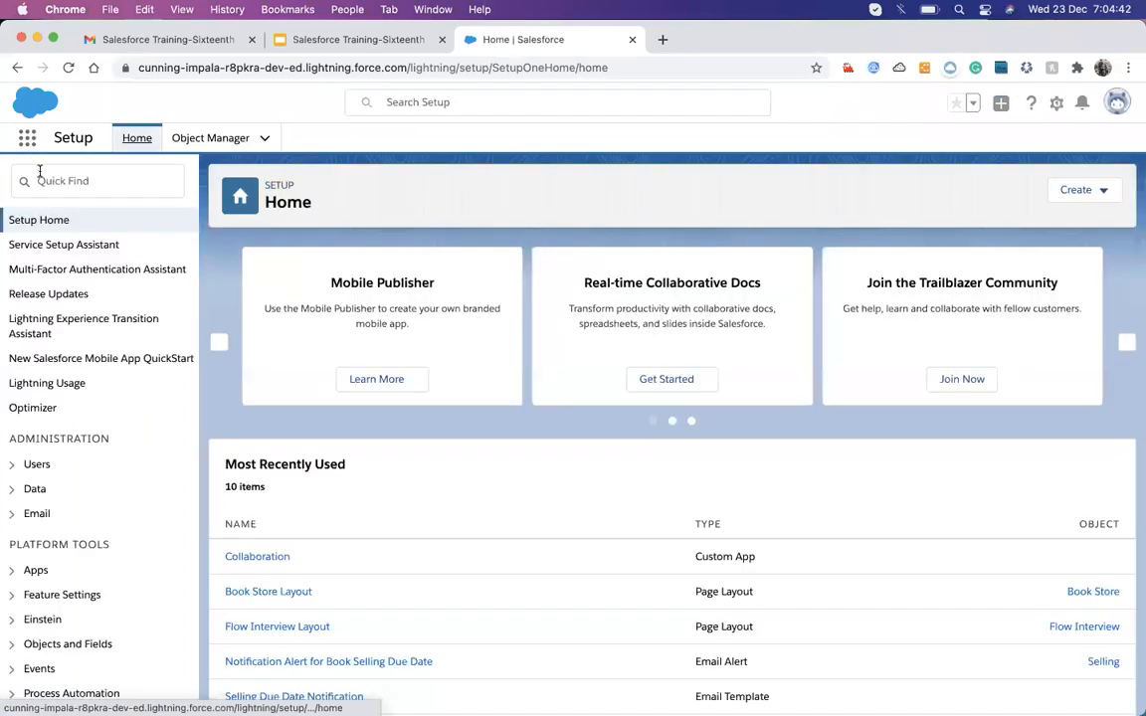
# - Find Process Builder in Setup and open version 3 of the process "Selling: Sending Due Date Notfication"
pyautogui.click(40, 173)
pyautogui.write('pr')
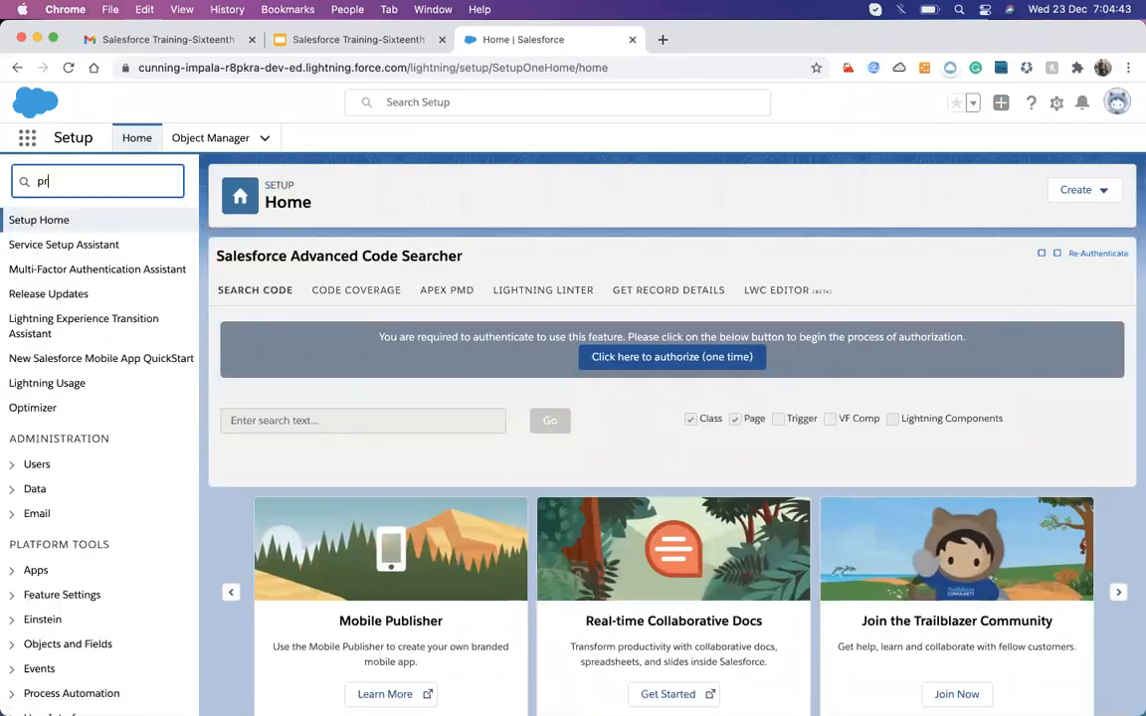
pyautogui.write('ocess')
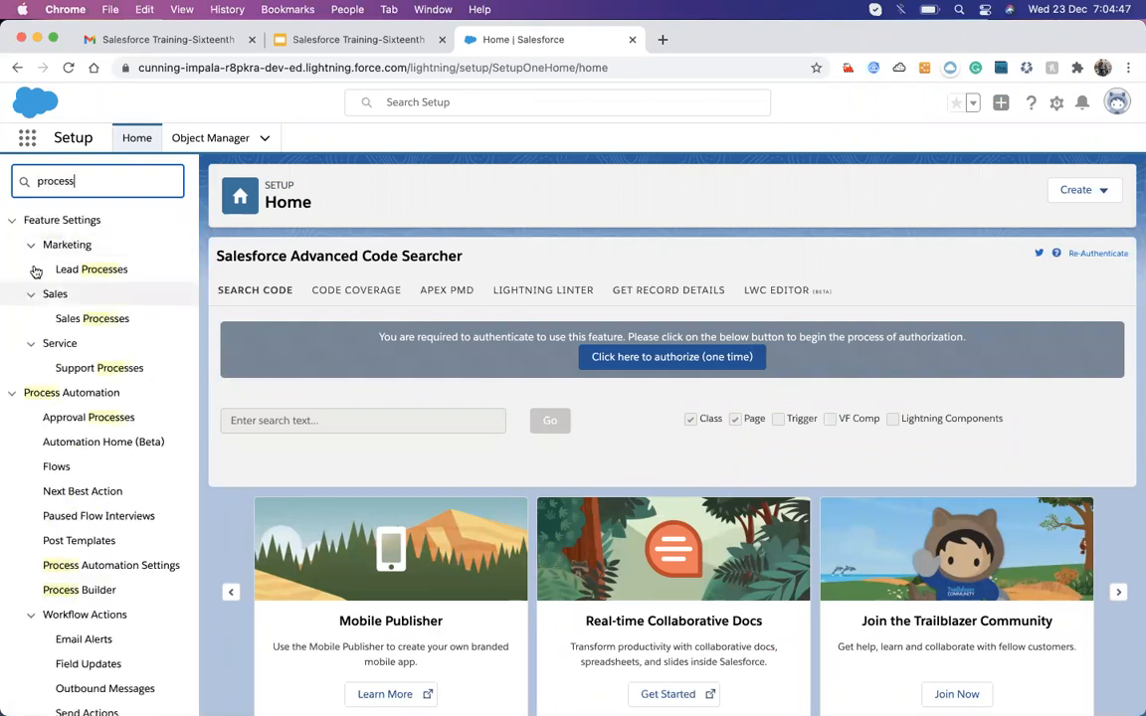
pyautogui.write(' b')
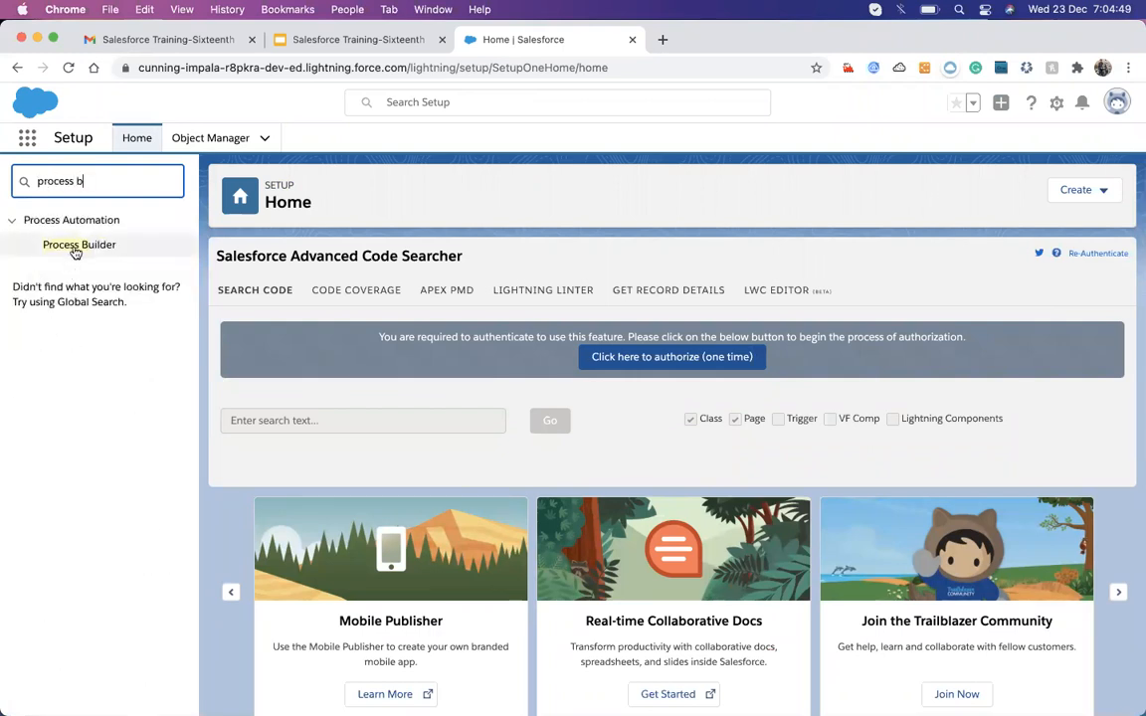
pyautogui.click(74, 246)
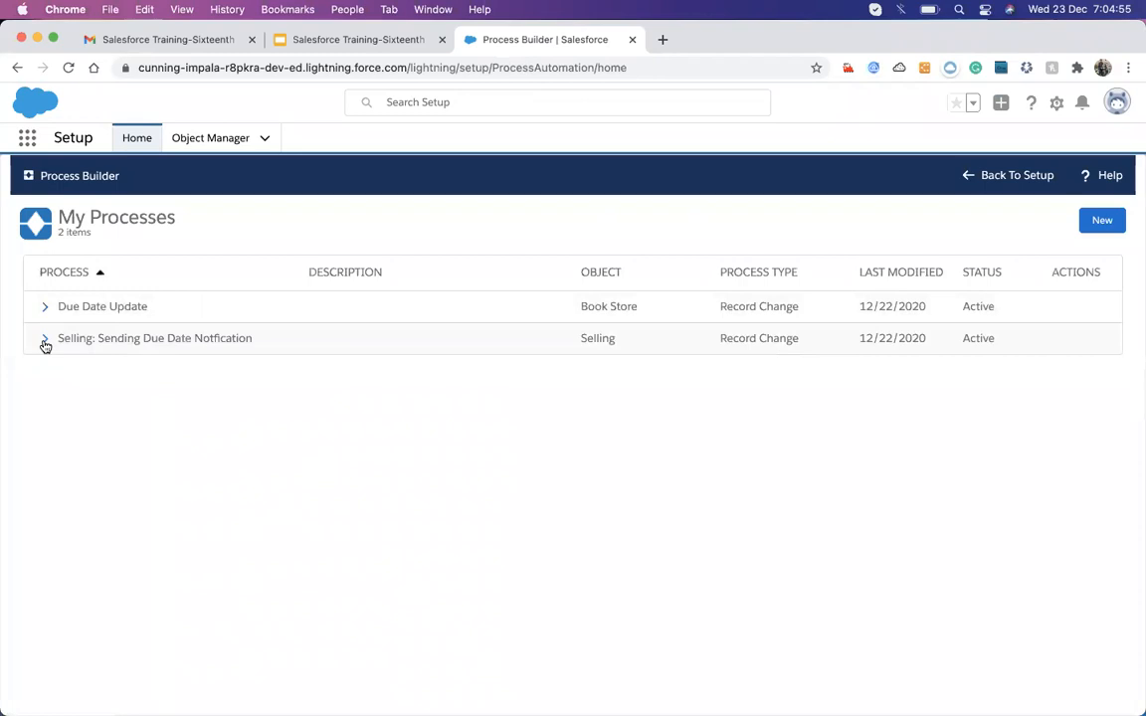
pyautogui.click(45, 341)
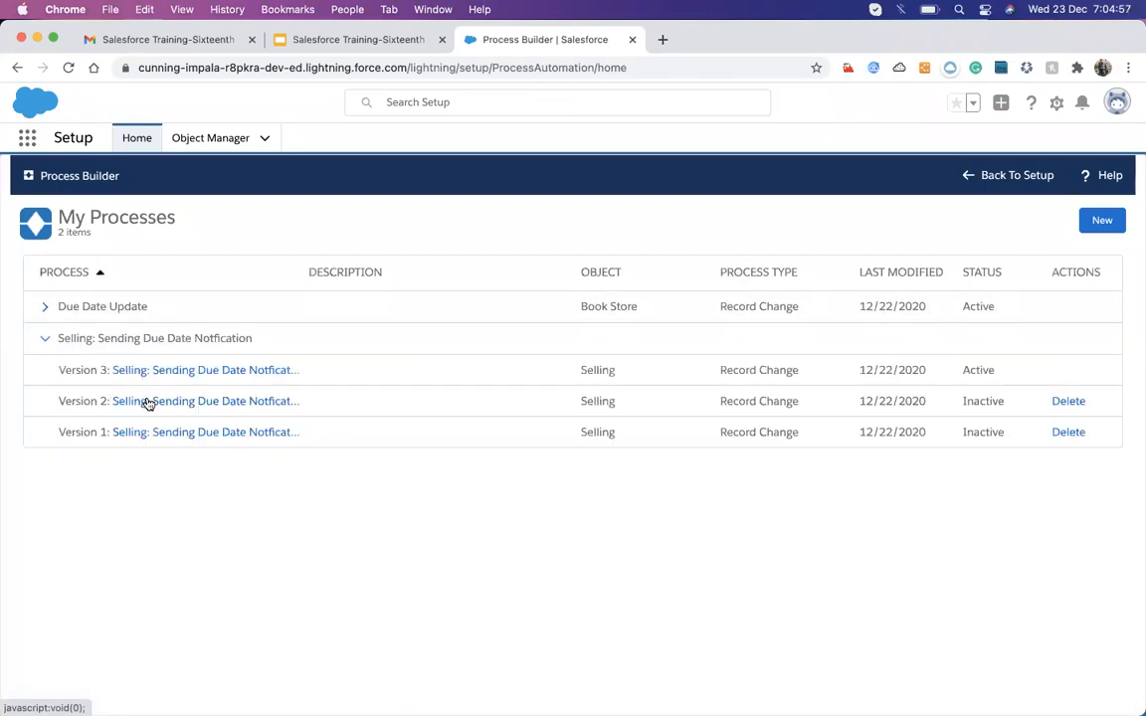
pyautogui.click(167, 371)
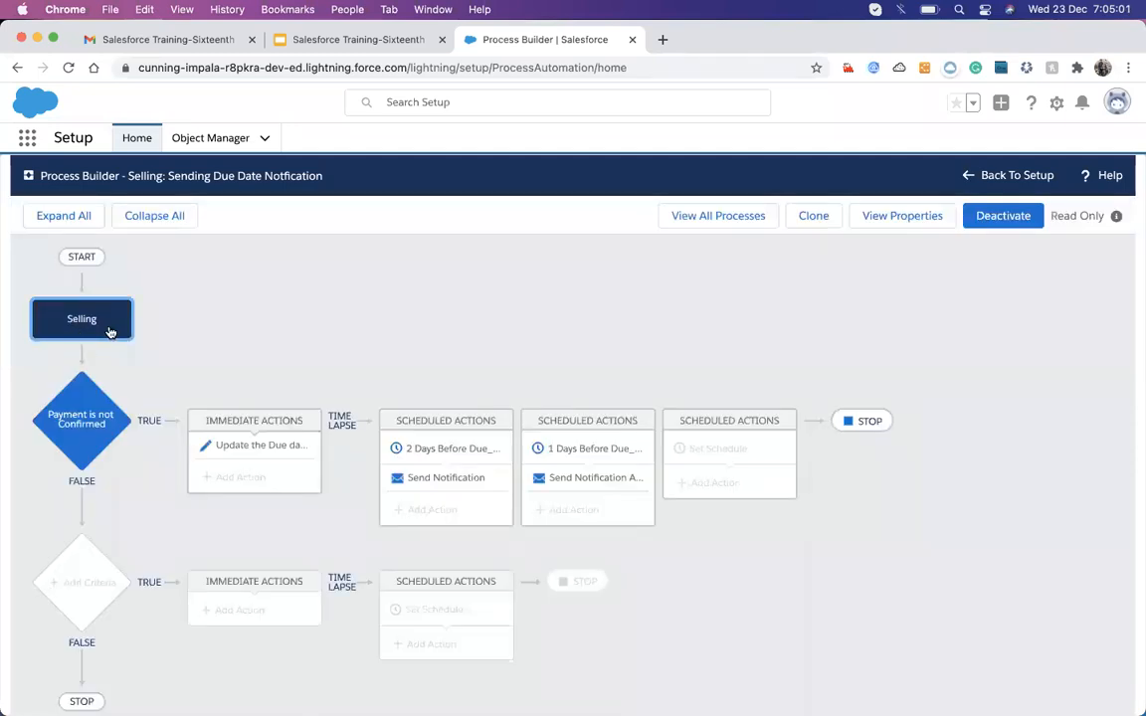
# - Examine the Selling object's start options, comparing "only when a record is created" with "when a record is created or edited"
pyautogui.click(97, 303)
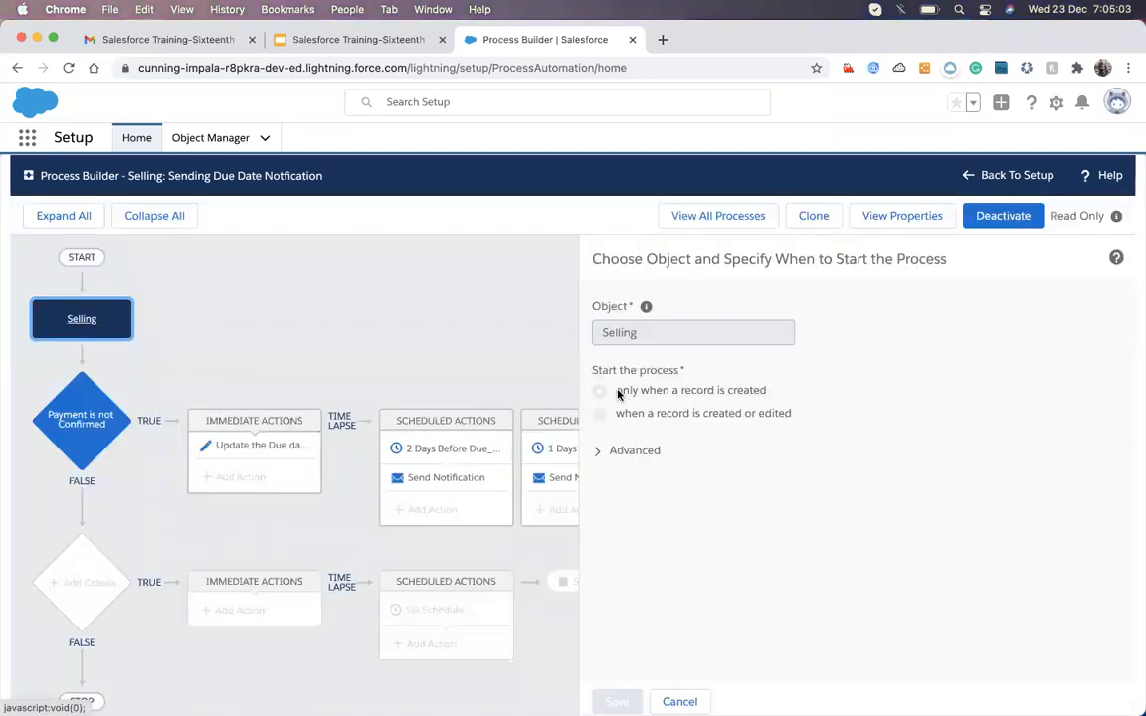
pyautogui.moveTo(616, 391); pyautogui.dragTo(745, 395)
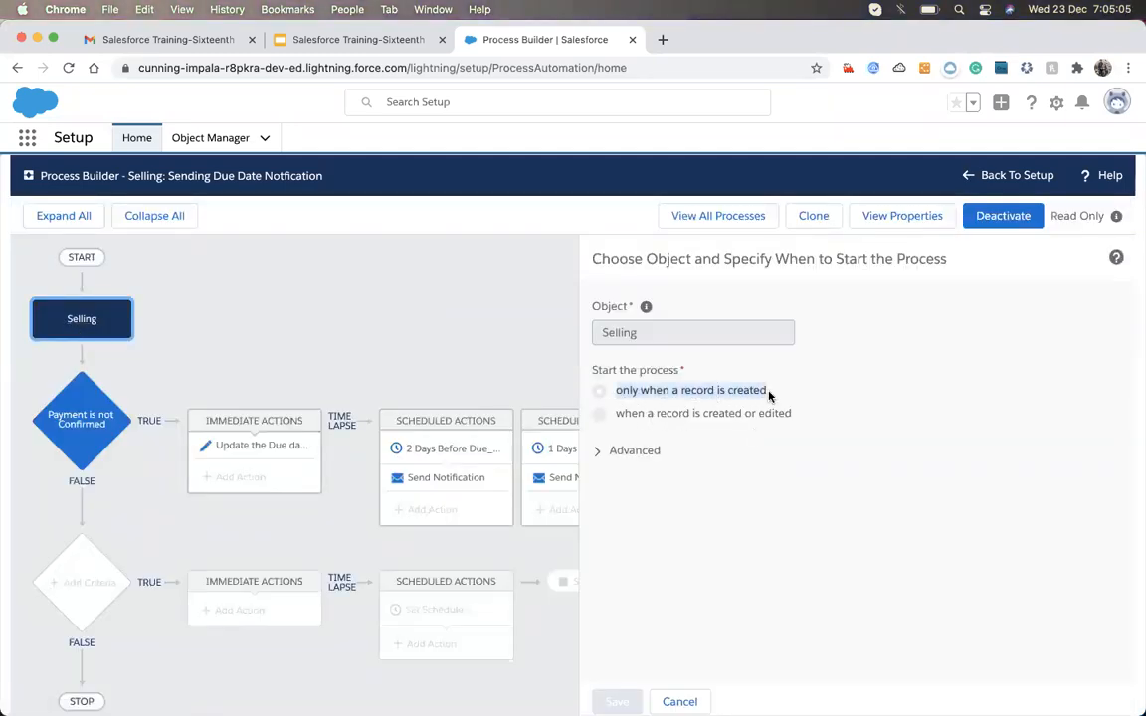
pyautogui.click(618, 416)
pyautogui.moveTo(617, 417); pyautogui.dragTo(793, 413)
pyautogui.moveTo(617, 392); pyautogui.dragTo(770, 397)
pyautogui.moveTo(616, 414); pyautogui.dragTo(743, 425)
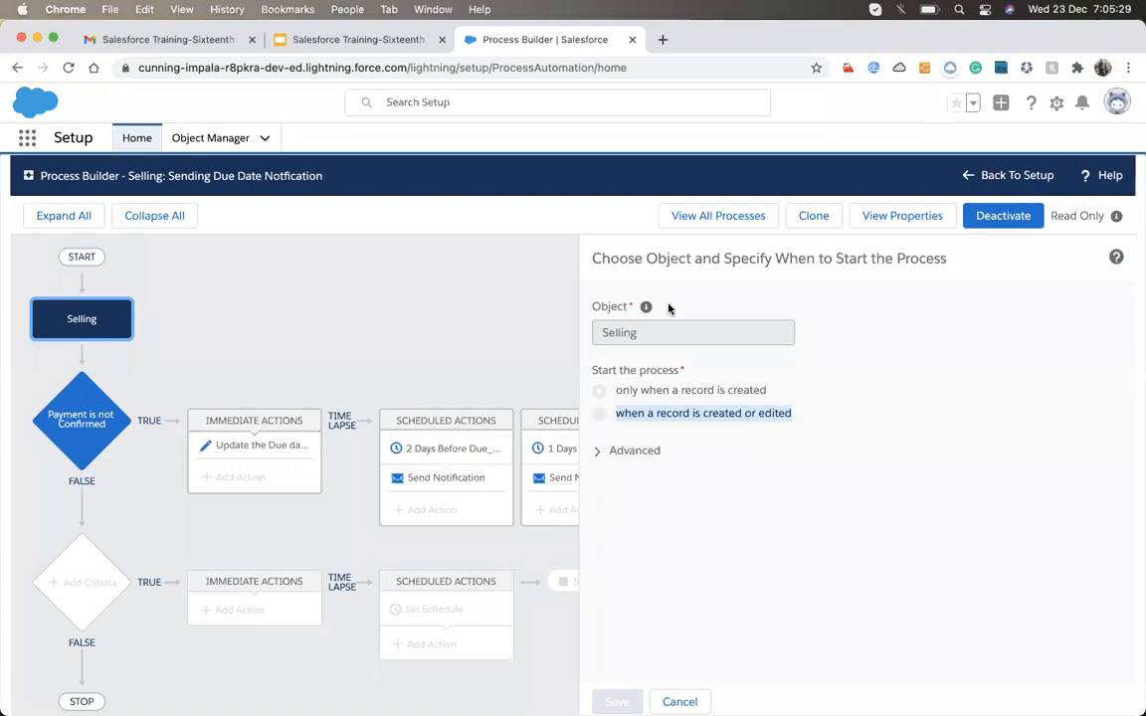
# - Show Paul Book Store's related Selling records in the Book Store Management app and preview the blank new Selling form without saving
pyautogui.click(27, 142)
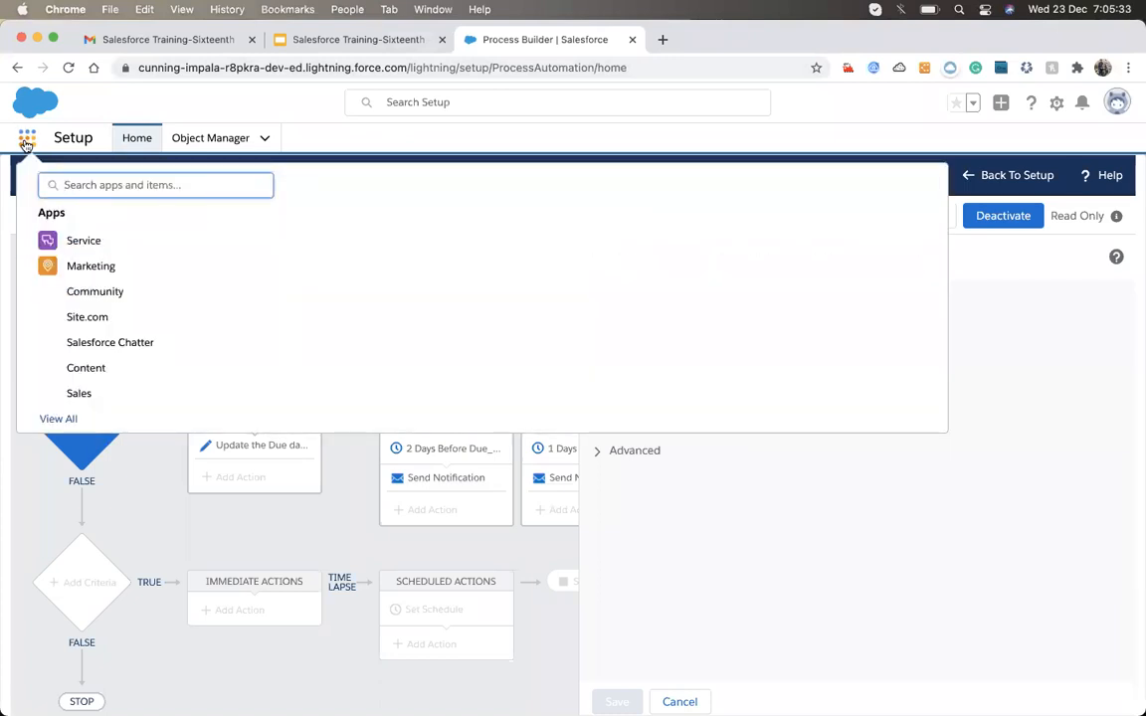
pyautogui.write('book')
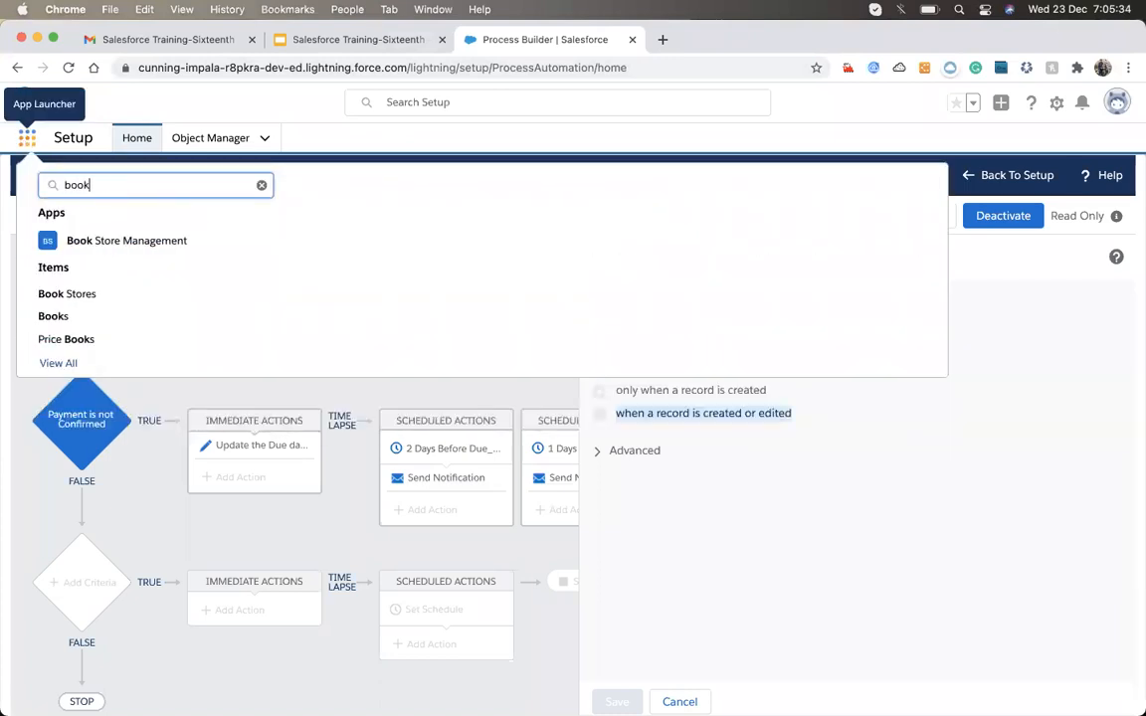
pyautogui.click(77, 248)
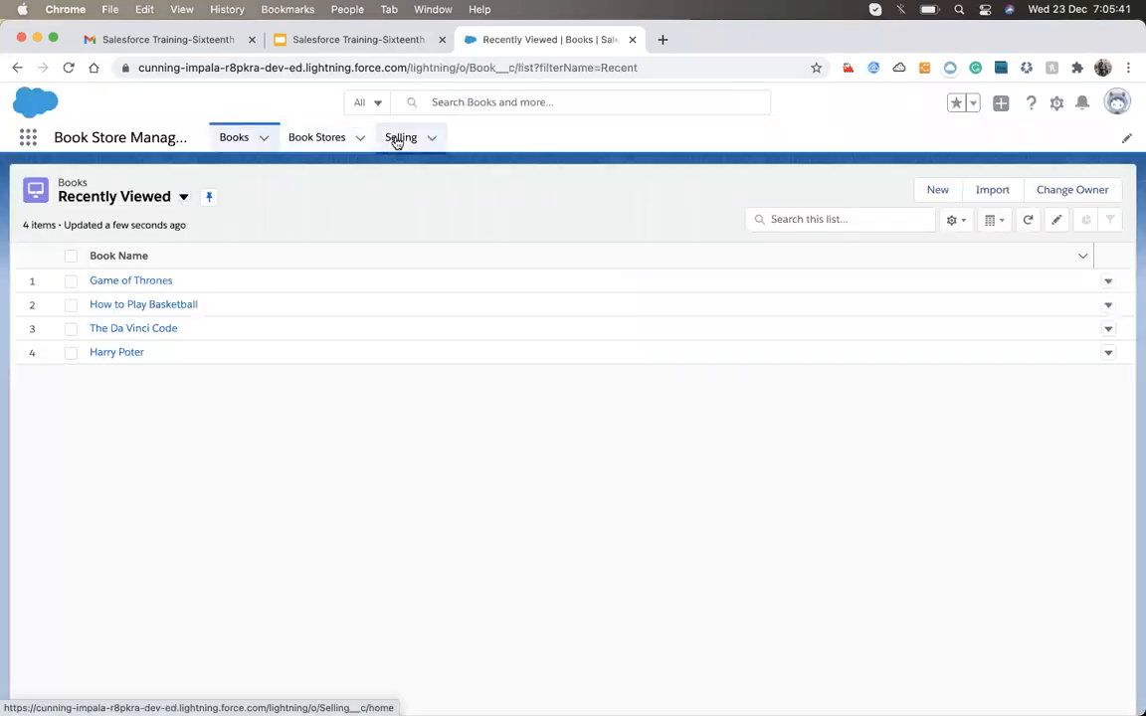
pyautogui.click(315, 144)
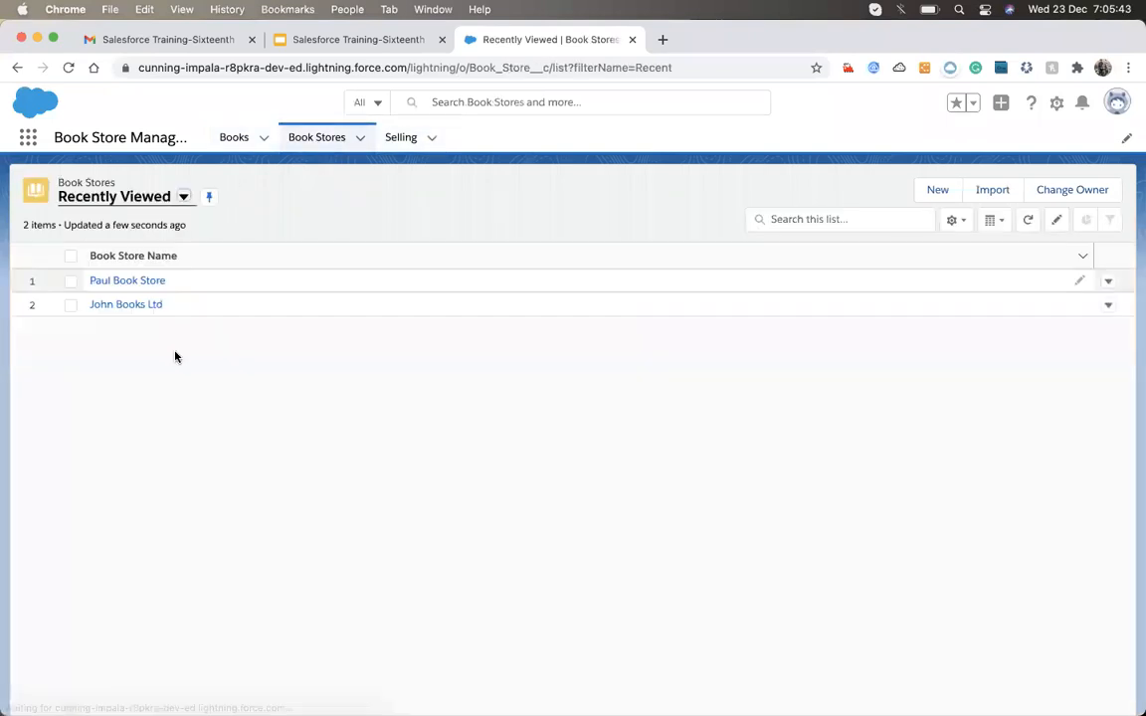
pyautogui.click(136, 281)
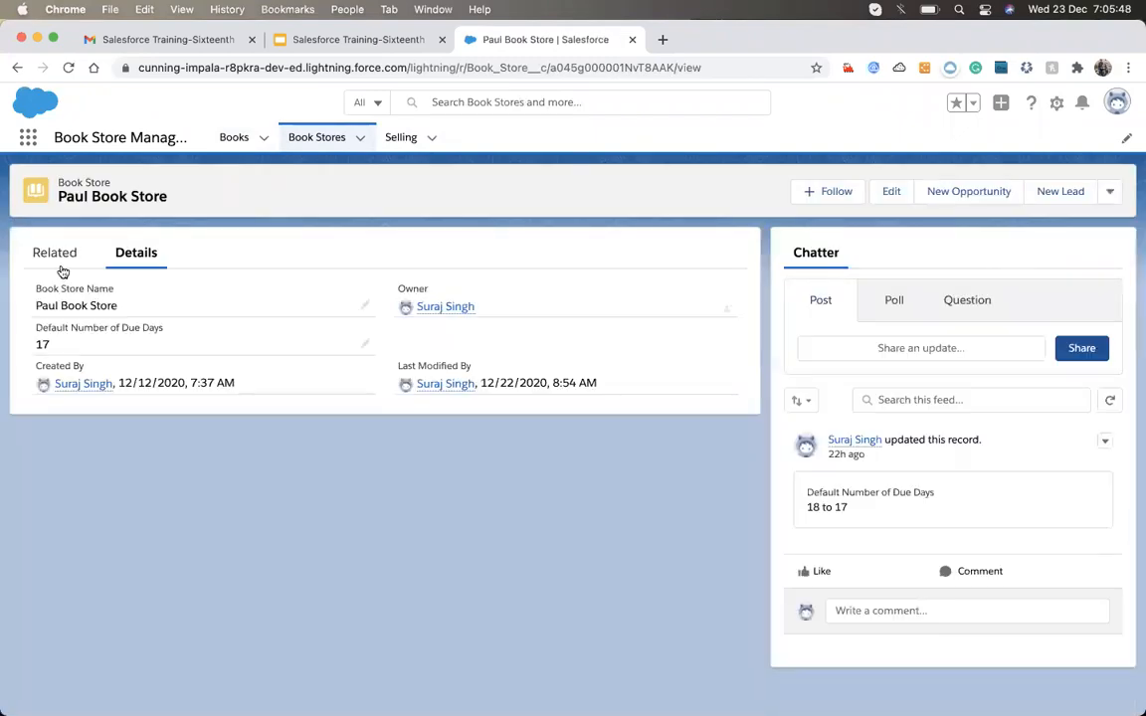
pyautogui.click(60, 265)
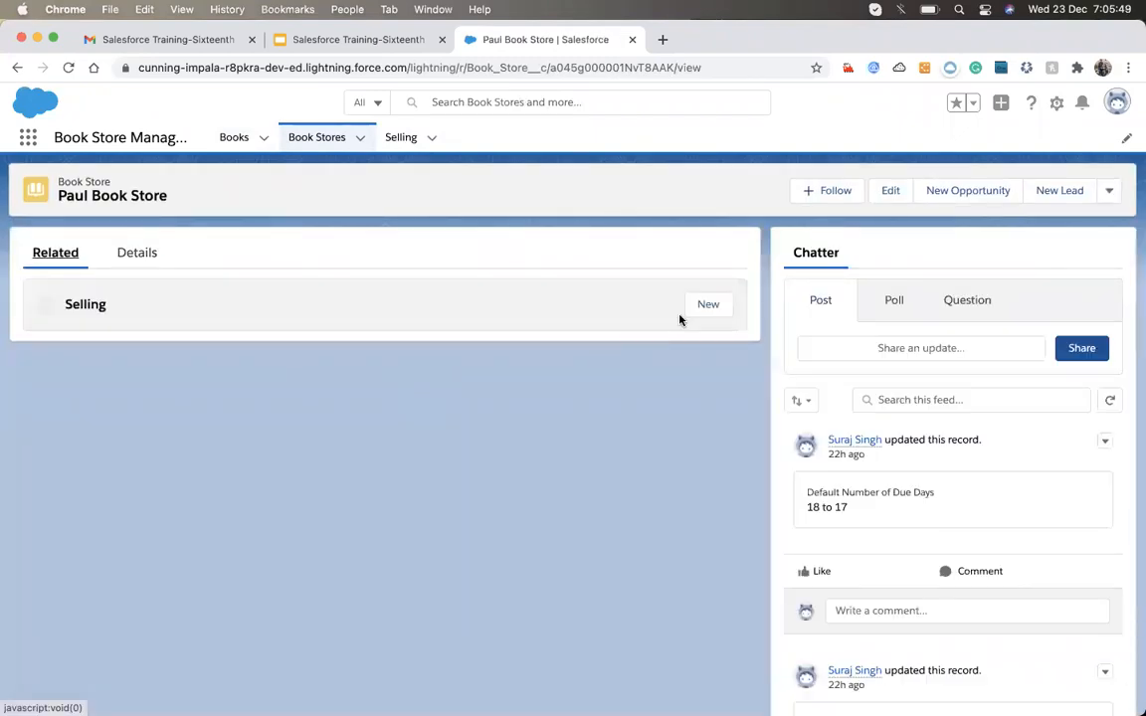
pyautogui.click(707, 305)
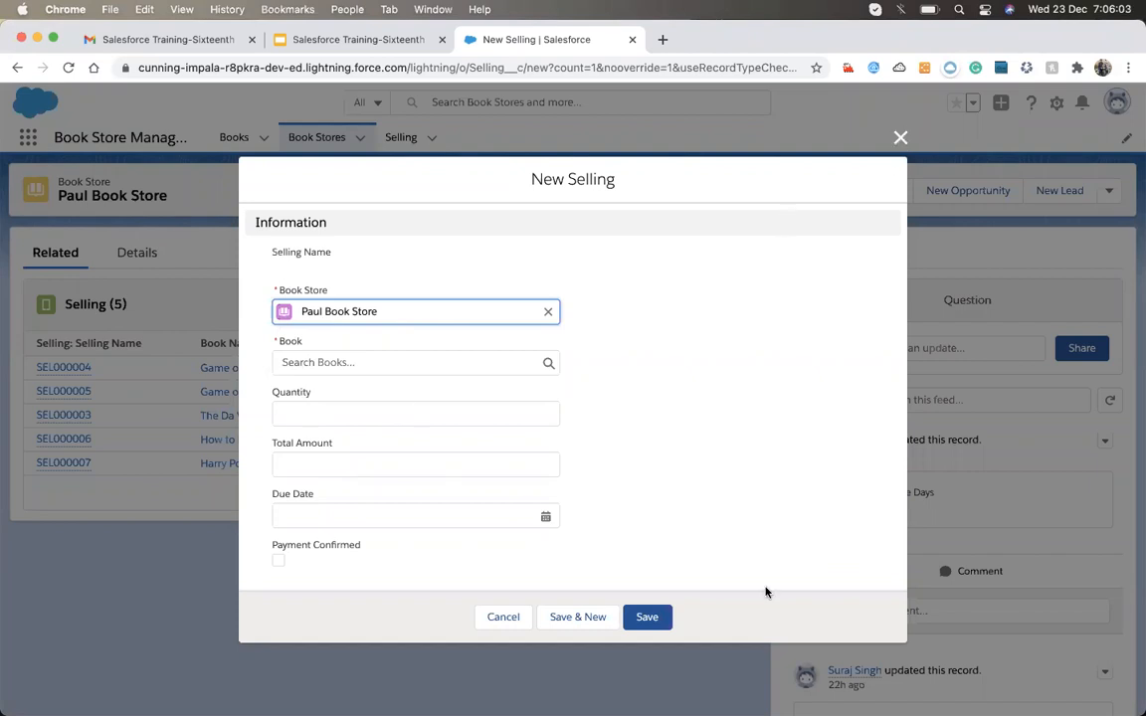
pyautogui.click(900, 140)
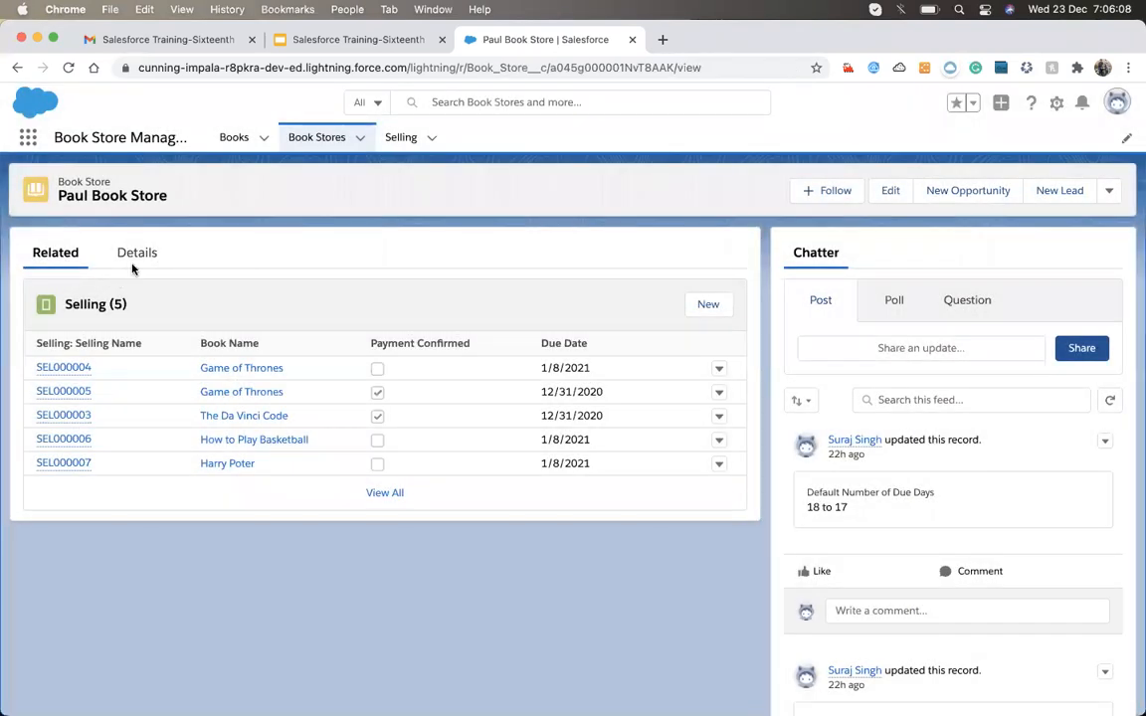
# - Review Paul Book Store's details and look over the Book Stores and Books lists
pyautogui.click(137, 253)
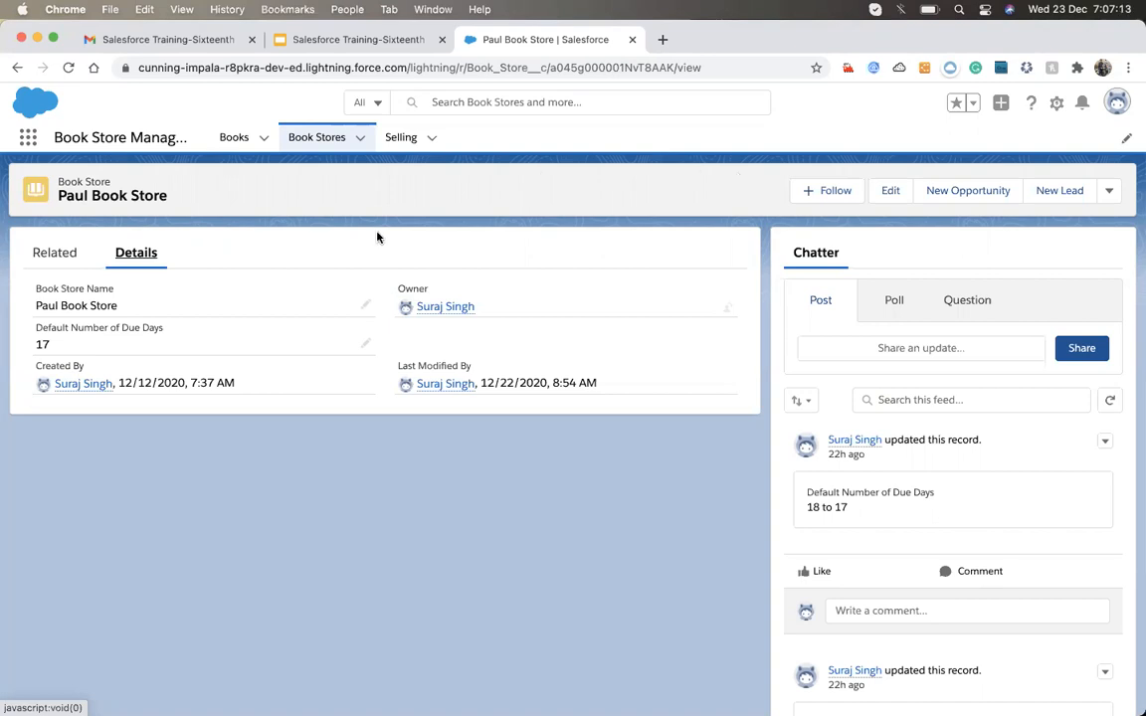
pyautogui.click(314, 142)
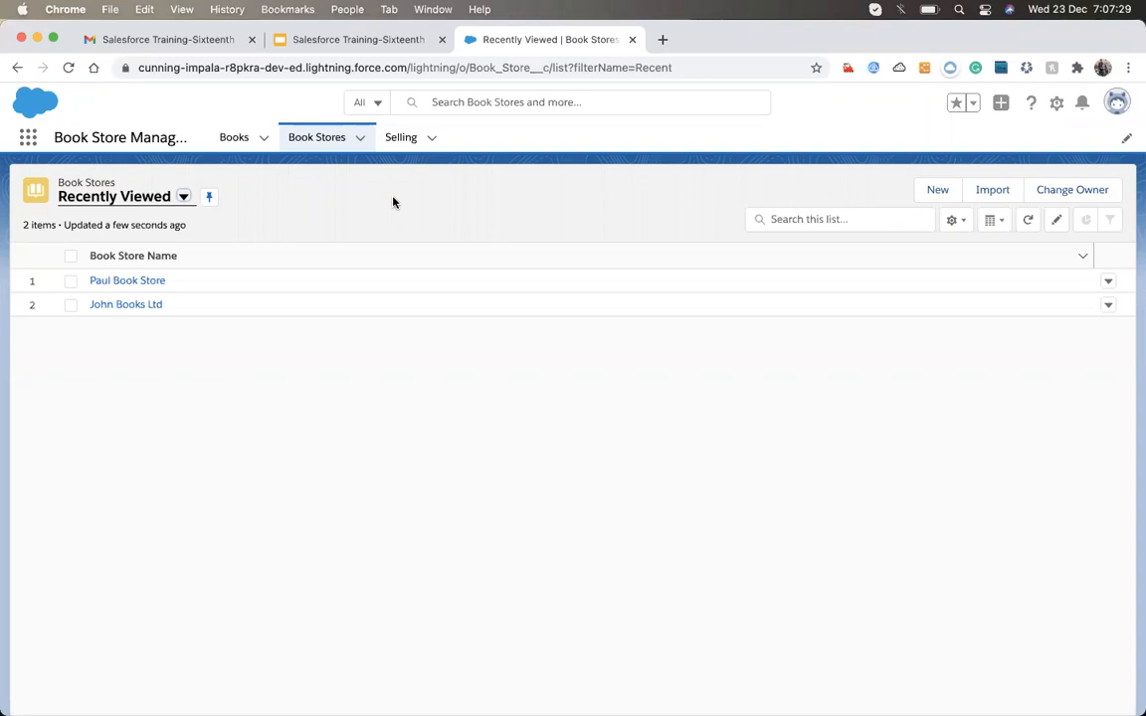
pyautogui.click(234, 138)
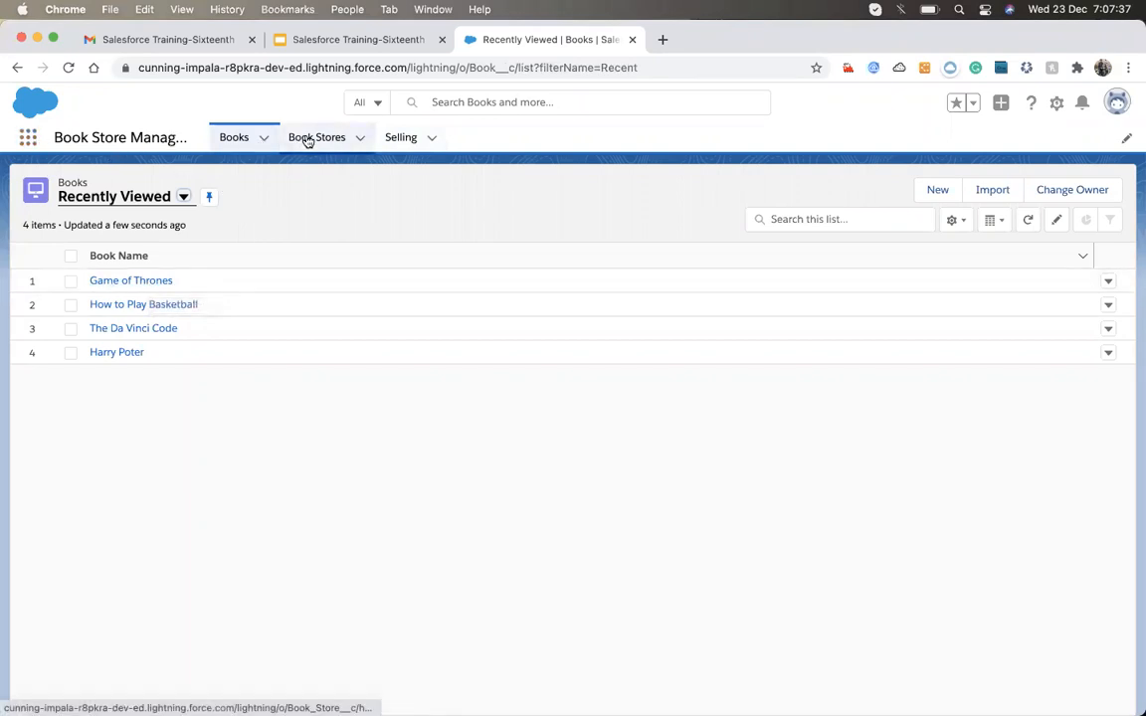
# - Search the app launcher for the Sales app and switch to it
pyautogui.click(32, 142)
pyautogui.write('sLES')
pyautogui.press('BackSpace')
pyautogui.press('BackSpace')
pyautogui.press('BackSpace')
pyautogui.write('A')
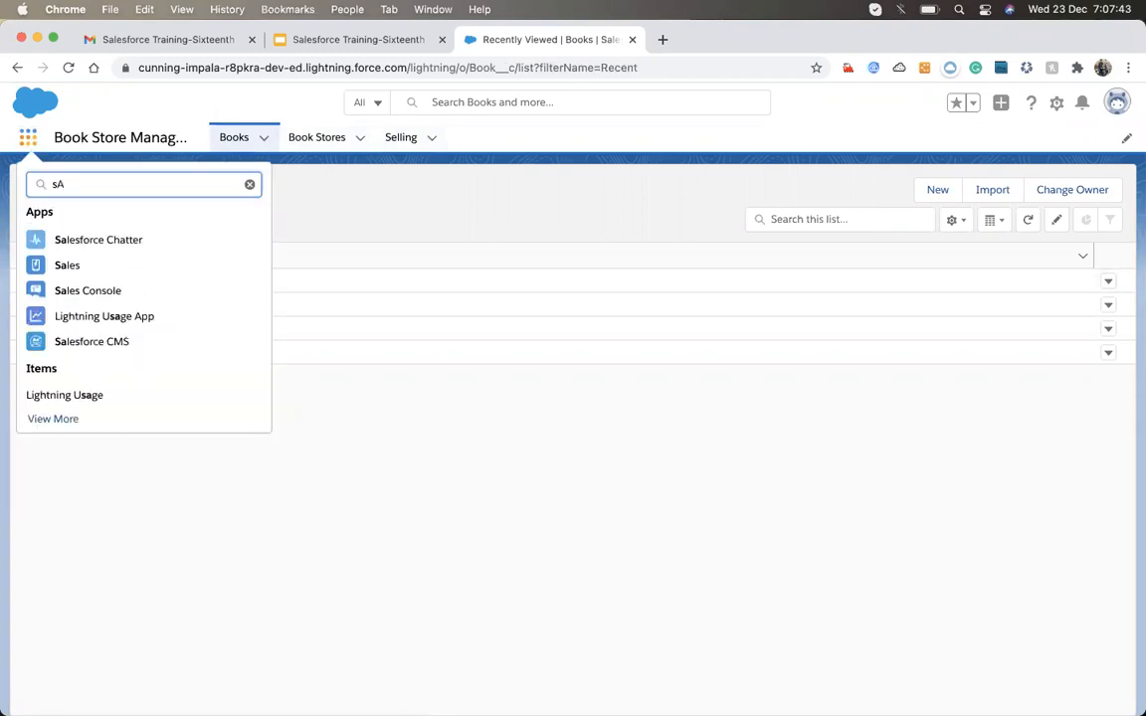
pyautogui.click(68, 265)
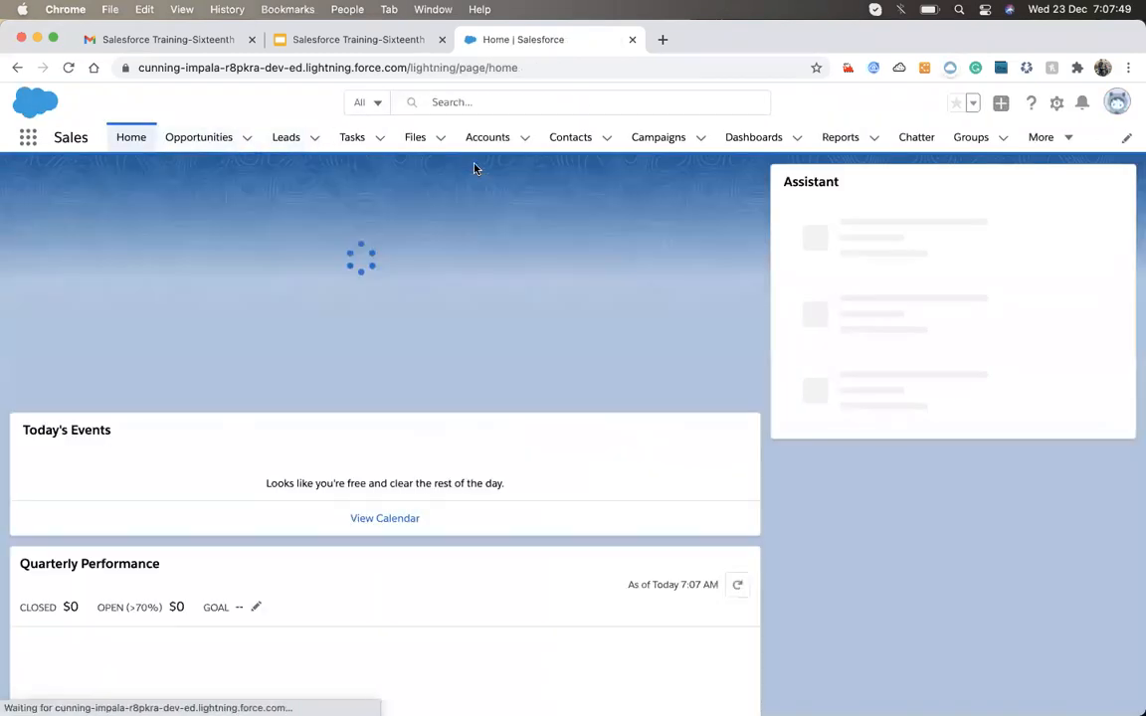
# - Open the AiFly Technology Solution Pvt. Ltd. account and examine its detail fields
pyautogui.click(486, 139)
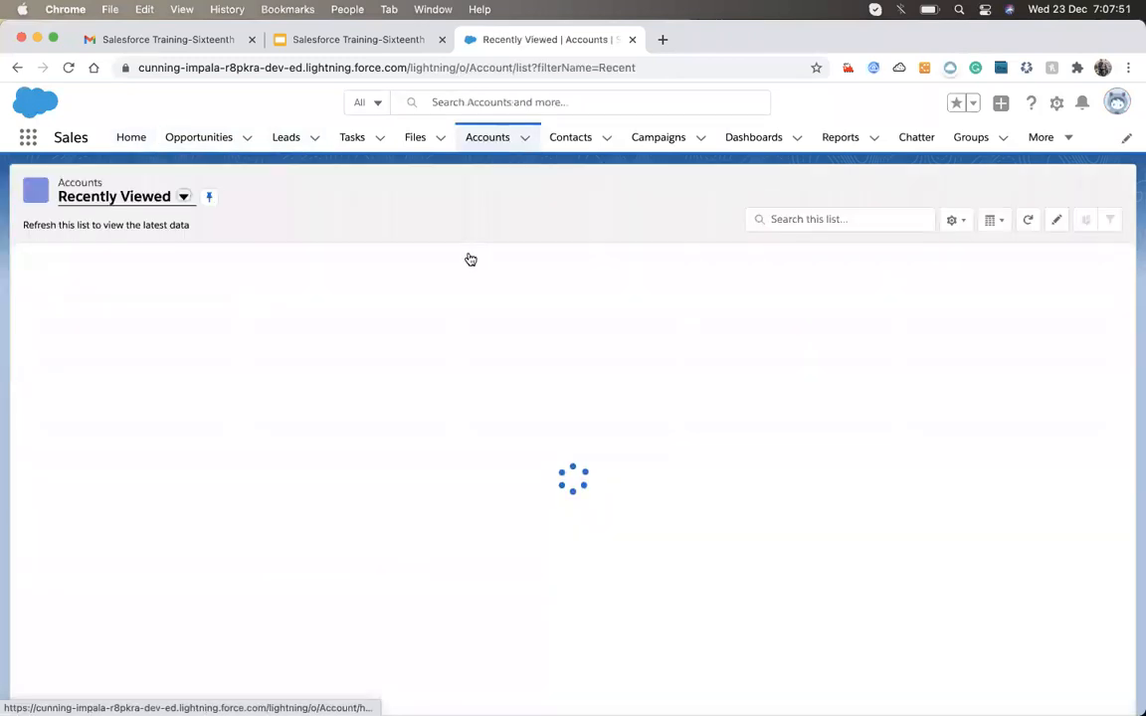
pyautogui.click(207, 286)
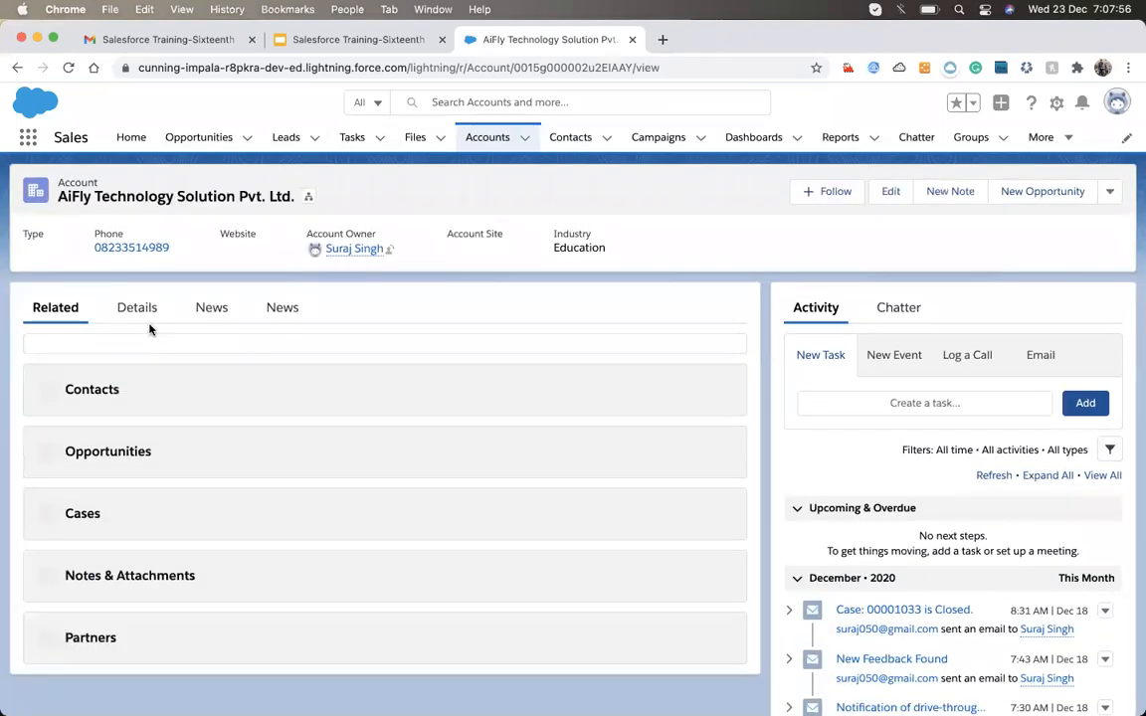
pyautogui.click(143, 324)
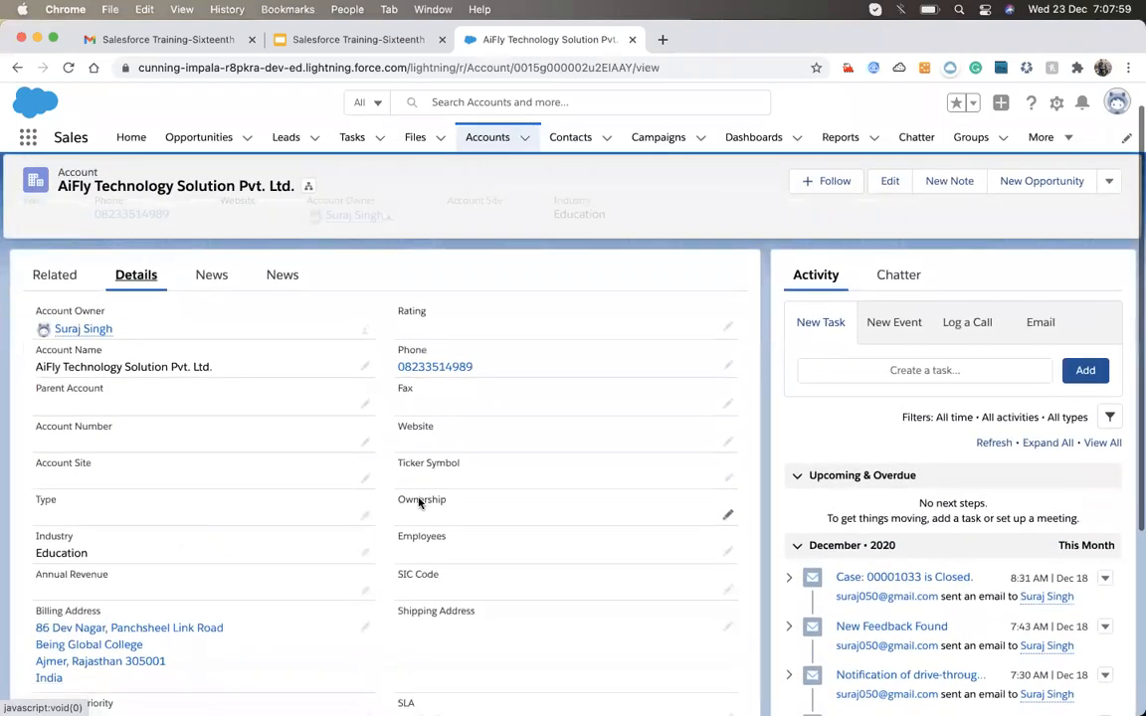
# - Return to the Book Store Management app, show Paul Book Store's related Selling records, and view the store record's additional actions
pyautogui.click(27, 140)
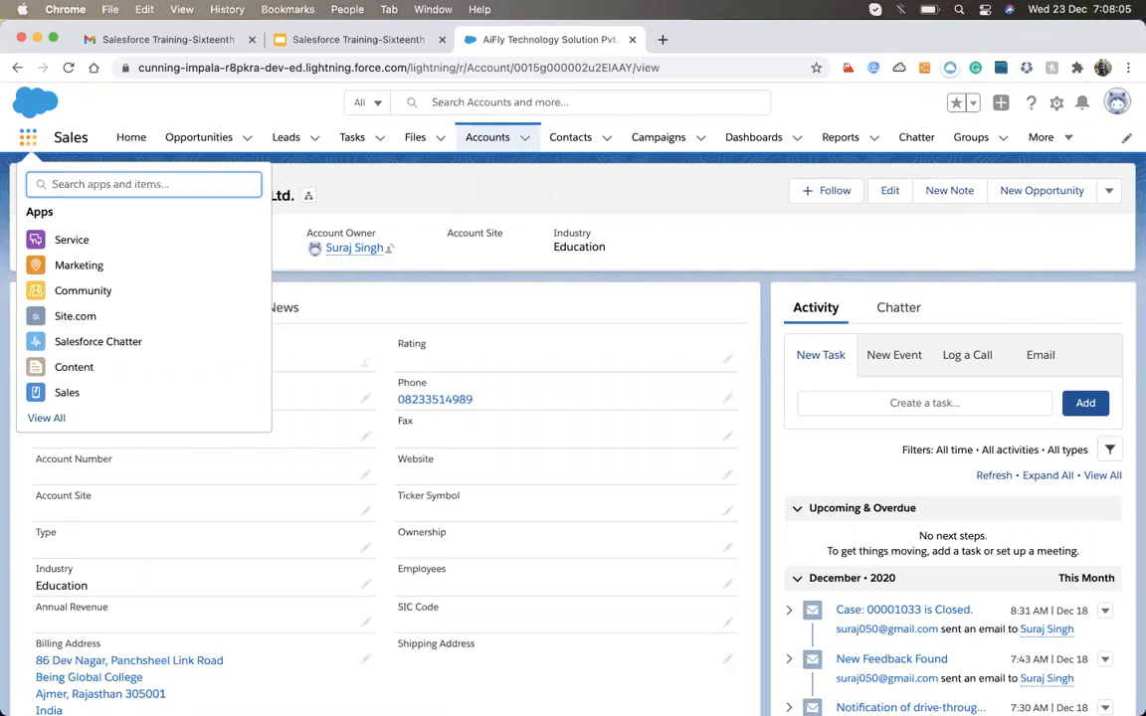
pyautogui.write('BOO')
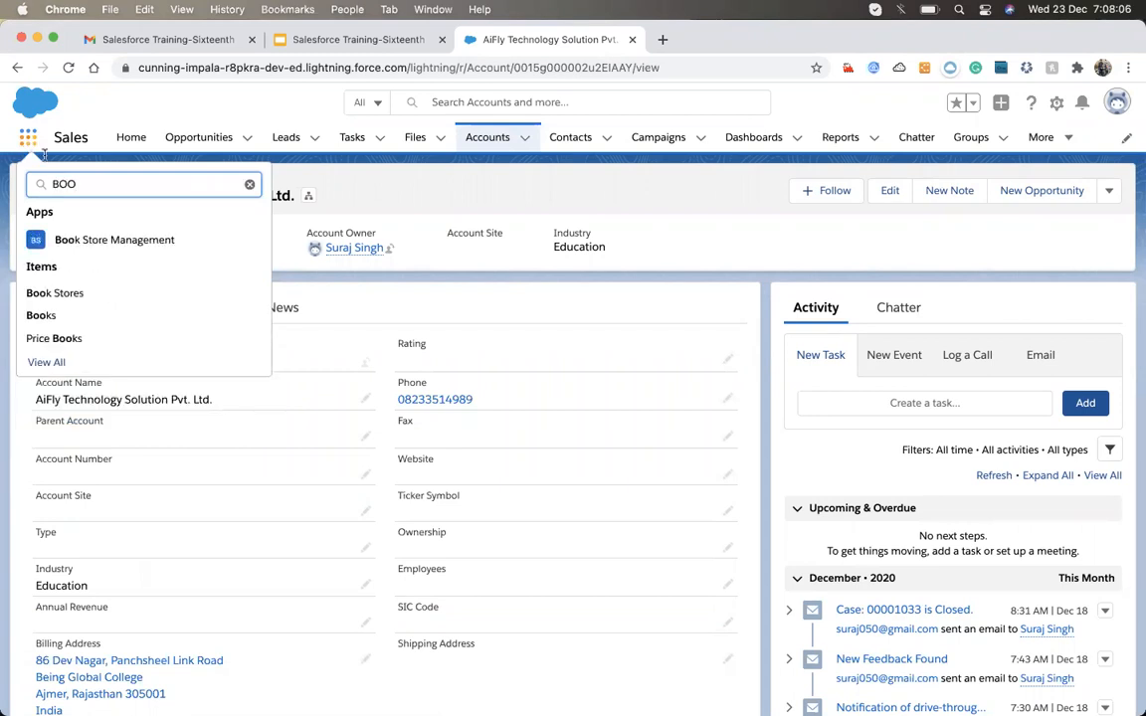
pyautogui.click(92, 249)
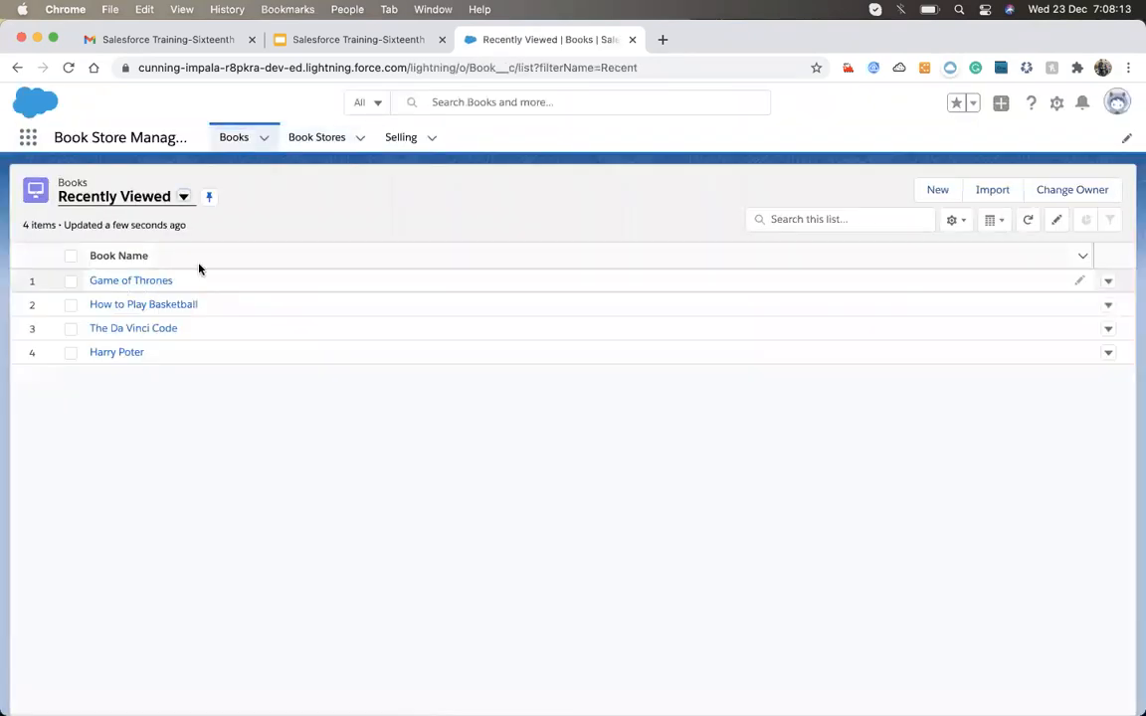
pyautogui.click(317, 140)
pyautogui.click(130, 282)
pyautogui.click(52, 256)
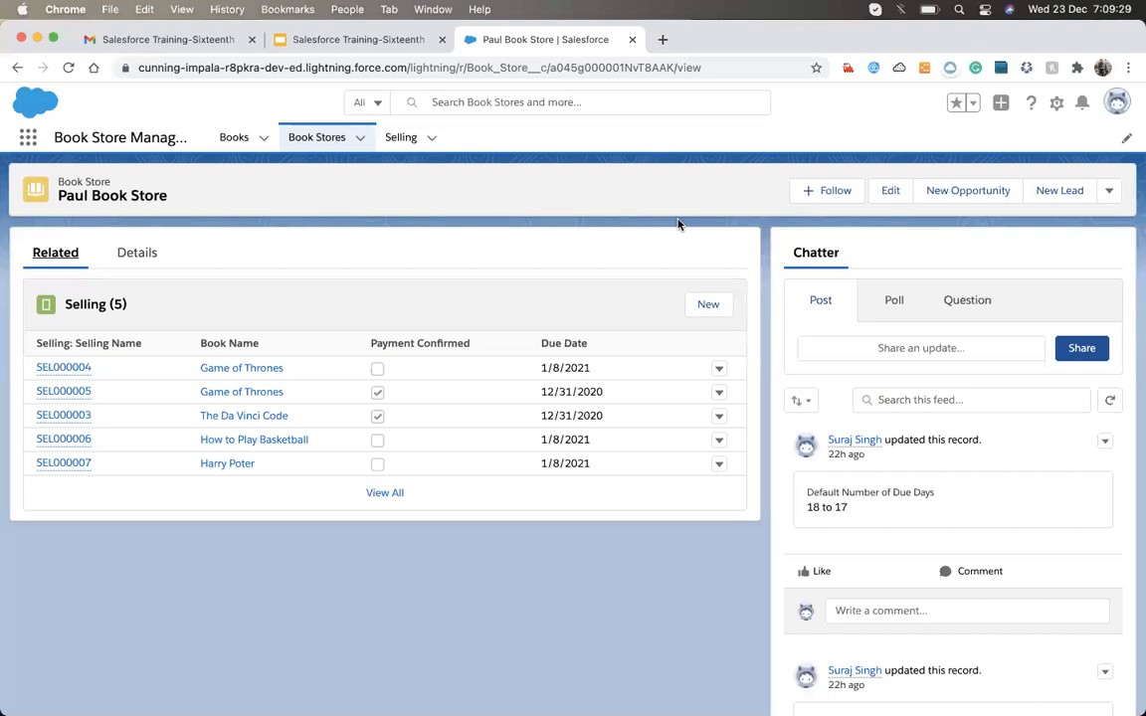
pyautogui.click(1108, 191)
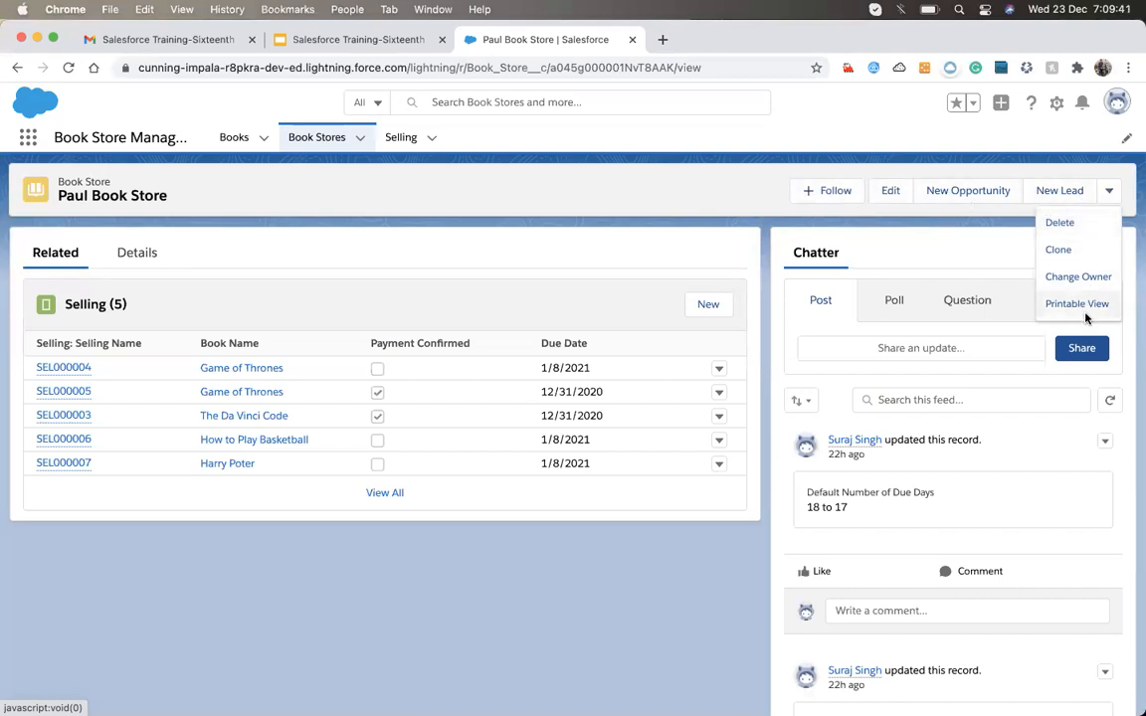
pyautogui.click(684, 197)
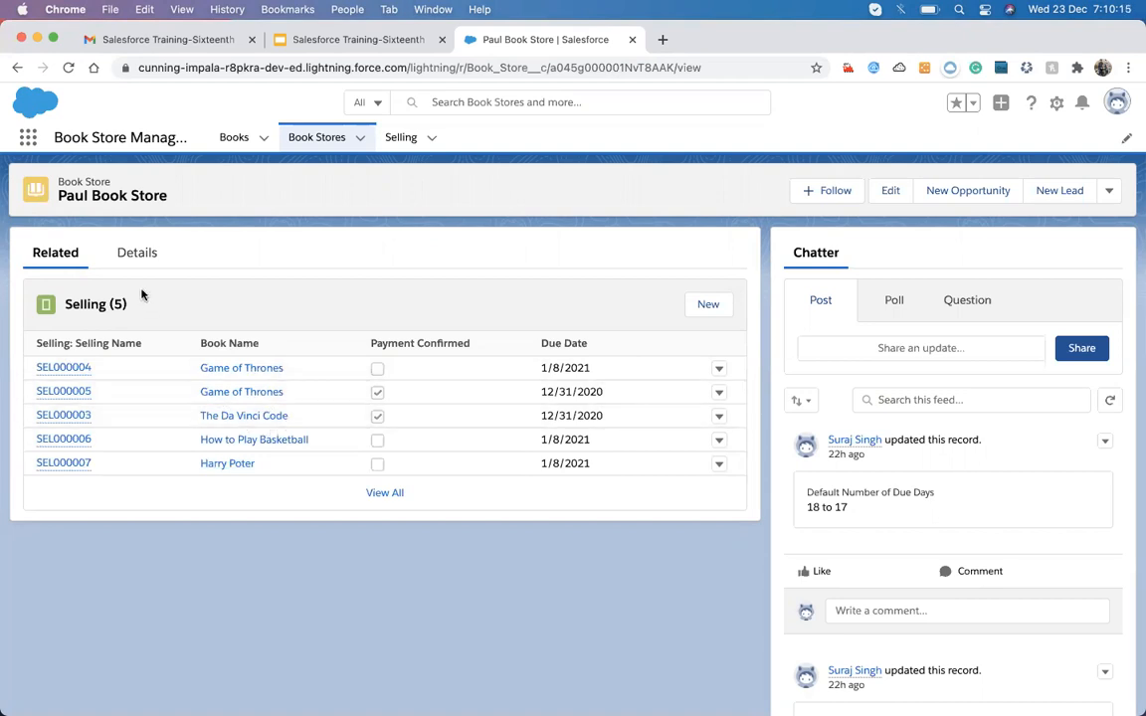
# - Check Paul Book Store's details and its first related Game of Thrones Selling record, ending back at the Book Stores list
pyautogui.click(127, 242)
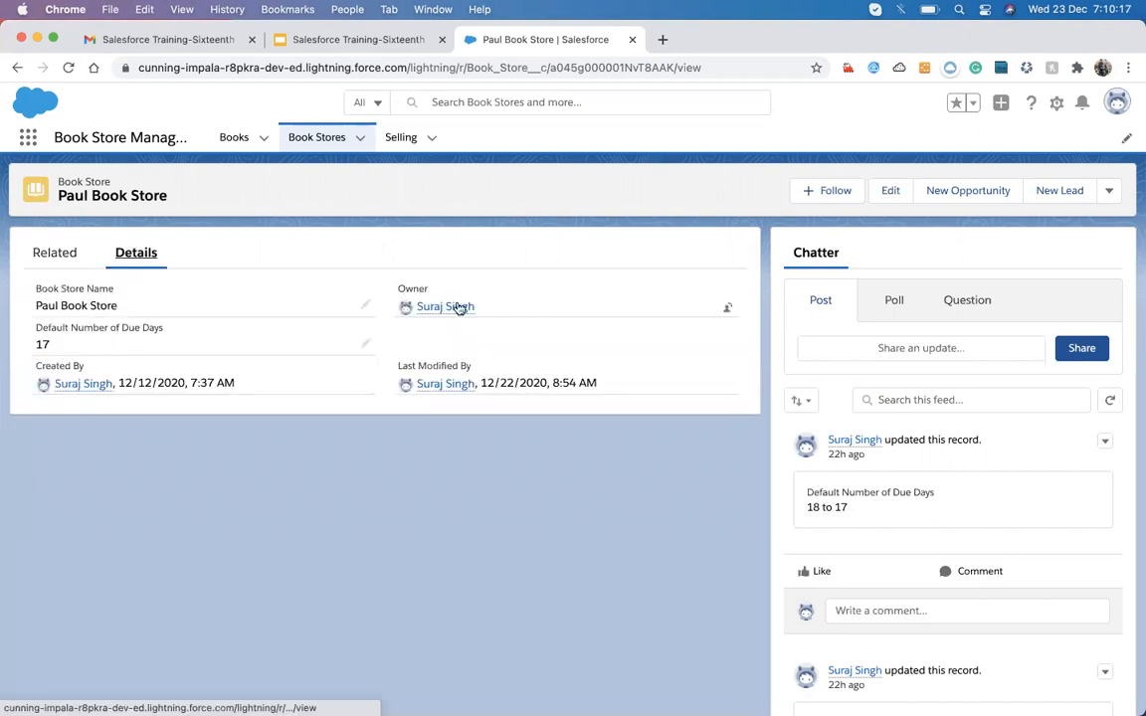
pyautogui.click(62, 253)
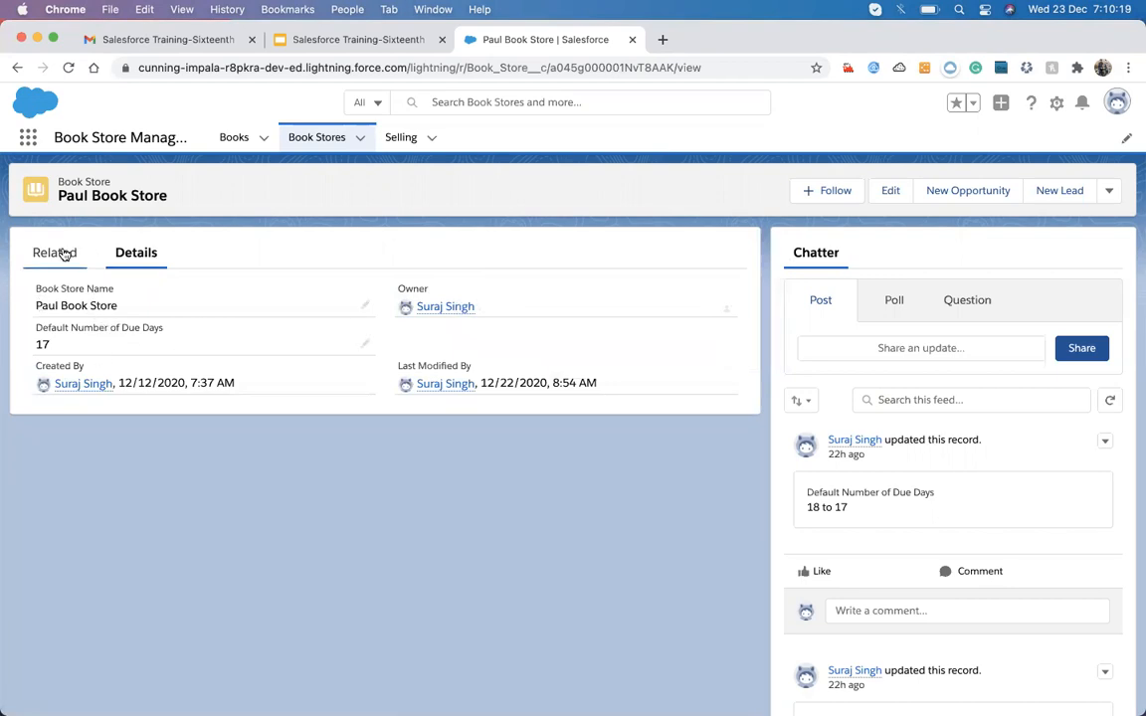
pyautogui.click(71, 374)
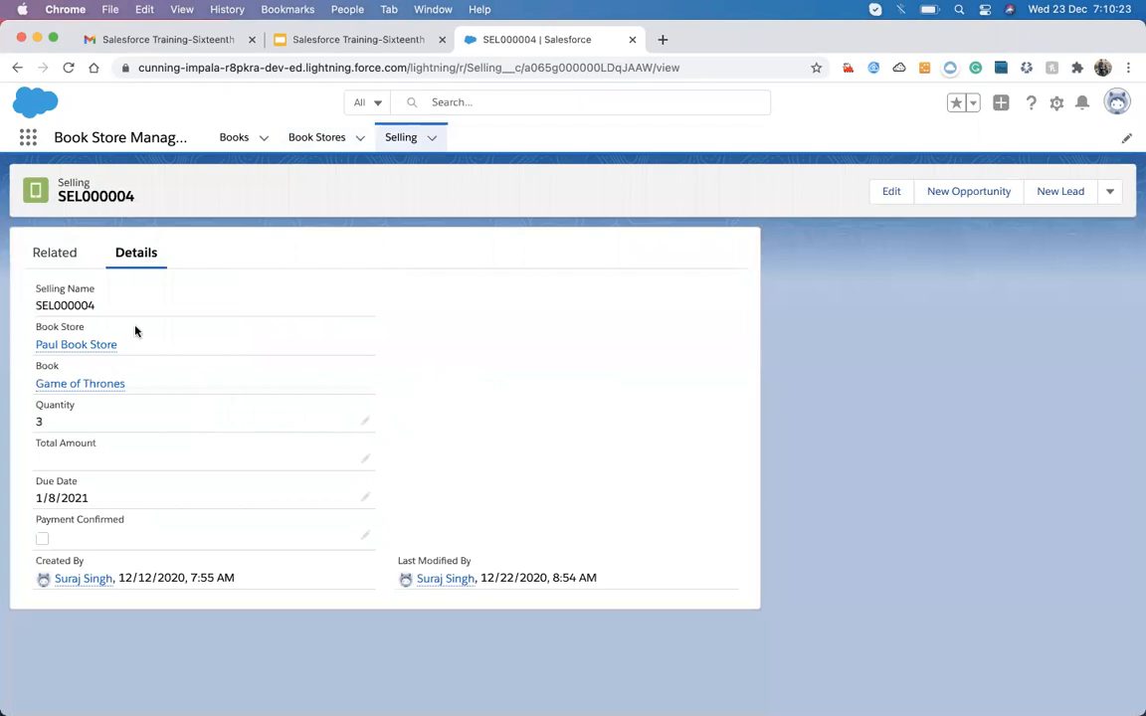
pyautogui.click(314, 138)
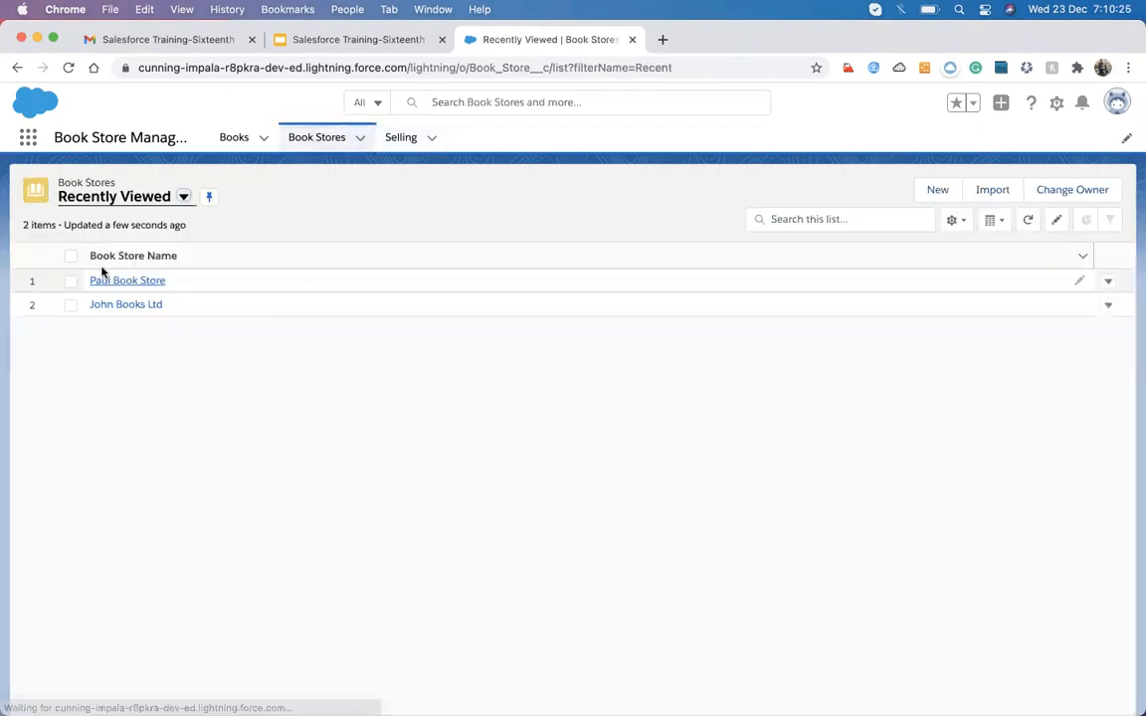
# - Review Paul Book Store's due days detail and the first recently viewed Selling record, returning to the Book Stores list
pyautogui.click(115, 282)
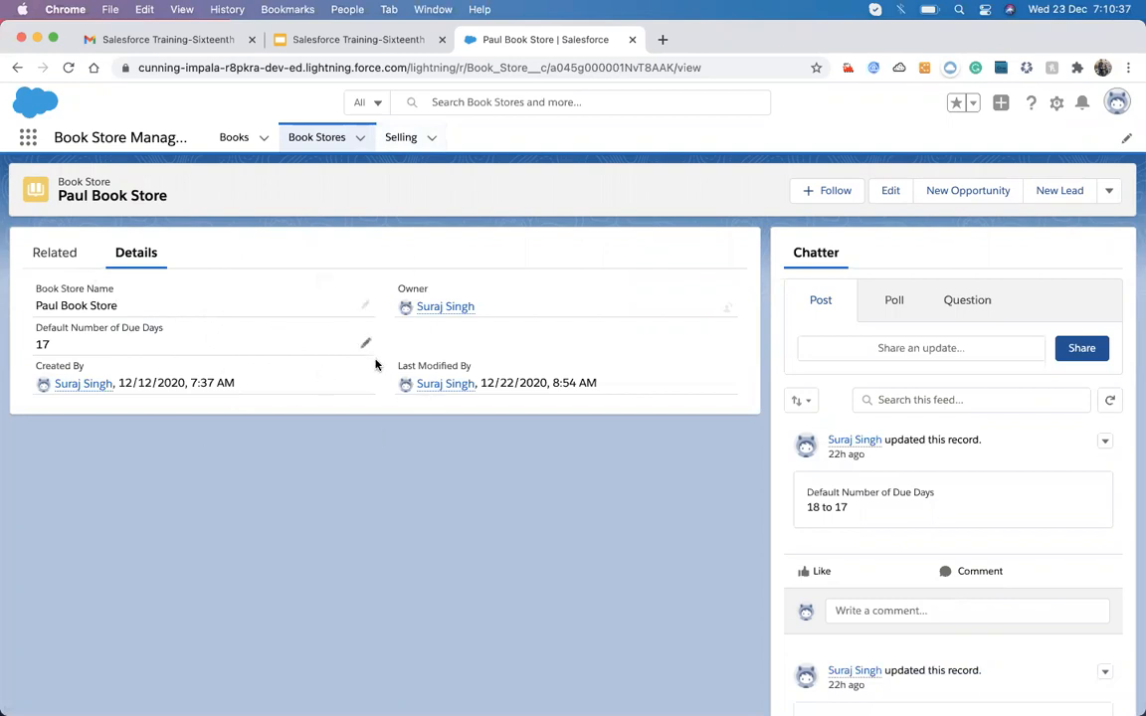
pyautogui.click(402, 136)
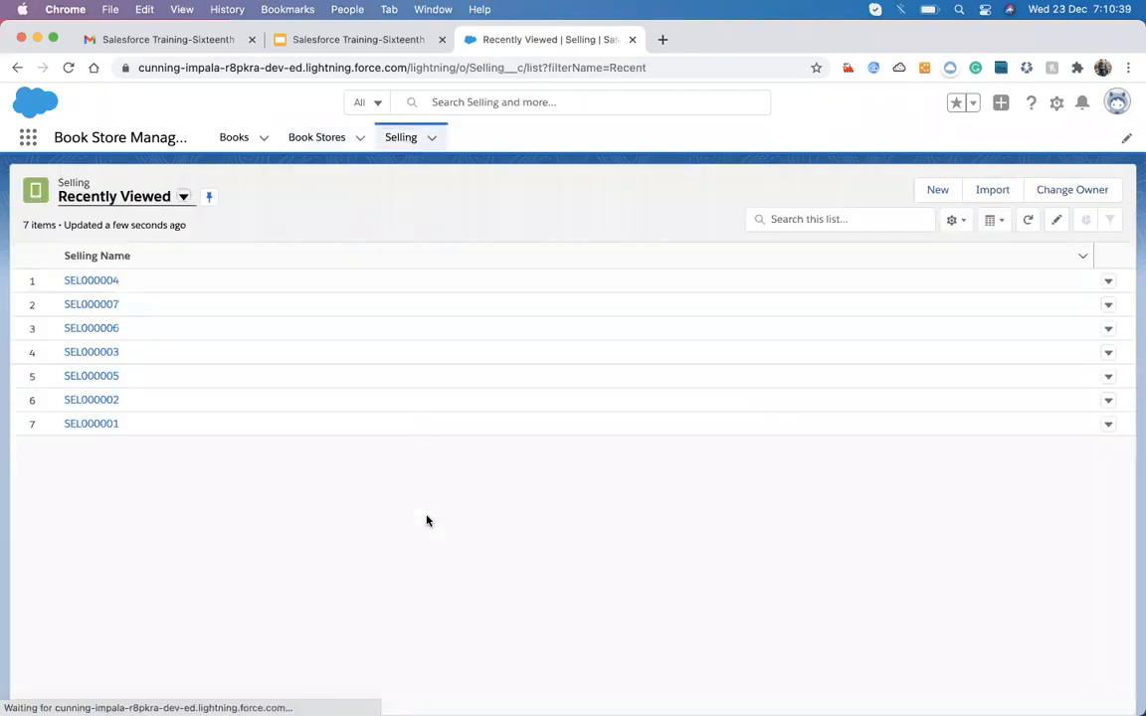
pyautogui.click(98, 282)
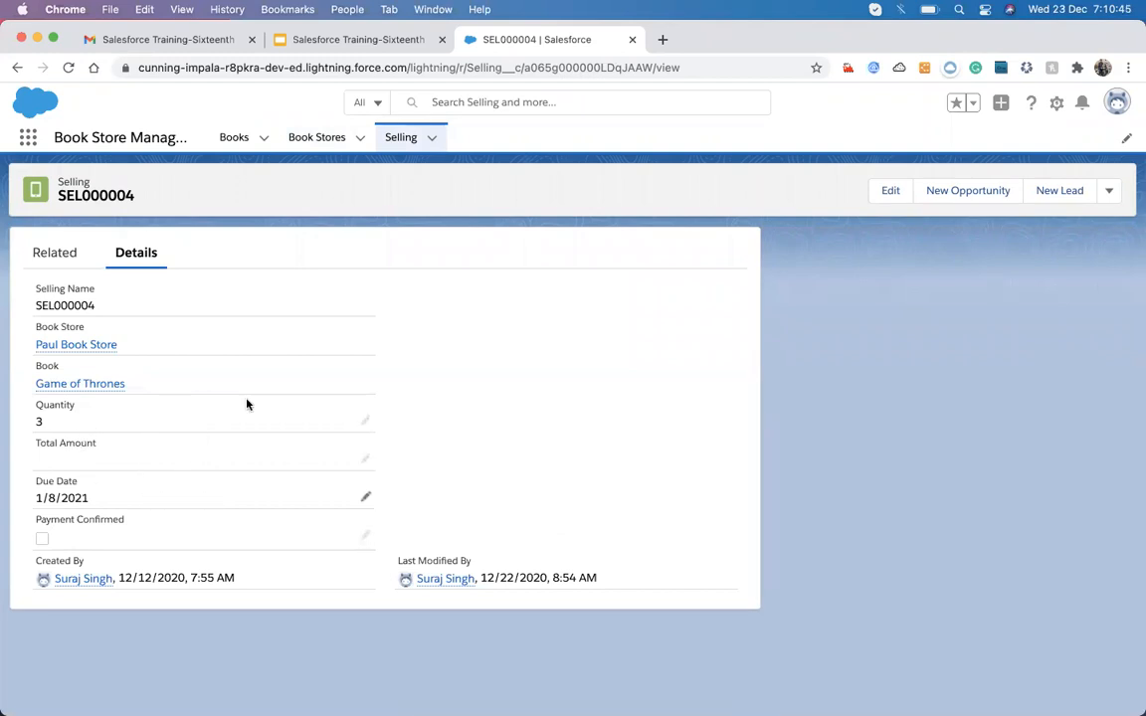
pyautogui.click(311, 140)
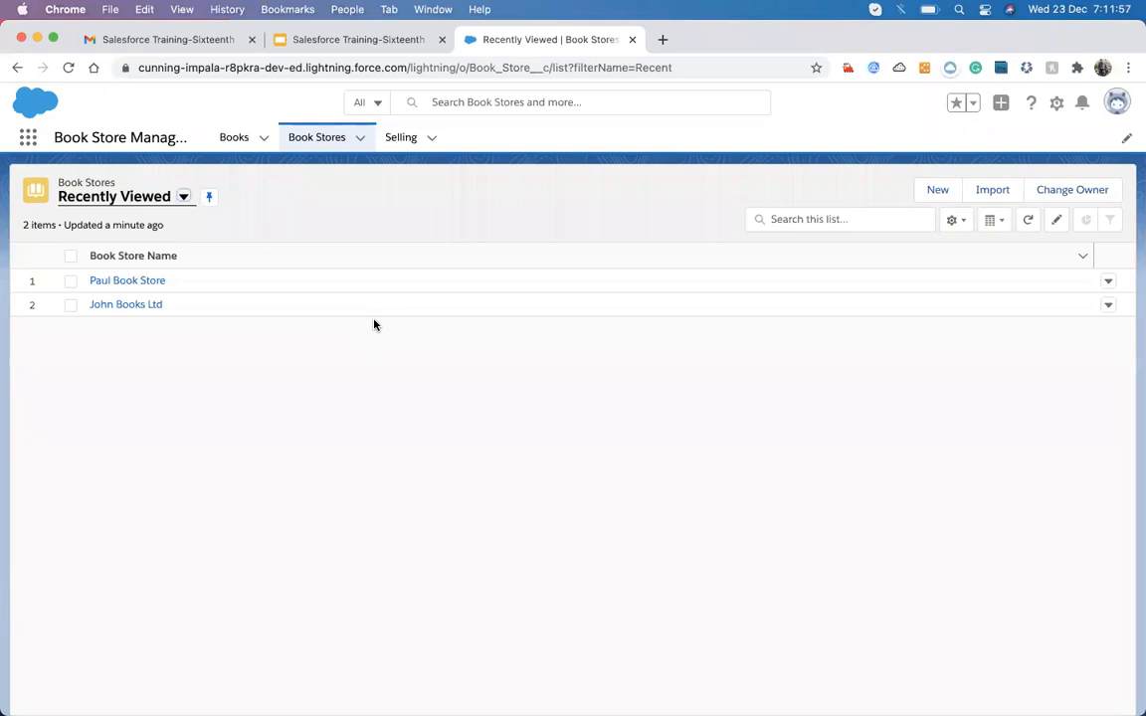
# - Examine the Payment Confirmed values of Paul Book Store's related Selling records and the store's details
pyautogui.click(127, 281)
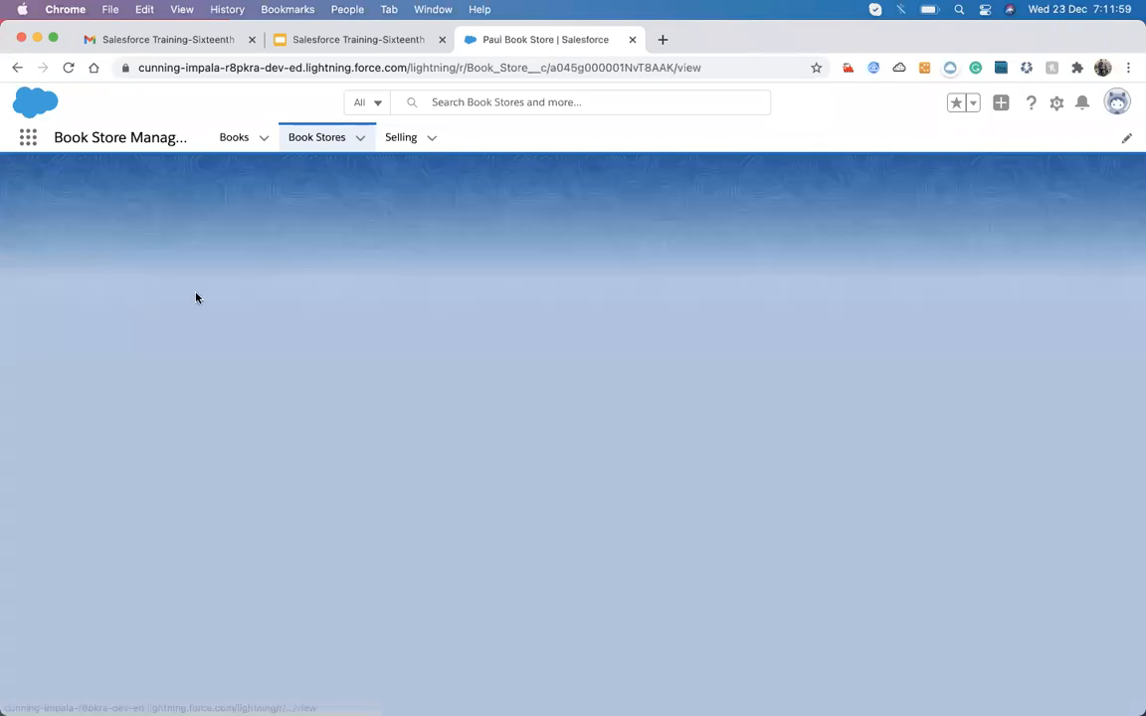
pyautogui.click(58, 251)
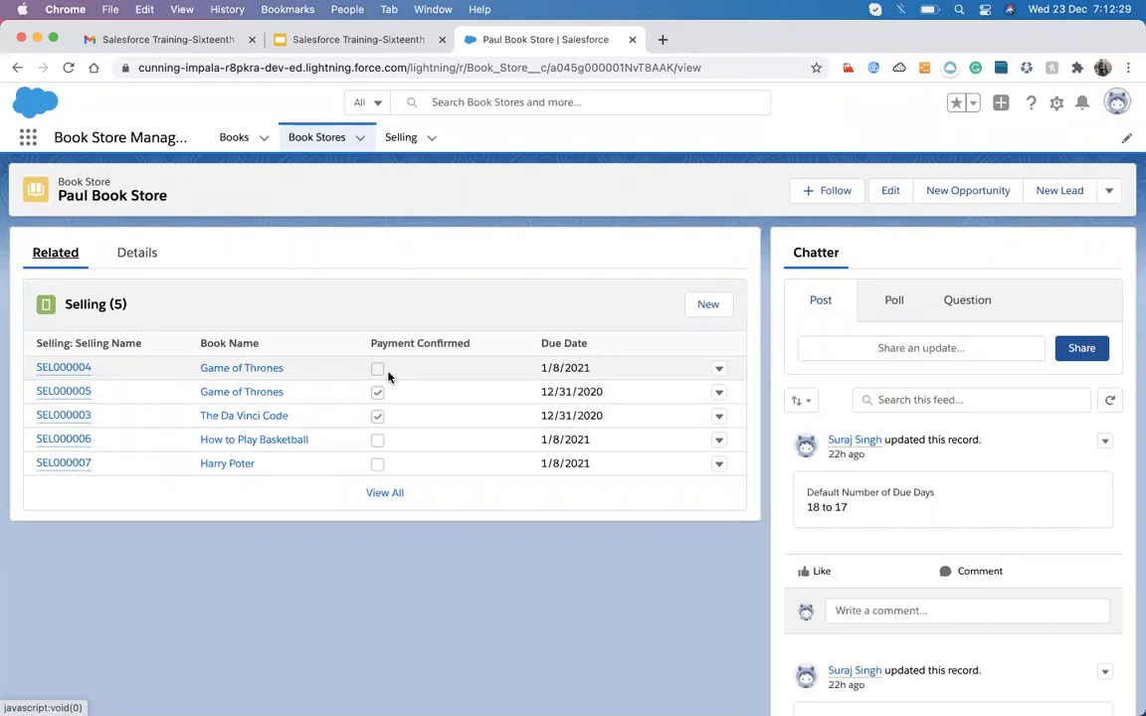
pyautogui.moveTo(372, 343); pyautogui.dragTo(468, 342)
pyautogui.click(480, 319)
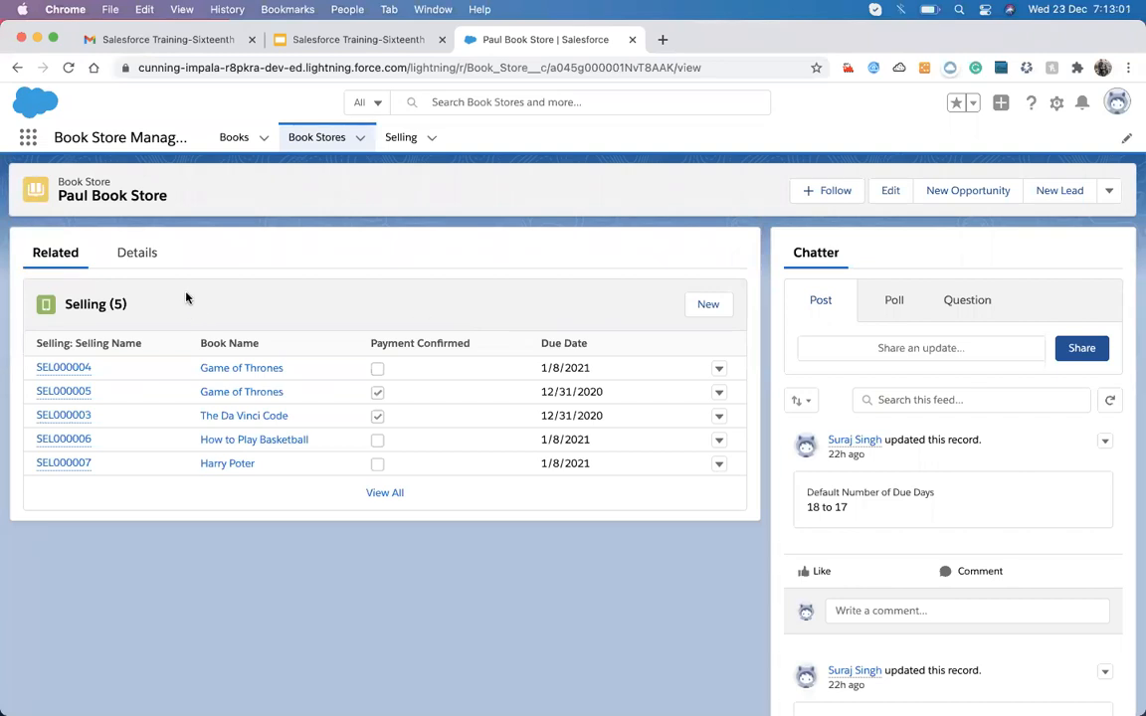
pyautogui.click(141, 256)
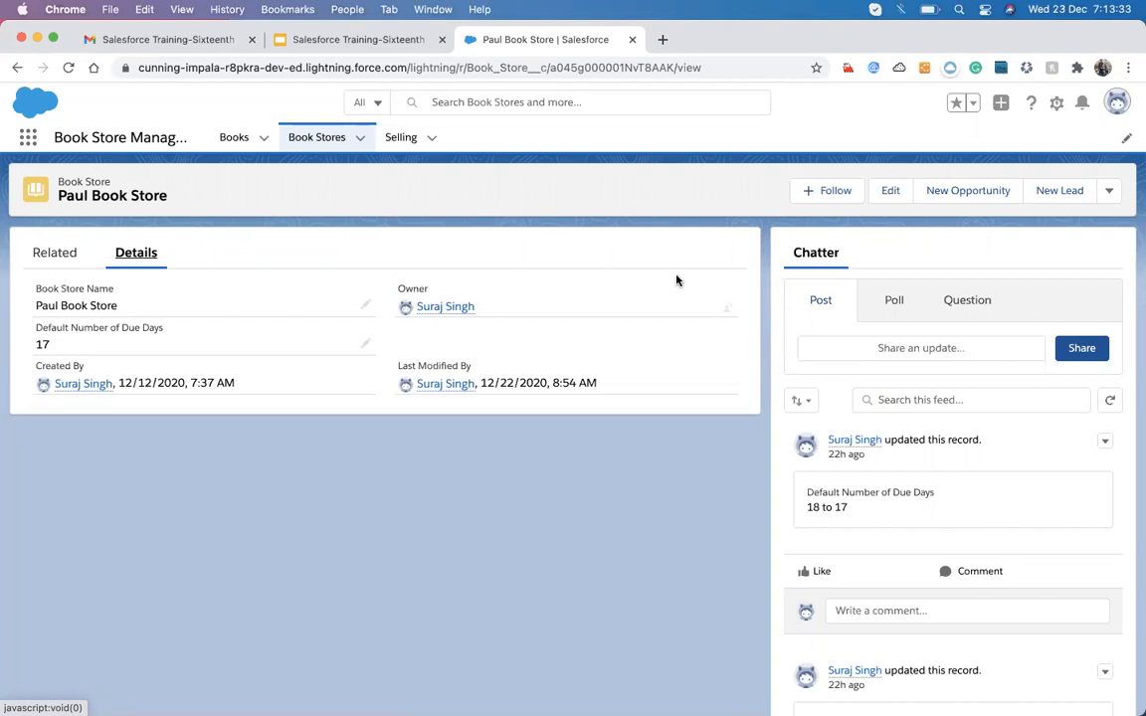
# - Open Setup for the current app, search it for FLOW, and open the Flows page
pyautogui.click(1060, 108)
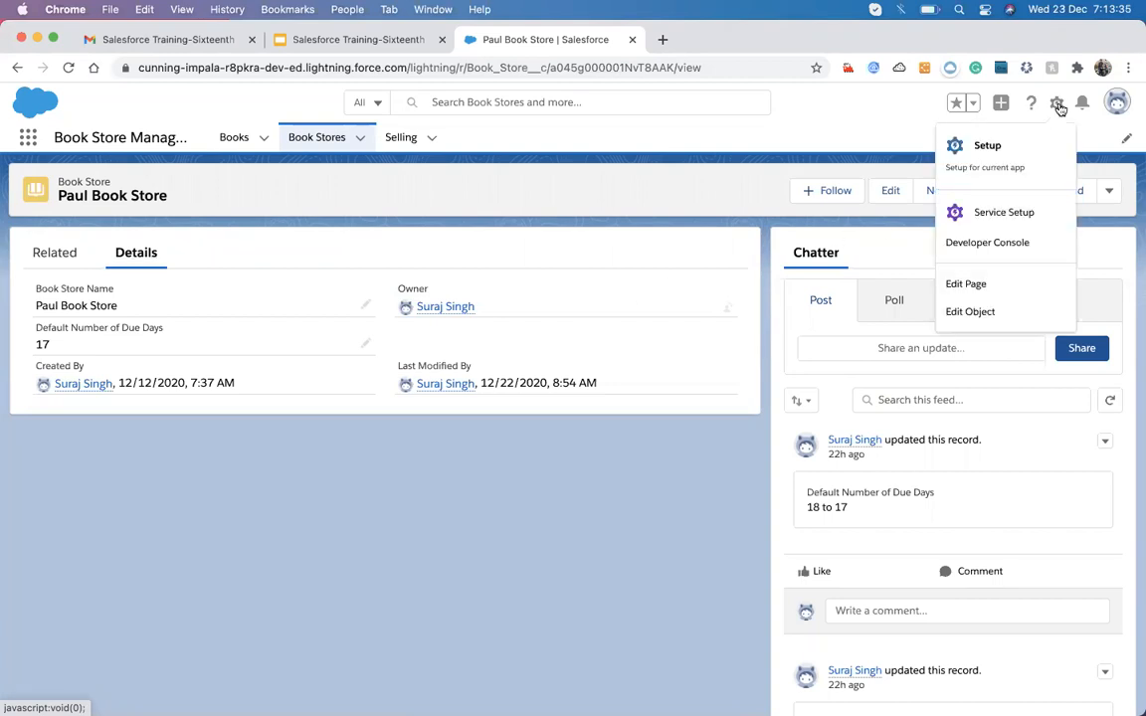
pyautogui.click(999, 150)
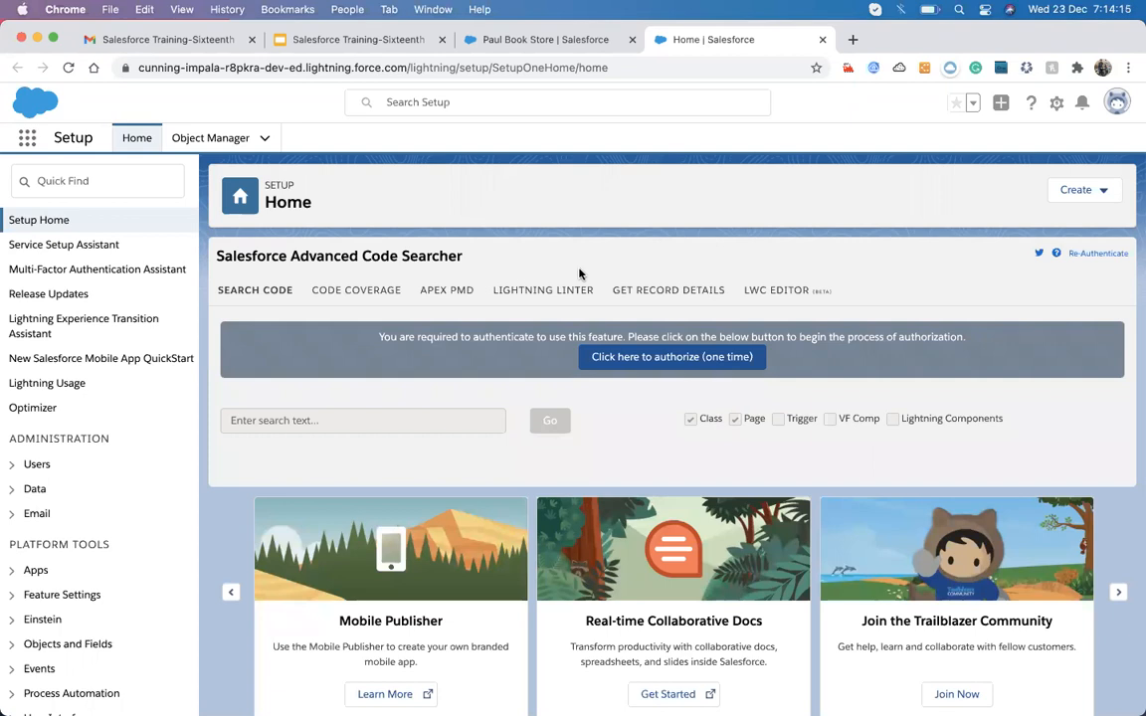
pyautogui.click(86, 177)
pyautogui.write('F')
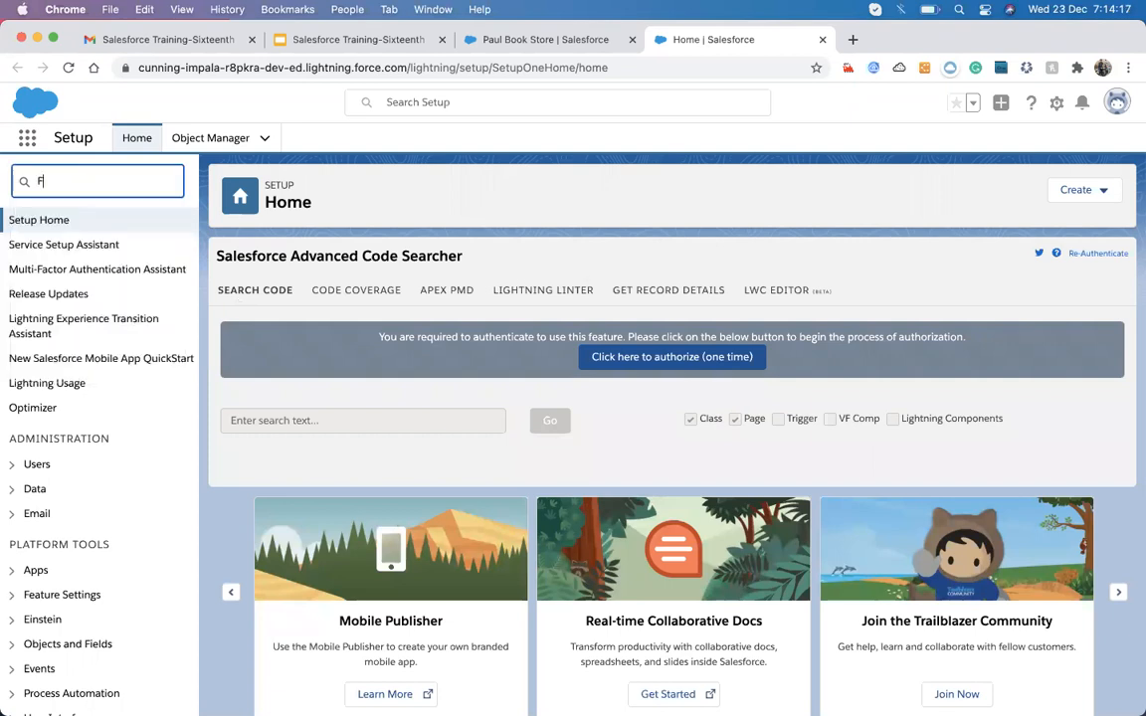
pyautogui.write('LOW')
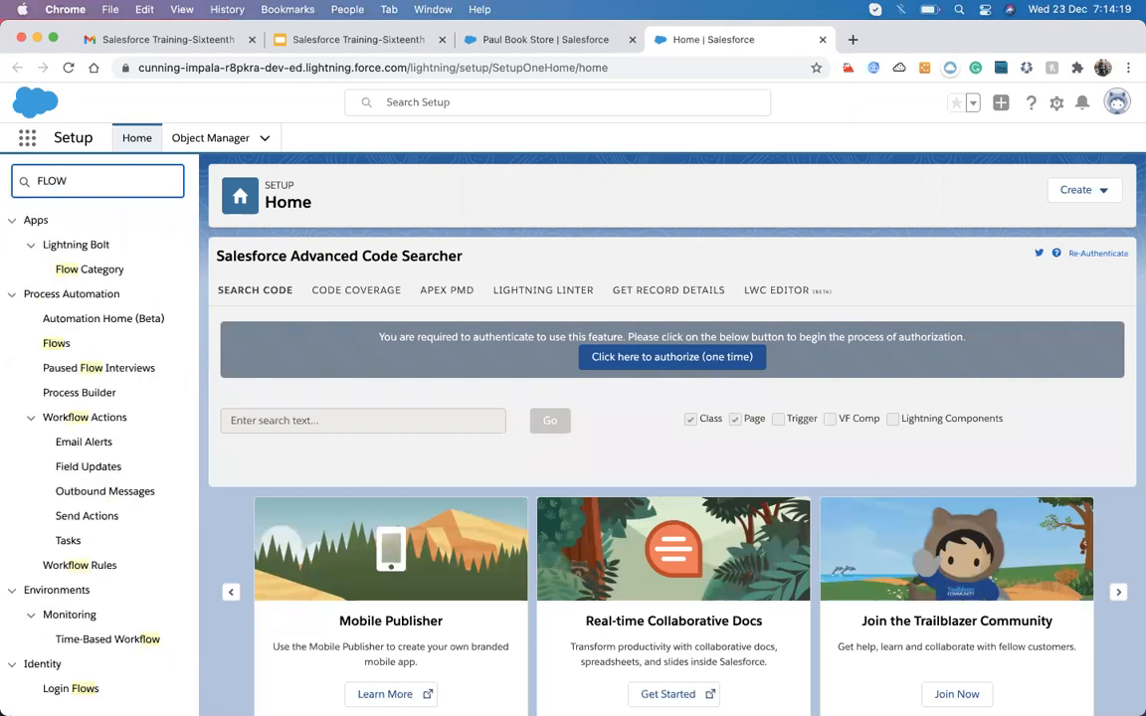
pyautogui.click(56, 346)
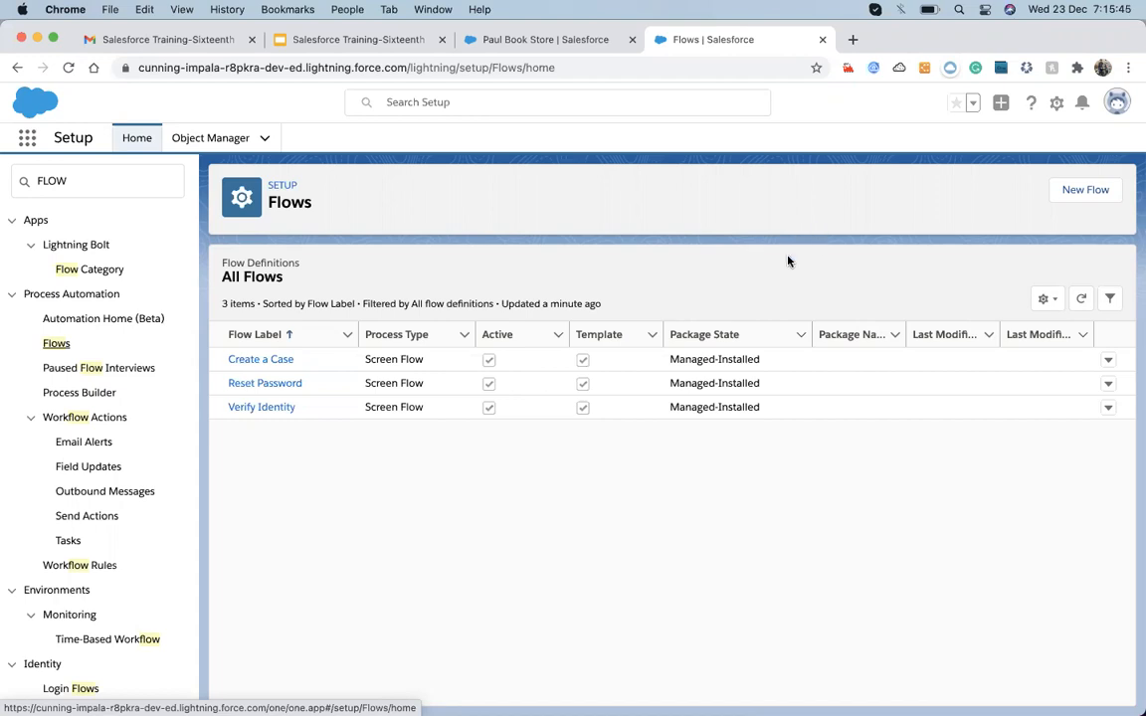
pyautogui.click(1072, 198)
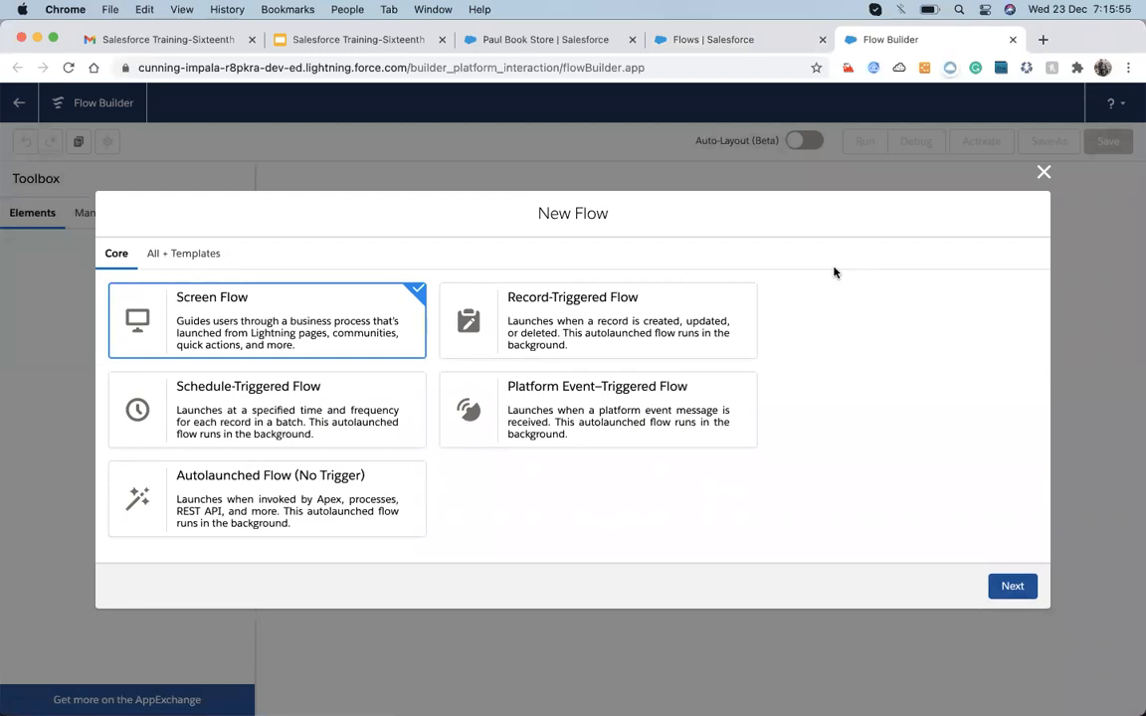
pyautogui.click(1043, 174)
pyautogui.click(723, 46)
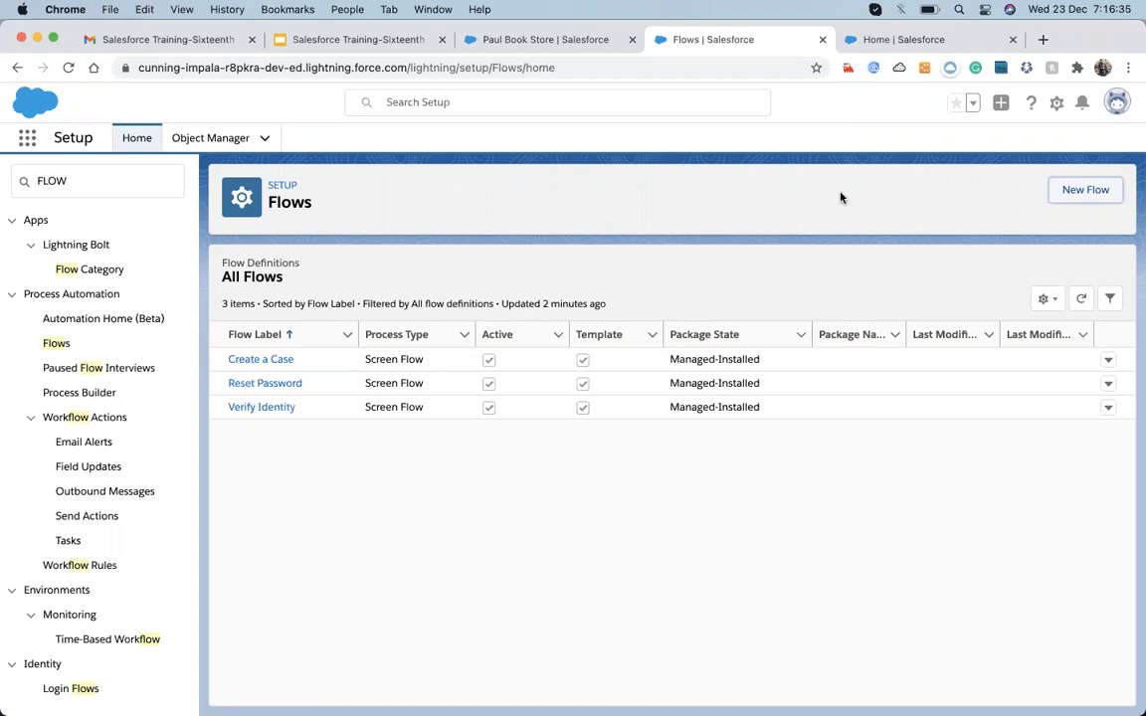
# - Search the other open Setup page for flow, open its Flows list, and start a new flow
pyautogui.click(887, 38)
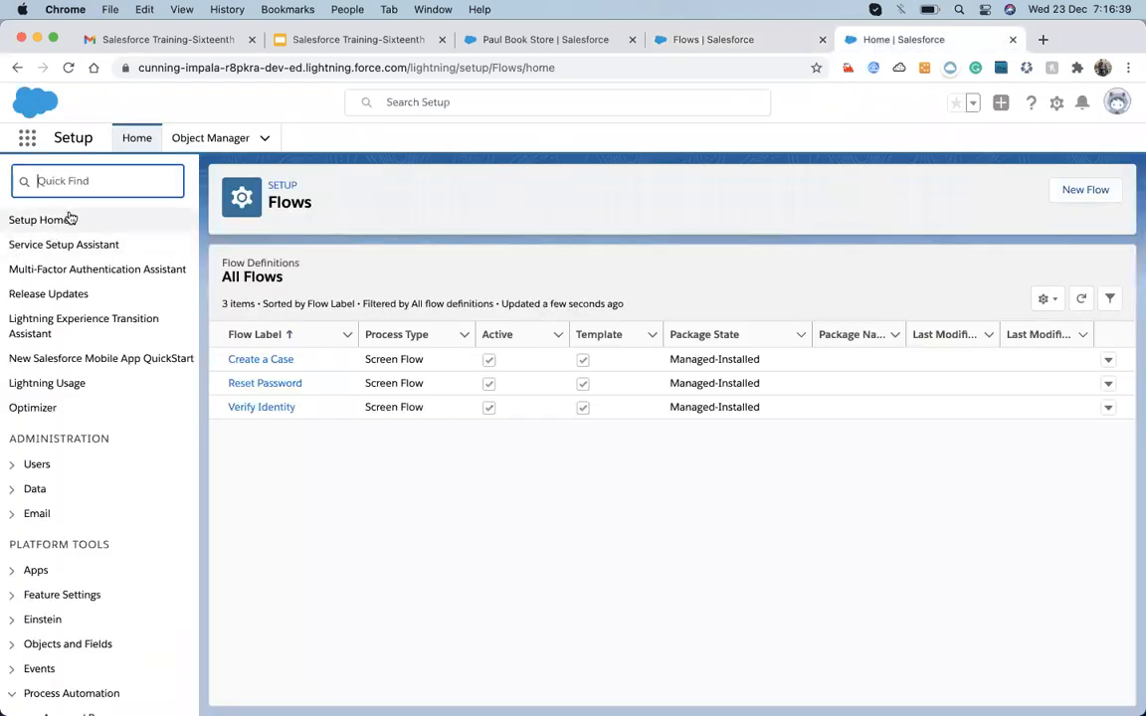
pyautogui.click(92, 176)
pyautogui.write('flow')
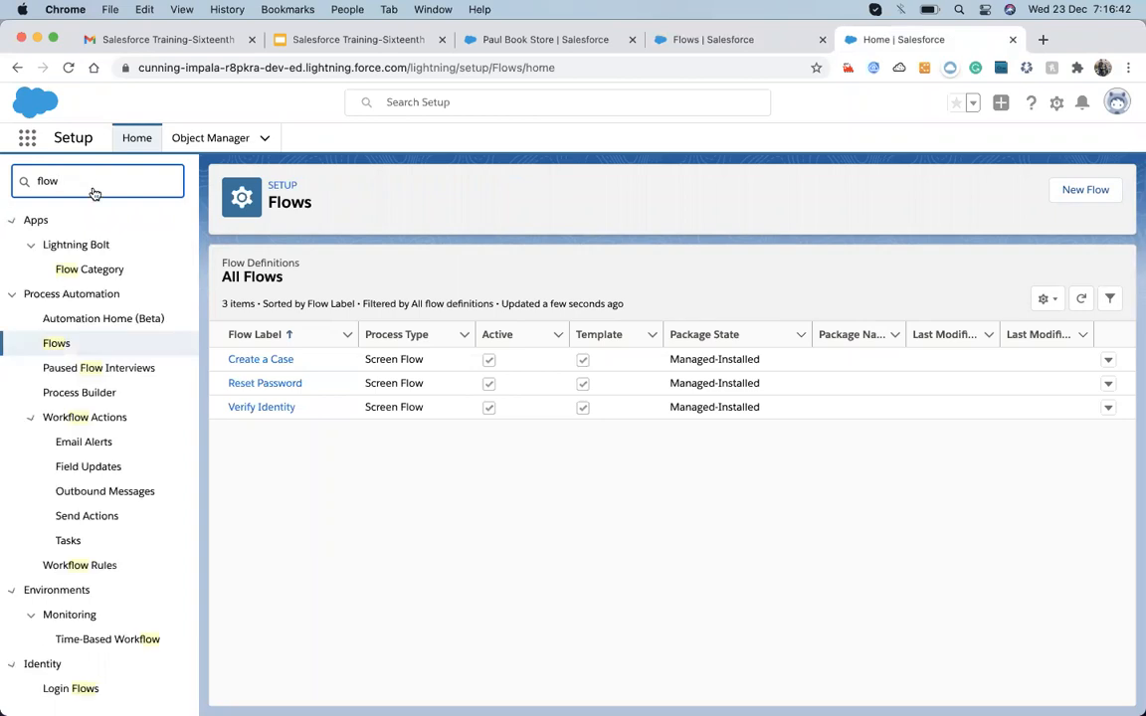
pyautogui.click(57, 343)
pyautogui.click(1085, 190)
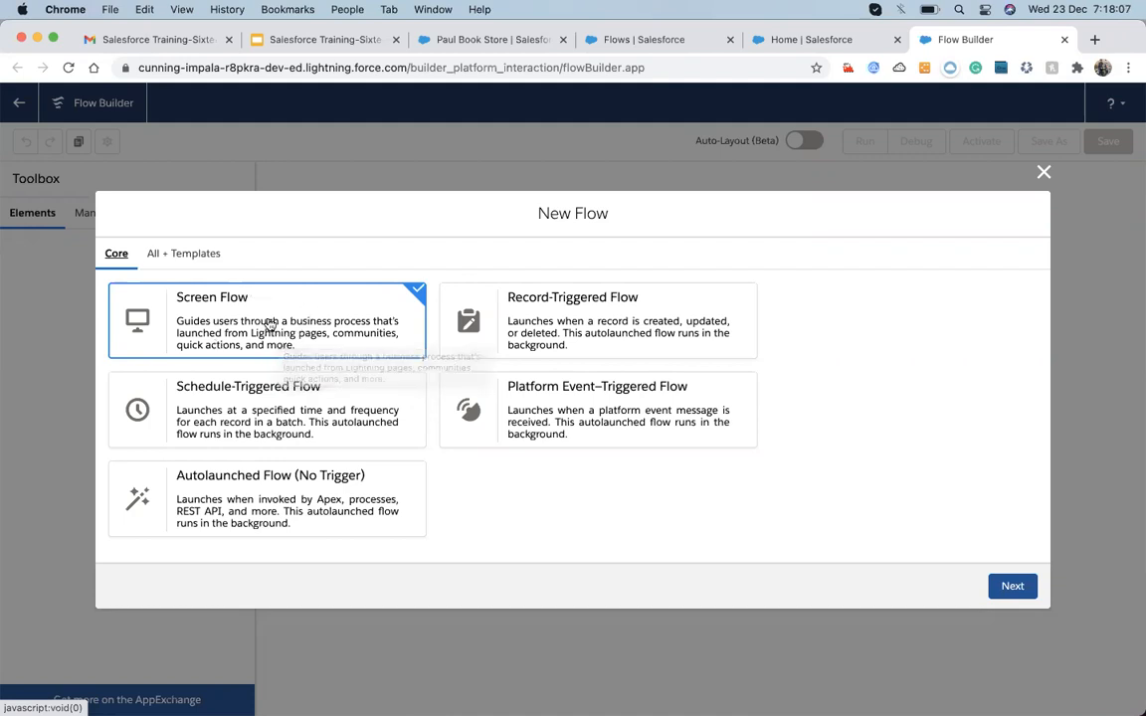
# - Examine the Record-Triggered, Schedule-Triggered and Platform Event–Triggered flow types, and look back at the Paul Book Store record
pyautogui.click(596, 323)
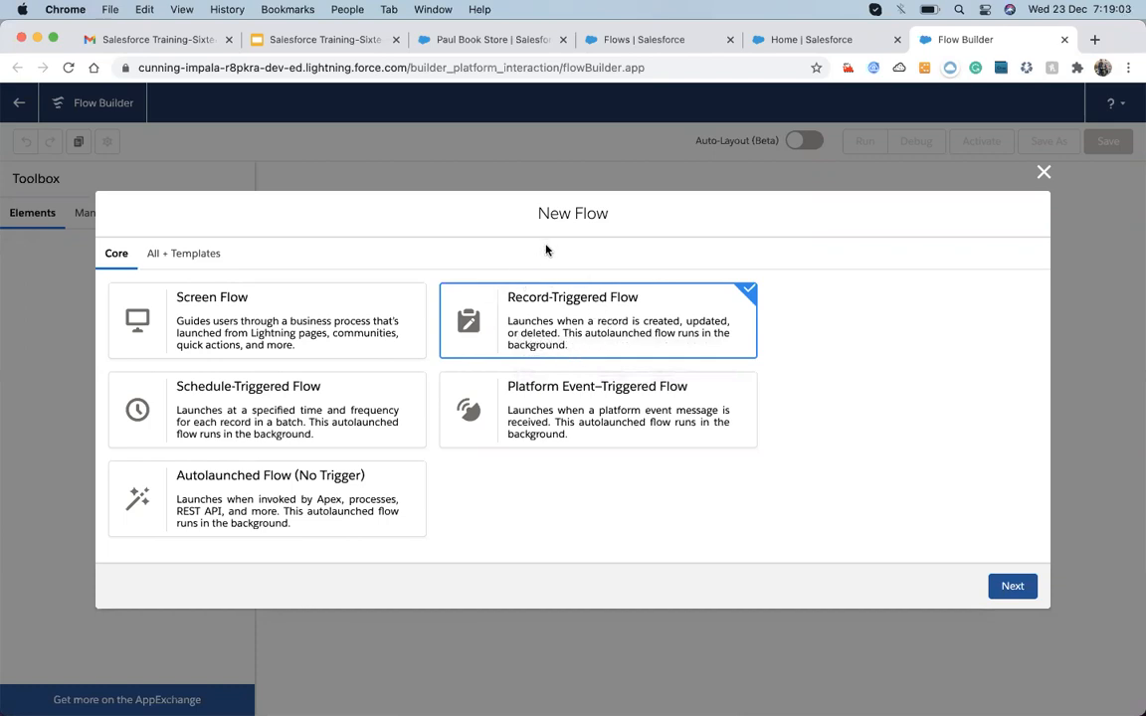
pyautogui.click(264, 442)
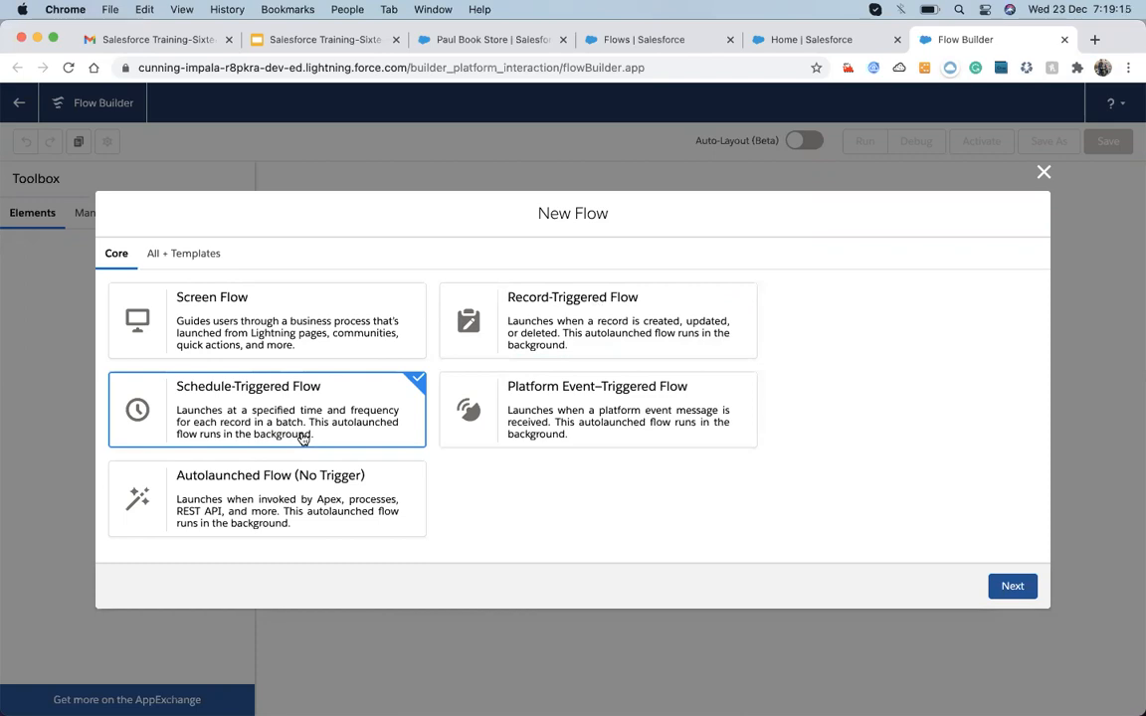
pyautogui.click(591, 427)
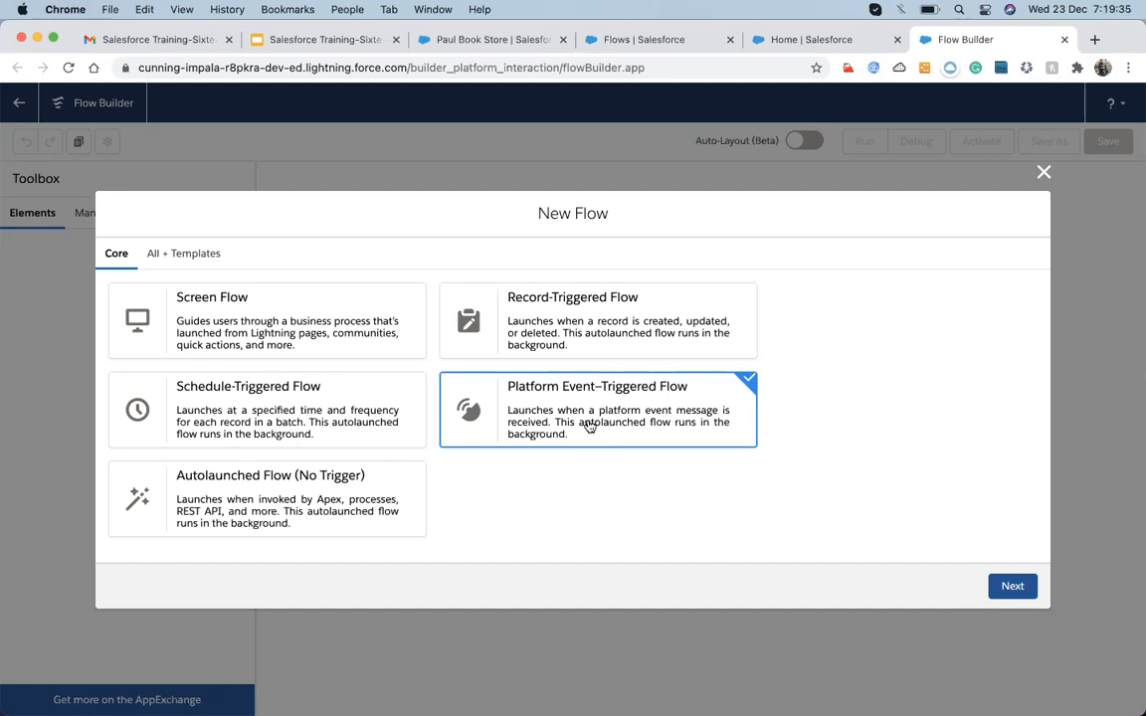
pyautogui.click(487, 39)
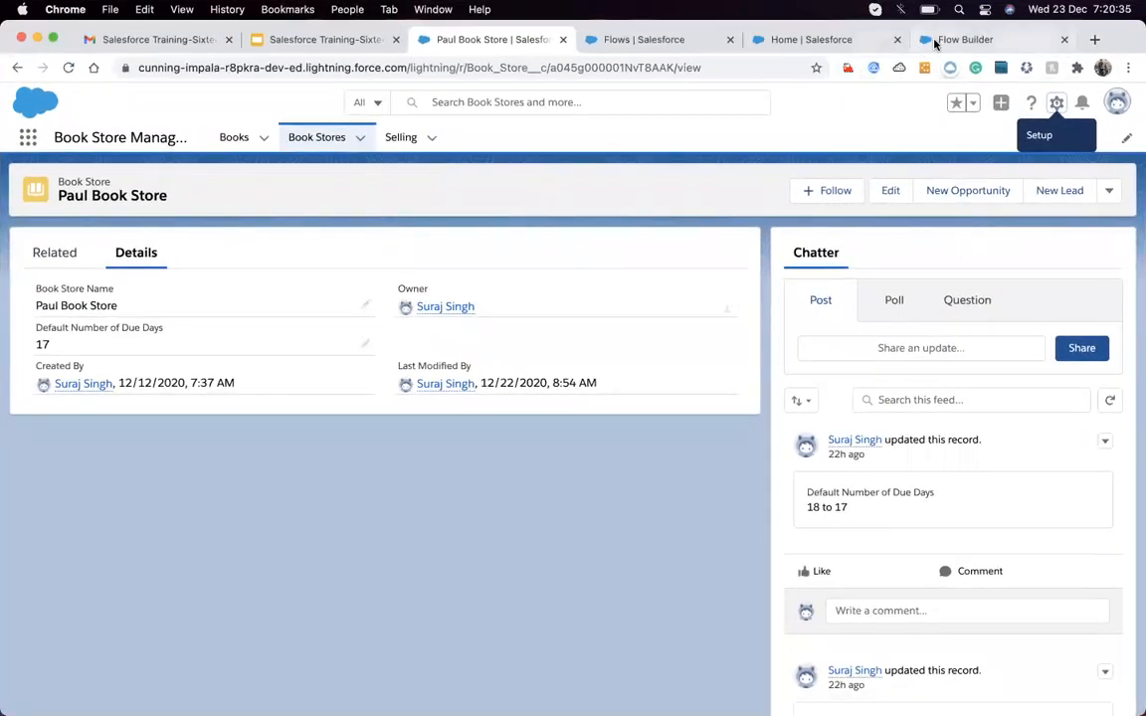
pyautogui.click(934, 44)
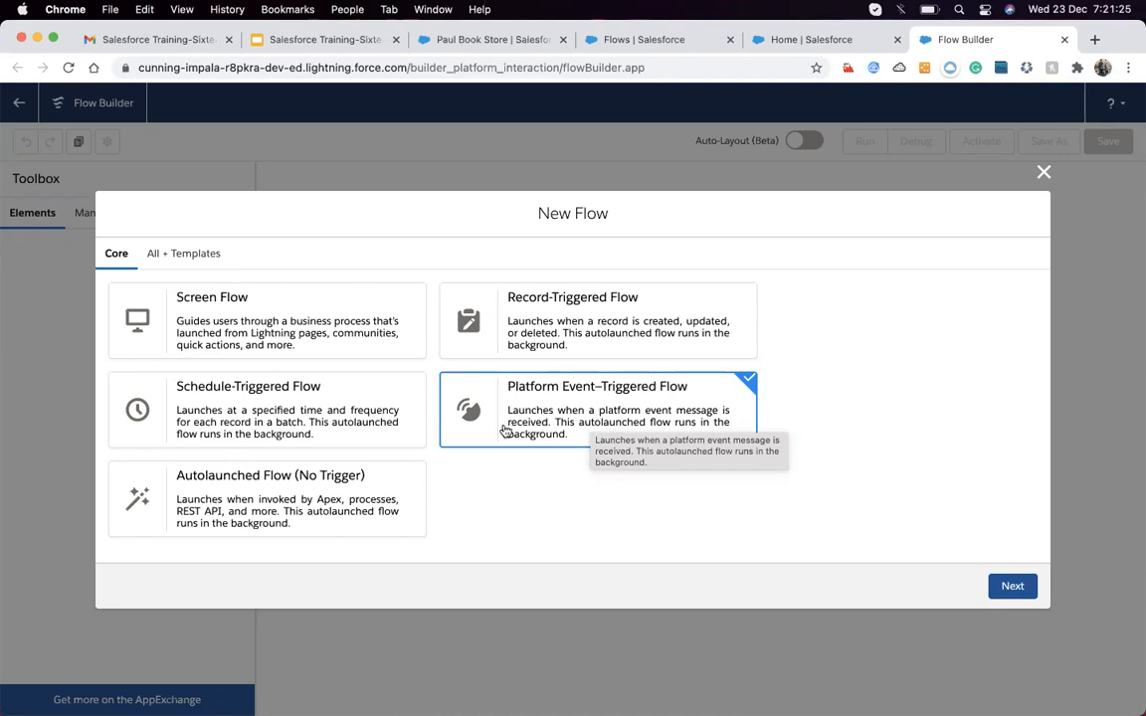
# - Compare the Autolaunched Flow (No Trigger) and Screen Flow types with each other and with the three triggered flow types
pyautogui.click(355, 497)
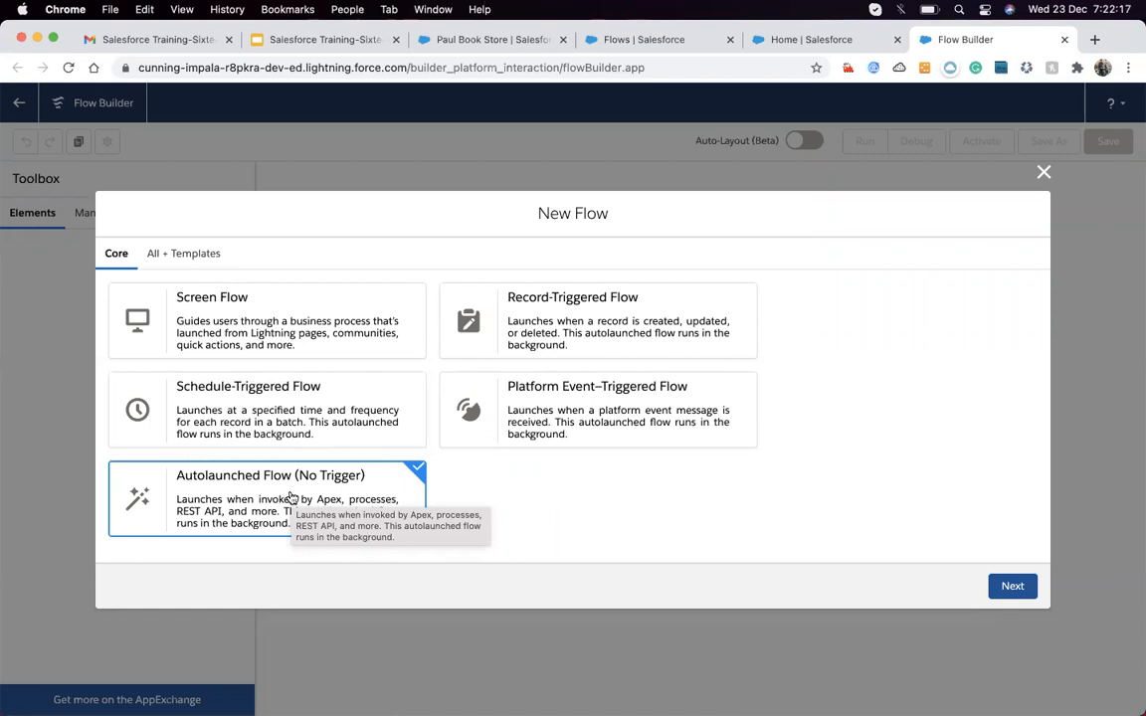
pyautogui.click(197, 326)
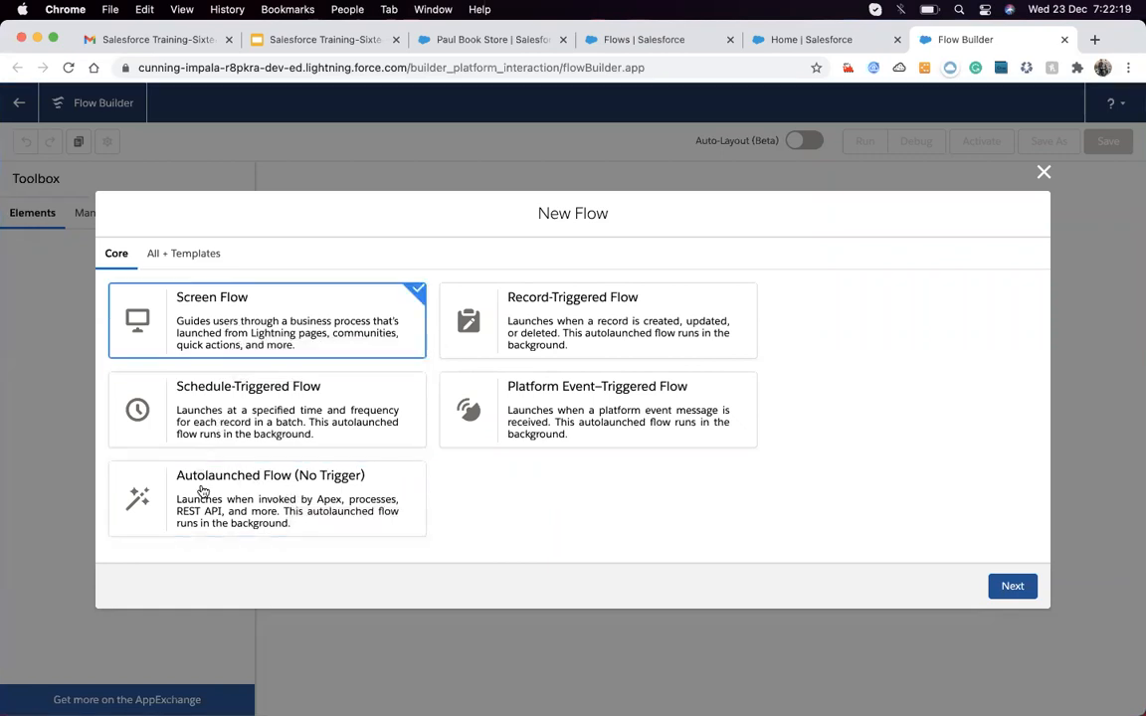
pyautogui.click(184, 453)
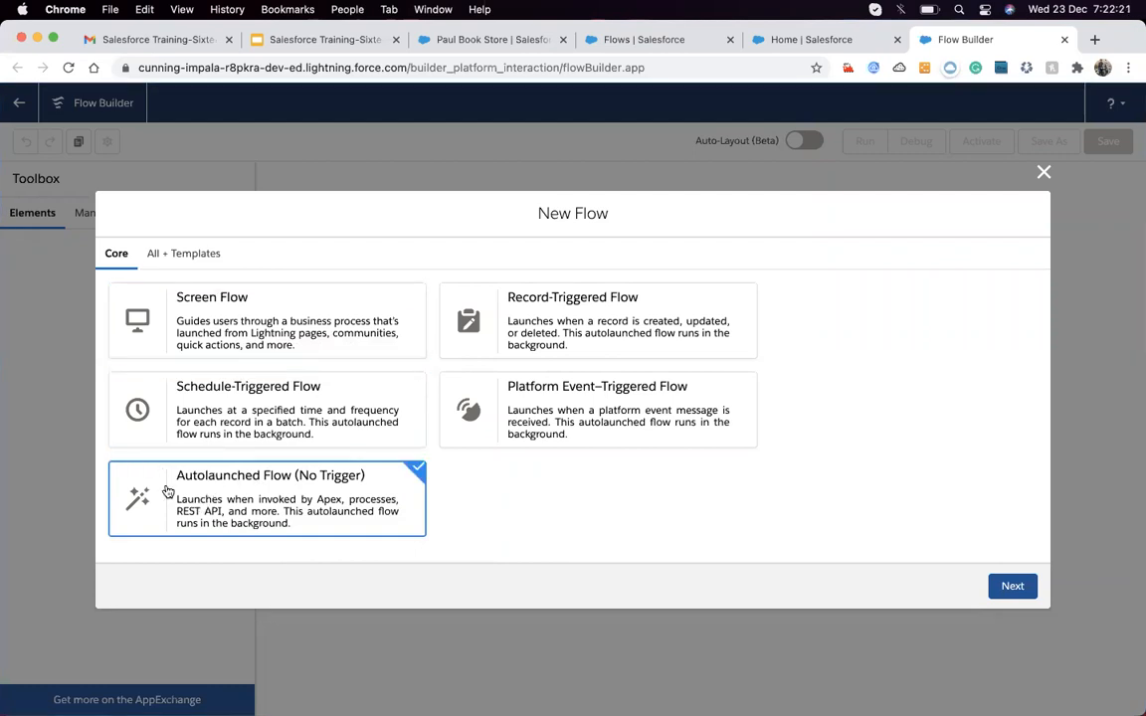
pyautogui.click(164, 296)
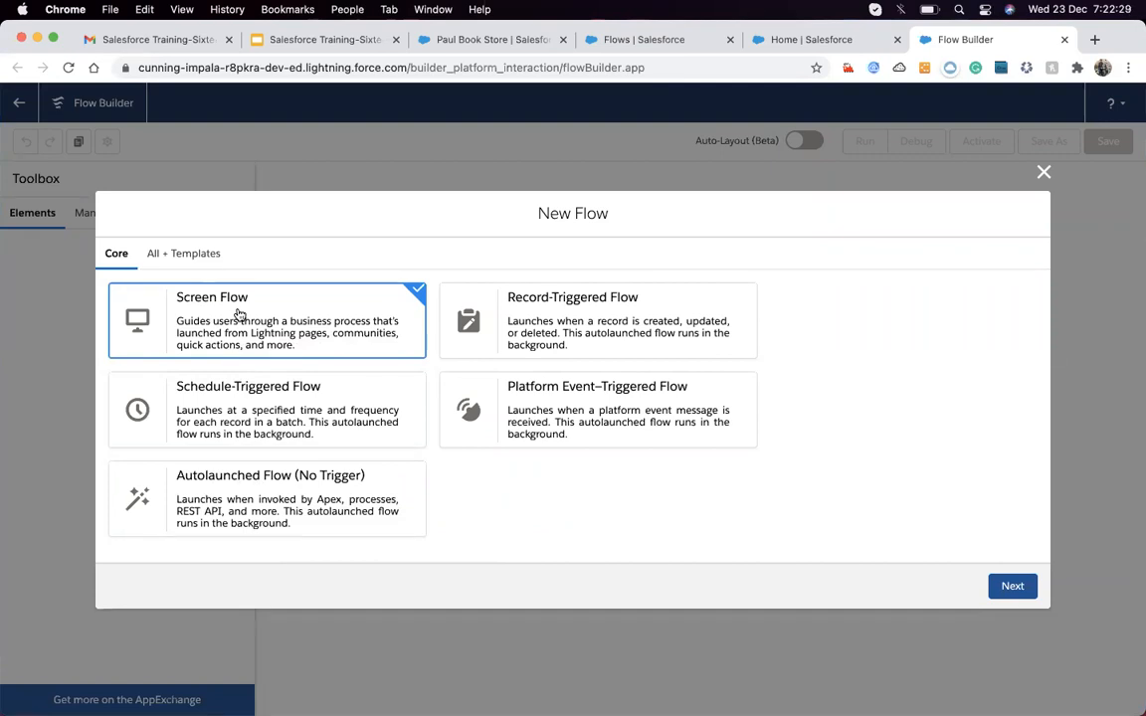
pyautogui.click(210, 523)
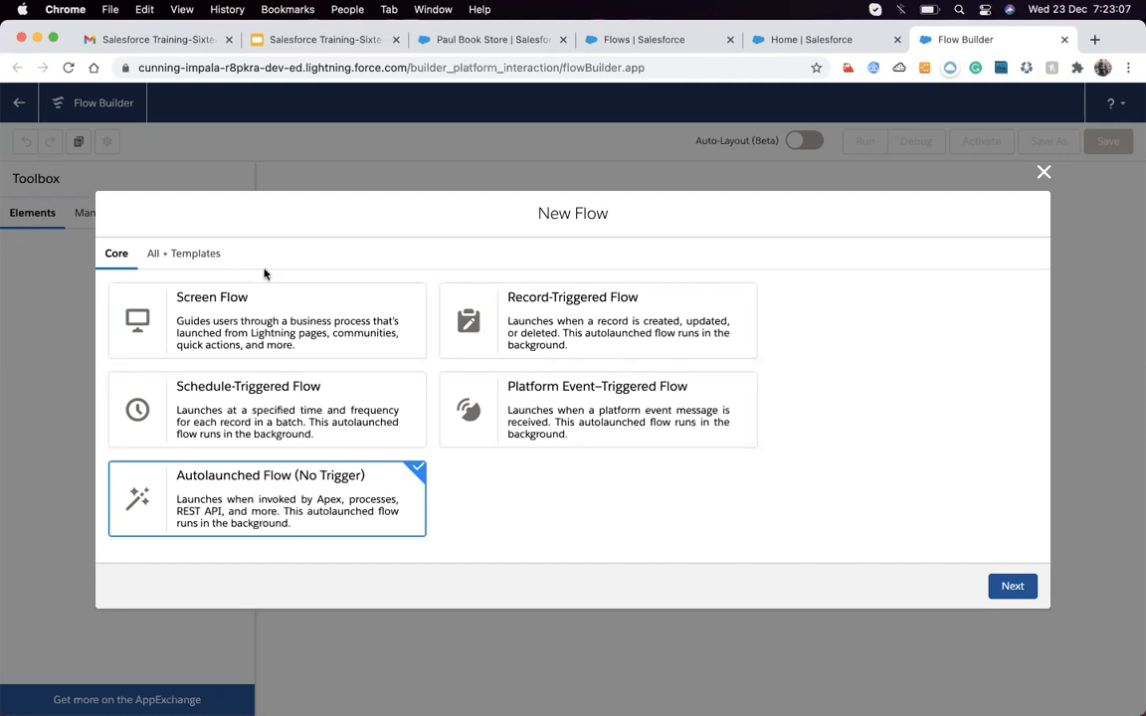
pyautogui.click(255, 308)
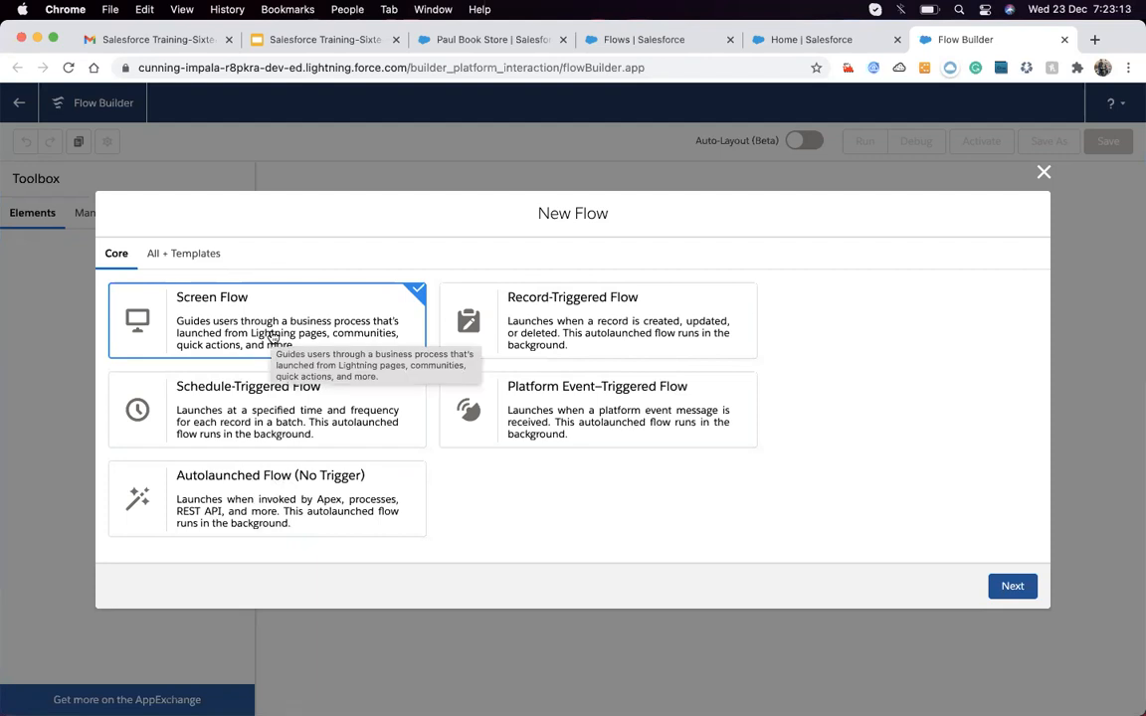
pyautogui.click(504, 342)
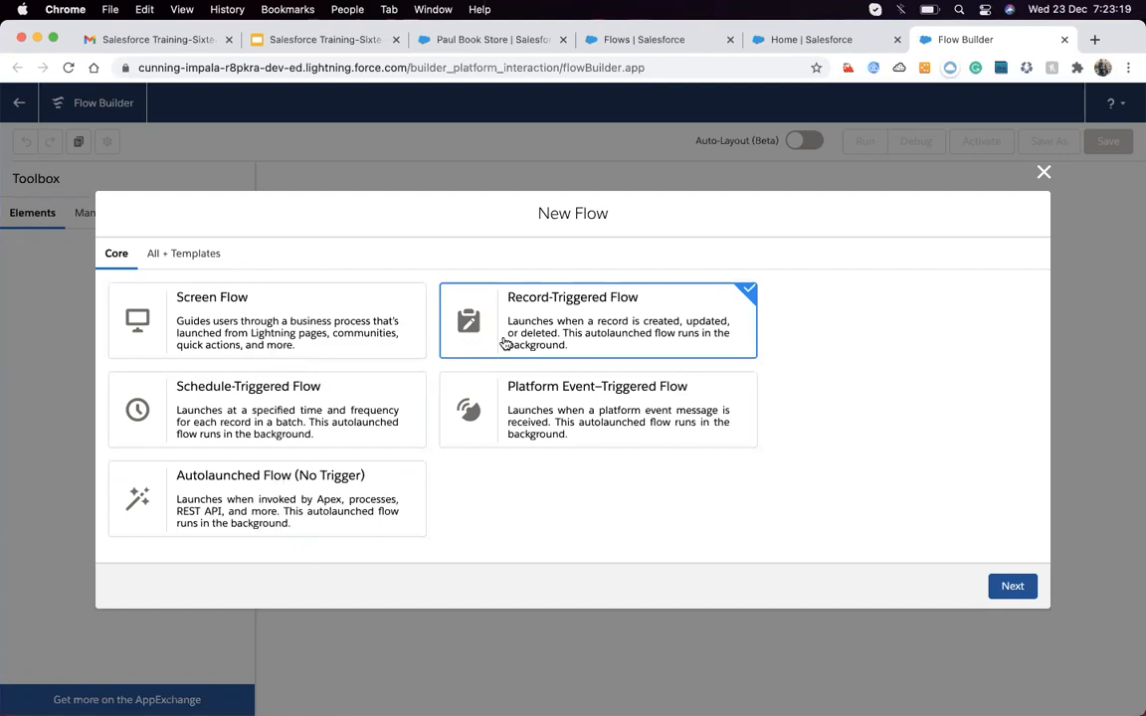
pyautogui.click(315, 434)
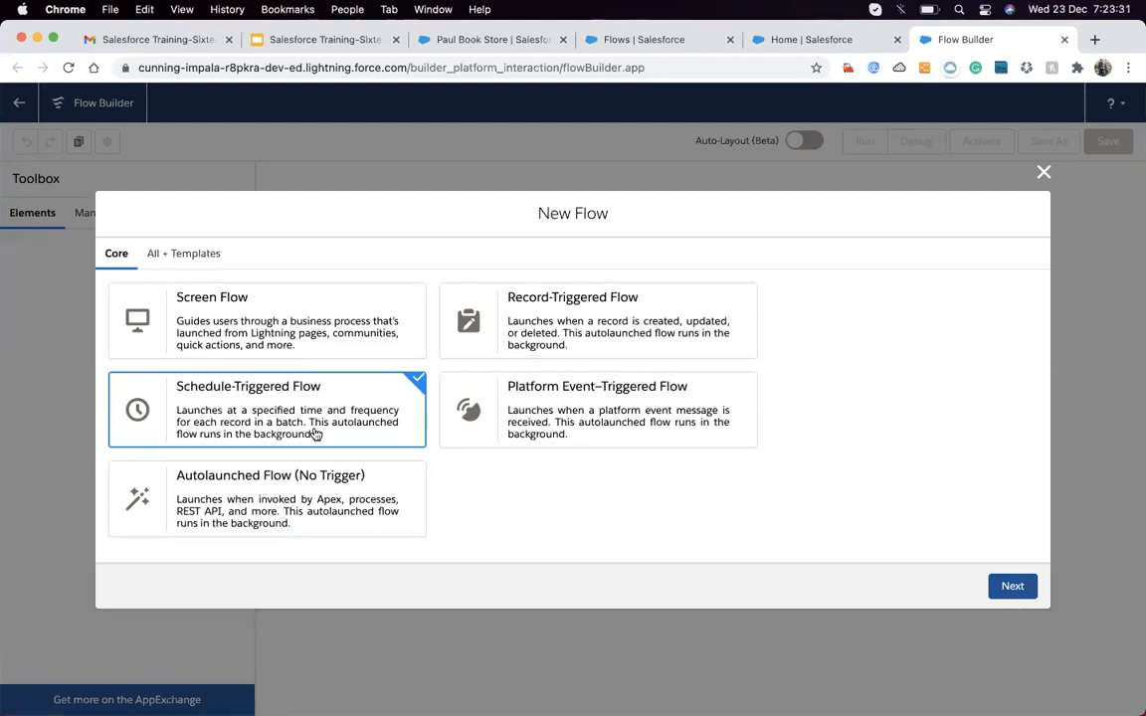
pyautogui.click(557, 409)
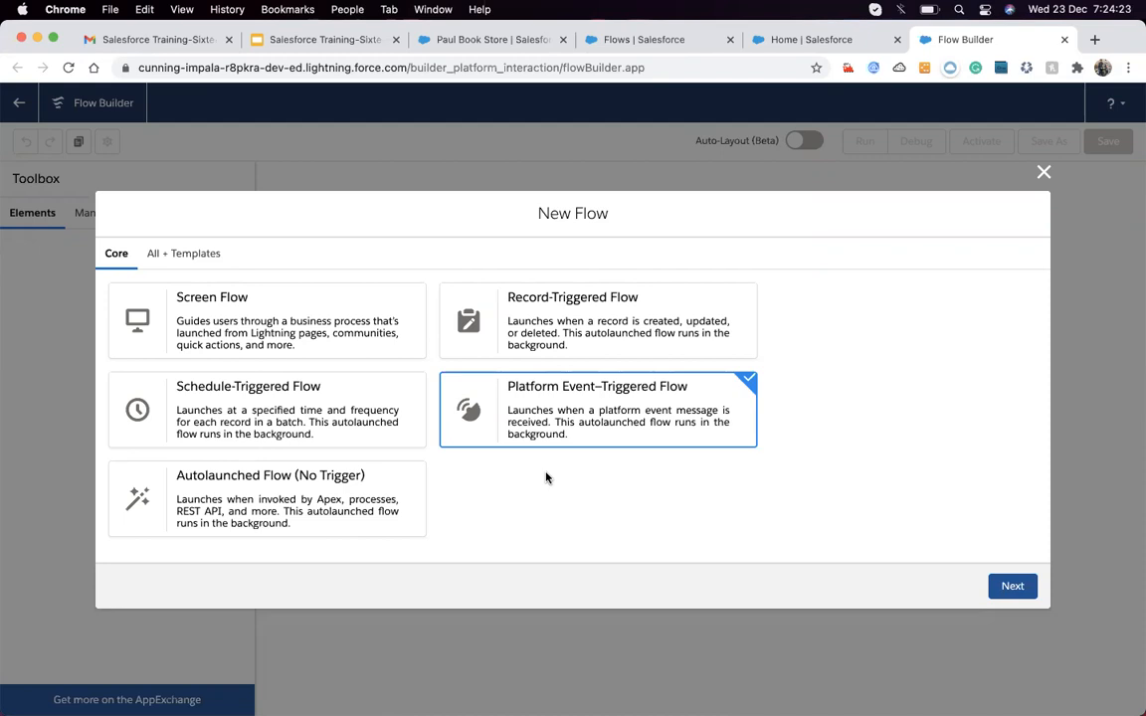
pyautogui.click(393, 487)
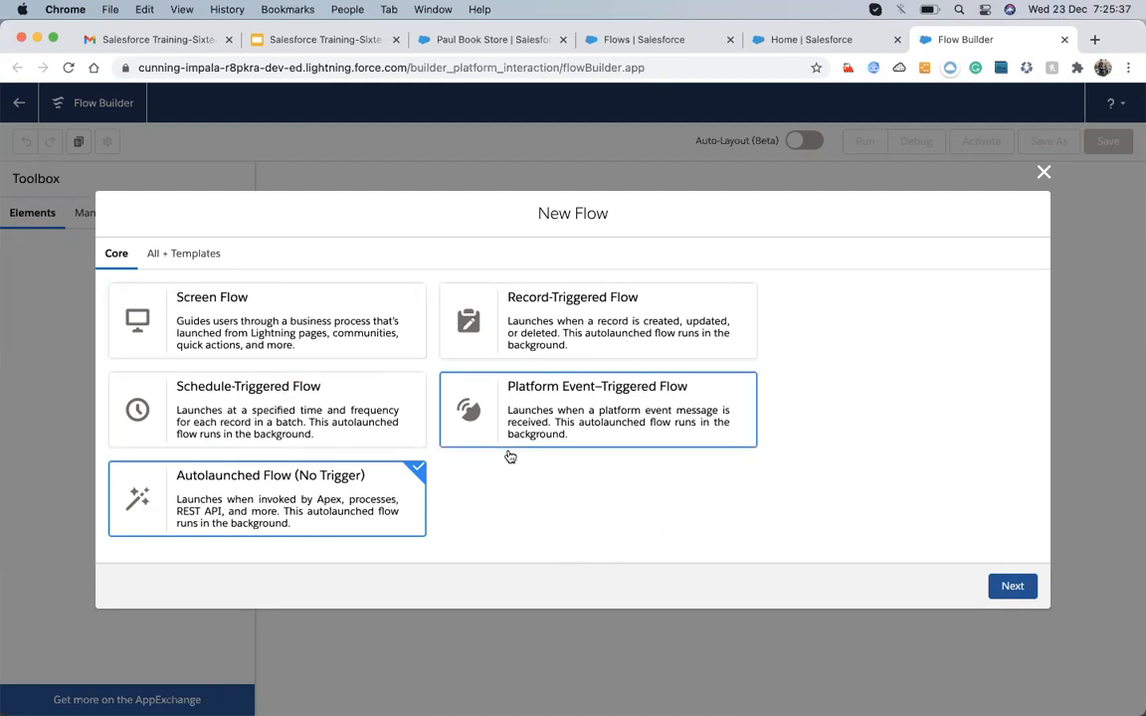
# - Choose Screen Flow as the new flow's type and continue to the building layout choice
pyautogui.click(285, 346)
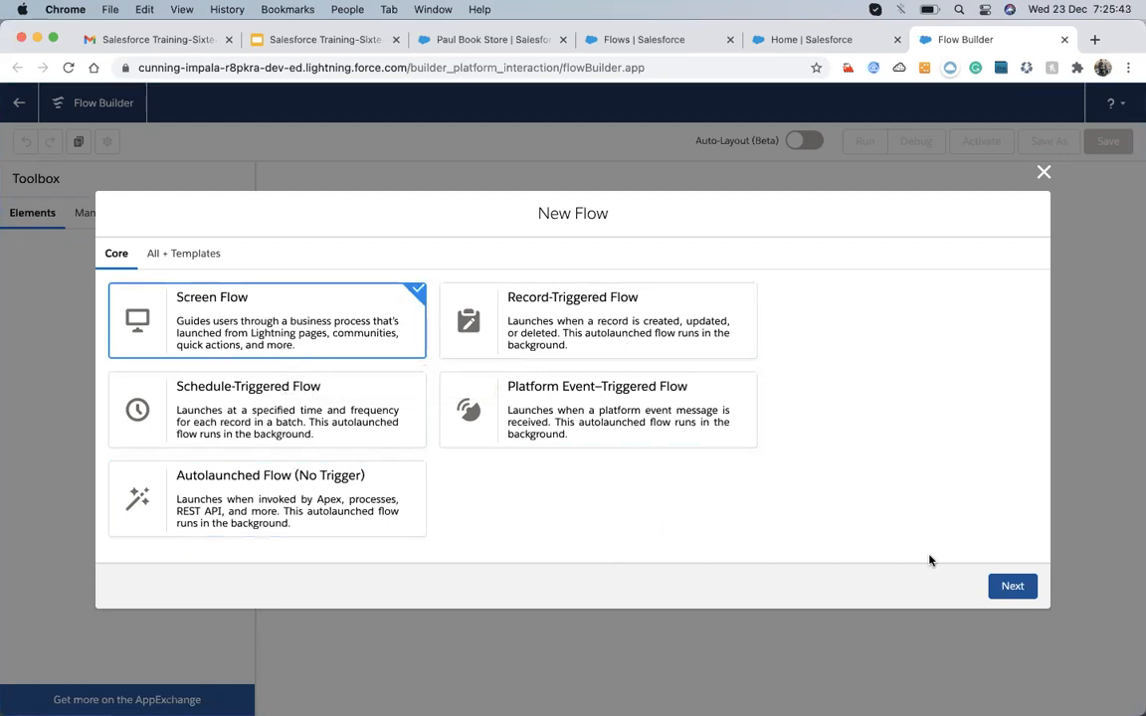
pyautogui.click(1012, 587)
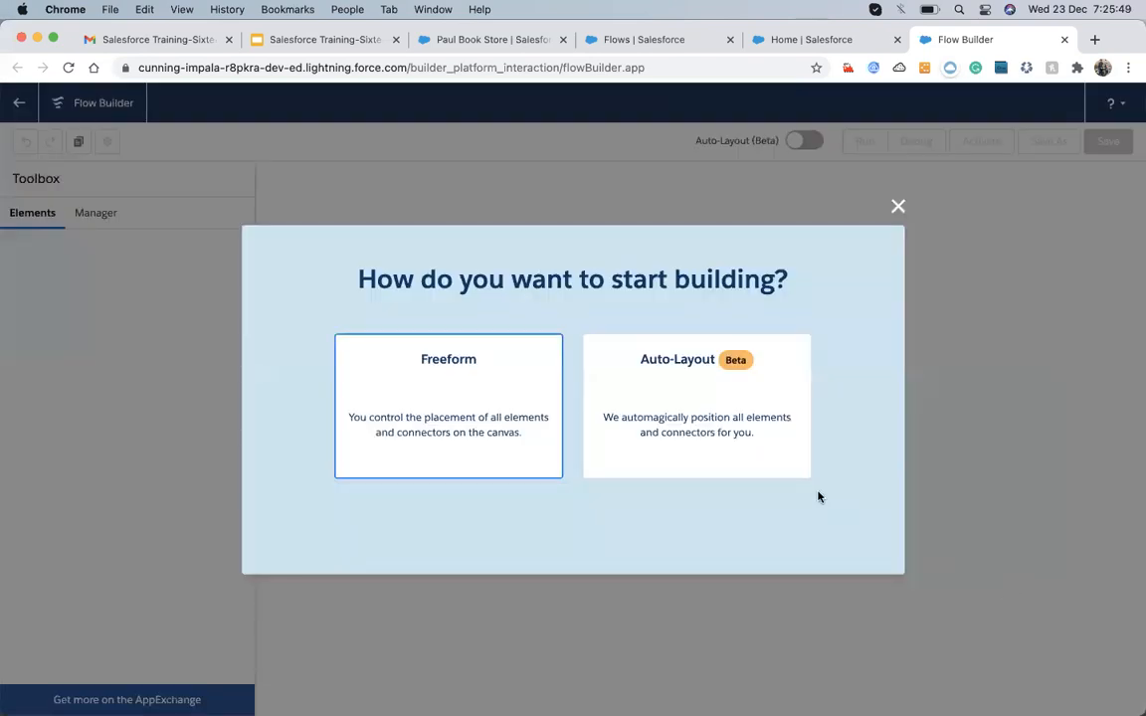
# - Choose the Freeform layout for the Screen Flow and look through the toolbox's manager and element lists
pyautogui.click(460, 402)
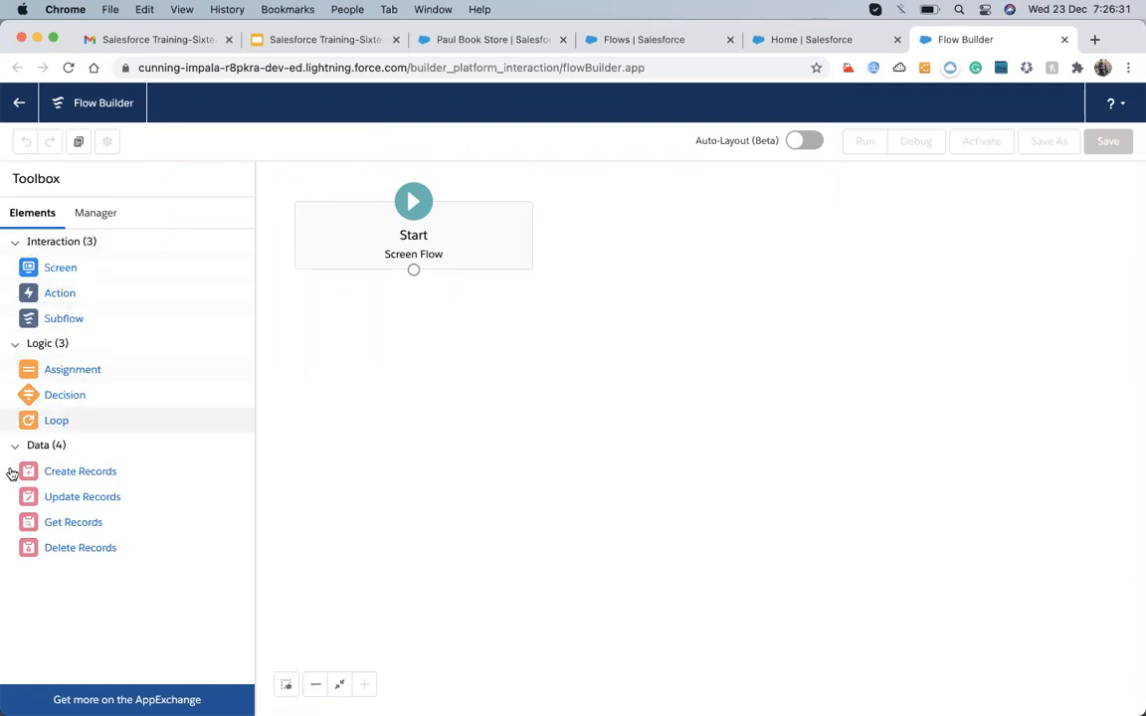
pyautogui.click(96, 217)
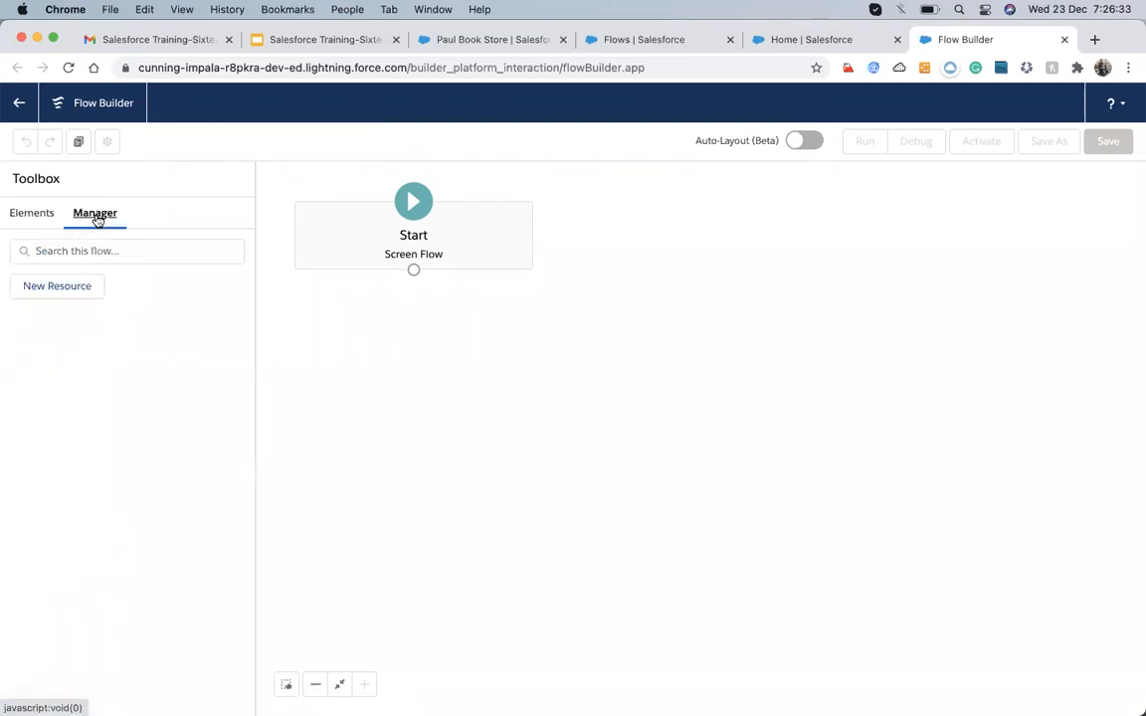
pyautogui.click(12, 218)
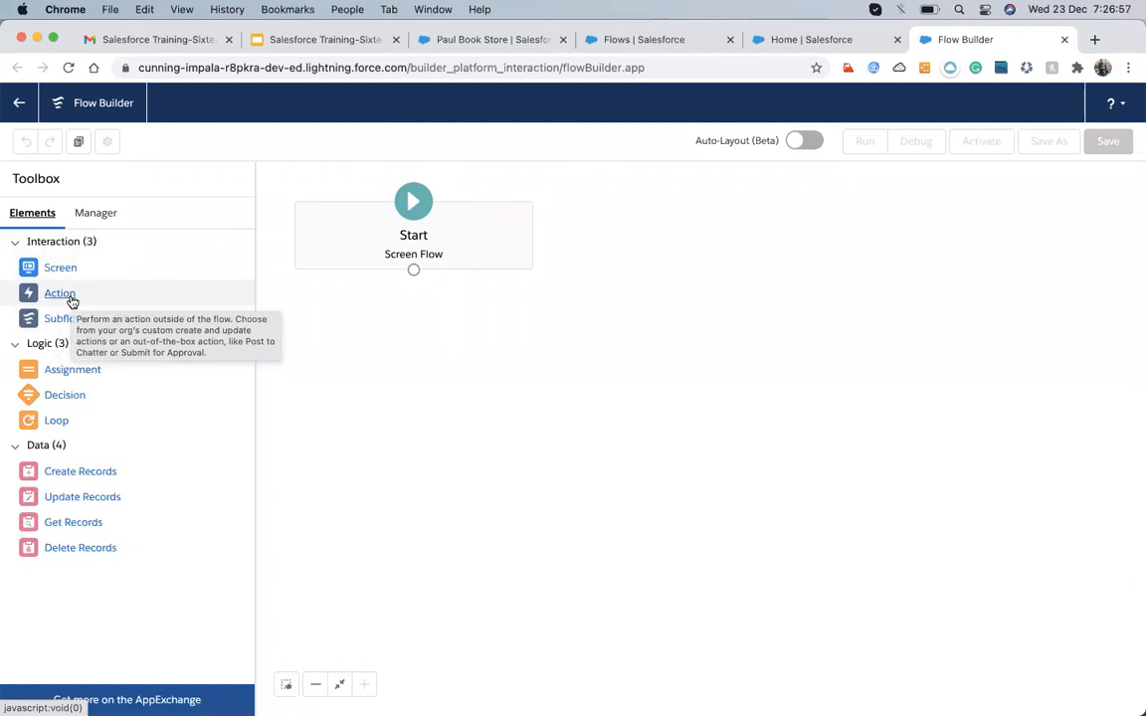
# - Search the other open Setup page for process b and open Process Builder
pyautogui.click(677, 40)
pyautogui.click(776, 40)
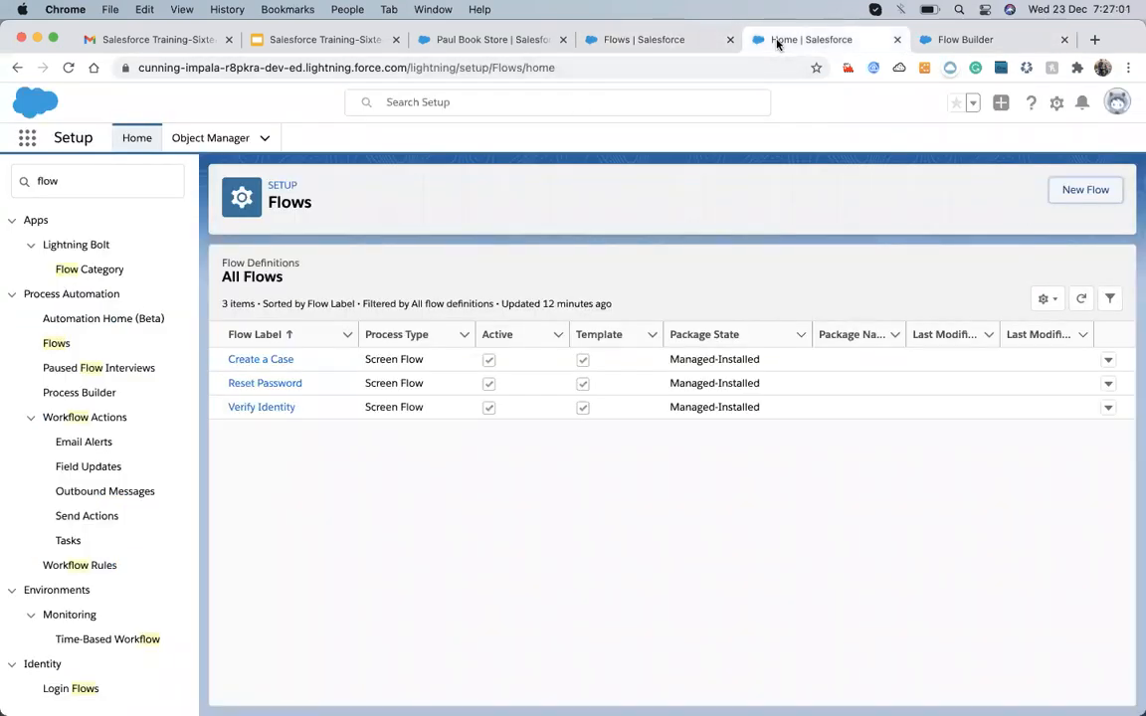
pyautogui.click(90, 188)
pyautogui.press('super+a')
pyautogui.write('pocecc')
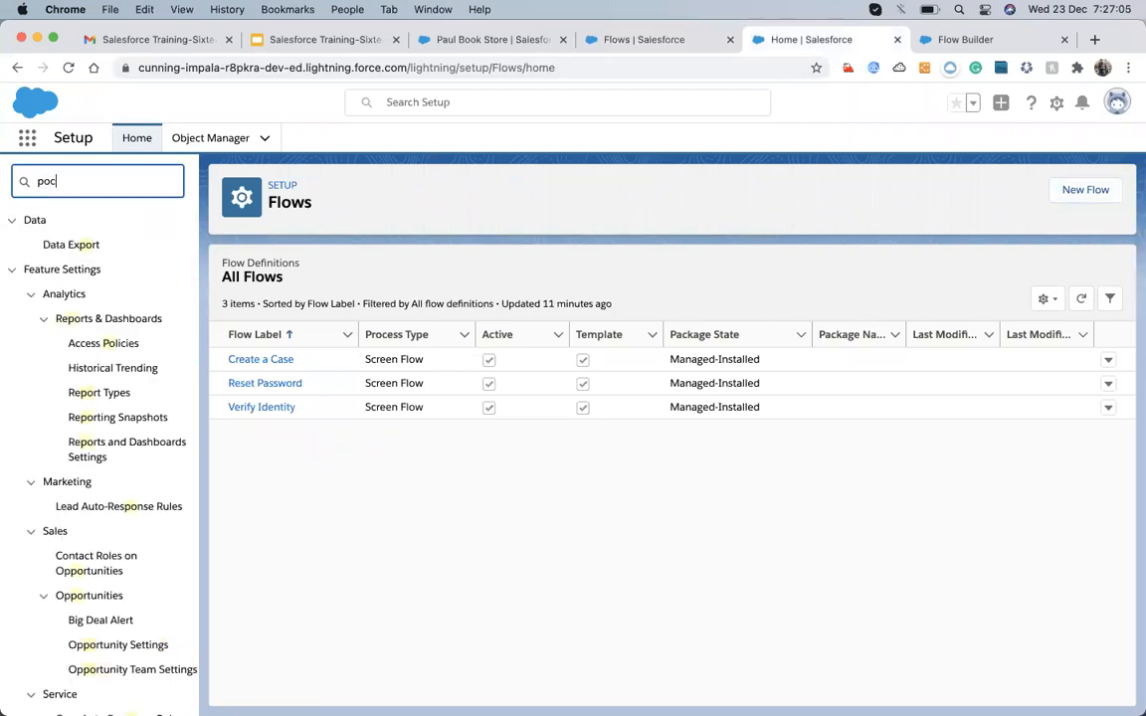
pyautogui.press('BackSpace')
pyautogui.press('BackSpace')
pyautogui.press('BackSpace')
pyautogui.press('BackSpace')
pyautogui.press('BackSpace')
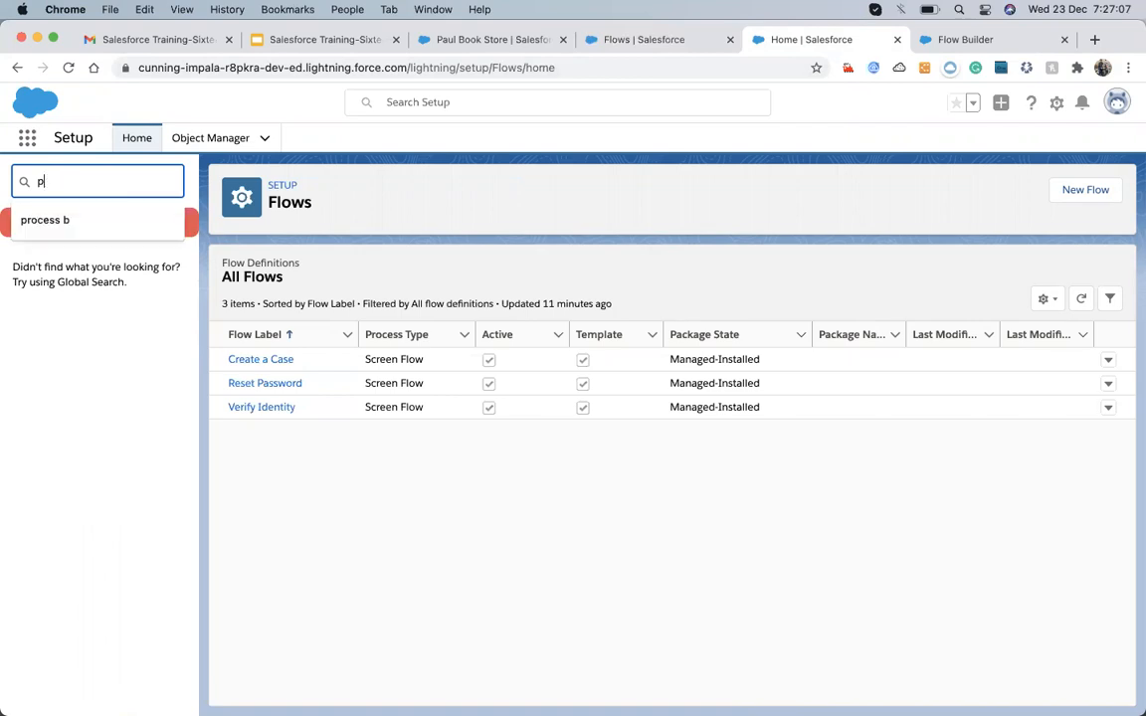
pyautogui.write('roces')
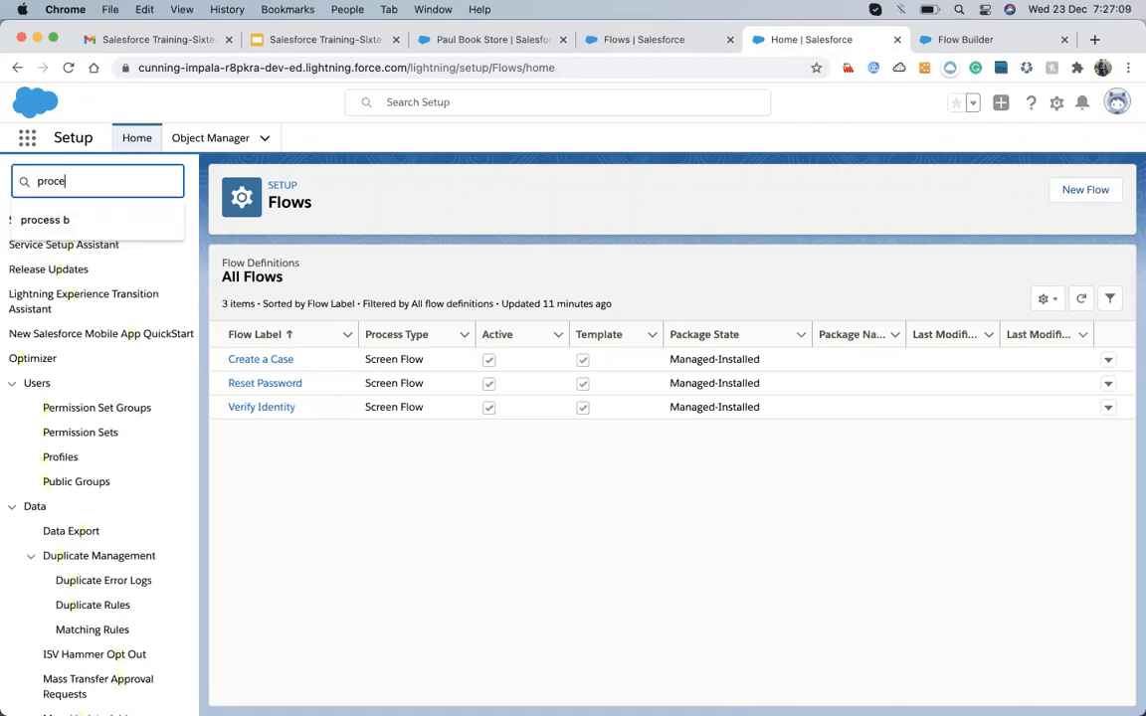
pyautogui.press('BackSpace')
pyautogui.press('BackSpace')
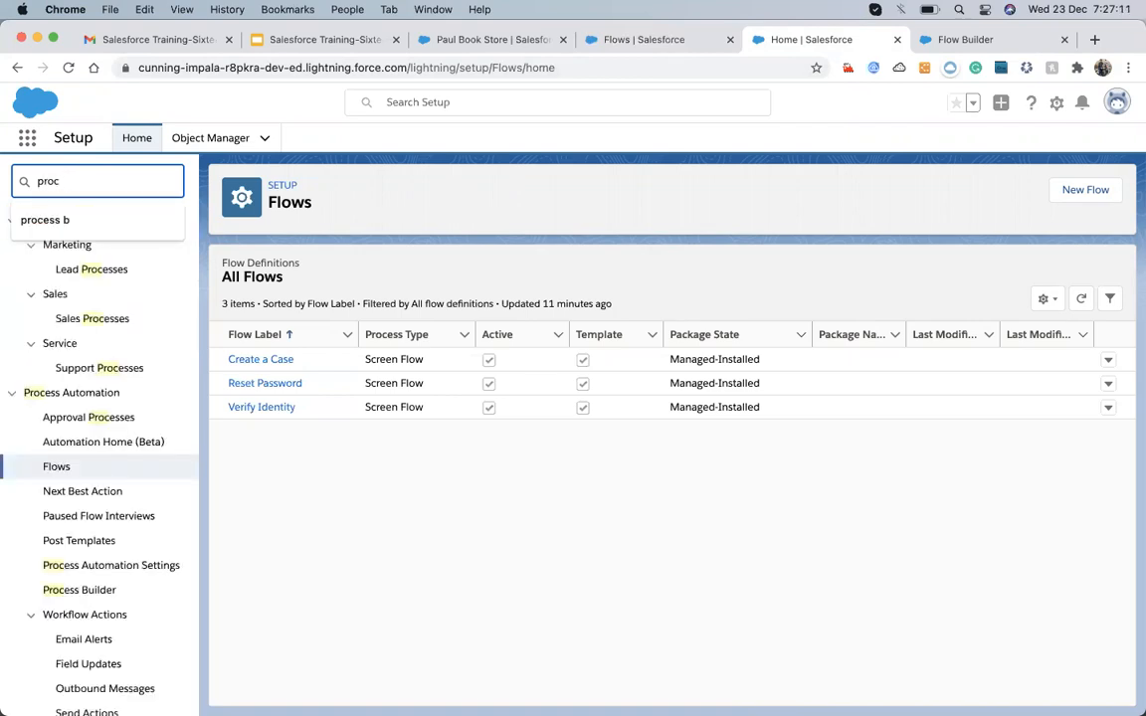
pyautogui.write('ess b')
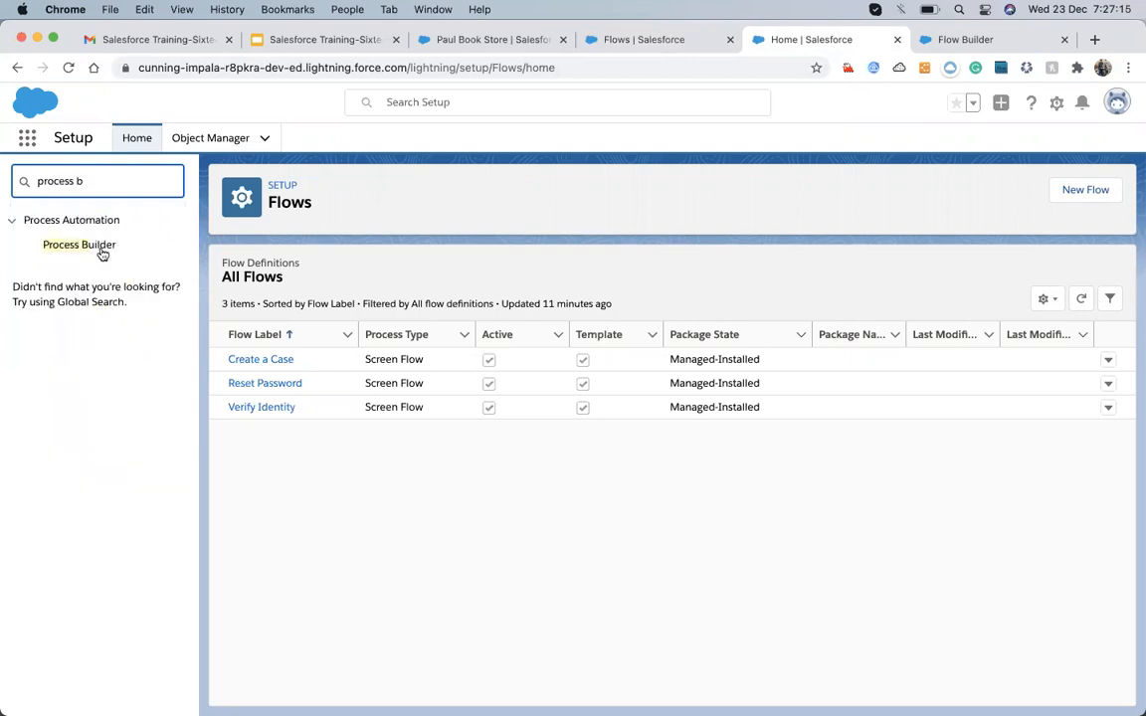
pyautogui.click(95, 250)
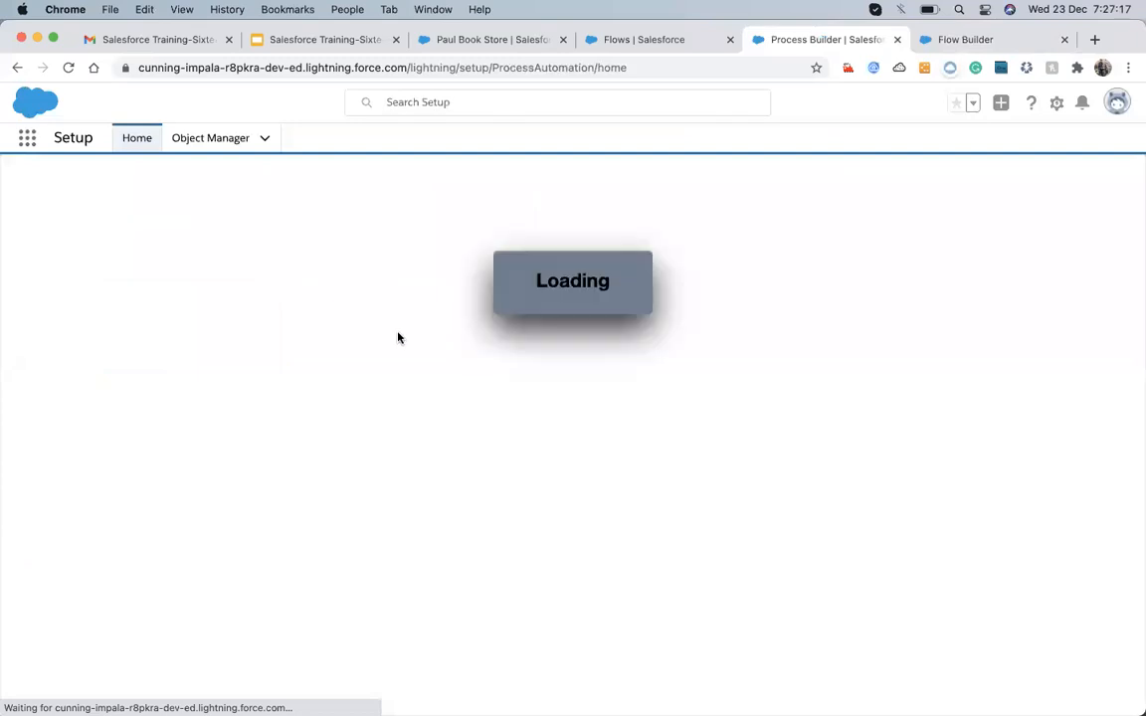
# - Open the active version of the Selling: Sending Due Date Notfication process and examine its immediate record-update action
pyautogui.click(45, 339)
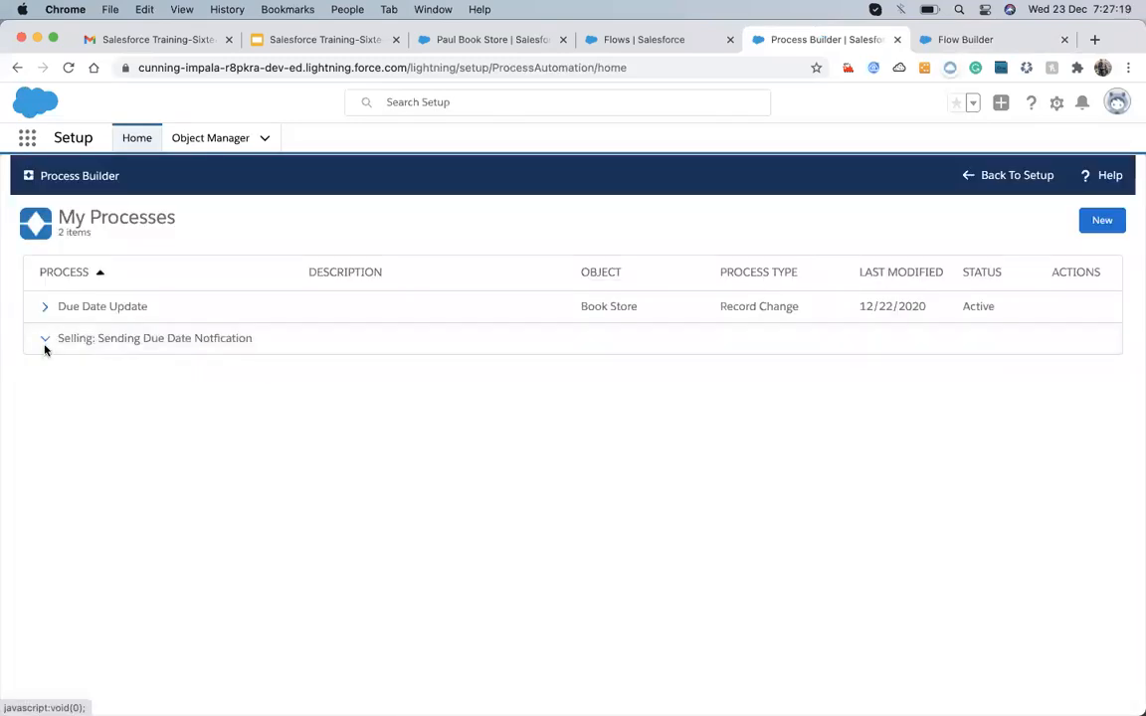
pyautogui.click(294, 373)
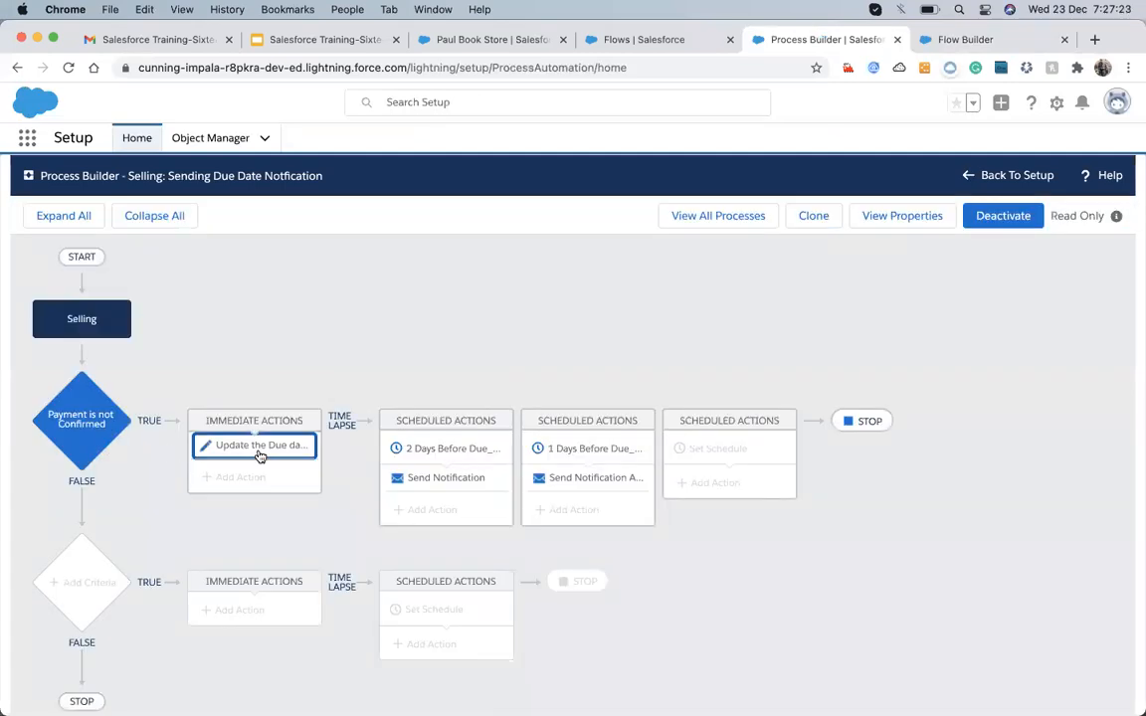
pyautogui.click(282, 447)
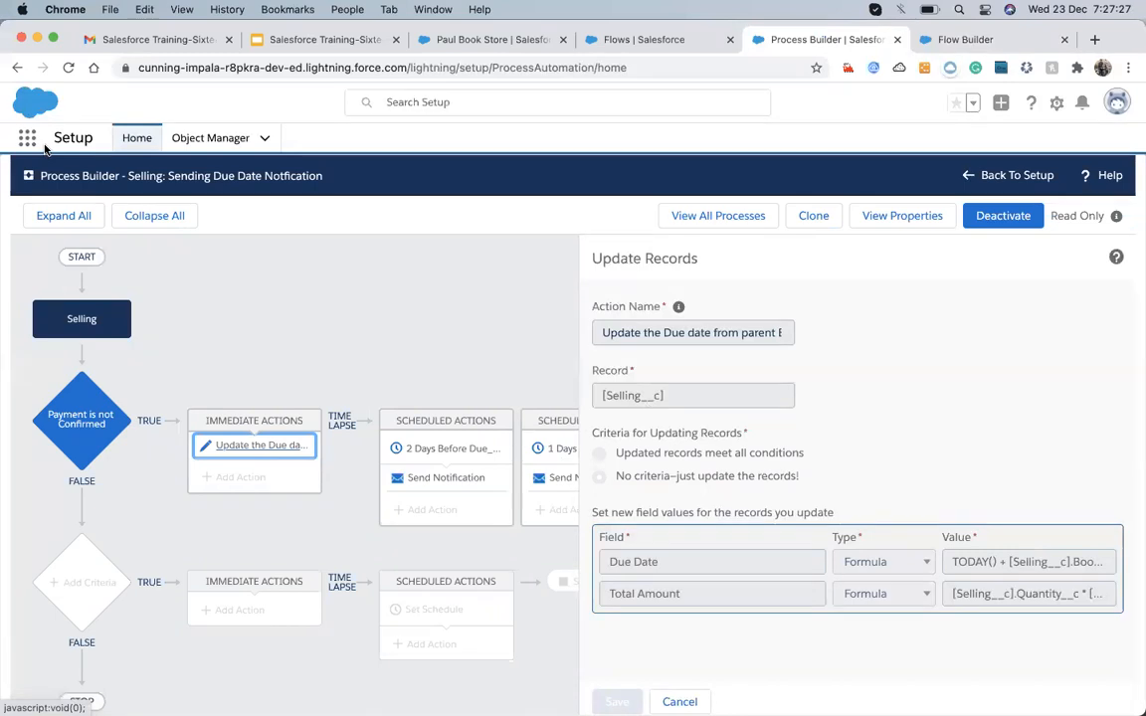
# - Clone Version 3 of the Selling: Sending Due Date Notfication process as a version of the current process, and view the immediate action types
pyautogui.click(17, 68)
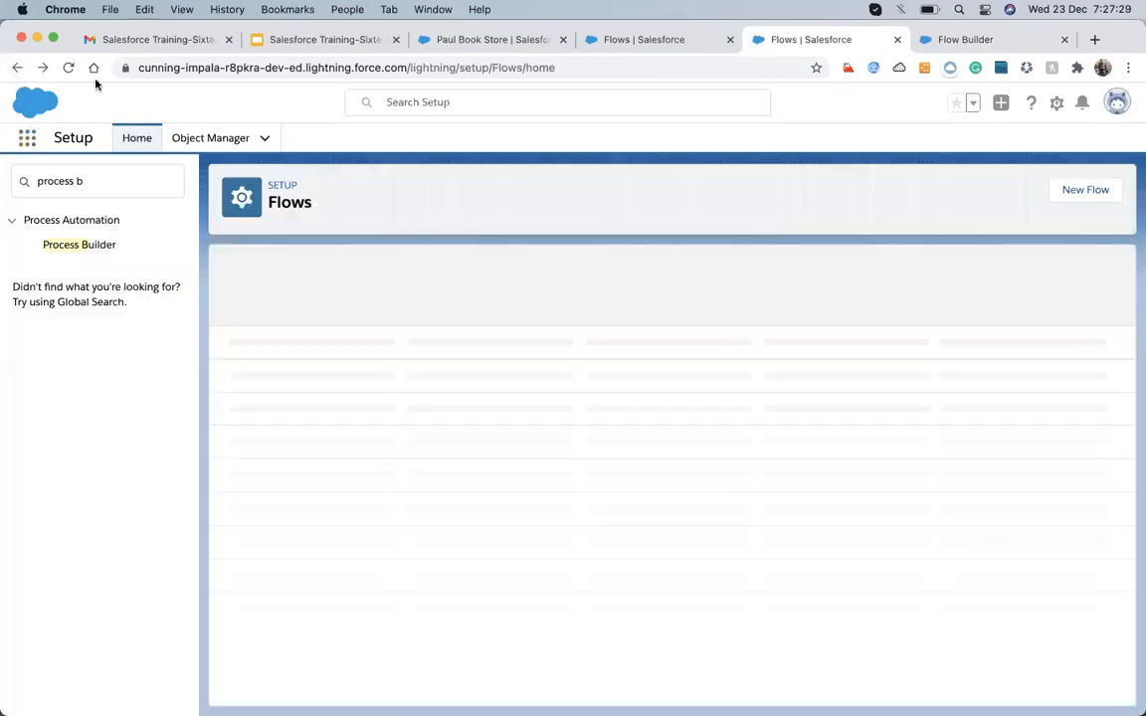
pyautogui.click(42, 67)
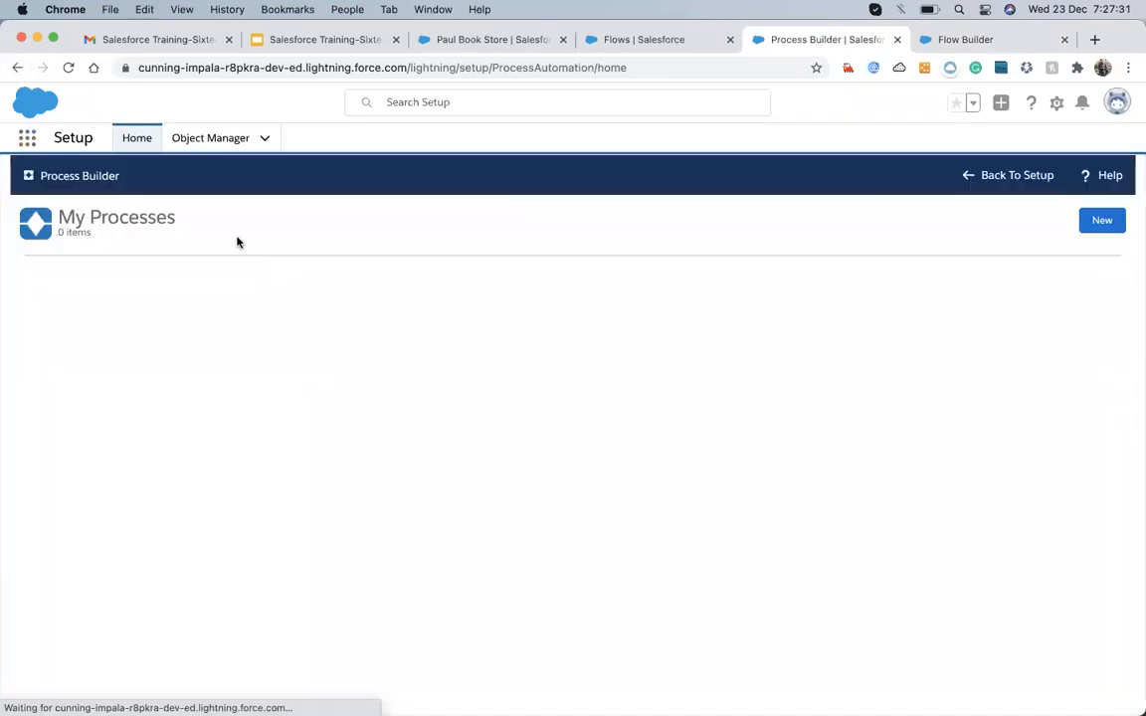
pyautogui.click(45, 338)
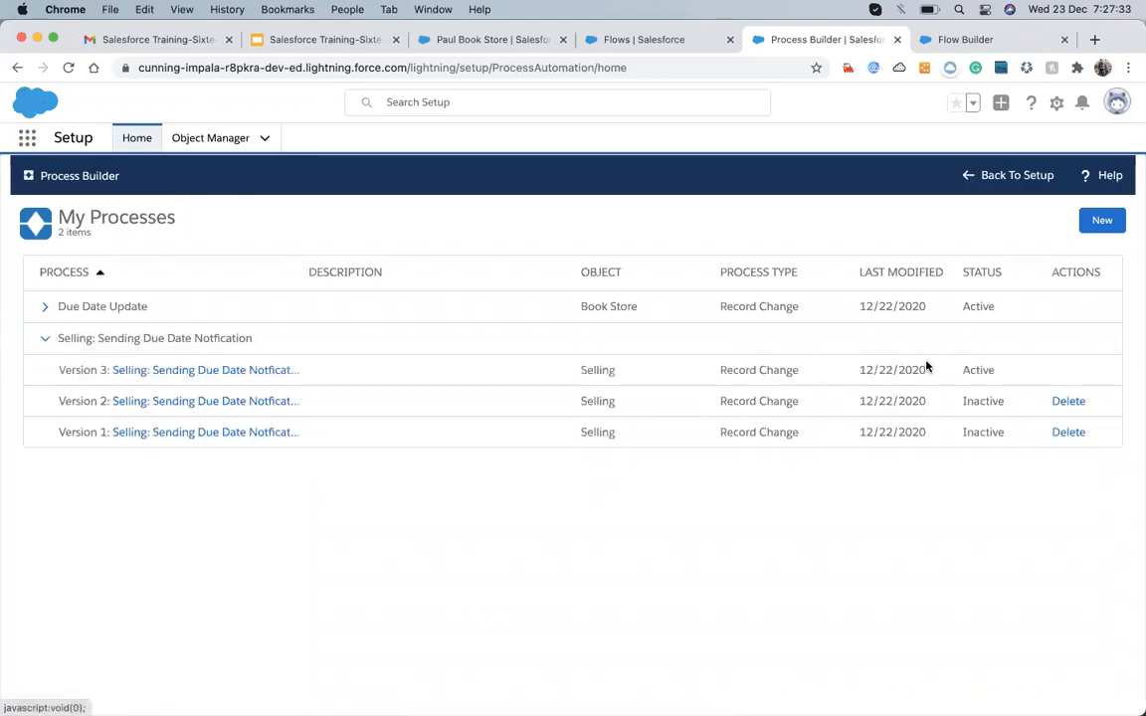
pyautogui.click(241, 370)
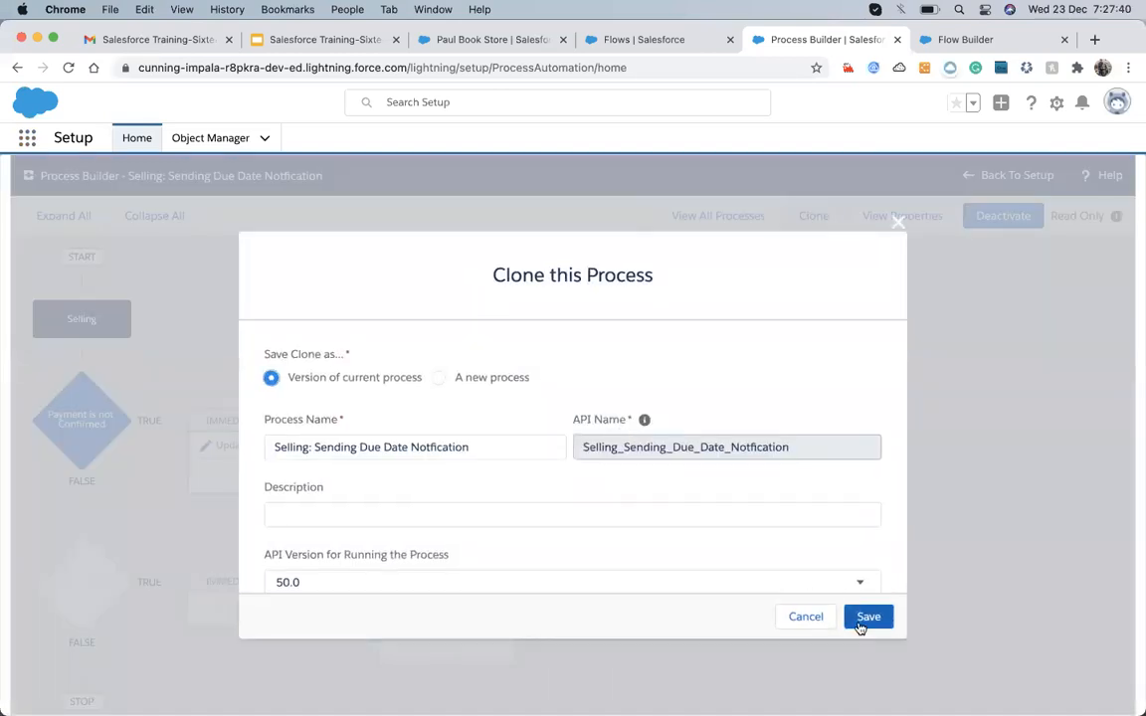
pyautogui.click(864, 620)
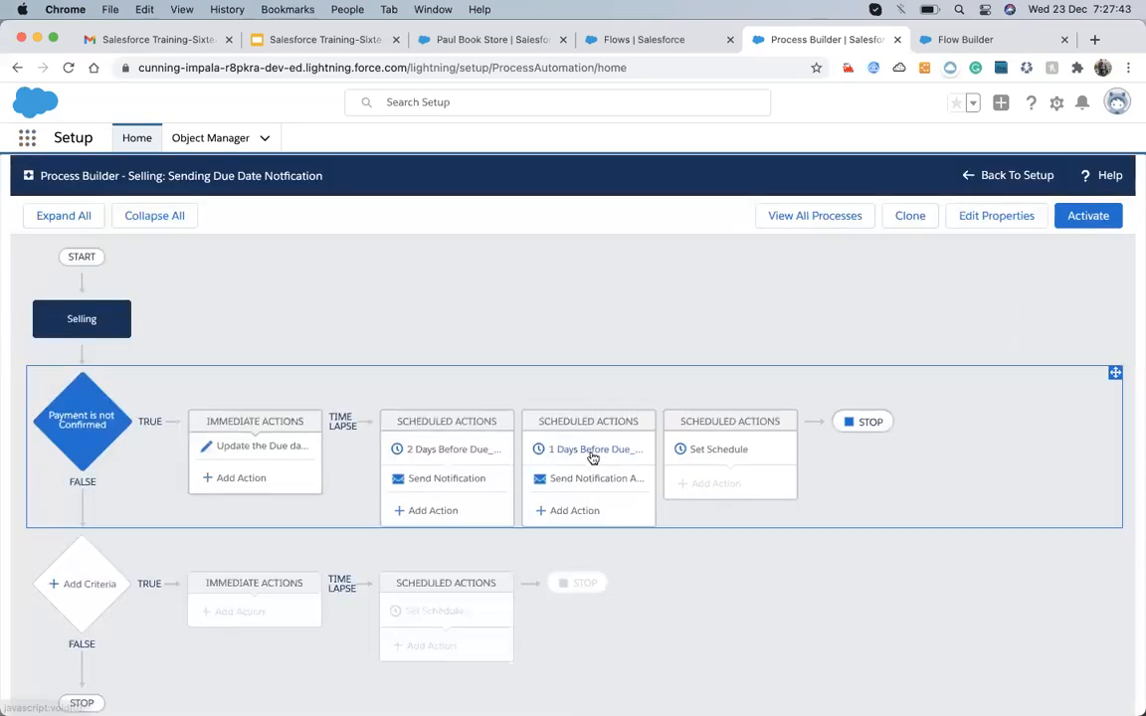
pyautogui.click(231, 480)
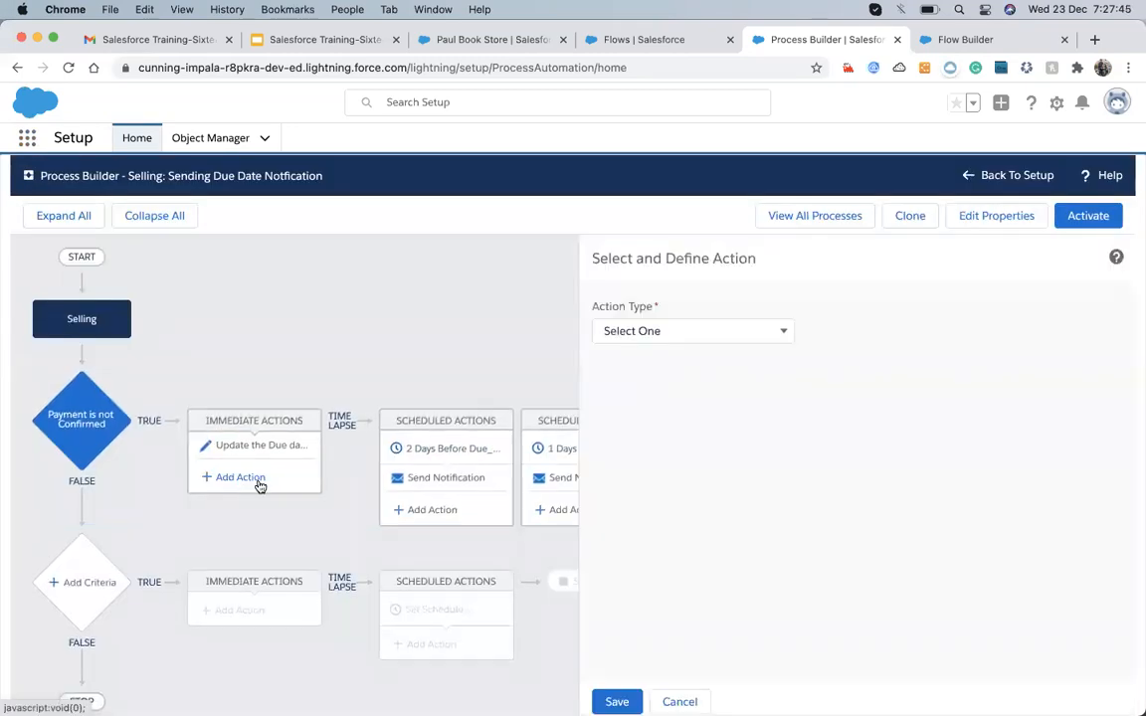
pyautogui.click(715, 329)
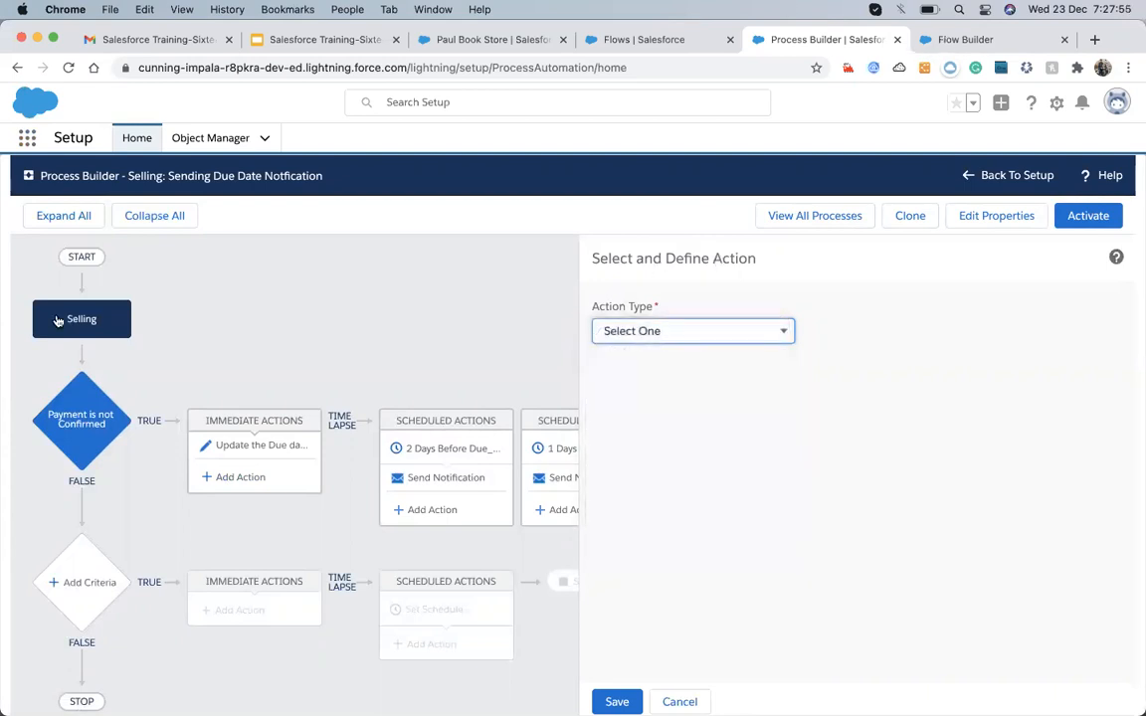
# - Start another new flow from the Flows list to view the flow types, and return to the open Screen Flow canvas
pyautogui.click(615, 42)
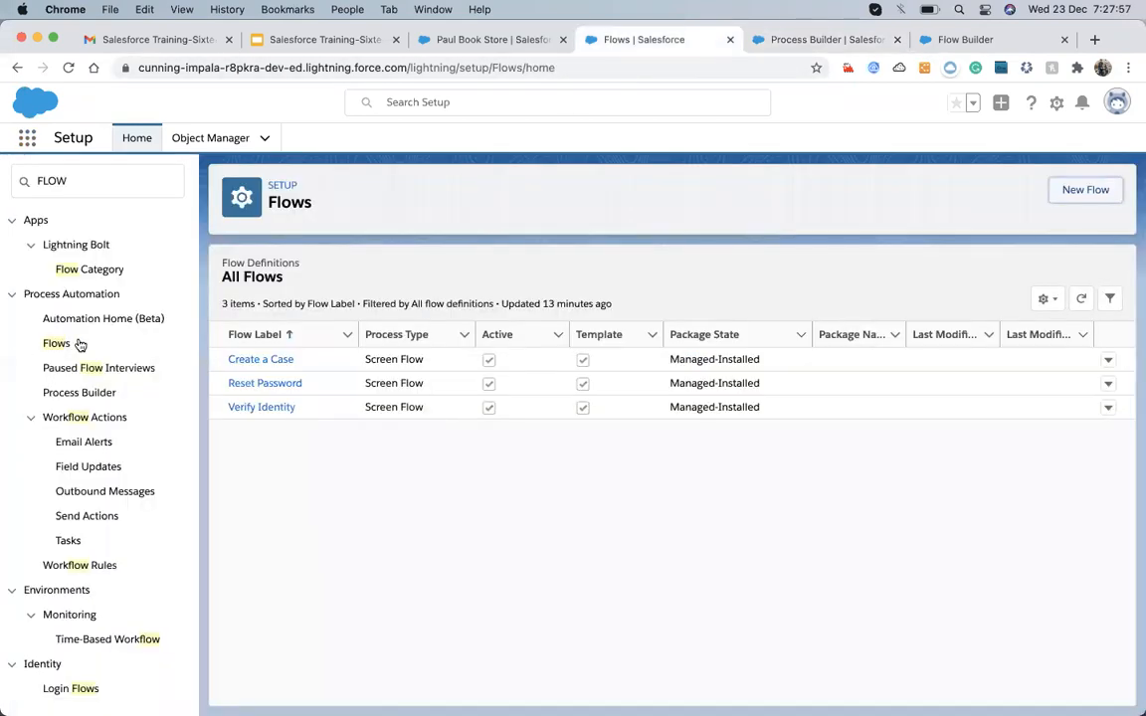
pyautogui.click(512, 40)
pyautogui.click(642, 42)
pyautogui.click(1079, 191)
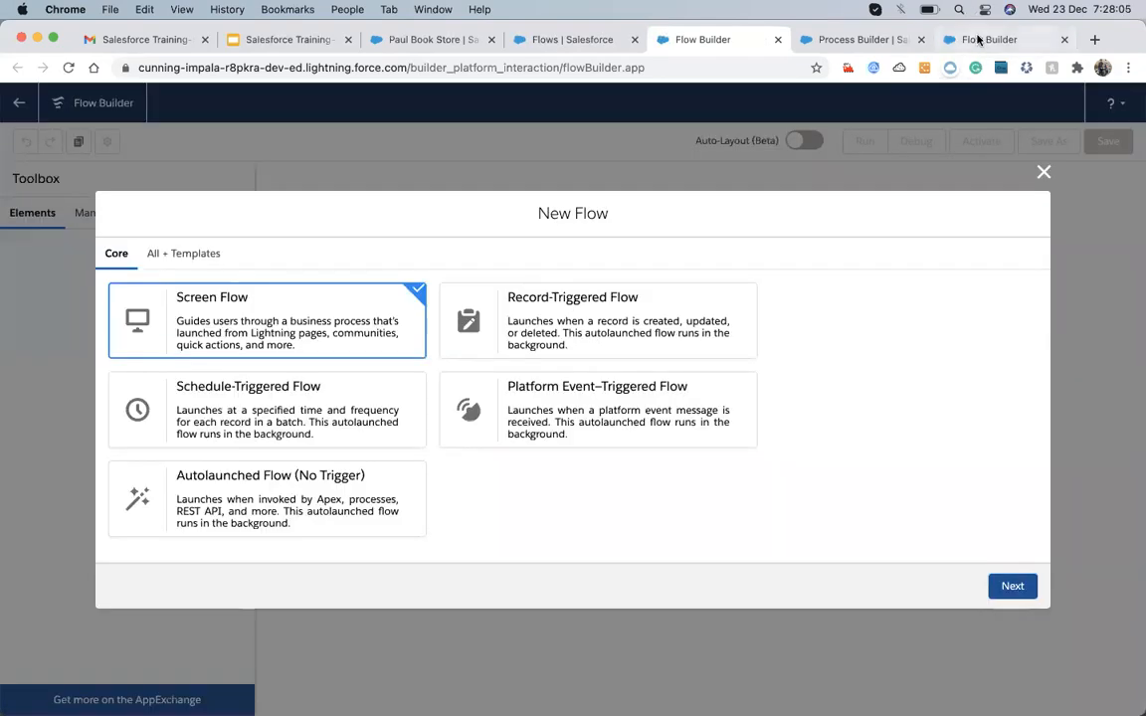
pyautogui.click(978, 39)
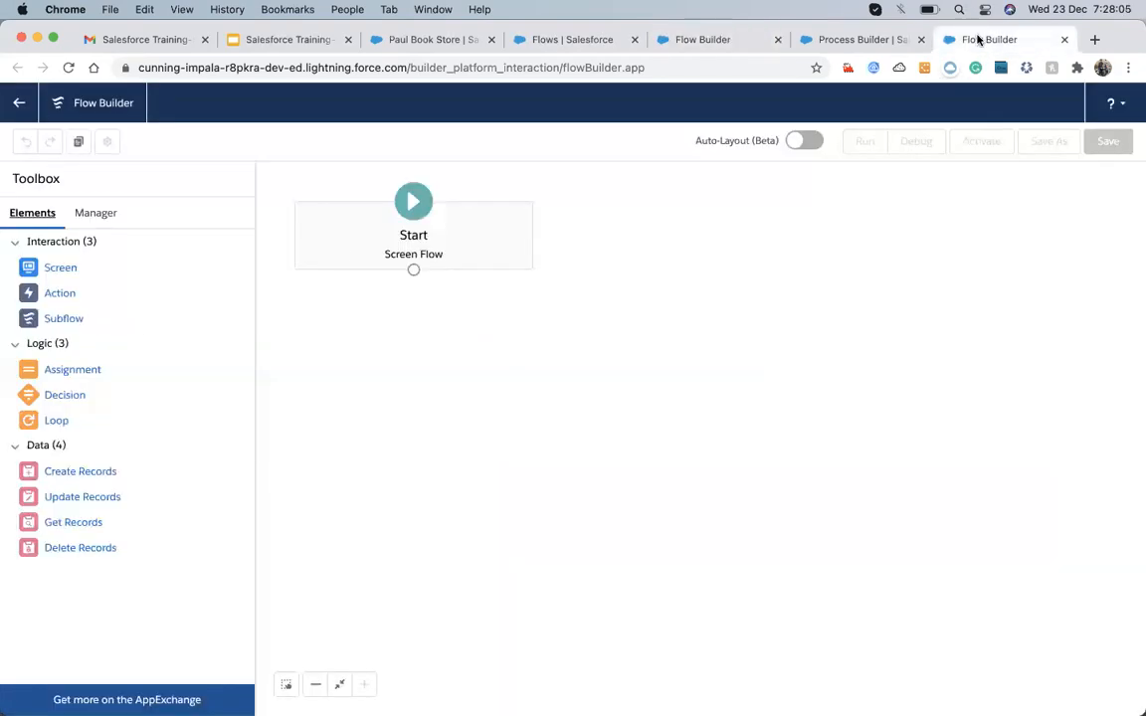
# - Examine the Subflow, Assignment and Loop elements available to the Screen Flow
pyautogui.click(66, 318)
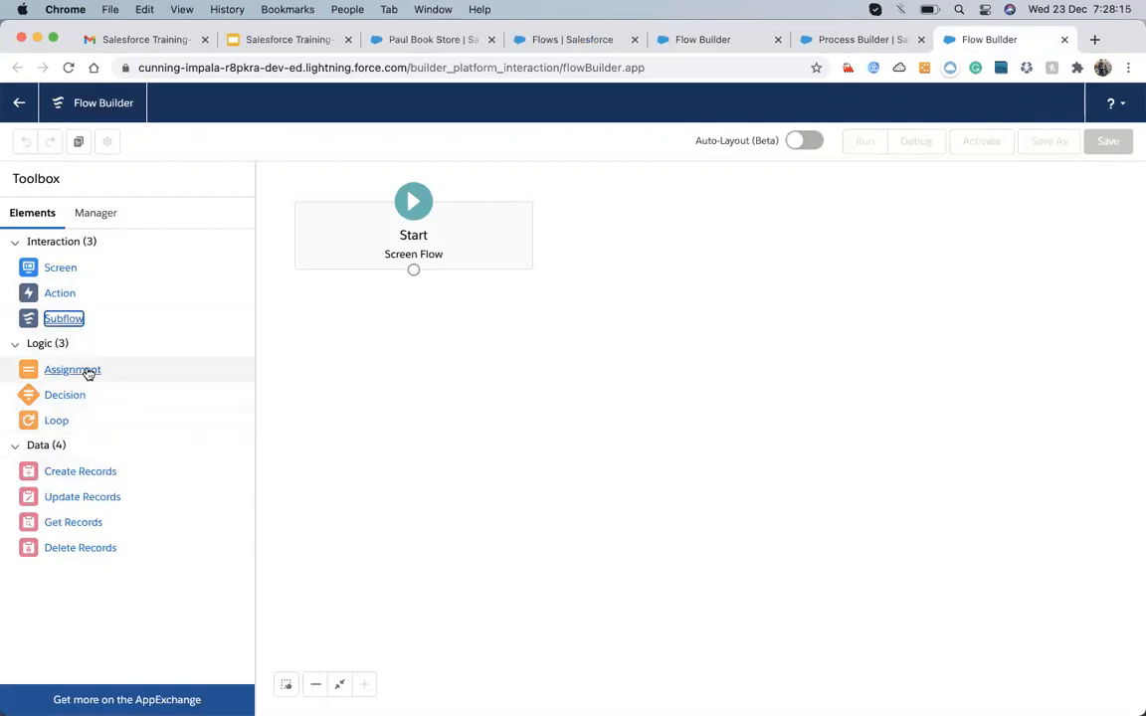
pyautogui.click(89, 372)
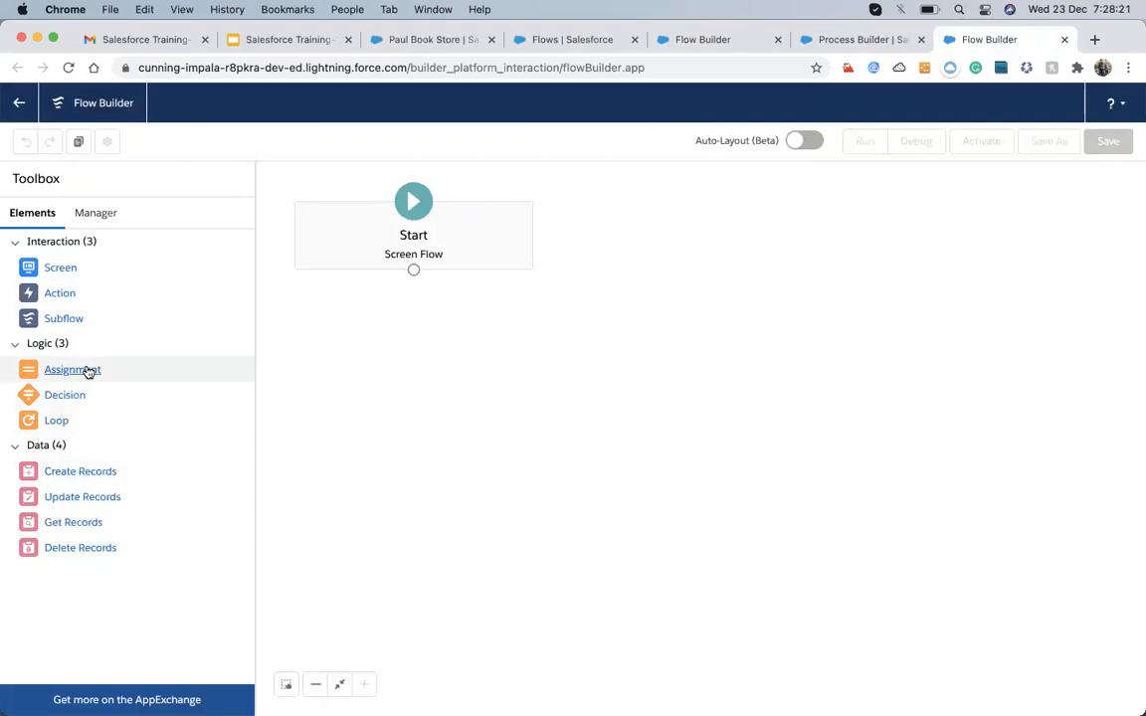
pyautogui.click(57, 422)
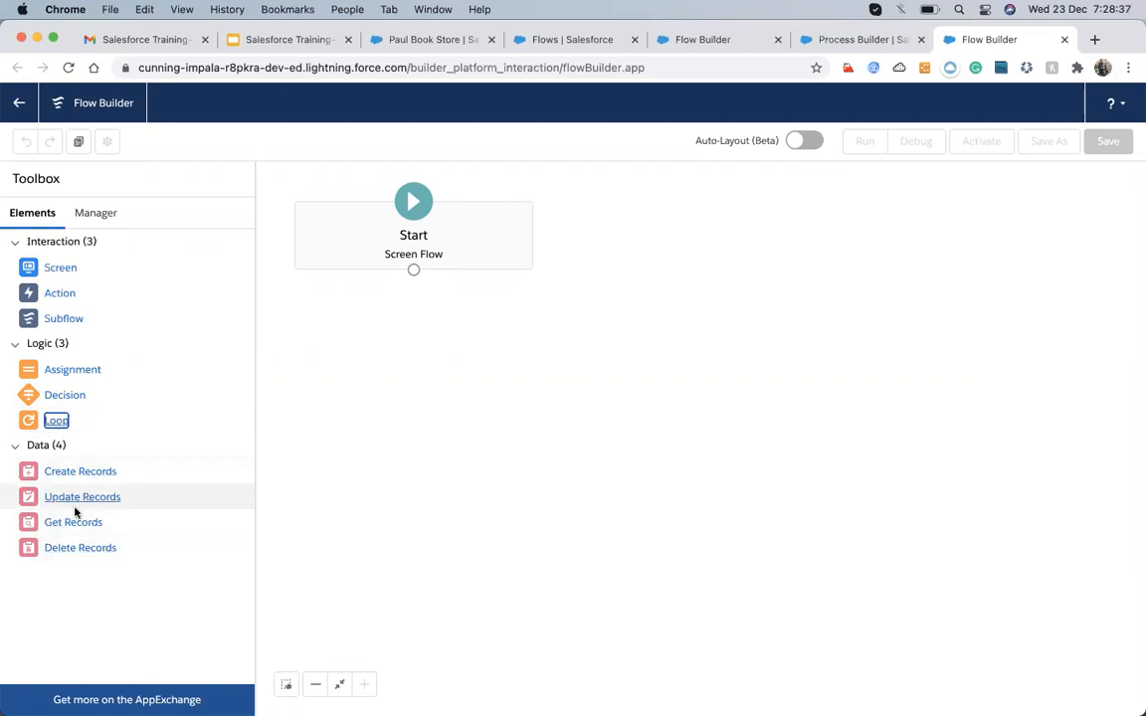
# - Examine the resource types offered for a new flow resource, discard it, and return to the element list
pyautogui.click(103, 218)
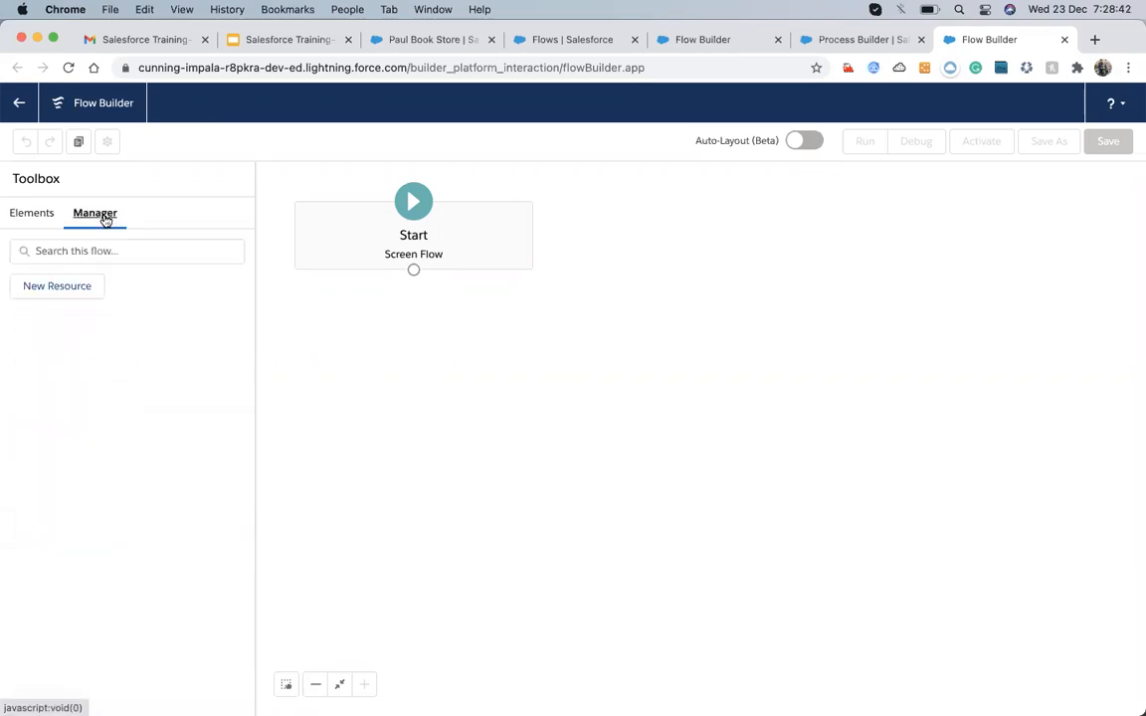
pyautogui.click(62, 292)
pyautogui.click(410, 350)
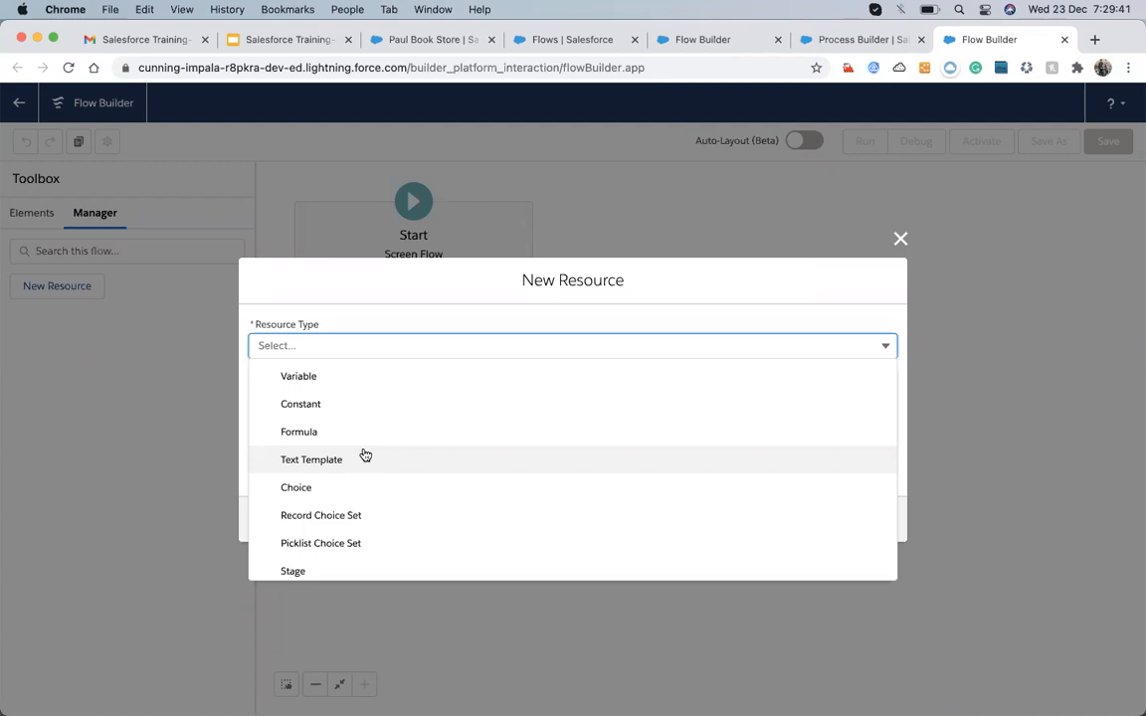
pyautogui.click(901, 241)
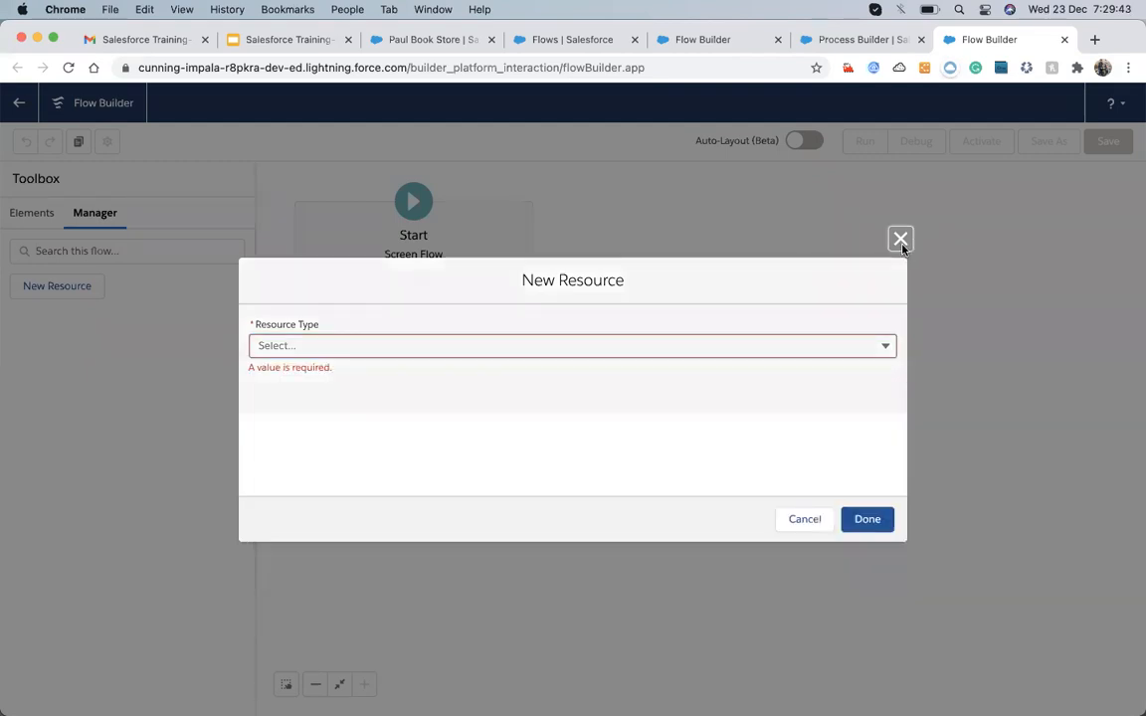
pyautogui.click(901, 241)
pyautogui.click(38, 212)
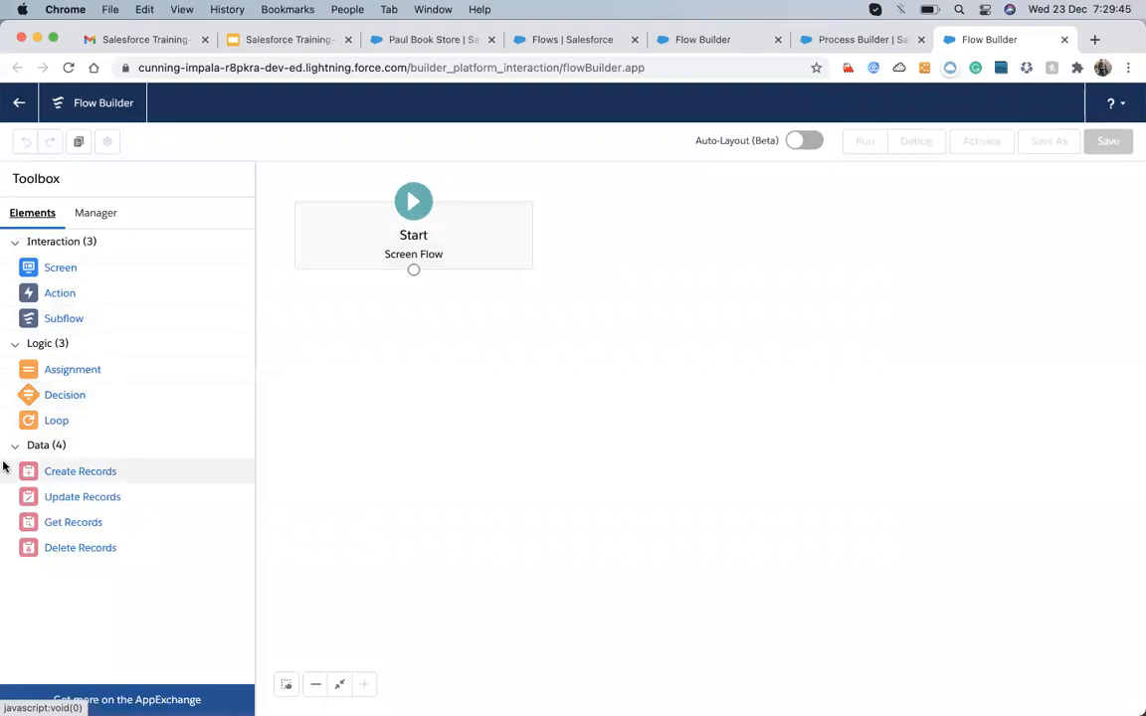
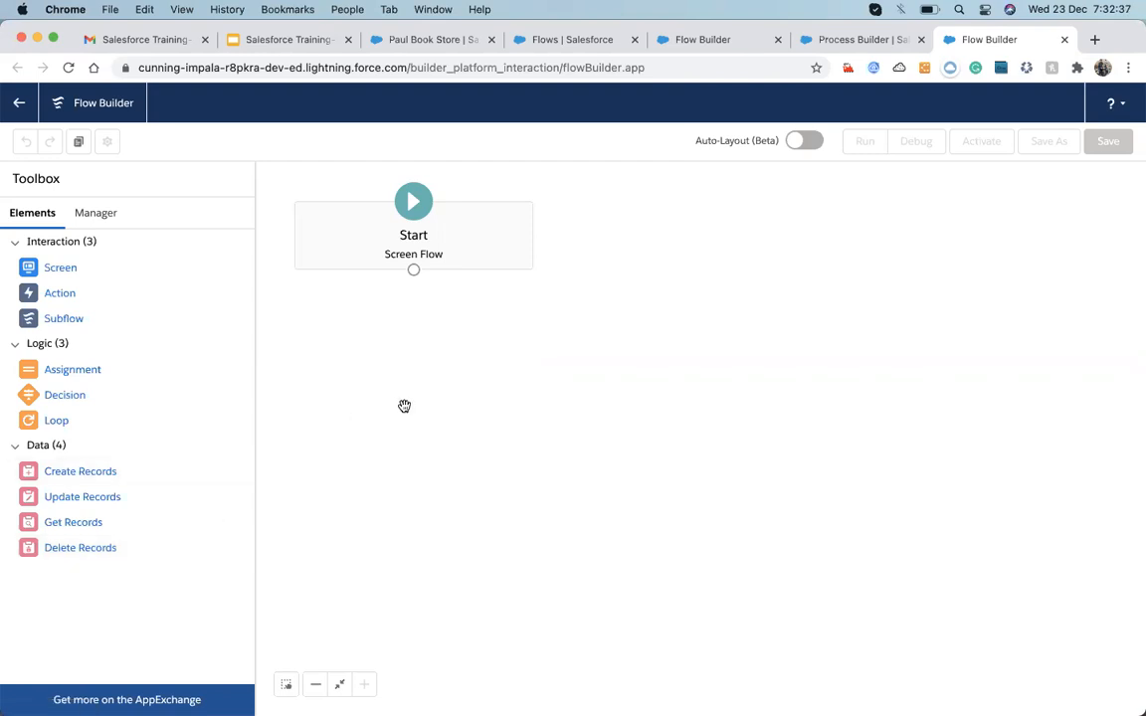
# - Review the Paul Book Store record's details and its related Selling records
pyautogui.click(696, 40)
pyautogui.click(558, 40)
pyautogui.click(393, 40)
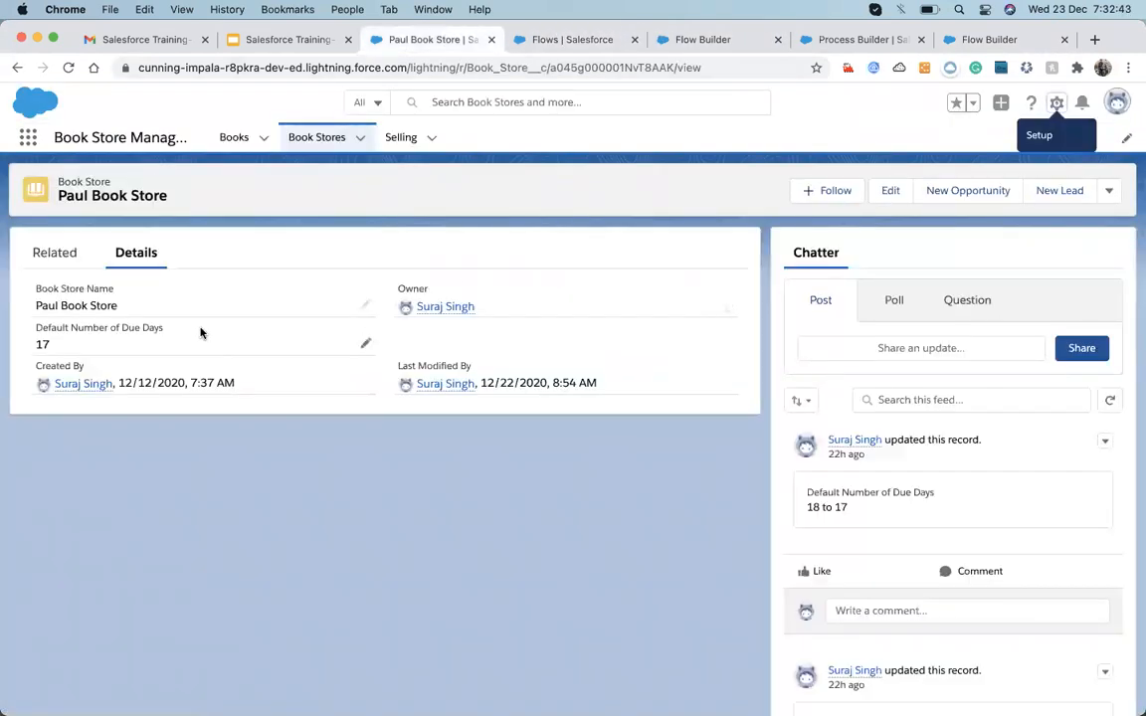
pyautogui.click(55, 249)
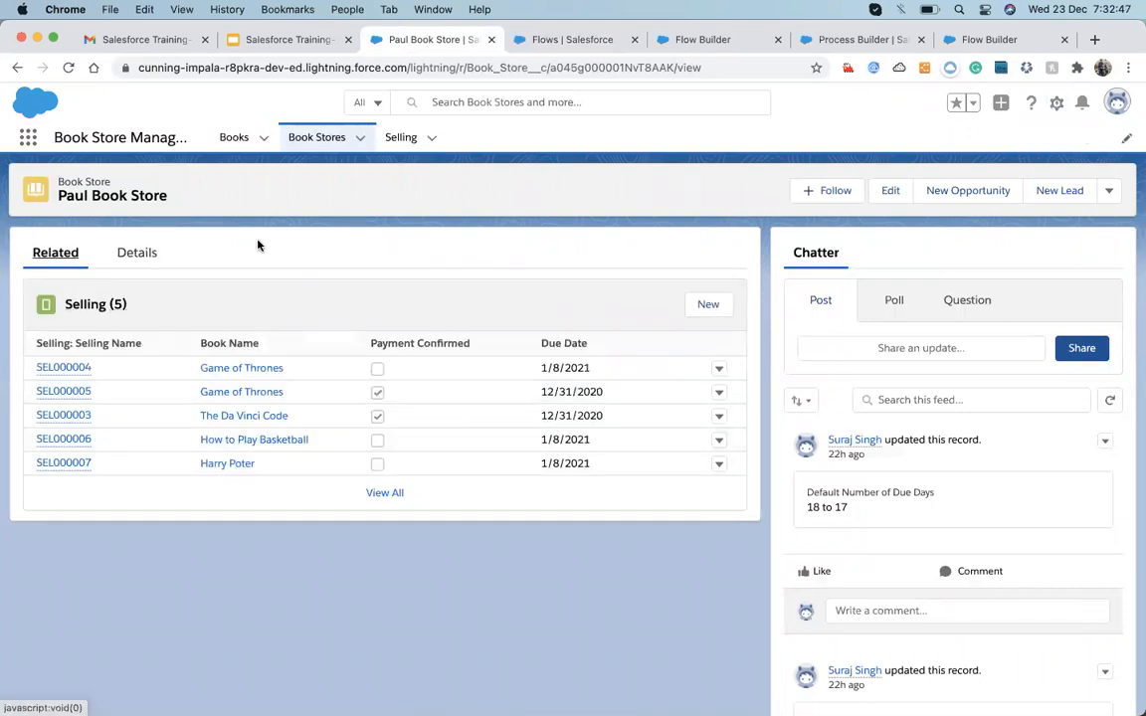
pyautogui.click(157, 253)
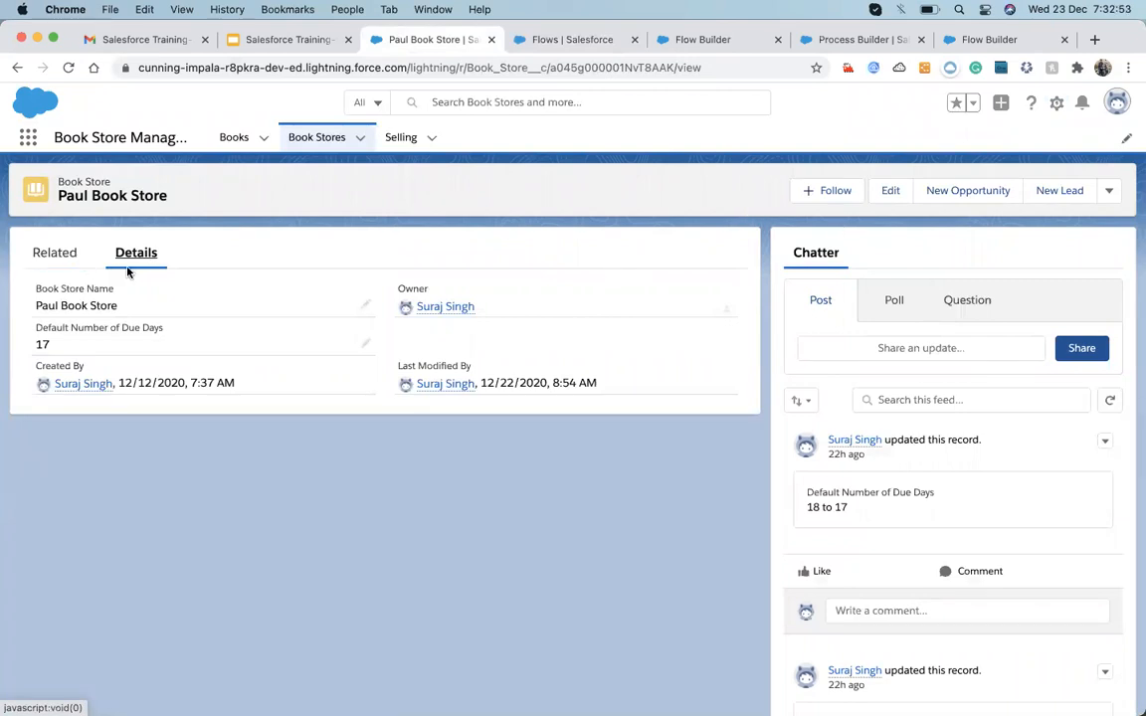
pyautogui.click(58, 252)
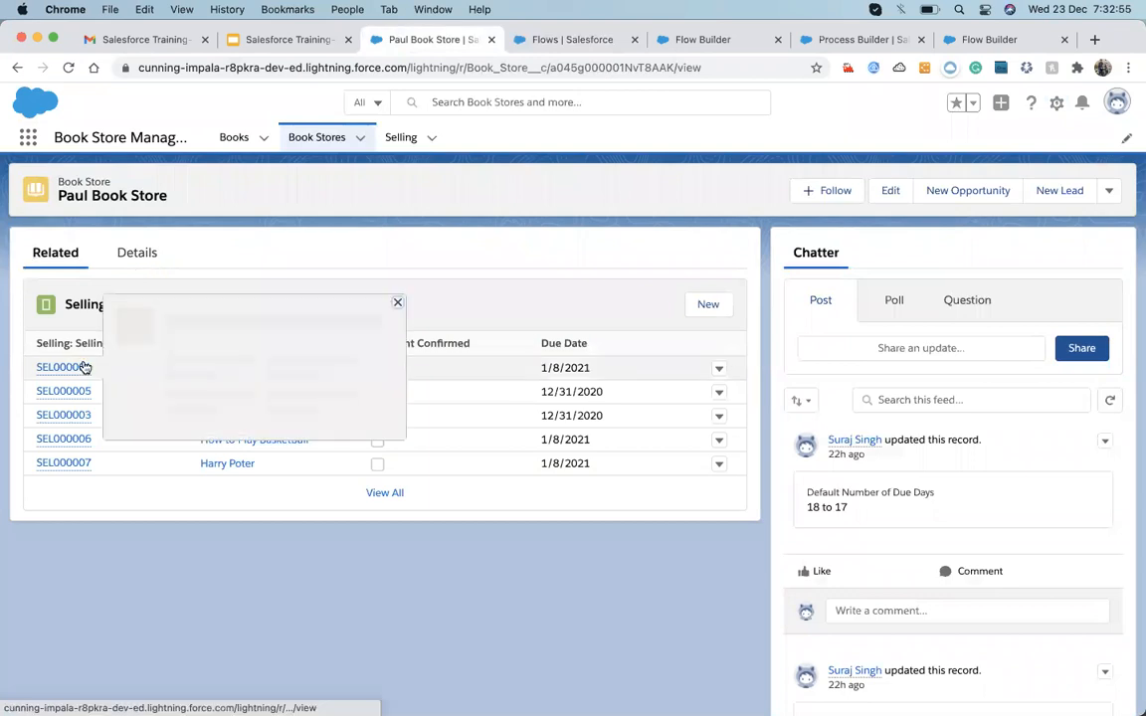
# - Review the Paul Book Store record's details, compare the open flow pages, and return to the record
pyautogui.click(136, 257)
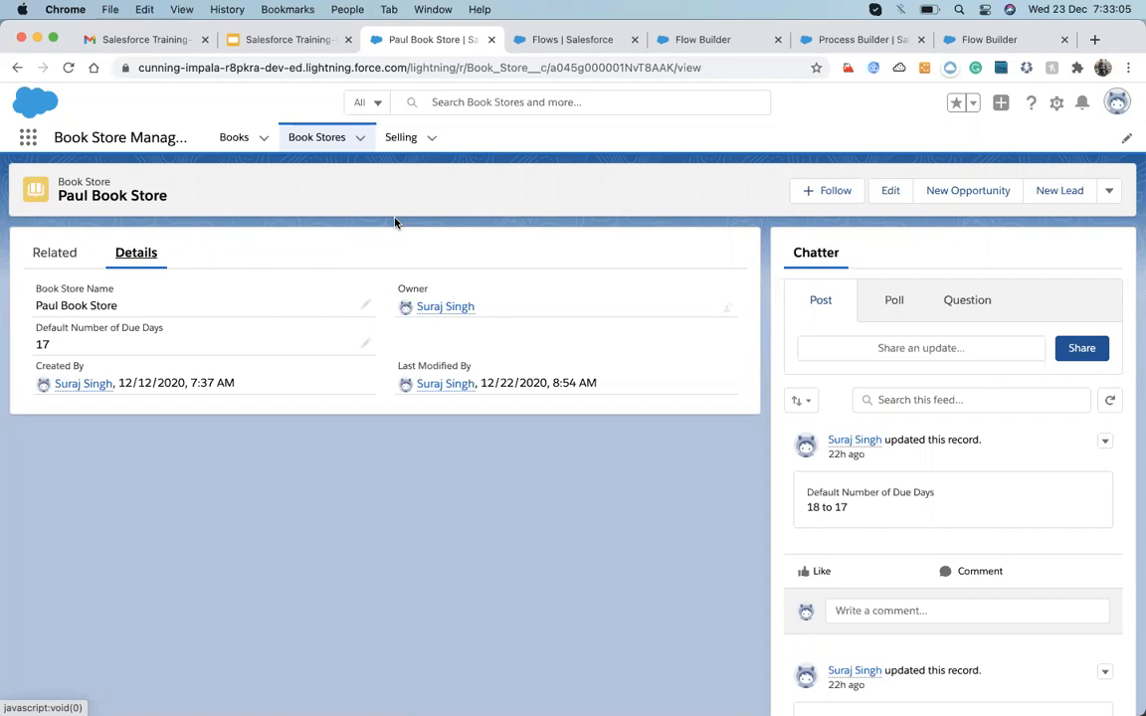
pyautogui.click(994, 39)
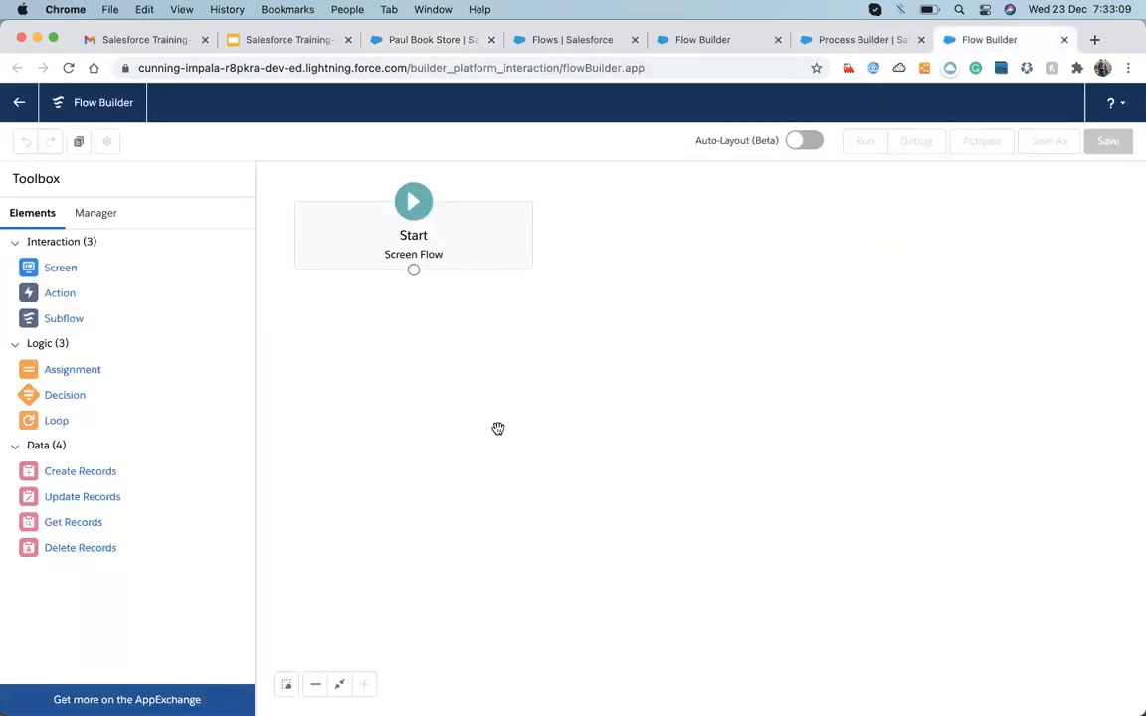
pyautogui.click(572, 40)
pyautogui.click(696, 40)
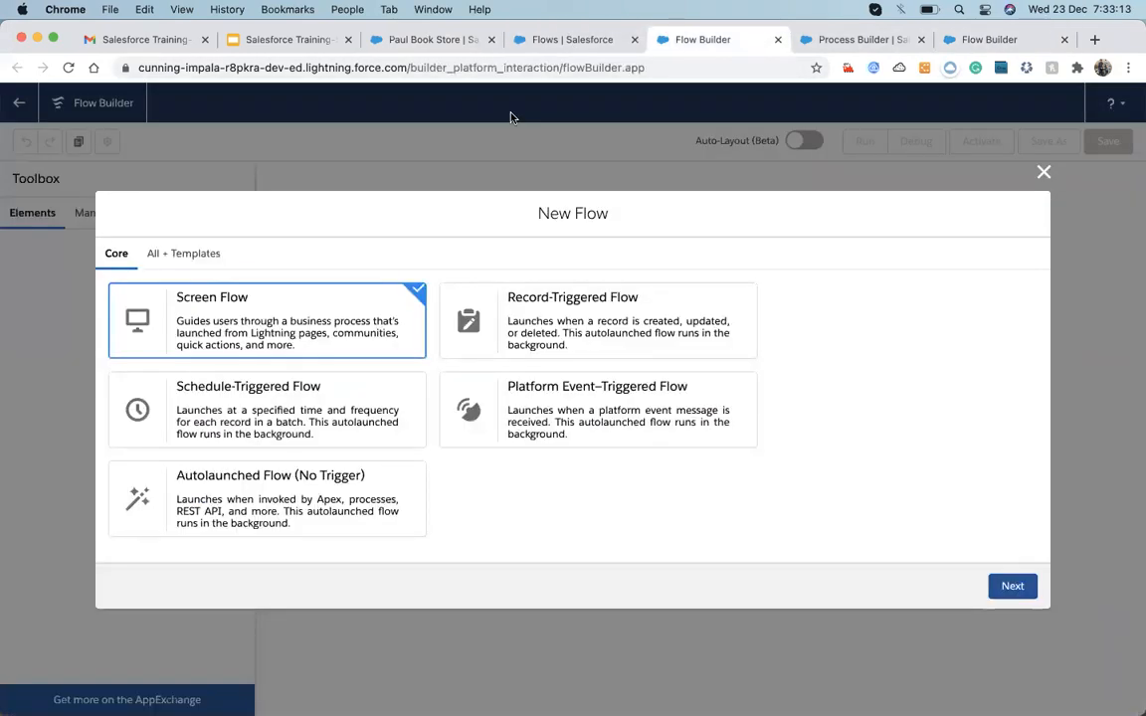
pyautogui.click(450, 41)
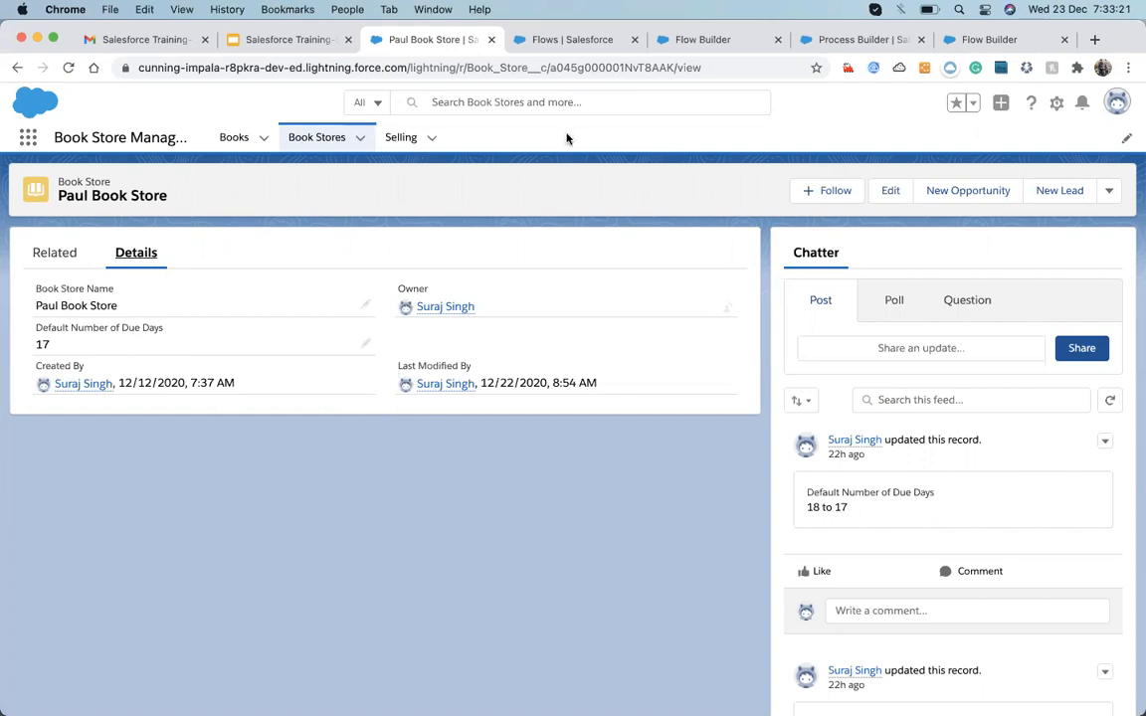
# - Examine the available apps and search the App Launcher for "boo" without leaving the Paul Book Store record
pyautogui.click(27, 138)
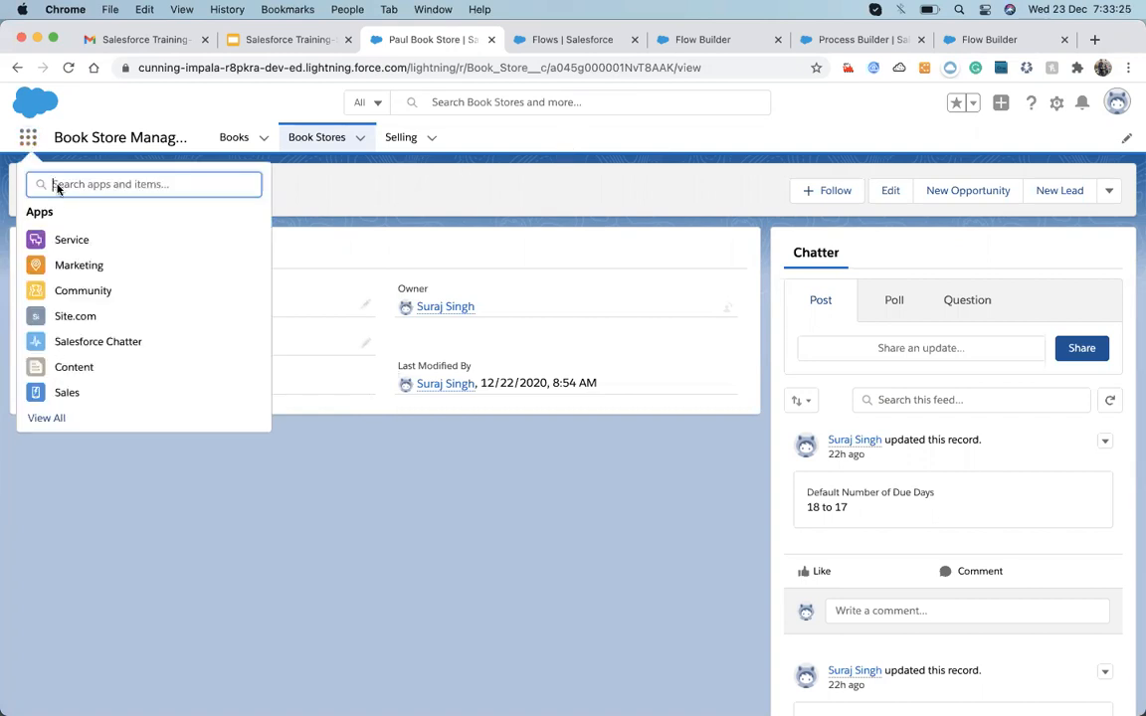
pyautogui.write('boo')
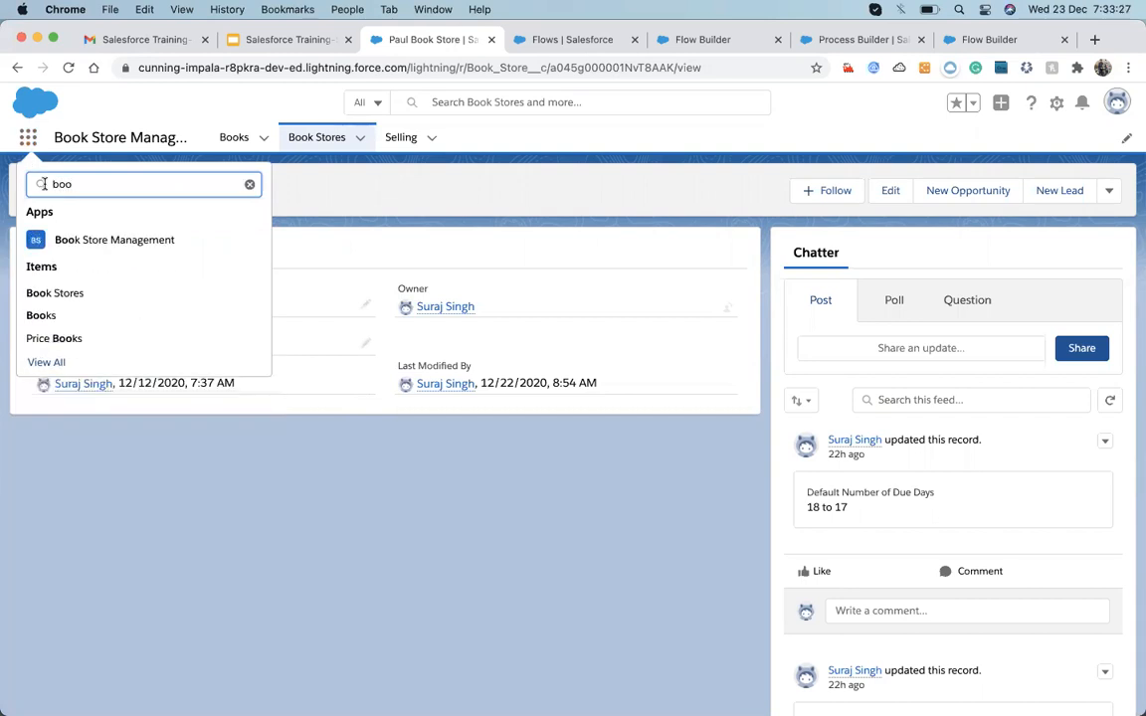
pyautogui.click(422, 214)
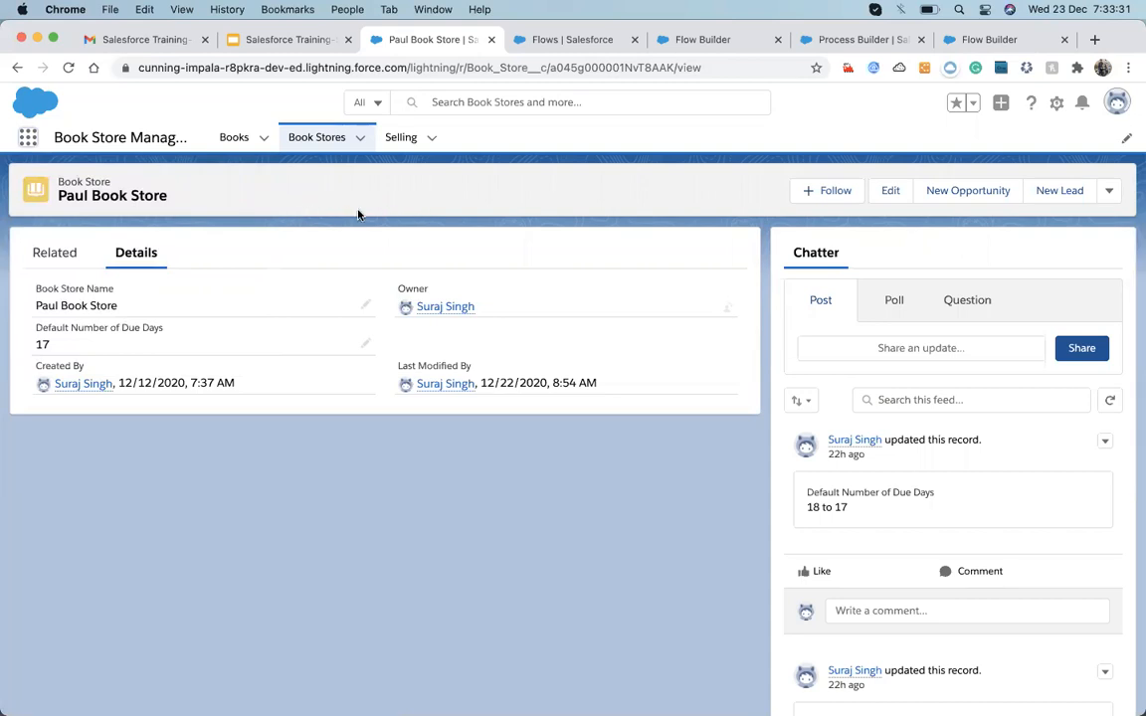
pyautogui.click(29, 139)
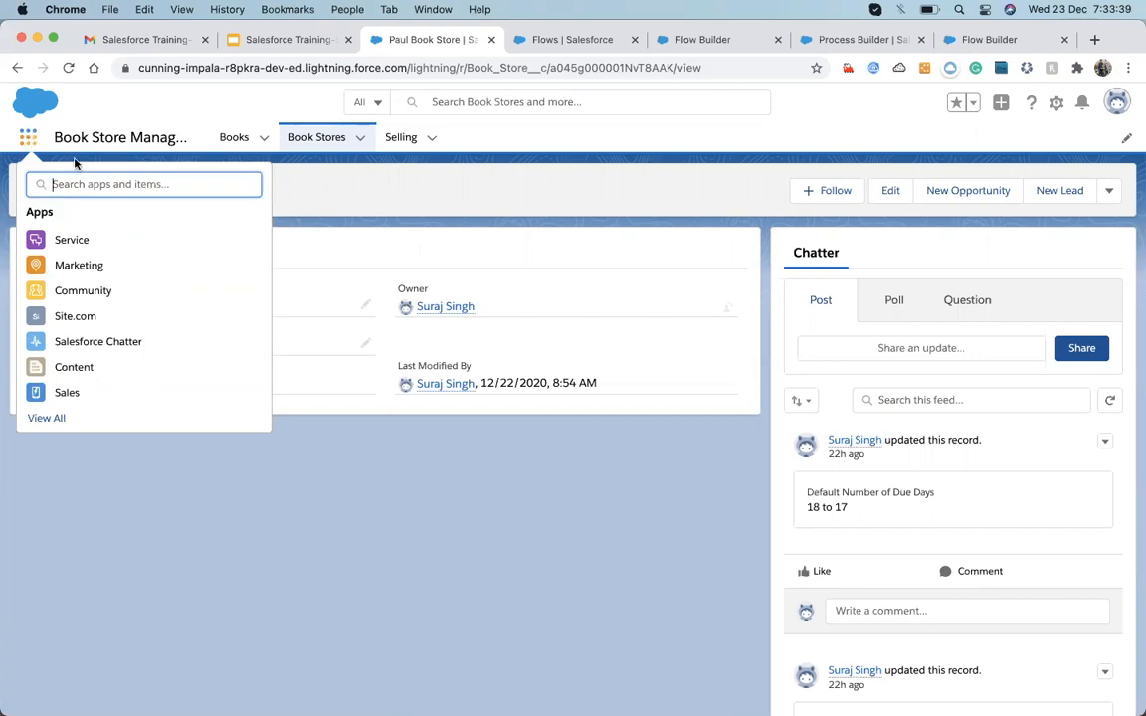
pyautogui.click(389, 205)
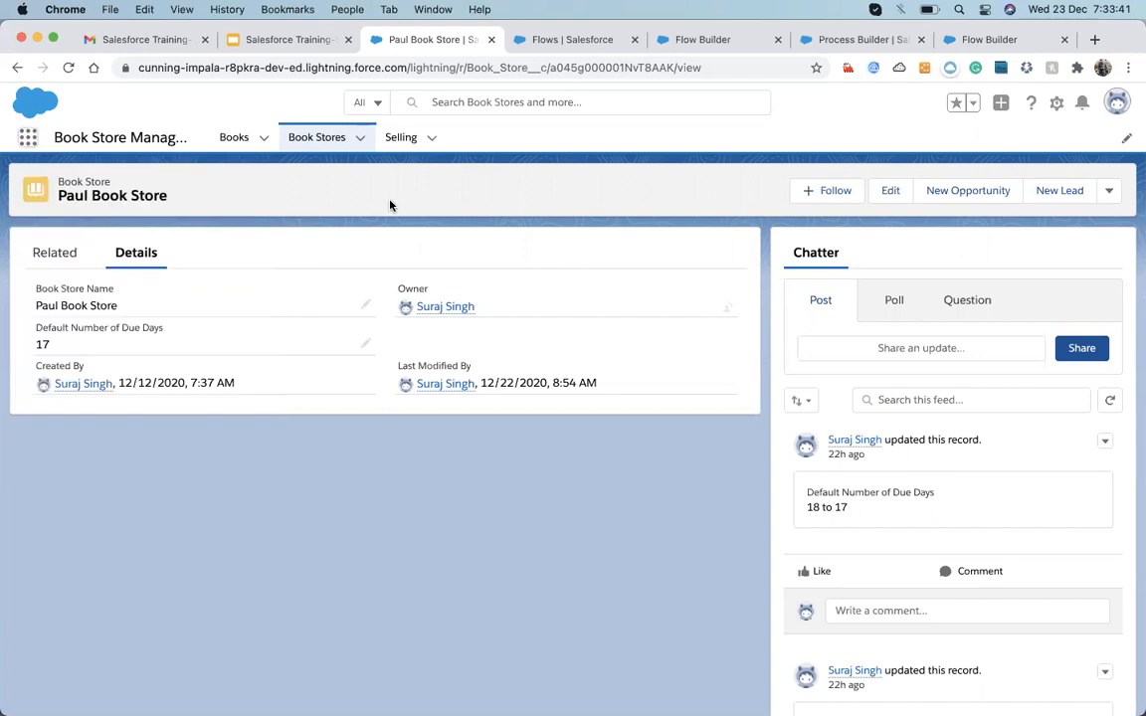
pyautogui.click(28, 142)
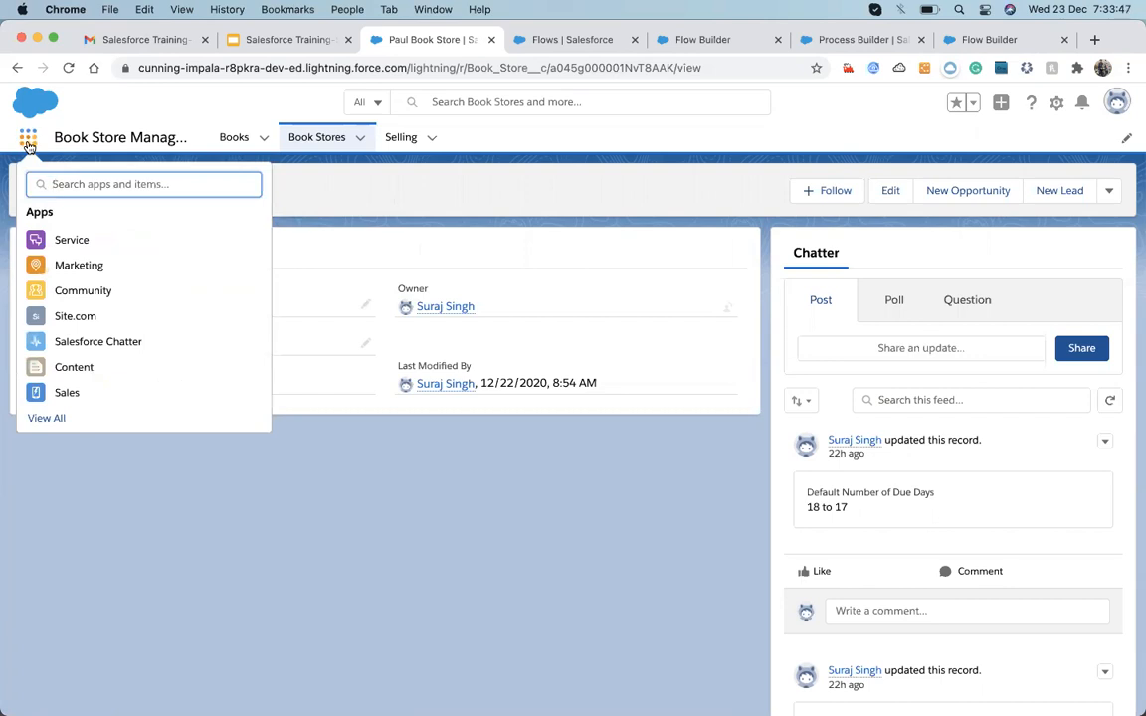
pyautogui.click(359, 189)
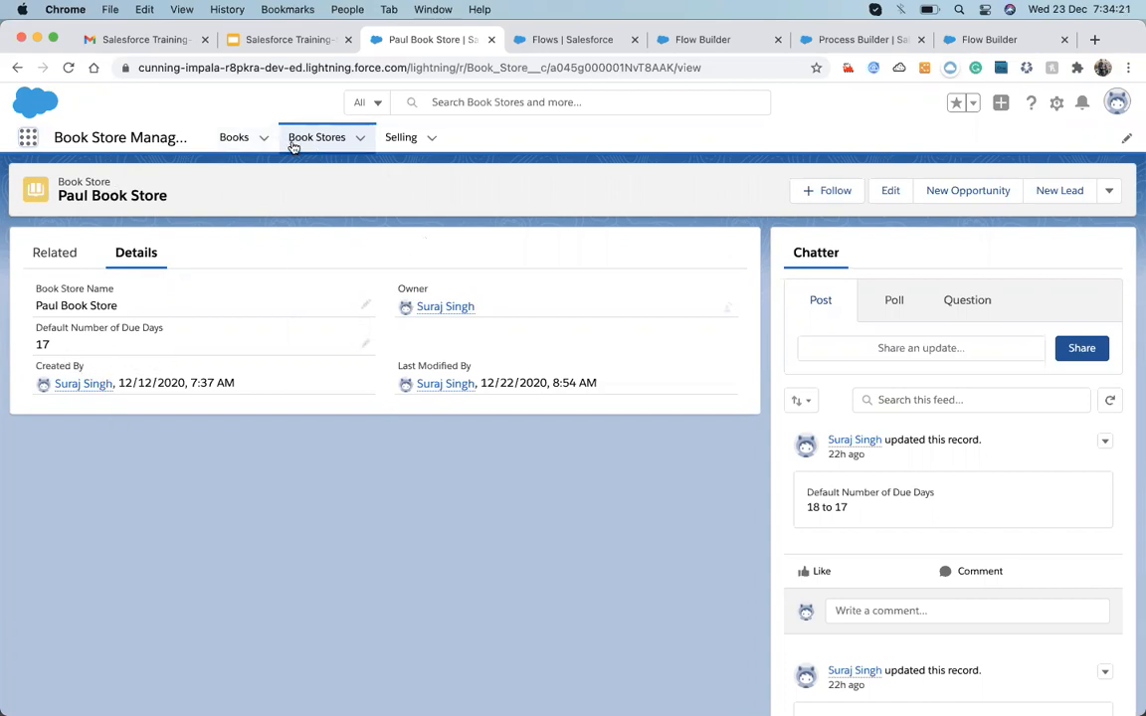
# - Look through the Books, Book Stores and Selling lists, ending on the recently viewed Book Stores
pyautogui.click(239, 140)
pyautogui.click(316, 139)
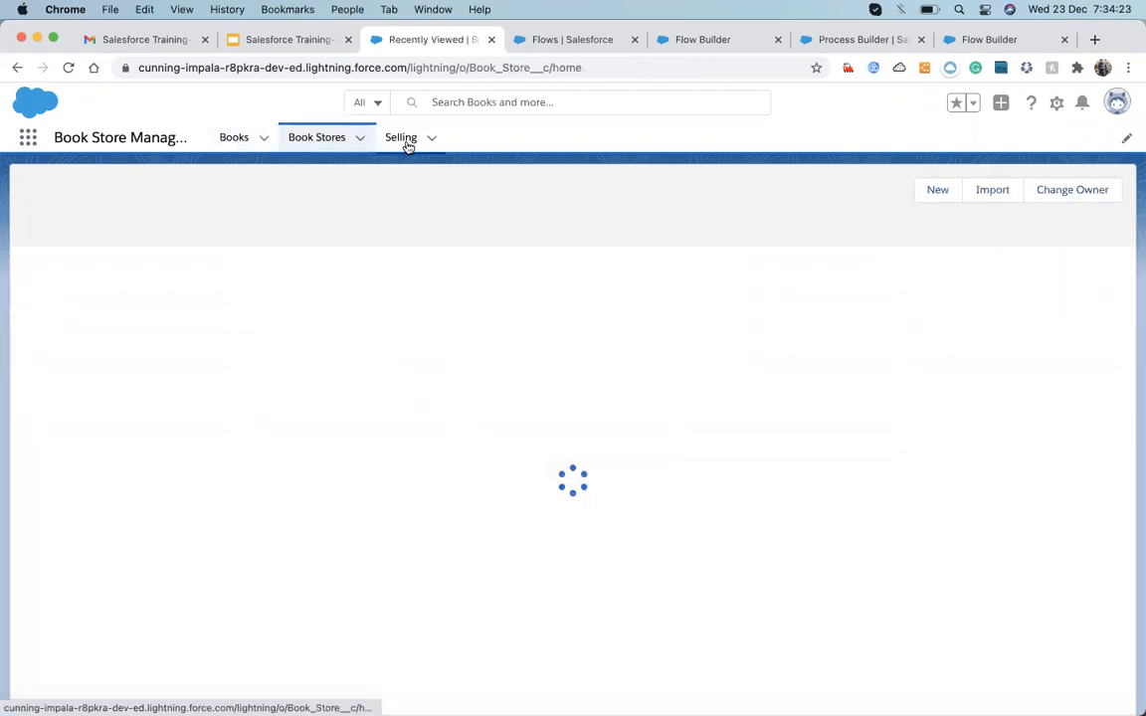
pyautogui.click(401, 141)
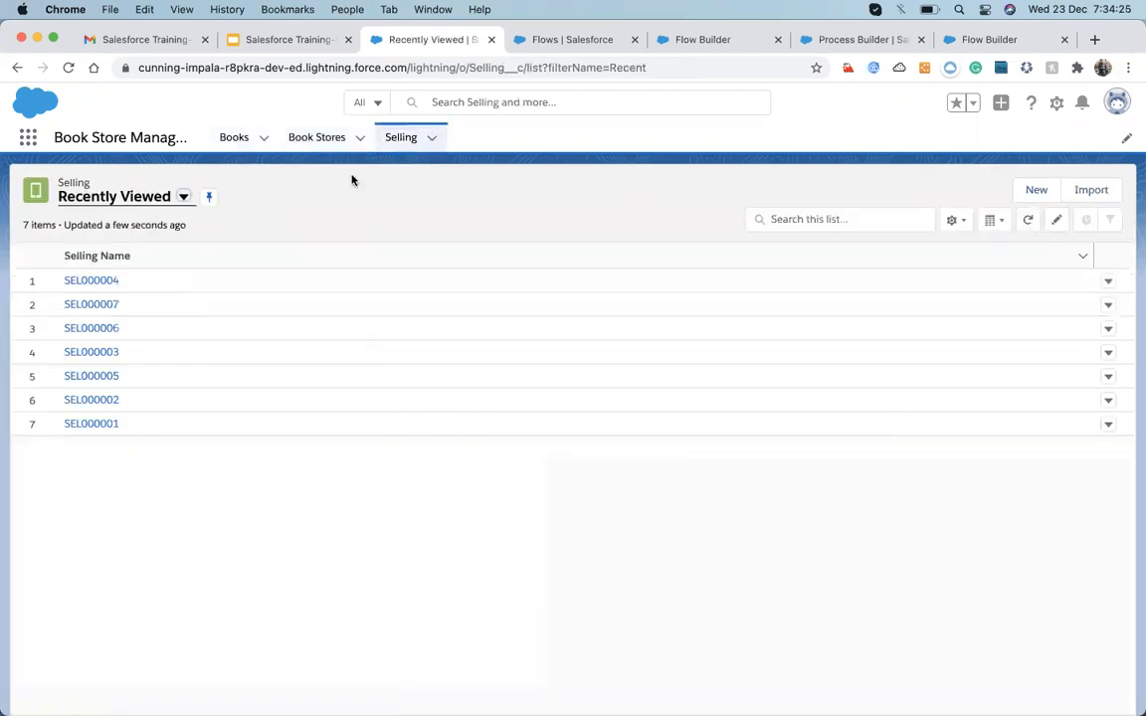
pyautogui.click(317, 140)
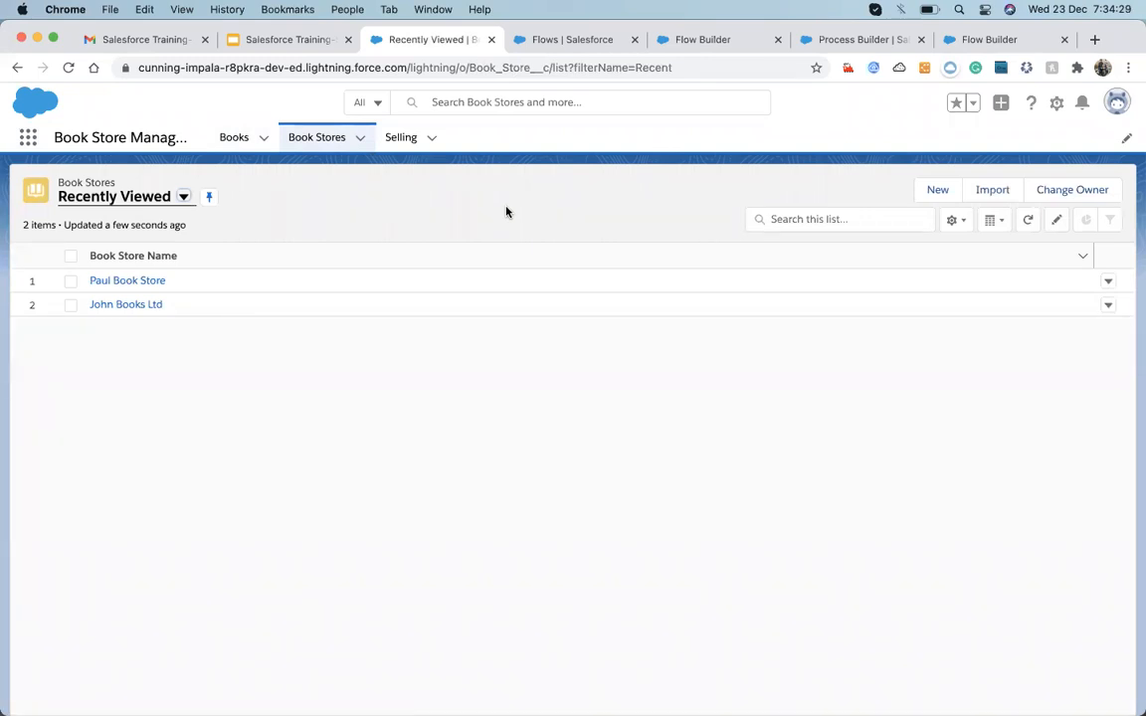
# - Search Setup for "process b" and open Process Builder in place of the Flows list
pyautogui.click(568, 40)
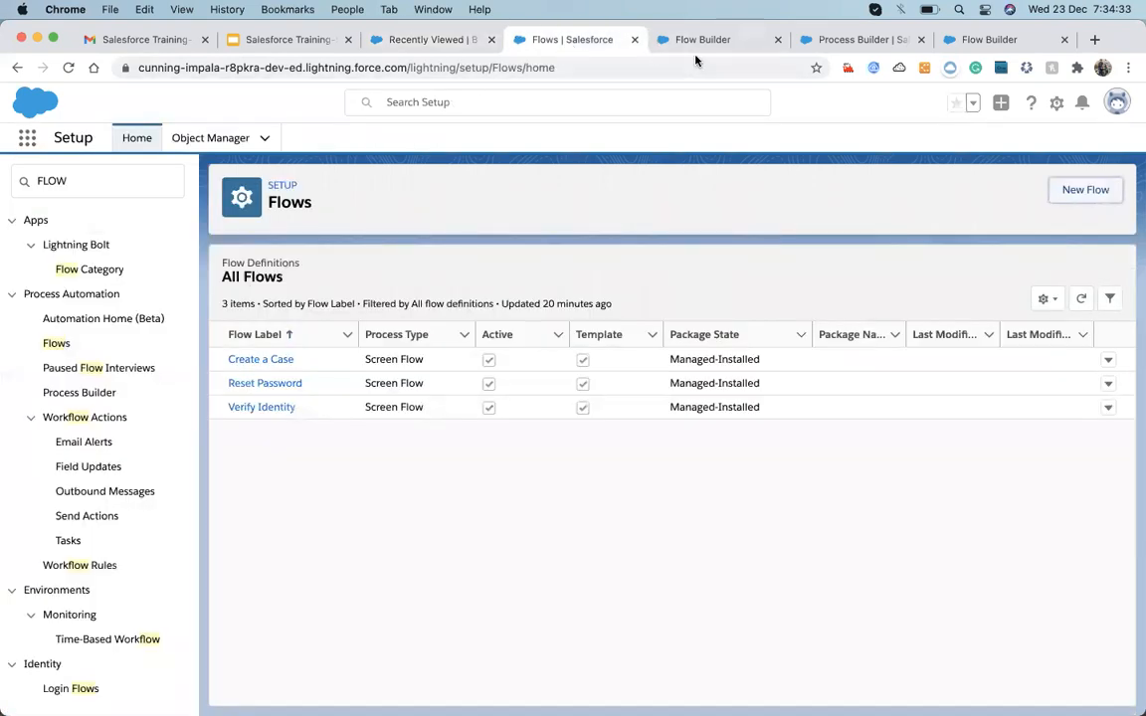
pyautogui.doubleClick(53, 181)
pyautogui.write('p')
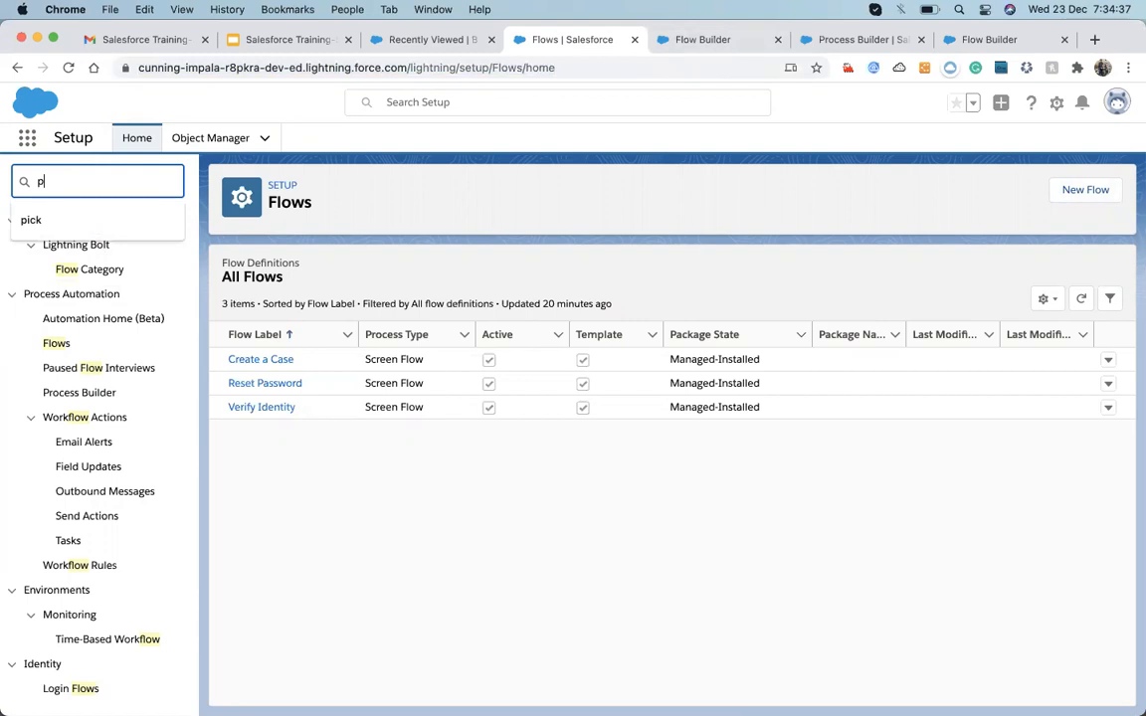
pyautogui.write('rocess b')
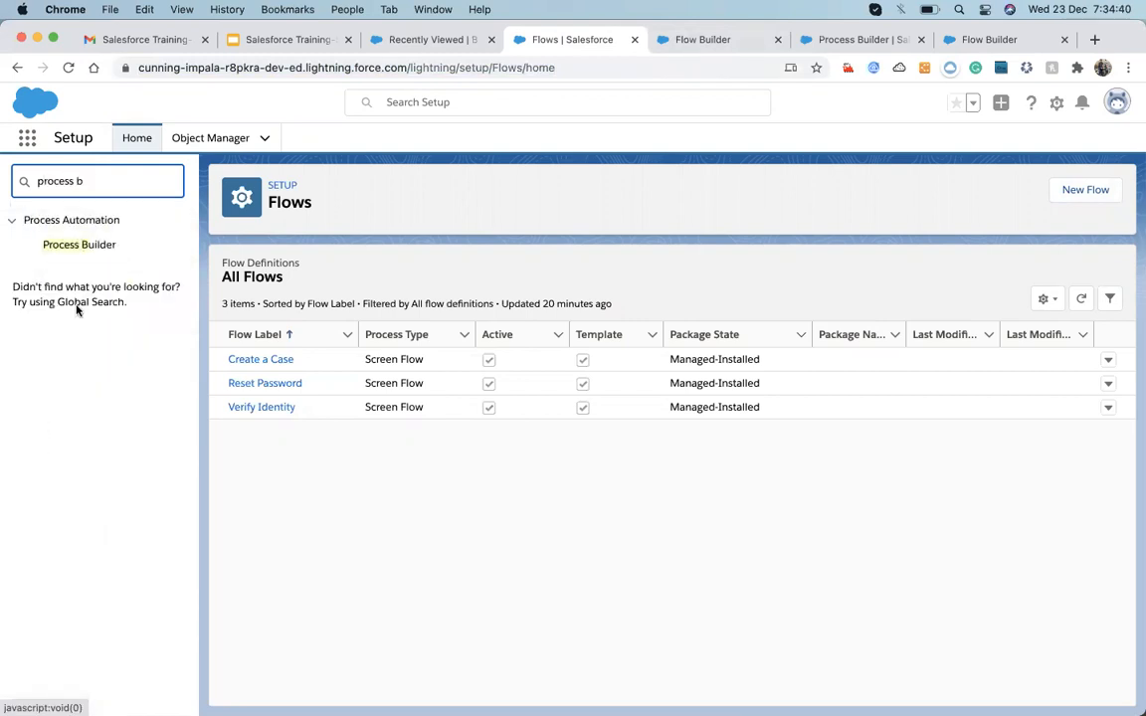
pyautogui.click(82, 246)
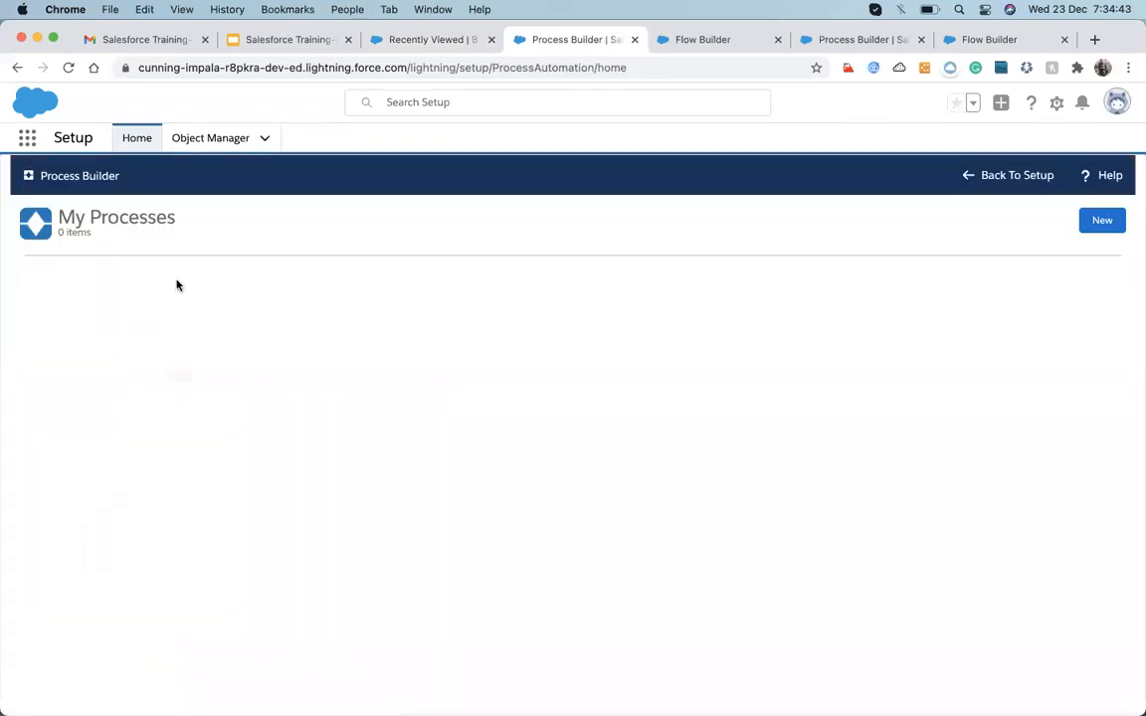
# - Deactivate version 3 of the Selling: Sending Due Date Notfication process, and show the versions of Due Date Update in the process list
pyautogui.click(46, 339)
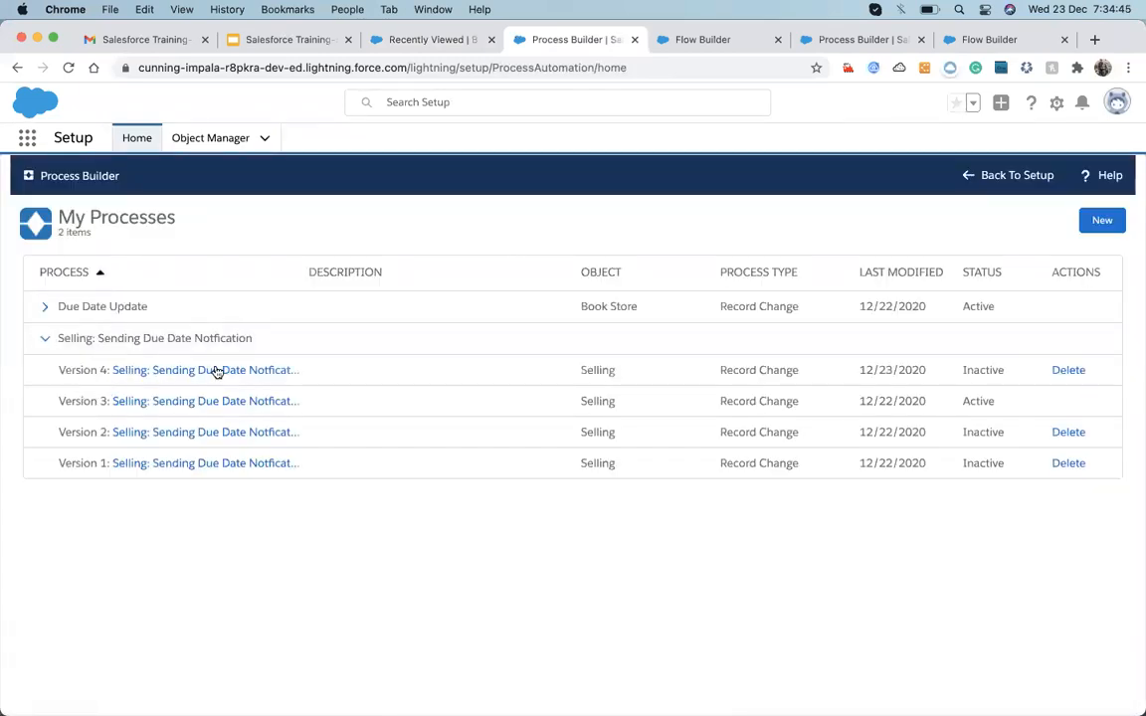
pyautogui.click(182, 402)
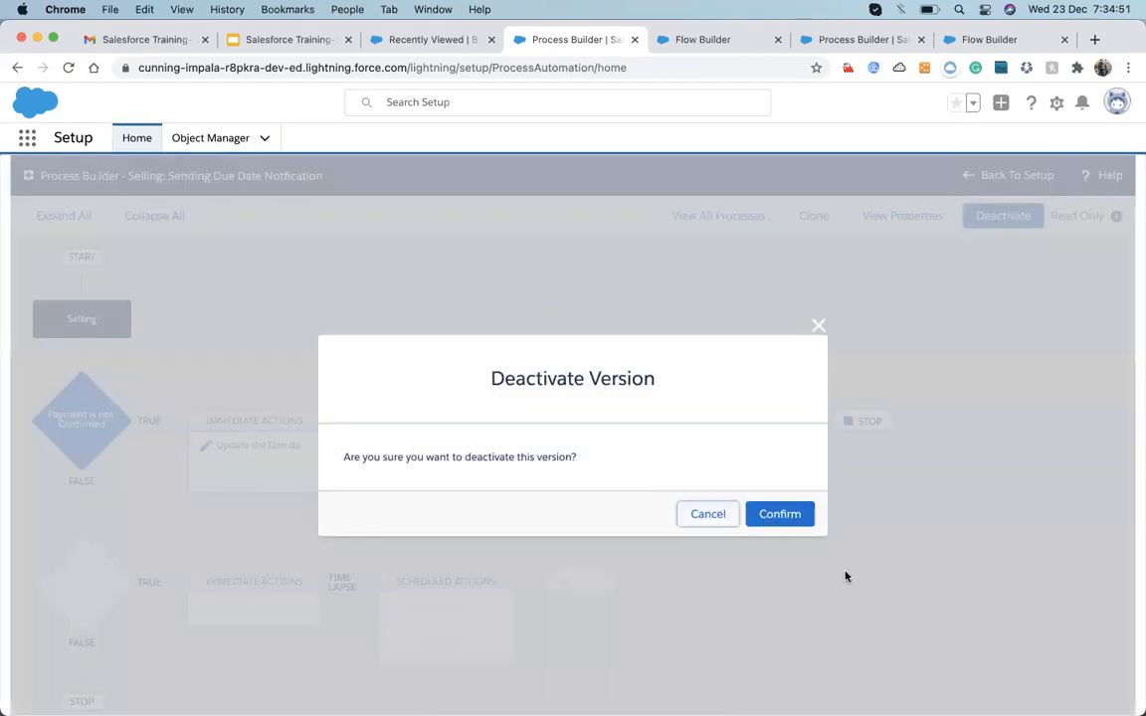
pyautogui.click(785, 514)
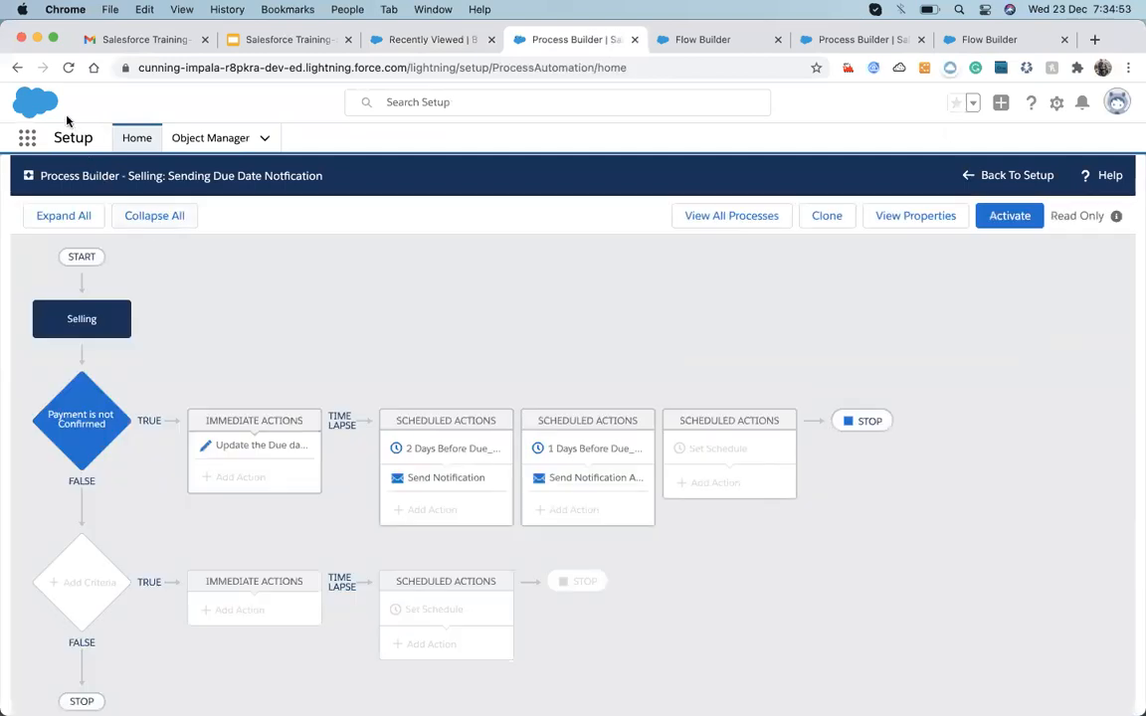
pyautogui.click(706, 222)
pyautogui.click(45, 307)
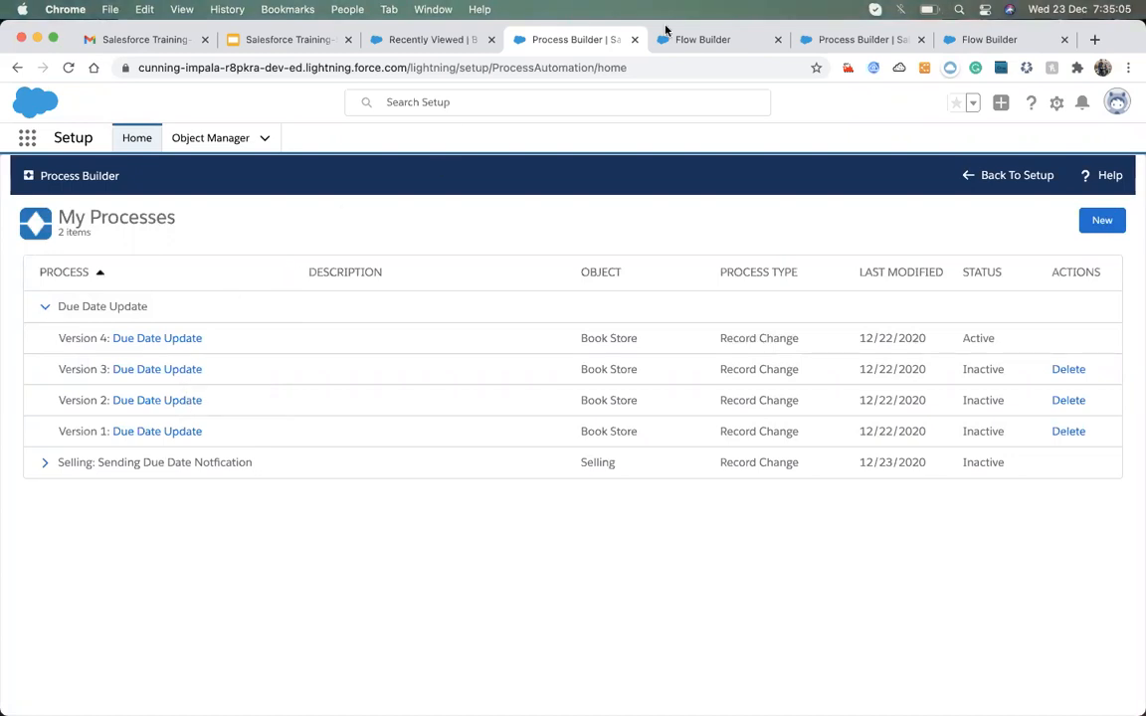
# - Close the spare Flow Builder page with the New Flow type selection and return to the Screen Flow canvas
pyautogui.click(702, 42)
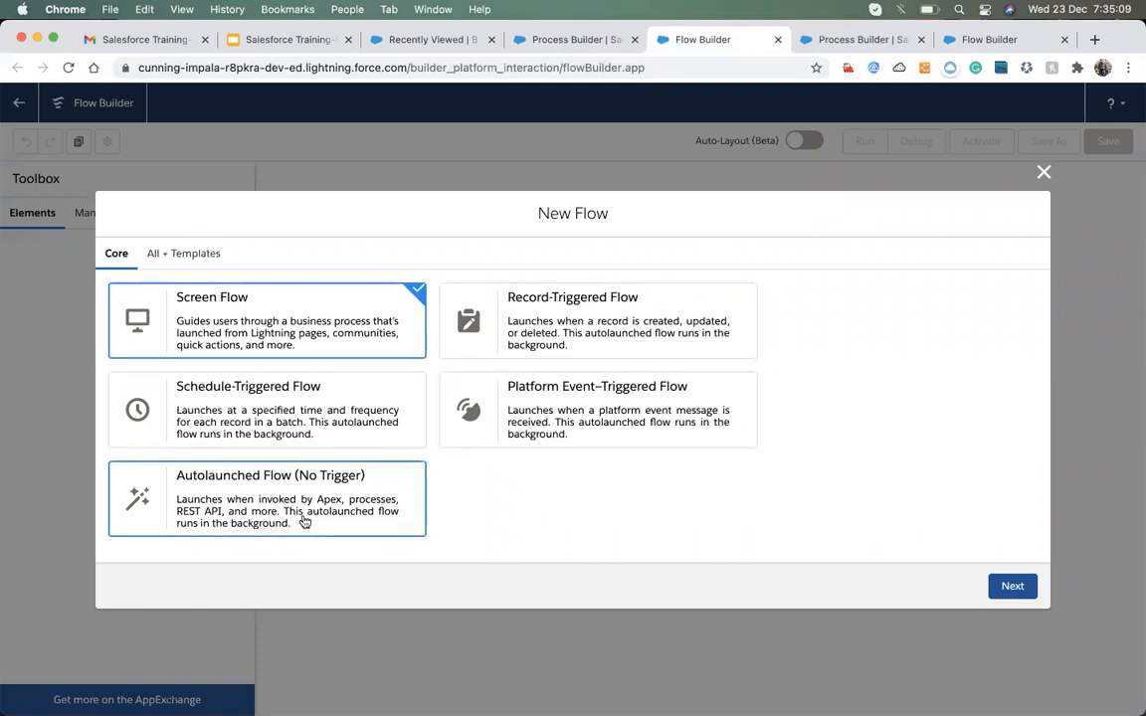
pyautogui.click(968, 47)
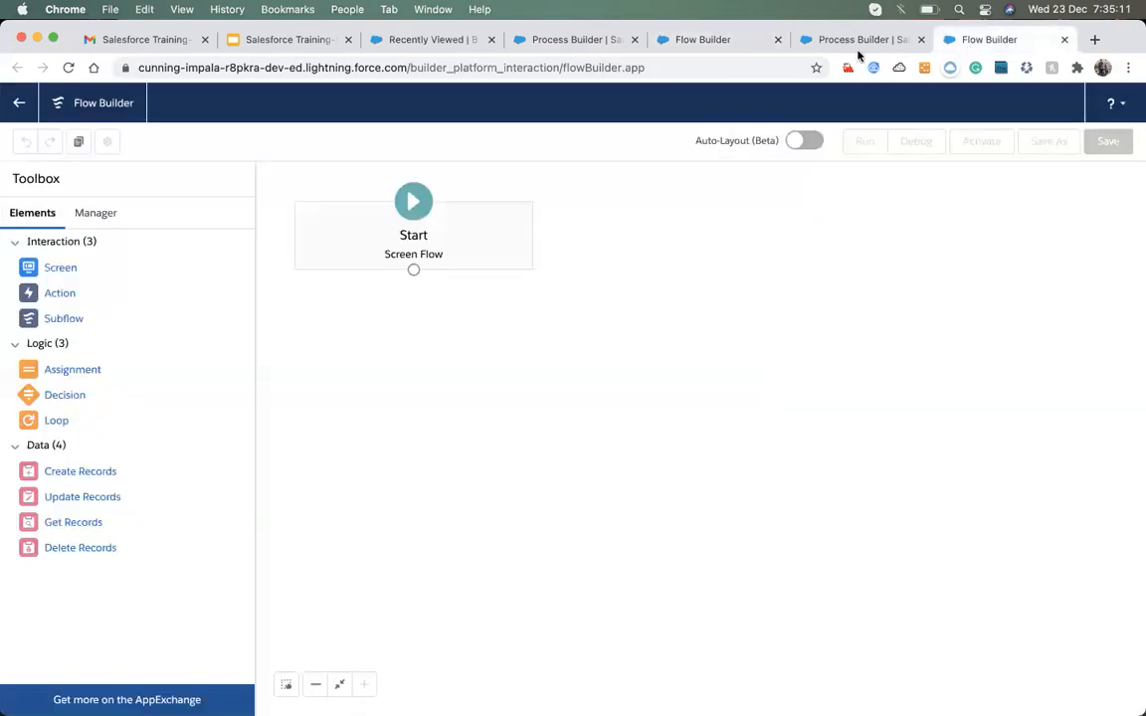
pyautogui.click(701, 40)
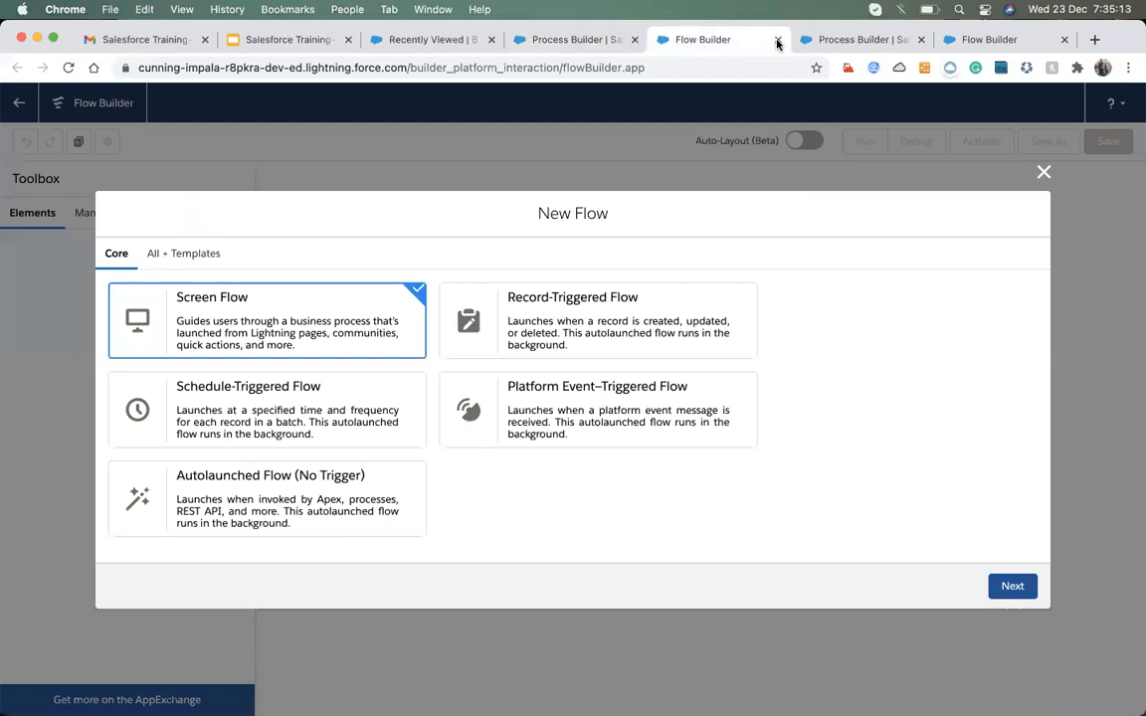
pyautogui.click(777, 40)
pyautogui.click(845, 40)
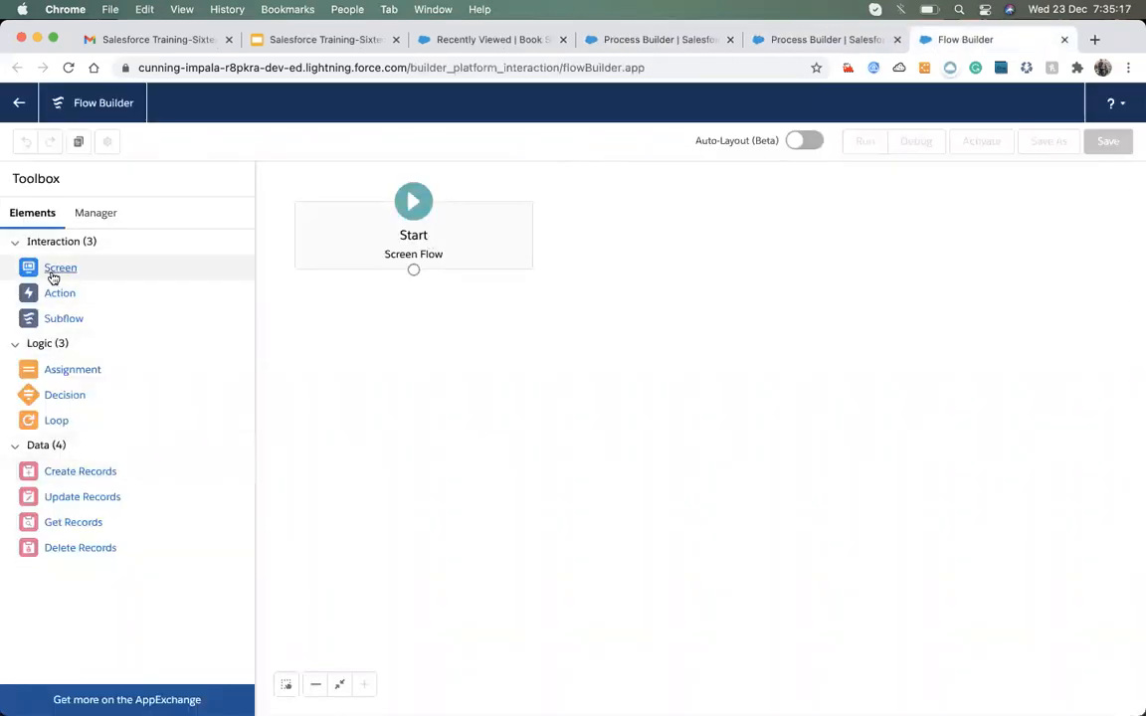
# - Add a Screen element to the flow canvas and label it New Book Selling, leaving the description empty
pyautogui.moveTo(57, 273); pyautogui.dragTo(595, 296)
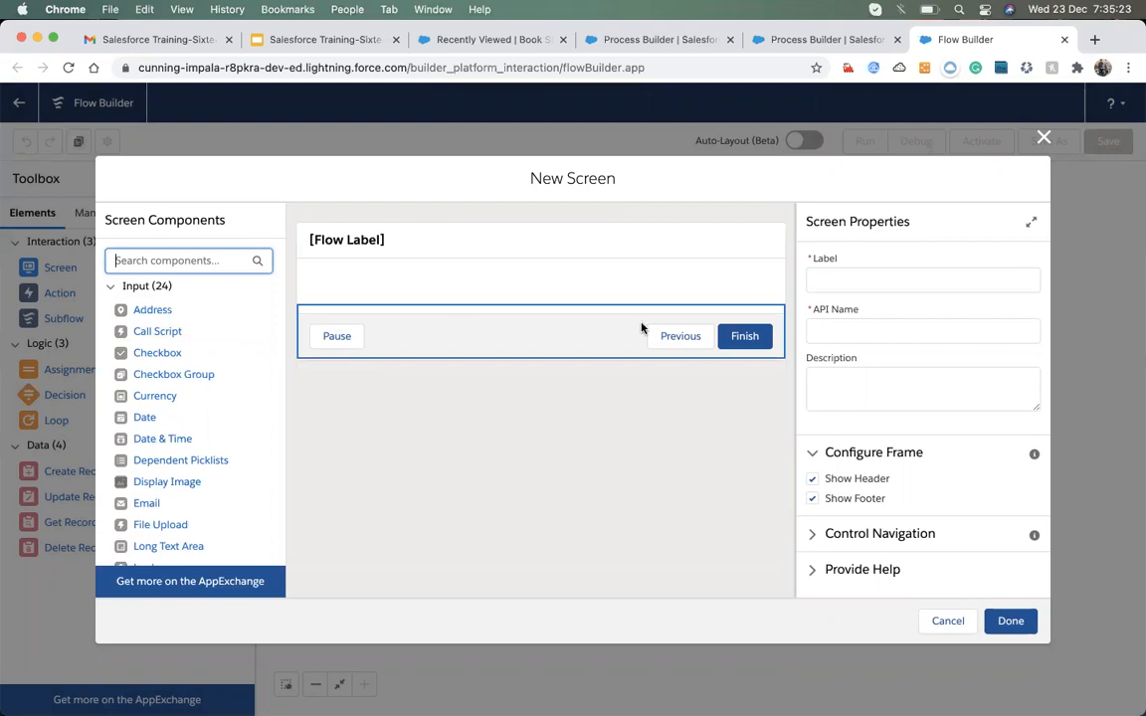
pyautogui.click(606, 249)
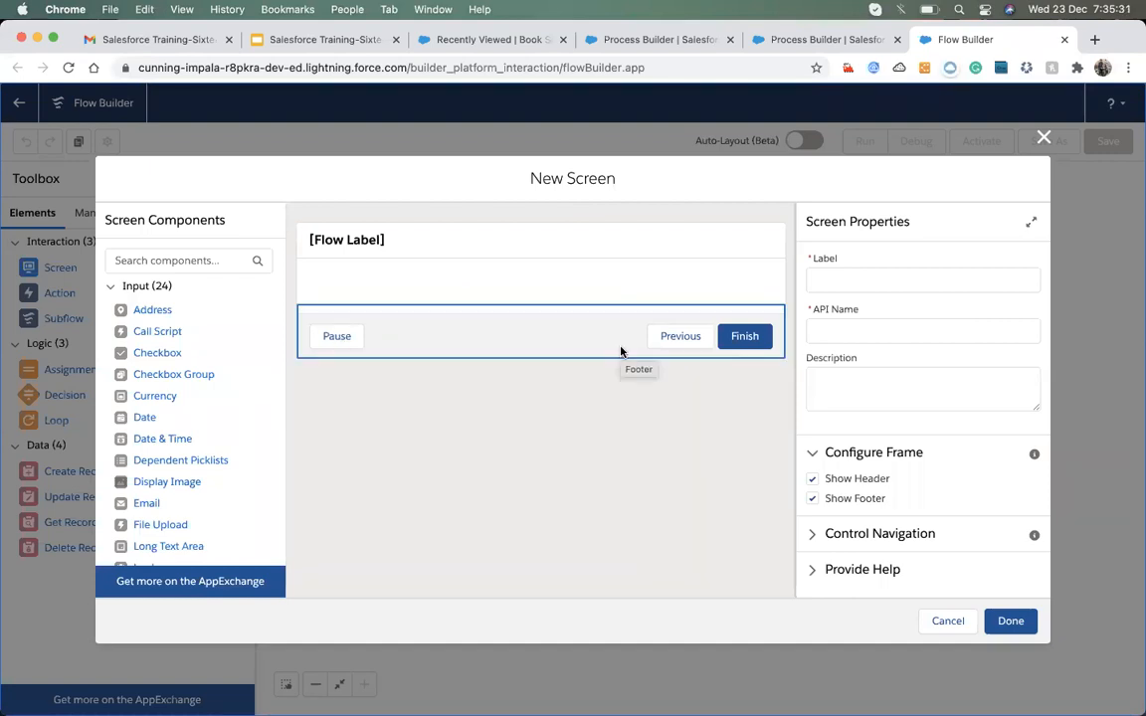
pyautogui.click(864, 277)
pyautogui.write('New Book S')
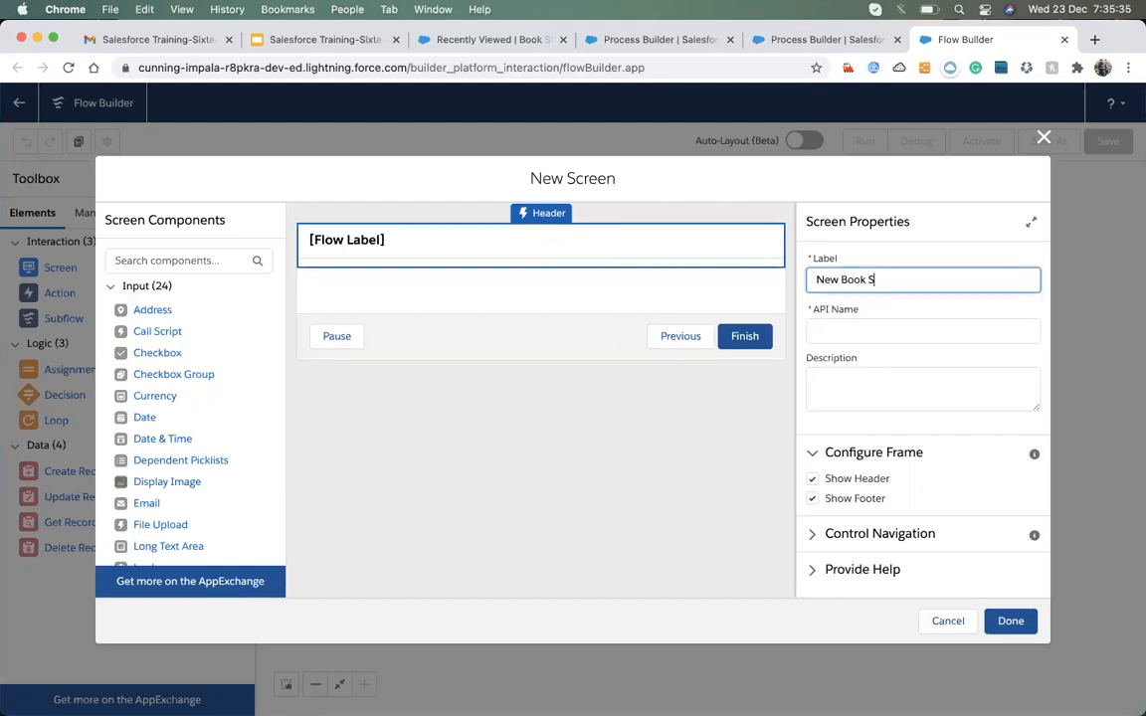
pyautogui.write('elling')
pyautogui.click(847, 329)
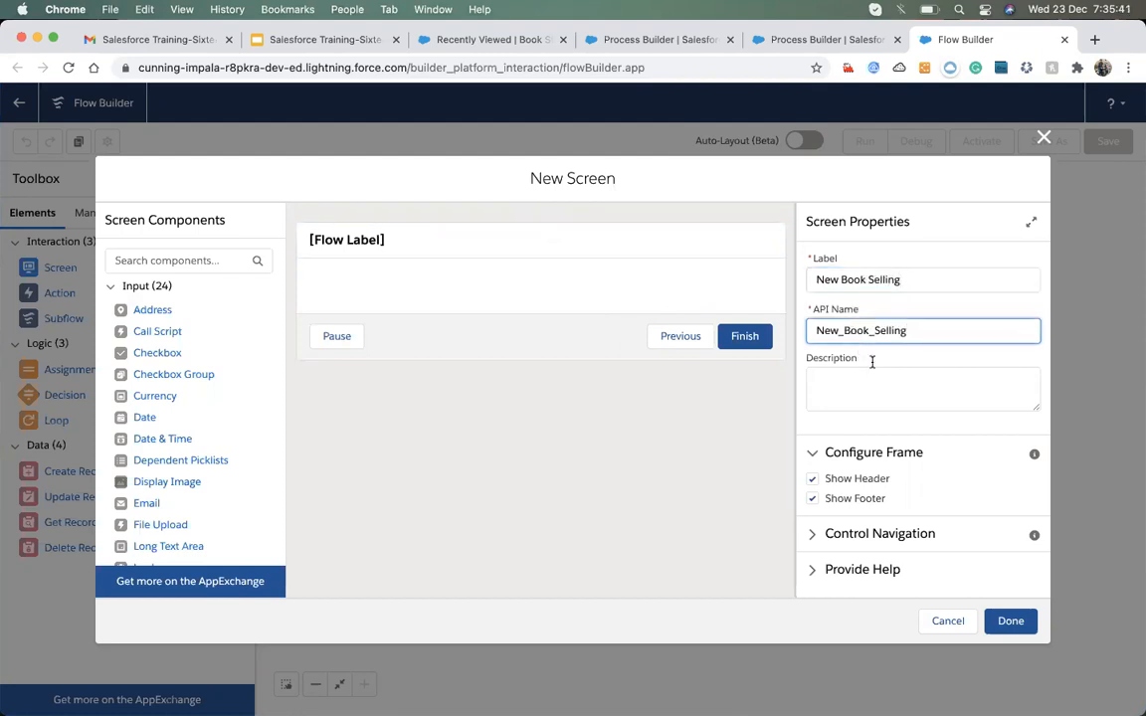
pyautogui.click(889, 401)
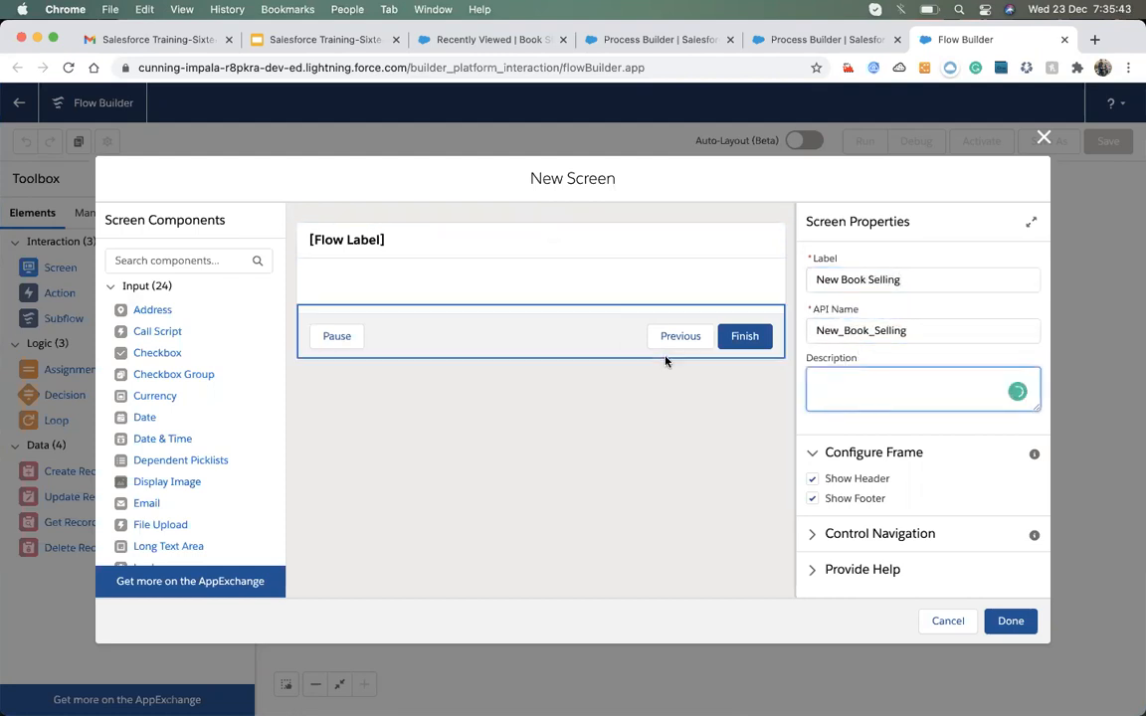
# - Switch the New Book Selling screen's header and footer off and back on to preview the frame options
pyautogui.click(813, 479)
pyautogui.click(812, 479)
pyautogui.click(812, 499)
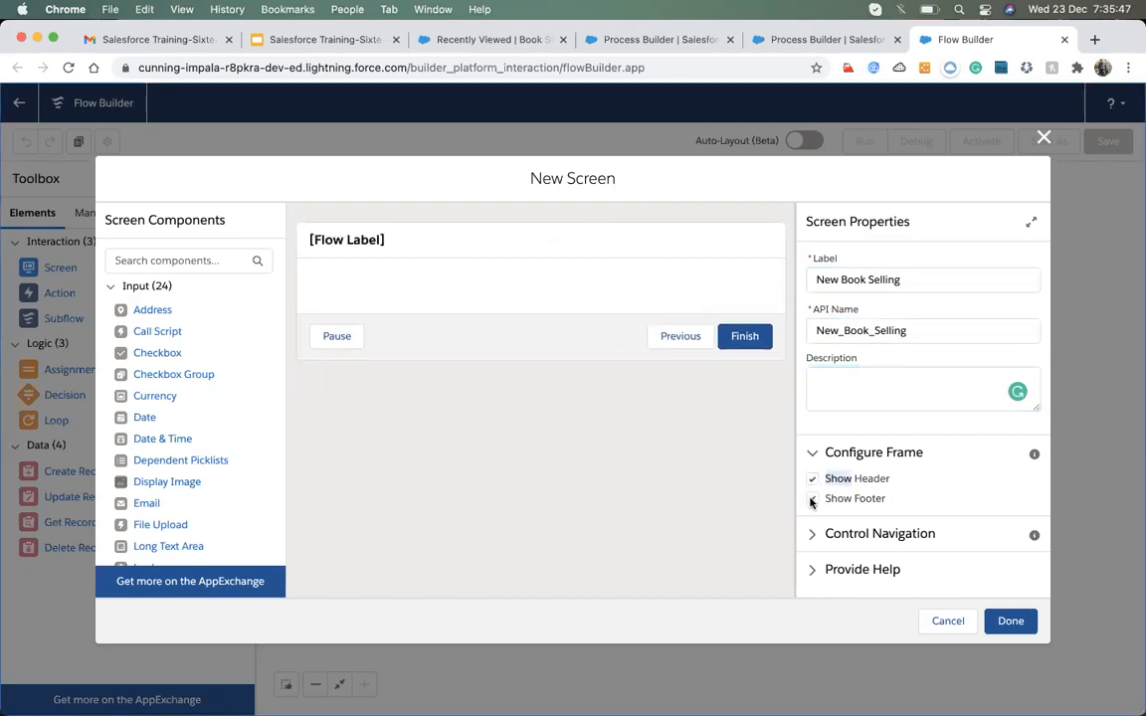
pyautogui.click(813, 499)
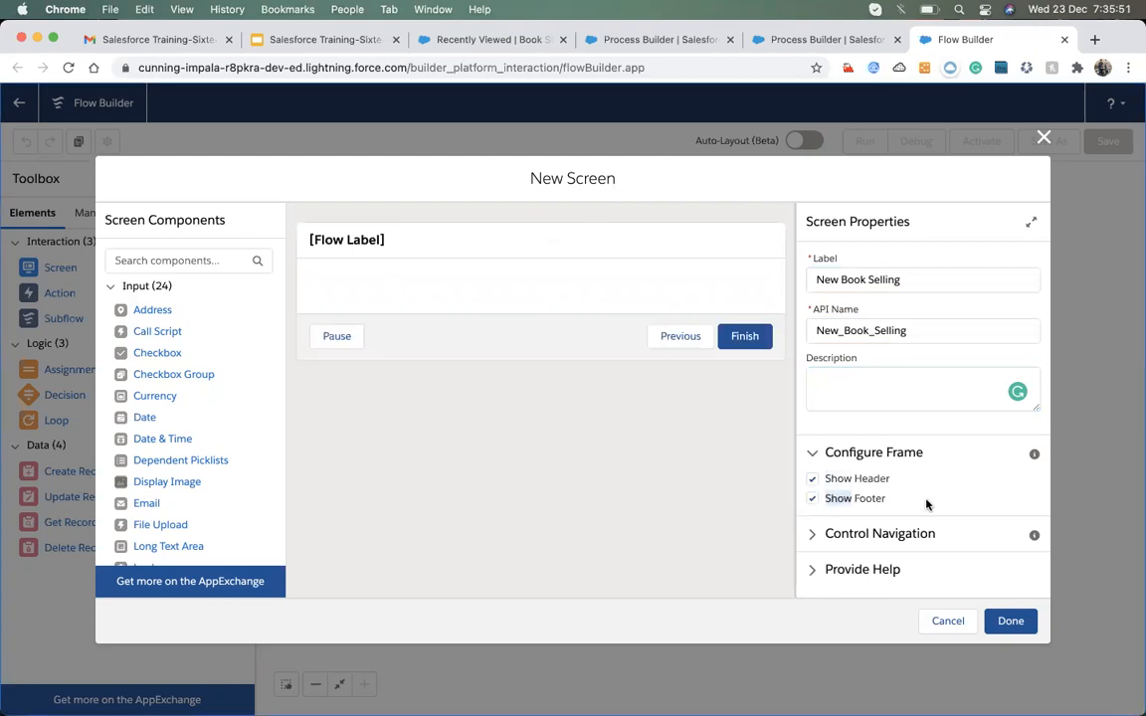
# - Review the New Book Selling screen's navigation options and the pause confirmation message settings
pyautogui.click(811, 534)
pyautogui.scroll(-4, 899, 513)
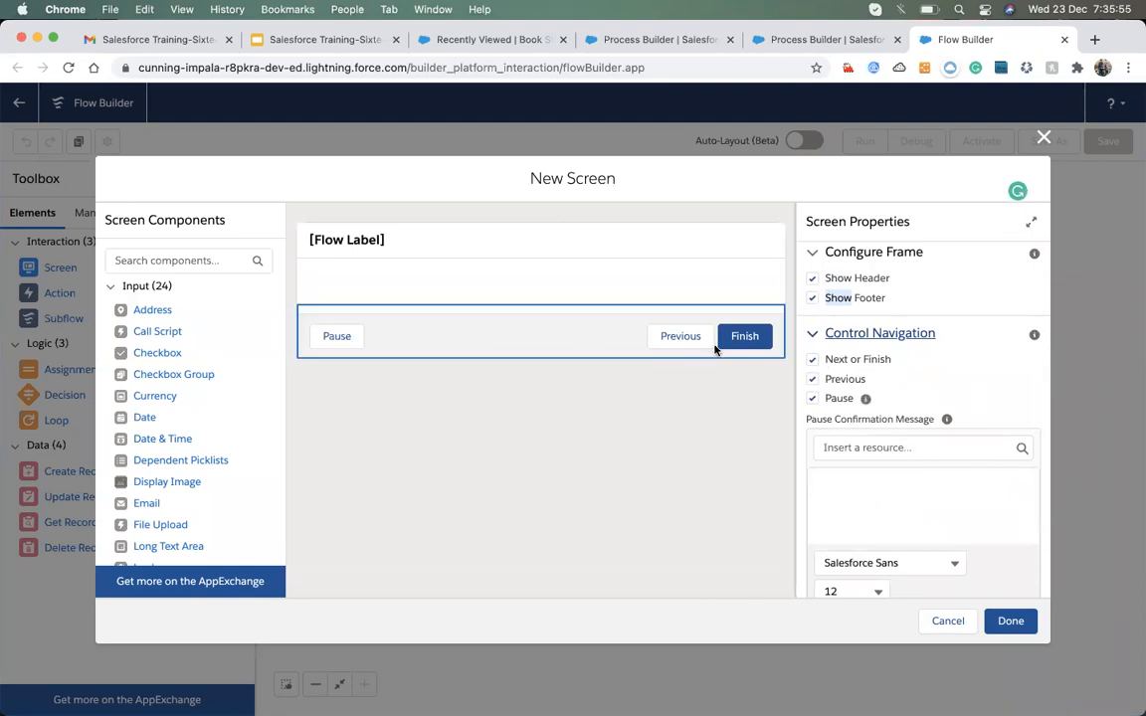
pyautogui.click(812, 379)
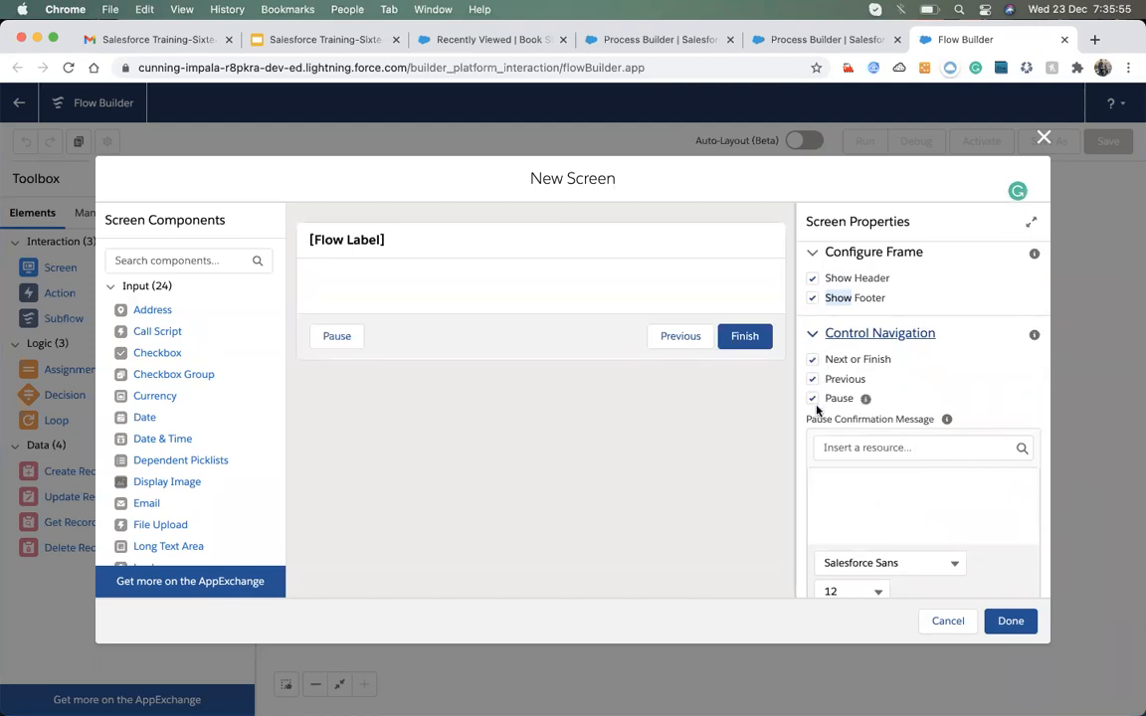
pyautogui.scroll(-1, 811, 506)
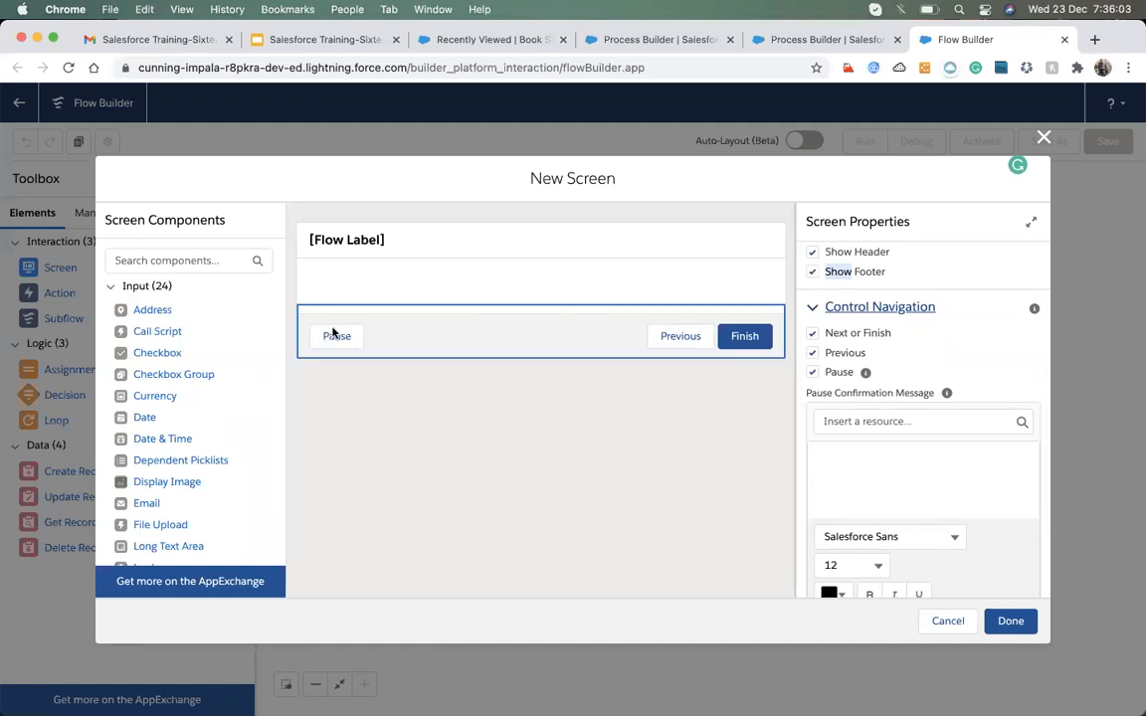
pyautogui.scroll(-1, 892, 476)
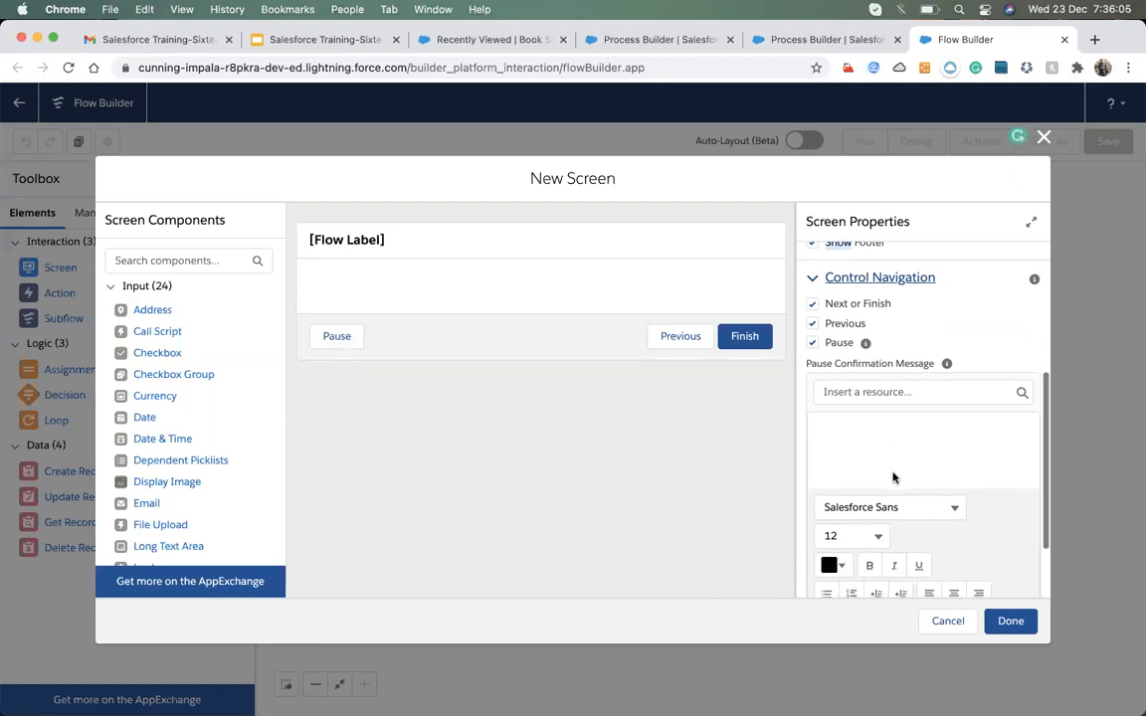
pyautogui.scroll(-3, 892, 476)
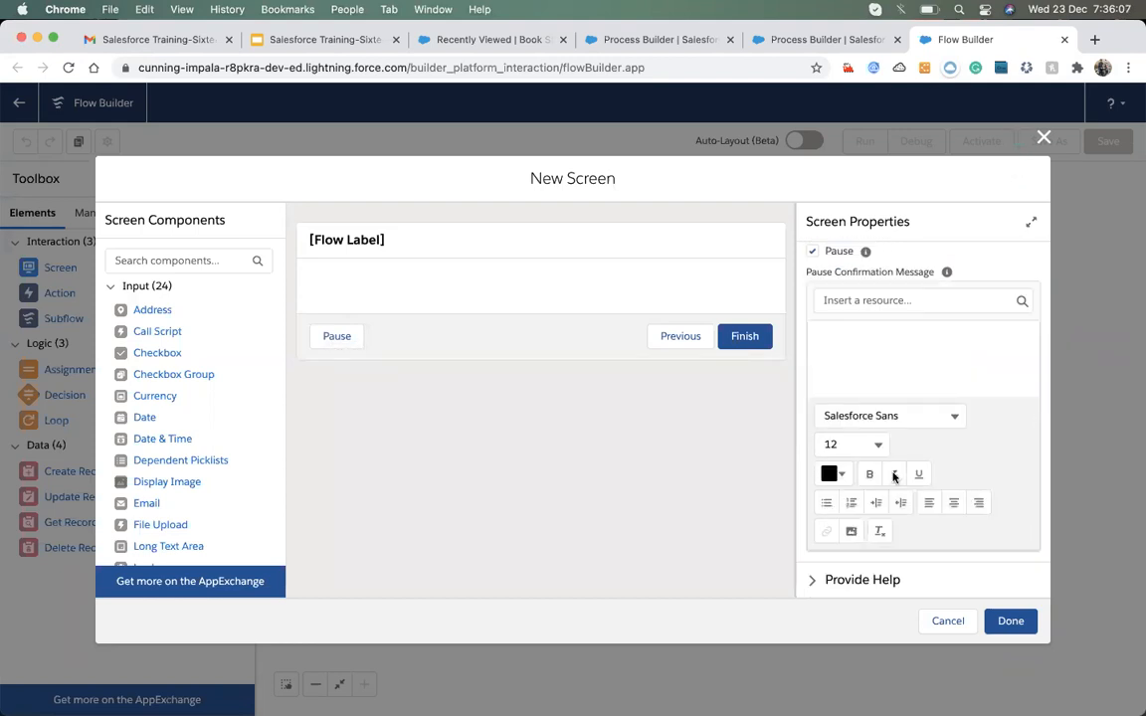
# - Give the screen the help text "This Screen is used to Create a selling records on the basis of the Store"
pyautogui.click(811, 580)
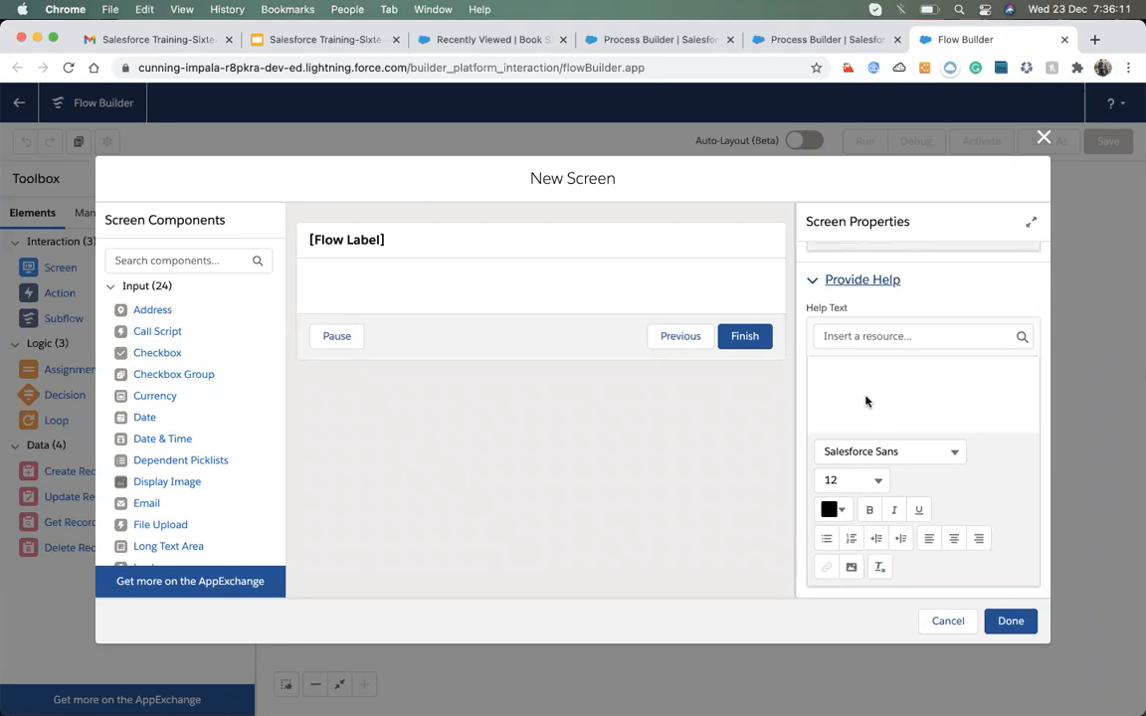
pyautogui.scroll(1, 864, 405)
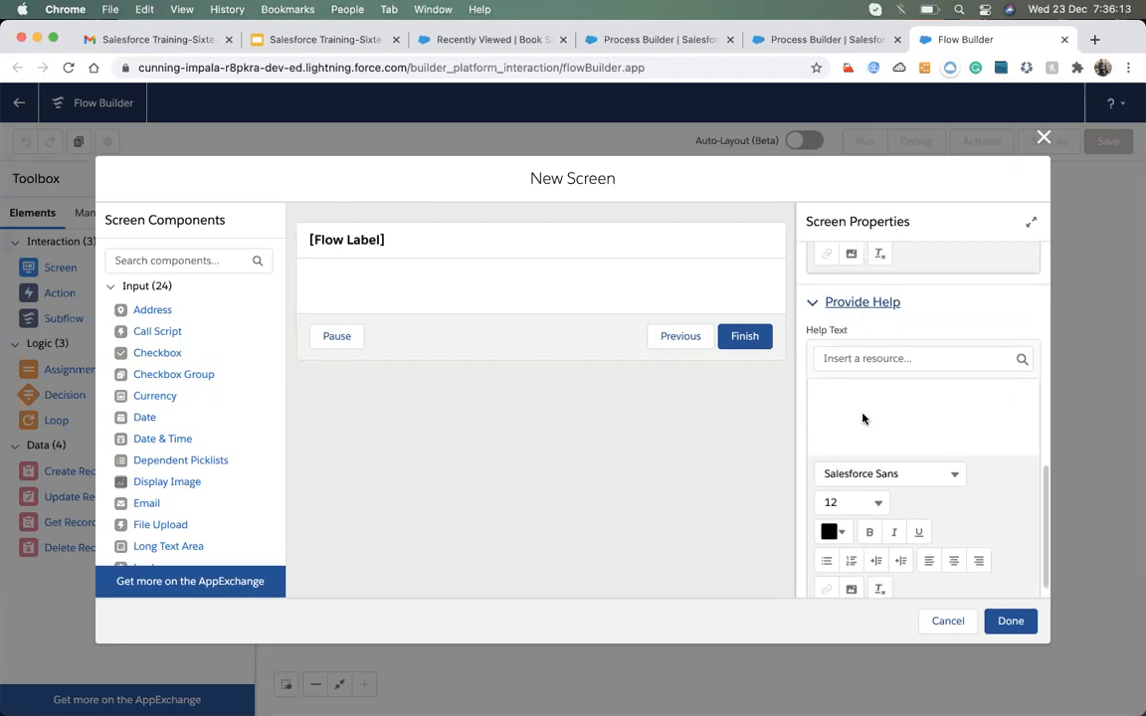
pyautogui.click(862, 408)
pyautogui.click(876, 360)
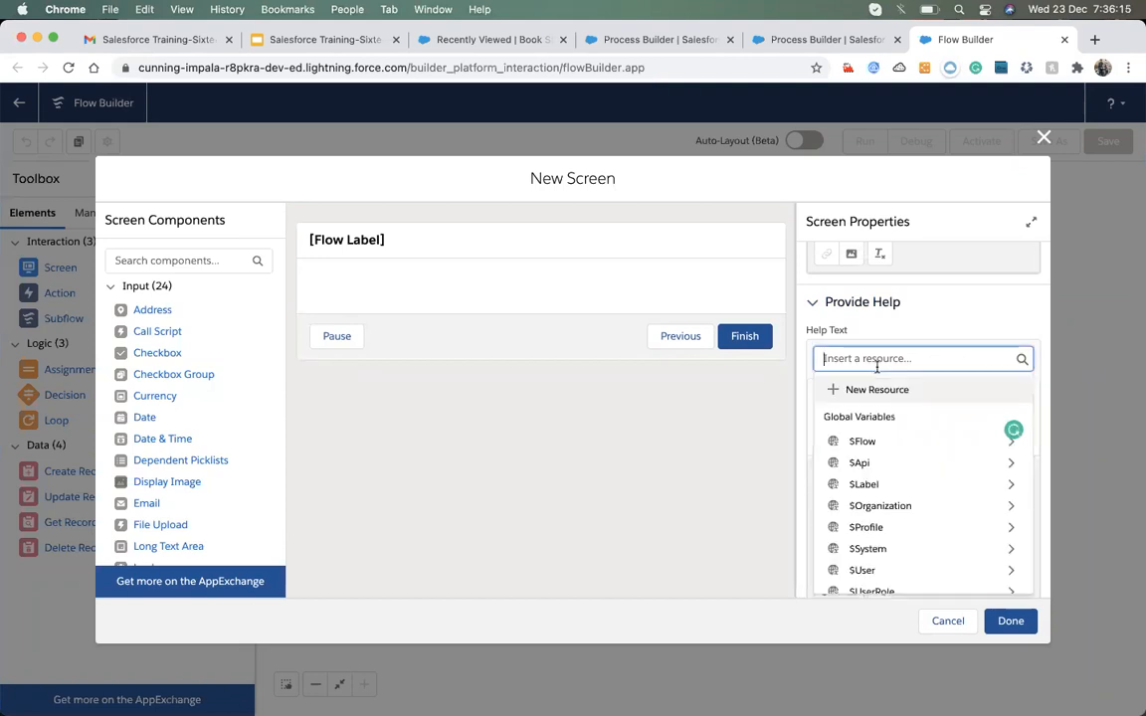
pyautogui.click(854, 408)
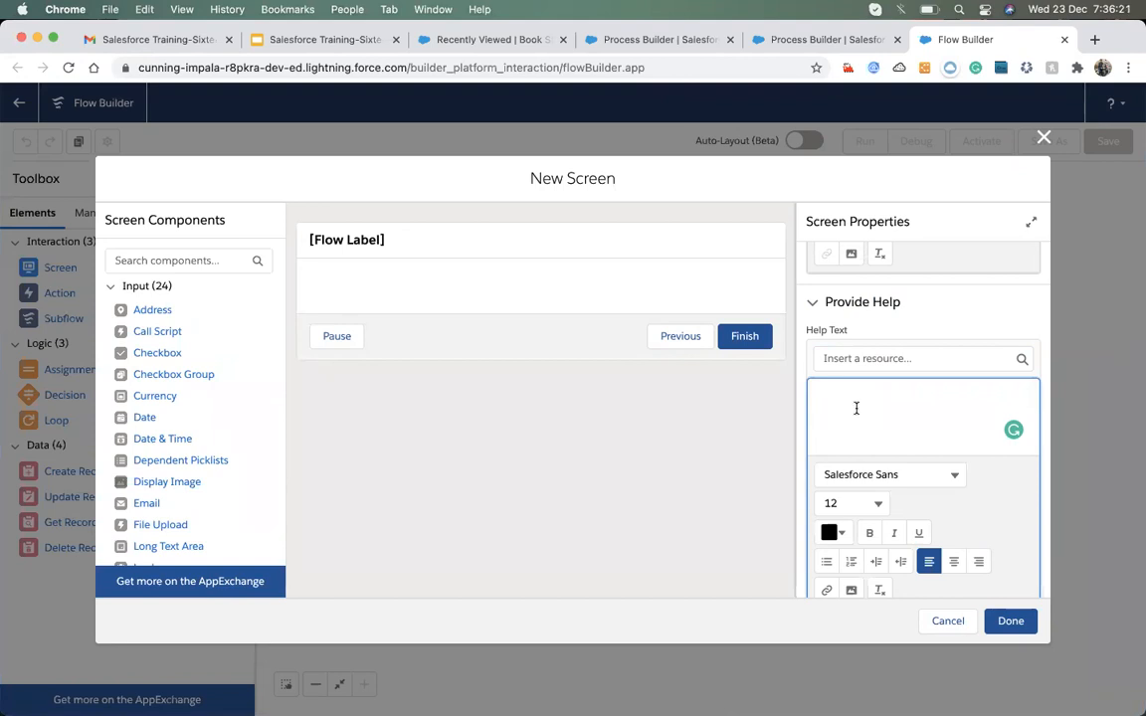
pyautogui.write('Thi')
pyautogui.write('Create')
pyautogui.press('BackSpace')
pyautogui.press('BackSpace')
pyautogui.press('BackSpace')
pyautogui.write('a selling')
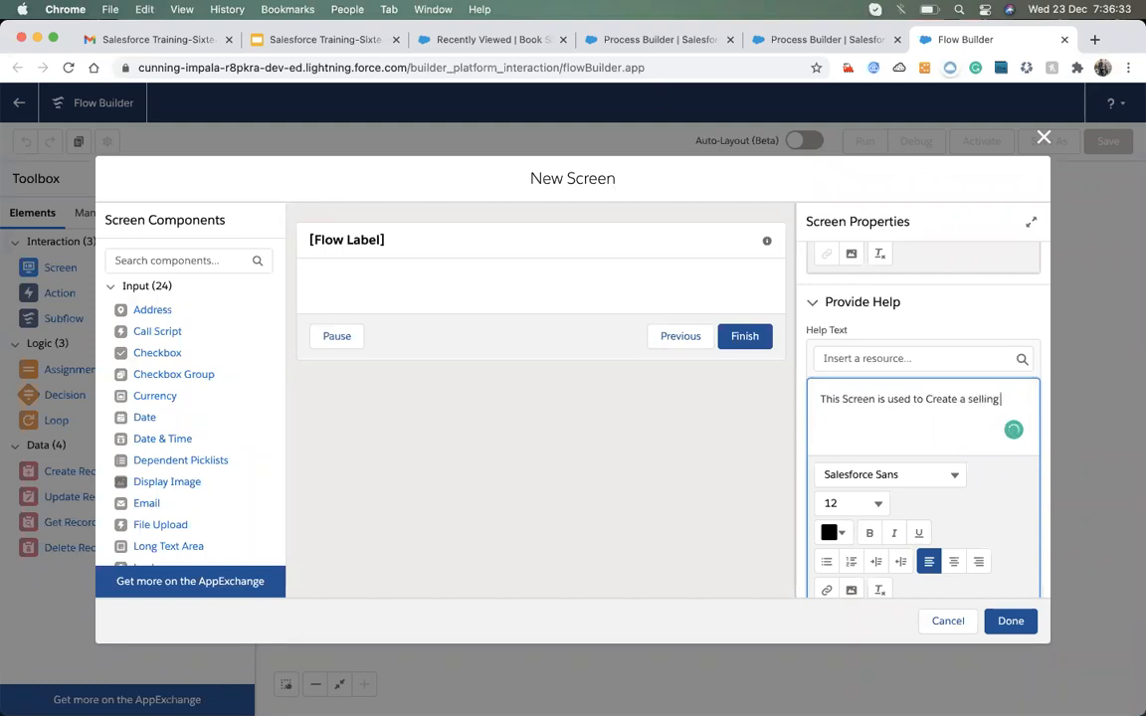
pyautogui.write(' records on the basis of the ')
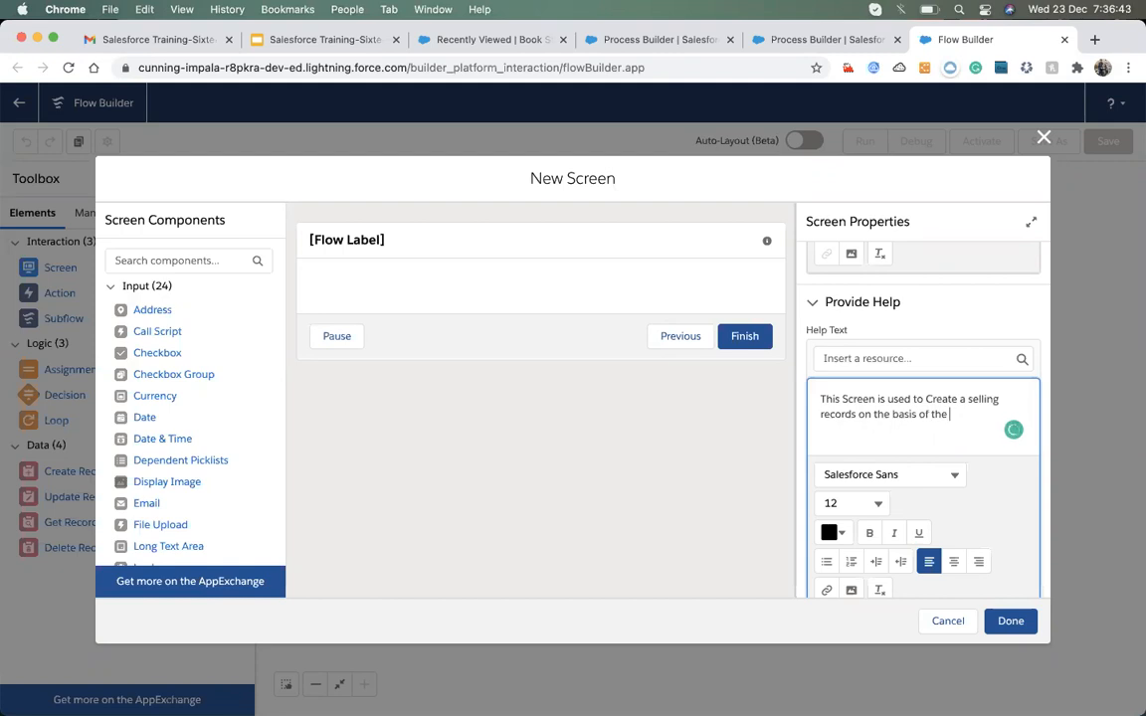
pyautogui.write('Store')
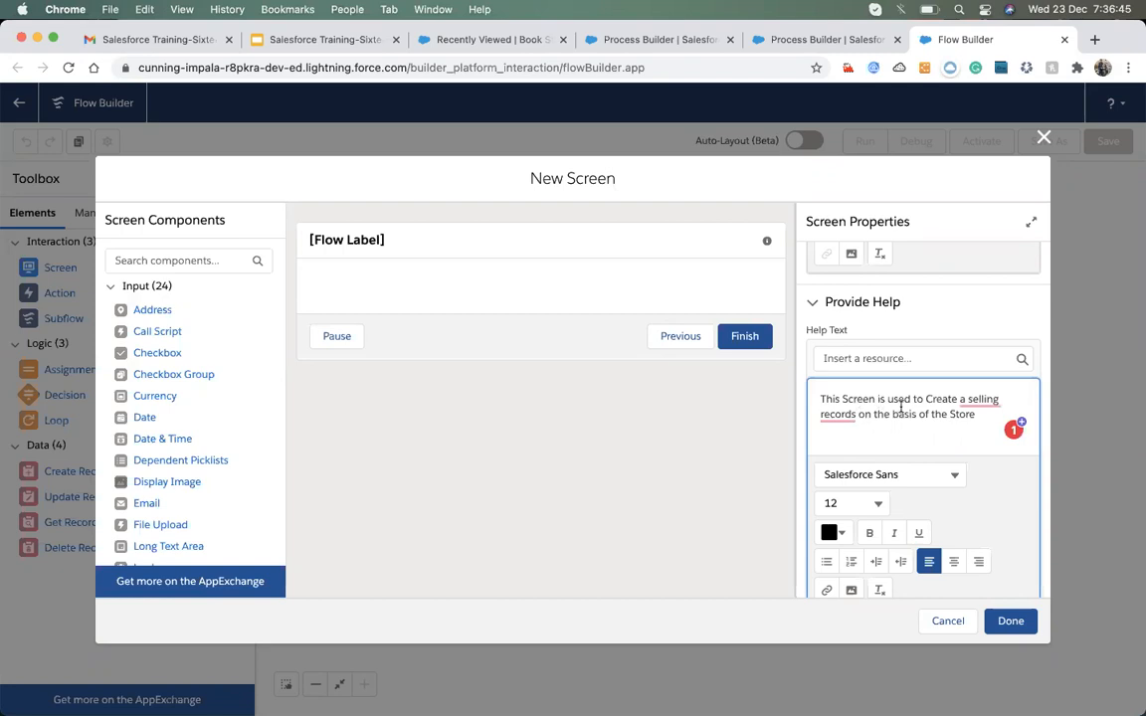
# - Reword the help text to read "This Screen is used to Create a selling record for a Book Store."
pyautogui.moveTo(971, 406)
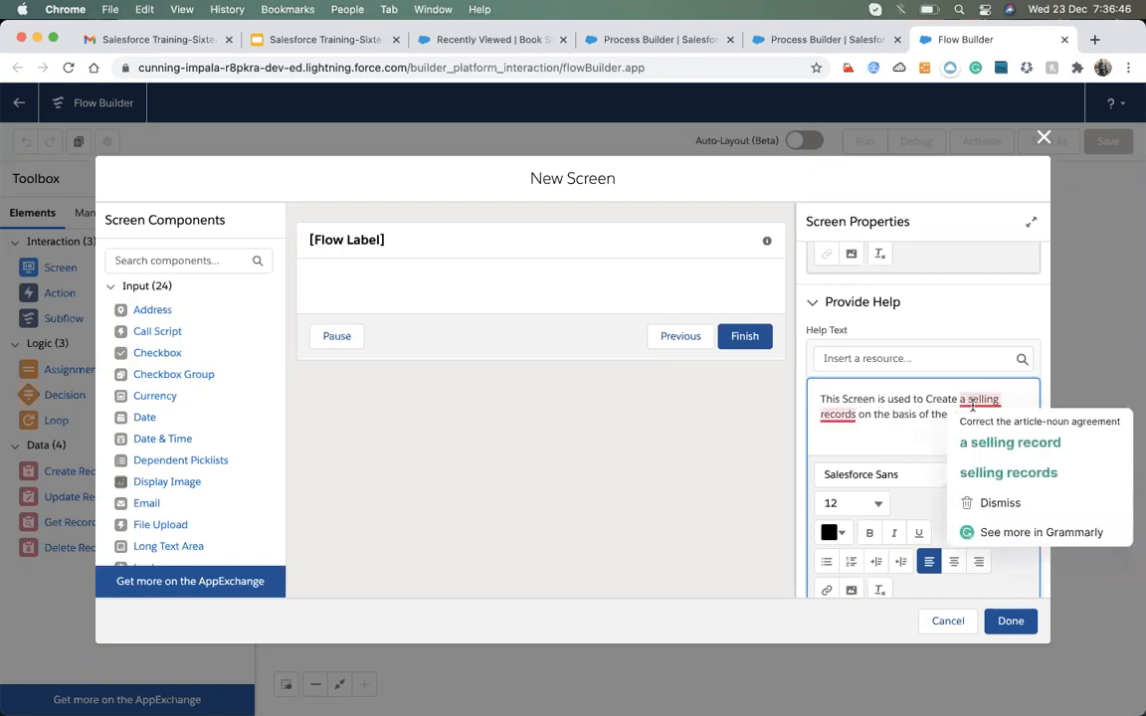
pyautogui.click(977, 430)
pyautogui.moveTo(853, 413); pyautogui.dragTo(973, 415)
pyautogui.press('BackSpace')
pyautogui.write('for')
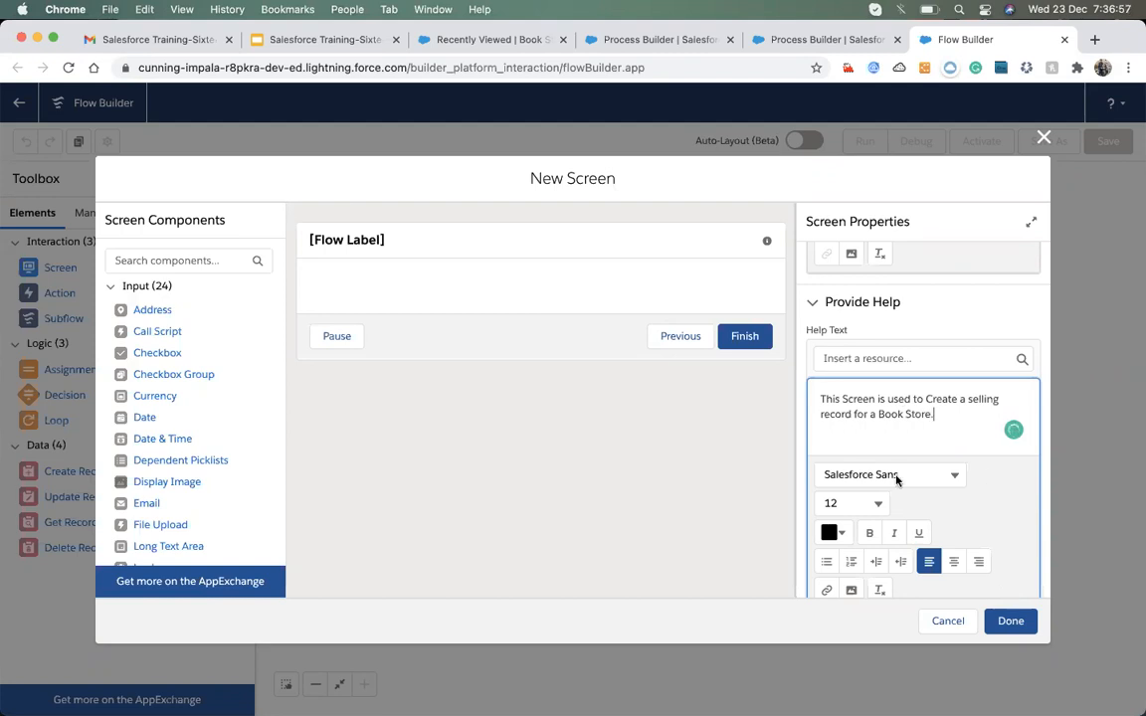
pyautogui.click(528, 290)
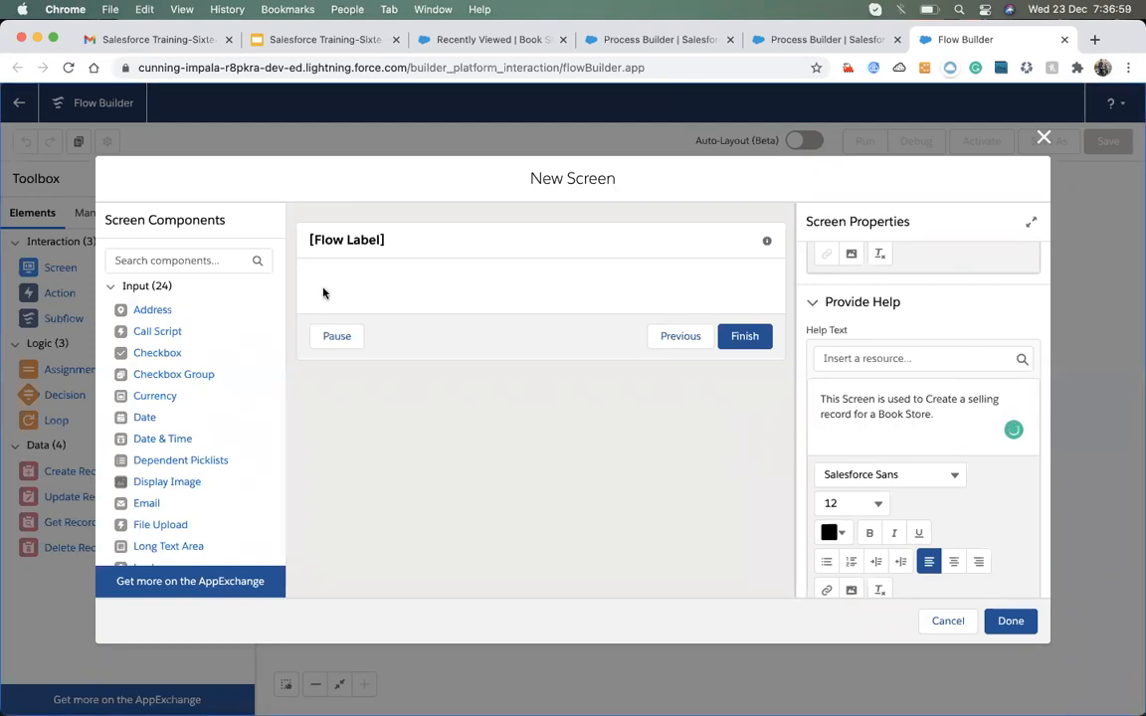
# - Look over the input components, view the Book Stores and Books lists in the book store app, and return to the flow screen
pyautogui.scroll(-3, 231, 324)
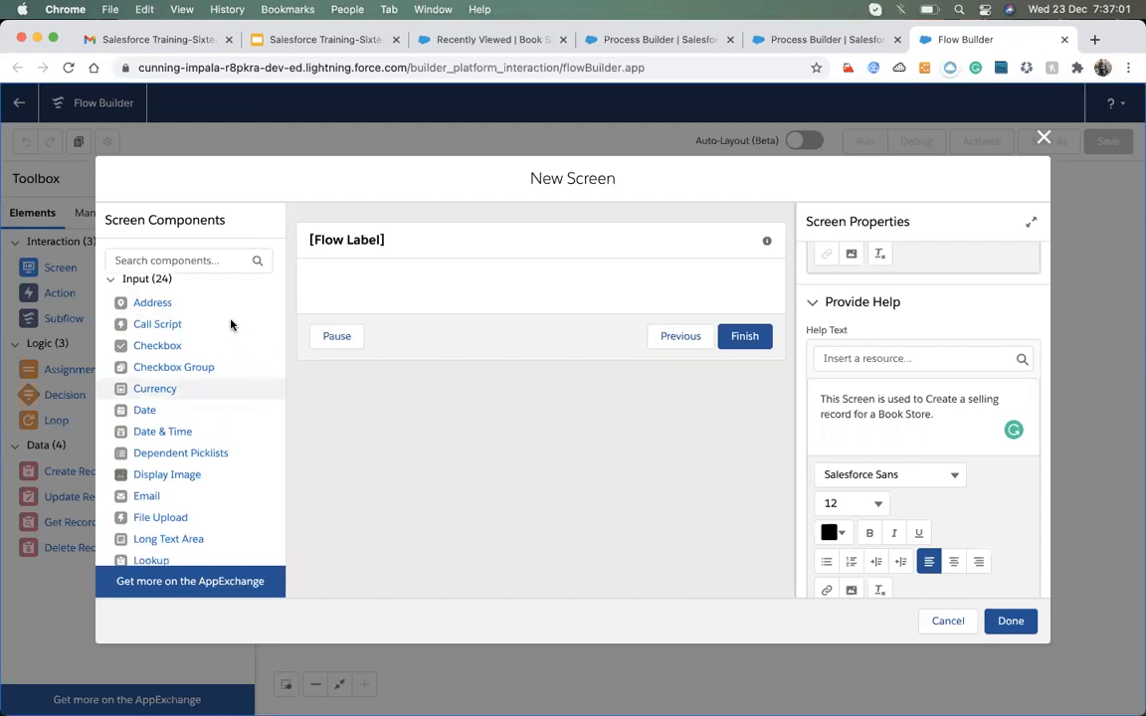
pyautogui.scroll(3, 231, 324)
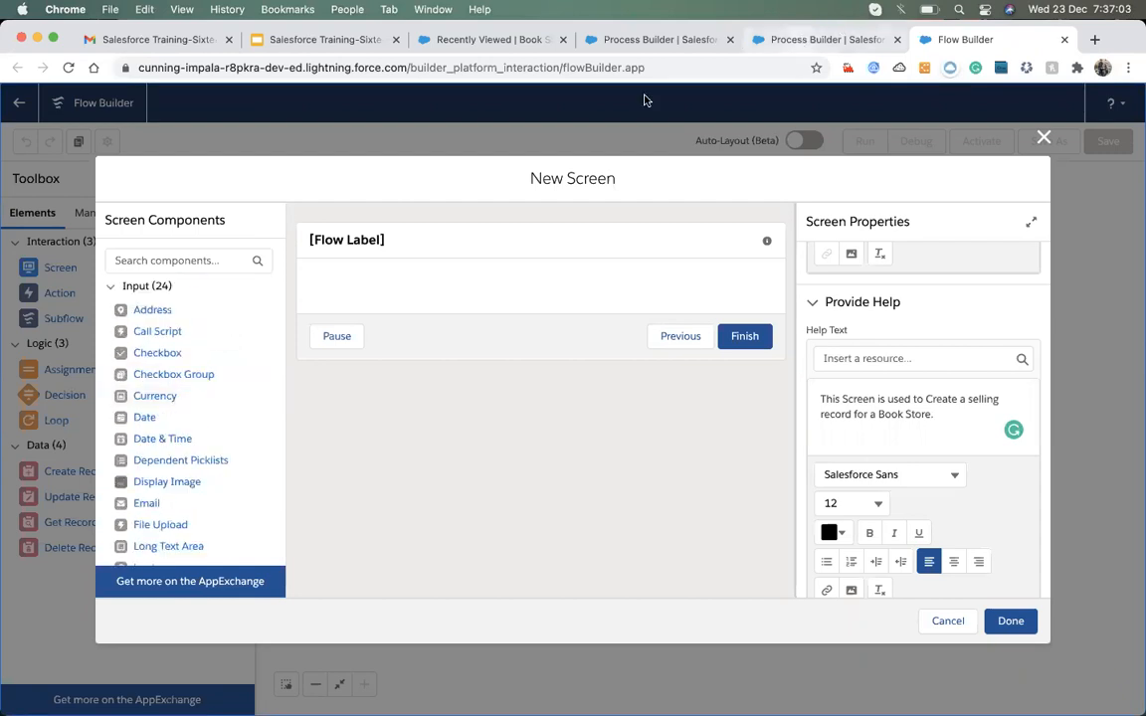
pyautogui.click(797, 45)
pyautogui.click(589, 39)
pyautogui.click(465, 38)
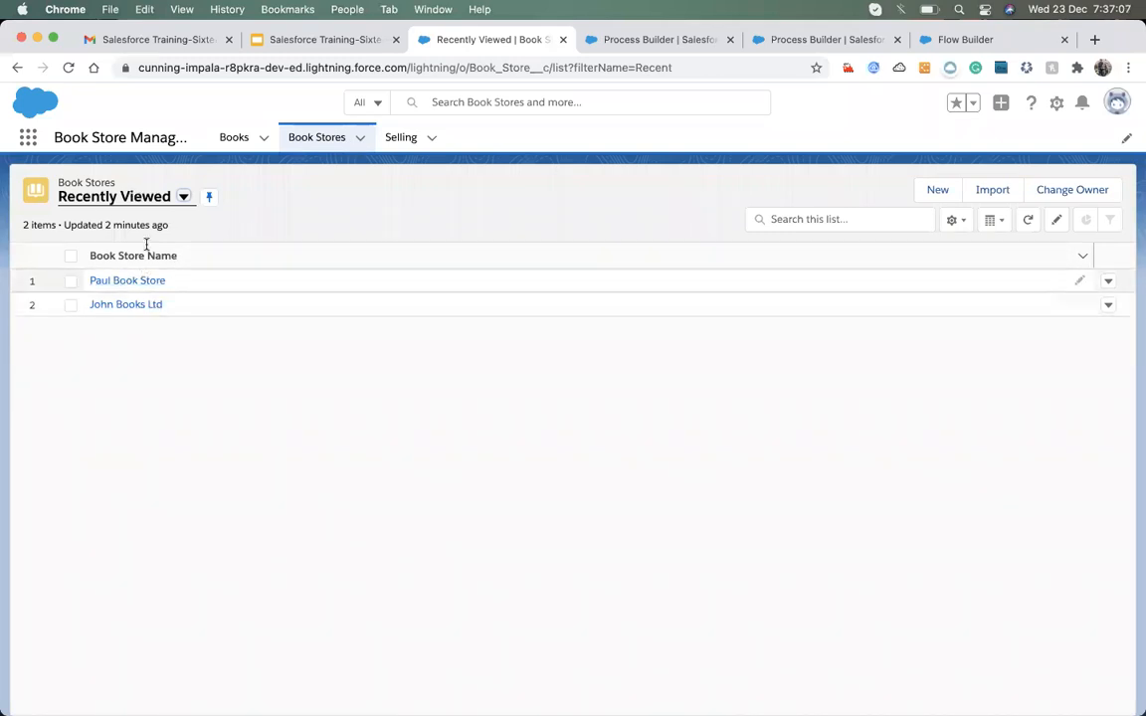
pyautogui.click(232, 139)
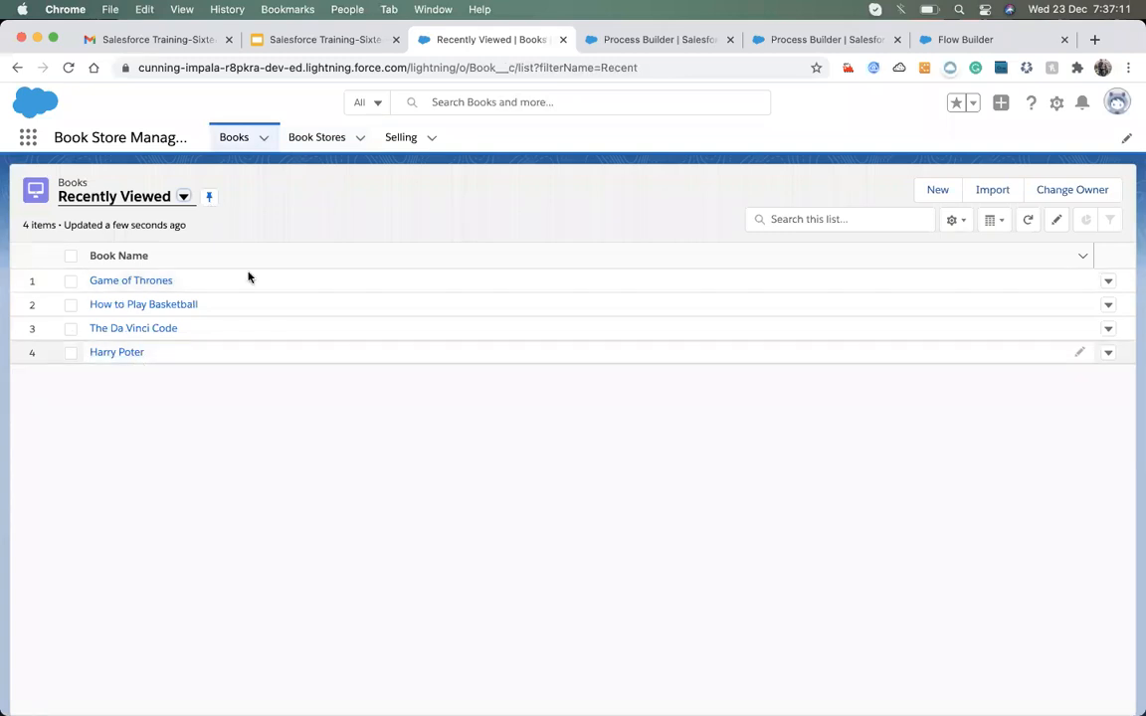
pyautogui.click(953, 38)
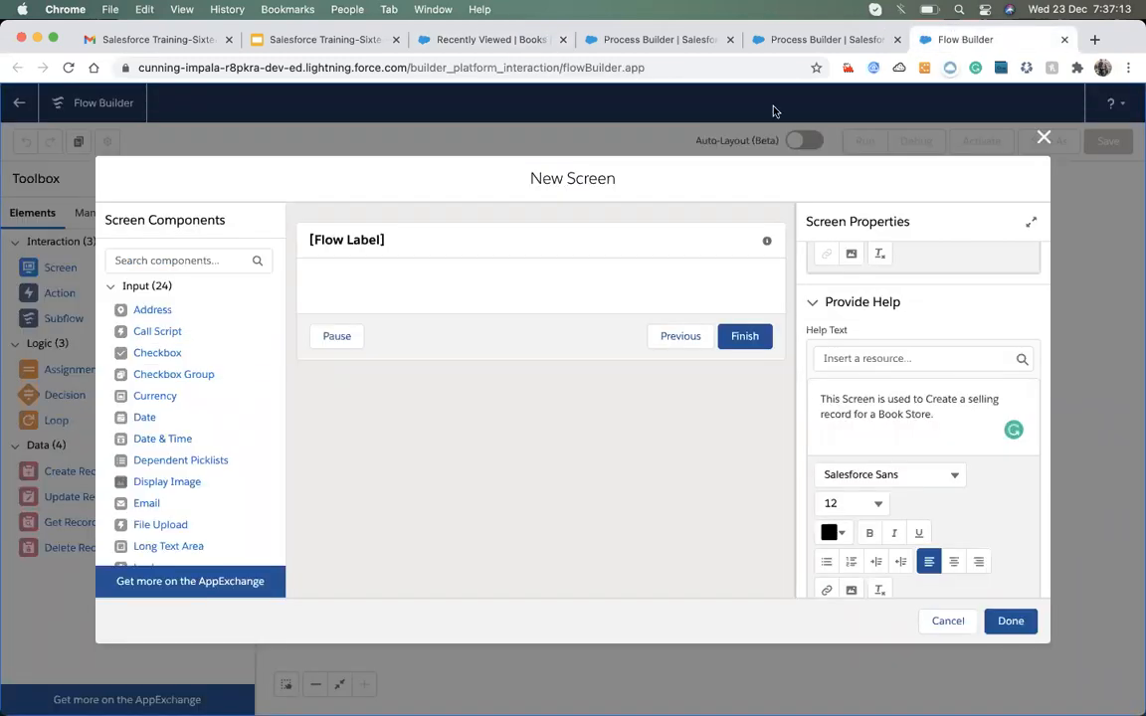
# - Place a Lookup component on the New Book Selling screen and set its API name to BookStore
pyautogui.scroll(-5, 202, 523)
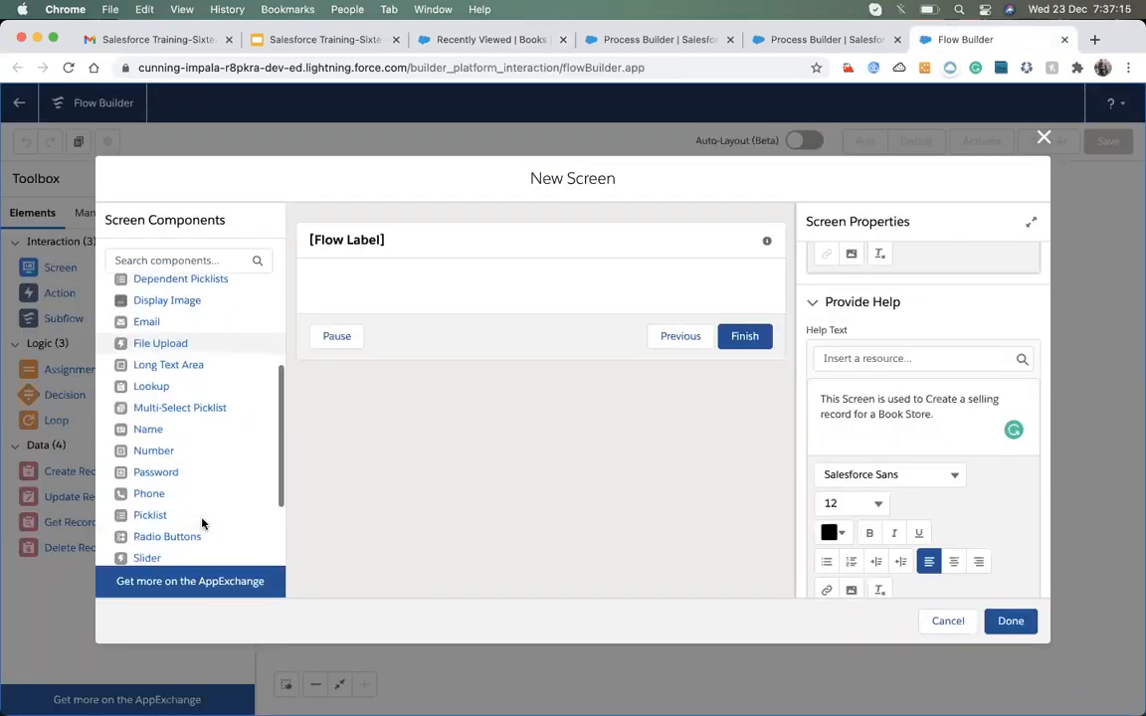
pyautogui.scroll(3, 202, 523)
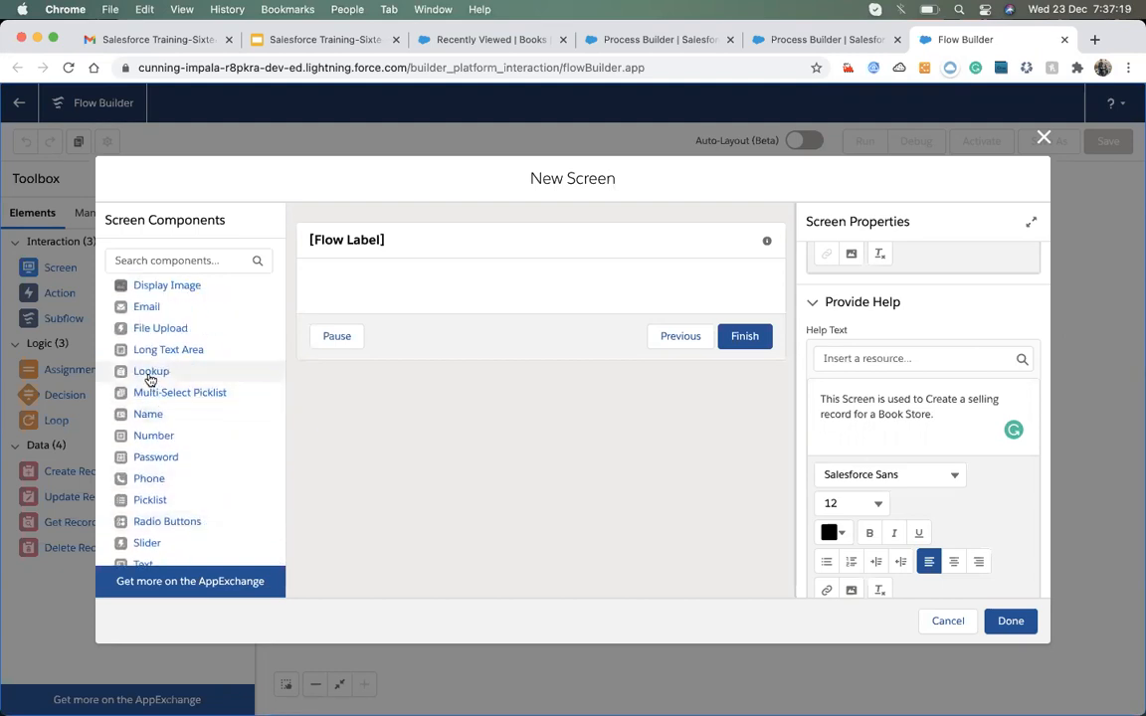
pyautogui.moveTo(150, 371); pyautogui.dragTo(422, 294)
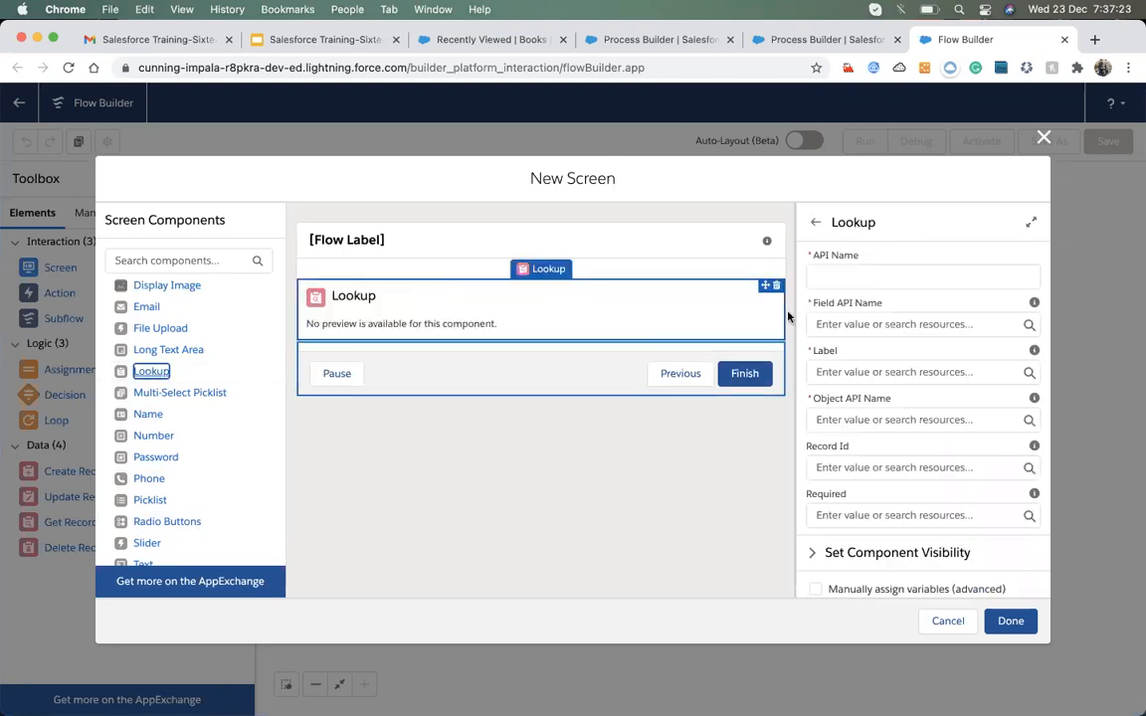
pyautogui.click(830, 278)
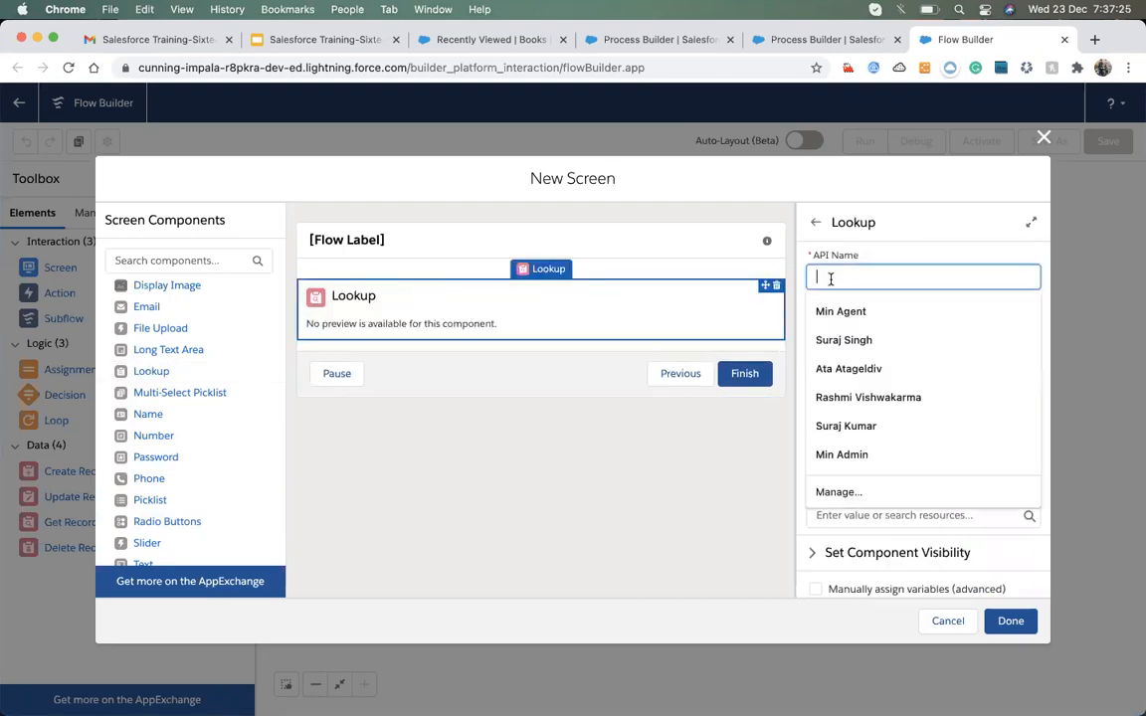
pyautogui.write('Bookstore')
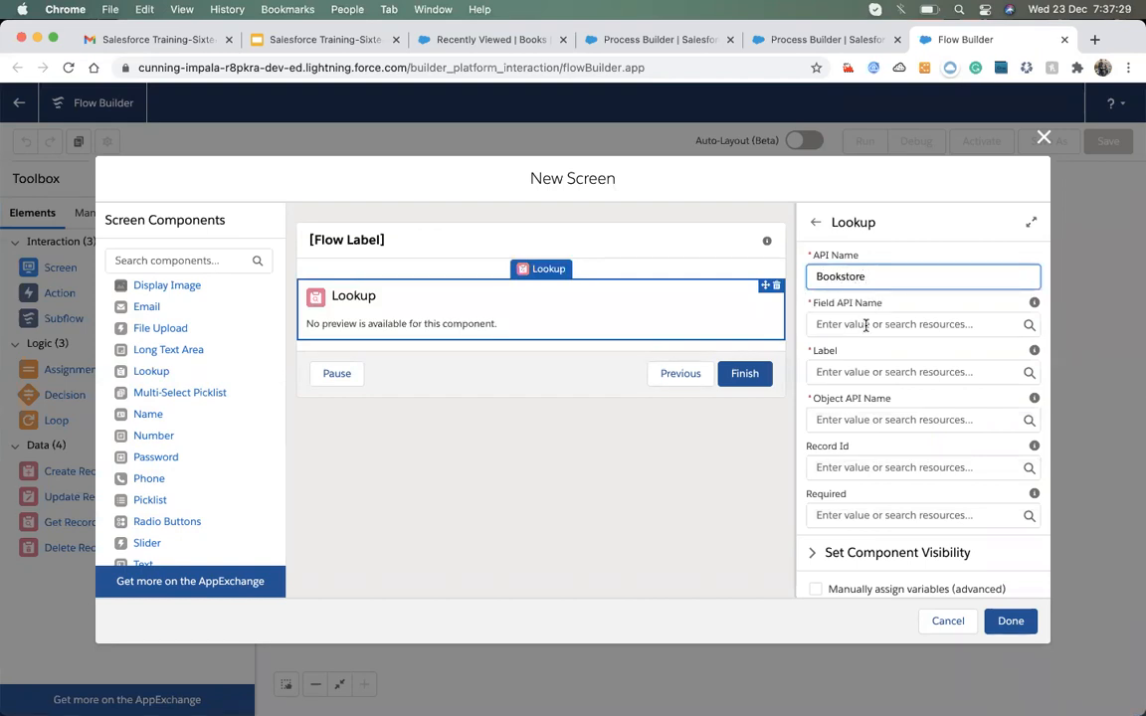
pyautogui.press('BackSpace')
pyautogui.press('BackSpace')
pyautogui.write('Store')
# - Try entering BookStore as the Lookup component's Field API Name
pyautogui.click(870, 364)
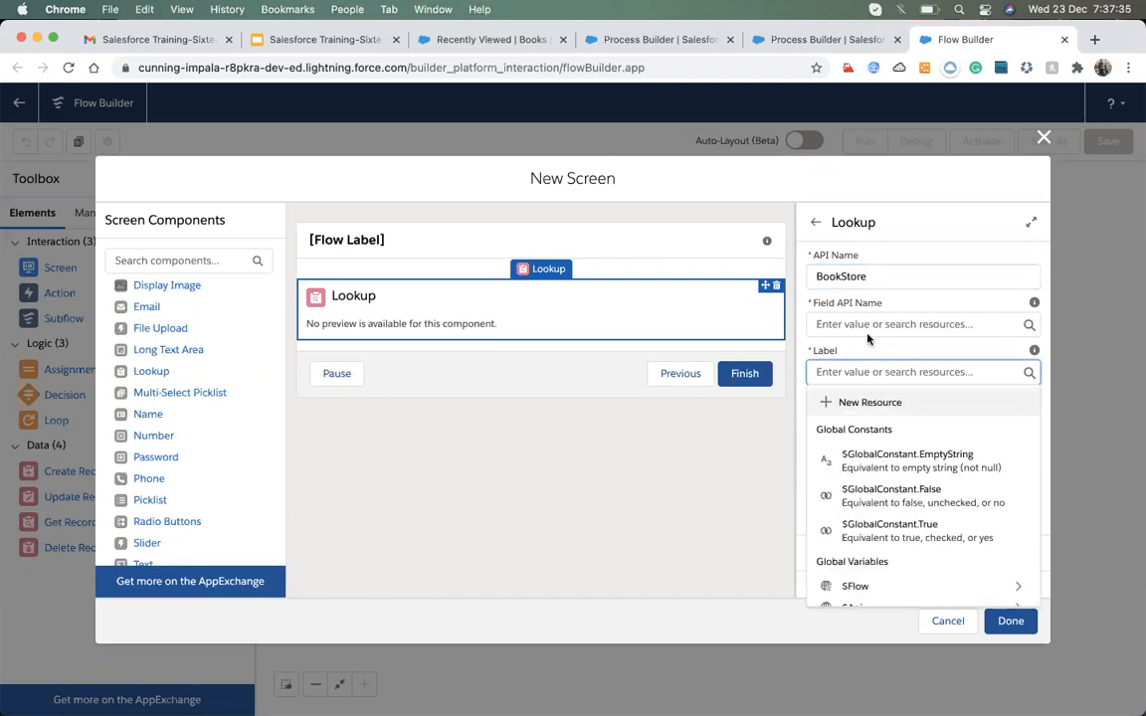
pyautogui.click(863, 297)
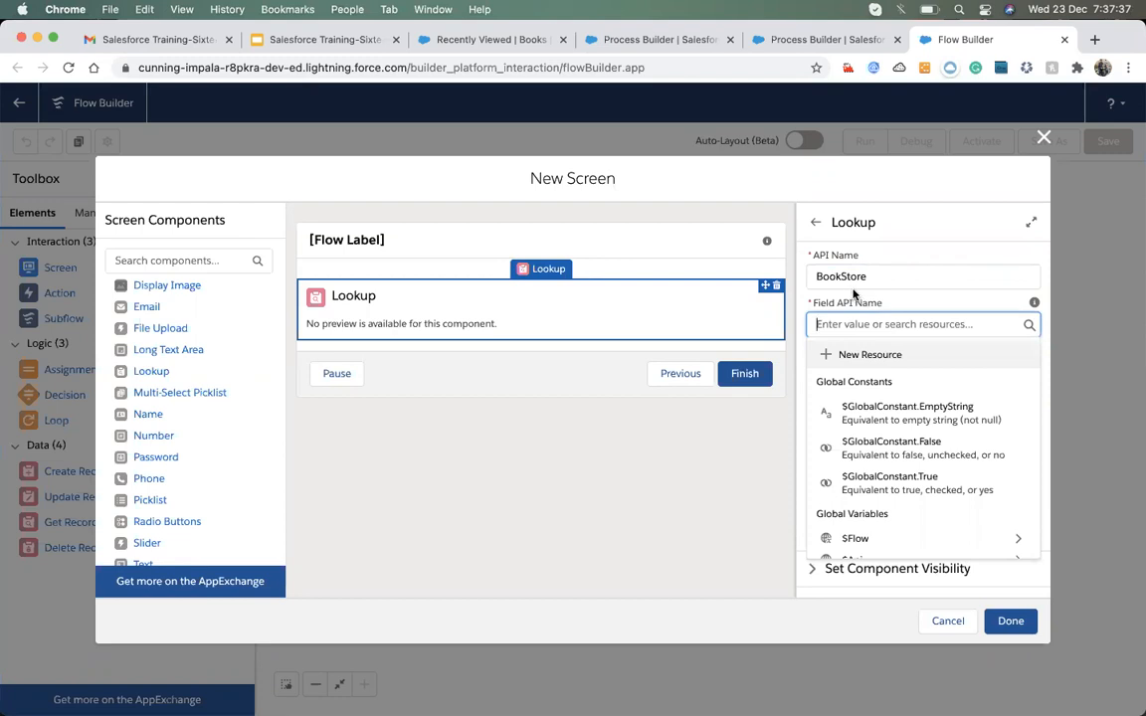
pyautogui.click(849, 279)
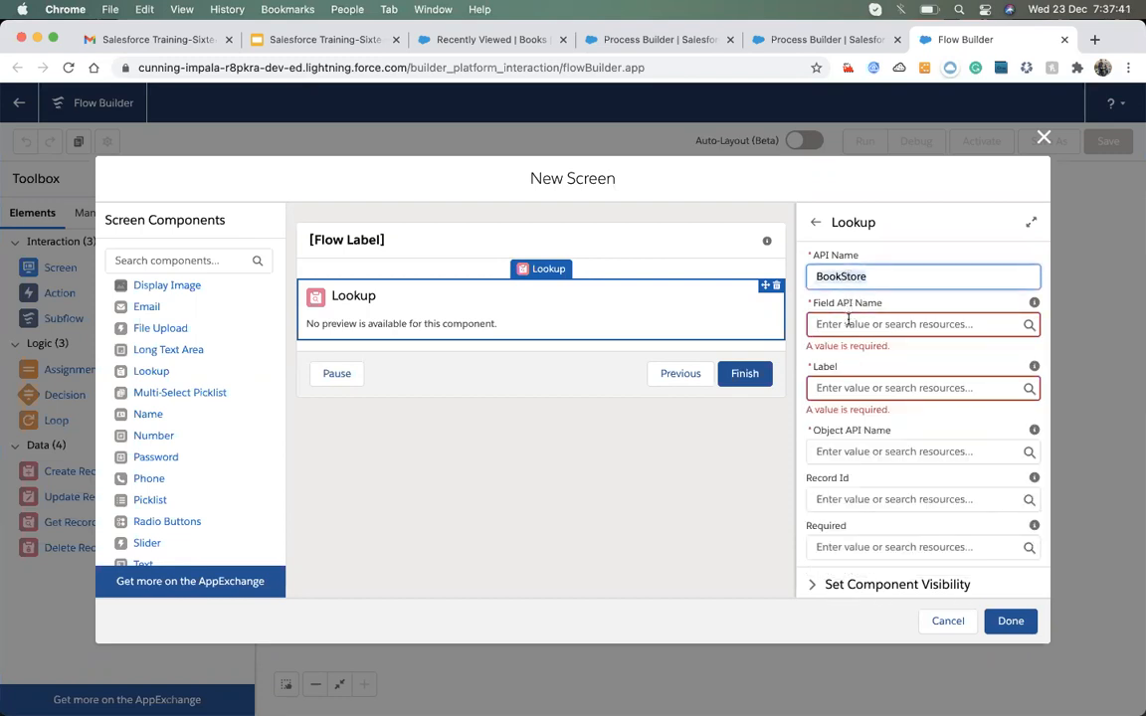
pyautogui.click(849, 321)
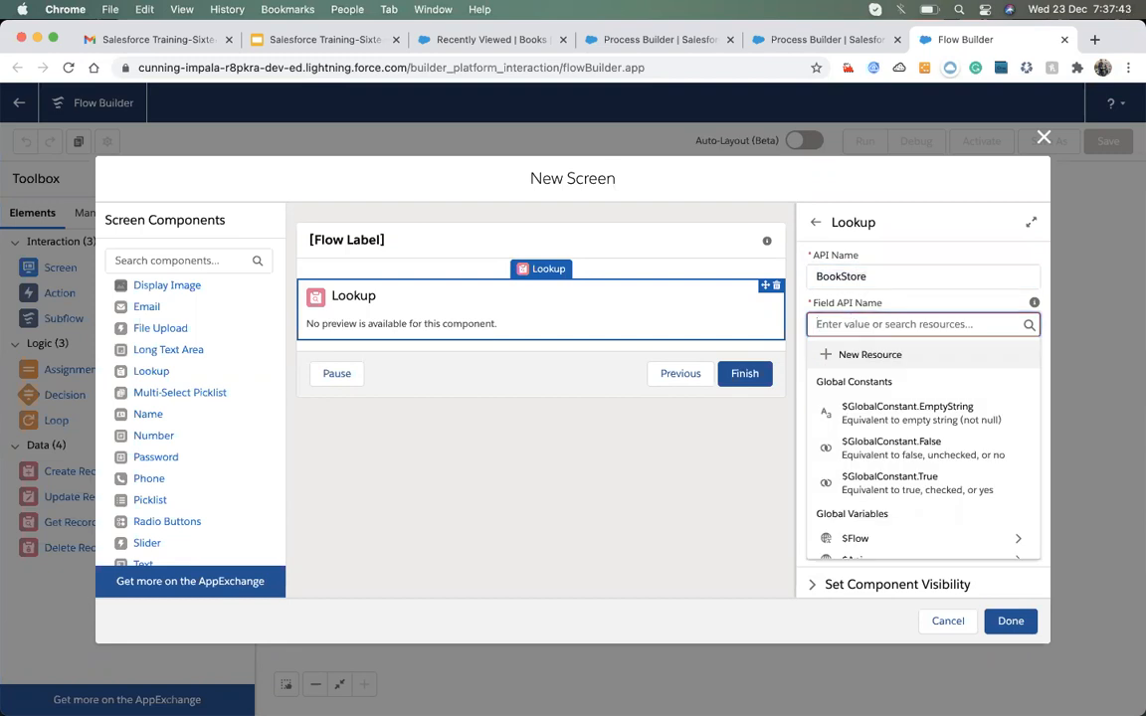
pyautogui.click(840, 279)
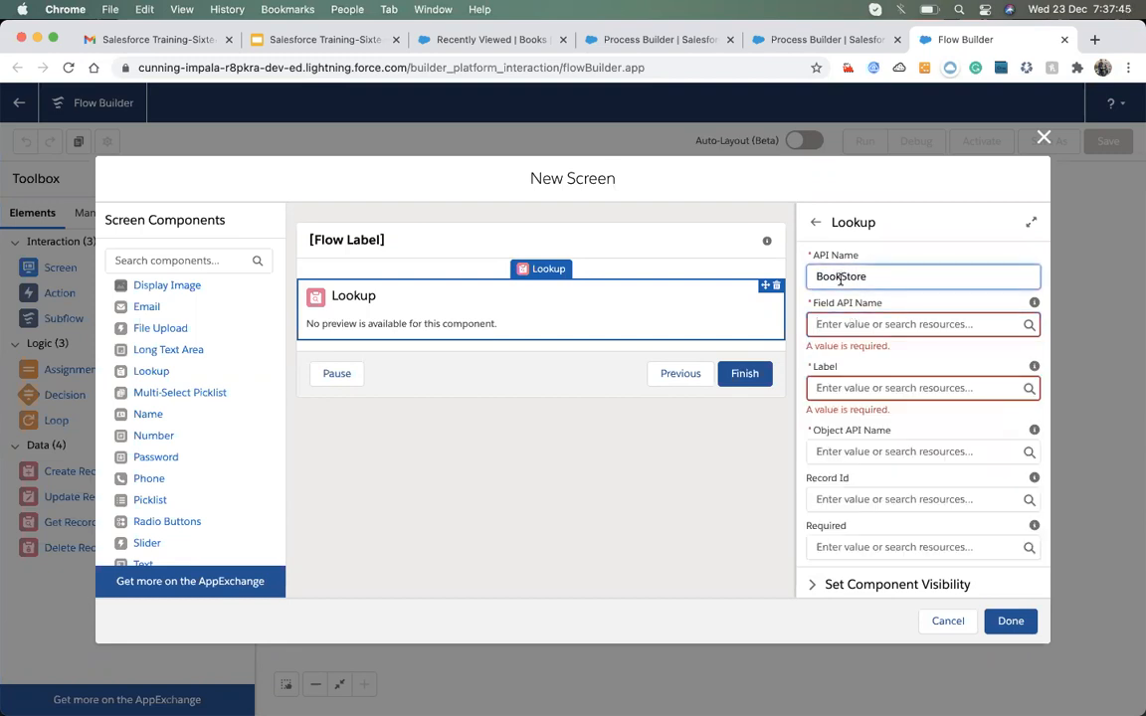
pyautogui.click(877, 324)
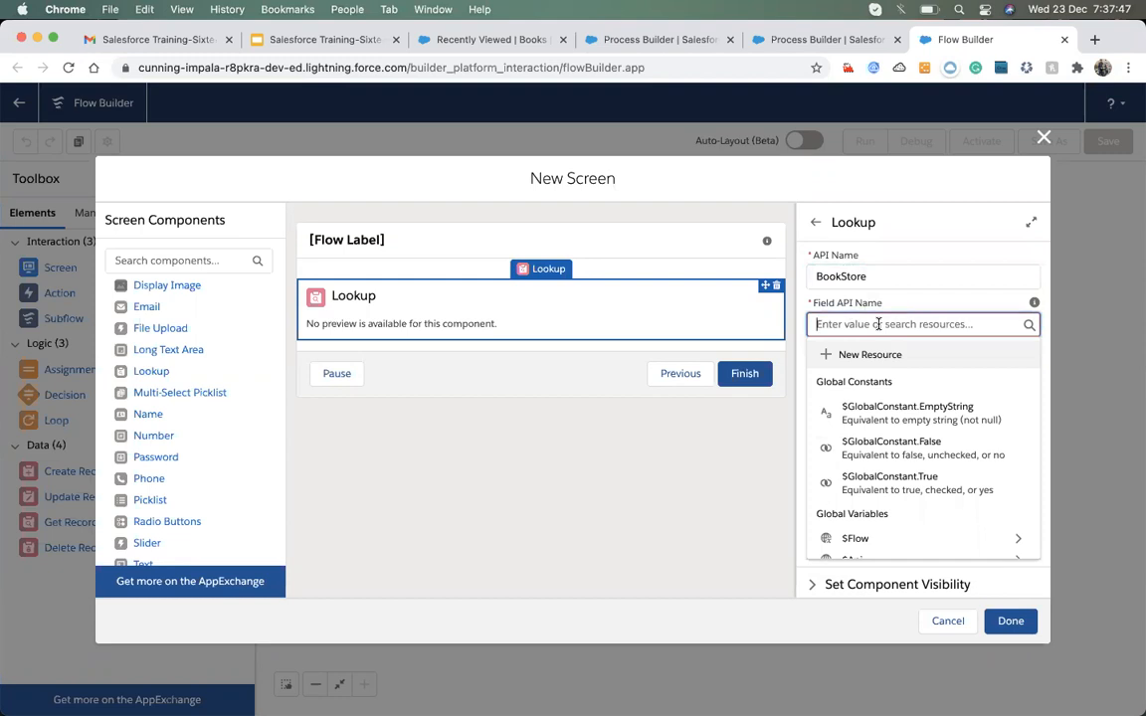
pyautogui.click(848, 281)
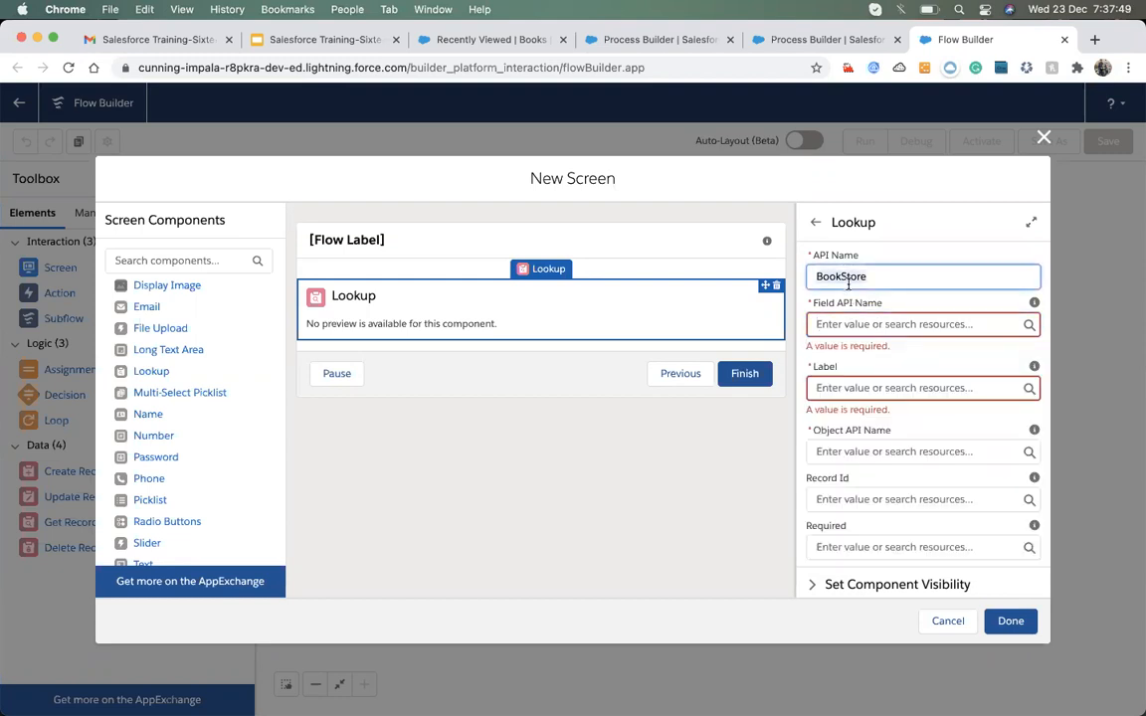
pyautogui.click(895, 322)
pyautogui.write('BookStore')
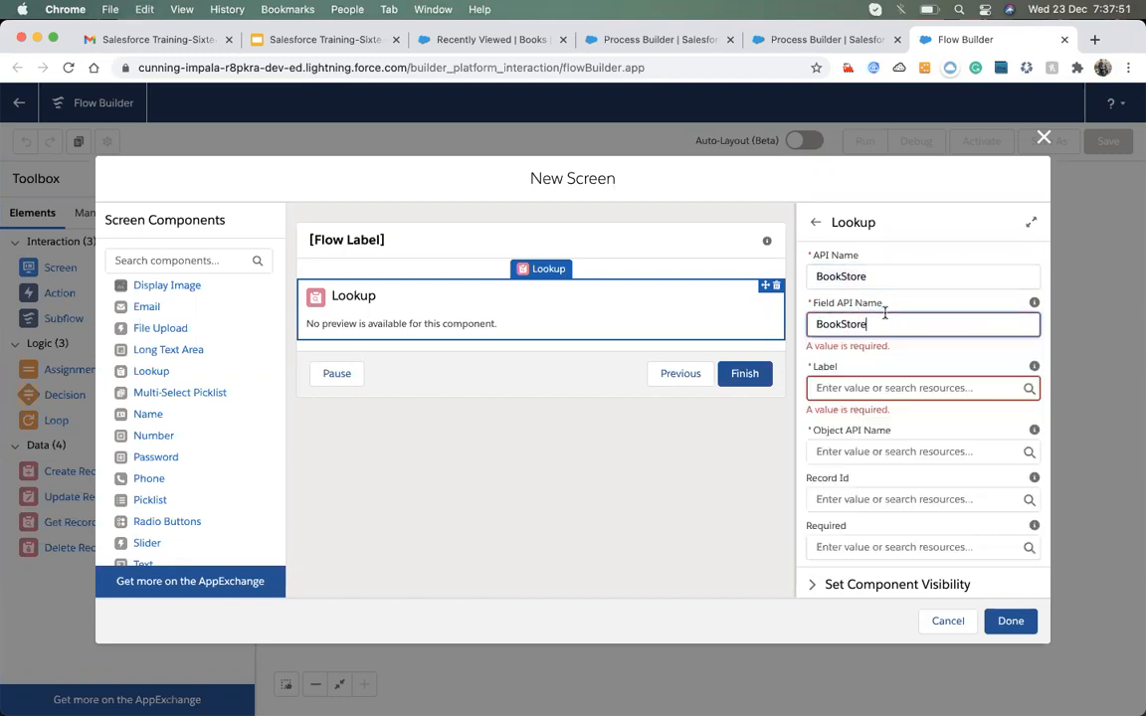
# - Clear the Lookup component's Field API Name, delete the component from the New Book Selling screen, and close the screen editor
pyautogui.doubleClick(837, 320)
pyautogui.press('BackSpace')
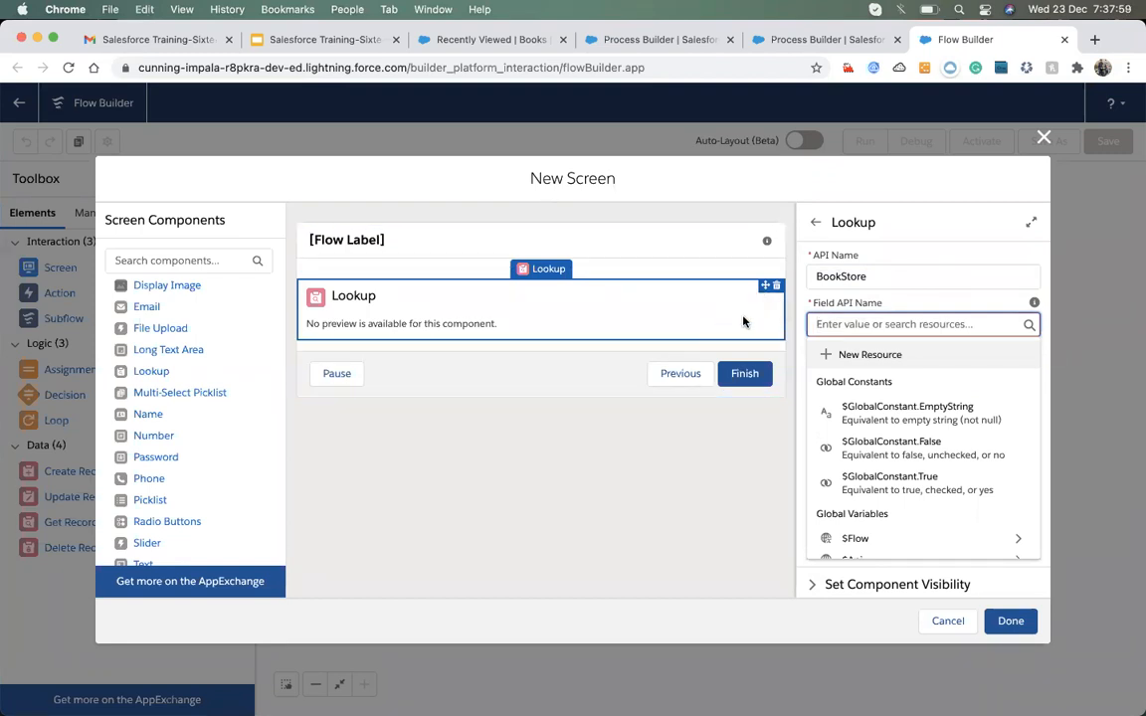
pyautogui.click(903, 308)
pyautogui.click(776, 285)
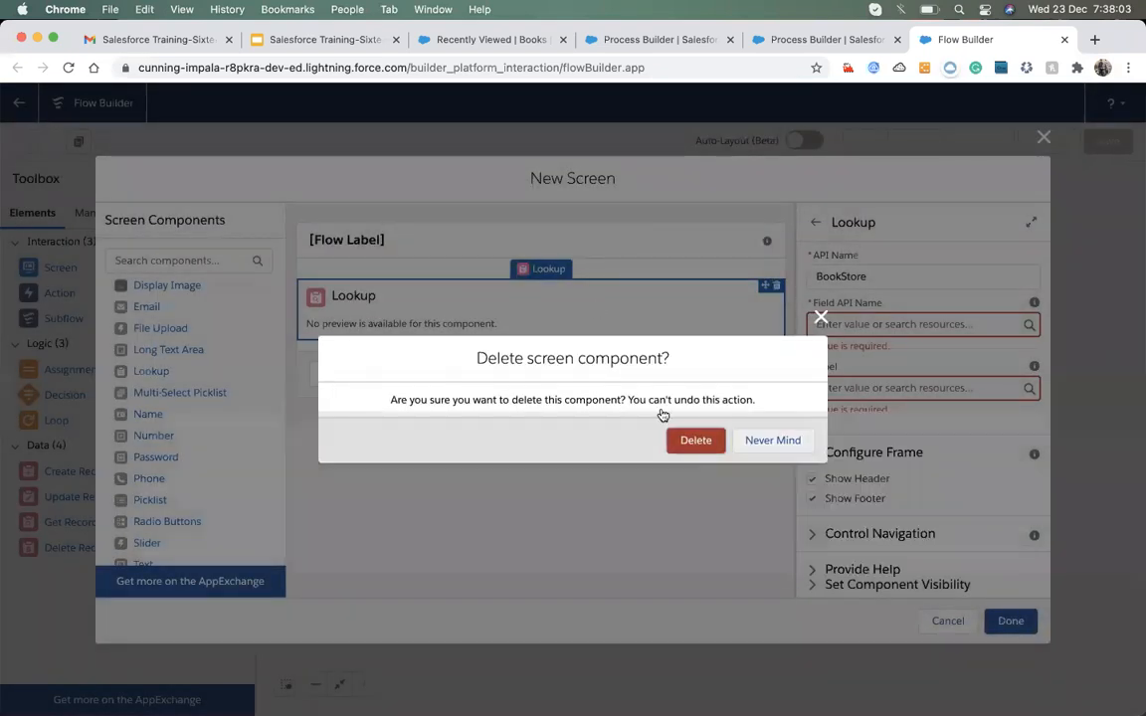
pyautogui.click(693, 440)
pyautogui.click(998, 630)
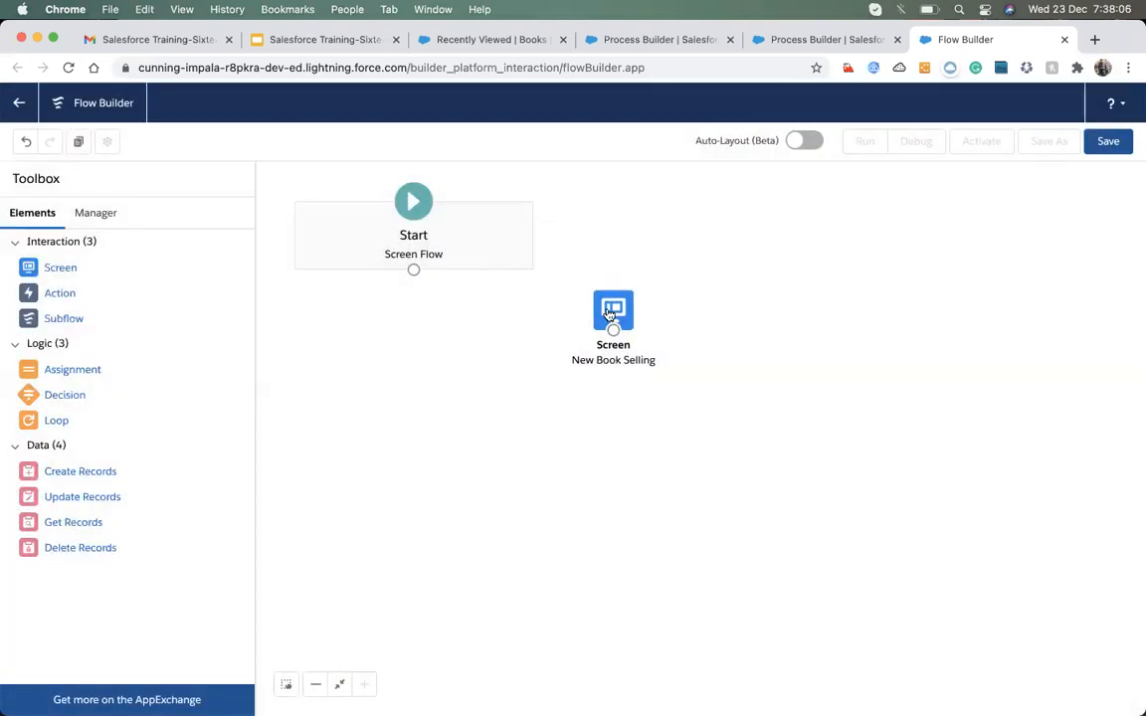
pyautogui.doubleClick(610, 315)
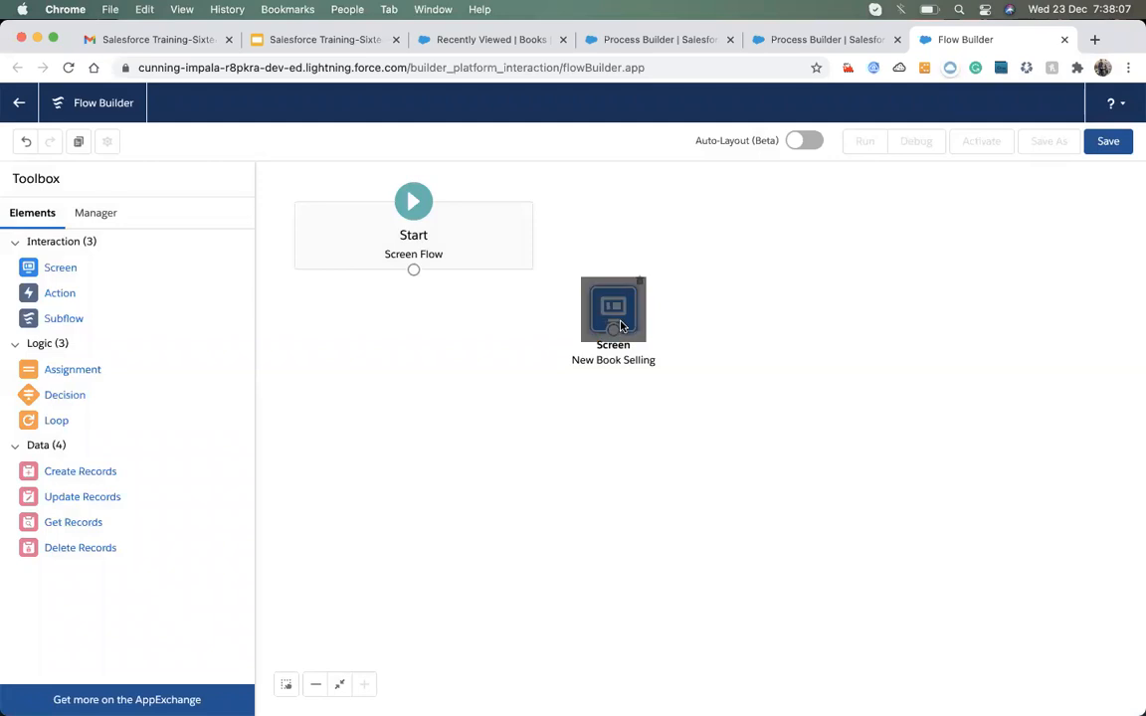
pyautogui.click(1010, 620)
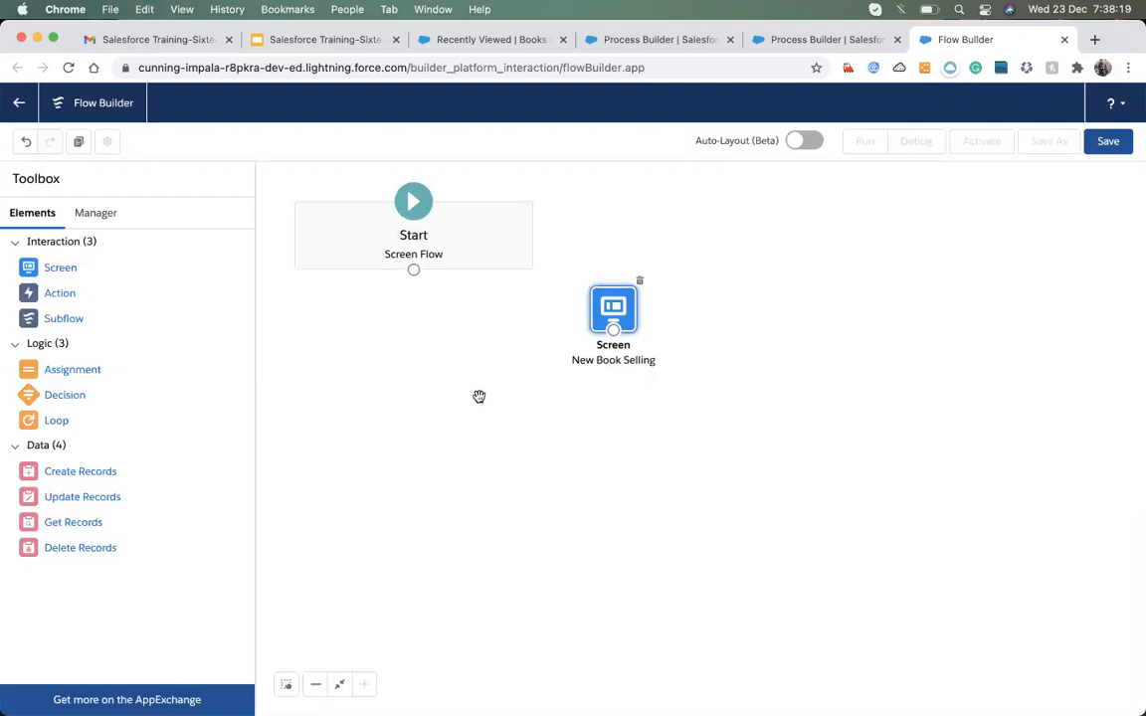
# - Start a new flow resource of type Variable with the API name sellingObject
pyautogui.click(93, 228)
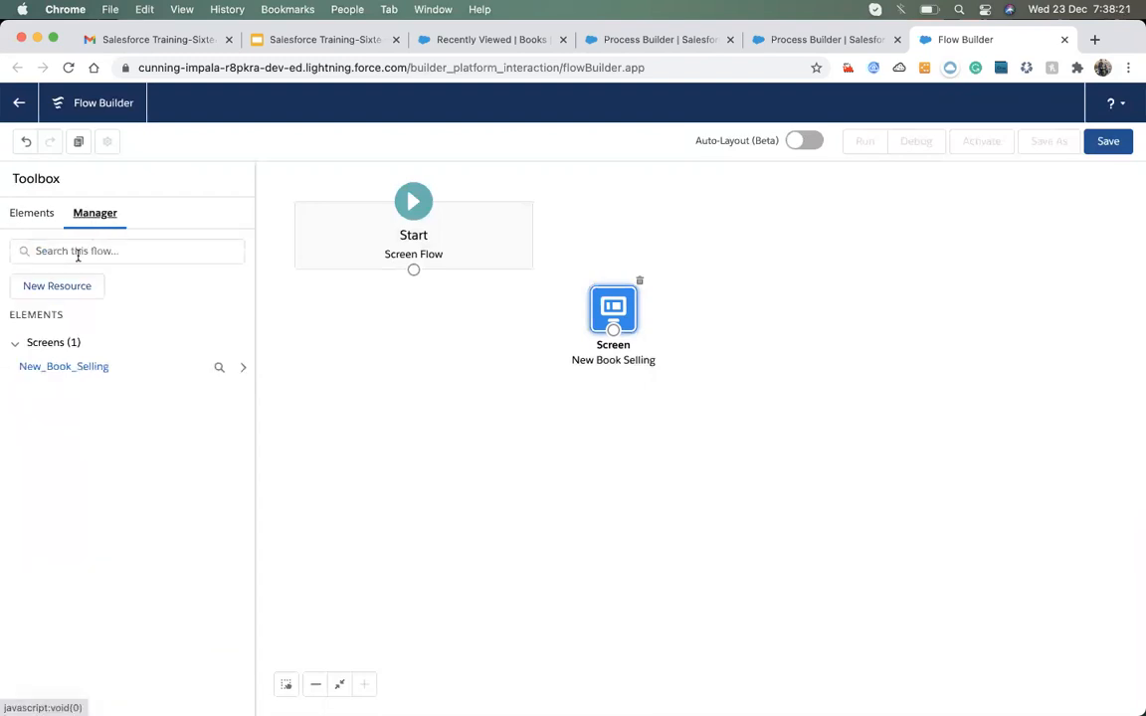
pyautogui.click(66, 288)
pyautogui.click(360, 348)
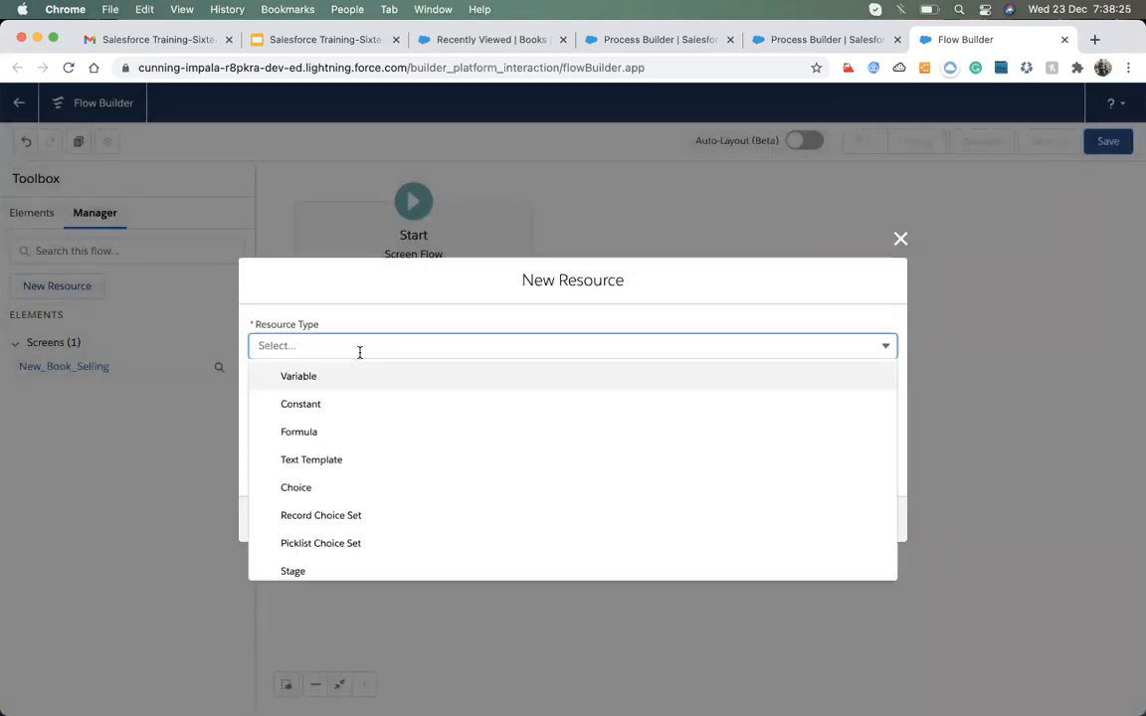
pyautogui.click(300, 383)
pyautogui.click(300, 371)
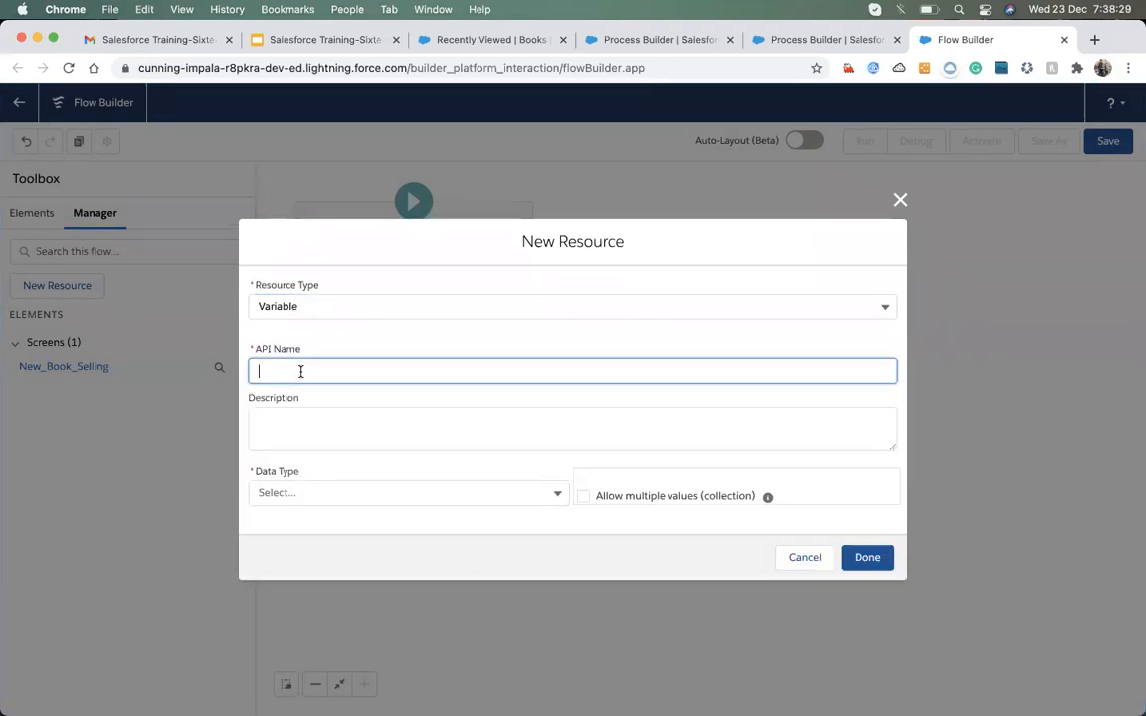
pyautogui.write('Sell')
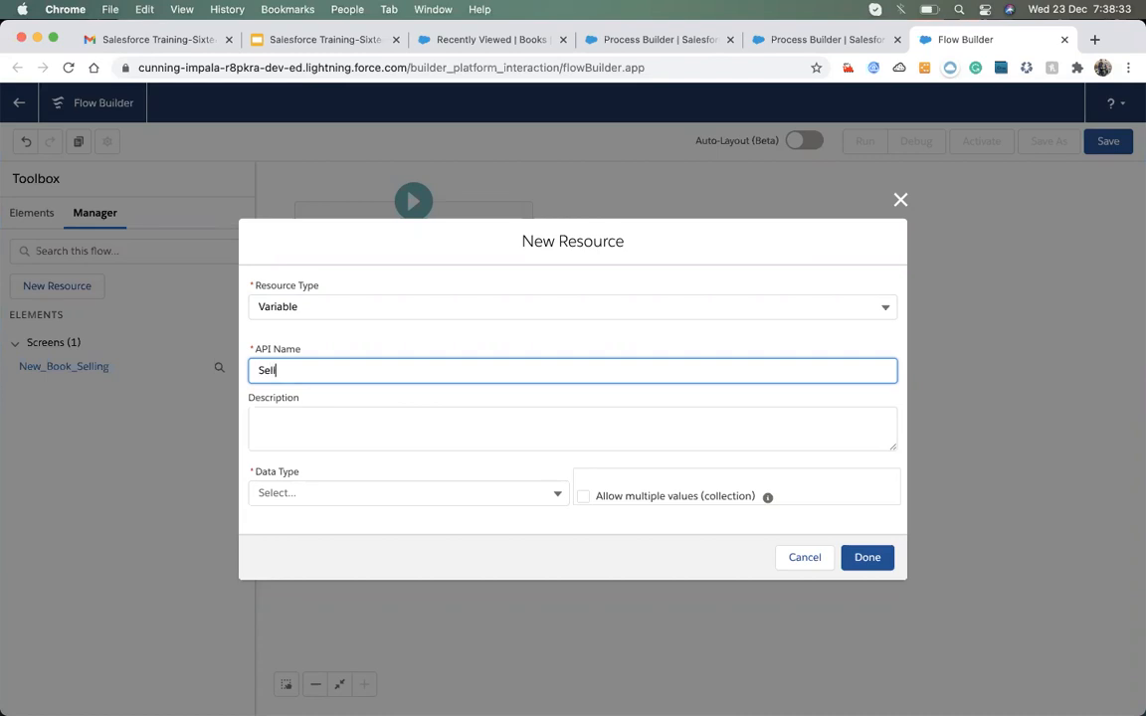
pyautogui.write('ing')
pyautogui.press('Left')
pyautogui.press('Left')
pyautogui.press('Delete')
pyautogui.write('s')
pyautogui.press('End')
pyautogui.write('Object')
# - Set the variable's data type to Record with the Selling object and finish creating the resource
pyautogui.click(328, 427)
pyautogui.click(335, 492)
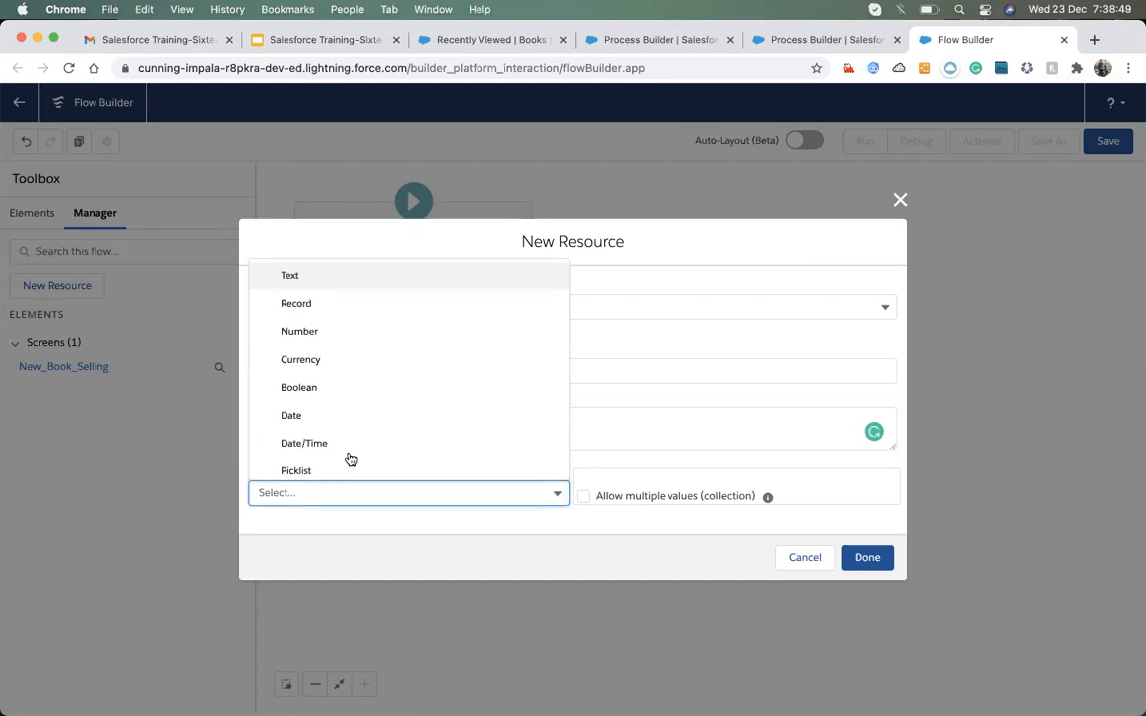
pyautogui.scroll(-2, 354, 441)
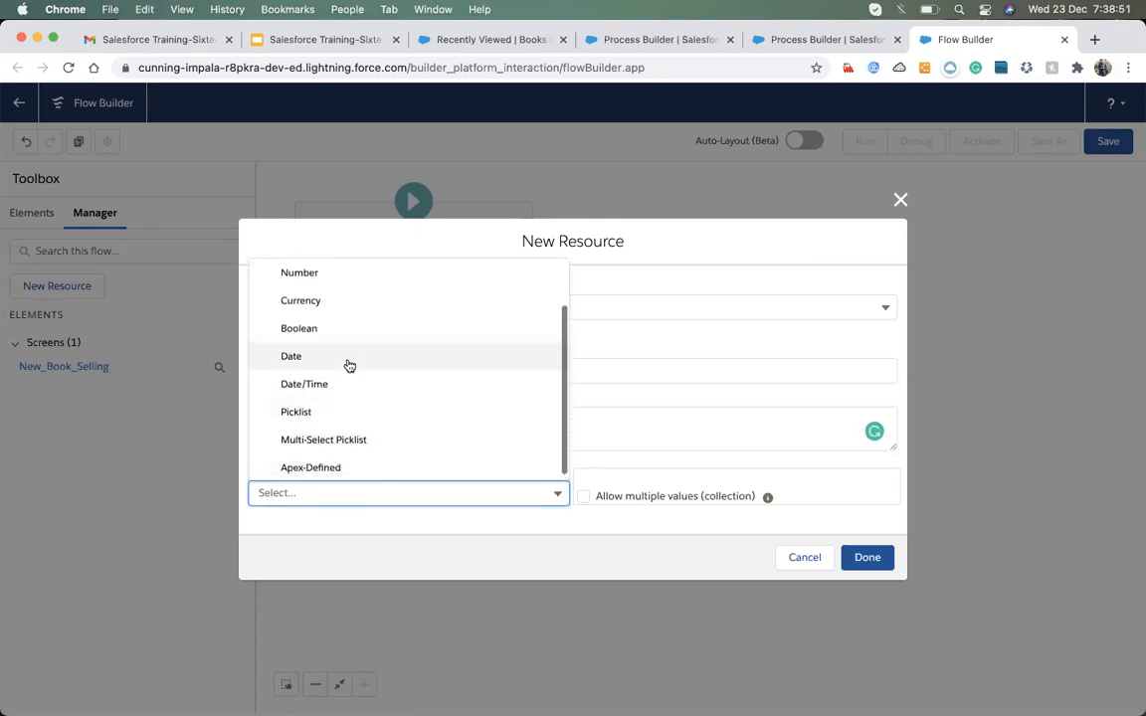
pyautogui.scroll(2, 348, 365)
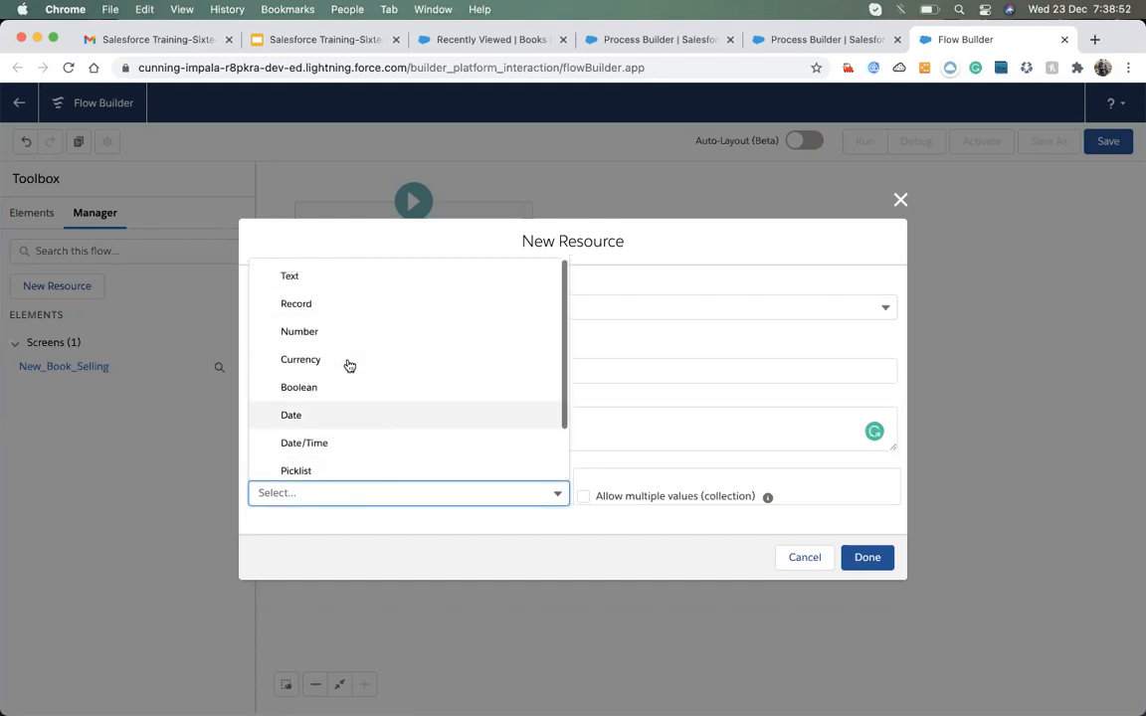
pyautogui.click(303, 309)
pyautogui.click(425, 499)
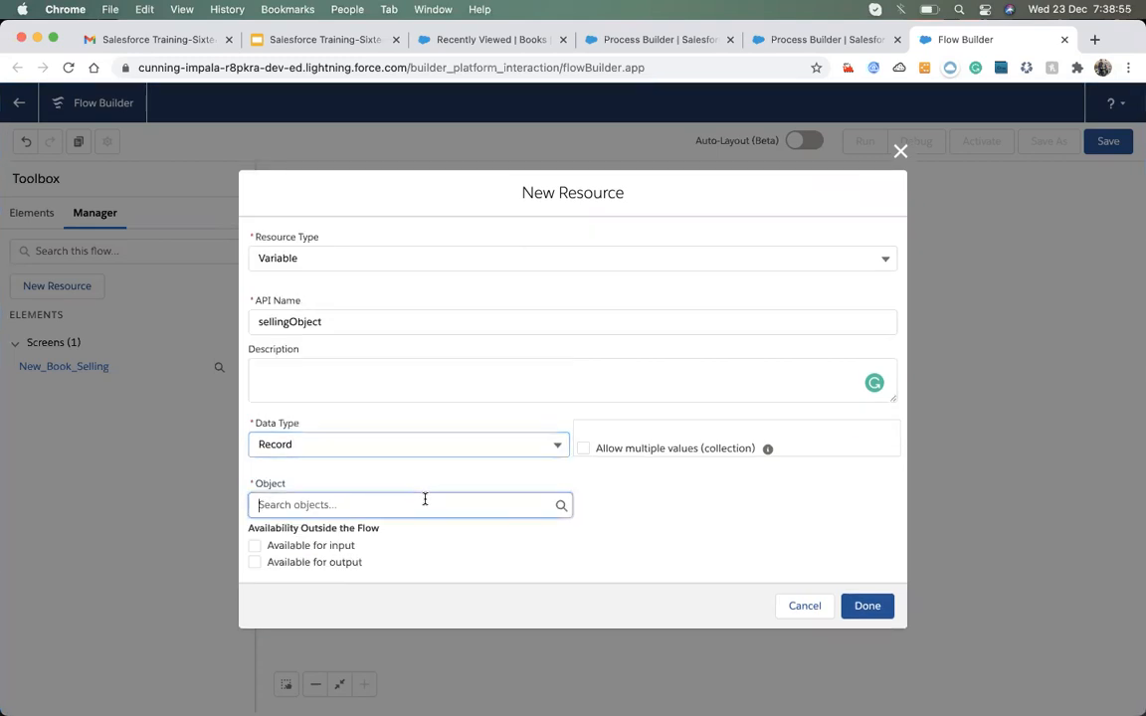
pyautogui.write('se')
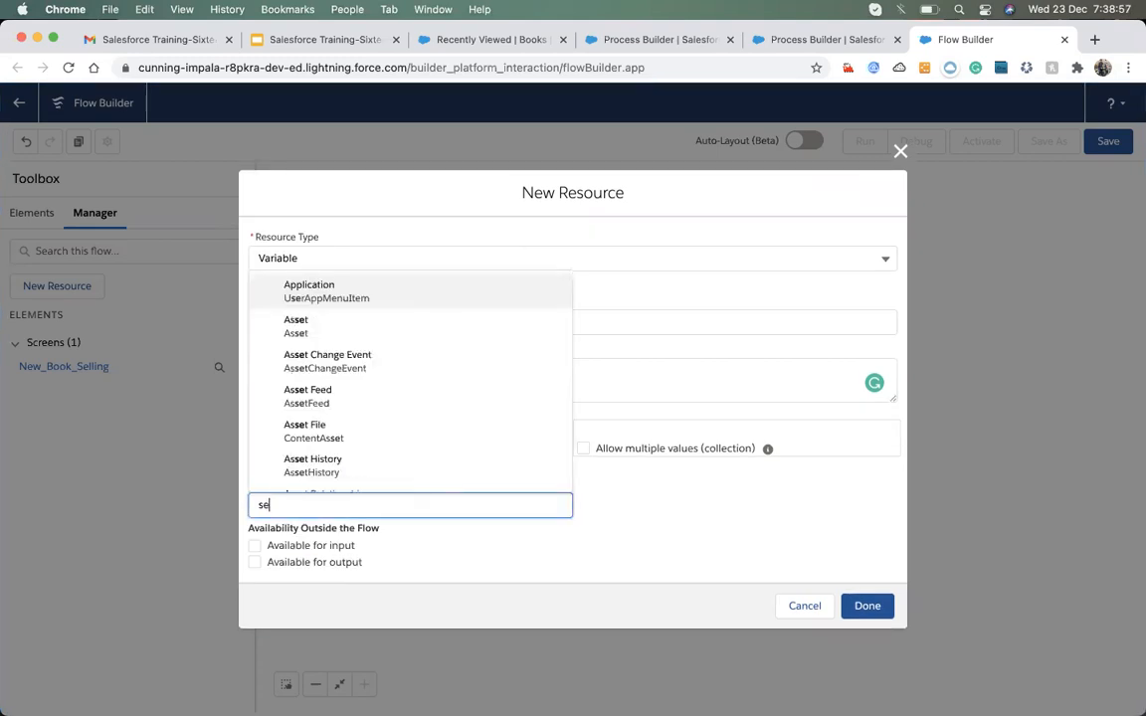
pyautogui.write('llin')
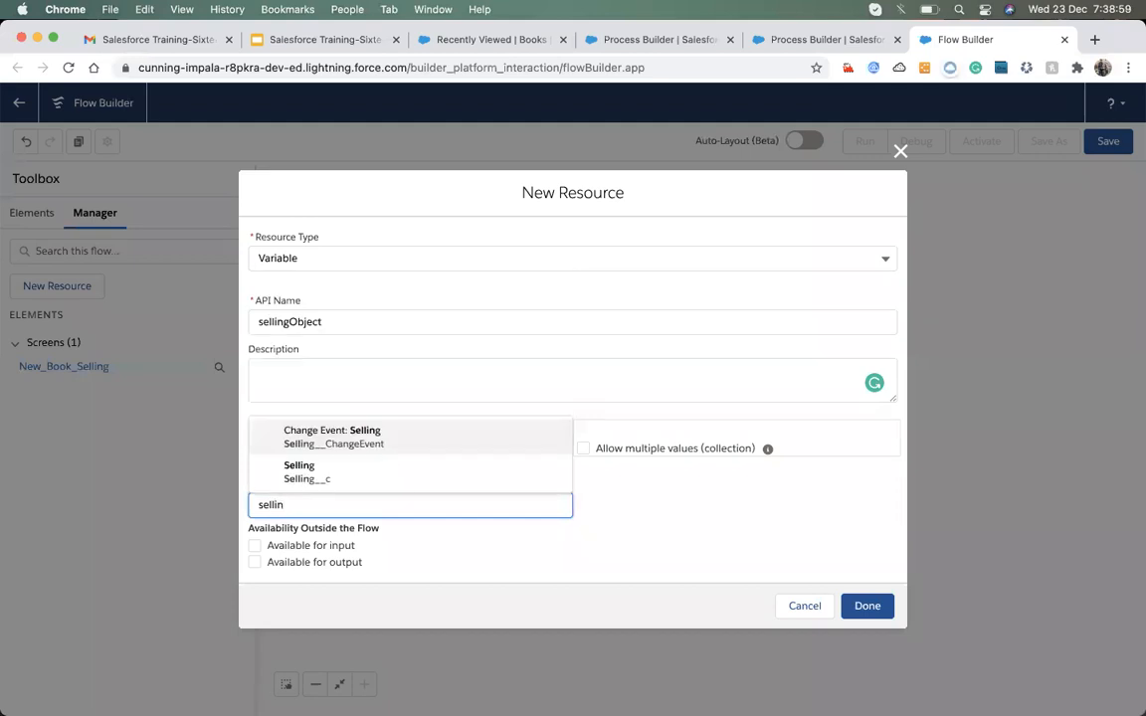
pyautogui.click(303, 474)
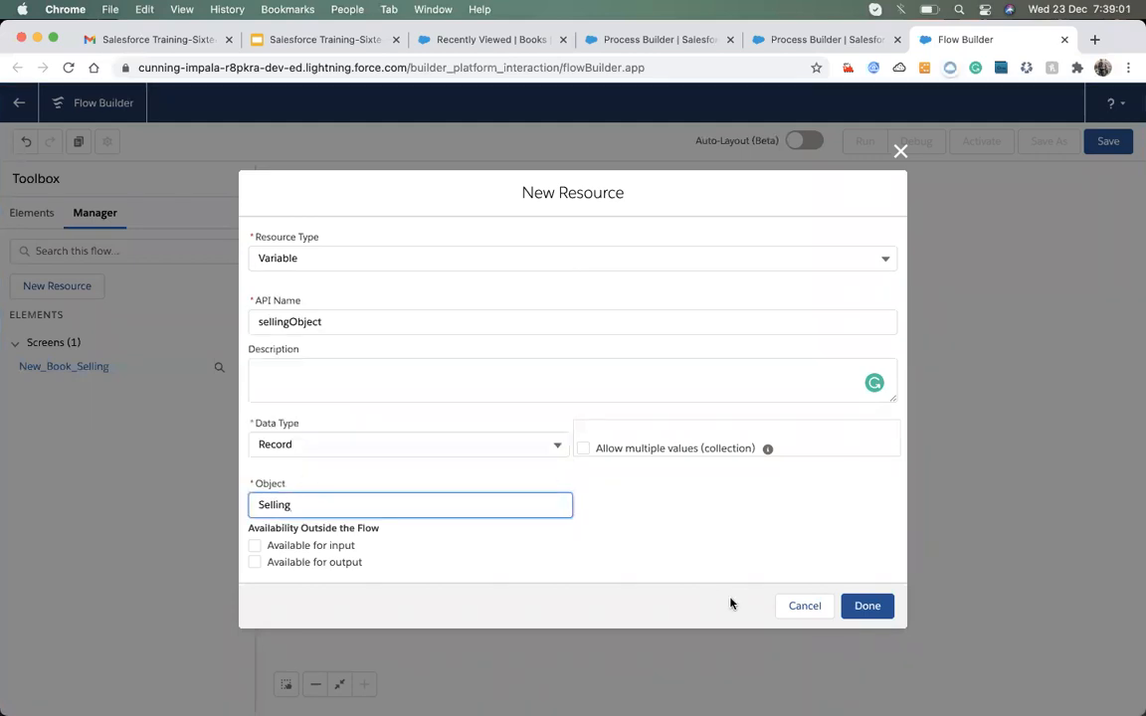
pyautogui.click(861, 609)
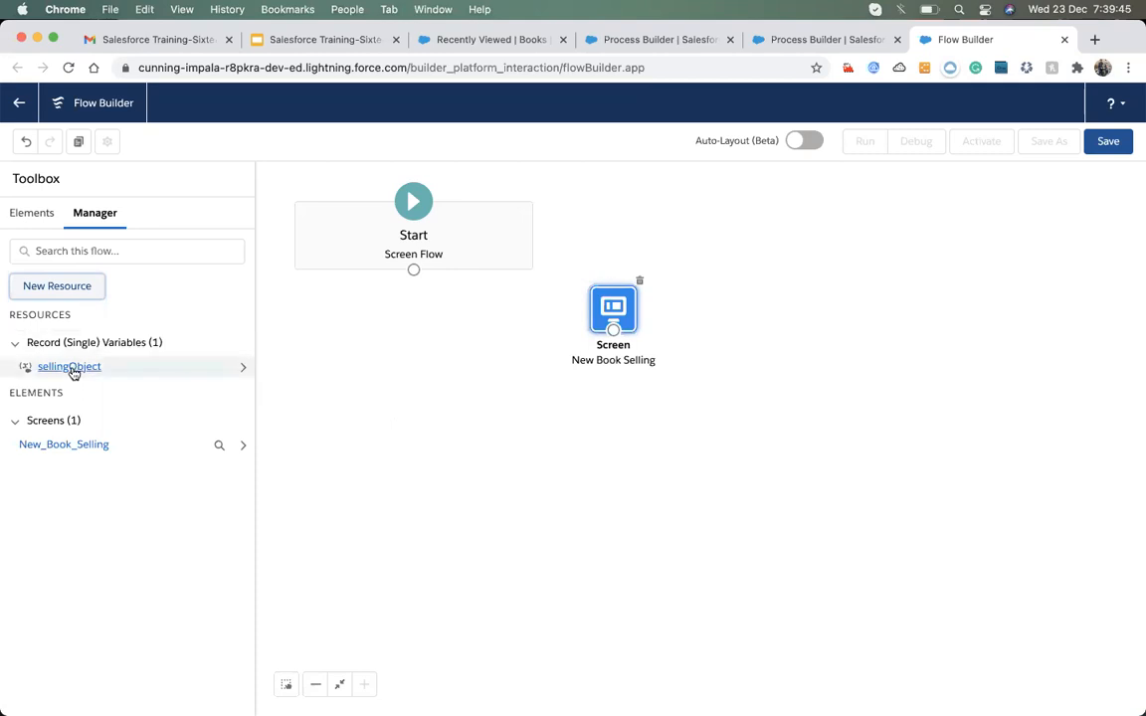
# - Open the New Book Selling screen to check its components and properties, and close it again
pyautogui.moveTo(73, 373); pyautogui.dragTo(610, 325)
pyautogui.doubleClick(613, 312)
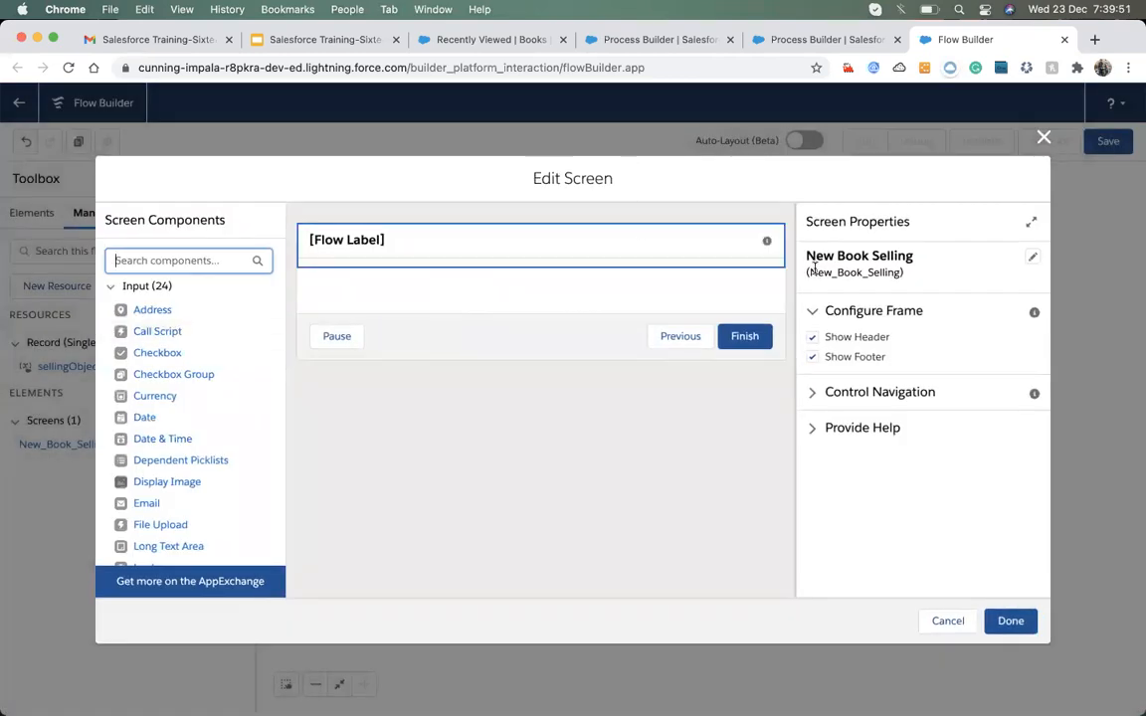
pyautogui.click(1044, 137)
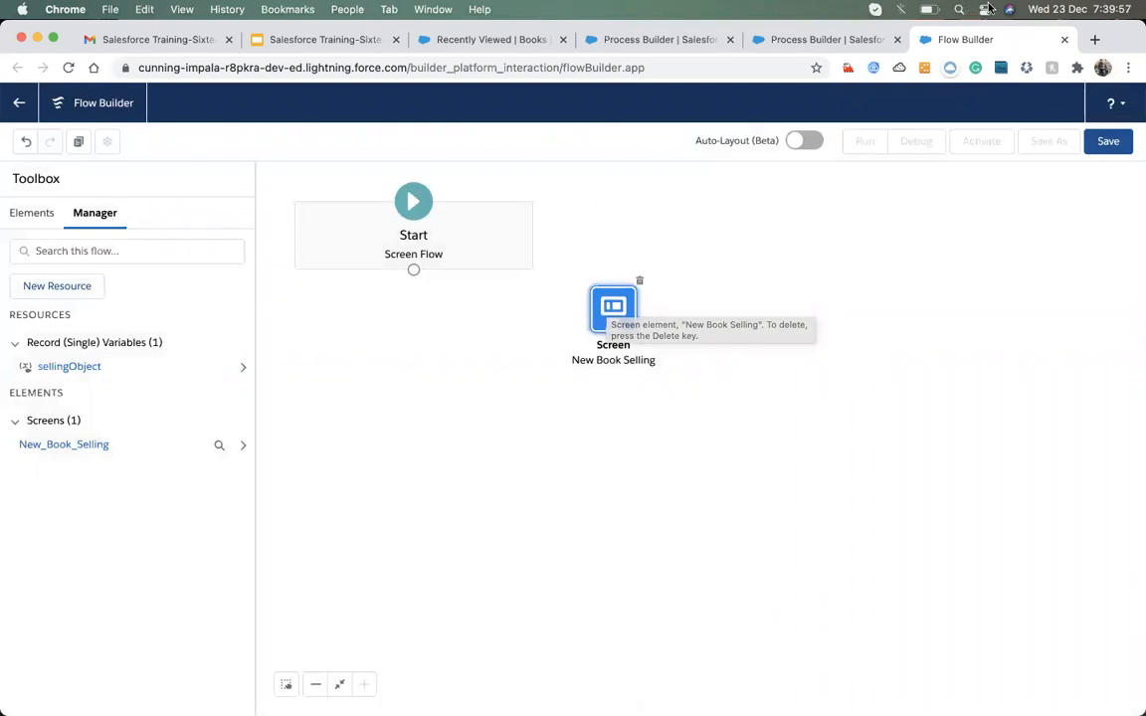
# - Switch to the book store app, review the Book Store, Book and Quantity fields on the first selling record, and return to the flow
pyautogui.click(467, 38)
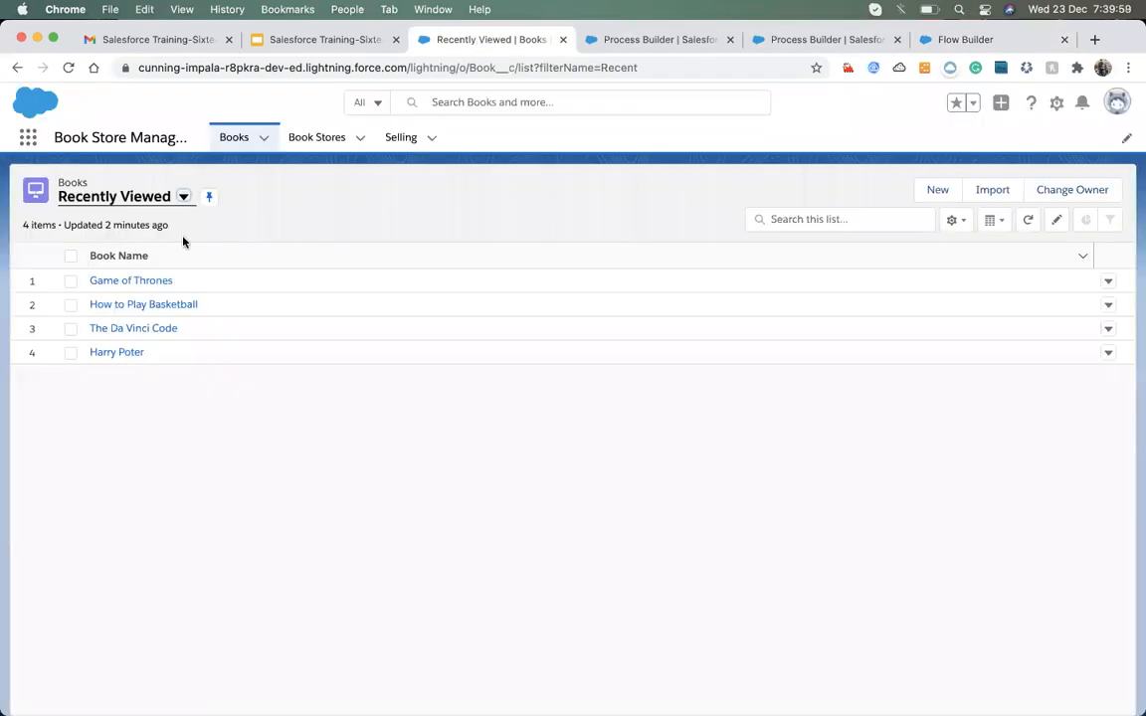
pyautogui.click(632, 40)
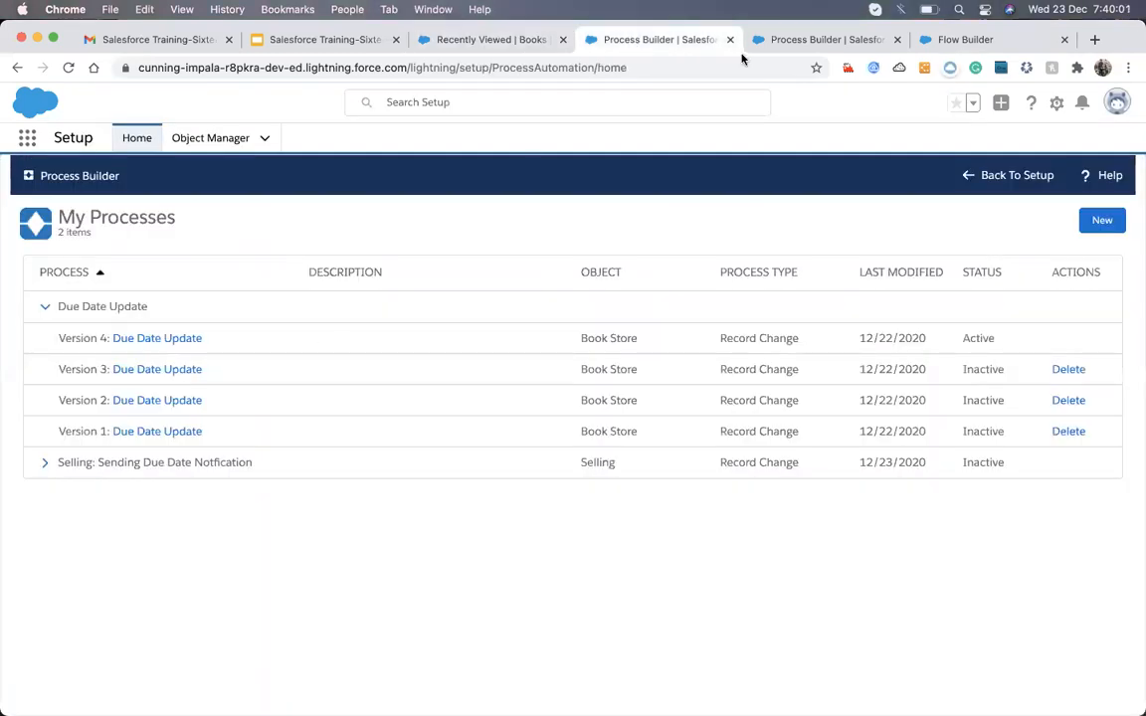
pyautogui.click(785, 41)
pyautogui.click(458, 40)
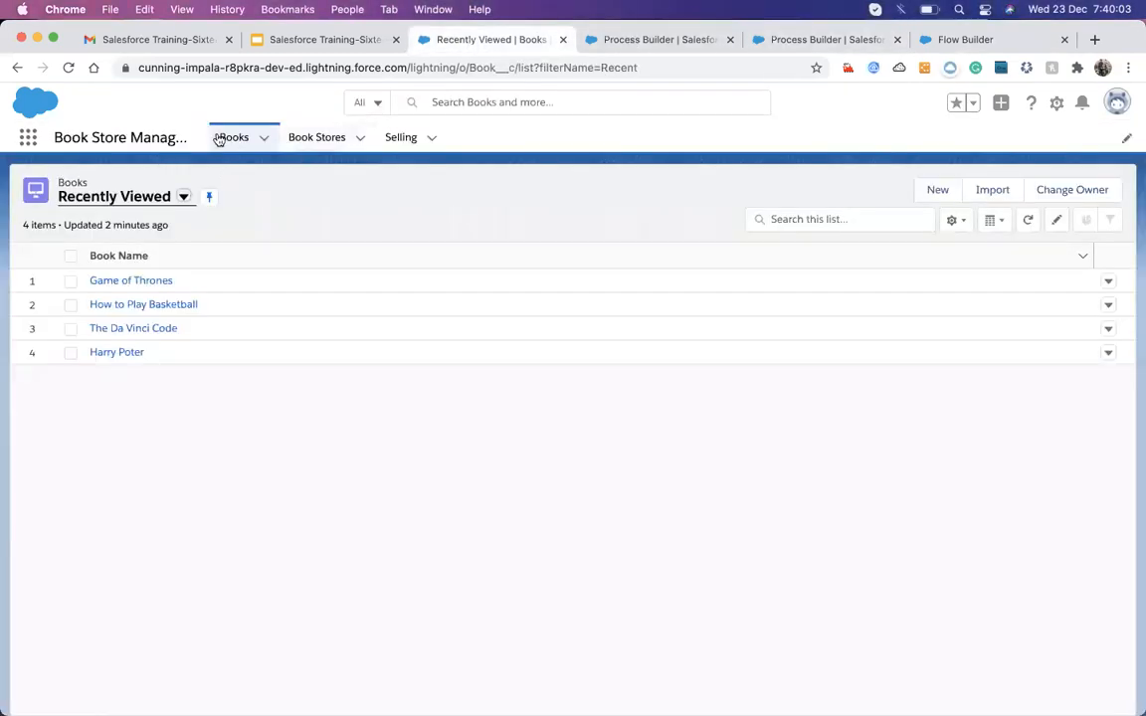
pyautogui.click(931, 50)
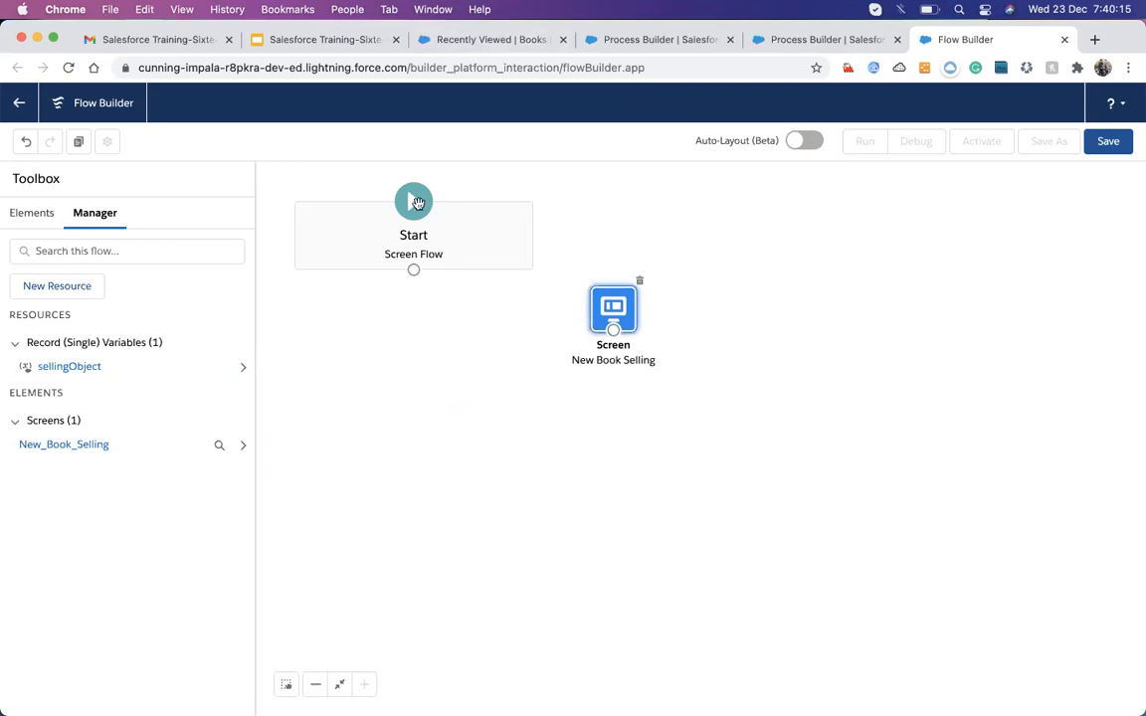
pyautogui.click(457, 40)
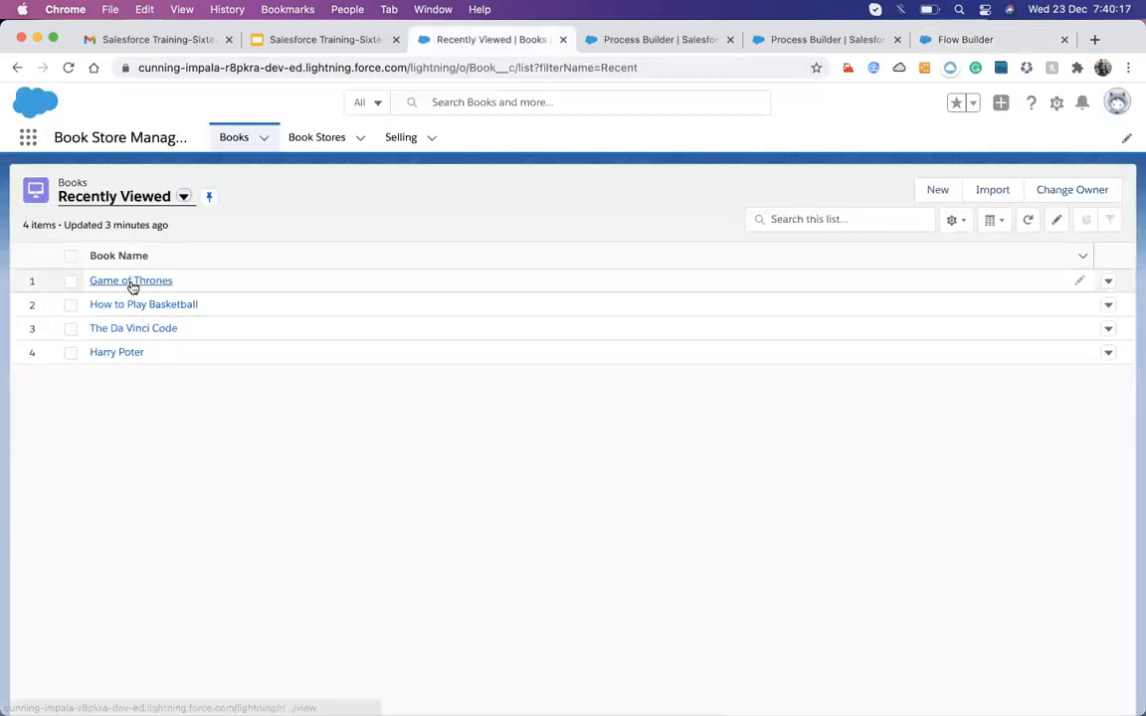
pyautogui.click(400, 139)
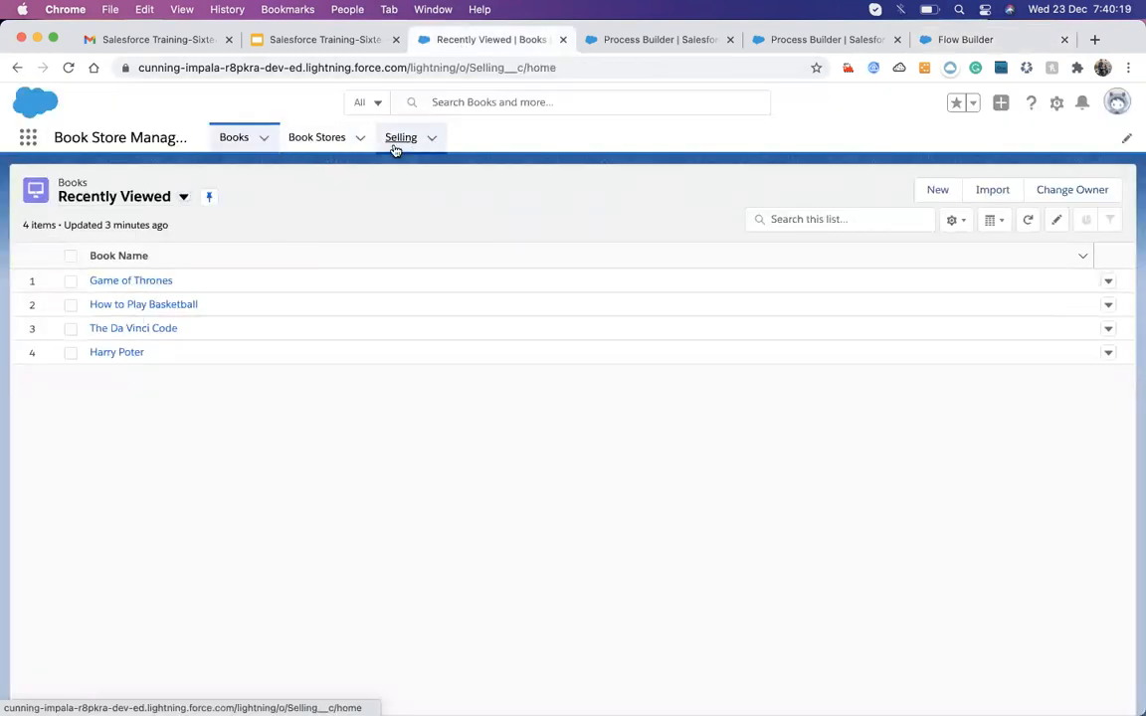
pyautogui.click(92, 281)
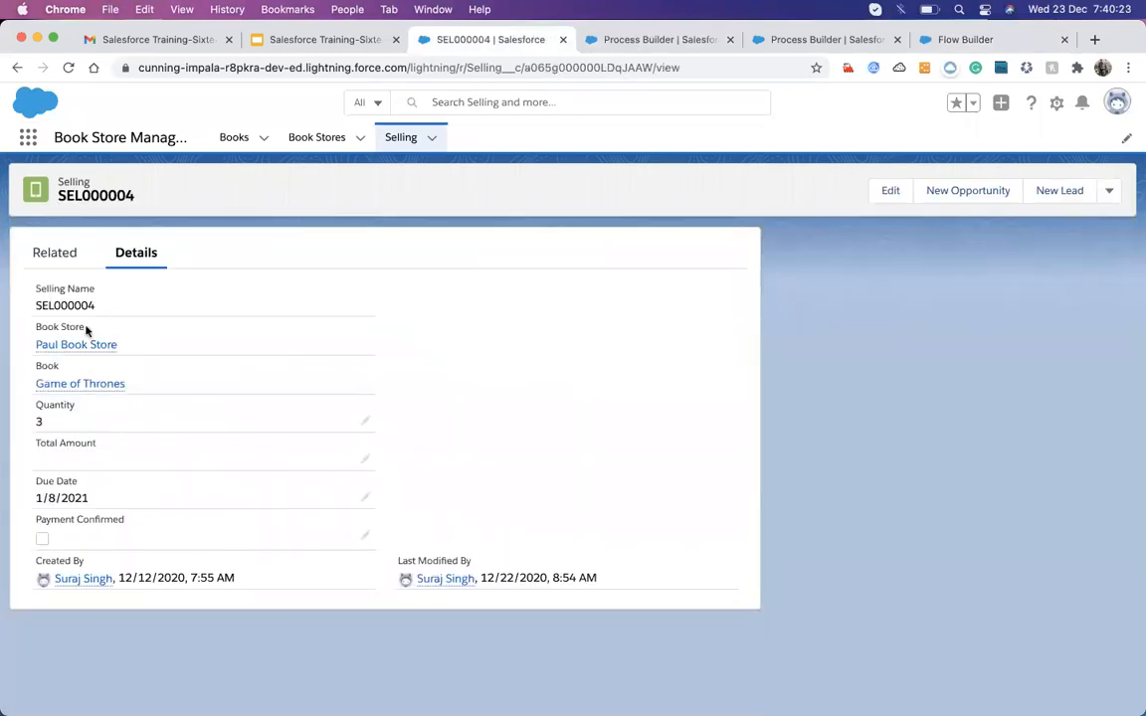
pyautogui.moveTo(35, 328); pyautogui.dragTo(69, 419)
pyautogui.click(642, 323)
pyautogui.click(960, 38)
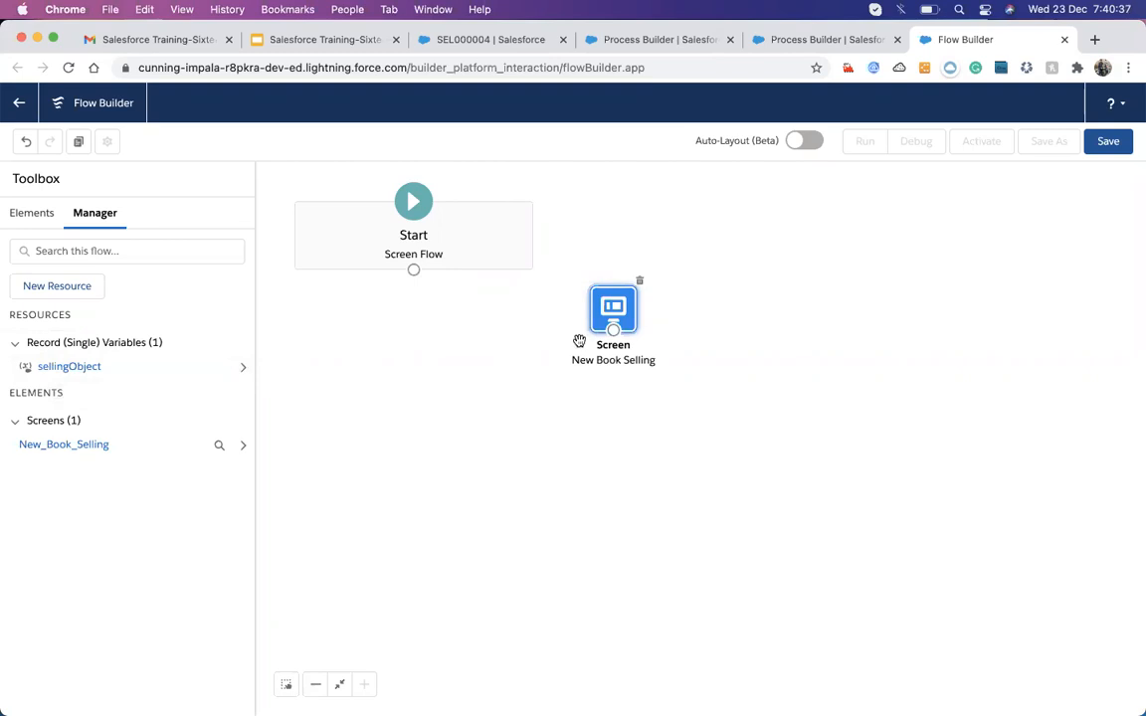
pyautogui.click(59, 287)
pyautogui.click(450, 345)
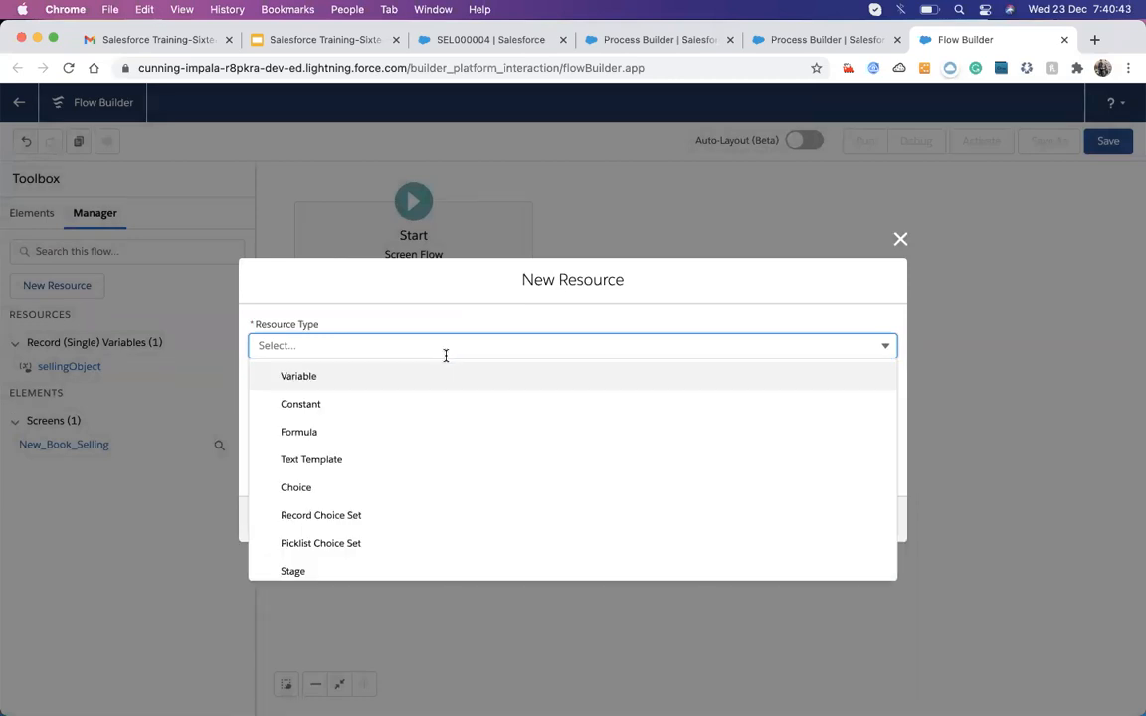
pyautogui.click(325, 379)
pyautogui.click(314, 376)
pyautogui.write('BookName')
pyautogui.press('BackSpace')
pyautogui.press('BackSpace')
pyautogui.press('BackSpace')
pyautogui.press('BackSpace')
pyautogui.press('BackSpace')
pyautogui.press('BackSpace')
pyautogui.press('BackSpace')
pyautogui.press('BackSpace')
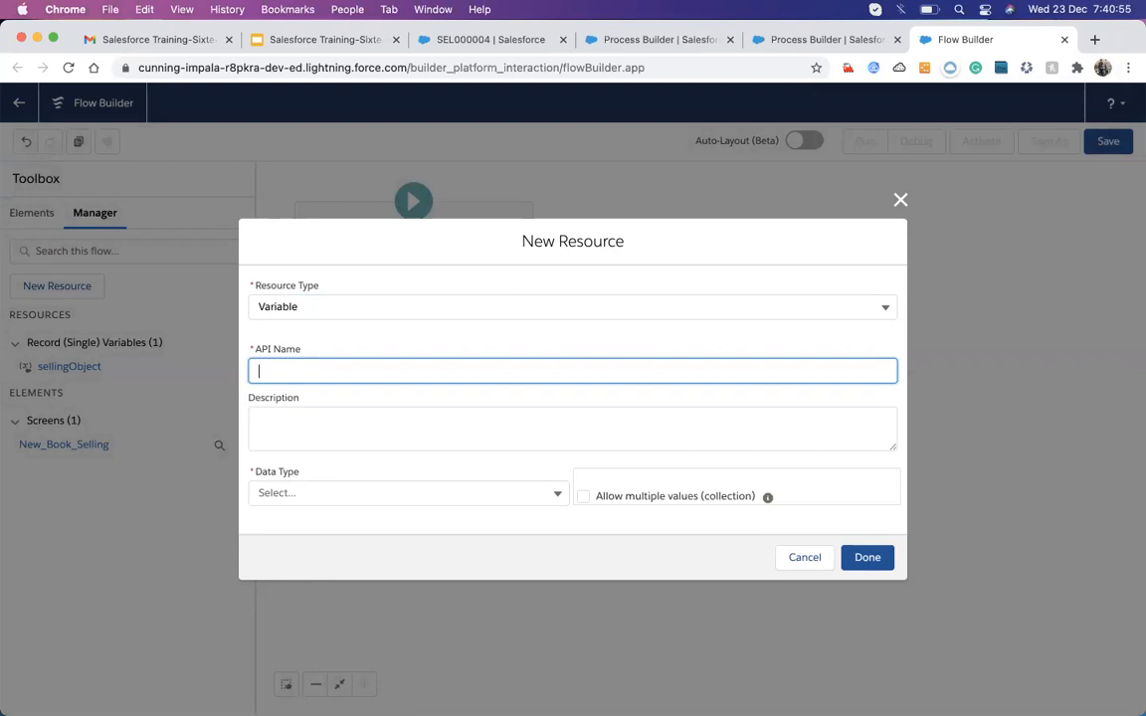
pyautogui.click(796, 568)
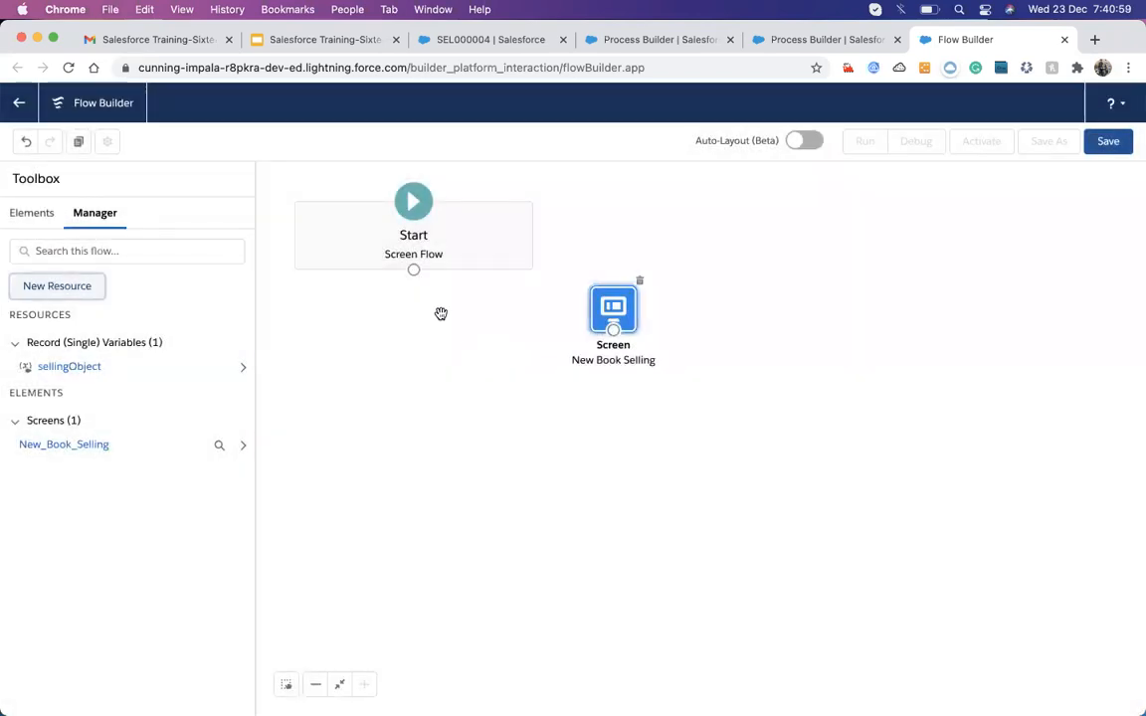
# - Start a new flow resource of type Variable with the API name BookStoreName
pyautogui.click(77, 296)
pyautogui.click(348, 347)
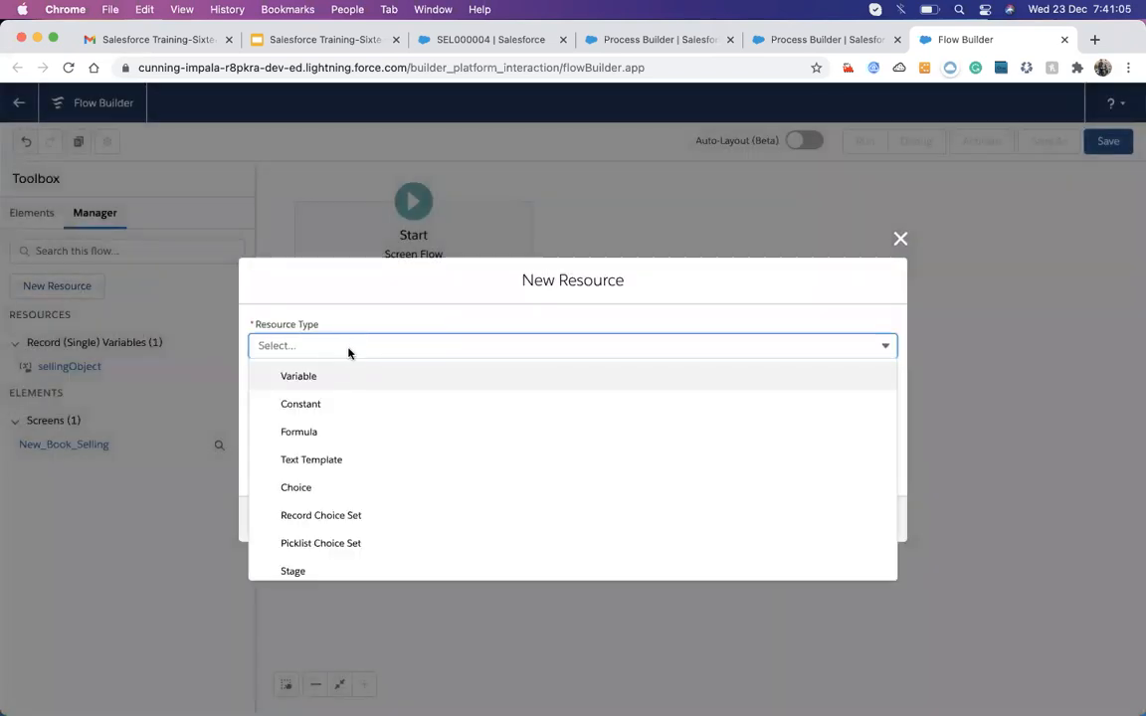
pyautogui.click(311, 376)
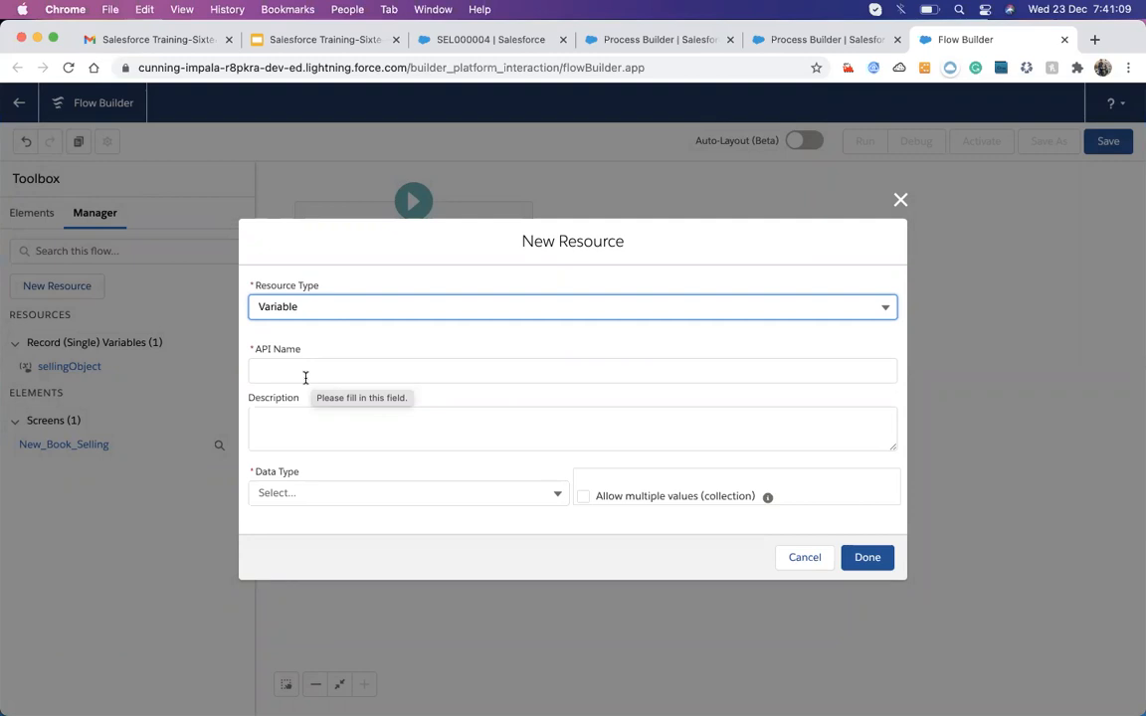
pyautogui.click(304, 377)
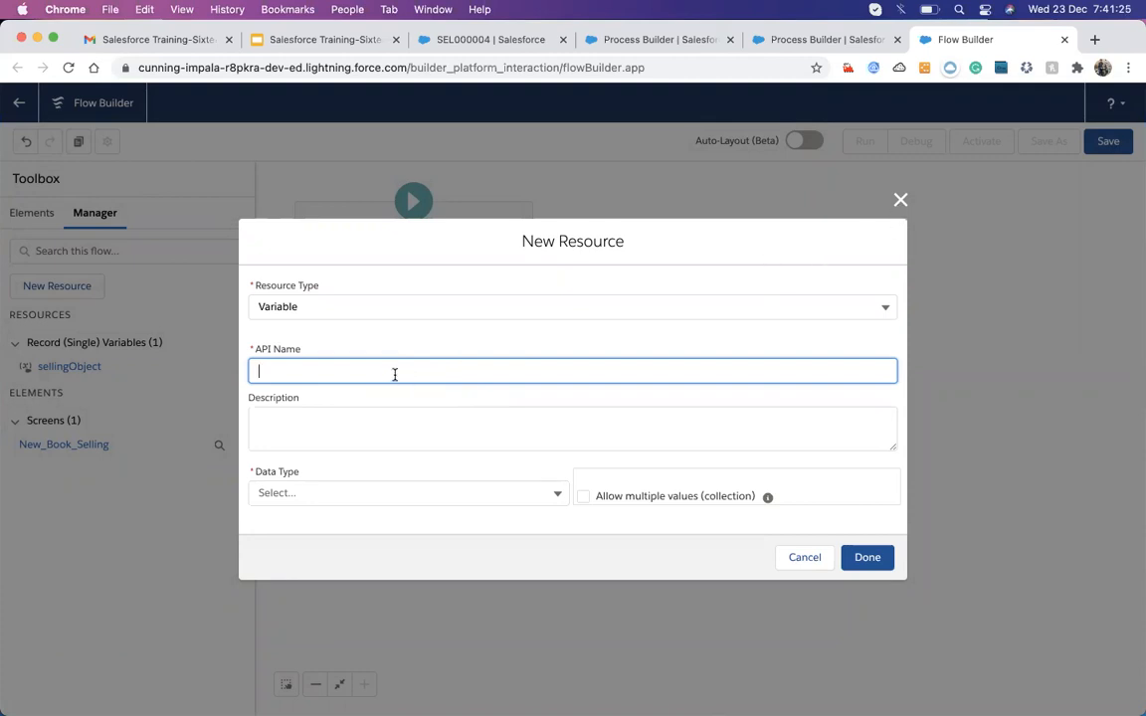
pyautogui.write('okStoreName')
pyautogui.press('Tab')
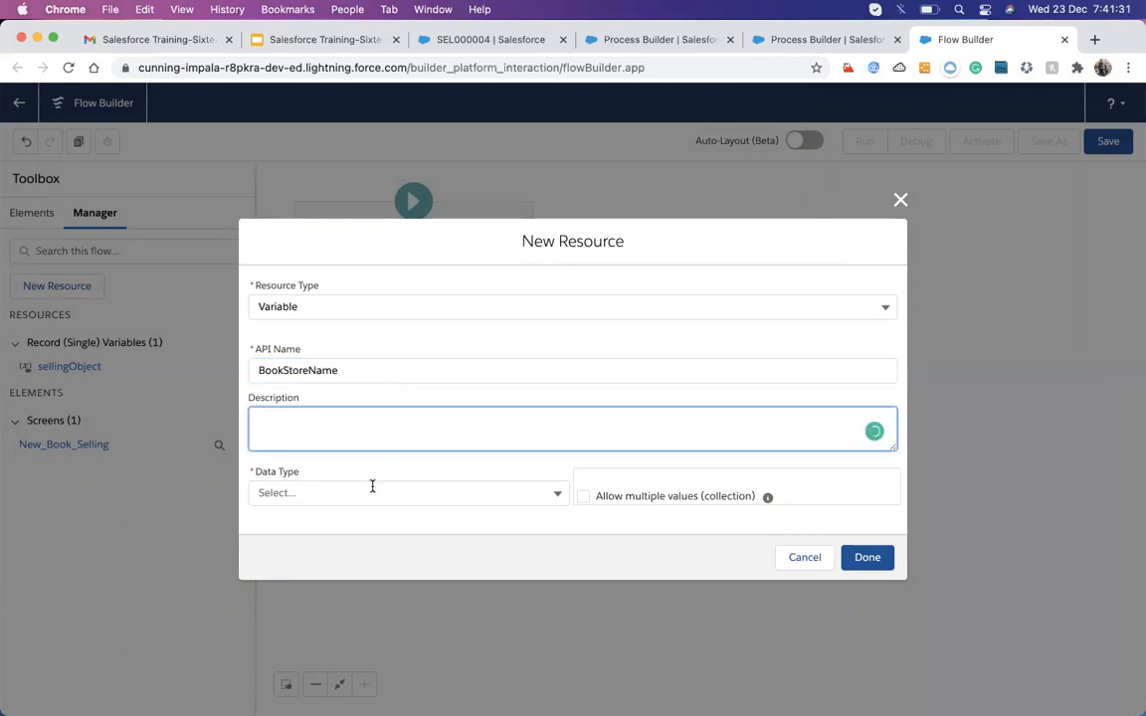
# - Change the variable's API name to BookStoreId, set its data type to Text and finish creating it
pyautogui.click(372, 490)
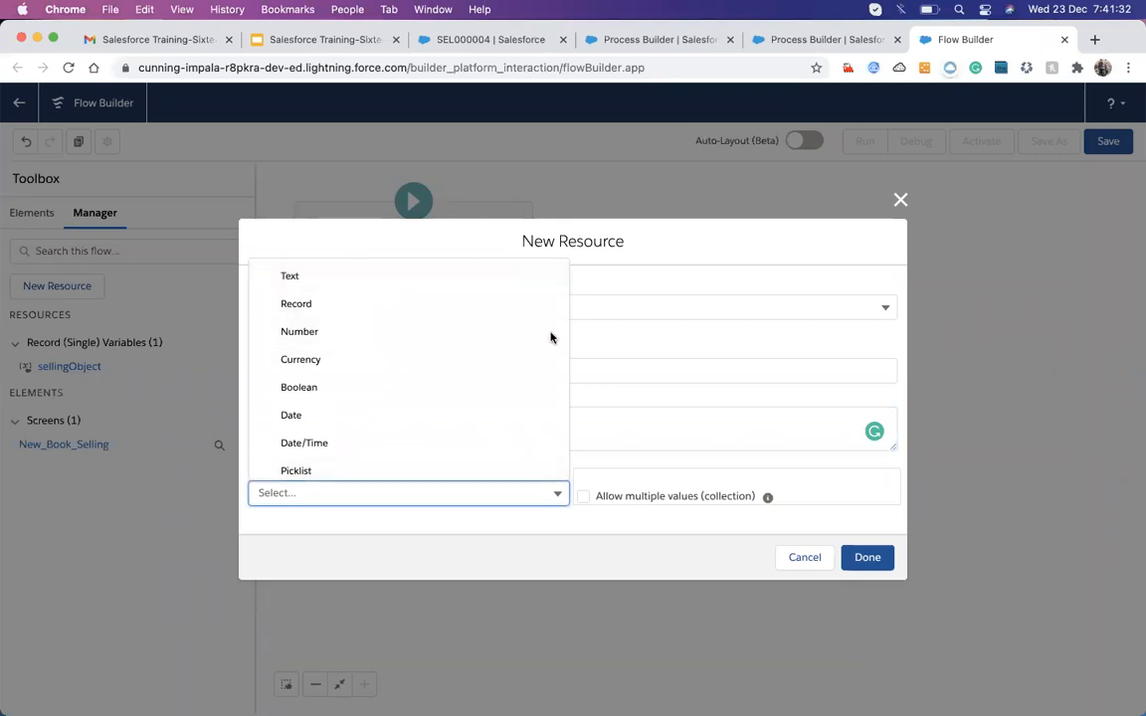
pyautogui.click(594, 320)
pyautogui.click(369, 367)
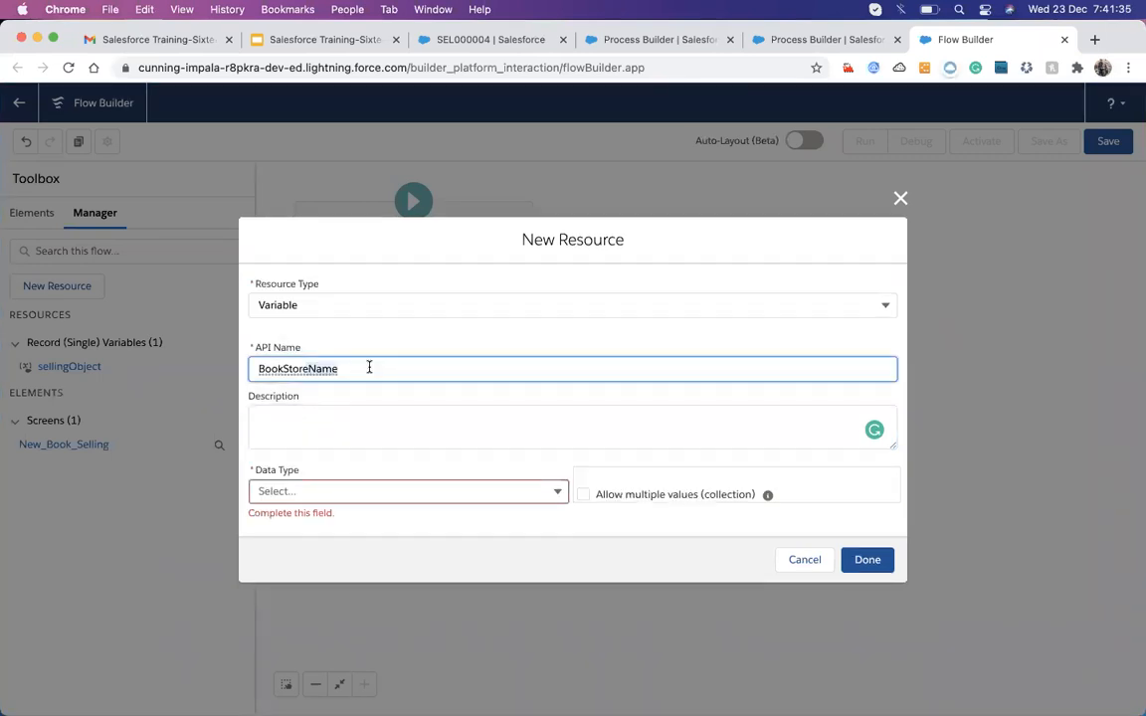
pyautogui.press('BackSpace')
pyautogui.press('BackSpace')
pyautogui.press('BackSpace')
pyautogui.press('BackSpace')
pyautogui.click(323, 489)
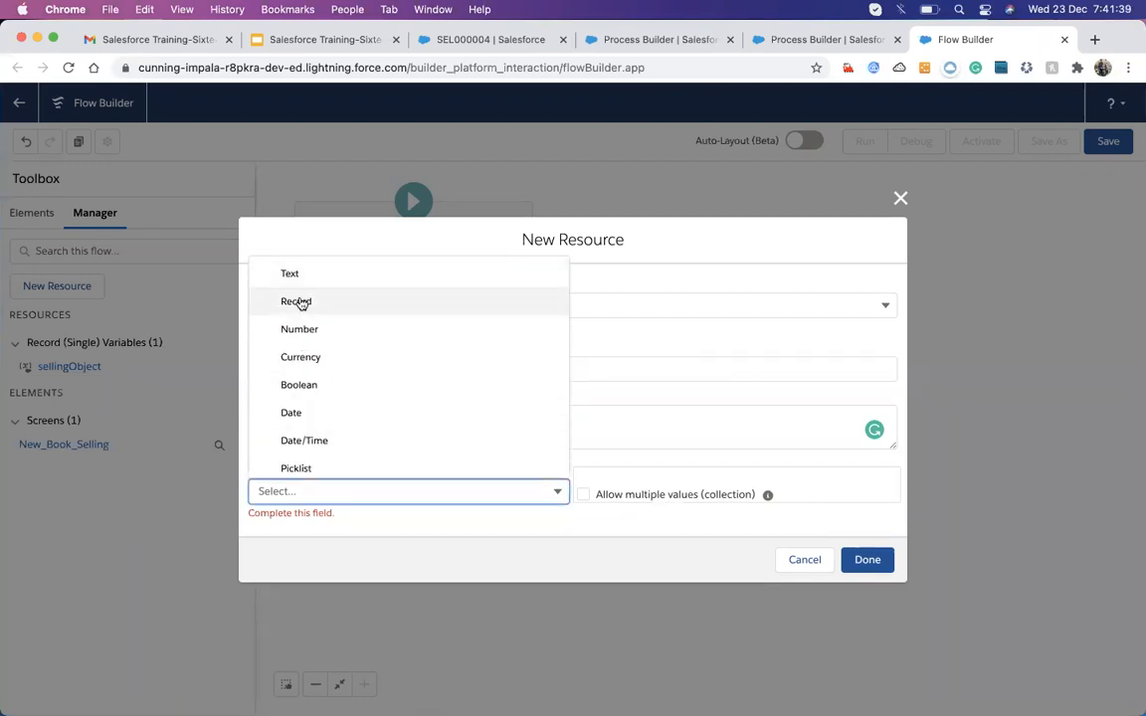
pyautogui.click(298, 275)
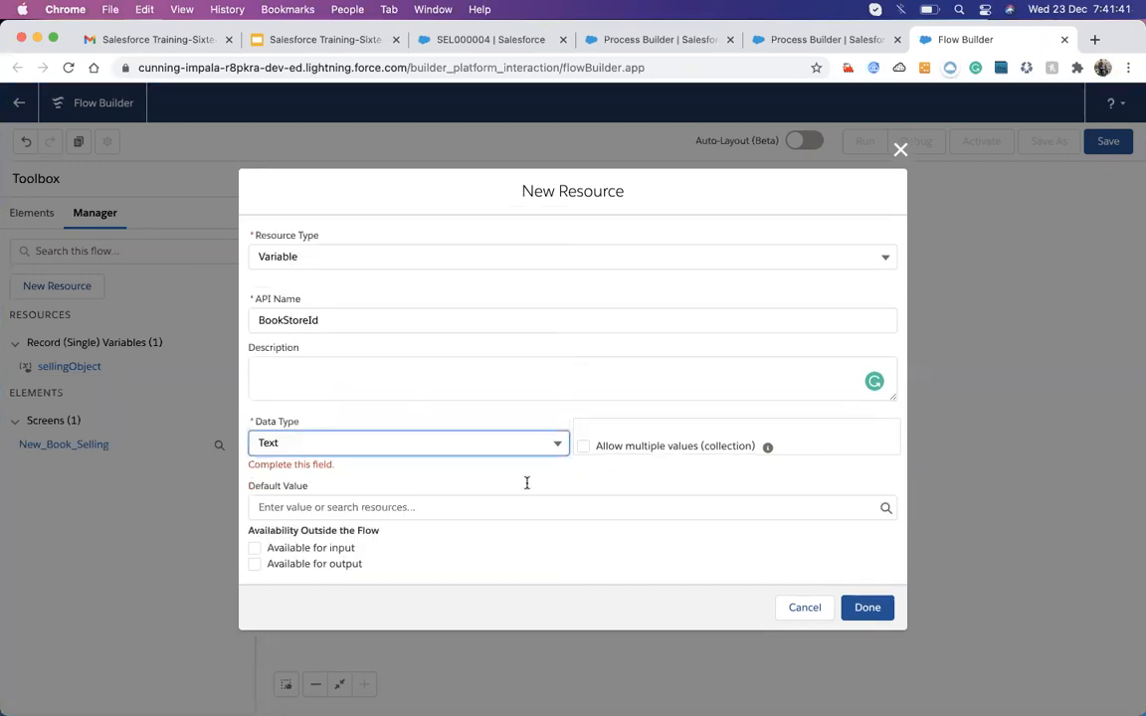
pyautogui.click(519, 548)
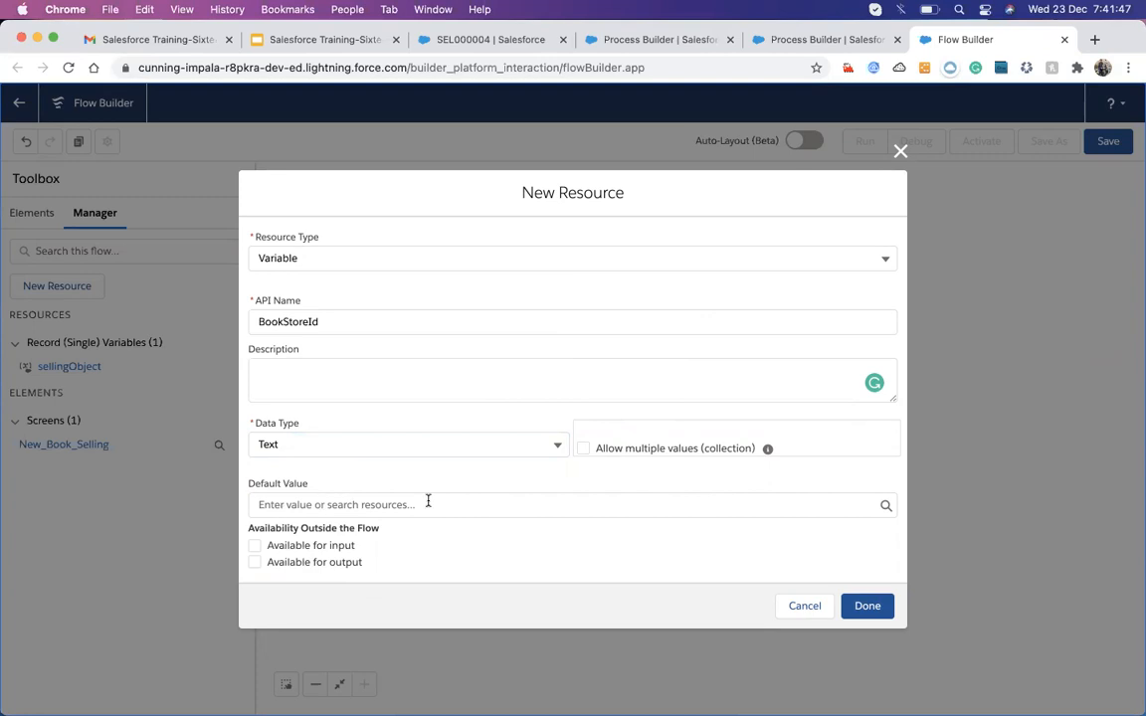
pyautogui.click(863, 608)
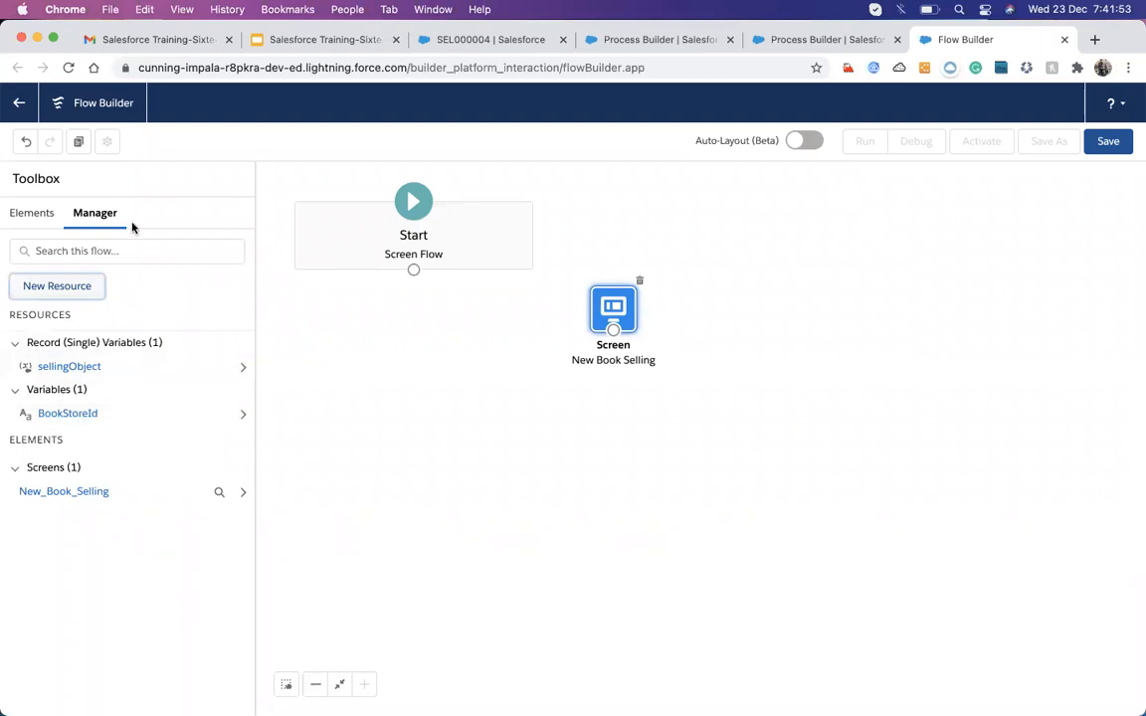
# - Start another new resource of type Variable with the API name booksId
pyautogui.click(69, 288)
pyautogui.click(468, 344)
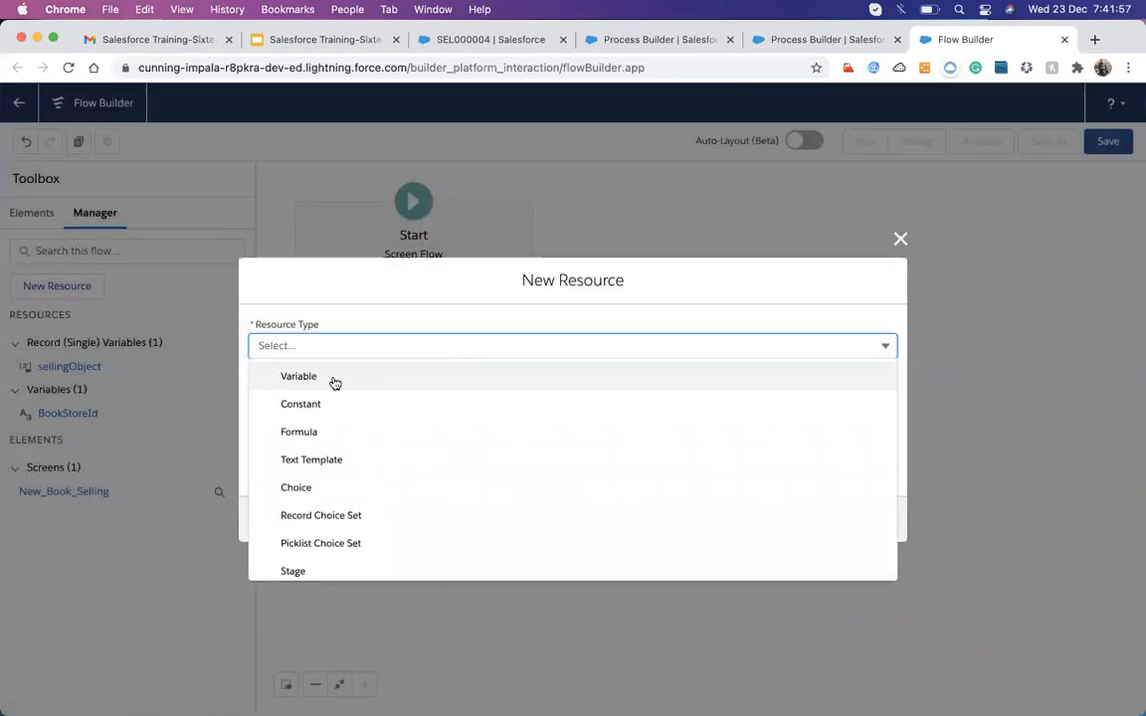
pyautogui.click(328, 375)
pyautogui.click(296, 366)
pyautogui.write('BookId')
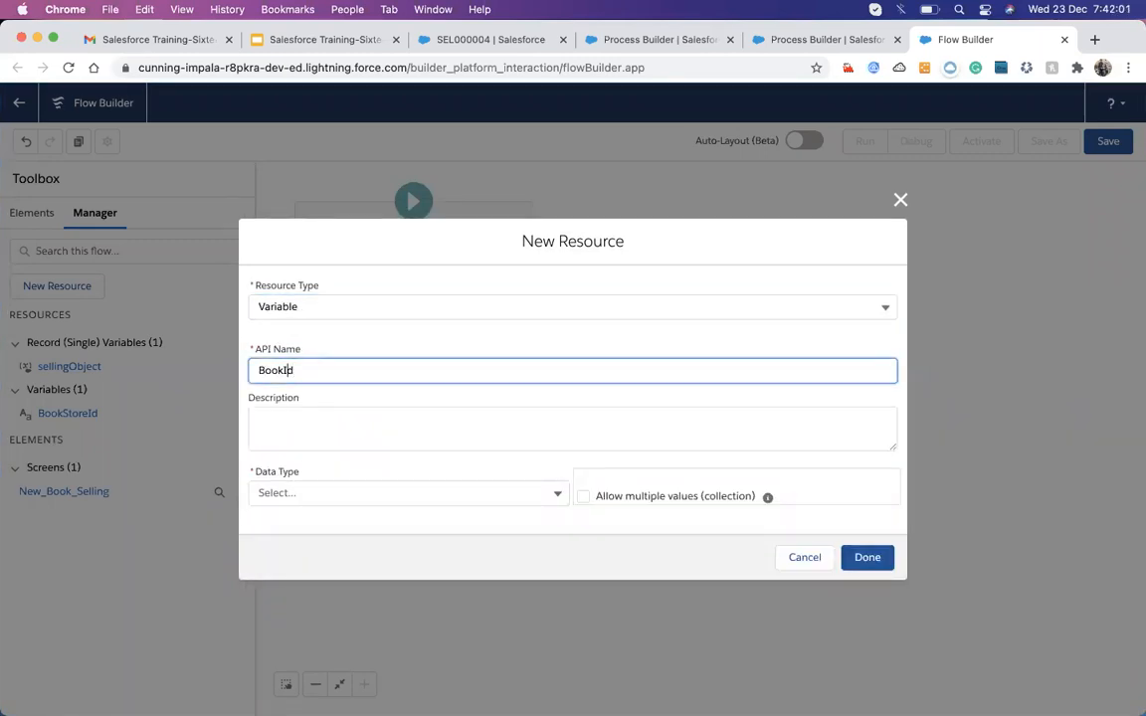
pyautogui.press('Left')
pyautogui.press('Left')
pyautogui.press('Left')
pyautogui.press('Left')
pyautogui.press('Left')
pyautogui.press('BackSpace')
pyautogui.write('b')
# - Set the booksId variable's data type to Text and finish creating the resource
pyautogui.click(300, 489)
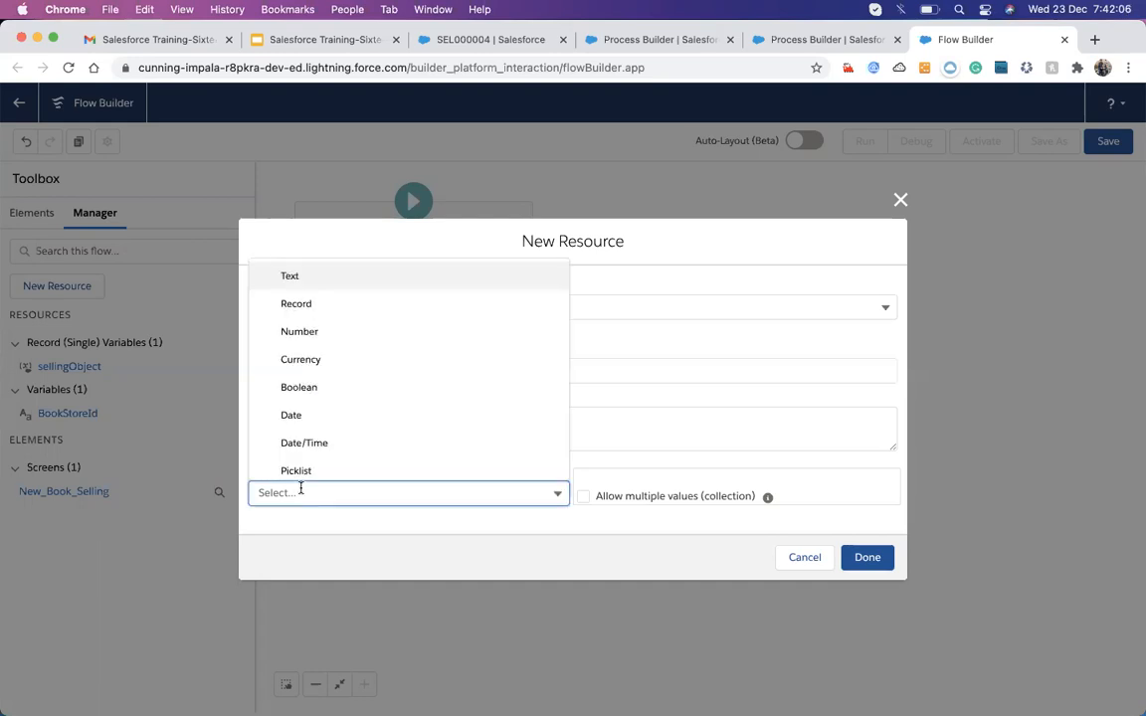
pyautogui.click(289, 276)
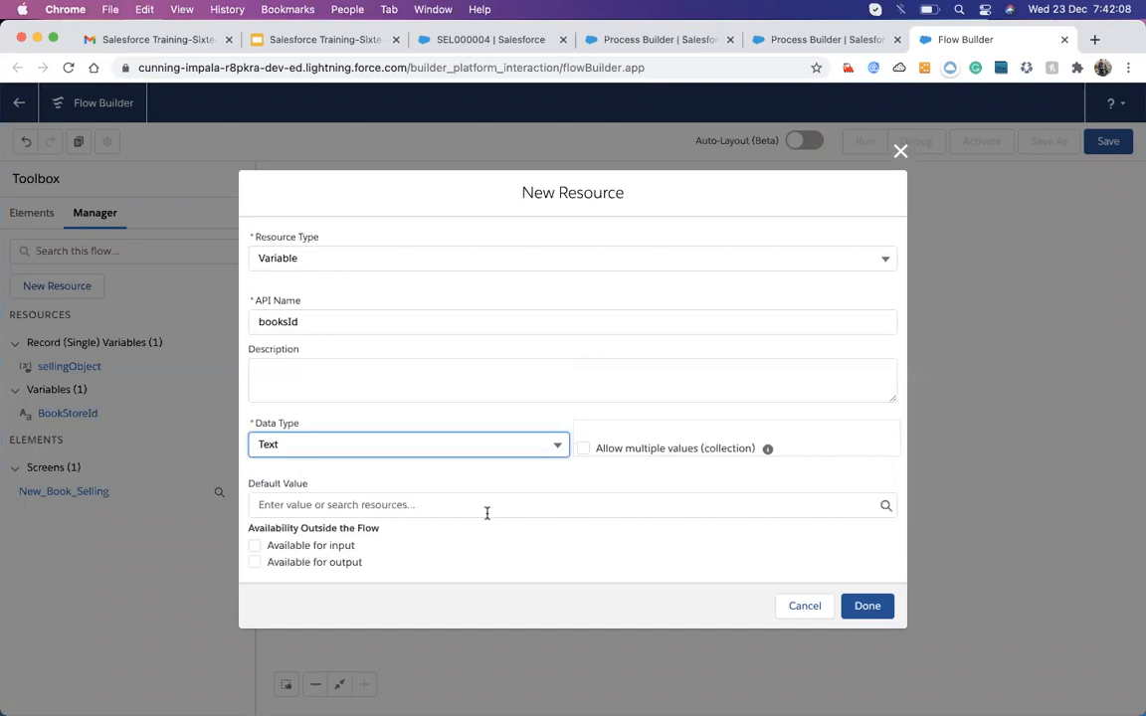
pyautogui.click(866, 605)
# - Start a new resource of type Variable with the API name quantity
pyautogui.click(93, 249)
pyautogui.click(64, 287)
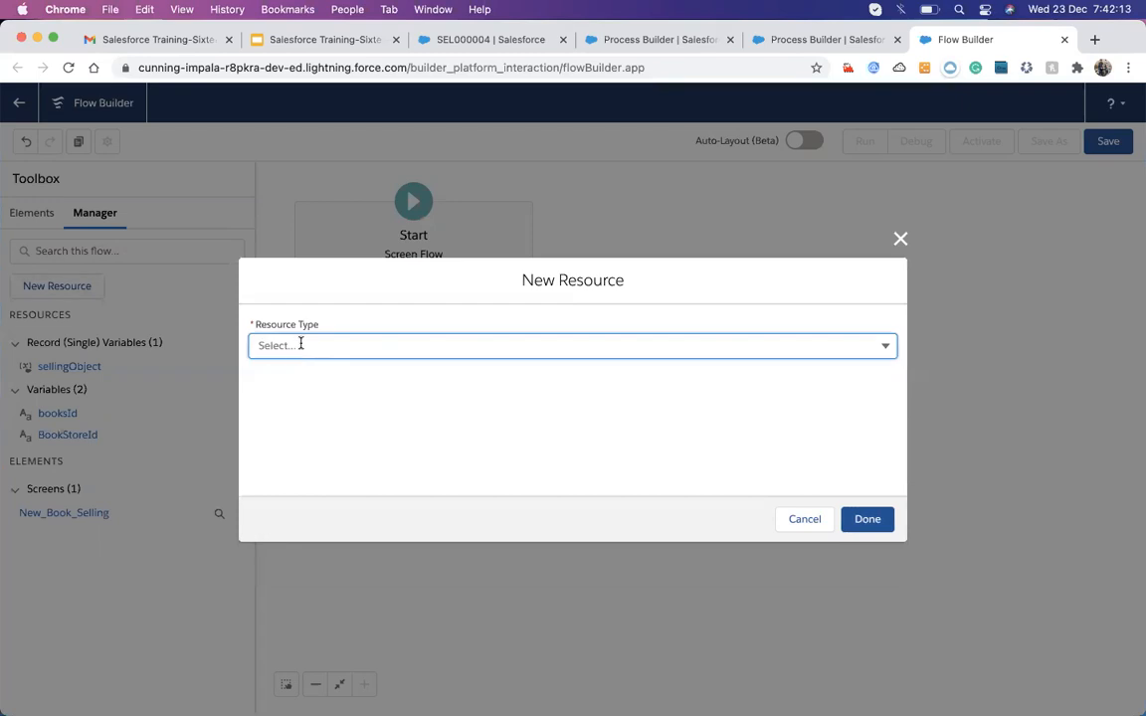
pyautogui.click(300, 344)
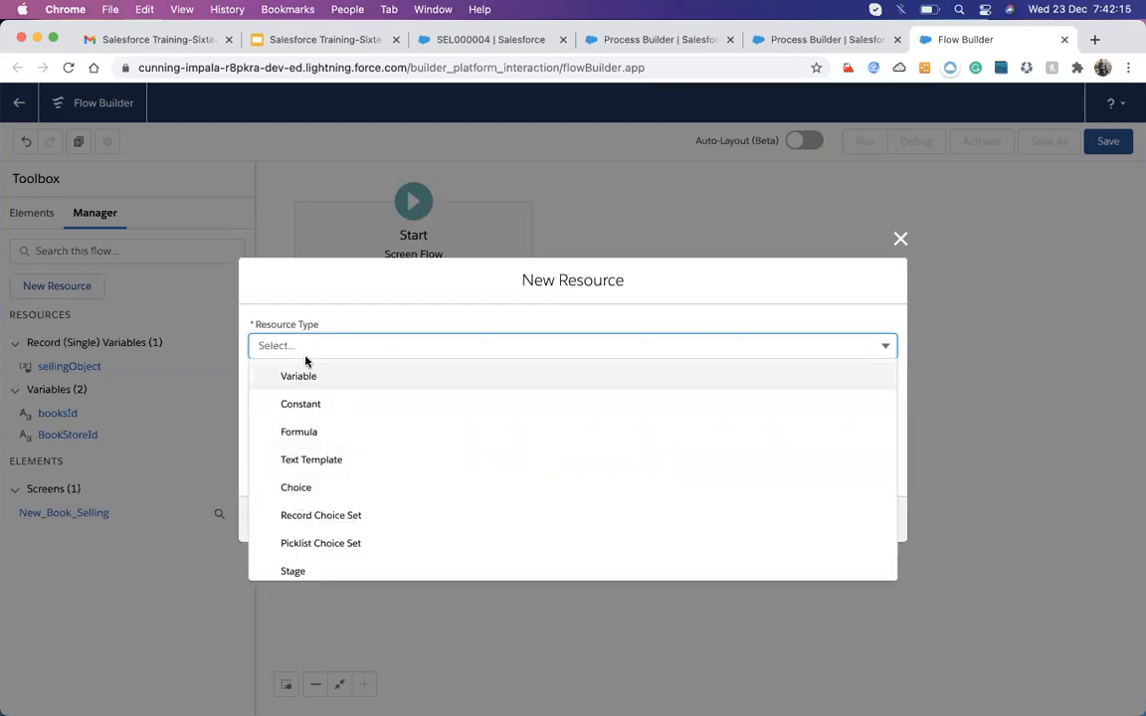
pyautogui.click(298, 376)
pyautogui.click(296, 375)
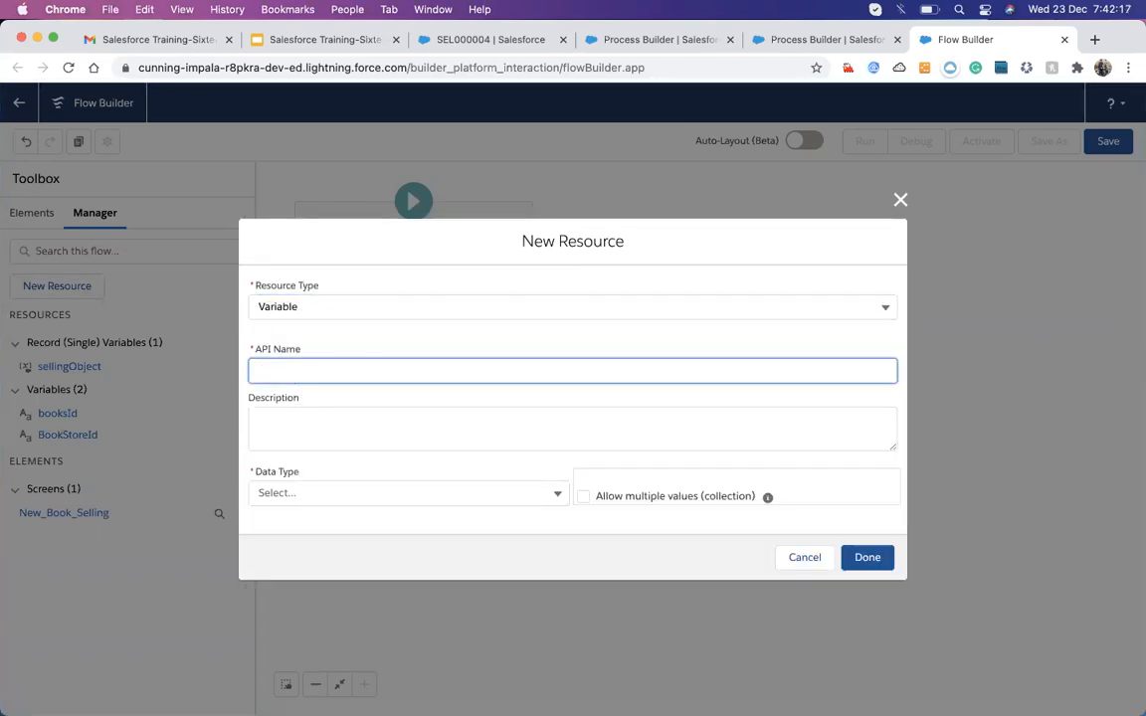
pyautogui.write('quantity')
# - Set the quantity variable's data type to Number with 0 decimal places and finish creating it
pyautogui.click(294, 497)
pyautogui.click(303, 334)
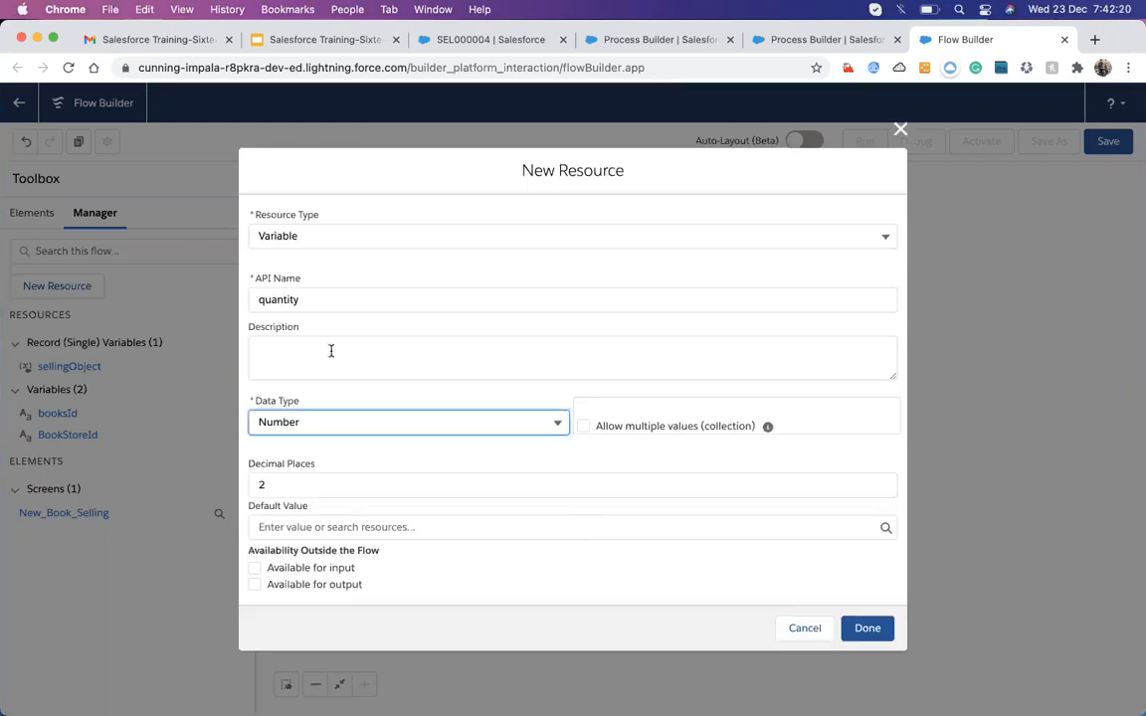
pyautogui.click(570, 487)
pyautogui.press('BackSpace')
pyautogui.click(611, 573)
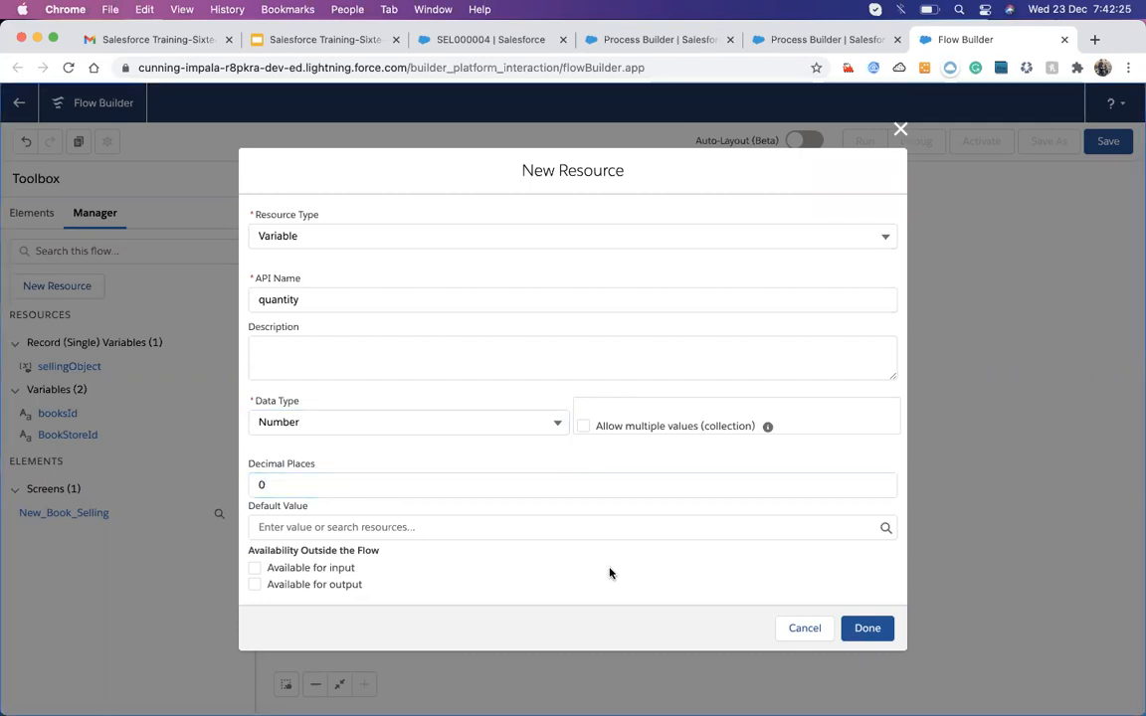
pyautogui.click(865, 627)
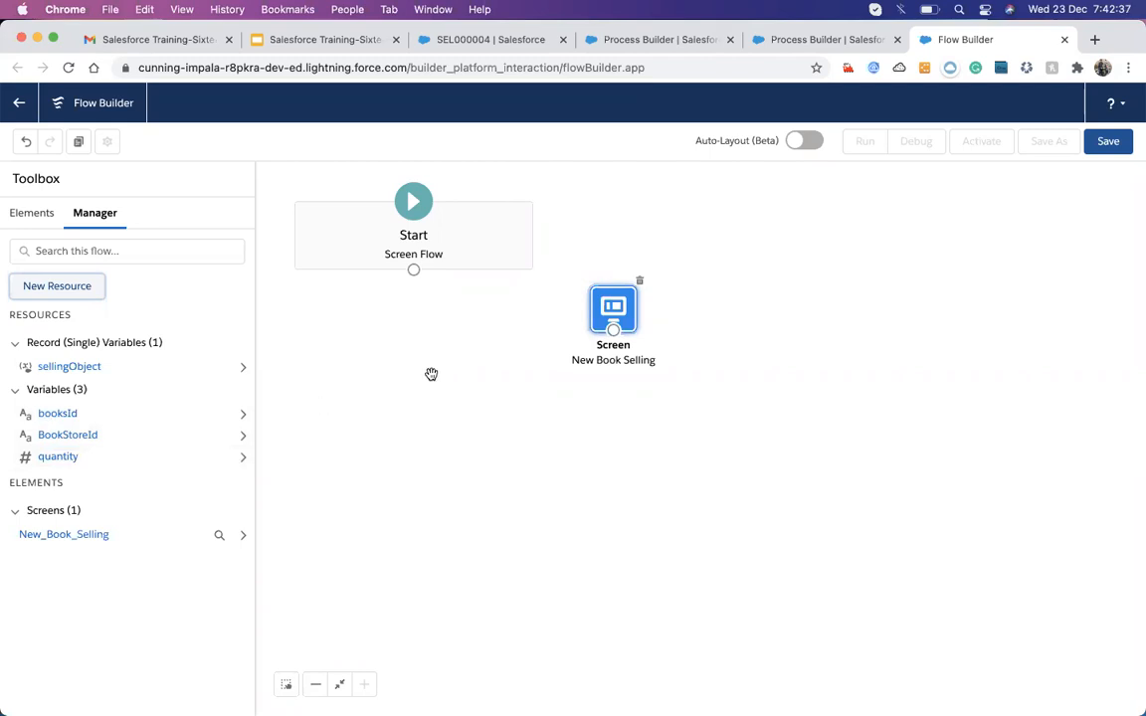
# - Open the New Book Selling screen for editing and add a Lookup component to it
pyautogui.doubleClick(613, 307)
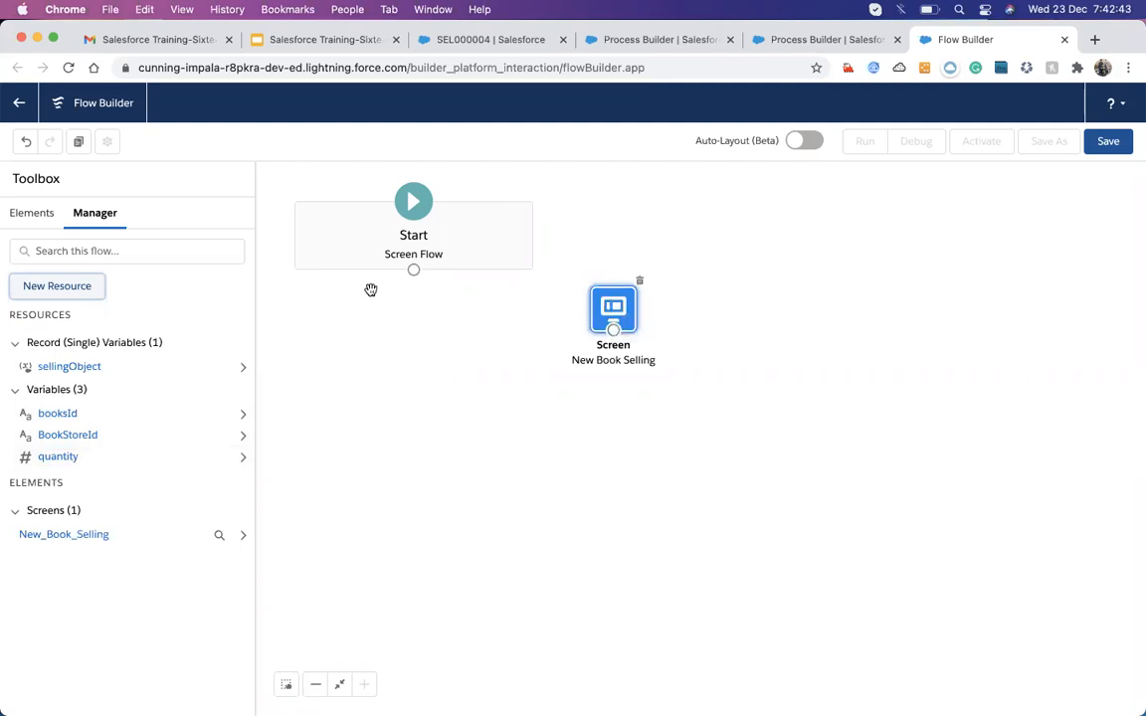
pyautogui.doubleClick(606, 313)
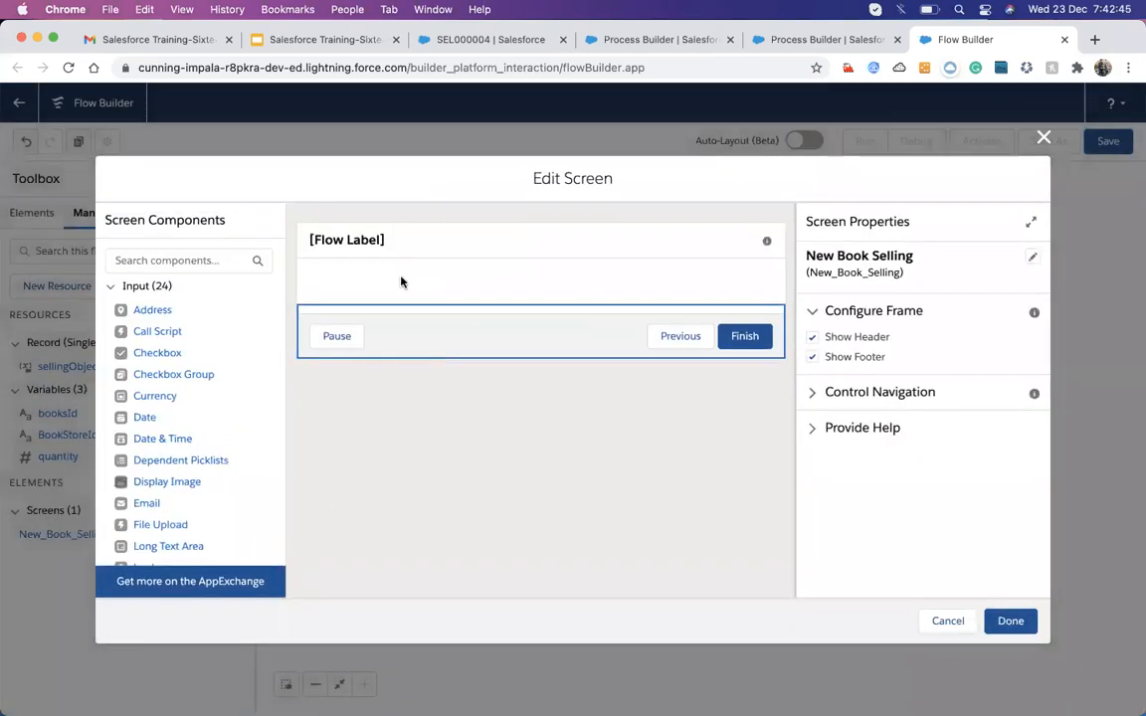
pyautogui.scroll(-5, 202, 474)
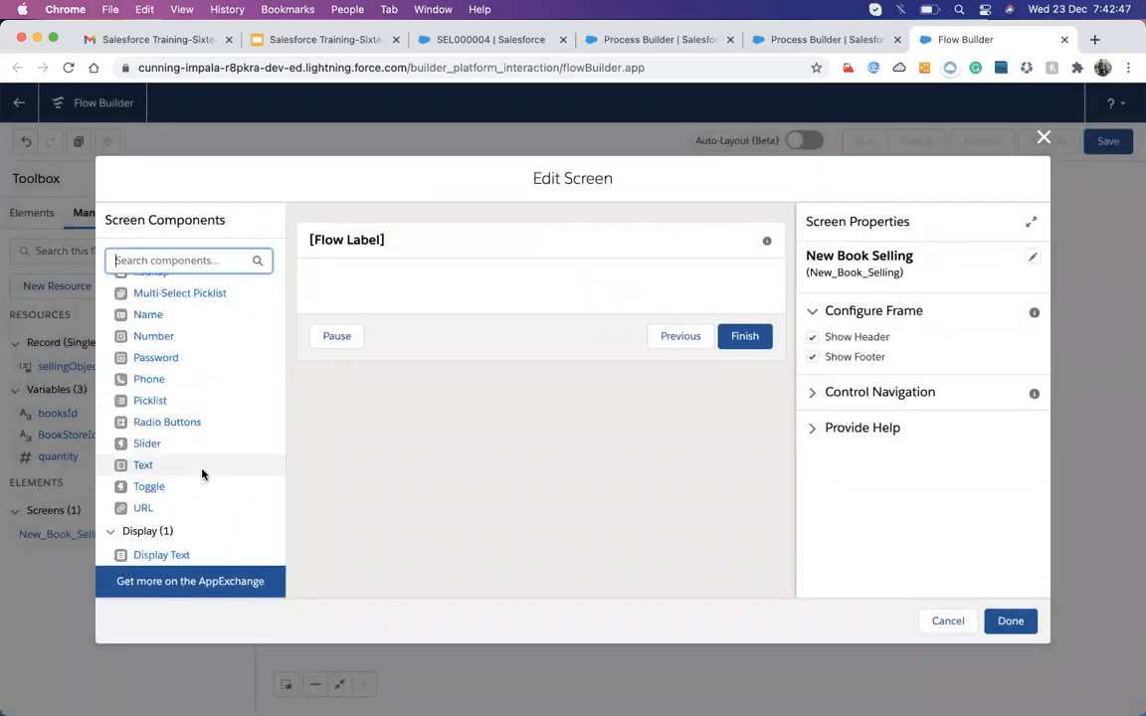
pyautogui.scroll(3, 198, 481)
pyautogui.moveTo(149, 381); pyautogui.dragTo(443, 297)
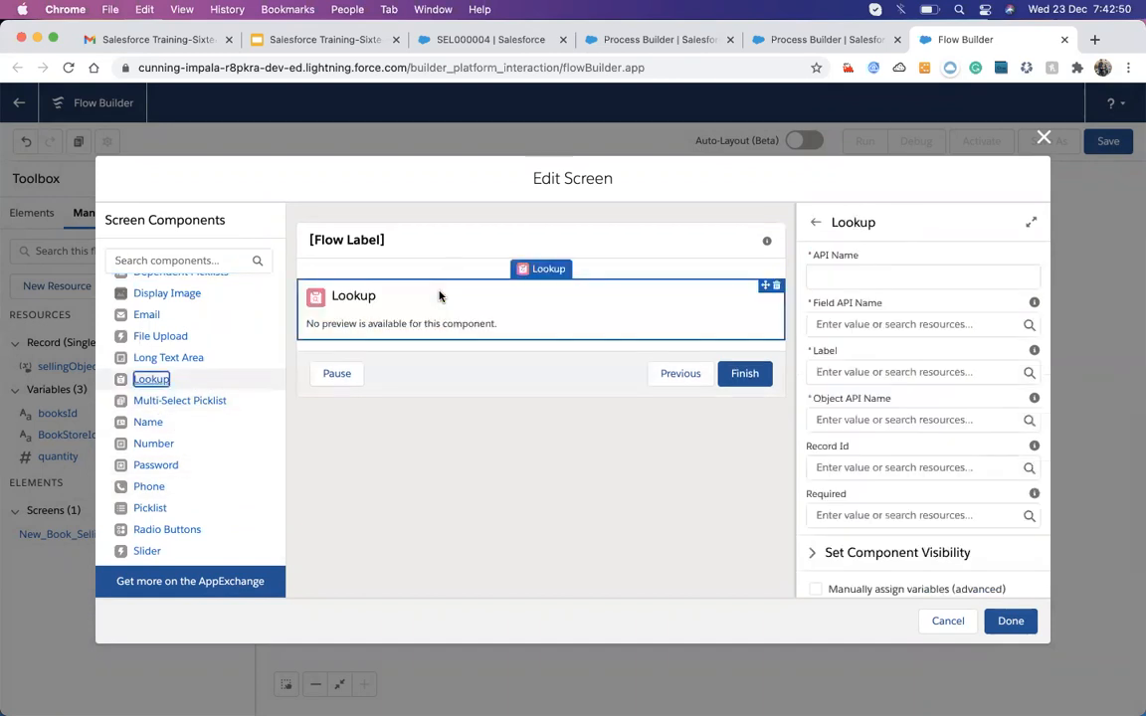
# - Try the BookStoreId variable as the Lookup's Field API Name and Book Store Name as its API name
pyautogui.click(886, 277)
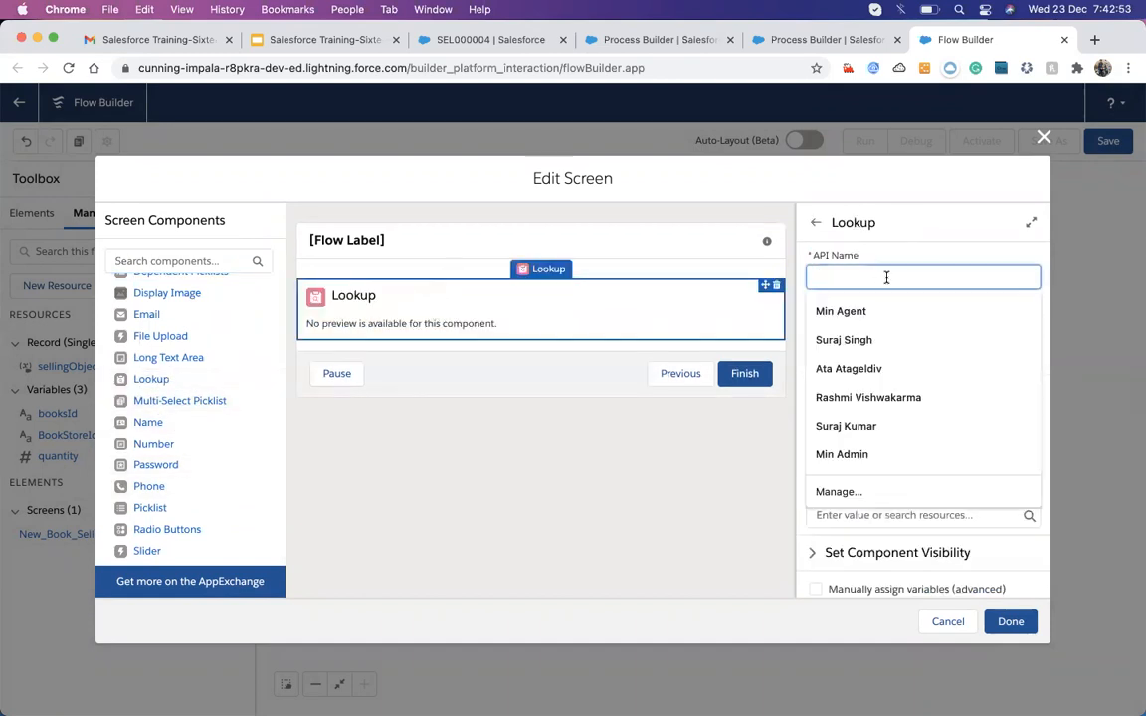
pyautogui.write('Booke')
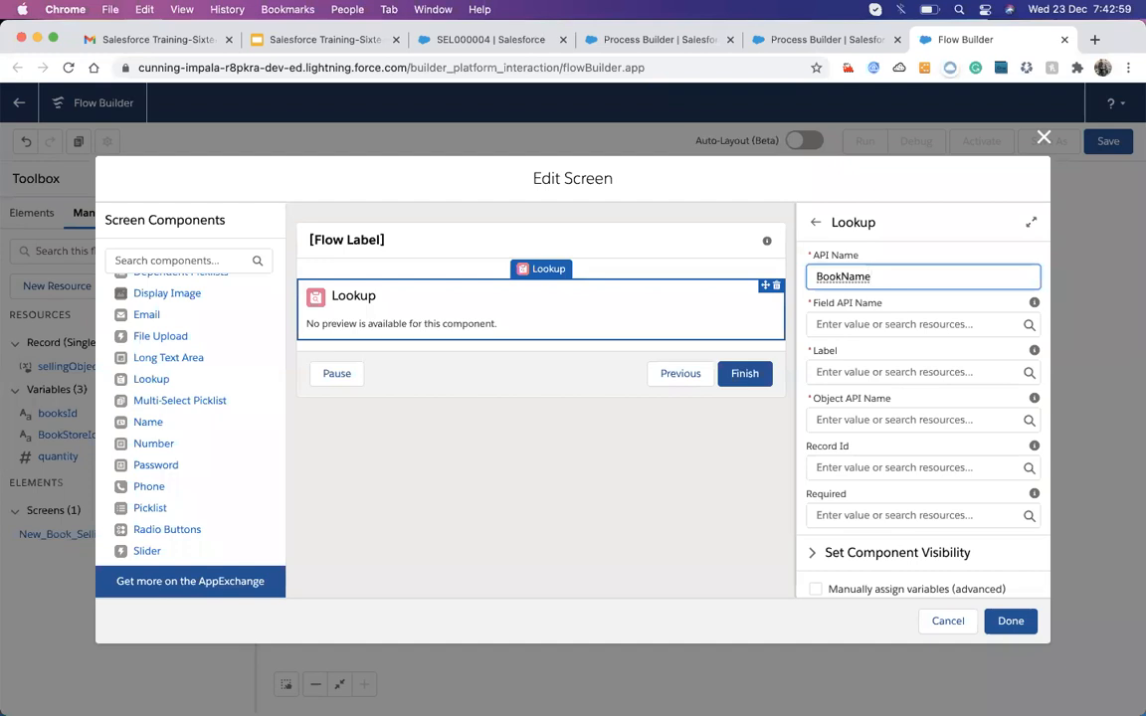
pyautogui.click(887, 324)
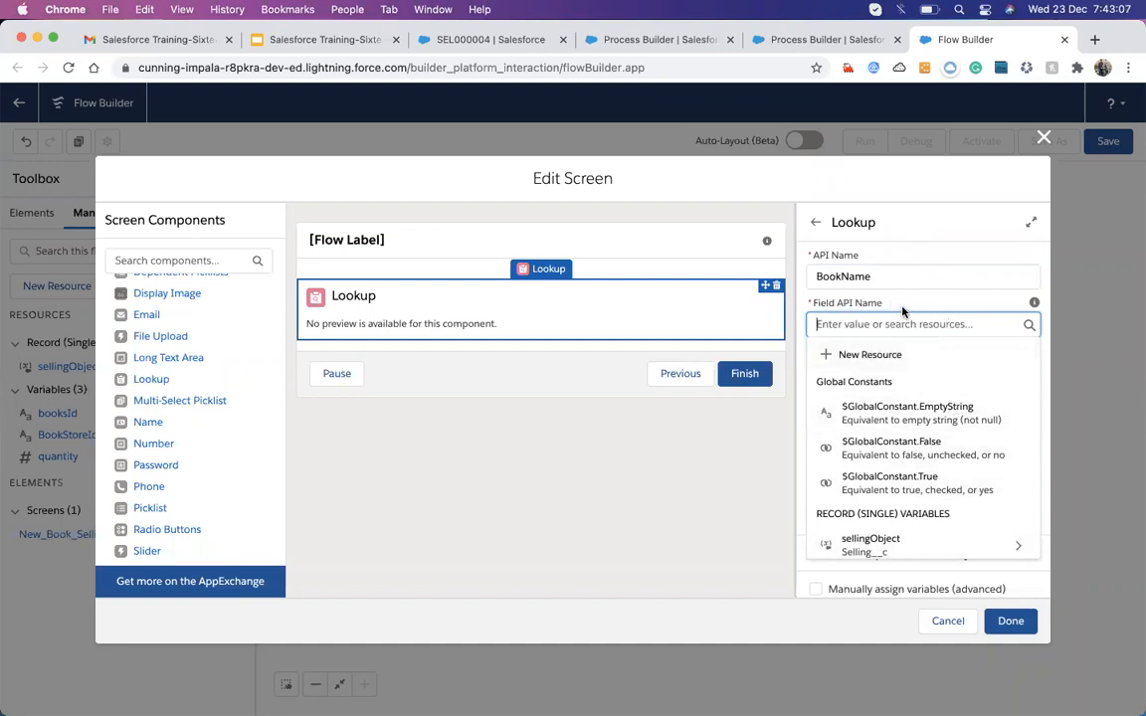
pyautogui.scroll(-3, 877, 475)
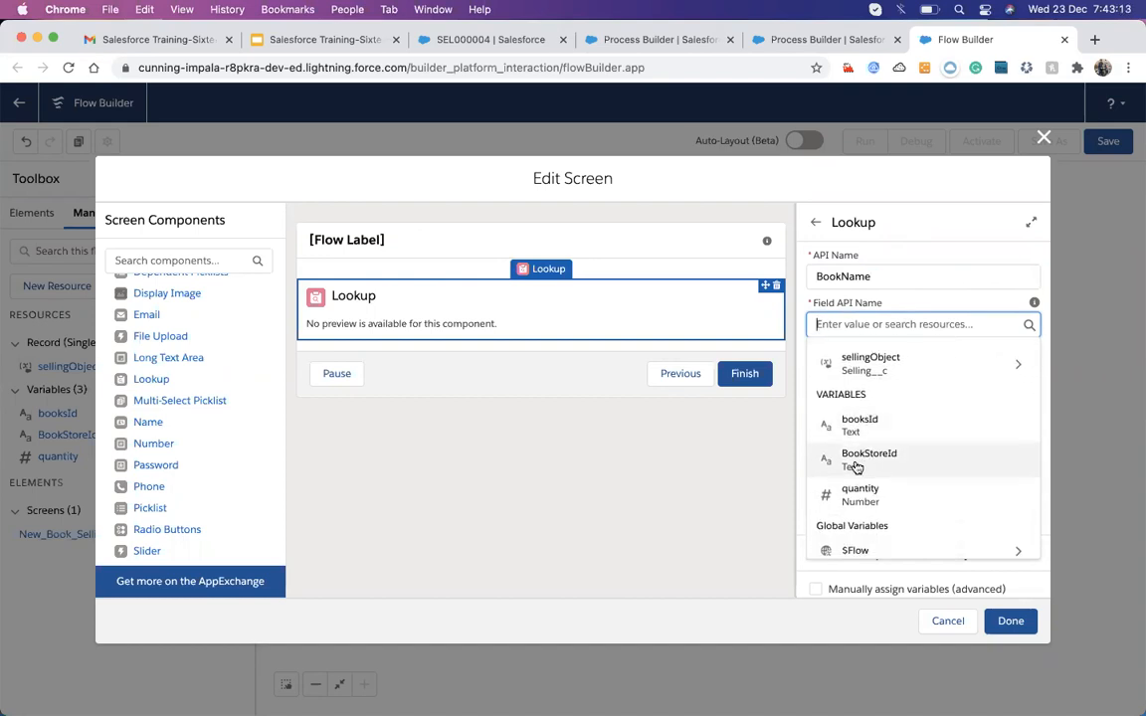
pyautogui.click(857, 459)
pyautogui.click(841, 275)
pyautogui.write('St')
pyautogui.press('BackSpace')
pyautogui.press('BackSpace')
pyautogui.write('Store')
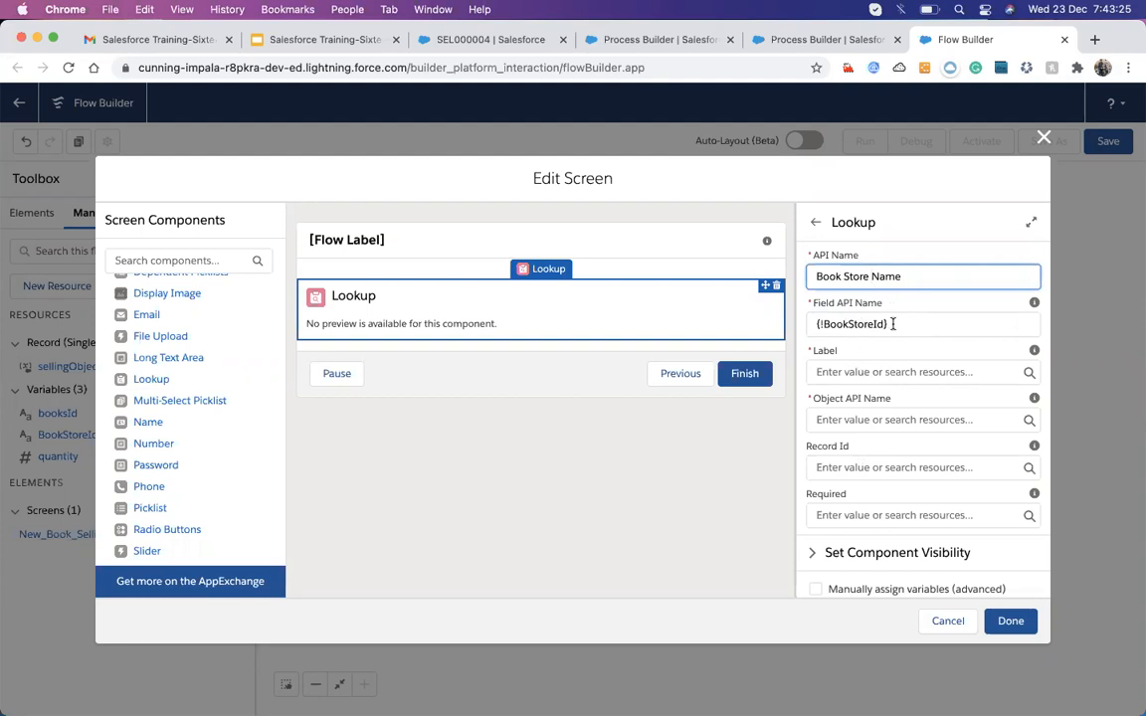
# - Clear the Lookup's Field API Name and set its API name to book_store_name
pyautogui.click(888, 323)
pyautogui.press('super+a')
pyautogui.press('BackSpace')
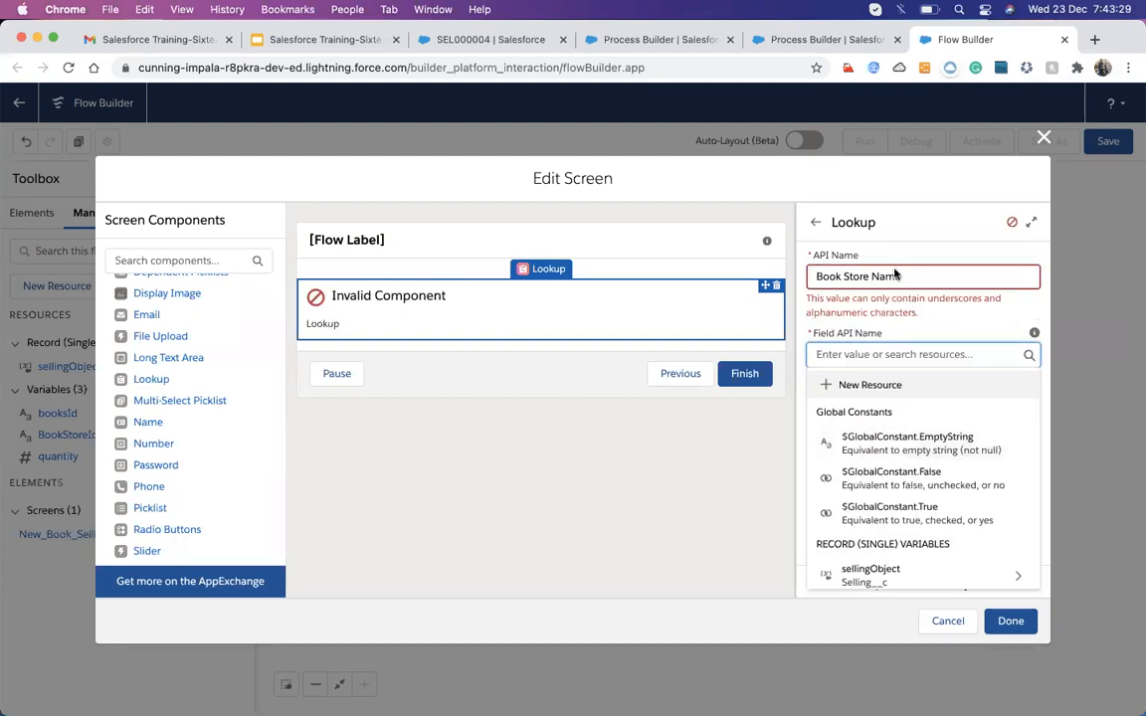
pyautogui.click(824, 277)
pyautogui.press('super+a')
pyautogui.press('BackSpace')
pyautogui.write('Book')
pyautogui.press('BackSpace')
pyautogui.press('BackSpace')
pyautogui.press('BackSpace')
pyautogui.press('BackSpace')
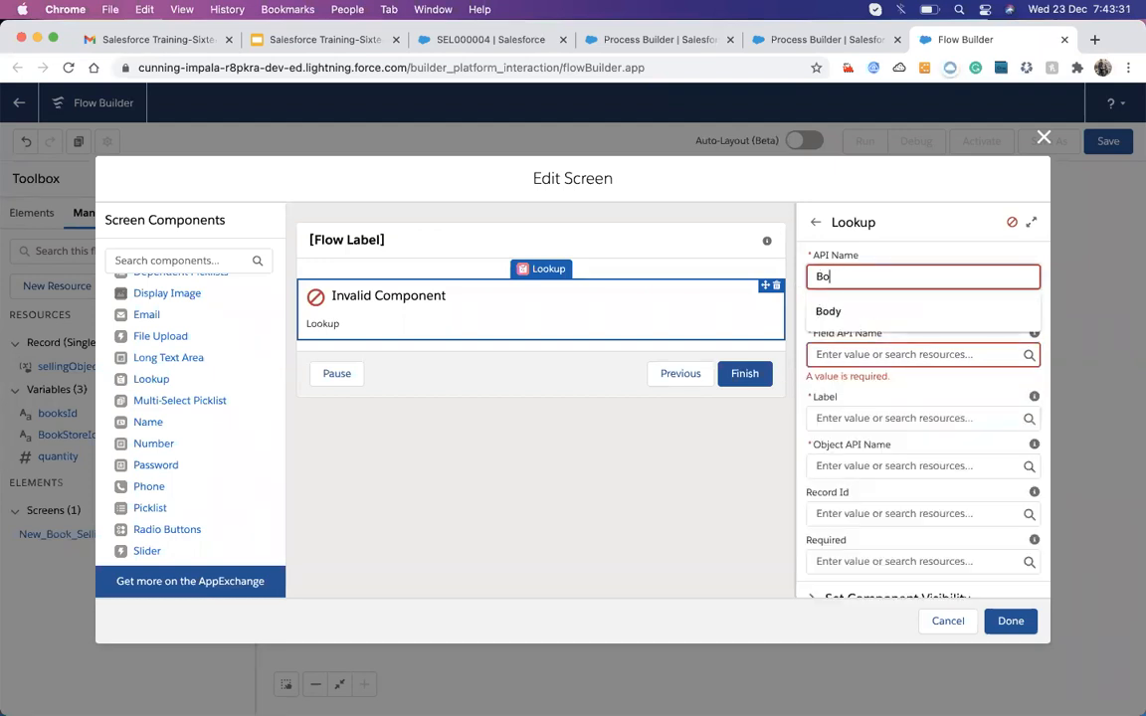
pyautogui.write('book')
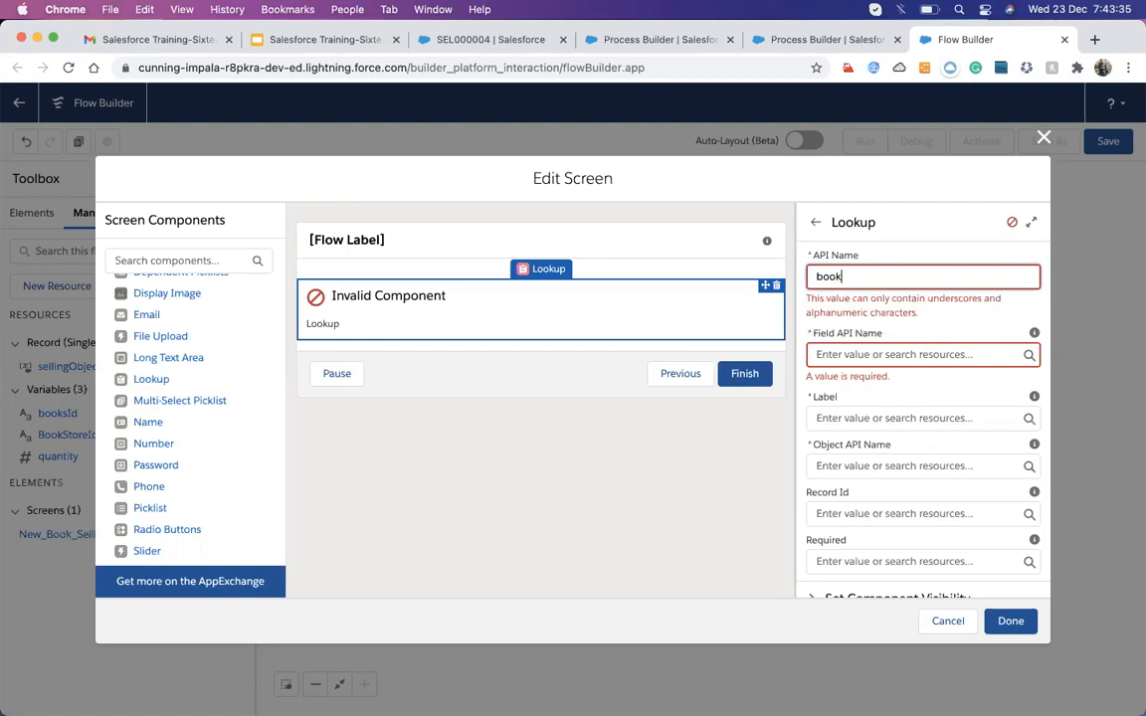
pyautogui.write('_store_name')
# - Try the sellingObject record's Book_Store__c field as the Lookup's Field API Name
pyautogui.click(838, 351)
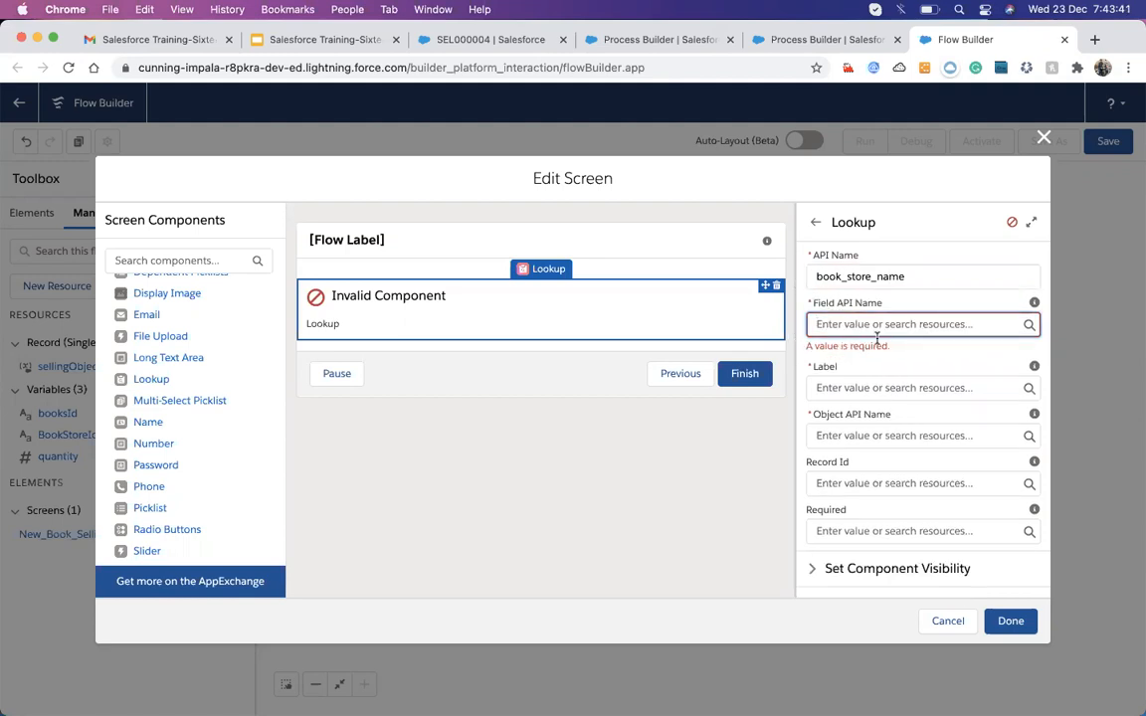
pyautogui.click(890, 331)
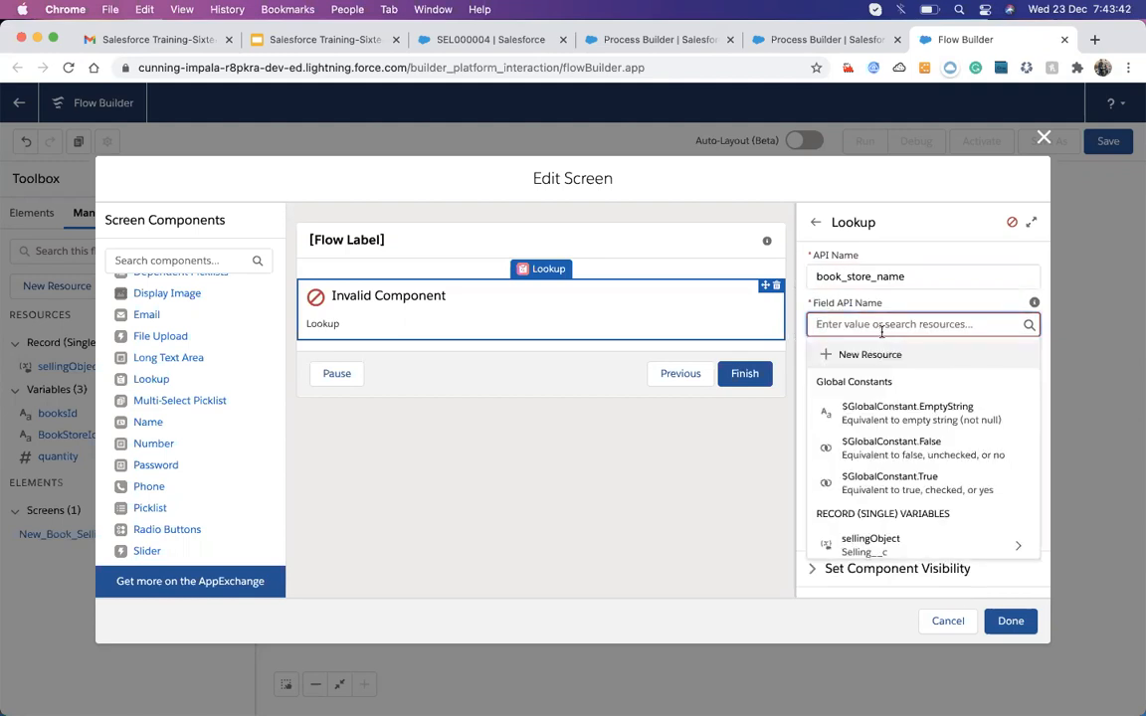
pyautogui.click(1019, 548)
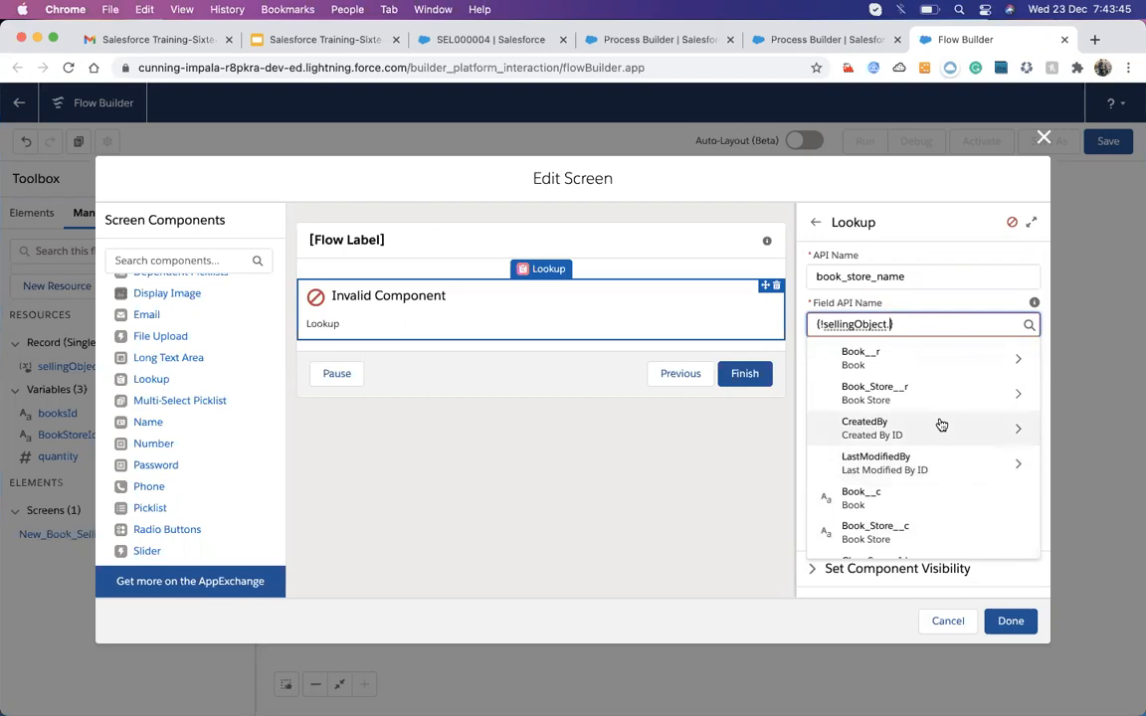
pyautogui.scroll(-1, 935, 492)
pyautogui.click(936, 491)
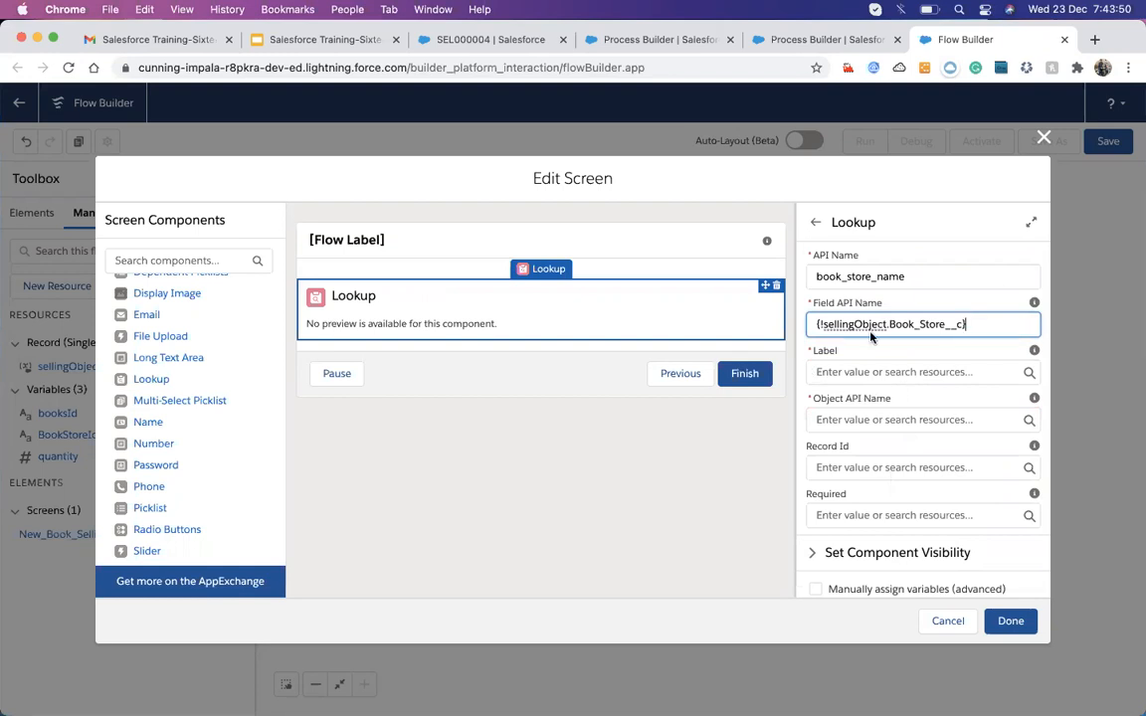
pyautogui.click(913, 302)
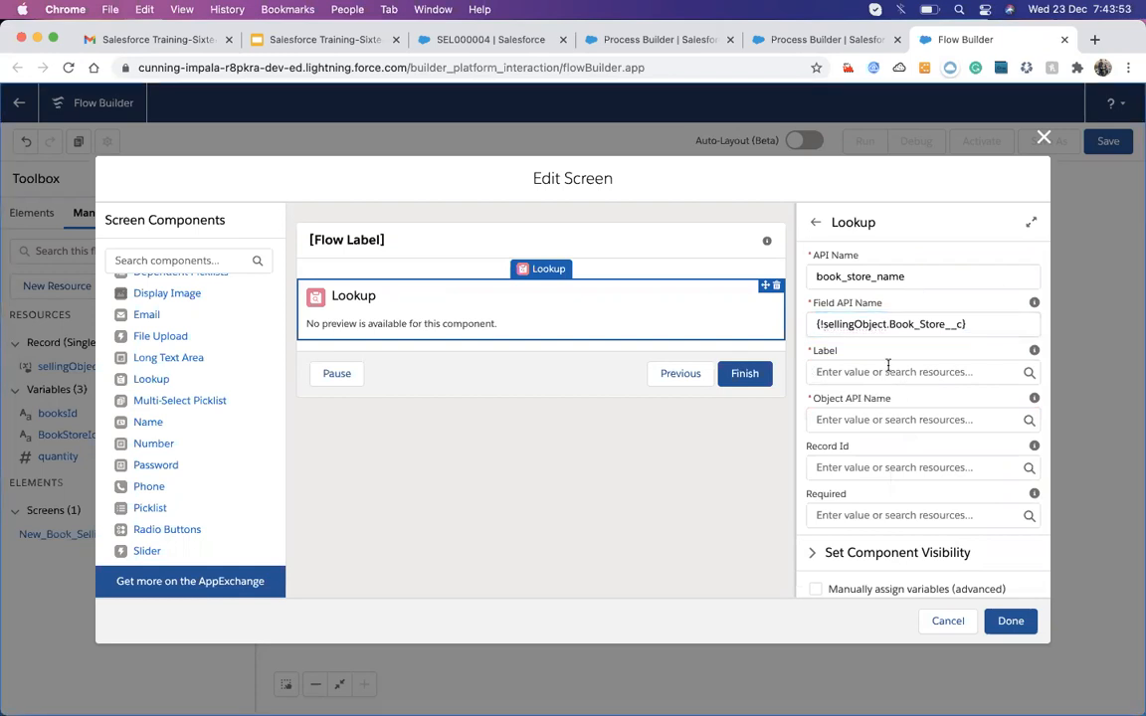
# - Label the Lookup component Book Store Name
pyautogui.click(876, 371)
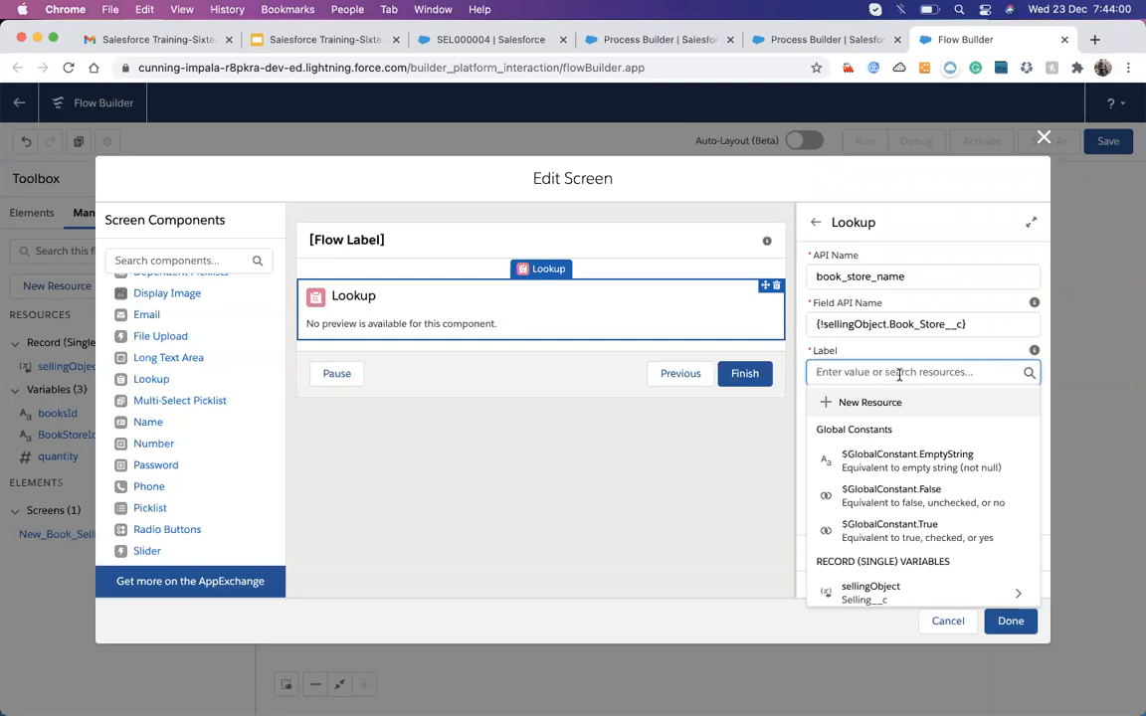
pyautogui.write('Boo')
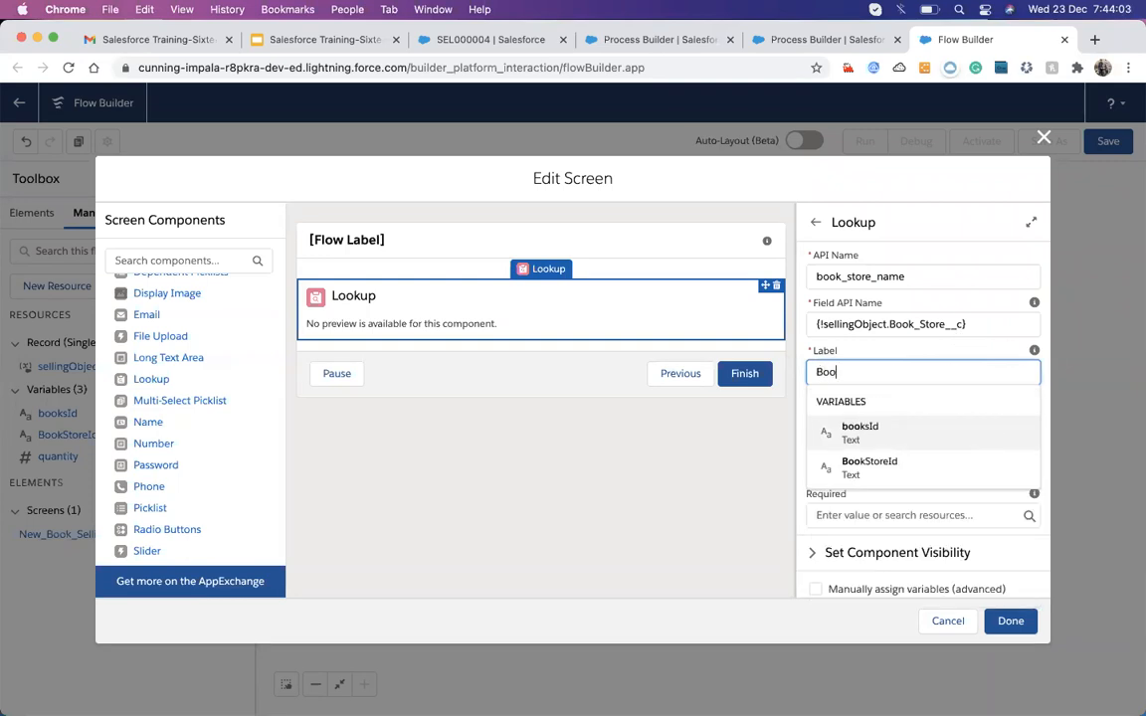
pyautogui.write('k Name')
pyautogui.press('BackSpace')
pyautogui.press('BackSpace')
pyautogui.press('BackSpace')
pyautogui.write('Store Name')
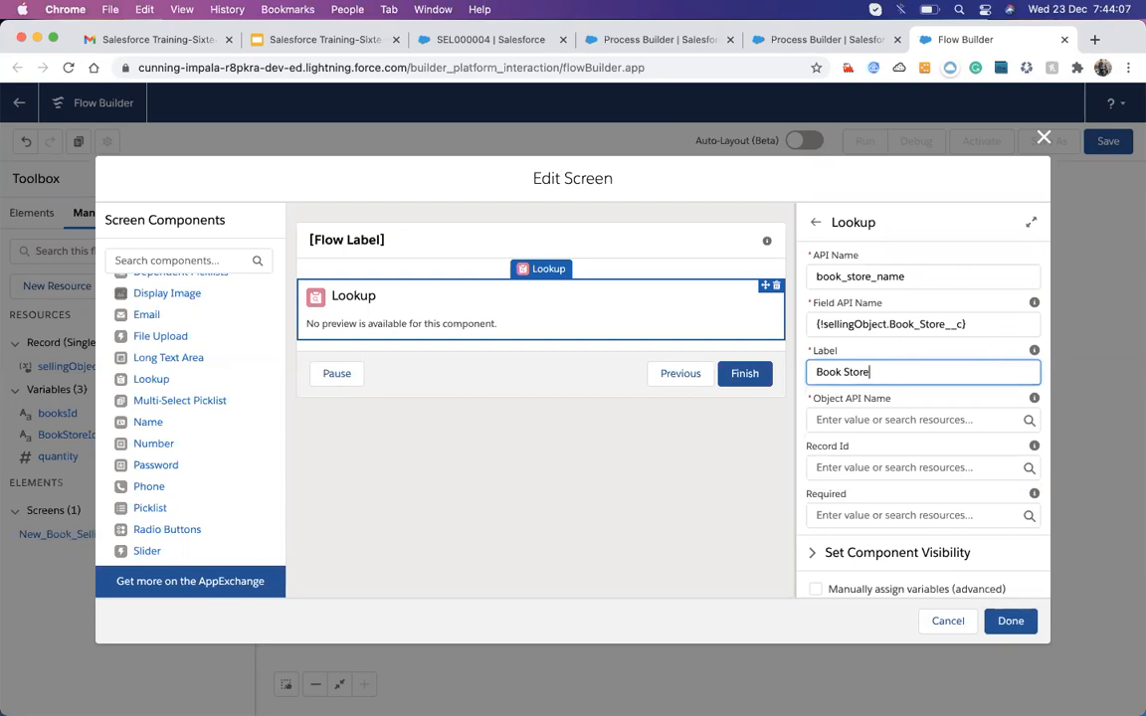
# - Set the Lookup's Object API Name to the Book_Store__c field of the sellingObject record variable
pyautogui.click(913, 418)
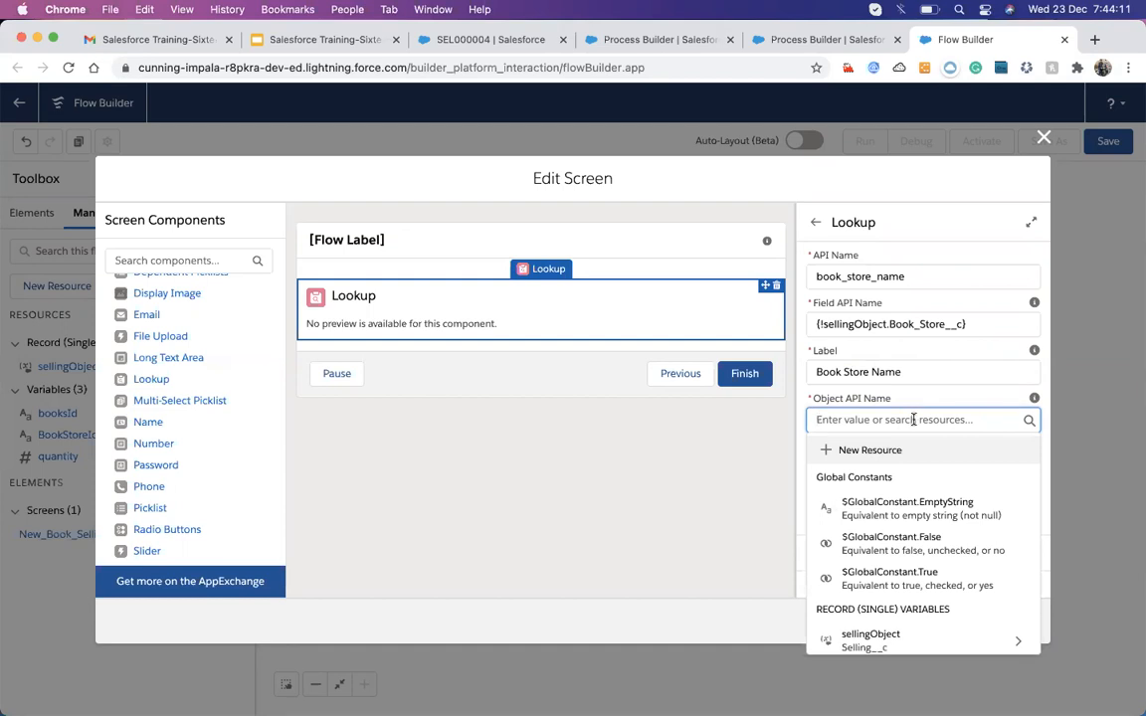
pyautogui.scroll(-2, 922, 597)
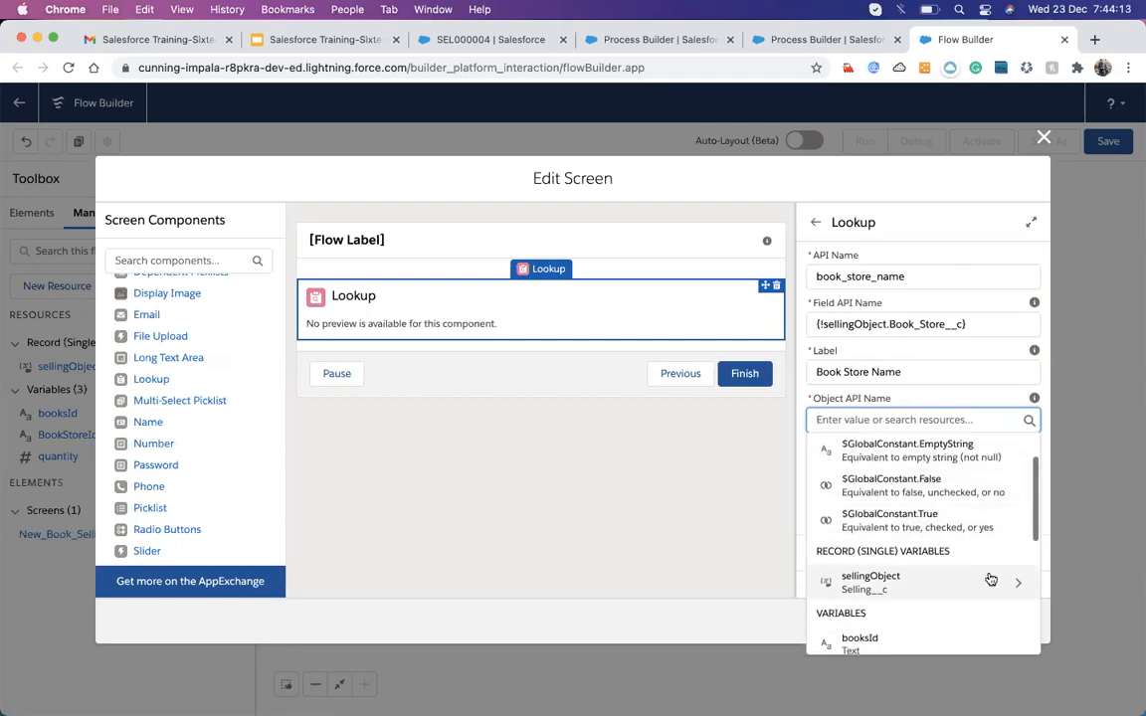
pyautogui.click(1016, 581)
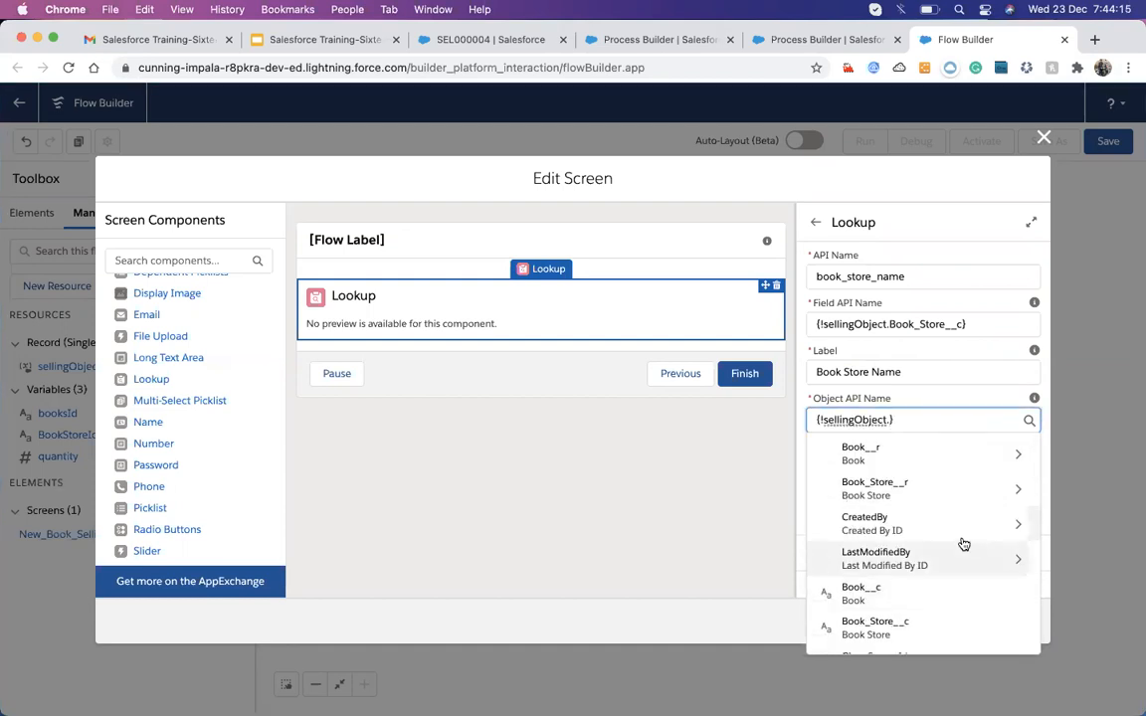
pyautogui.click(926, 629)
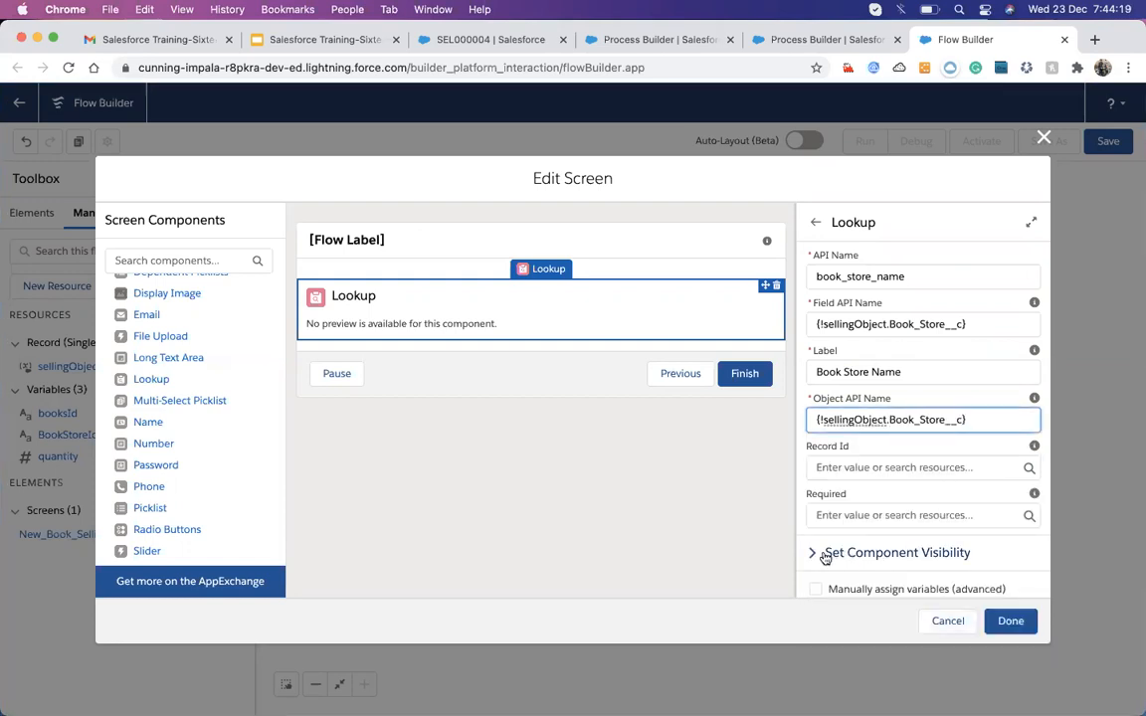
# - Replace the Lookup's Field API Name with the BookStoreId variable
pyautogui.tripleClick(974, 324)
pyautogui.press('BackSpace')
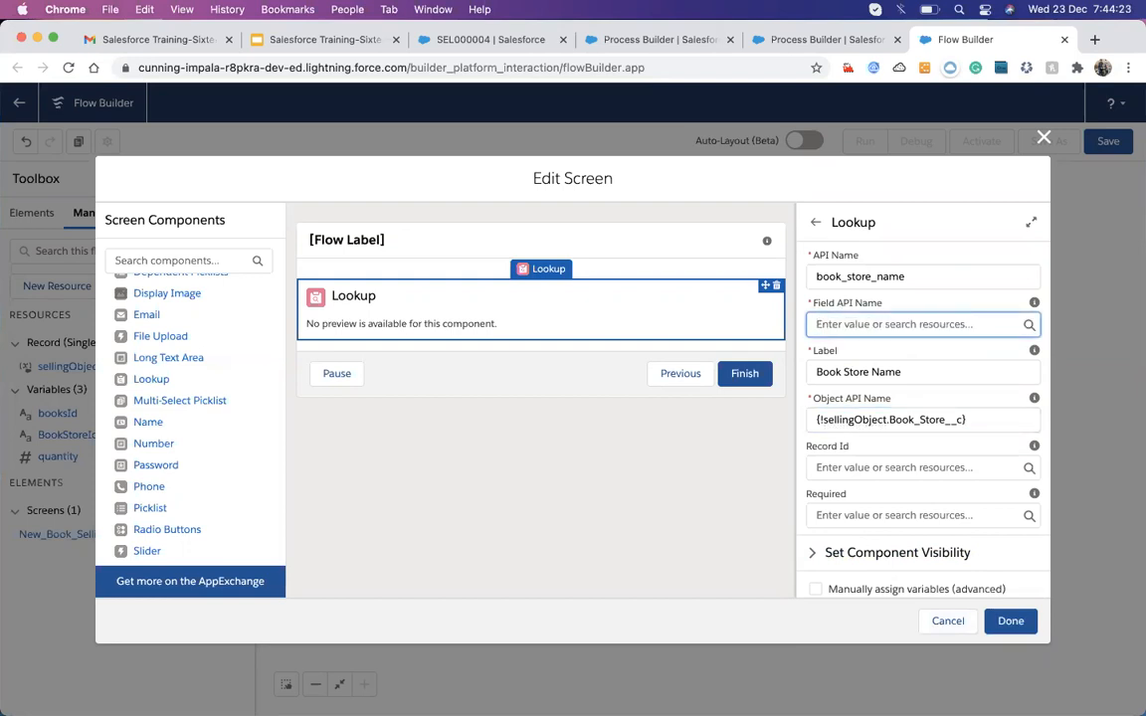
pyautogui.write('b')
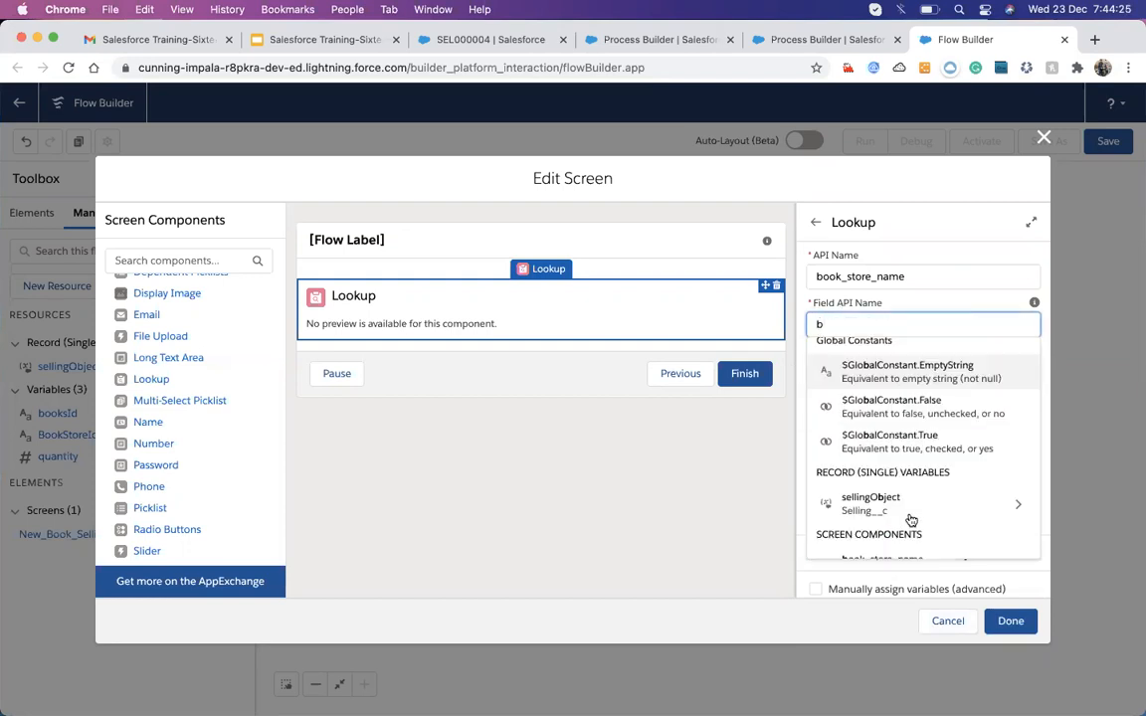
pyautogui.scroll(-3, 910, 517)
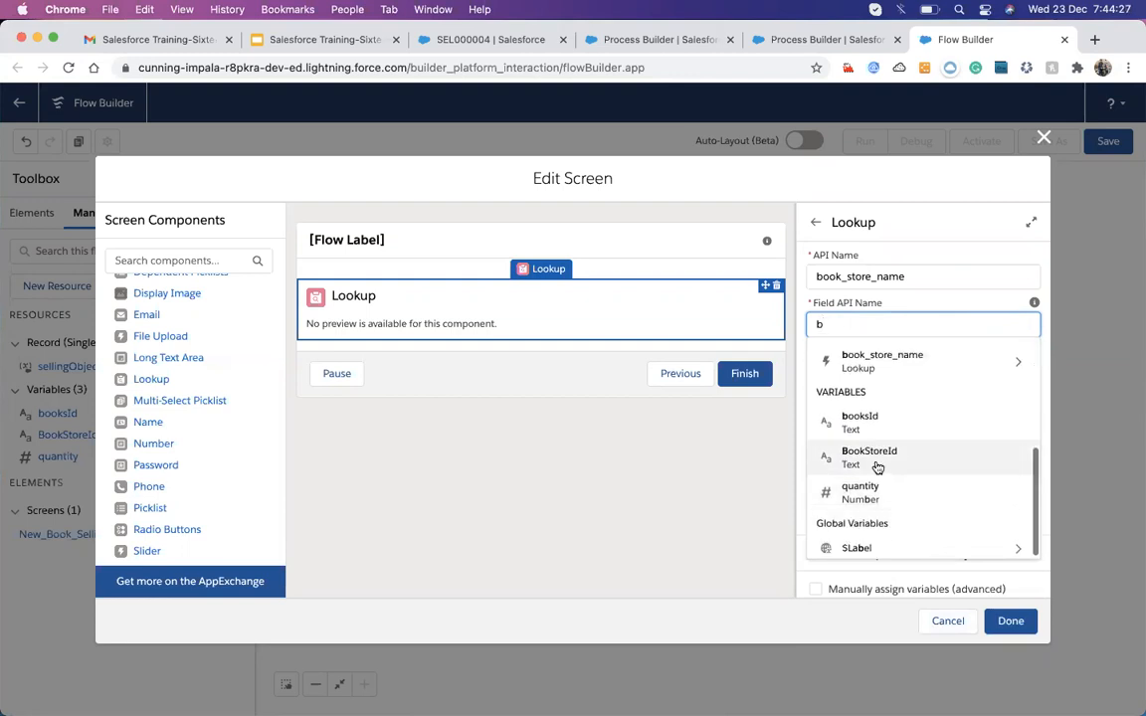
pyautogui.click(875, 457)
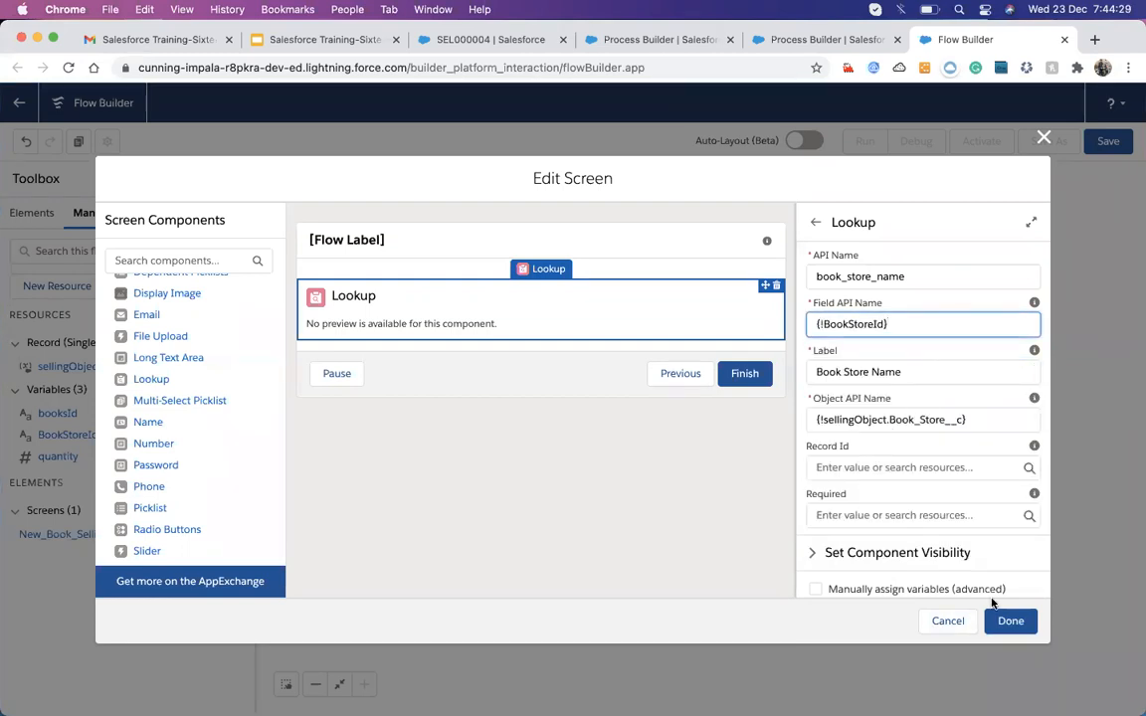
# - Examine the Lookup's component visibility settings and the resources offered for its Record Id and Required fields
pyautogui.click(814, 553)
pyautogui.scroll(-2, 885, 564)
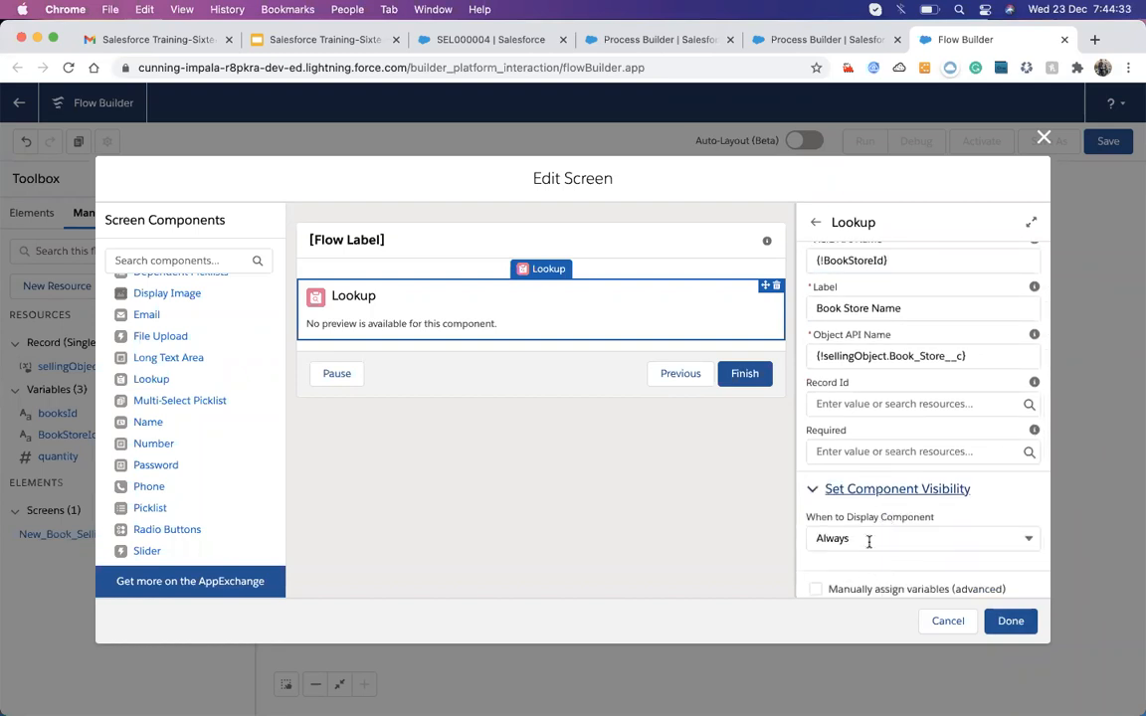
pyautogui.click(815, 492)
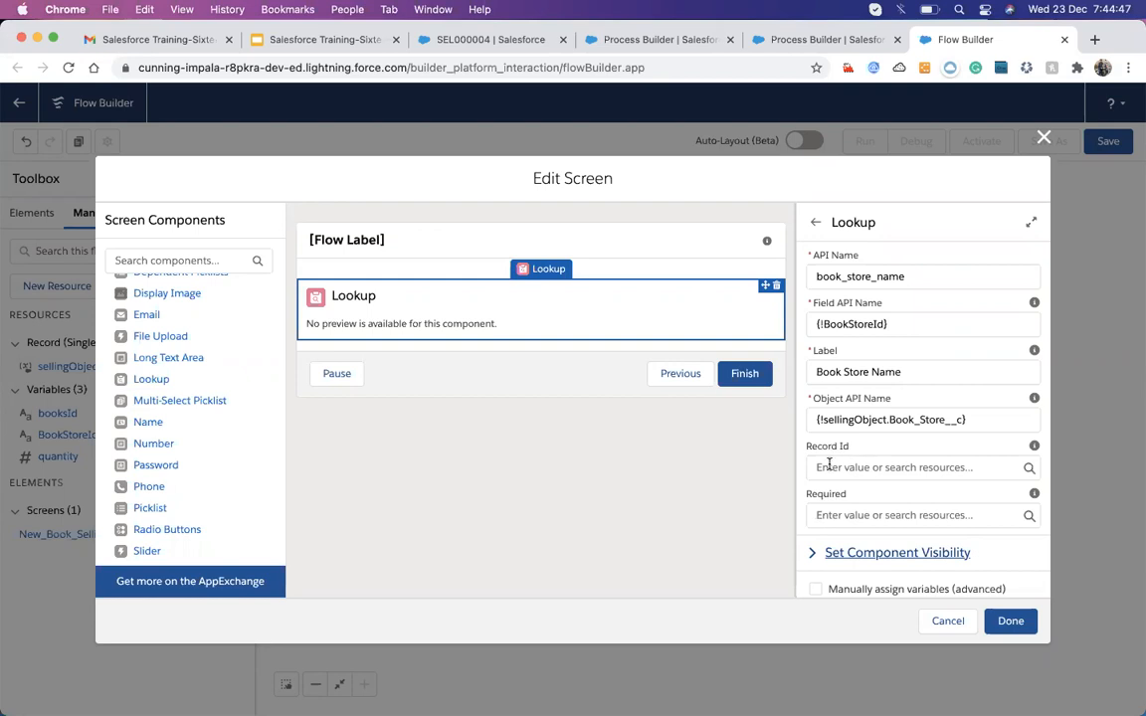
pyautogui.click(837, 466)
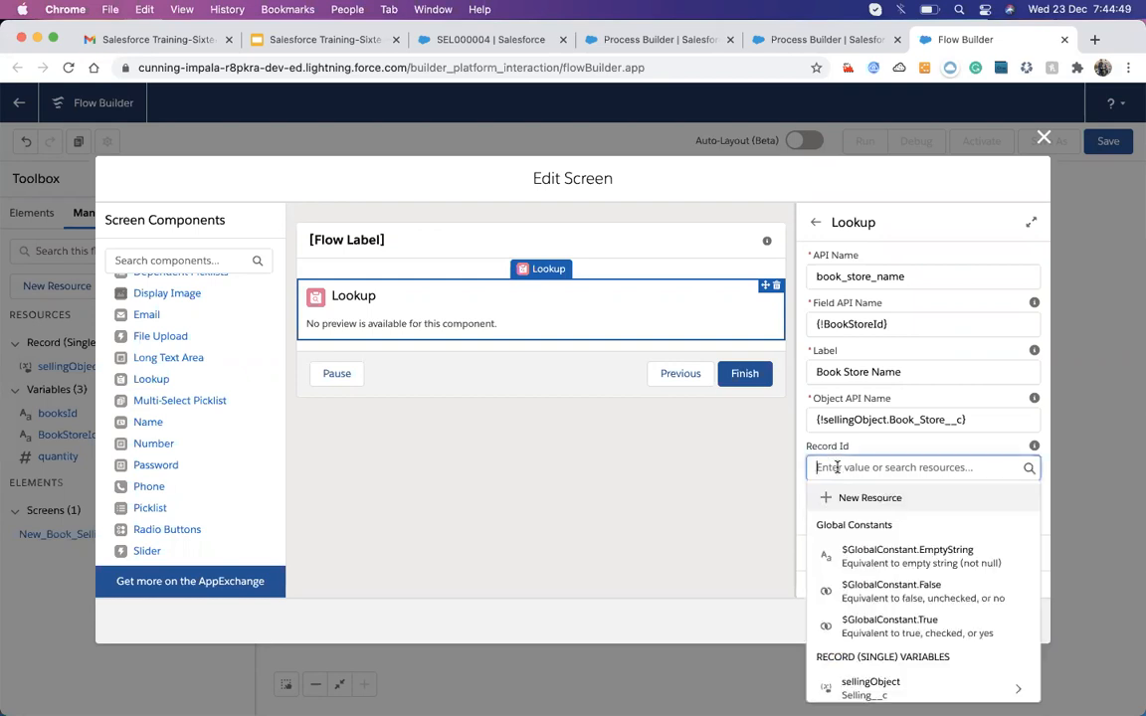
pyautogui.click(481, 369)
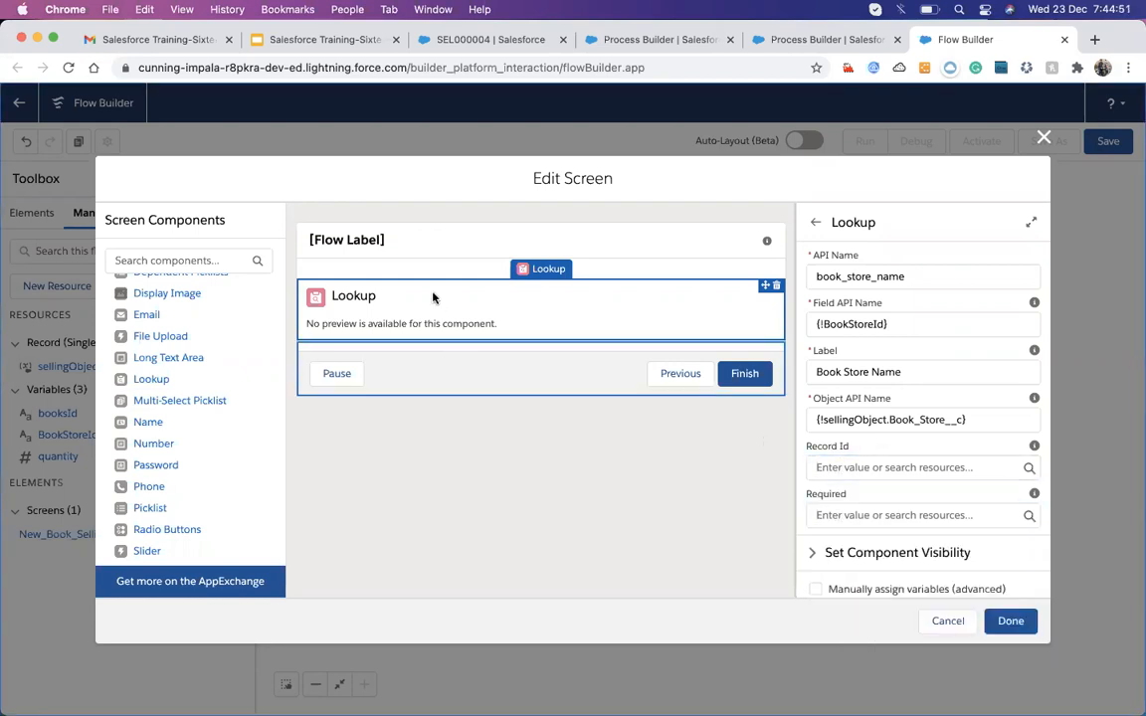
pyautogui.click(866, 514)
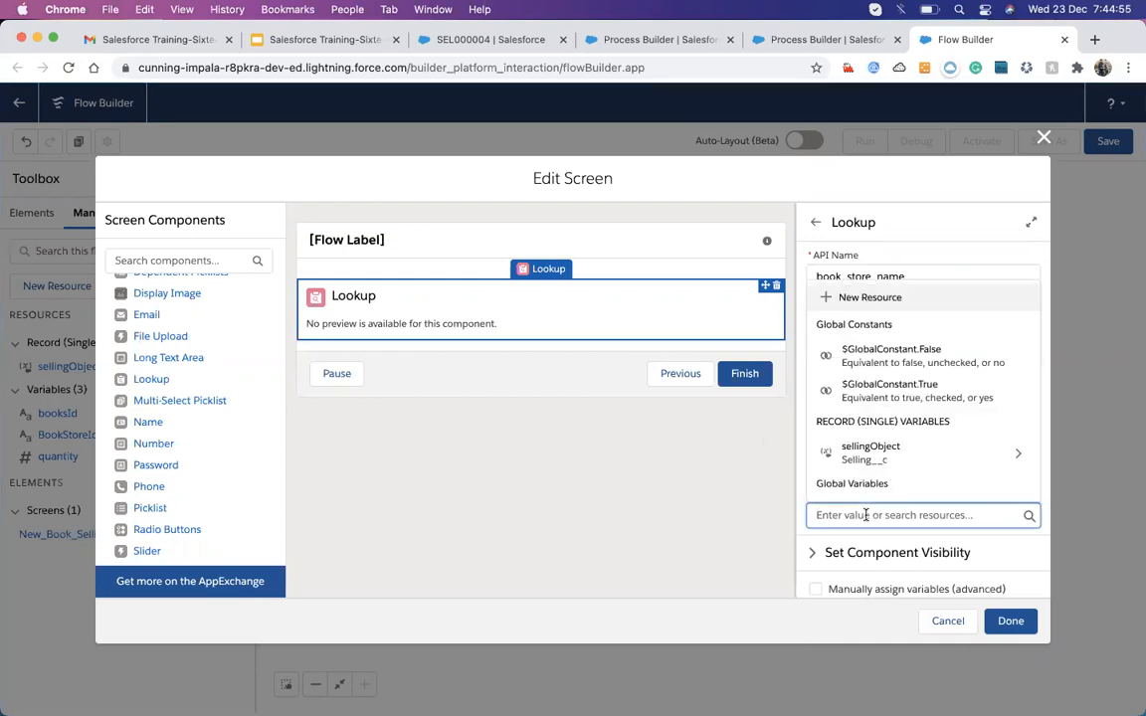
pyautogui.click(448, 303)
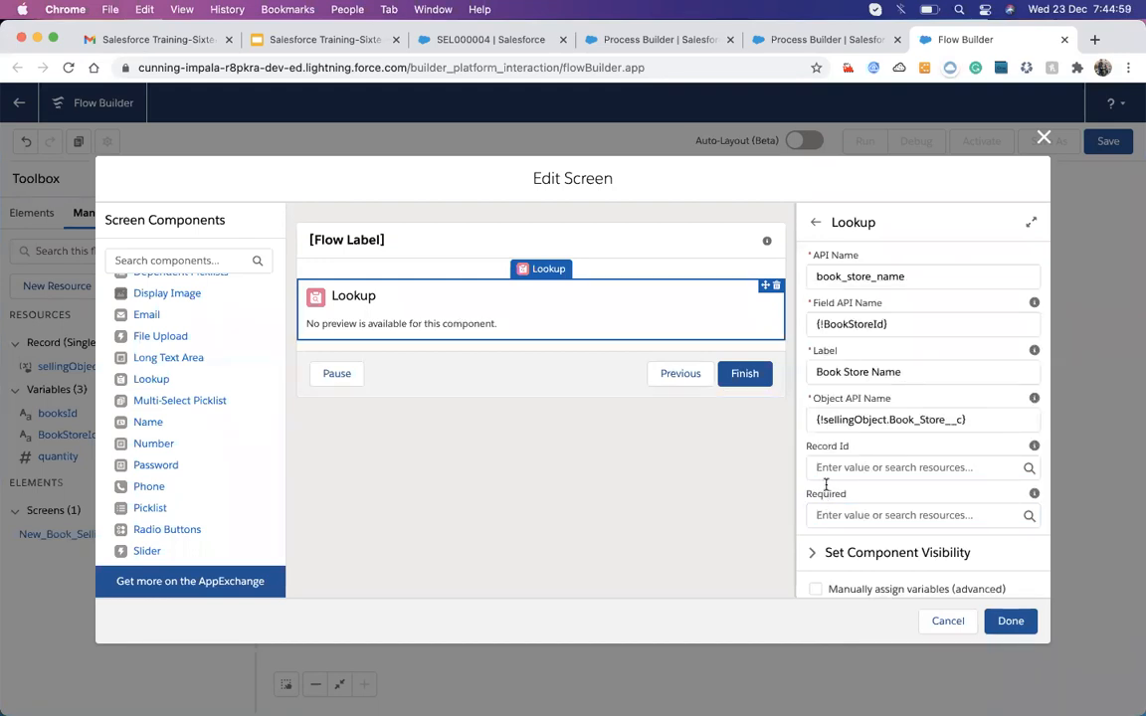
pyautogui.click(838, 552)
pyautogui.scroll(-1, 838, 551)
pyautogui.scroll(1, 838, 551)
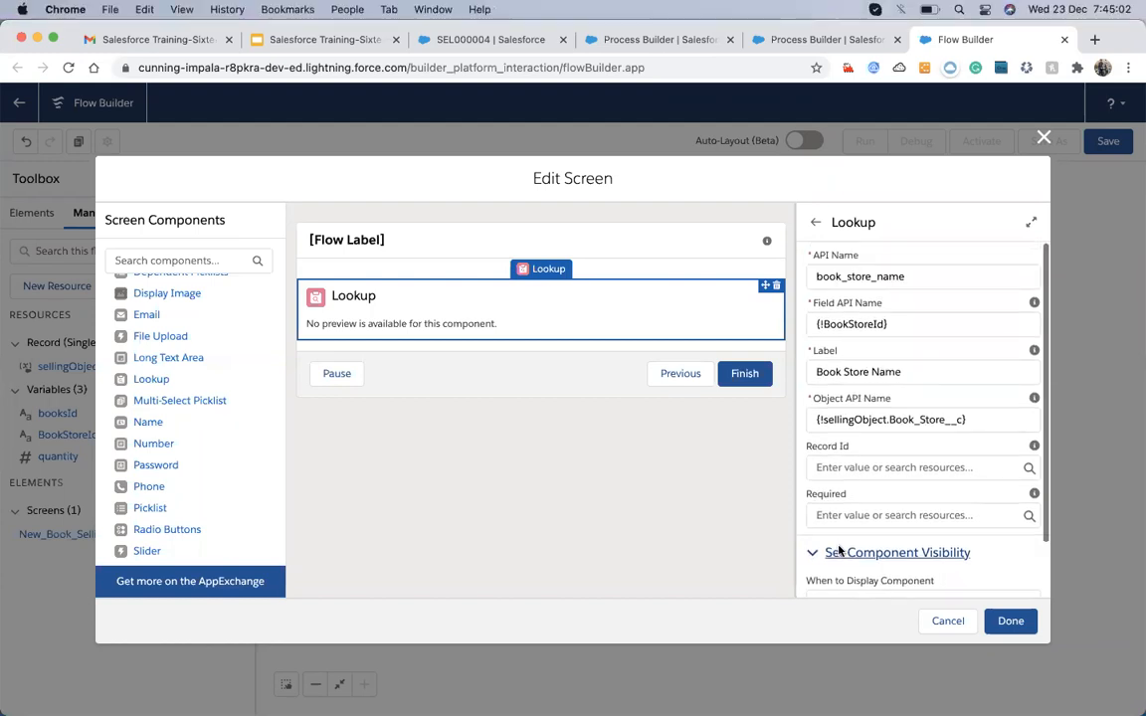
# - Review the Lookup's API Name, Field API Name and Object API Name entries
pyautogui.click(846, 279)
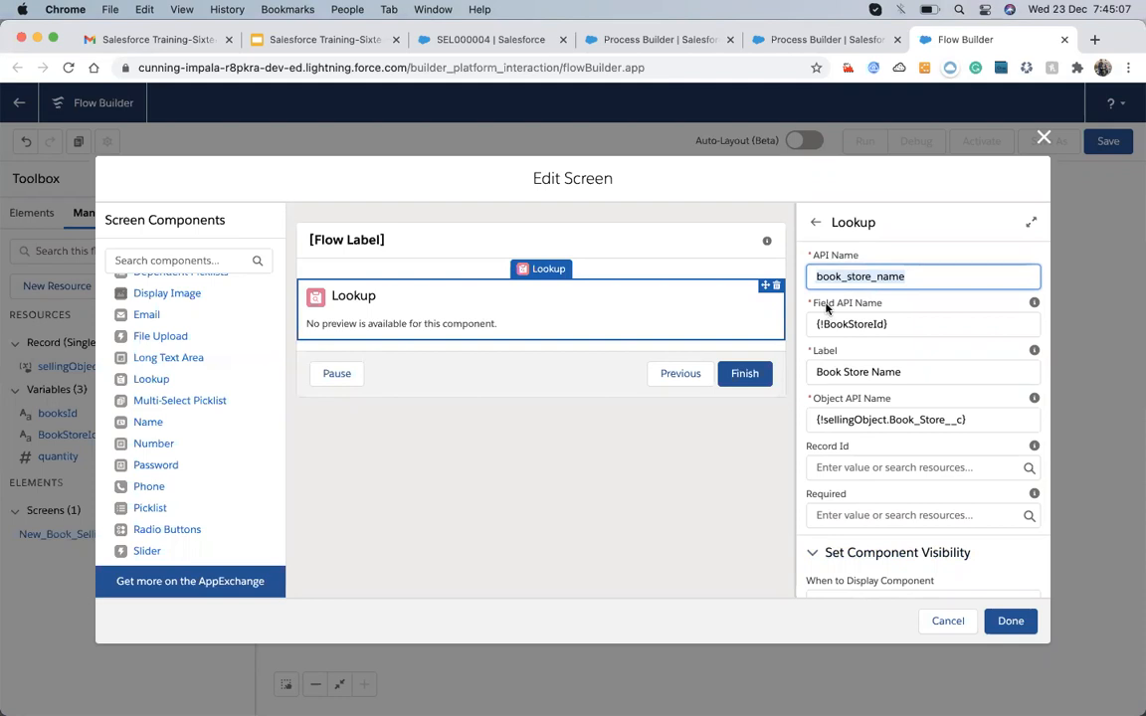
pyautogui.moveTo(815, 307); pyautogui.dragTo(879, 303)
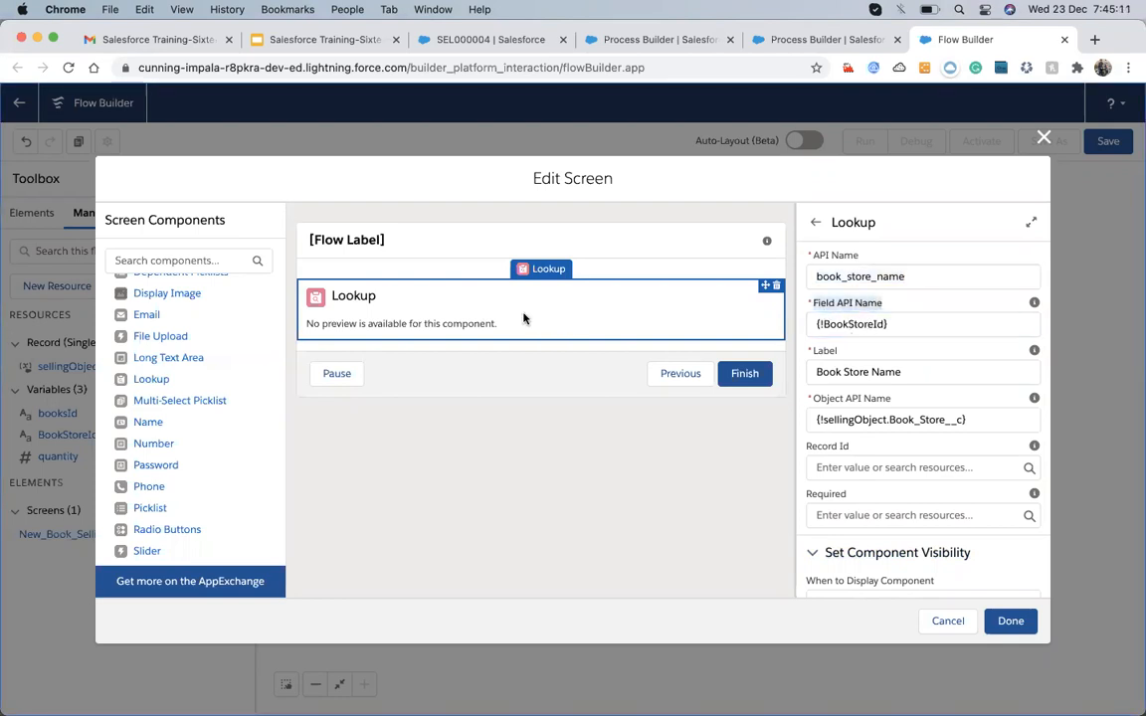
pyautogui.click(863, 420)
pyautogui.click(918, 406)
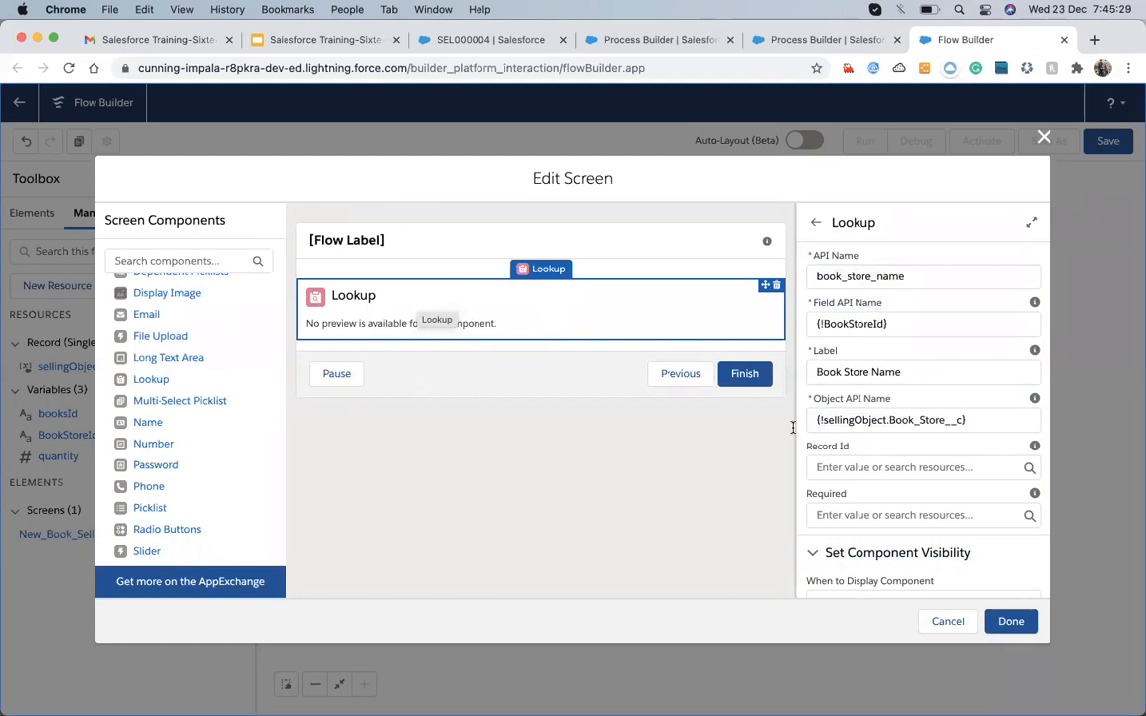
pyautogui.click(917, 420)
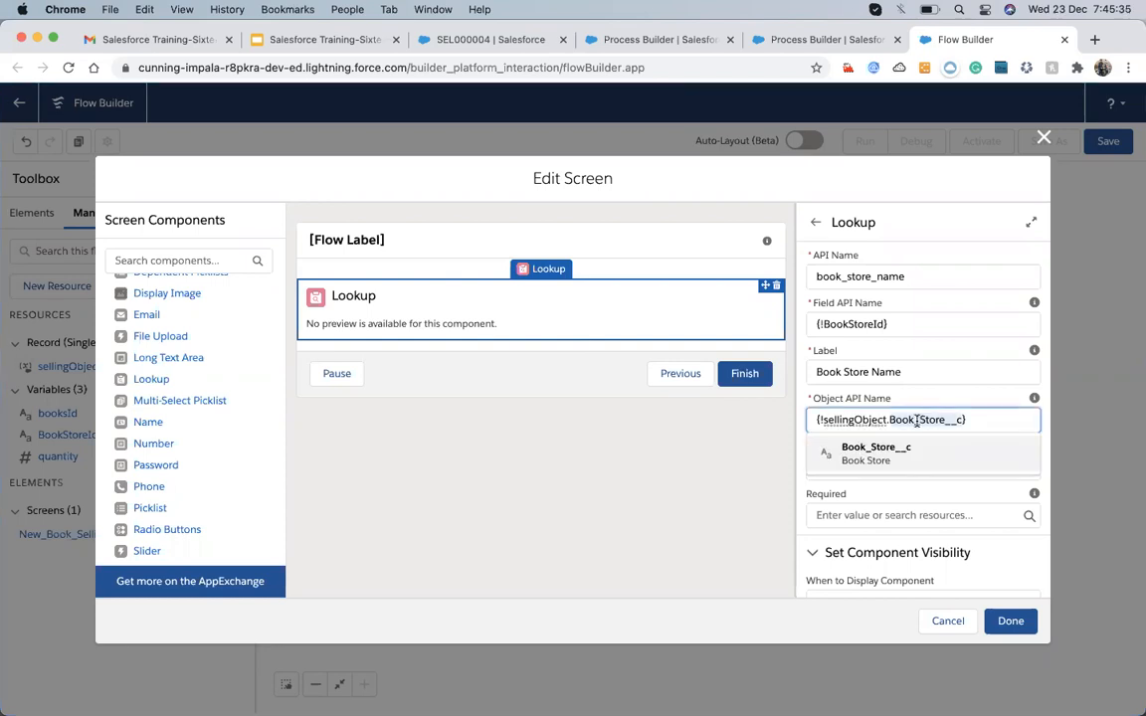
# - Switch to the Book Store Management app, check the selling record's Book Store field, and open the Paul Book Store record
pyautogui.click(657, 40)
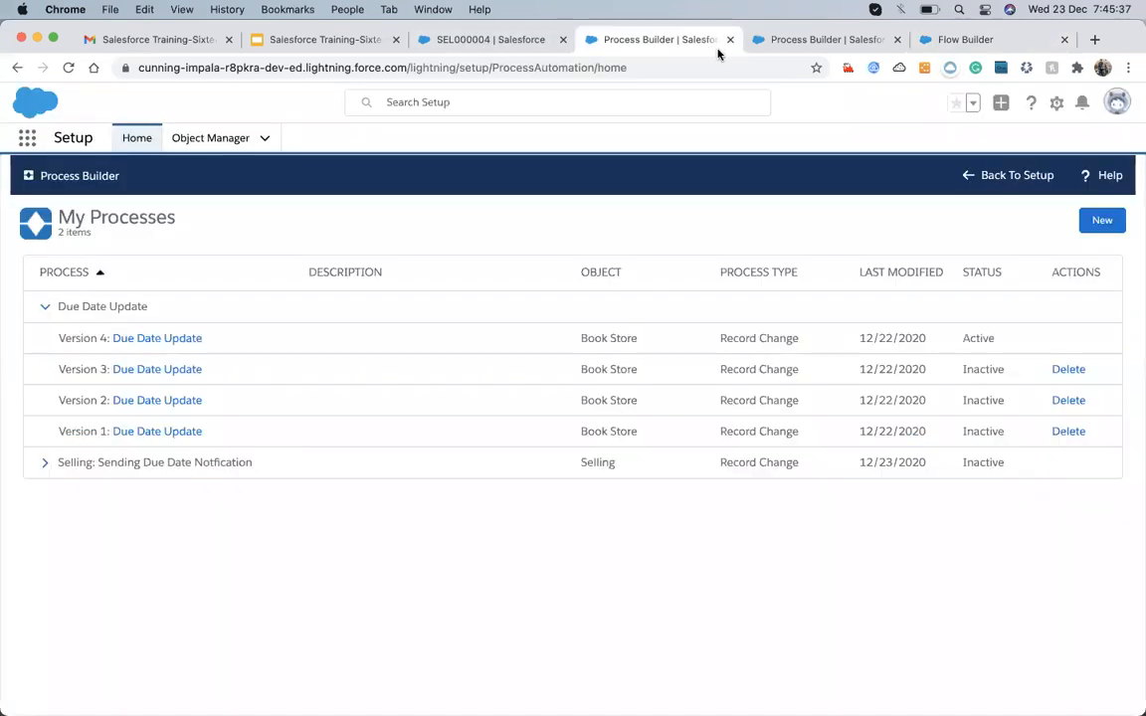
pyautogui.click(468, 41)
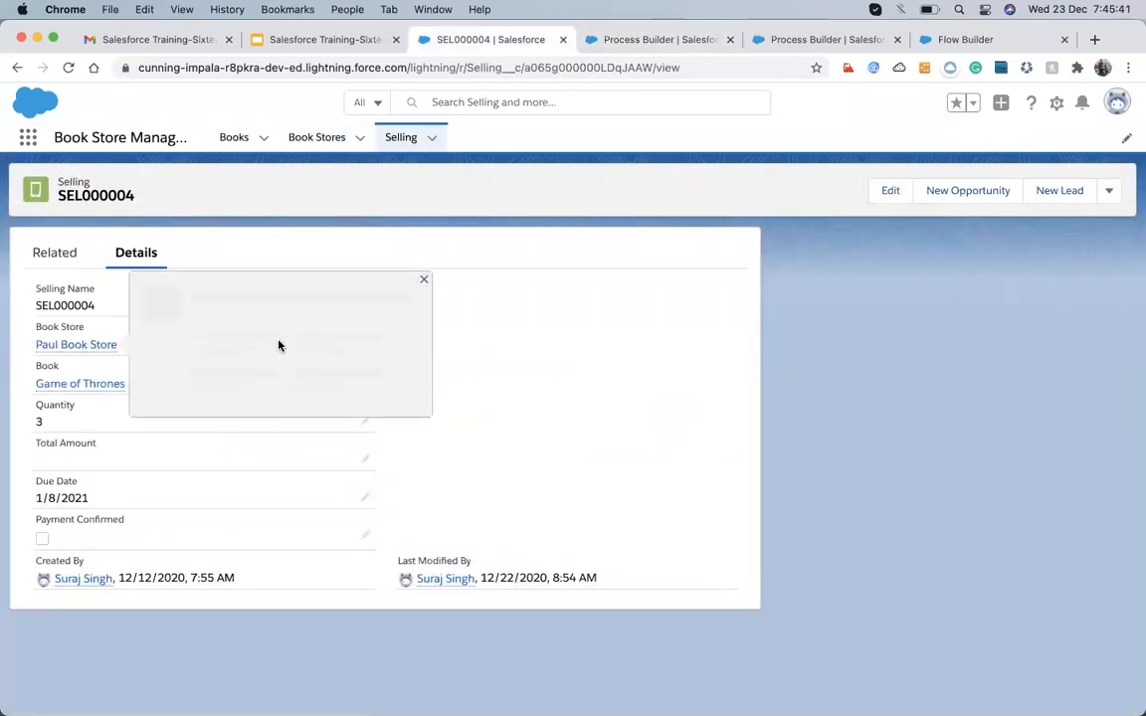
pyautogui.tripleClick(208, 332)
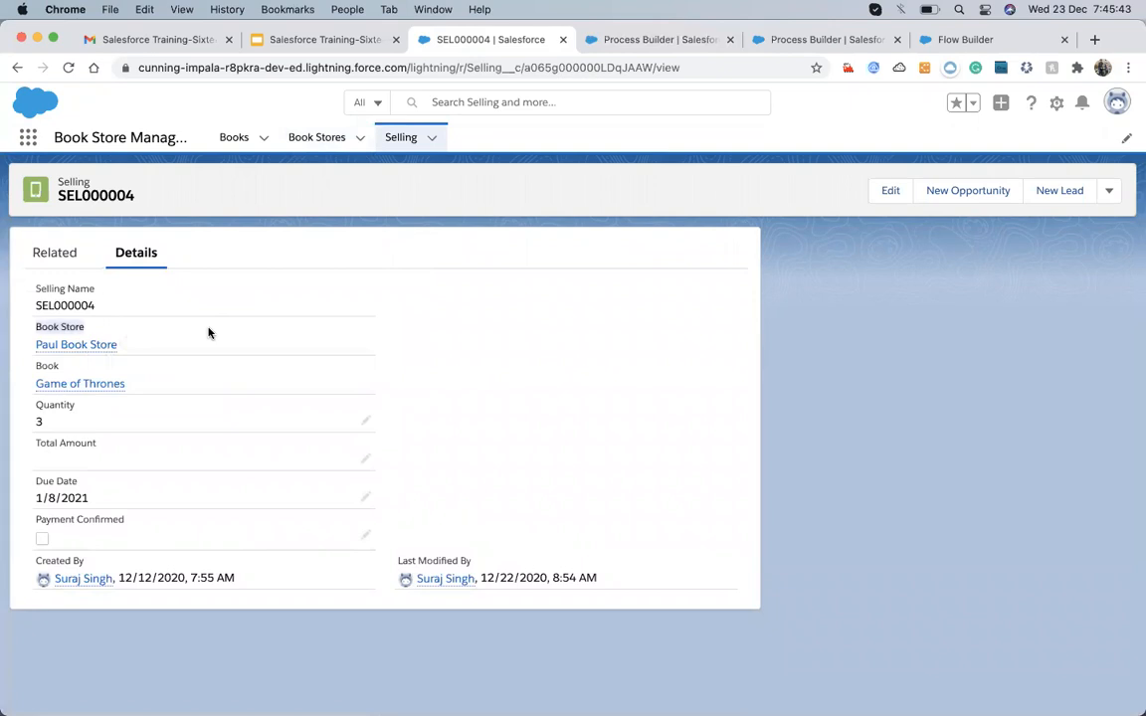
pyautogui.click(231, 342)
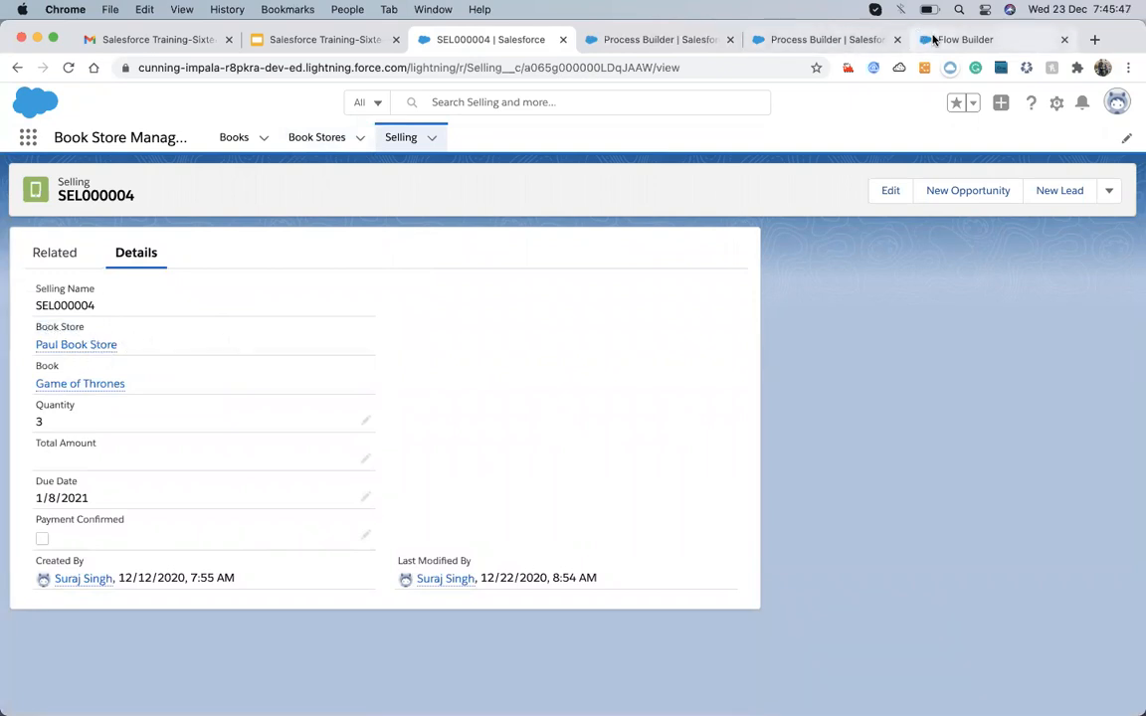
pyautogui.click(890, 192)
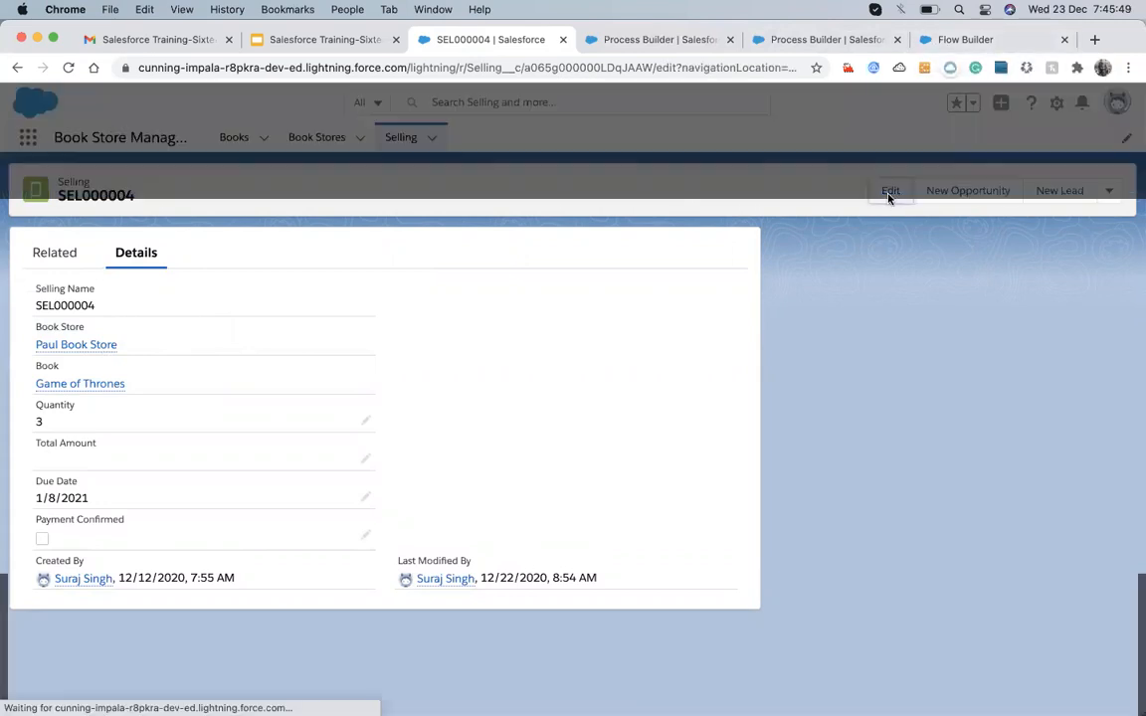
pyautogui.click(900, 147)
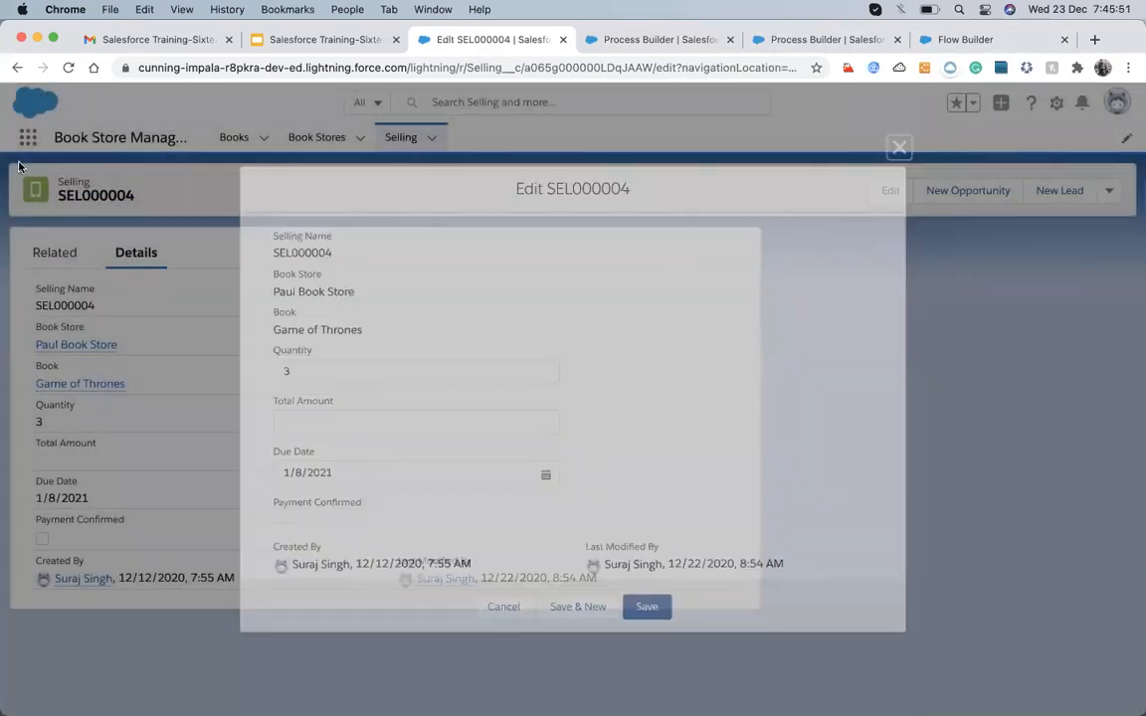
pyautogui.click(303, 138)
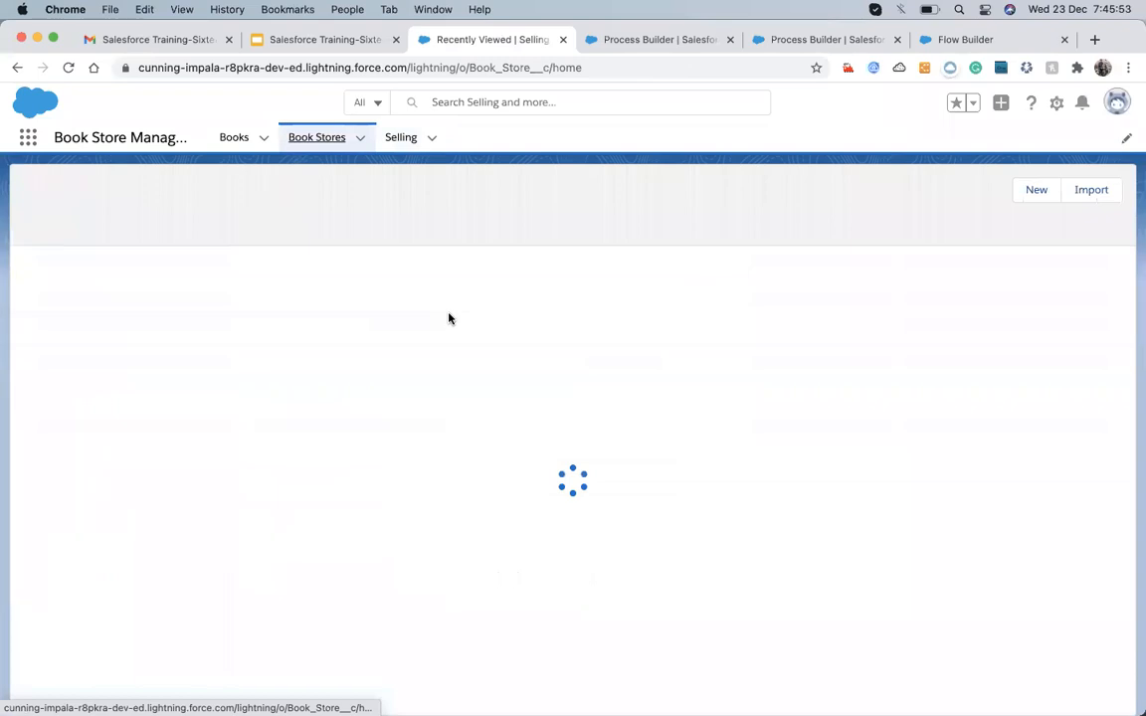
pyautogui.click(149, 280)
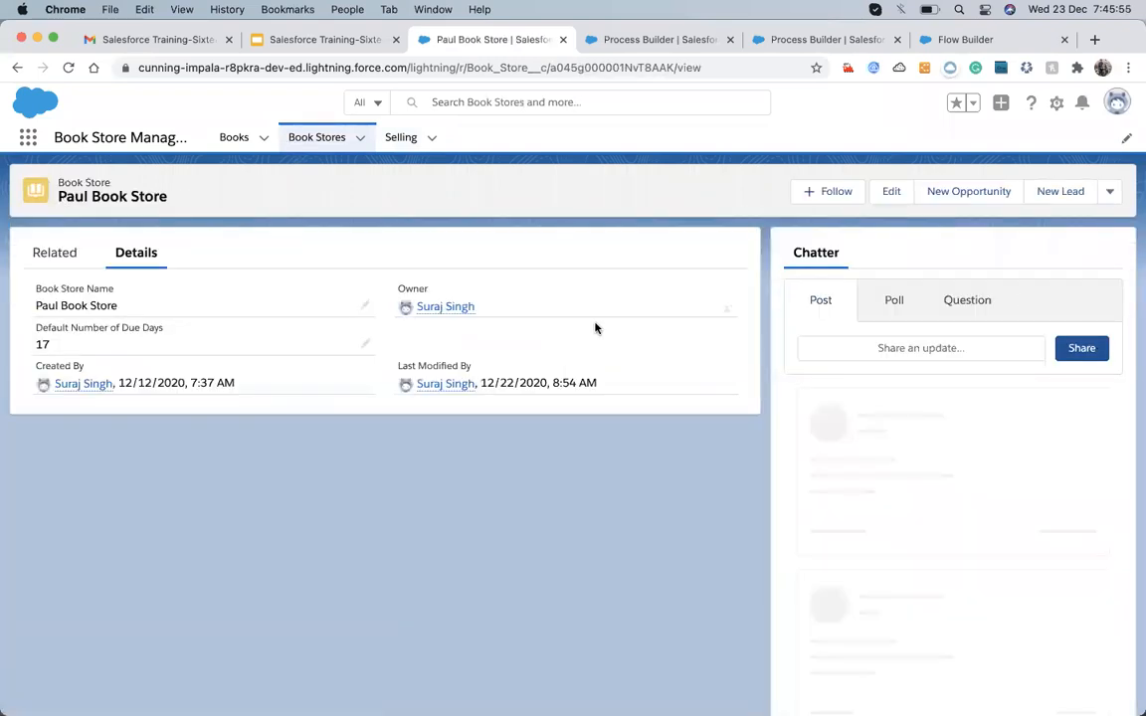
# - Check the Book Store field on a new selling form from Paul Book Store's related list, and return to the flow's Lookup
pyautogui.click(40, 252)
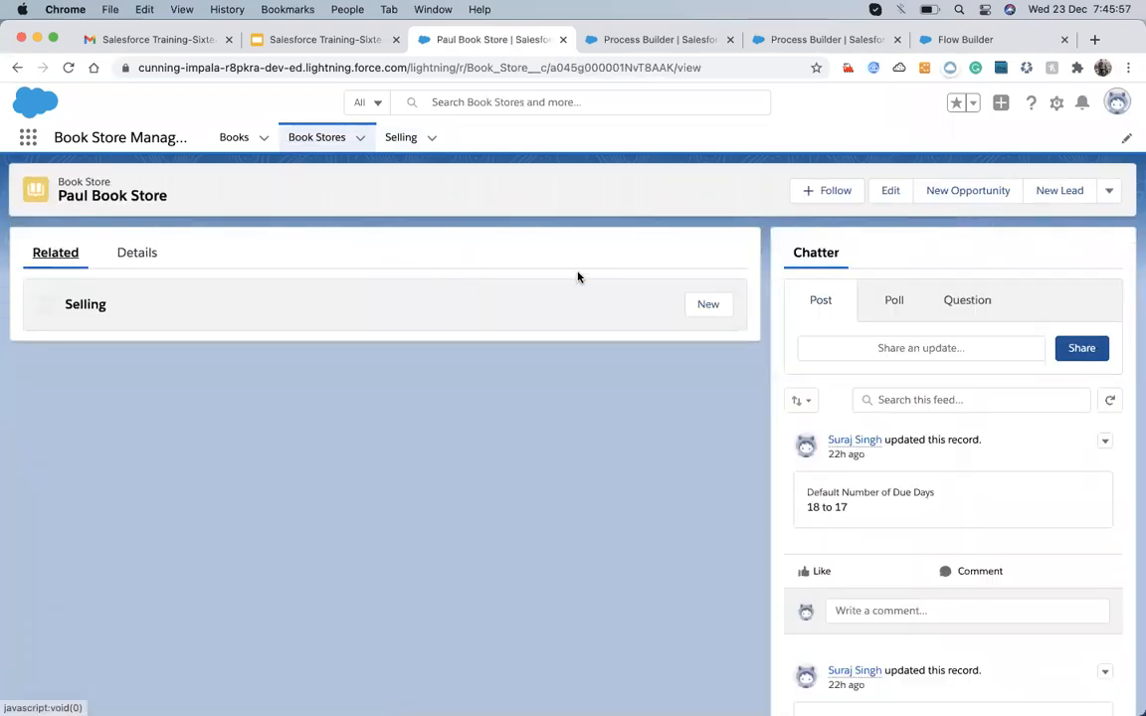
pyautogui.click(702, 317)
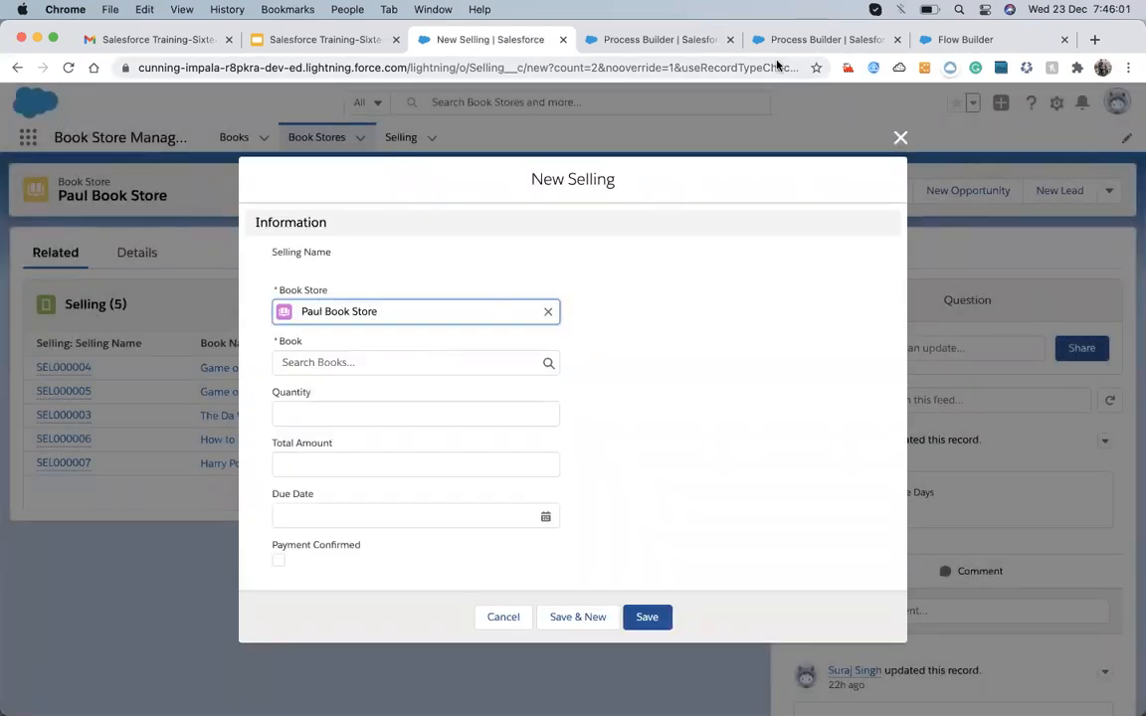
pyautogui.click(954, 39)
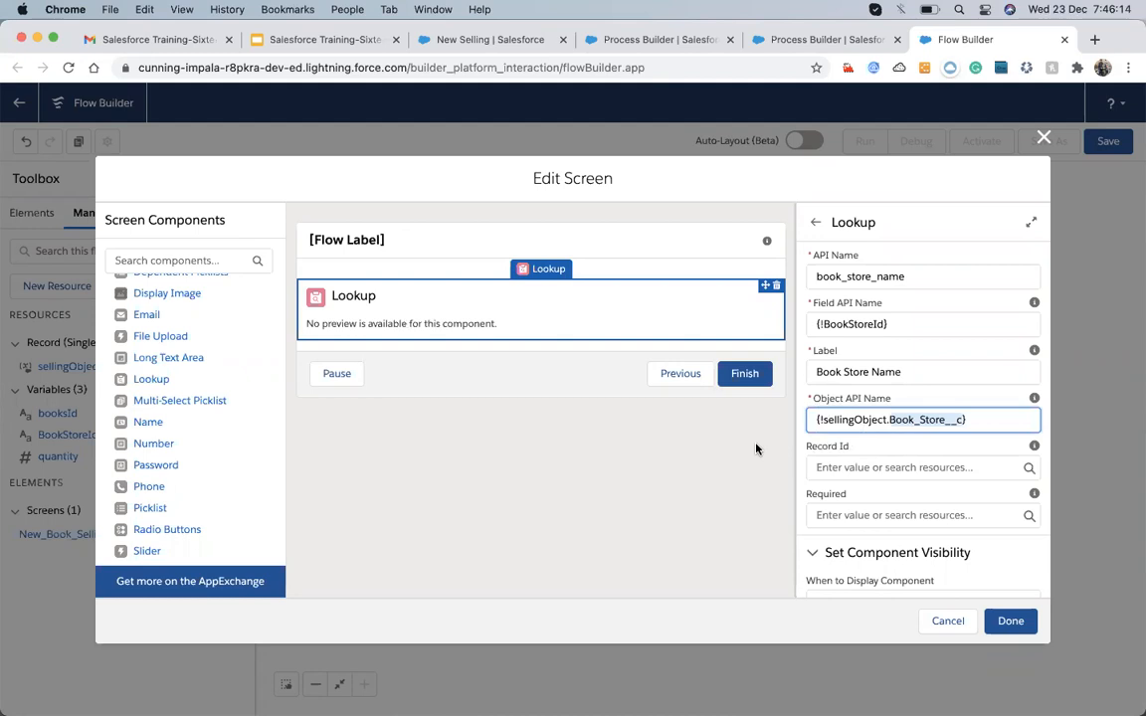
pyautogui.click(668, 319)
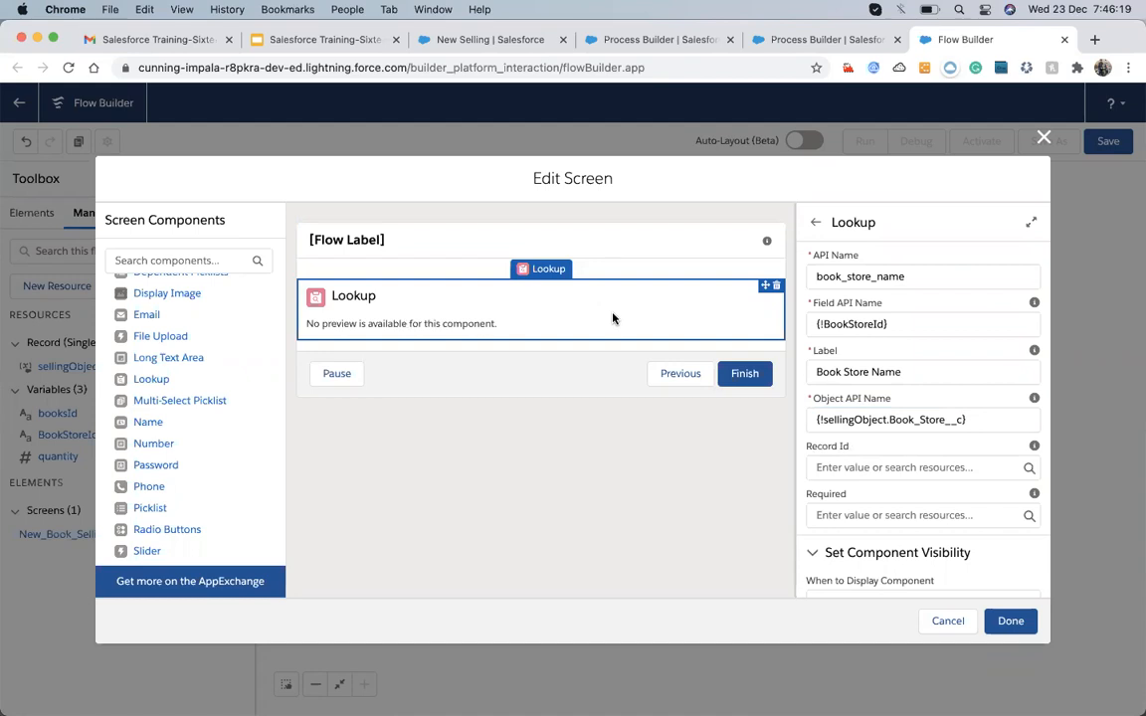
# - Clear the Lookup's Object API Name and look through the resources offered for it
pyautogui.moveTo(980, 422); pyautogui.dragTo(802, 430)
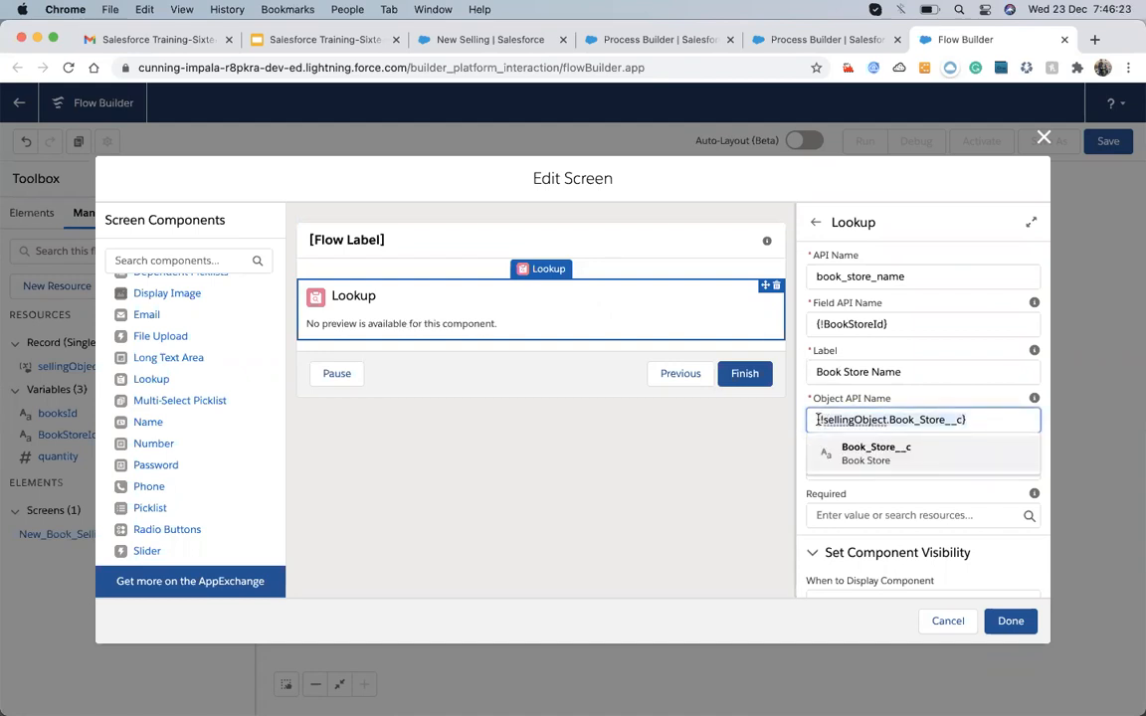
pyautogui.press('BackSpace')
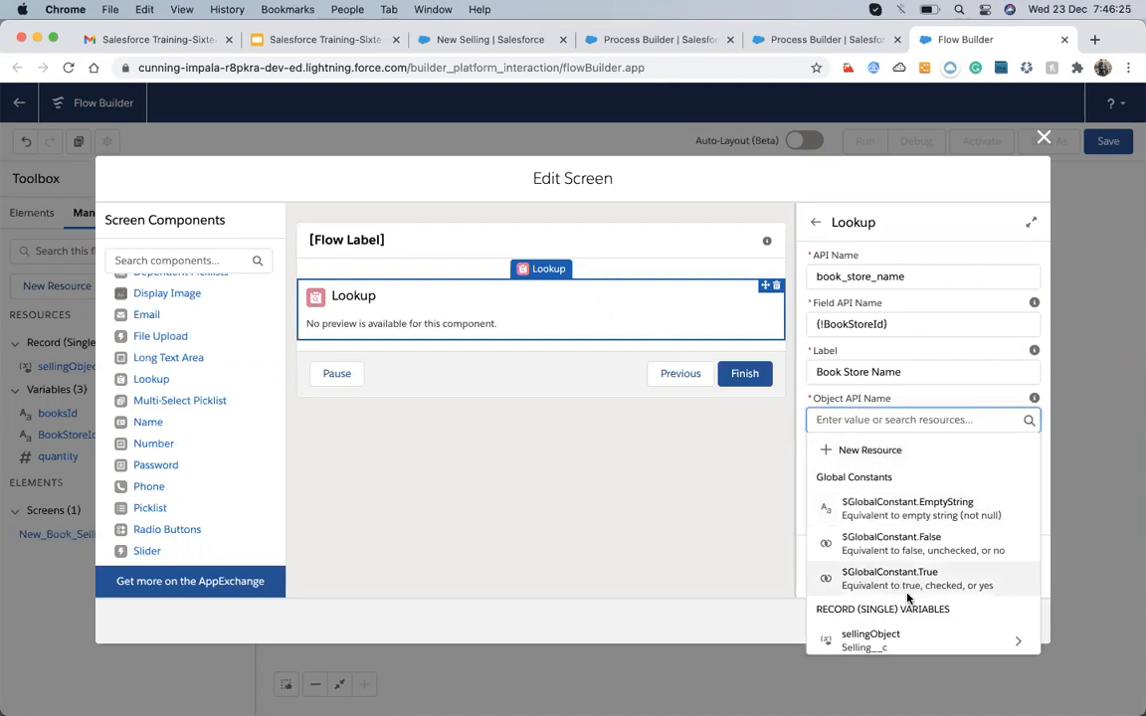
pyautogui.scroll(-5, 907, 594)
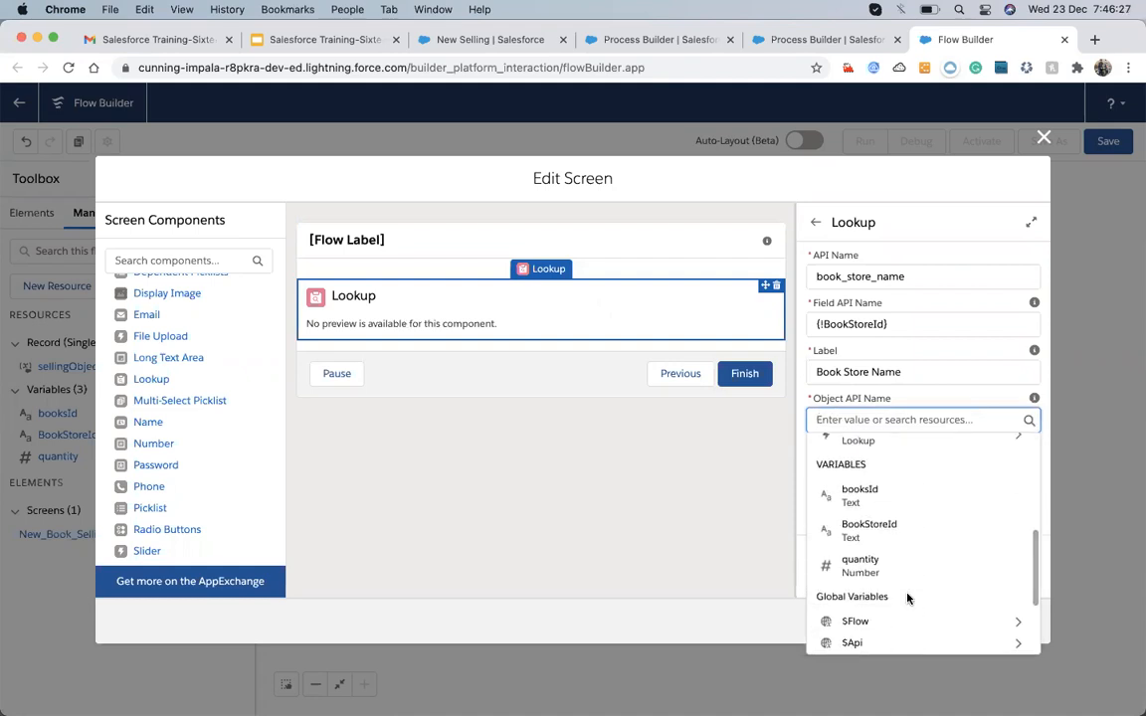
pyautogui.scroll(5, 865, 497)
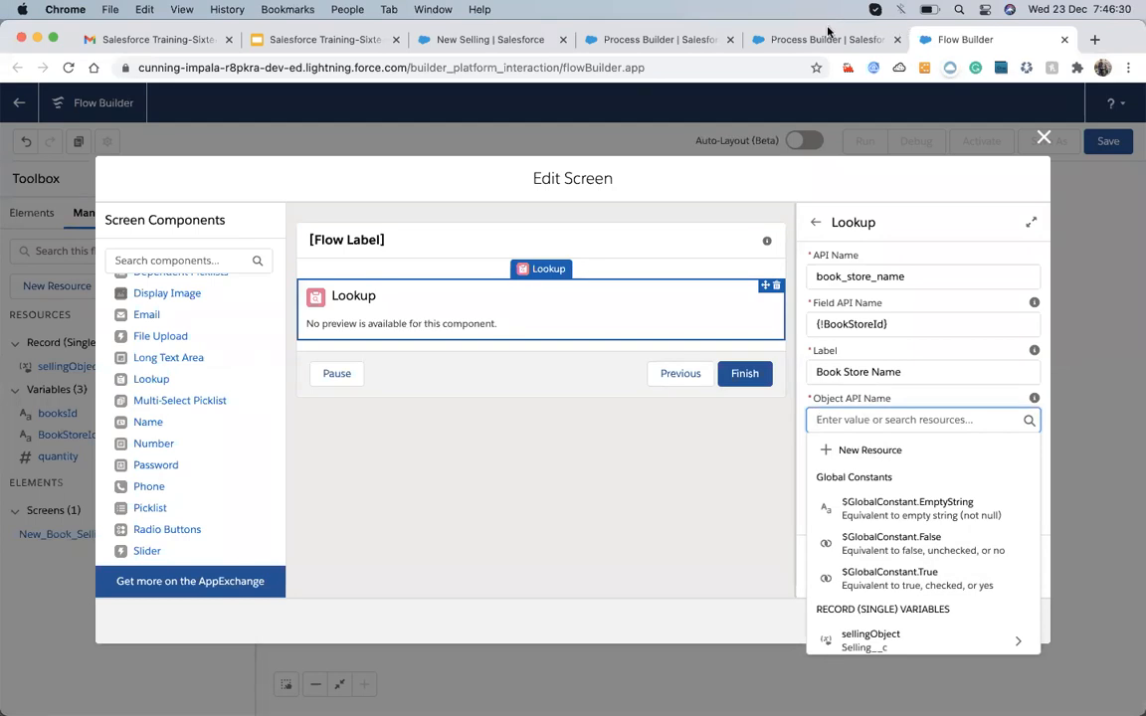
# - Switch to the Book Store Management app and close the unsaved New Selling form
pyautogui.click(744, 40)
pyautogui.click(660, 40)
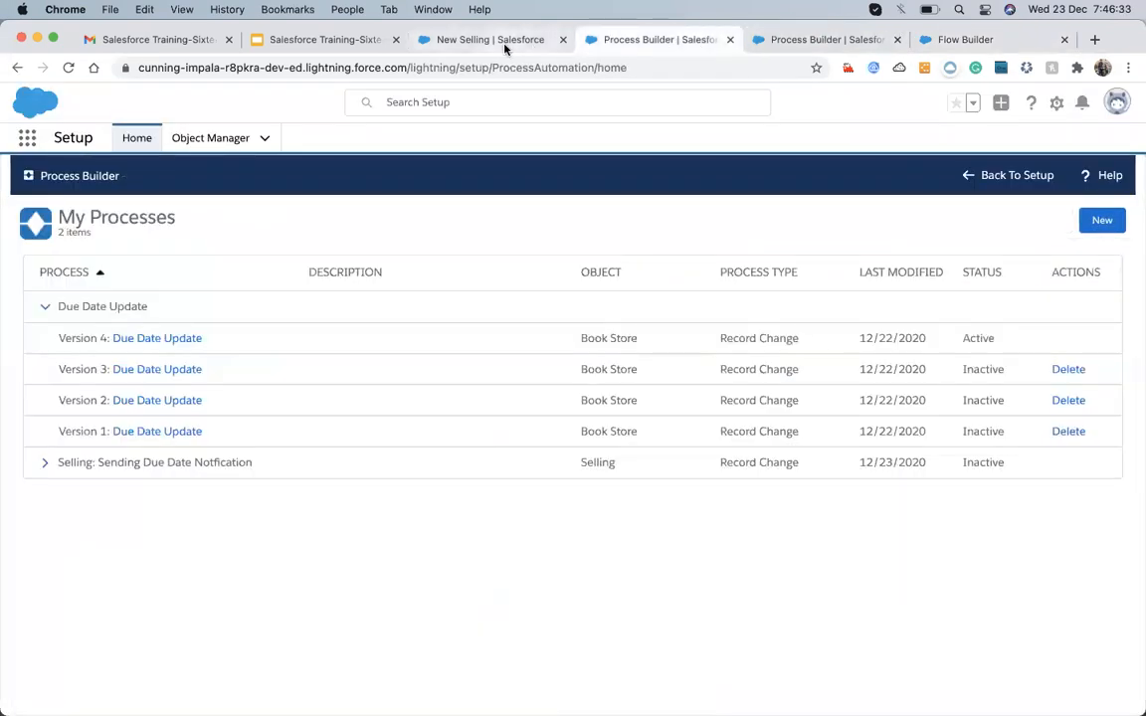
pyautogui.click(453, 38)
pyautogui.click(900, 138)
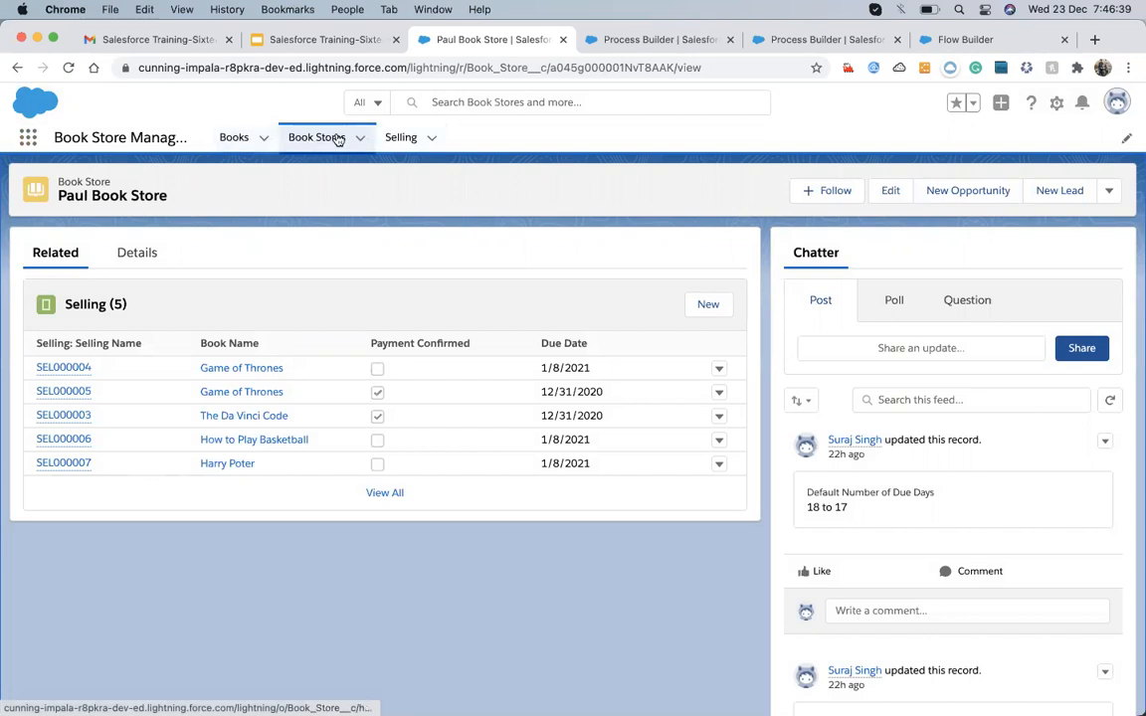
# - Open the Book Store object's setup details and copy its API name, Book_Store__c
pyautogui.click(233, 139)
pyautogui.click(321, 141)
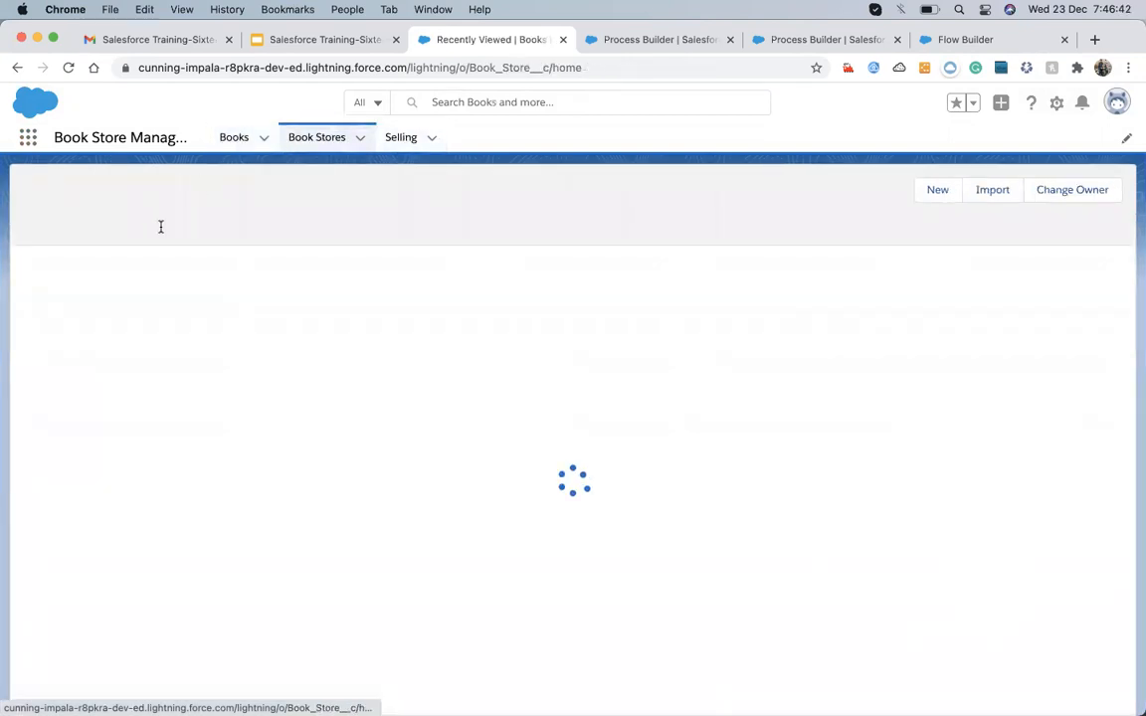
pyautogui.click(1056, 103)
pyautogui.click(972, 285)
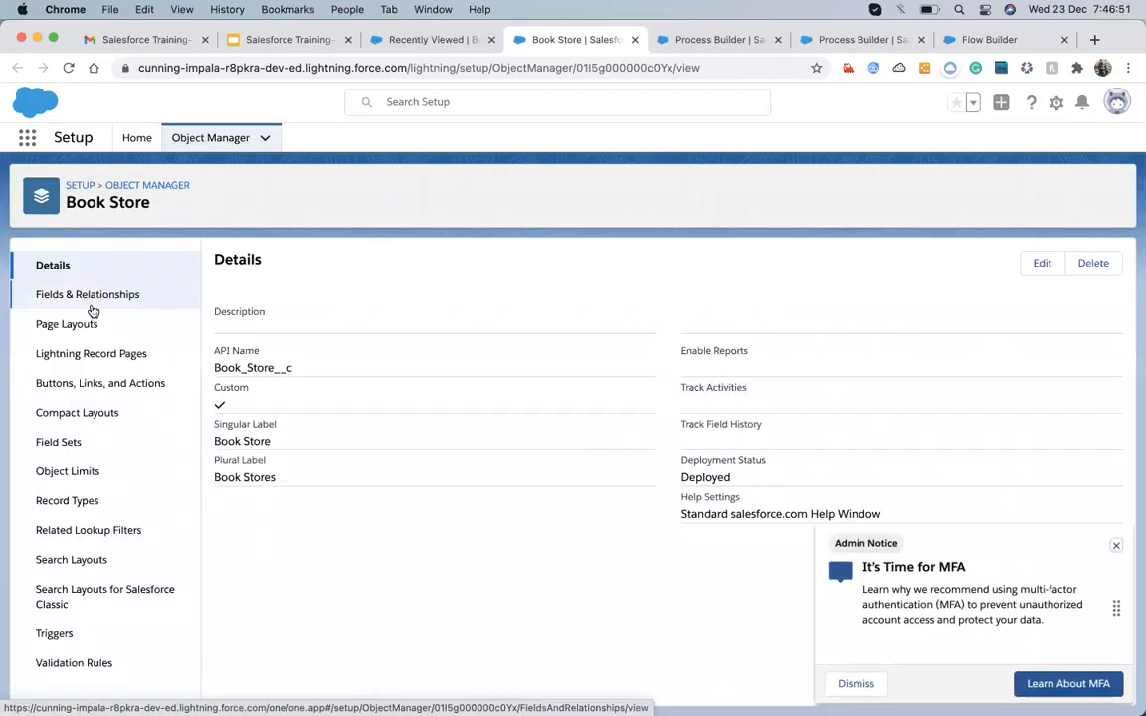
pyautogui.doubleClick(255, 366)
pyautogui.press('super+c')
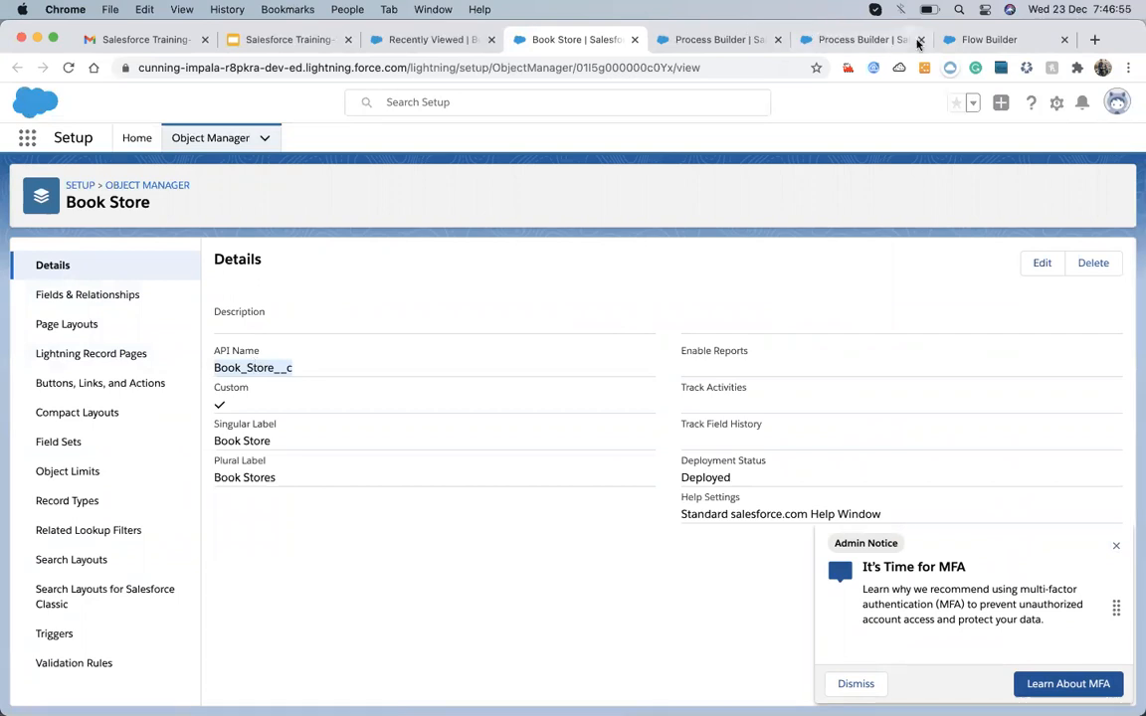
# - Return to the flow and set the Lookup's Object API Name to Book_Store__c
pyautogui.click(960, 40)
pyautogui.click(833, 420)
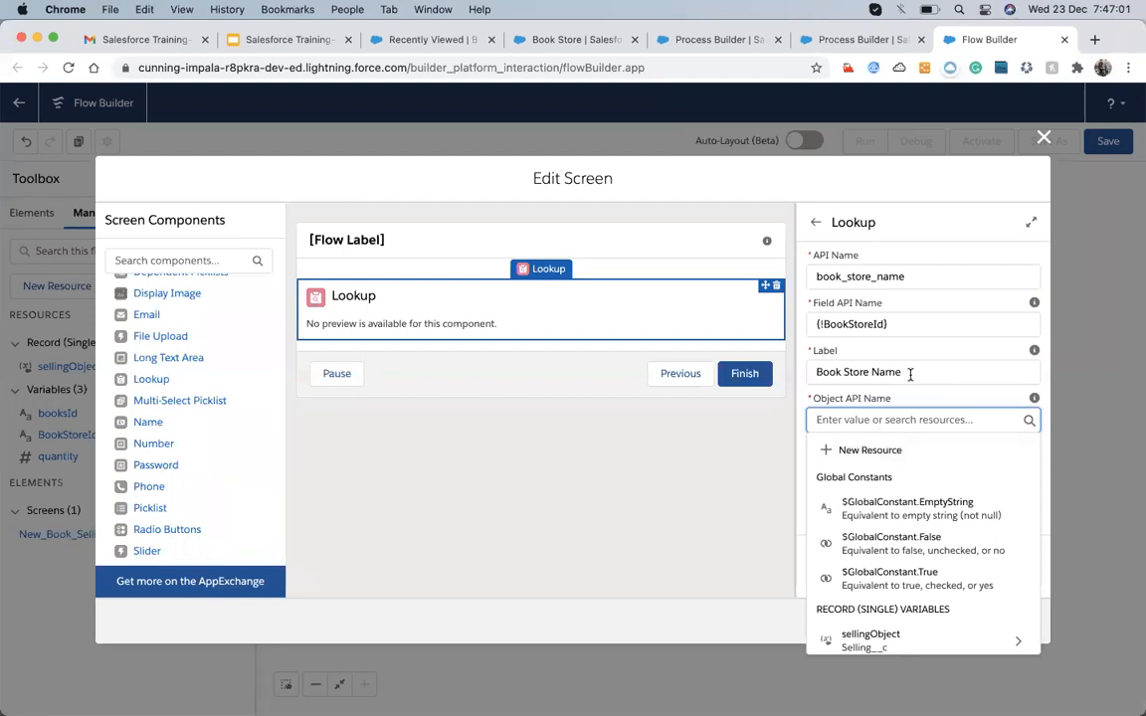
pyautogui.click(562, 40)
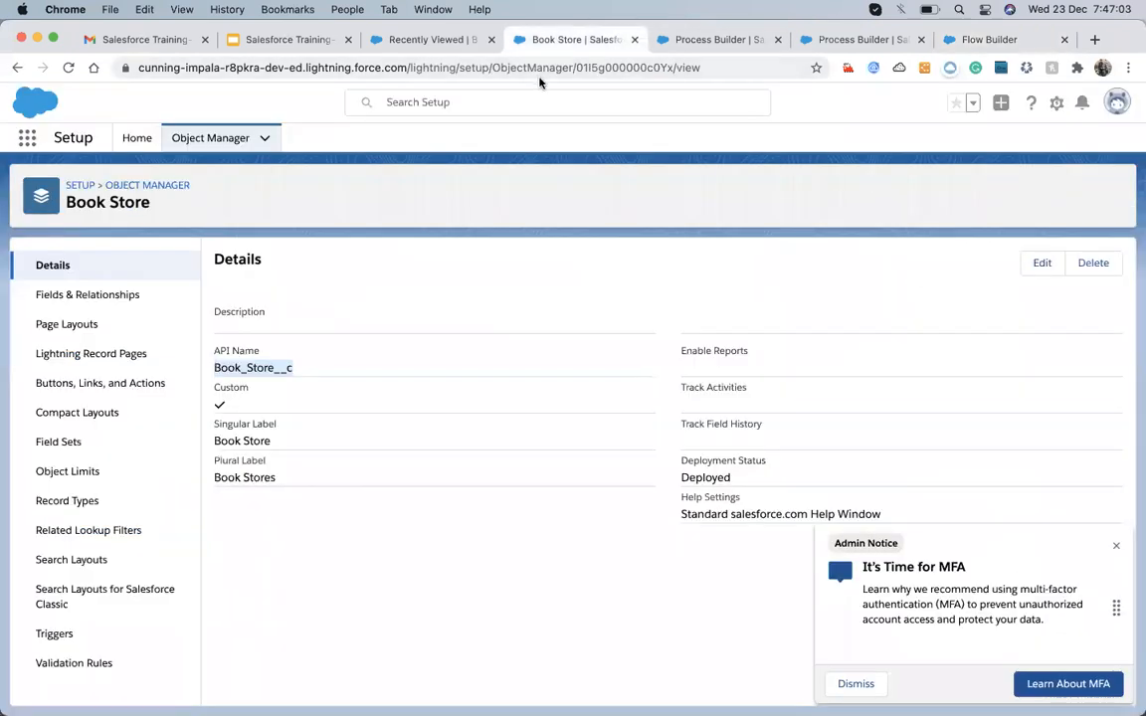
pyautogui.click(984, 40)
pyautogui.press('super+v')
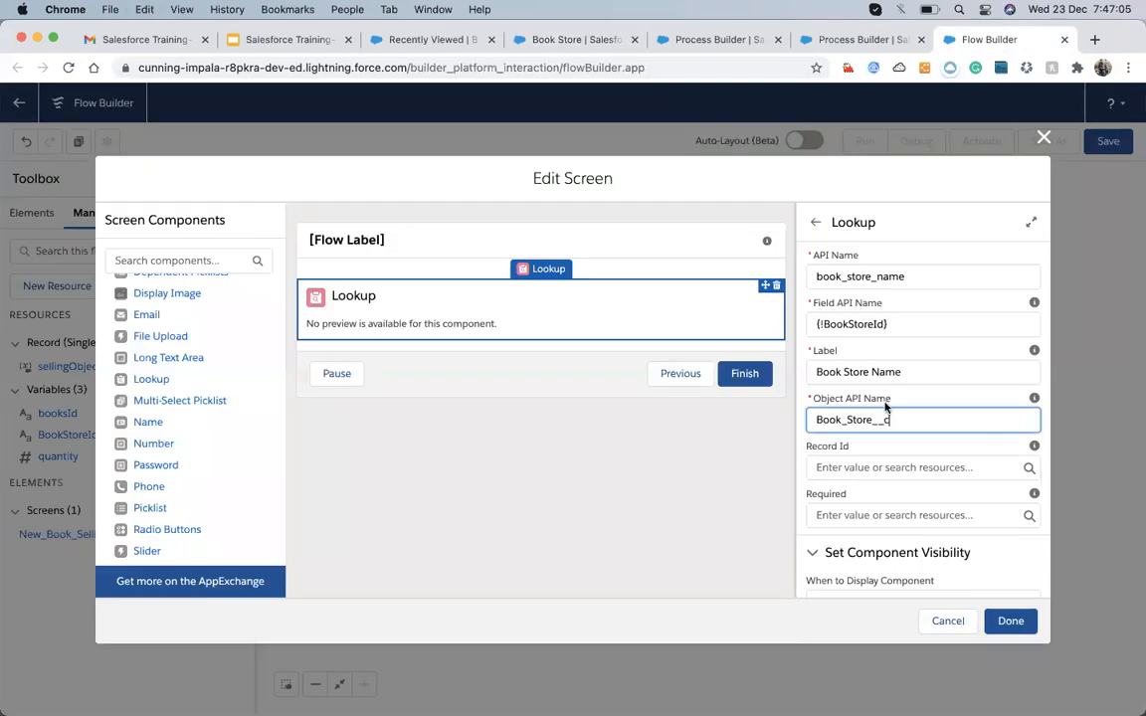
pyautogui.click(761, 353)
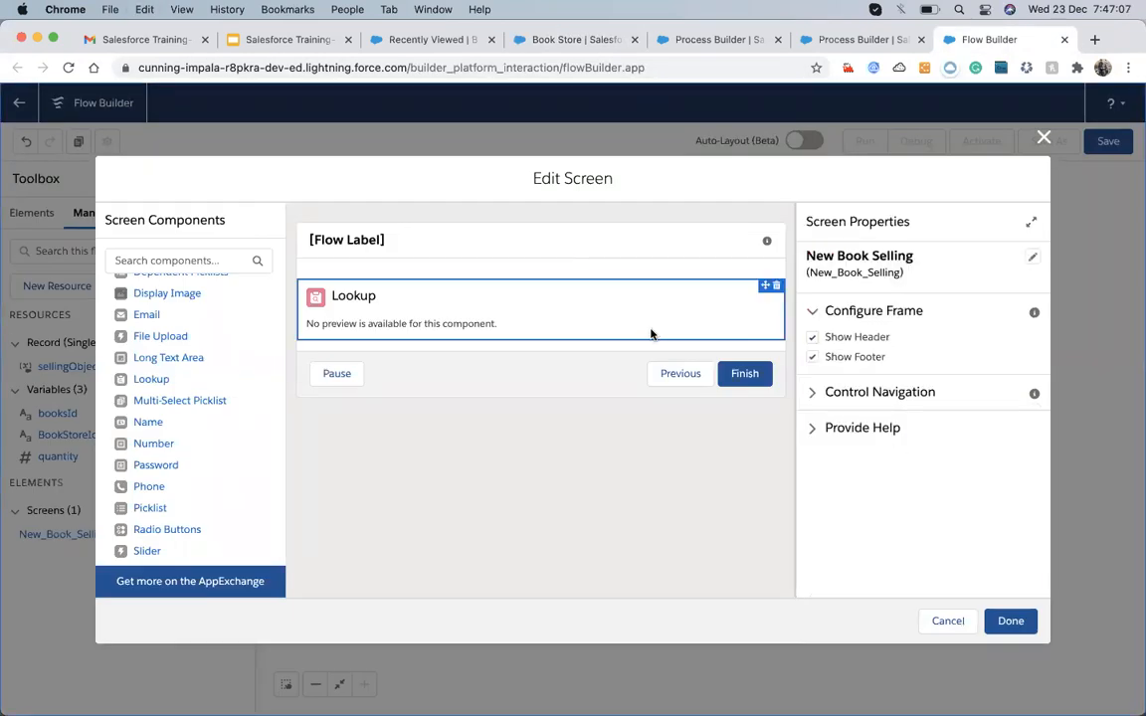
# - Keep the Lookup's component visibility set to Always and finish editing the New Book Selling screen
pyautogui.click(770, 341)
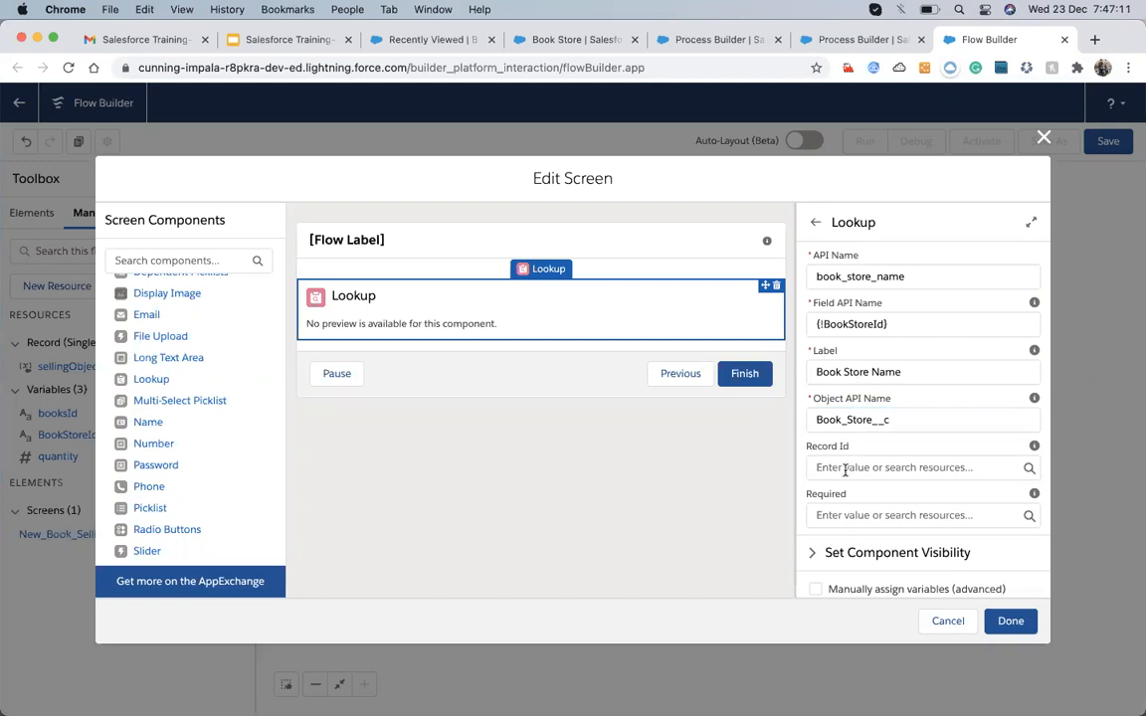
pyautogui.click(815, 554)
pyautogui.scroll(-2, 875, 497)
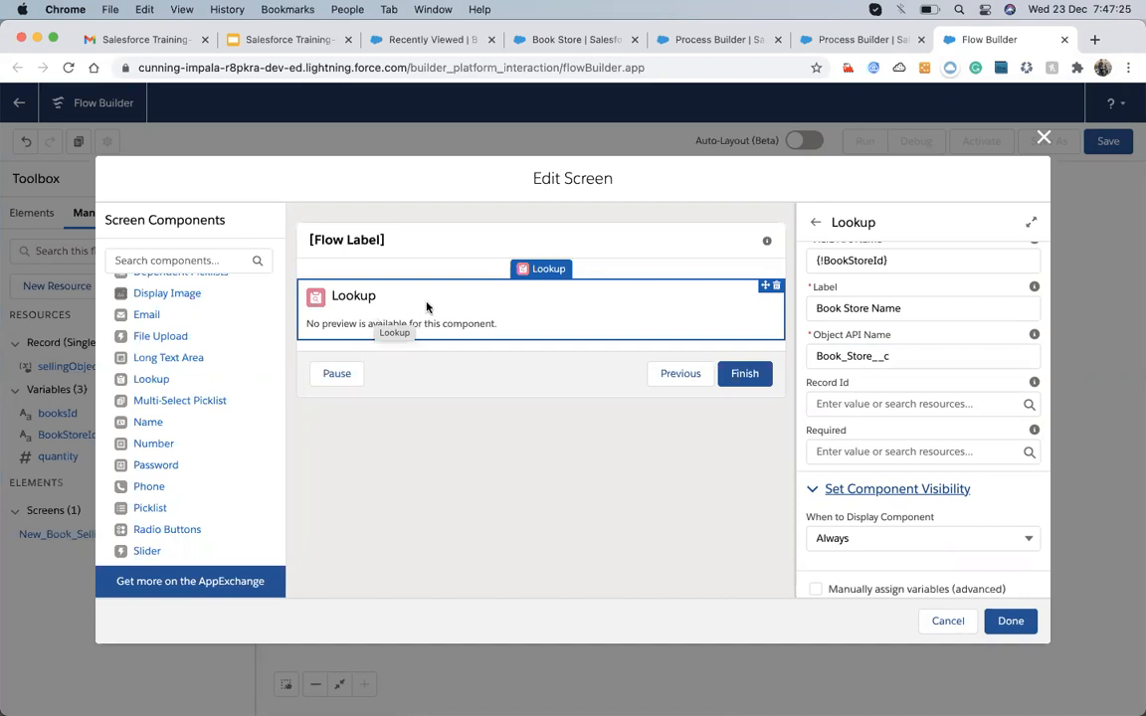
pyautogui.click(979, 538)
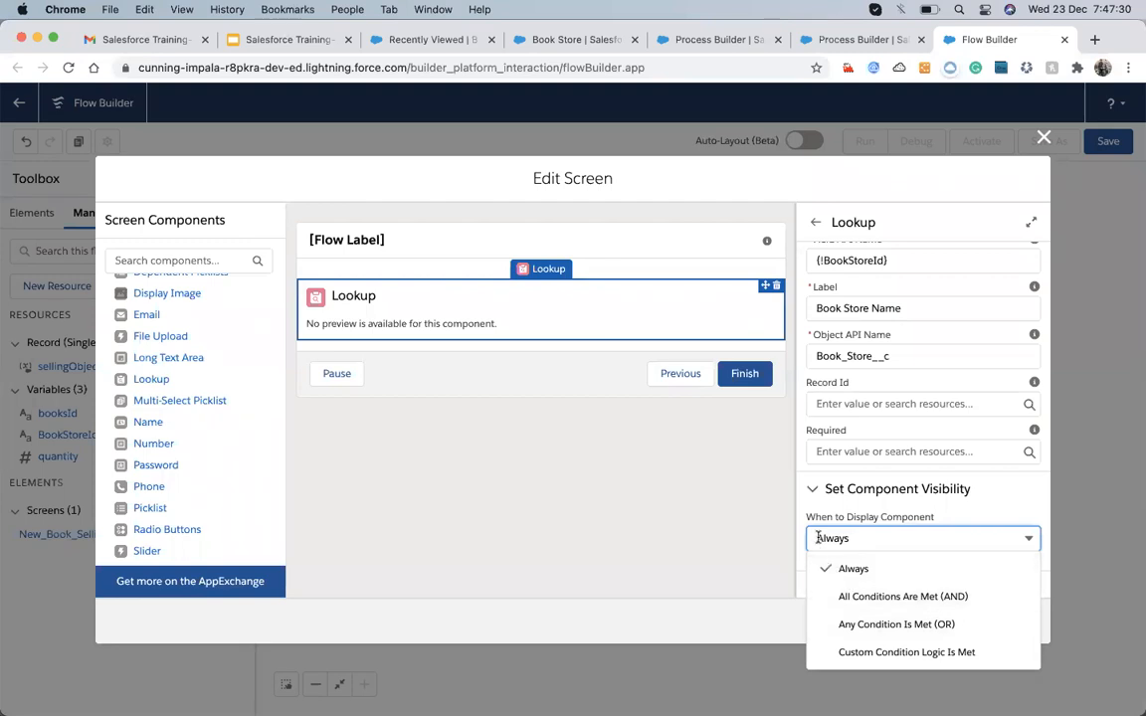
pyautogui.click(833, 569)
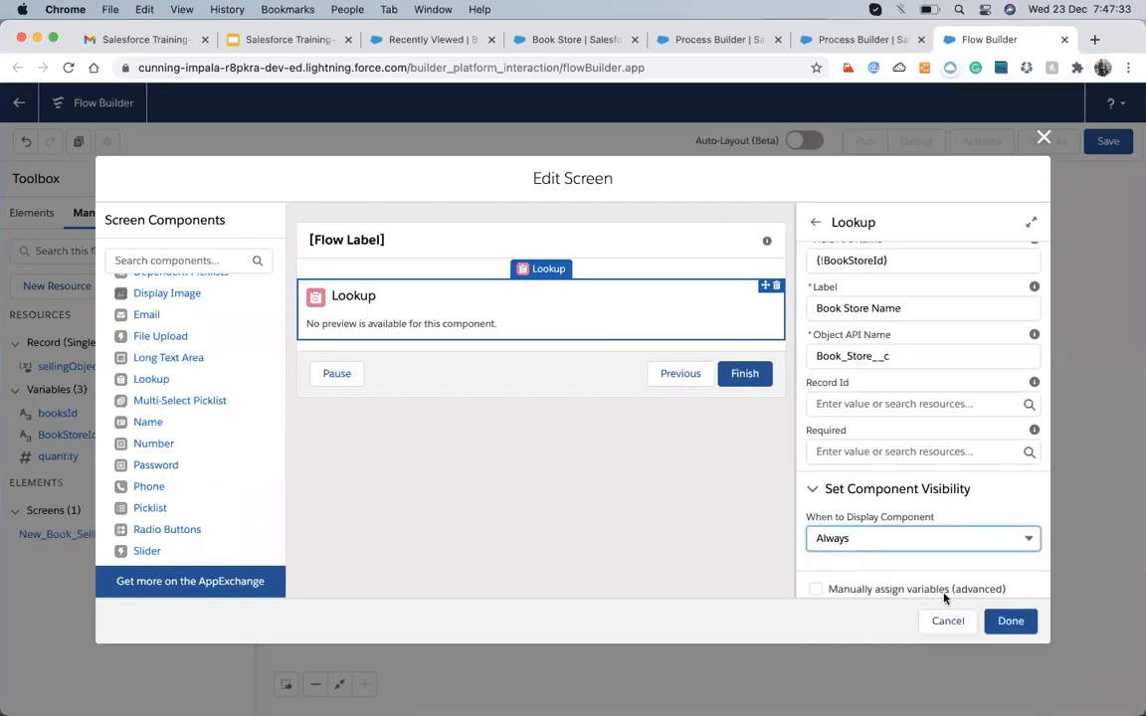
pyautogui.click(1007, 624)
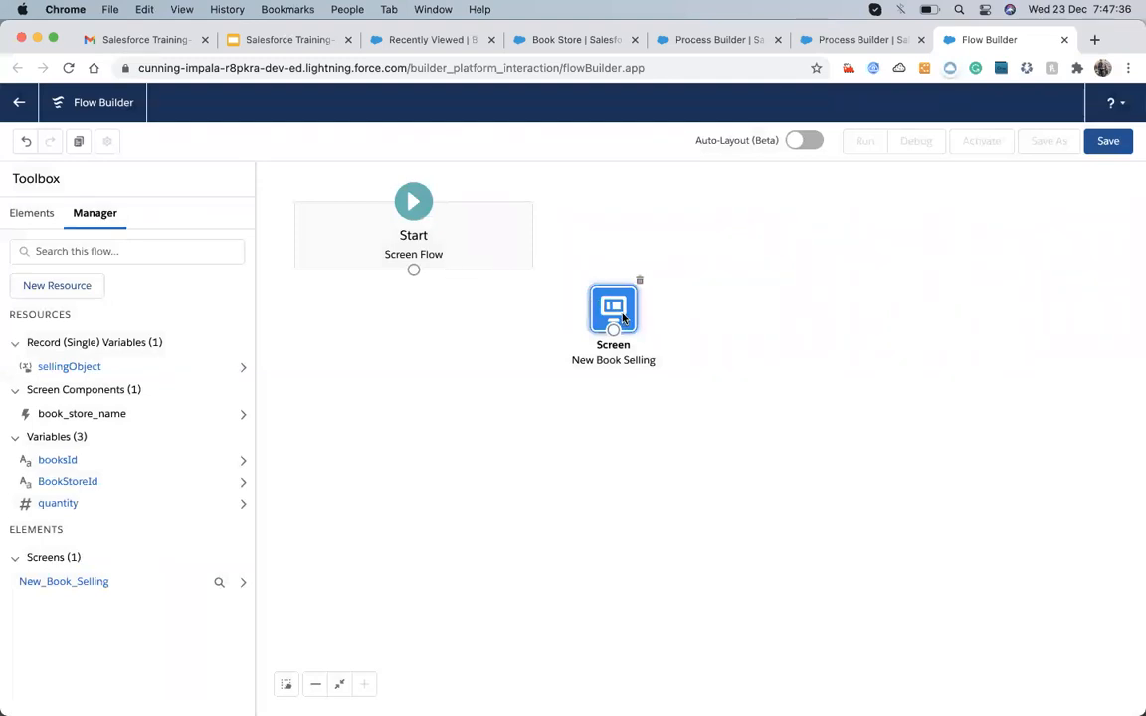
# - Connect the Start element to the New Book Selling screen and place the screen level with Start
pyautogui.doubleClick(622, 317)
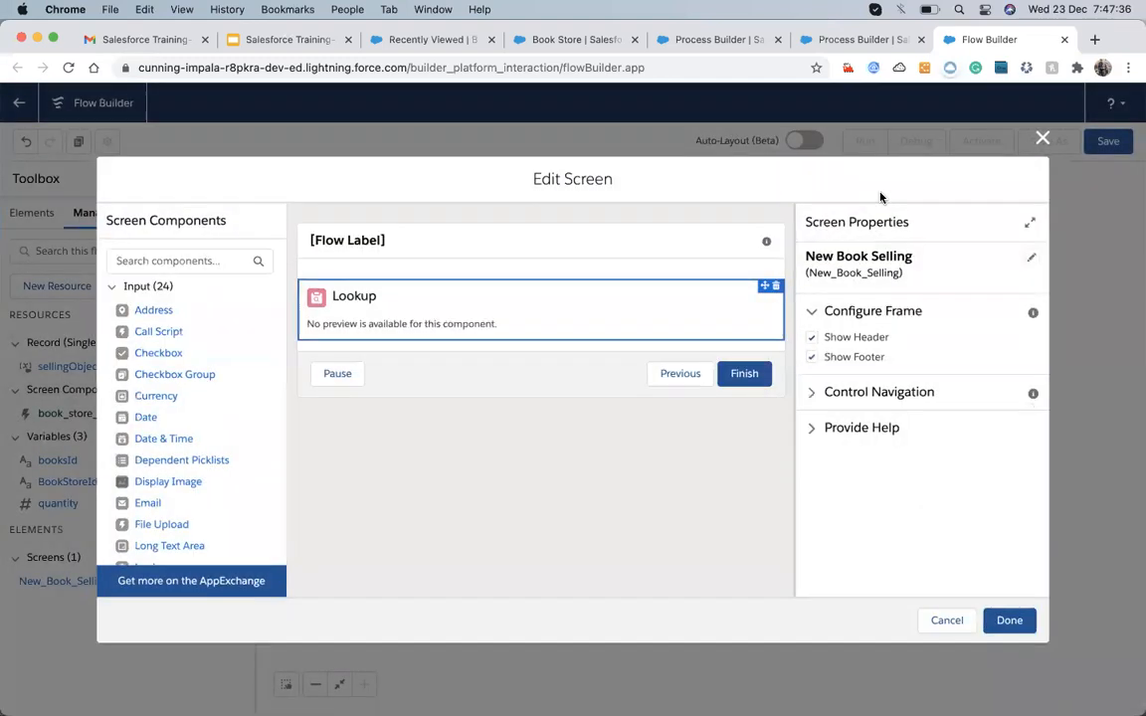
pyautogui.click(1044, 137)
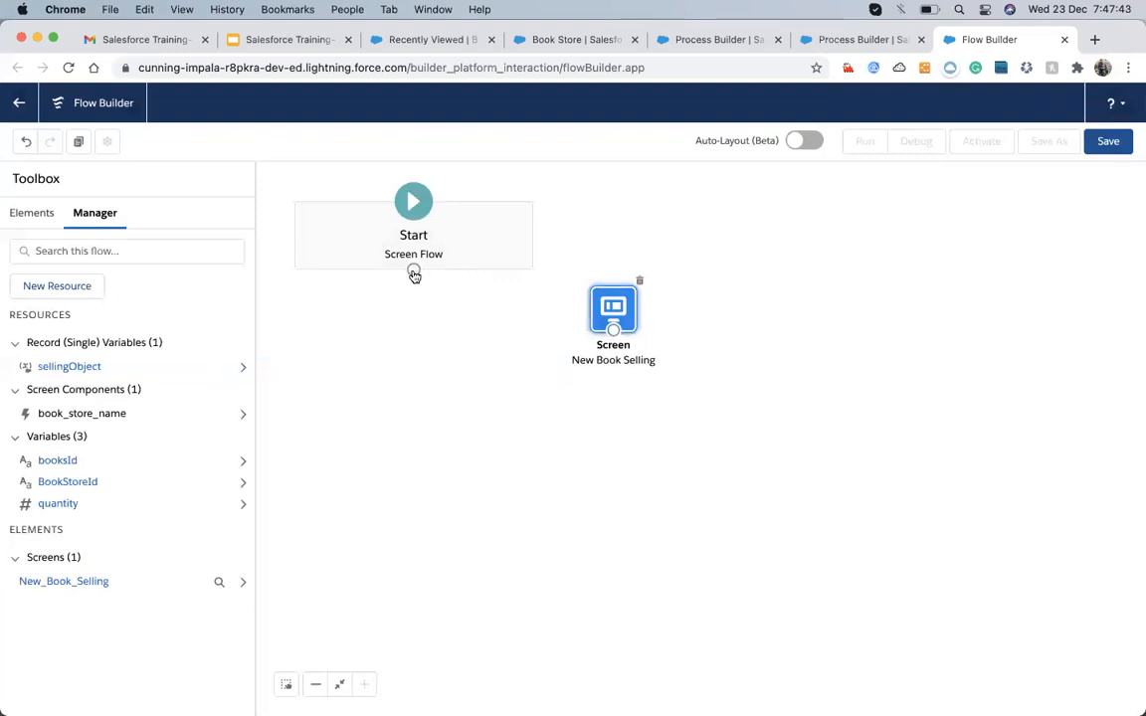
pyautogui.moveTo(413, 272); pyautogui.dragTo(672, 230)
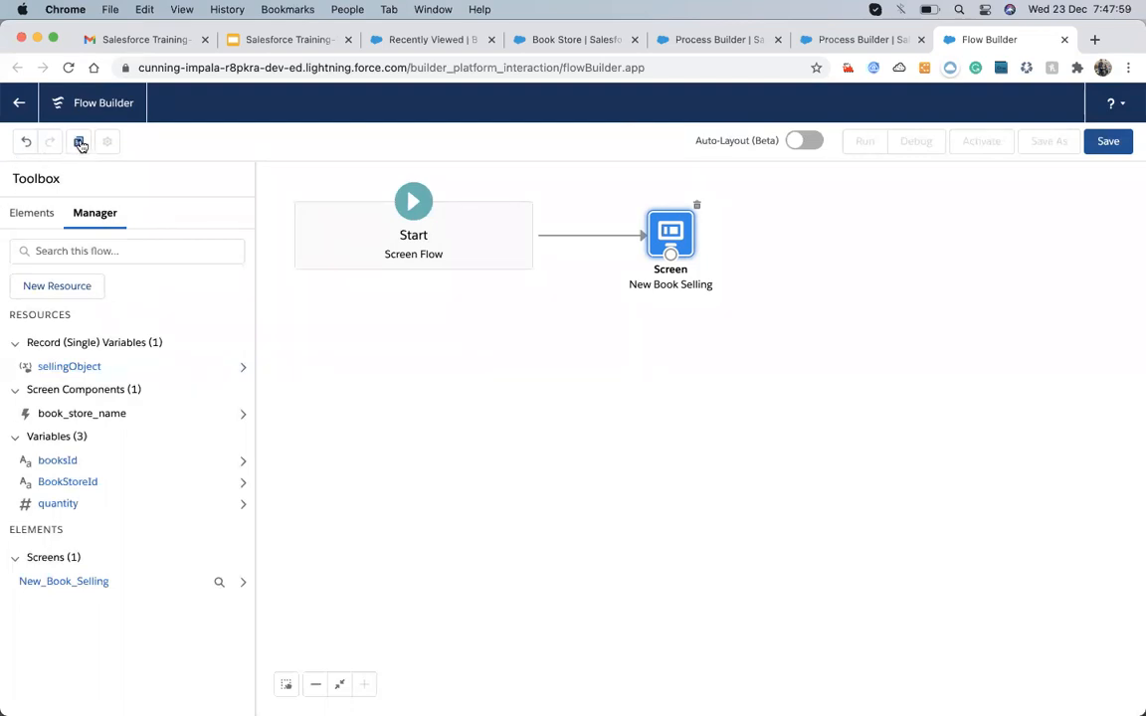
# - Save the flow with the label New Selling Record Flow, then review and dismiss the listed issues
pyautogui.click(1106, 141)
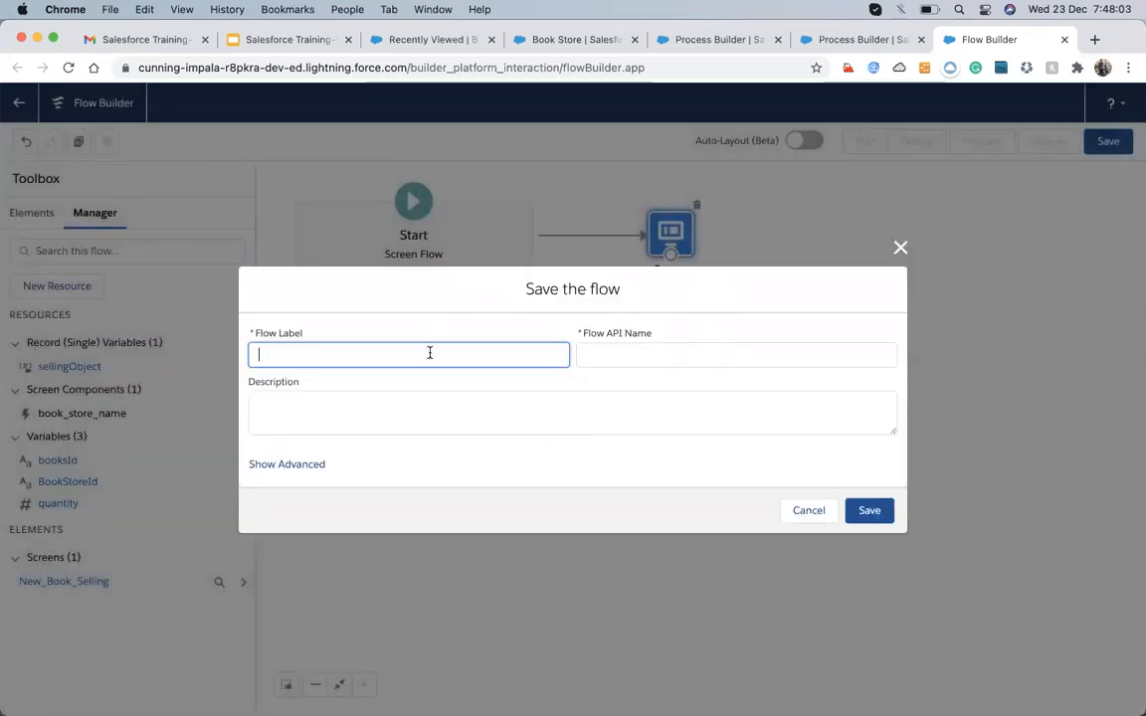
pyautogui.write('New Selling')
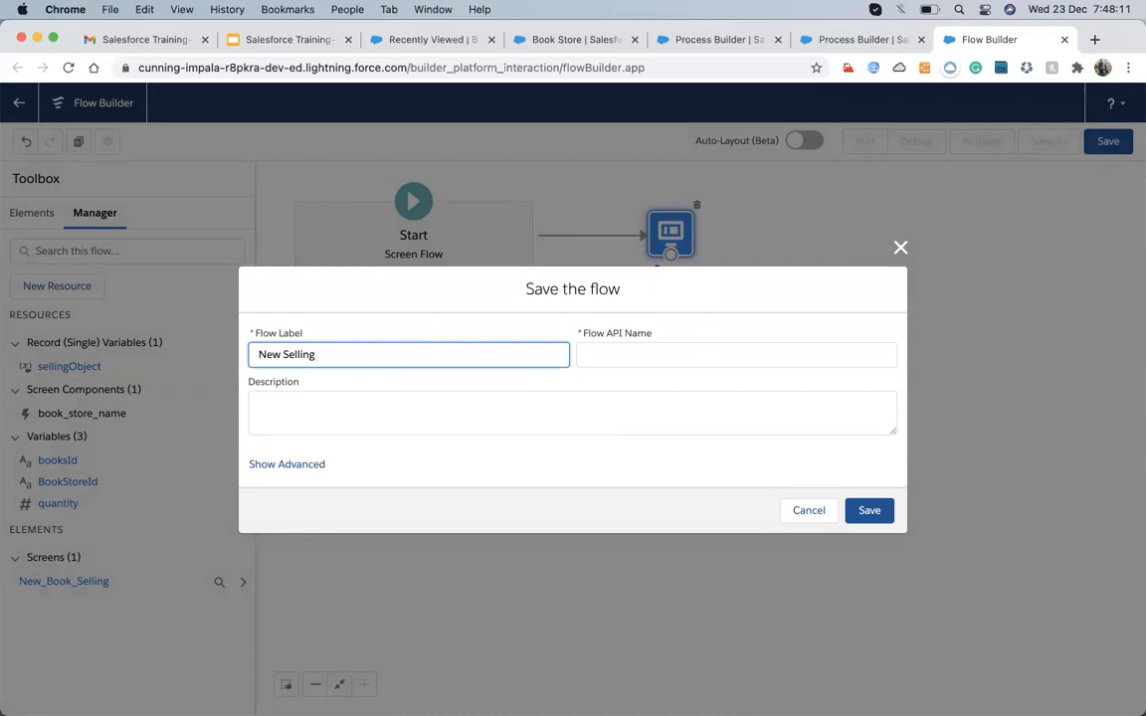
pyautogui.write('Record Flow')
pyautogui.press('Tab')
pyautogui.click(869, 509)
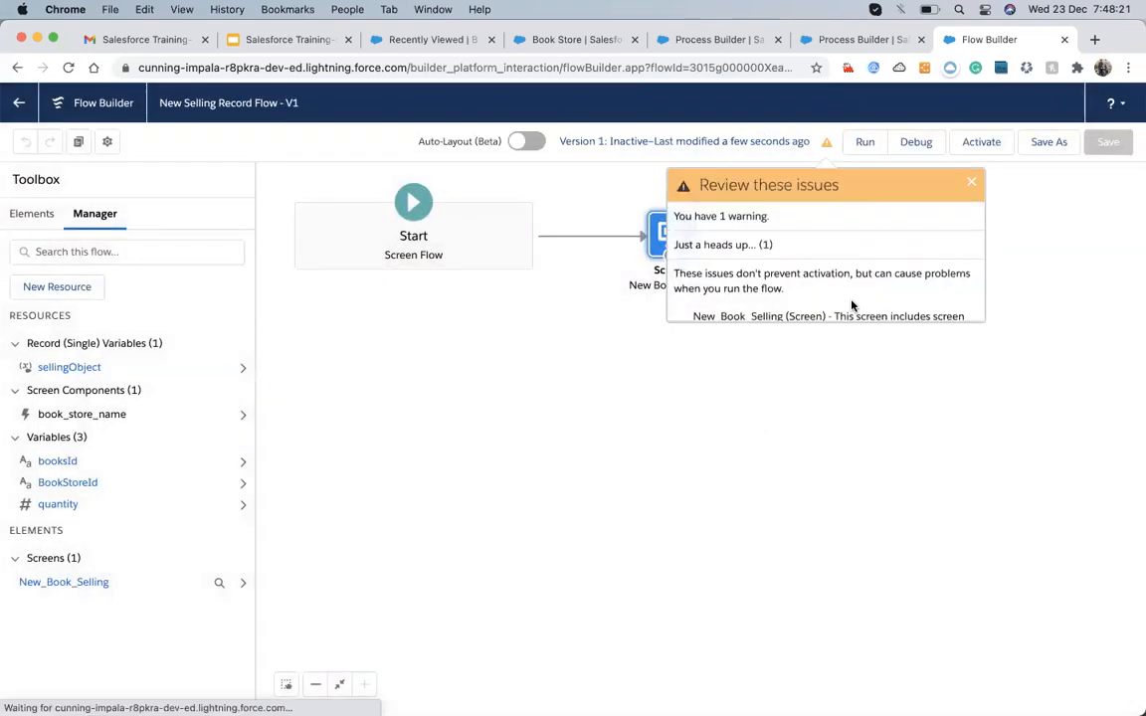
pyautogui.scroll(-1, 820, 273)
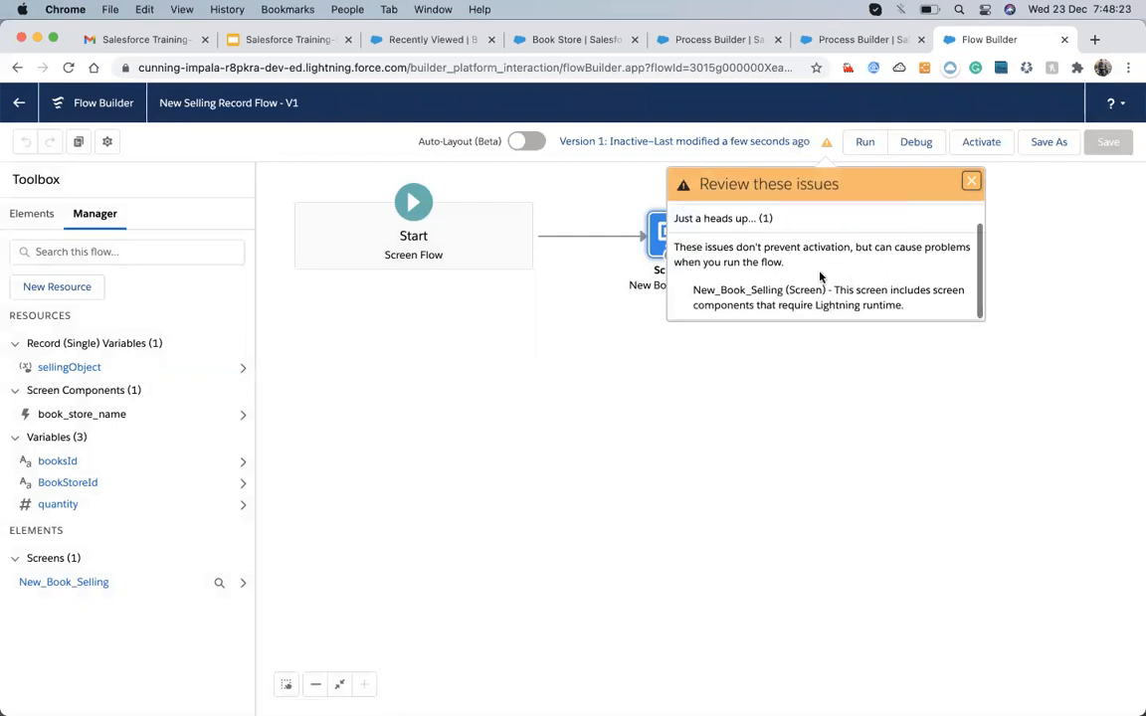
pyautogui.scroll(1, 777, 285)
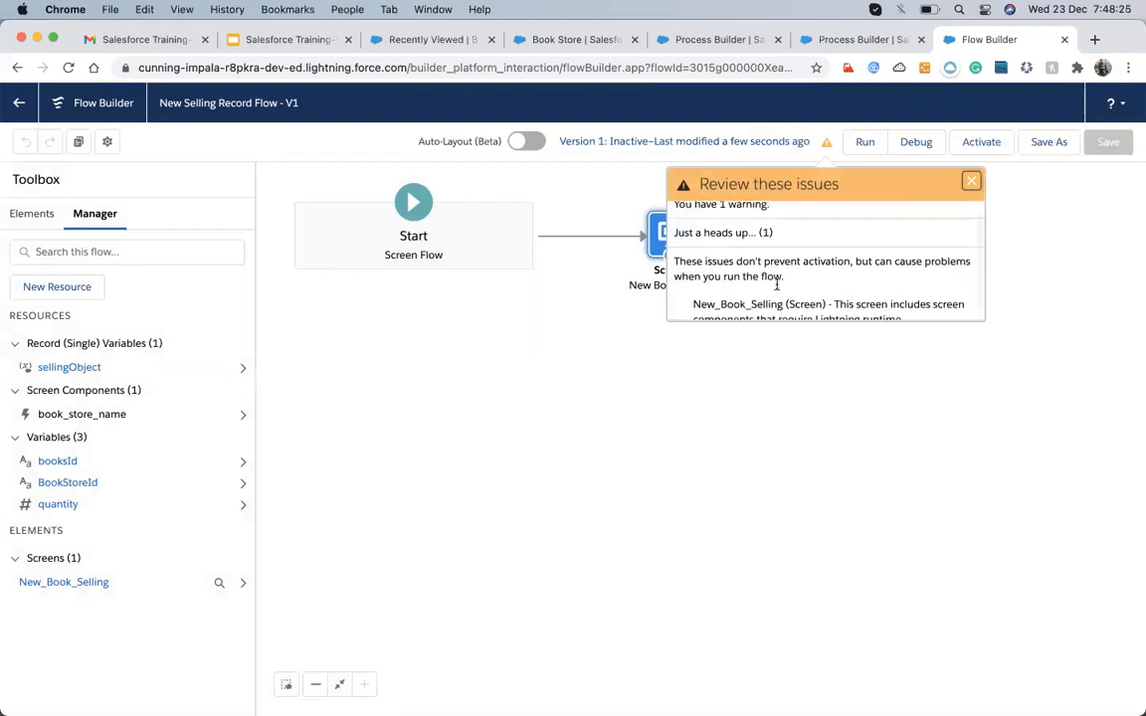
pyautogui.scroll(-1, 781, 283)
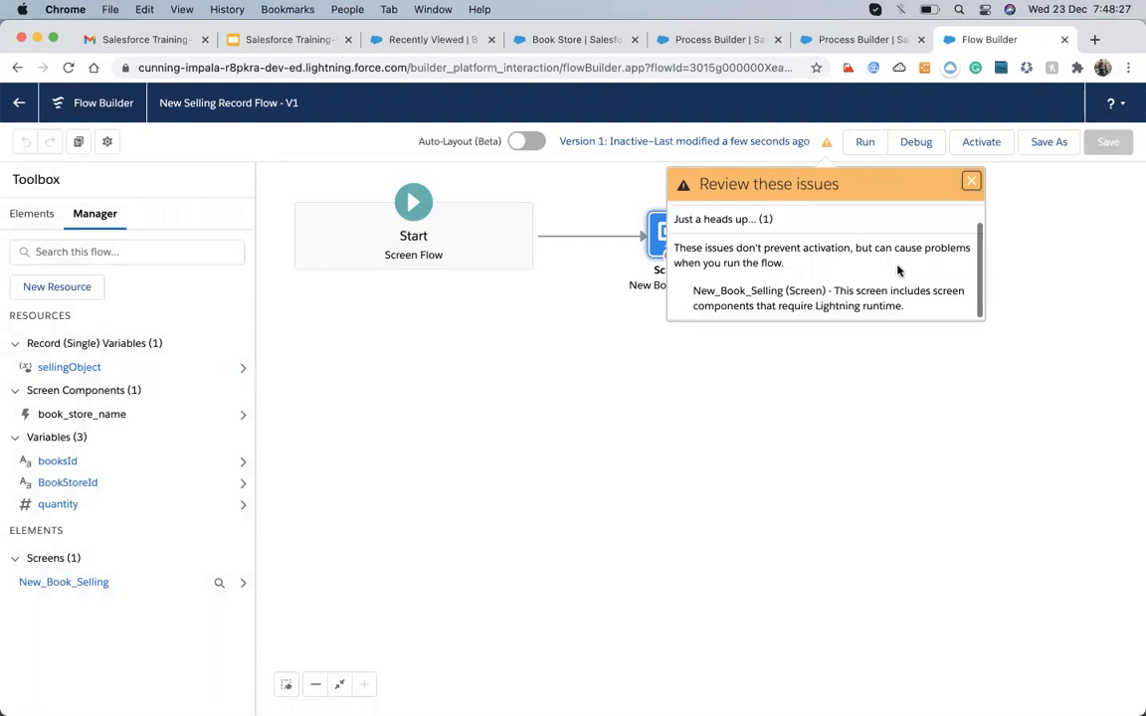
pyautogui.click(971, 180)
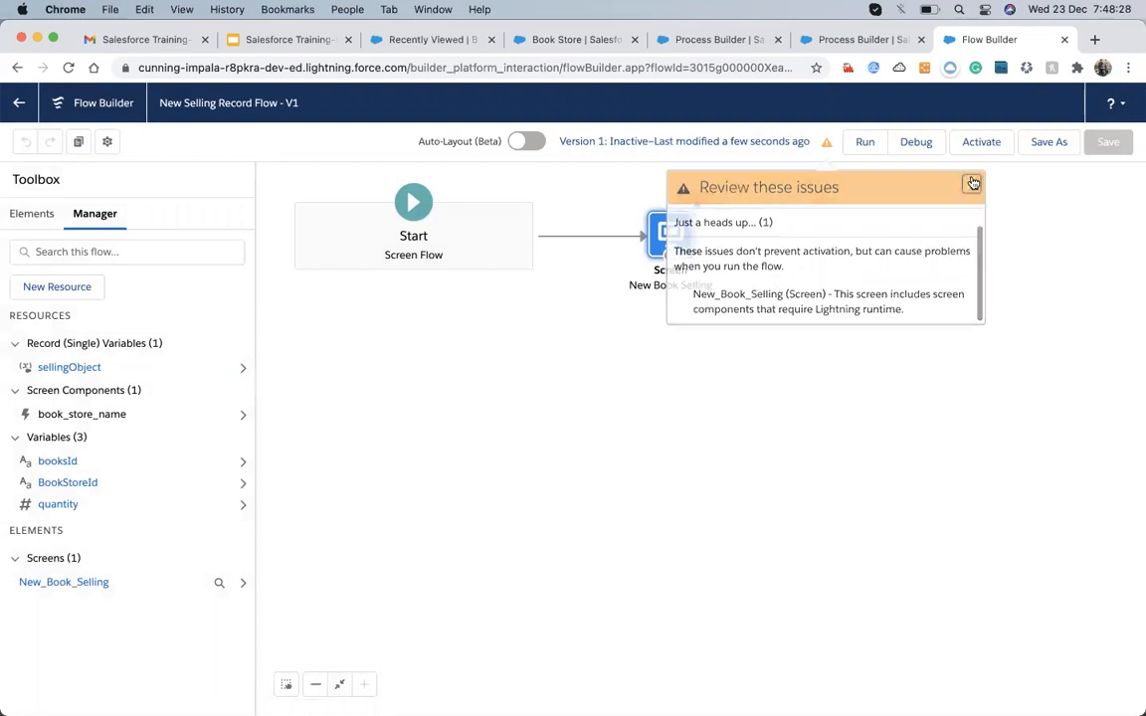
# - Run the New Selling Record Flow and view its Book Store Name lookup on the run page
pyautogui.click(862, 149)
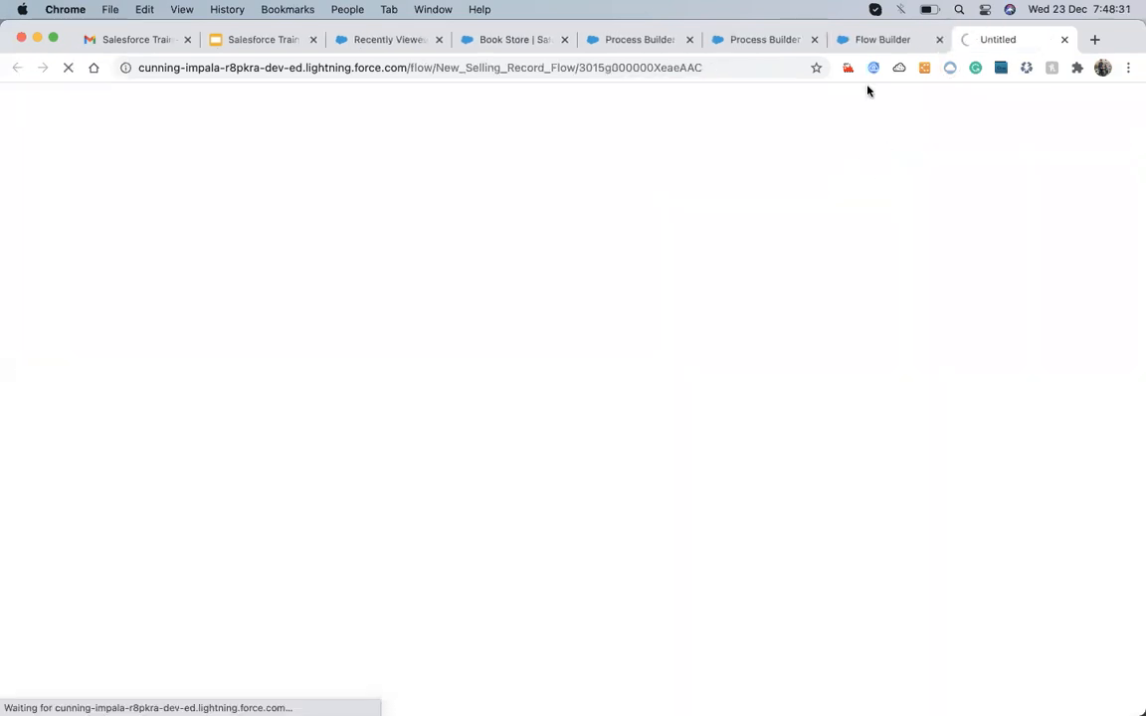
pyautogui.click(864, 39)
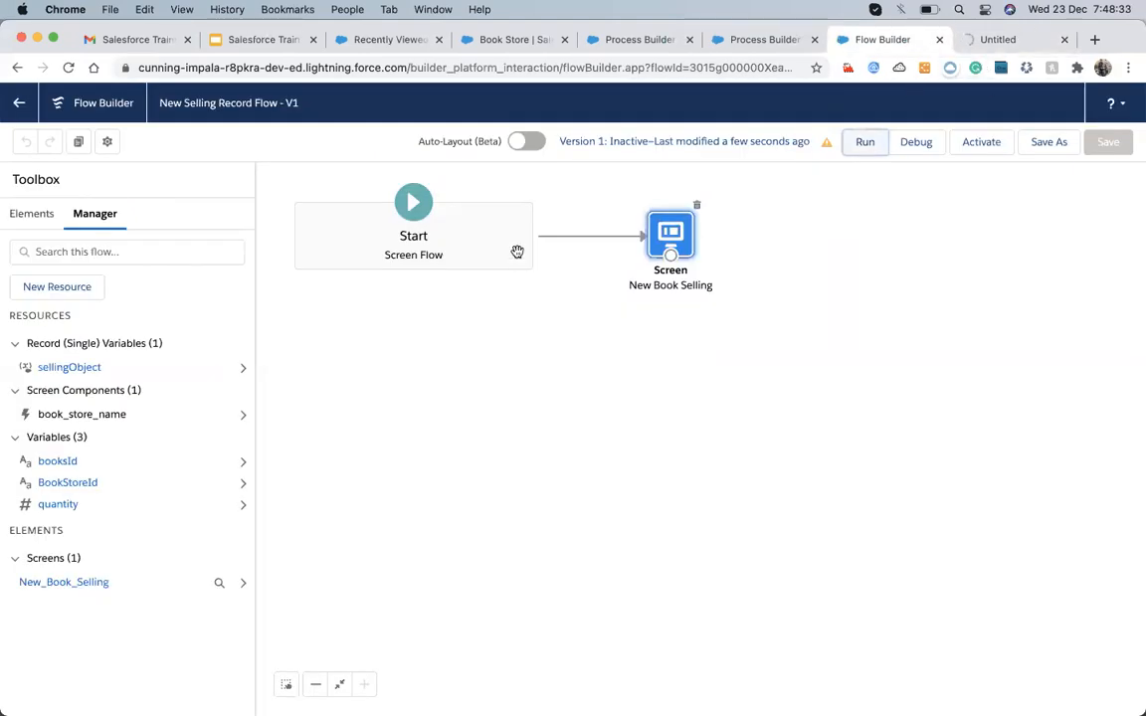
pyautogui.click(1005, 38)
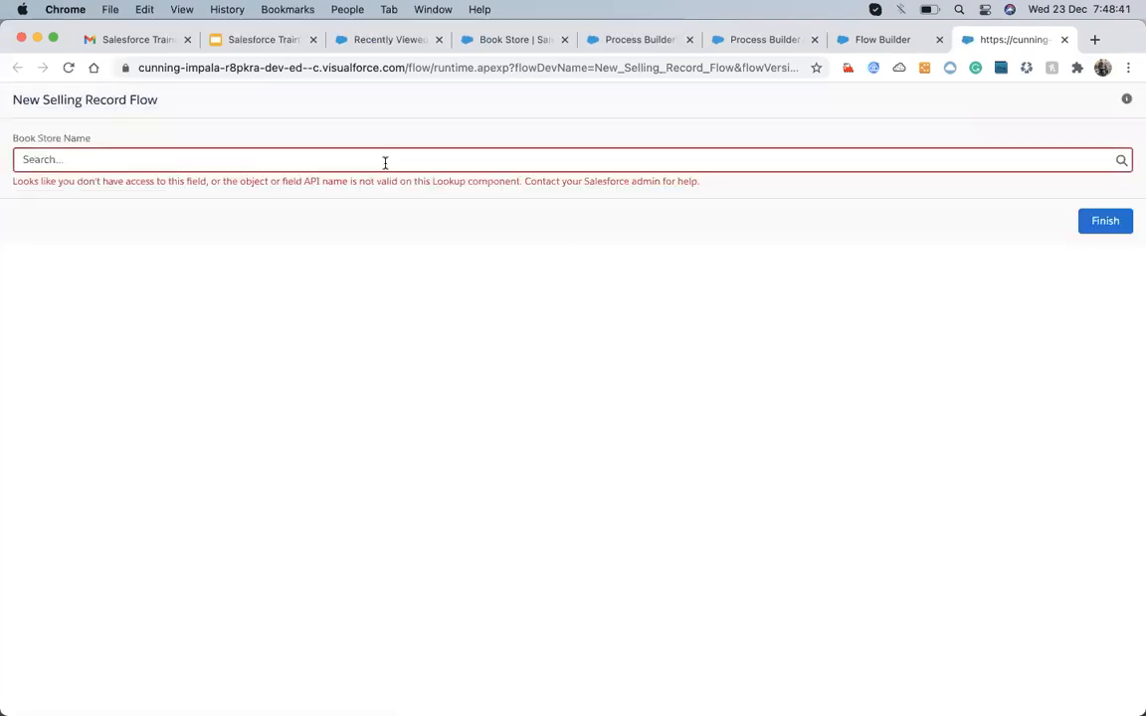
# - Close the run page, debug the New Selling Record Flow with the default options, and check the Book Store Name lookup and its message
pyautogui.click(385, 162)
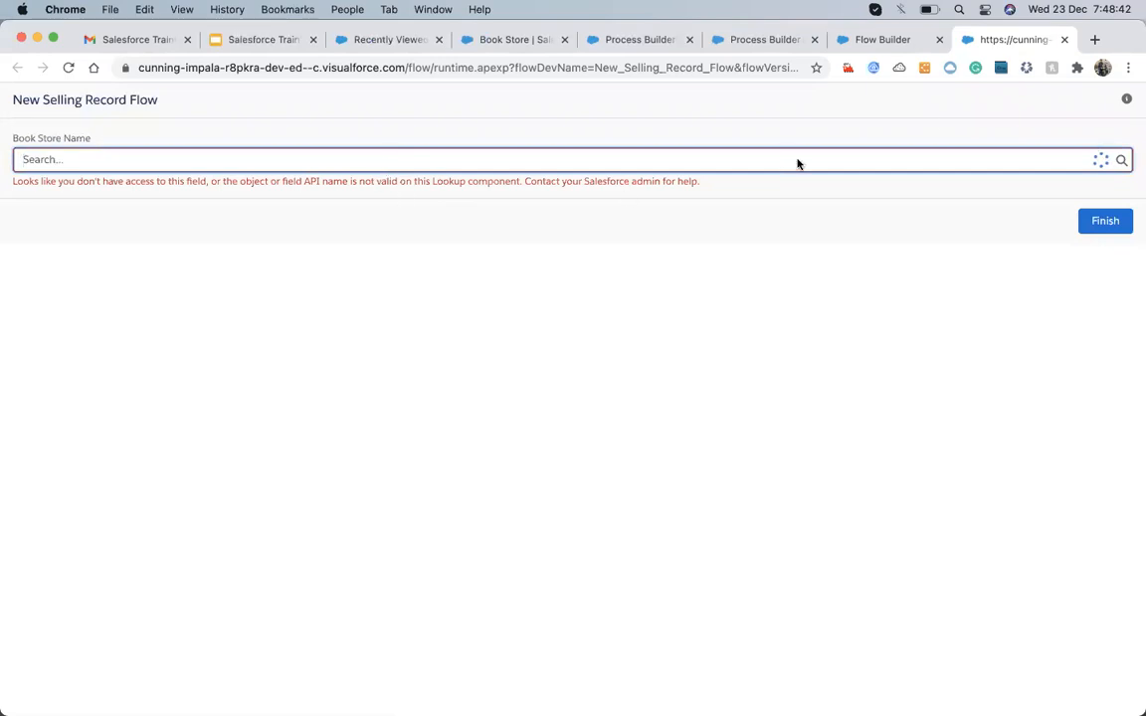
pyautogui.click(1063, 39)
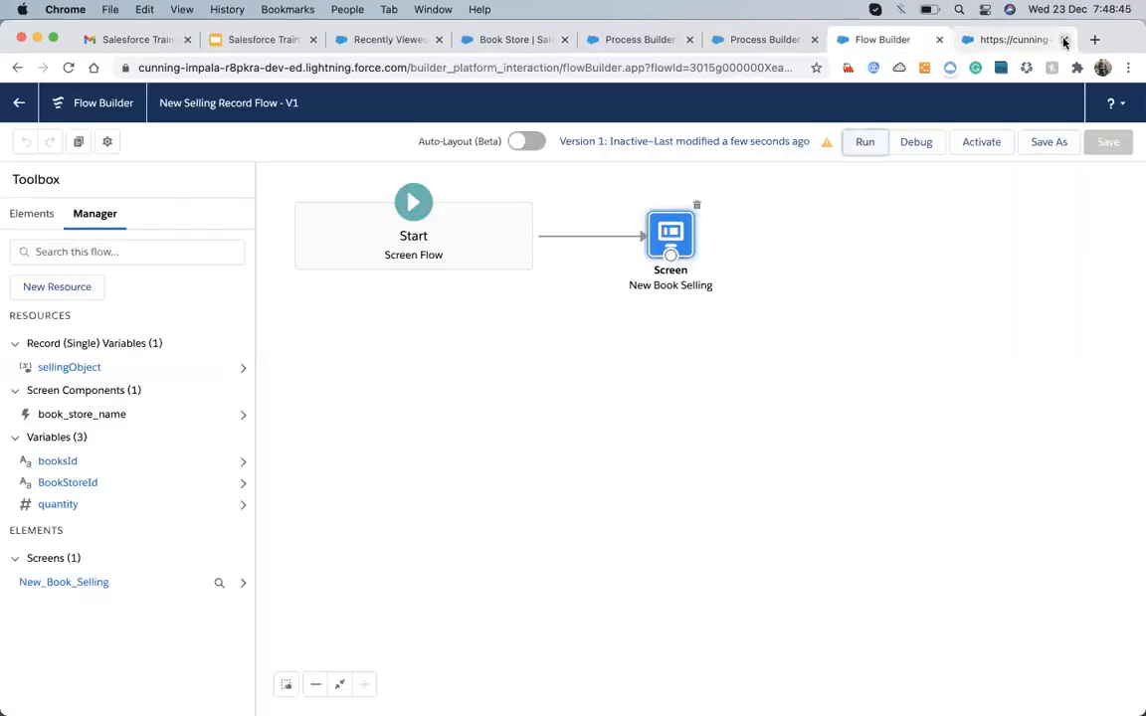
pyautogui.click(915, 142)
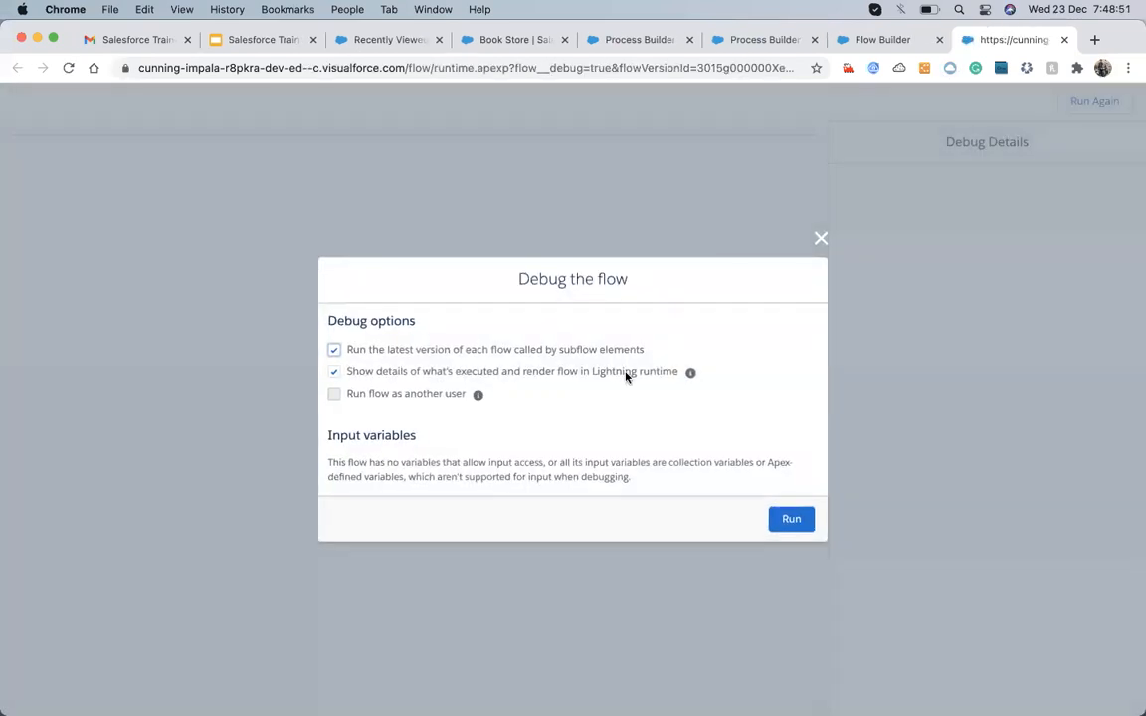
pyautogui.click(785, 521)
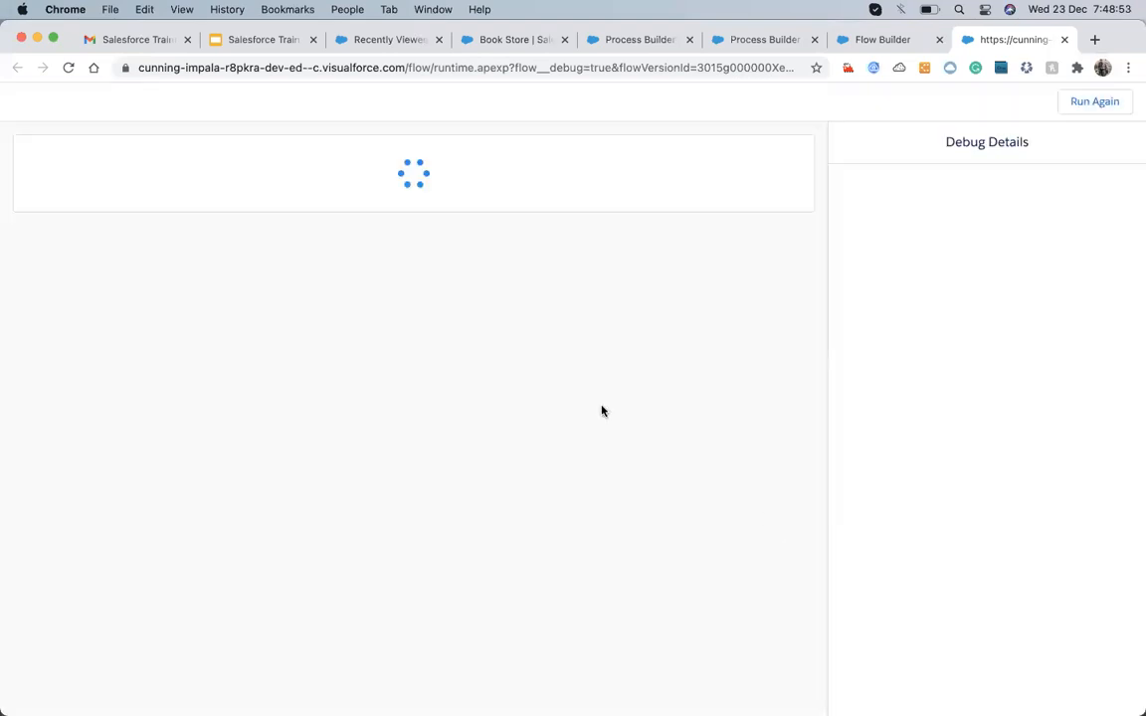
pyautogui.click(230, 215)
pyautogui.moveTo(235, 233); pyautogui.dragTo(616, 228)
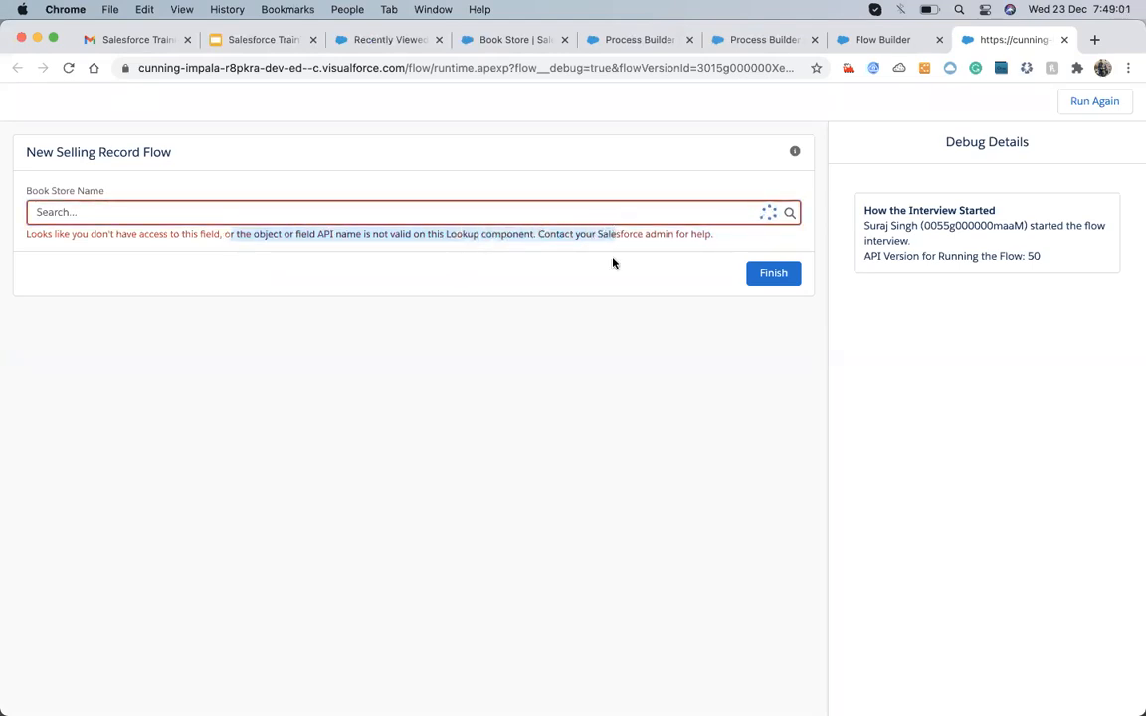
pyautogui.click(615, 259)
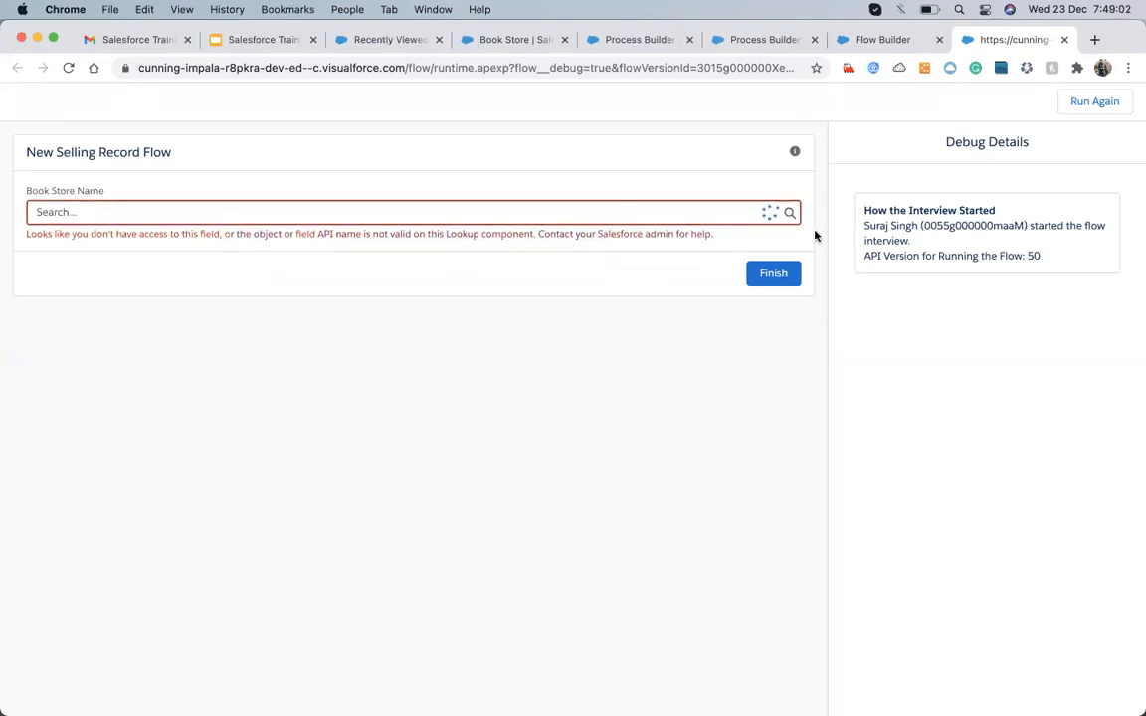
# - Set the Object API Name of the New Book Selling screen's Lookup to {!sellingObject.Book_Store__c}, finish editing, and save the flow
pyautogui.click(869, 41)
pyautogui.doubleClick(677, 236)
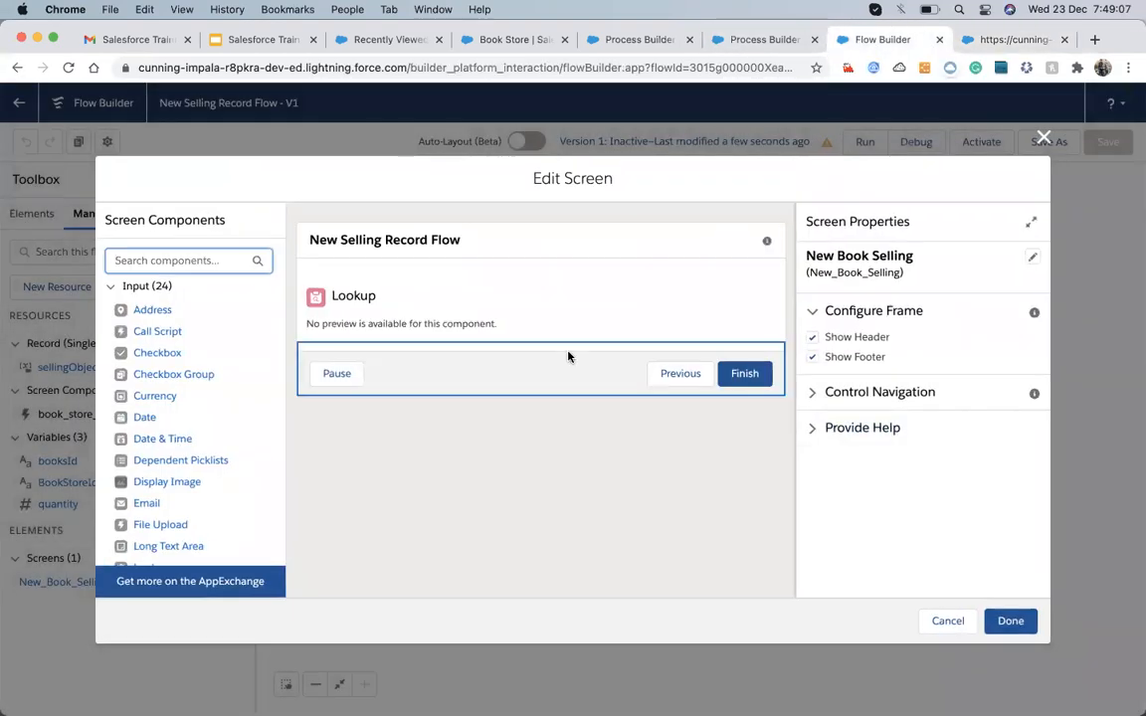
pyautogui.click(517, 316)
pyautogui.click(938, 419)
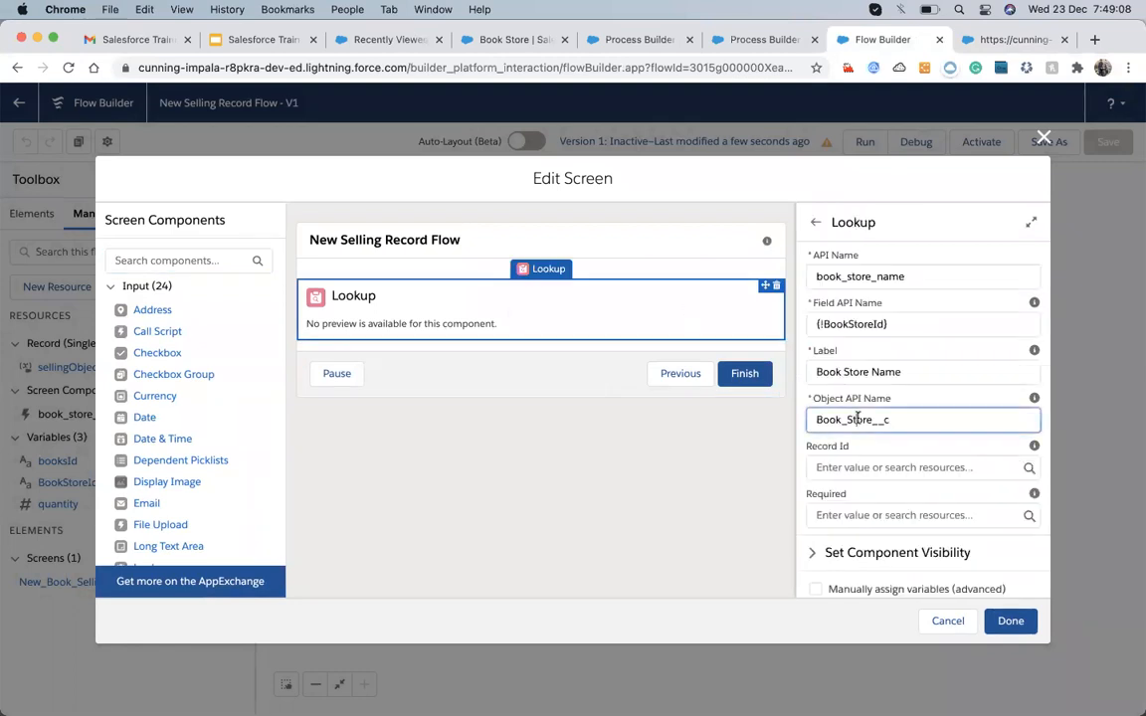
pyautogui.press('BackSpace')
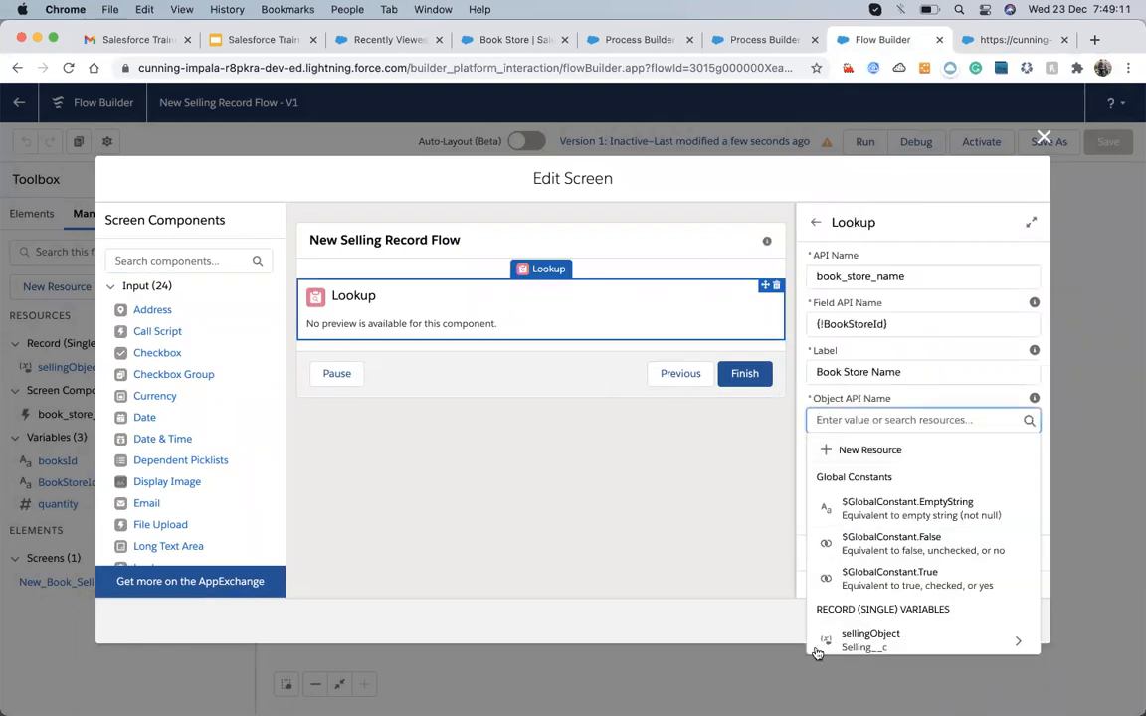
pyautogui.click(1018, 647)
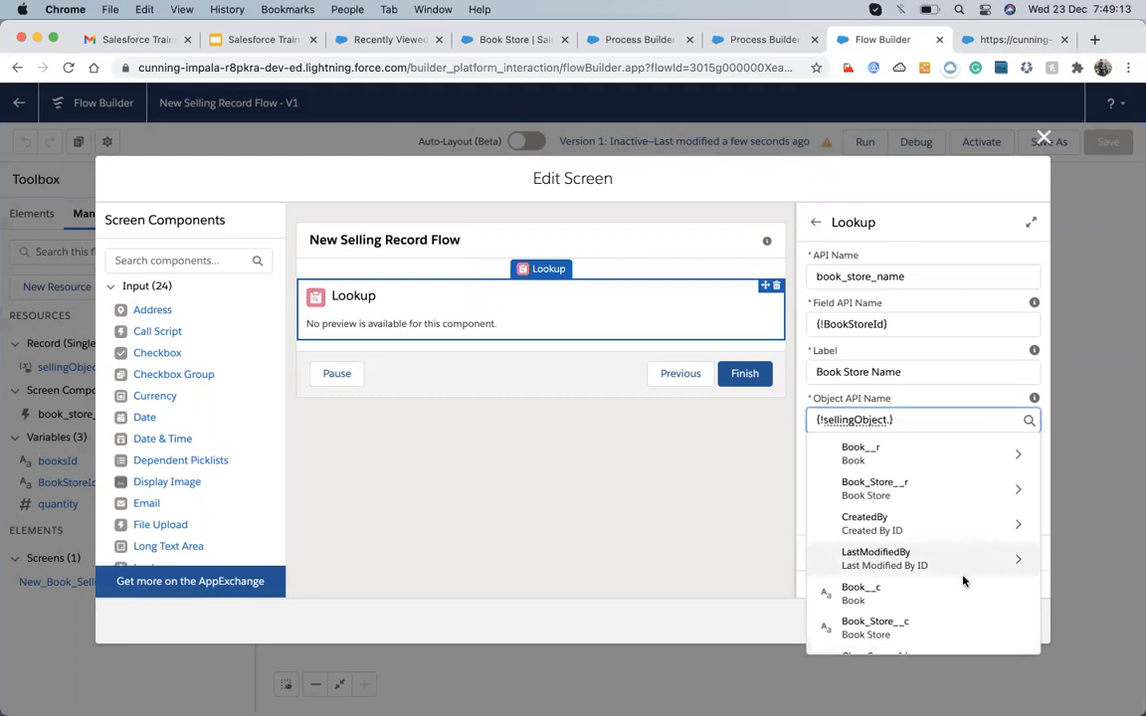
pyautogui.click(875, 627)
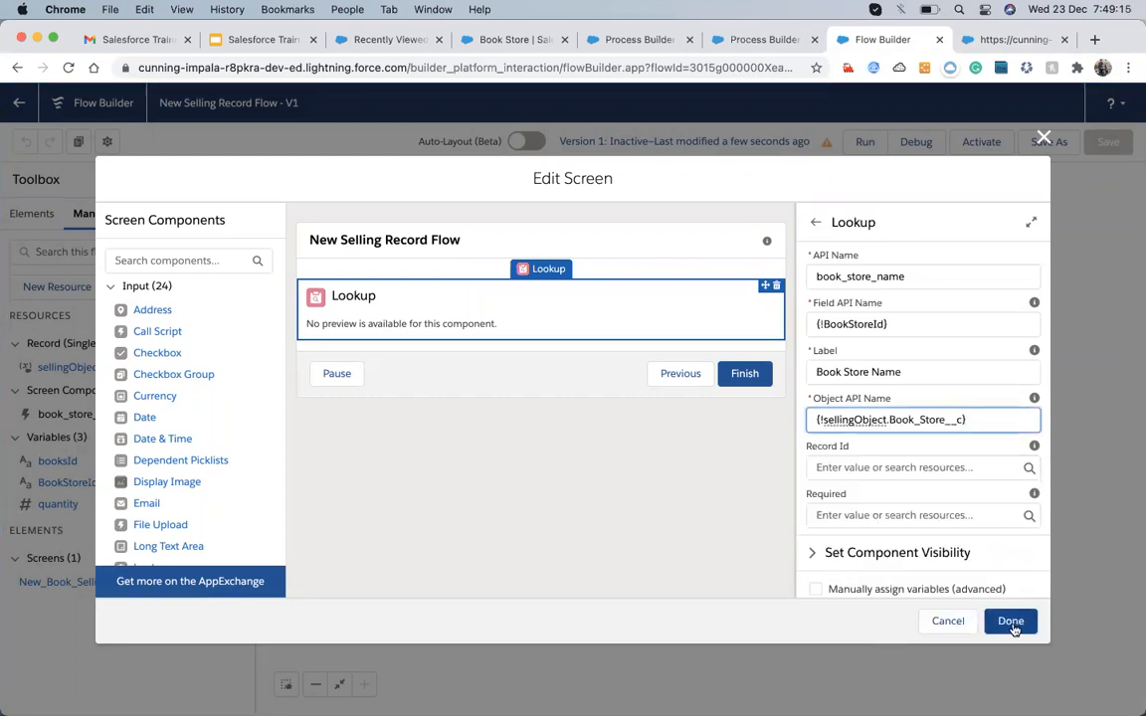
pyautogui.click(1012, 619)
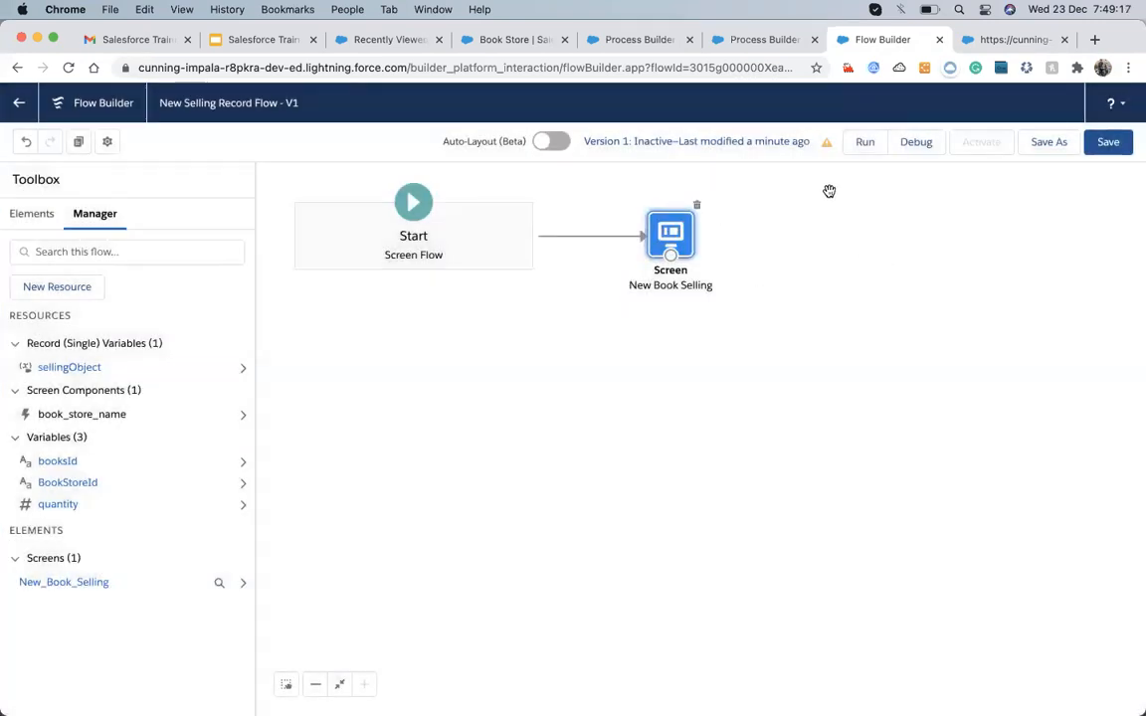
pyautogui.click(1116, 144)
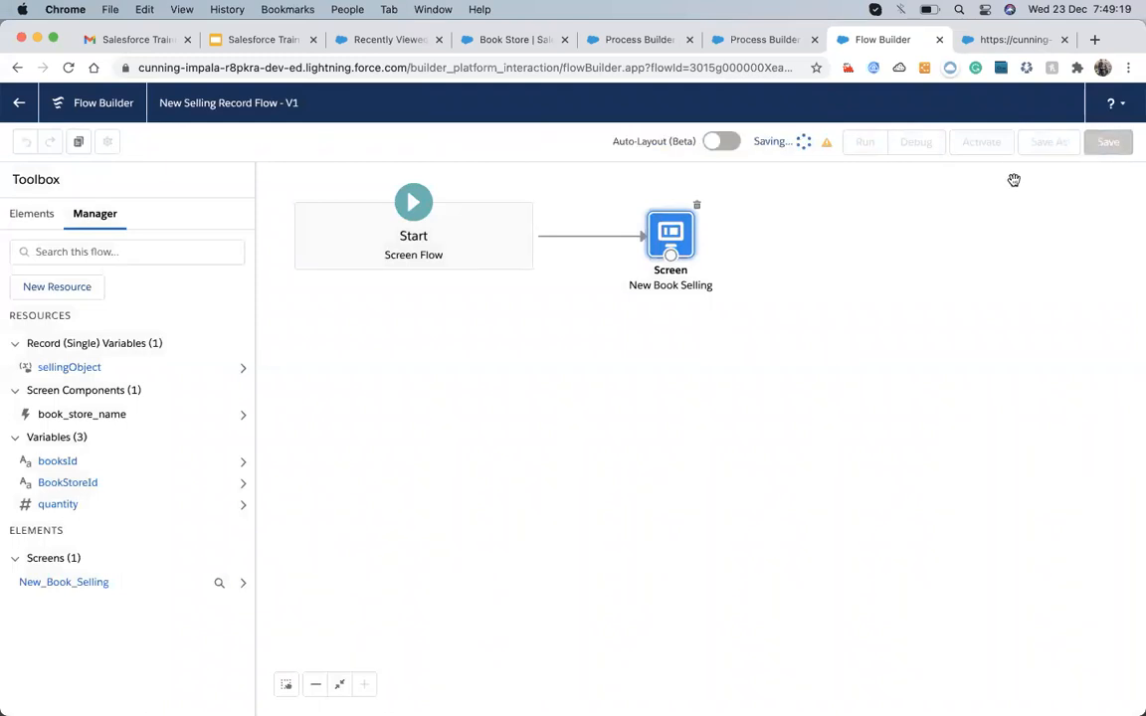
# - Debug the saved flow in place of the old debug page, search the Book Store Name lookup for "Paul", and clear the search text
pyautogui.click(915, 143)
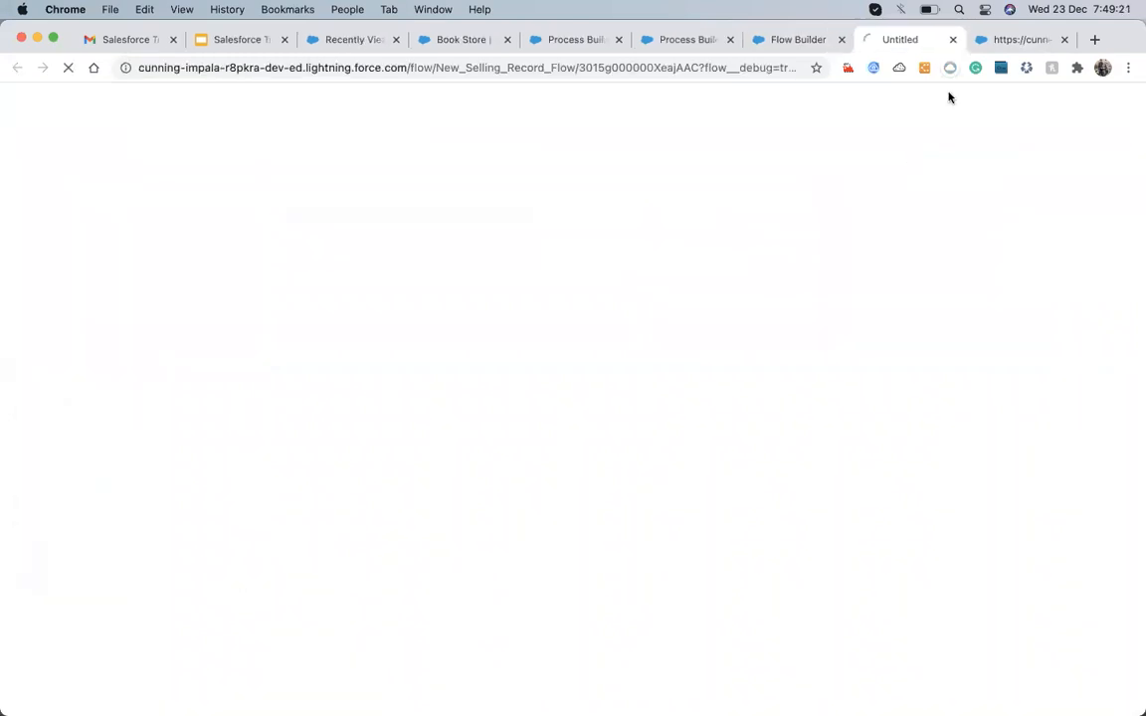
pyautogui.click(1065, 39)
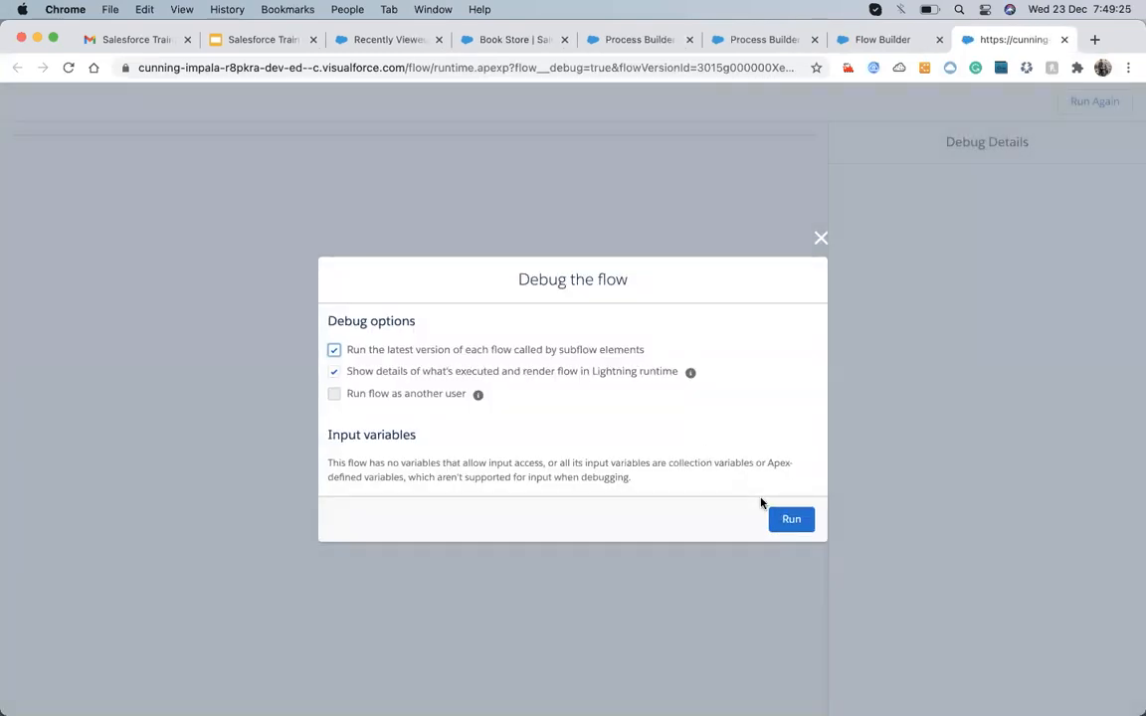
pyautogui.click(793, 519)
pyautogui.click(263, 215)
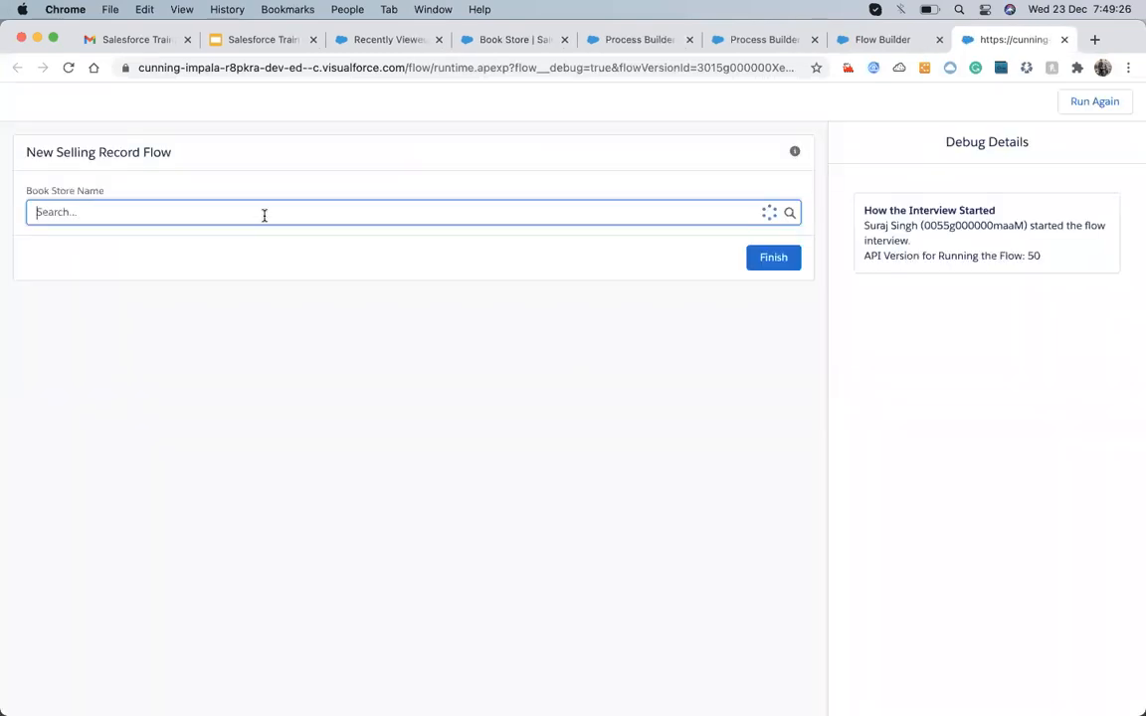
pyautogui.write('Paul')
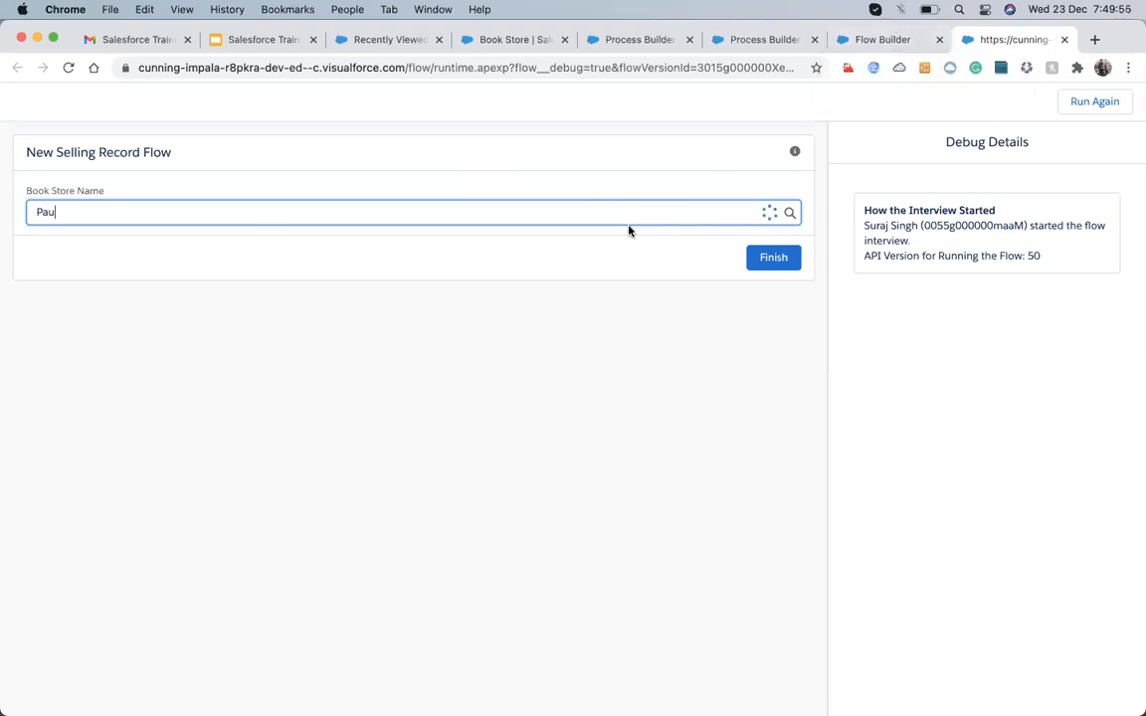
pyautogui.write('l')
pyautogui.press('BackSpace')
pyautogui.press('BackSpace')
pyautogui.press('BackSpace')
pyautogui.press('BackSpace')
# - Check the book store names in the Recently Viewed Book Stores list and return to the flow's debug page
pyautogui.click(743, 40)
pyautogui.click(595, 44)
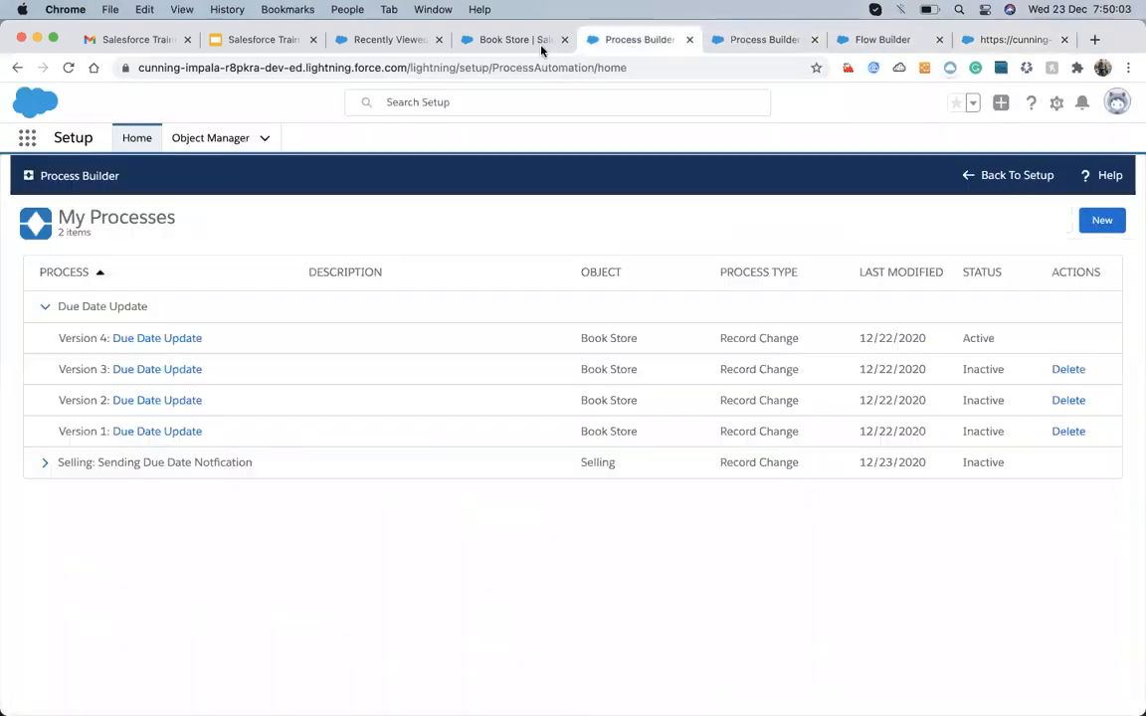
pyautogui.click(486, 40)
pyautogui.click(378, 42)
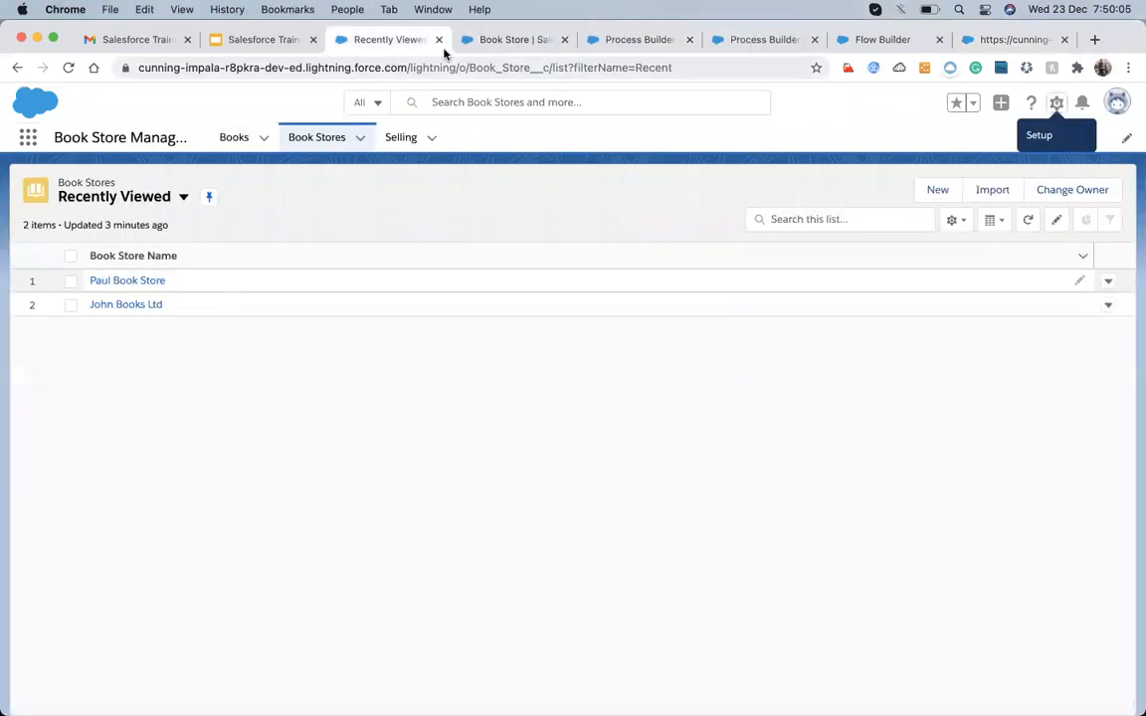
pyautogui.press('super+9')
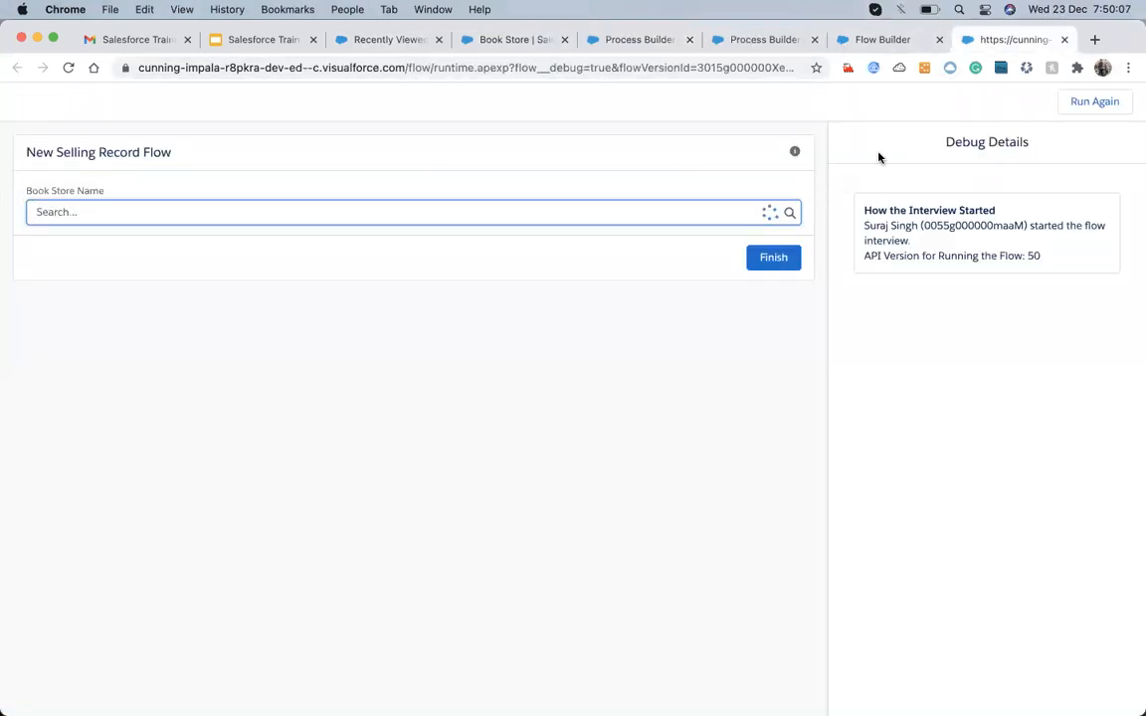
# - Close the debug page, dismiss the issues list, and debug the flow again to retry the Book Store Name lookup
pyautogui.click(1064, 39)
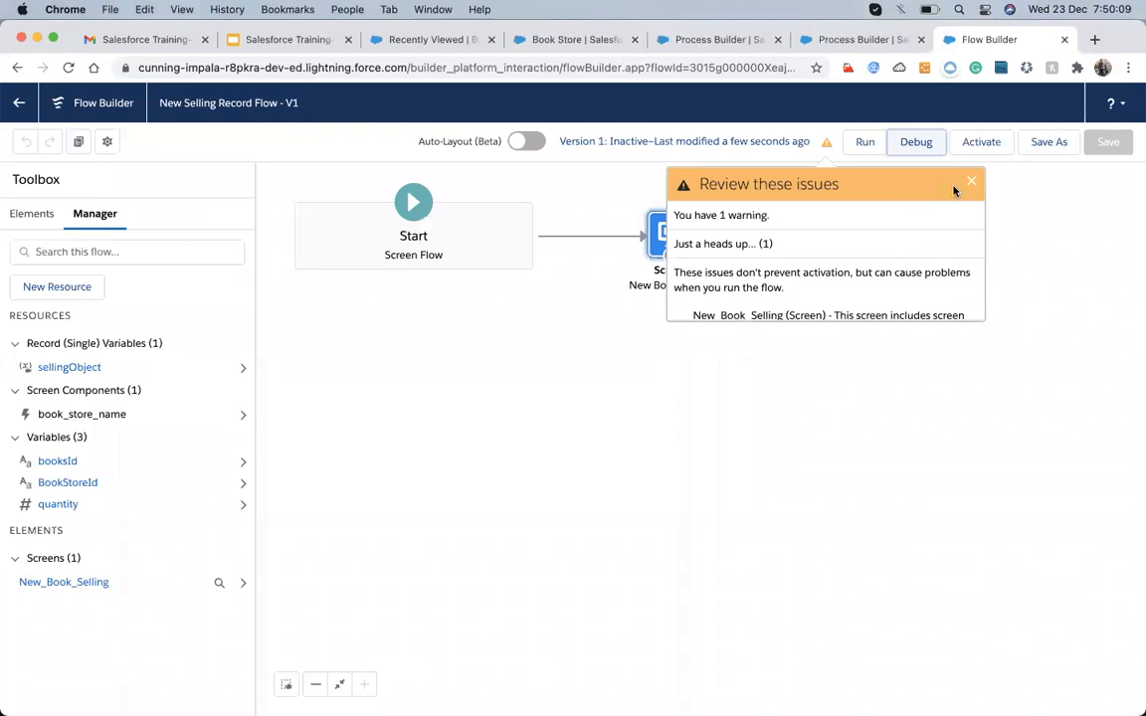
pyautogui.click(971, 182)
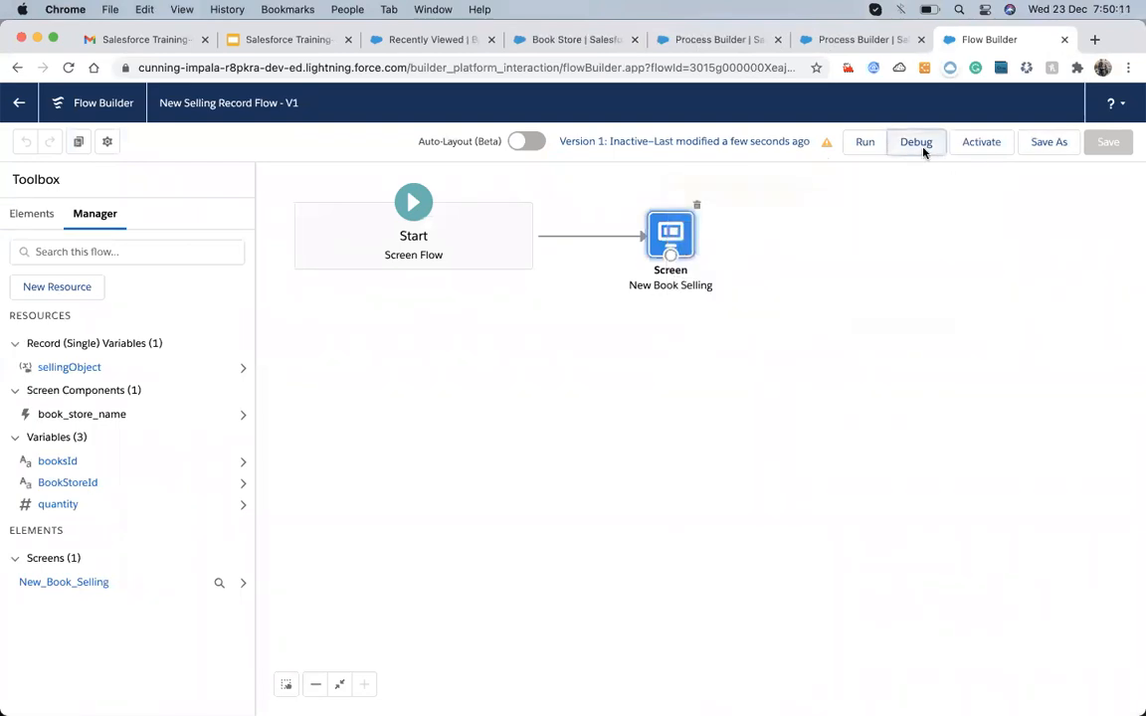
pyautogui.click(916, 142)
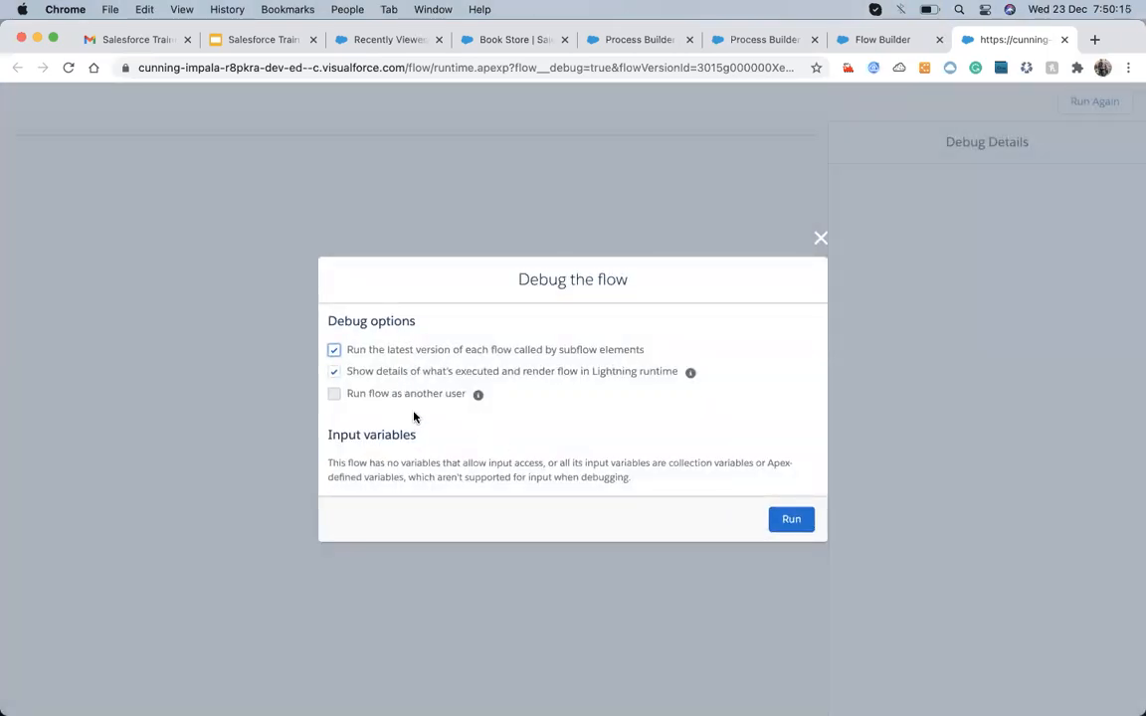
pyautogui.click(793, 523)
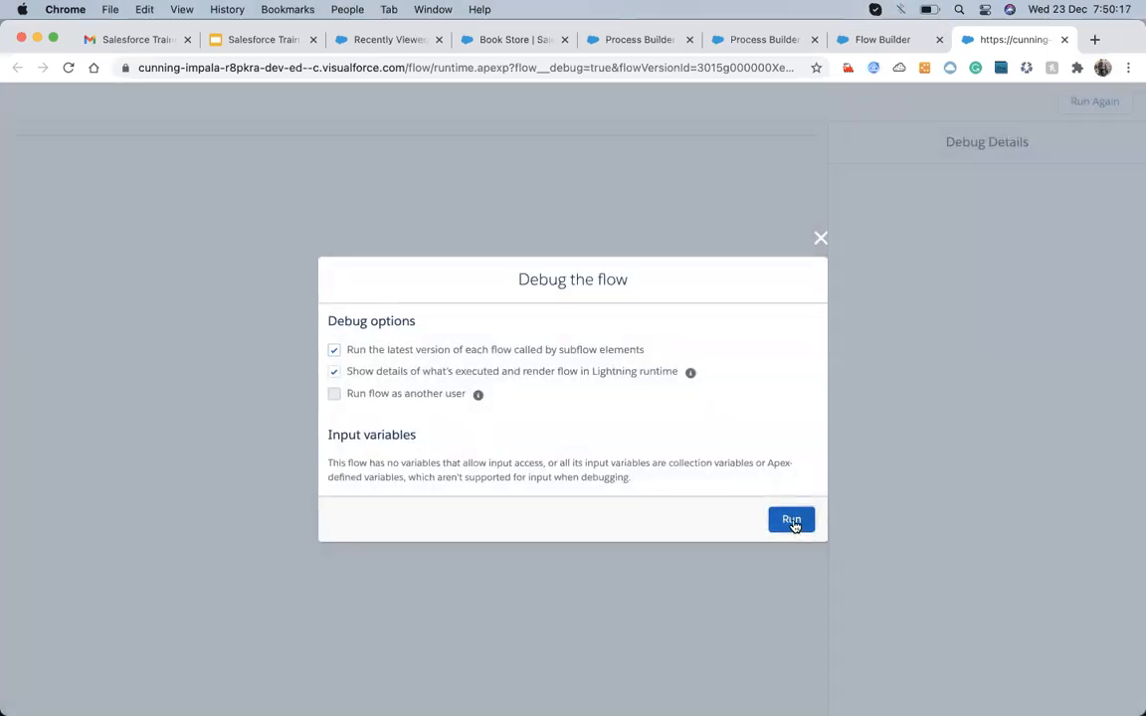
pyautogui.click(170, 212)
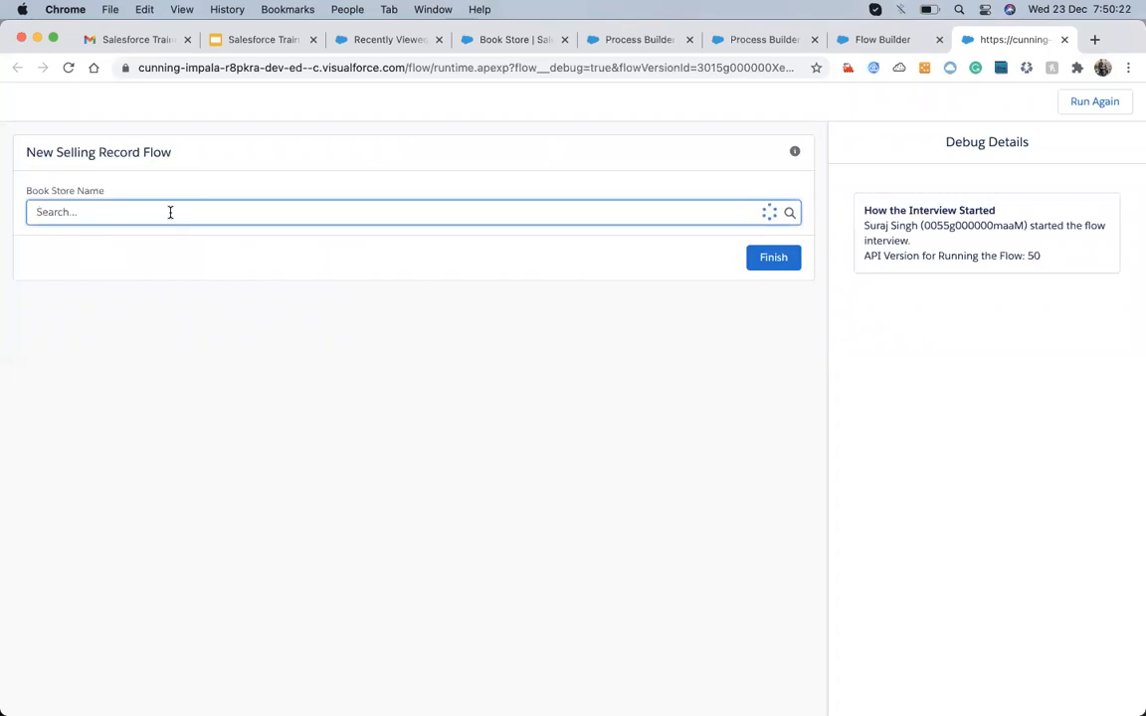
# - Return to the flow and open the Lookup component's properties on the New Book Selling screen
pyautogui.click(862, 41)
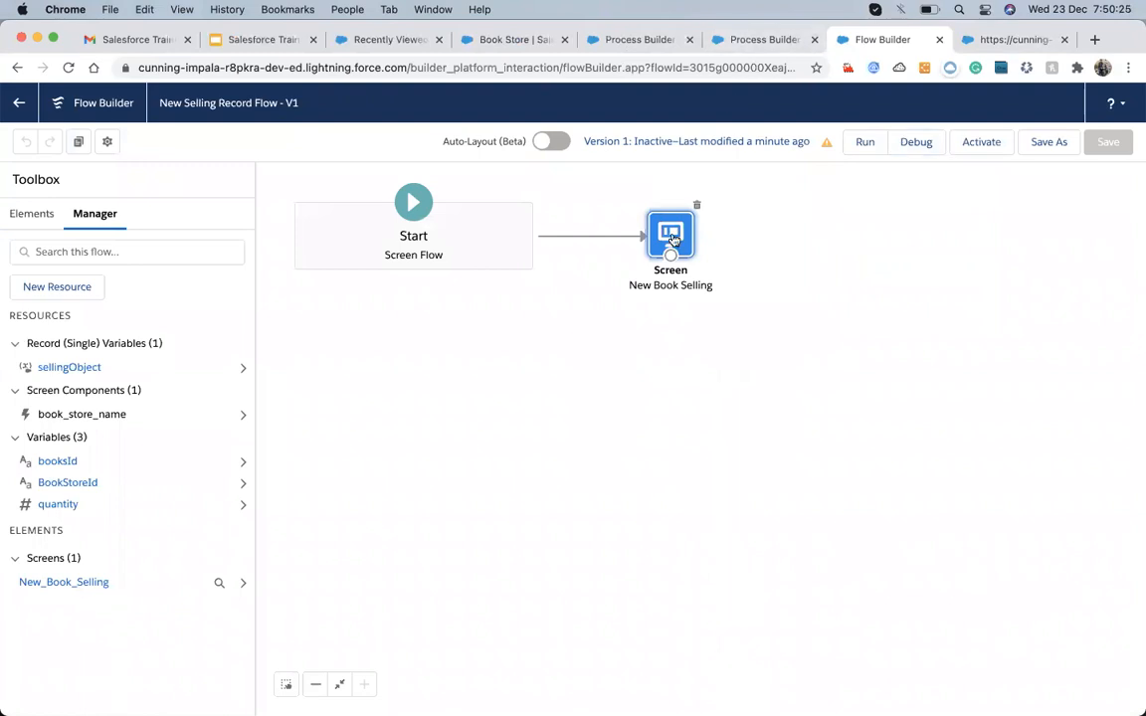
pyautogui.doubleClick(670, 233)
pyautogui.click(552, 305)
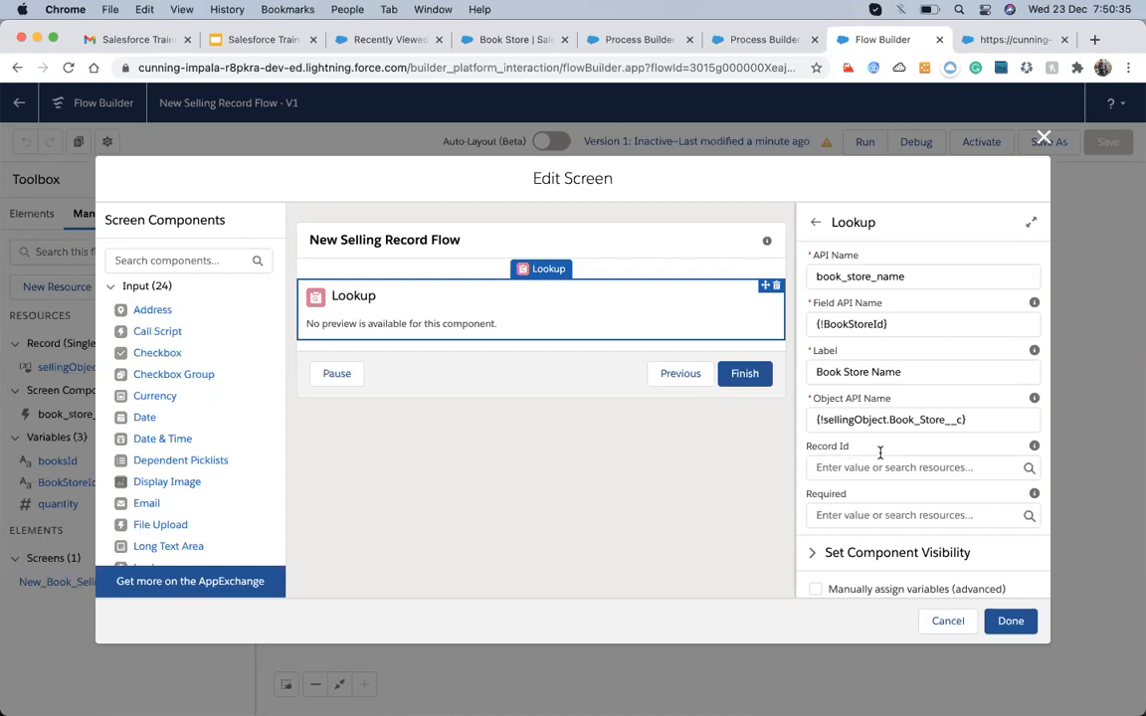
# - Replace the lookup's Field API Name with the Book_Store__c field of the sellingObject record variable
pyautogui.moveTo(1034, 302)
pyautogui.moveTo(1034, 351)
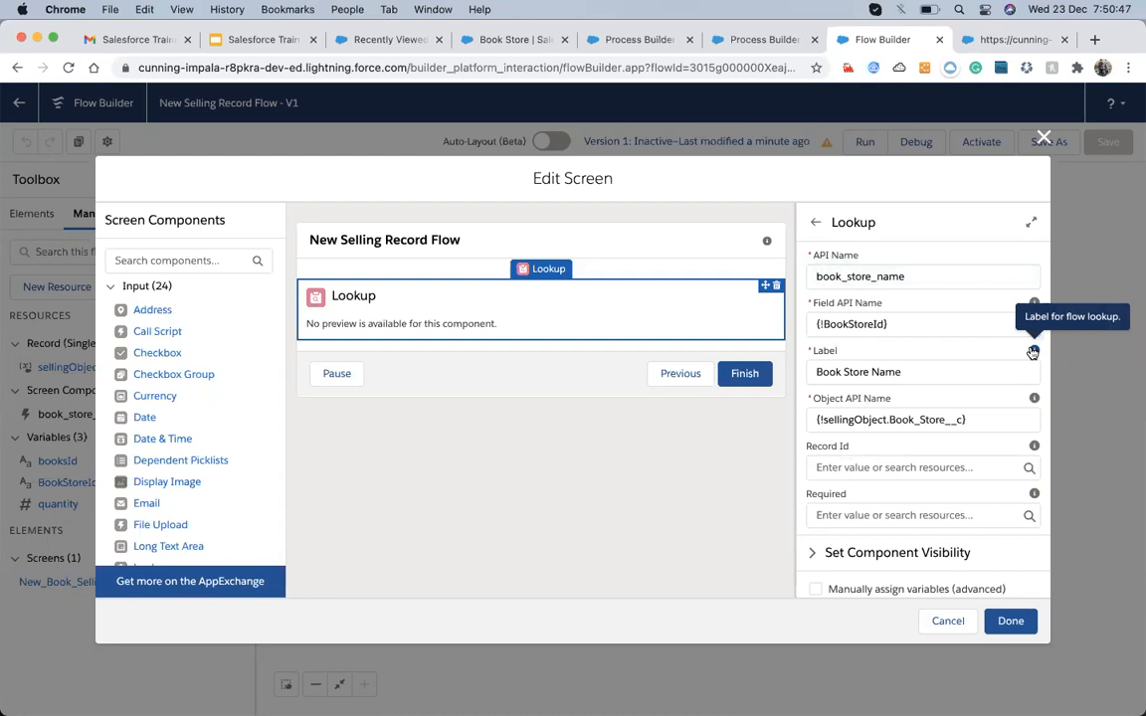
pyautogui.moveTo(1034, 400)
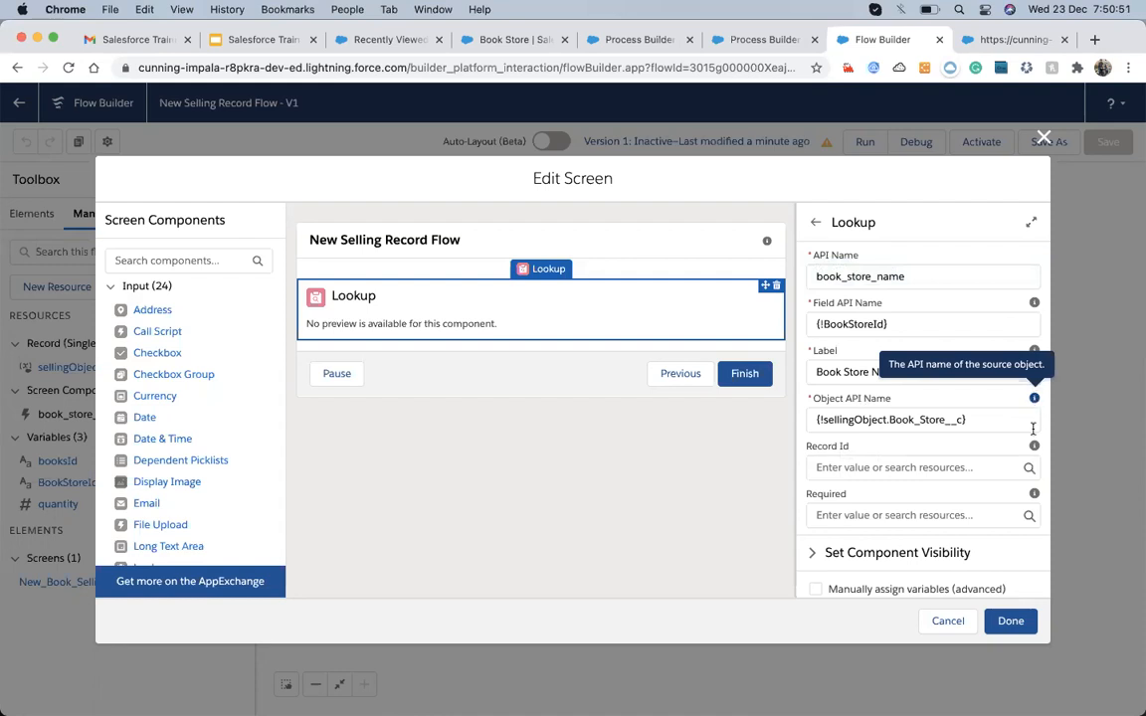
pyautogui.moveTo(1034, 450)
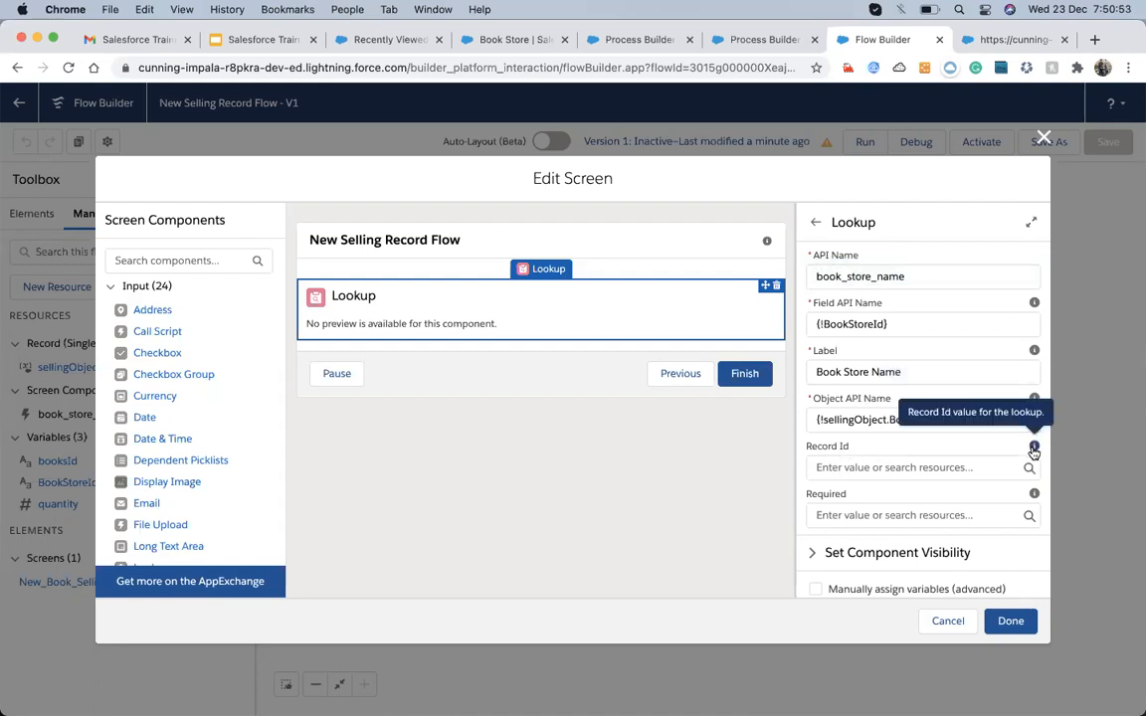
pyautogui.moveTo(1035, 496)
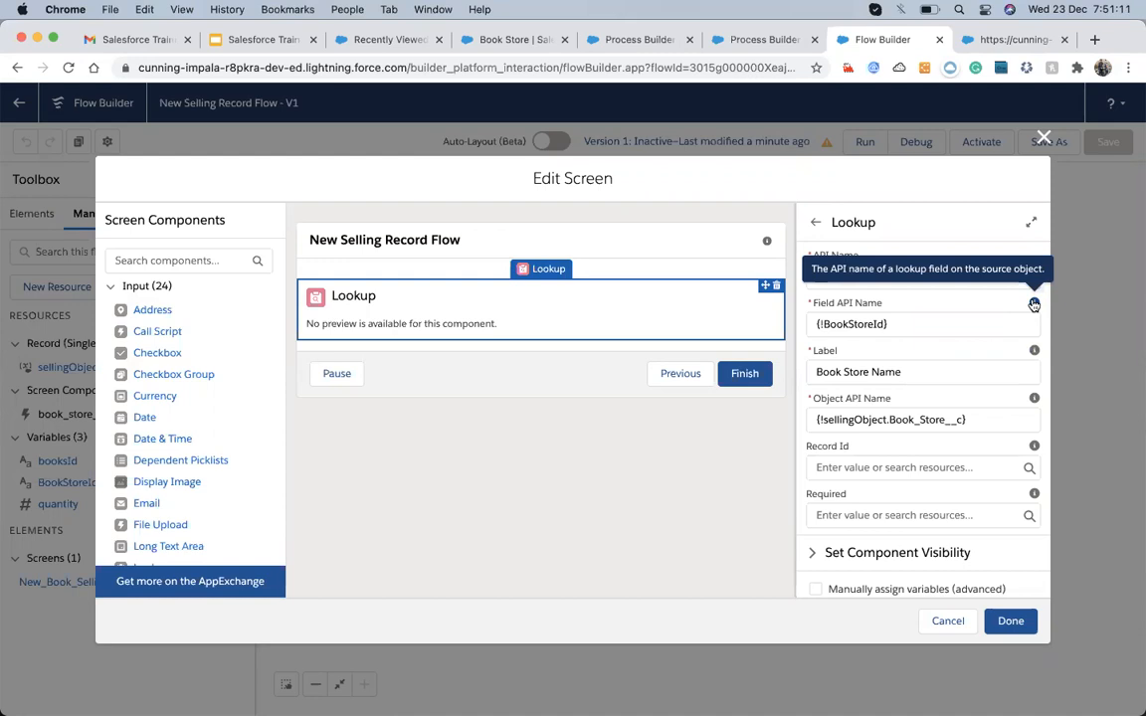
pyautogui.moveTo(908, 323); pyautogui.dragTo(792, 327)
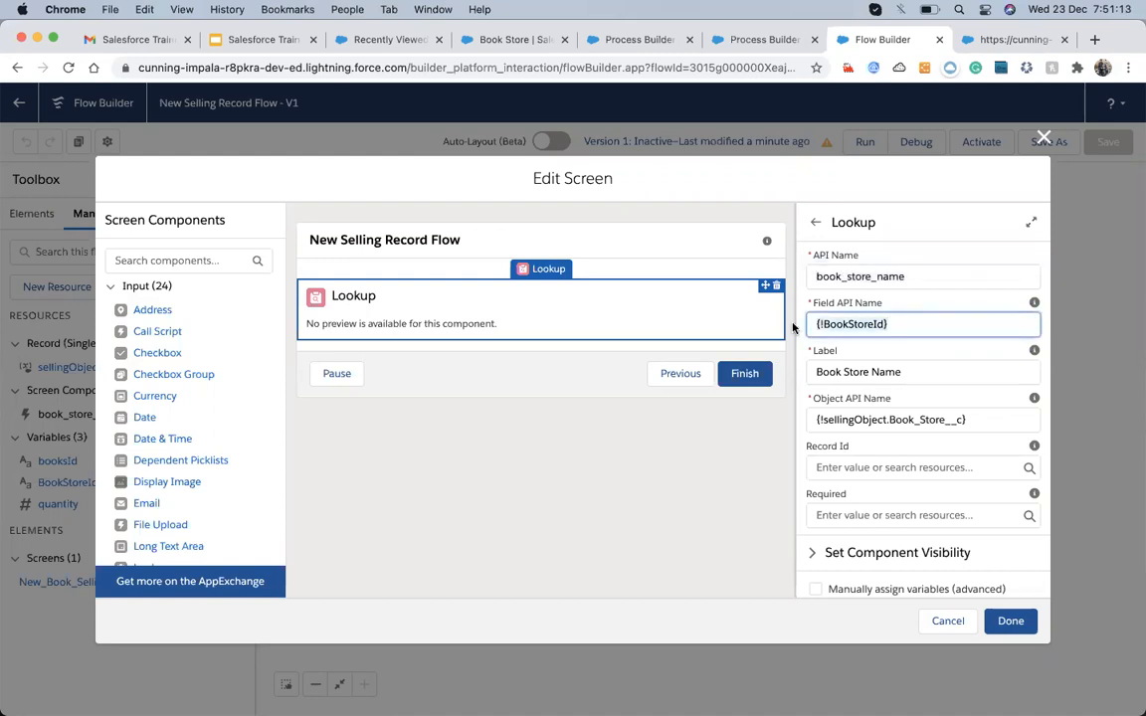
pyautogui.press('BackSpace')
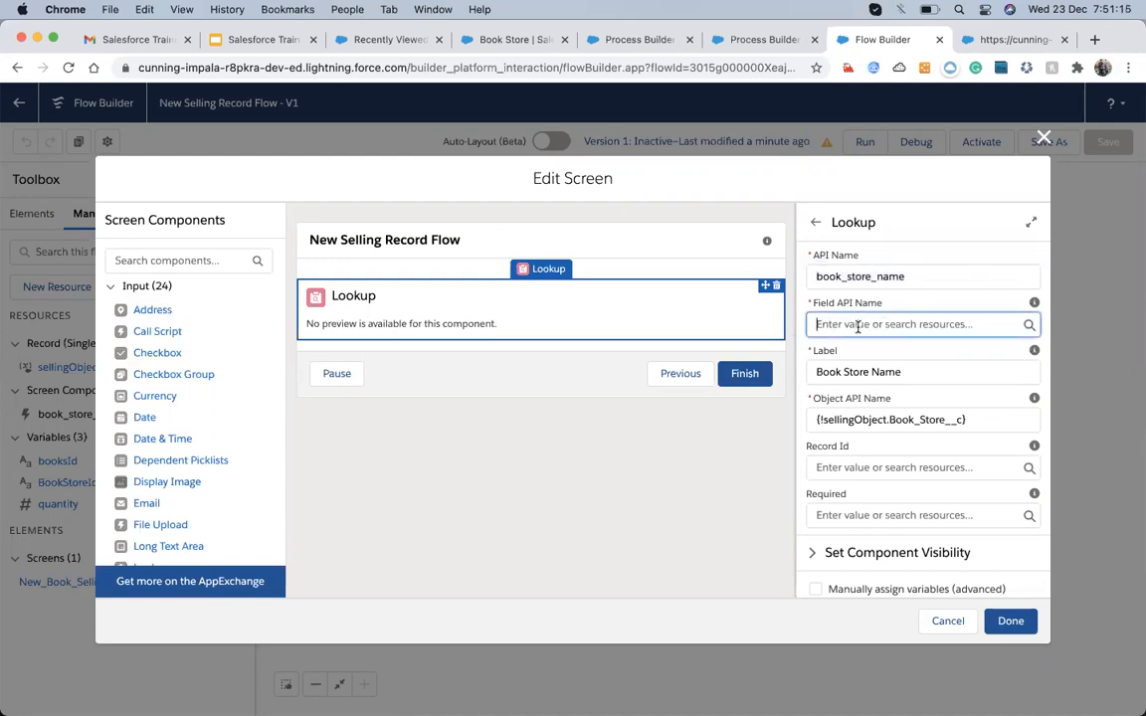
pyautogui.click(857, 327)
pyautogui.scroll(-3, 860, 467)
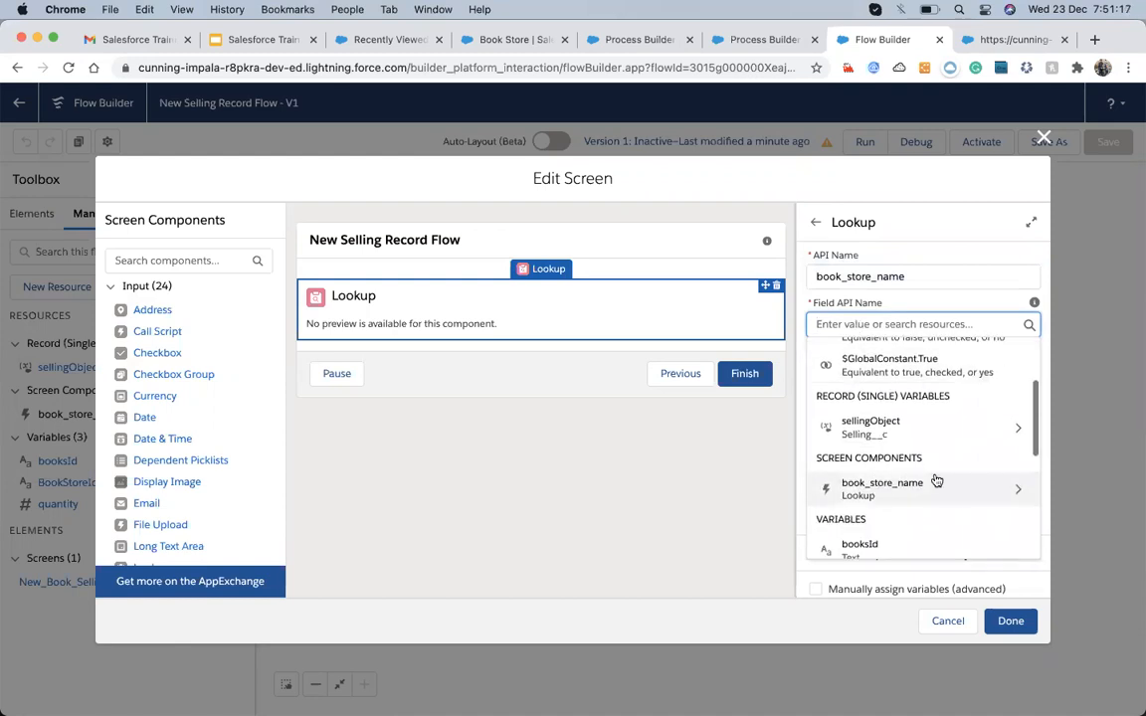
pyautogui.click(1009, 431)
pyautogui.click(916, 533)
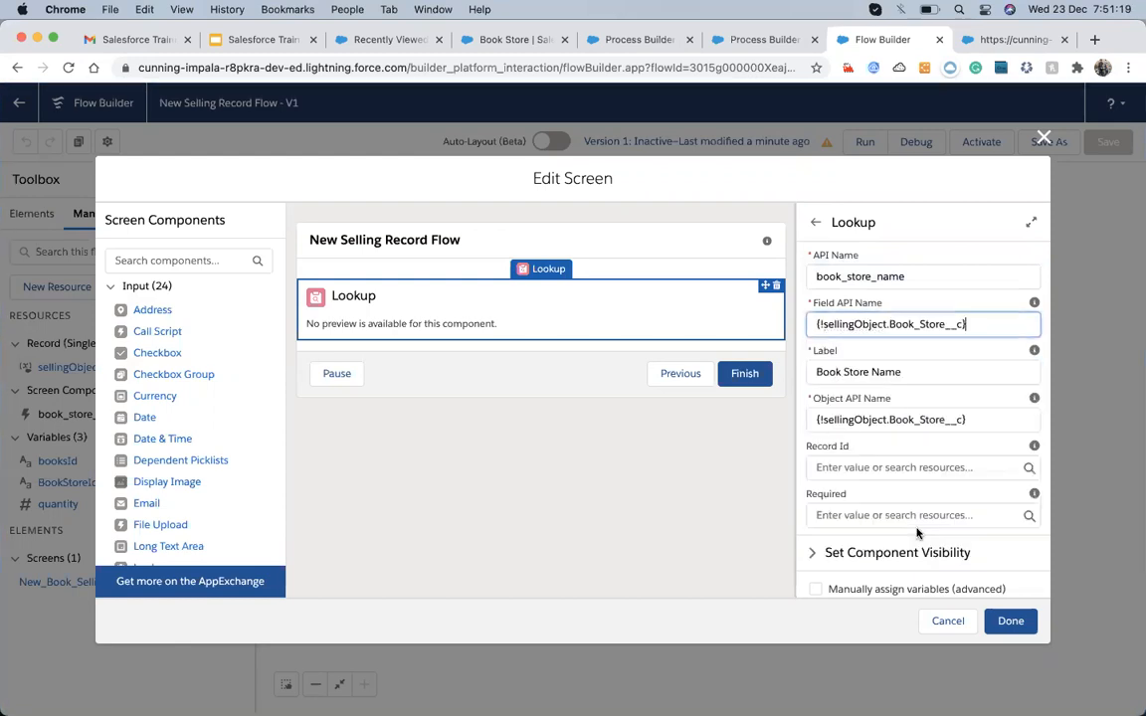
# - Clear the lookup's Object API Name value
pyautogui.click(976, 419)
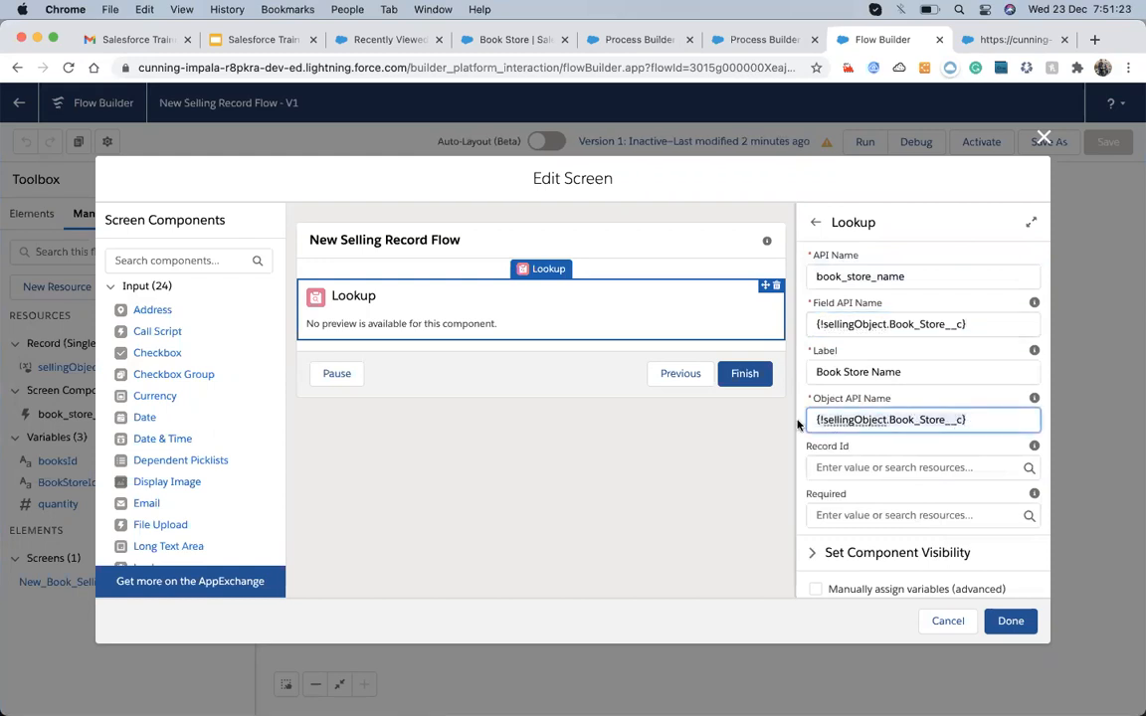
pyautogui.press('super+a')
pyautogui.press('BackSpace')
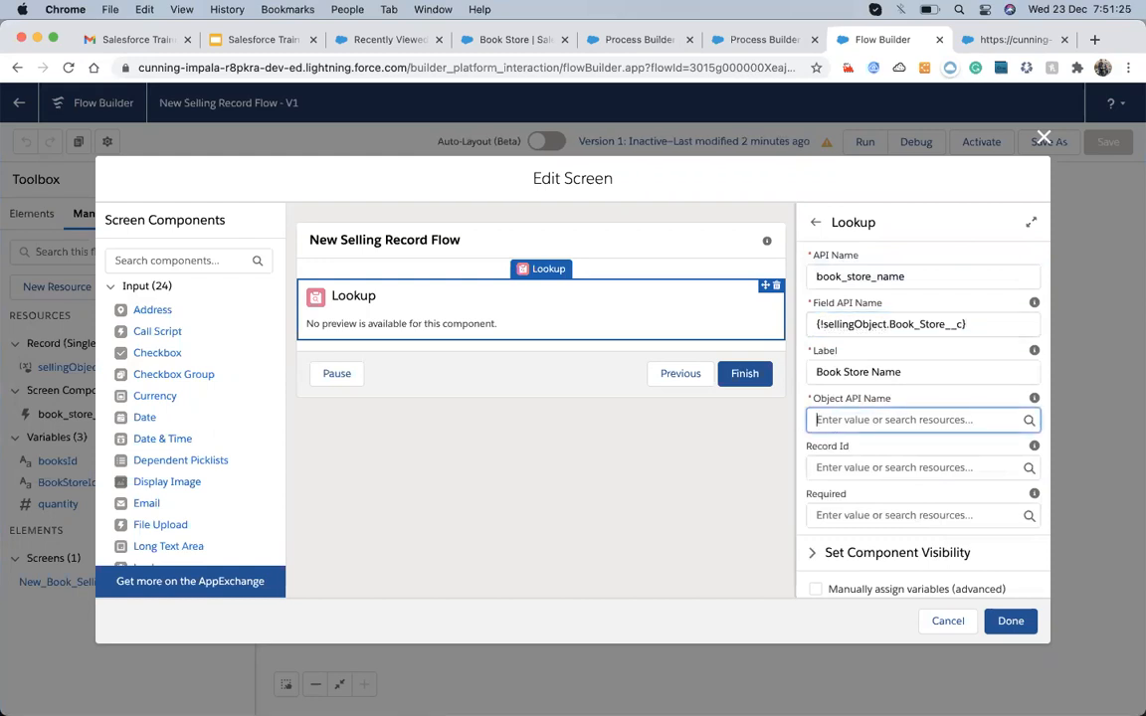
pyautogui.write('{}')
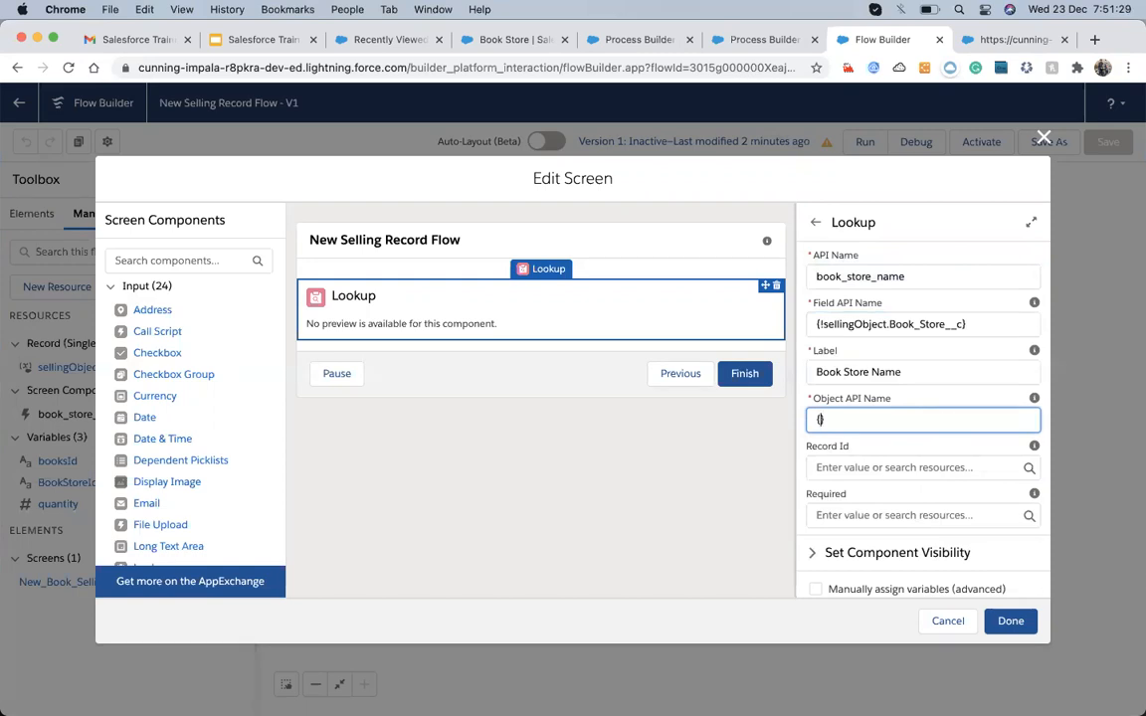
pyautogui.click(989, 40)
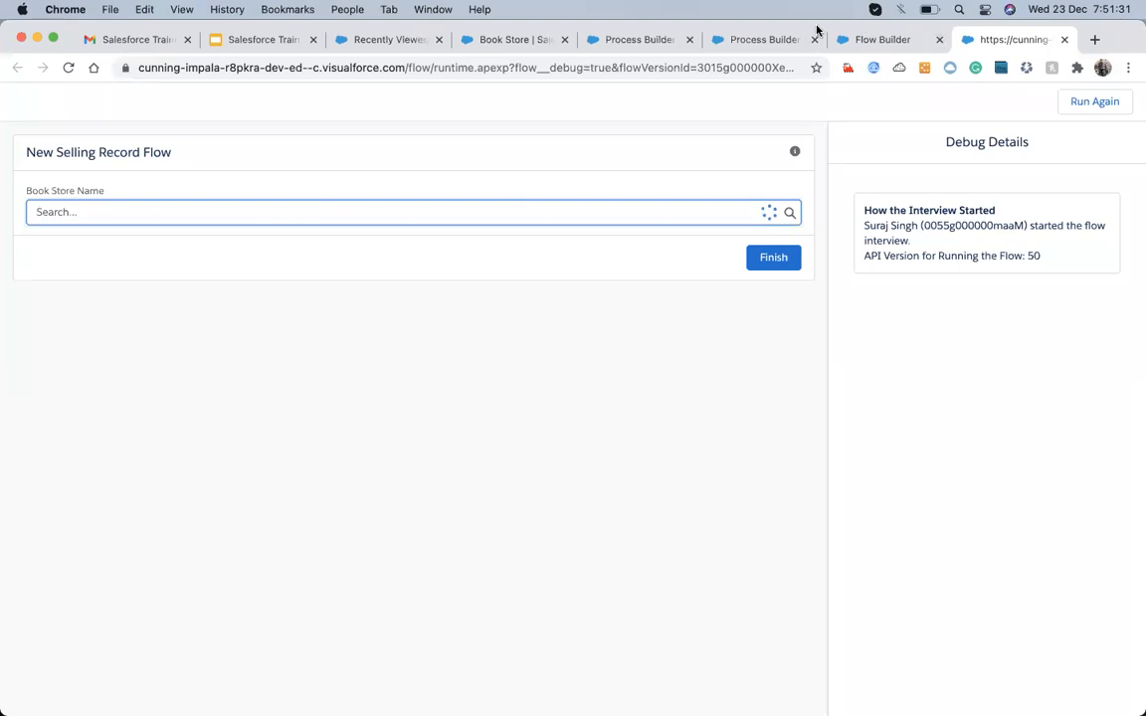
pyautogui.click(880, 39)
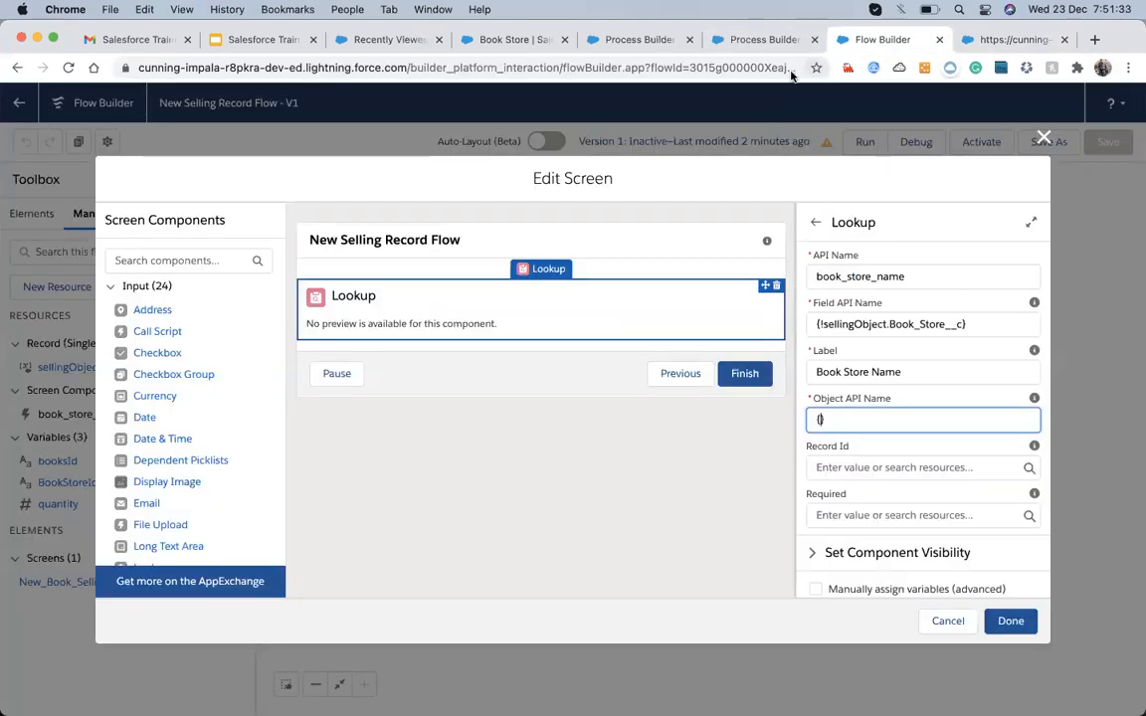
pyautogui.press('BackSpace')
pyautogui.press('BackSpace')
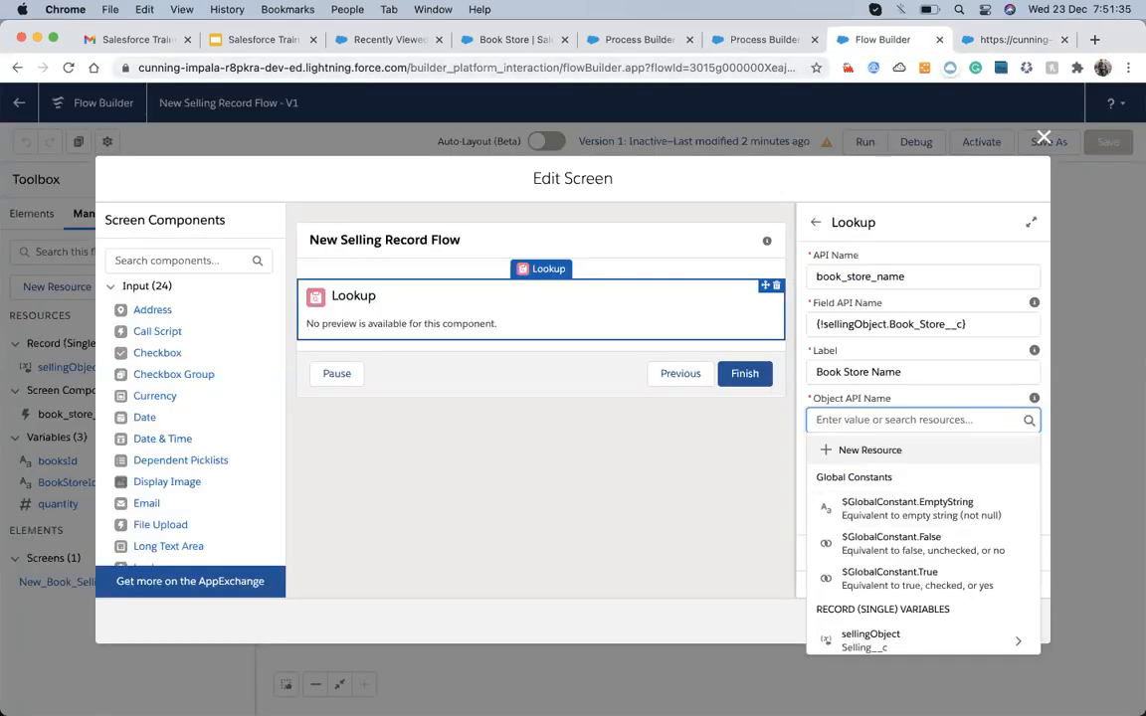
# - Set the lookup's Object API Name to Book_Store__c, the API name of the Book Store object, and apply the screen changes
pyautogui.click(477, 39)
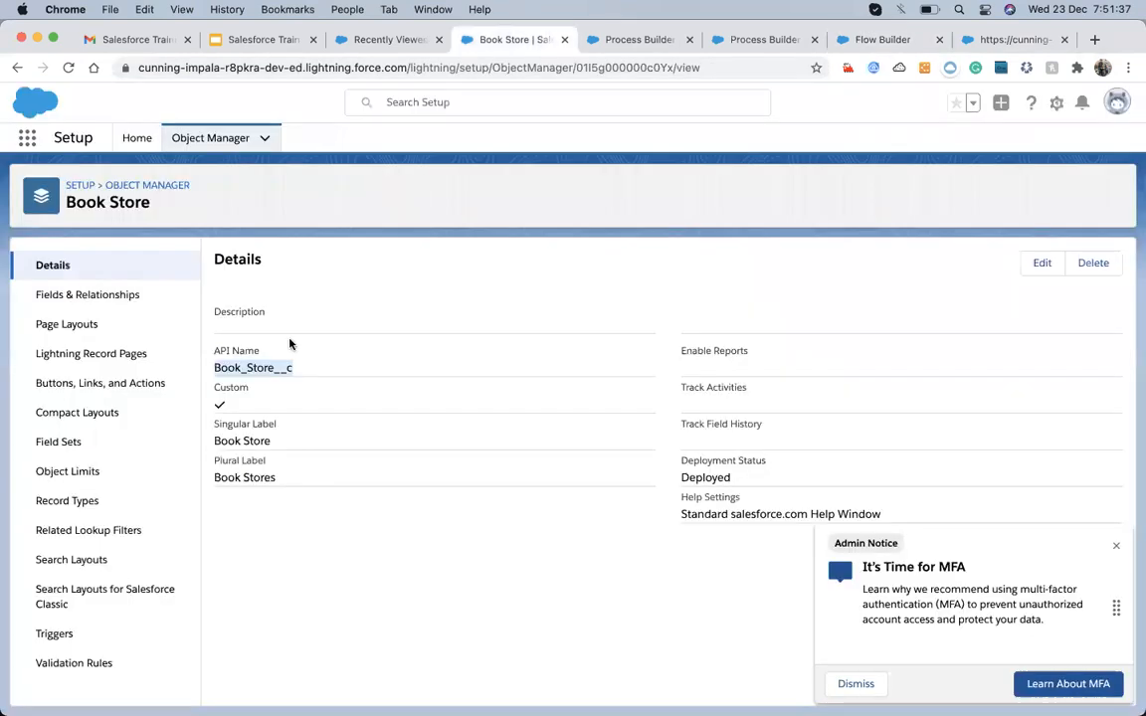
pyautogui.click(993, 44)
pyautogui.click(898, 42)
pyautogui.write('Book_Store__c')
pyautogui.click(1009, 623)
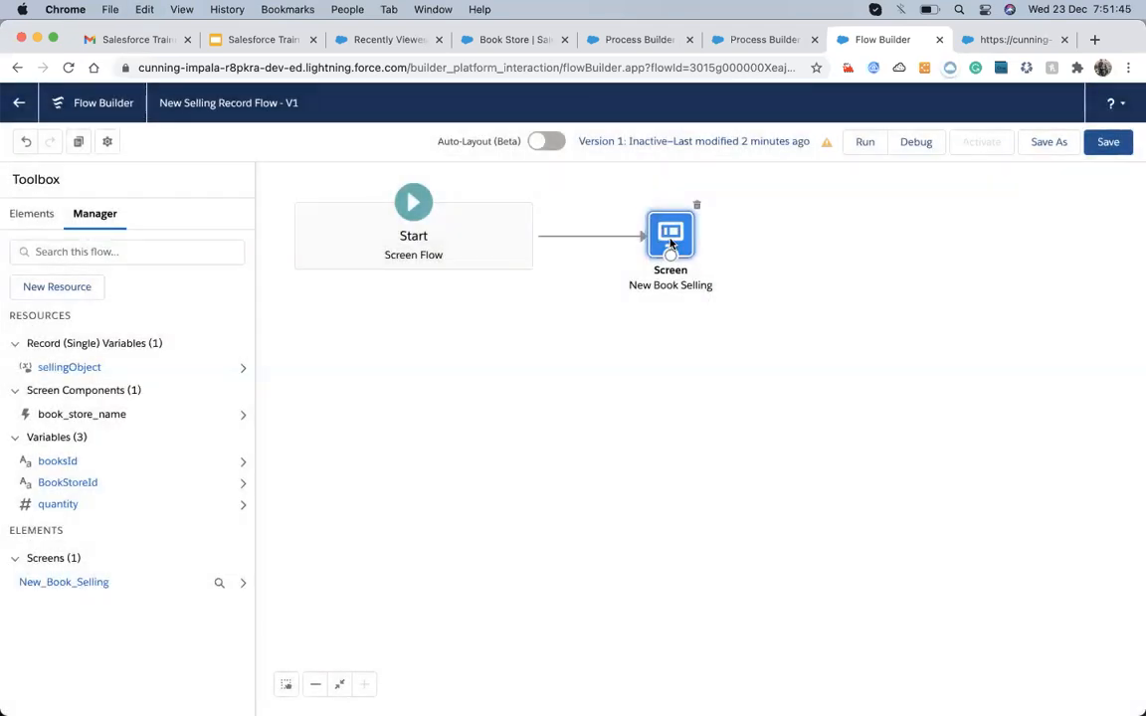
# - Check the Lookup component's settings in the New Book Selling screen, close the screen editor, and save the flow
pyautogui.doubleClick(670, 244)
pyautogui.click(553, 300)
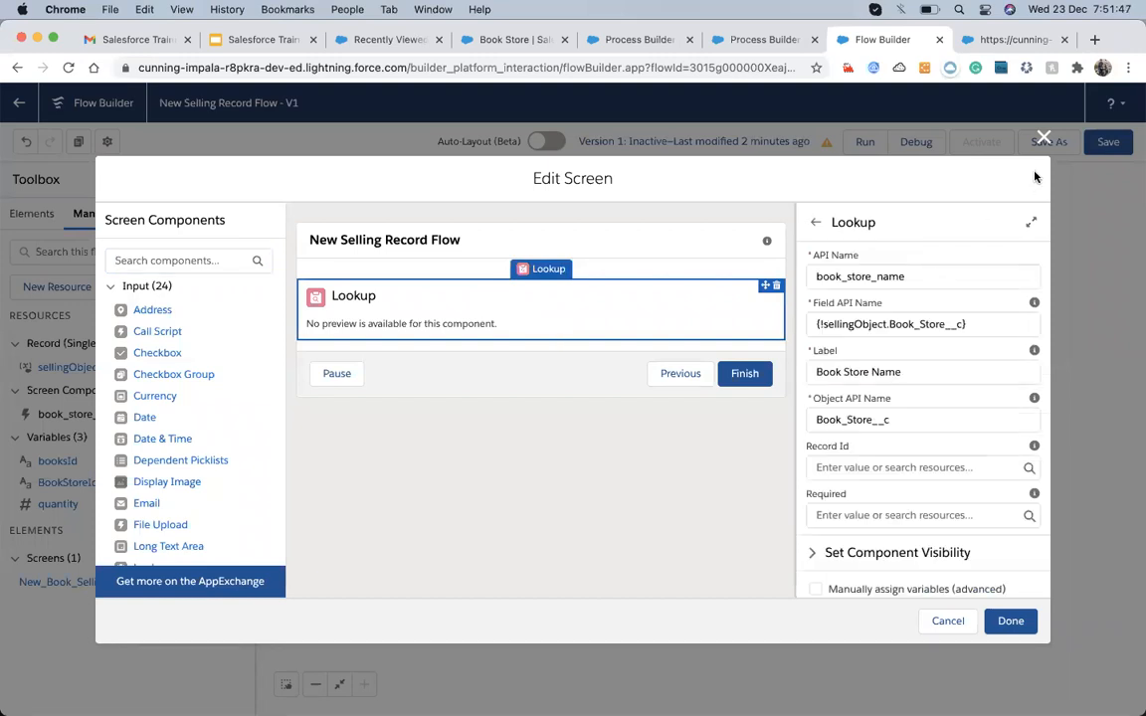
pyautogui.click(1043, 137)
pyautogui.click(1107, 142)
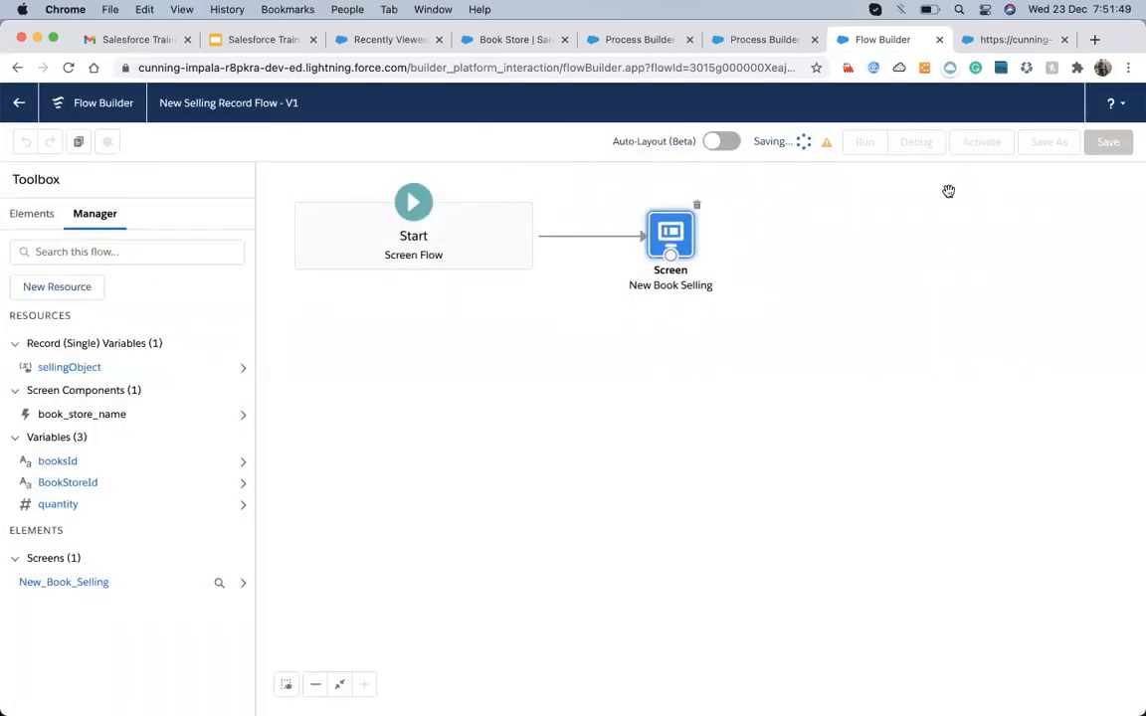
# - Debug the saved flow and test its Book Store Name lookup by searching for "paul"
pyautogui.click(915, 142)
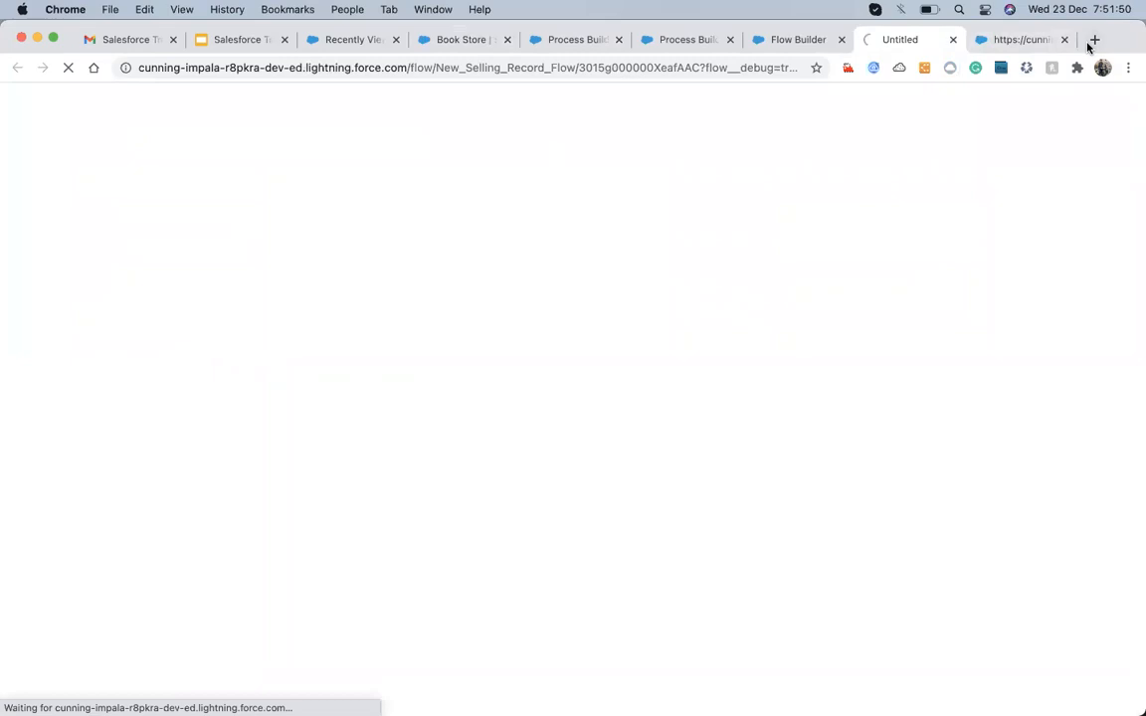
pyautogui.click(1064, 39)
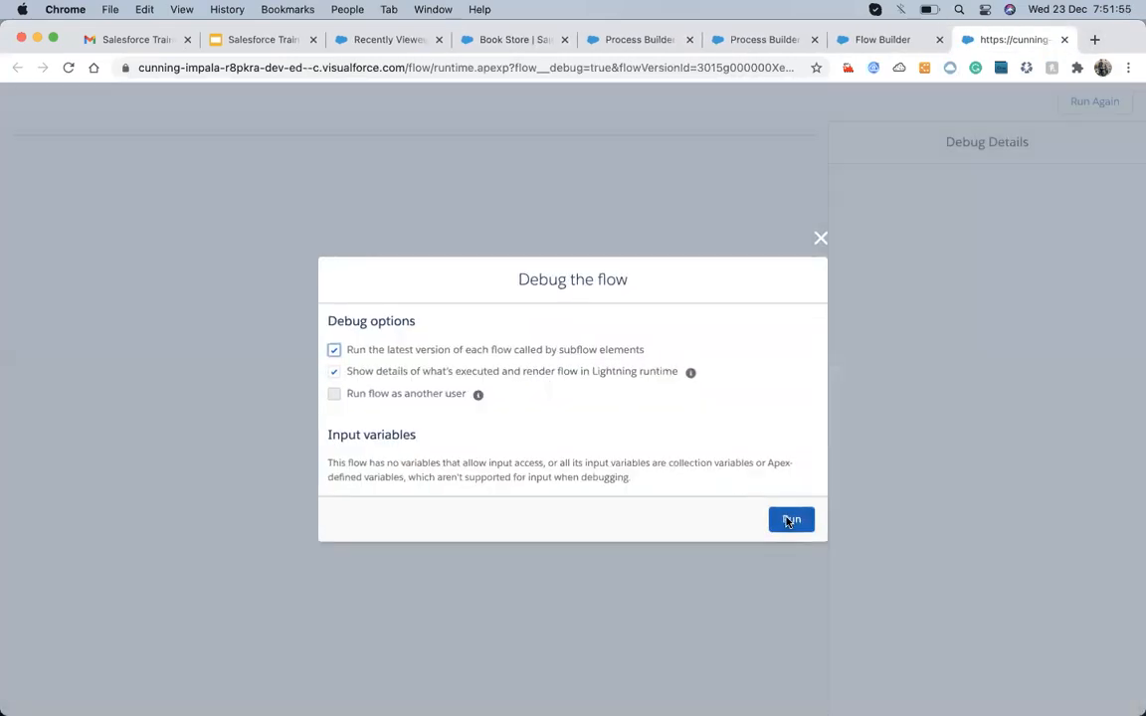
pyautogui.click(791, 520)
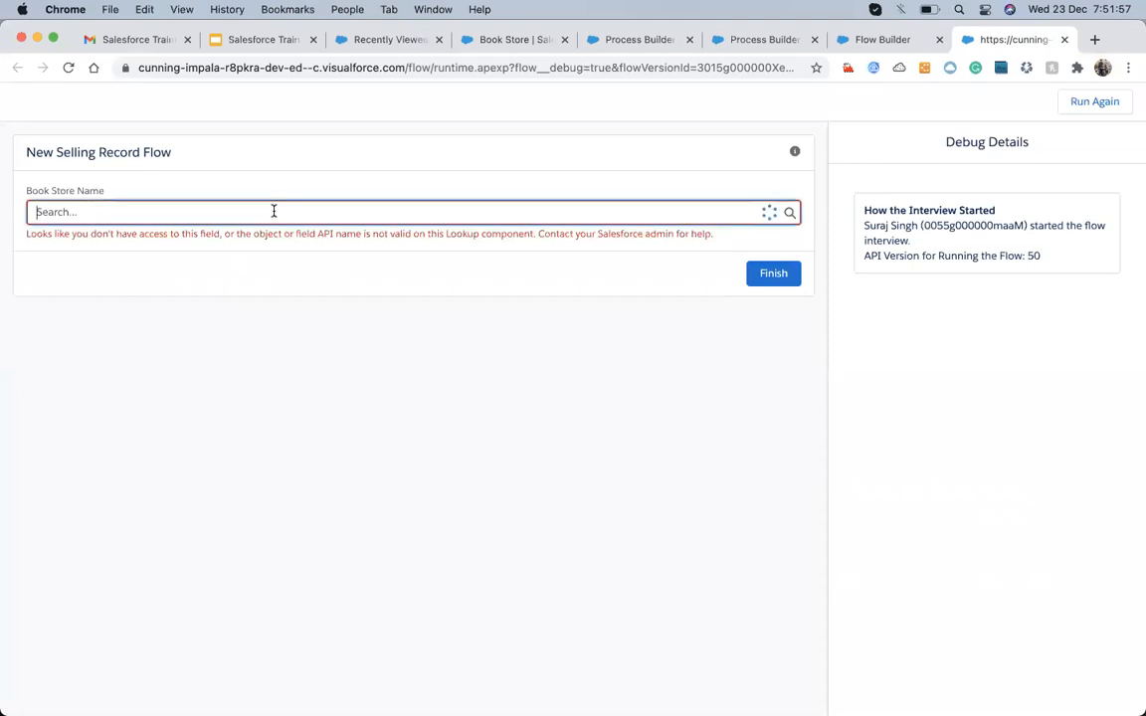
pyautogui.write('paul')
pyautogui.click(226, 238)
pyautogui.moveTo(227, 238); pyautogui.dragTo(415, 236)
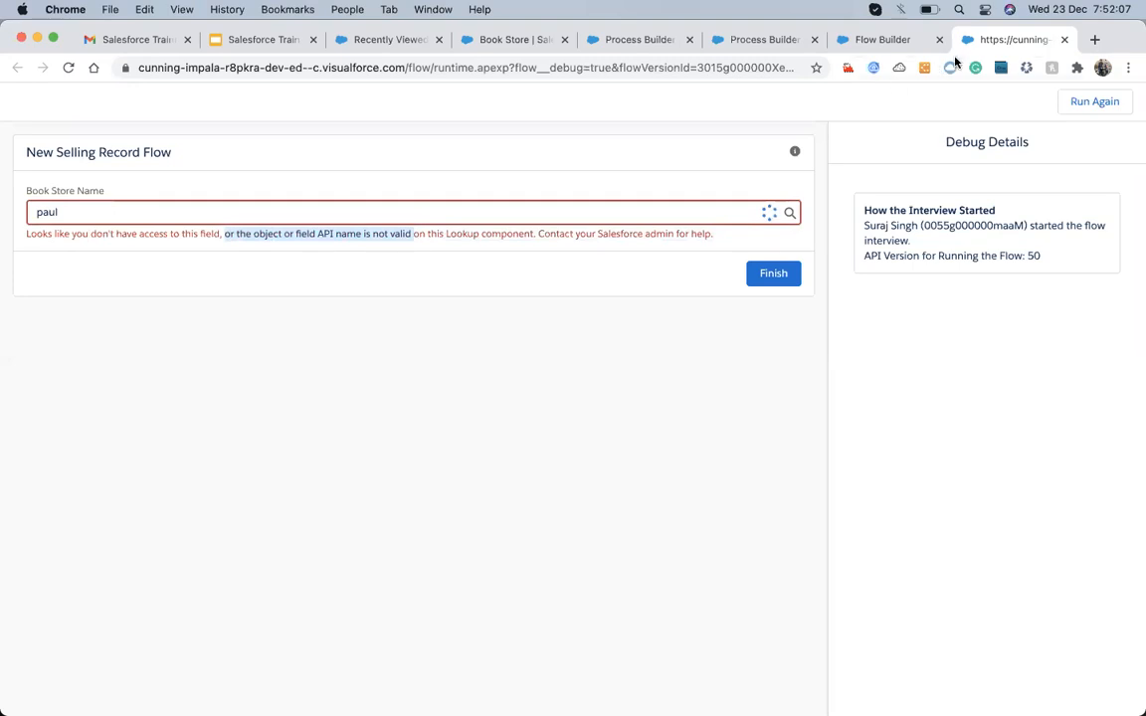
# - Reopen the Lookup component in the flow's New Book Selling screen and examine its Field API Name and Object API Name settings
pyautogui.click(867, 39)
pyautogui.click(971, 184)
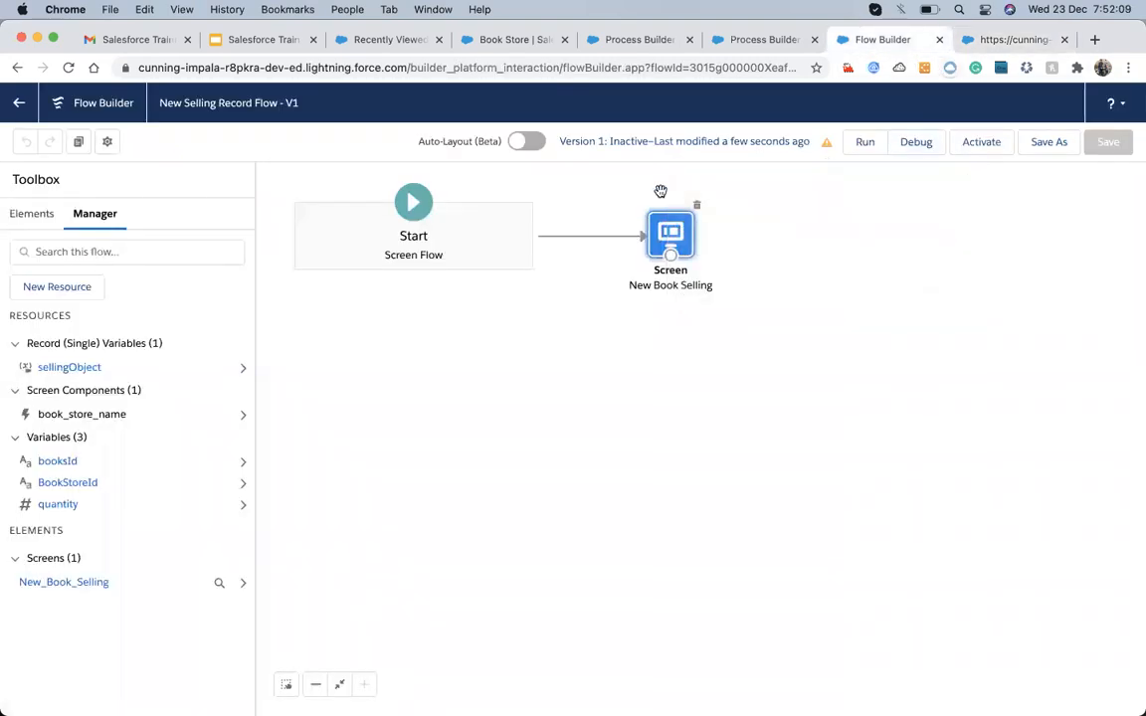
pyautogui.doubleClick(684, 253)
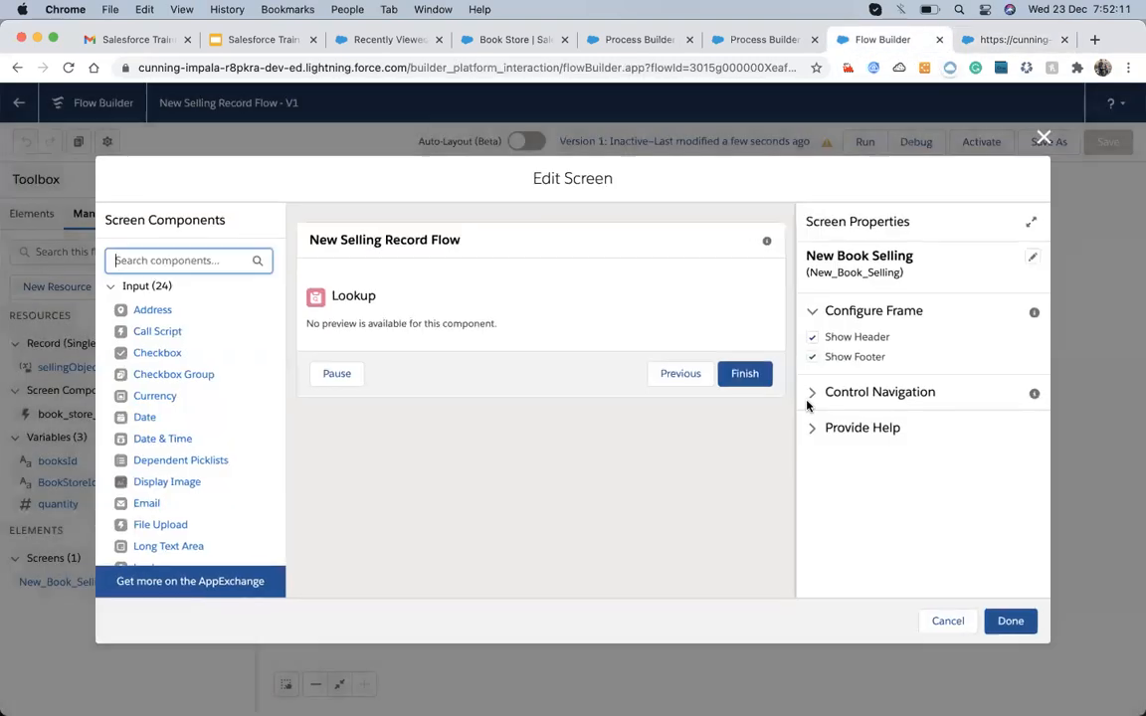
pyautogui.click(590, 315)
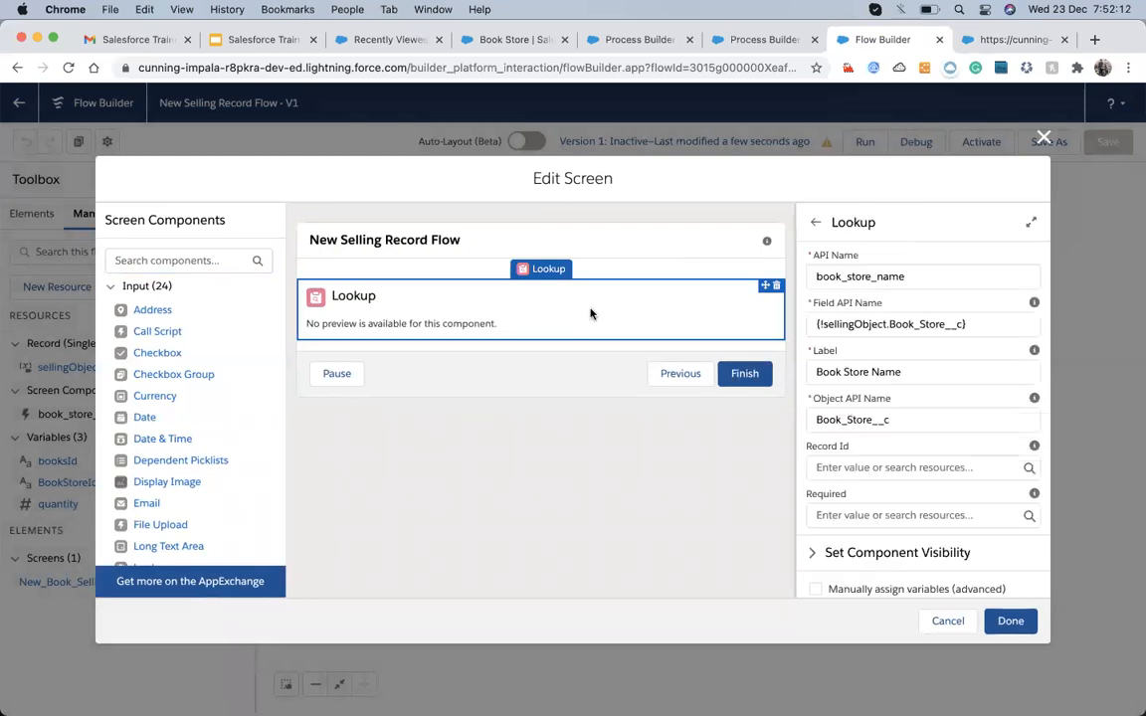
pyautogui.click(904, 327)
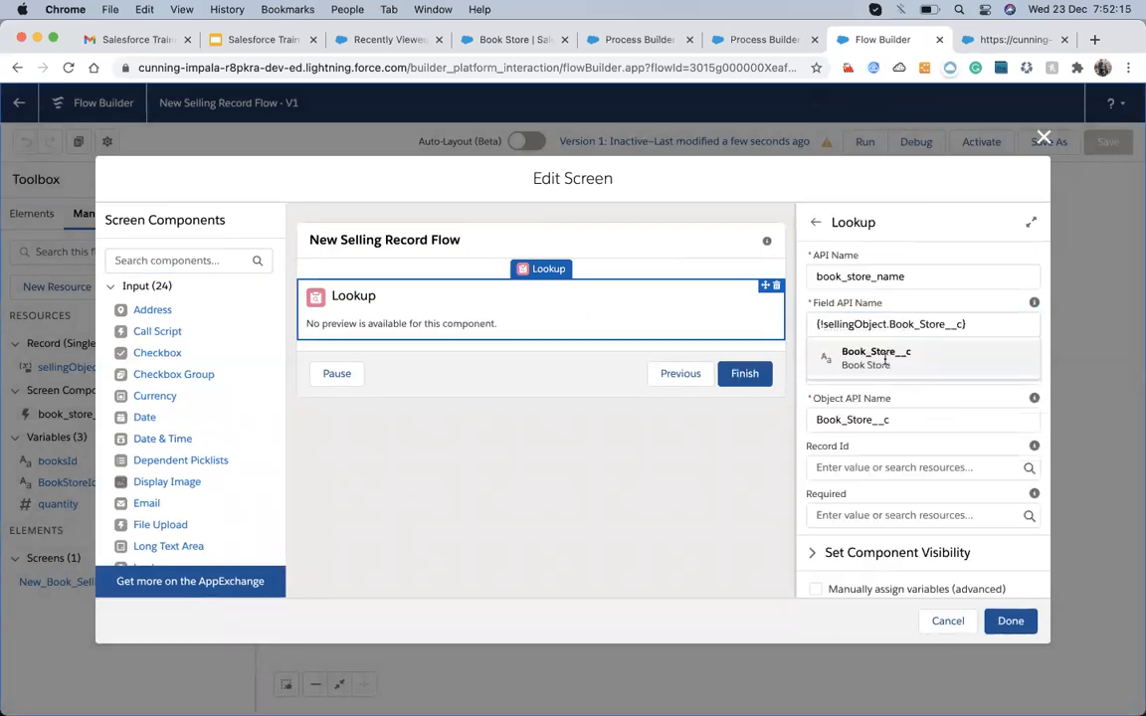
pyautogui.click(899, 420)
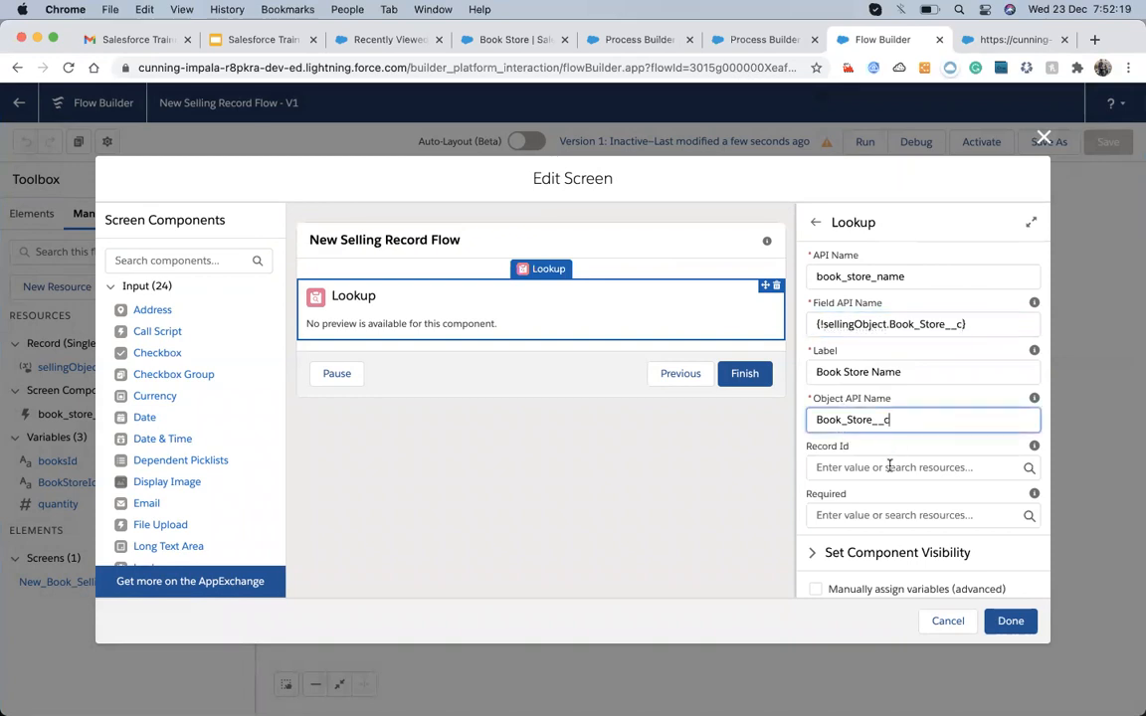
pyautogui.click(872, 324)
pyautogui.moveTo(1032, 308)
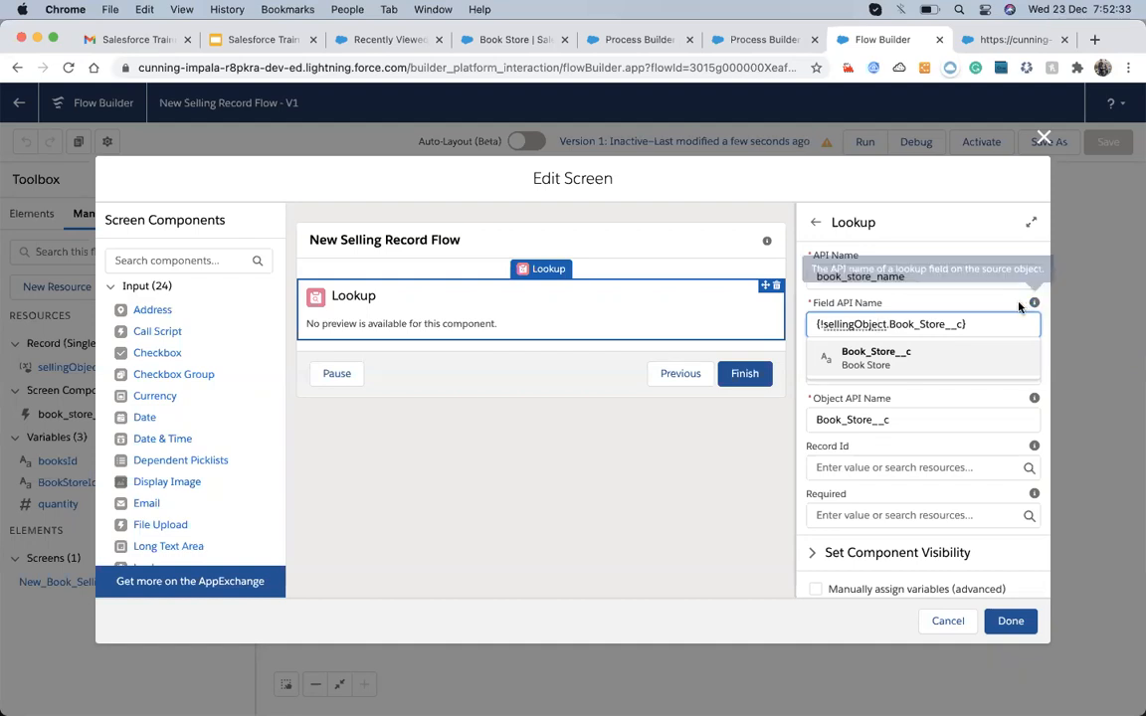
pyautogui.click(945, 425)
pyautogui.moveTo(1033, 400)
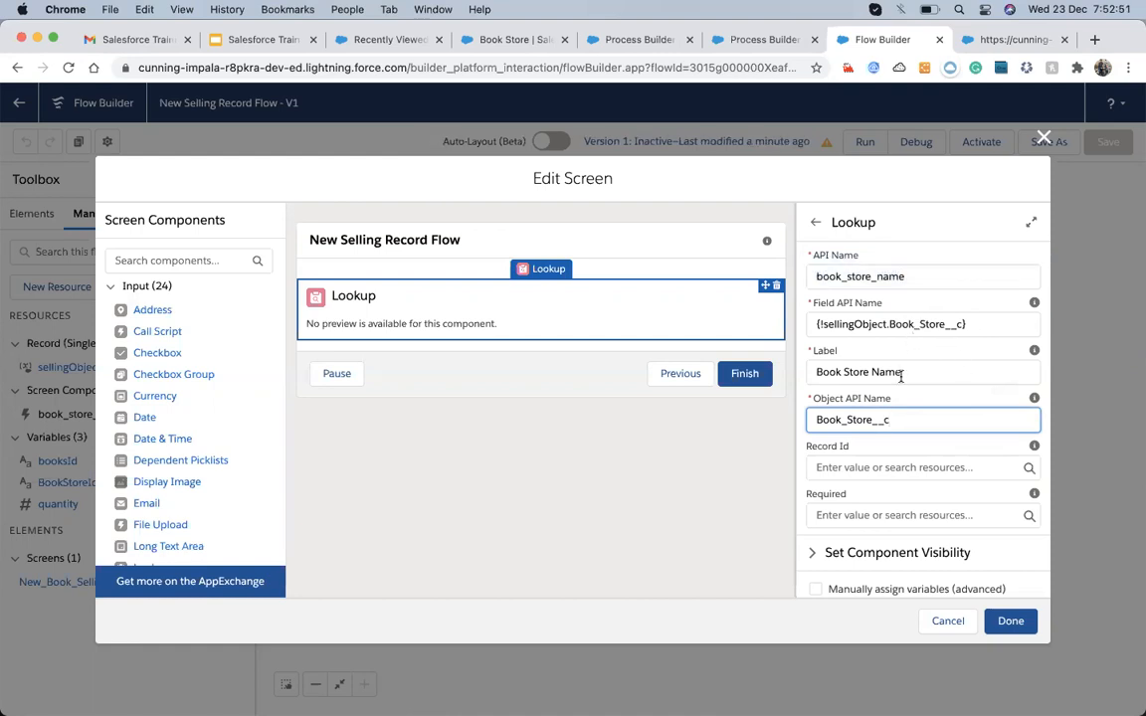
# - Replace the lookup's Object API Name with {!sellingObject.Book_Store__c}, taken from the sellingObject record variable
pyautogui.moveTo(907, 420); pyautogui.dragTo(806, 430)
pyautogui.press('BackSpace')
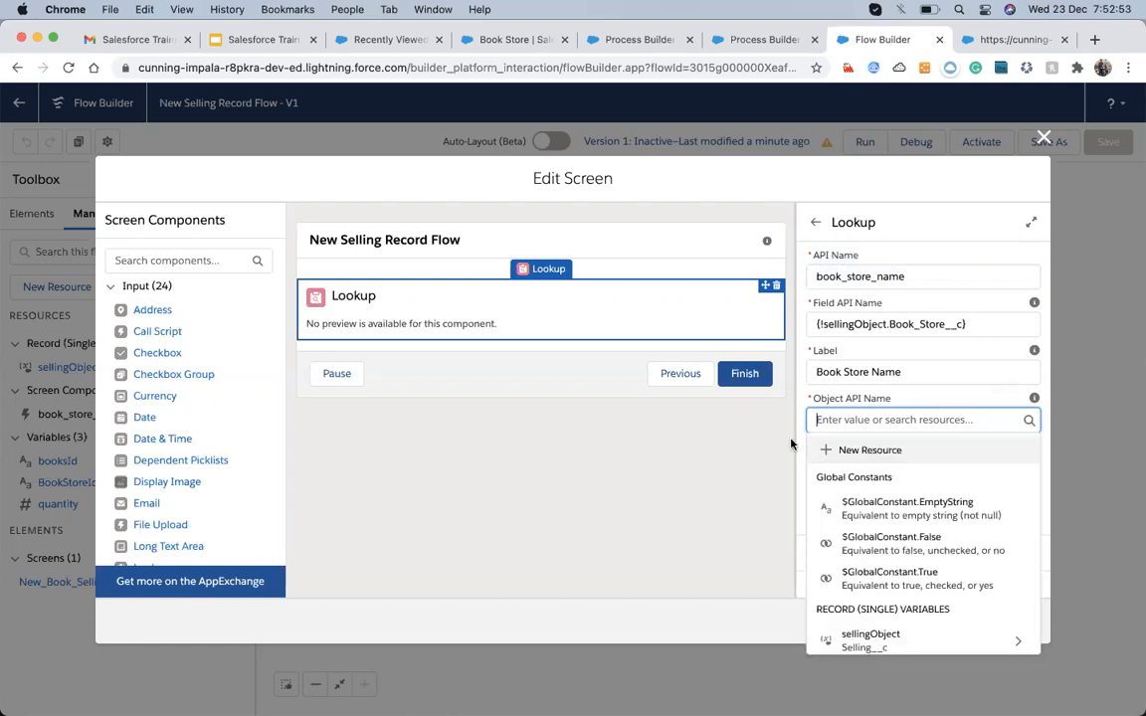
pyautogui.scroll(-3, 896, 586)
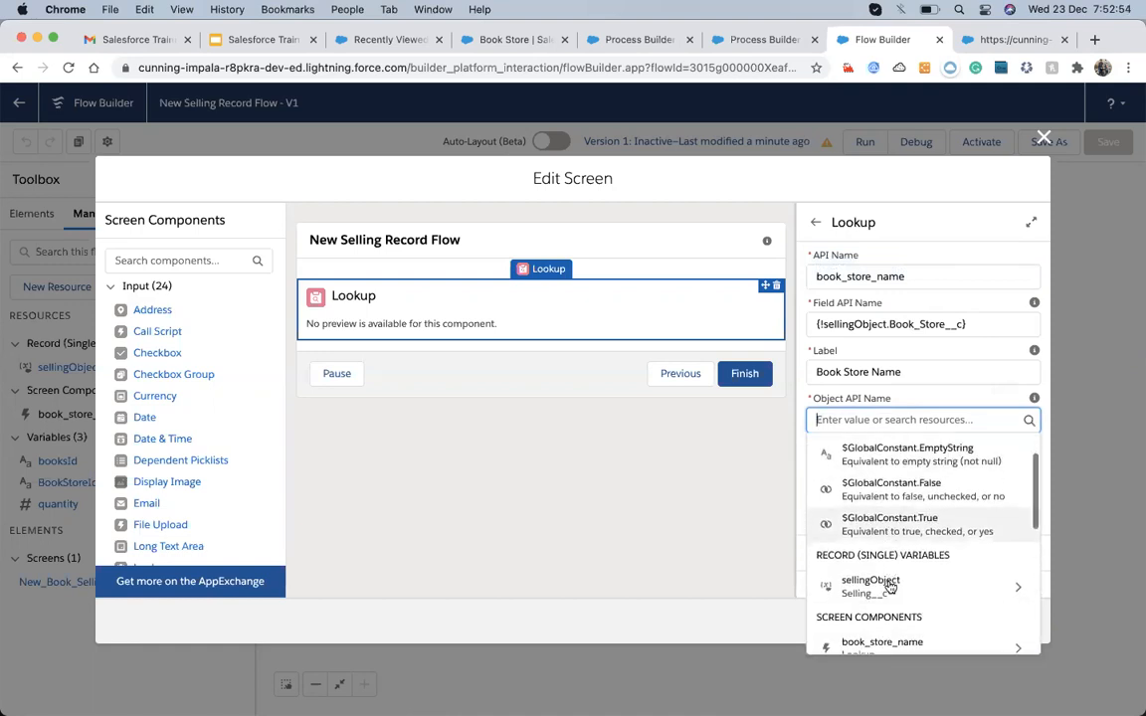
pyautogui.click(1015, 577)
pyautogui.scroll(-2, 926, 595)
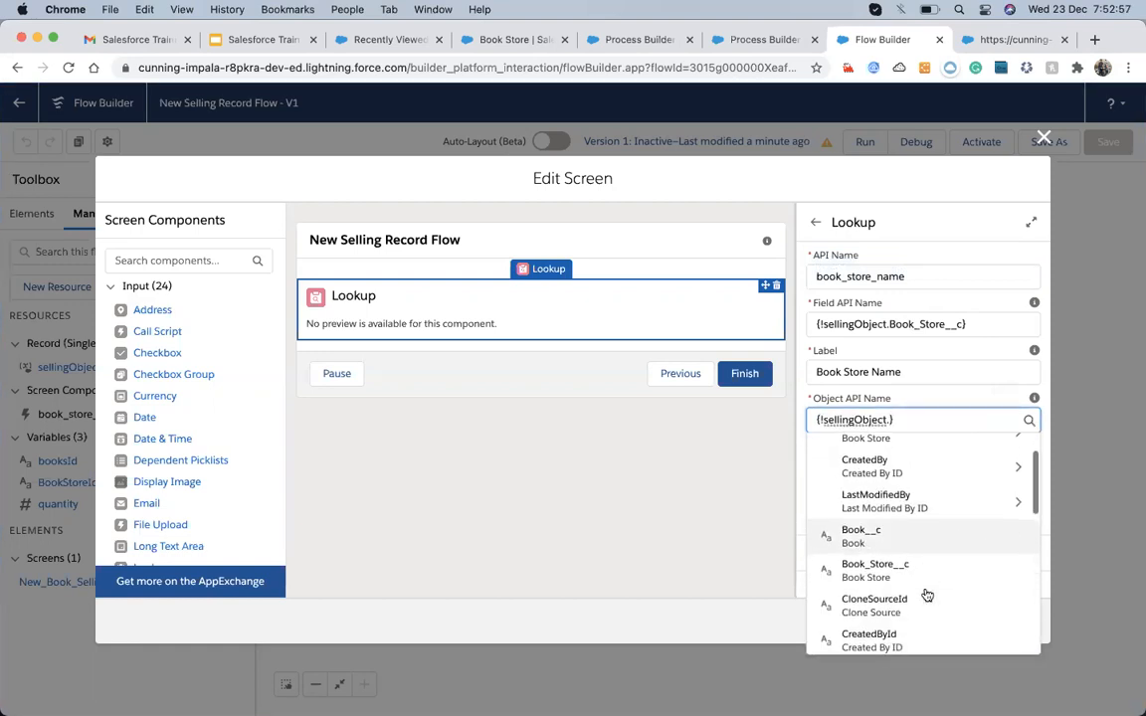
pyautogui.click(895, 571)
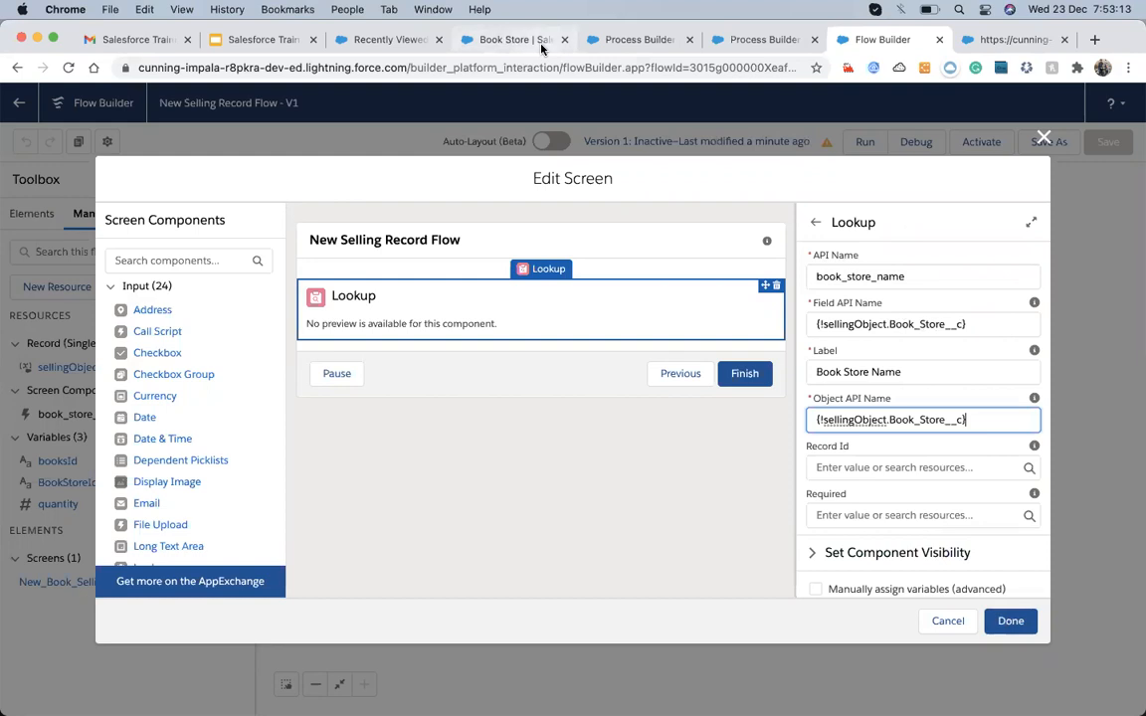
# - Open an existing Selling record in the Book Store Management app and examine its Book Store field and other details
pyautogui.click(497, 38)
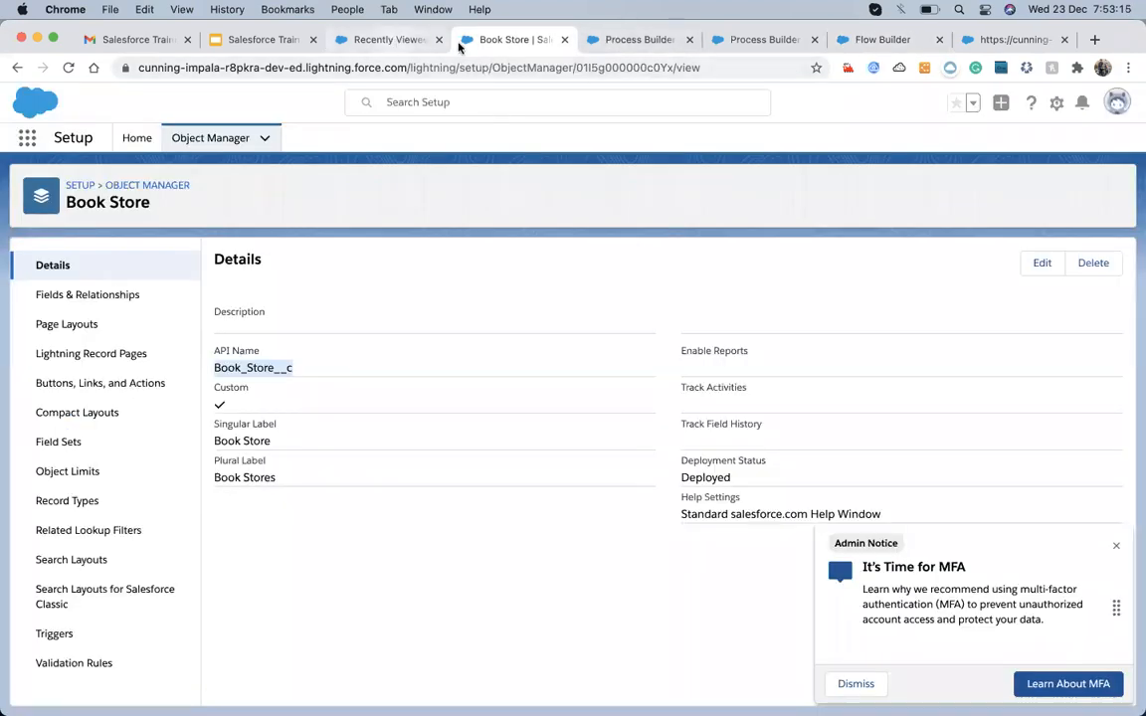
pyautogui.click(363, 40)
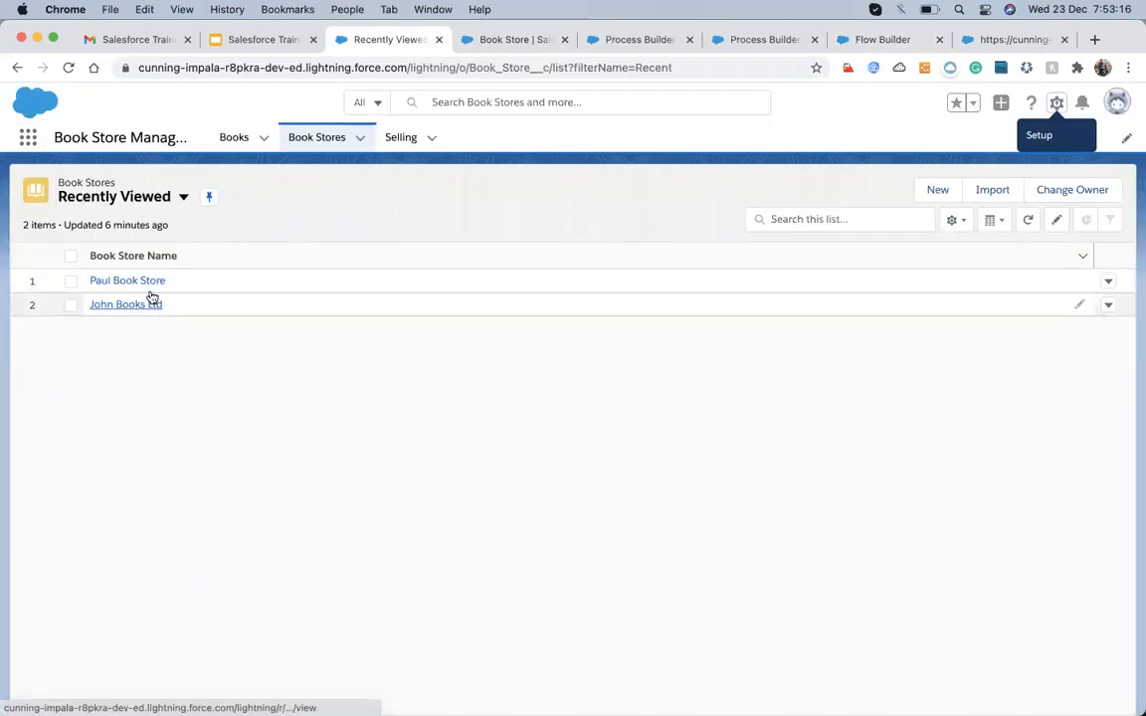
pyautogui.click(391, 138)
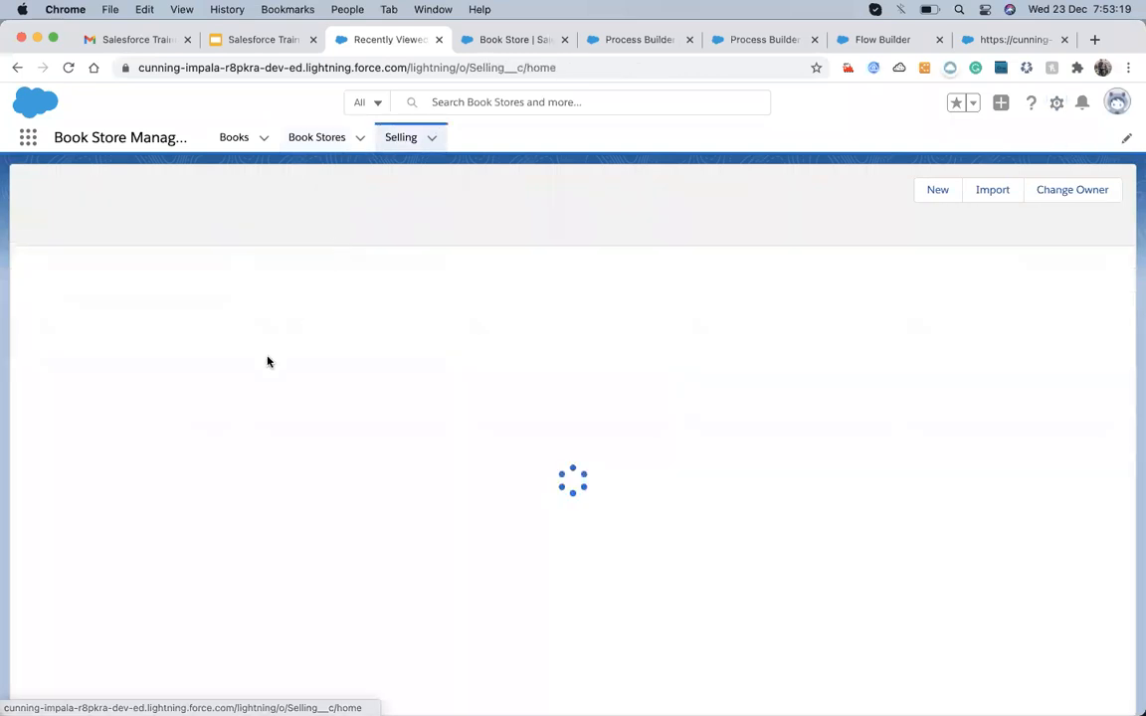
pyautogui.click(89, 281)
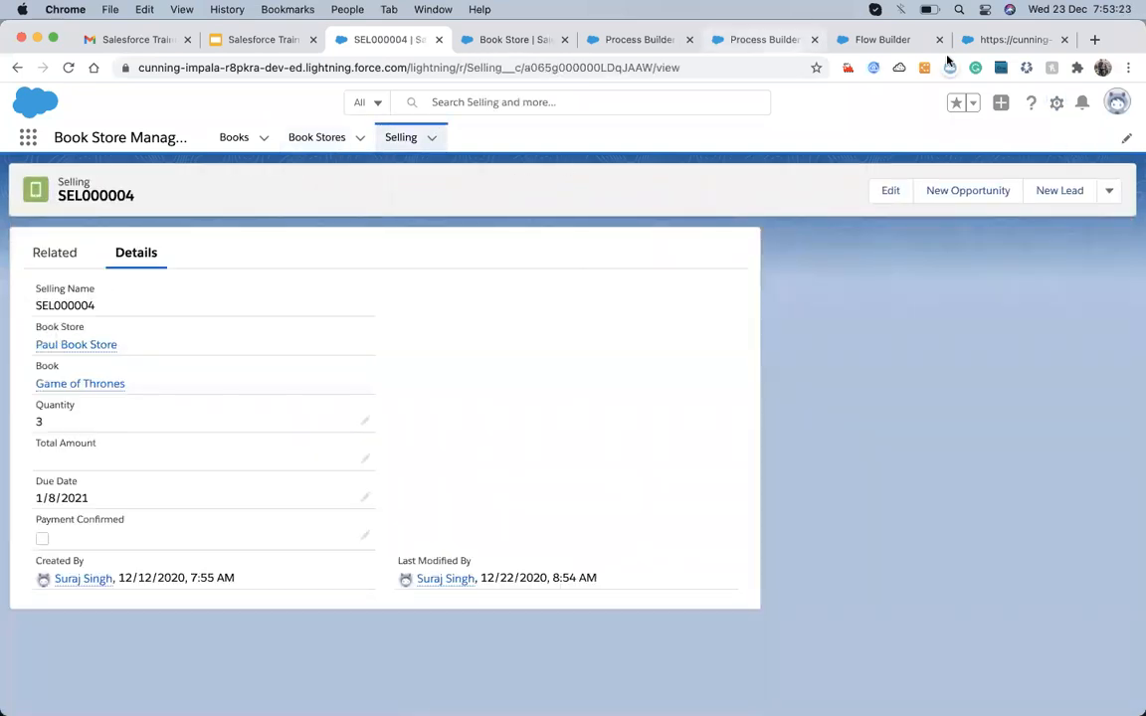
# - Save the edited flow and debug it, testing the Book Store Name lookup with a search for "paul"
pyautogui.click(871, 40)
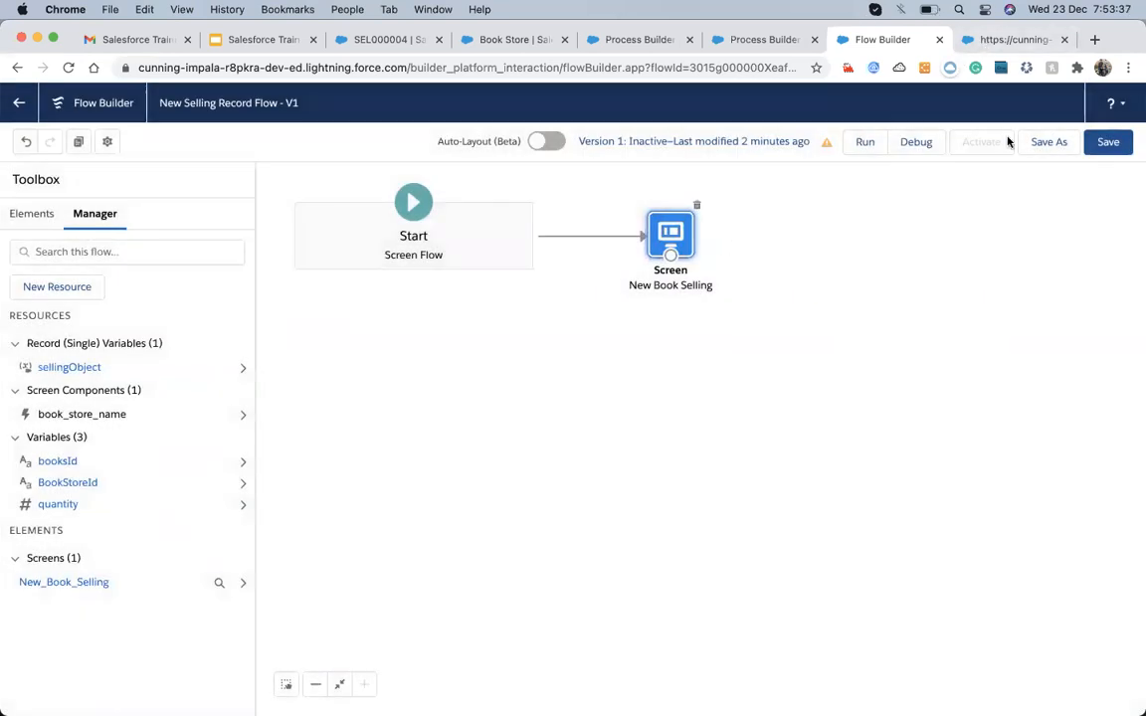
pyautogui.click(1108, 142)
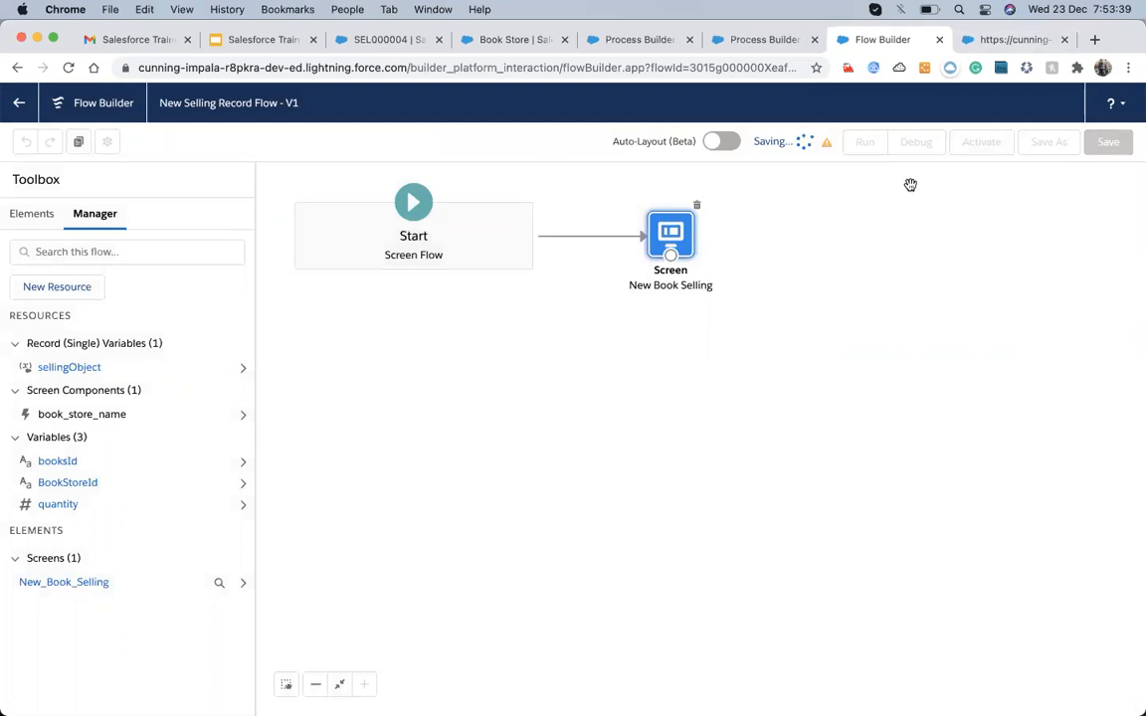
pyautogui.click(914, 144)
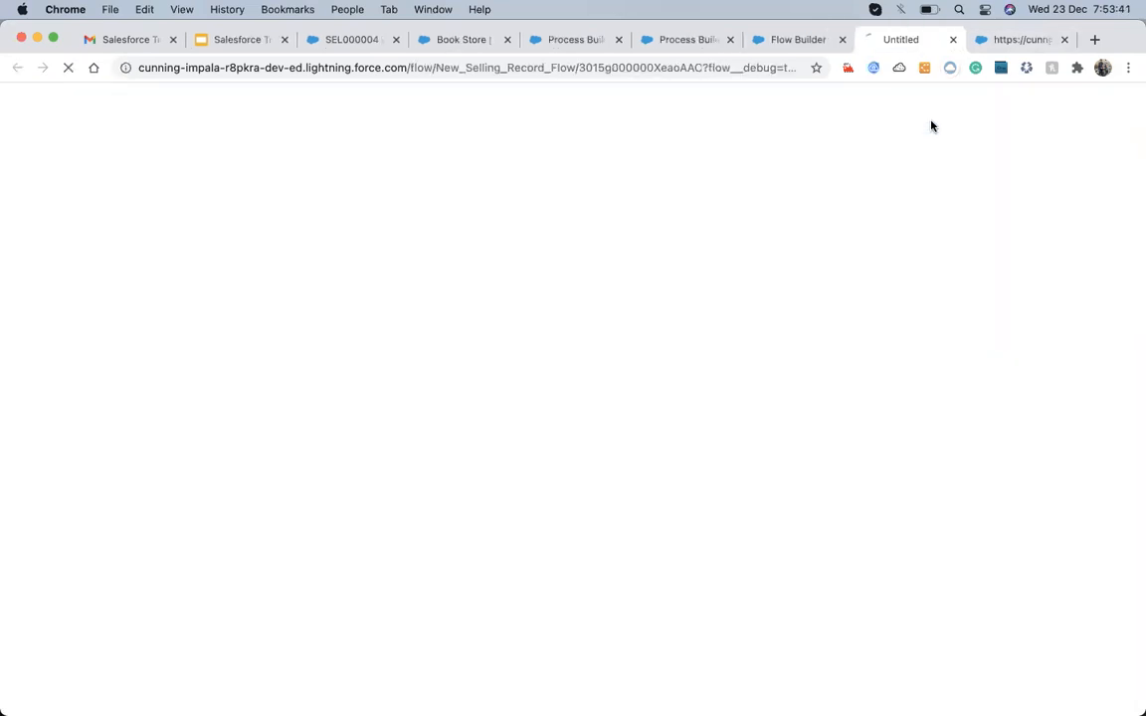
pyautogui.click(1065, 40)
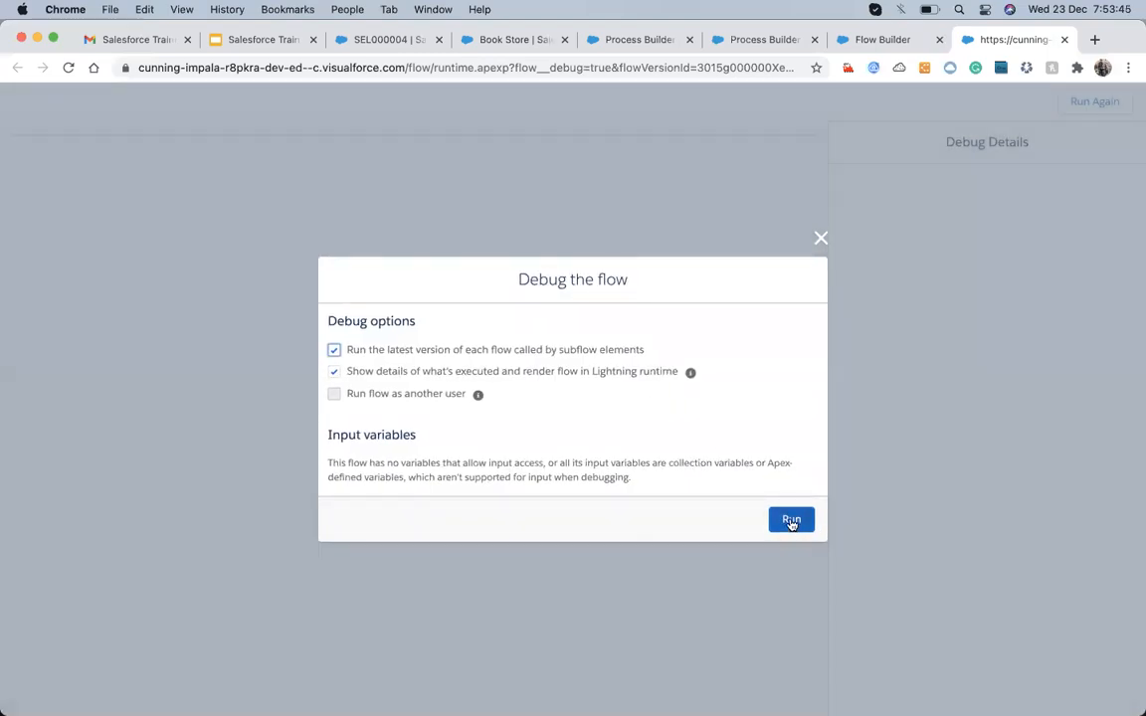
pyautogui.click(792, 520)
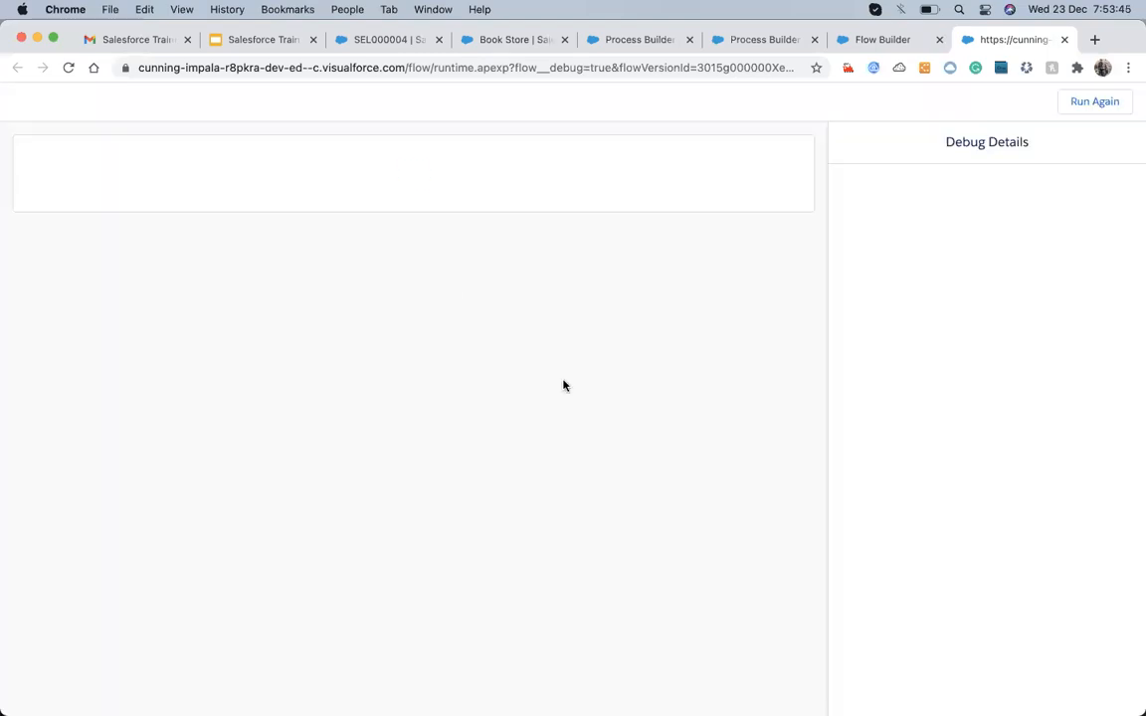
pyautogui.click(242, 206)
pyautogui.write('paul')
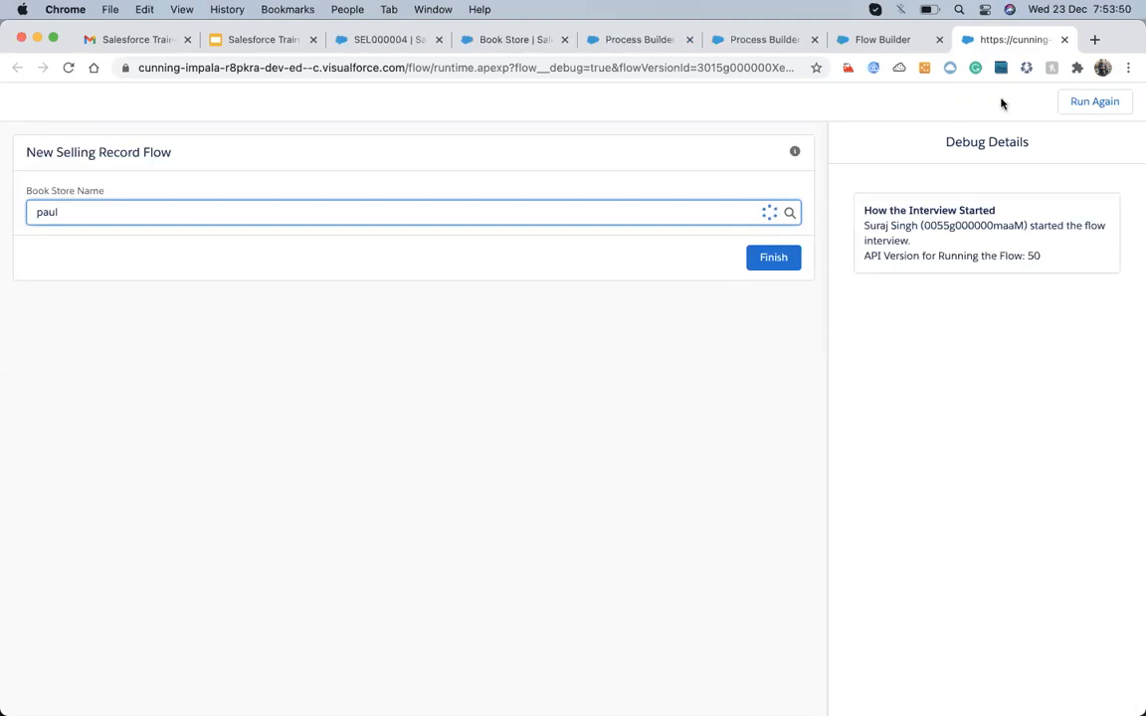
# - Return to the flow's New Book Selling screen and reopen the Lookup component's settings for inspection
pyautogui.click(882, 42)
pyautogui.click(970, 181)
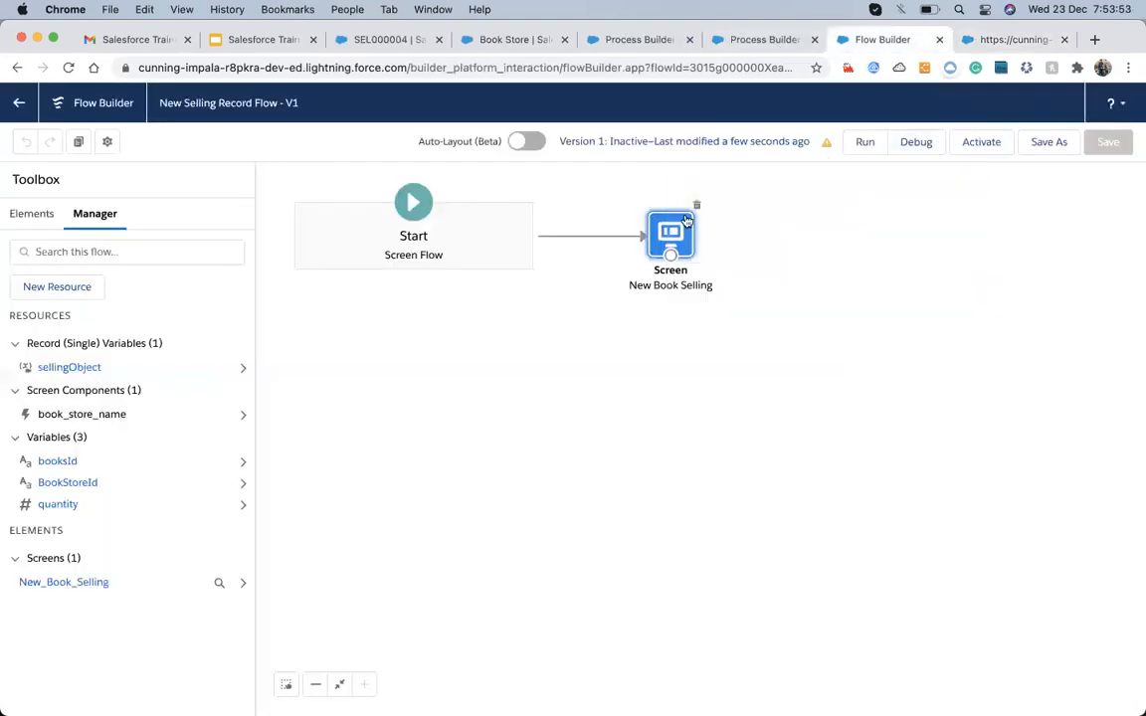
pyautogui.doubleClick(683, 234)
pyautogui.click(567, 302)
pyautogui.click(1043, 137)
pyautogui.doubleClick(665, 238)
pyautogui.click(478, 308)
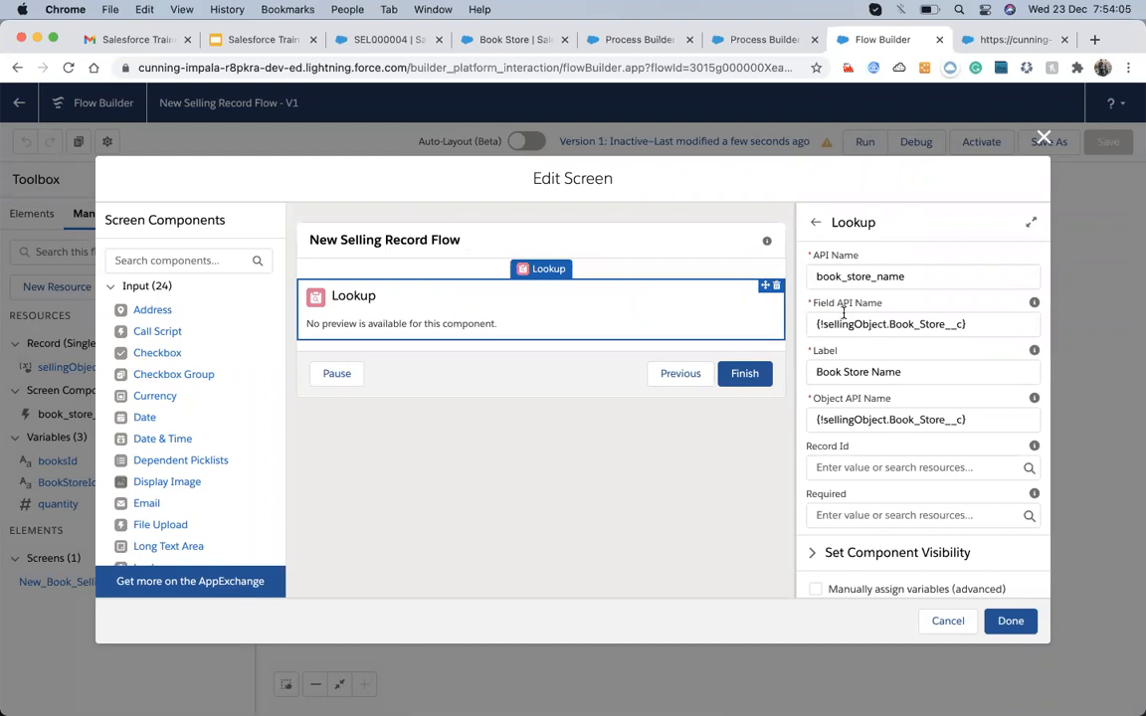
# - Examine the New Book Selling screen's label and API name, and compare its header with the one in the debug run
pyautogui.click(672, 256)
pyautogui.click(656, 306)
pyautogui.click(646, 248)
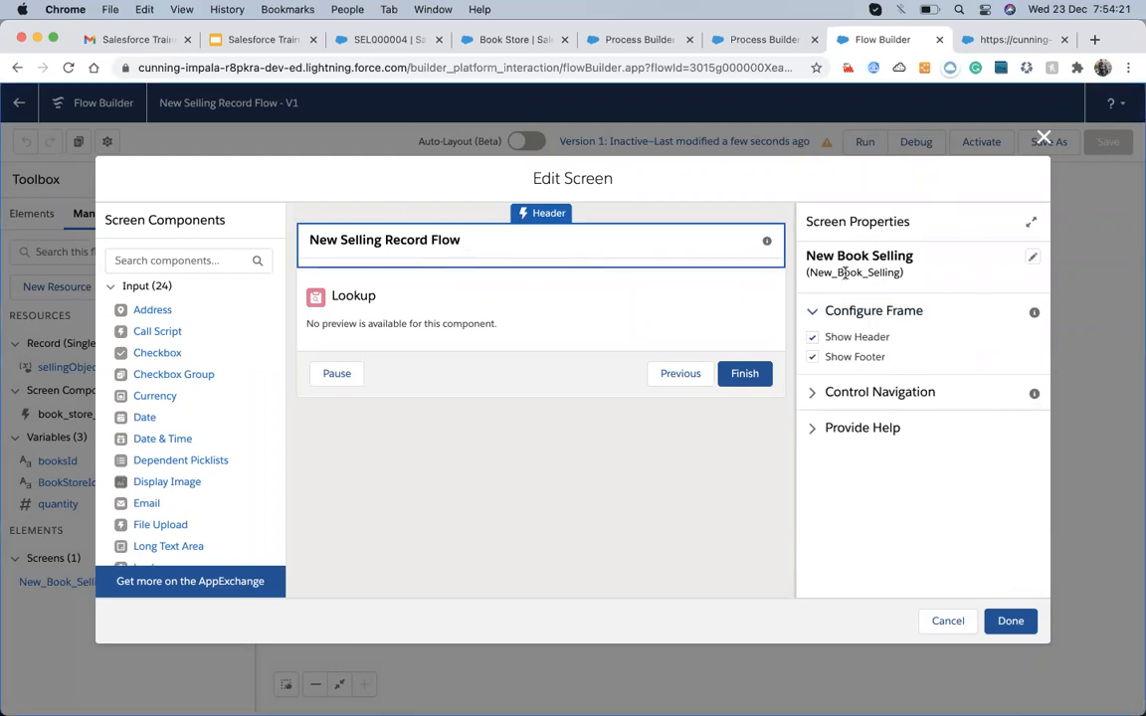
pyautogui.click(1033, 257)
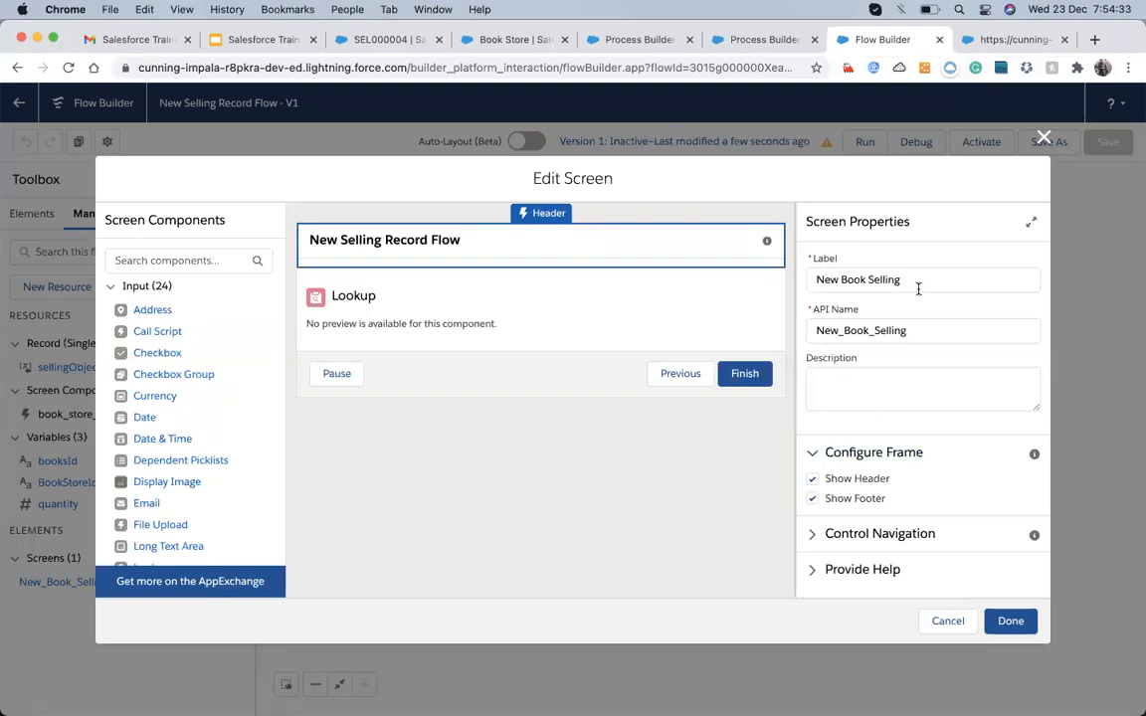
pyautogui.doubleClick(846, 331)
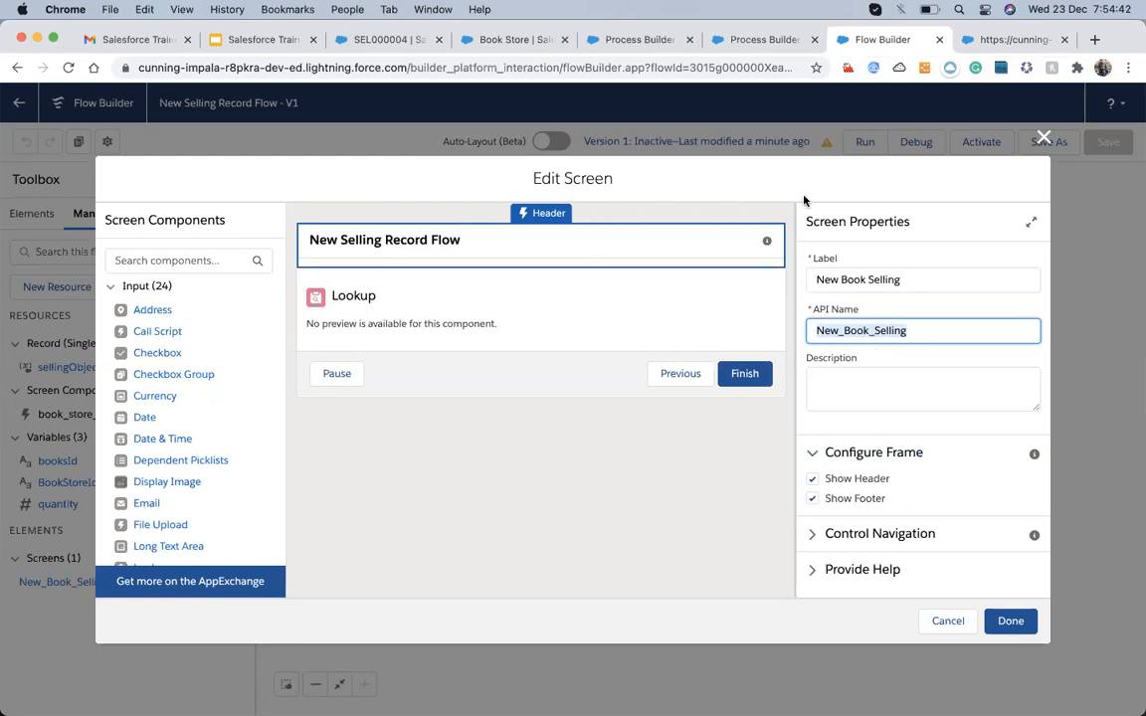
pyautogui.click(990, 39)
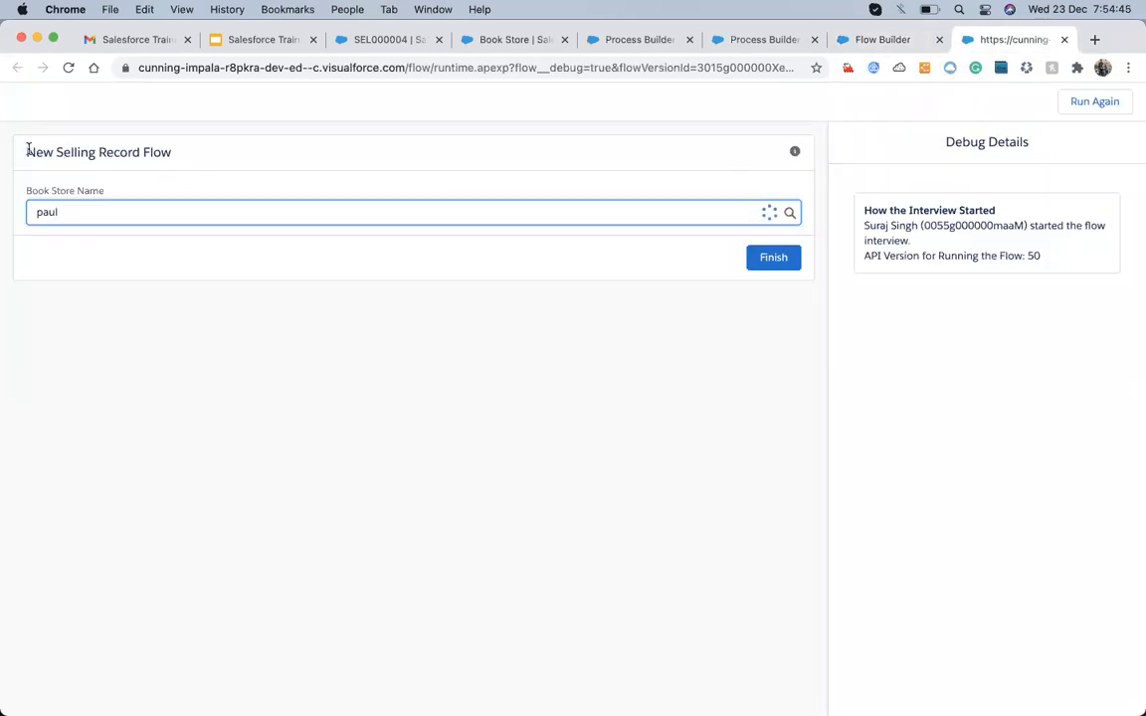
pyautogui.moveTo(25, 149); pyautogui.dragTo(171, 158)
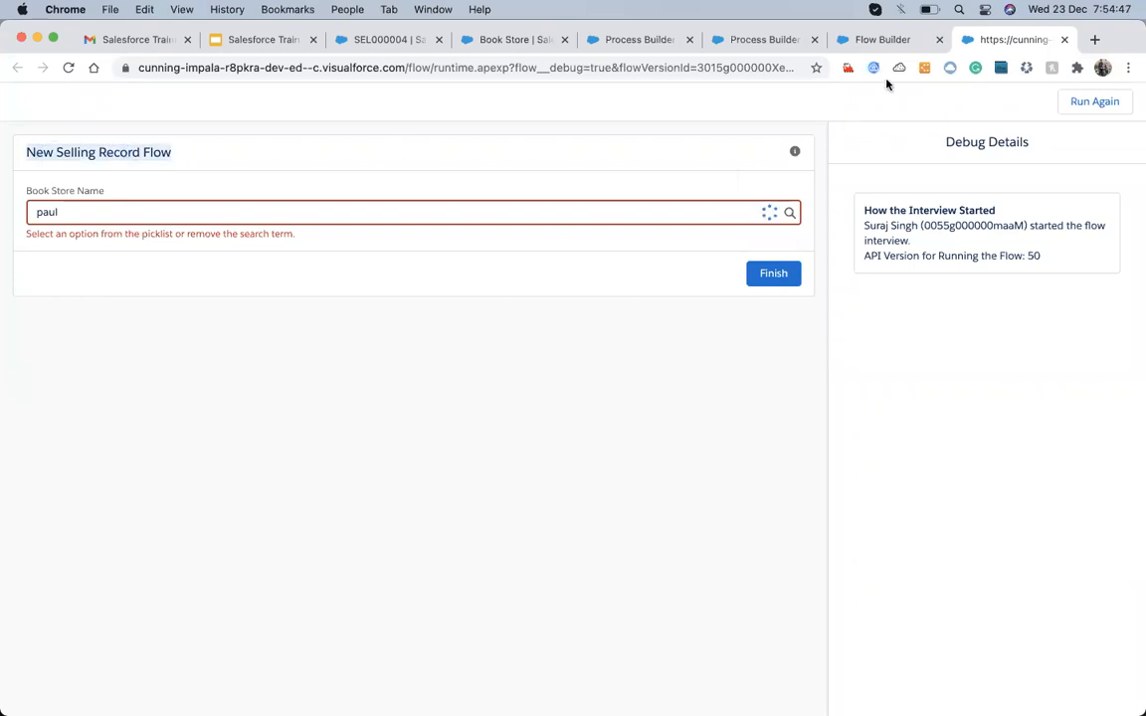
pyautogui.click(876, 42)
pyautogui.click(348, 242)
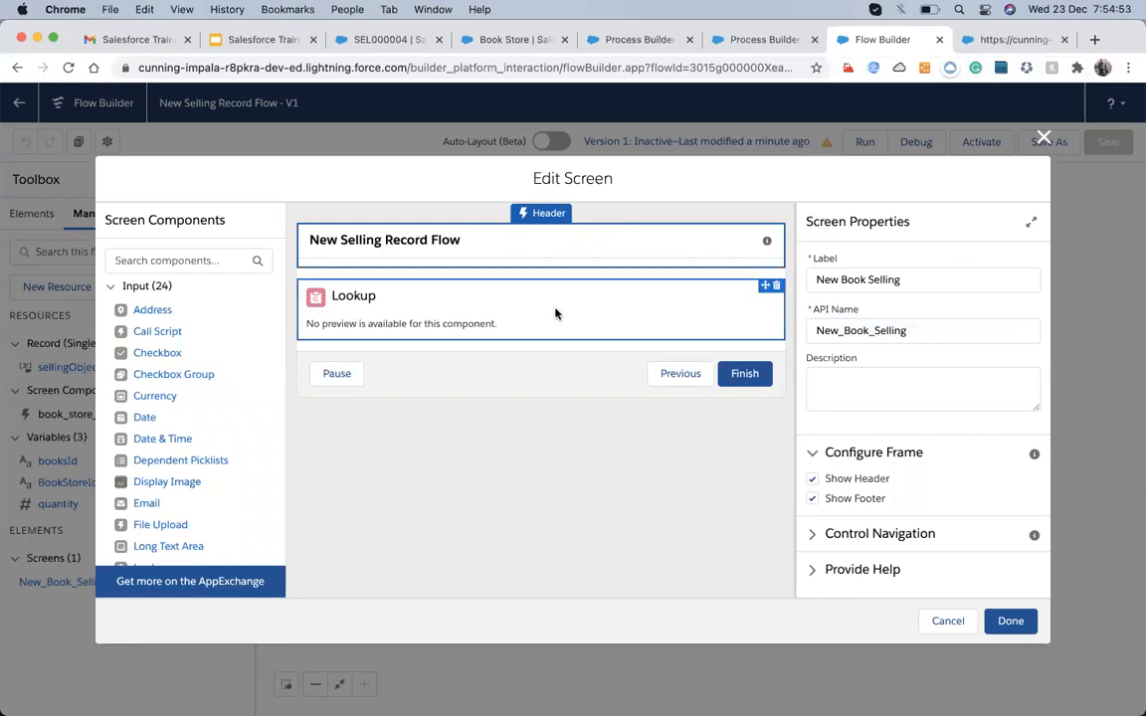
# - Check the Lookup component's API Name and Field API Name settings, including the help text for Field API Name
pyautogui.click(585, 301)
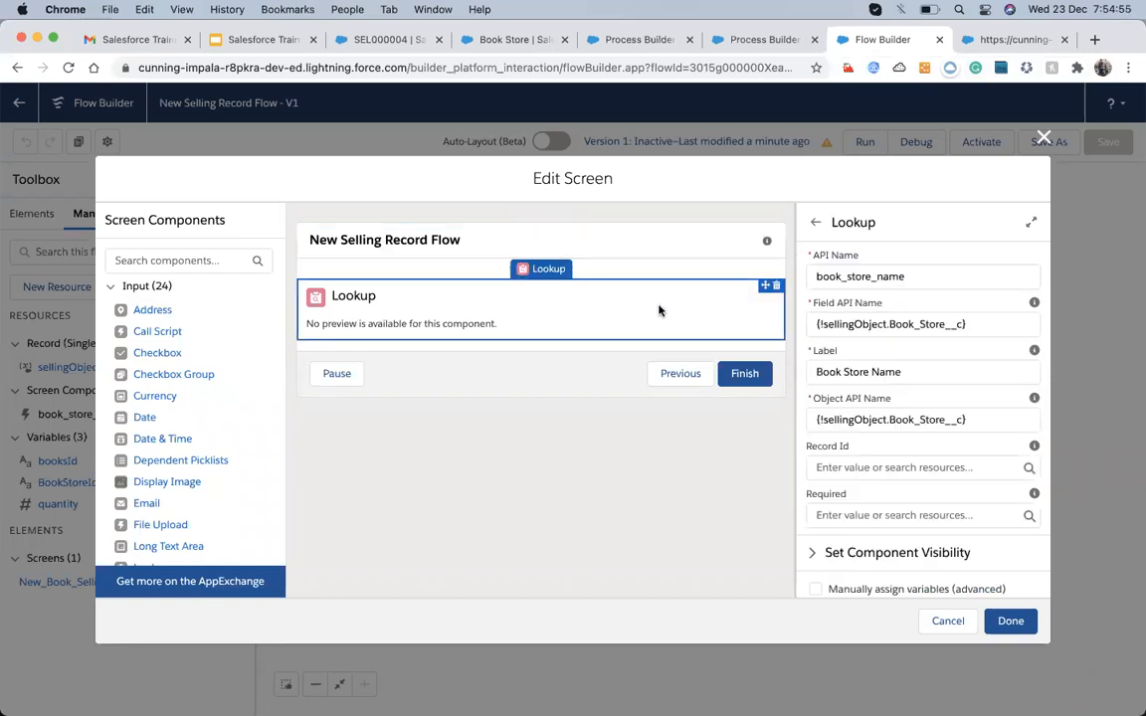
pyautogui.click(849, 283)
pyautogui.click(875, 324)
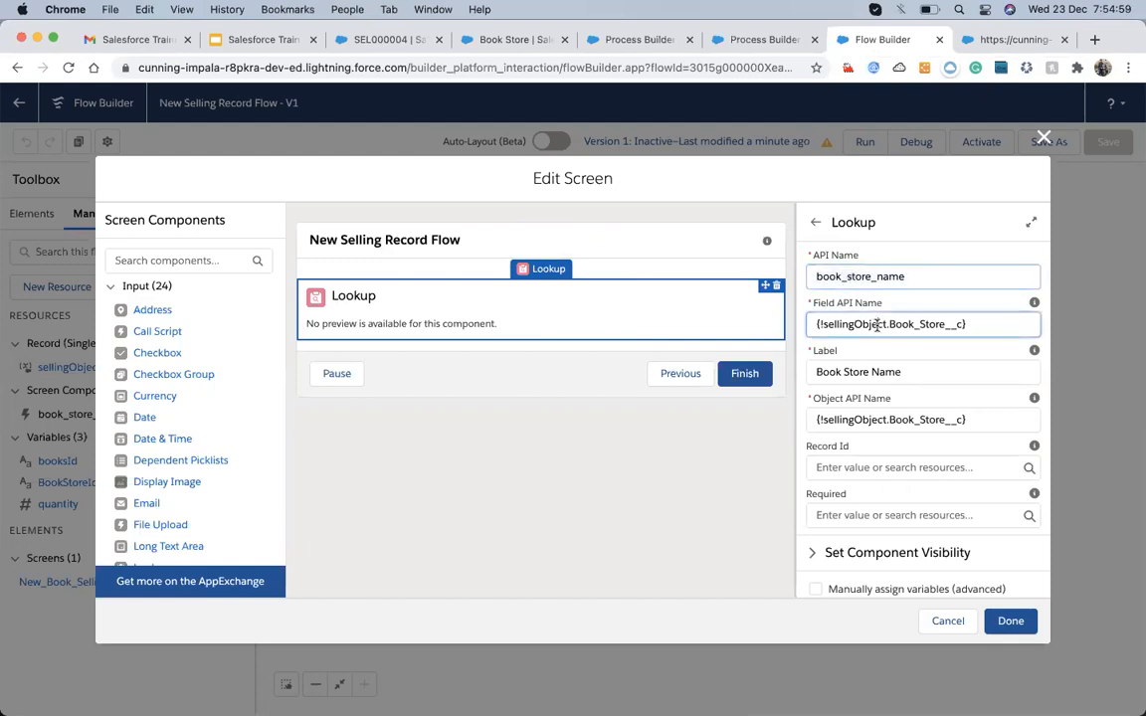
pyautogui.click(1016, 303)
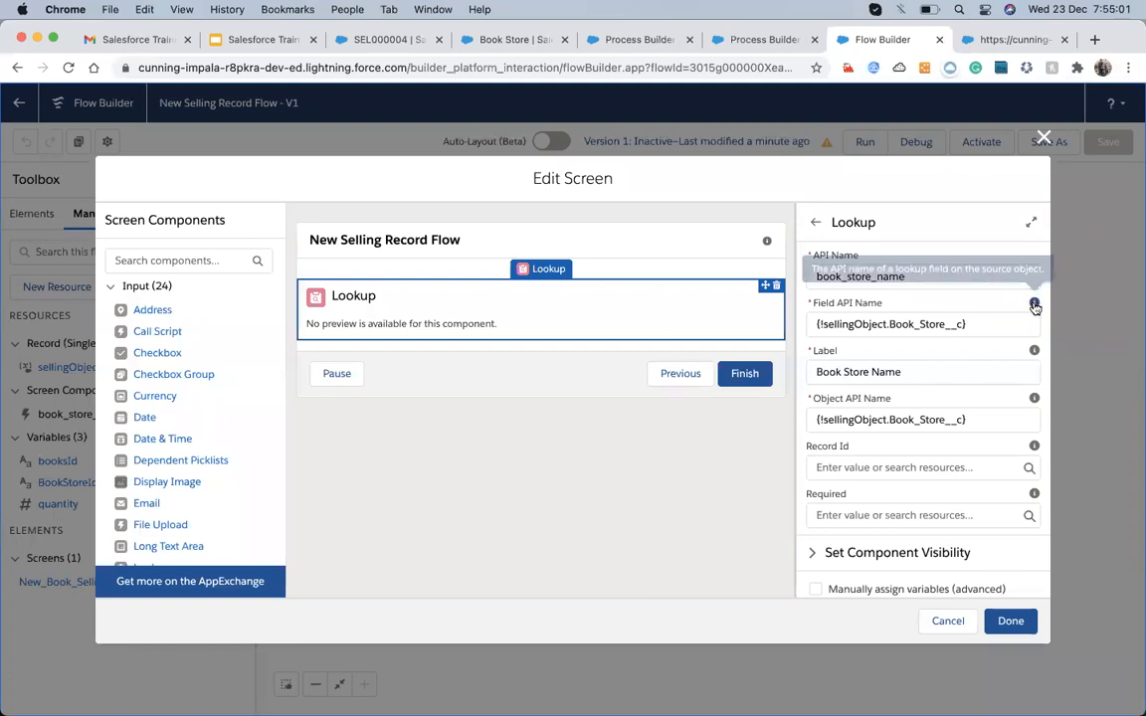
# - Clear the Lookup component's Field API Name value
pyautogui.click(987, 324)
pyautogui.moveTo(988, 325); pyautogui.dragTo(802, 328)
pyautogui.press('BackSpace')
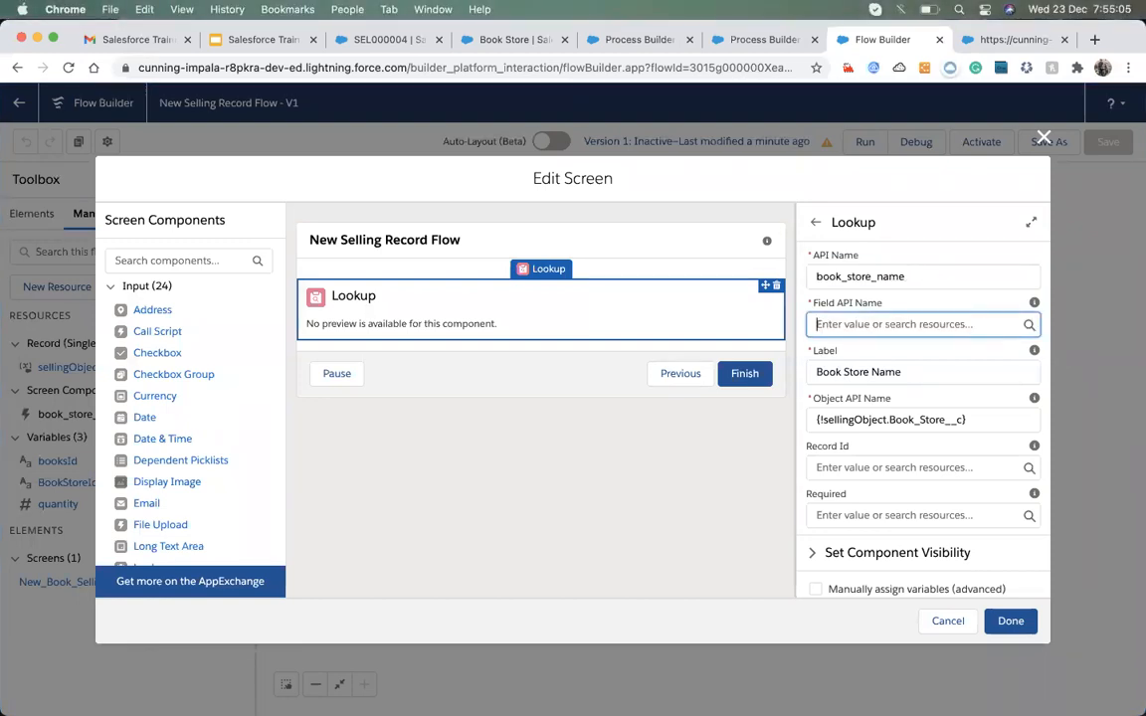
pyautogui.click(833, 325)
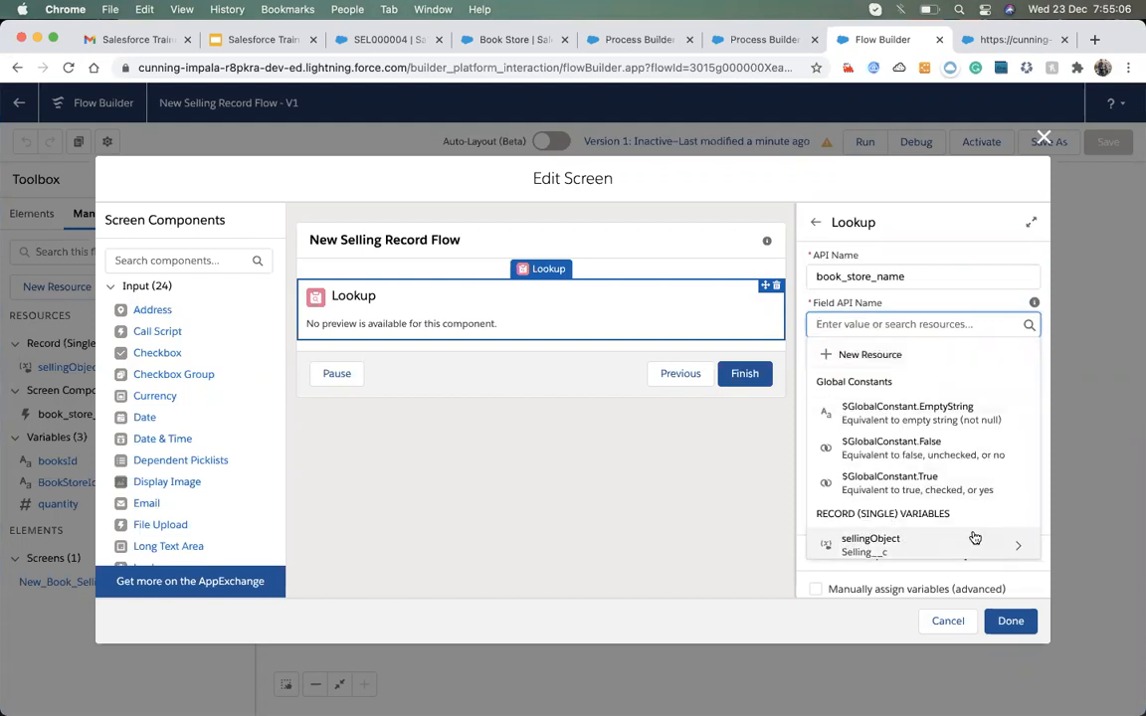
pyautogui.click(946, 232)
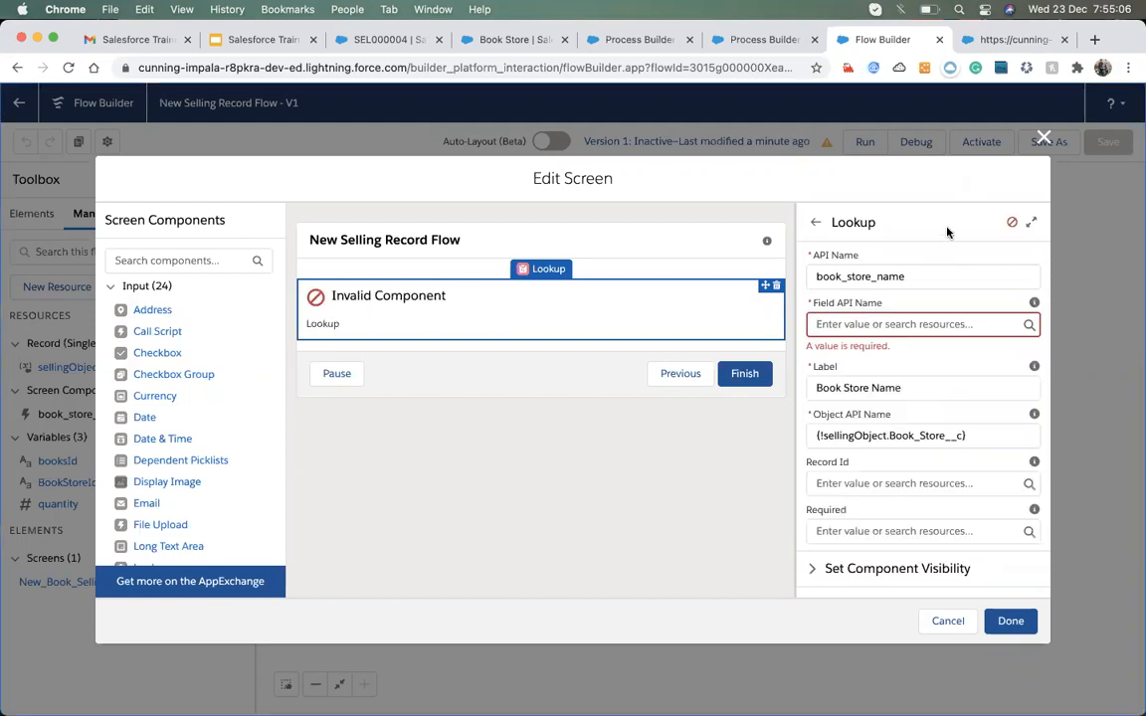
# - Browse the resources available for the Lookup's Field API Name and try the book_store_name screen component
pyautogui.click(891, 326)
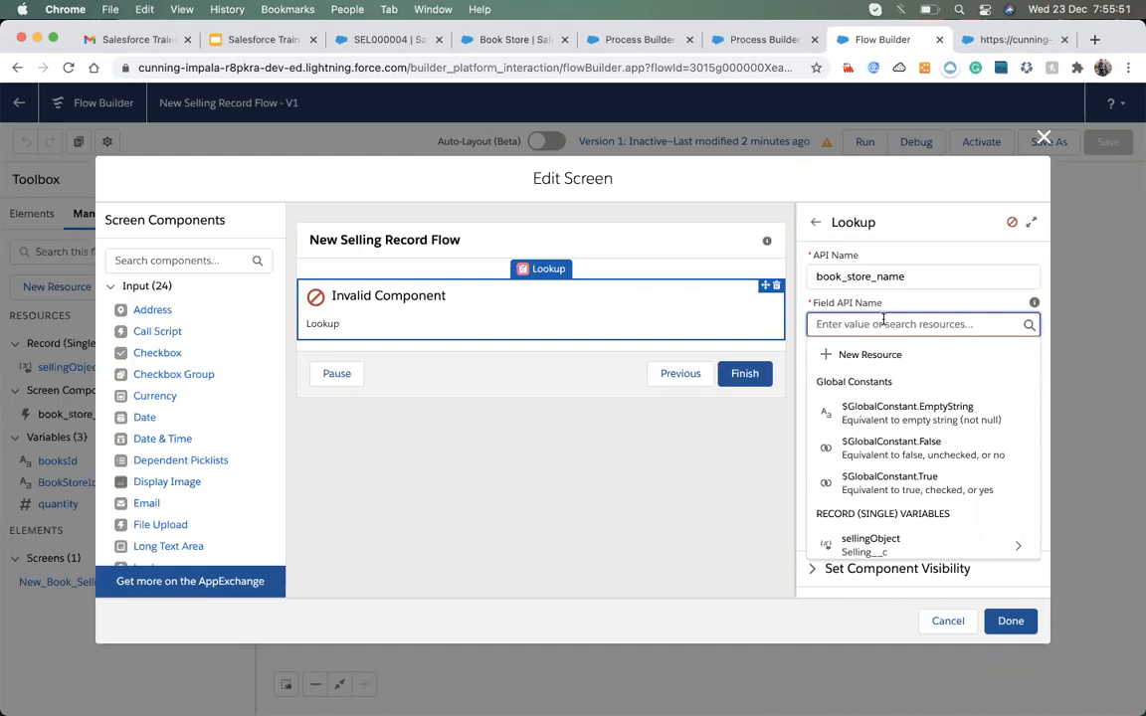
pyautogui.scroll(-2, 865, 483)
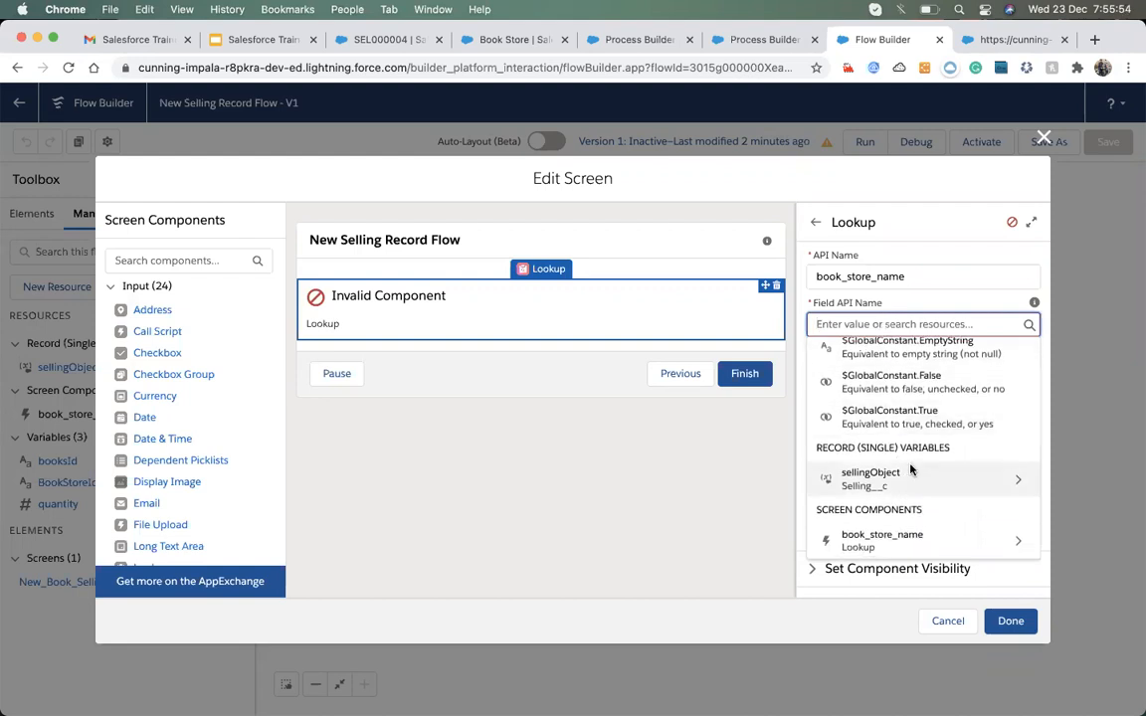
pyautogui.scroll(2, 905, 477)
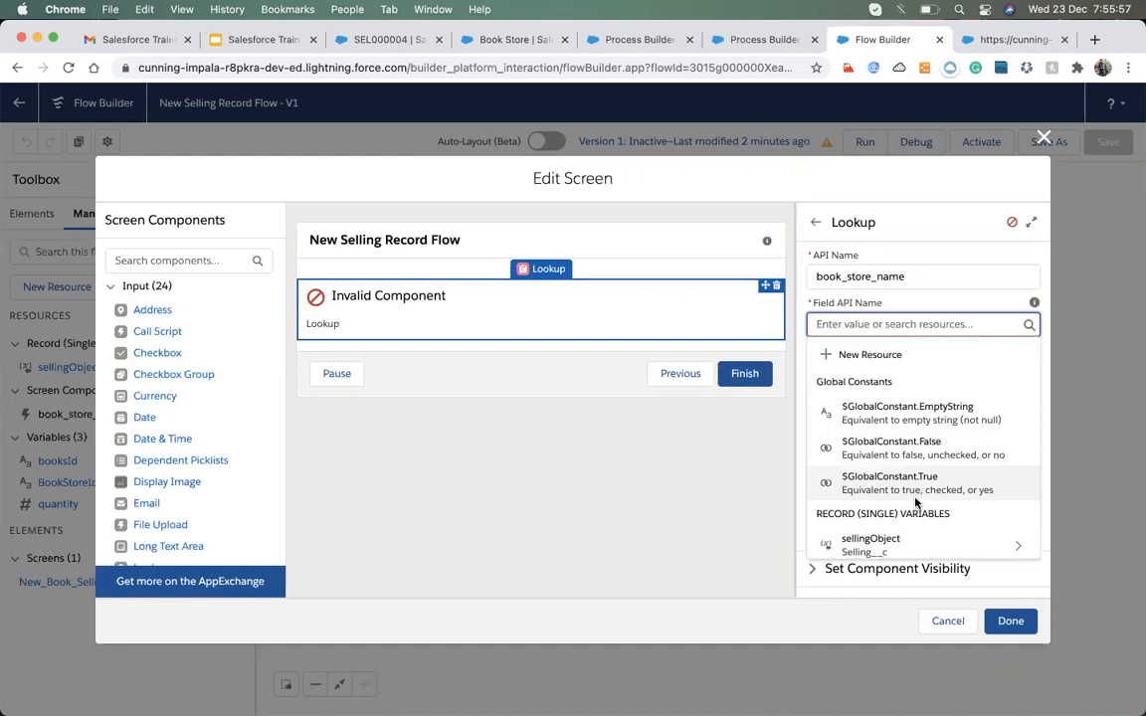
pyautogui.scroll(-2, 917, 487)
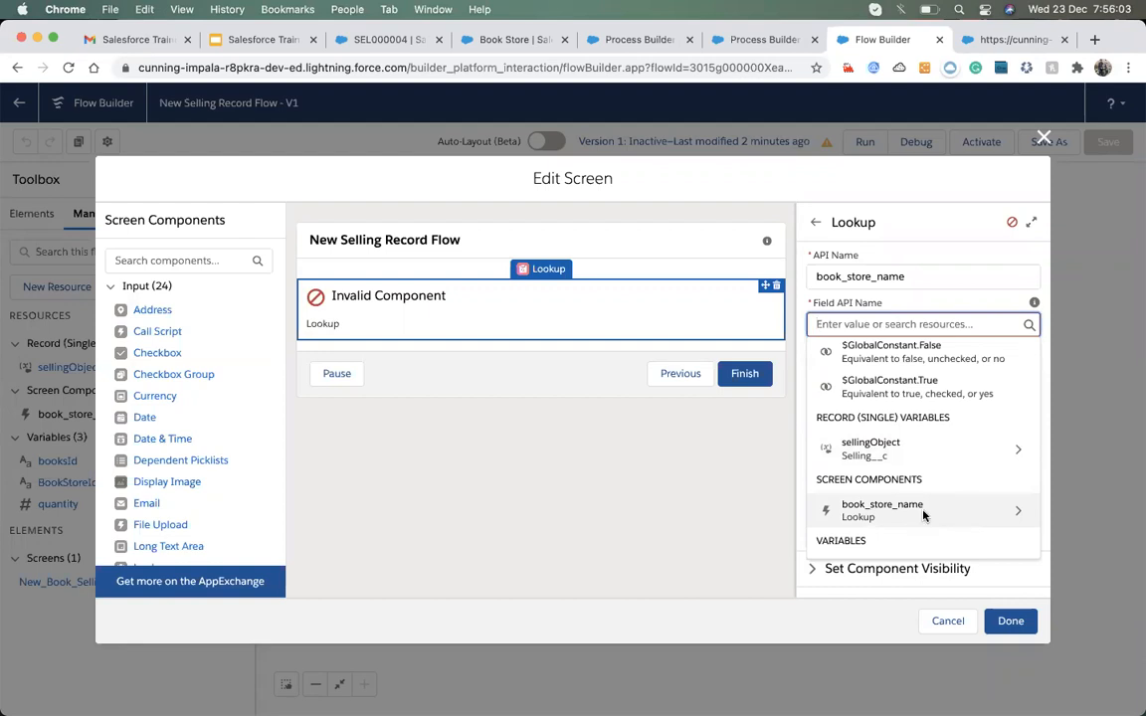
pyautogui.click(1016, 512)
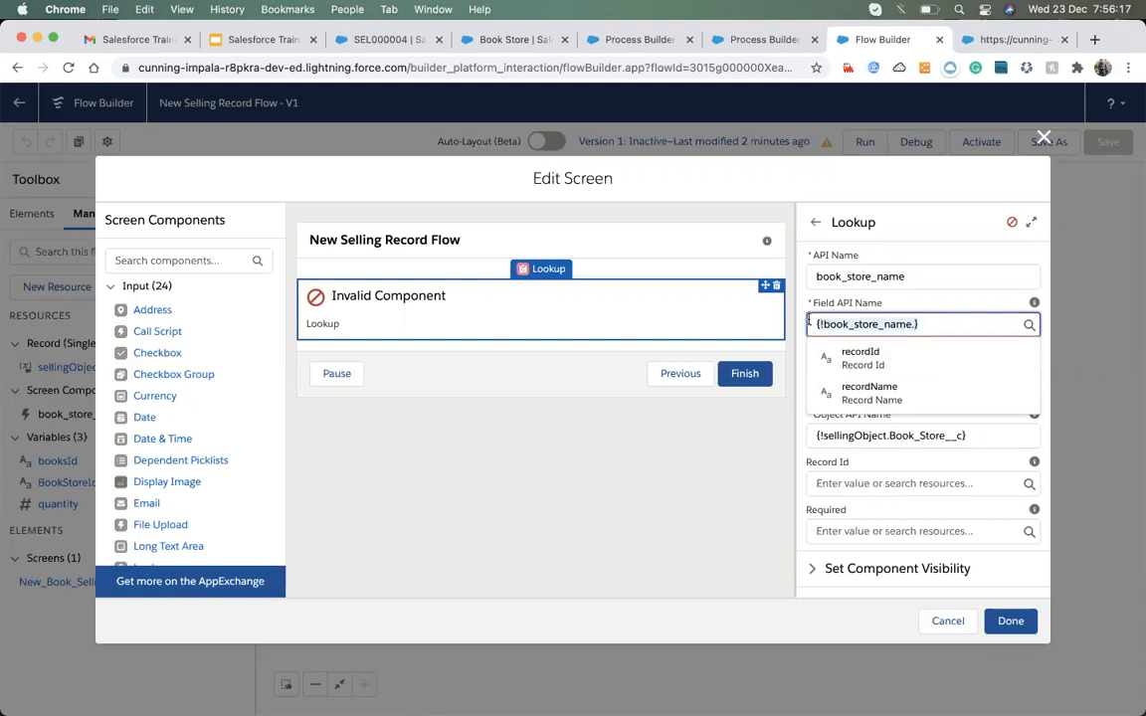
pyautogui.press('BackSpace')
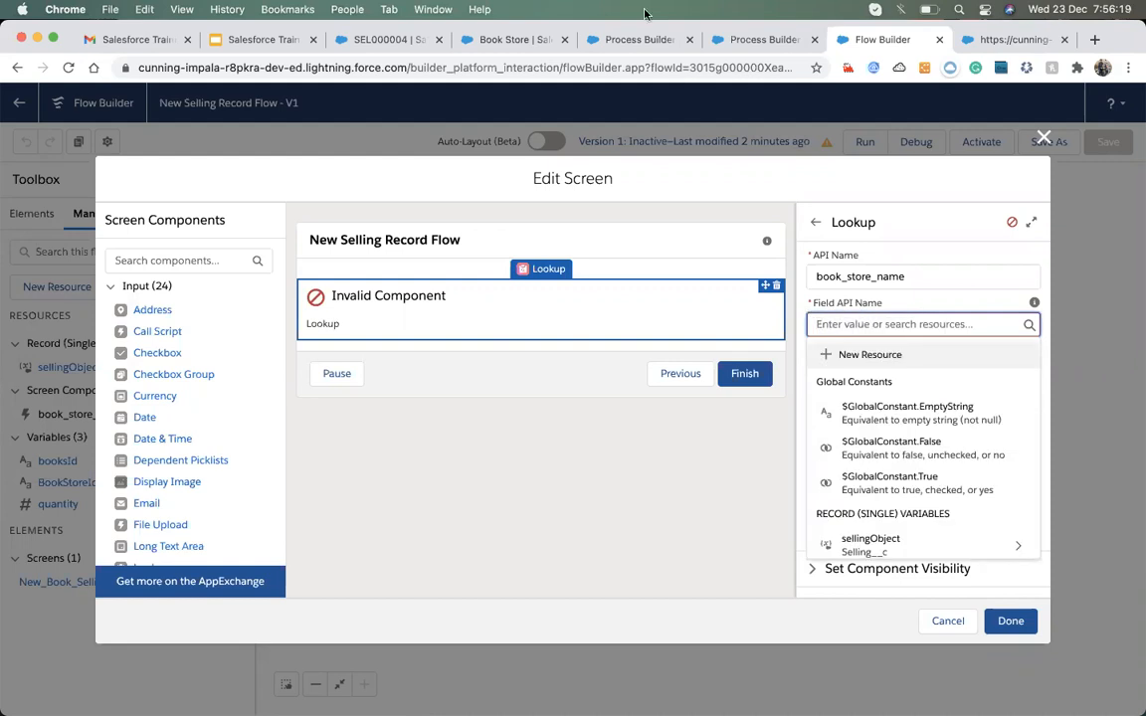
pyautogui.scroll(-2, 938, 489)
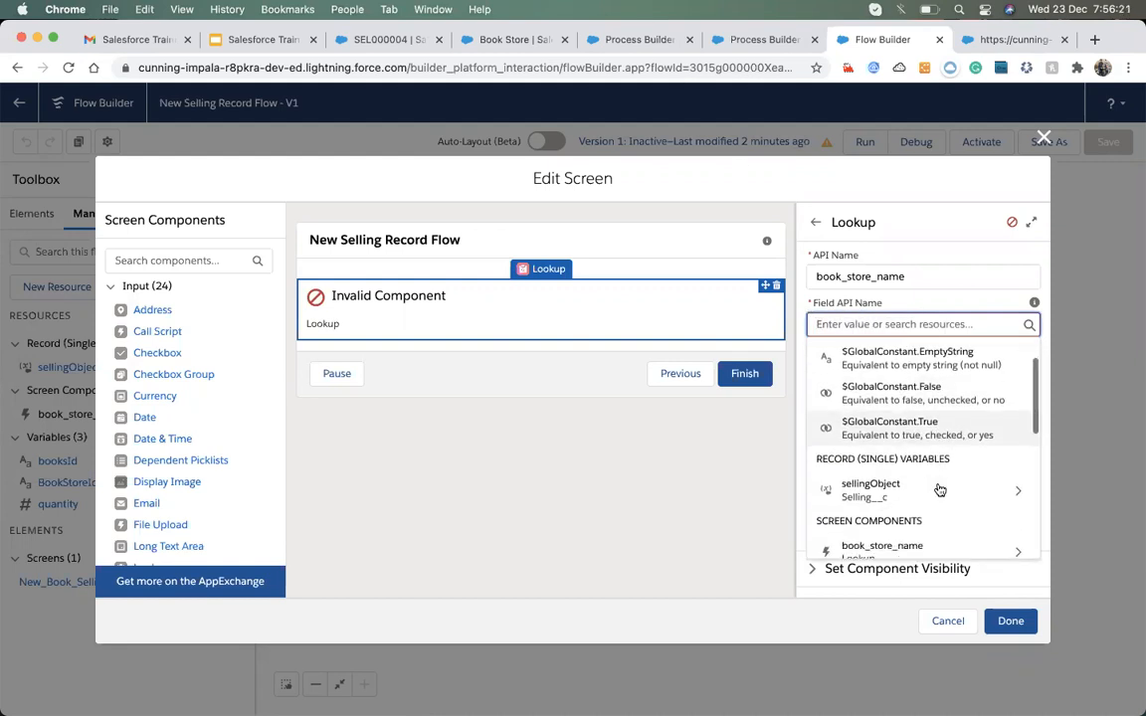
pyautogui.scroll(2, 939, 490)
pyautogui.scroll(-1, 939, 489)
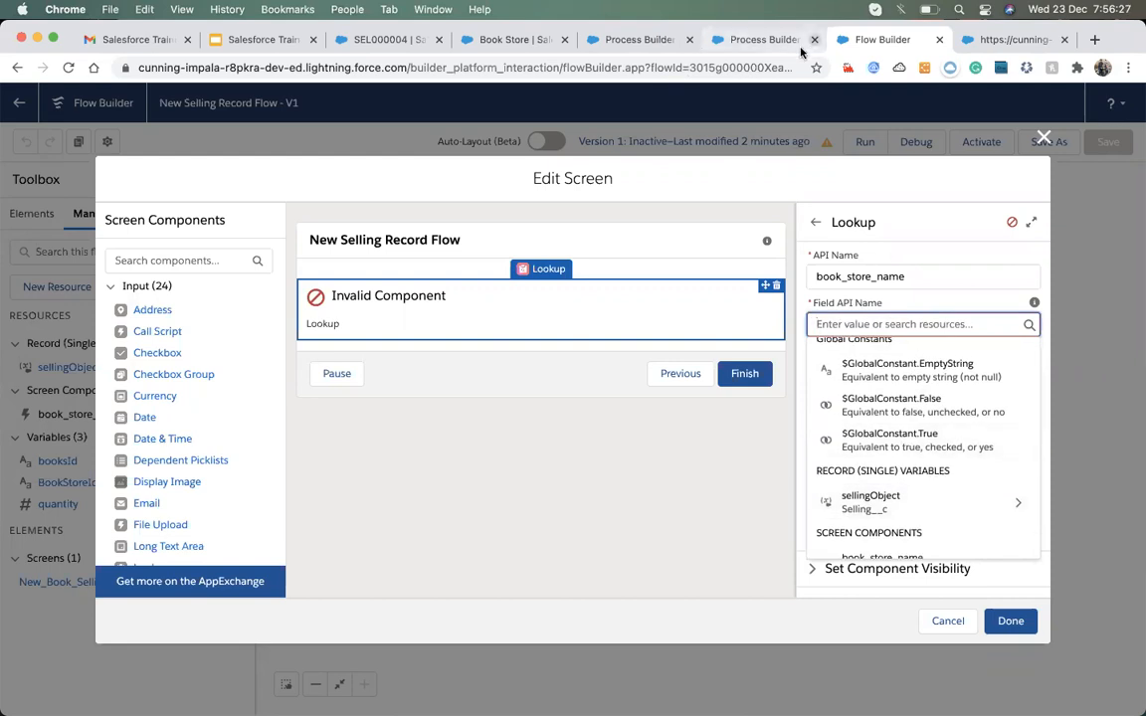
# - Open the Selling object's Fields & Relationships in Setup and copy the Book Store field's name, Book_Store__c
pyautogui.click(627, 41)
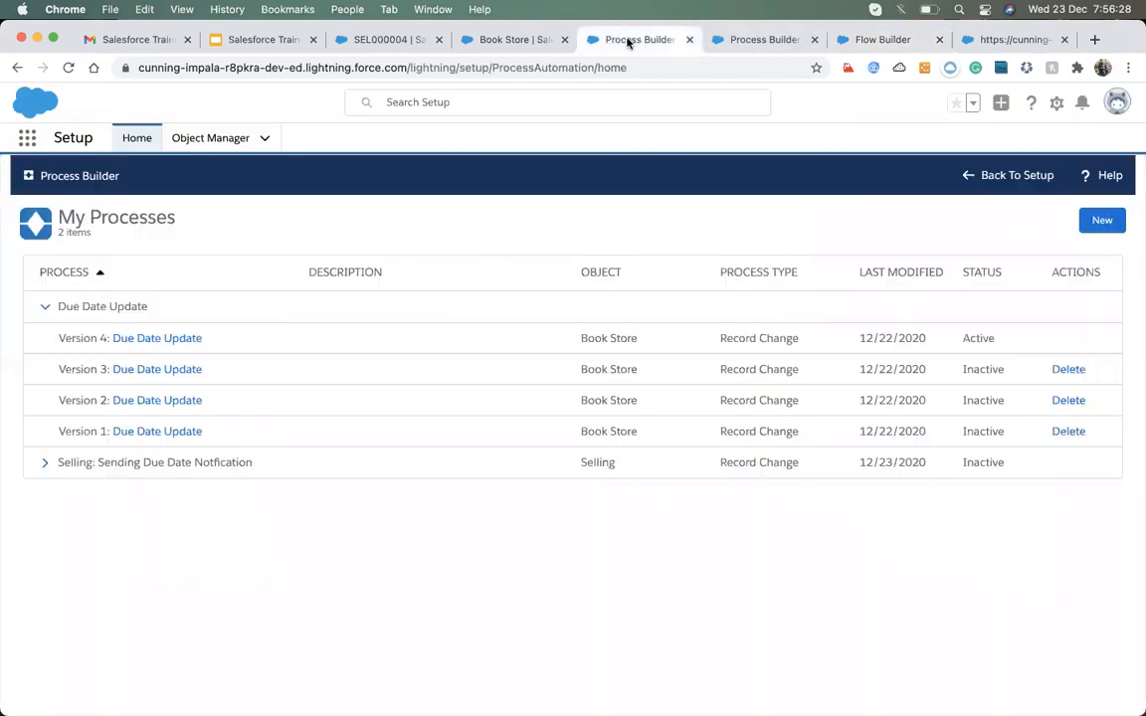
pyautogui.click(392, 40)
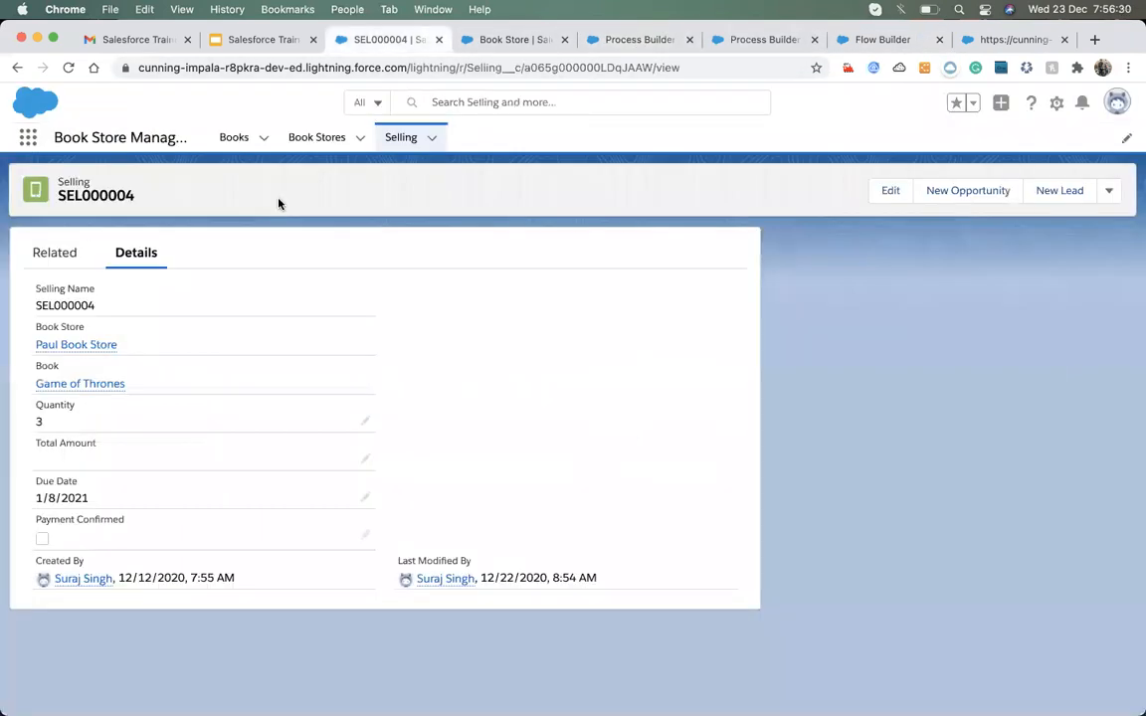
pyautogui.click(1117, 104)
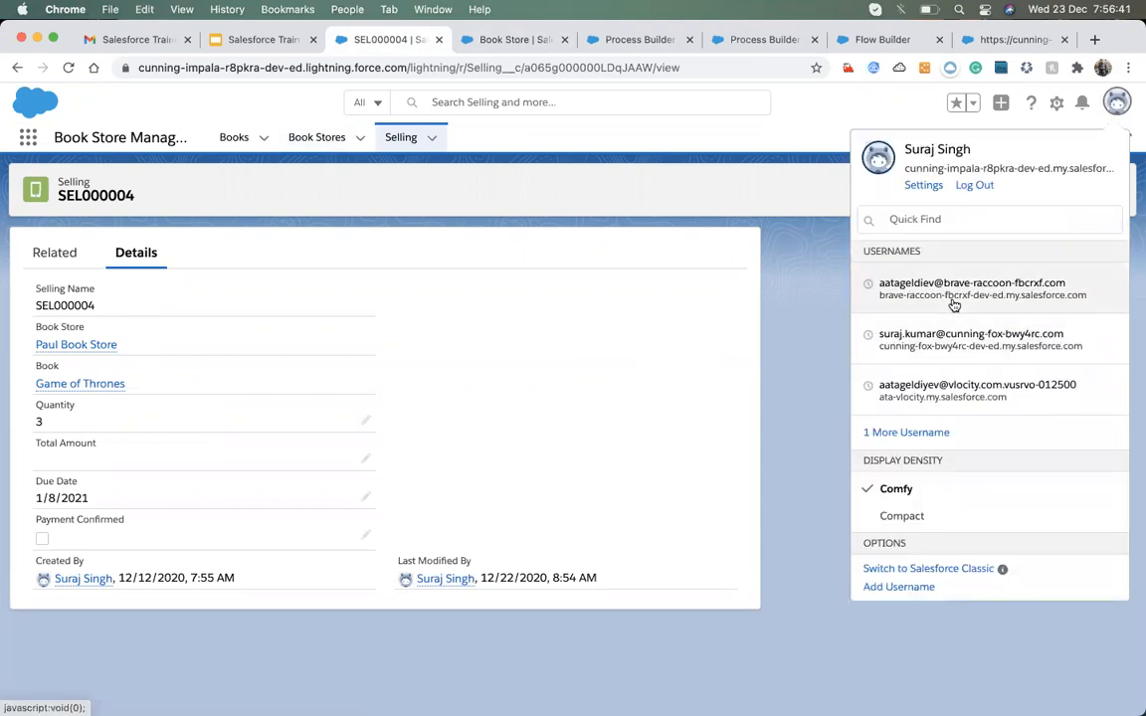
pyautogui.click(690, 206)
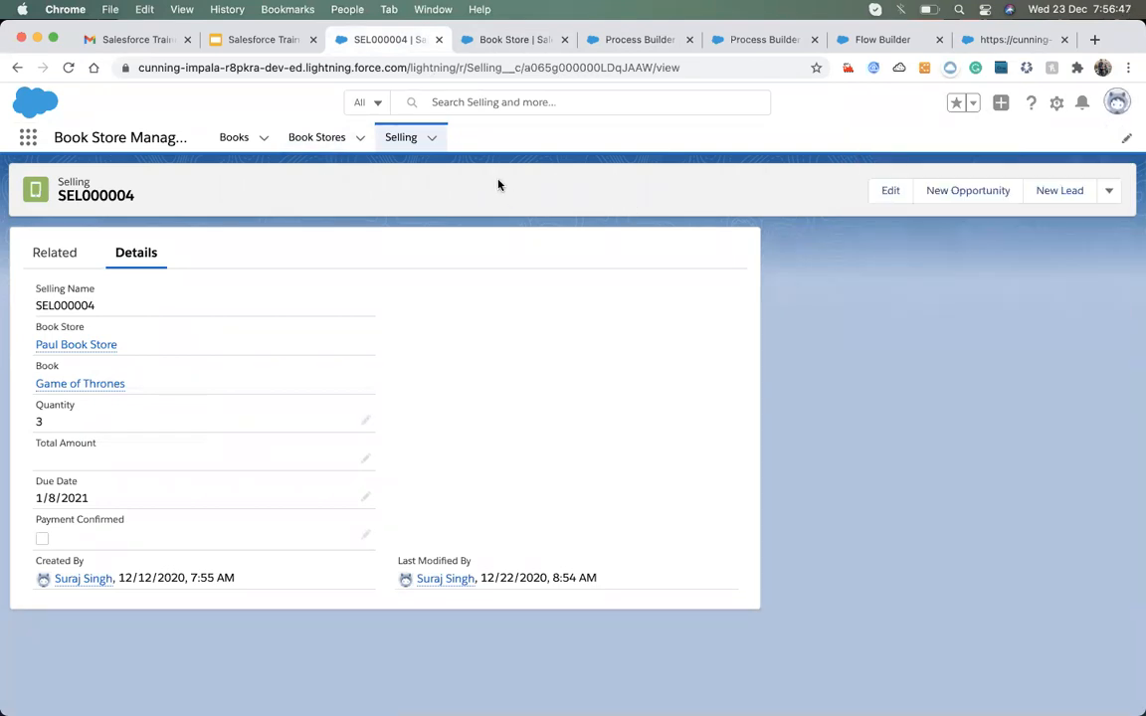
pyautogui.click(1057, 106)
pyautogui.click(952, 312)
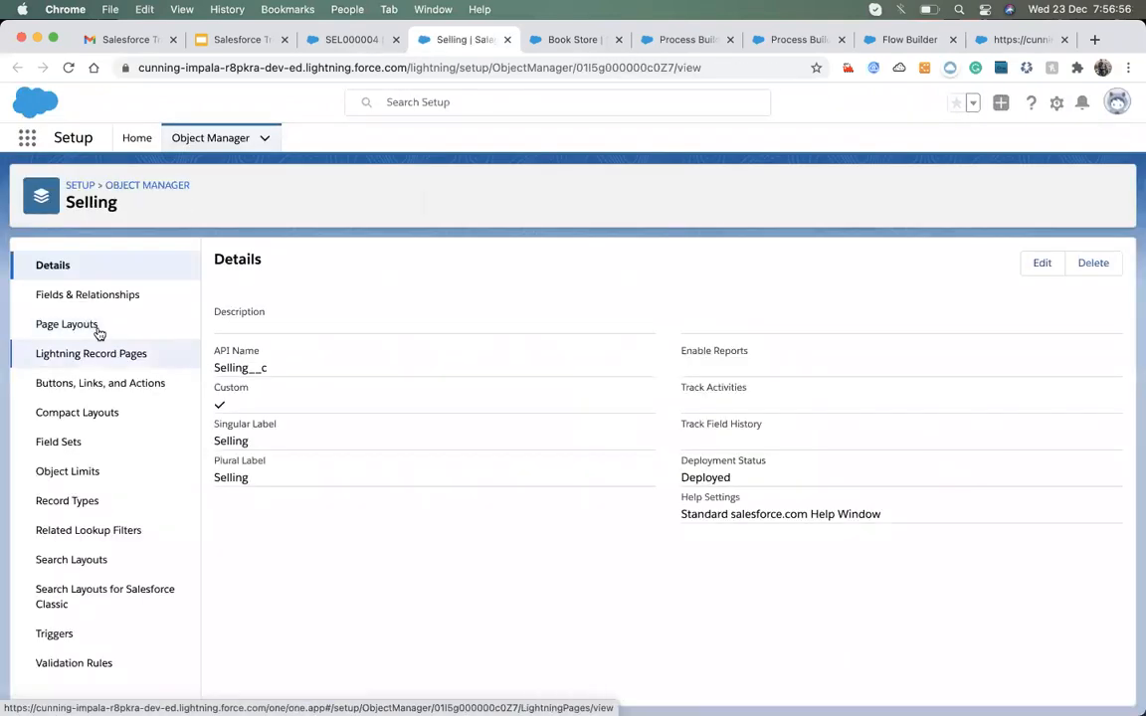
pyautogui.click(87, 296)
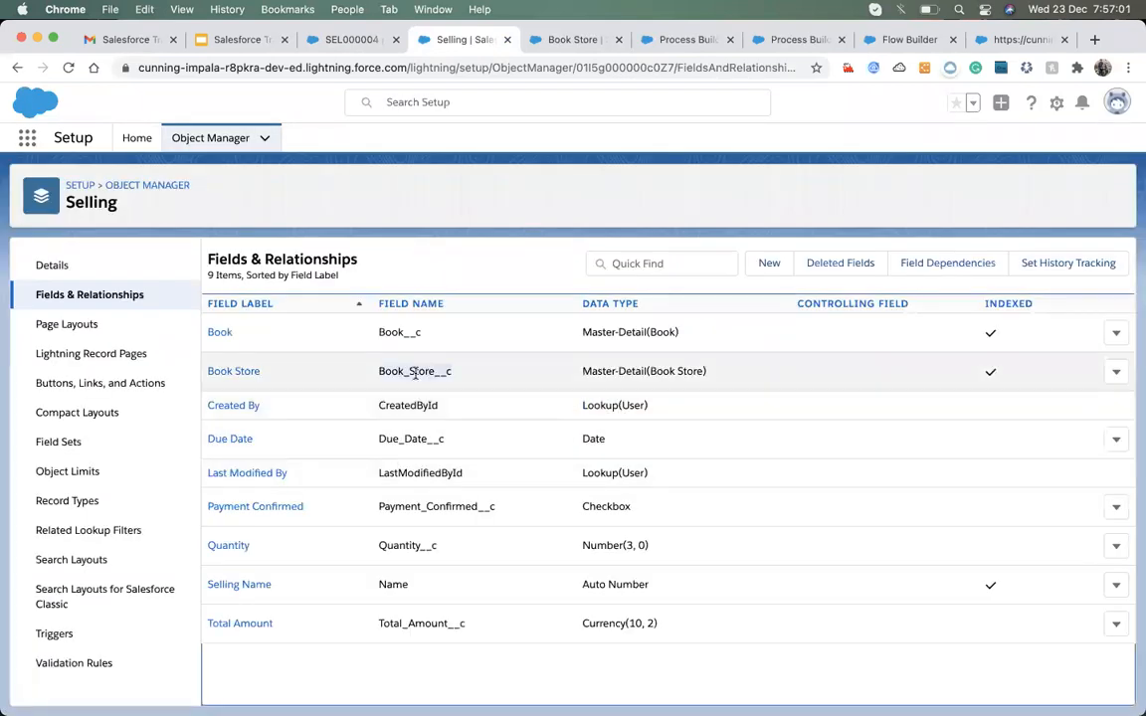
# - Set both the Field API Name and Object API Name of the flow screen's Lookup to Book_Store__c and apply the screen changes
pyautogui.click(1000, 44)
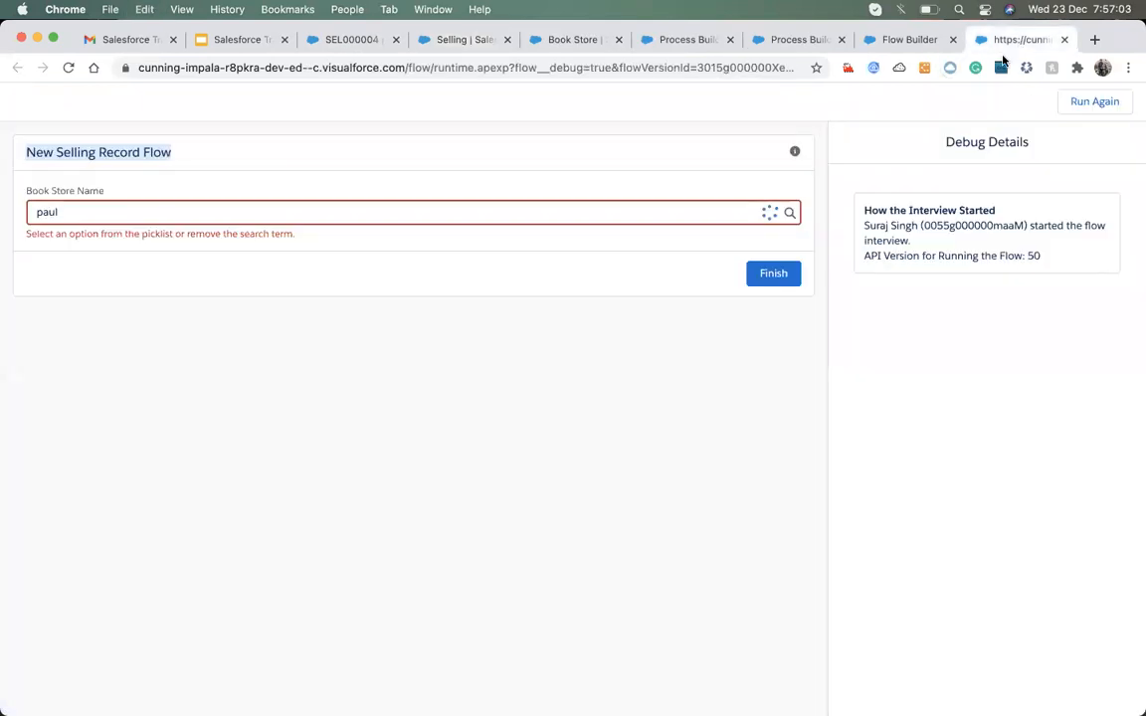
pyautogui.click(869, 39)
pyautogui.write('Book_Store__c')
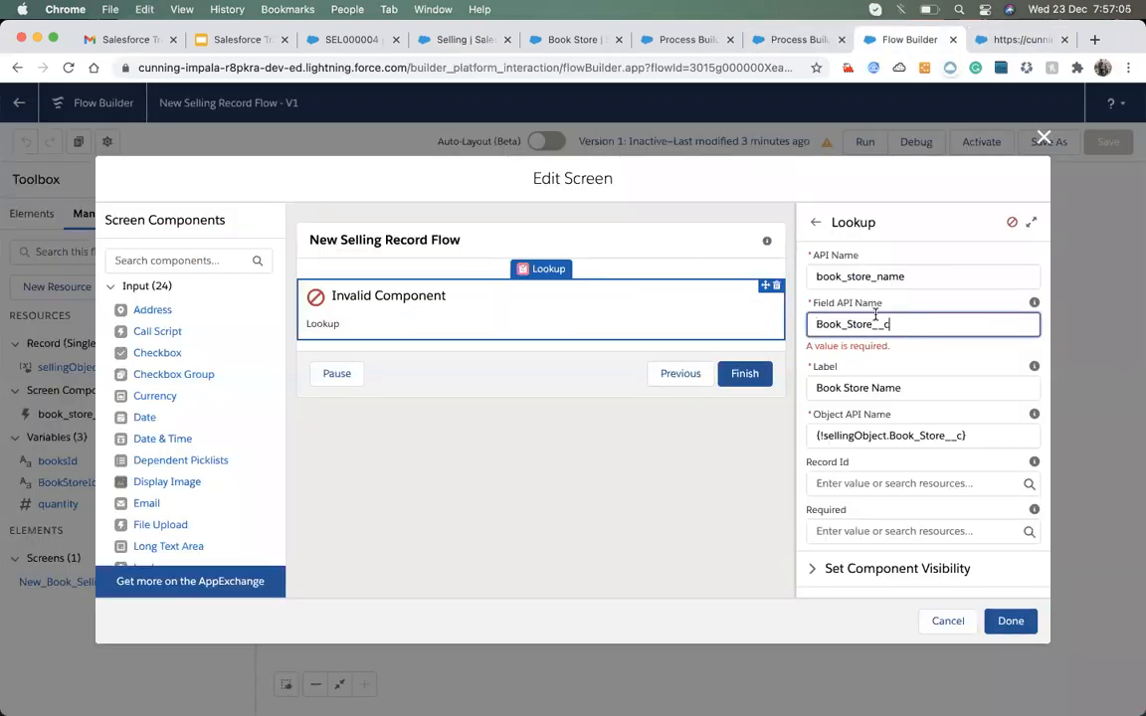
pyautogui.moveTo(1035, 303)
pyautogui.click(832, 436)
pyautogui.moveTo(976, 420); pyautogui.dragTo(787, 422)
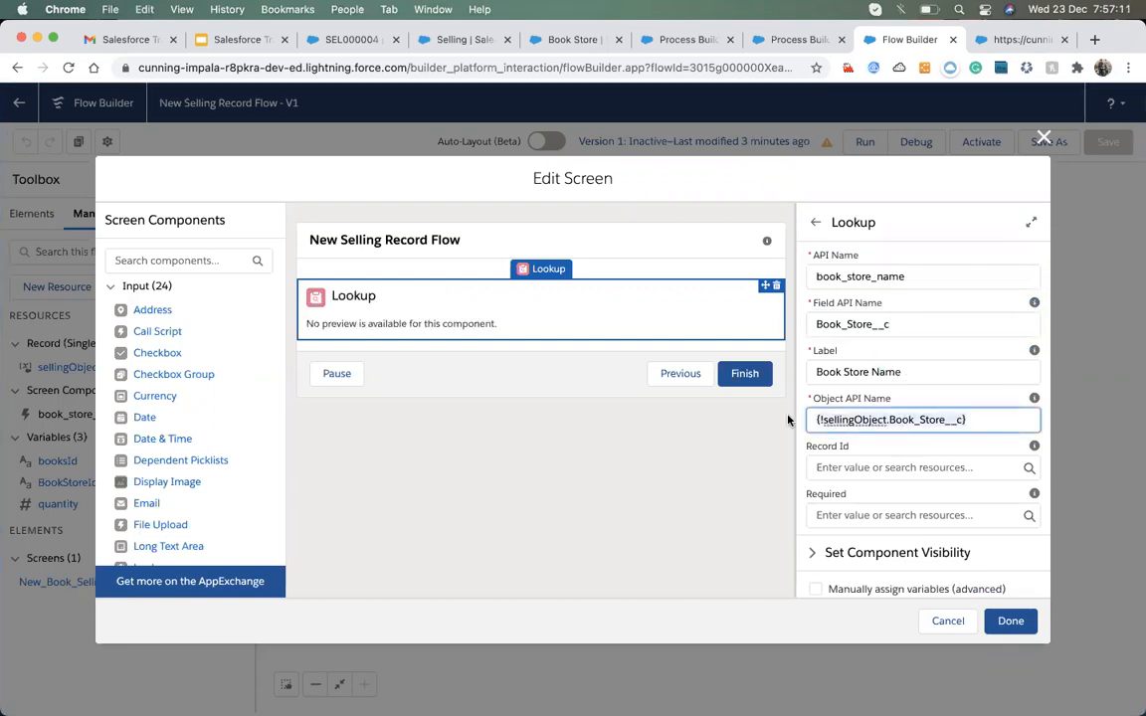
pyautogui.write('Book_Store__c')
pyautogui.click(682, 422)
pyautogui.click(603, 307)
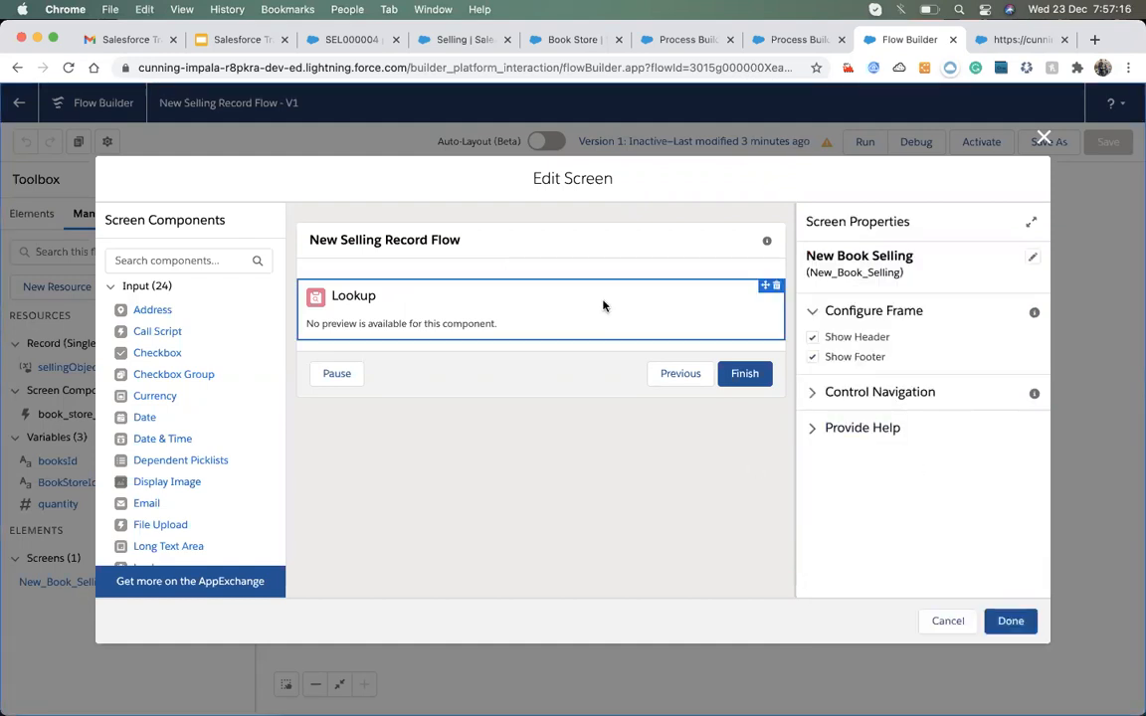
pyautogui.click(1010, 620)
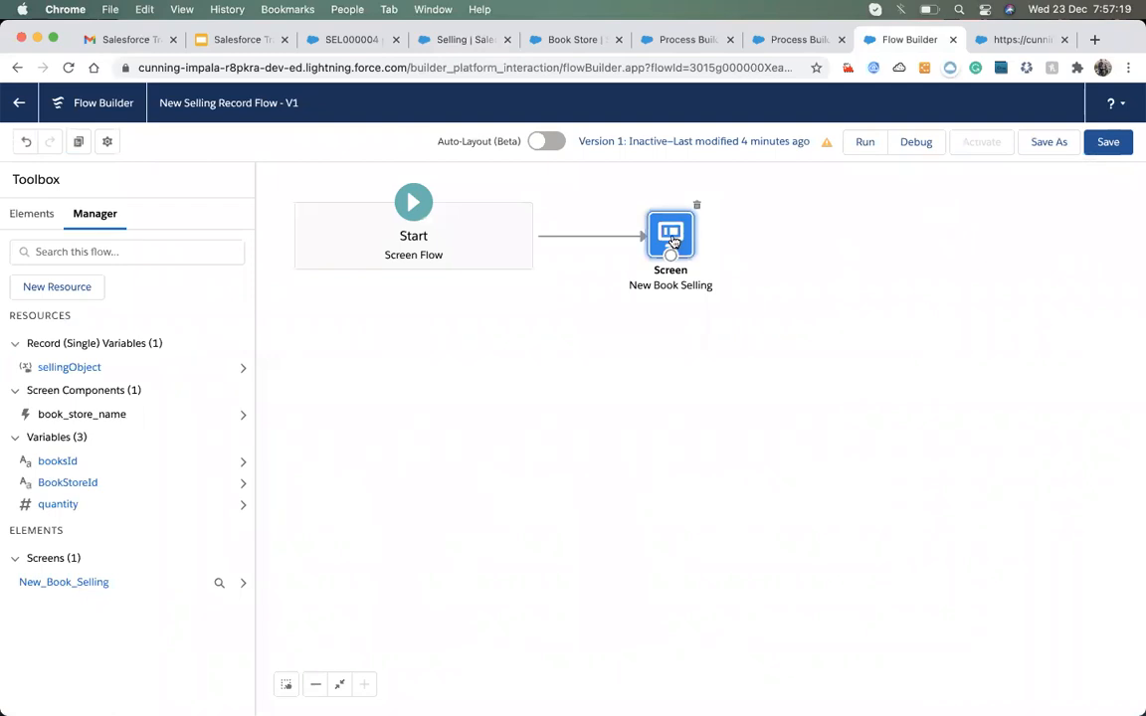
# - Save the flow, run it in debug mode, and check the Book Store Name lookup
pyautogui.click(1107, 144)
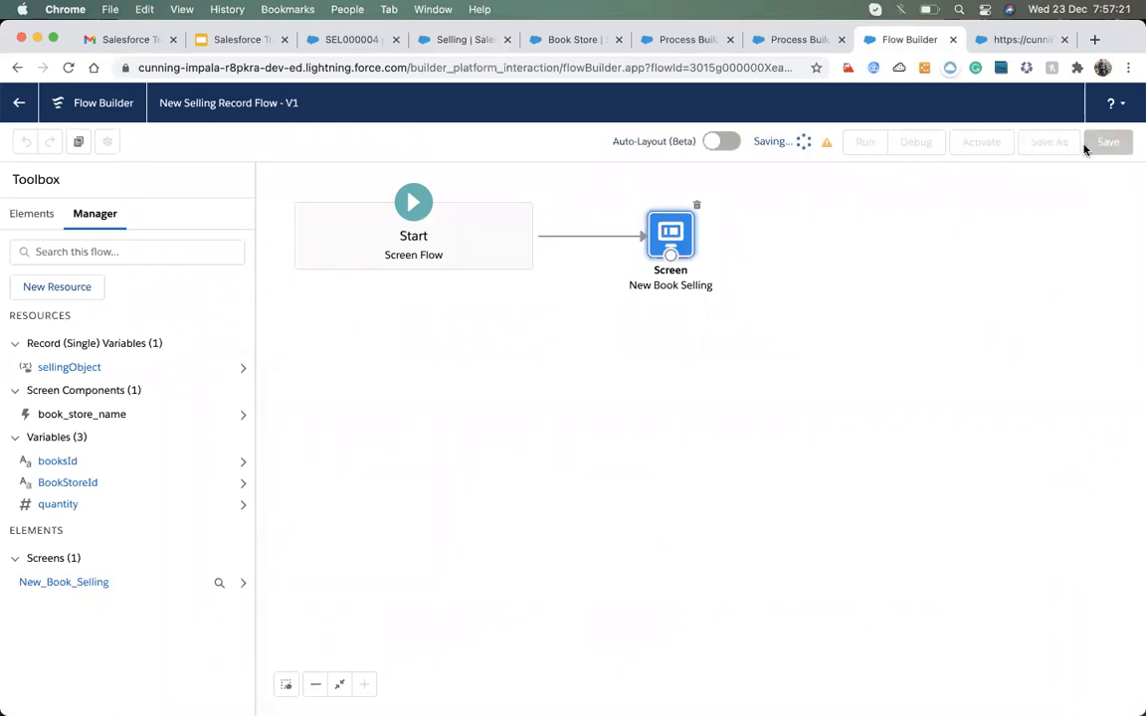
pyautogui.click(913, 141)
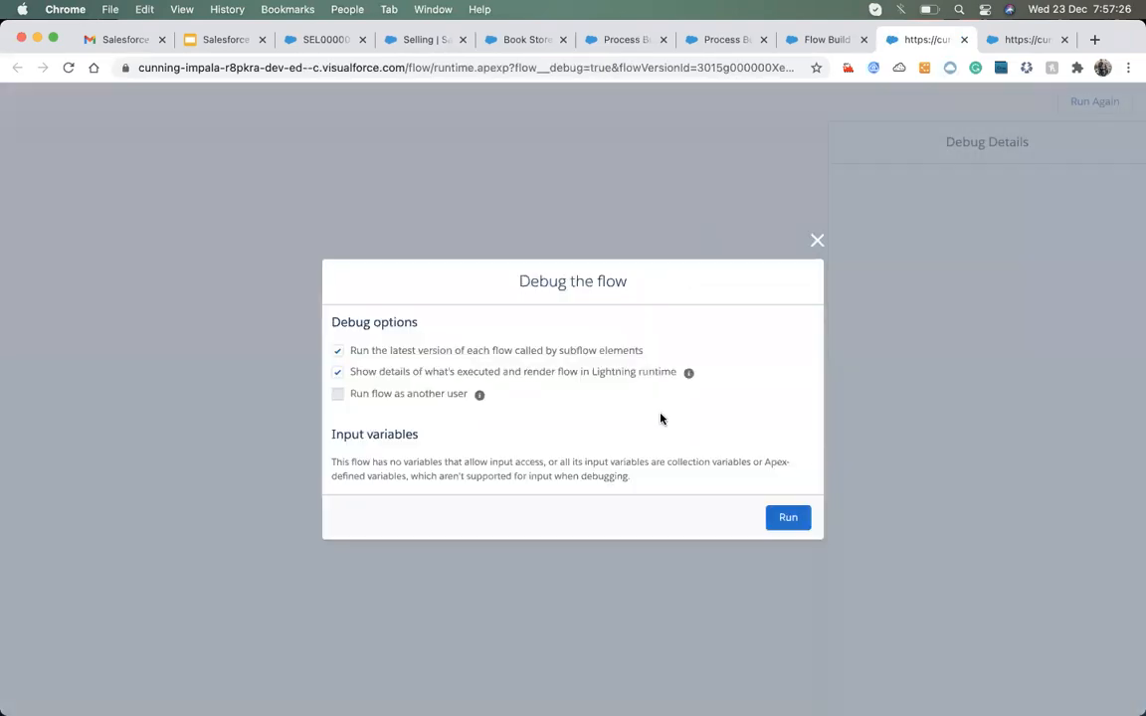
pyautogui.click(791, 518)
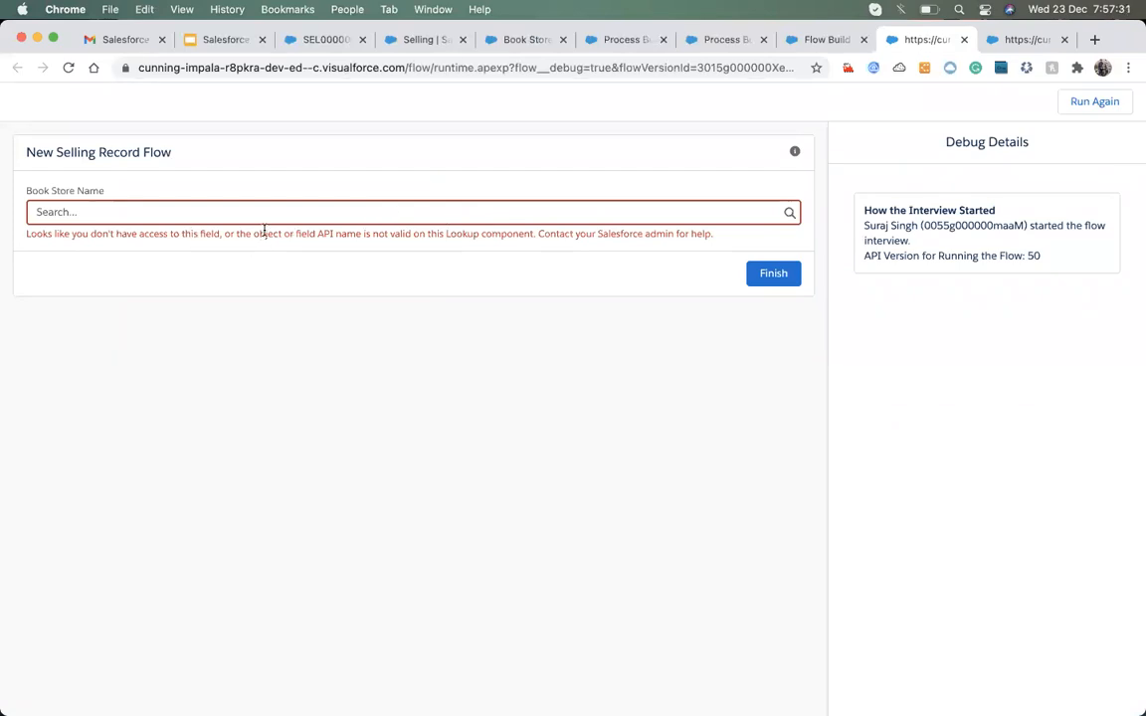
pyautogui.moveTo(256, 235); pyautogui.dragTo(436, 226)
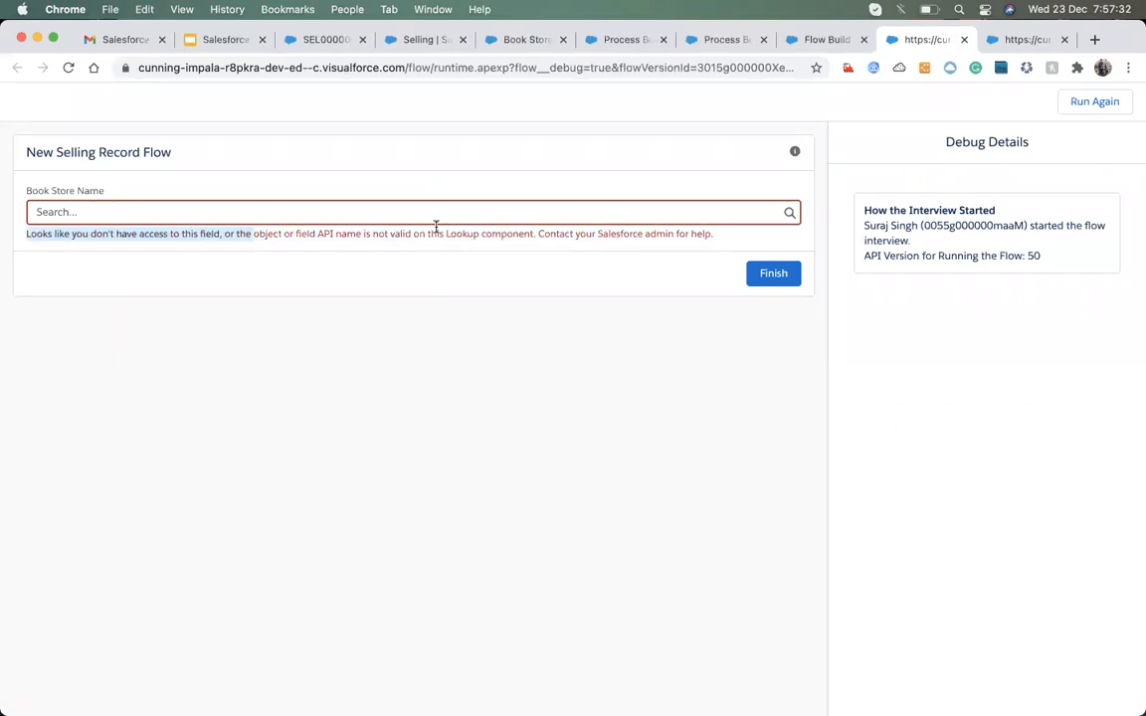
# - Return to the flow canvas, read the issue listed for the New_Book_Selling screen, and close the issue list
pyautogui.click(831, 40)
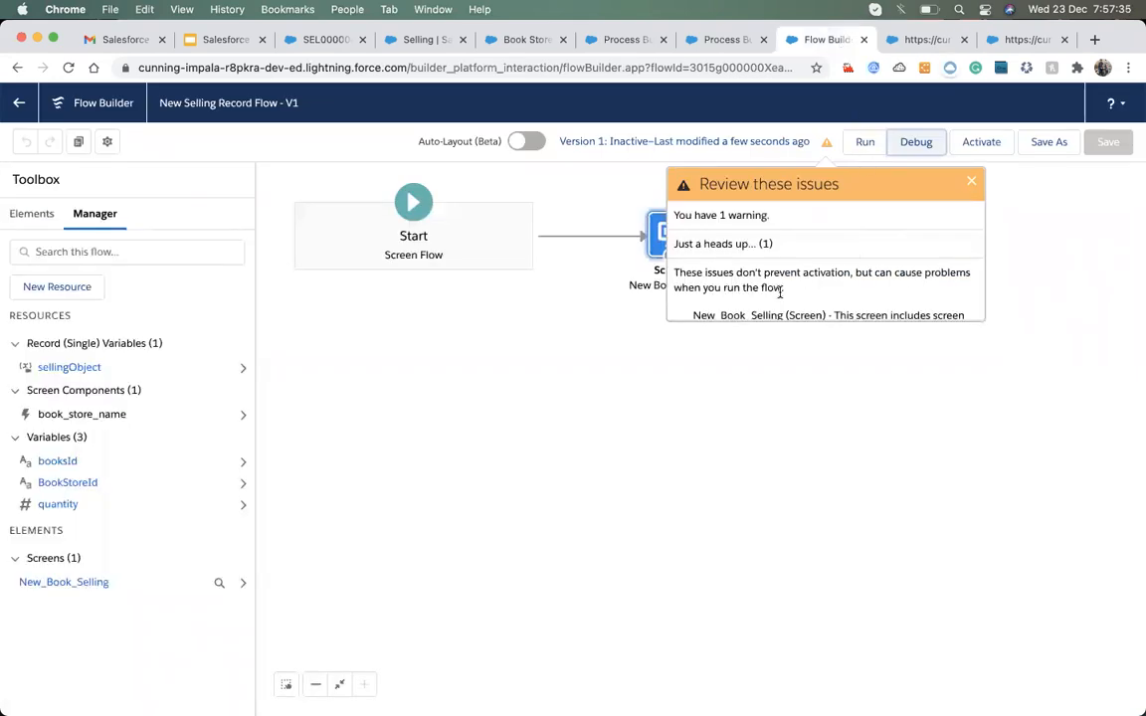
pyautogui.scroll(-1, 744, 290)
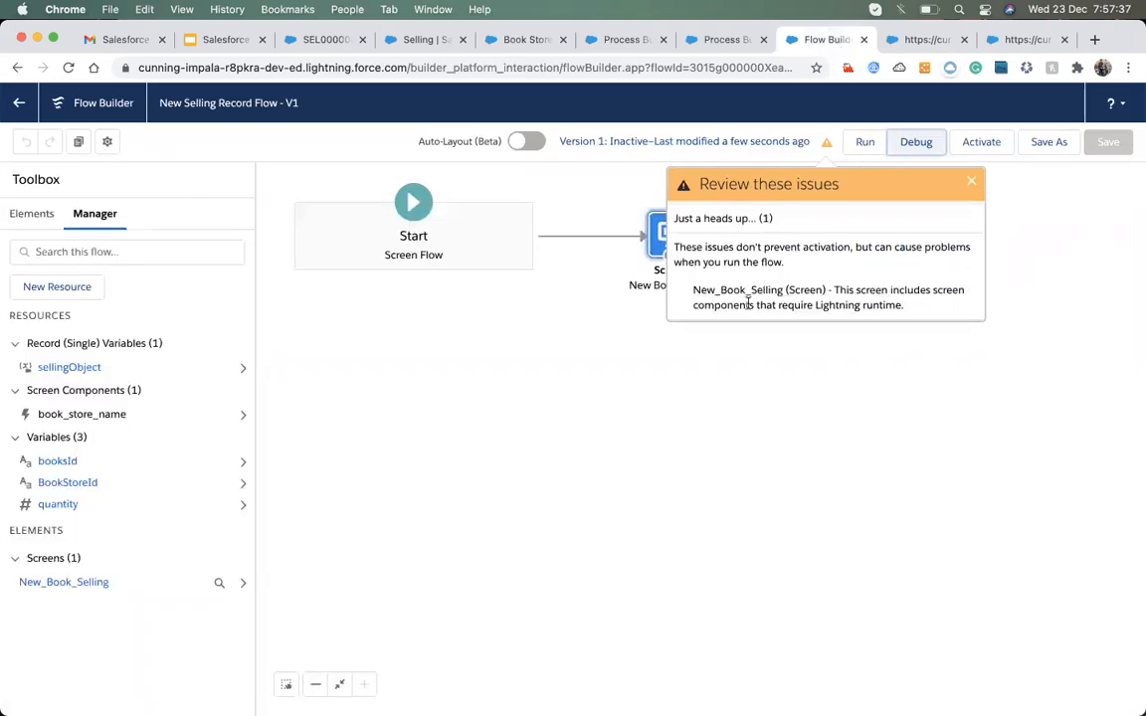
pyautogui.doubleClick(724, 289)
pyautogui.click(753, 308)
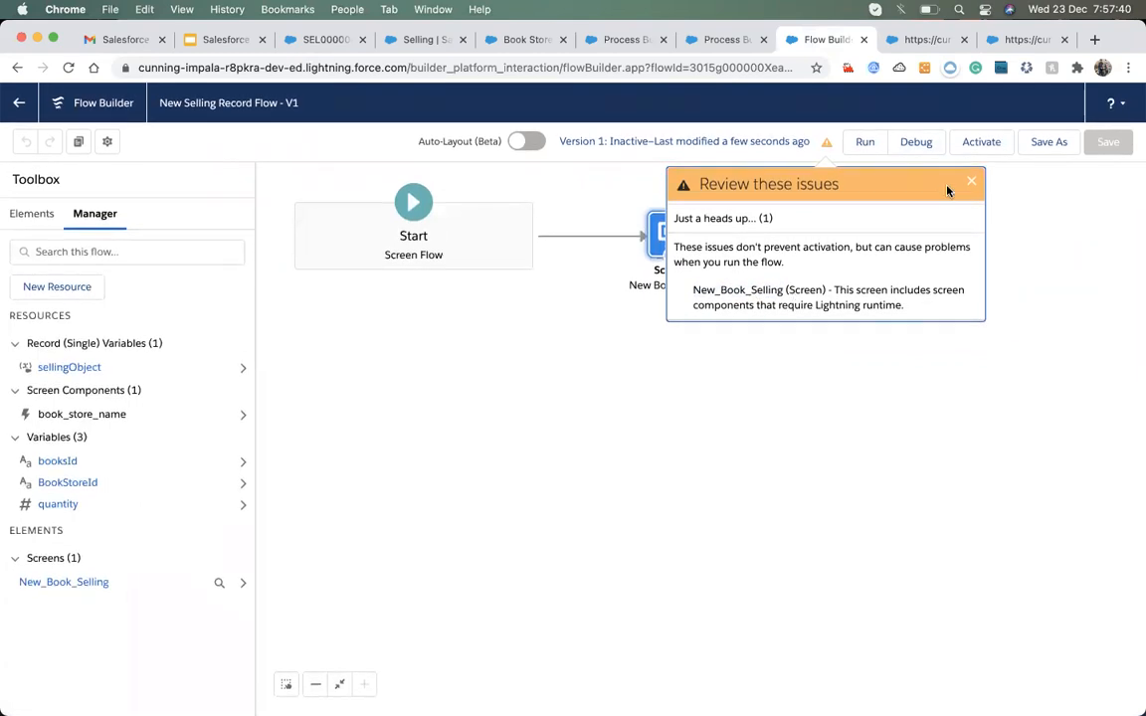
pyautogui.click(970, 185)
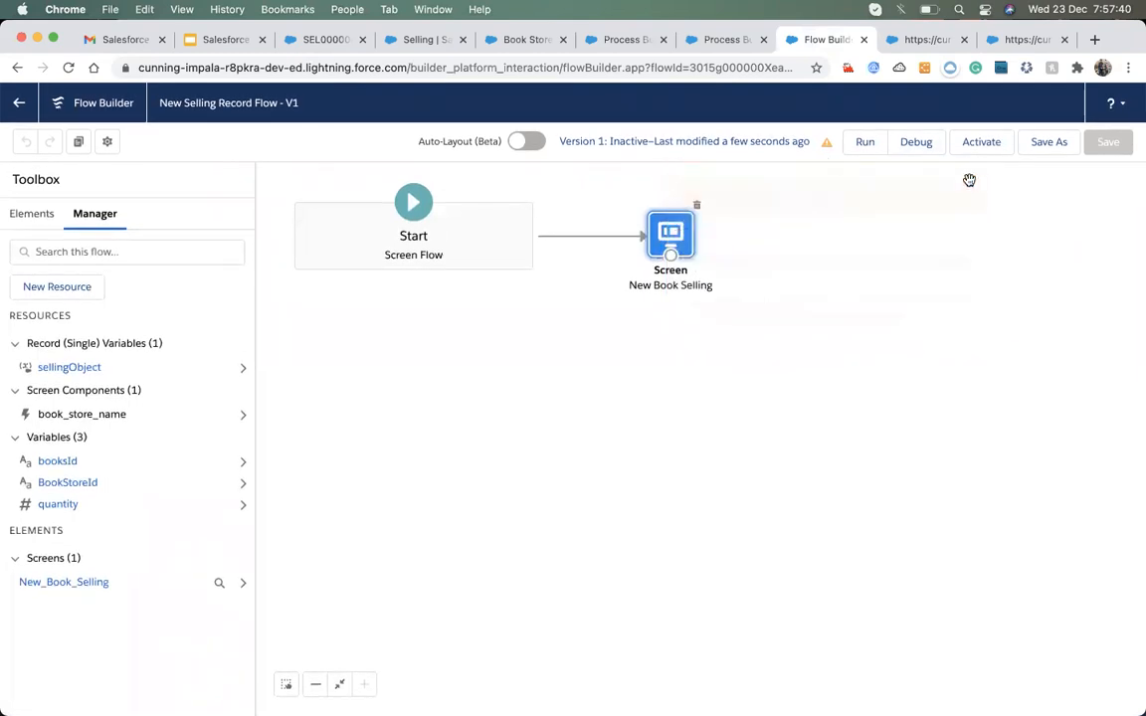
# - Open the New Book Selling screen's Lookup component and read the help text for Object API Name and Field API Name
pyautogui.doubleClick(670, 259)
pyautogui.click(637, 322)
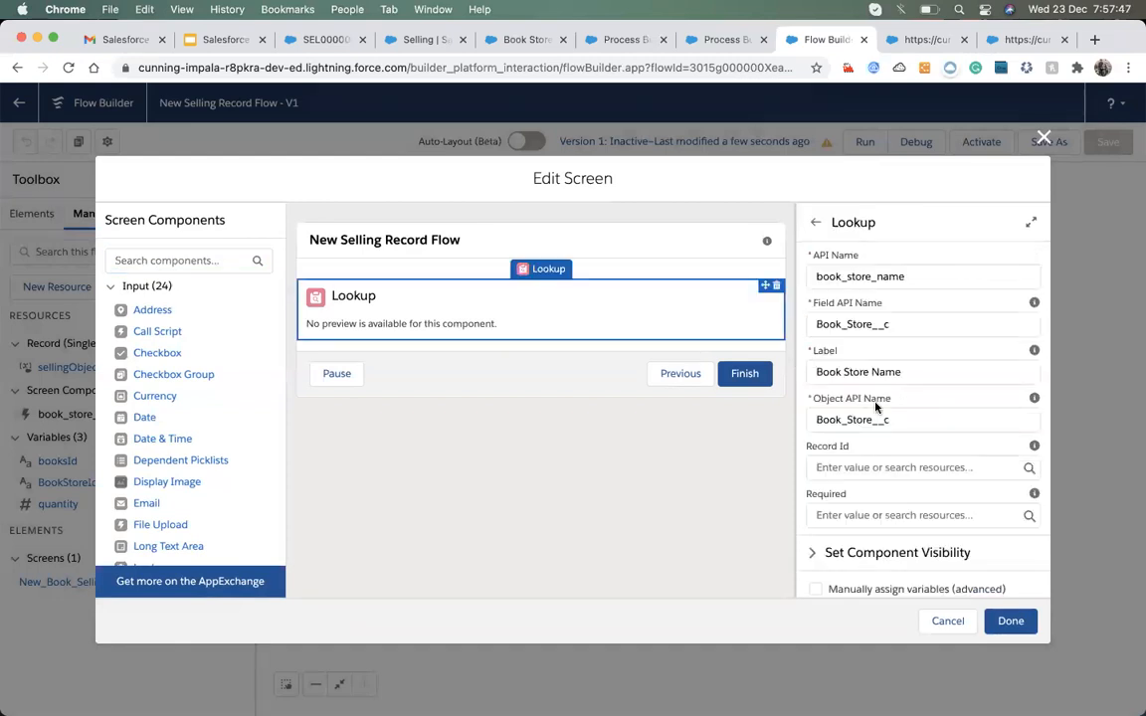
pyautogui.moveTo(1035, 400)
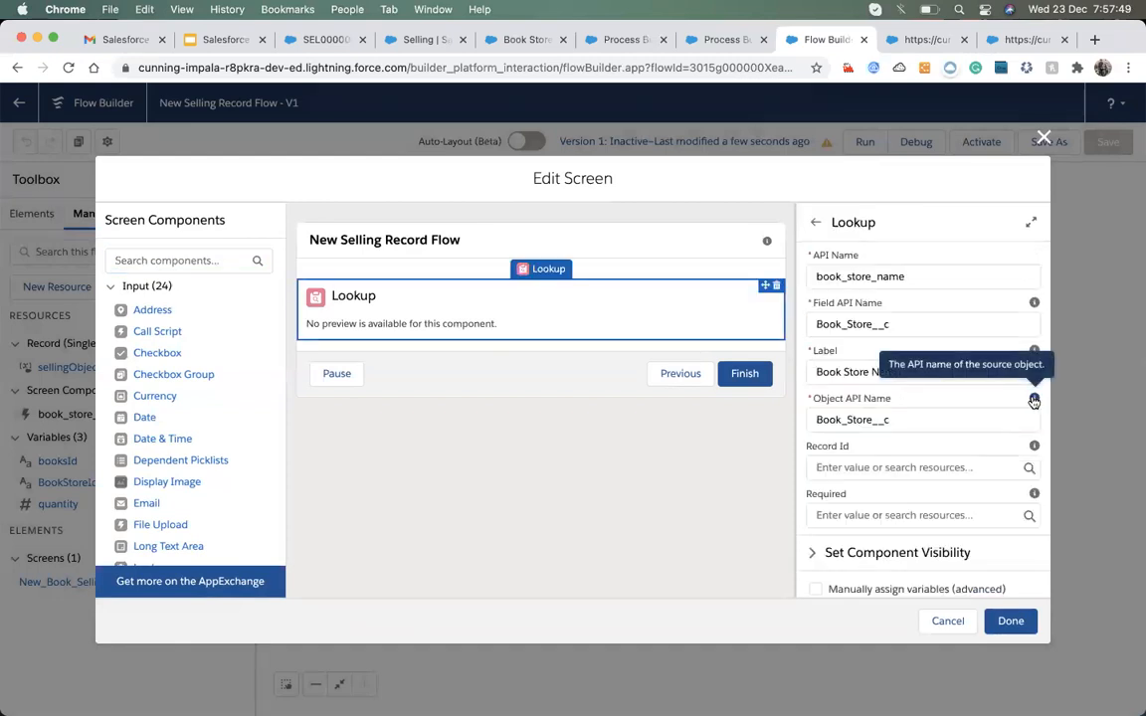
pyautogui.moveTo(1037, 310)
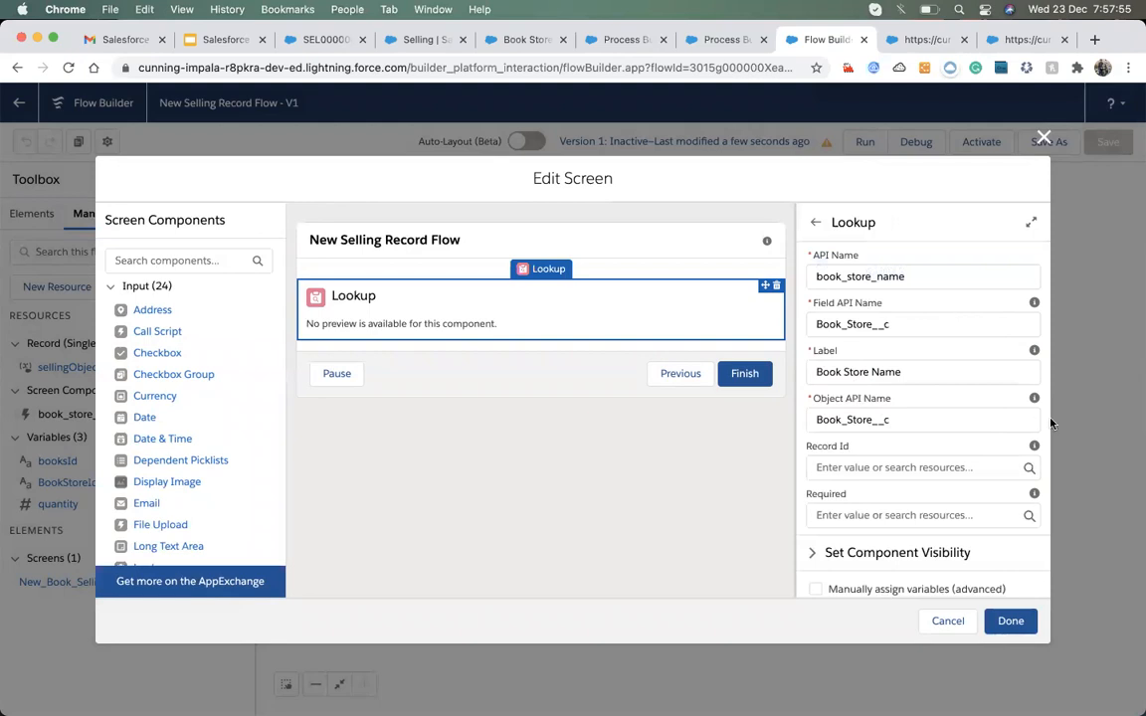
pyautogui.moveTo(1034, 399)
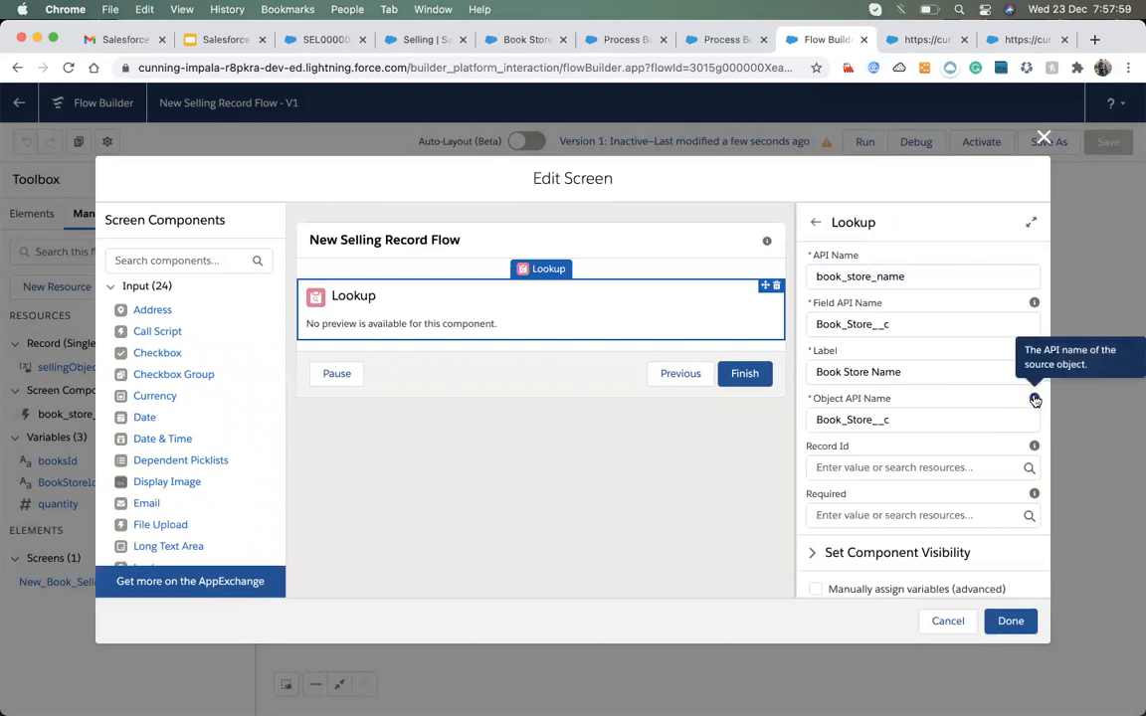
# - Check the Book Store object's field list and details in Object Manager
pyautogui.click(520, 39)
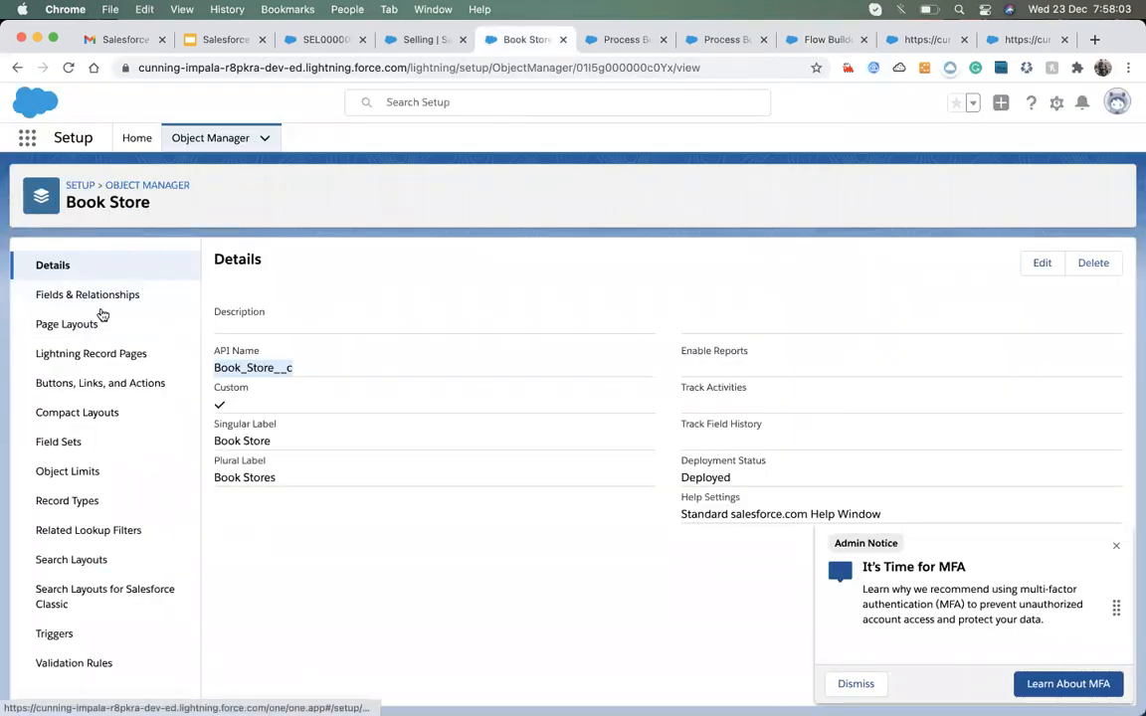
pyautogui.click(88, 294)
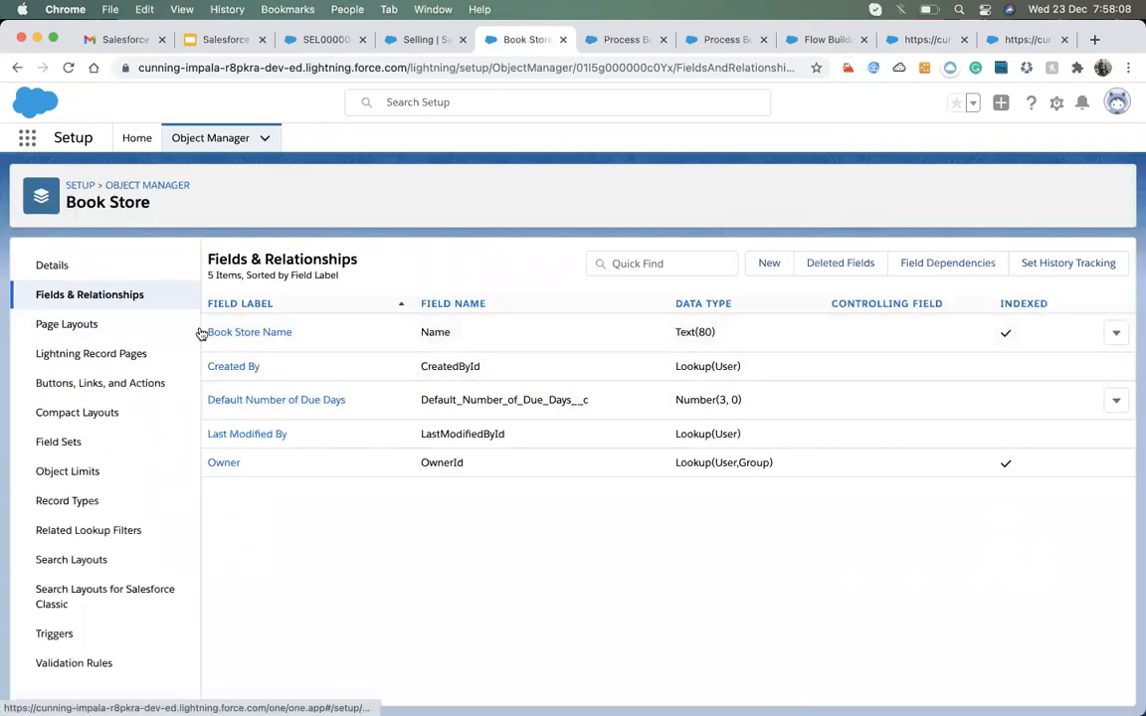
pyautogui.click(62, 265)
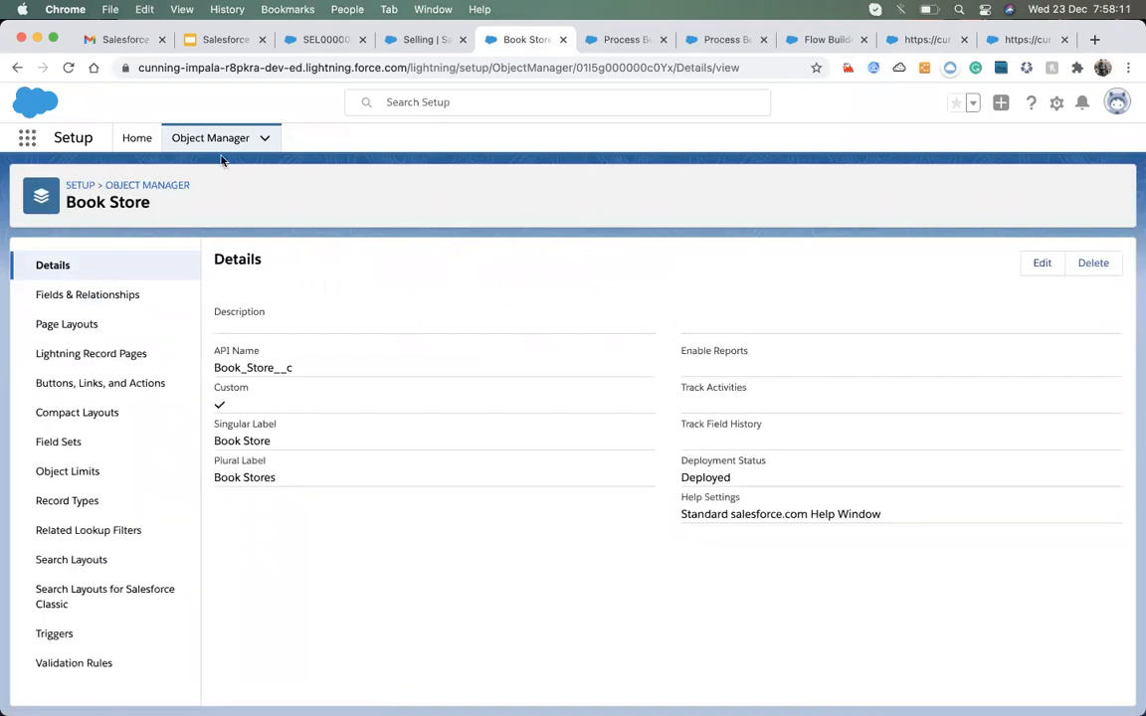
# - Find the Selling object in Object Manager and copy its API name, Selling__c
pyautogui.click(166, 193)
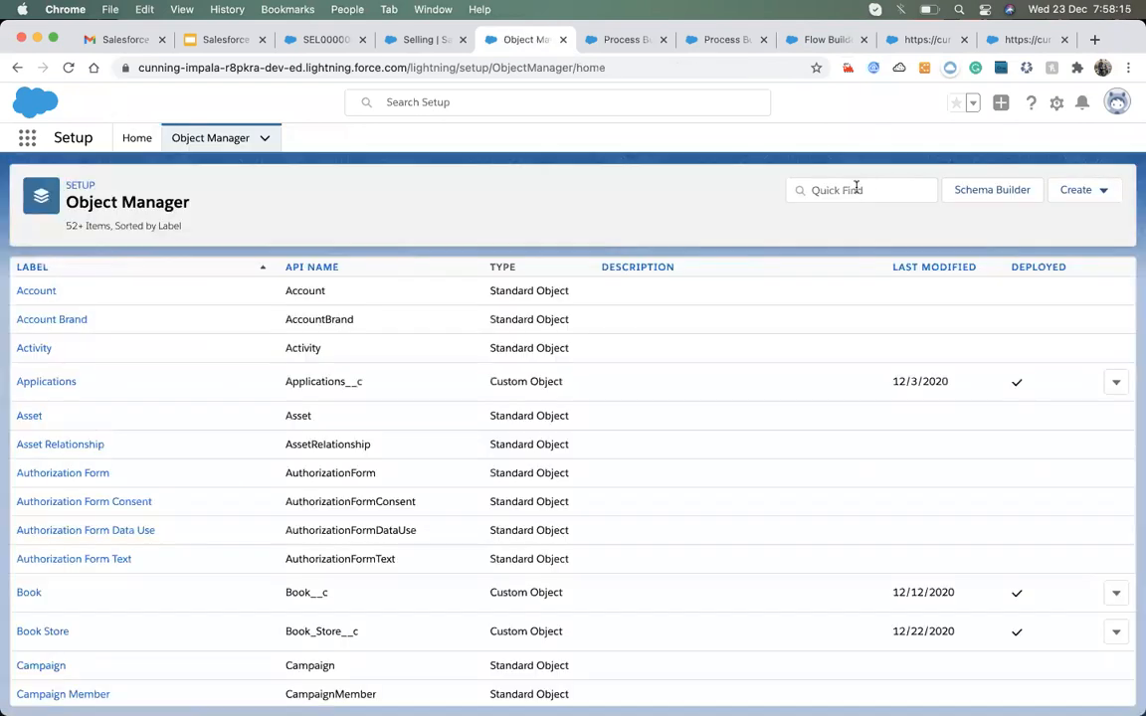
pyautogui.click(855, 189)
pyautogui.write('sellin')
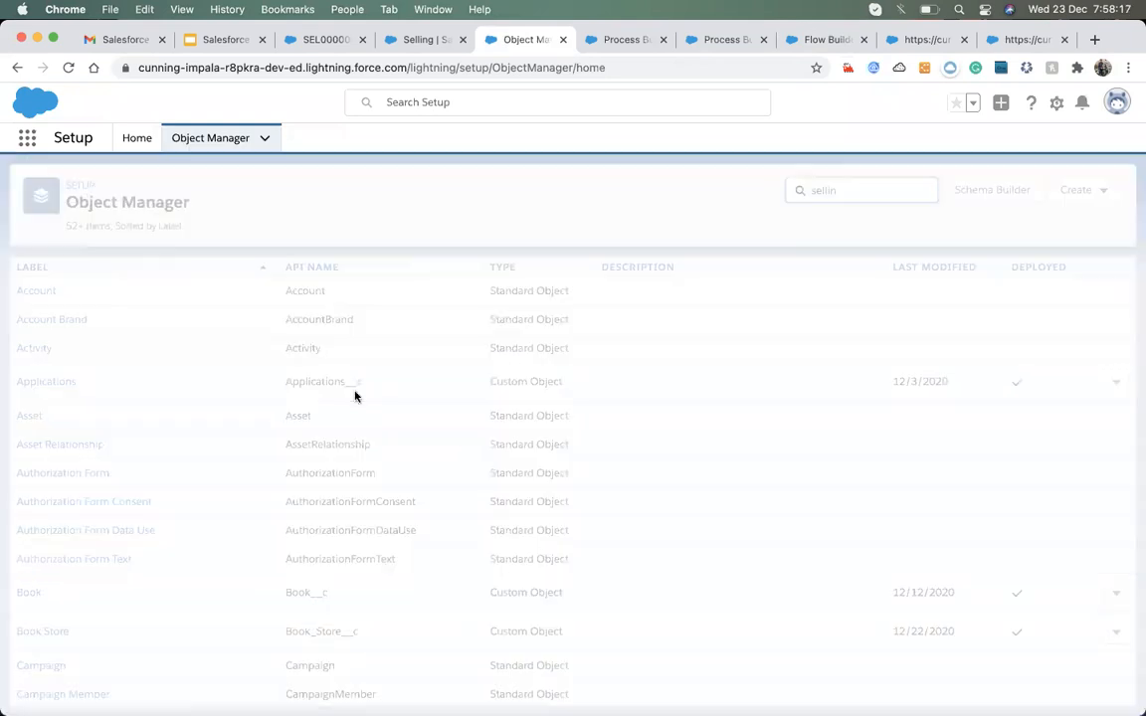
pyautogui.doubleClick(149, 296)
pyautogui.press('super+c')
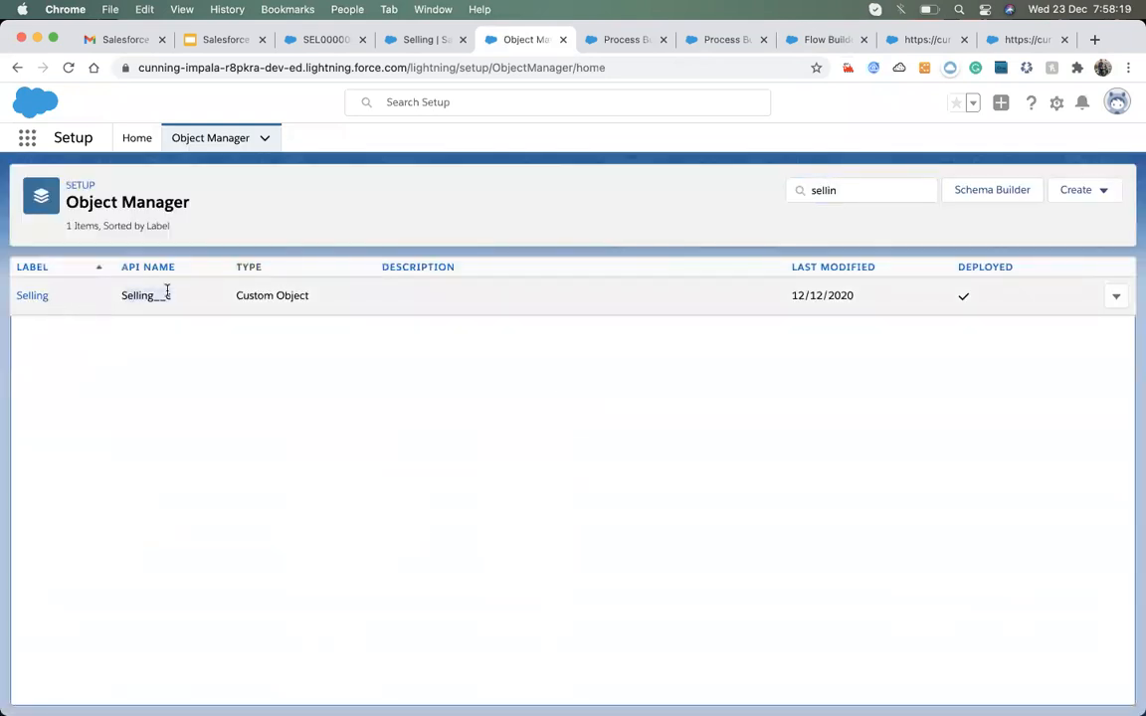
# - Close both old debug runs, replace the Lookup's Object API Name with Selling__c, and apply the screen changes
pyautogui.click(1012, 45)
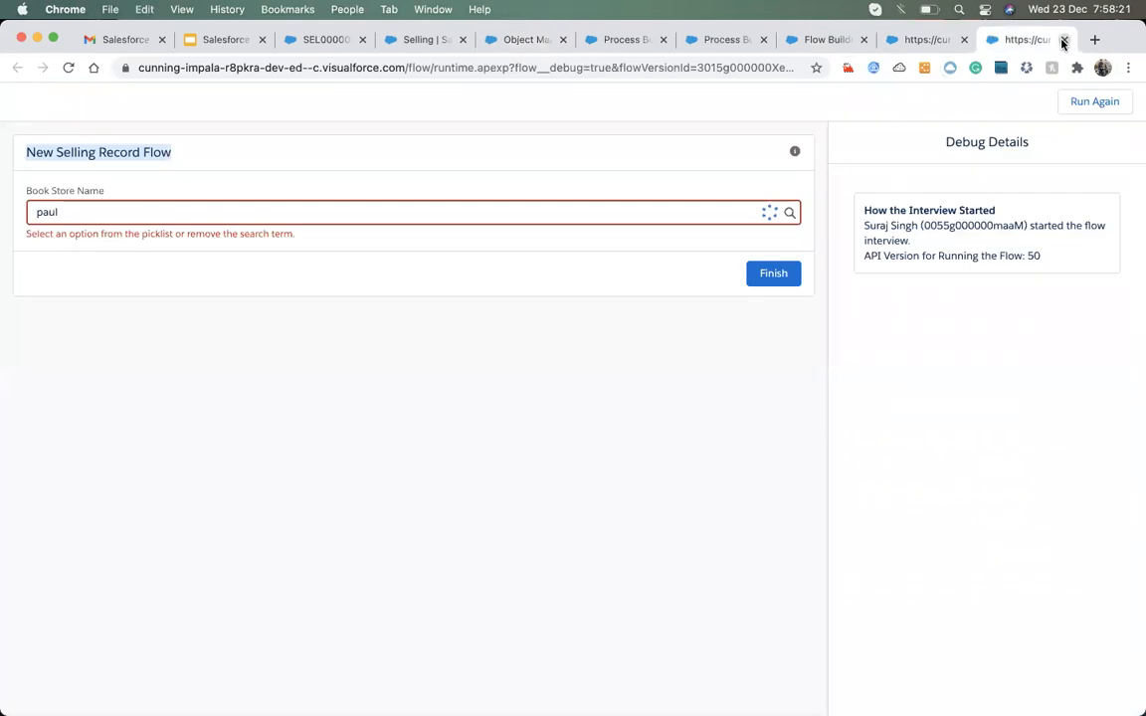
pyautogui.click(1063, 40)
pyautogui.click(1062, 40)
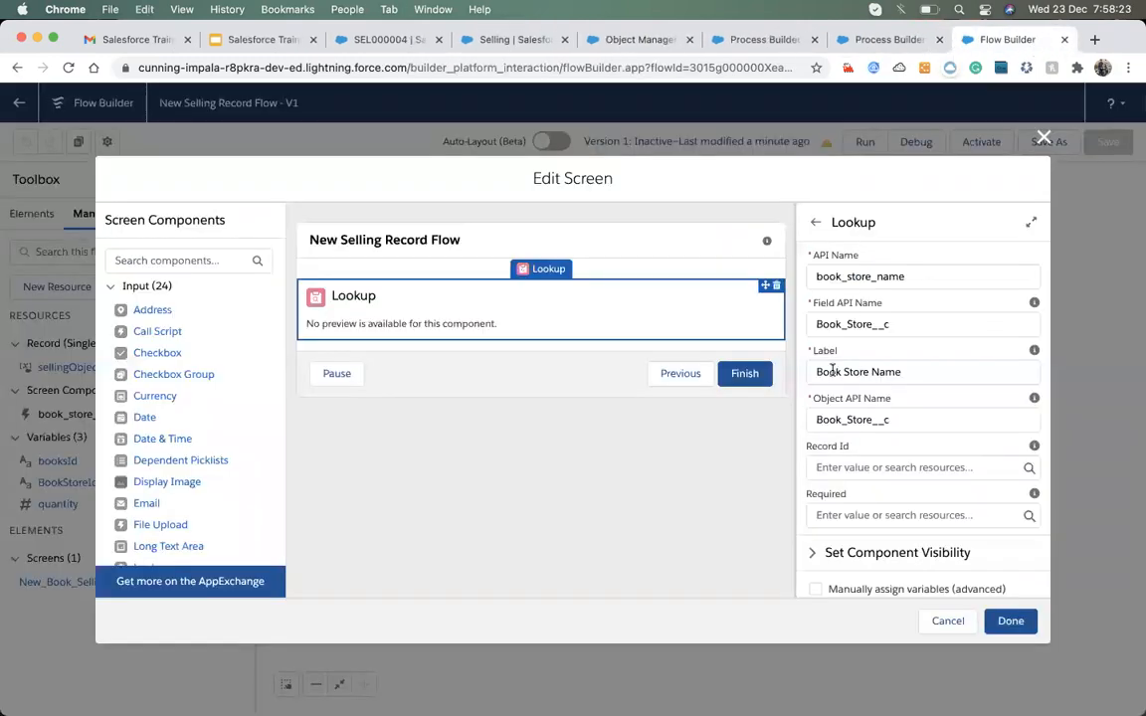
pyautogui.doubleClick(842, 426)
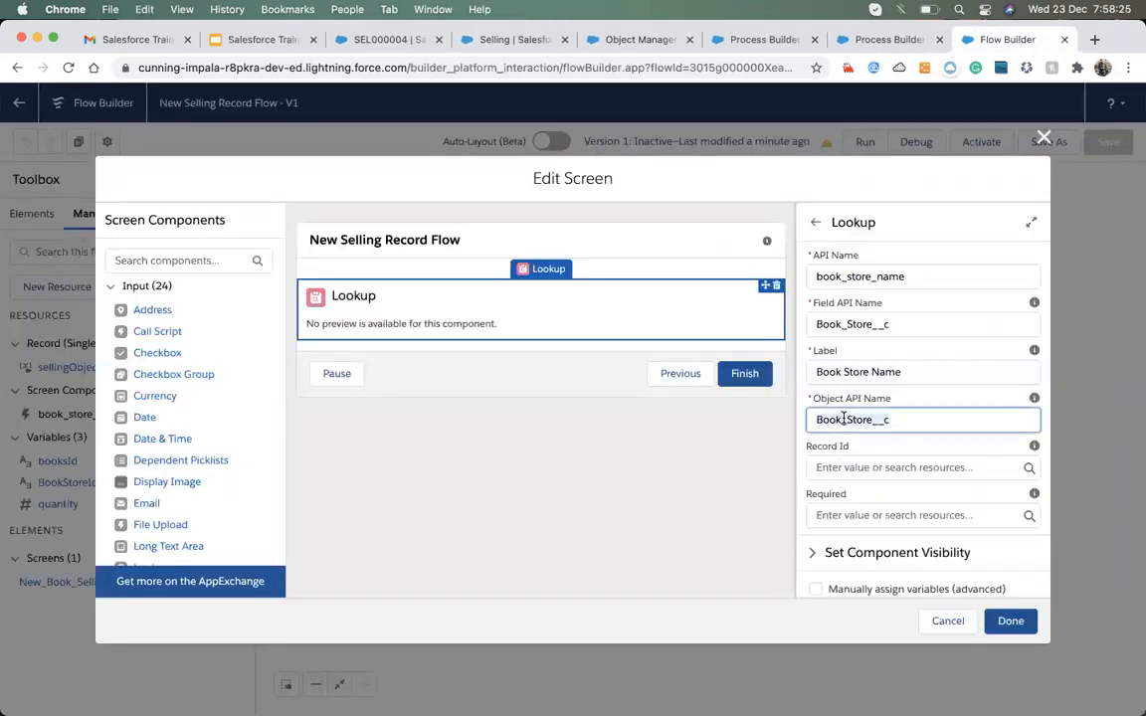
pyautogui.press('super+v')
pyautogui.click(1008, 620)
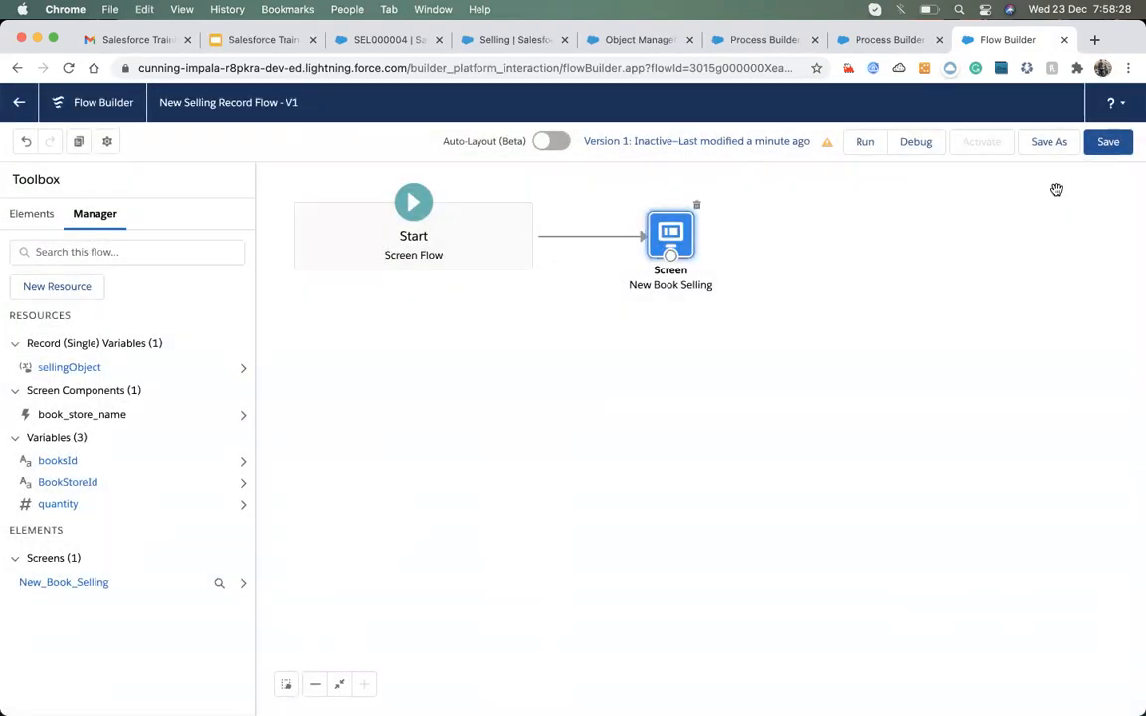
# - Save the flow, run it in debug mode, and show the recent records offered by the Book Store Name lookup
pyautogui.click(1106, 141)
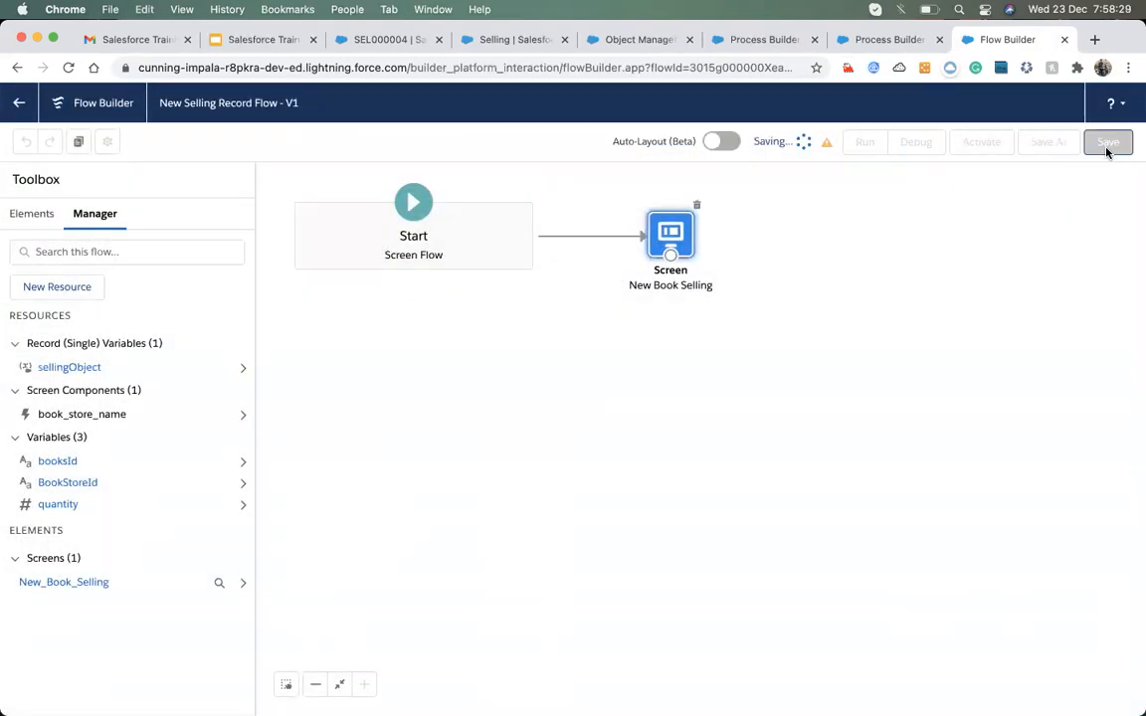
pyautogui.click(911, 149)
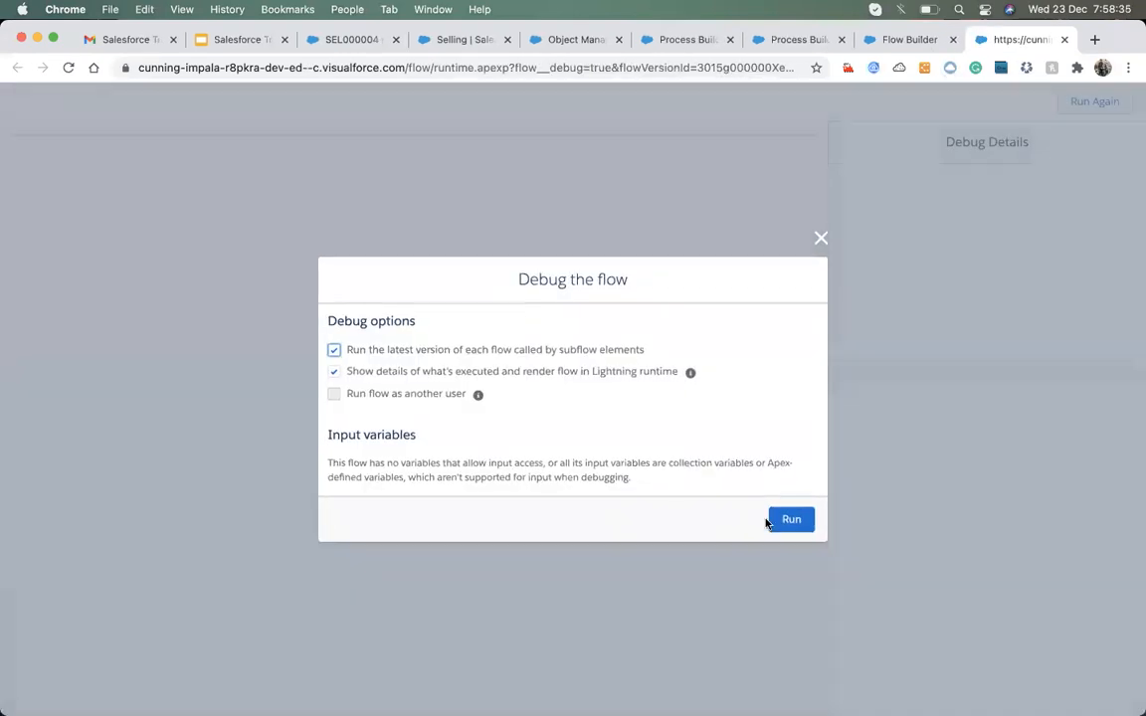
pyautogui.click(774, 519)
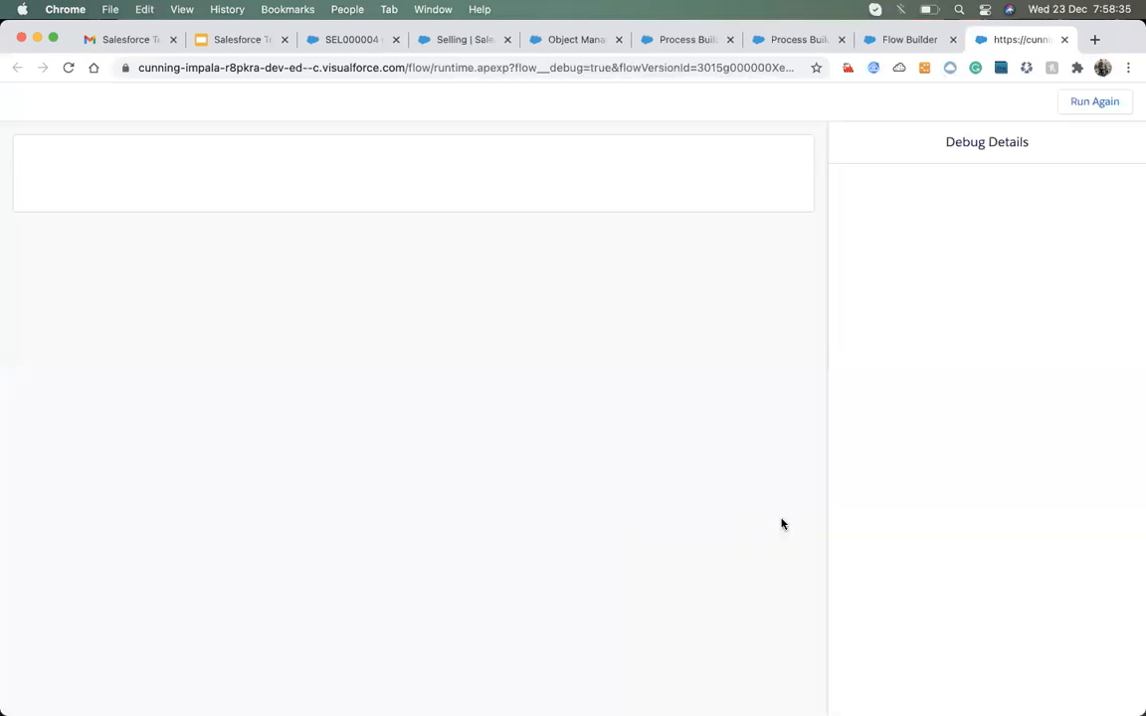
pyautogui.click(244, 214)
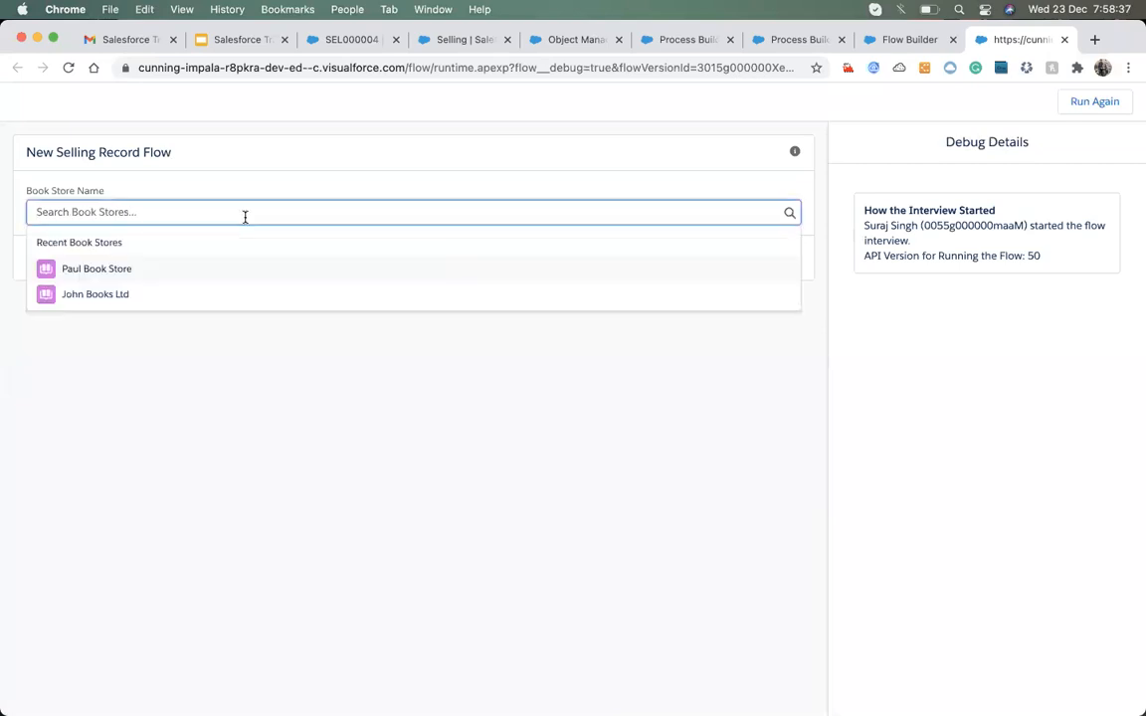
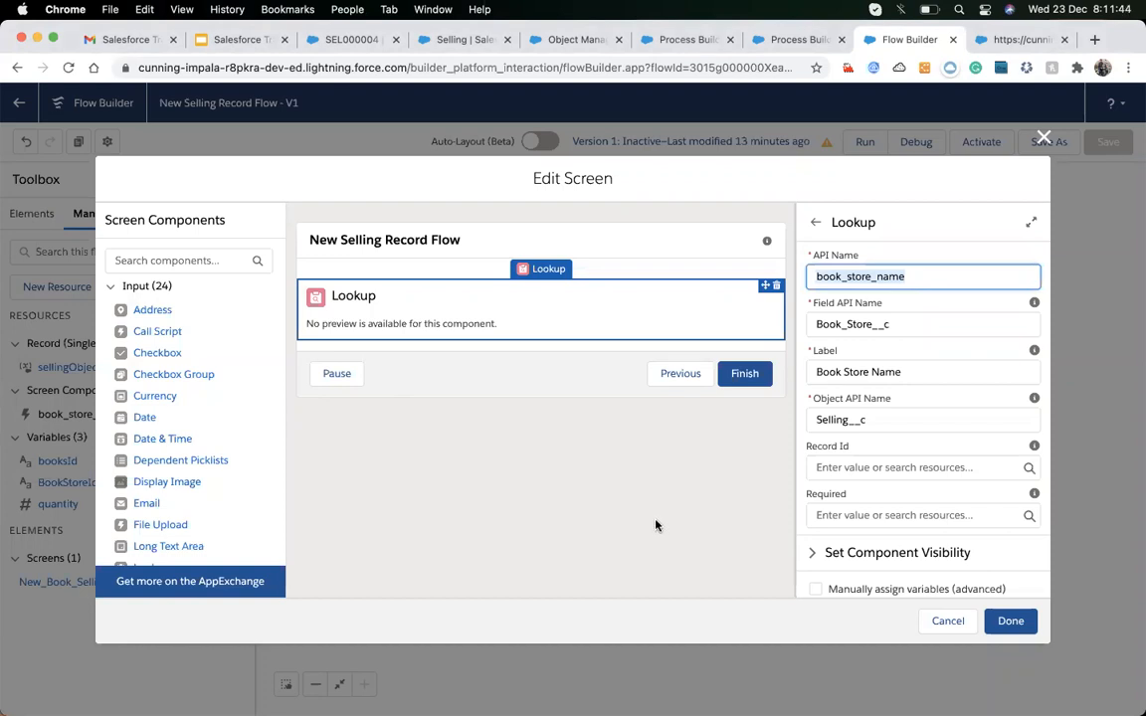
# - Compare the Lookup component's Object API Name and Field API Name with the Selling object's details and field list in Object Manager
pyautogui.click(838, 419)
pyautogui.click(862, 324)
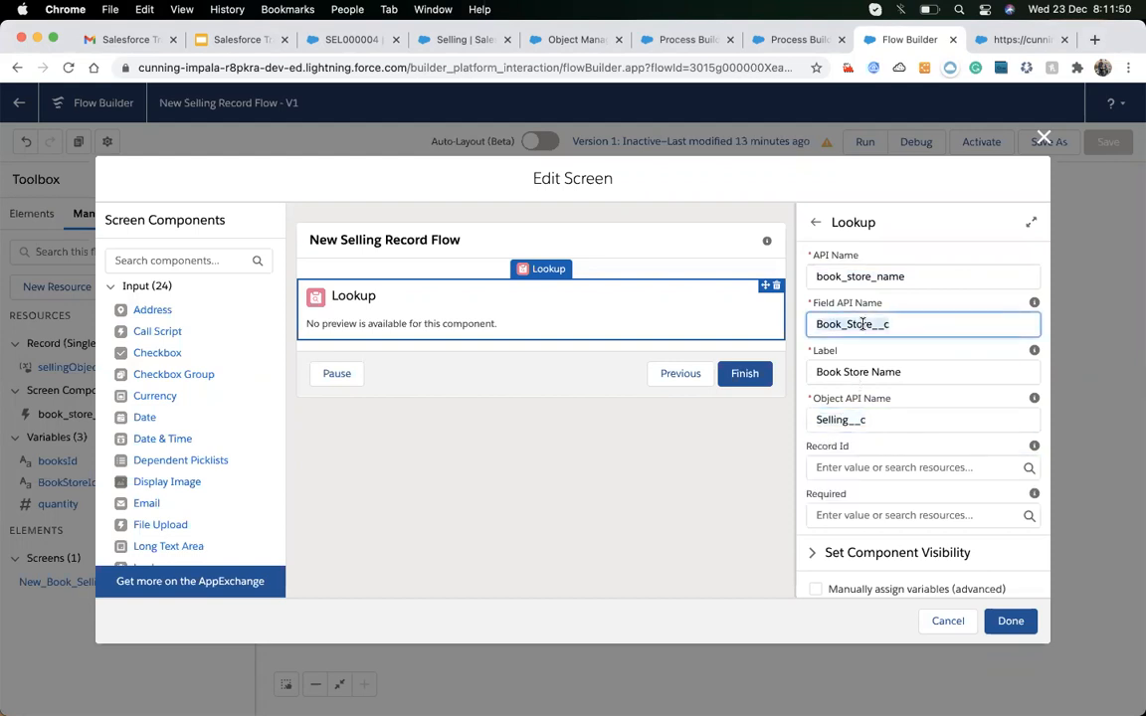
pyautogui.click(452, 39)
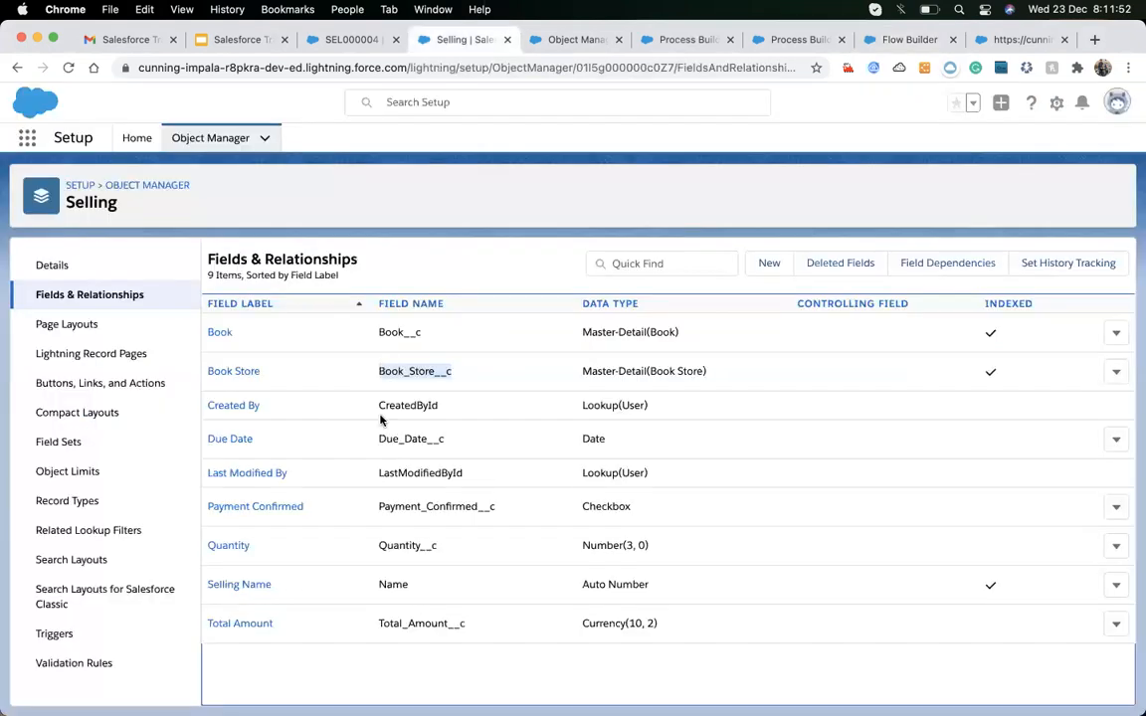
pyautogui.click(55, 266)
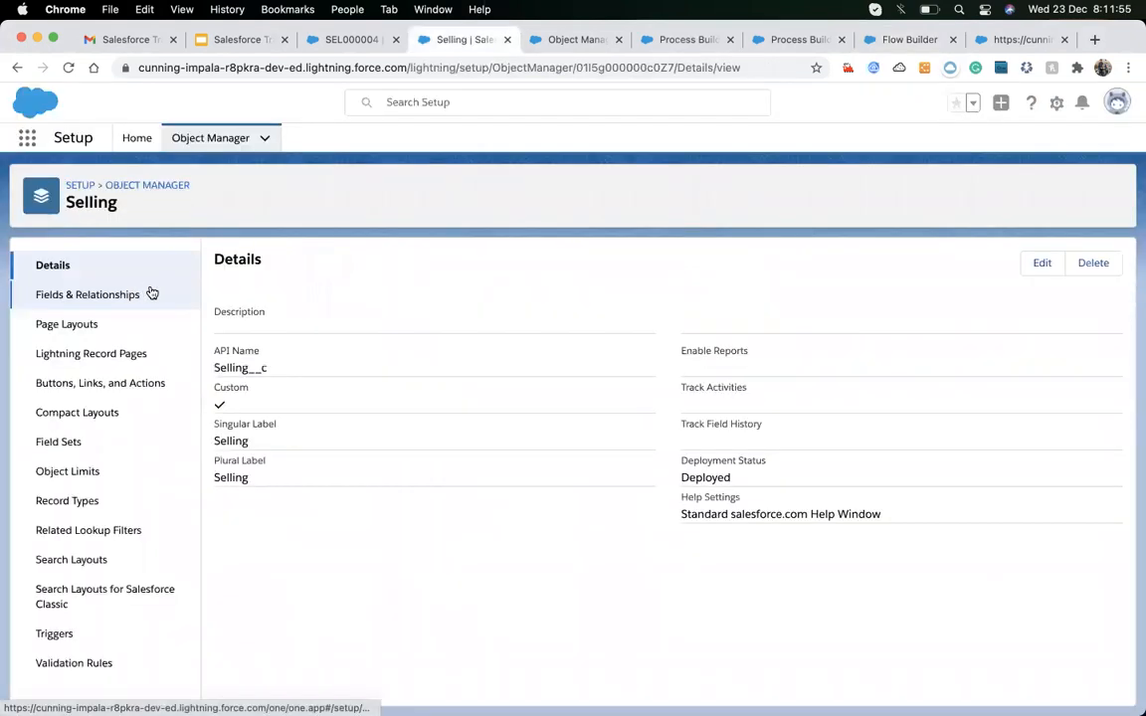
pyautogui.doubleClick(257, 367)
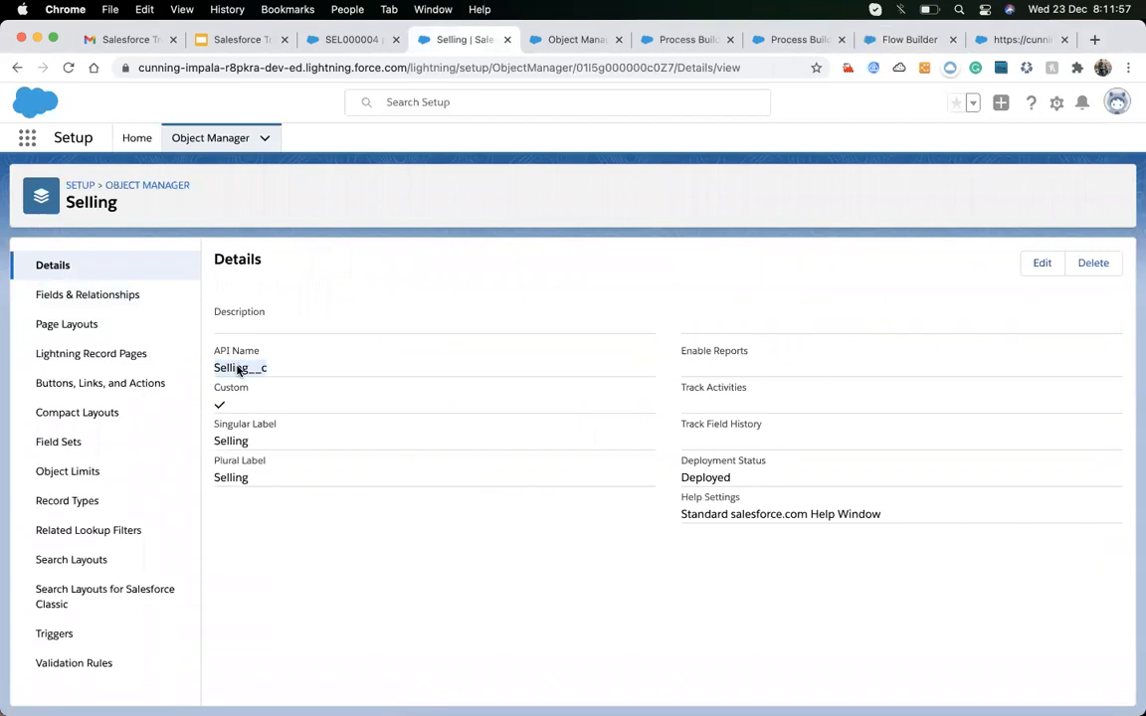
pyautogui.click(122, 295)
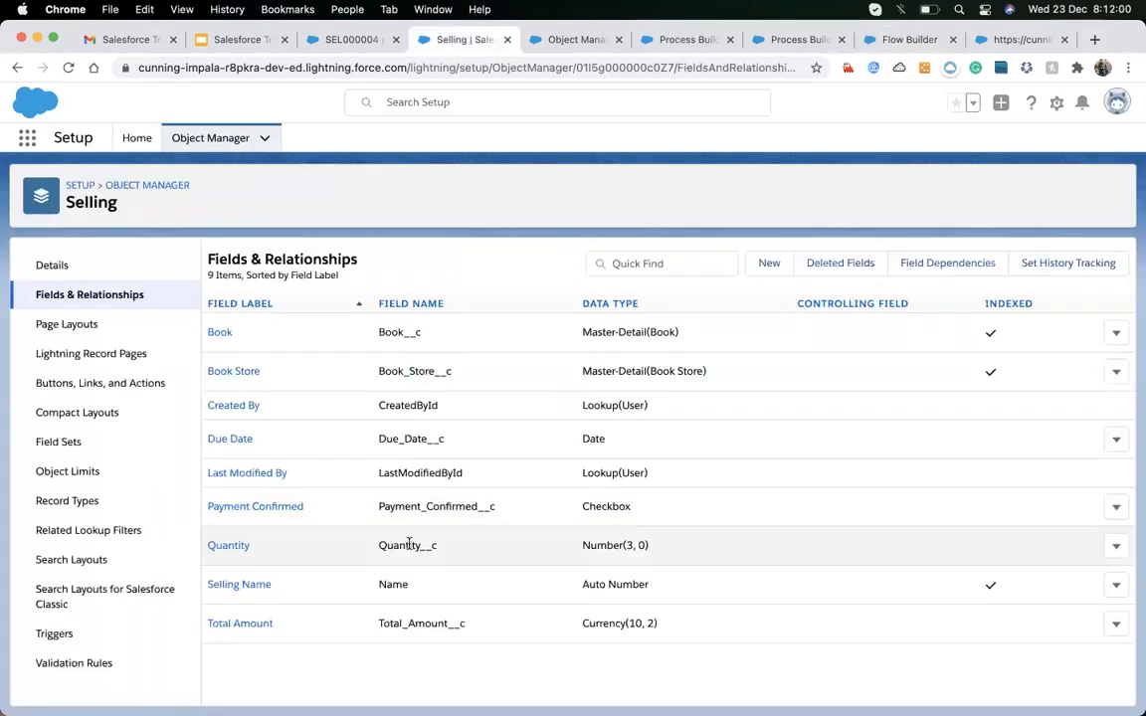
pyautogui.doubleClick(401, 370)
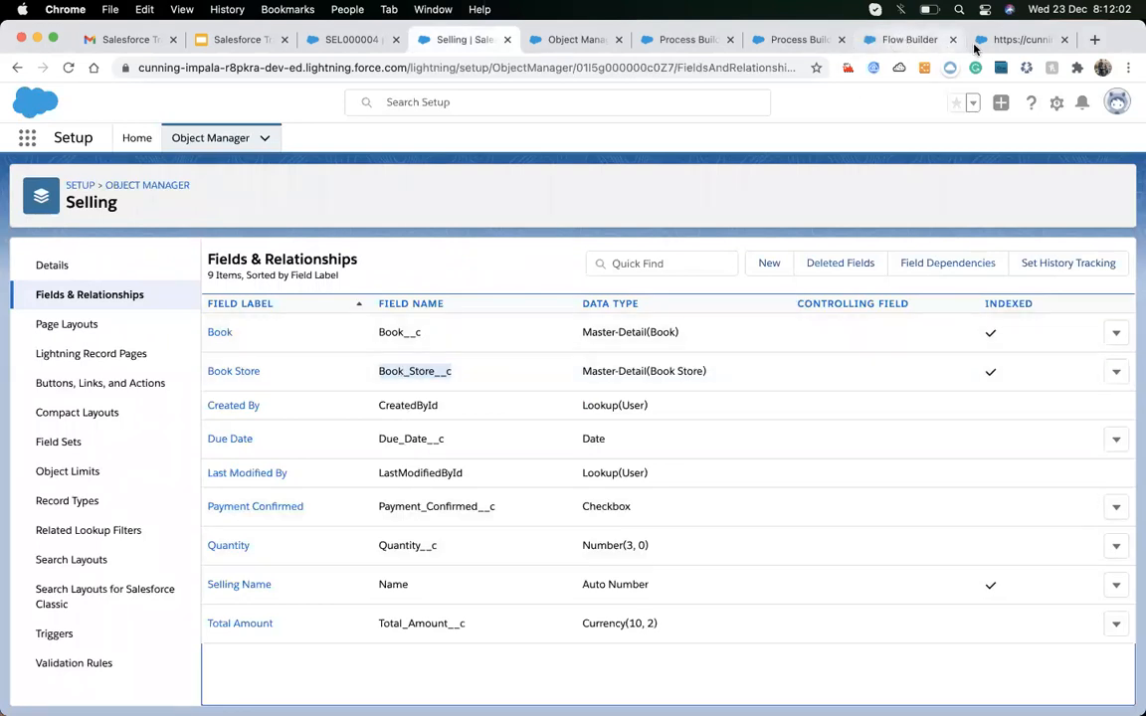
pyautogui.click(555, 44)
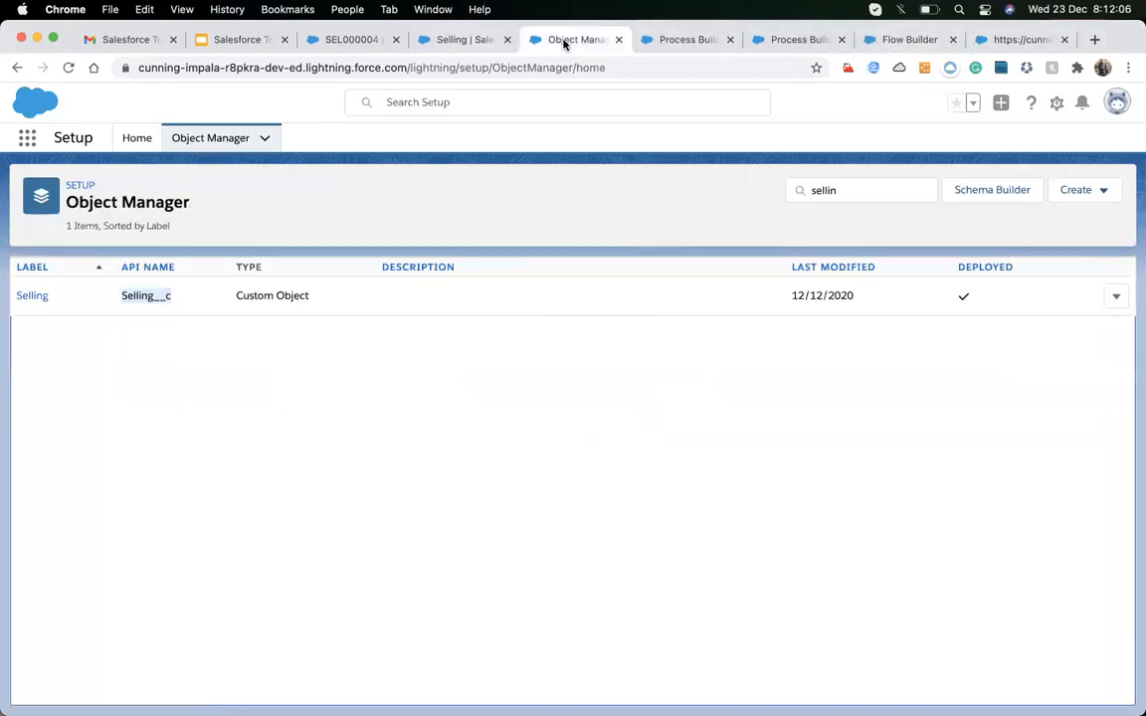
pyautogui.click(674, 41)
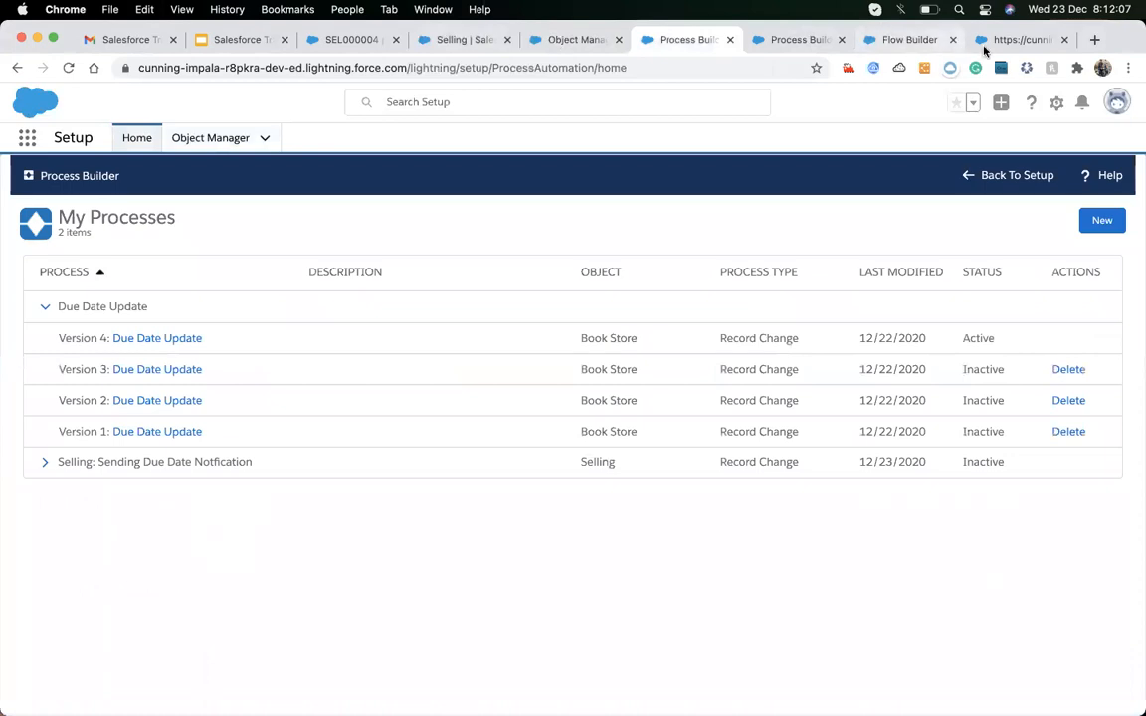
pyautogui.click(885, 40)
pyautogui.click(509, 313)
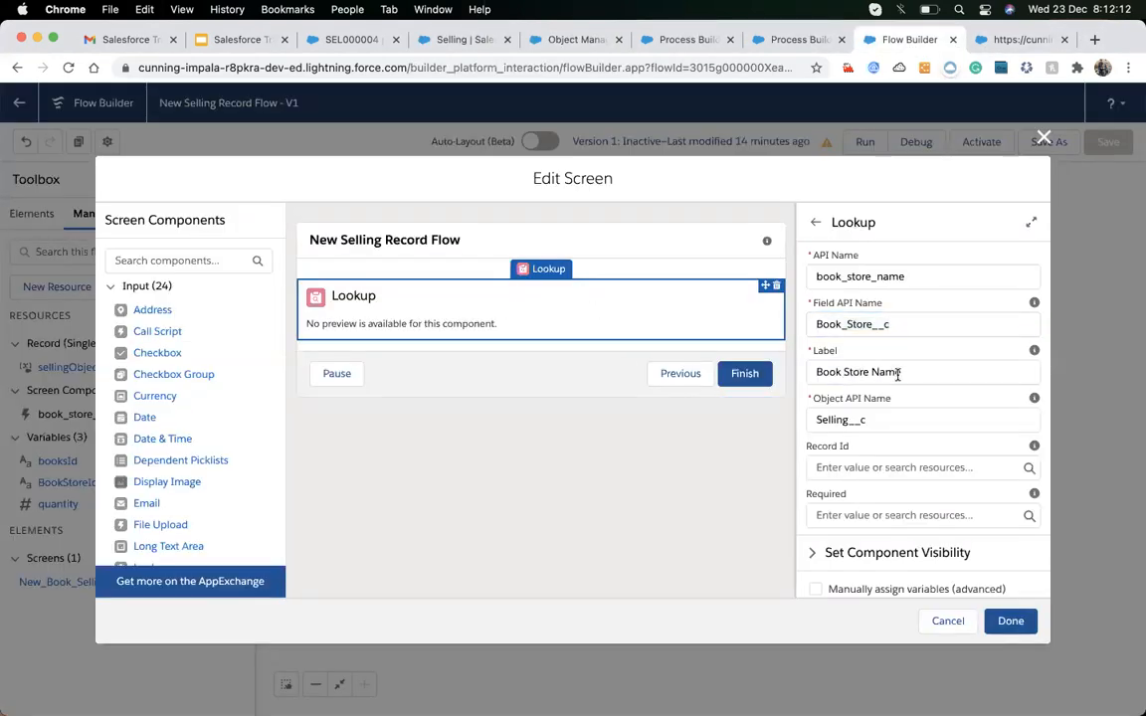
# - Add a second Lookup component below the existing one on the screen and set its API Name to books
pyautogui.scroll(-5, 193, 497)
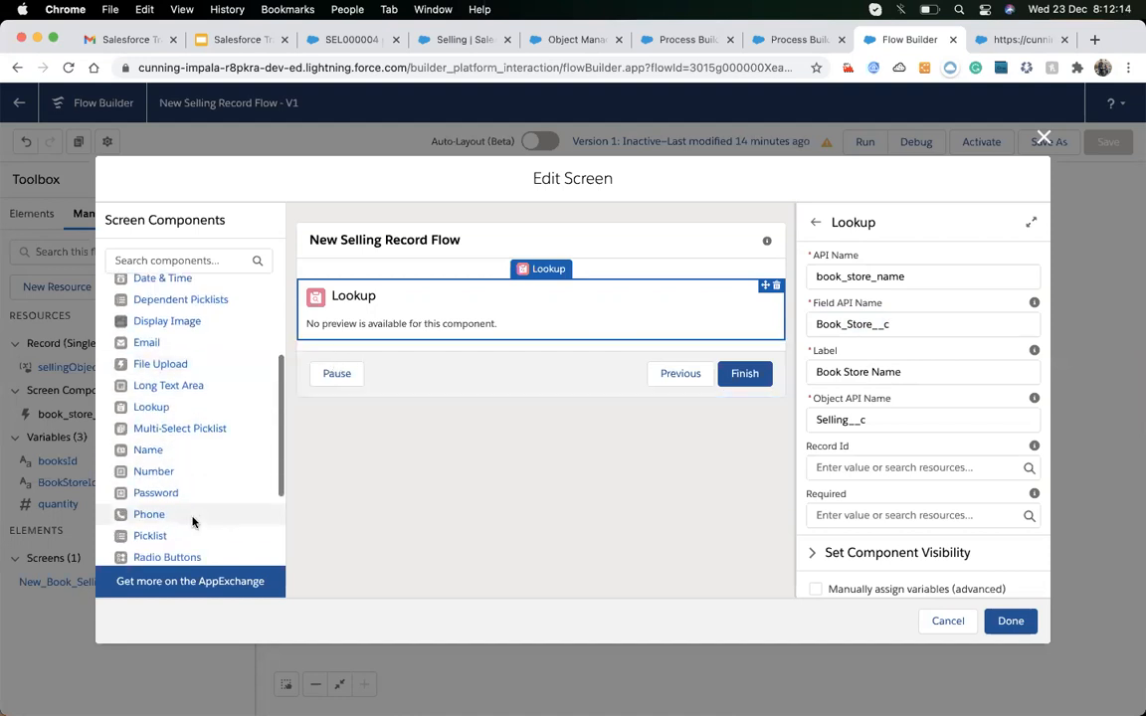
pyautogui.scroll(-3, 193, 522)
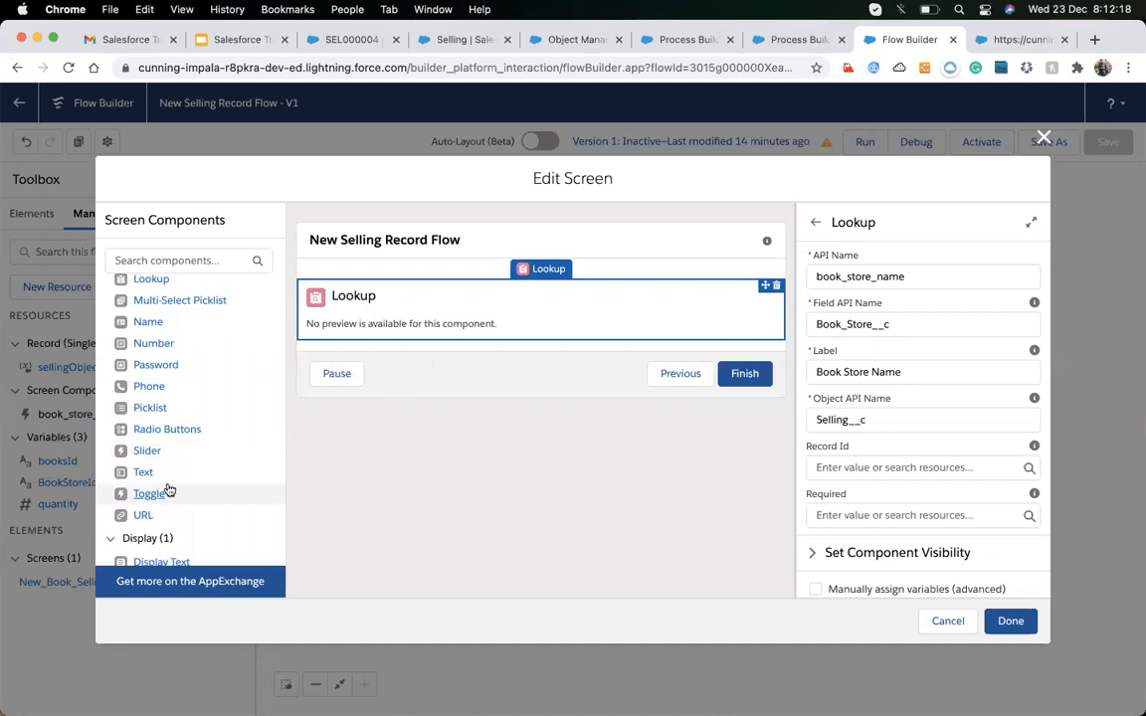
pyautogui.scroll(2, 167, 487)
pyautogui.moveTo(149, 361); pyautogui.dragTo(447, 336)
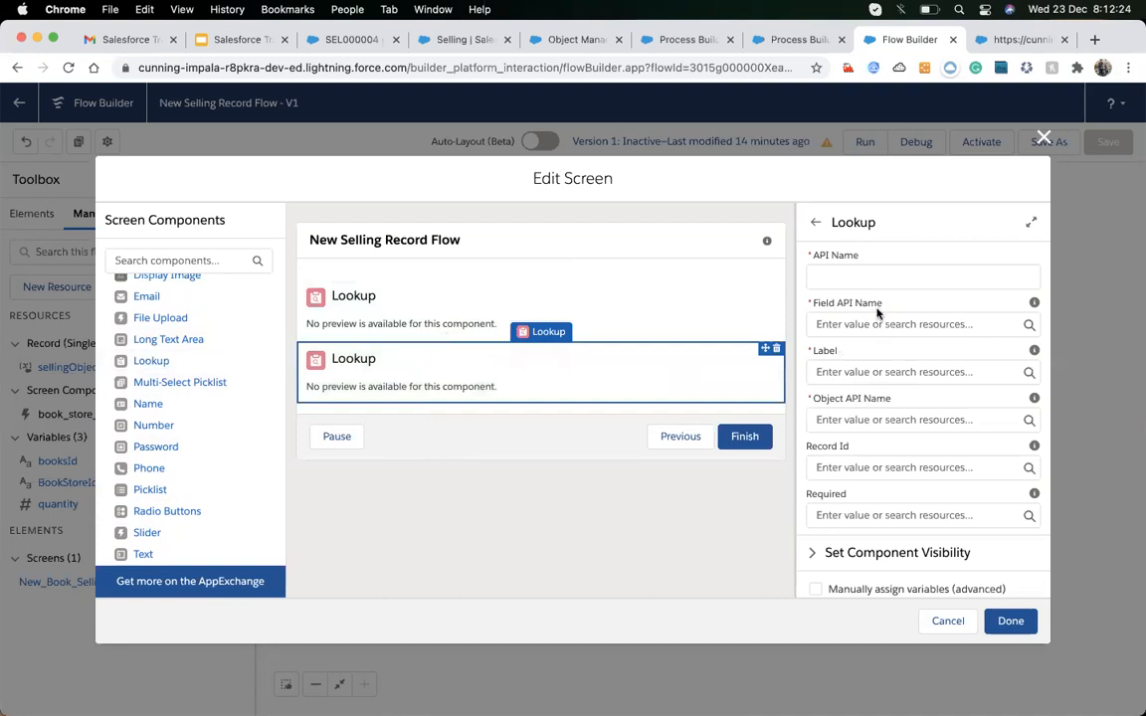
pyautogui.click(871, 277)
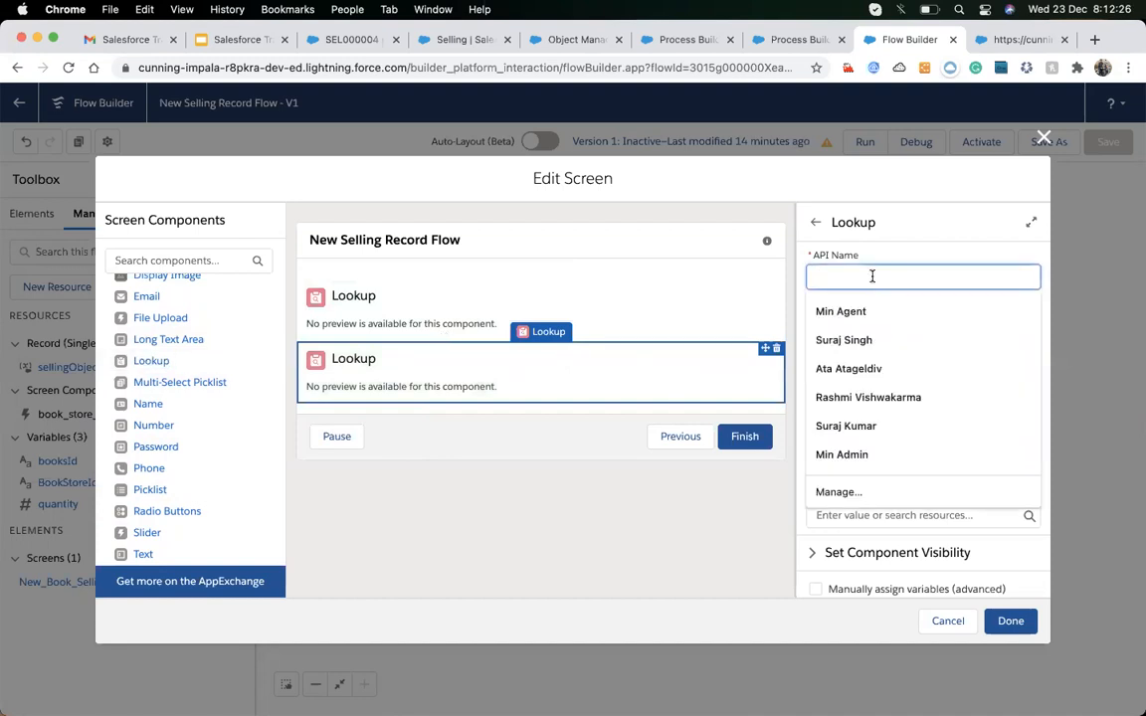
pyautogui.write('books')
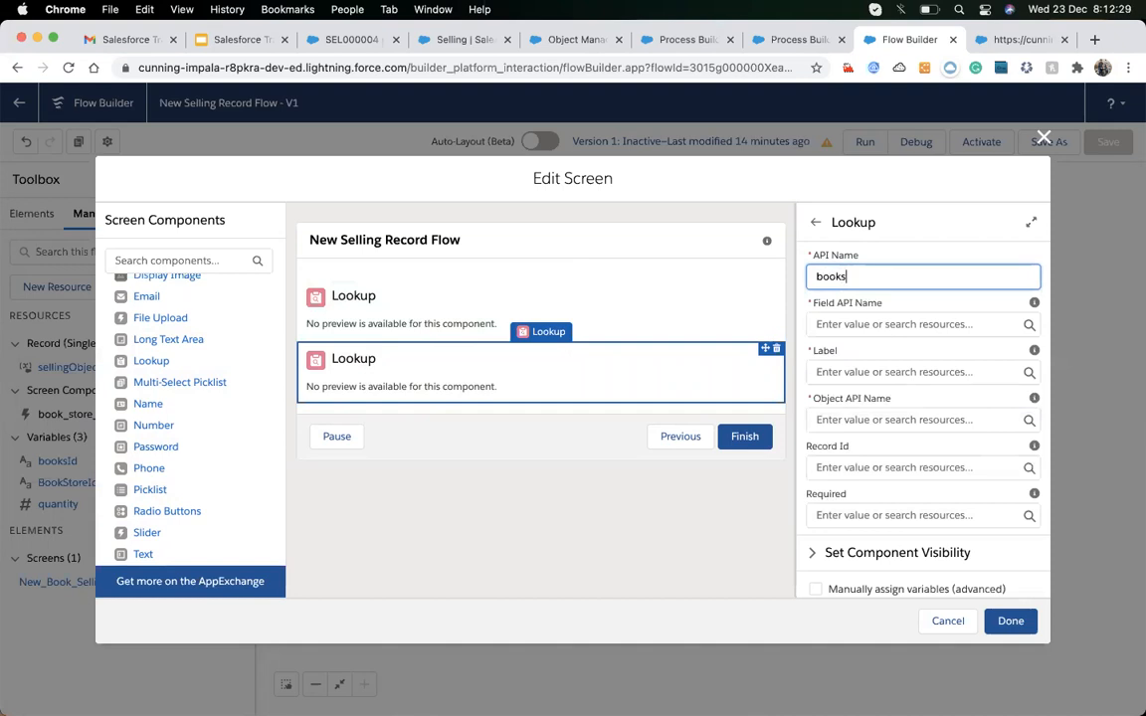
pyautogui.press('Tab')
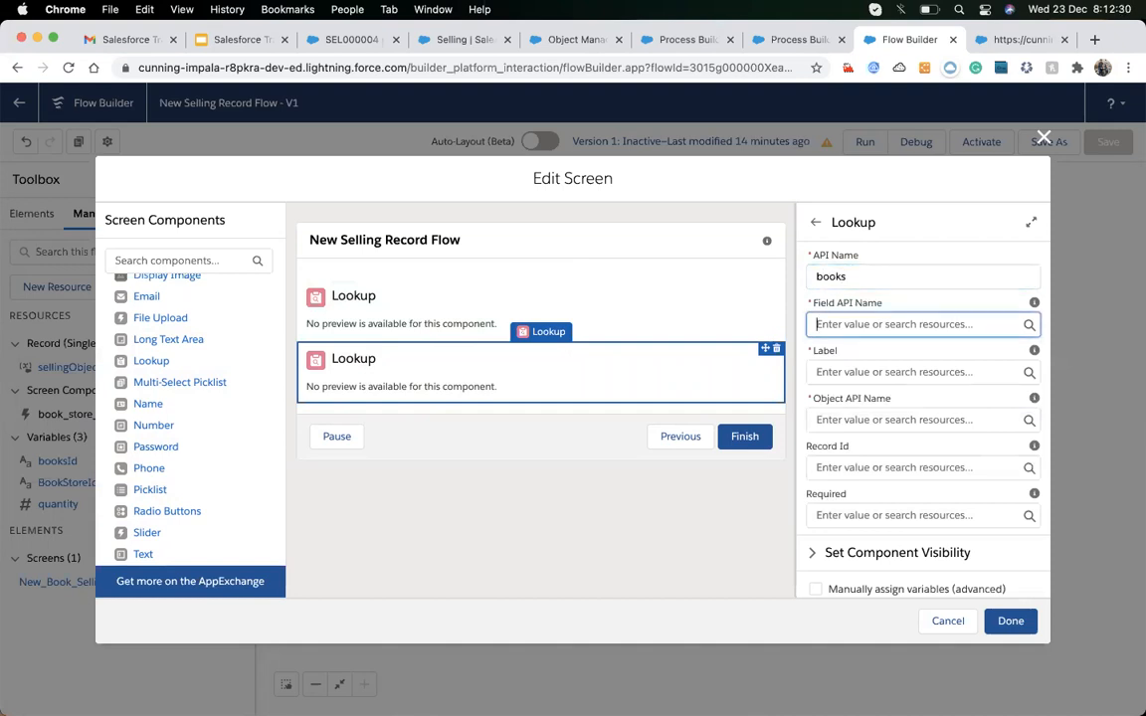
# - Set the new Lookup's Field API Name to Book__c, copied from the Selling object's fields, and its Label to Book Name
pyautogui.click(460, 40)
pyautogui.doubleClick(403, 332)
pyautogui.press('super+c')
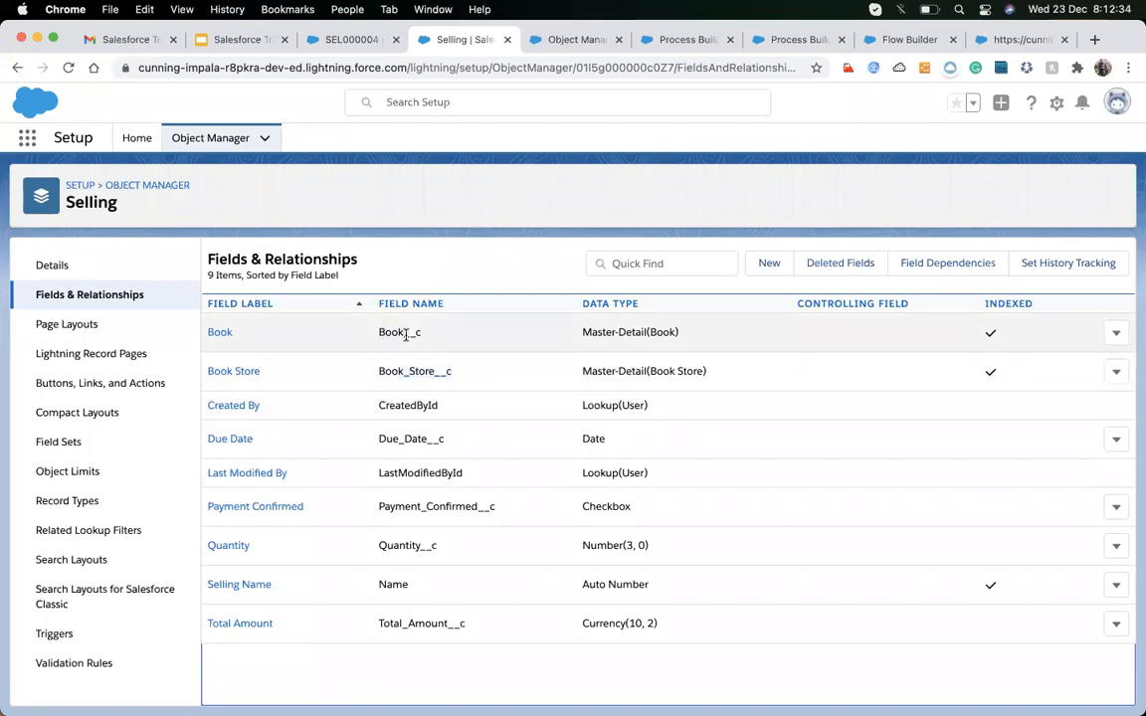
pyautogui.click(905, 39)
pyautogui.press('super+v')
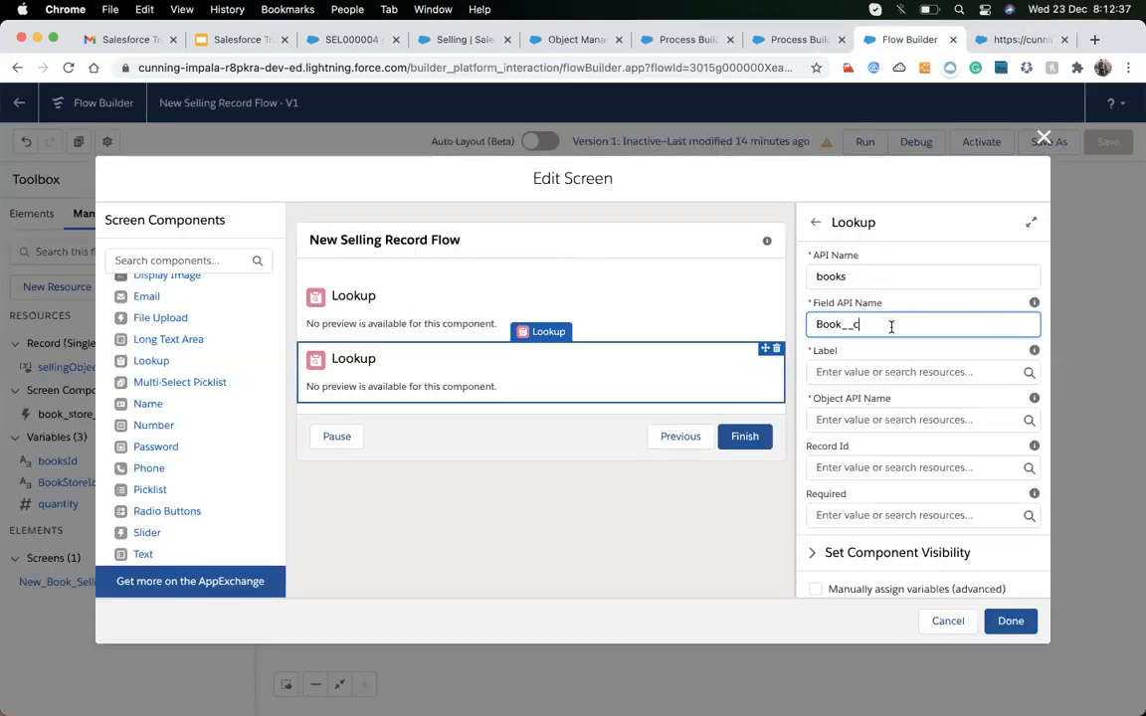
pyautogui.click(855, 375)
pyautogui.write('Book Name')
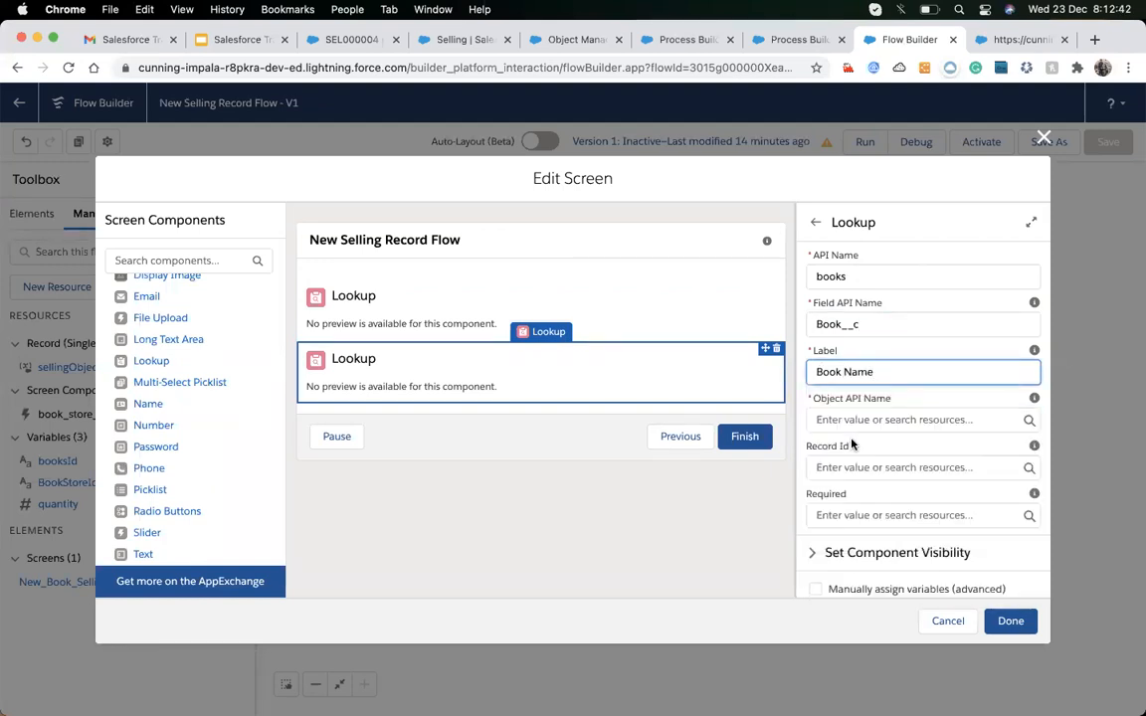
# - Set the books Lookup's Object API Name to Selling__c, consulting the Selling object's details in Object Manager
pyautogui.click(453, 38)
pyautogui.click(60, 265)
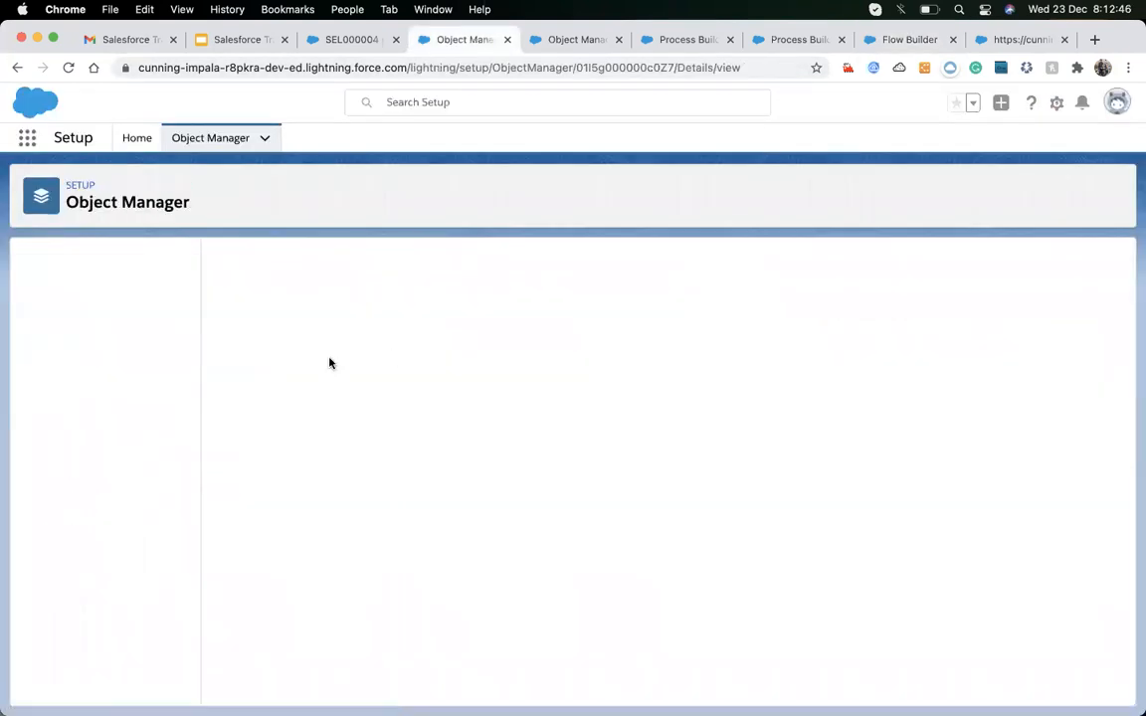
pyautogui.click(895, 40)
pyautogui.click(846, 420)
pyautogui.write('Selling__c')
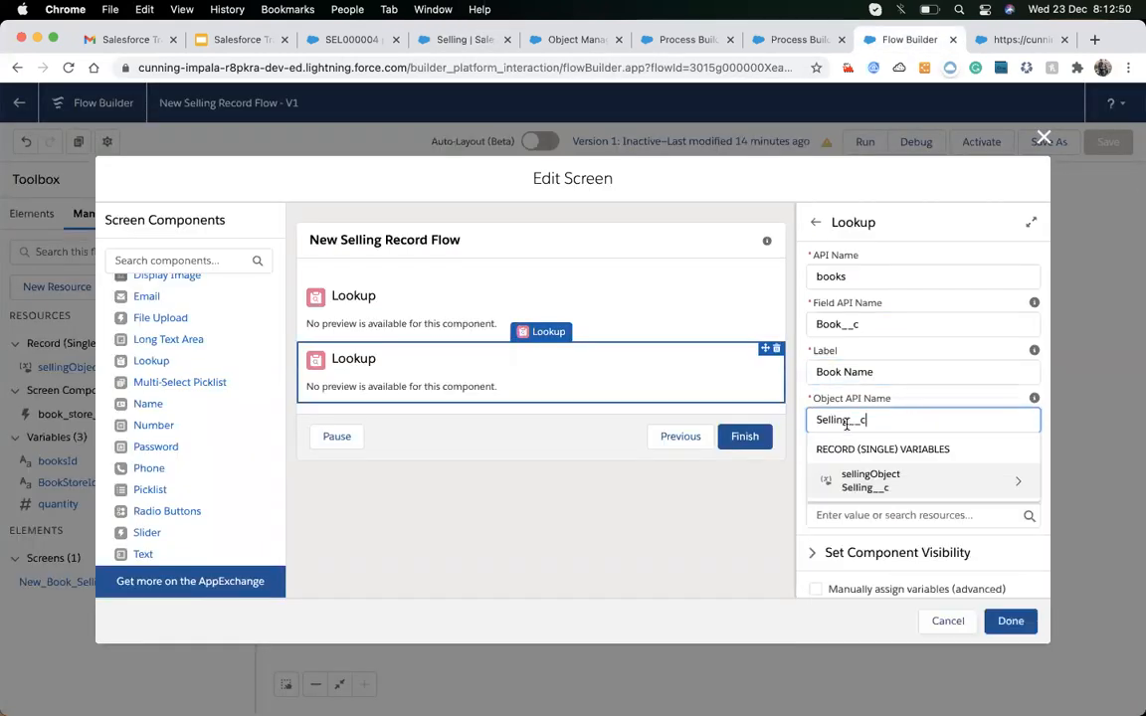
pyautogui.click(724, 512)
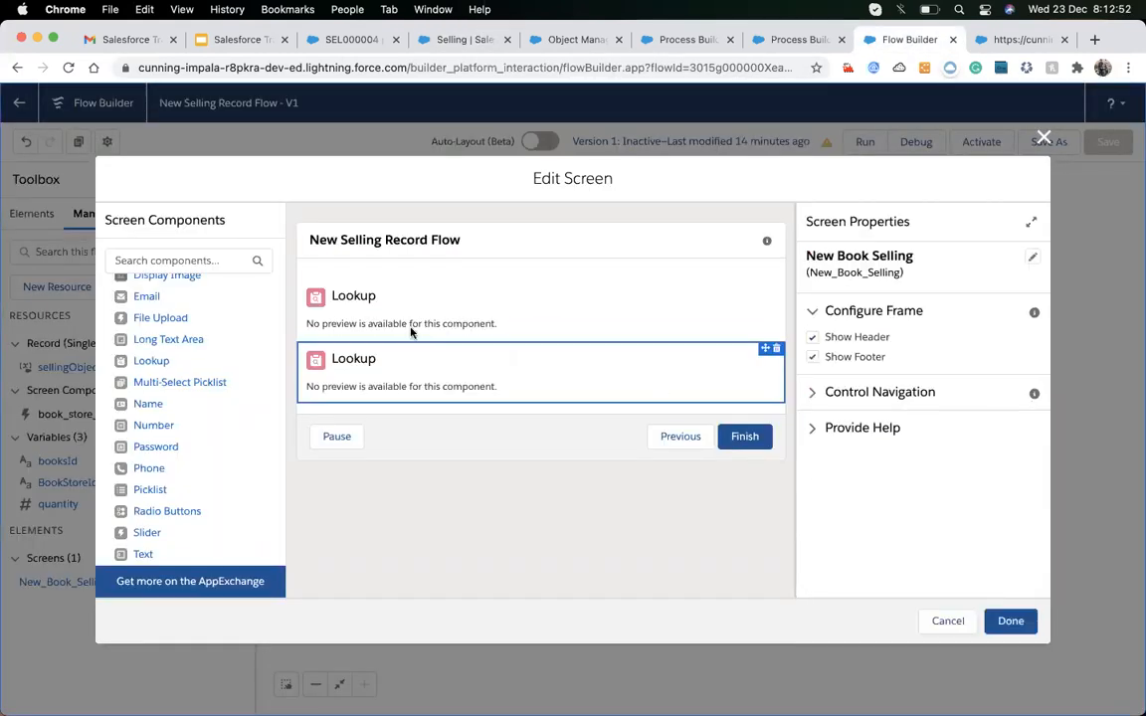
# - Review the settings of both Lookup components and apply the screen changes
pyautogui.click(401, 366)
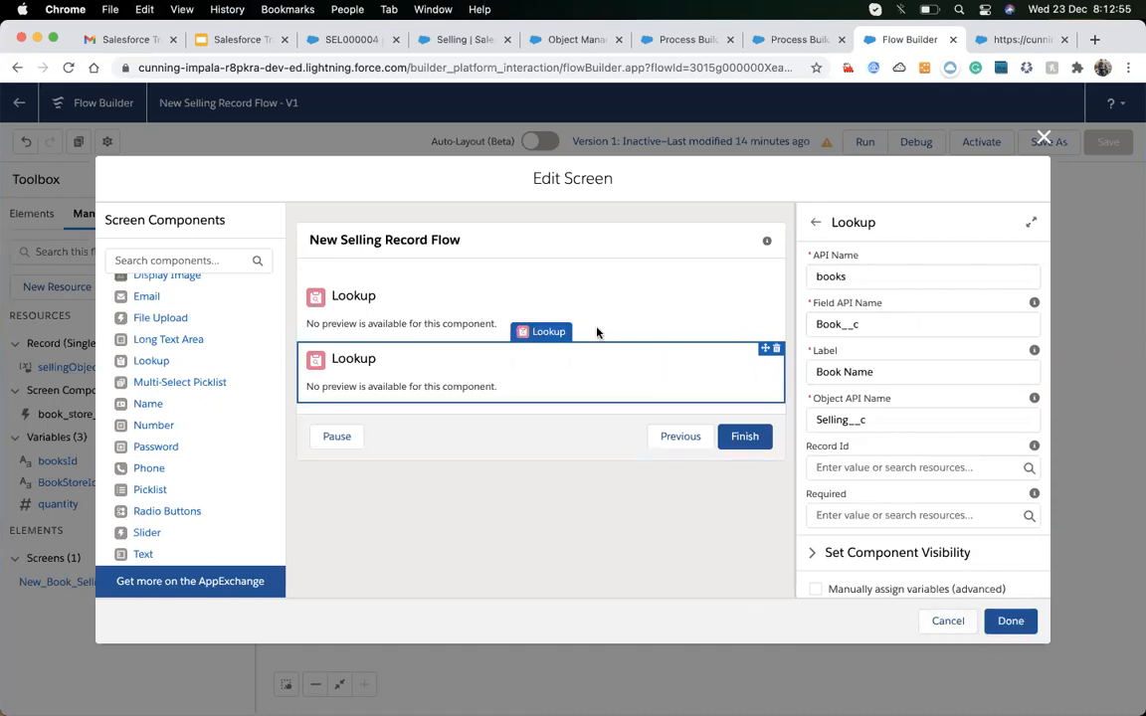
pyautogui.click(540, 295)
pyautogui.click(501, 366)
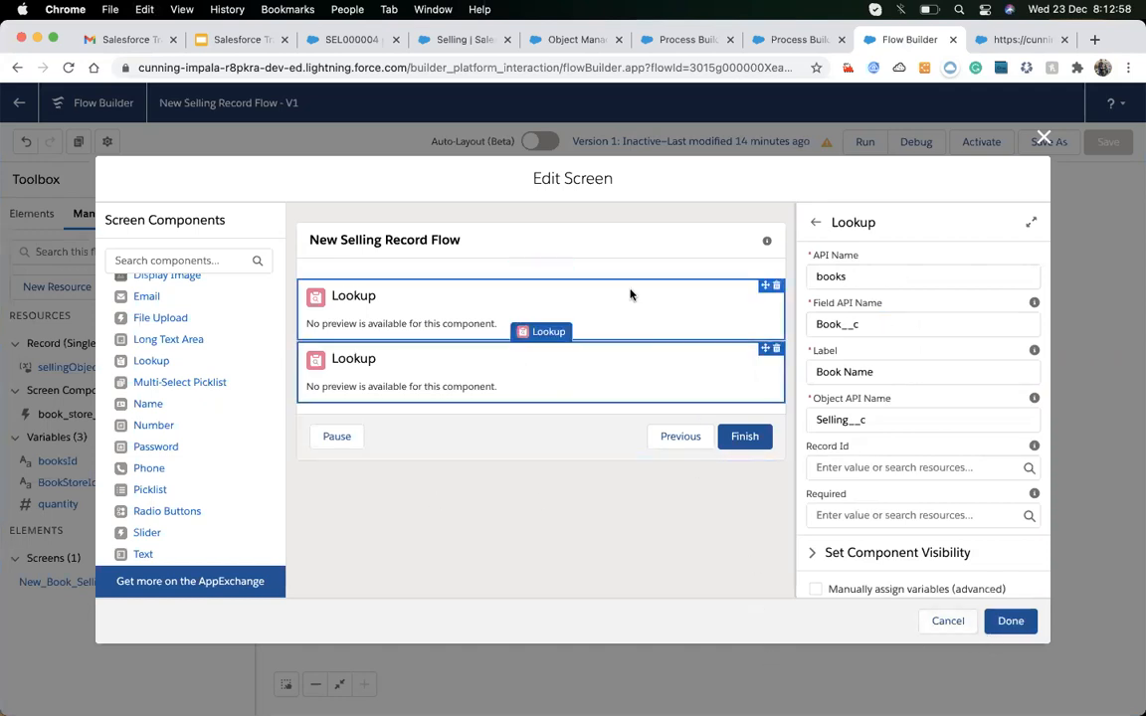
pyautogui.click(630, 294)
pyautogui.click(627, 363)
pyautogui.click(1010, 620)
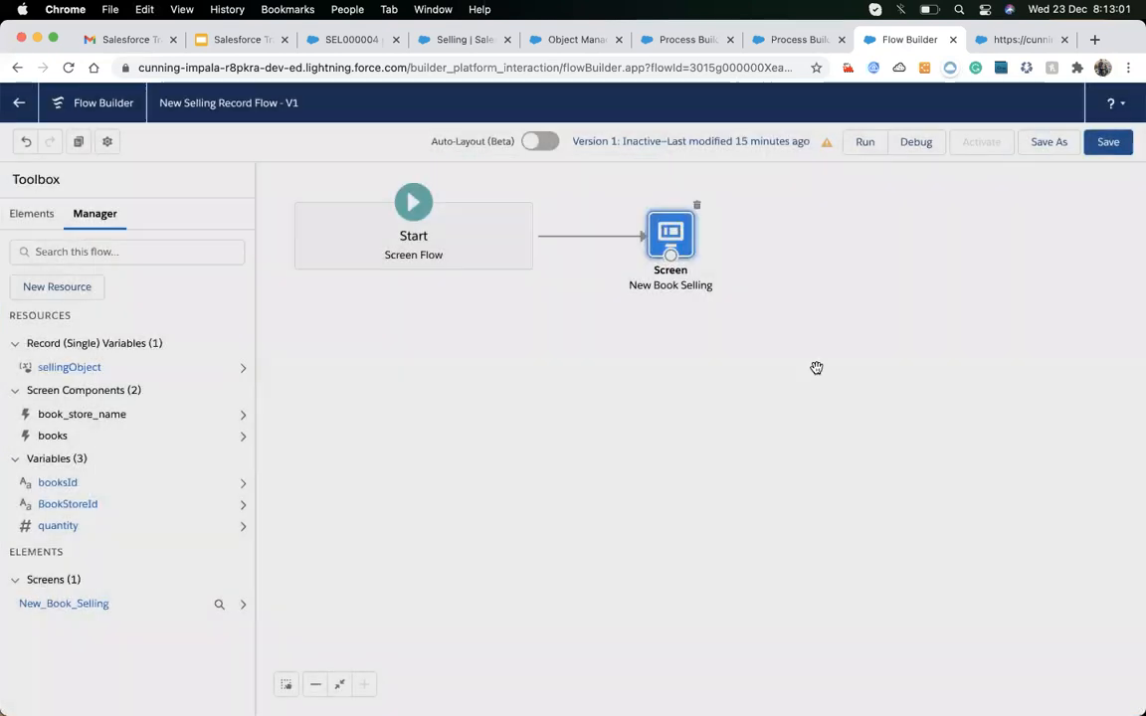
# - Run the flow in debug mode with the default options and close the previous debug run
pyautogui.click(911, 149)
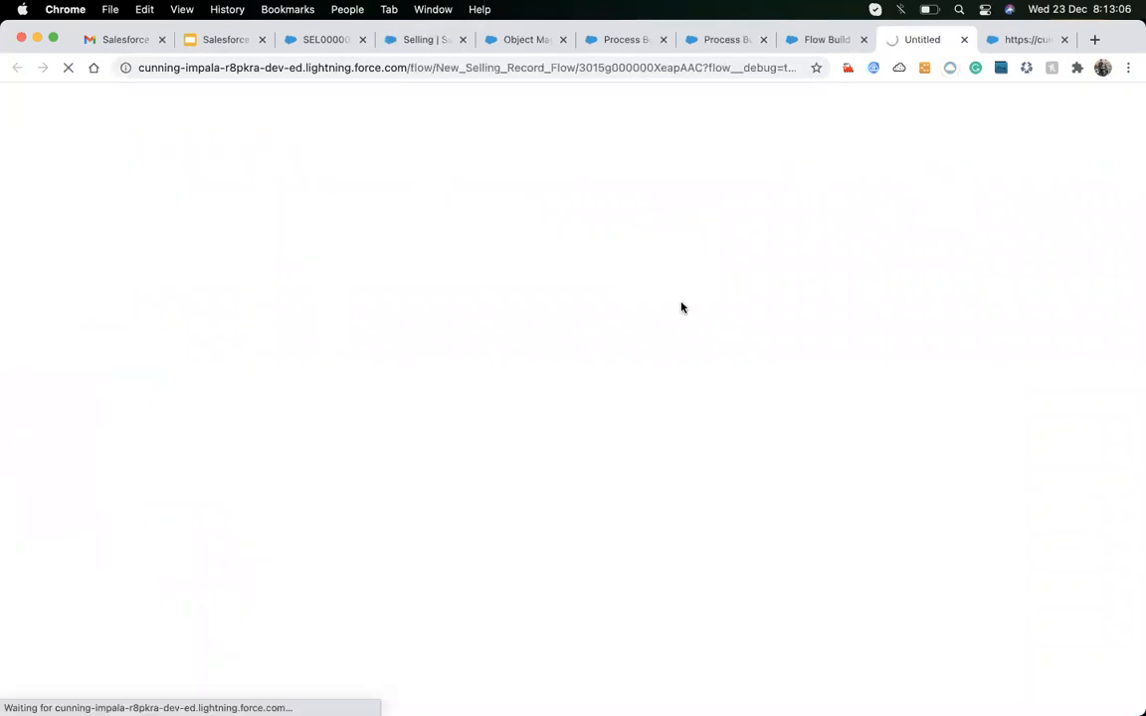
pyautogui.click(1063, 40)
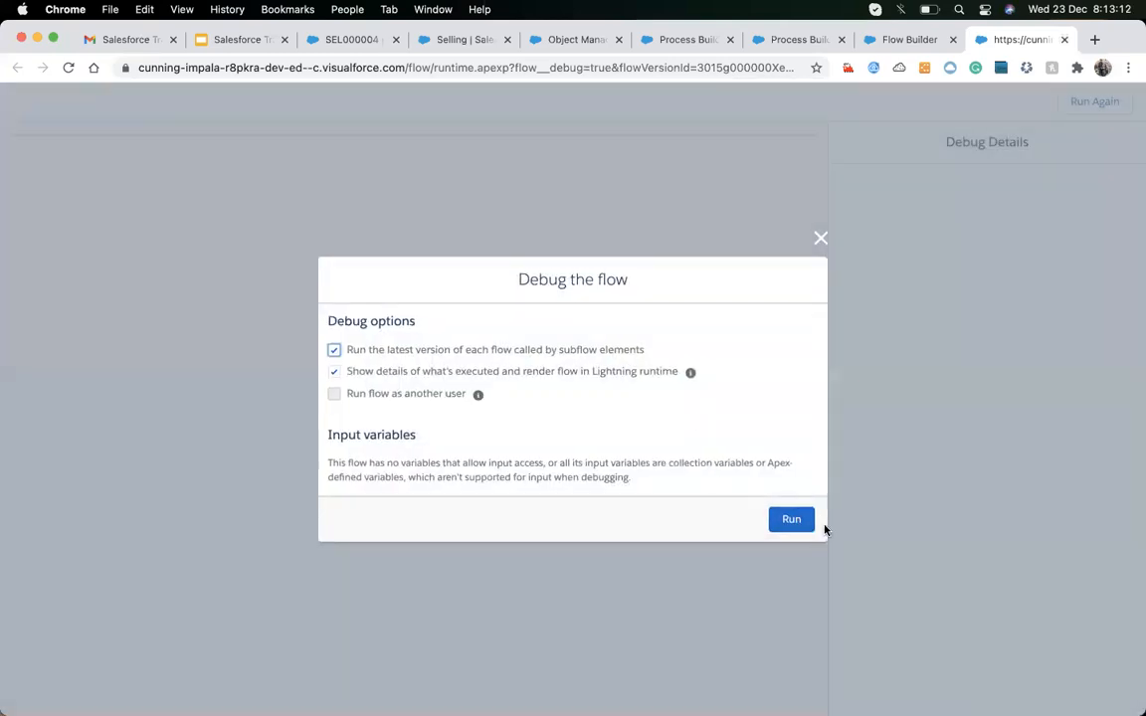
pyautogui.click(793, 519)
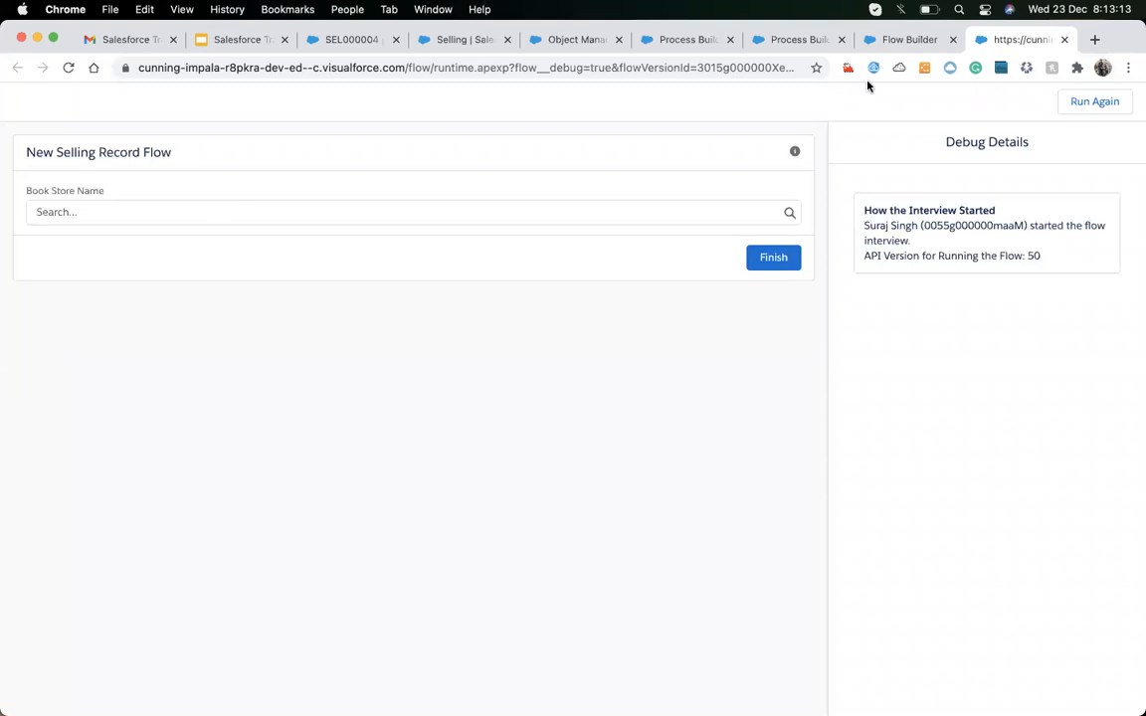
# - Run the flow again in debug mode with the default options, closing the earlier debug run
pyautogui.click(900, 42)
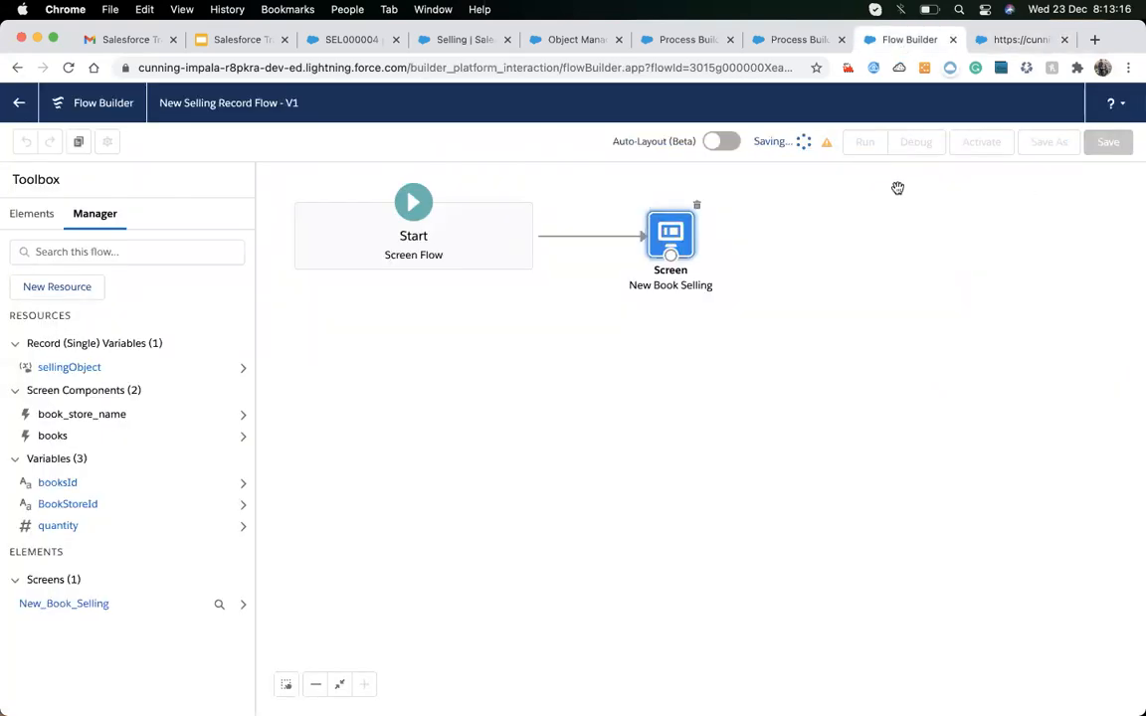
pyautogui.click(913, 144)
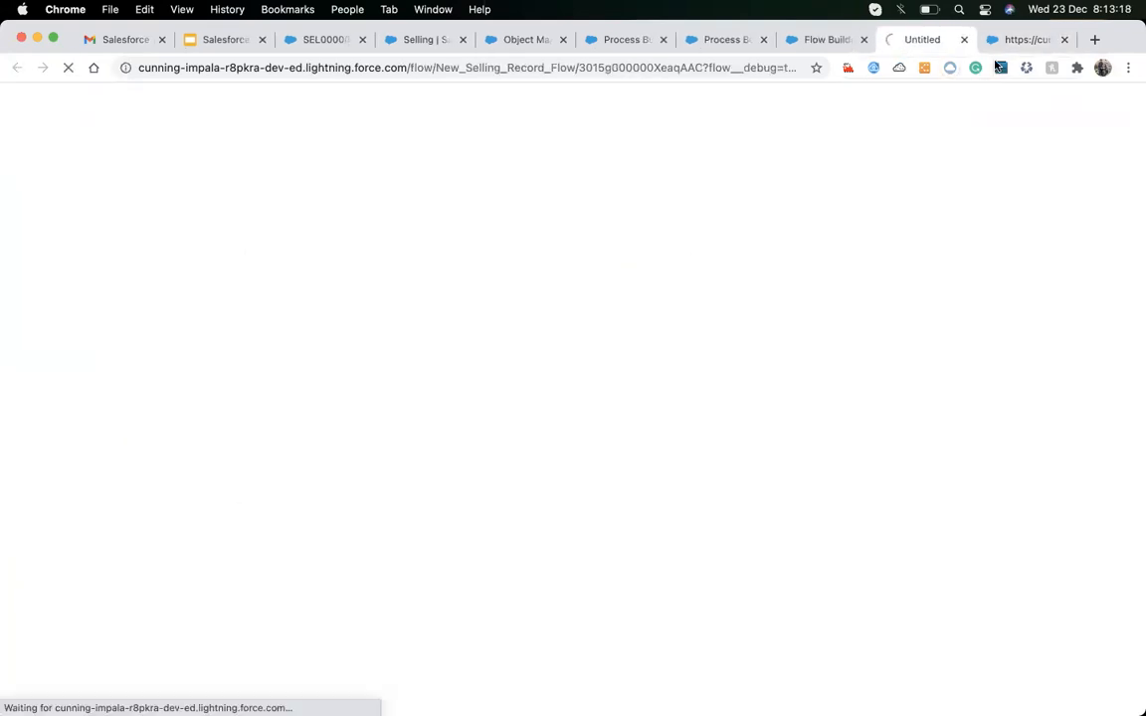
pyautogui.click(1062, 40)
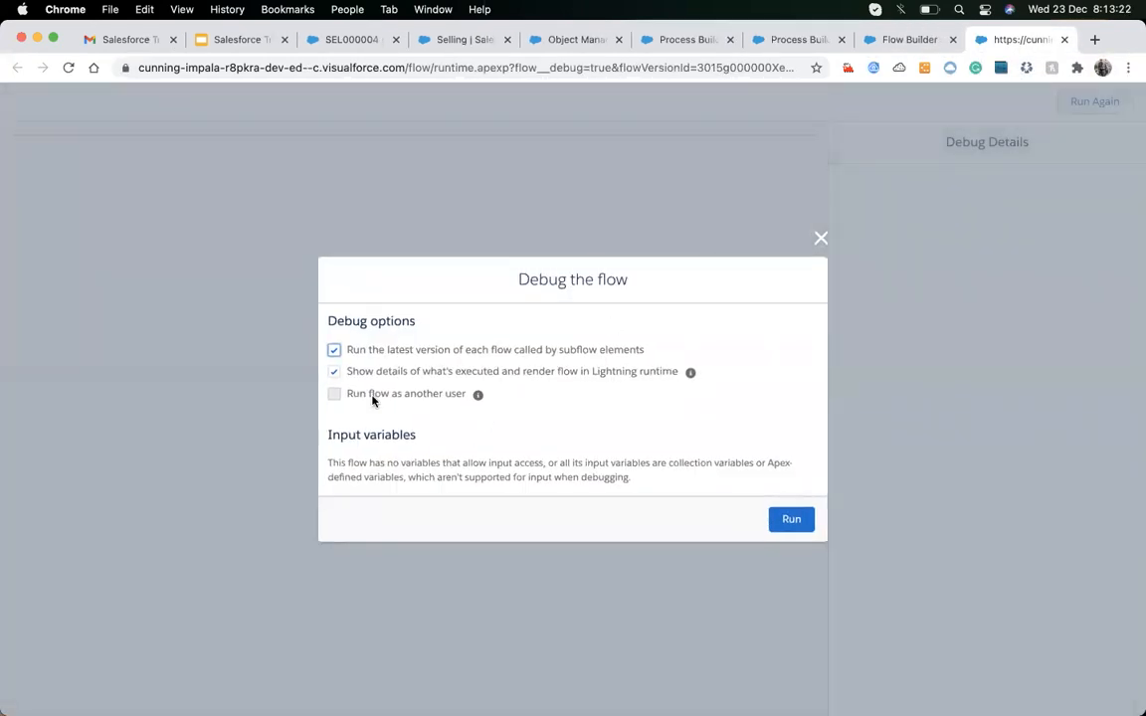
pyautogui.click(792, 521)
# - Test both lookups in the debug run by choosing Paul Book Store as Book Store Name and Game of Thrones as Book Name
pyautogui.click(116, 215)
pyautogui.click(87, 269)
pyautogui.click(90, 258)
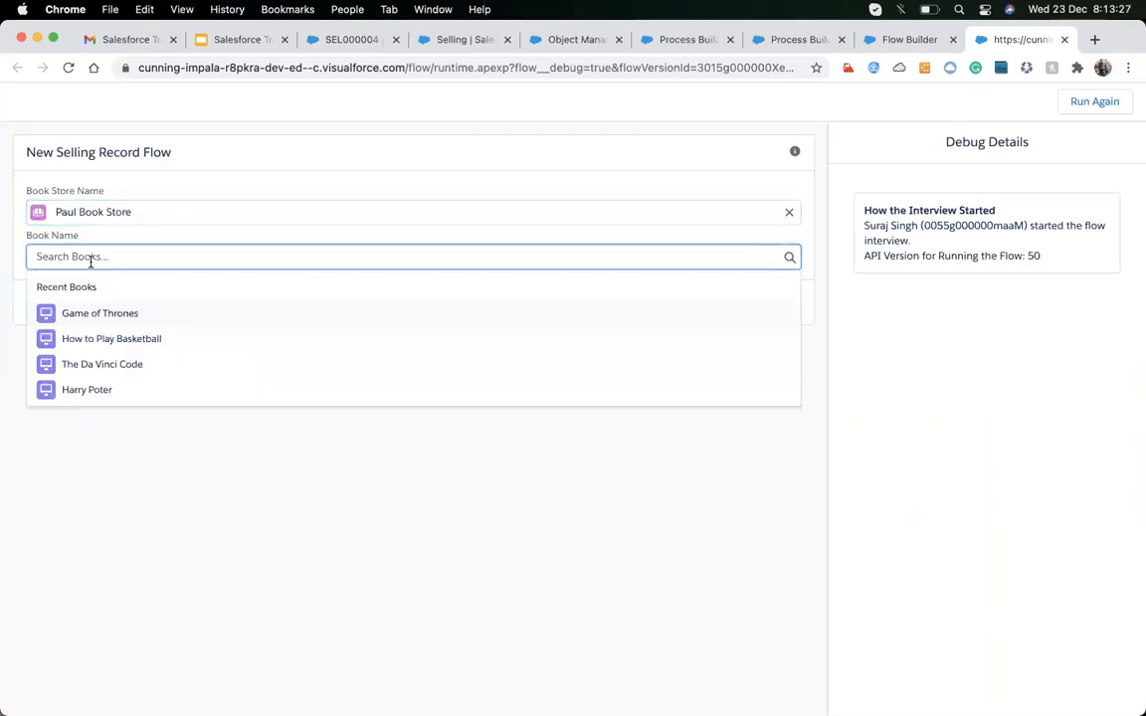
pyautogui.click(85, 315)
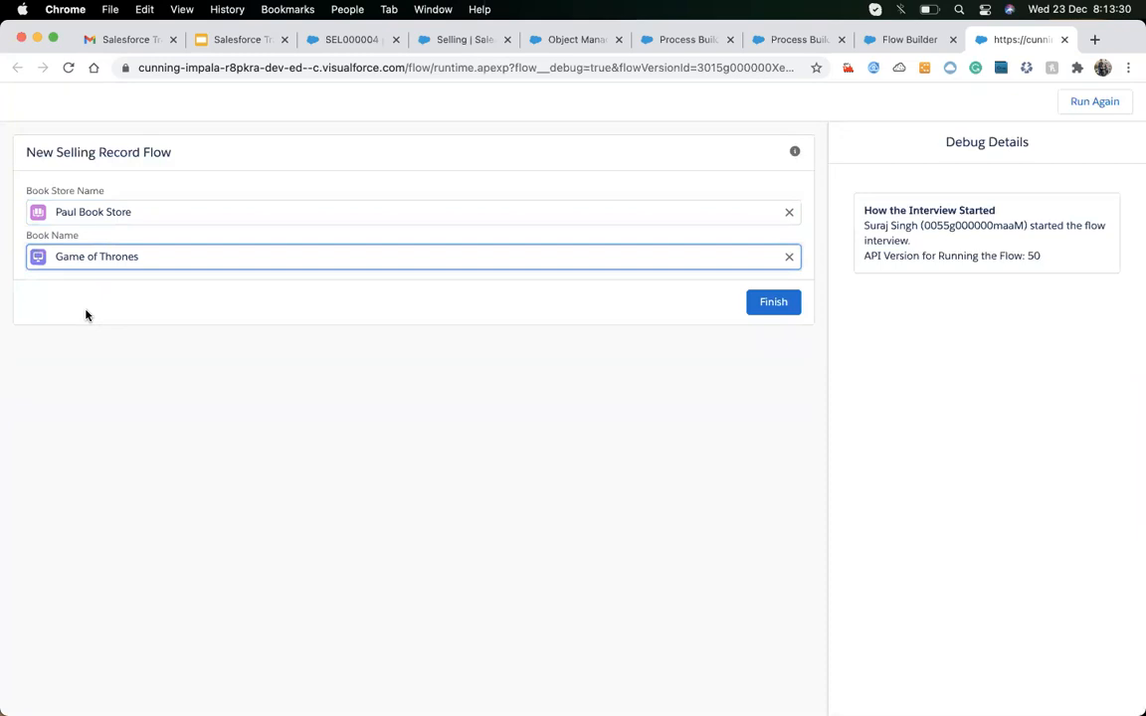
# - Return to the flow's New Book Selling screen and add a Number component below the two Lookups
pyautogui.click(779, 40)
pyautogui.click(875, 41)
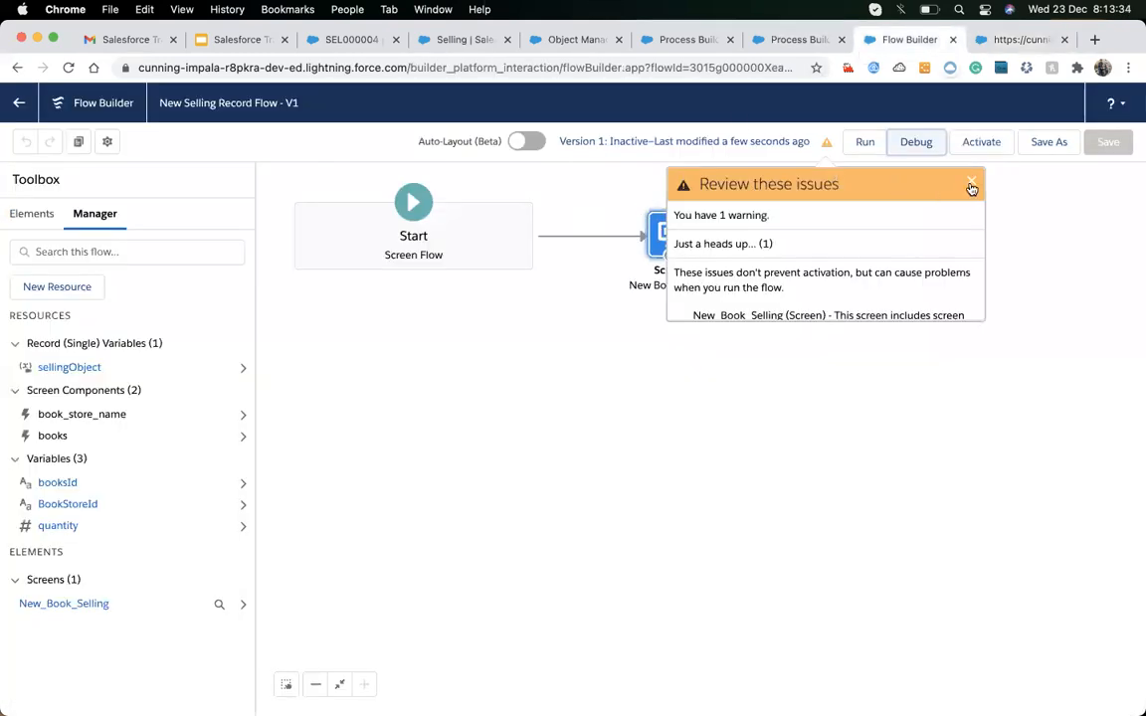
pyautogui.click(970, 186)
pyautogui.doubleClick(683, 237)
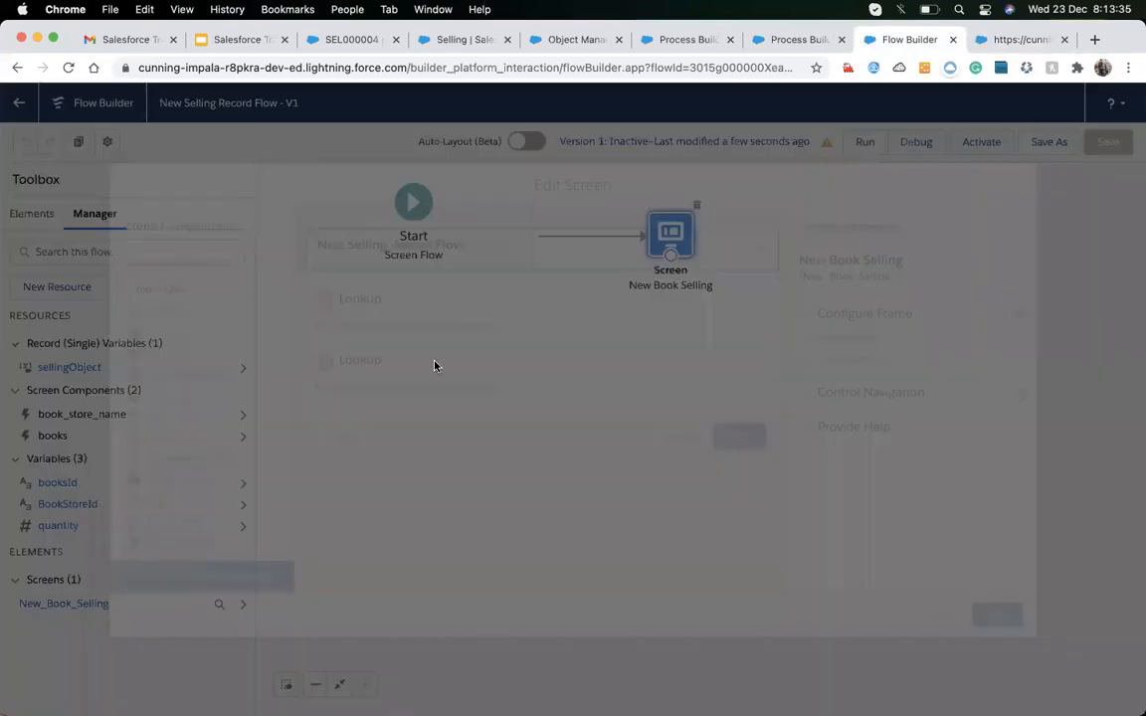
pyautogui.scroll(-1, 179, 430)
pyautogui.scroll(-5, 179, 430)
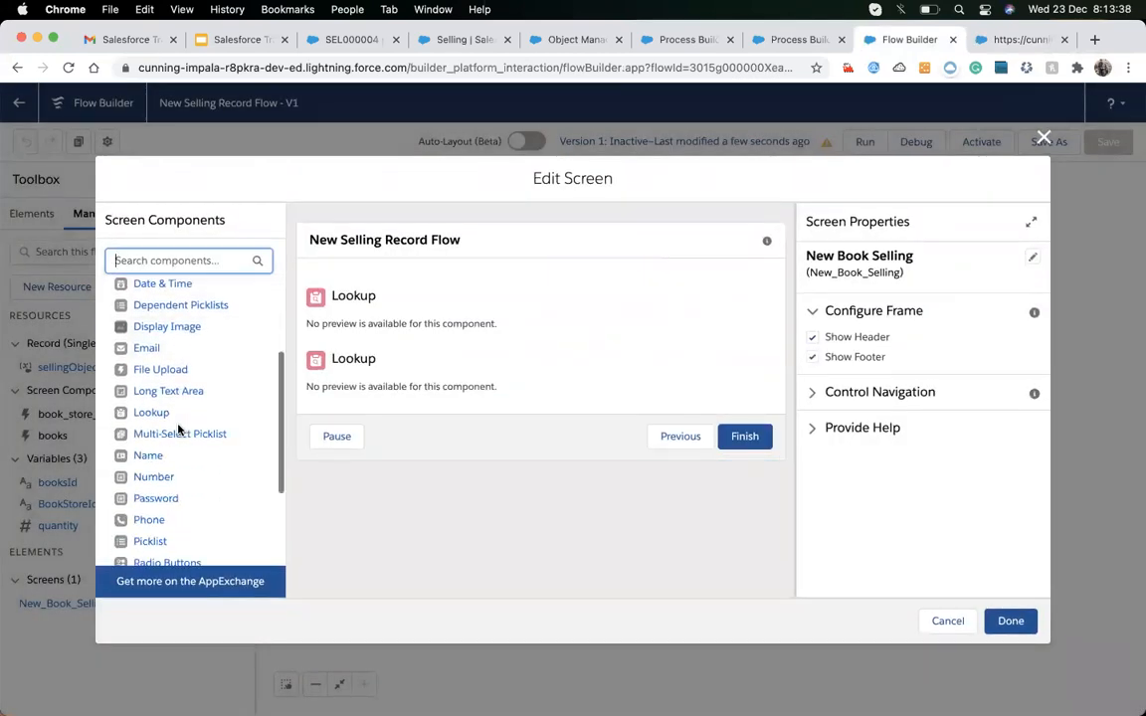
pyautogui.moveTo(151, 438); pyautogui.dragTo(388, 402)
# - Set the Number component's Label to Quantity and its API Name to book_quantity
pyautogui.click(908, 278)
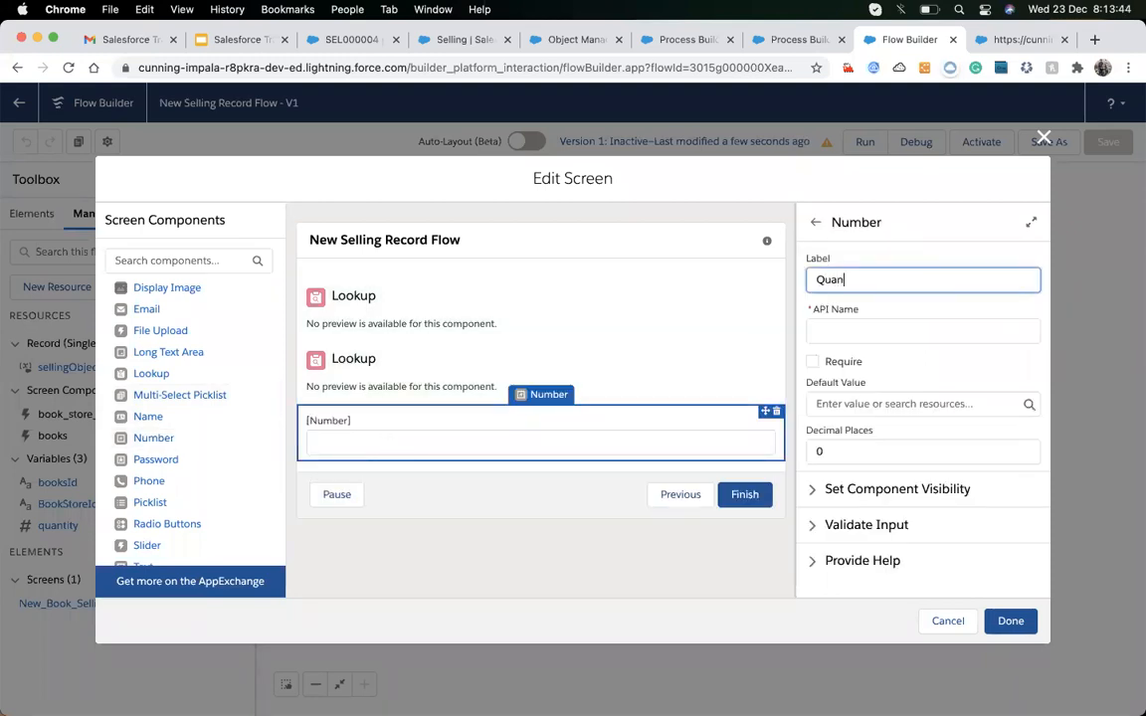
pyautogui.press('Tab')
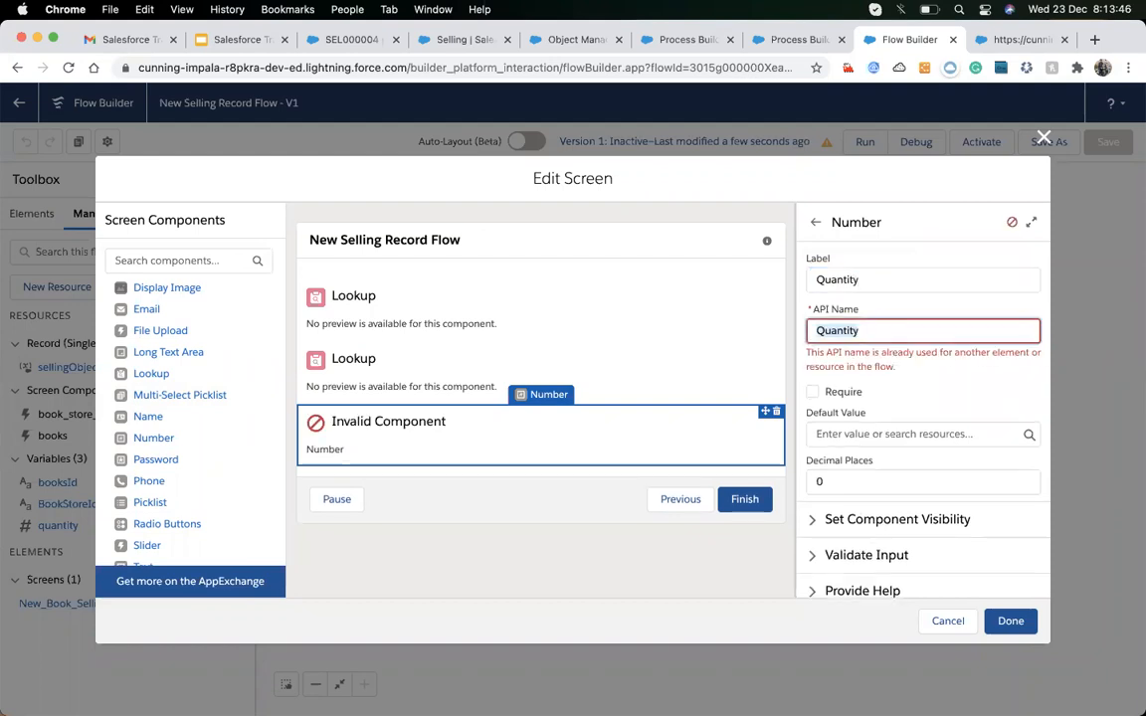
pyautogui.press('BackSpace')
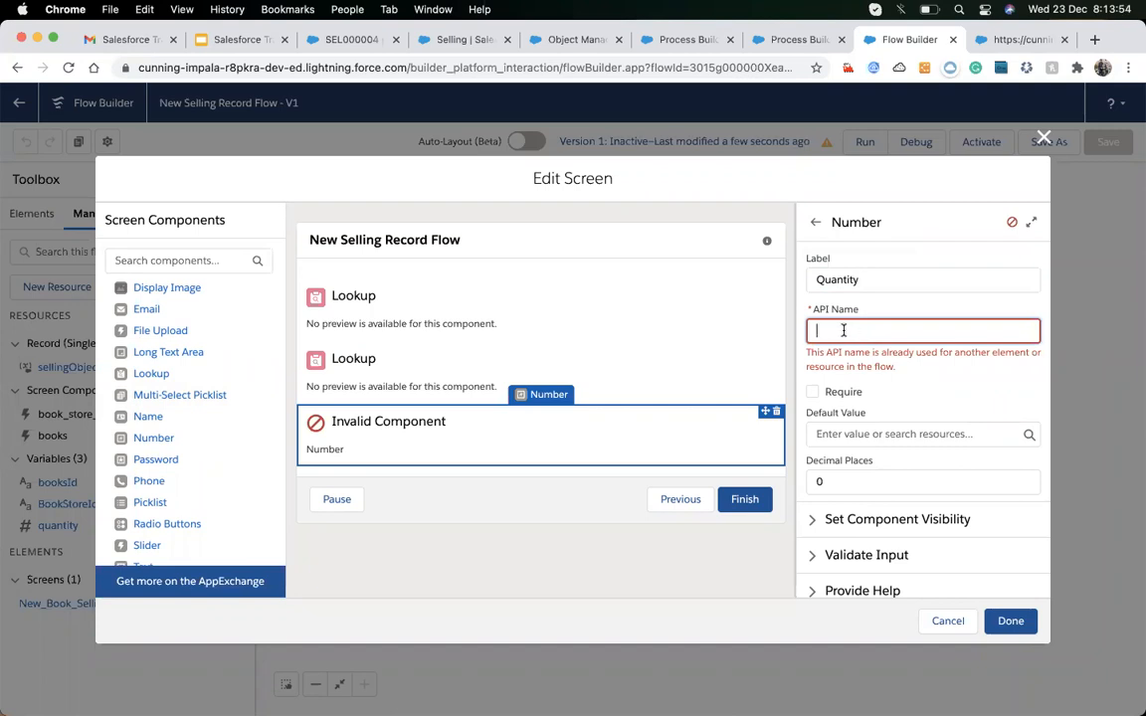
pyautogui.write('qu')
pyautogui.write('book')
pyautogui.write('_')
pyautogui.click(918, 380)
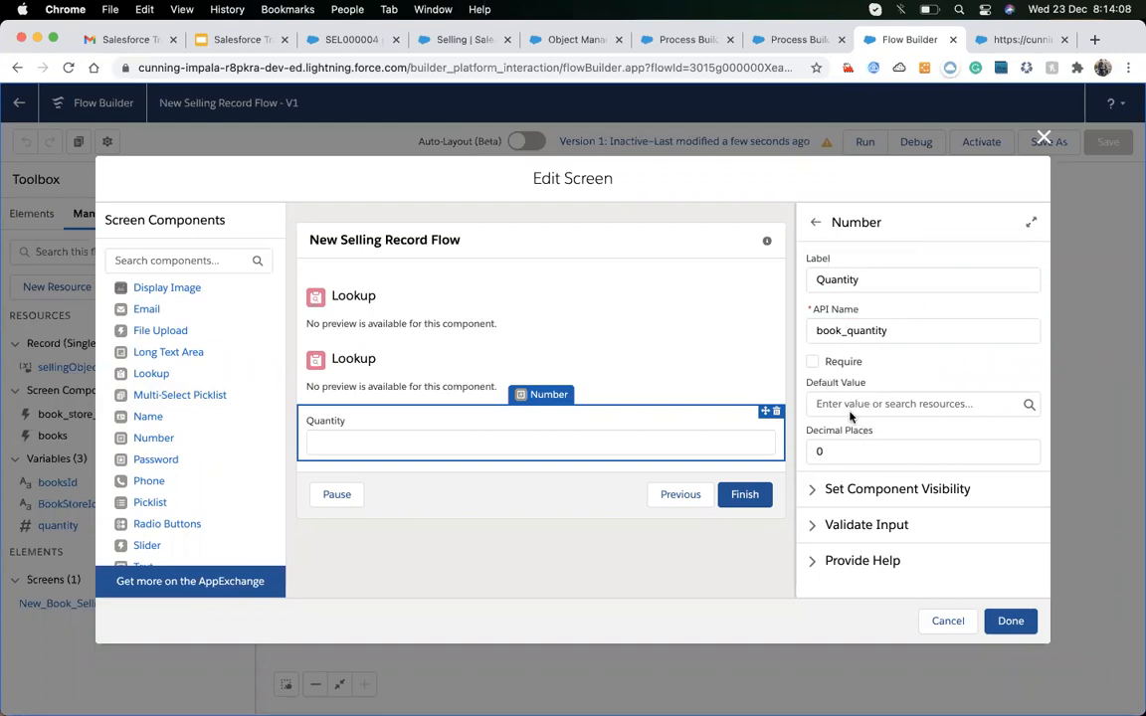
# - Examine the Quantity component's input validation options for error message and formula, and apply the screen changes
pyautogui.click(811, 524)
pyautogui.scroll(-2, 826, 545)
pyautogui.scroll(-2, 825, 545)
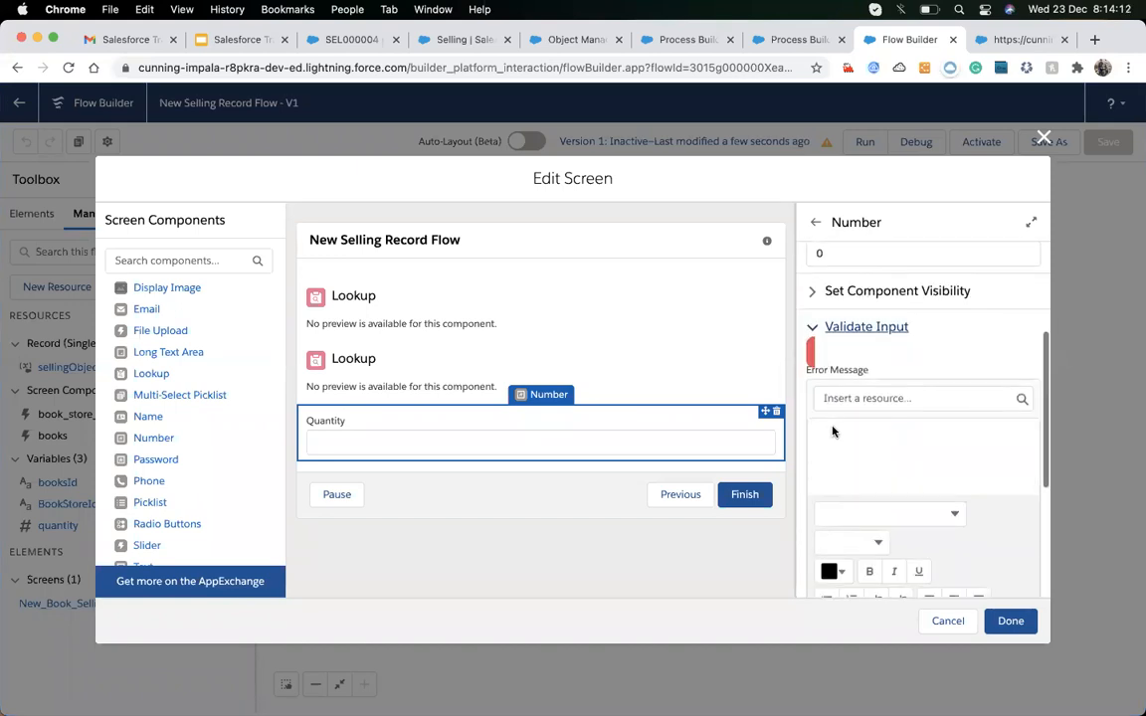
pyautogui.click(840, 398)
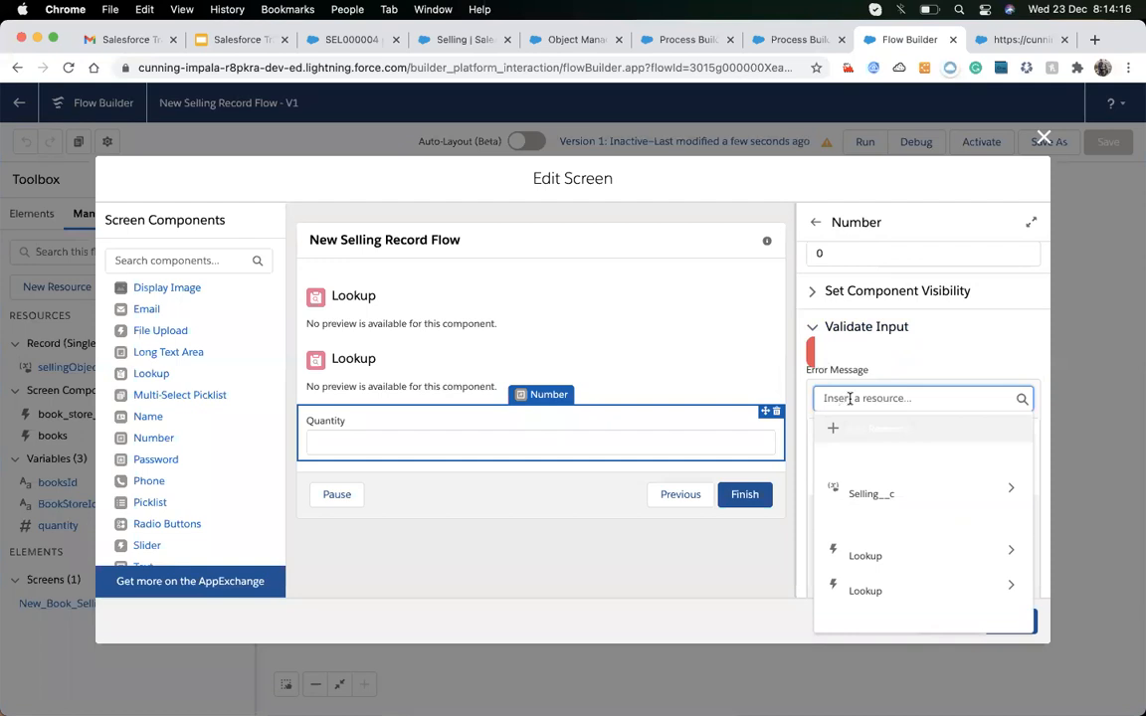
pyautogui.click(841, 341)
pyautogui.click(840, 485)
pyautogui.click(850, 403)
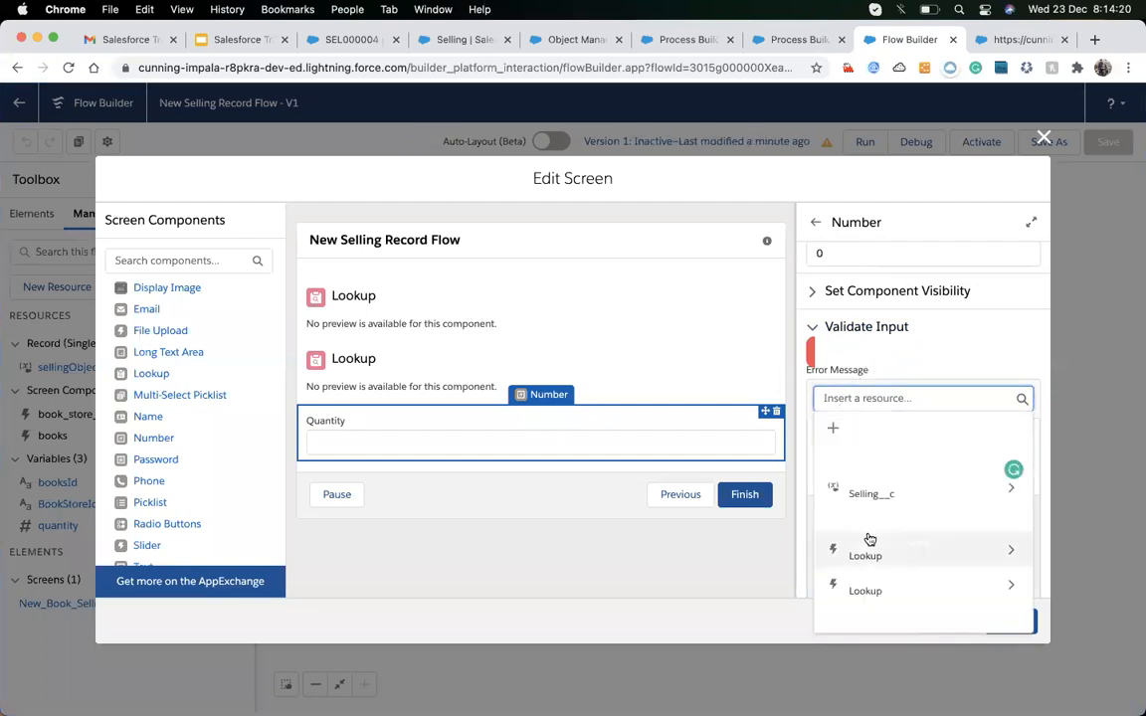
pyautogui.scroll(-3, 868, 537)
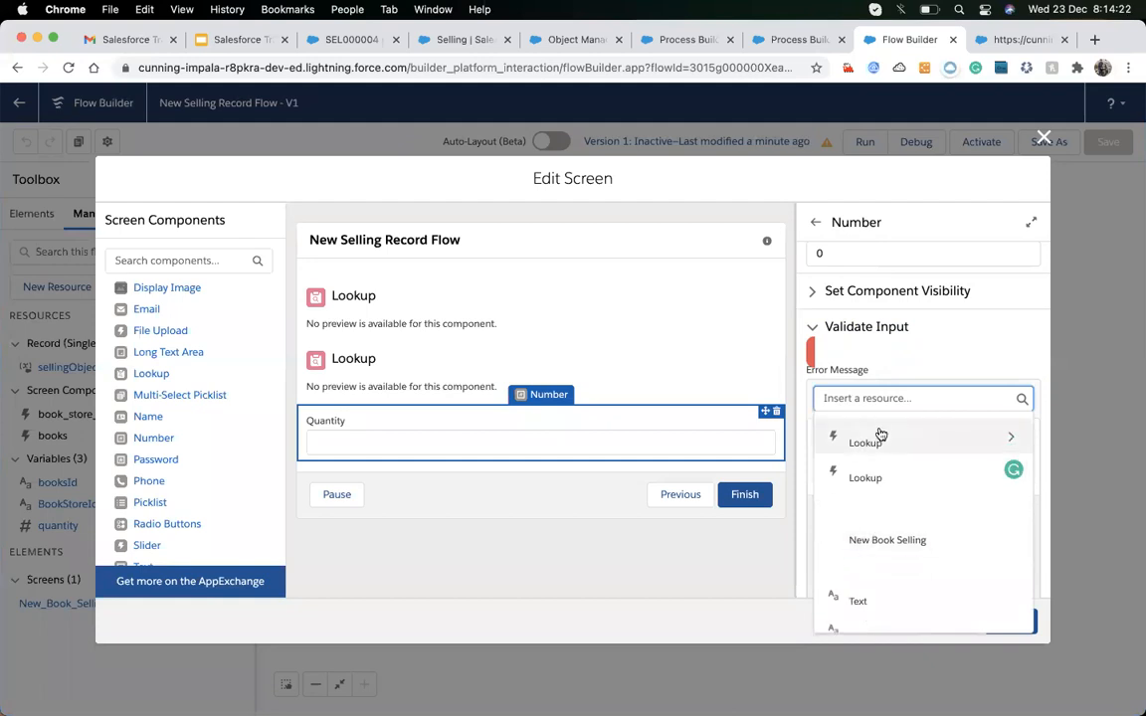
pyautogui.click(892, 372)
pyautogui.scroll(-3, 870, 480)
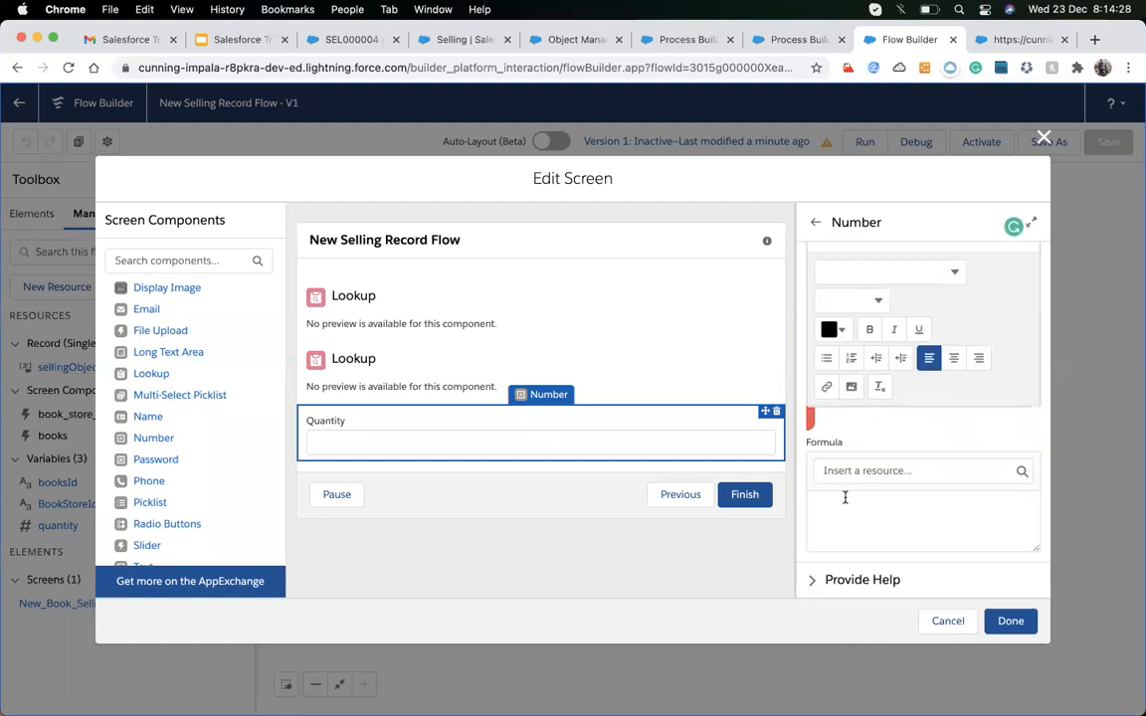
pyautogui.scroll(10, 855, 516)
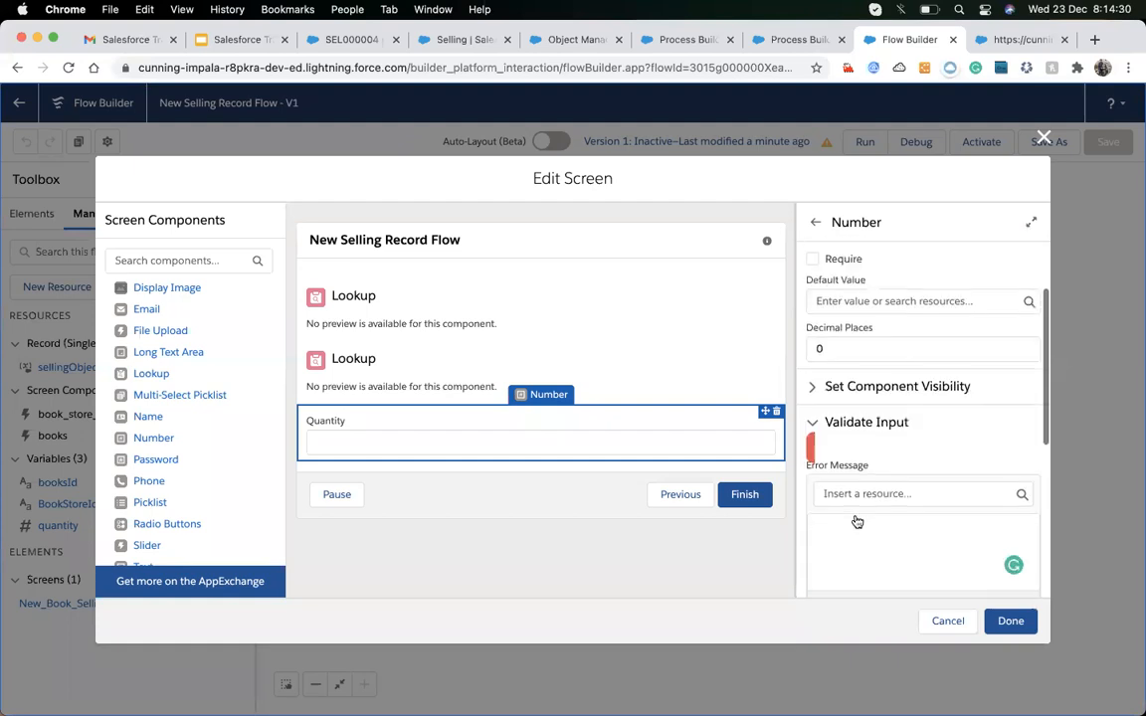
pyautogui.click(813, 526)
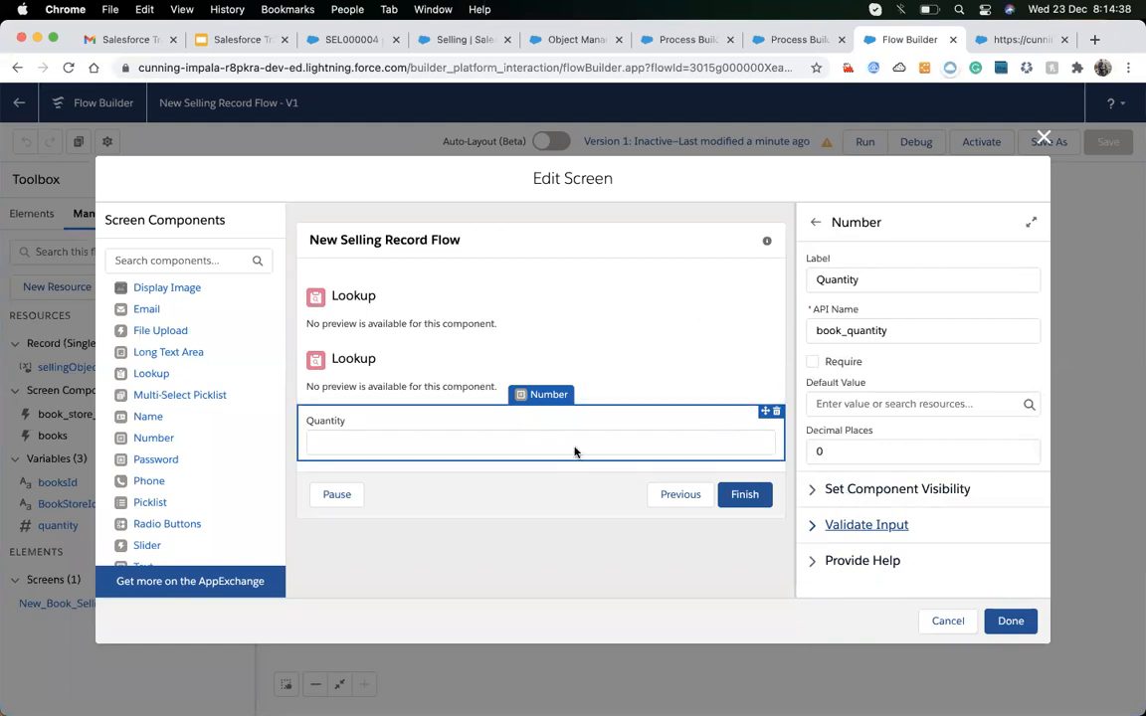
pyautogui.click(825, 524)
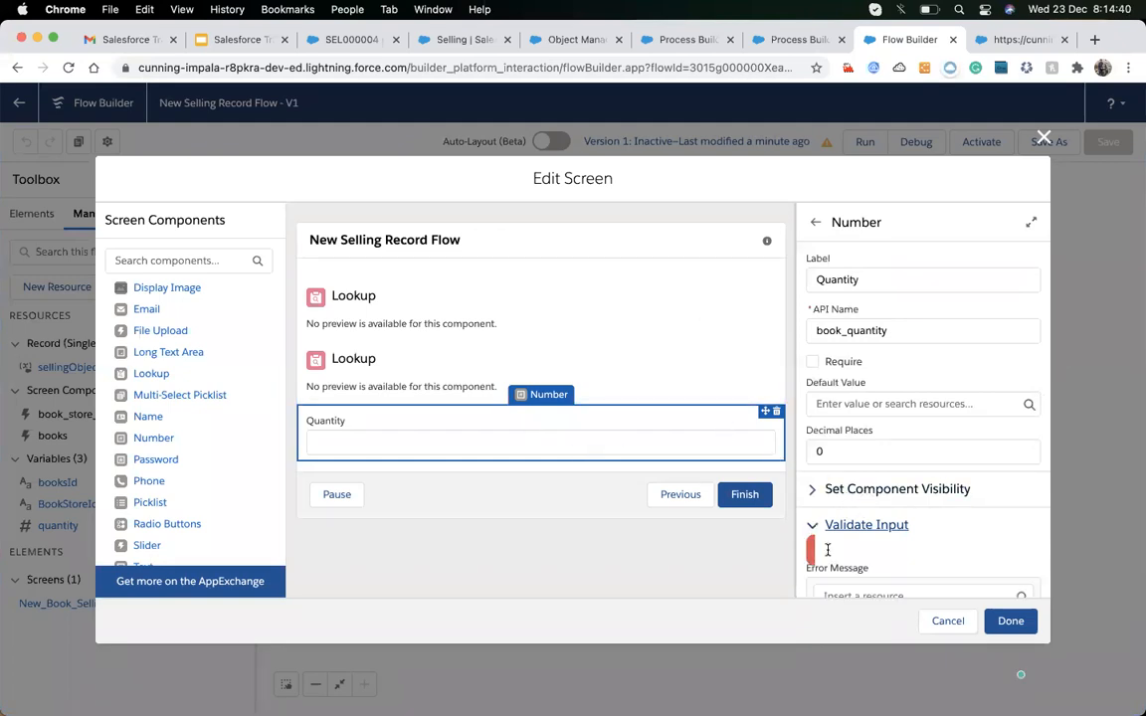
pyautogui.scroll(-3, 849, 561)
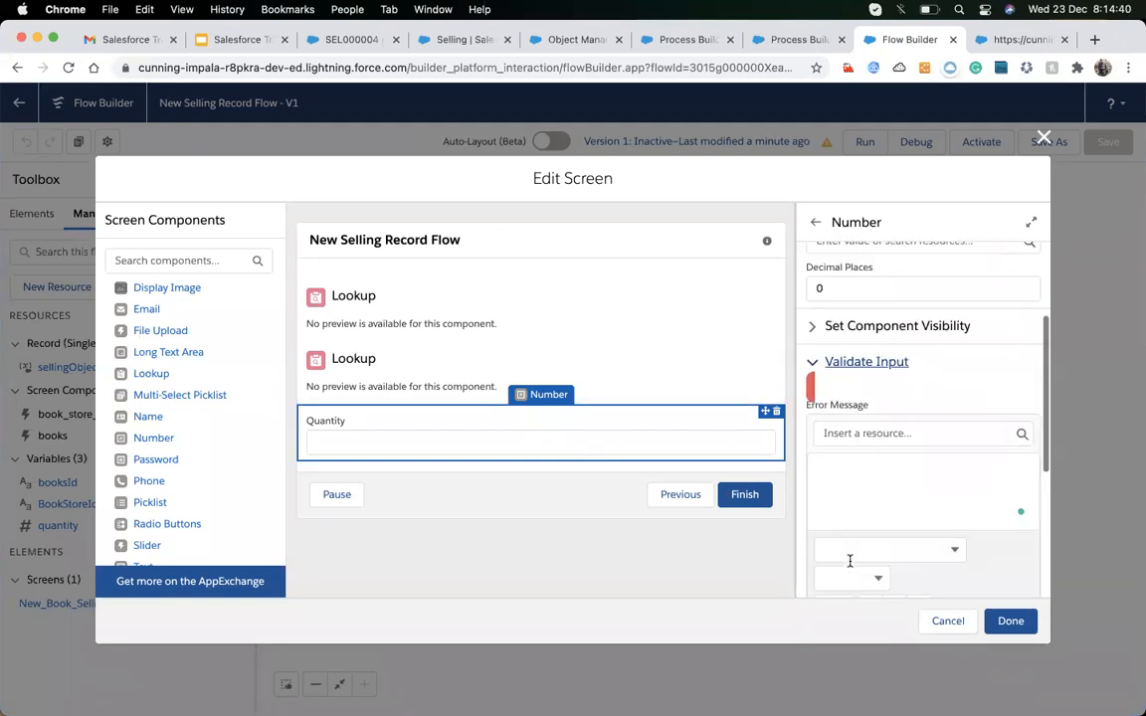
pyautogui.click(815, 363)
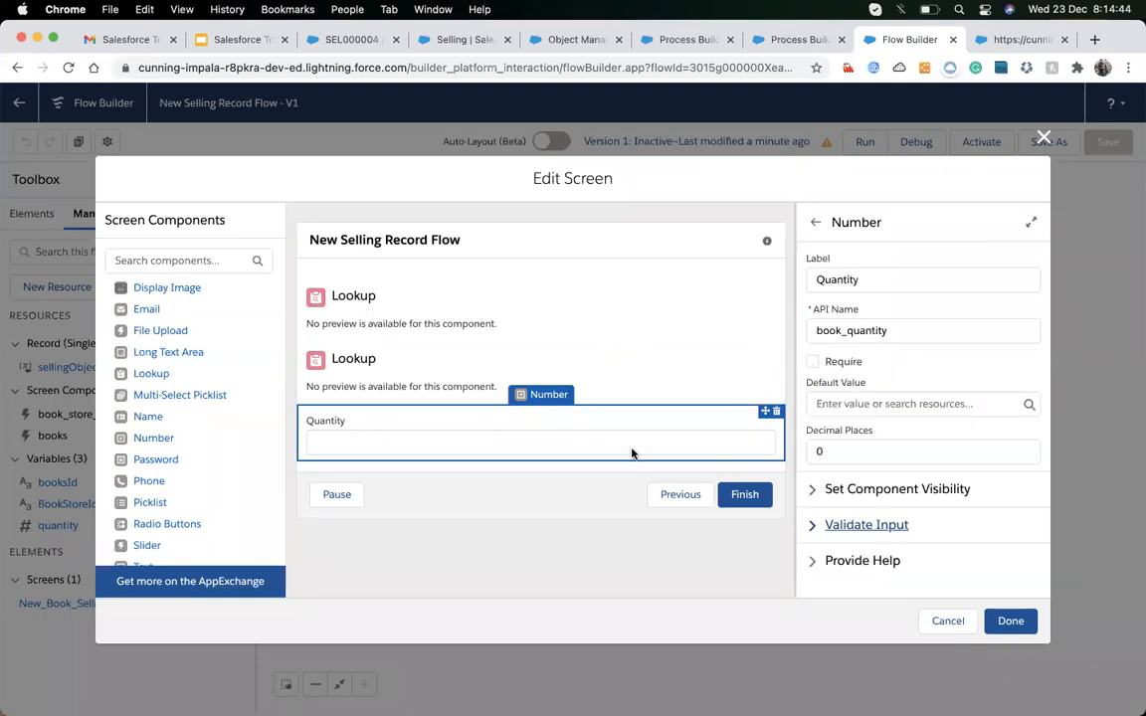
pyautogui.click(1008, 627)
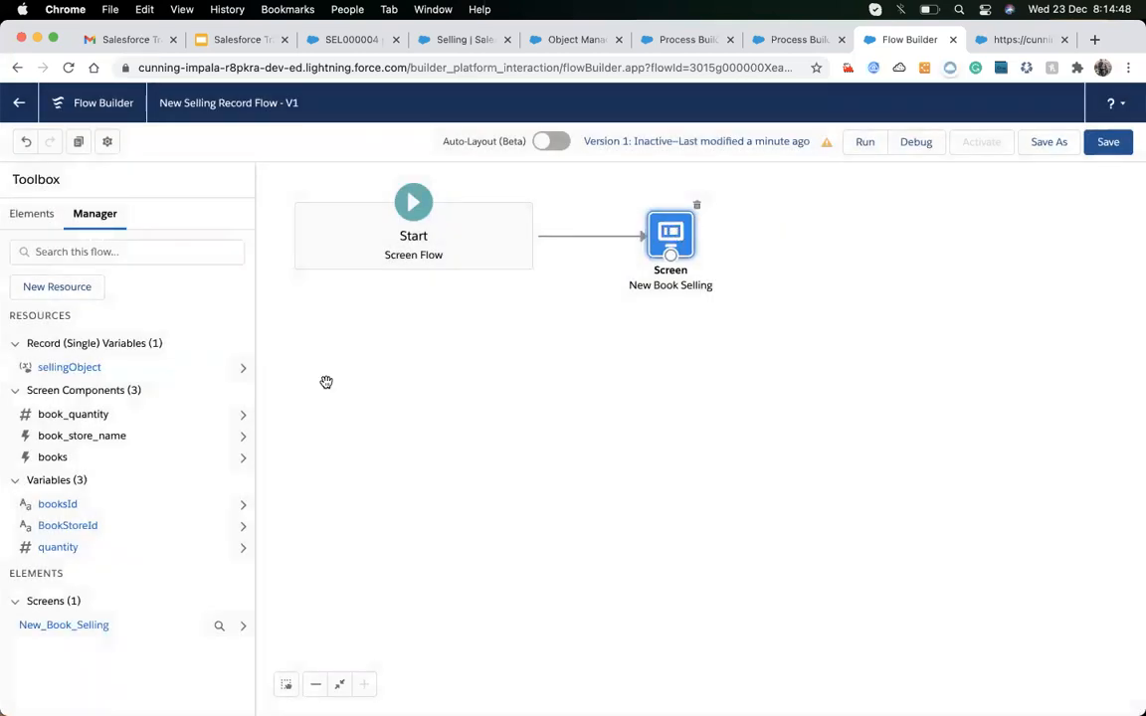
# - Reopen the New Book Selling screen and review the settings of the book store Lookup, the books Lookup and the Quantity component
pyautogui.doubleClick(673, 230)
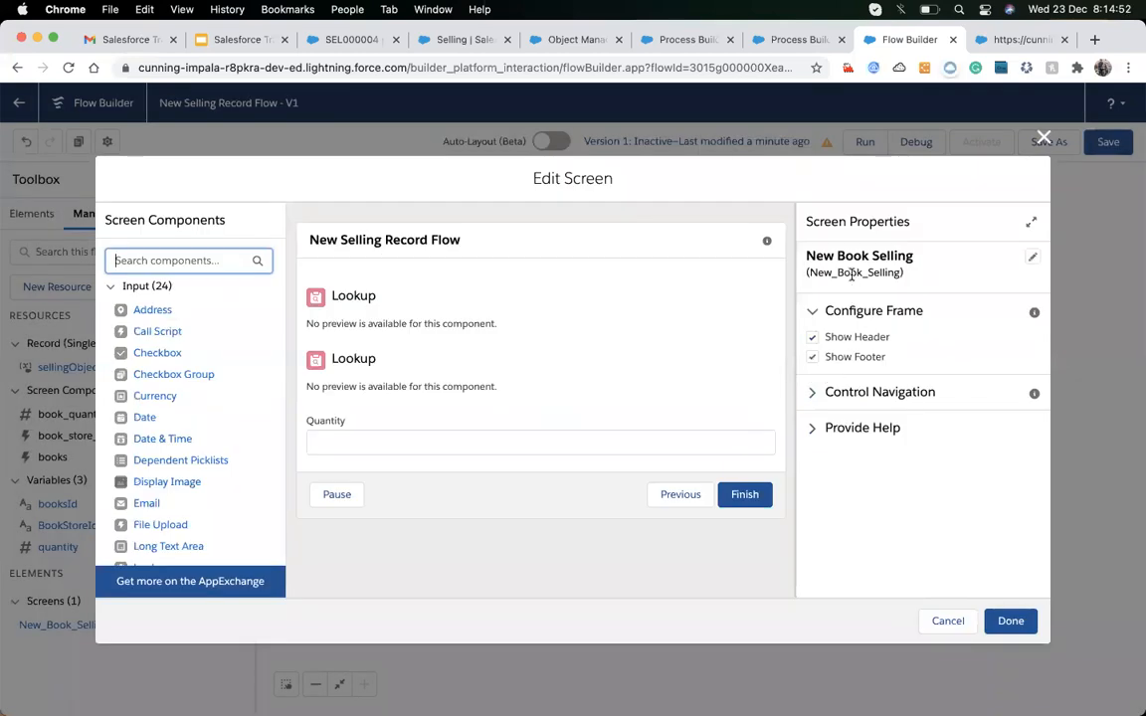
pyautogui.click(333, 320)
pyautogui.click(325, 370)
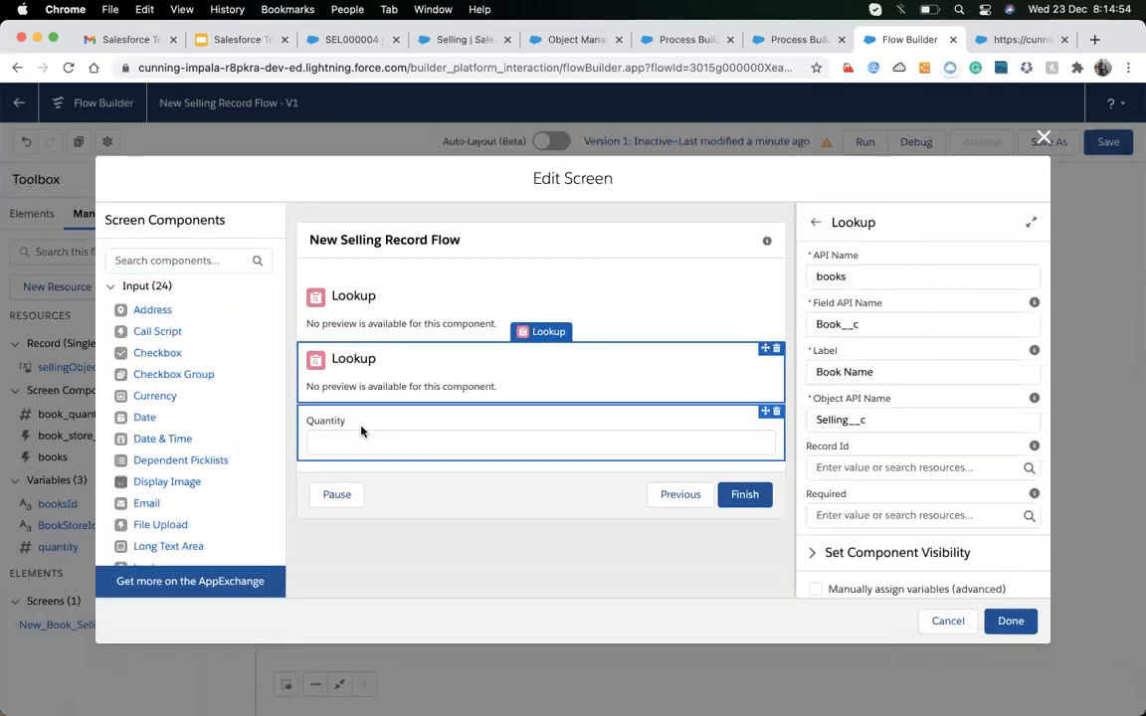
pyautogui.click(361, 430)
pyautogui.click(361, 376)
pyautogui.click(361, 321)
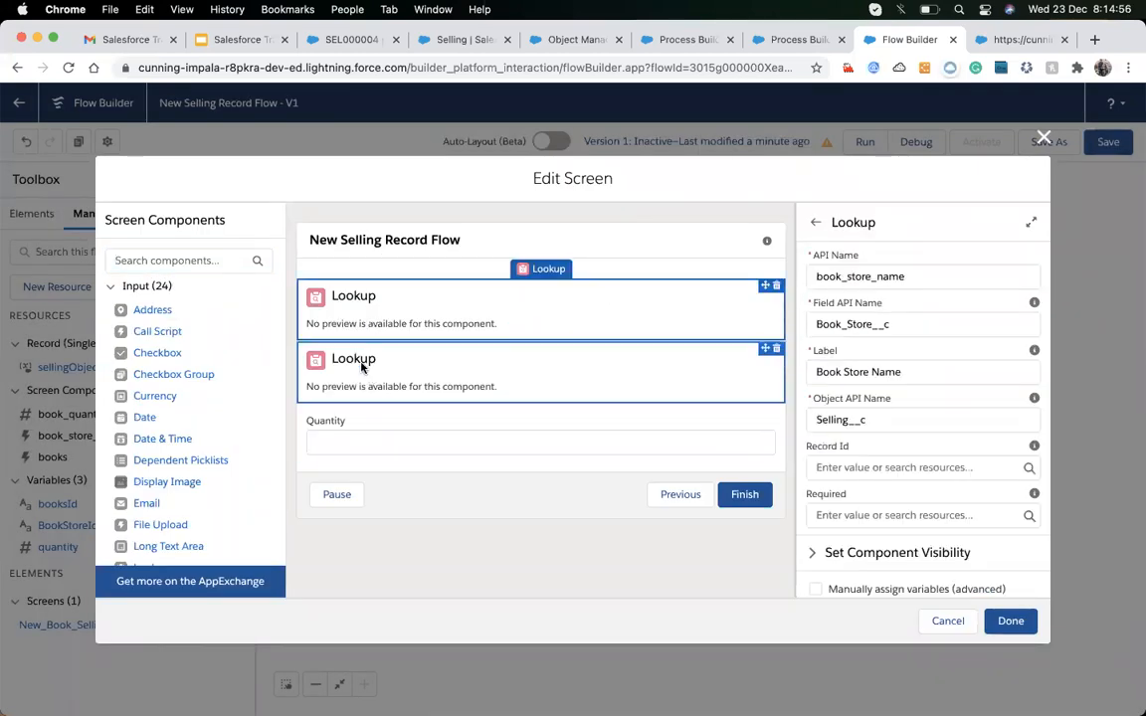
pyautogui.click(358, 375)
pyautogui.click(360, 321)
pyautogui.click(360, 375)
pyautogui.click(354, 437)
pyautogui.click(360, 385)
pyautogui.click(361, 320)
pyautogui.click(356, 379)
pyautogui.click(353, 477)
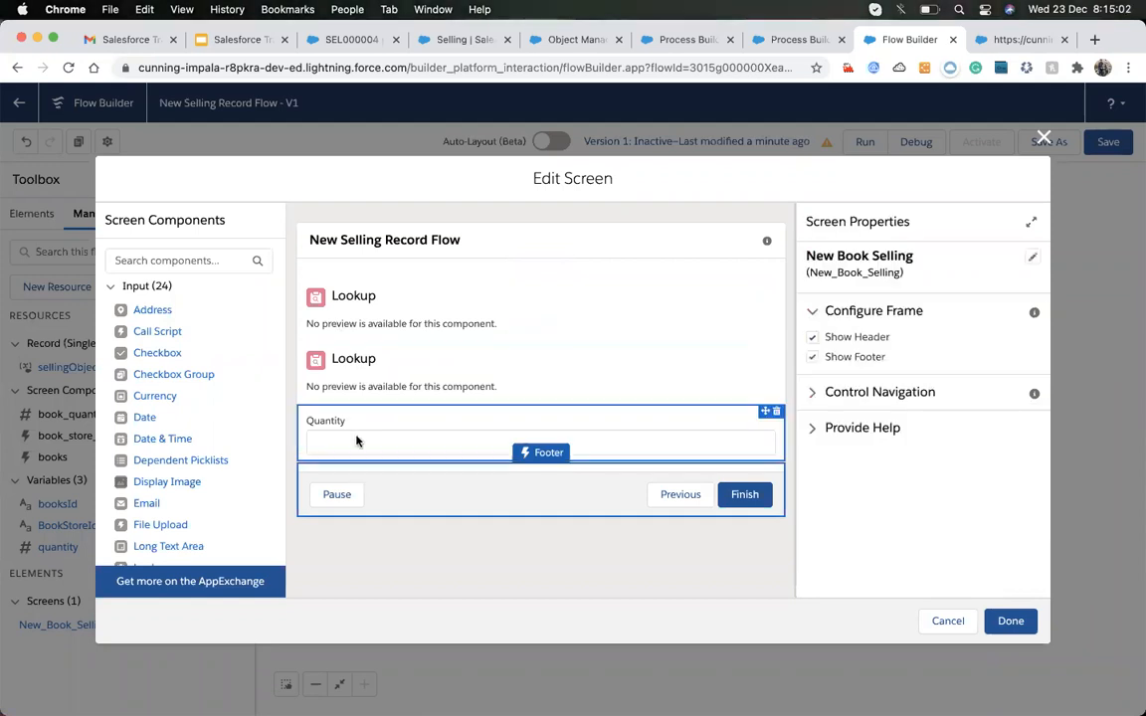
pyautogui.click(328, 417)
pyautogui.click(322, 294)
pyautogui.click(345, 370)
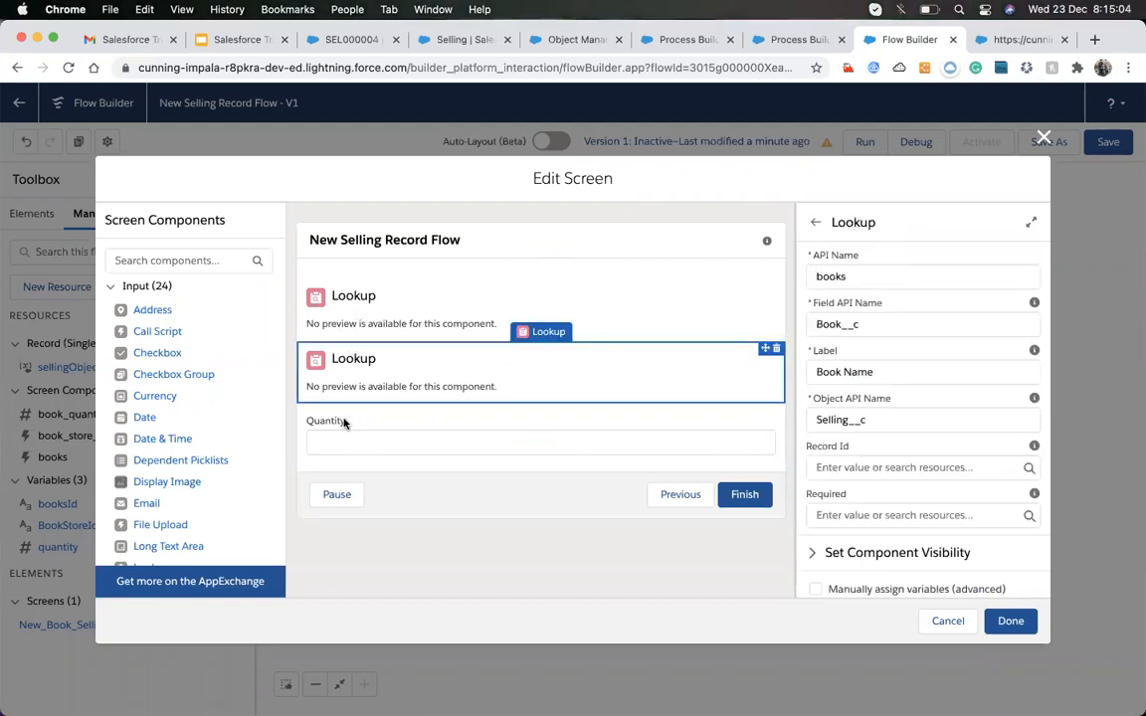
pyautogui.click(319, 427)
pyautogui.click(318, 353)
pyautogui.click(356, 327)
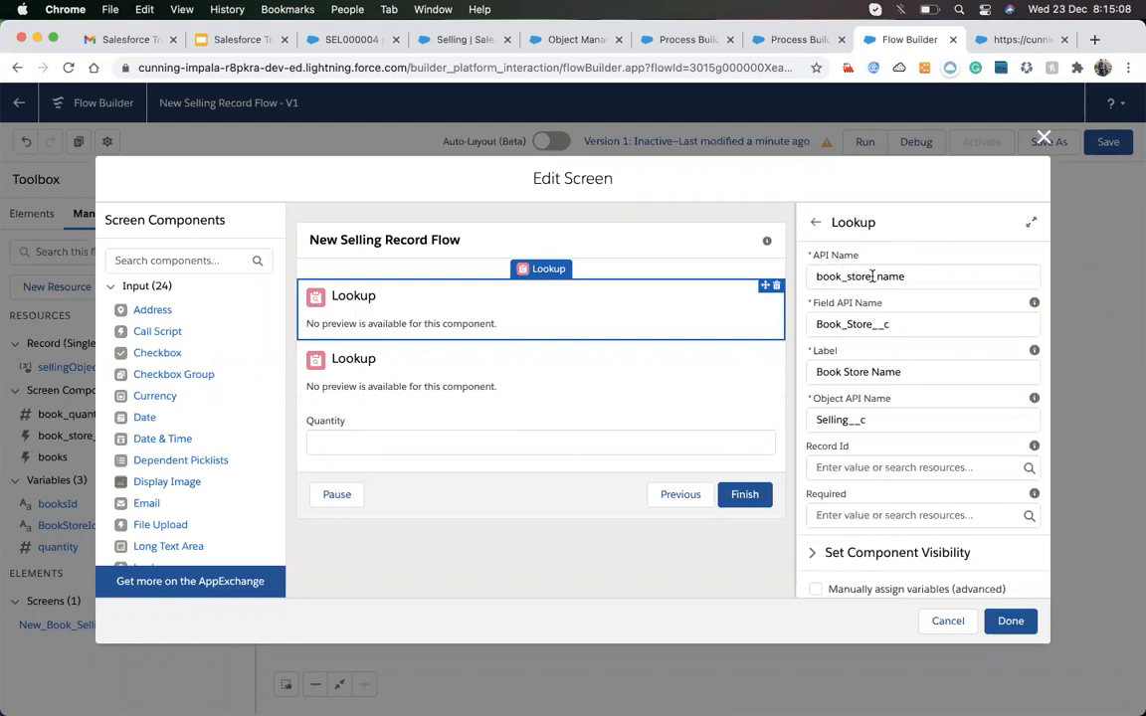
pyautogui.click(542, 396)
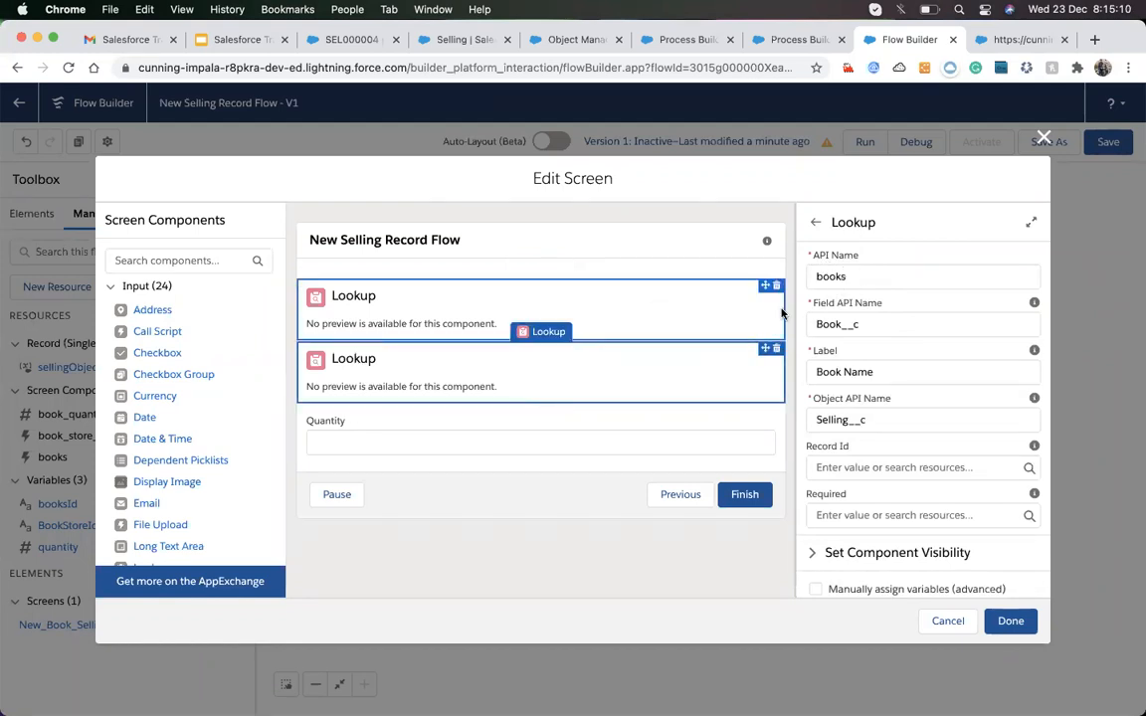
pyautogui.click(478, 444)
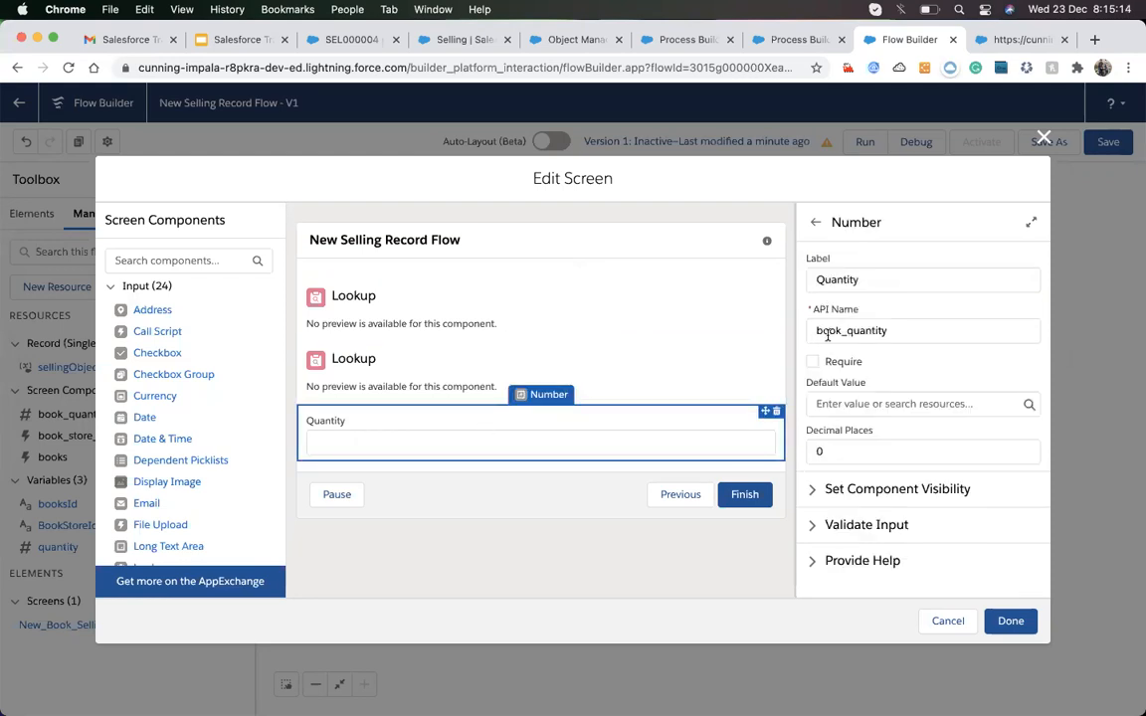
pyautogui.click(613, 366)
pyautogui.click(612, 332)
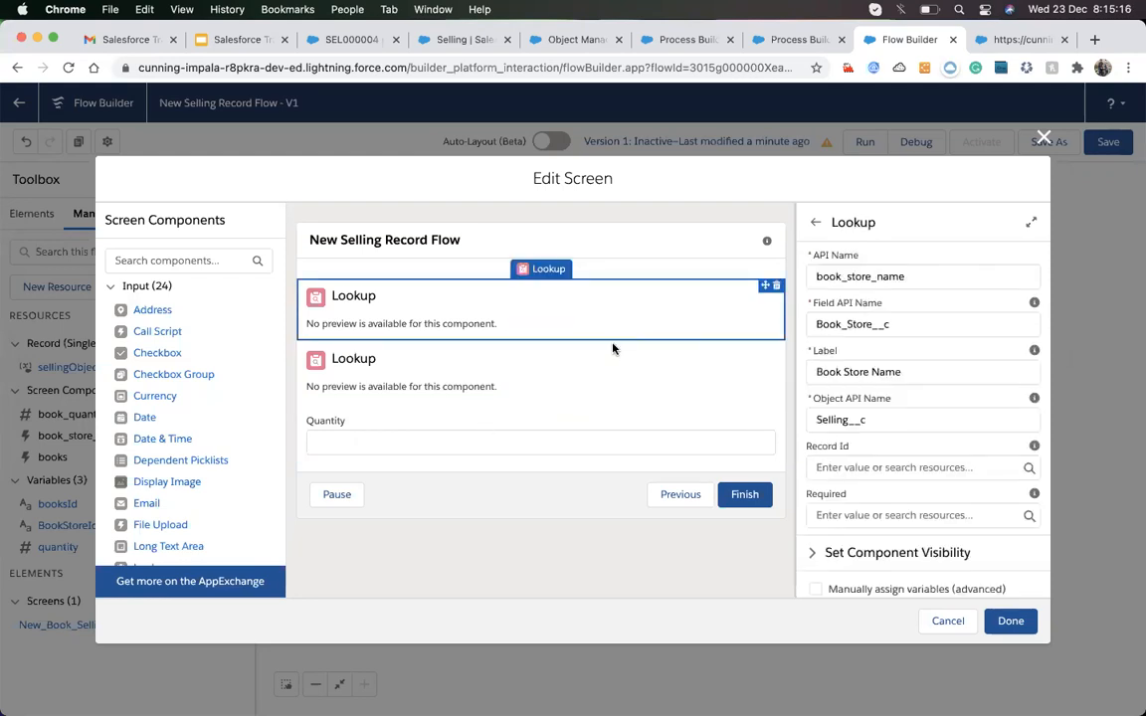
pyautogui.click(610, 376)
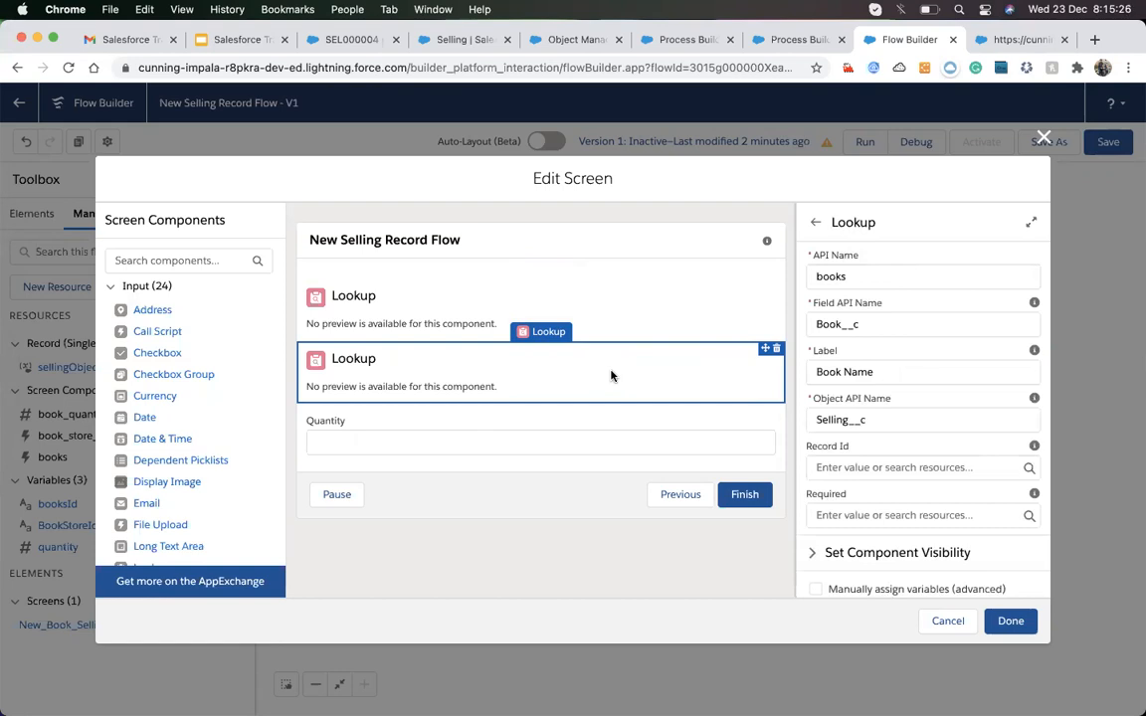
pyautogui.click(461, 291)
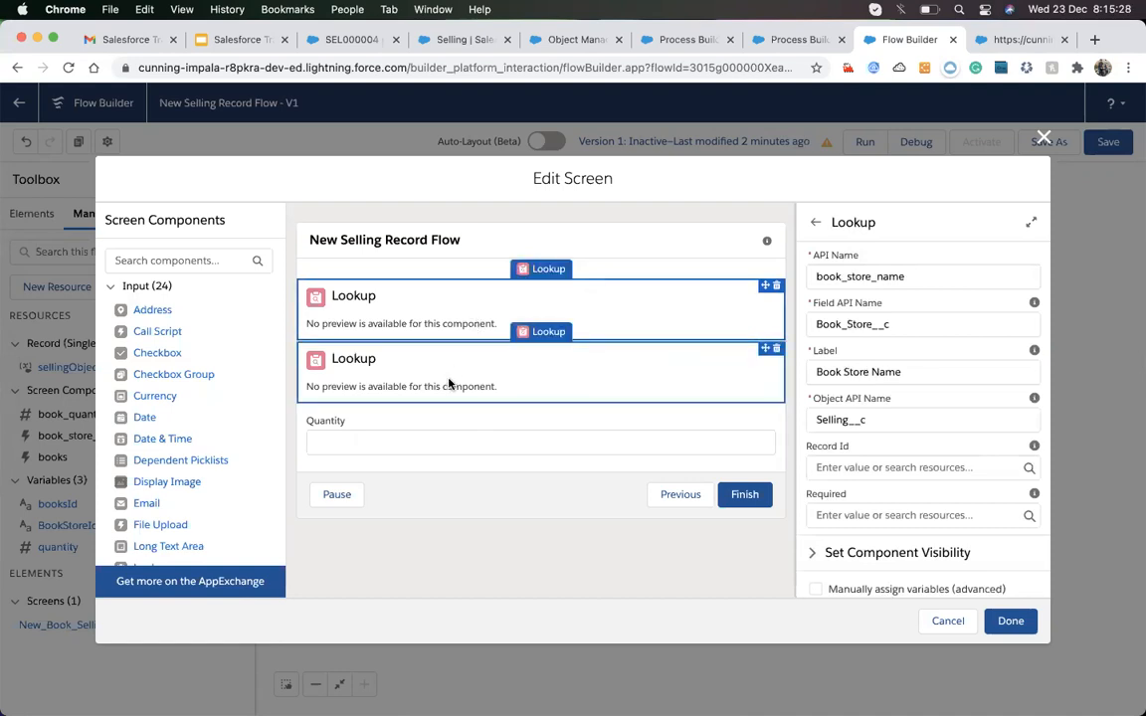
pyautogui.click(449, 384)
pyautogui.click(443, 435)
pyautogui.click(443, 388)
pyautogui.click(434, 329)
pyautogui.click(433, 386)
pyautogui.click(428, 444)
pyautogui.click(428, 387)
pyautogui.click(419, 327)
pyautogui.click(418, 390)
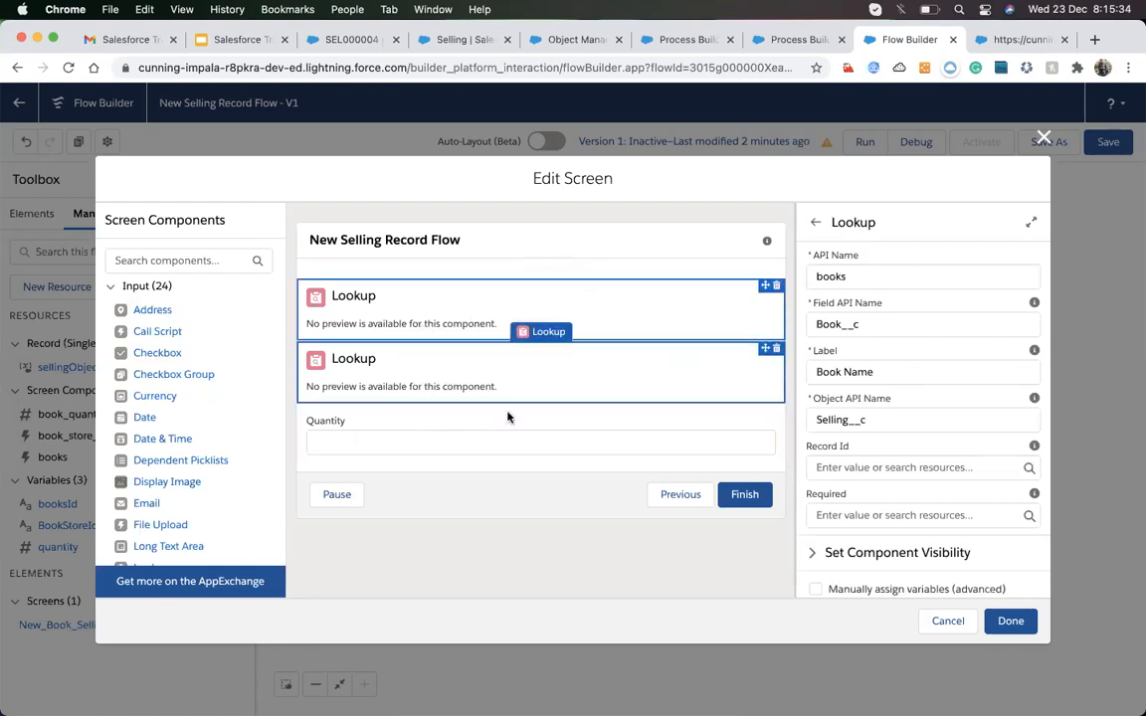
# - Check the API names and settings of both Lookups and the Quantity component on the New Book Selling screen, leaving them unedited
pyautogui.click(1010, 621)
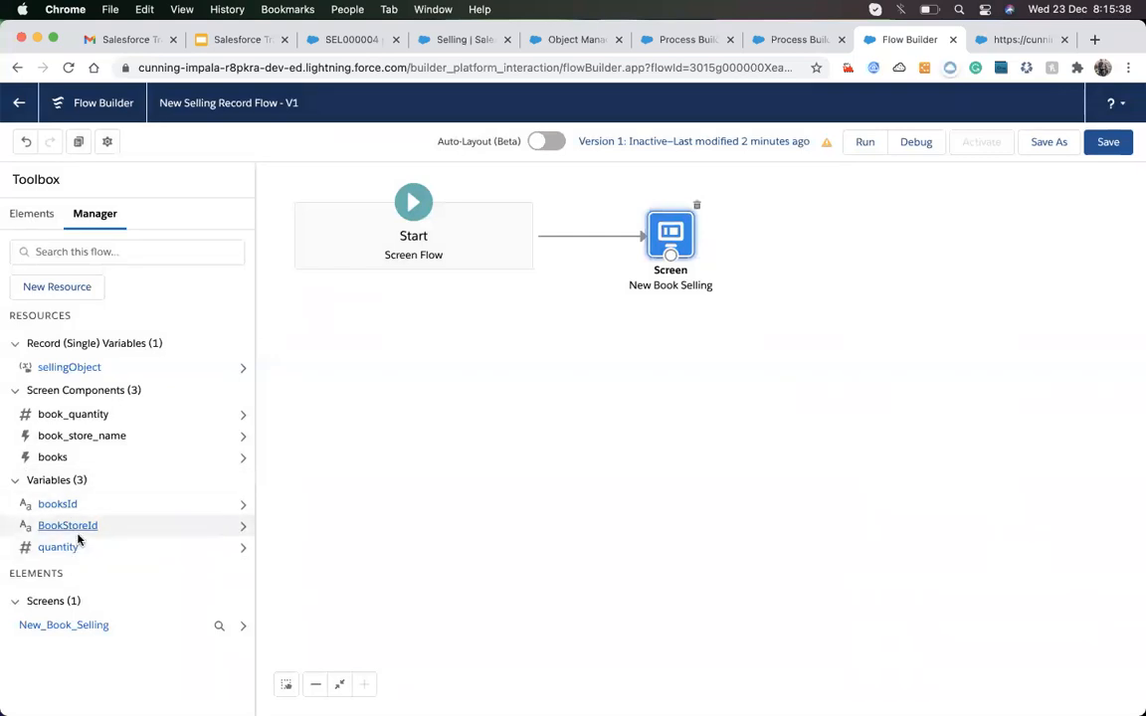
pyautogui.doubleClick(670, 231)
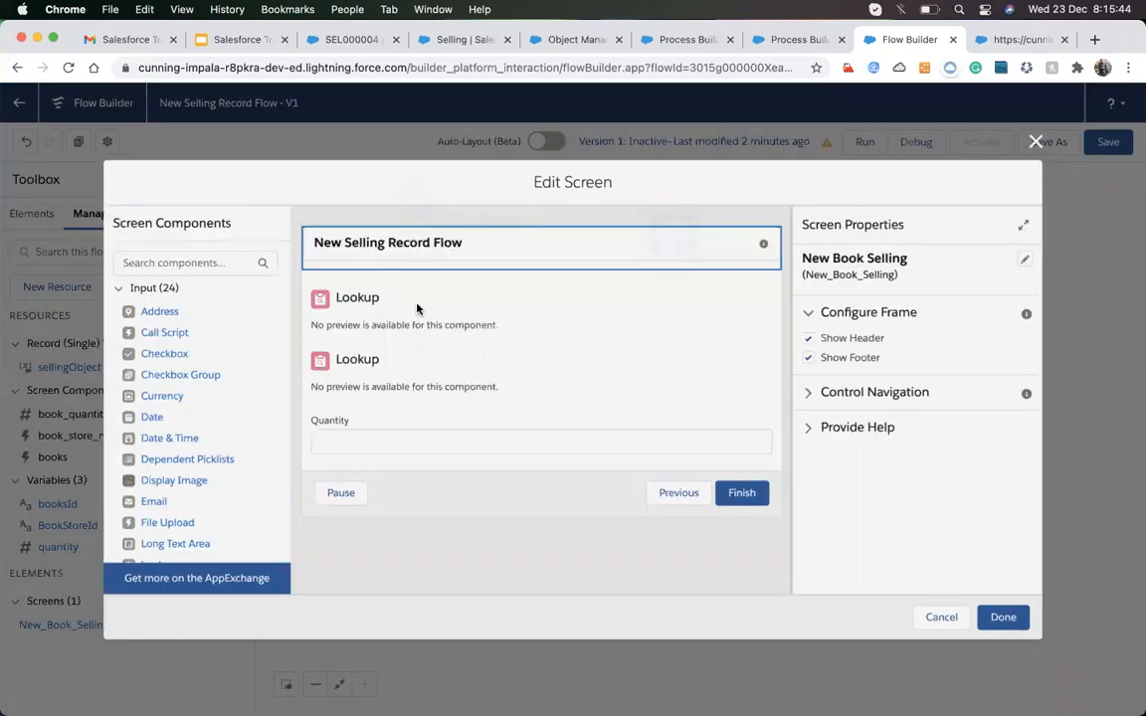
pyautogui.click(374, 288)
pyautogui.click(404, 383)
pyautogui.click(402, 438)
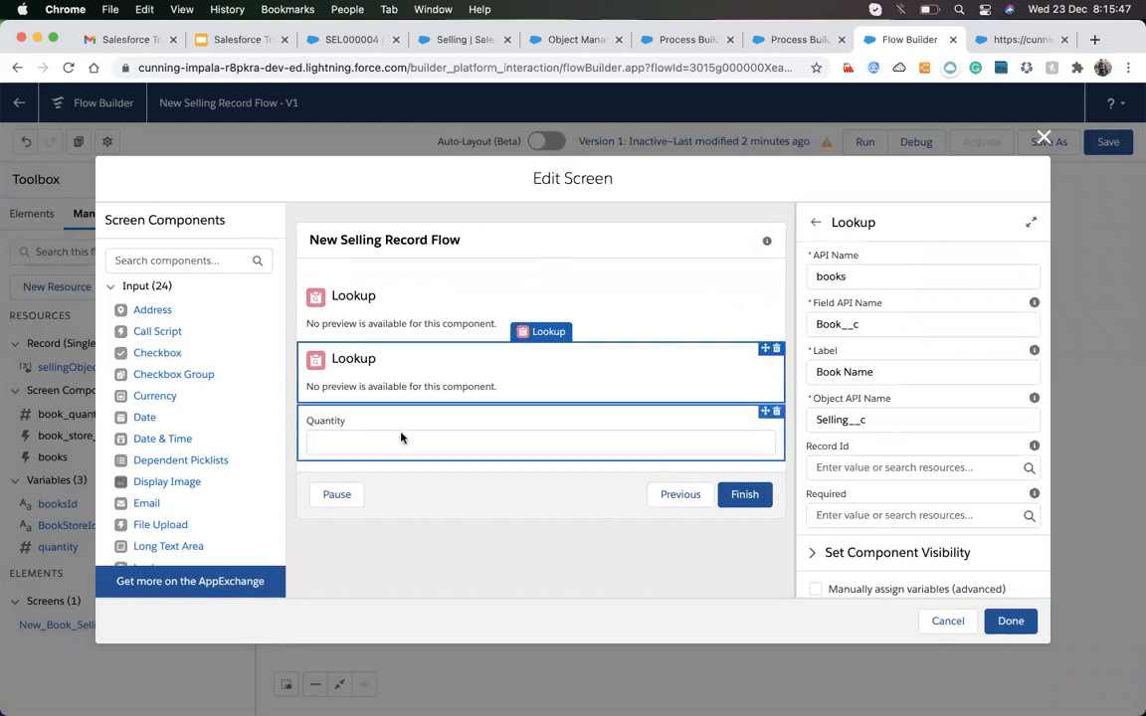
pyautogui.click(425, 326)
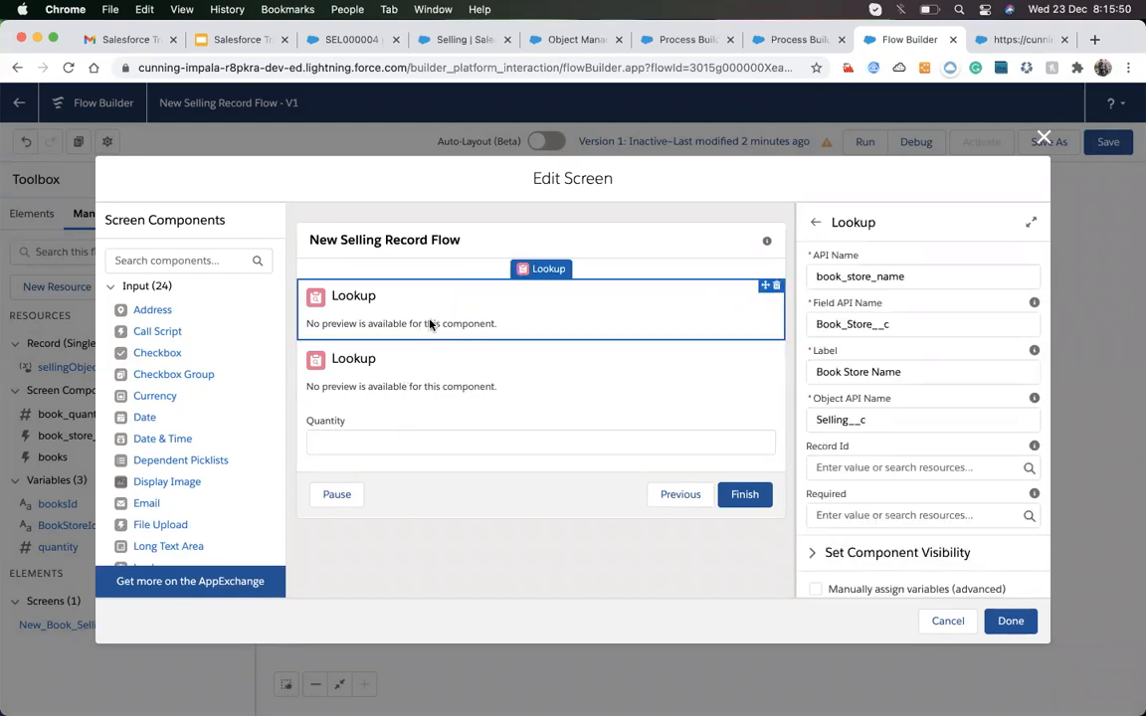
pyautogui.click(416, 374)
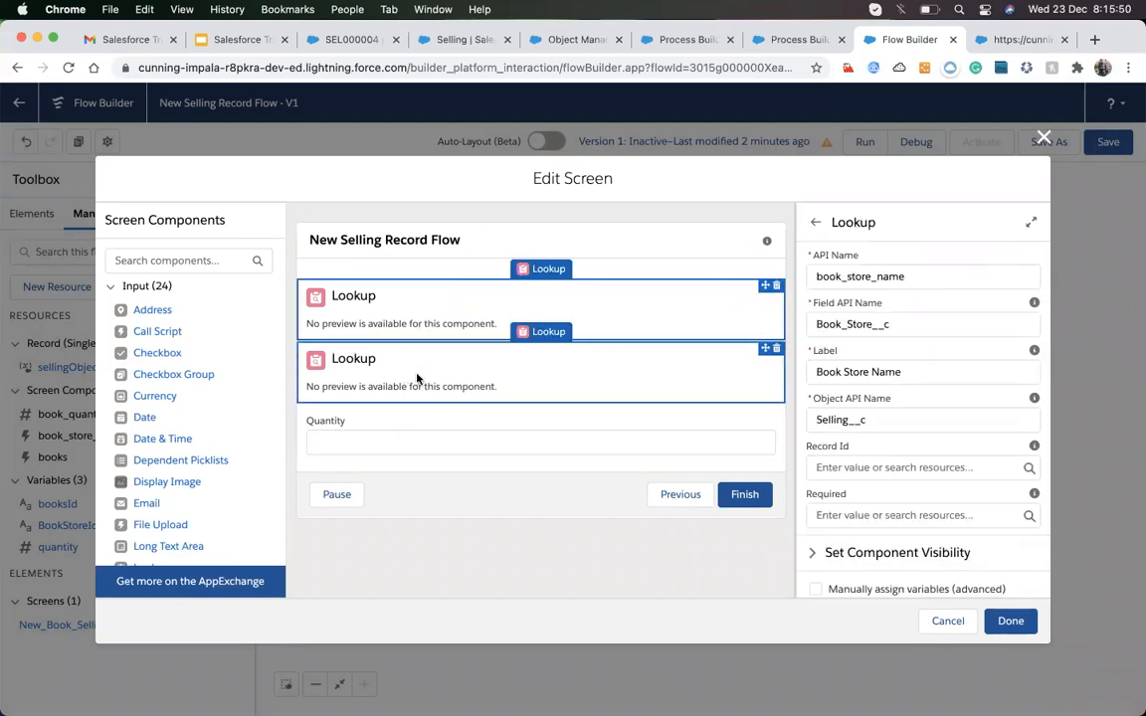
pyautogui.click(405, 438)
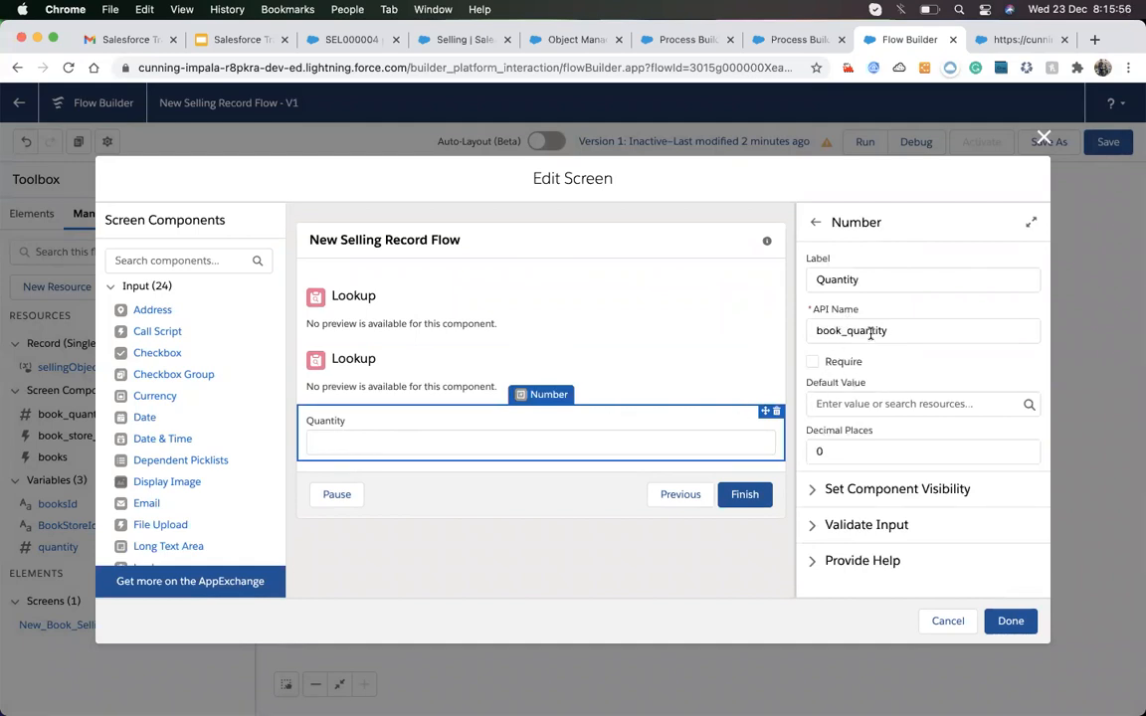
pyautogui.click(1042, 138)
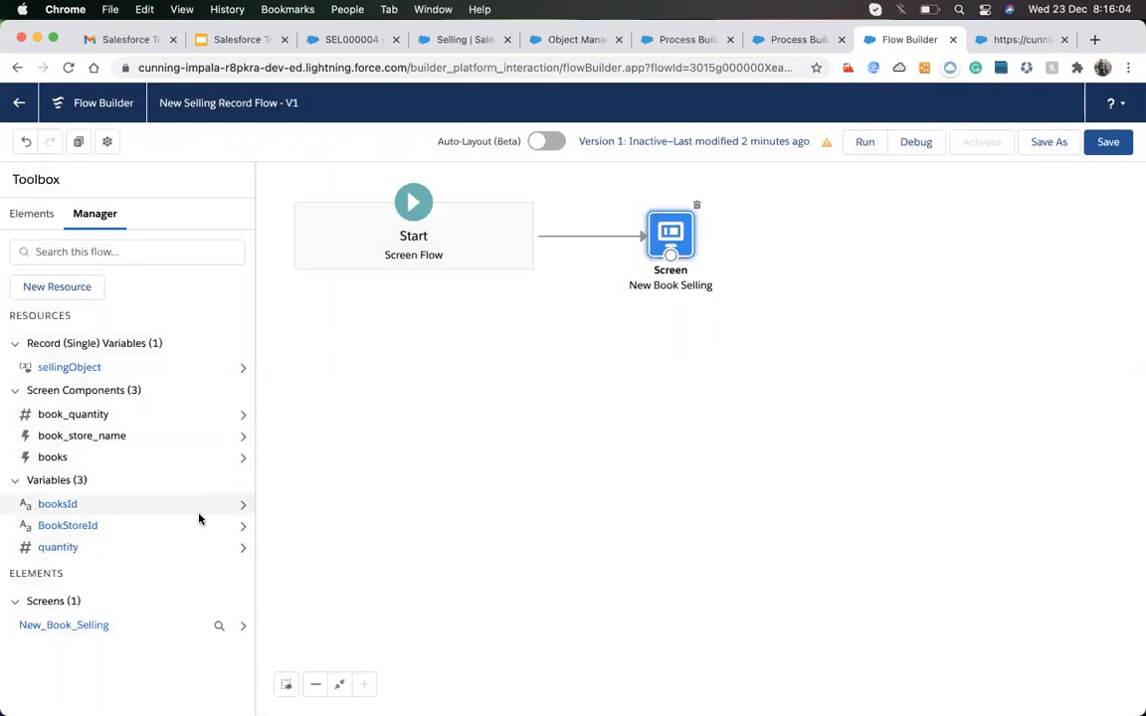
pyautogui.doubleClick(668, 229)
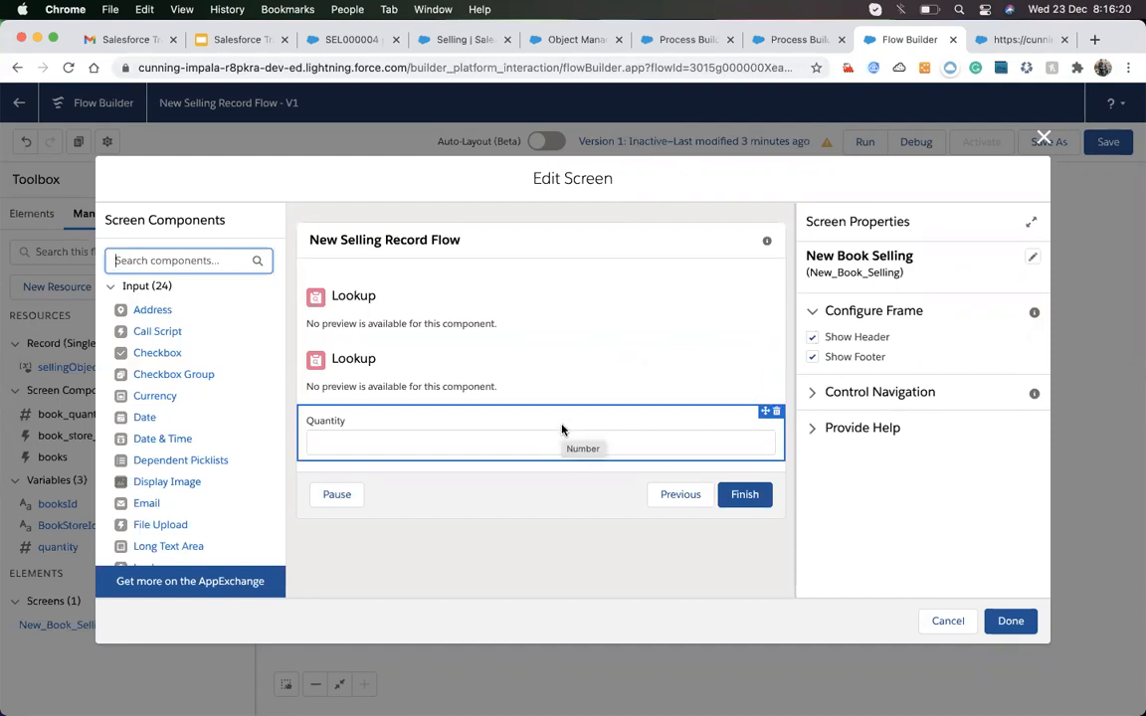
pyautogui.click(1043, 138)
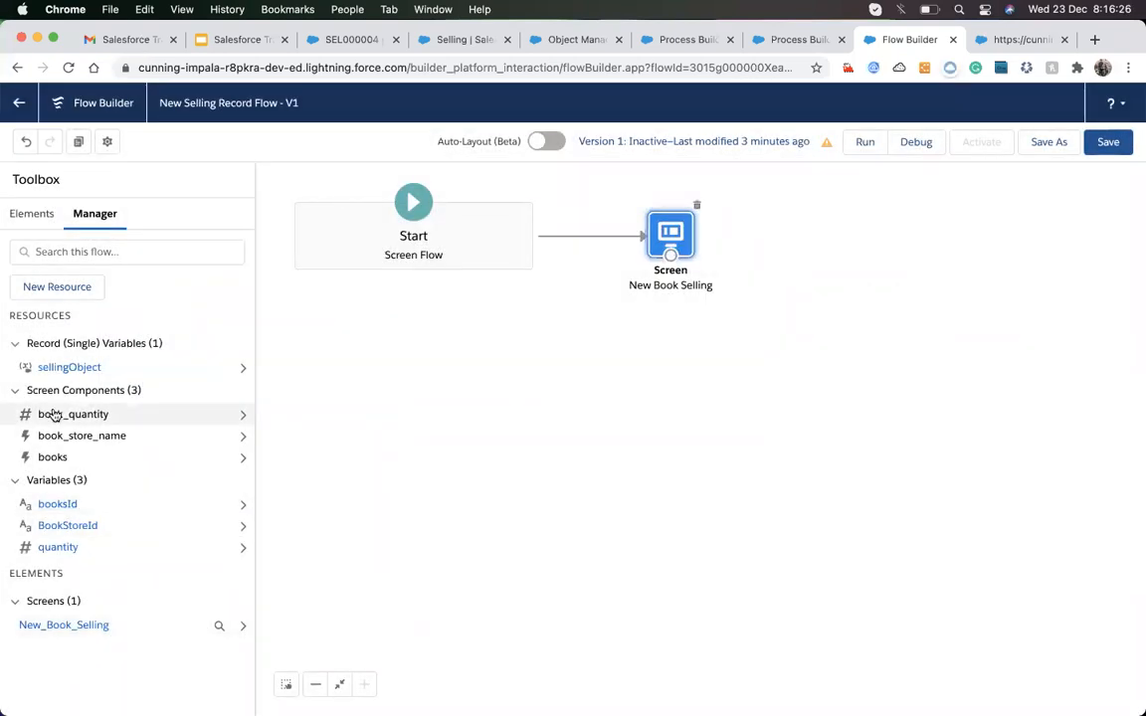
pyautogui.click(32, 214)
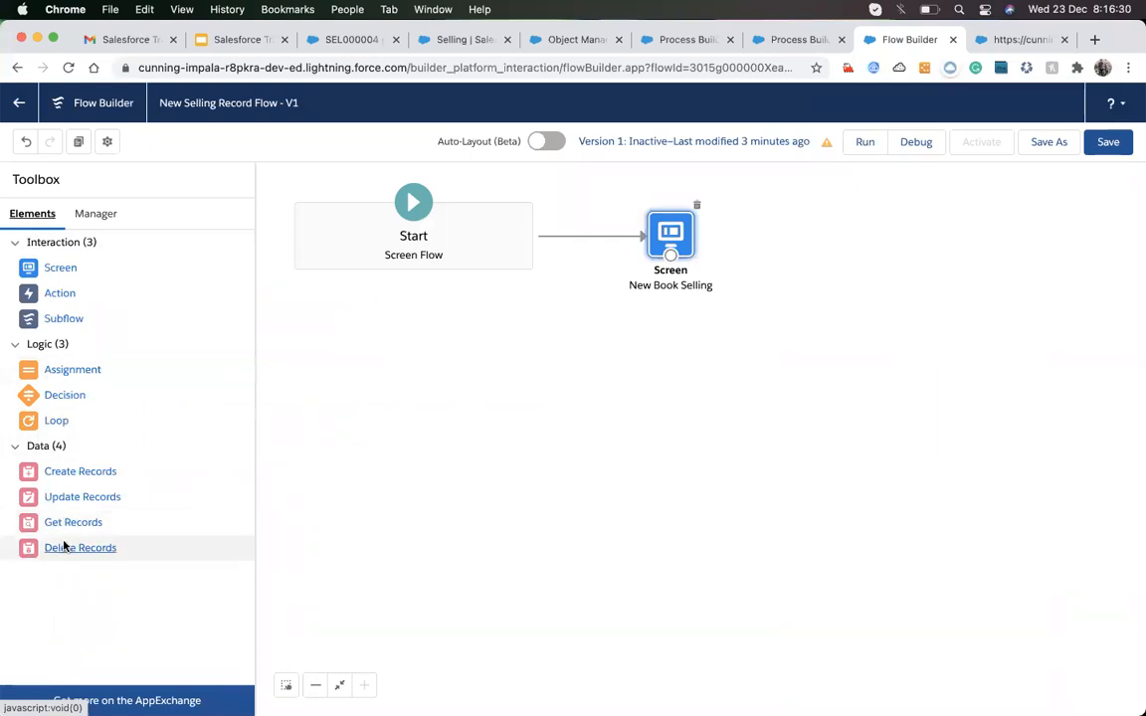
pyautogui.moveTo(69, 471); pyautogui.dragTo(802, 260)
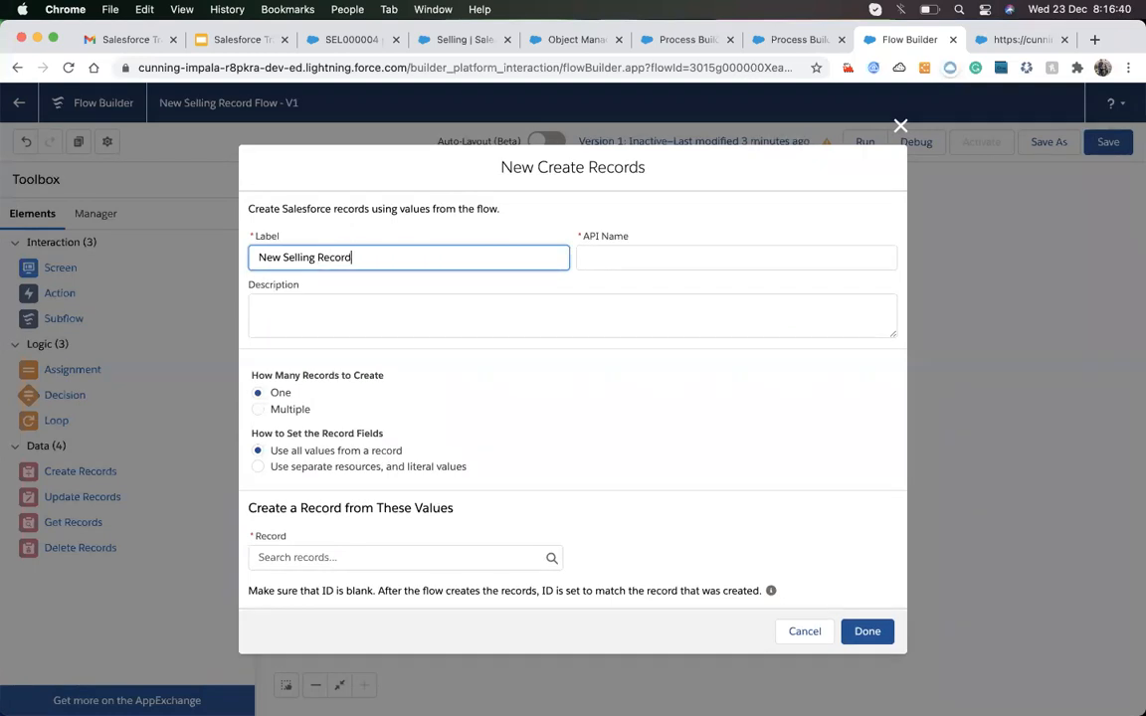
pyautogui.press('Tab')
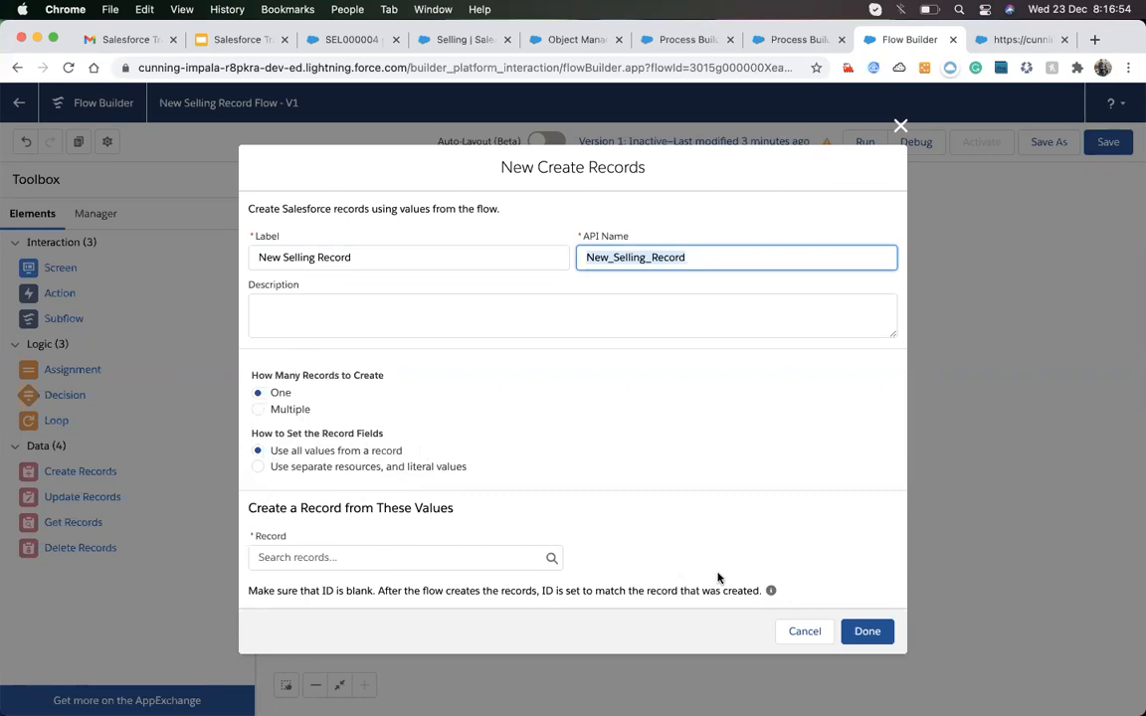
pyautogui.click(795, 633)
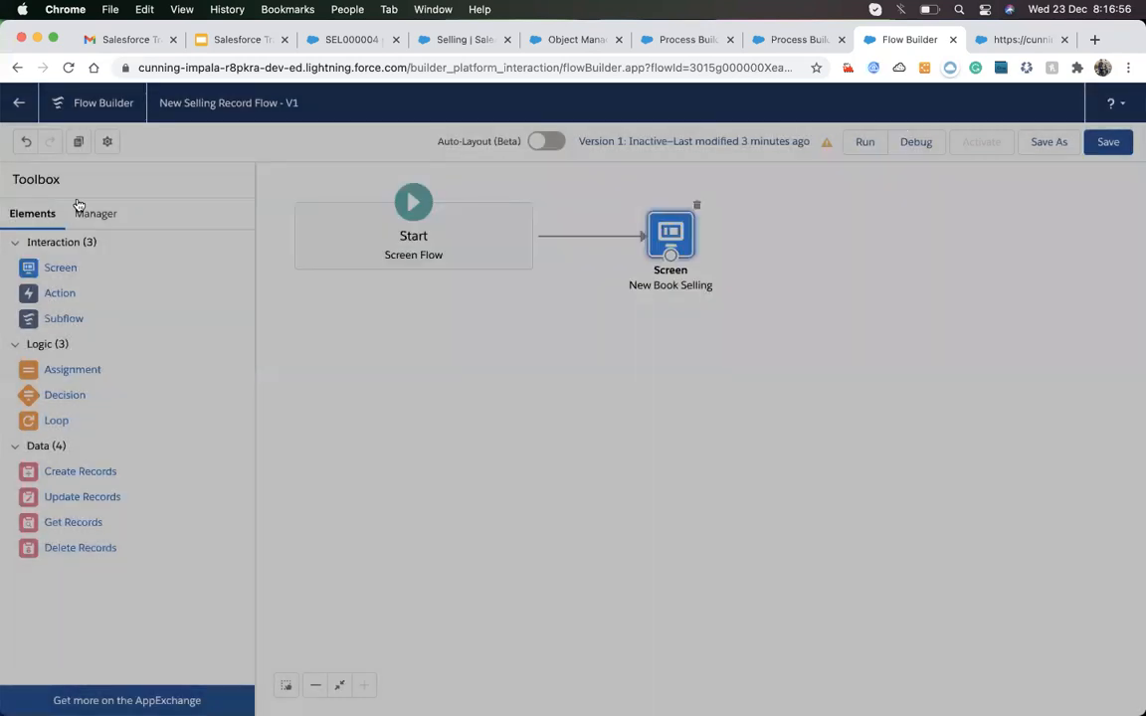
# - Inspect the data type and object of the sellingObject record variable
pyautogui.click(80, 213)
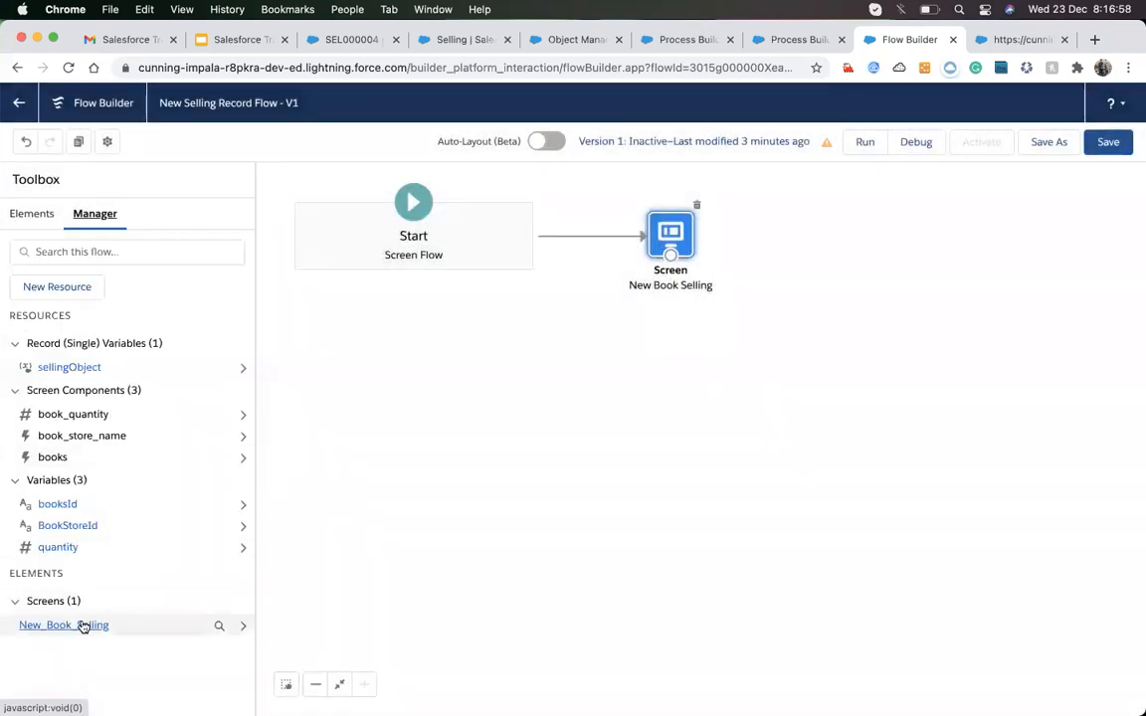
pyautogui.click(62, 367)
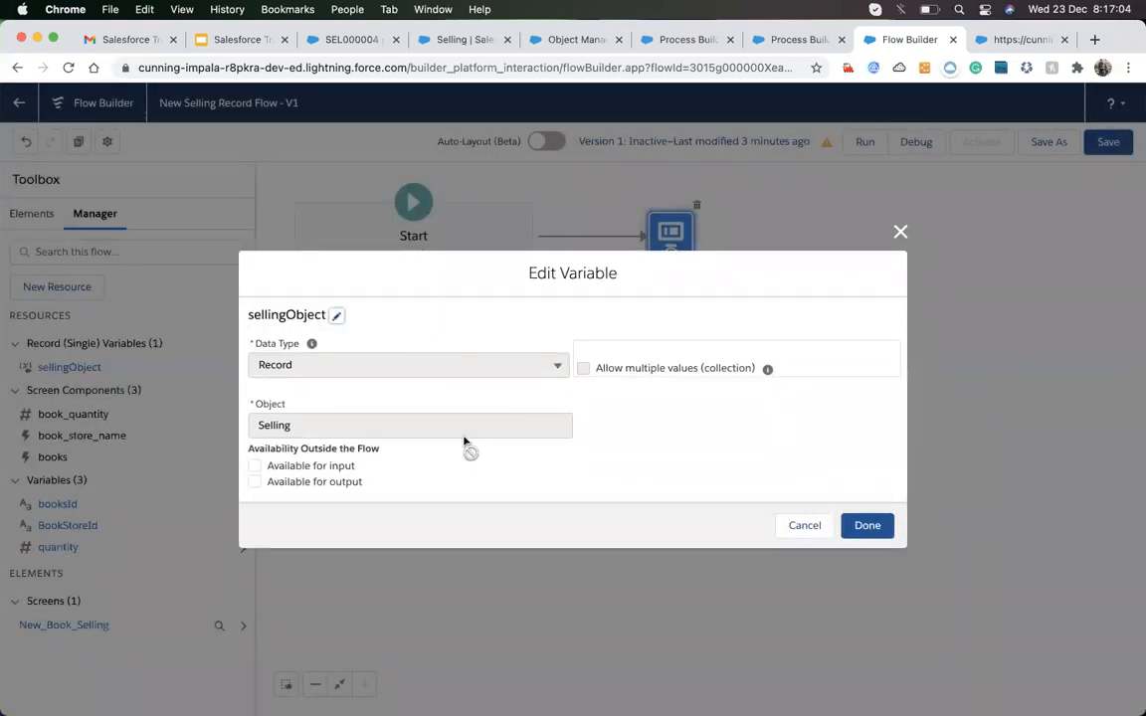
pyautogui.click(900, 230)
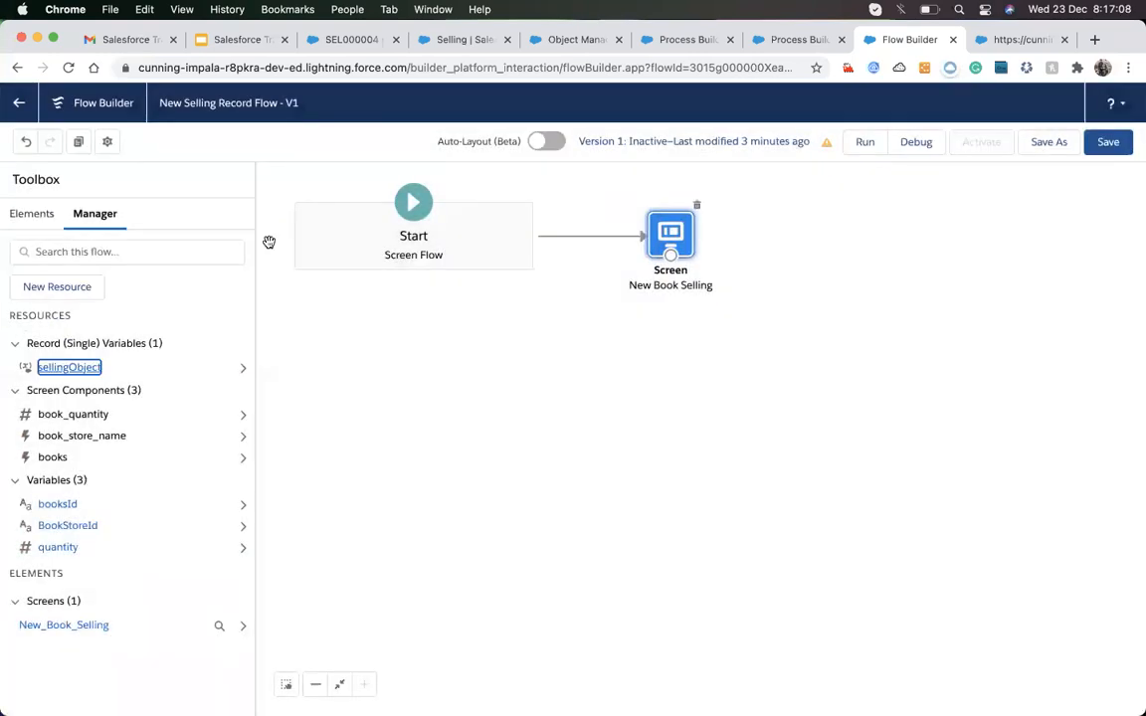
# - Add a Create Records element labelled "create new Selling" that sets one record's fields from separate resources and literal values
pyautogui.click(11, 211)
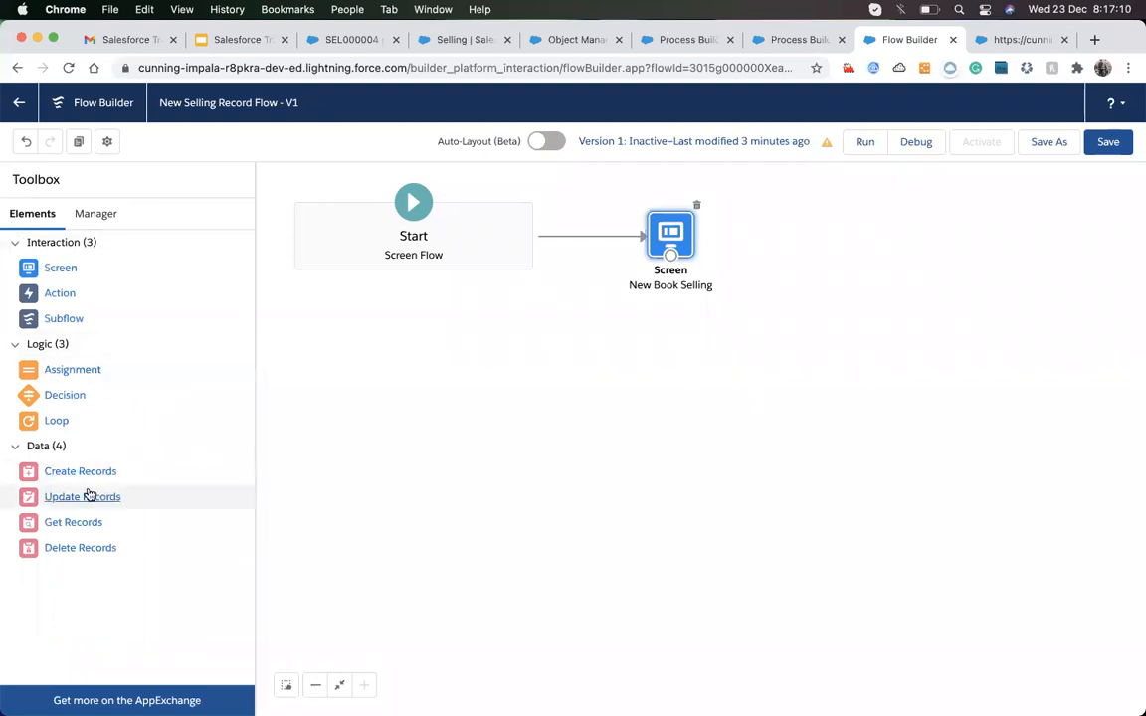
pyautogui.moveTo(77, 475); pyautogui.dragTo(749, 387)
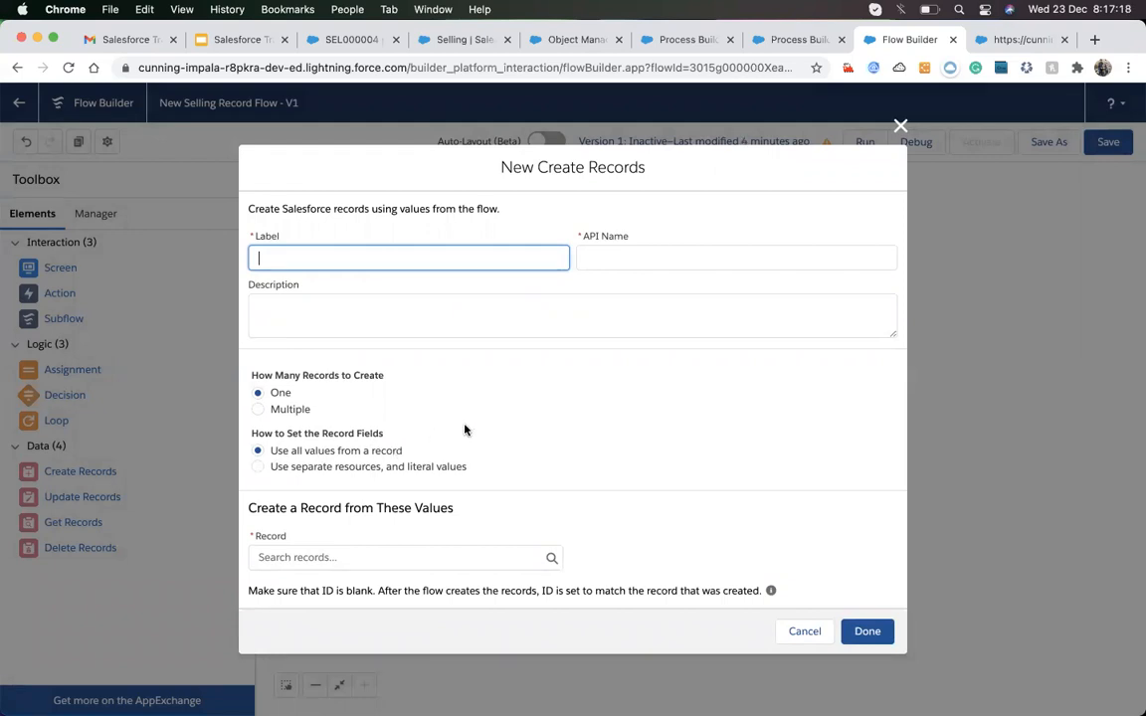
pyautogui.click(258, 467)
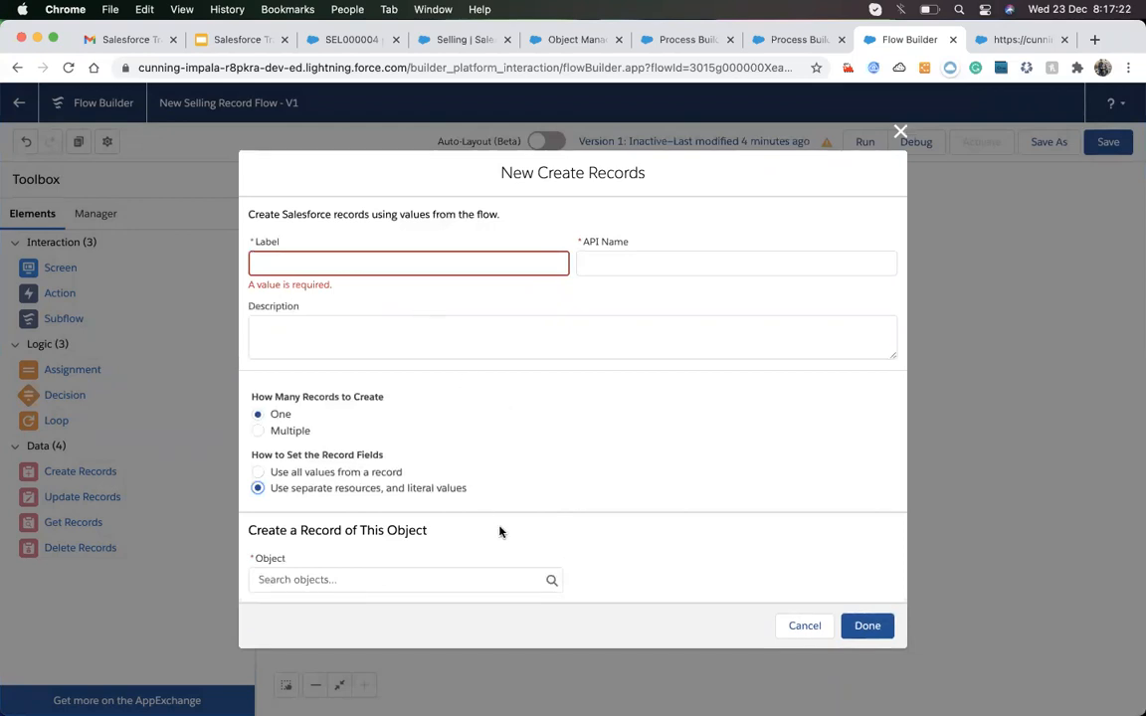
pyautogui.click(385, 267)
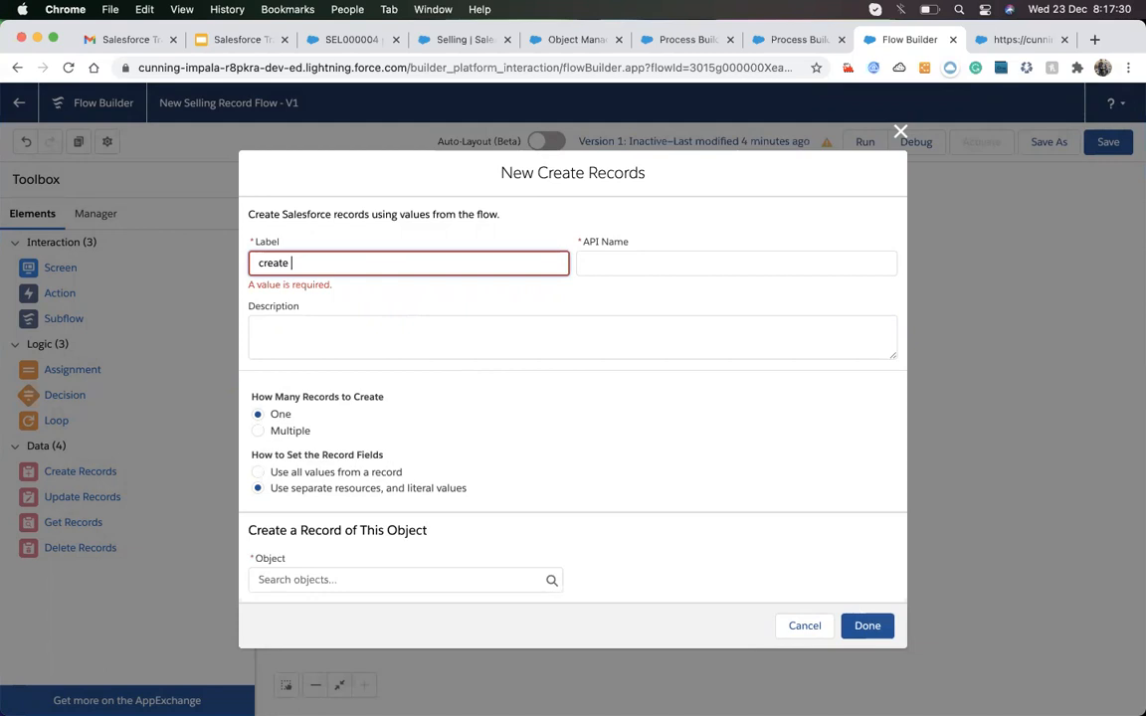
pyautogui.write('create new Selling')
pyautogui.click(543, 429)
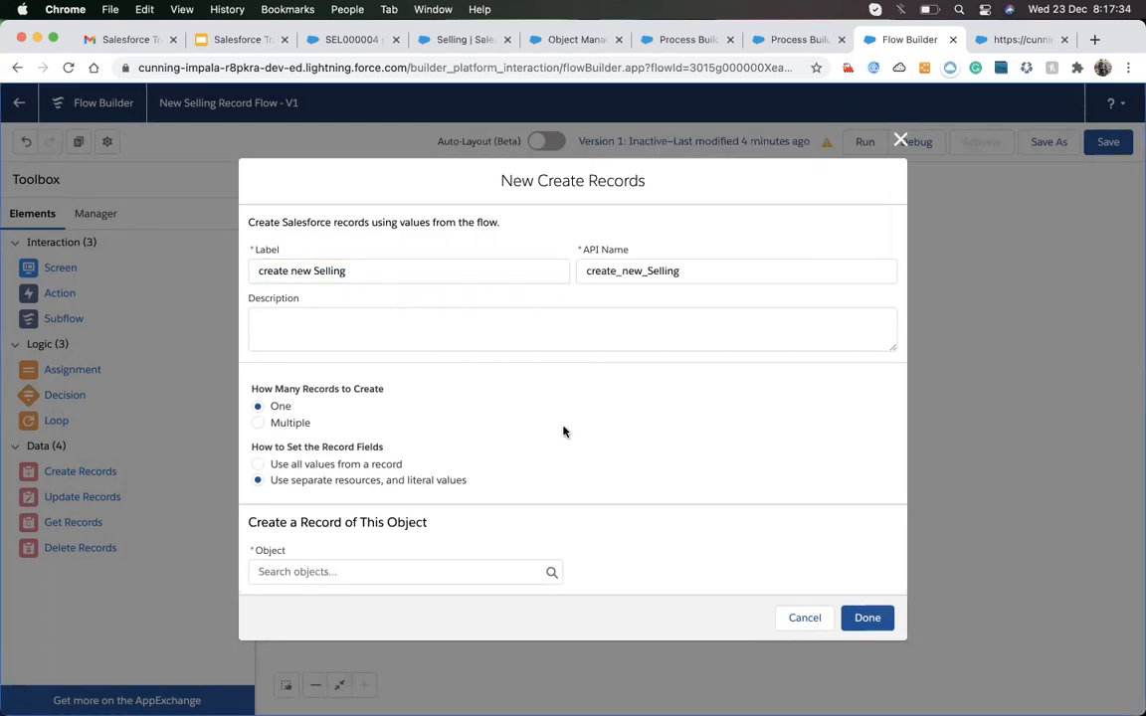
# - Choose Selling as the object of the record to create
pyautogui.click(452, 571)
pyautogui.write('Seel')
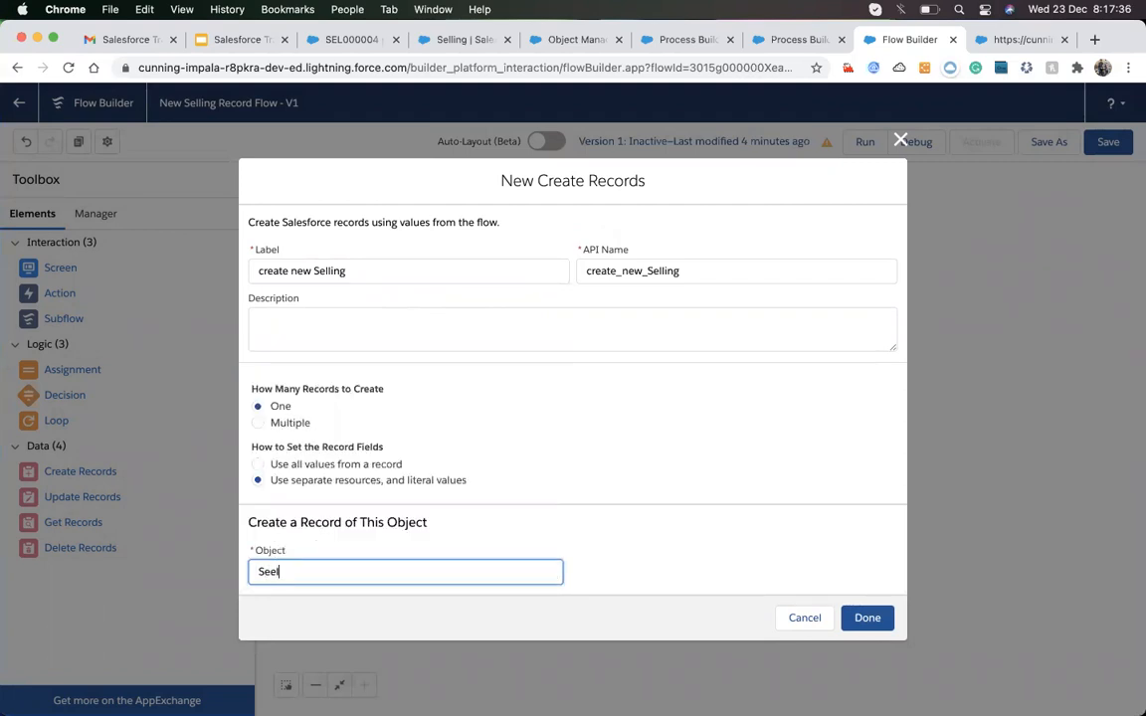
pyautogui.press('BackSpace')
pyautogui.press('BackSpace')
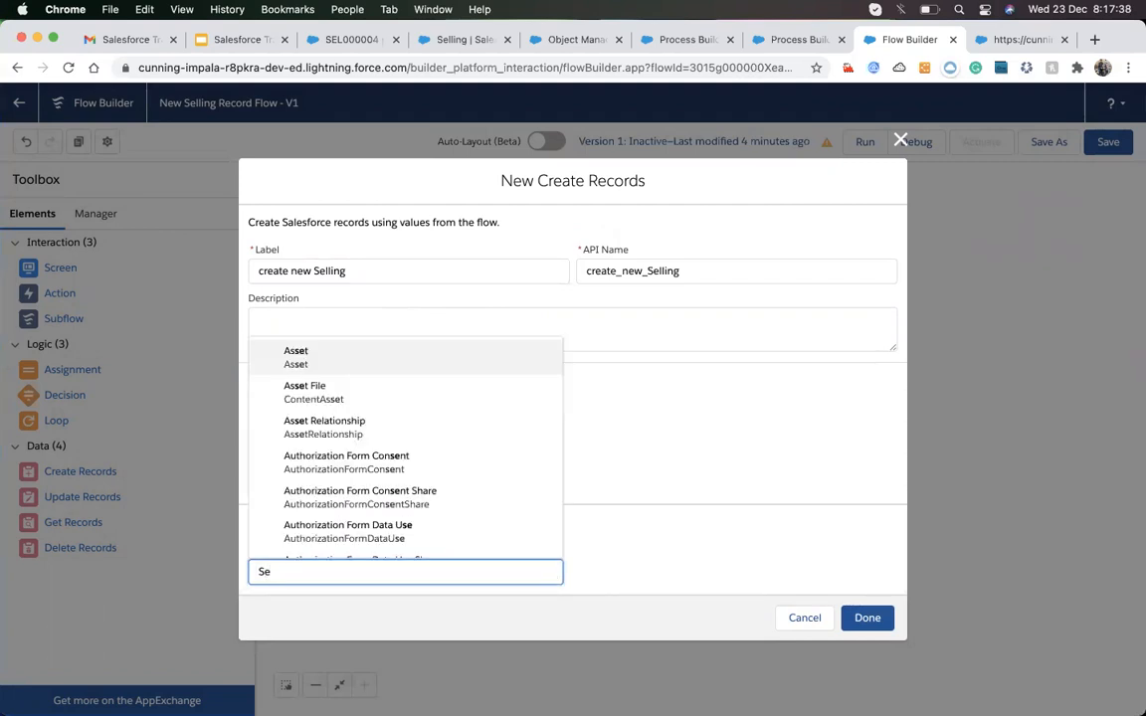
pyautogui.write('ll')
pyautogui.click(445, 537)
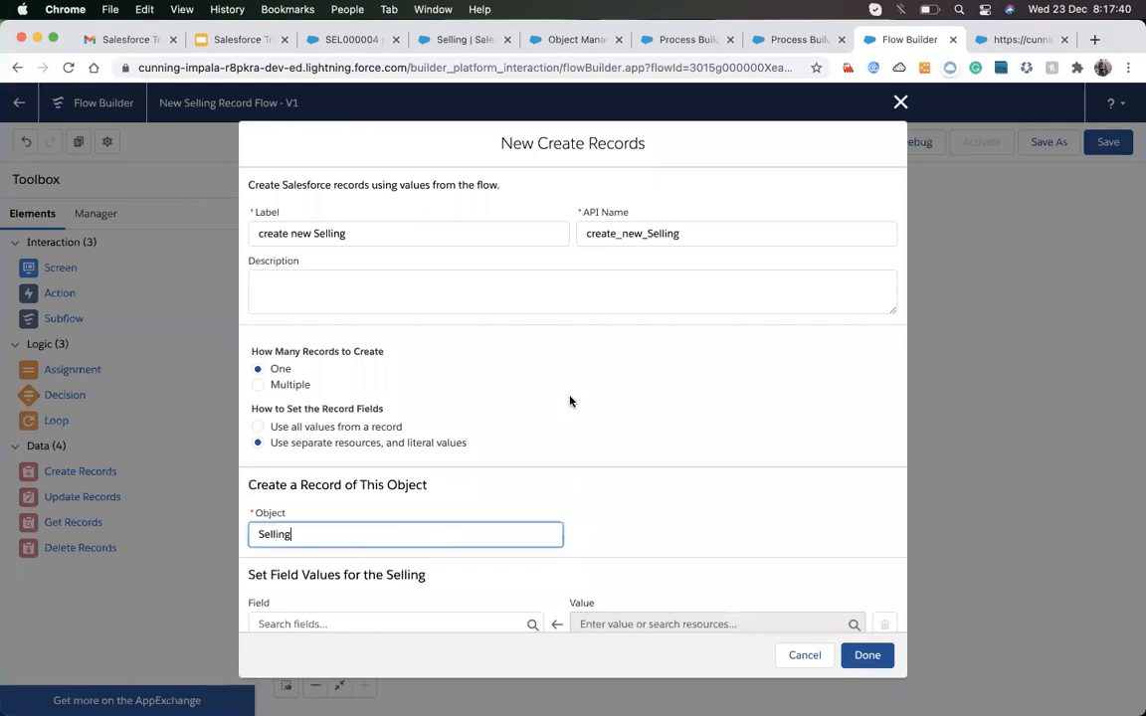
# - Map the Book_Store__c field to {!book_store_name.recordId} and apply the new Create Records element
pyautogui.scroll(-2, 570, 400)
pyautogui.click(404, 550)
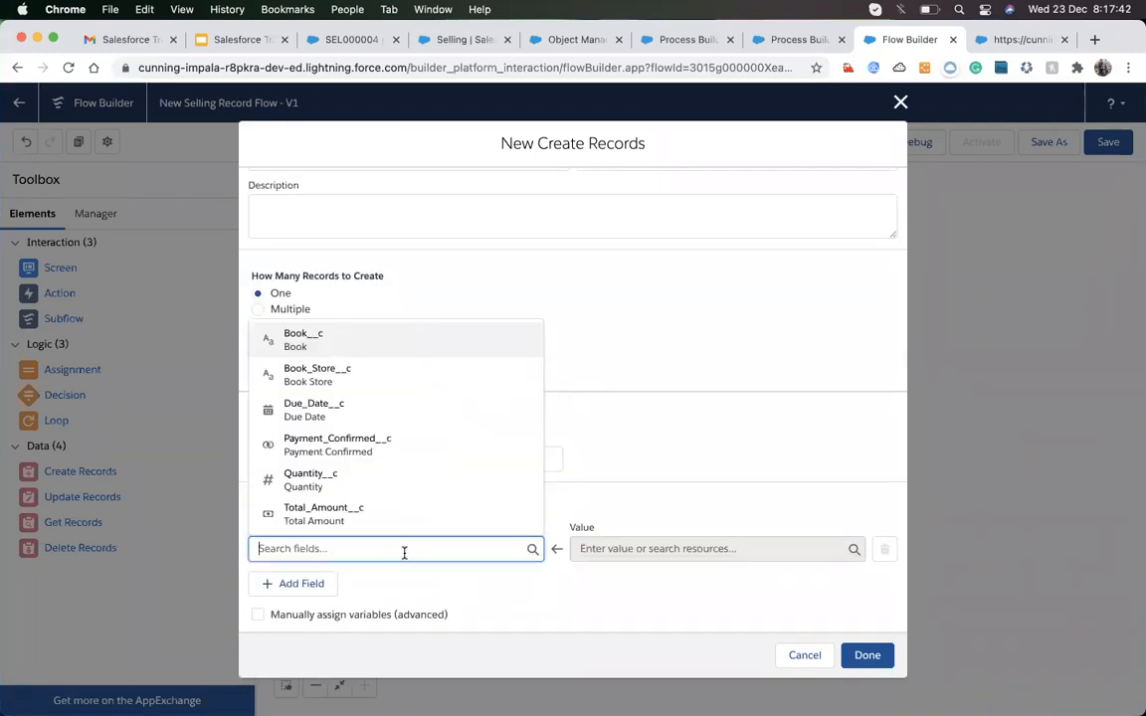
pyautogui.click(325, 380)
pyautogui.click(627, 549)
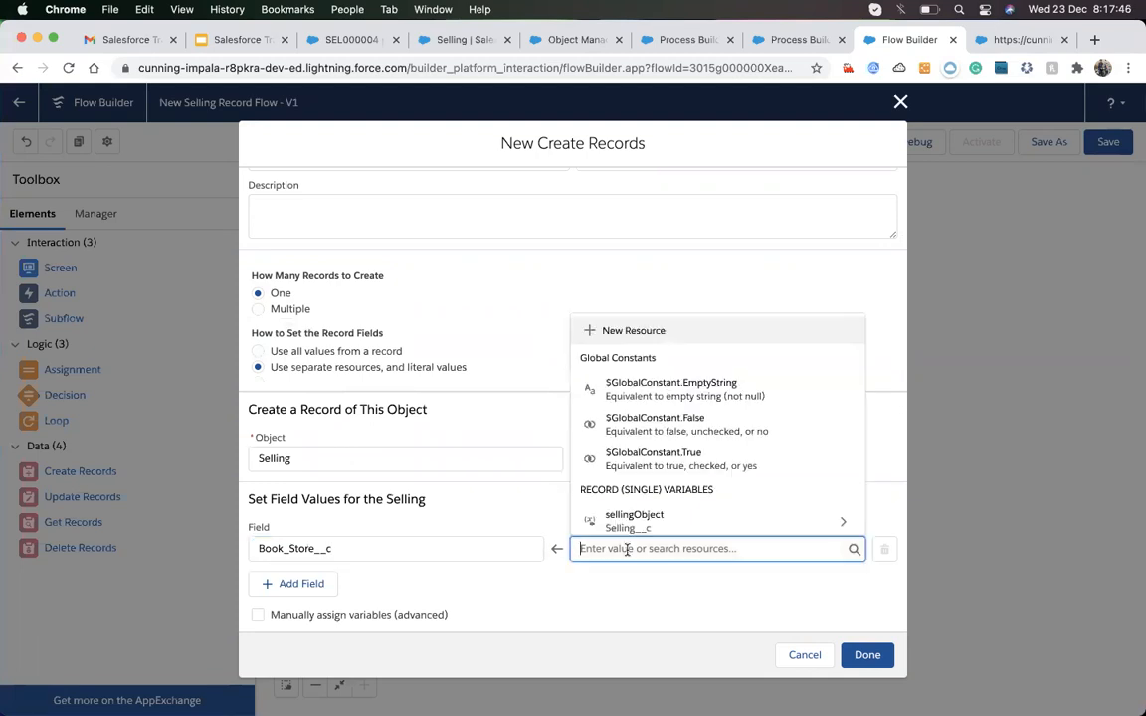
pyautogui.scroll(-8, 659, 404)
pyautogui.scroll(2, 661, 467)
pyautogui.scroll(5, 667, 454)
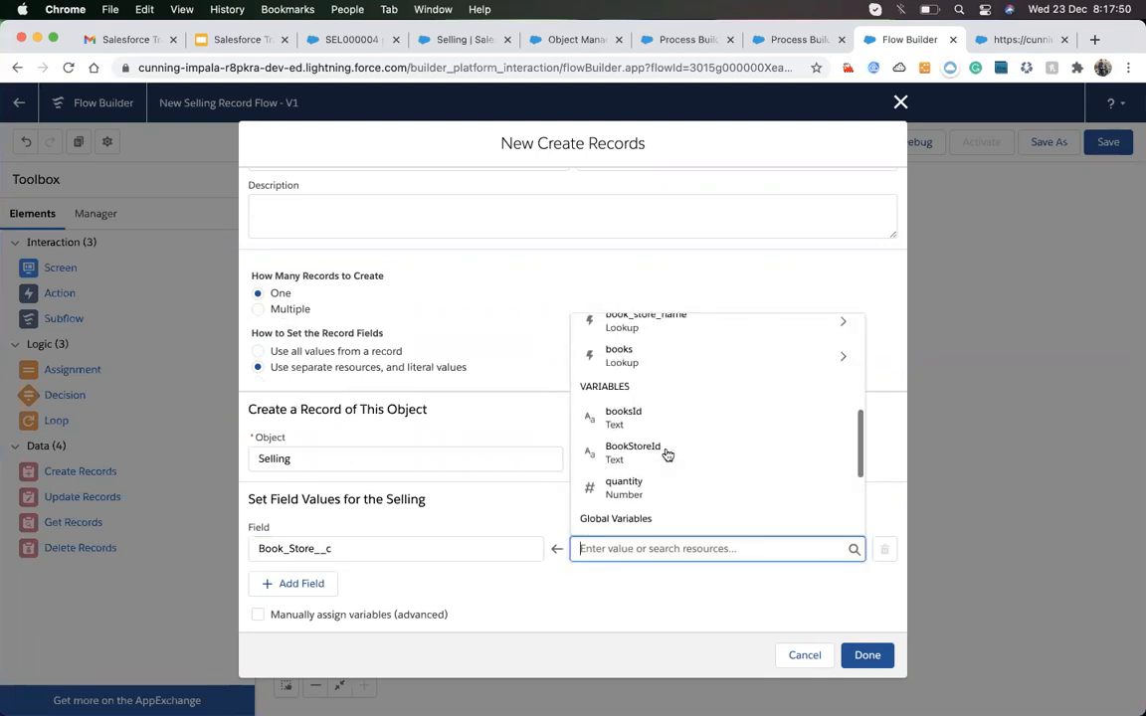
pyautogui.scroll(4, 680, 418)
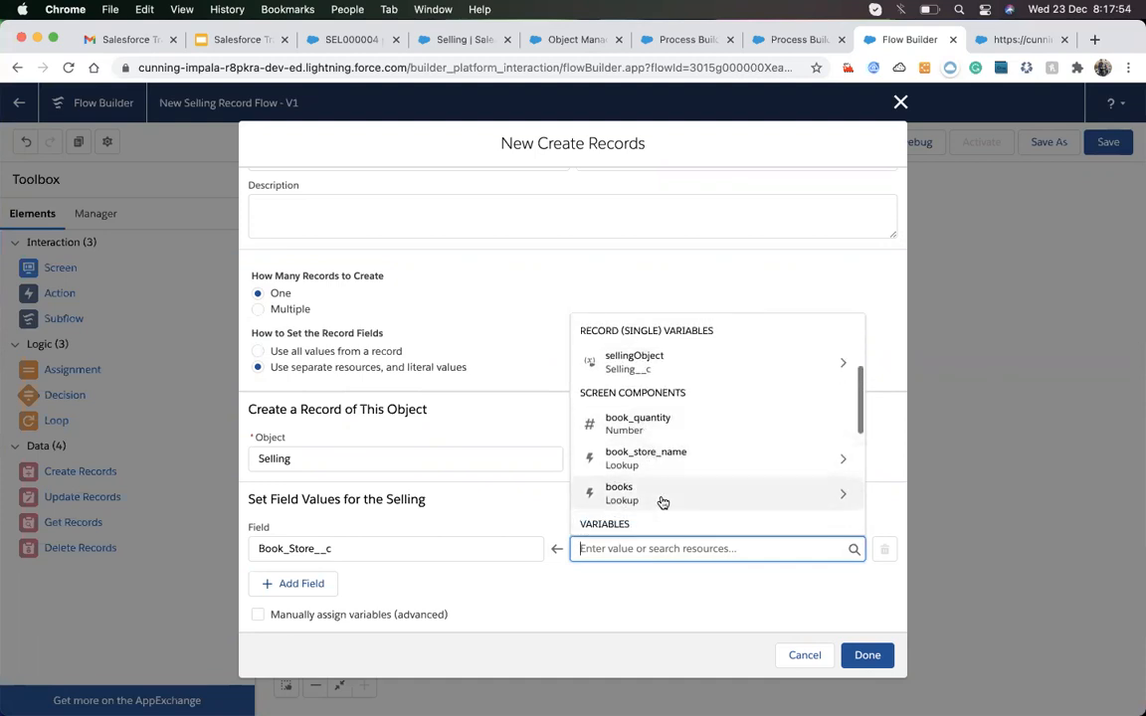
pyautogui.click(843, 461)
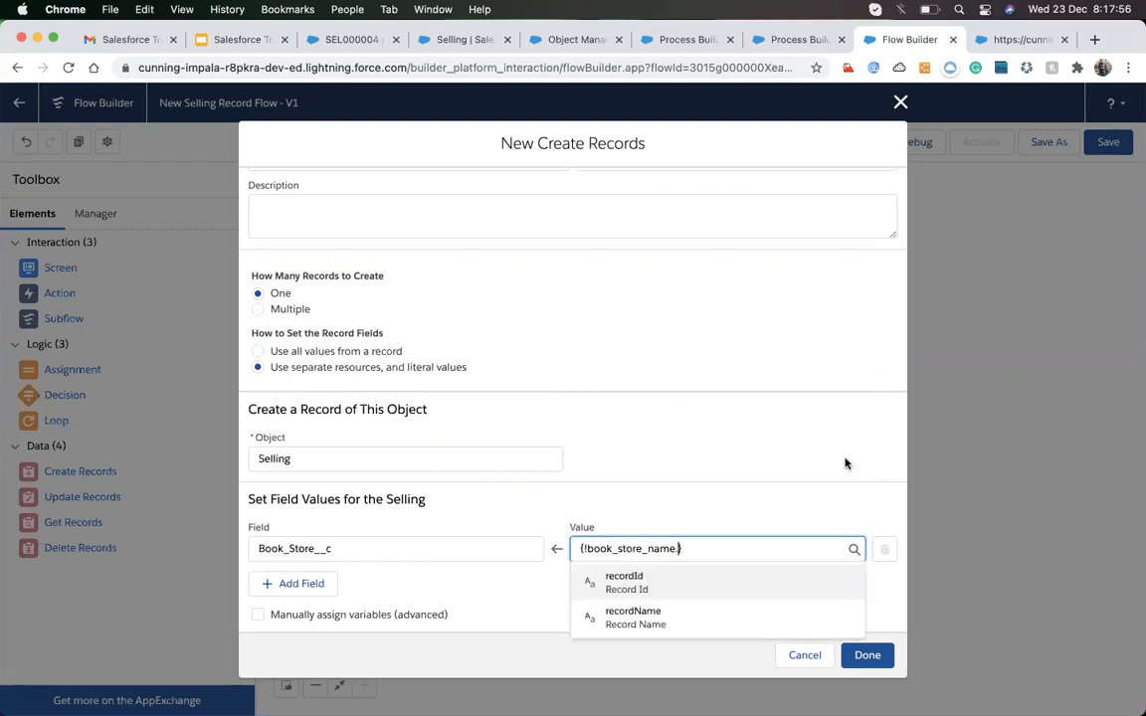
pyautogui.click(628, 588)
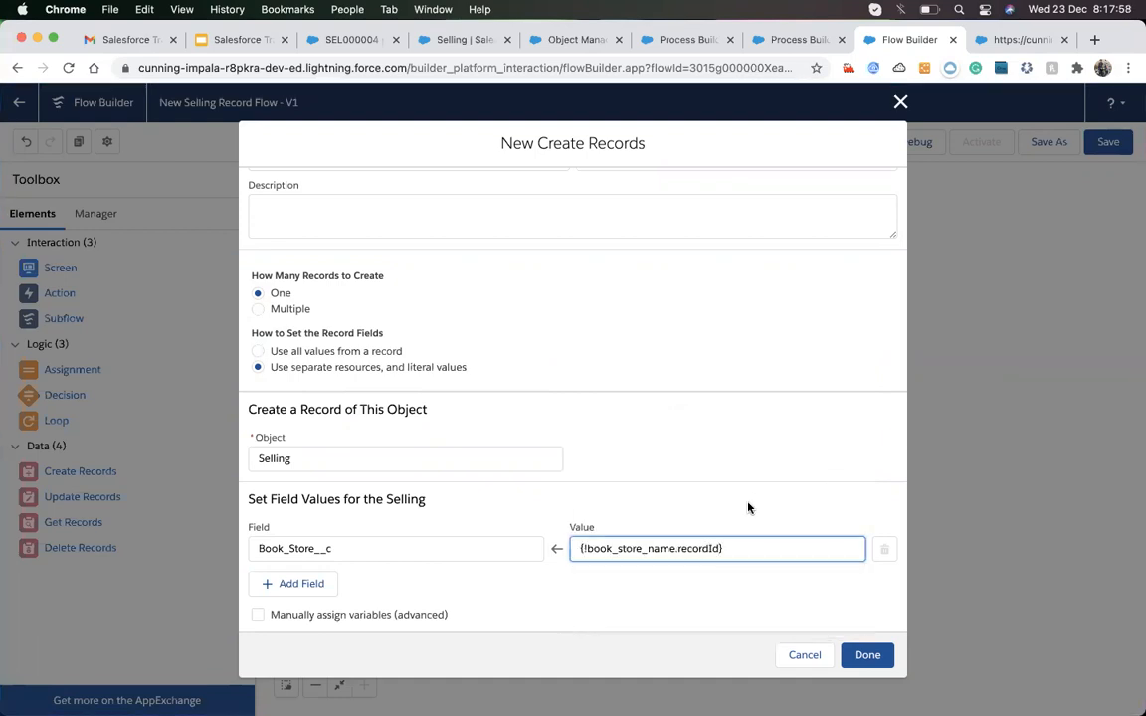
pyautogui.click(867, 659)
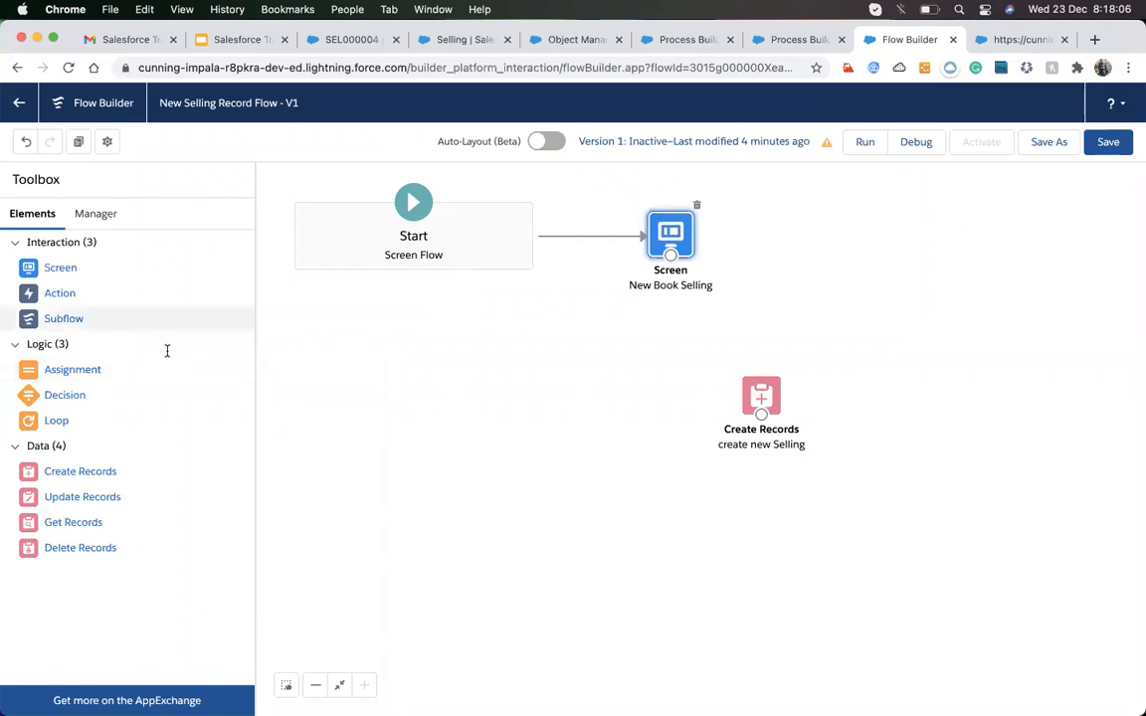
# - Delete the sellingObject record variable and the booksId variable from the flow's resources
pyautogui.click(95, 220)
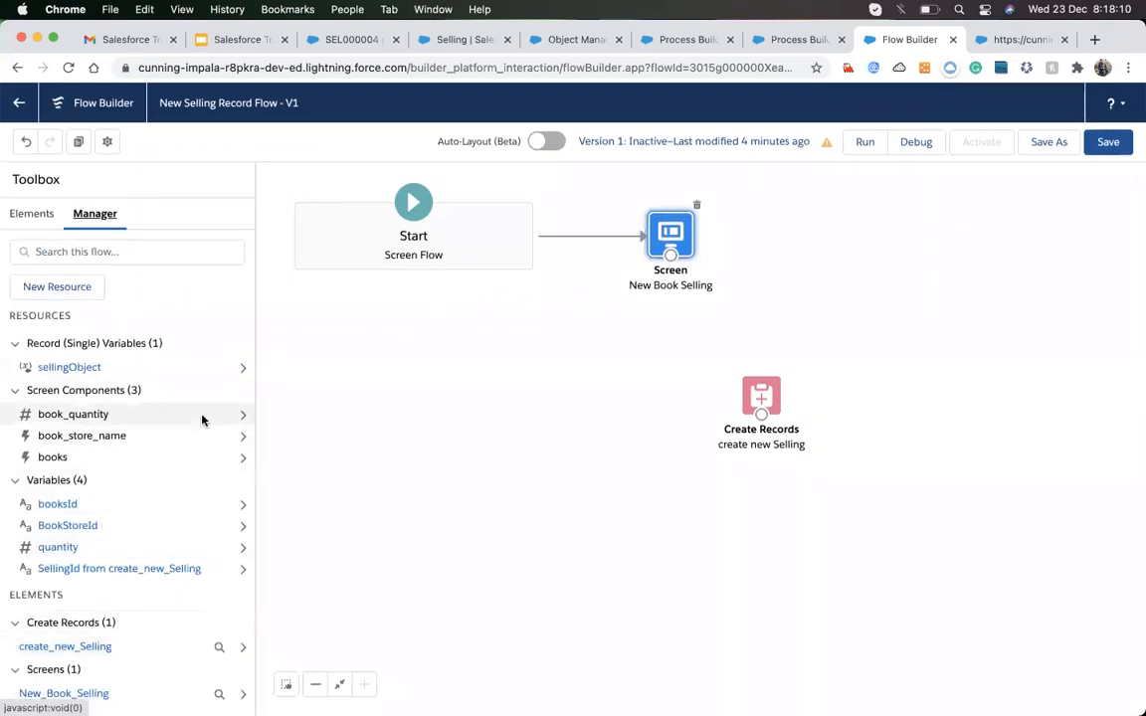
pyautogui.click(240, 372)
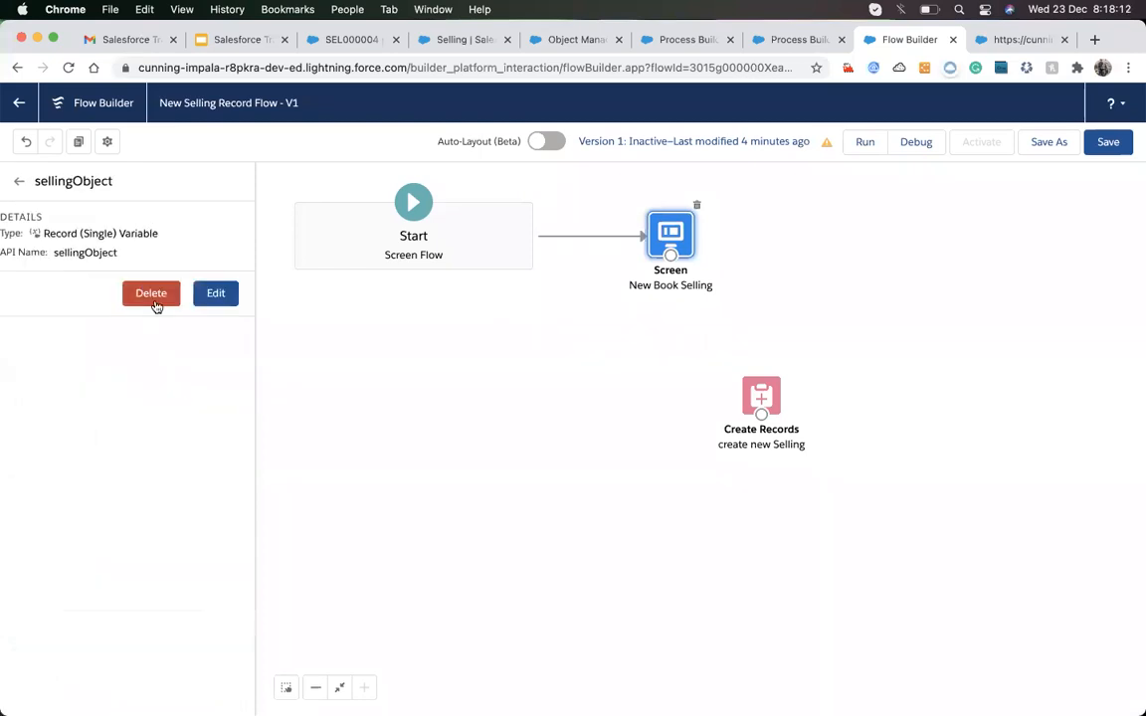
pyautogui.click(153, 296)
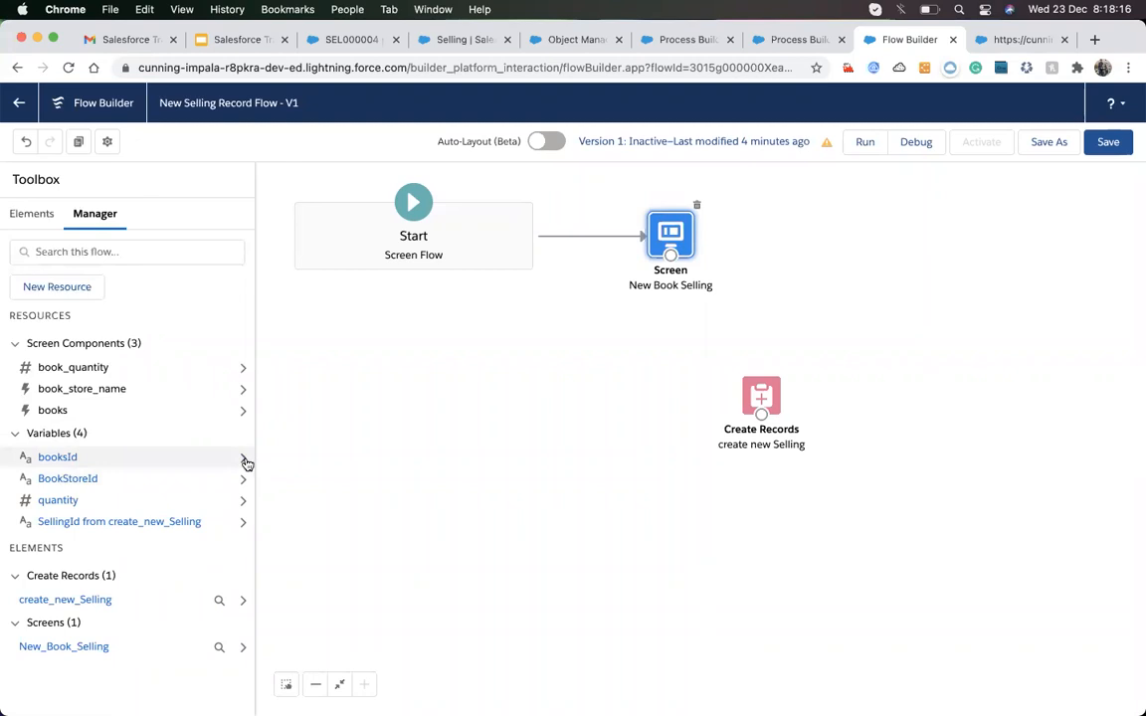
pyautogui.click(245, 459)
pyautogui.click(151, 295)
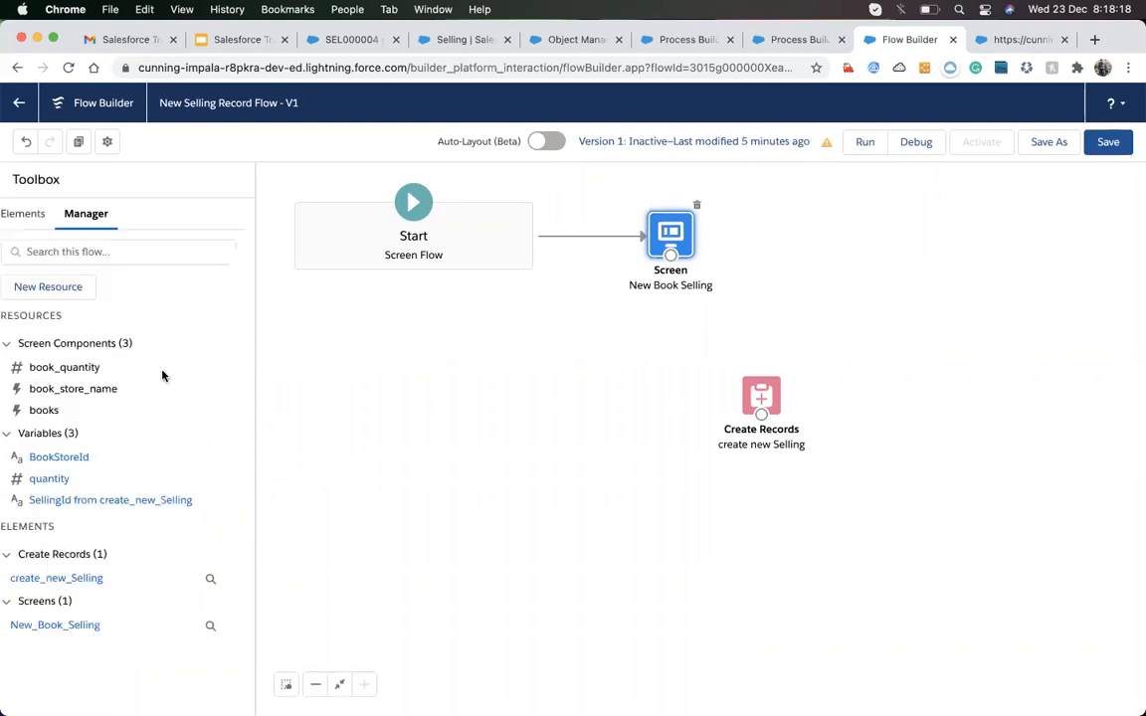
# - Delete the BookStoreId and quantity variables from the flow's resources
pyautogui.click(243, 457)
pyautogui.click(127, 304)
pyautogui.click(244, 462)
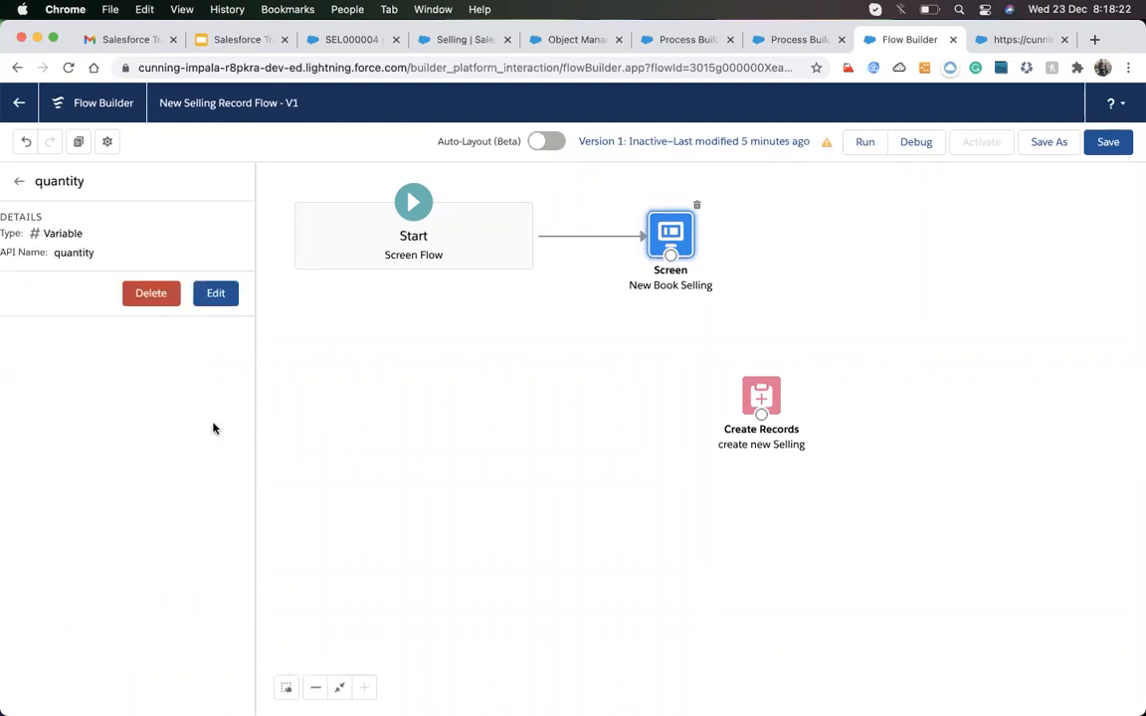
pyautogui.click(152, 295)
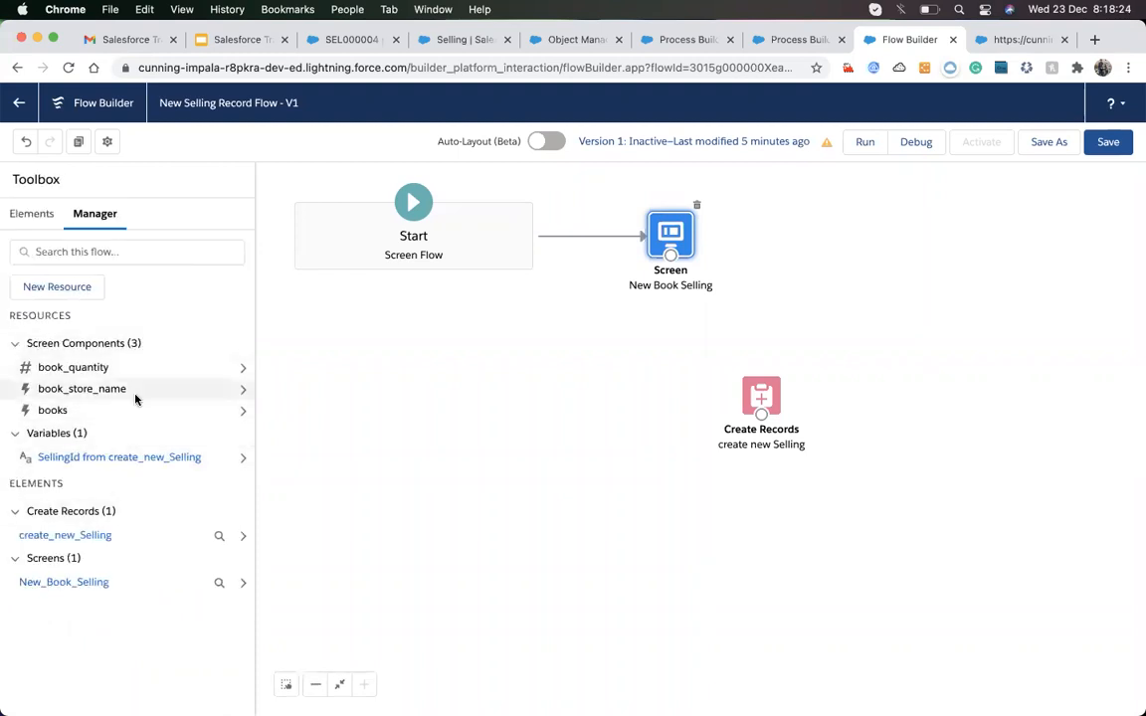
# - Examine the book_store_name lookup's Field API Name in the New Book Selling screen and its selected value in the debug run
pyautogui.doubleClick(665, 235)
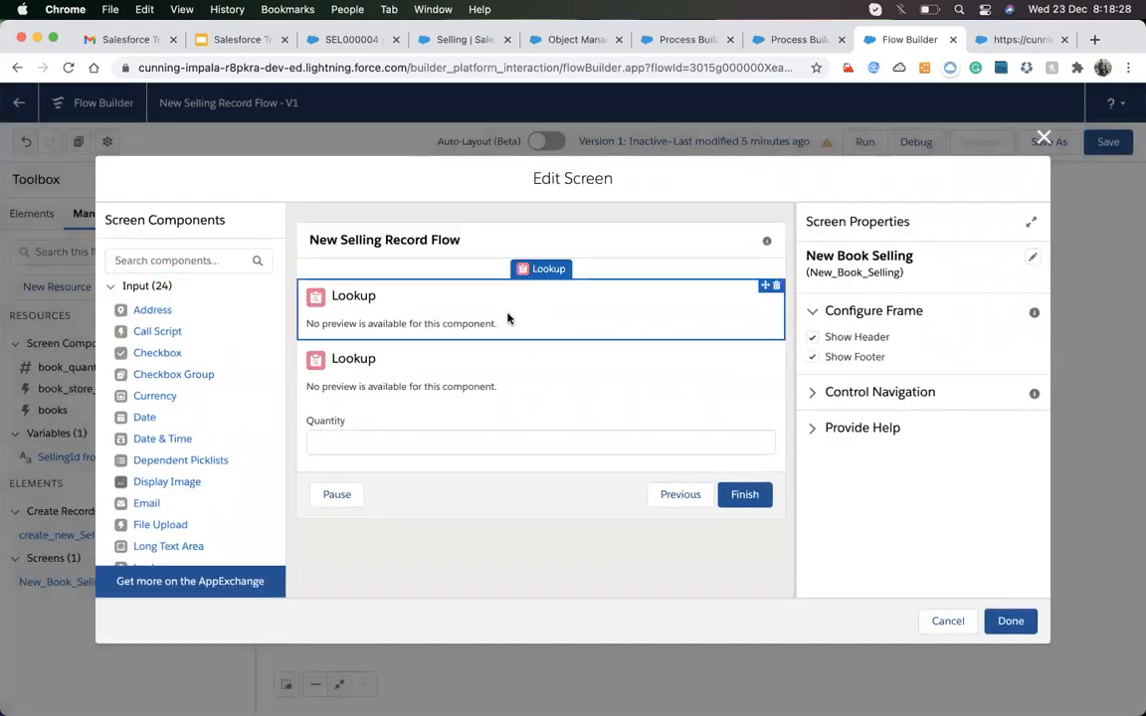
pyautogui.click(581, 319)
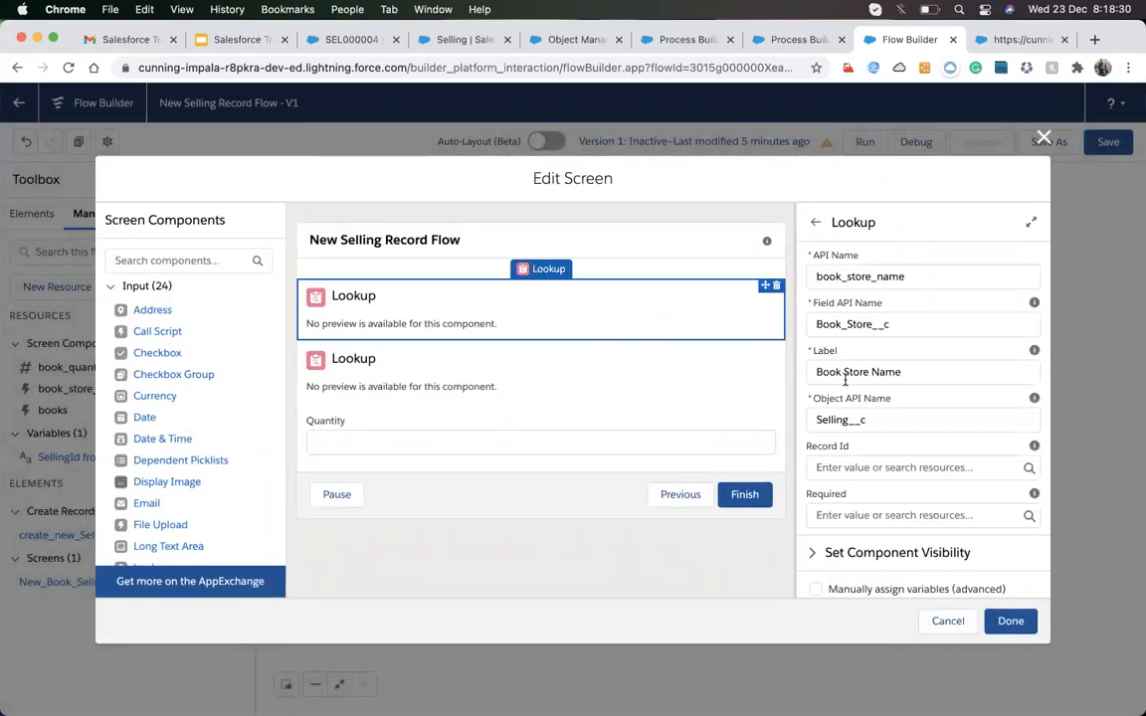
pyautogui.click(856, 323)
pyautogui.doubleClick(856, 323)
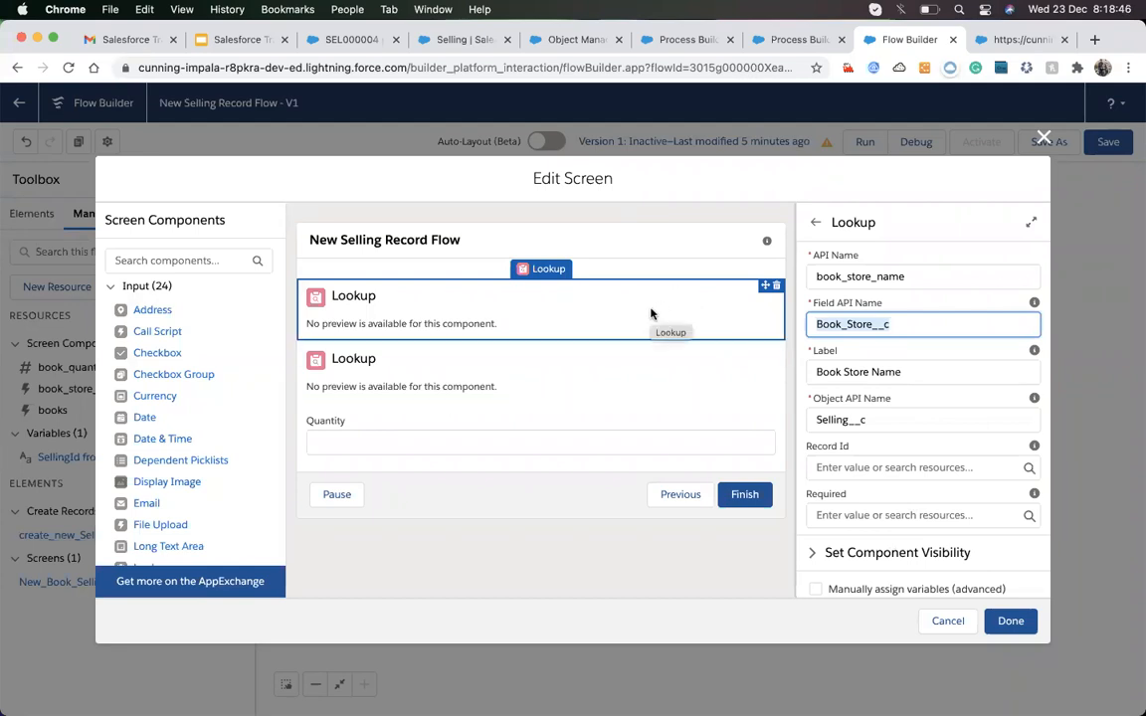
pyautogui.click(1009, 45)
pyautogui.click(197, 223)
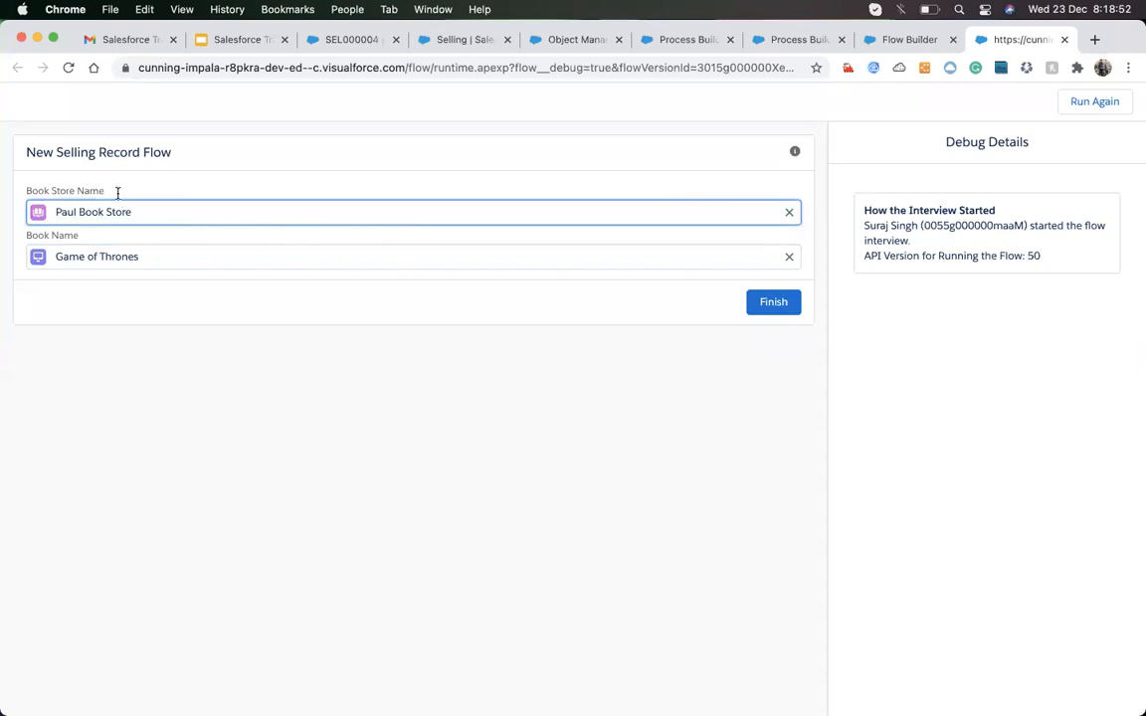
pyautogui.tripleClick(152, 211)
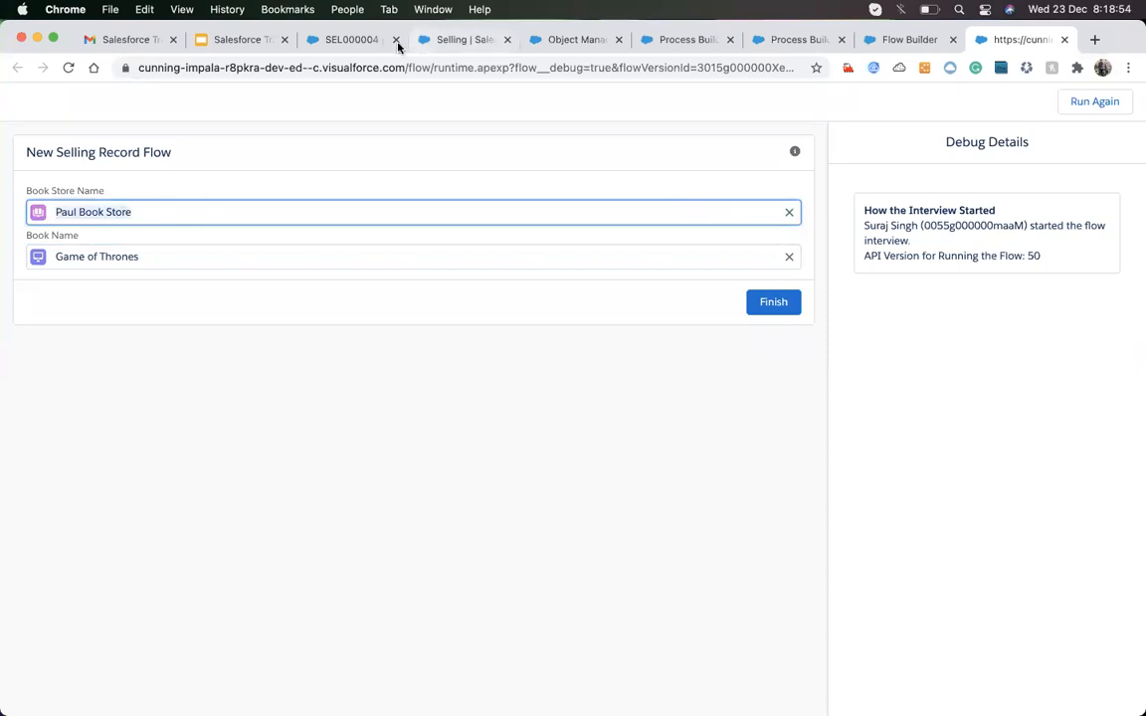
# - Open the Paul Book Store record in the Book Stores list and highlight its record ID in the page address
pyautogui.click(460, 39)
pyautogui.click(348, 40)
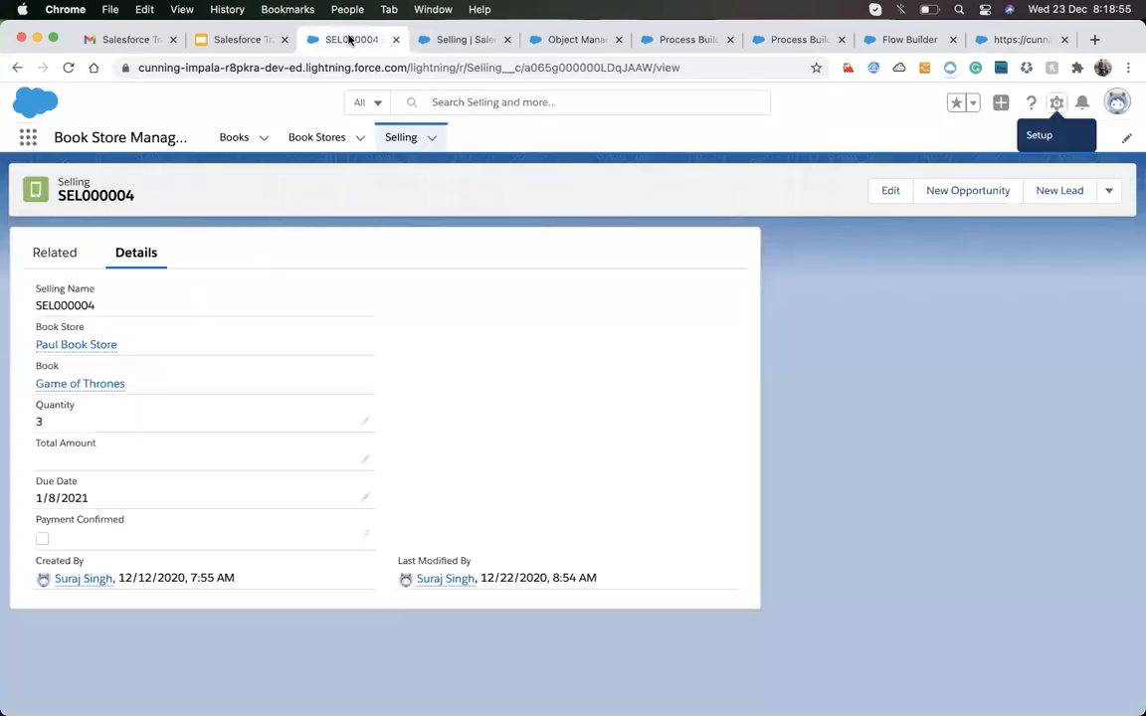
pyautogui.click(338, 140)
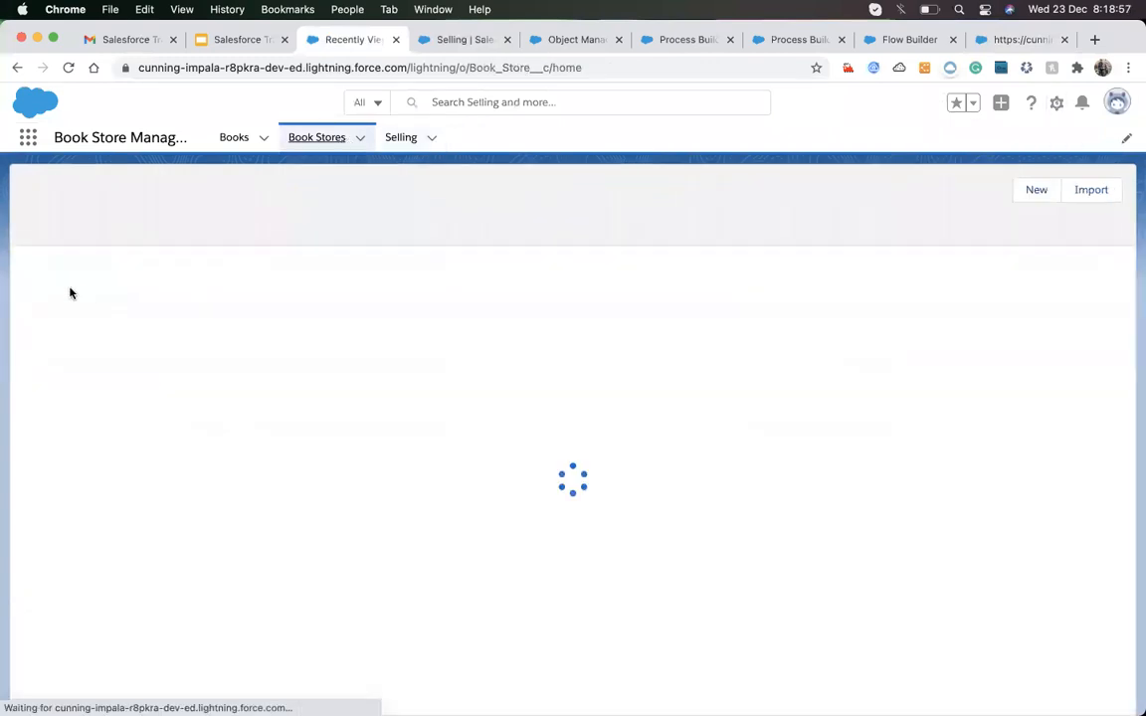
pyautogui.click(108, 282)
pyautogui.doubleClick(596, 68)
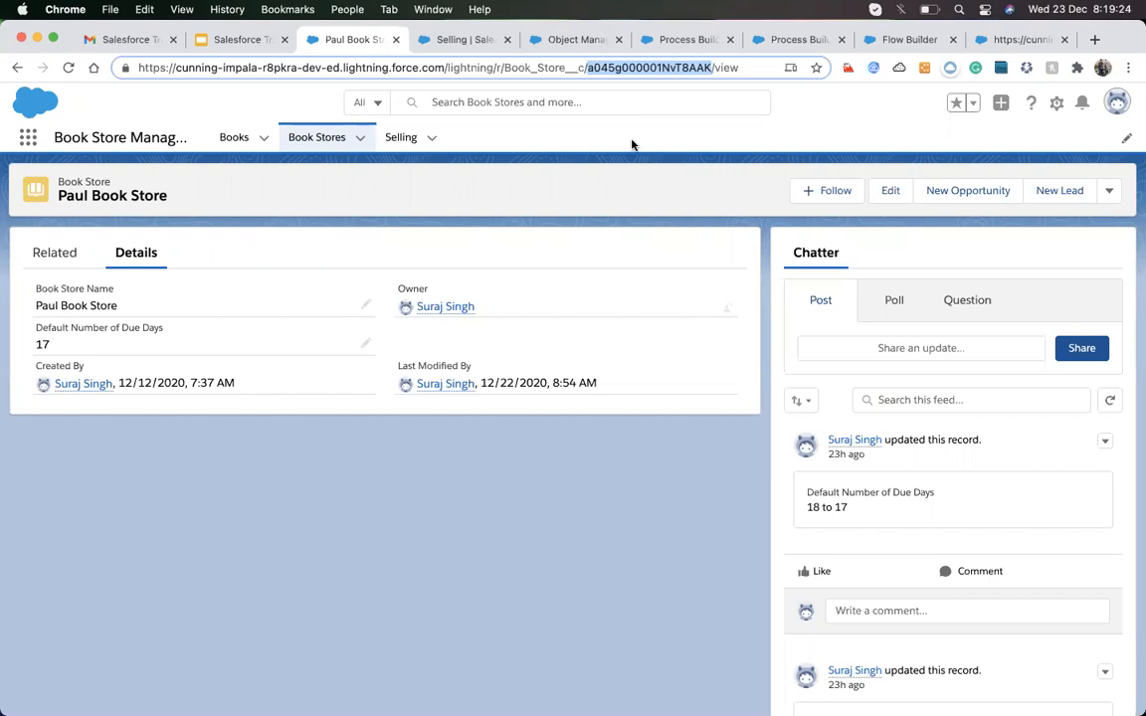
# - Compare the book store lookup settings with the store and book values in the debug run, and close the screen editor
pyautogui.click(907, 39)
pyautogui.click(493, 318)
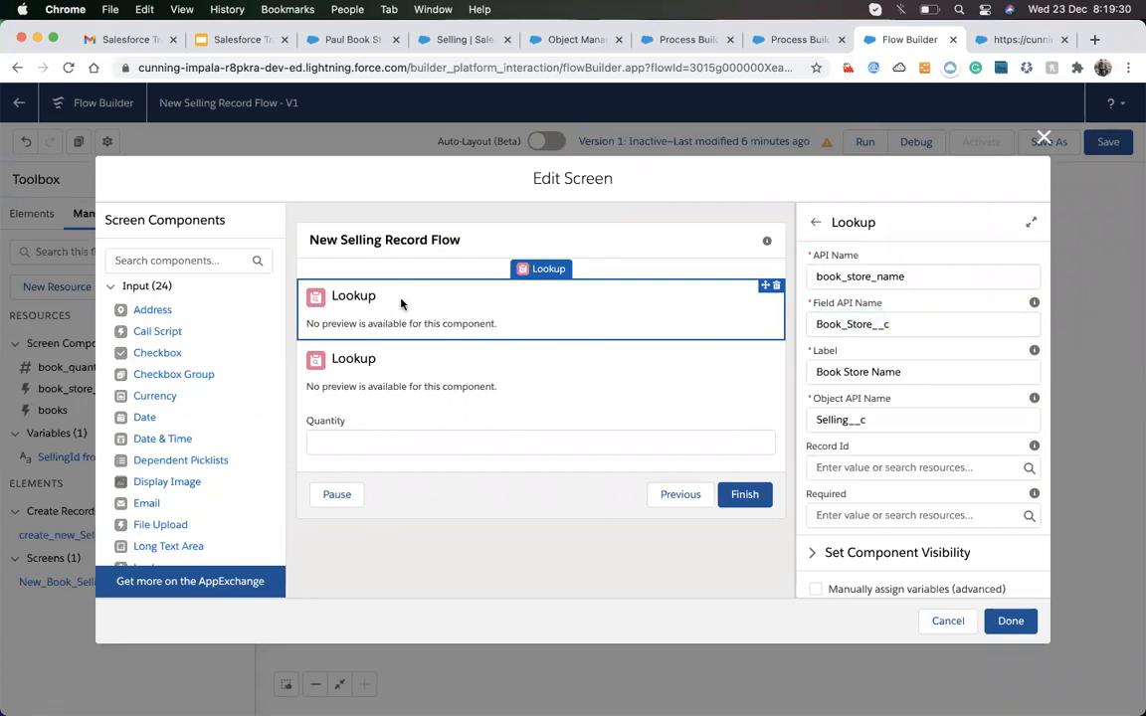
pyautogui.click(1002, 43)
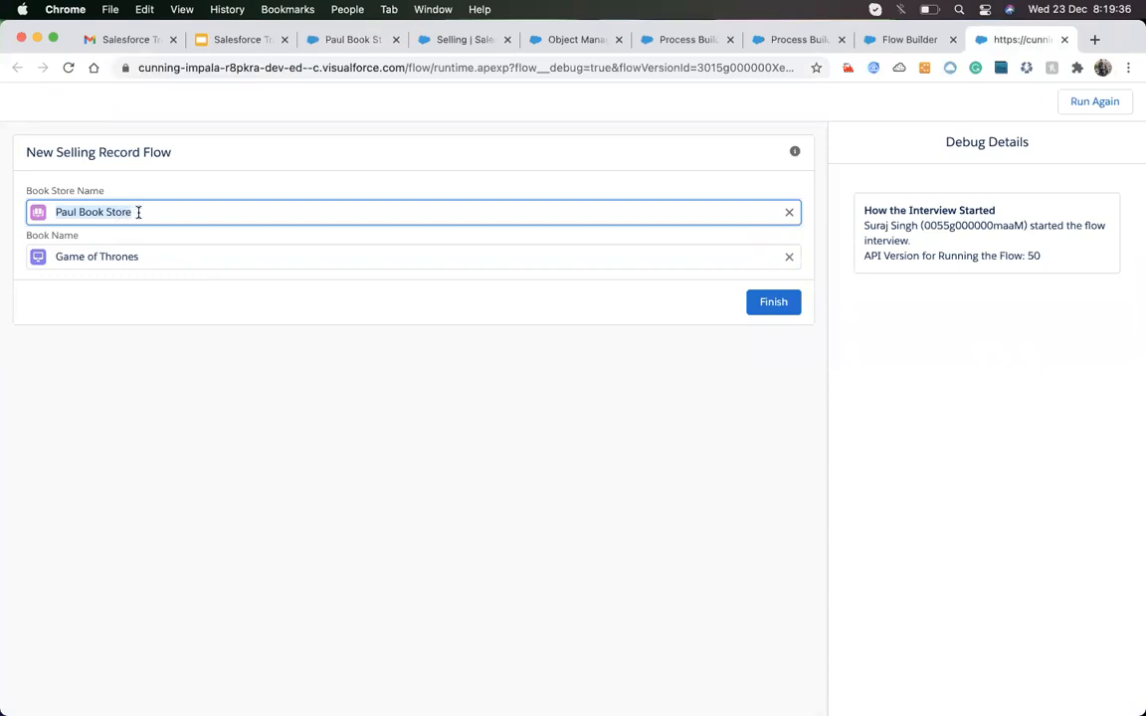
pyautogui.click(125, 257)
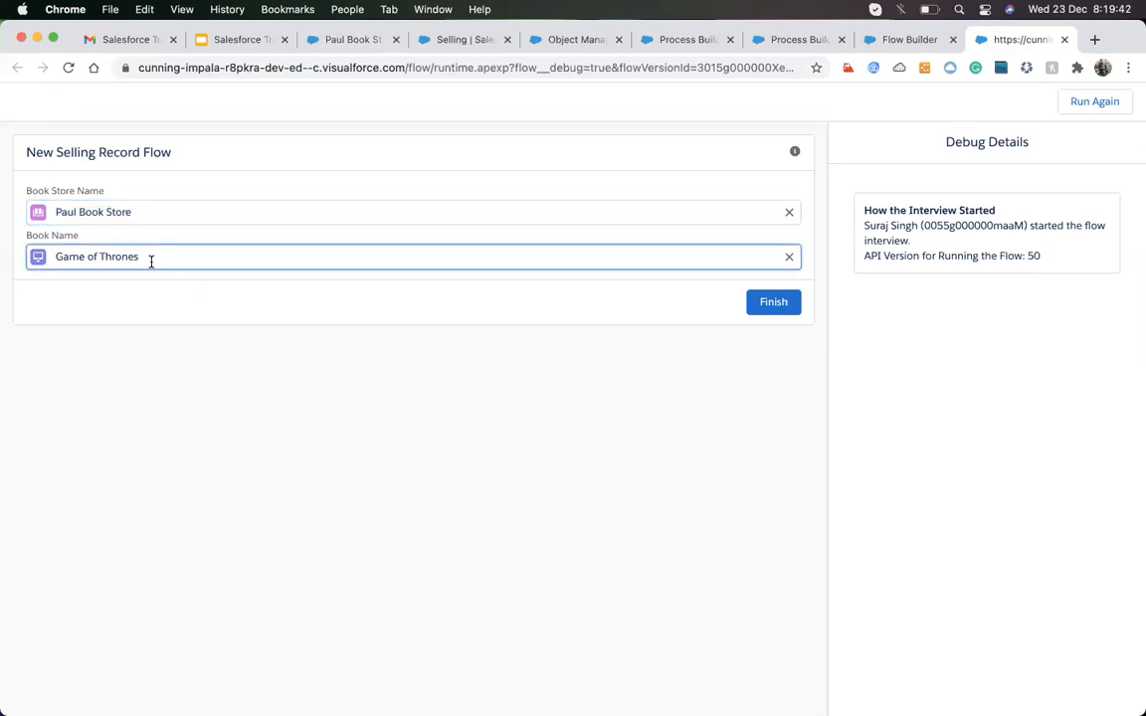
pyautogui.click(899, 39)
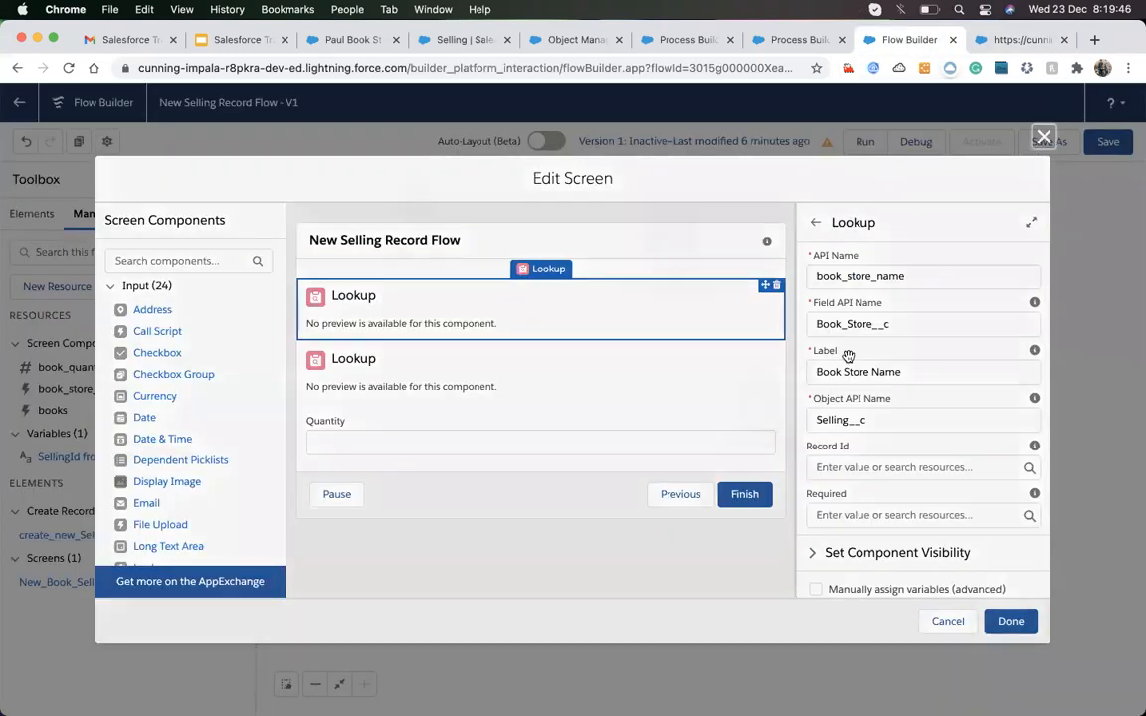
pyautogui.click(1043, 137)
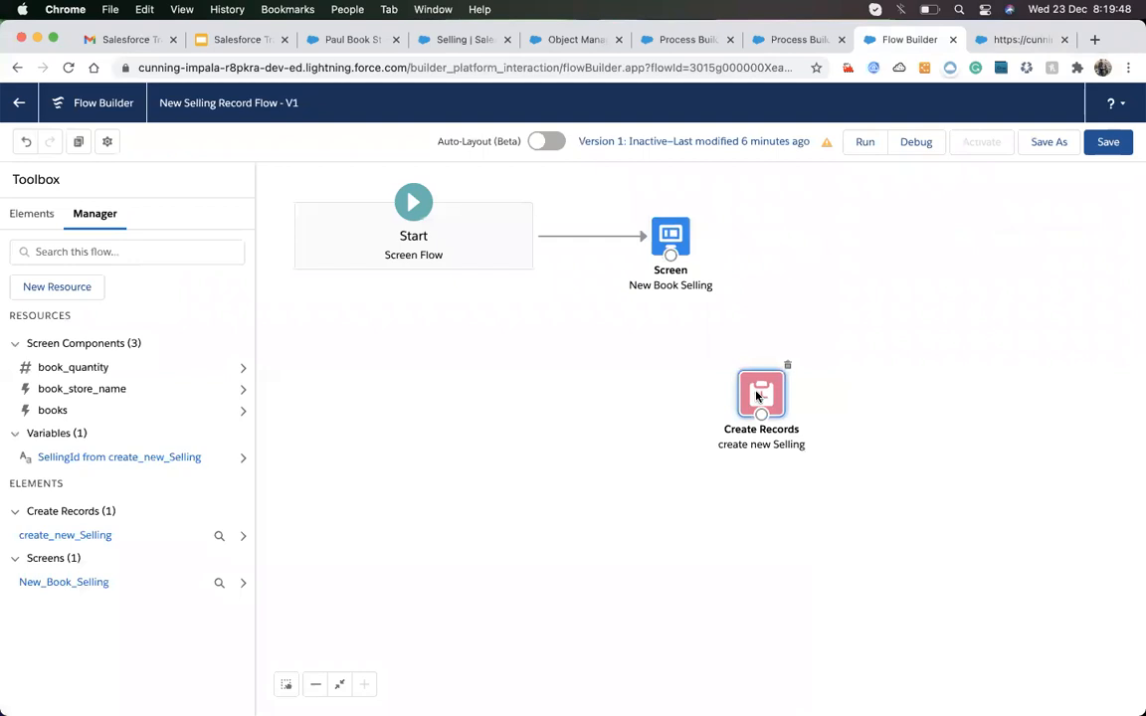
# - Open the create new Selling element and reselect {!book_store_name.recordId} as the value of Book_Store__c
pyautogui.doubleClick(756, 396)
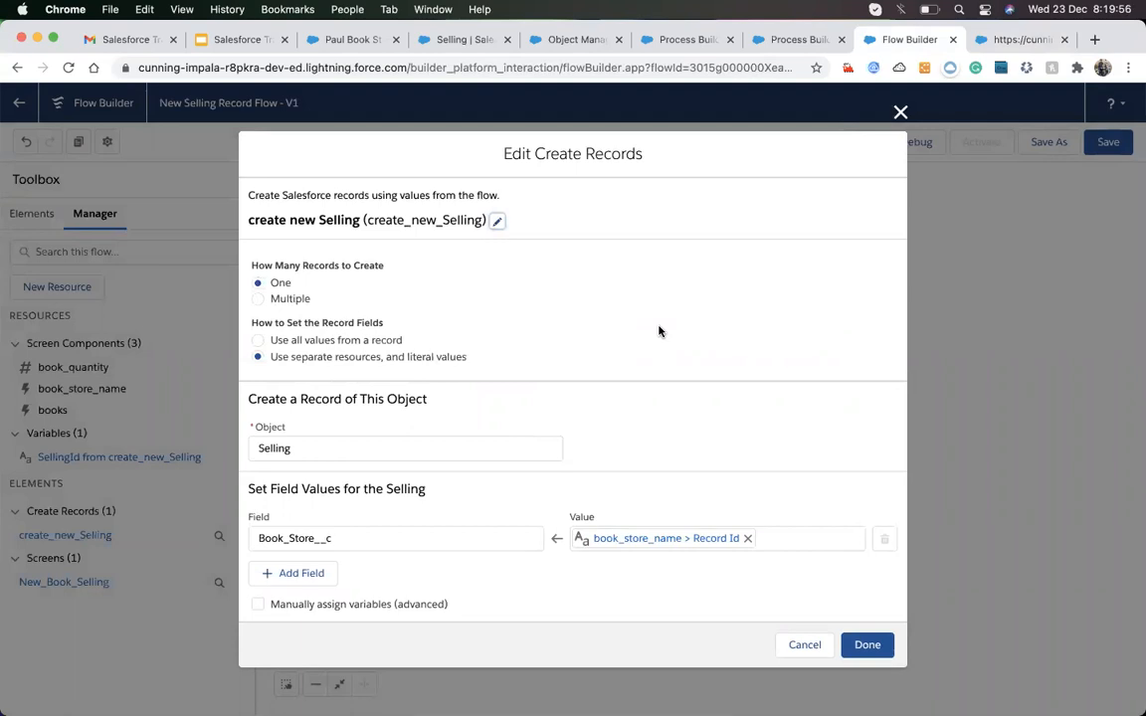
pyautogui.click(284, 542)
pyautogui.click(595, 466)
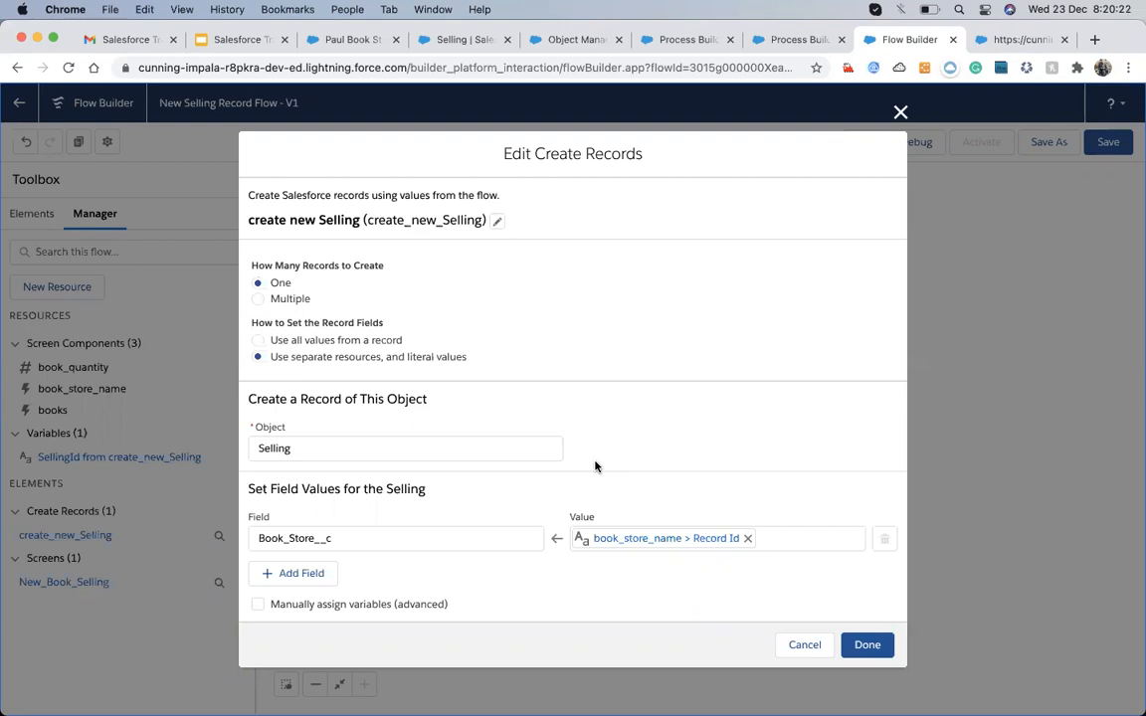
pyautogui.click(747, 538)
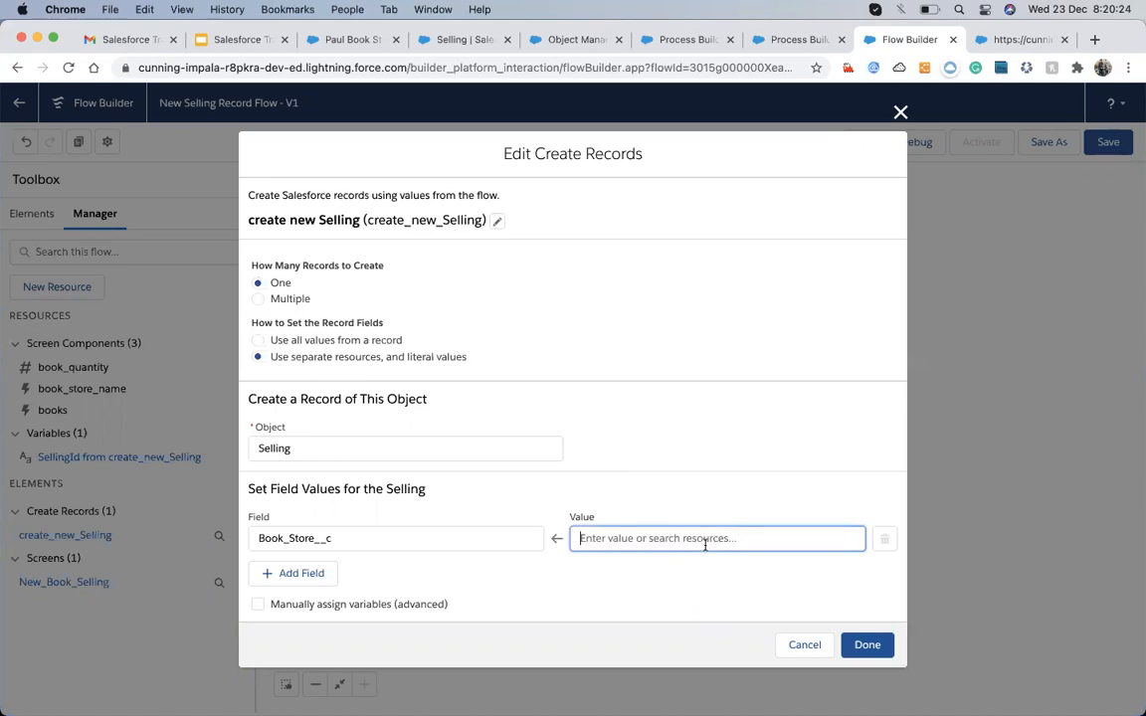
pyautogui.click(705, 542)
pyautogui.scroll(-2, 649, 439)
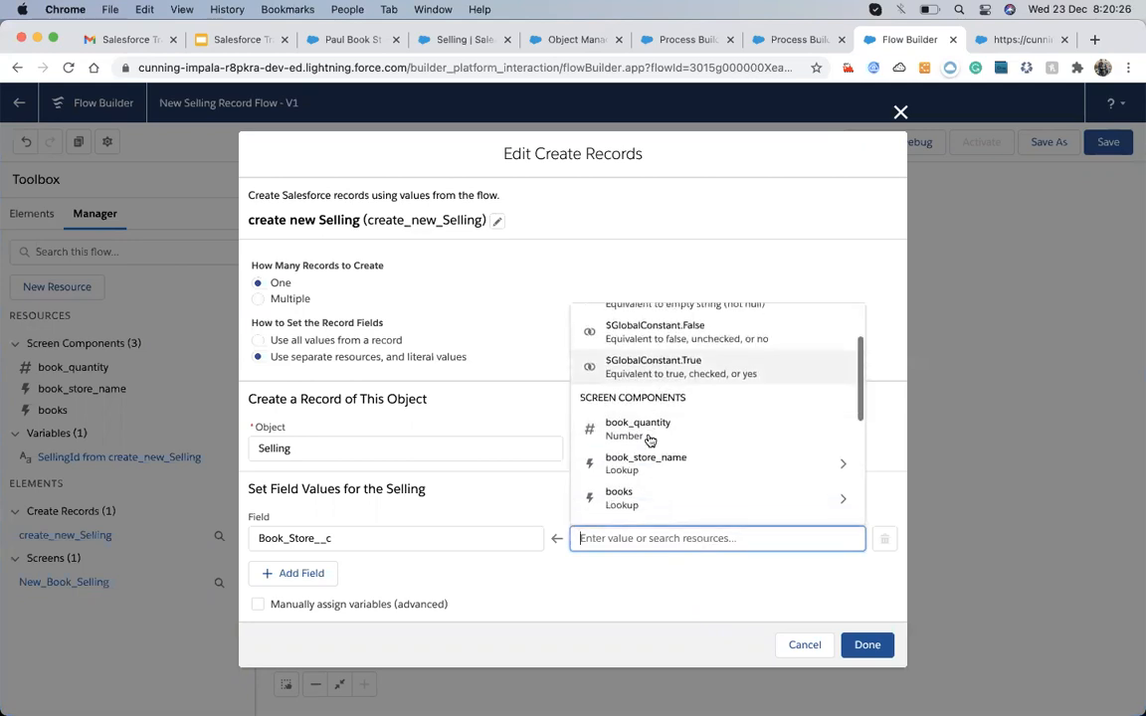
pyautogui.scroll(-1, 648, 440)
pyautogui.click(838, 430)
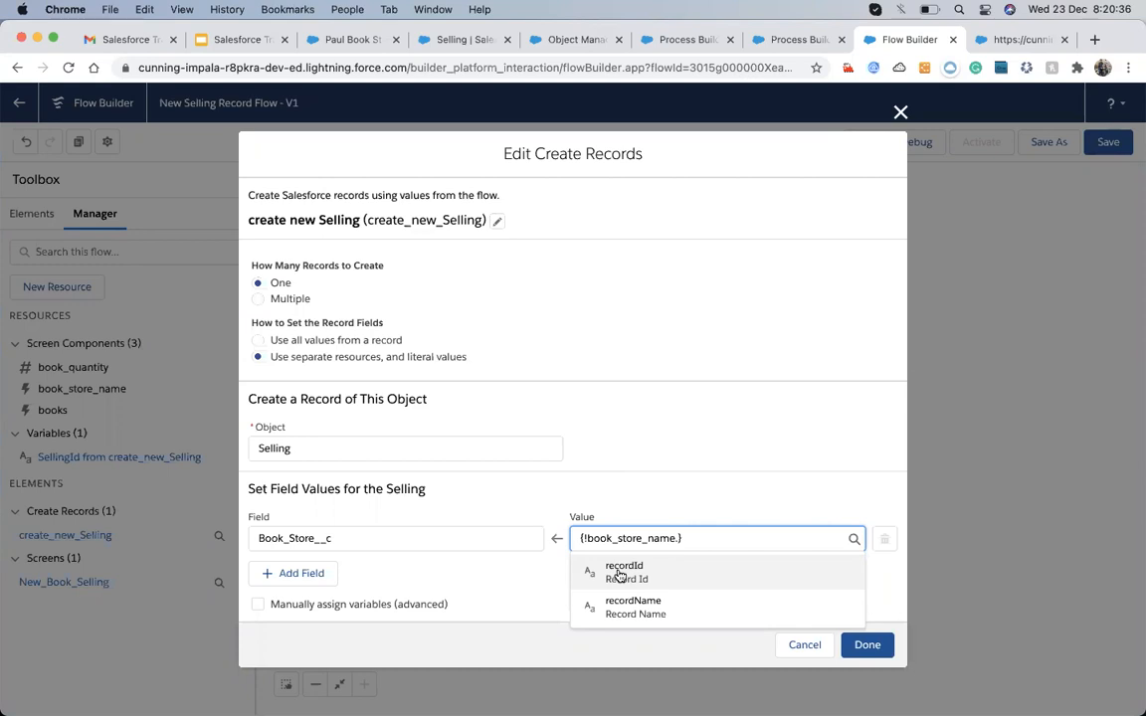
pyautogui.click(619, 575)
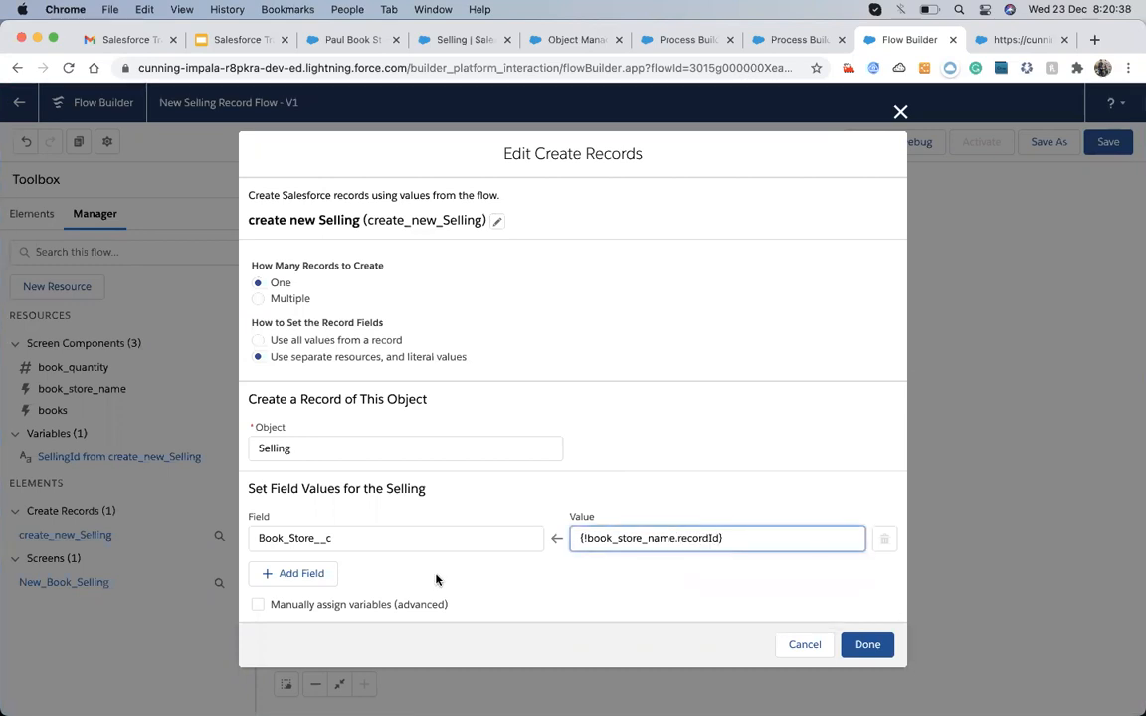
# - Add a field assignment to the Selling record that maps Book__c to {!books.recordId}
pyautogui.click(337, 565)
pyautogui.click(335, 577)
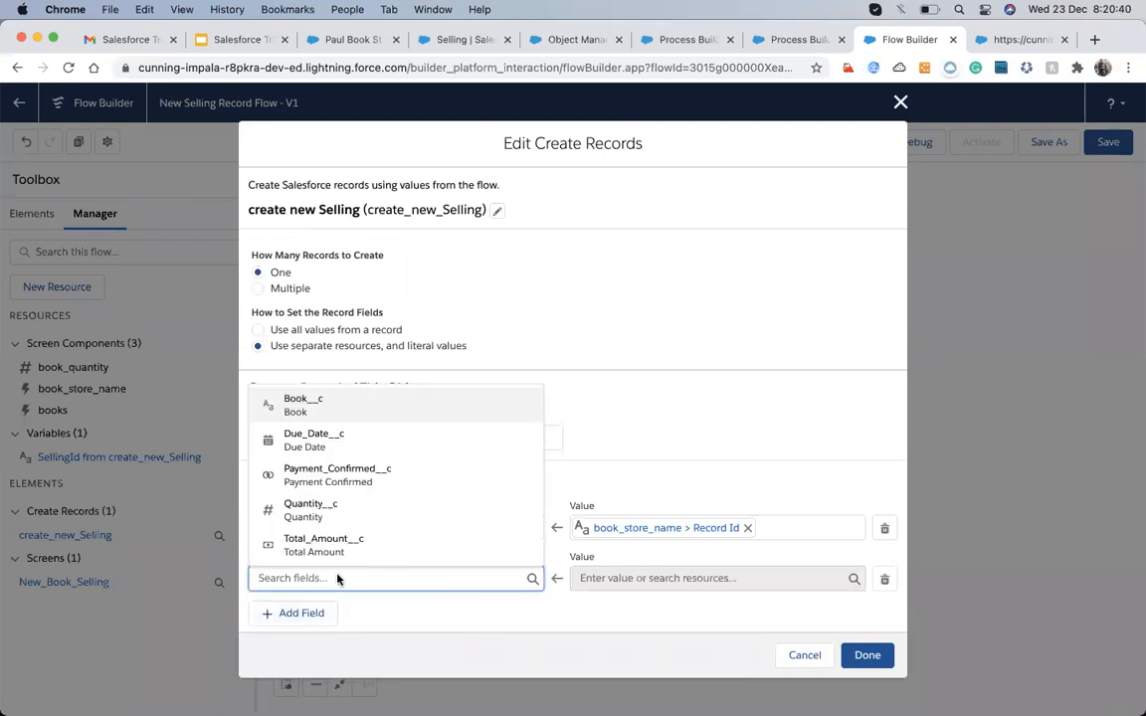
pyautogui.click(304, 410)
pyautogui.click(636, 579)
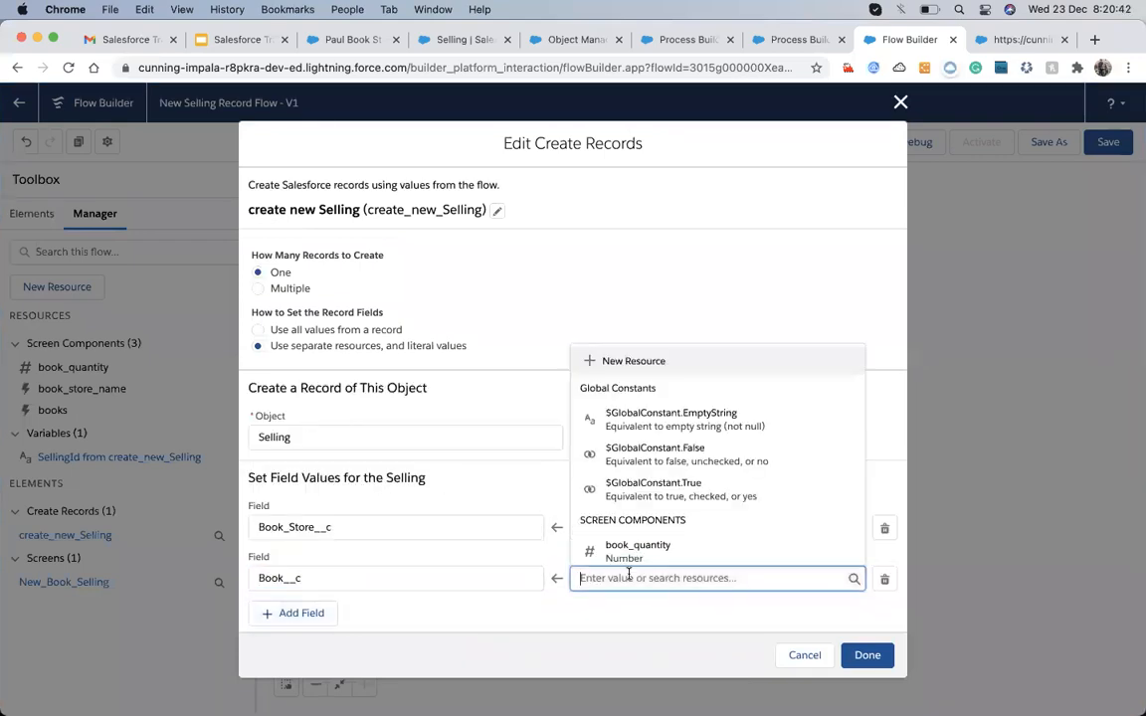
pyautogui.scroll(-3, 626, 494)
pyautogui.scroll(-2, 627, 494)
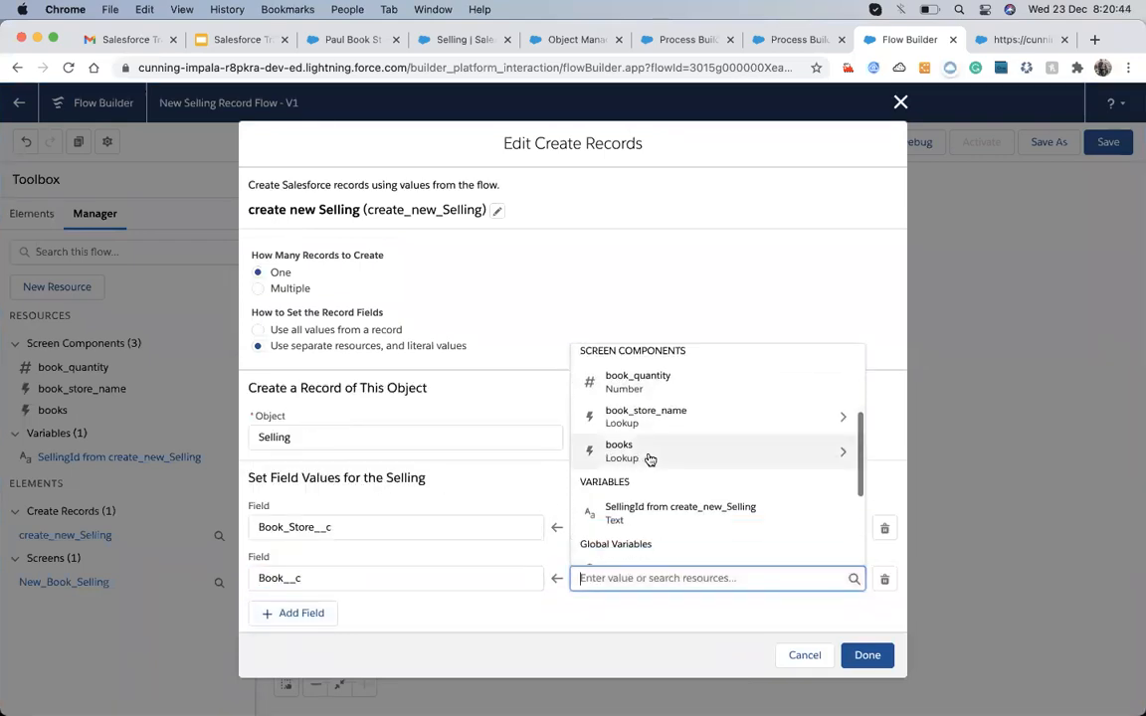
pyautogui.click(838, 456)
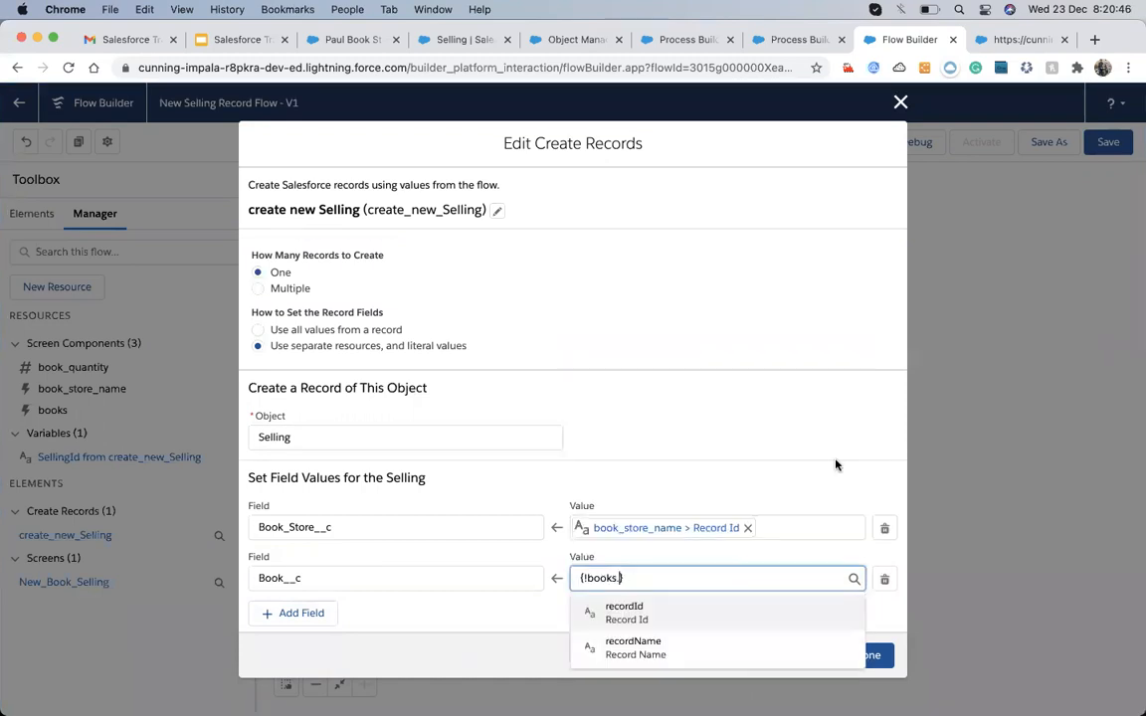
pyautogui.click(626, 613)
# - Add a field assignment that maps Quantity__c to {!book_quantity} and apply the Create Records changes
pyautogui.click(290, 618)
pyautogui.click(343, 547)
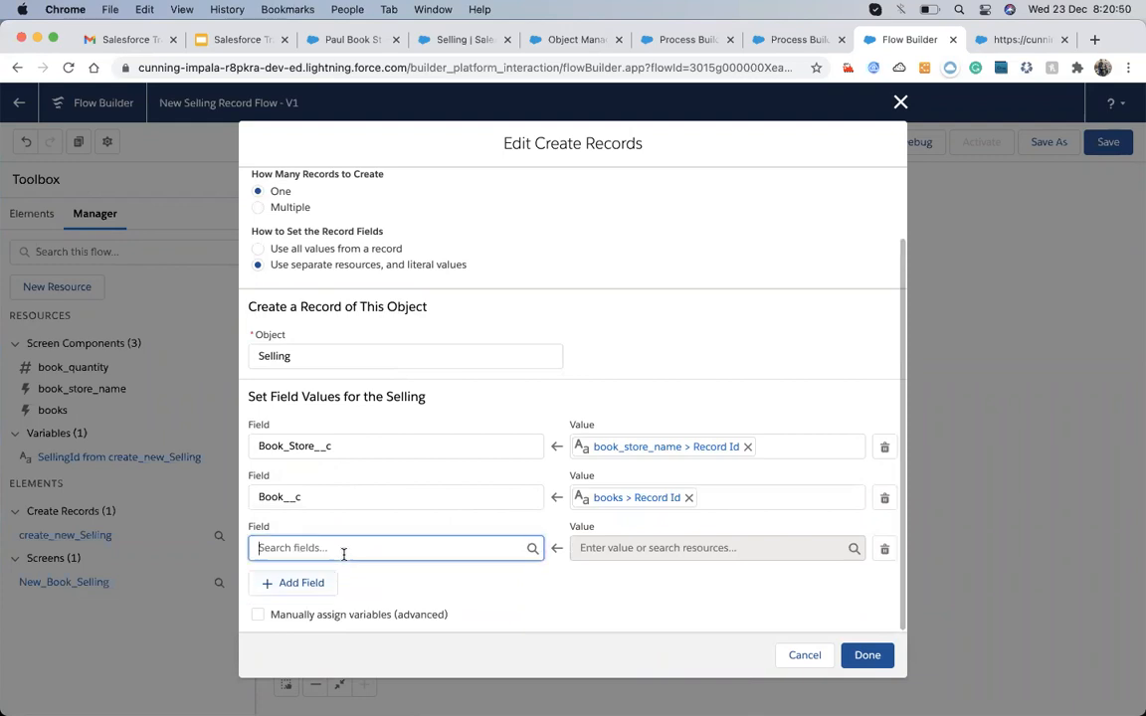
pyautogui.click(323, 649)
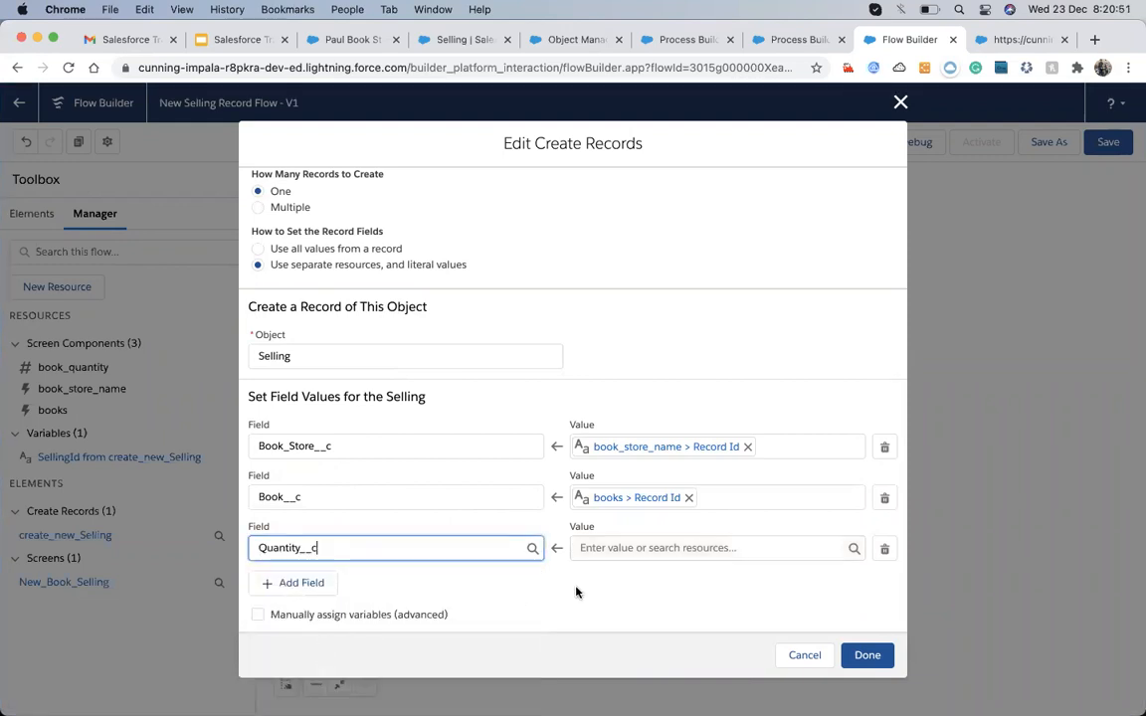
pyautogui.click(609, 547)
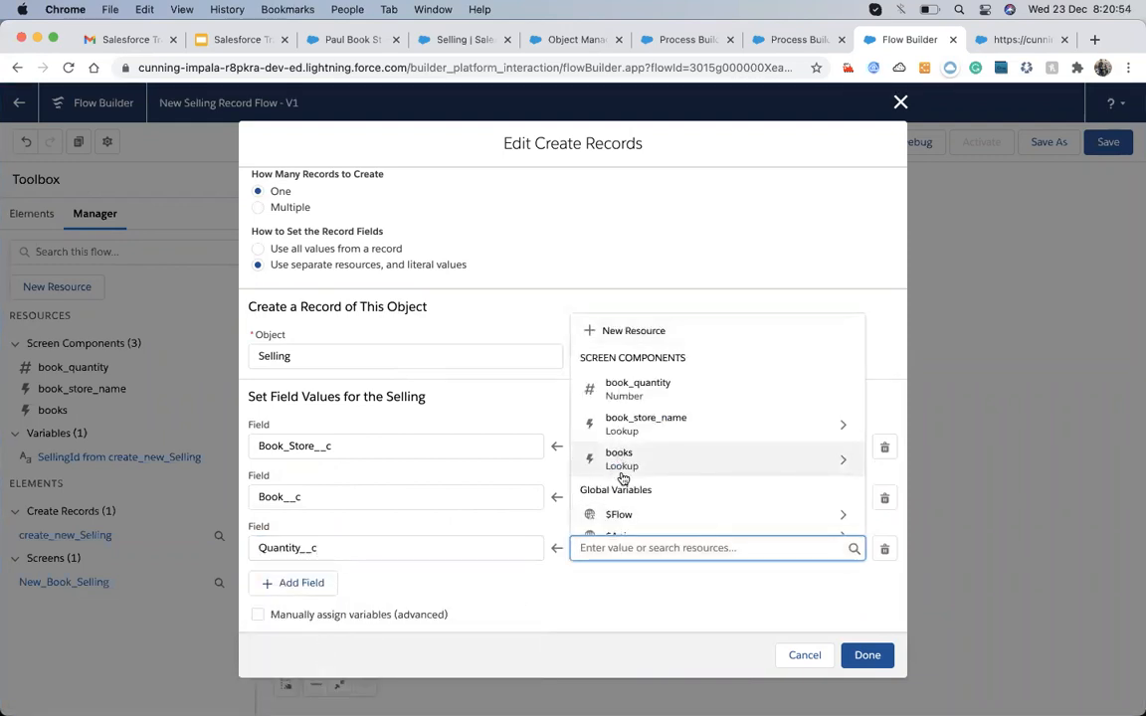
pyautogui.scroll(-2, 619, 452)
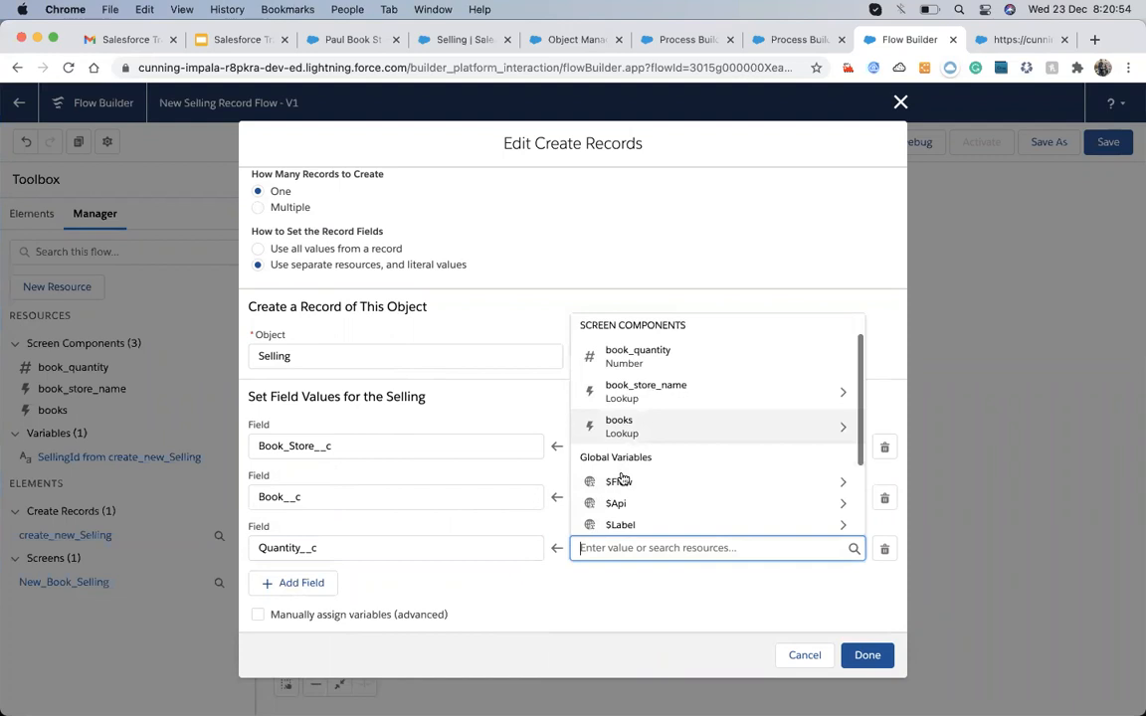
pyautogui.click(629, 348)
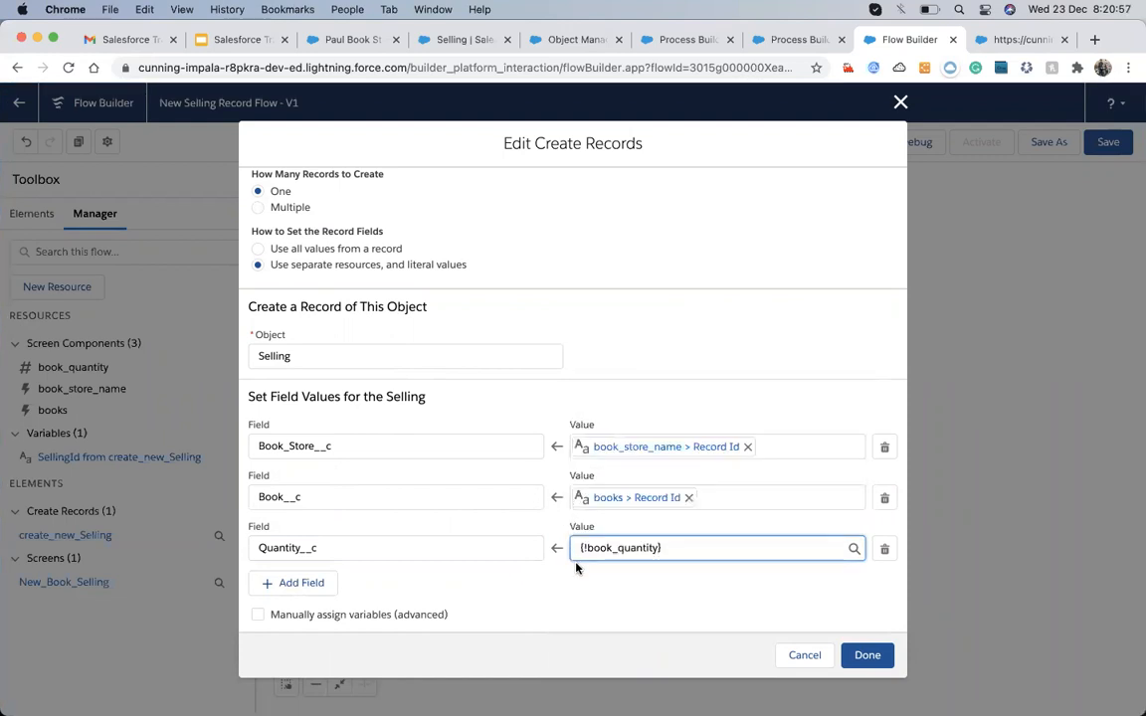
pyautogui.click(869, 655)
# - Connect the New Book Selling screen to the create new Selling element and save the flow
pyautogui.moveTo(670, 255); pyautogui.dragTo(849, 236)
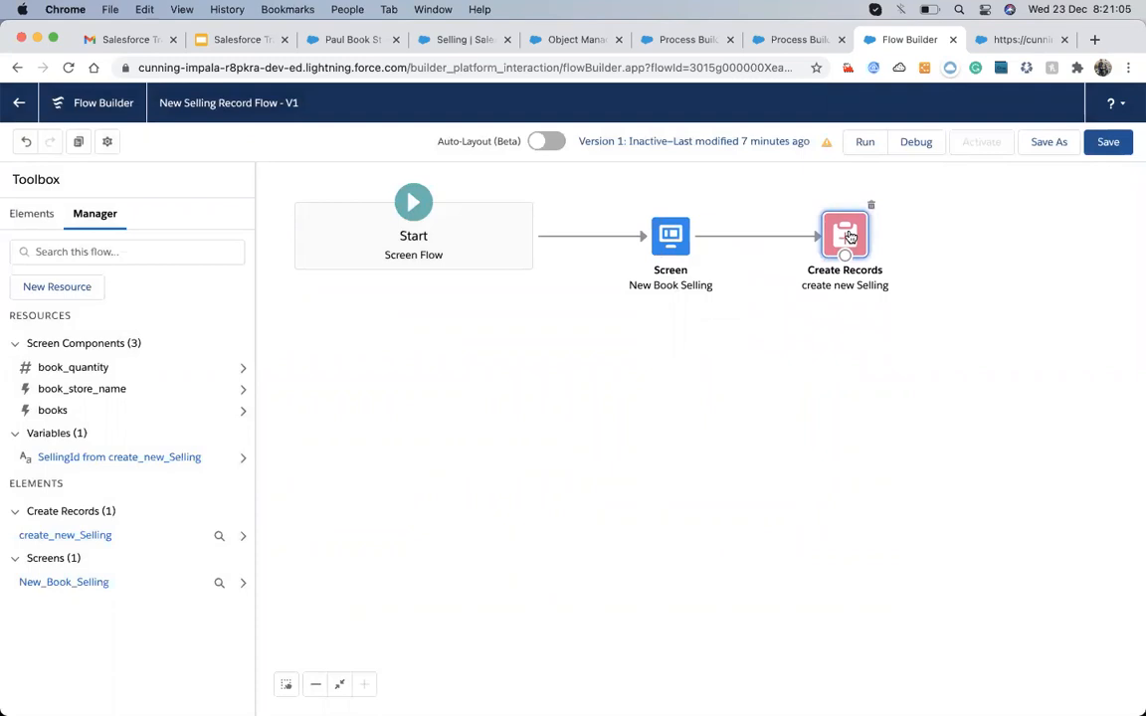
pyautogui.click(1108, 141)
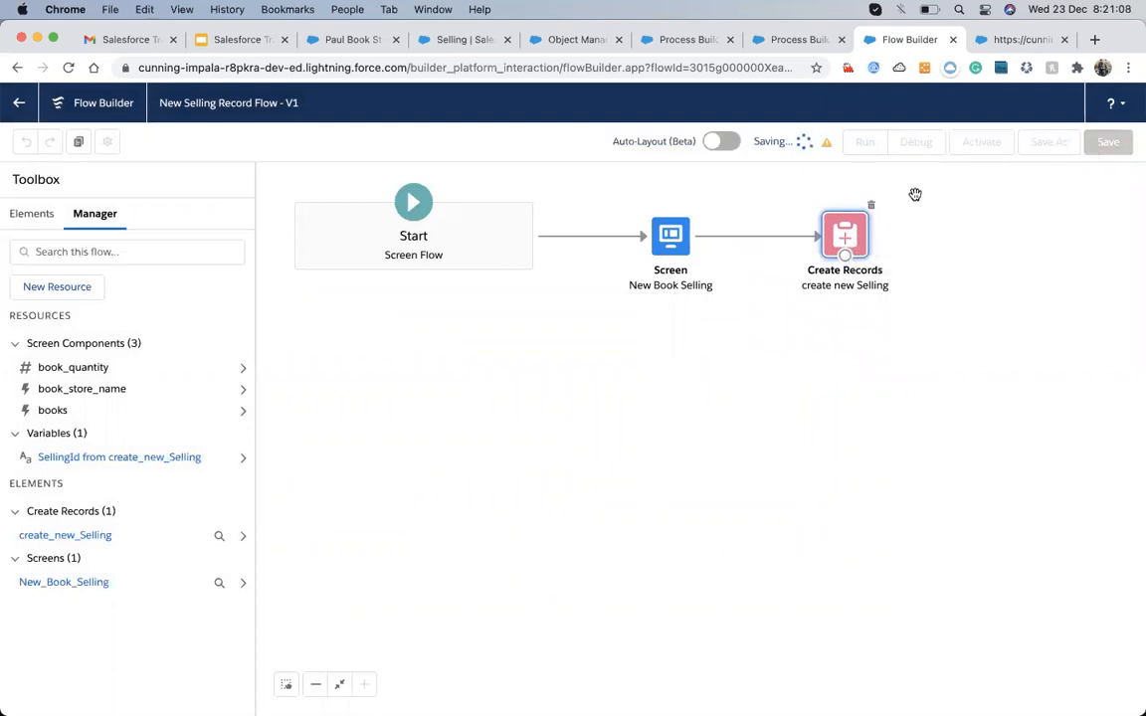
# - Debug the flow with Paul Book Store as the book store, Harry Poter as the book and a quantity of 31
pyautogui.click(915, 141)
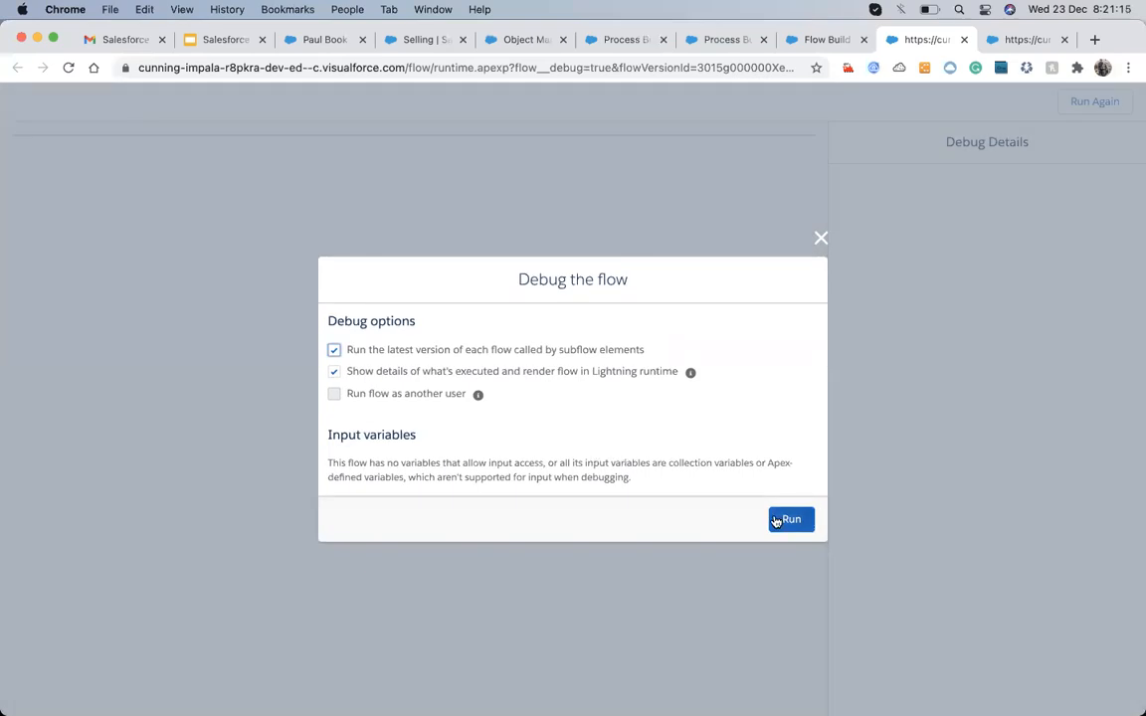
pyautogui.click(781, 521)
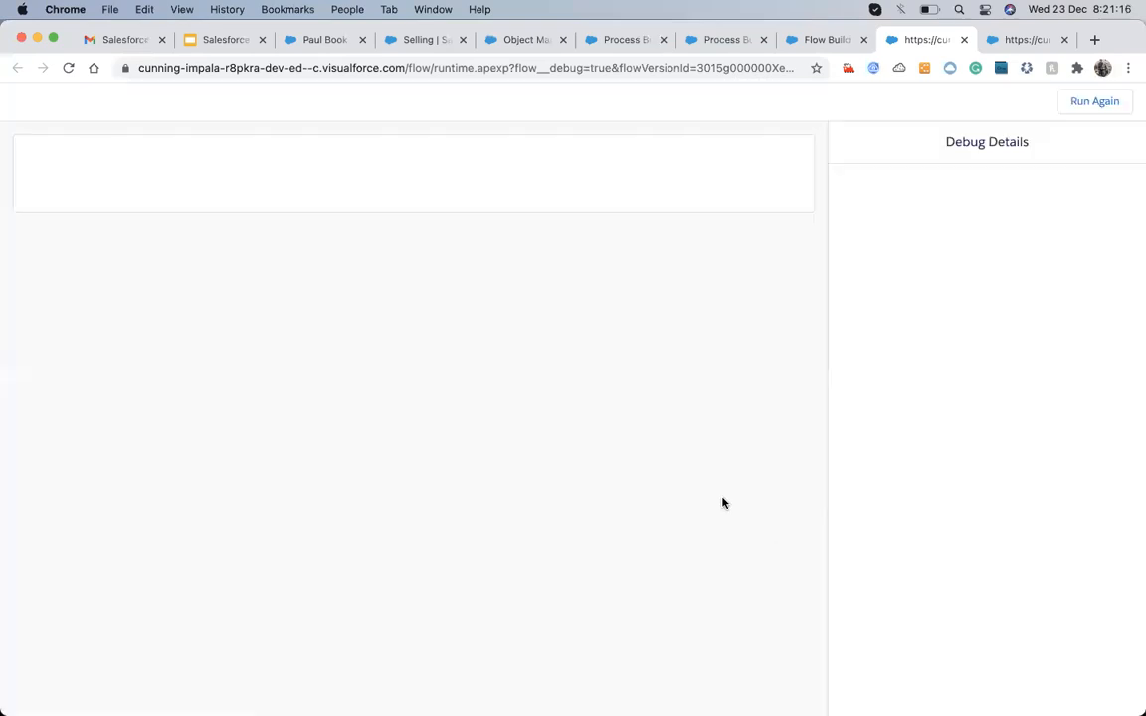
pyautogui.click(96, 212)
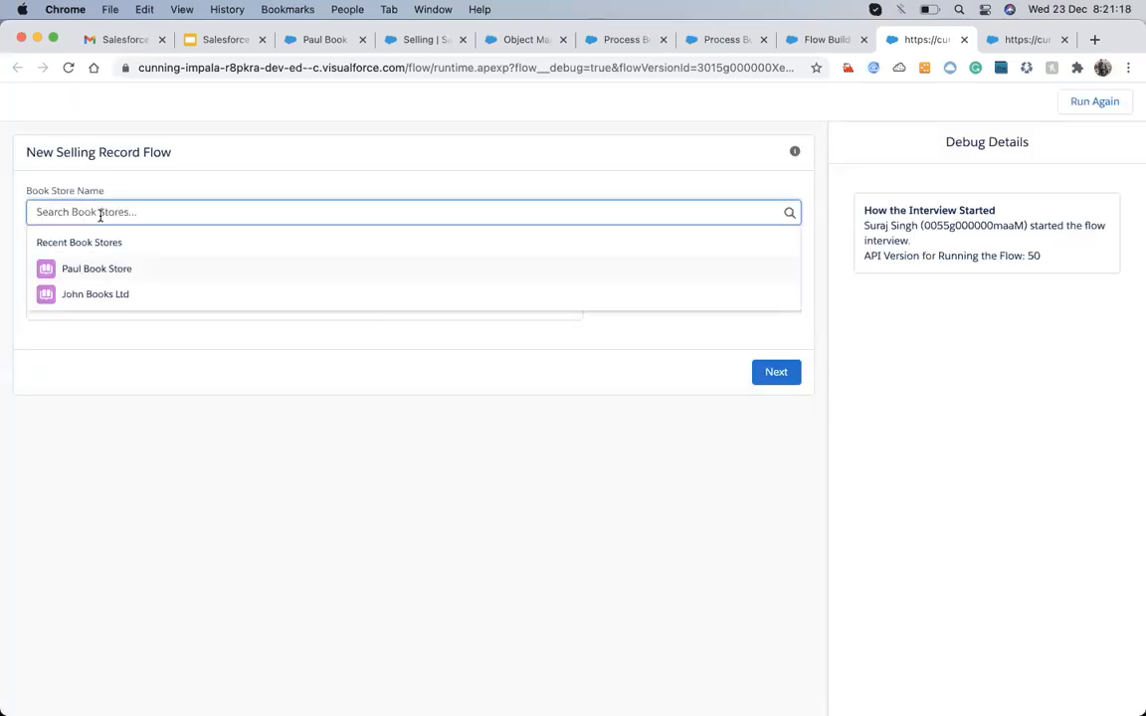
pyautogui.click(95, 267)
pyautogui.click(96, 261)
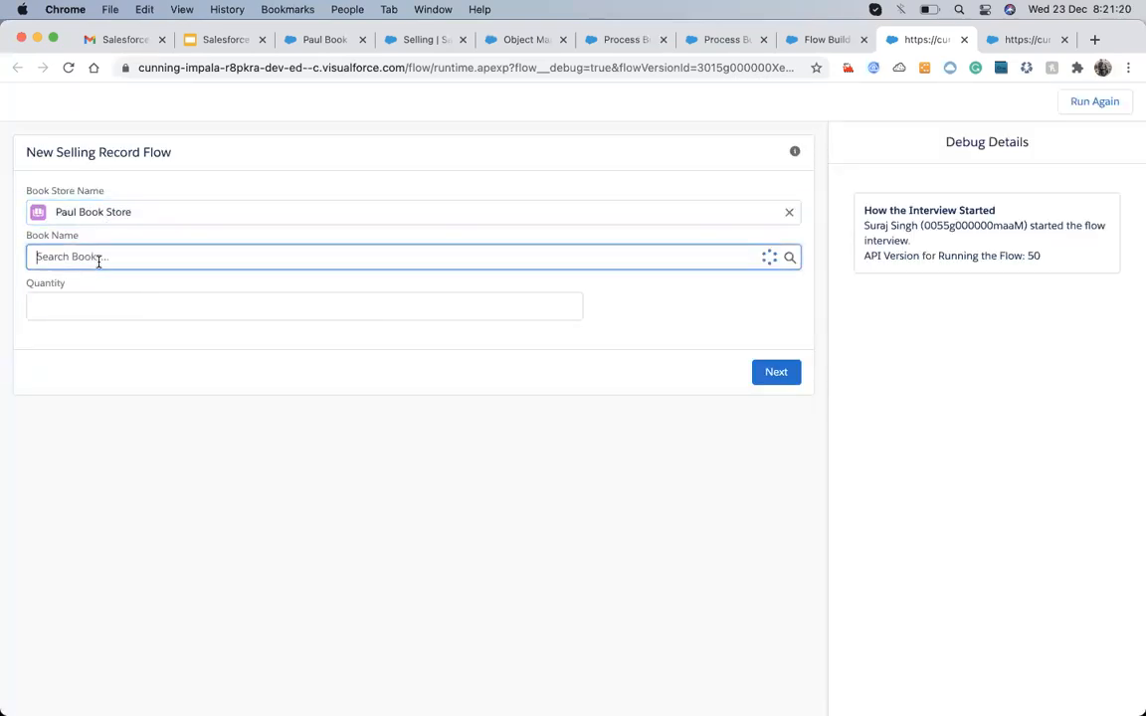
pyautogui.click(90, 389)
pyautogui.click(102, 299)
pyautogui.write('31')
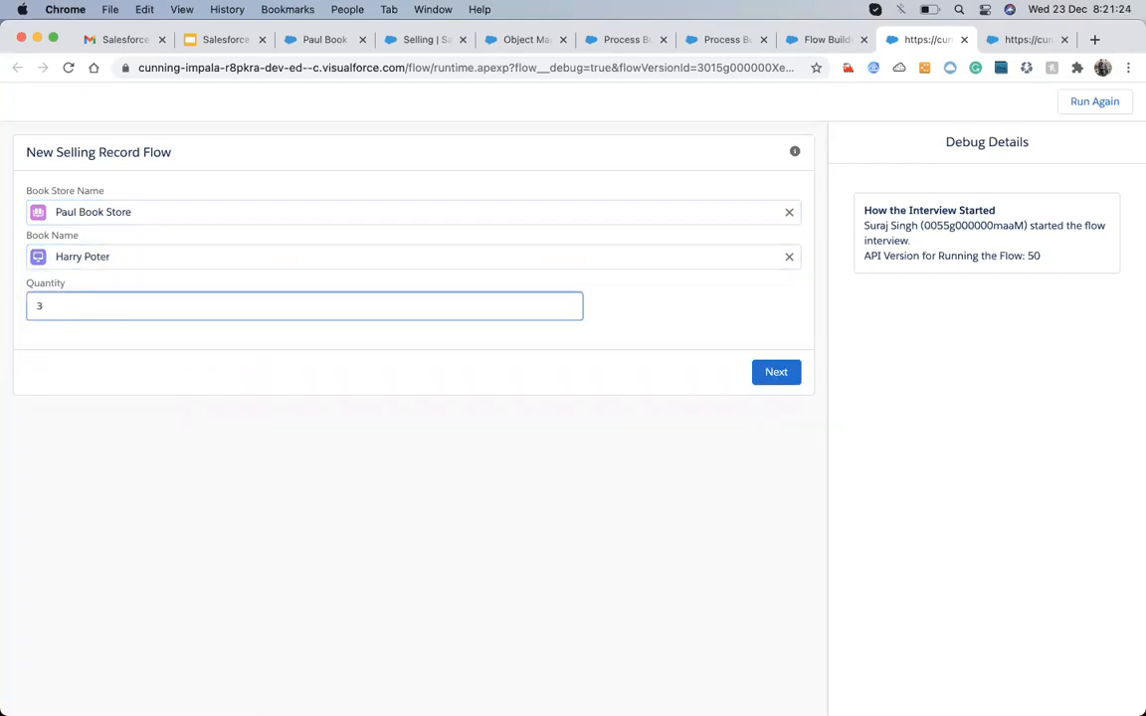
pyautogui.click(777, 372)
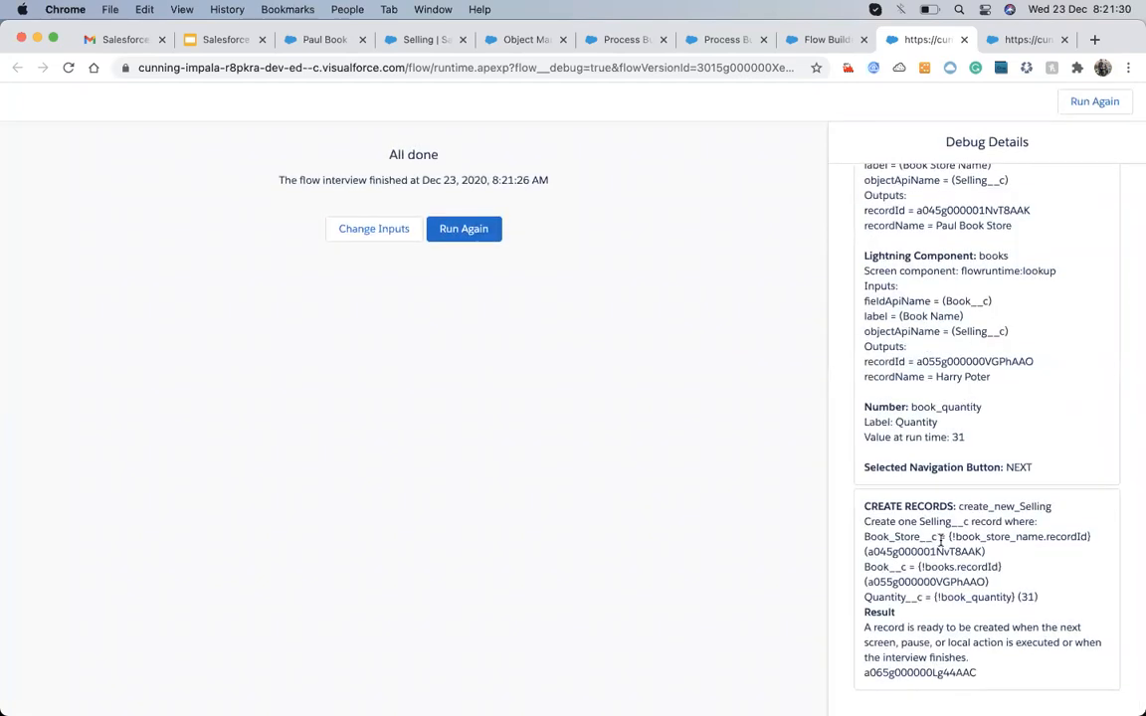
# - Open the newest Selling record from Paul Book Store's related list and check its book, quantity and Total Amount fields
pyautogui.click(412, 40)
pyautogui.click(330, 40)
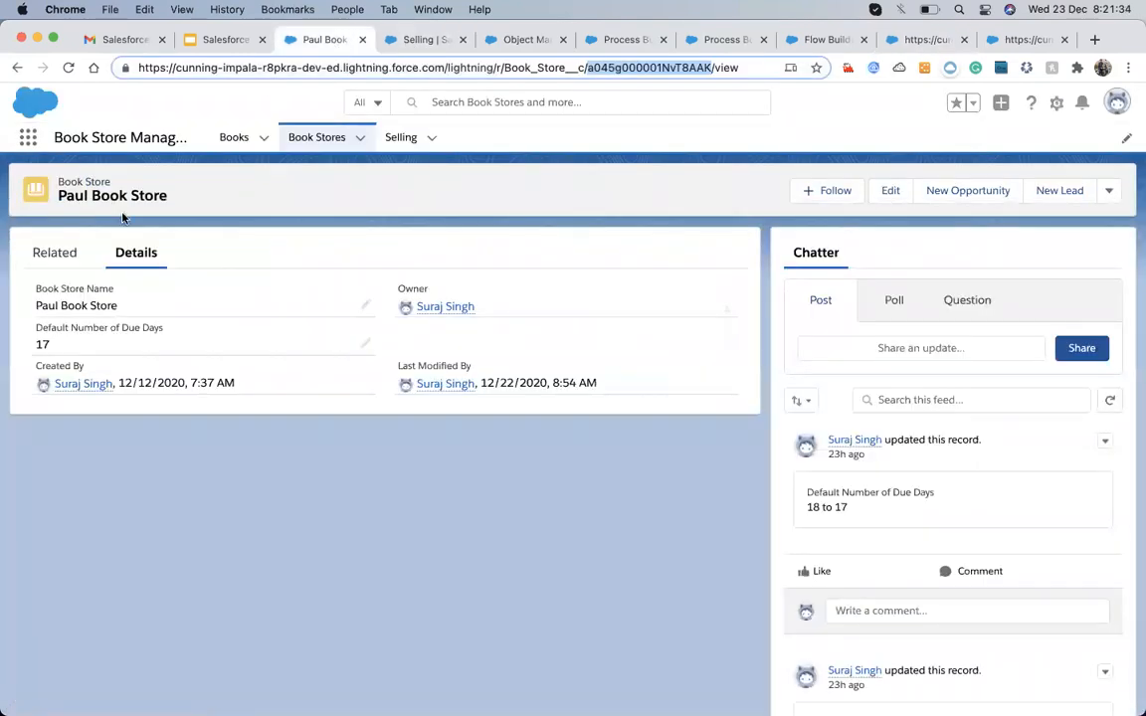
pyautogui.click(55, 253)
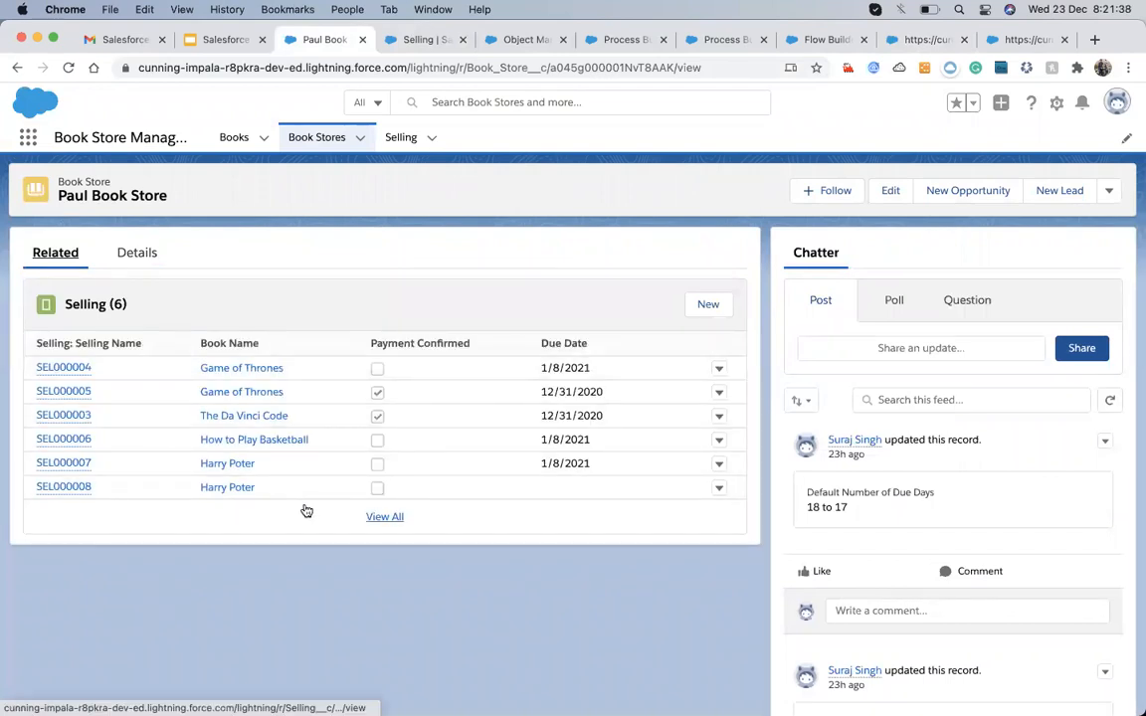
pyautogui.moveTo(66, 486)
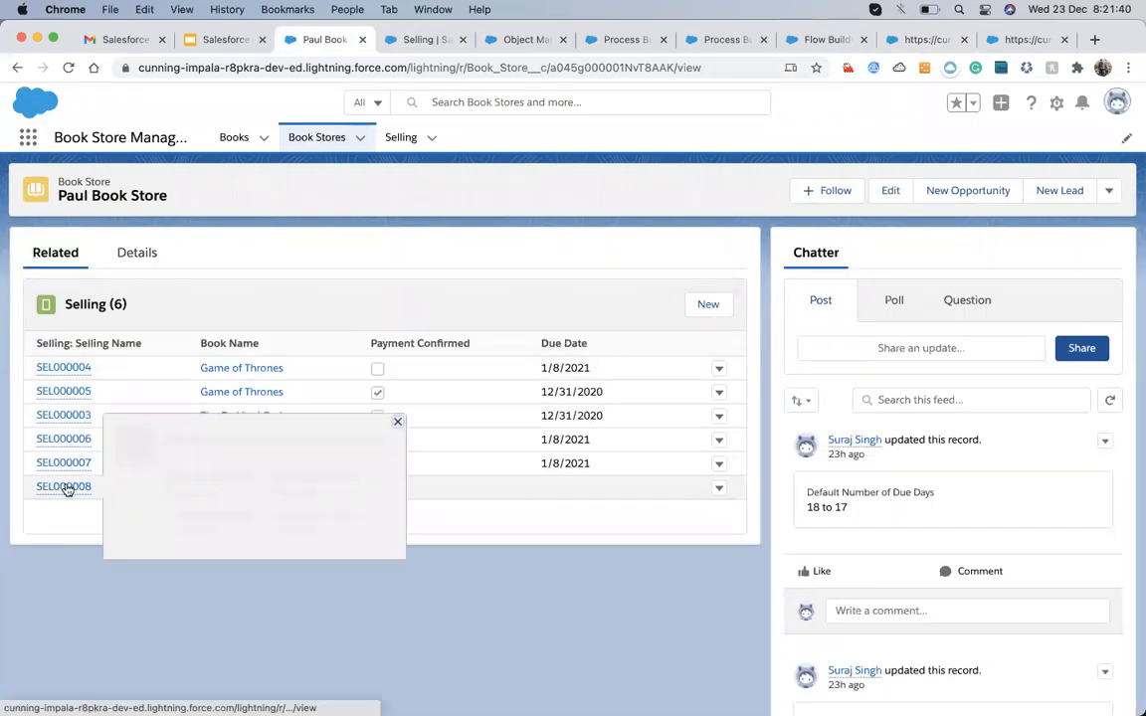
pyautogui.click(64, 487)
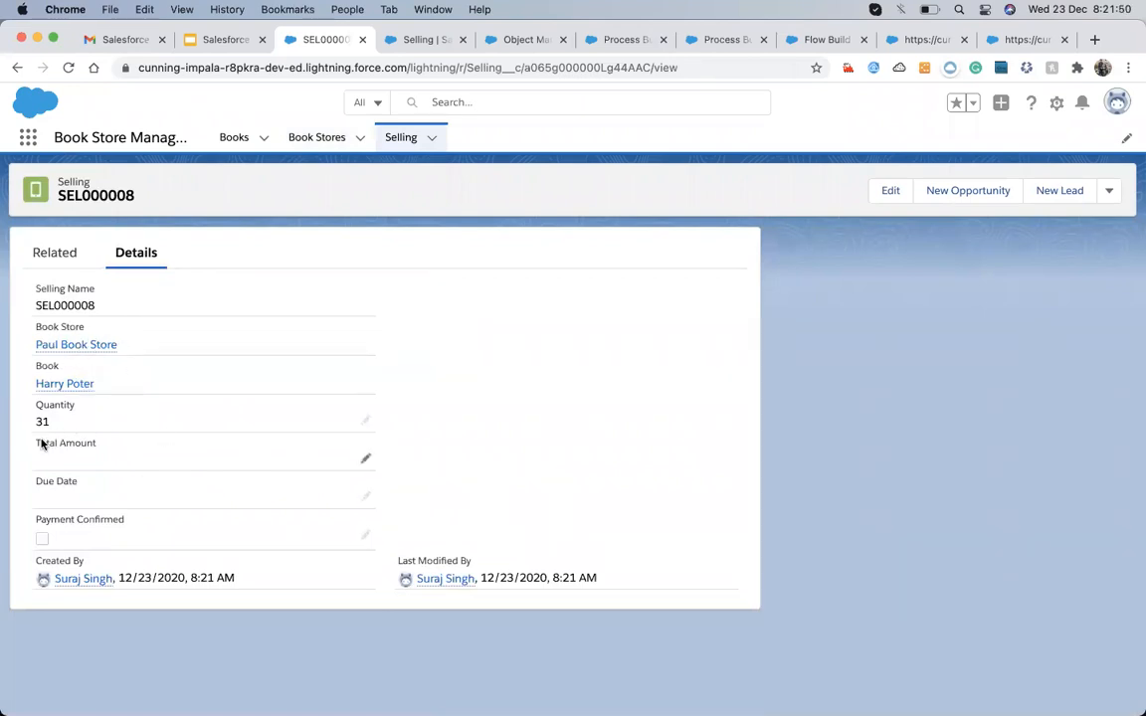
pyautogui.moveTo(35, 444); pyautogui.dragTo(104, 448)
pyautogui.click(402, 461)
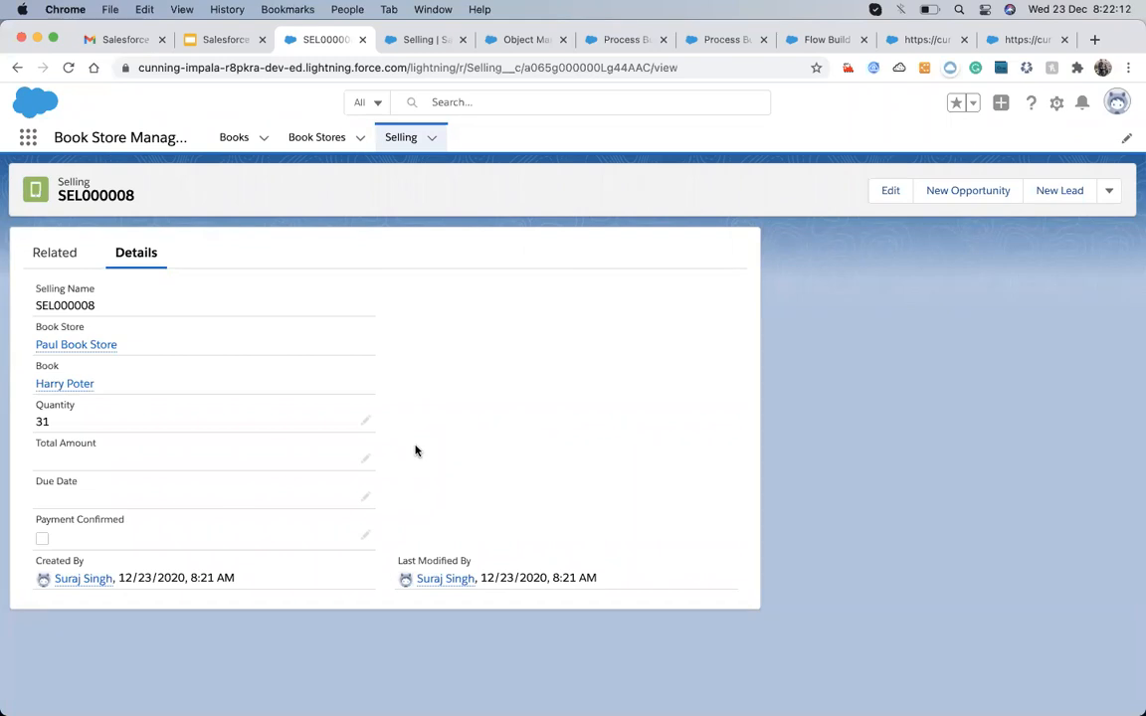
# - Return to the New Selling Record Flow canvas and dismiss the list of issues
pyautogui.click(939, 43)
pyautogui.click(834, 43)
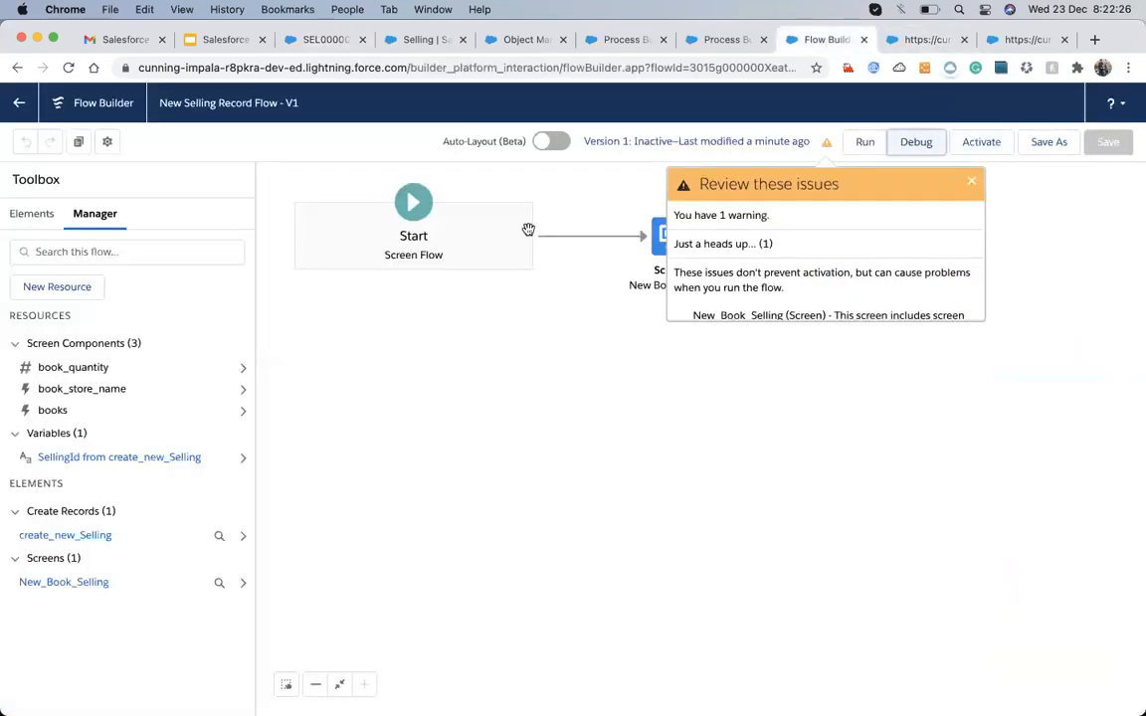
pyautogui.click(970, 181)
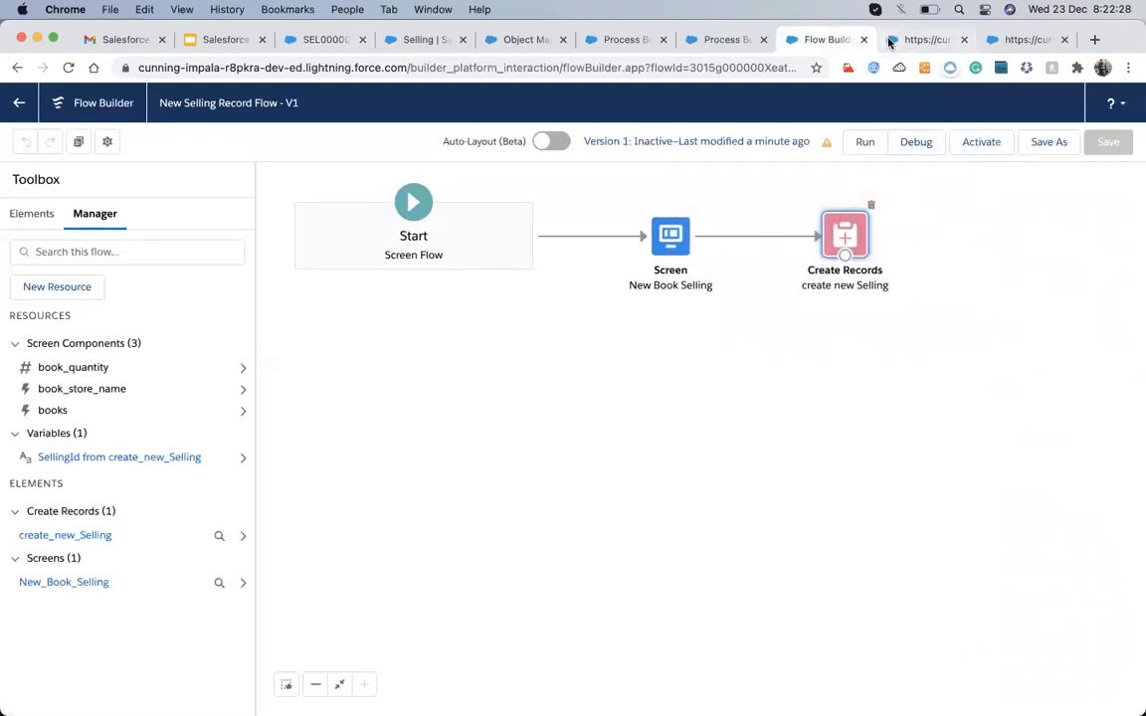
# - Go back to the new Selling record and open its linked Harry Poter book in a separate tab to check the price
pyautogui.click(738, 46)
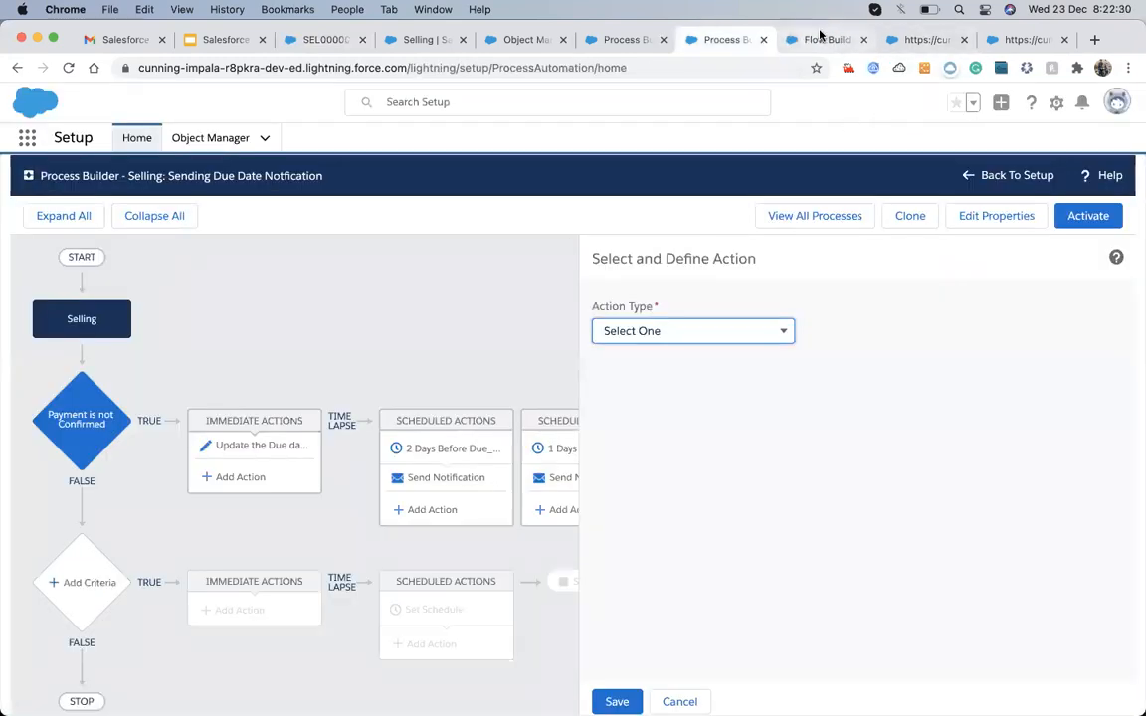
pyautogui.click(609, 43)
pyautogui.click(527, 46)
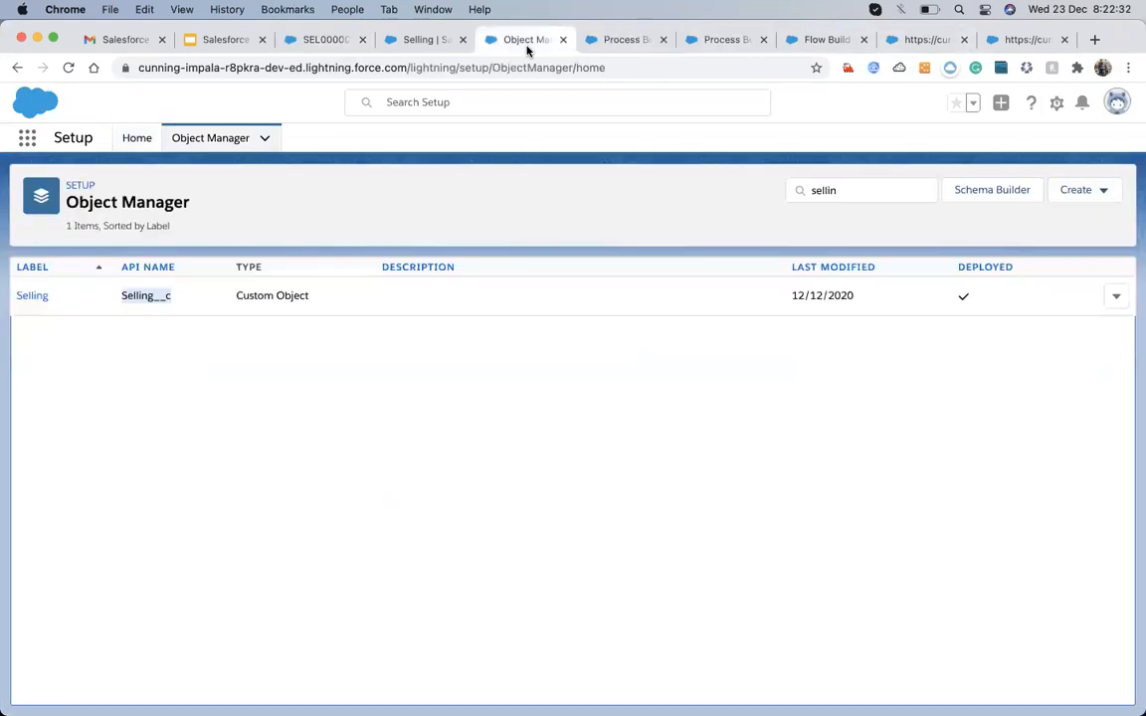
pyautogui.click(430, 46)
pyautogui.click(316, 43)
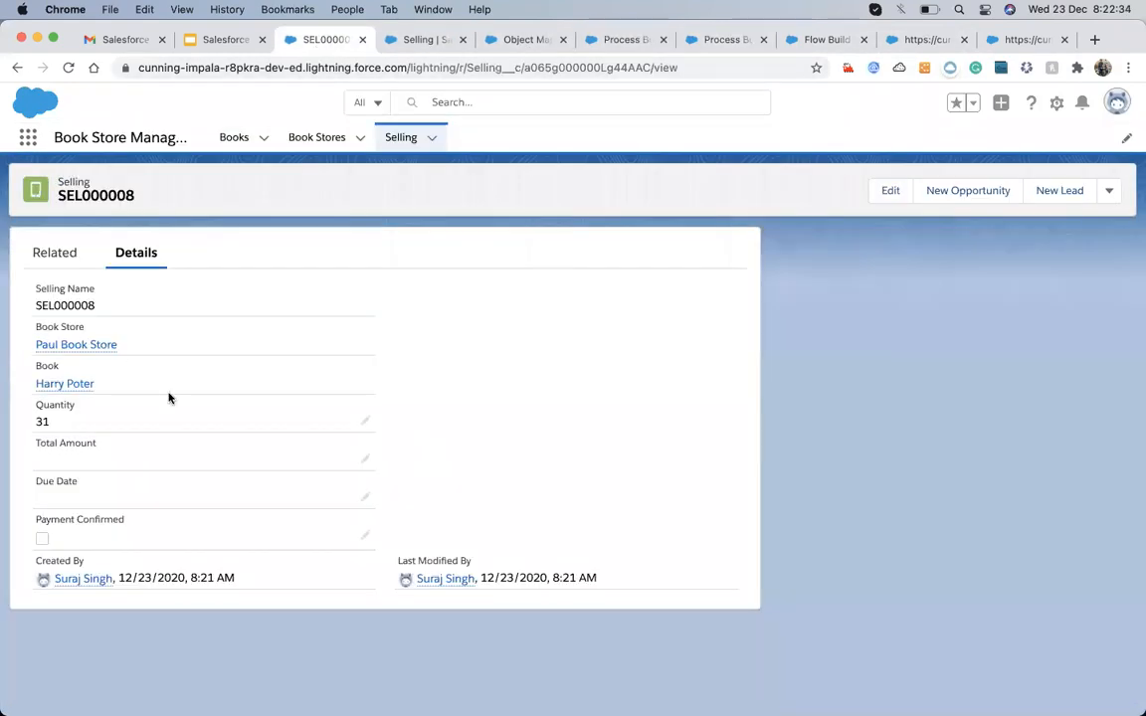
pyautogui.rightClick(72, 388)
pyautogui.click(97, 391)
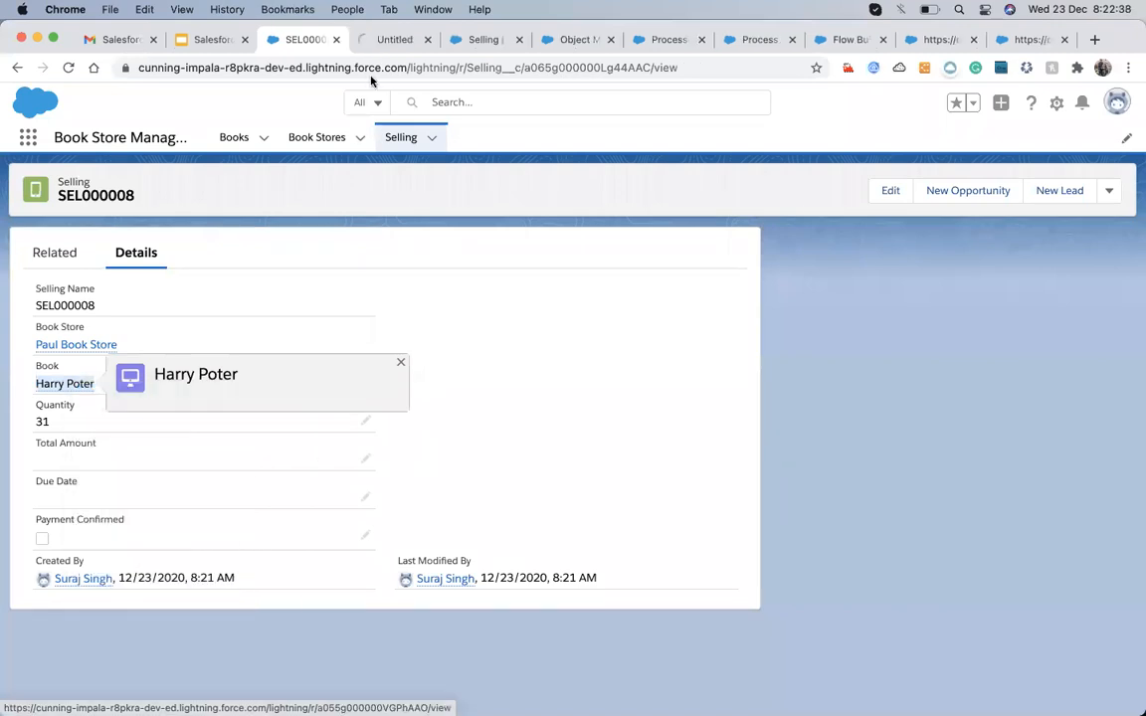
pyautogui.click(385, 40)
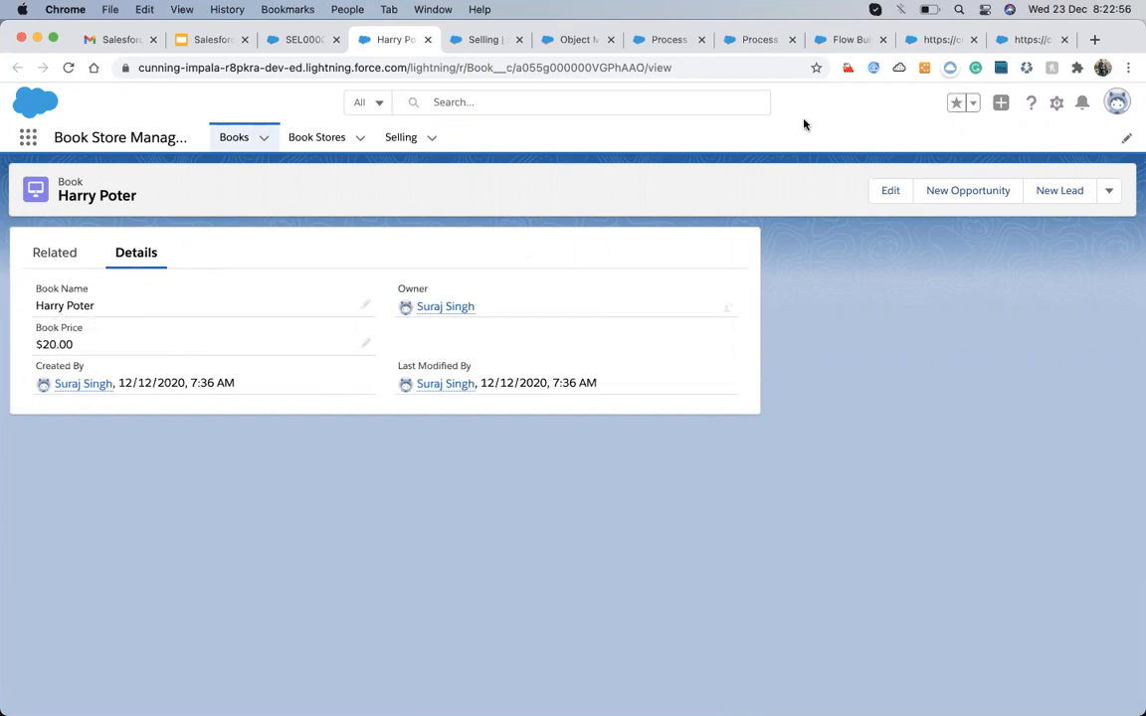
# - Add a Get Records element below the New Book Selling screen in the flow and label it Get Book Details
pyautogui.click(836, 39)
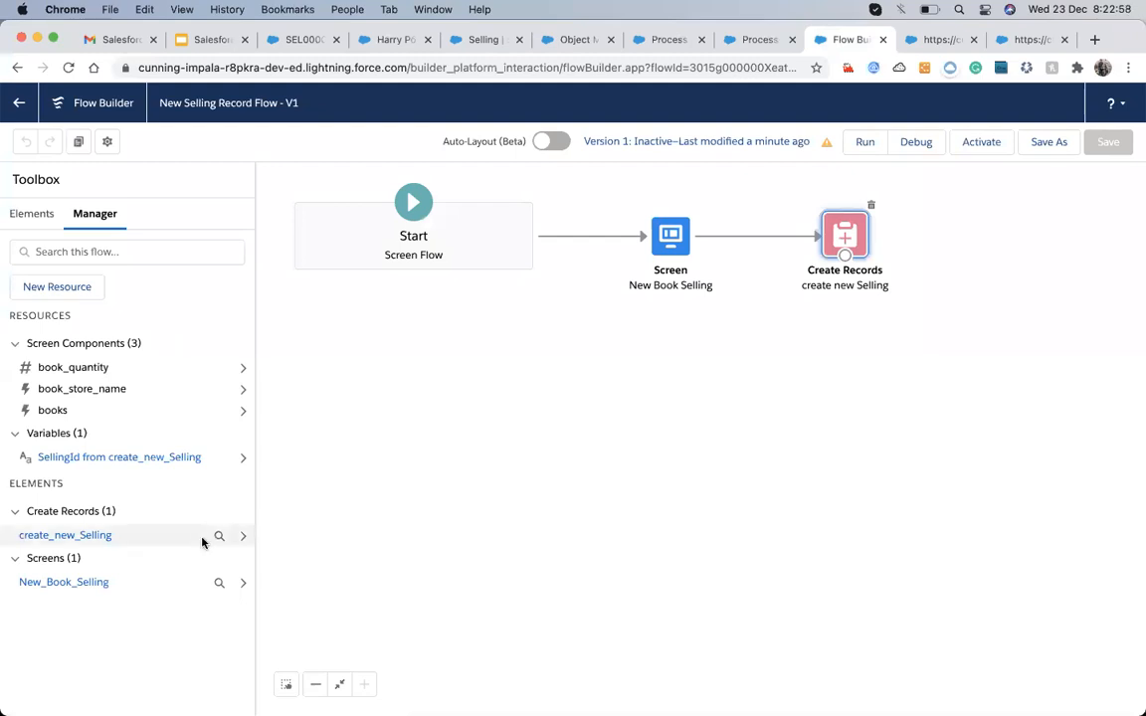
pyautogui.click(45, 225)
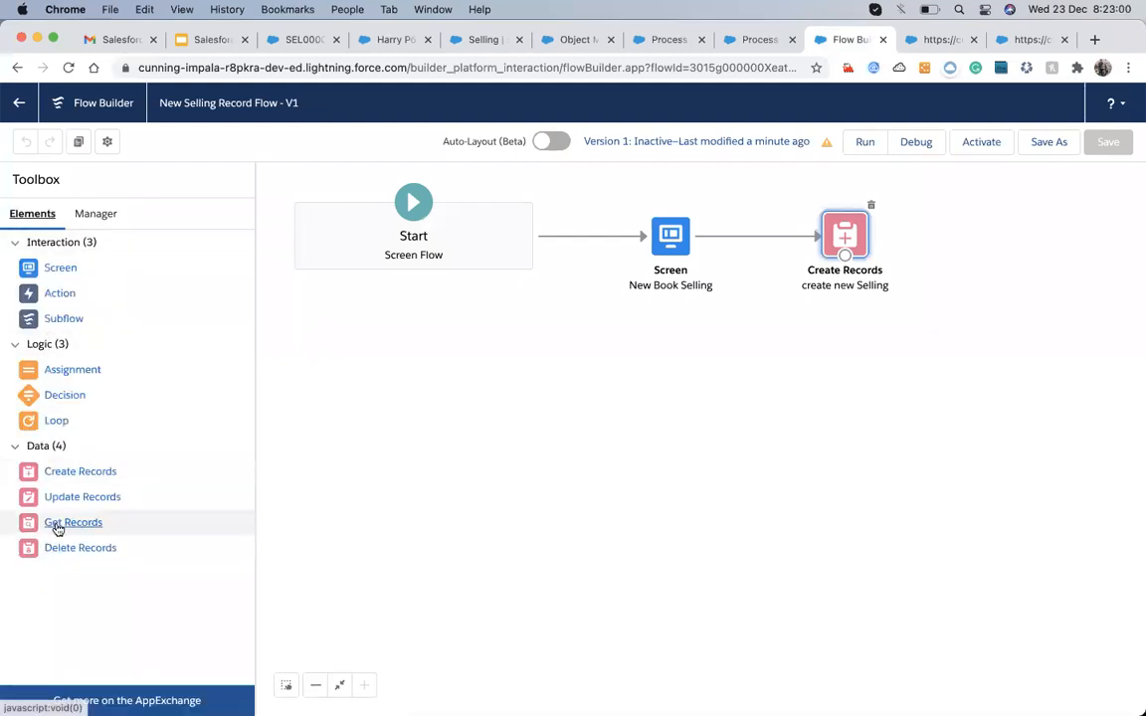
pyautogui.moveTo(58, 528); pyautogui.dragTo(669, 405)
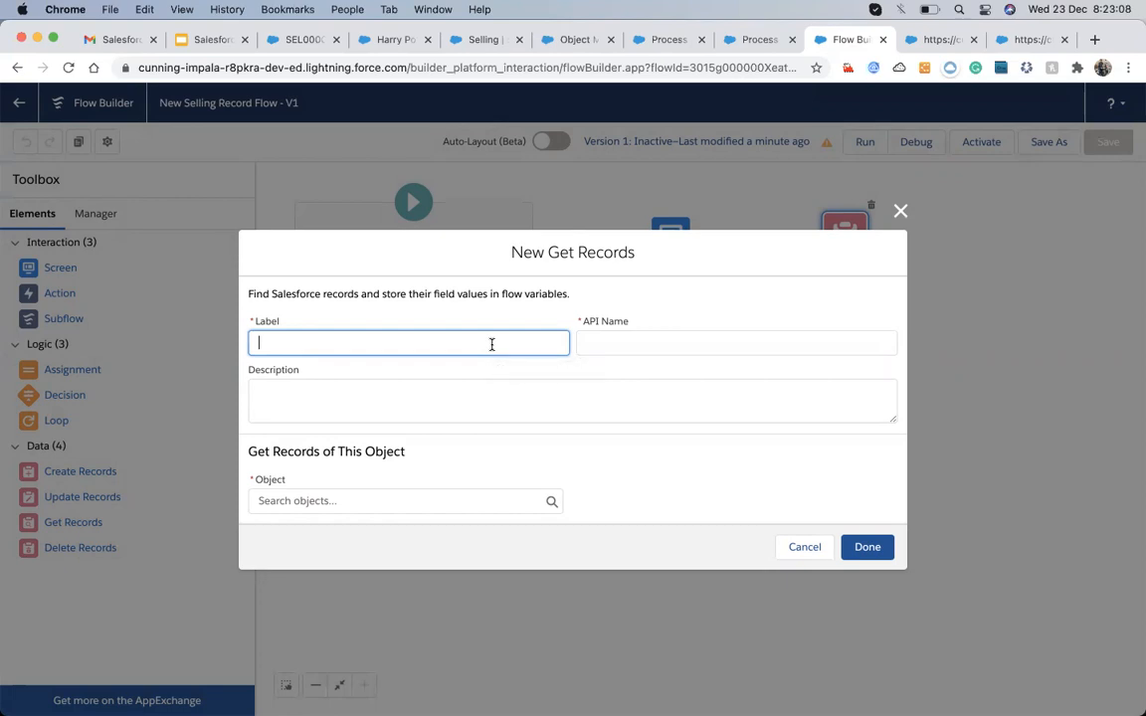
pyautogui.write('Get Book')
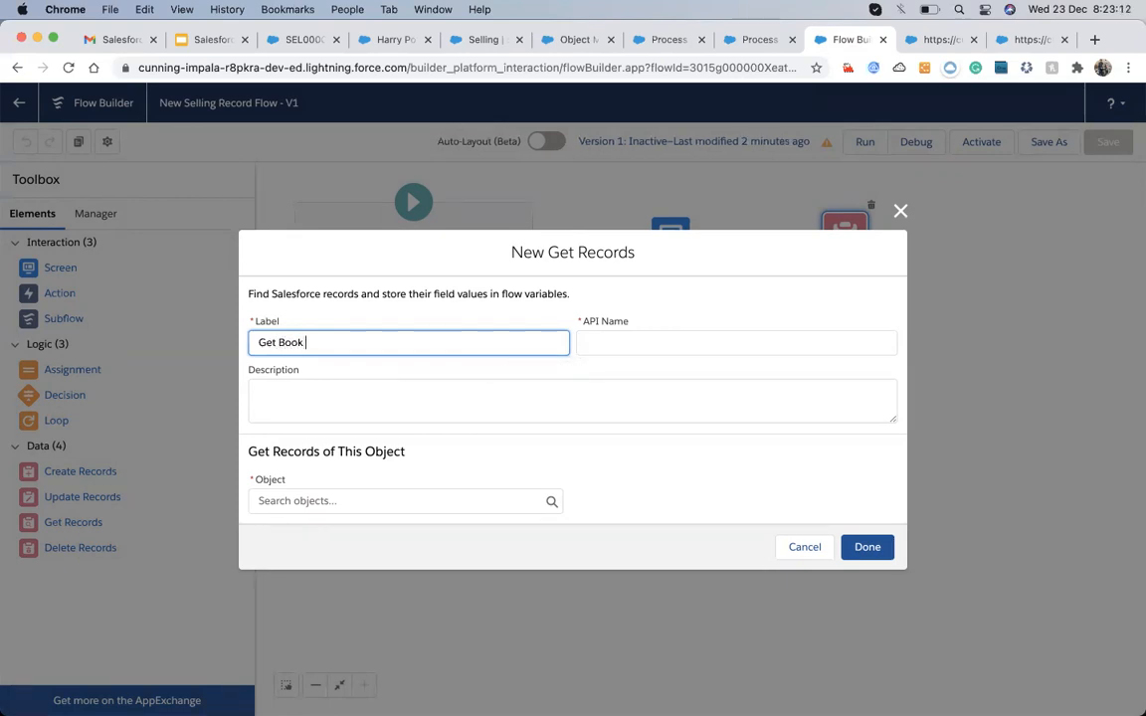
pyautogui.write(' Details')
pyautogui.press('Tab')
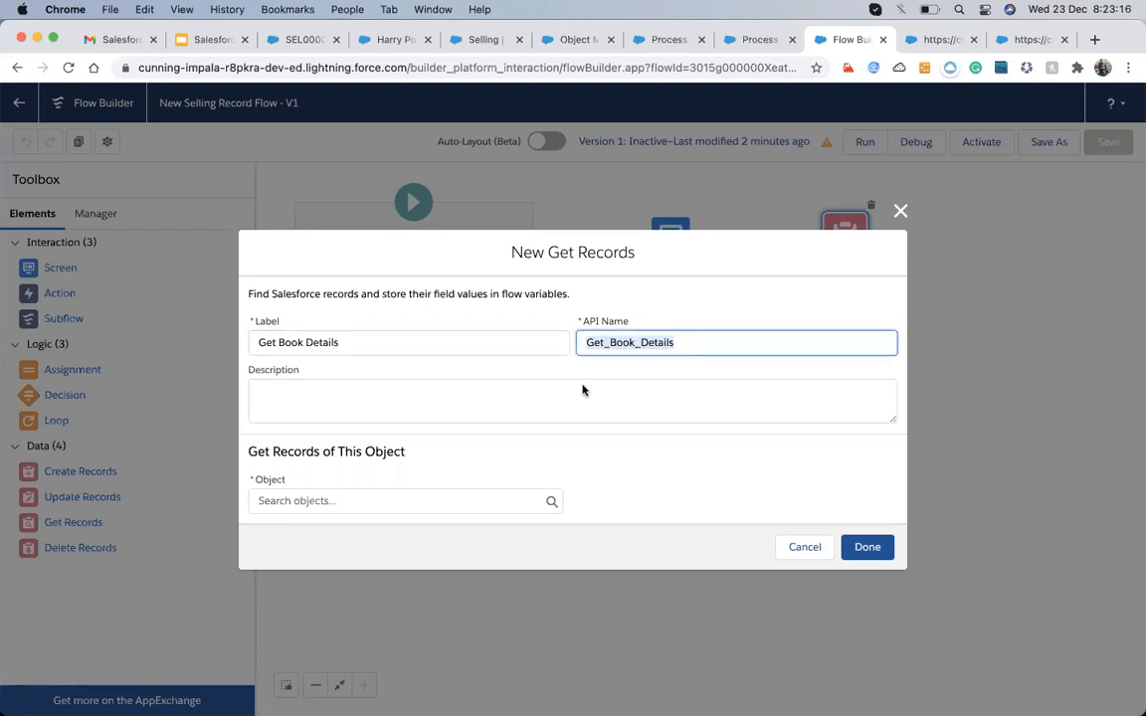
# - Set Book (Book__c) as the object whose records the Get Book Details element retrieves
pyautogui.click(422, 502)
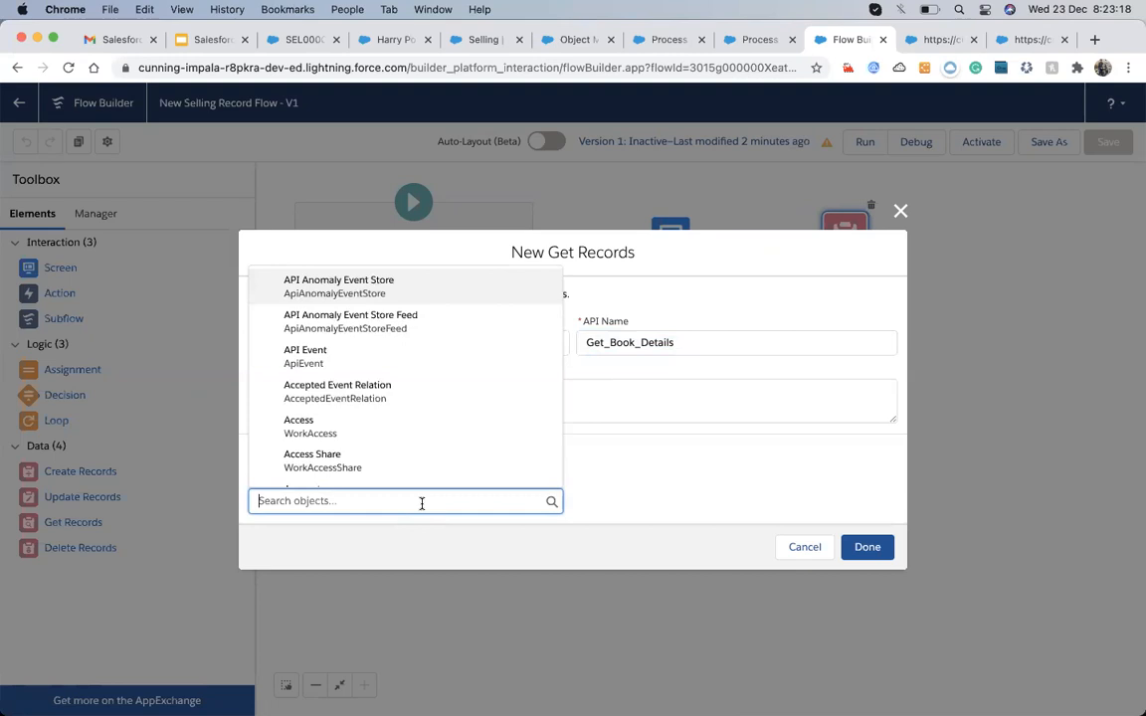
pyautogui.write('Book')
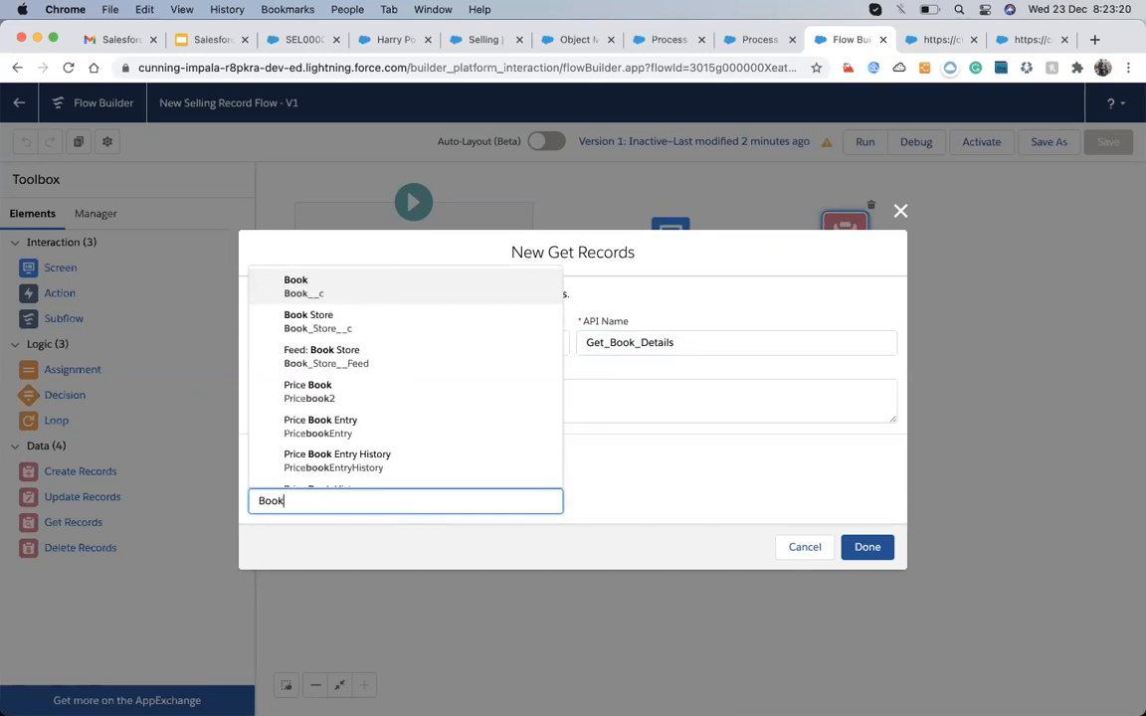
pyautogui.click(328, 285)
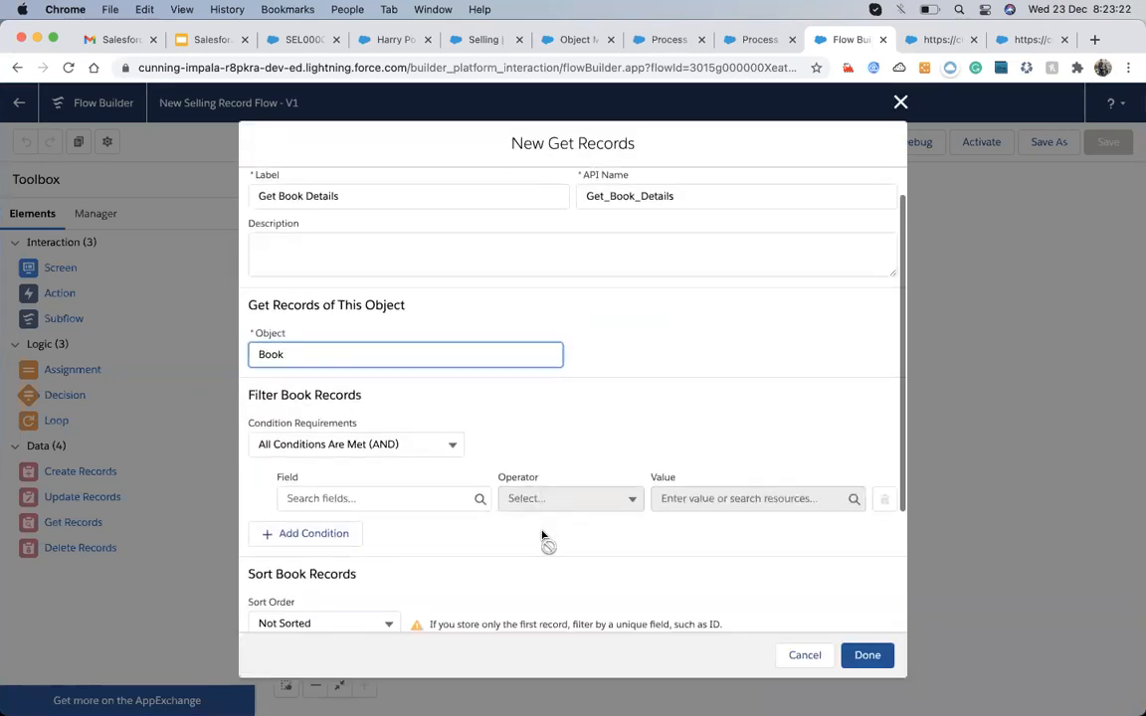
pyautogui.scroll(-3, 350, 370)
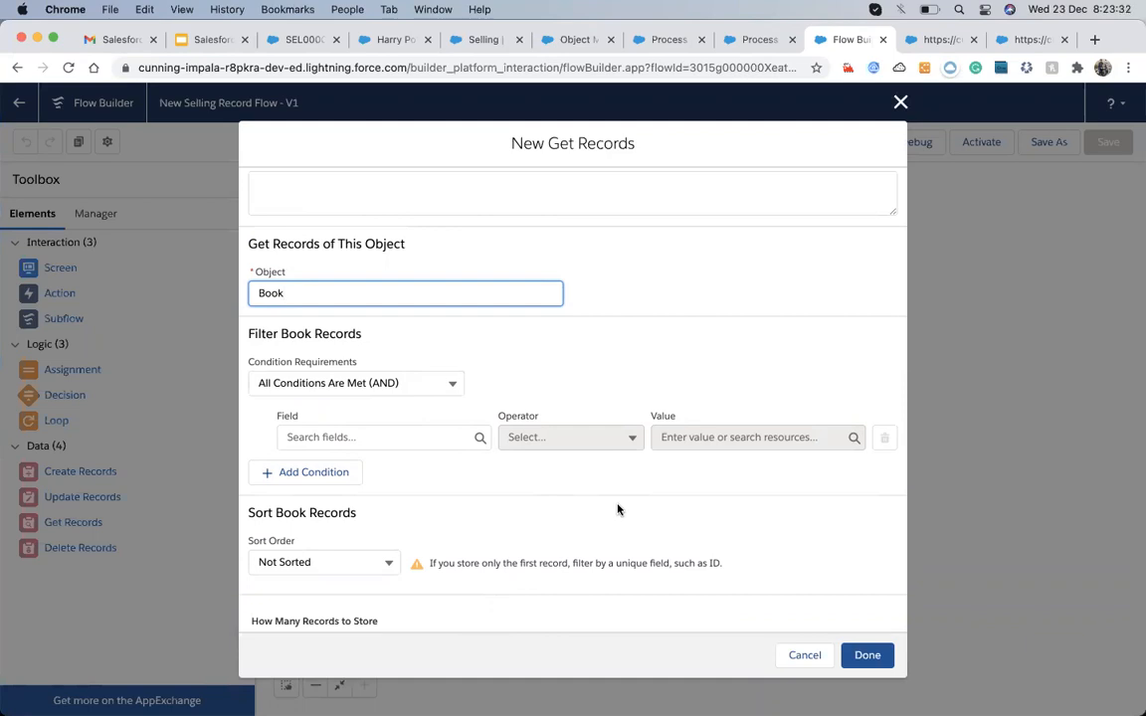
# - Run the flow debug again and pick Harry Poter as the book name to review the screen's book input
pyautogui.click(935, 39)
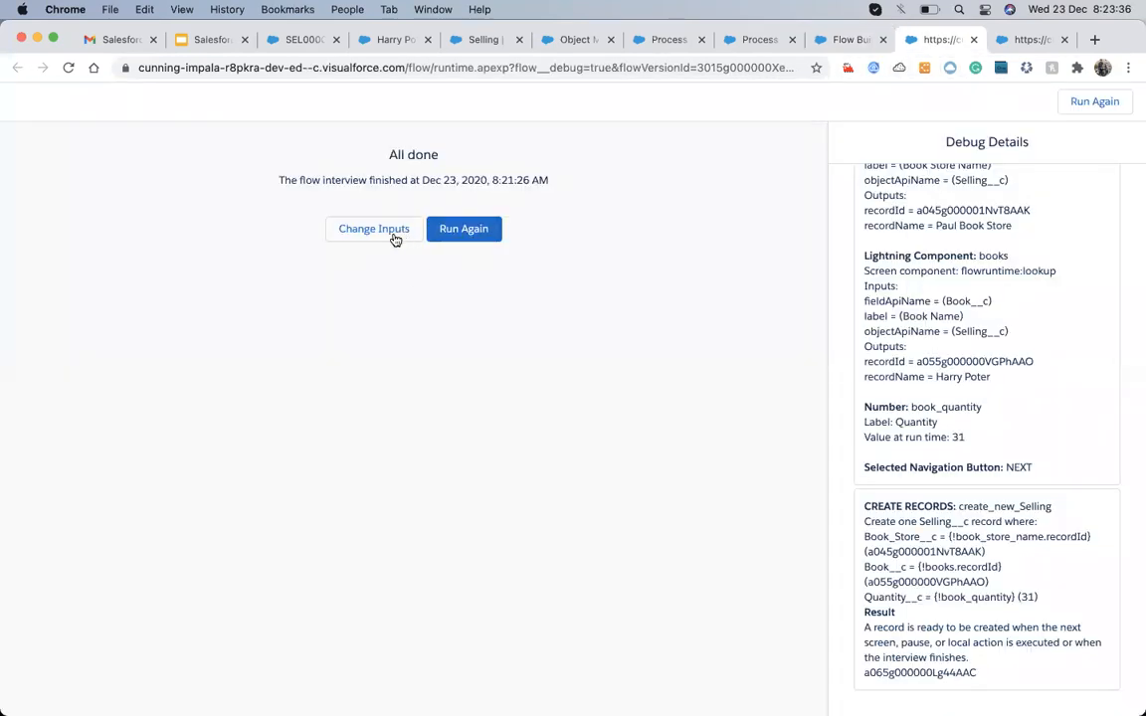
pyautogui.click(443, 211)
pyautogui.click(68, 259)
pyautogui.click(75, 314)
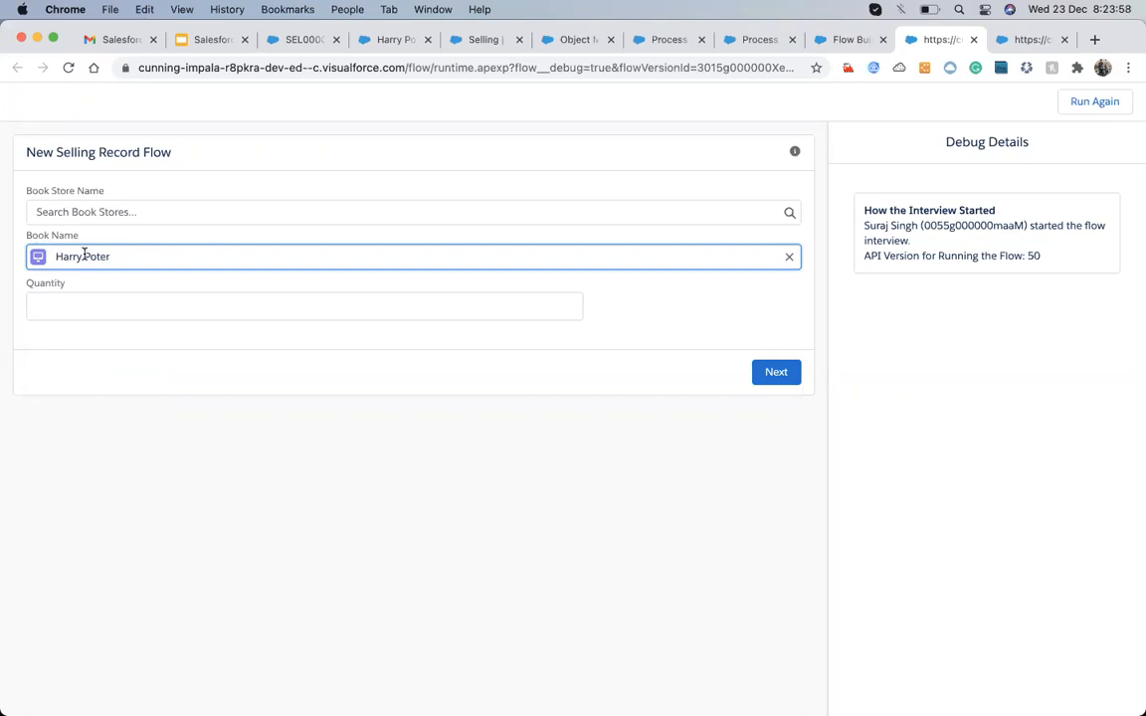
# - Filter the Book records in the new Get Records element by Id Equals {!books.recordId}
pyautogui.click(845, 40)
pyautogui.click(374, 437)
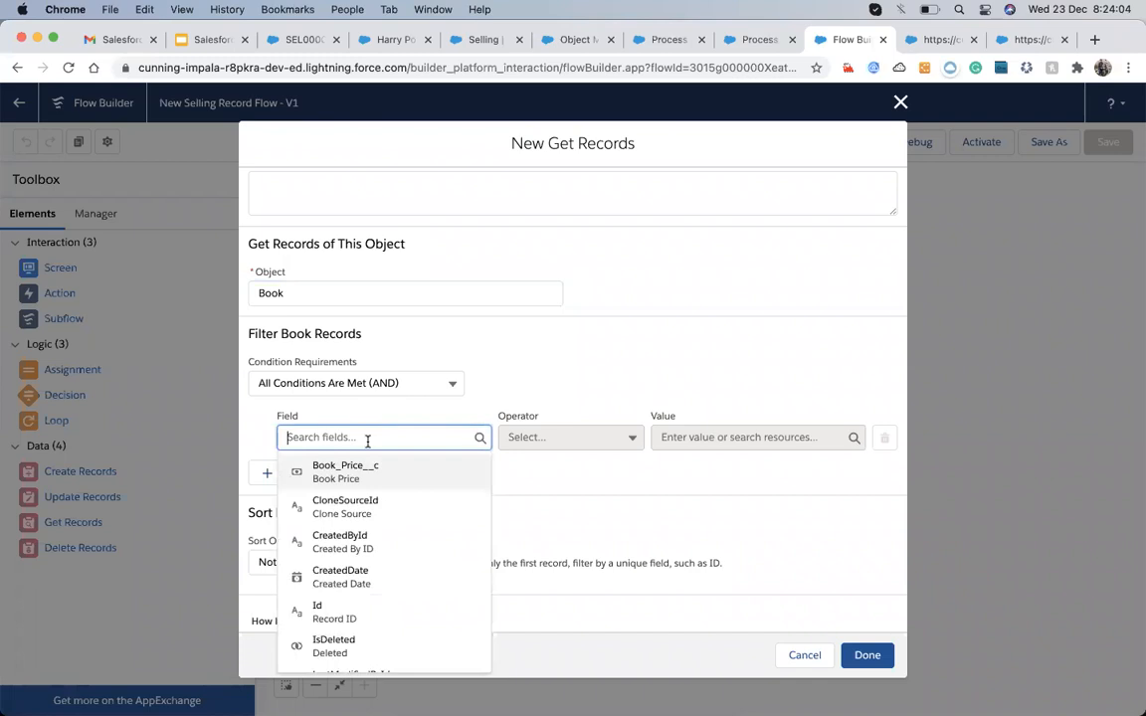
pyautogui.click(328, 610)
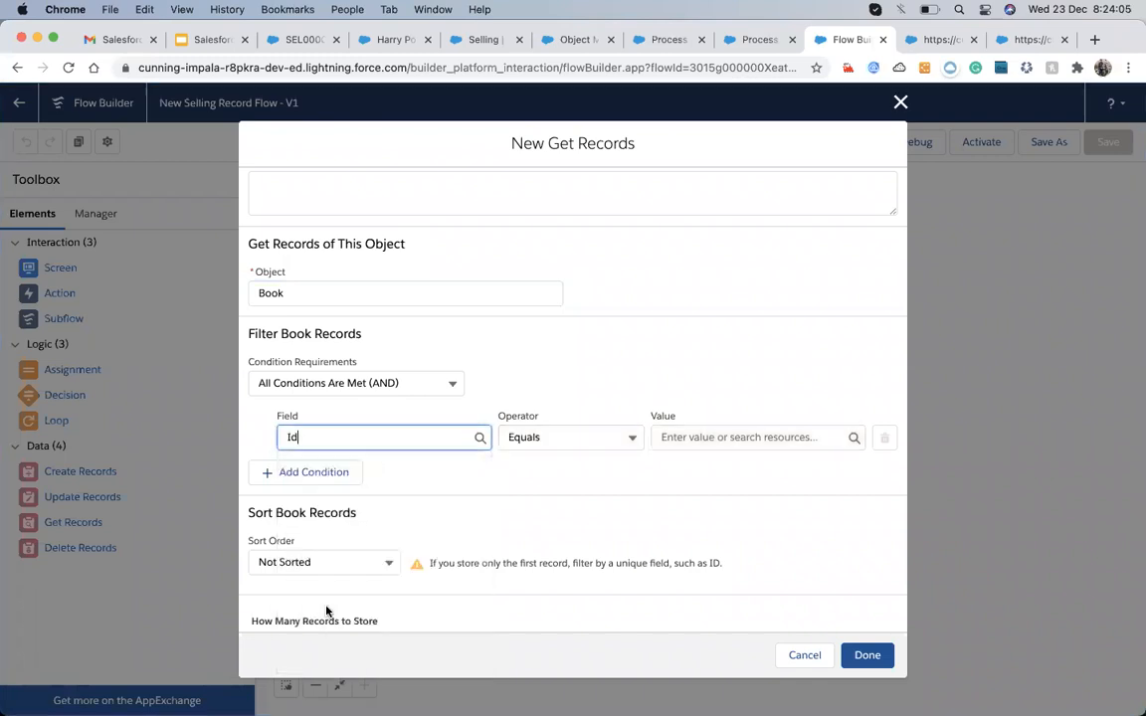
pyautogui.click(691, 440)
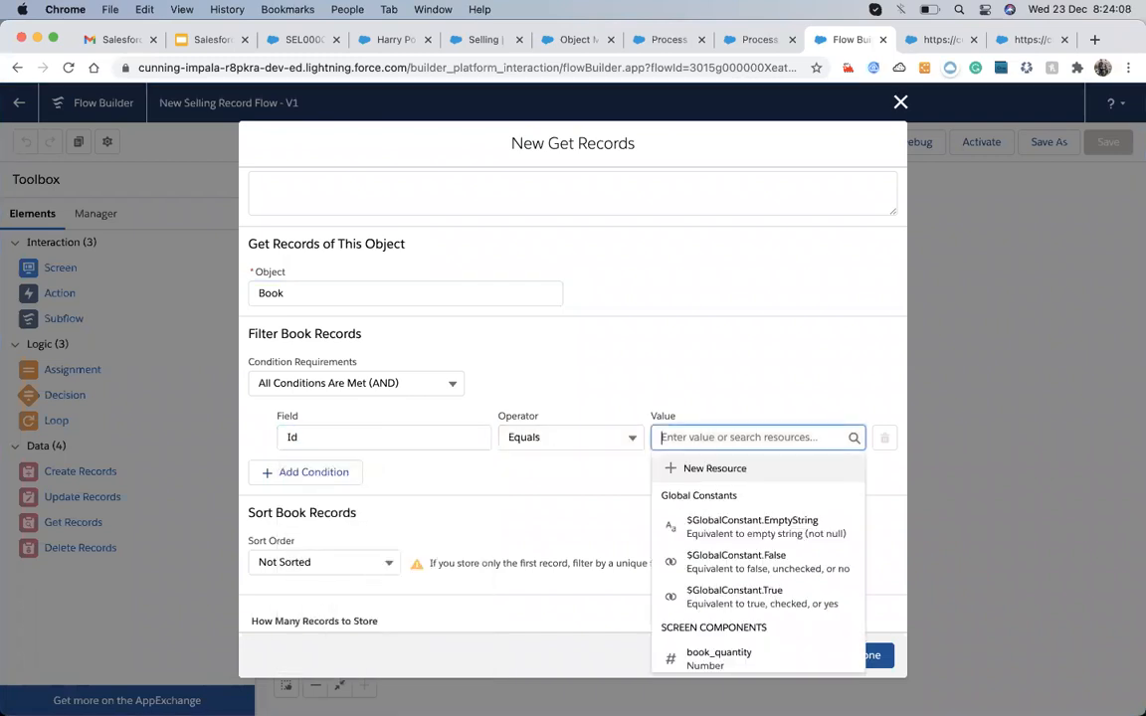
pyautogui.write('re')
pyautogui.press('BackSpace')
pyautogui.press('BackSpace')
pyautogui.scroll(-2, 733, 587)
pyautogui.scroll(-1, 733, 587)
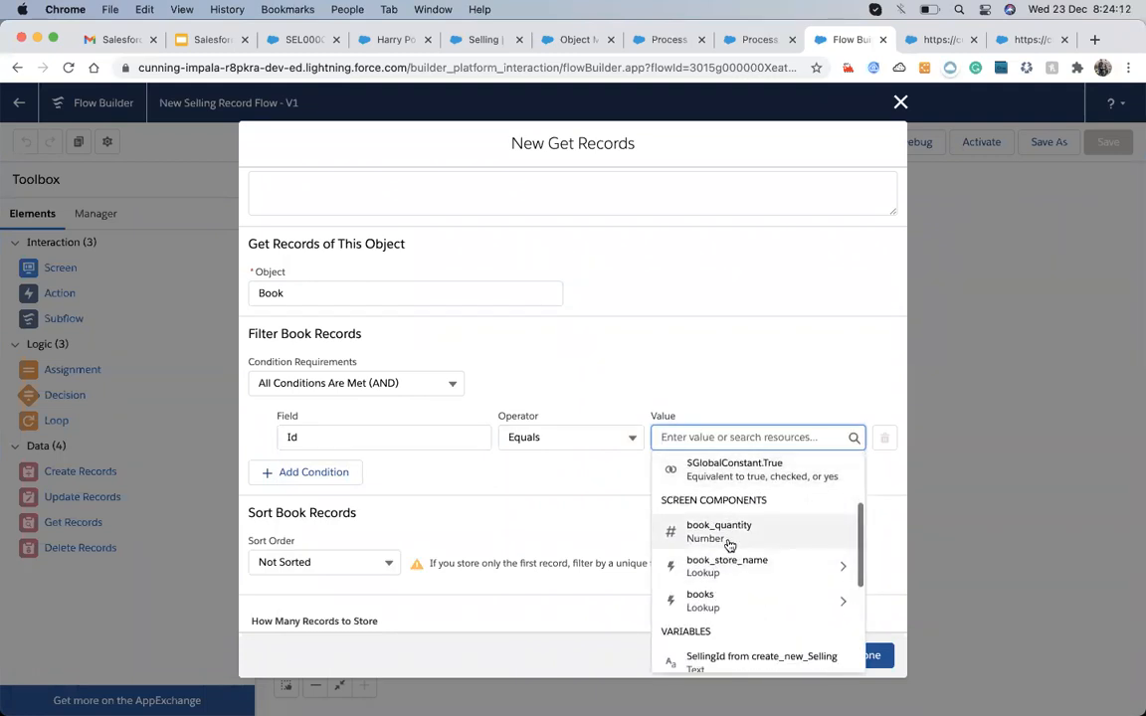
pyautogui.click(780, 600)
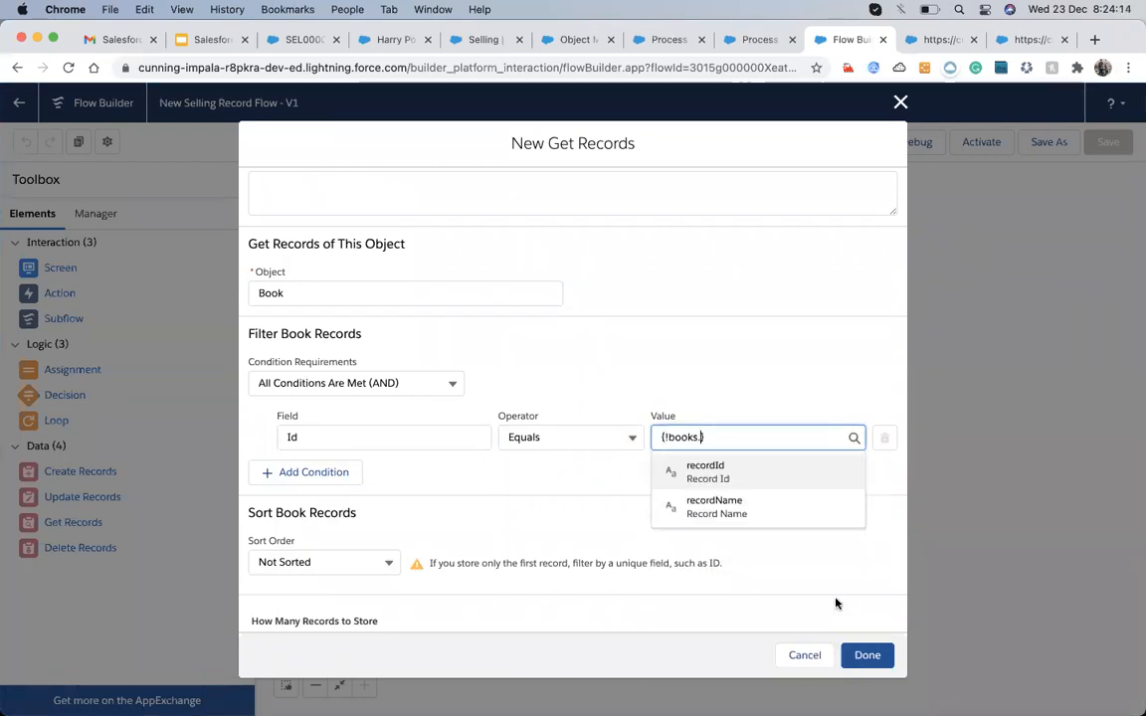
pyautogui.click(726, 476)
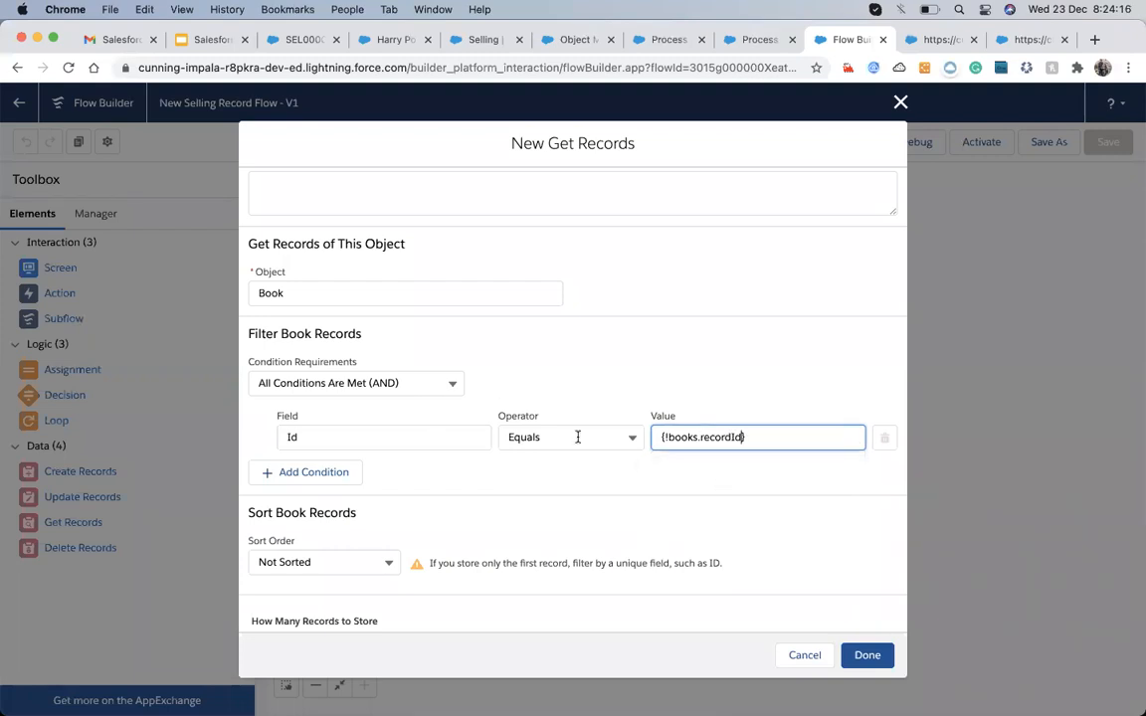
# - Commit {!books.recordId} as the value of the Id filter condition and review the record storage options
pyautogui.scroll(-1, 568, 438)
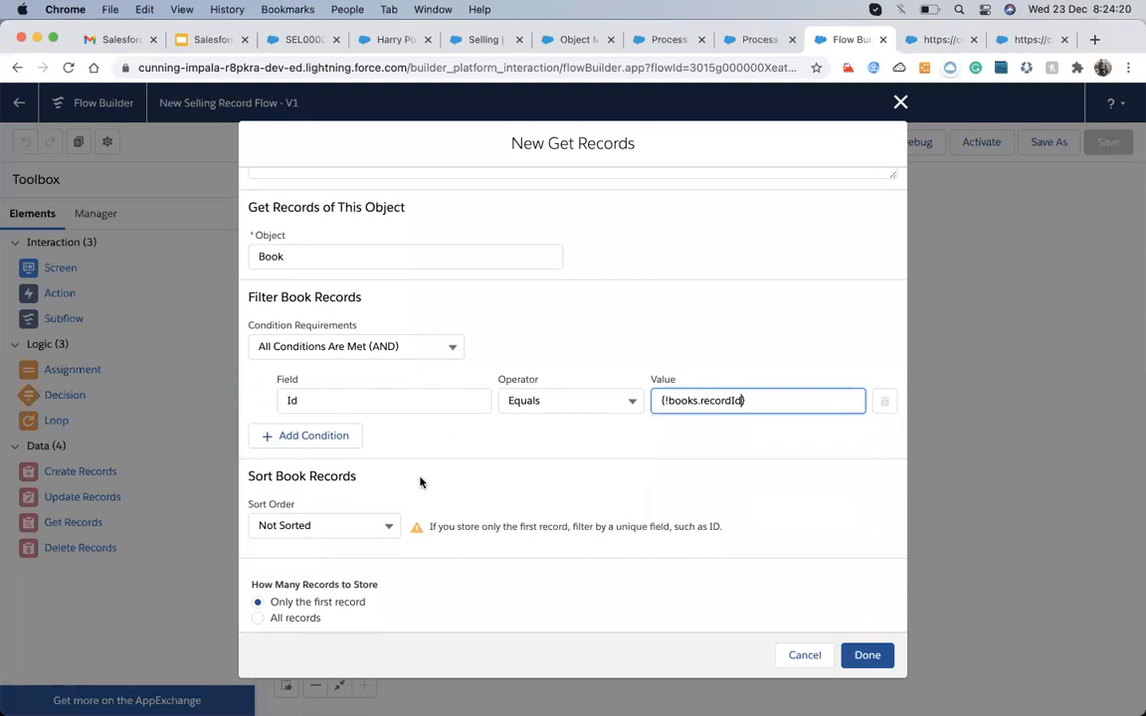
pyautogui.scroll(-2, 455, 510)
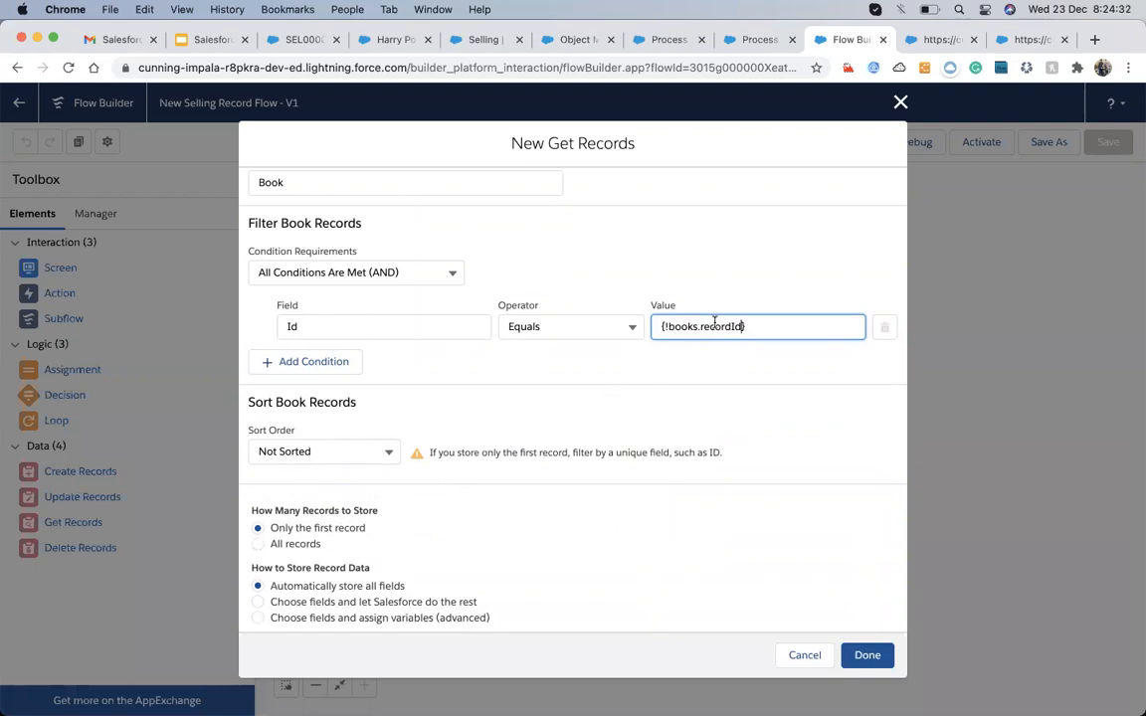
pyautogui.click(751, 326)
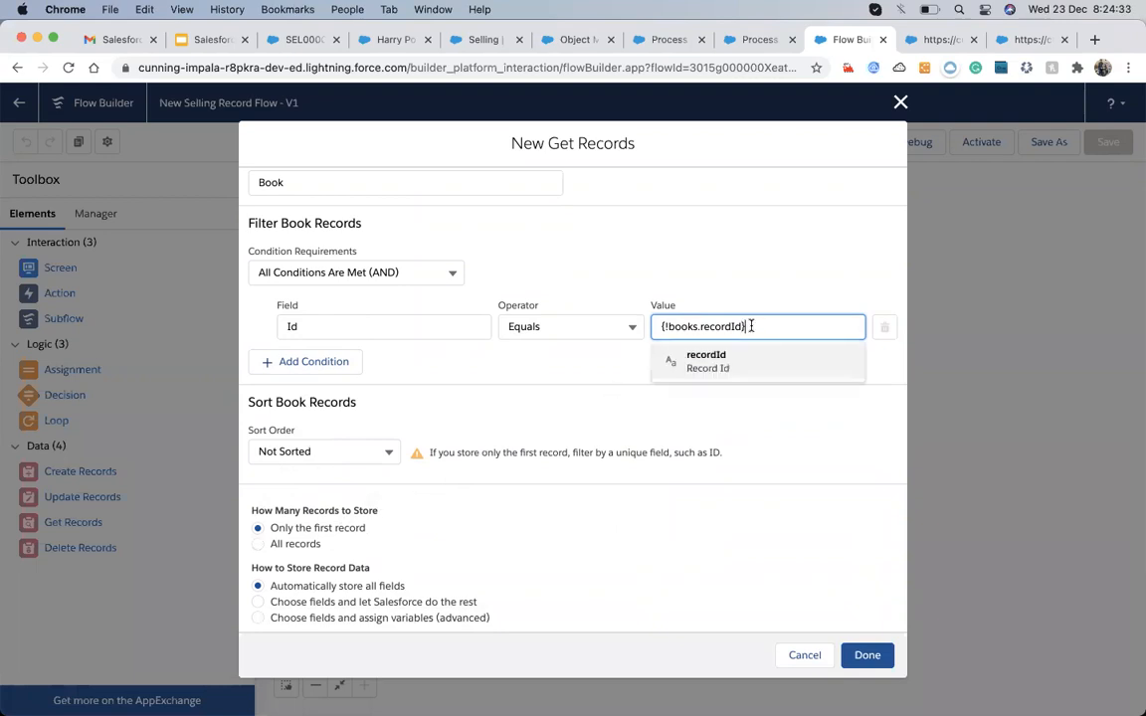
pyautogui.click(514, 440)
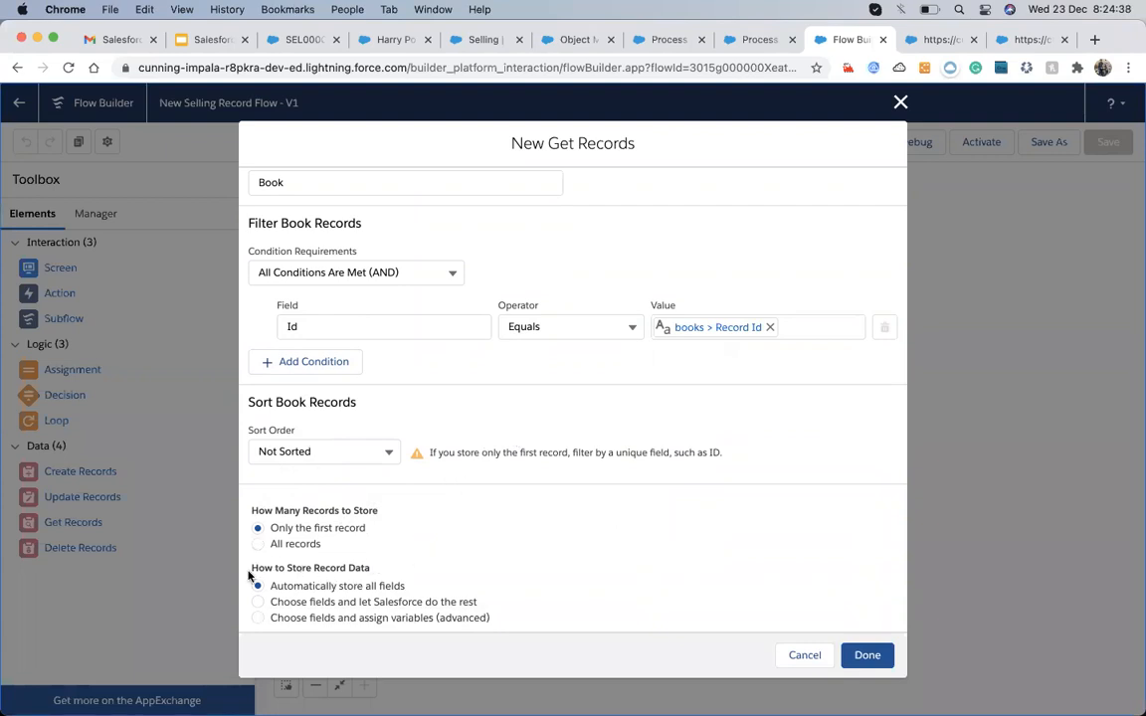
pyautogui.moveTo(255, 568); pyautogui.dragTo(358, 568)
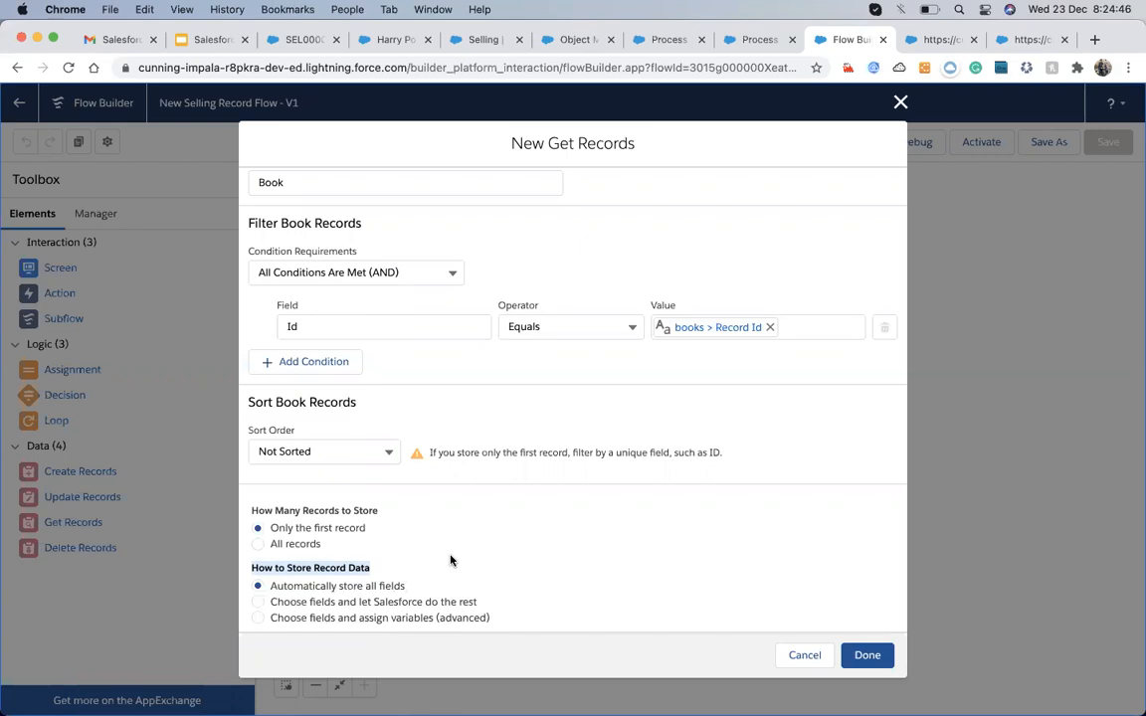
pyautogui.scroll(2, 290, 251)
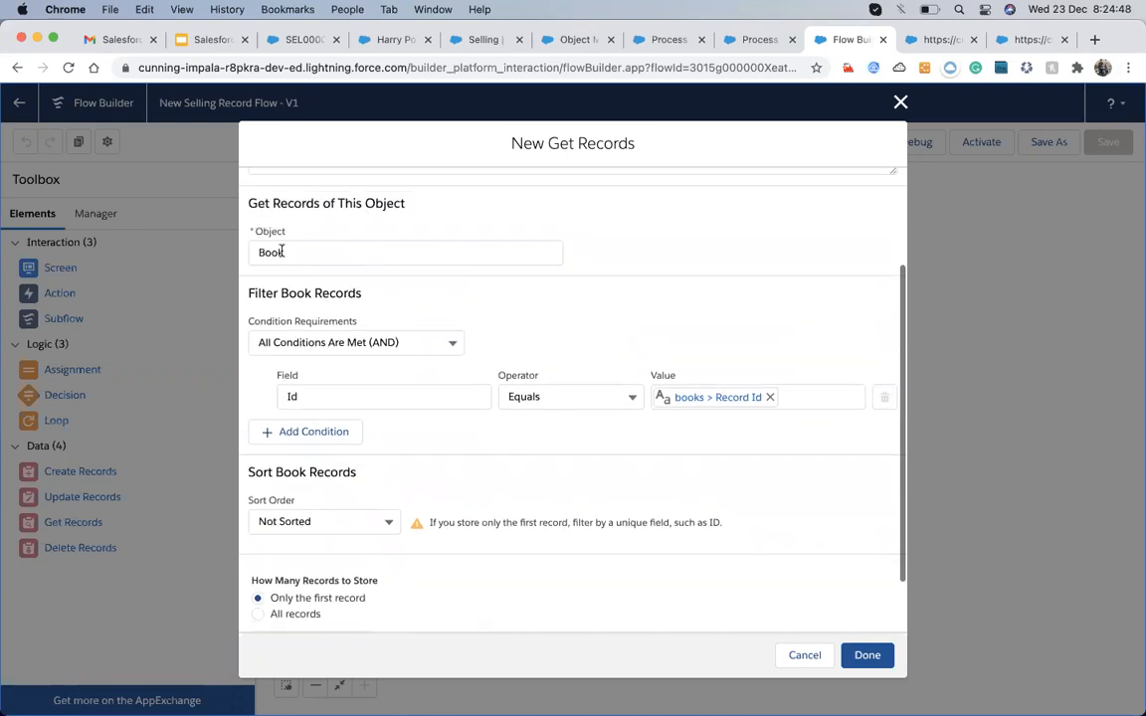
# - Check the Selling record and the Harry Poter book record for the book's fields, and return to the Get Records setup
pyautogui.click(301, 38)
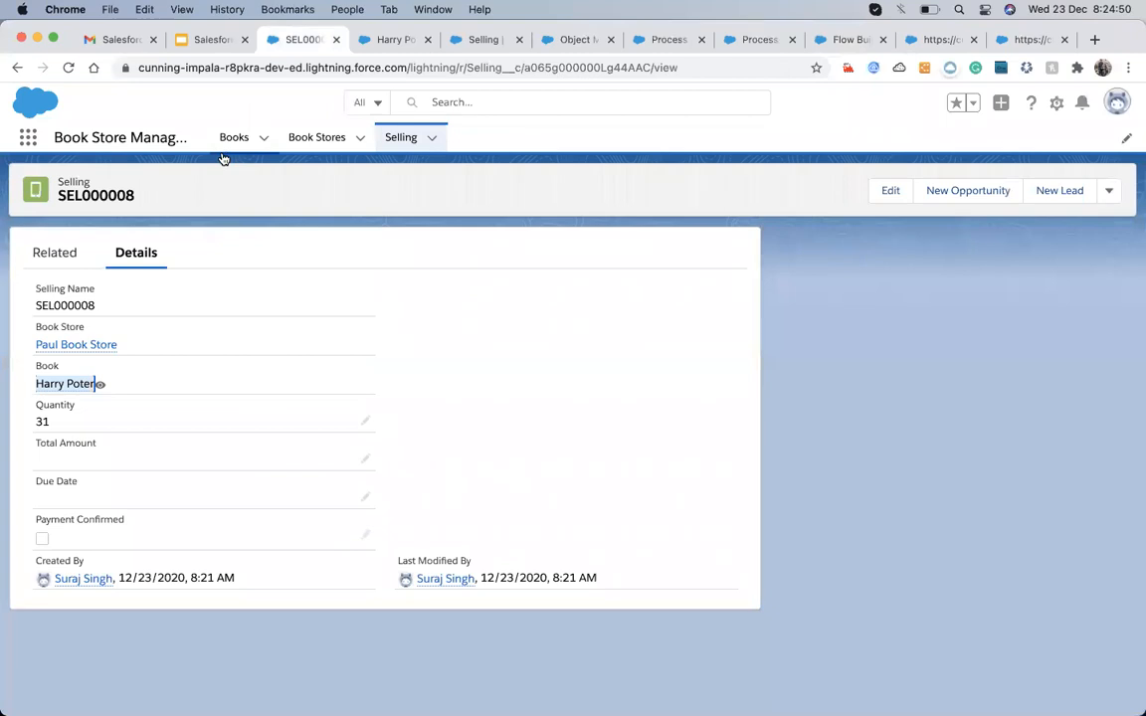
pyautogui.click(388, 42)
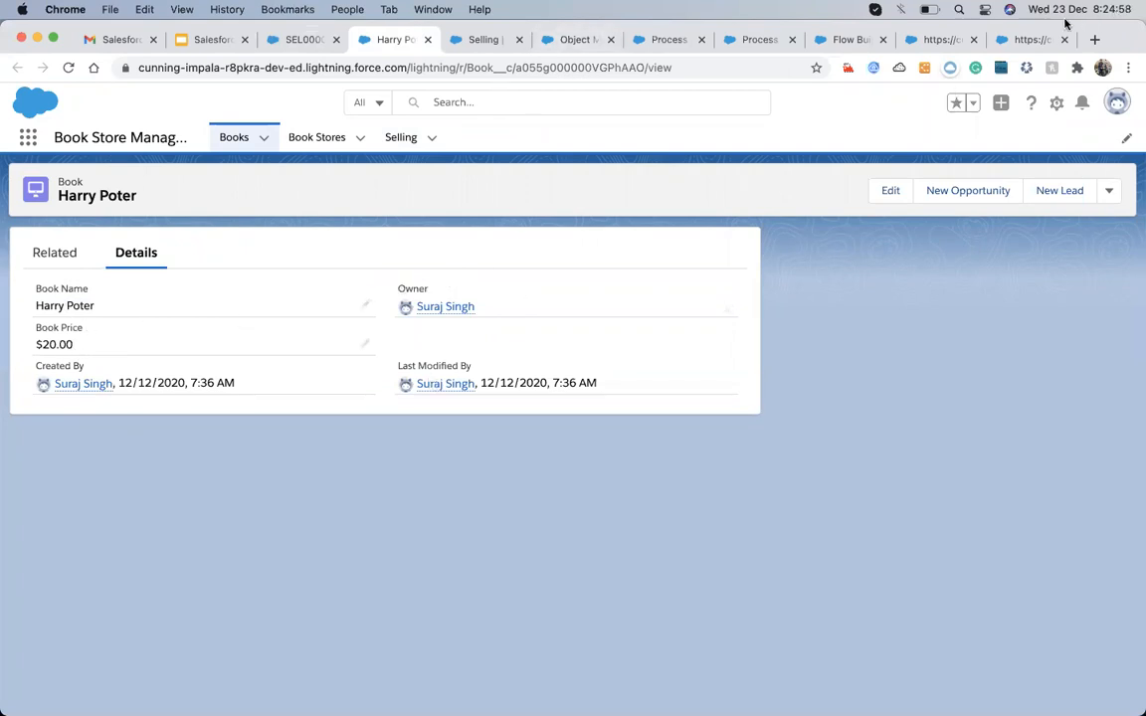
pyautogui.click(850, 40)
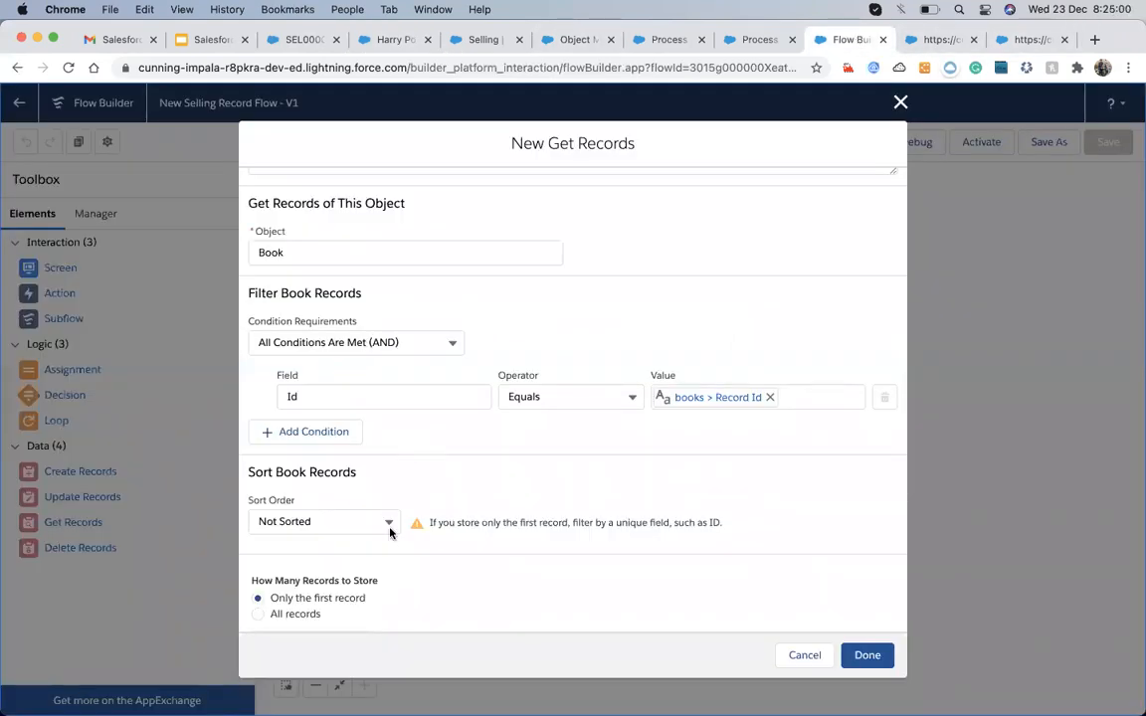
pyautogui.scroll(-2, 389, 532)
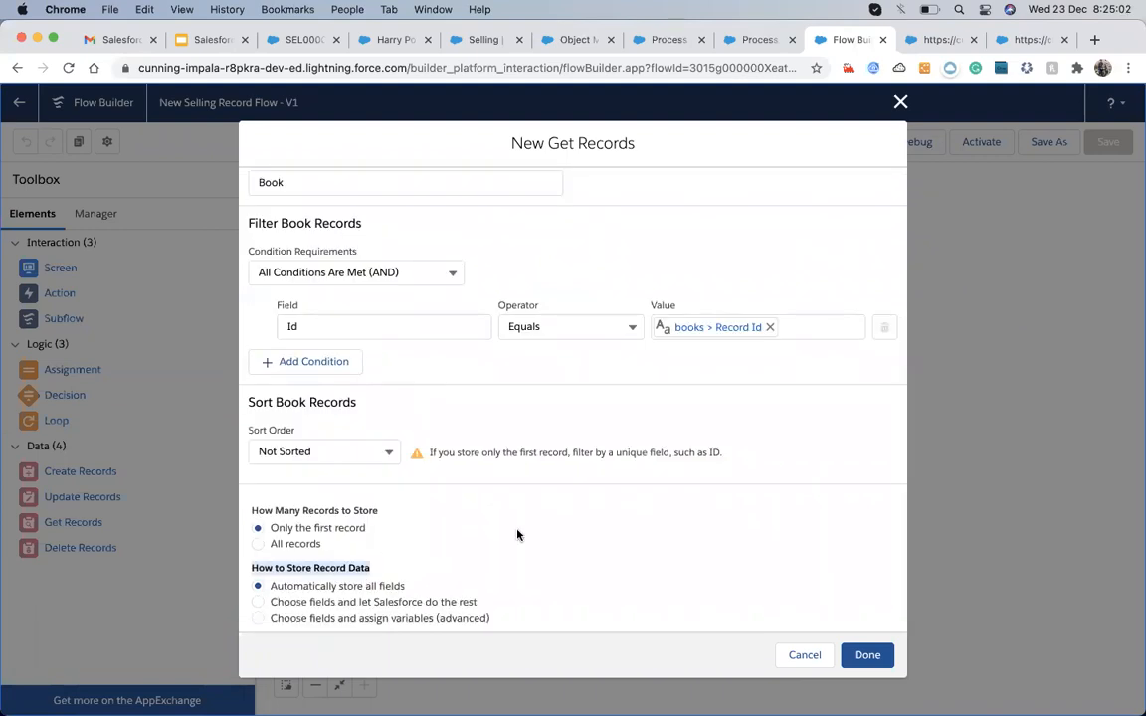
# - Change the API name of the Get Records element to get_Book_Details, keeping the label Get Book Details
pyautogui.scroll(5, 517, 535)
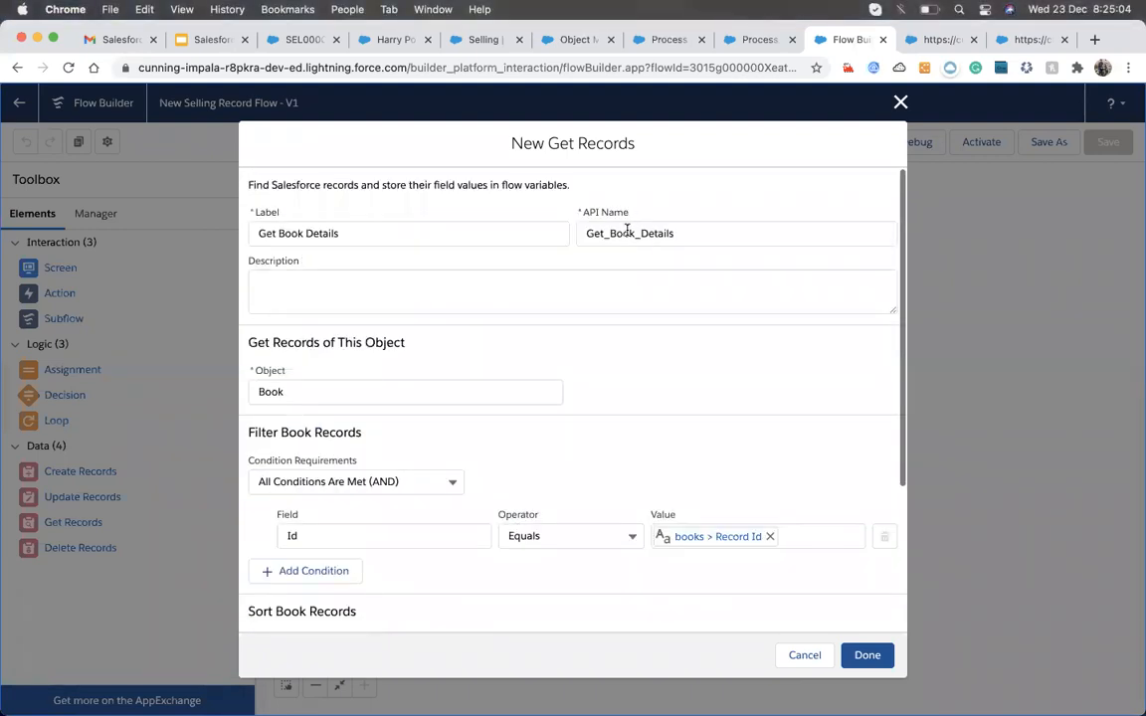
pyautogui.doubleClick(628, 231)
pyautogui.click(655, 211)
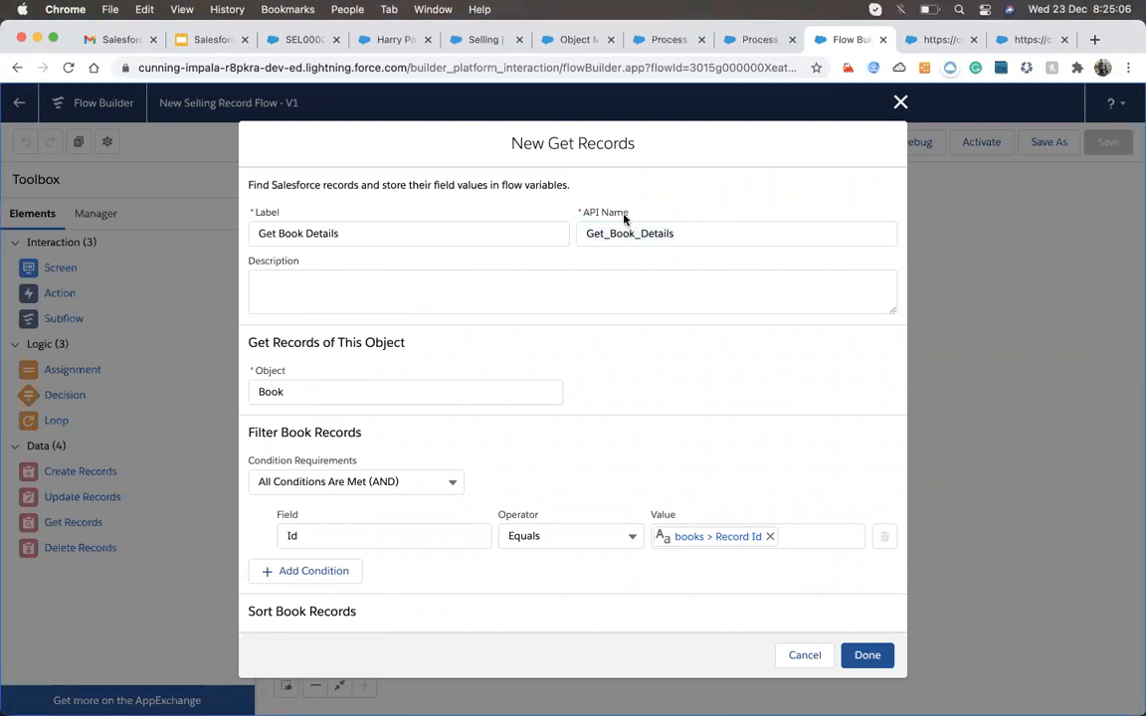
pyautogui.scroll(-3, 527, 378)
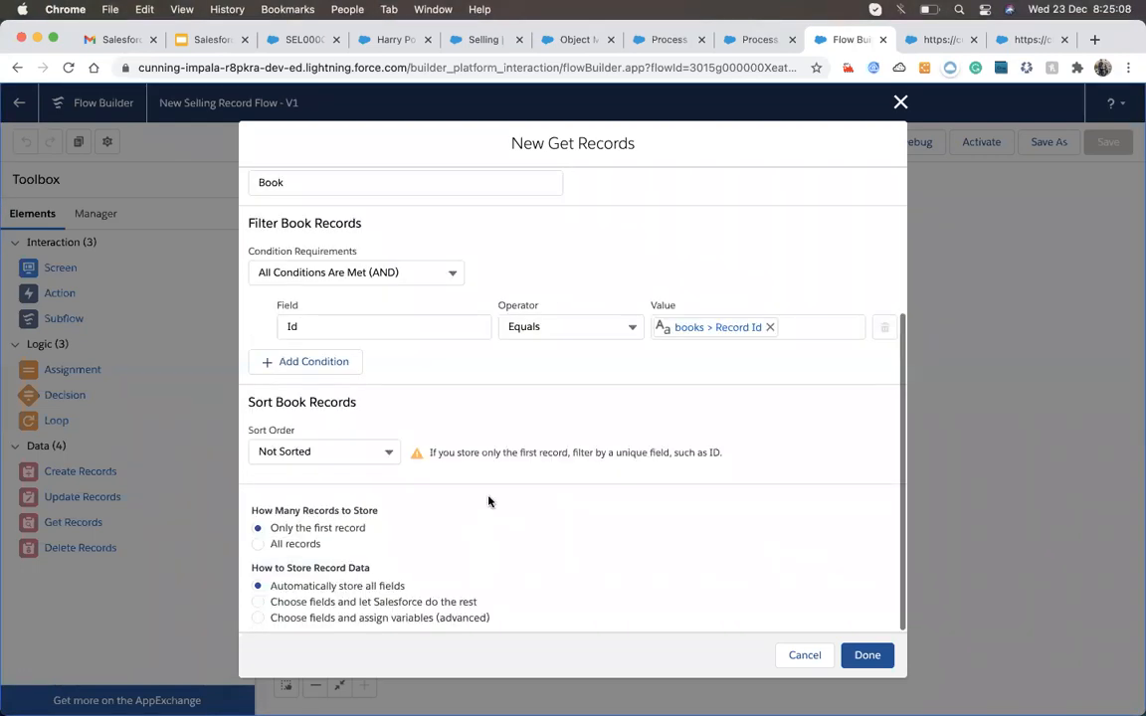
pyautogui.scroll(3, 492, 485)
pyautogui.click(593, 233)
pyautogui.press('BackSpace')
pyautogui.write('g')
pyautogui.click(265, 232)
pyautogui.press('BackSpace')
pyautogui.write('Get Book Details')
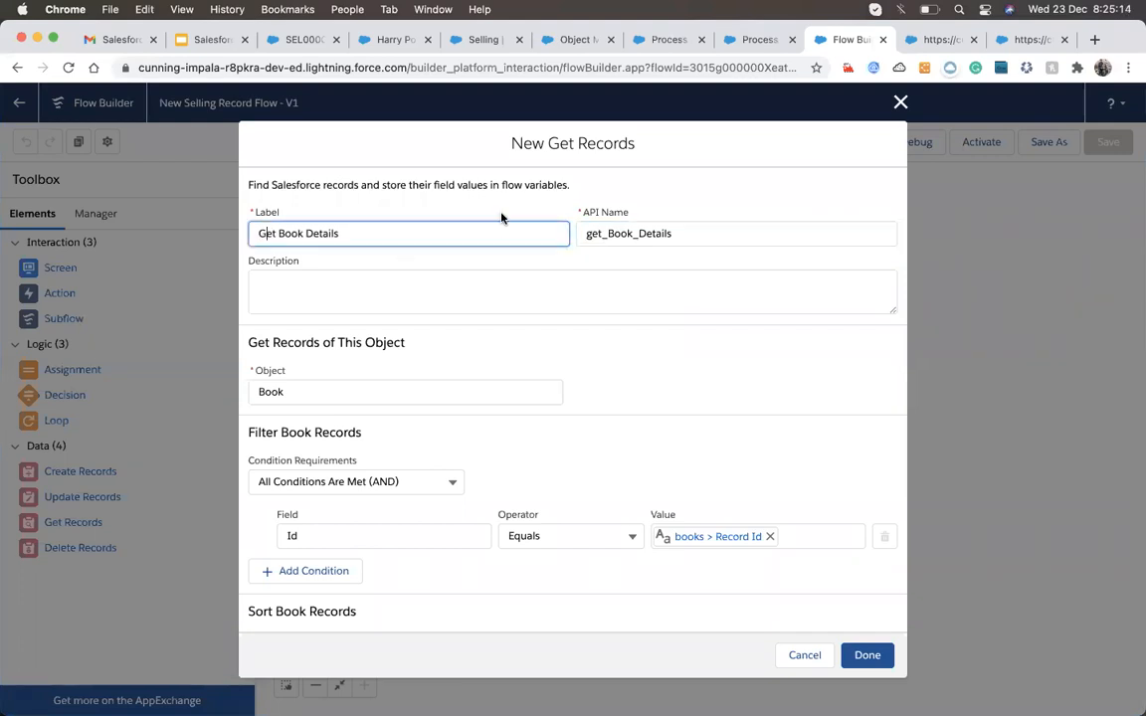
# - Switch the Book Name in the flow's debug run to Game of Thrones and return to the Get Records setup
pyautogui.scroll(-5, 640, 332)
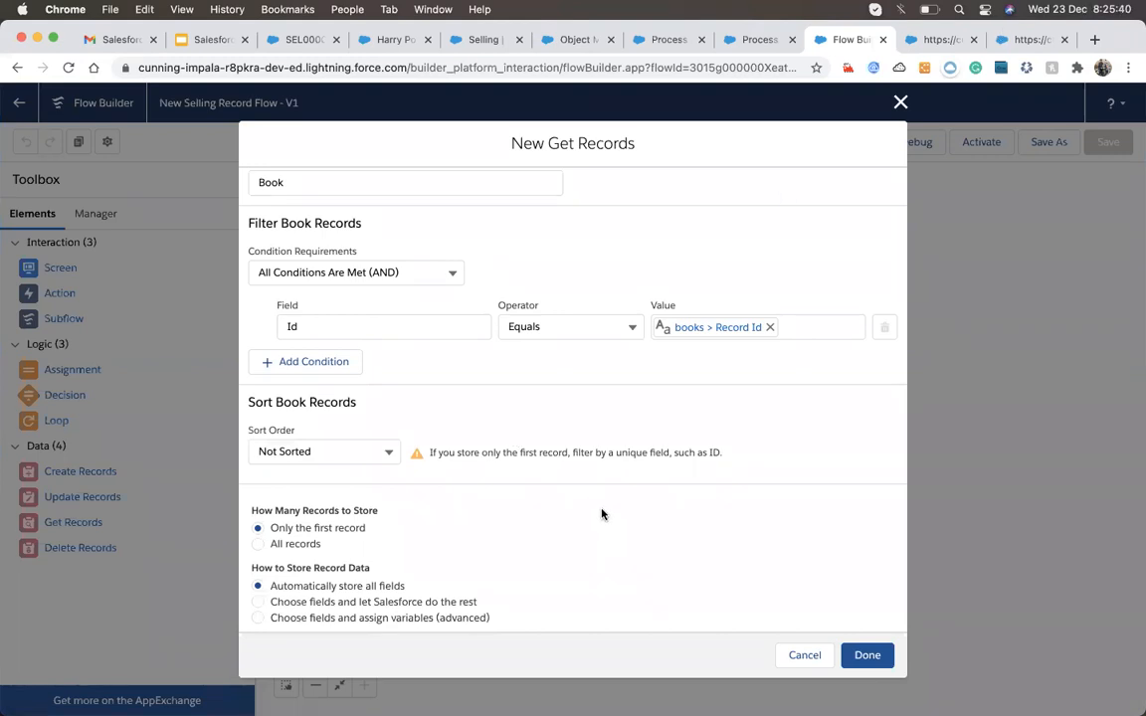
pyautogui.click(930, 41)
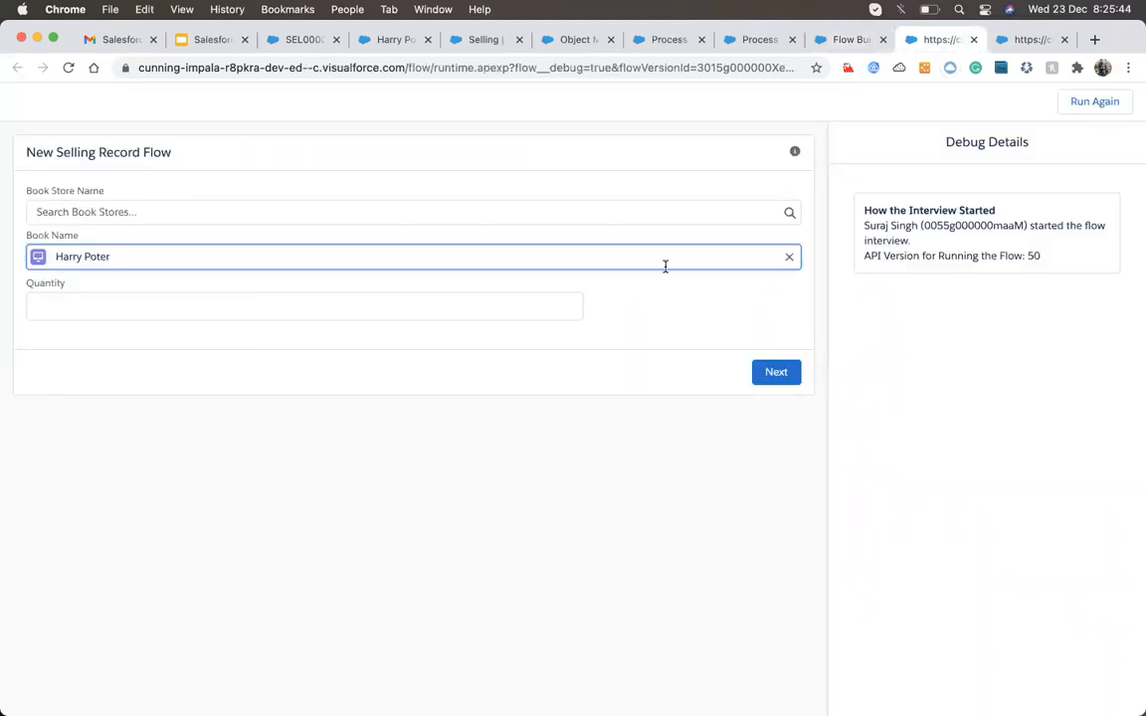
pyautogui.click(789, 257)
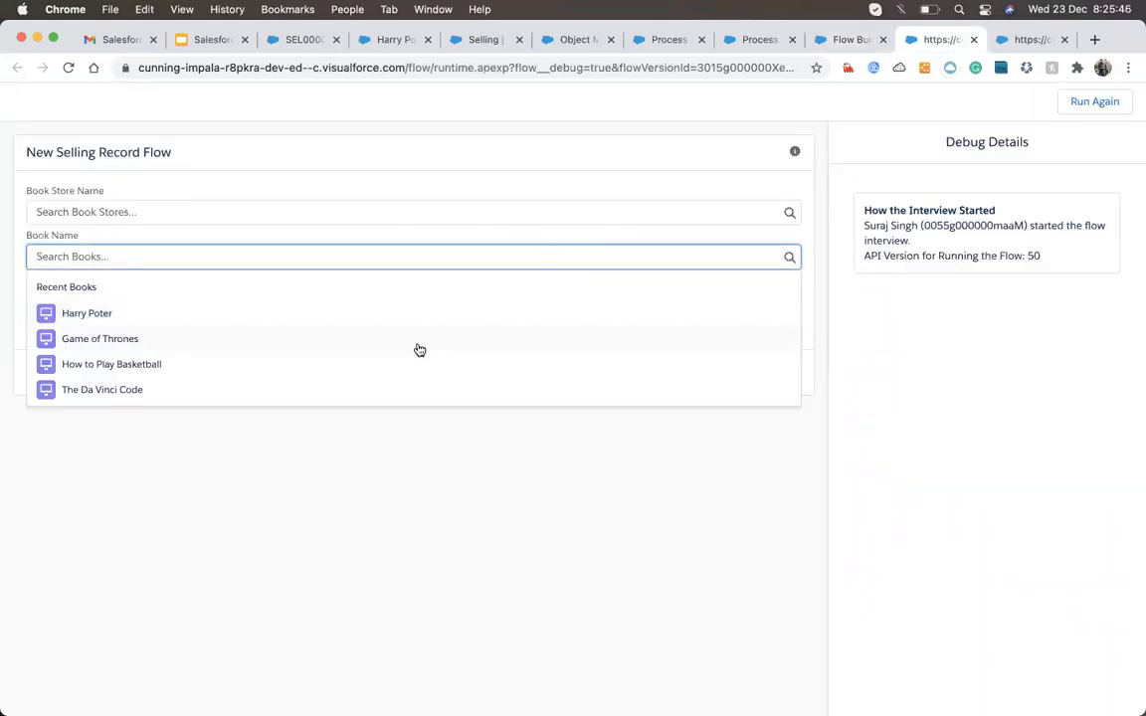
pyautogui.click(116, 347)
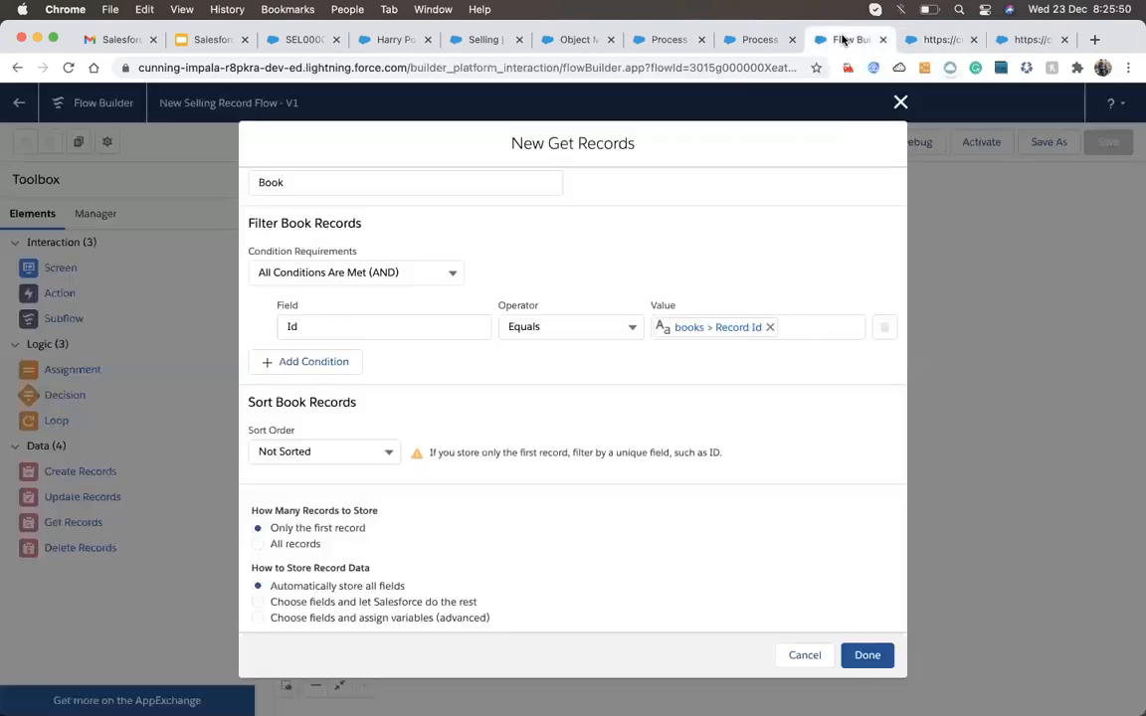
pyautogui.click(841, 39)
pyautogui.click(356, 368)
pyautogui.click(367, 381)
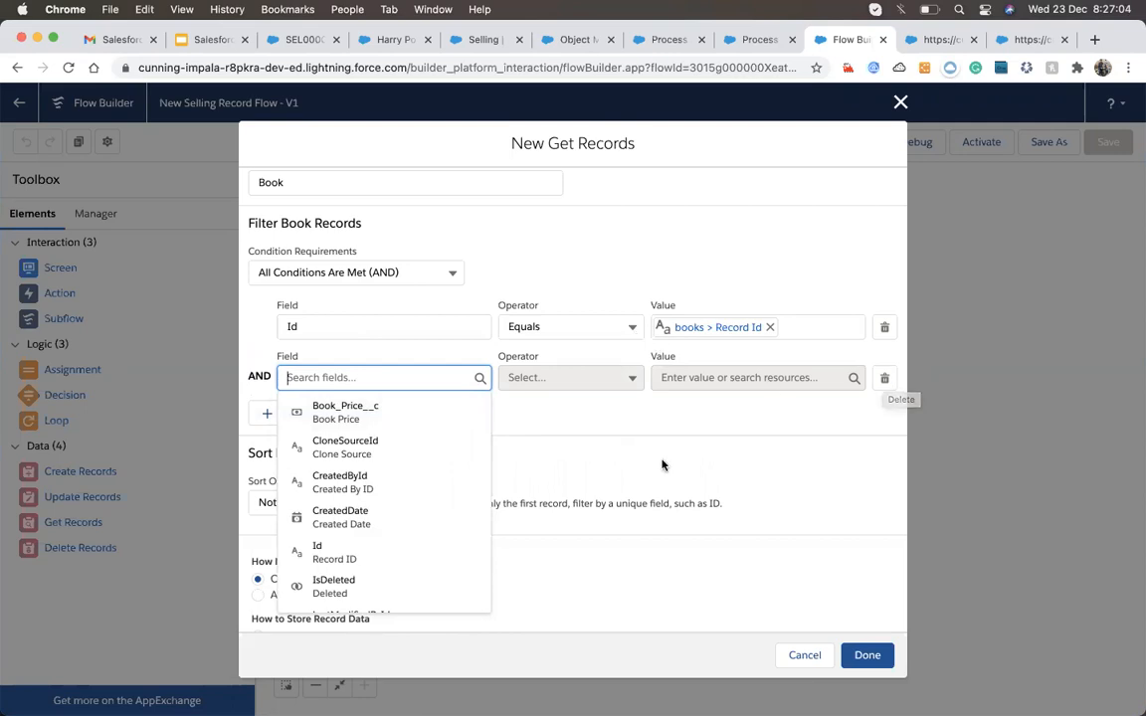
pyautogui.click(885, 382)
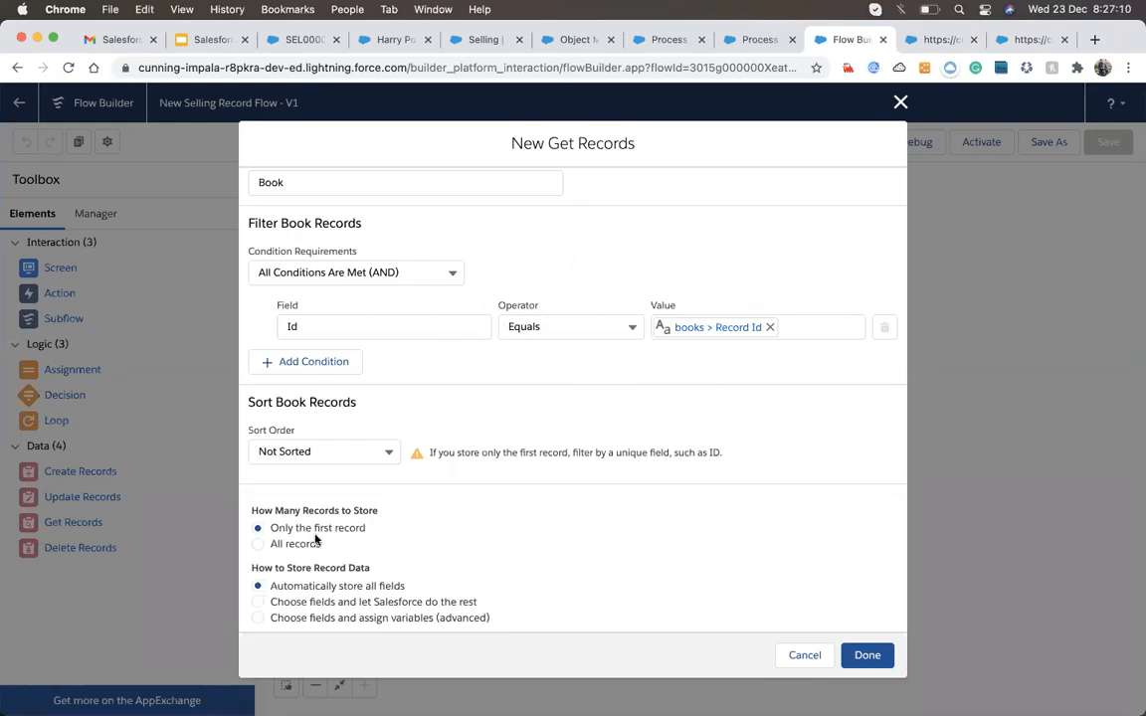
# - Try the option Choose fields and let Salesforce do the rest, adding Book_Price__c as a stored Book field
pyautogui.moveTo(270, 528); pyautogui.dragTo(367, 536)
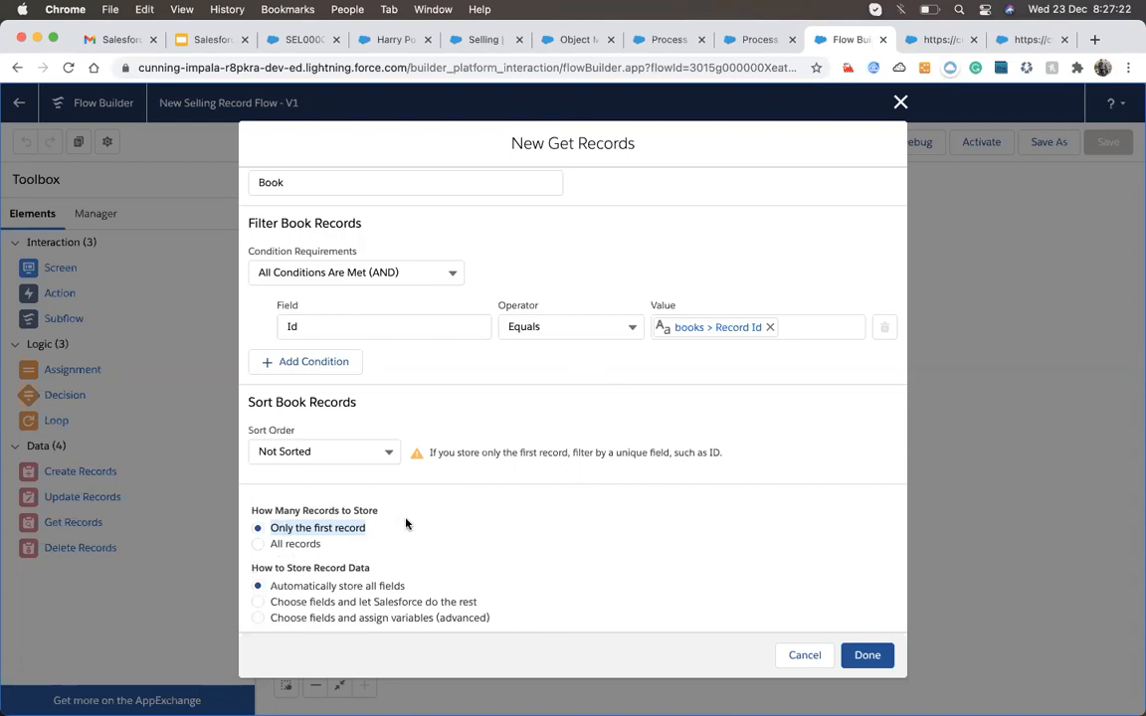
pyautogui.moveTo(273, 590); pyautogui.dragTo(403, 588)
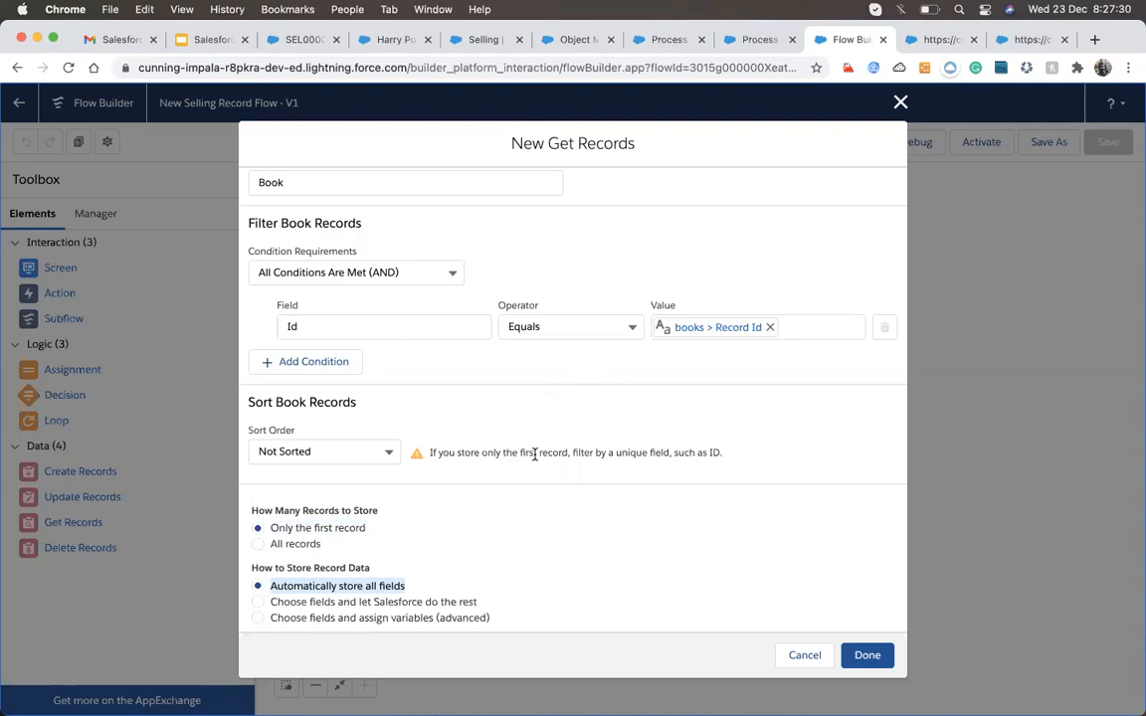
pyautogui.click(258, 603)
pyautogui.scroll(-3, 550, 545)
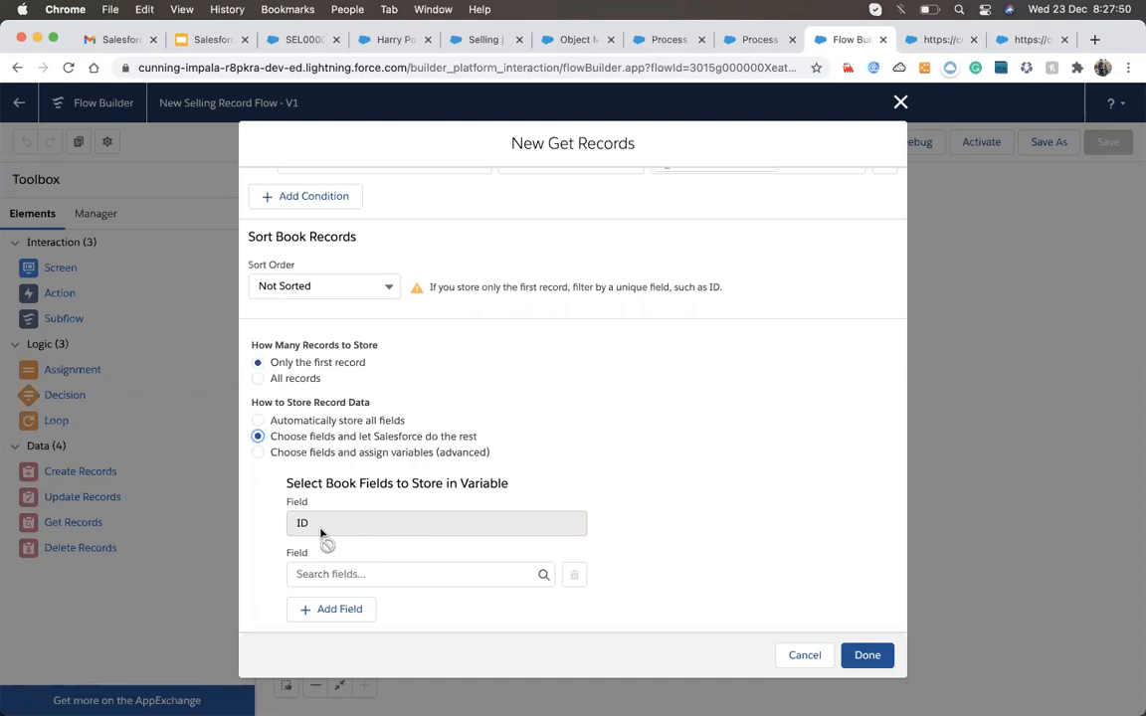
pyautogui.click(314, 569)
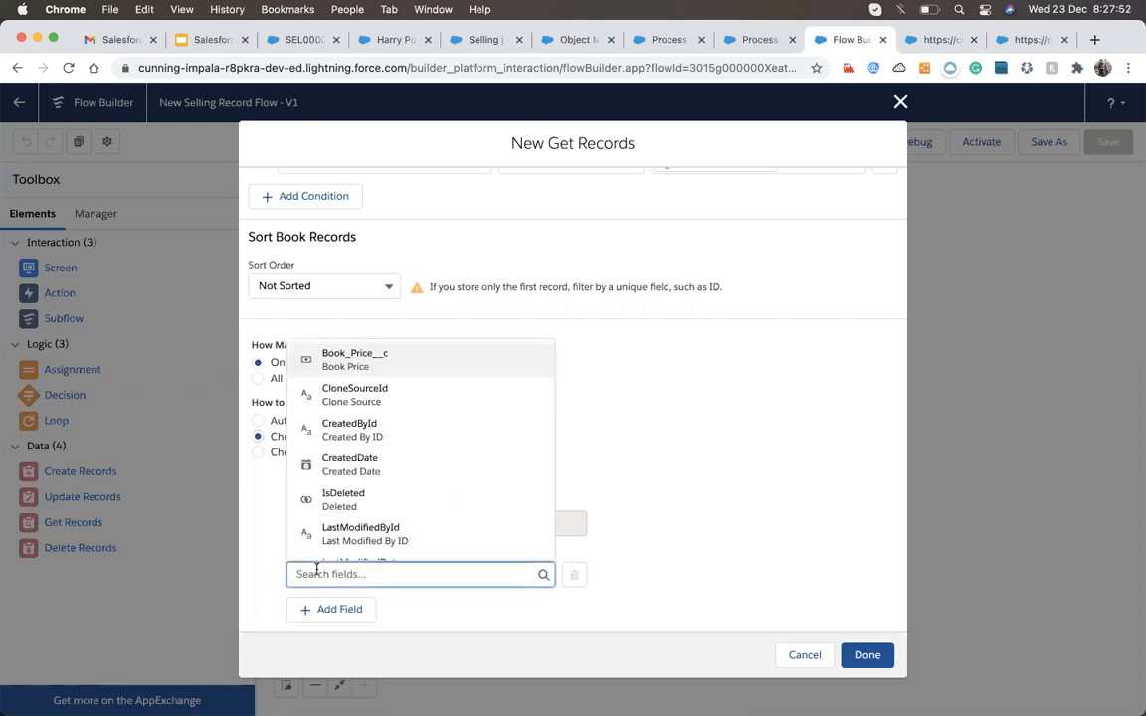
pyautogui.write('pri')
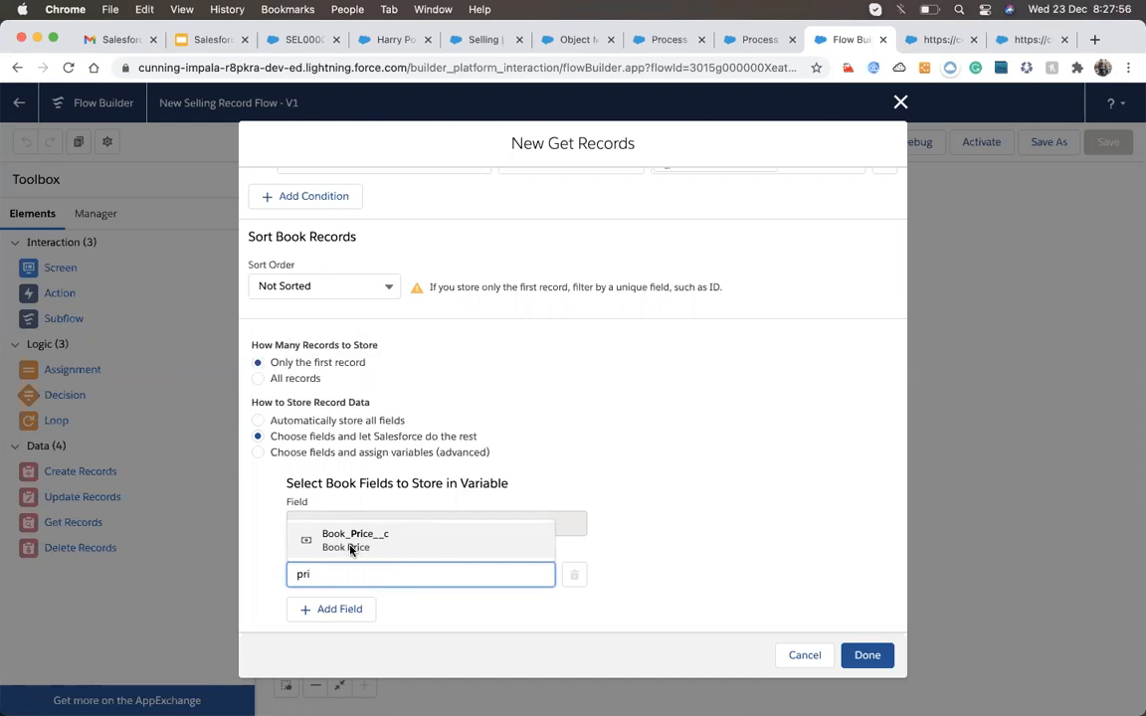
pyautogui.click(351, 547)
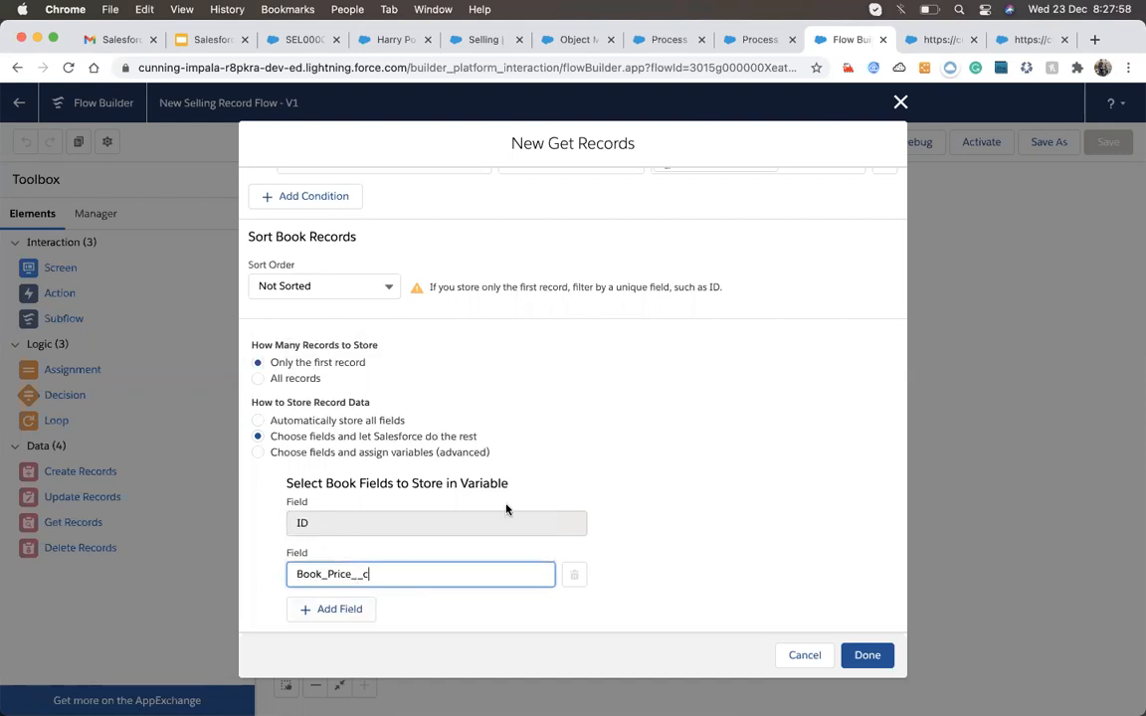
# - Try the option Choose fields and assign variables (advanced), and revert the record storage to Automatically store all fields
pyautogui.click(258, 453)
pyautogui.scroll(-1, 422, 527)
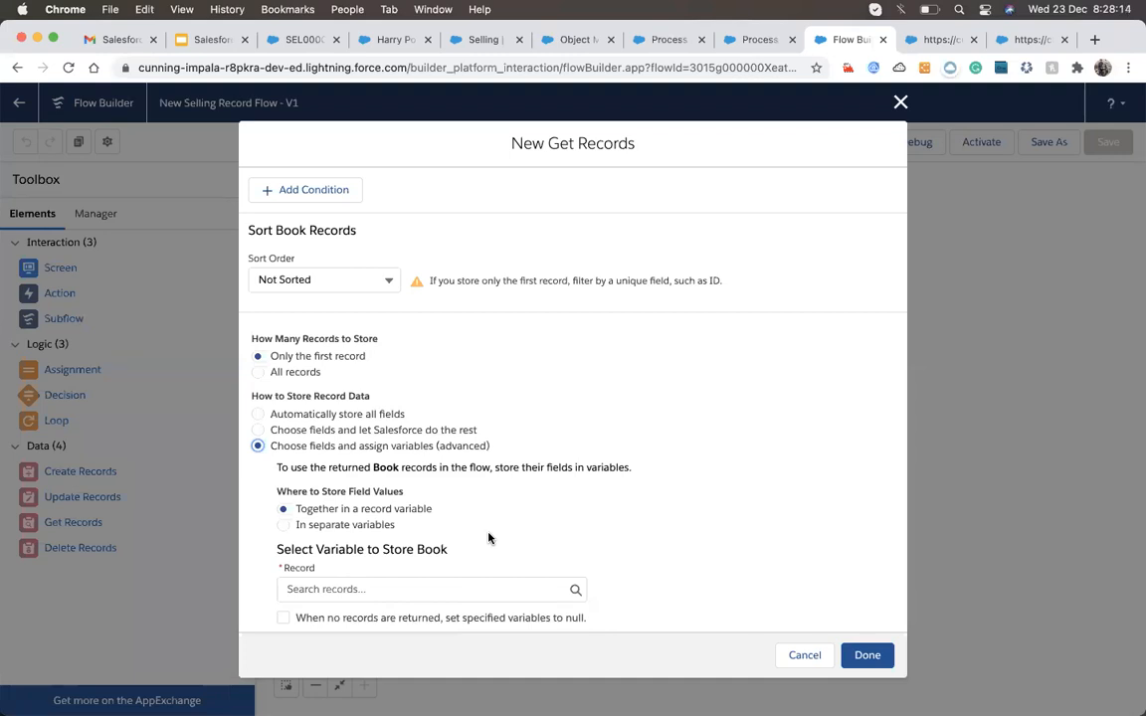
pyautogui.scroll(5, 489, 537)
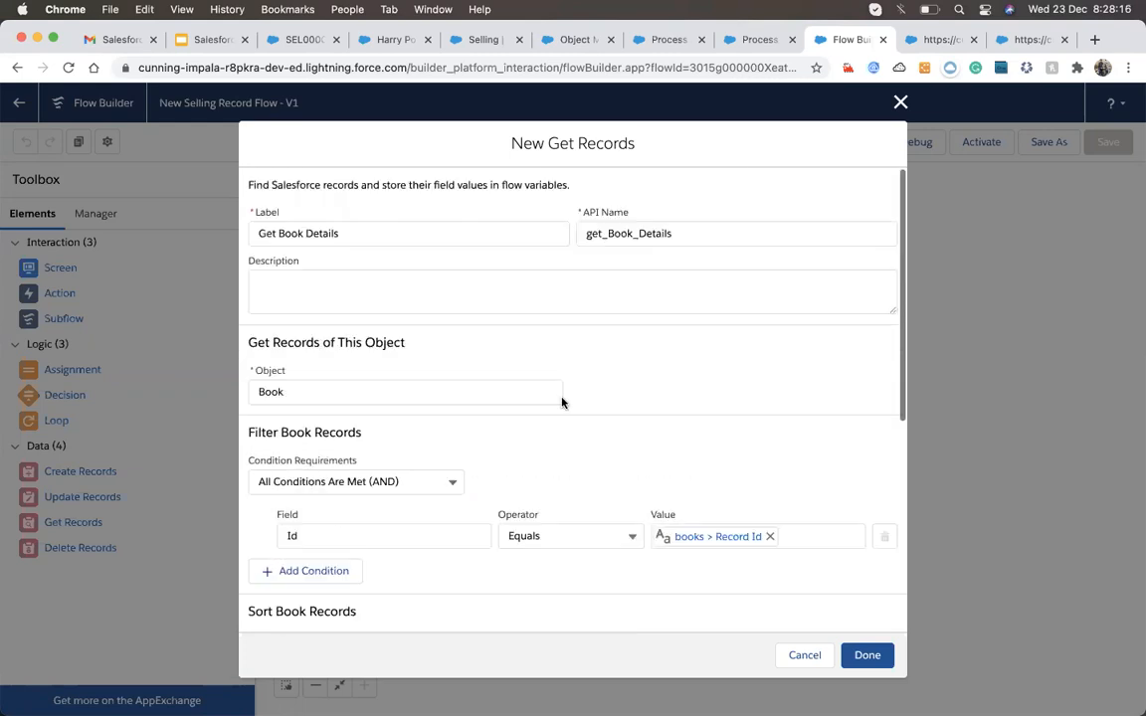
pyautogui.click(613, 228)
pyautogui.scroll(-5, 641, 402)
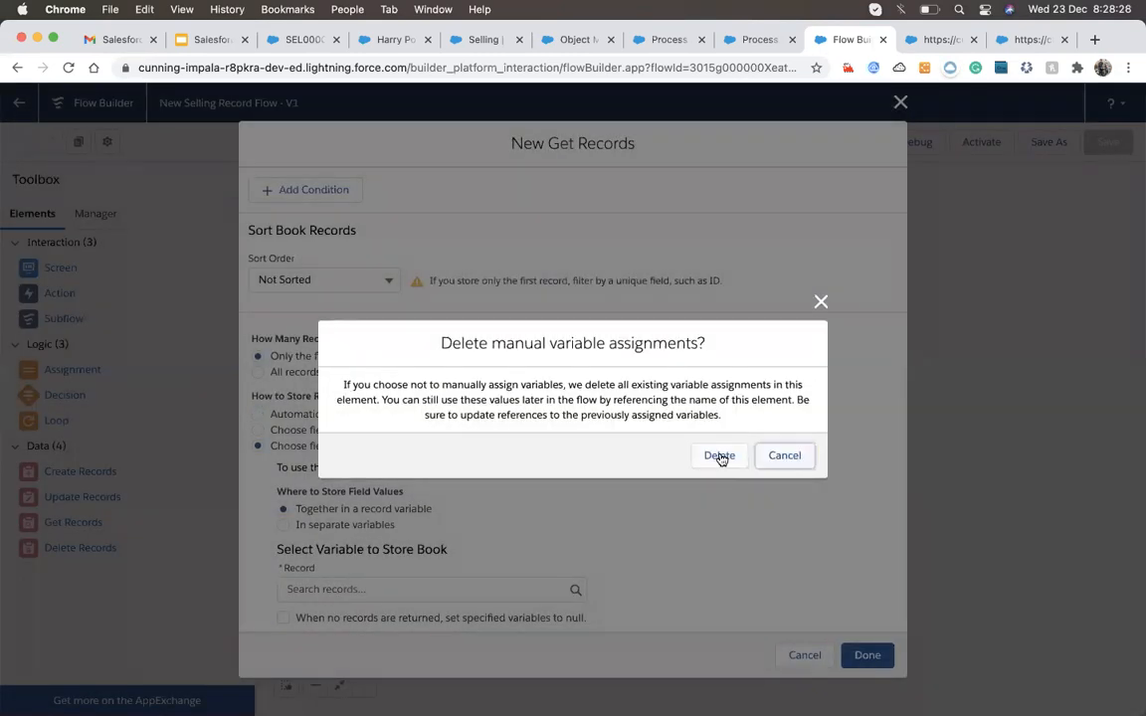
pyautogui.click(720, 456)
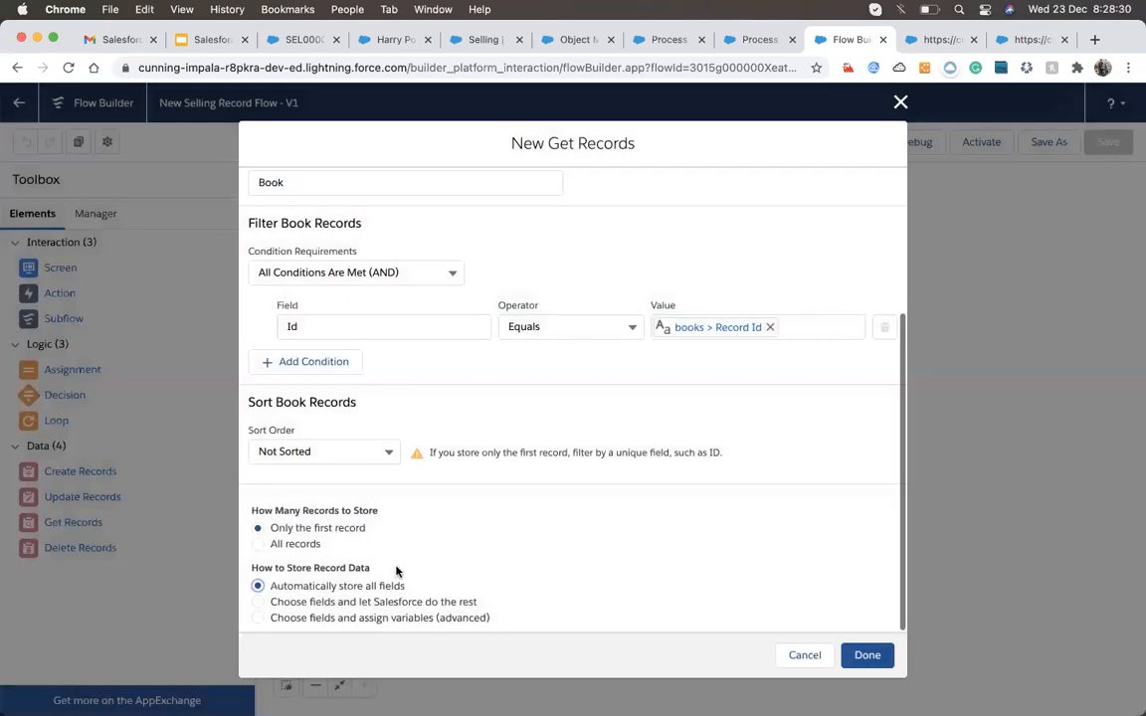
# - Review the API name and storage settings of the Get Book Details element and finish adding it to the flow
pyautogui.scroll(5, 501, 470)
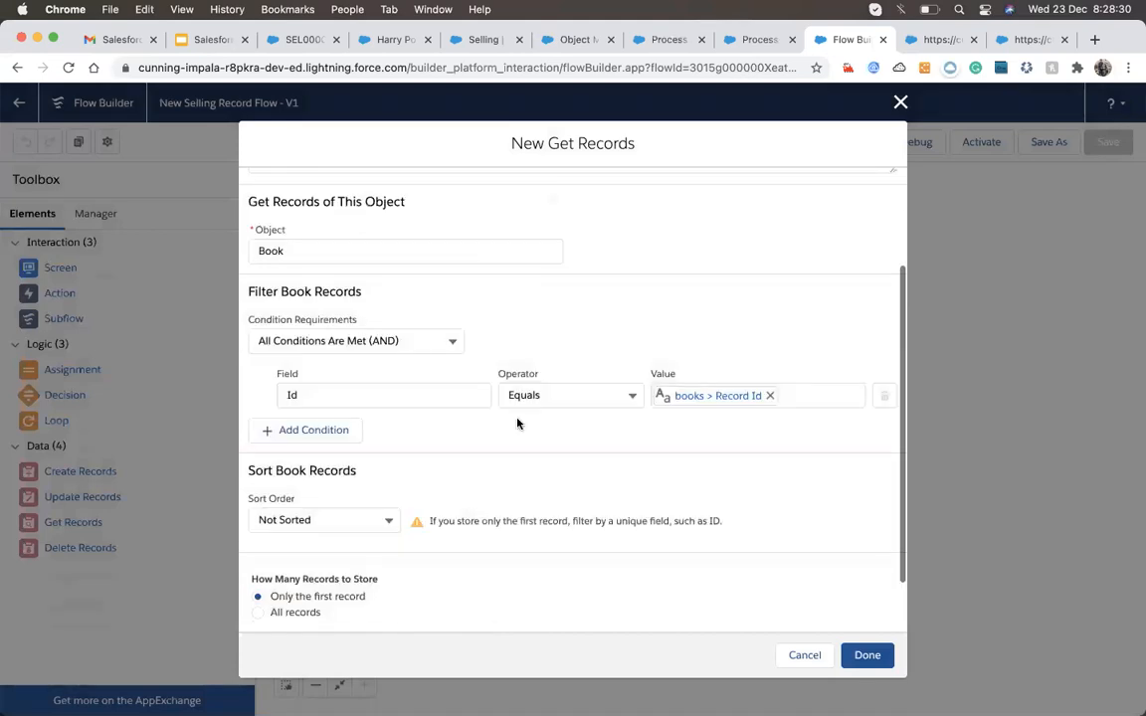
pyautogui.click(587, 231)
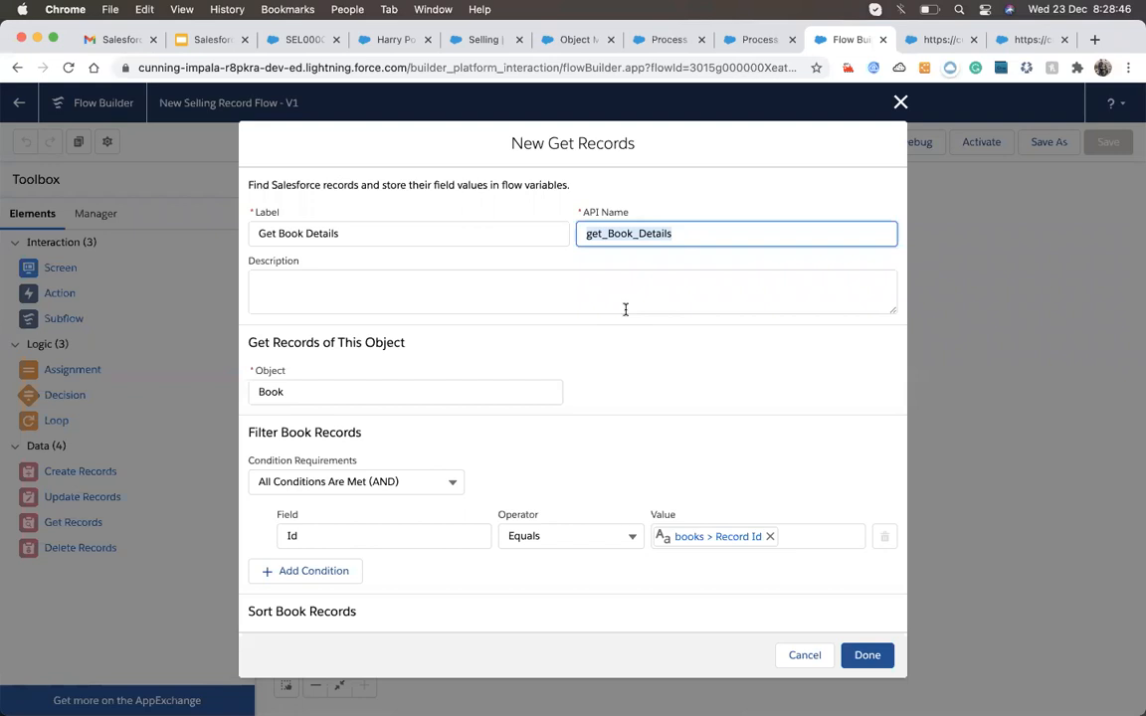
pyautogui.scroll(-3, 587, 512)
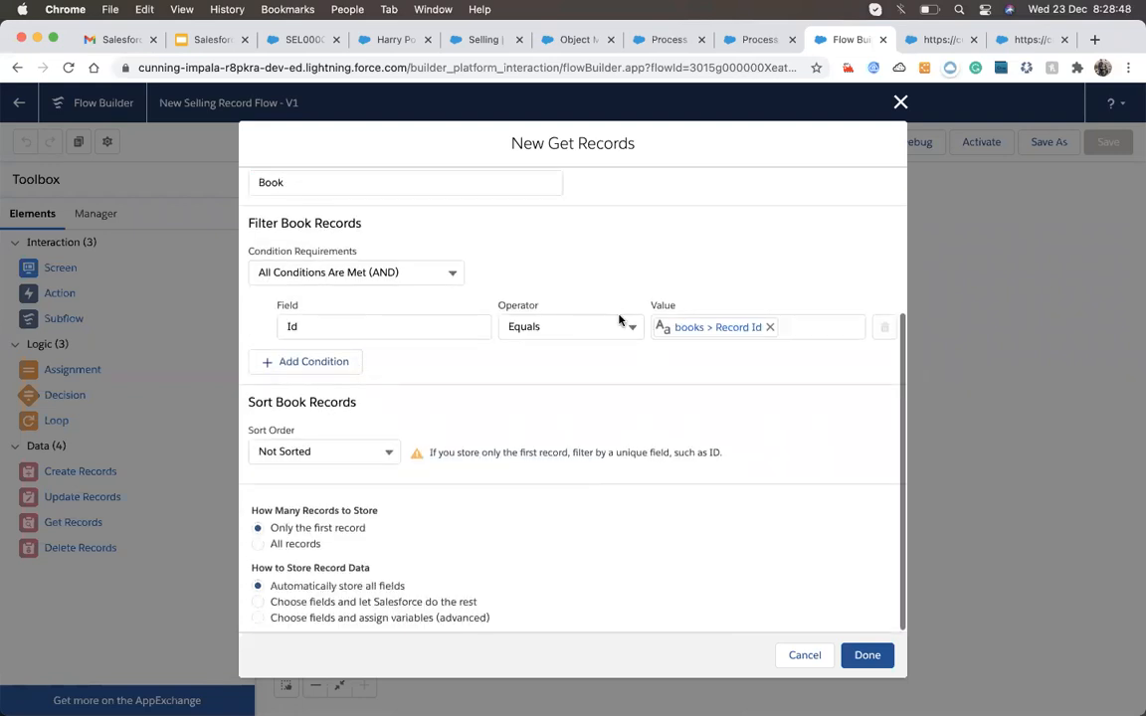
pyautogui.scroll(3, 603, 313)
pyautogui.doubleClick(630, 232)
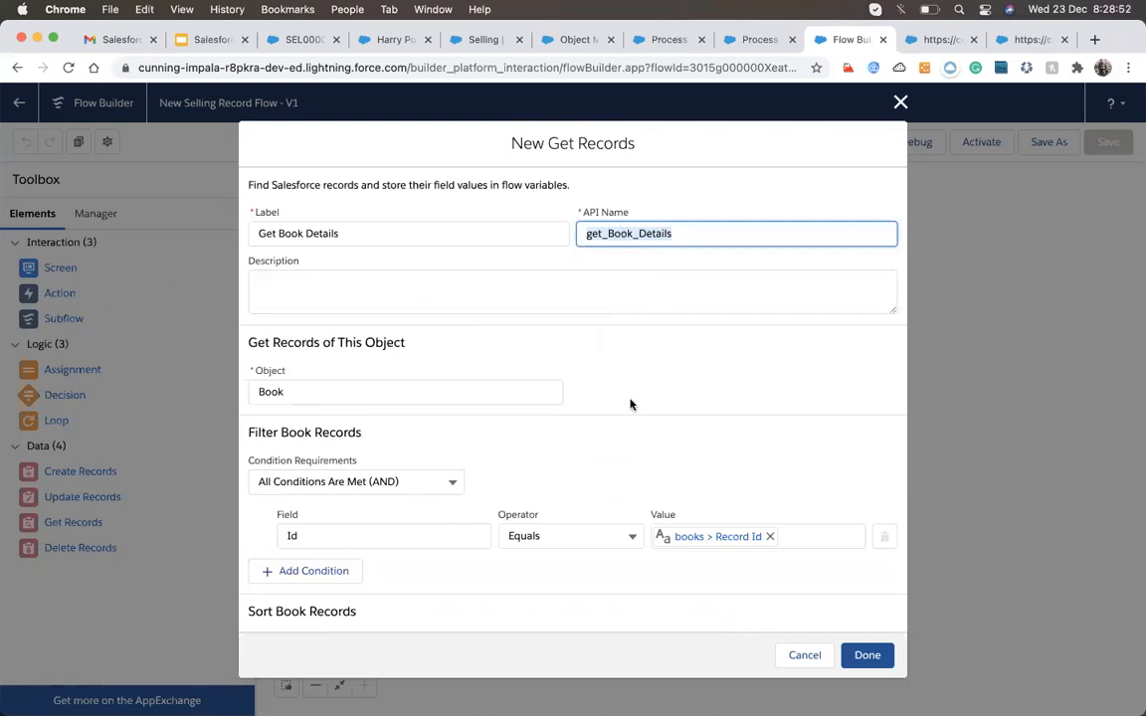
pyautogui.scroll(-3, 630, 404)
pyautogui.click(866, 654)
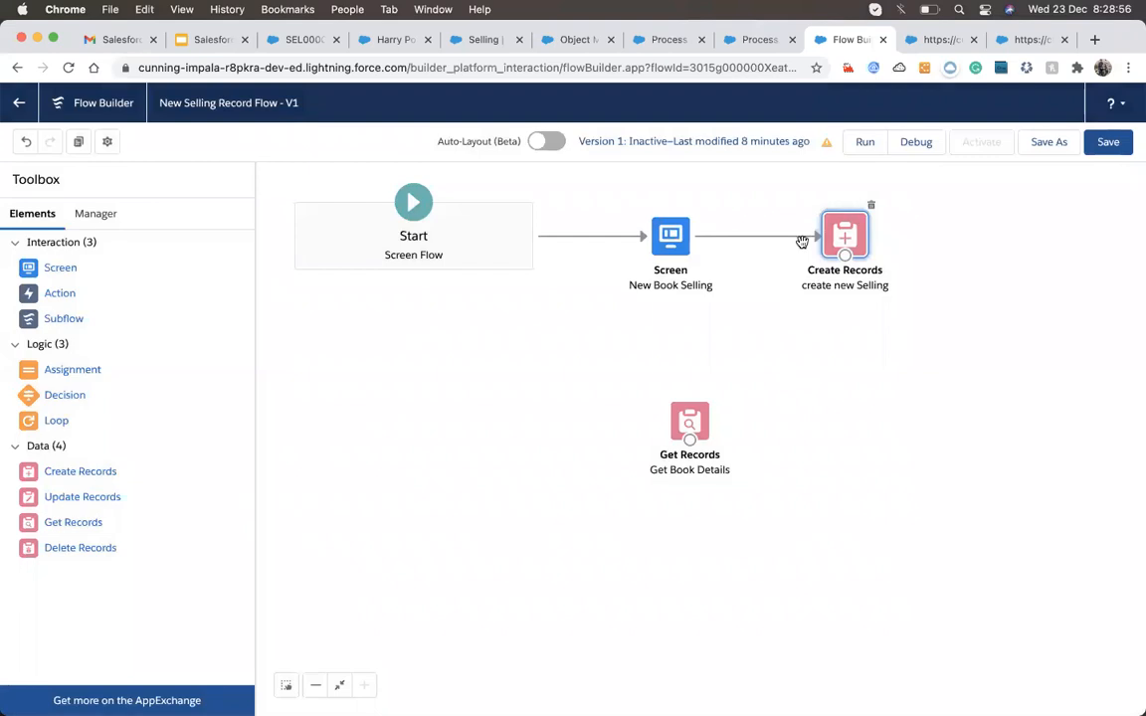
# - Remove the connector between the New Book Selling screen and create new Selling, and connect the screen to Get Book Details instead
pyautogui.moveTo(842, 239); pyautogui.dragTo(915, 241)
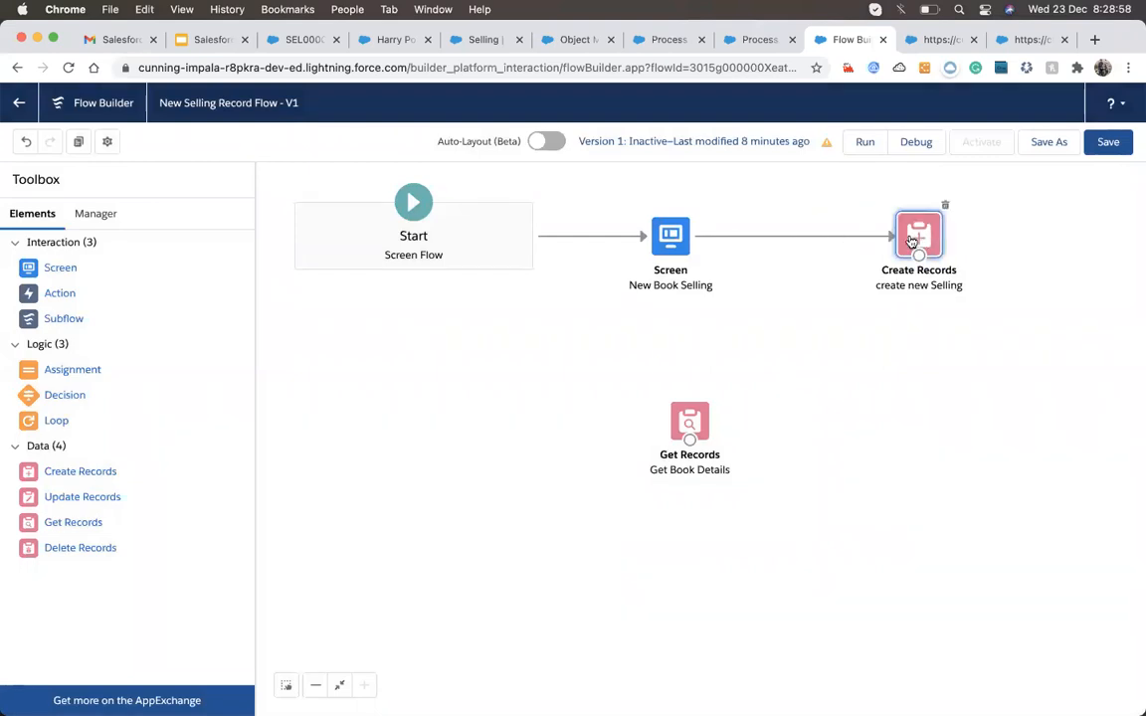
pyautogui.click(884, 239)
pyautogui.press('Delete')
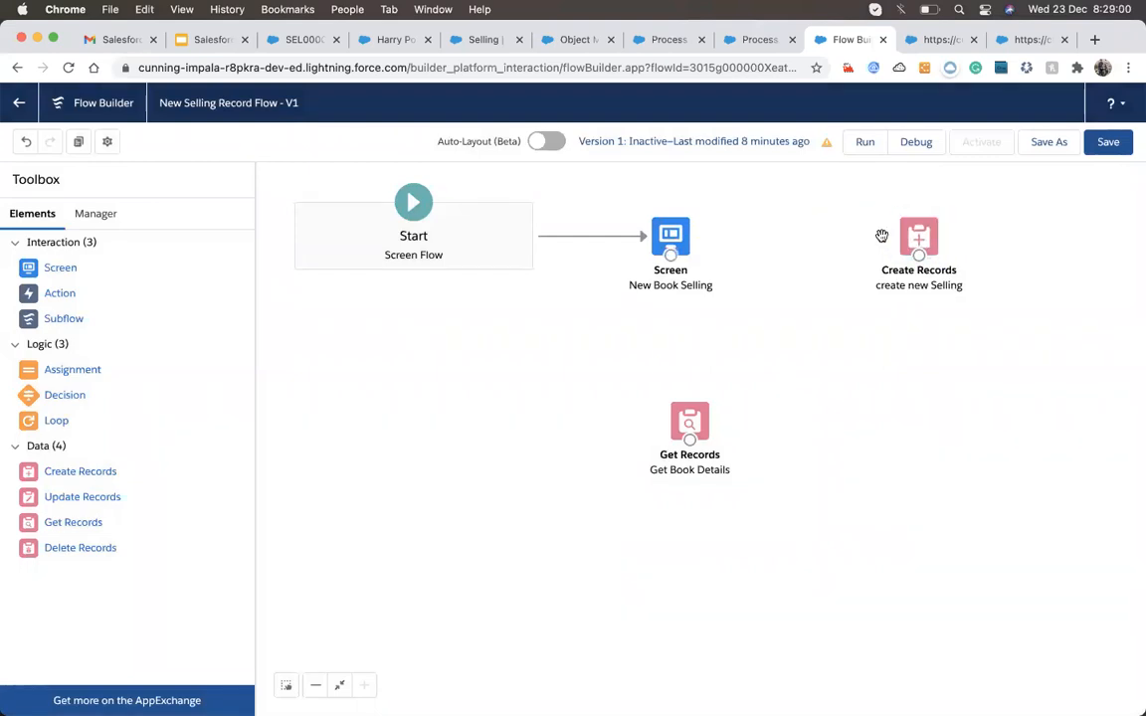
pyautogui.moveTo(670, 257); pyautogui.dragTo(674, 420)
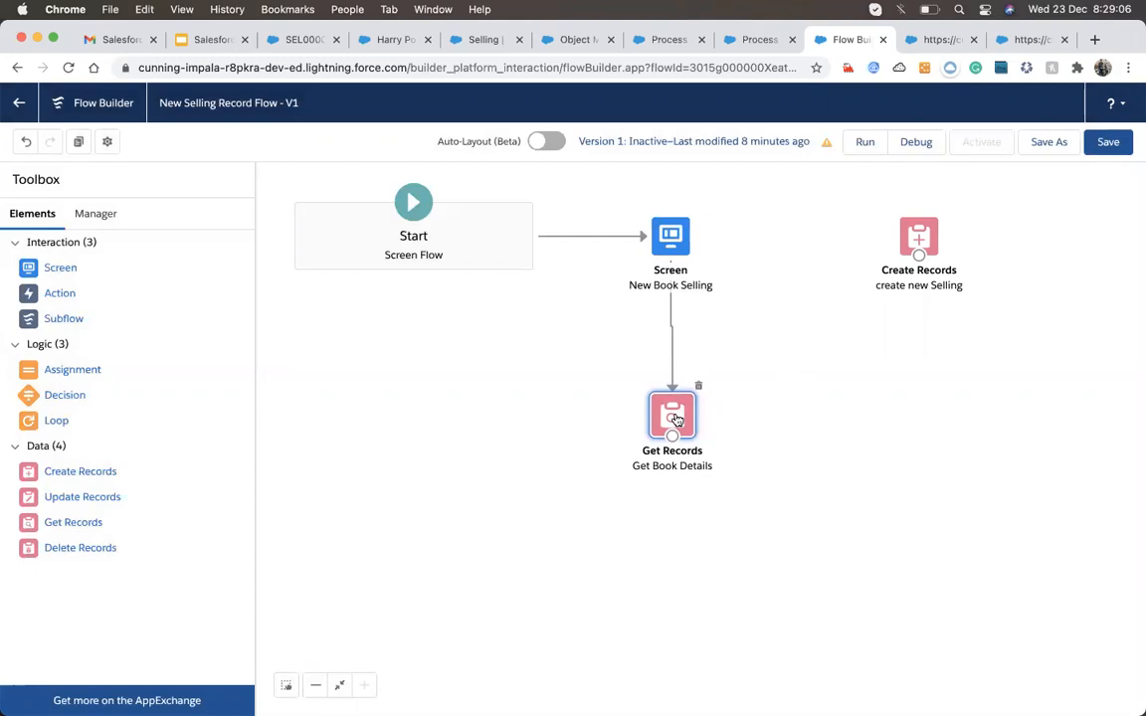
pyautogui.moveTo(924, 241); pyautogui.dragTo(947, 290)
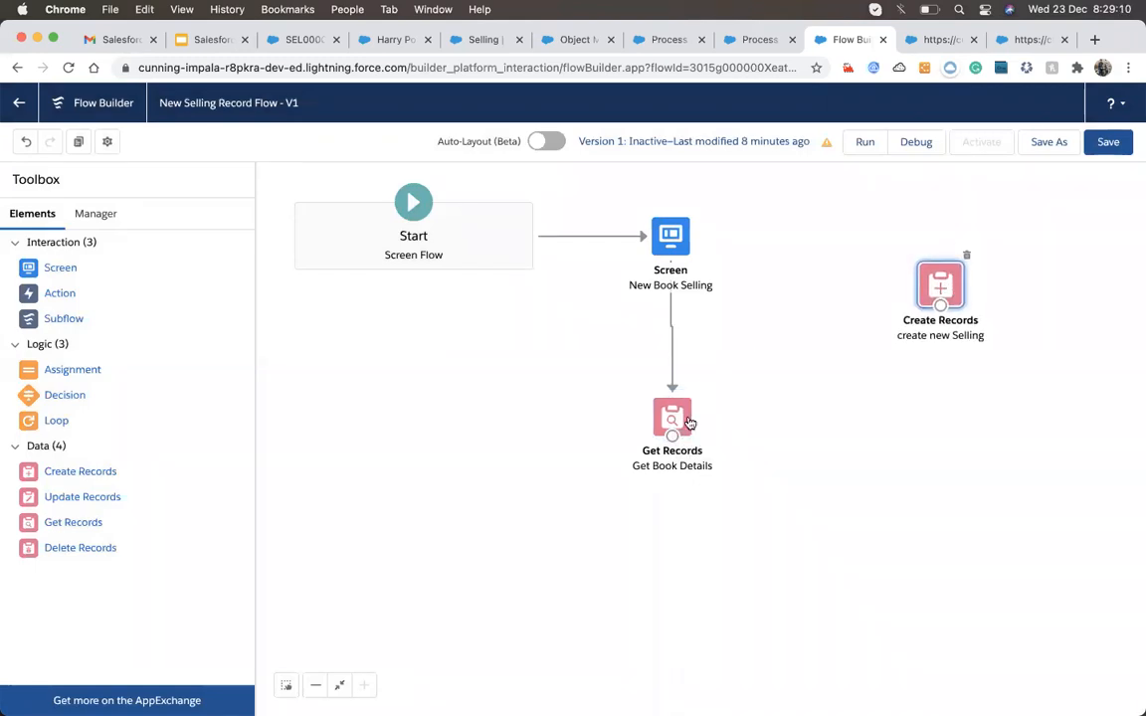
pyautogui.moveTo(671, 418); pyautogui.dragTo(671, 426)
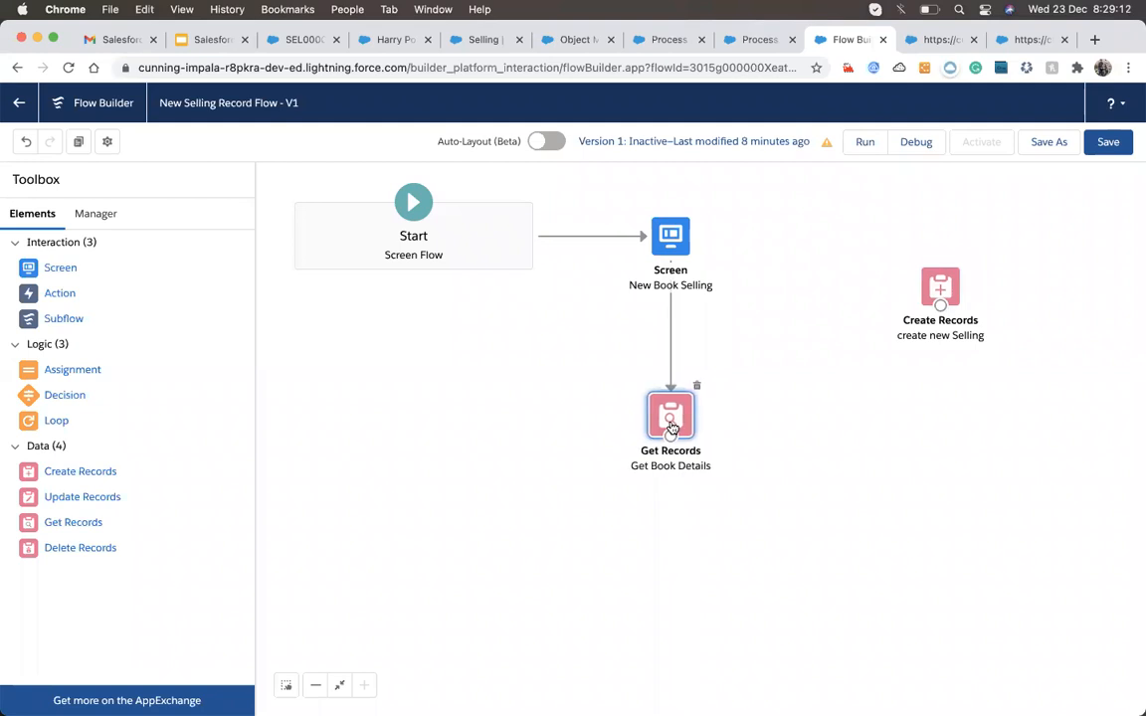
# - Review the filter, sort and storage settings of the Get Book Details element, leaving them as they are
pyautogui.doubleClick(672, 417)
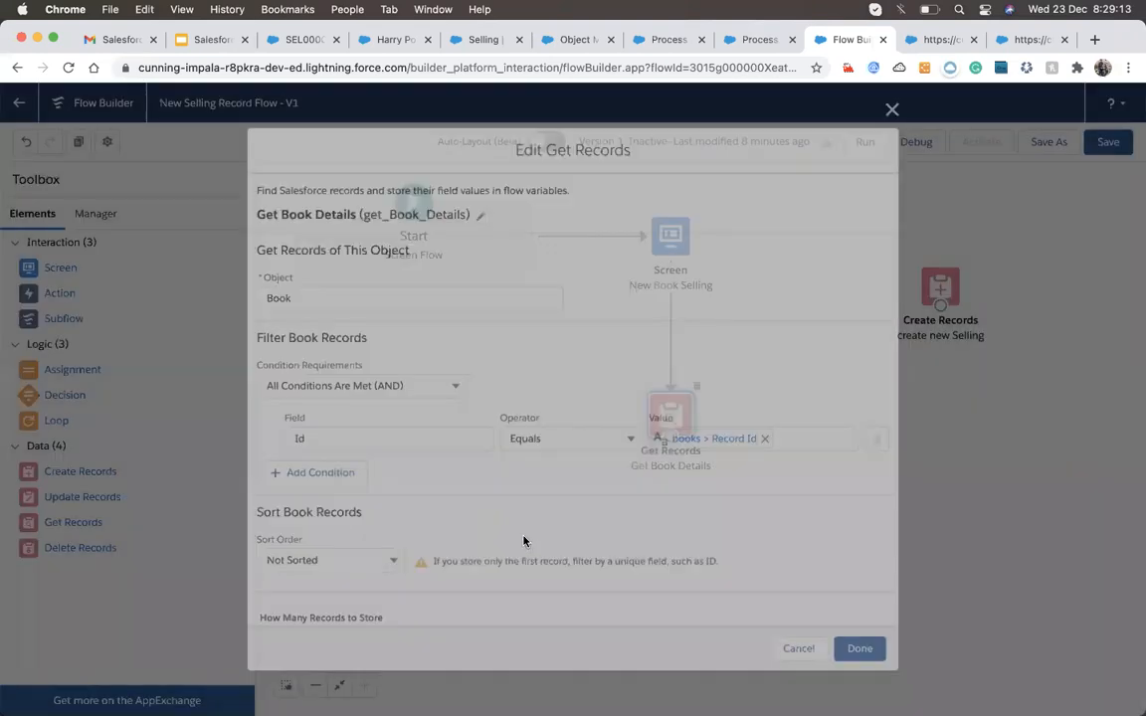
pyautogui.scroll(-3, 507, 462)
pyautogui.scroll(3, 472, 372)
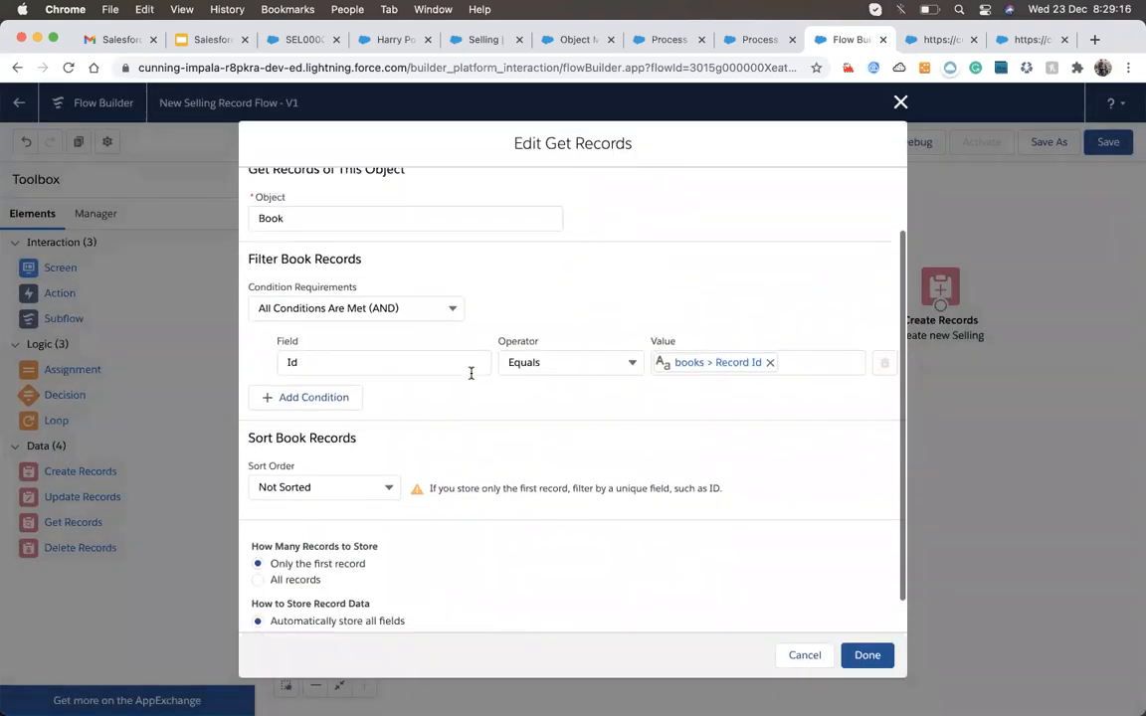
pyautogui.scroll(-3, 462, 265)
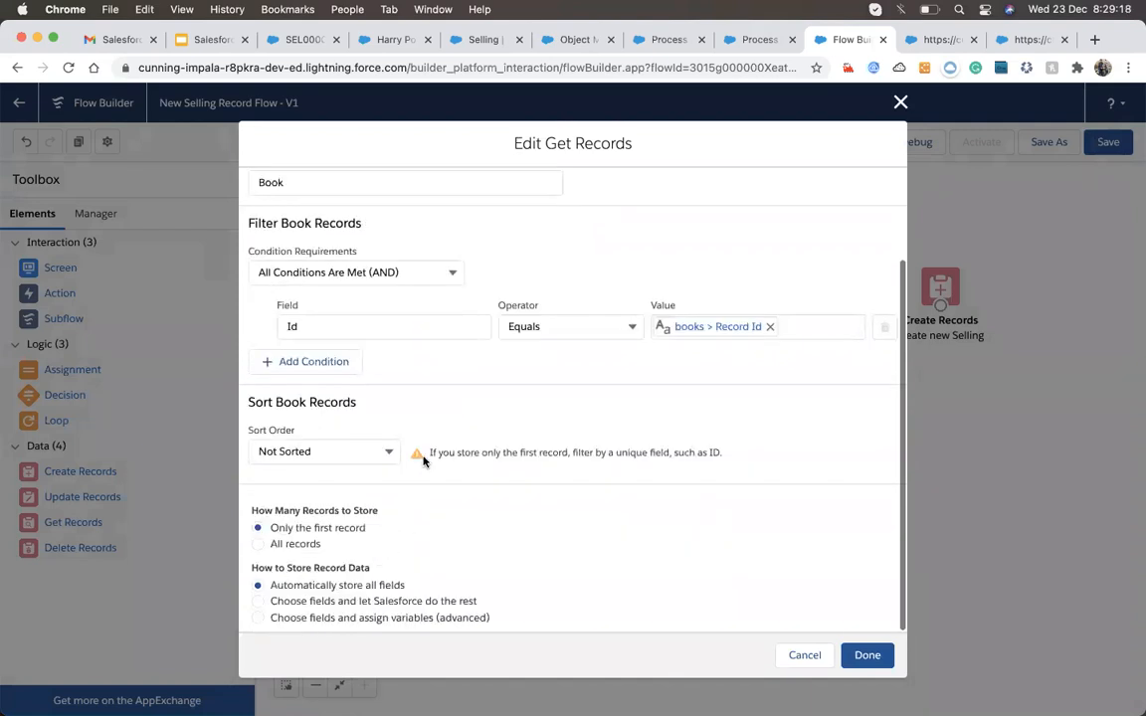
pyautogui.scroll(1, 418, 458)
pyautogui.scroll(-1, 423, 462)
pyautogui.click(900, 102)
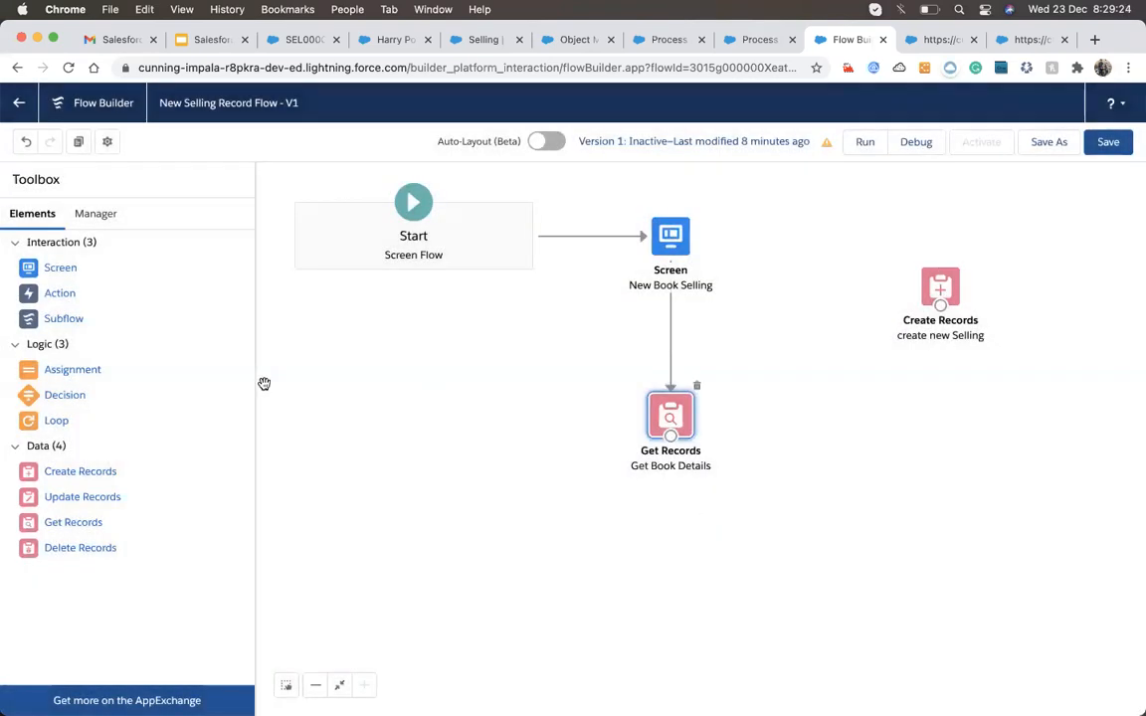
pyautogui.click(940, 286)
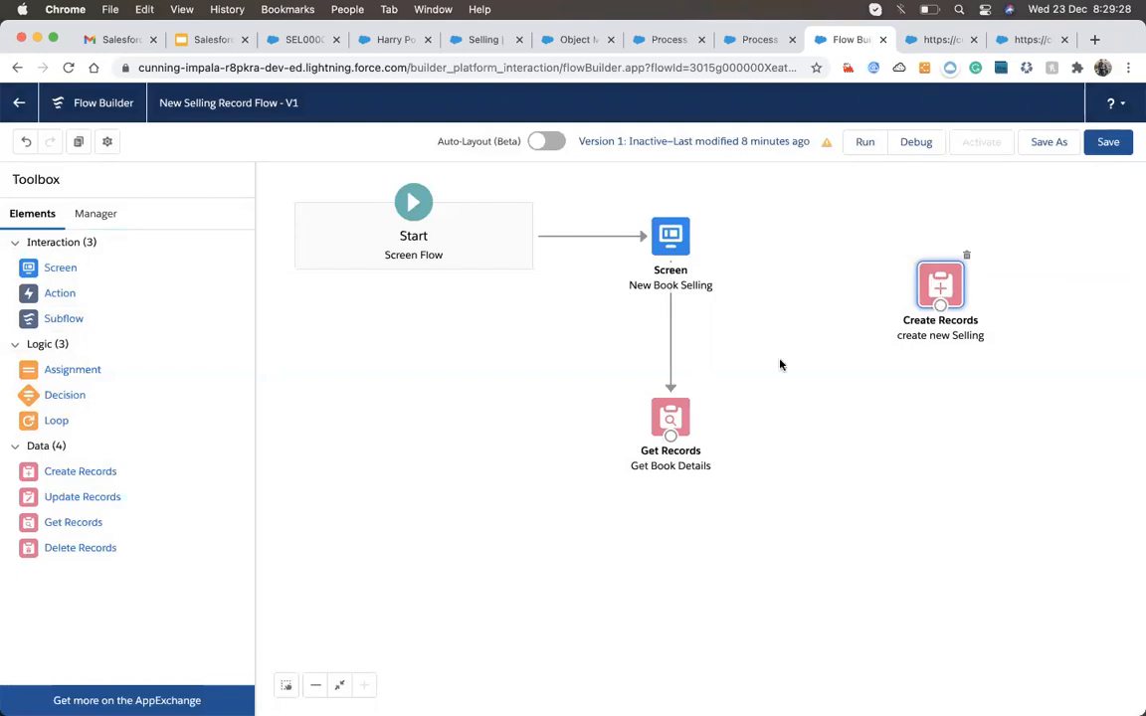
pyautogui.scroll(-2, 530, 512)
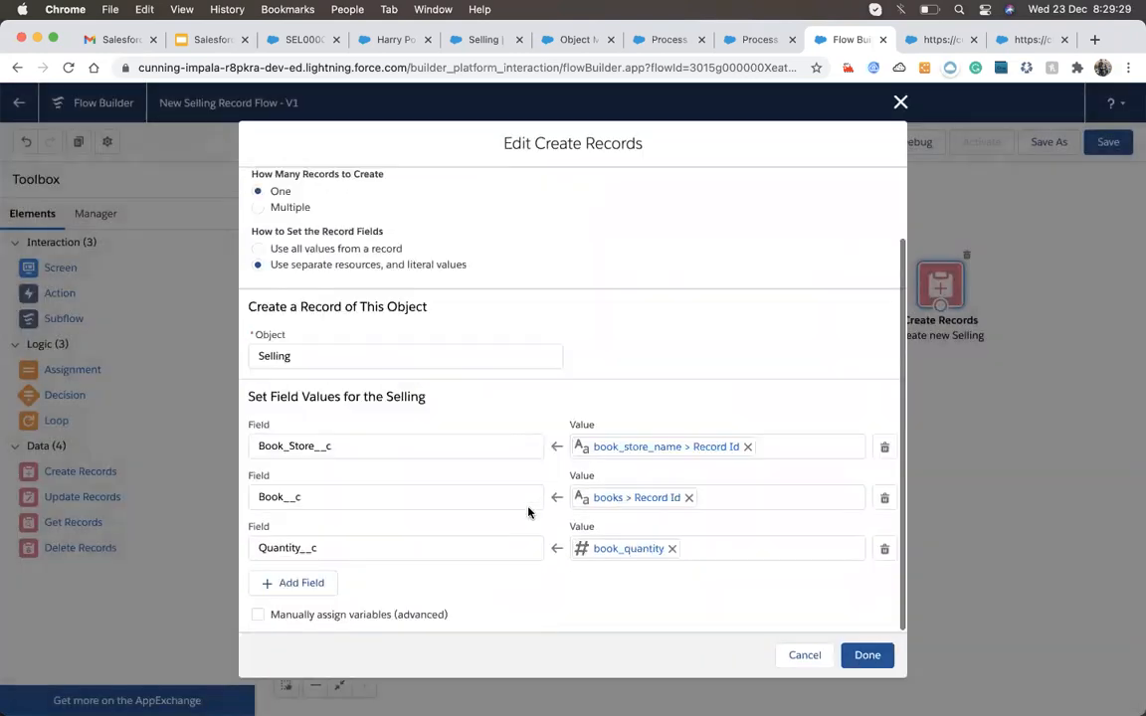
pyautogui.click(331, 591)
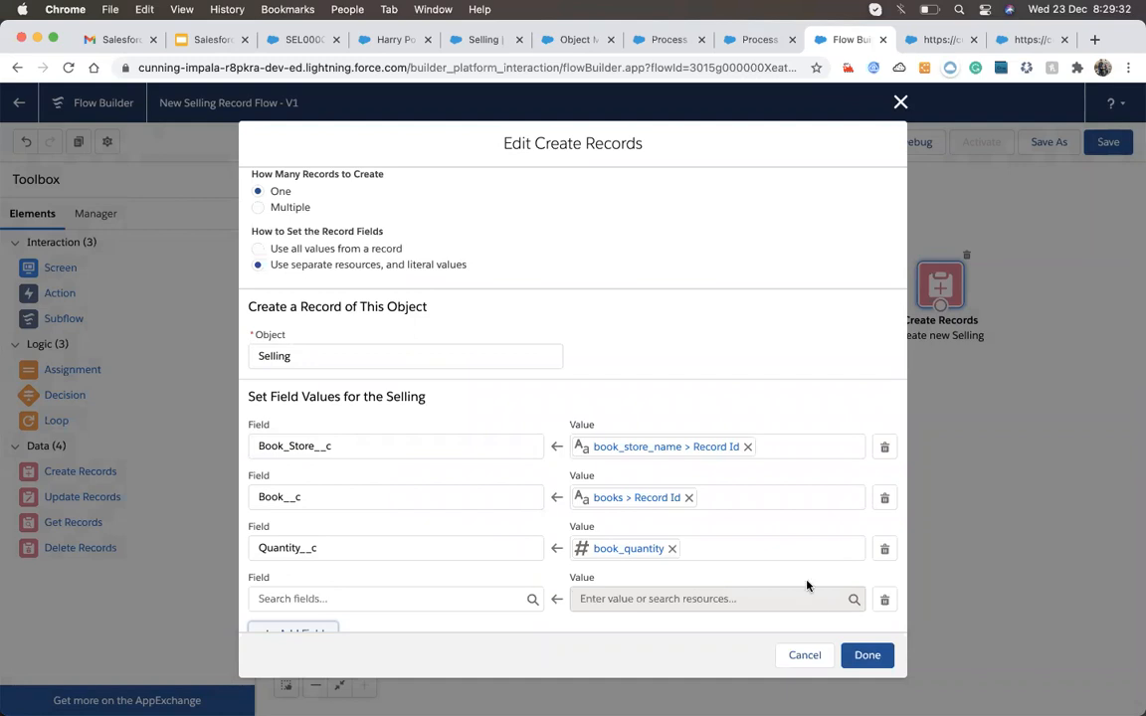
pyautogui.click(806, 654)
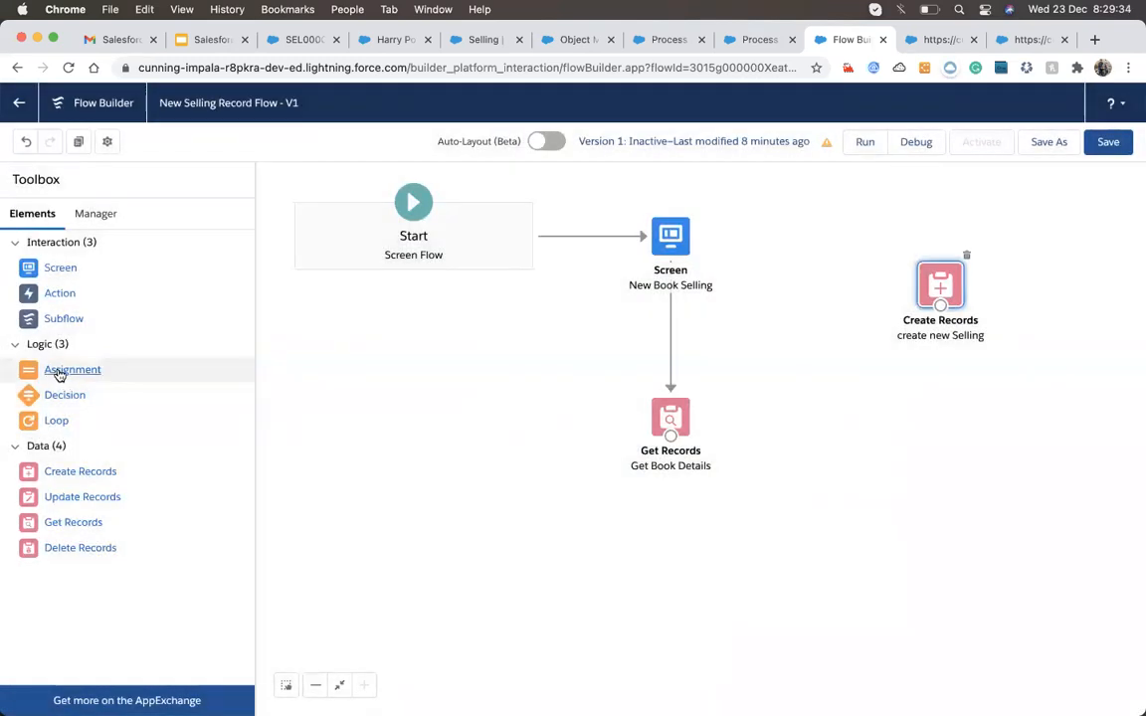
pyautogui.moveTo(59, 373); pyautogui.dragTo(849, 426)
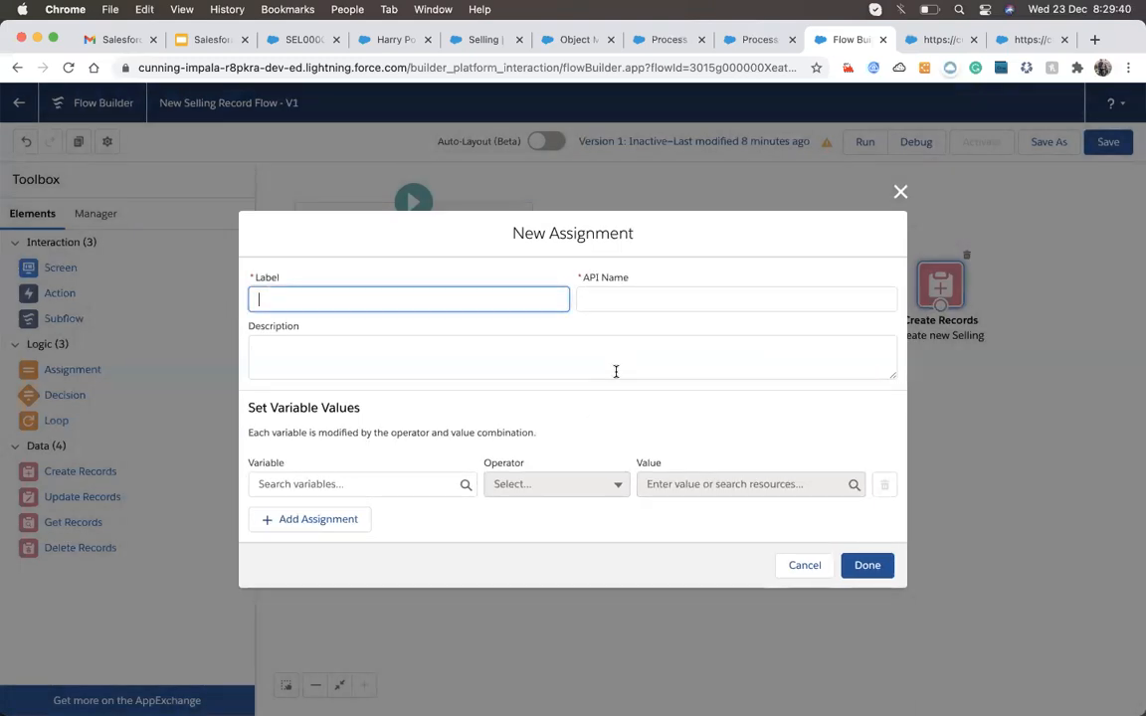
pyautogui.click(900, 191)
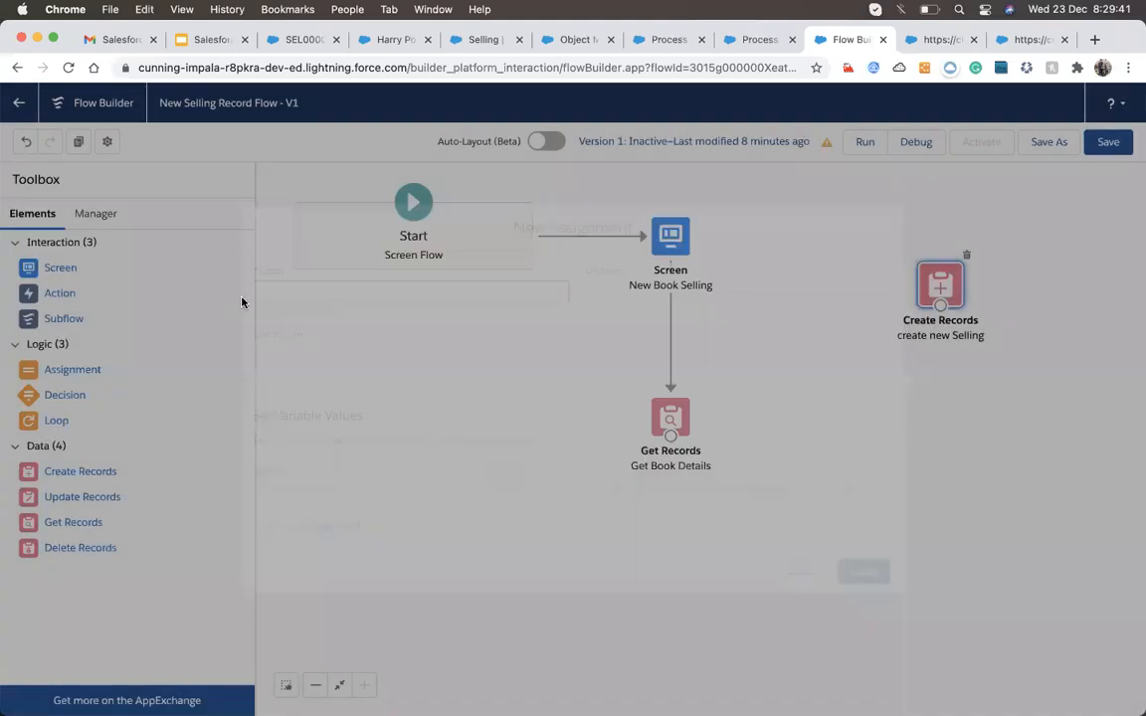
# - Start a new flow resource of type Formula with the API name TotalAmount and the data type Currency
pyautogui.click(102, 216)
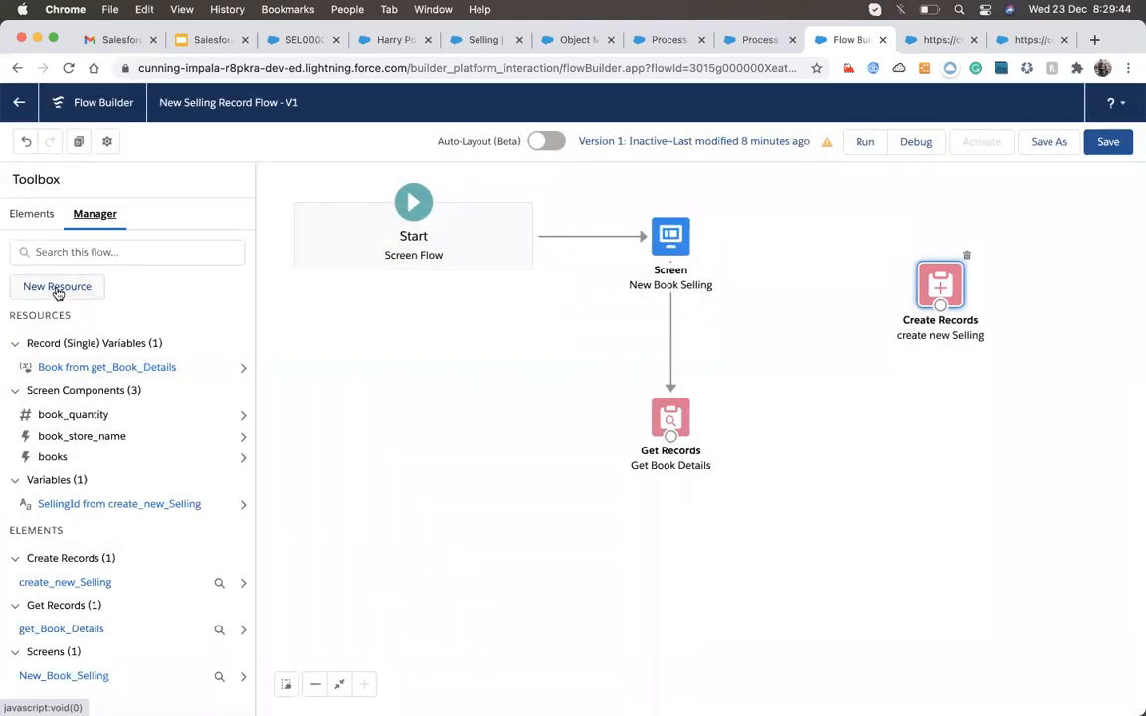
pyautogui.click(57, 289)
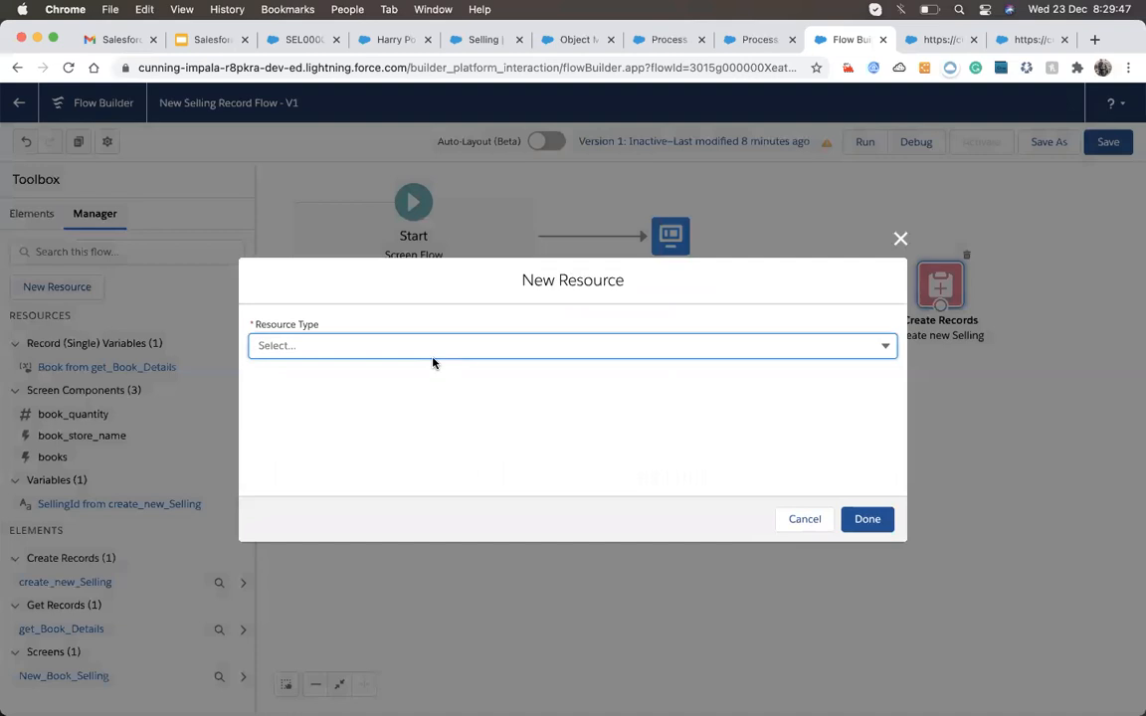
pyautogui.click(432, 348)
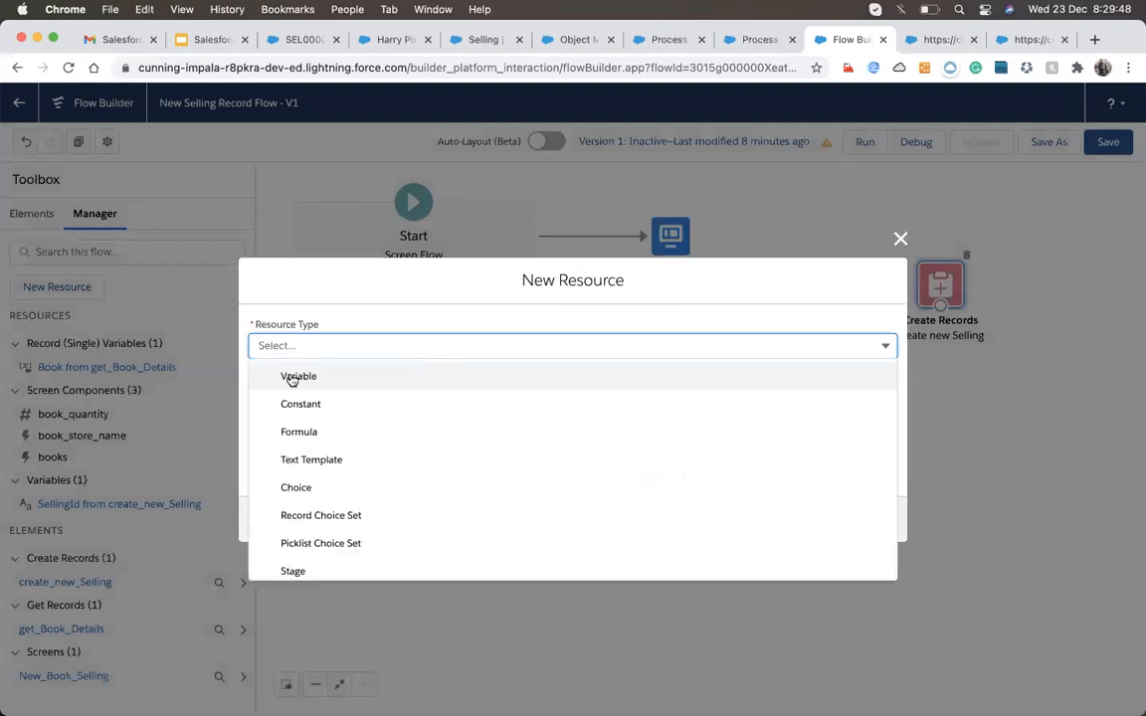
pyautogui.click(292, 432)
pyautogui.click(305, 317)
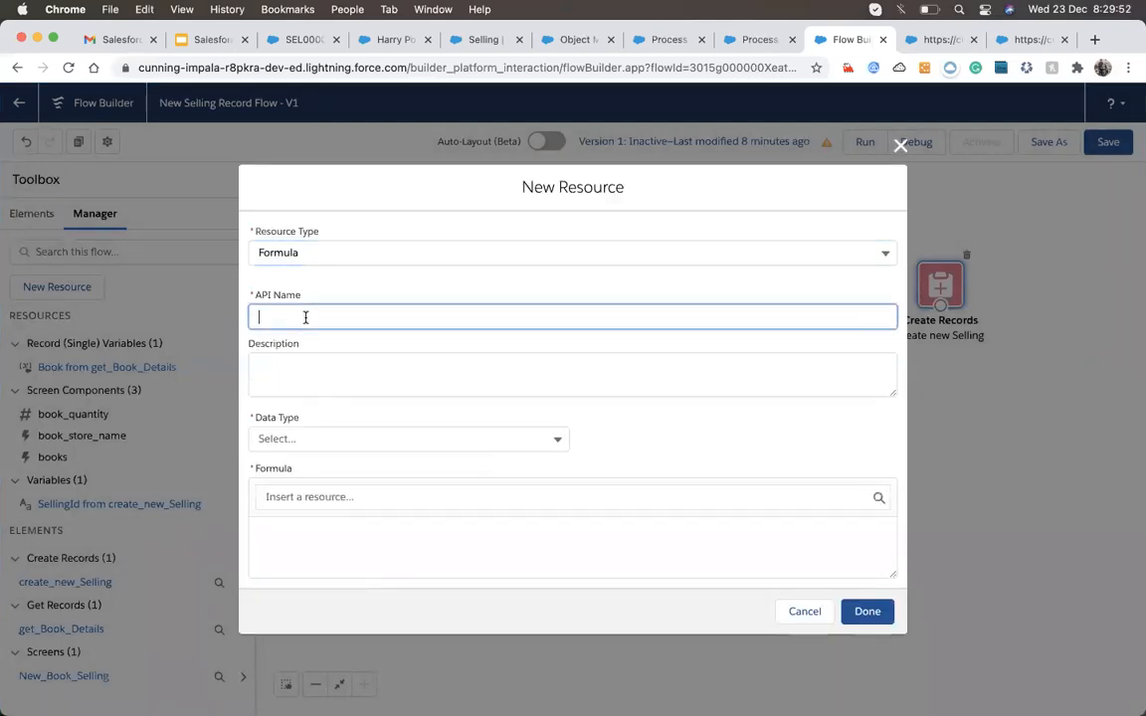
pyautogui.write('TotalAmount')
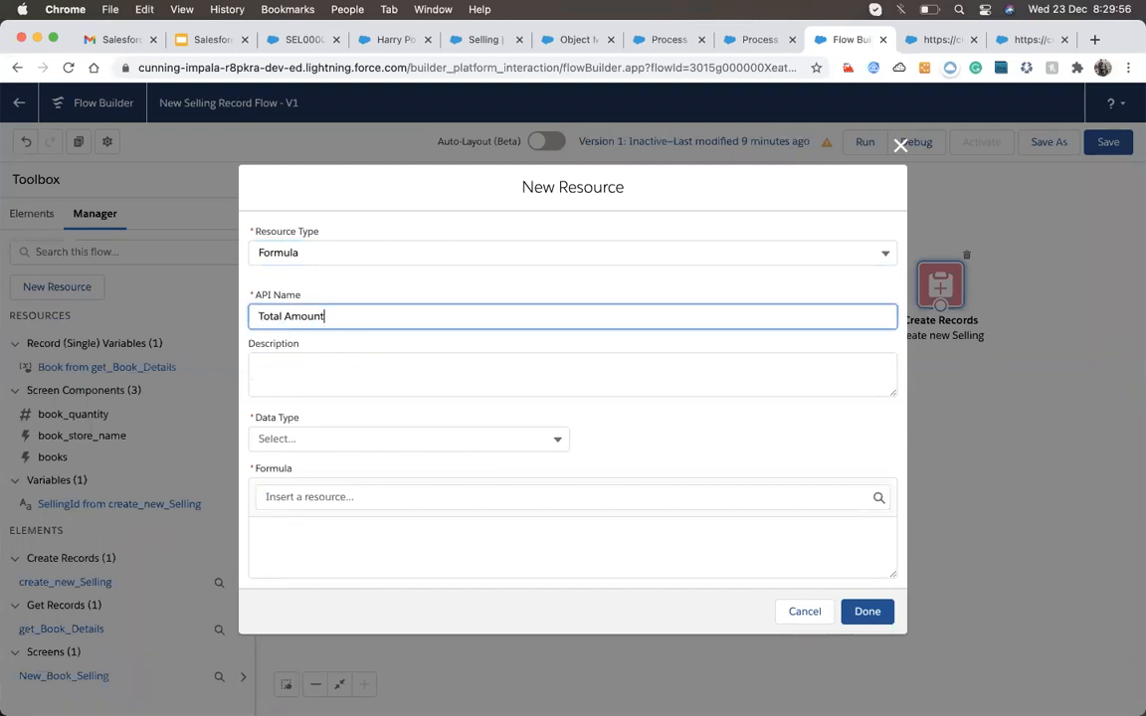
pyautogui.click(284, 316)
pyautogui.press('BackSpace')
pyautogui.click(293, 438)
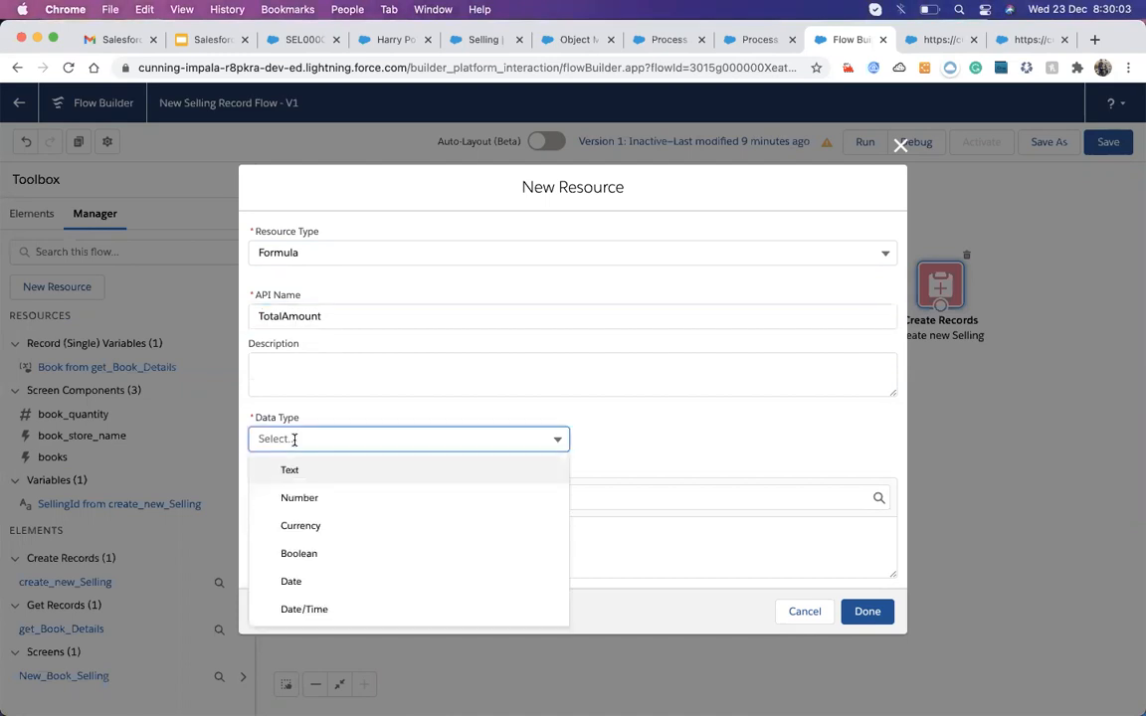
pyautogui.click(300, 521)
# - Begin the TotalAmount formula with the book_quantity screen component followed by a multiplication sign, as {!book_quantity}*
pyautogui.click(347, 519)
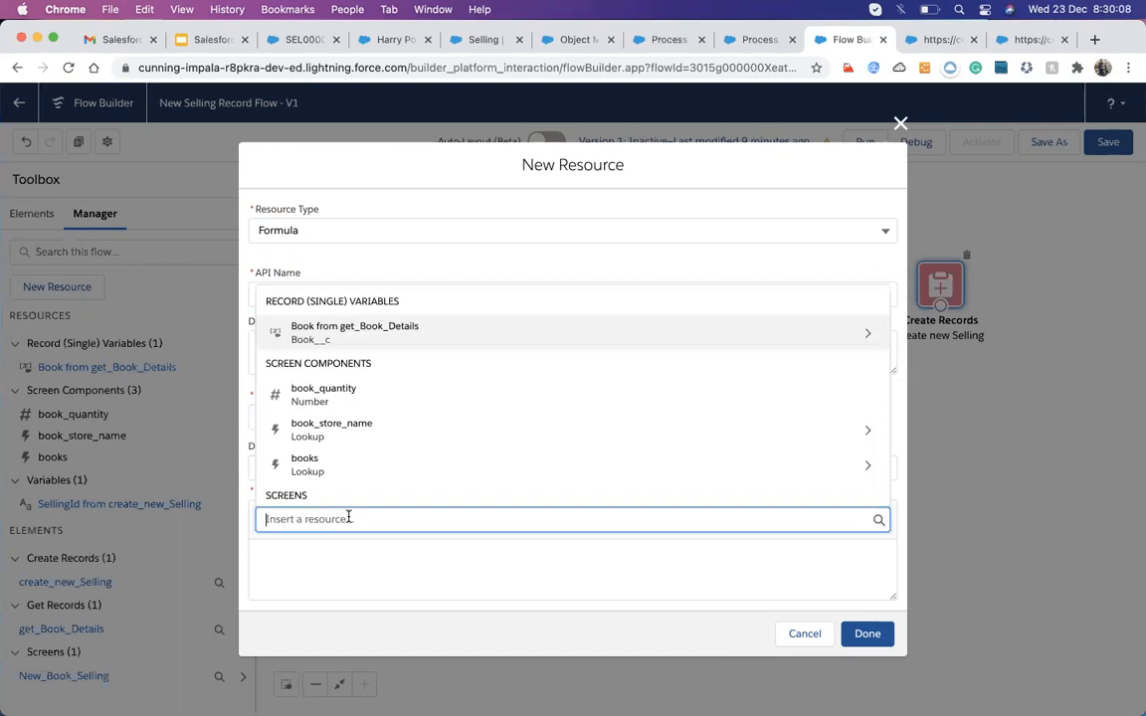
pyautogui.scroll(-3, 347, 388)
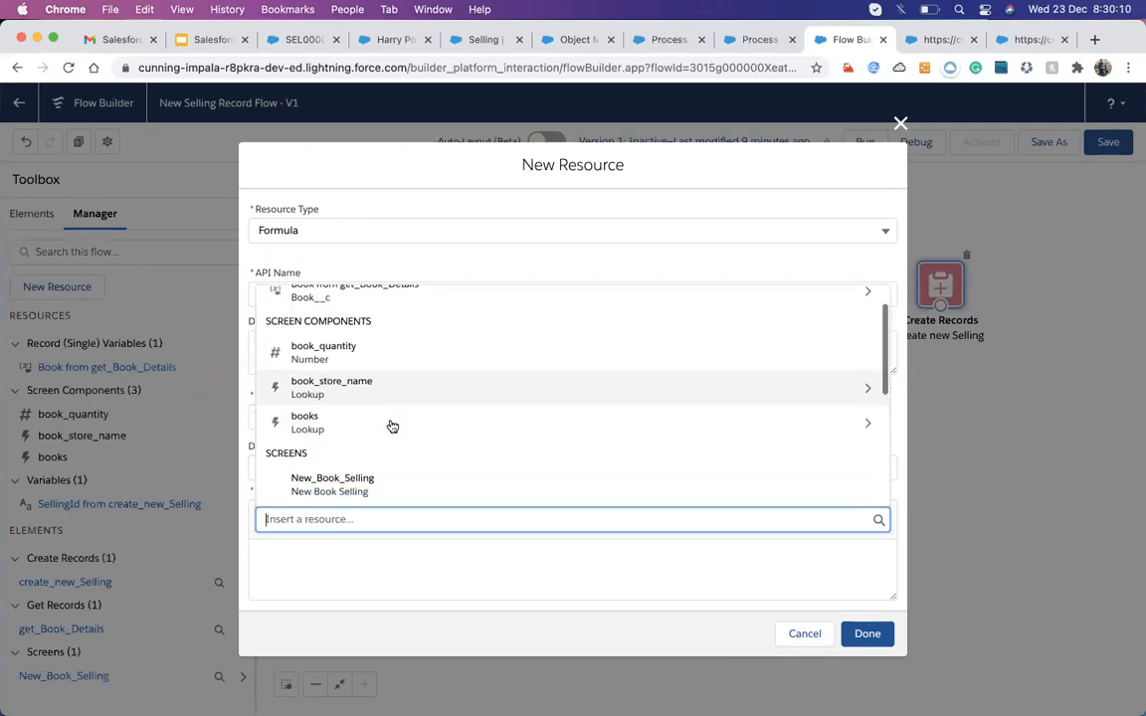
pyautogui.scroll(1, 347, 391)
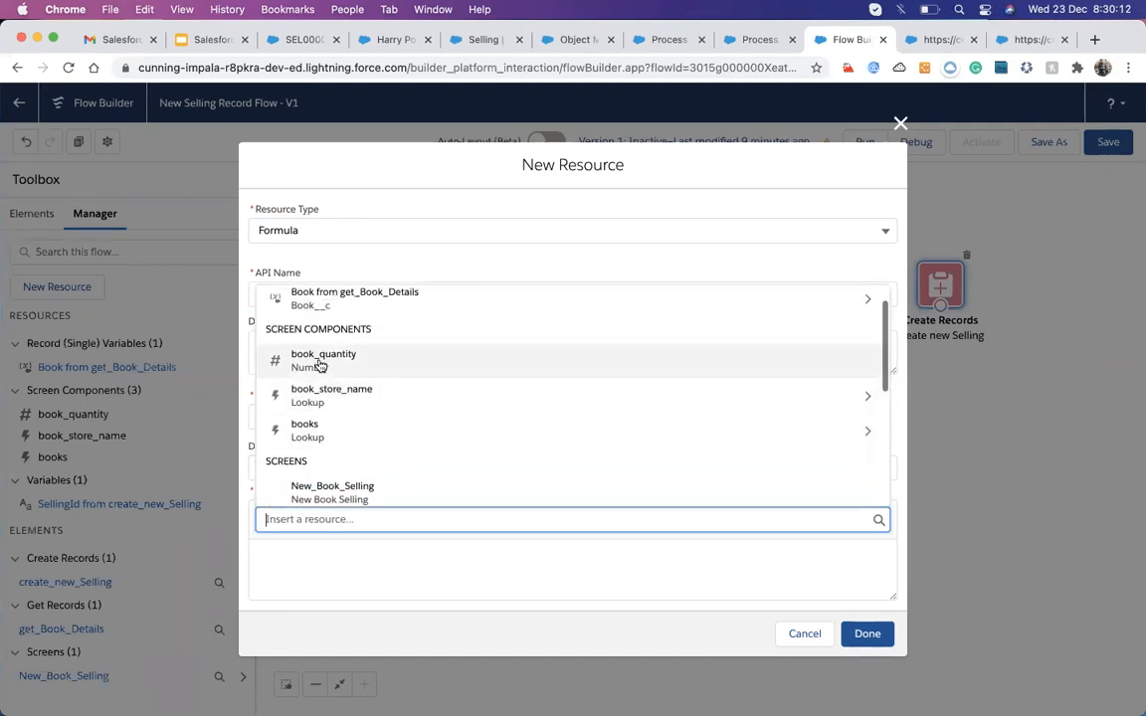
pyautogui.click(318, 358)
pyautogui.click(387, 557)
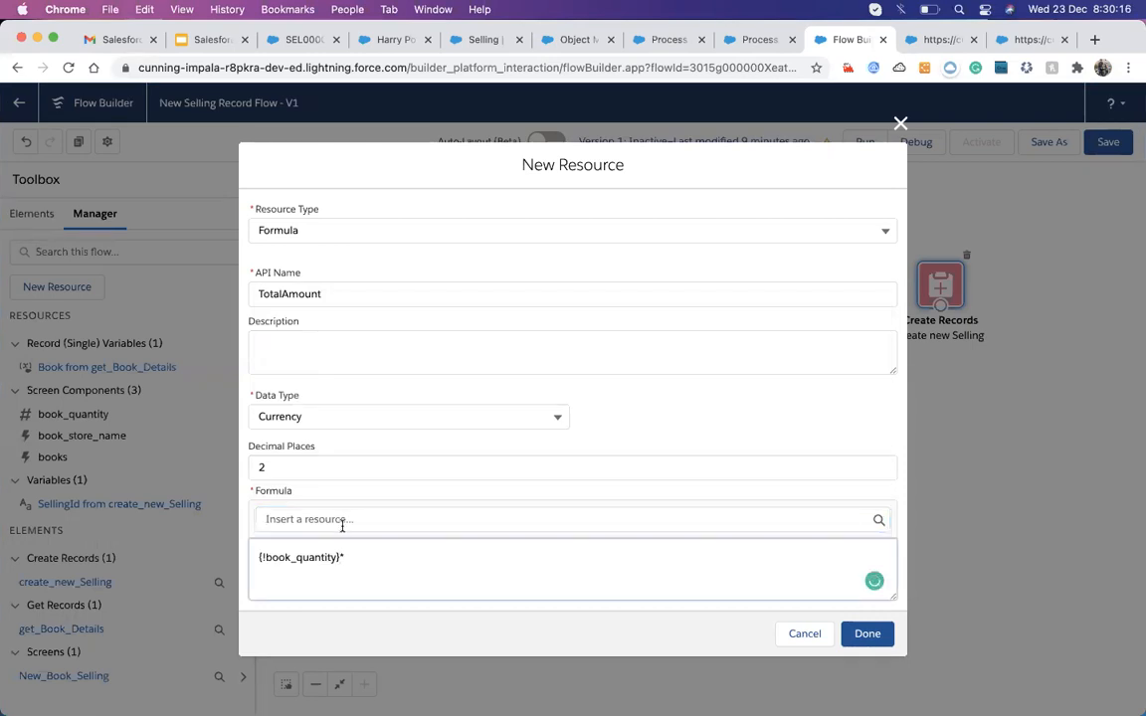
# - Open the fields of the Book record from get_Book_Details as the source for the formula's second factor
pyautogui.click(342, 521)
pyautogui.scroll(-10, 338, 386)
pyautogui.scroll(10, 357, 463)
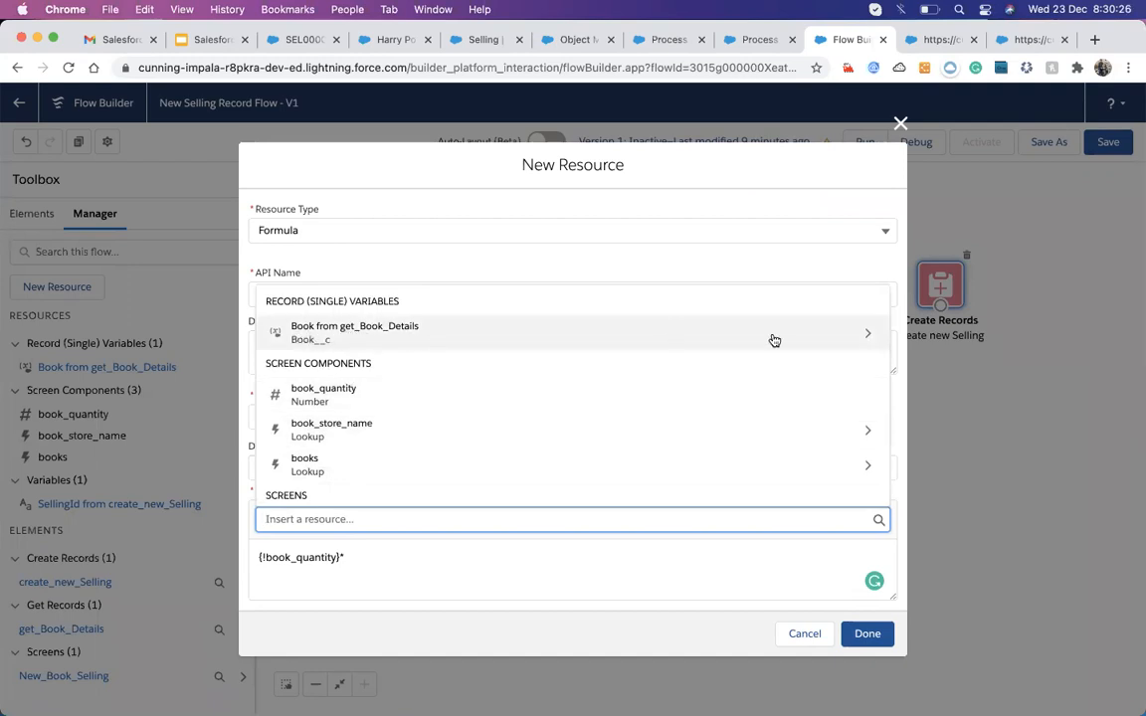
pyautogui.click(868, 333)
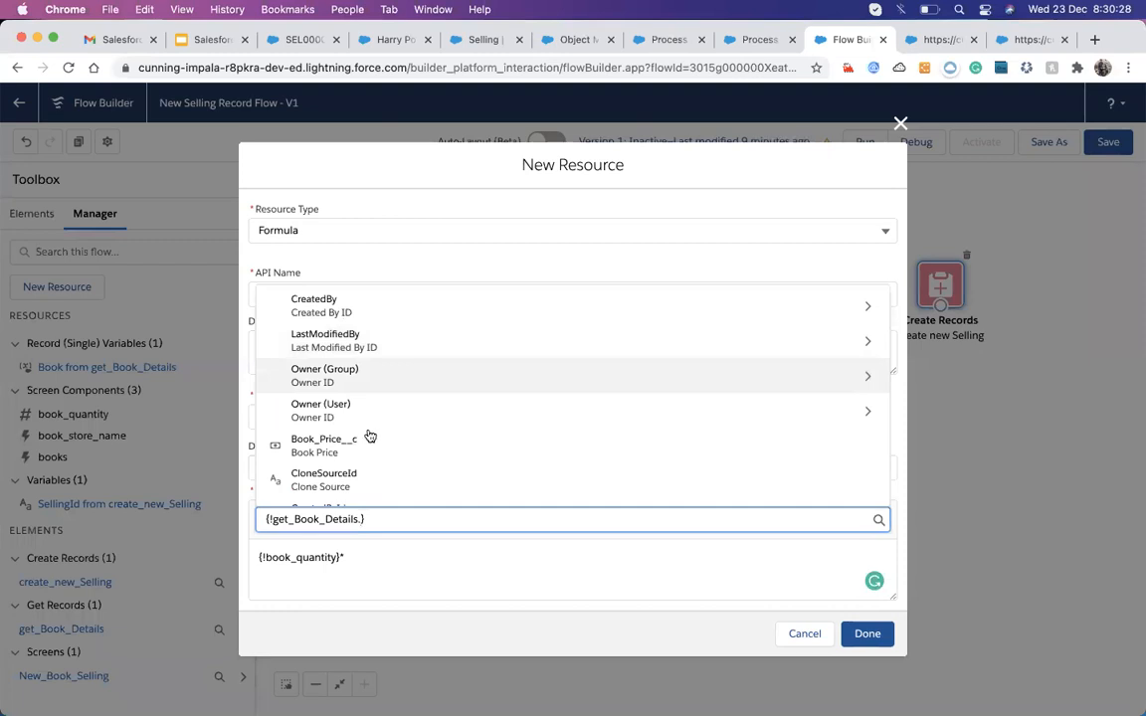
# - Complete the TotalAmount formula by multiplying by Book_Price__c from get_Book_Details, and connect Get Book Details to create new Selling
pyautogui.click(338, 446)
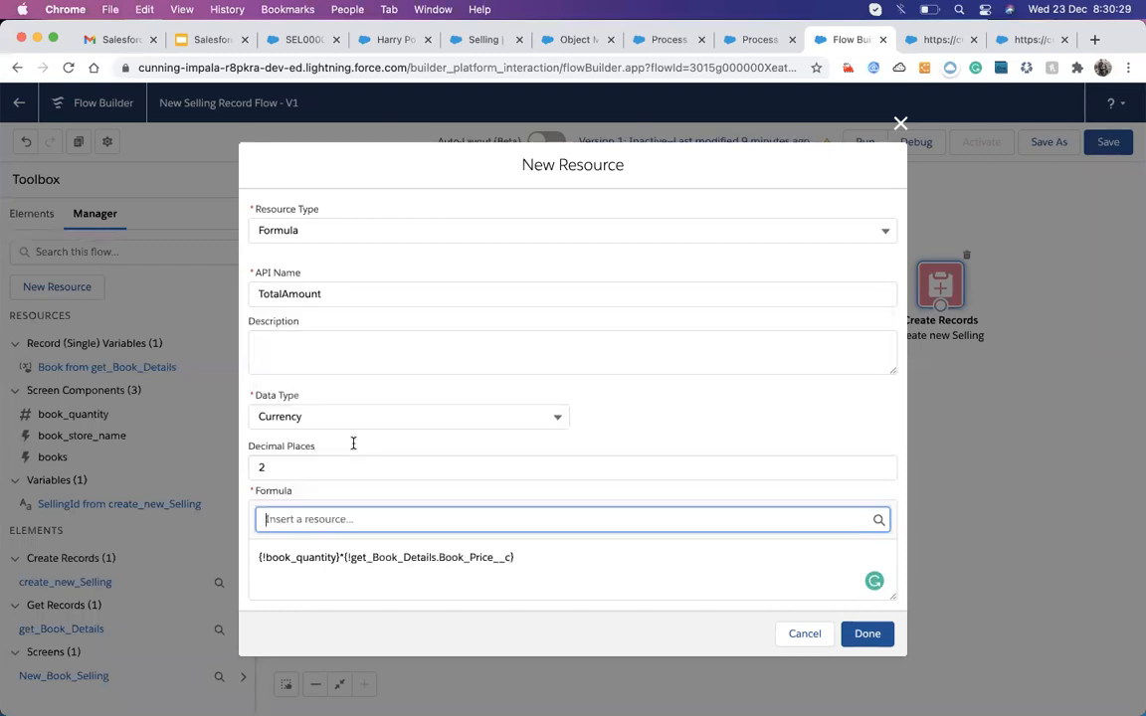
pyautogui.click(880, 634)
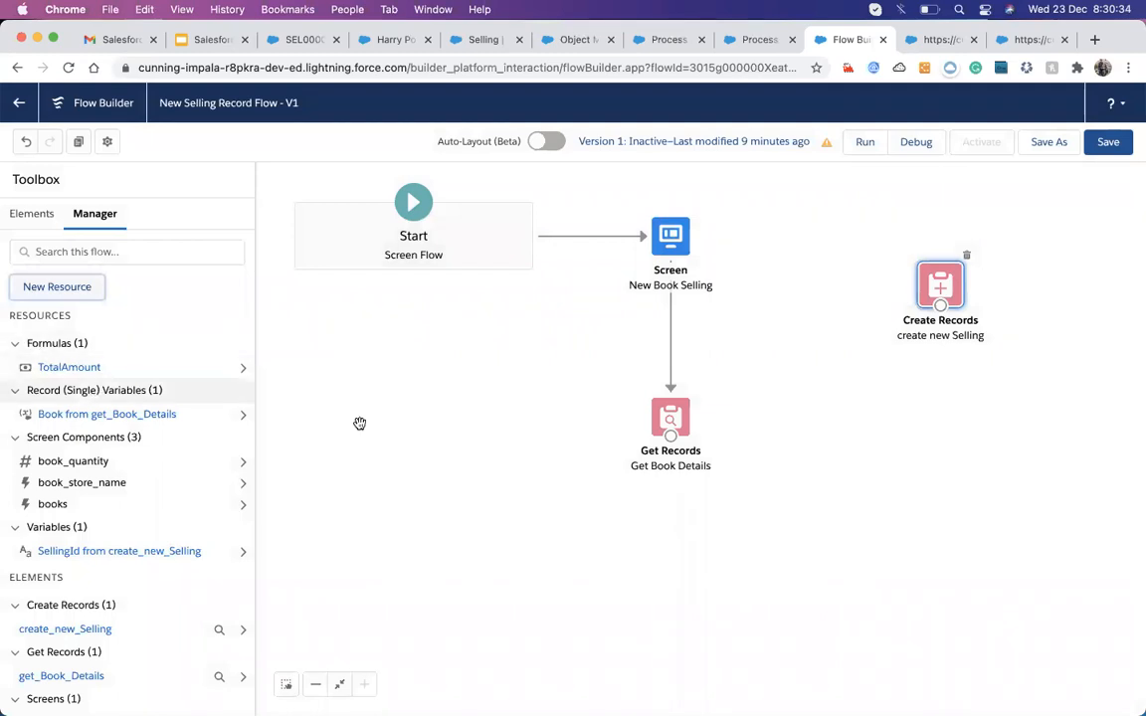
pyautogui.moveTo(670, 438); pyautogui.dragTo(927, 421)
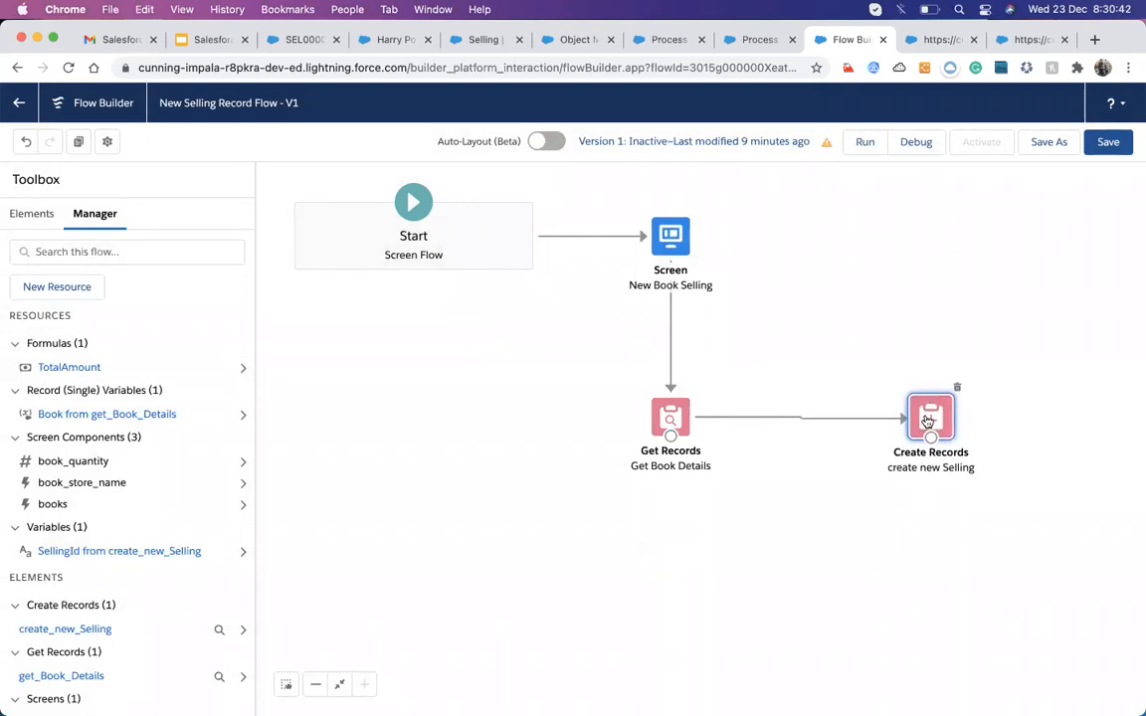
# - Add a Total_Amount__c field assignment to the create new Selling element, with the TotalAmount formula as its value
pyautogui.doubleClick(927, 422)
pyautogui.scroll(-2, 514, 498)
pyautogui.click(282, 589)
pyautogui.scroll(-1, 325, 563)
pyautogui.click(387, 548)
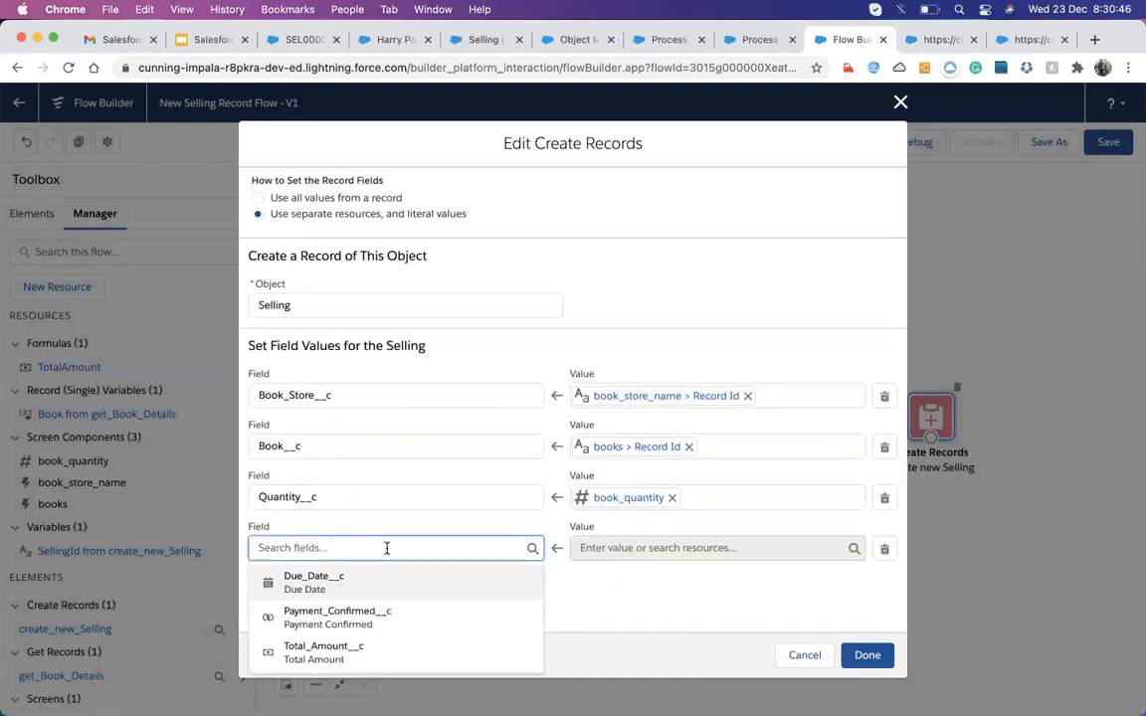
pyautogui.write('tot')
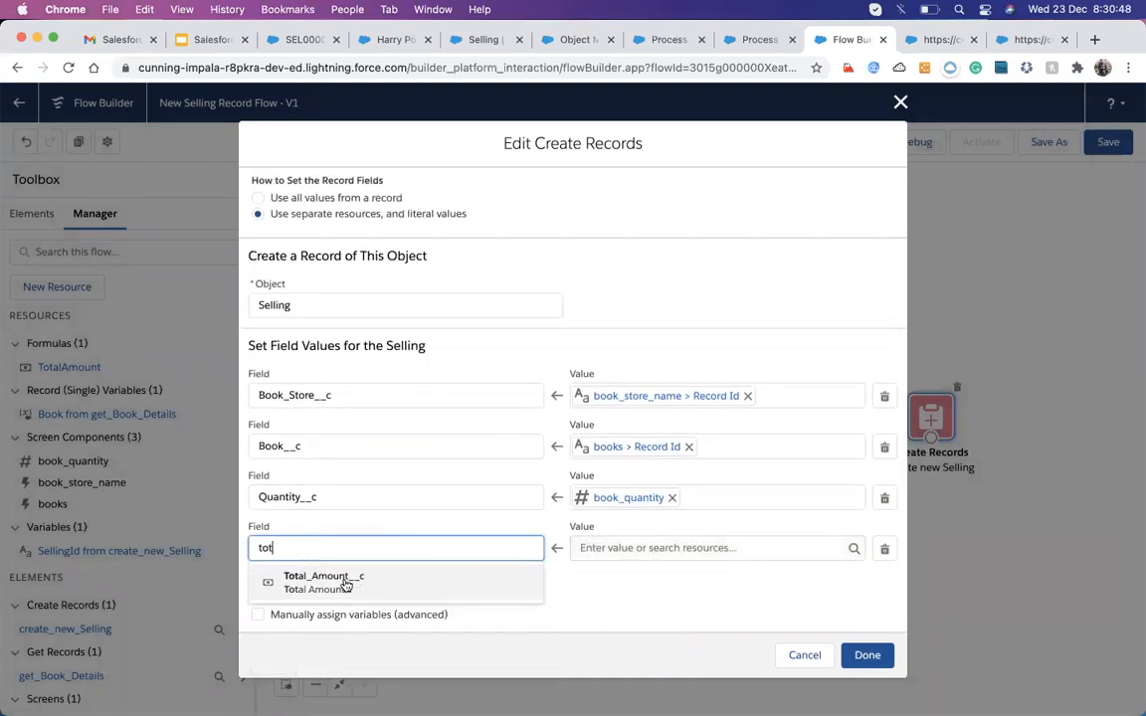
pyautogui.click(345, 586)
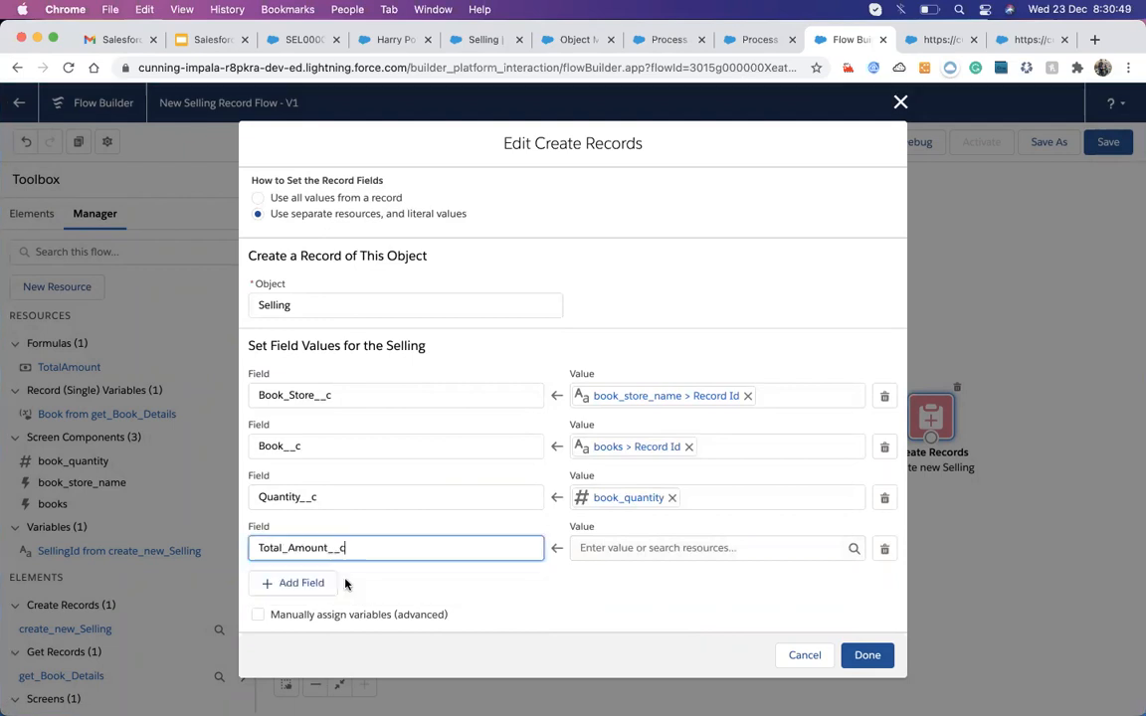
pyautogui.click(617, 547)
pyautogui.scroll(-1, 653, 440)
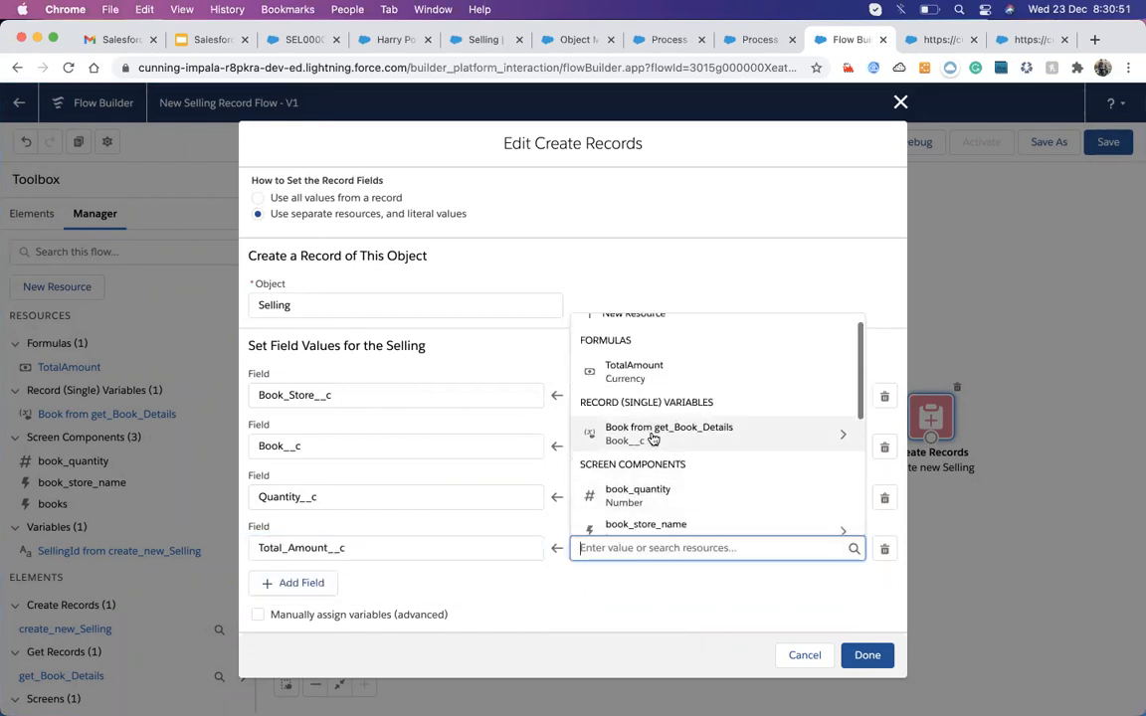
pyautogui.click(620, 373)
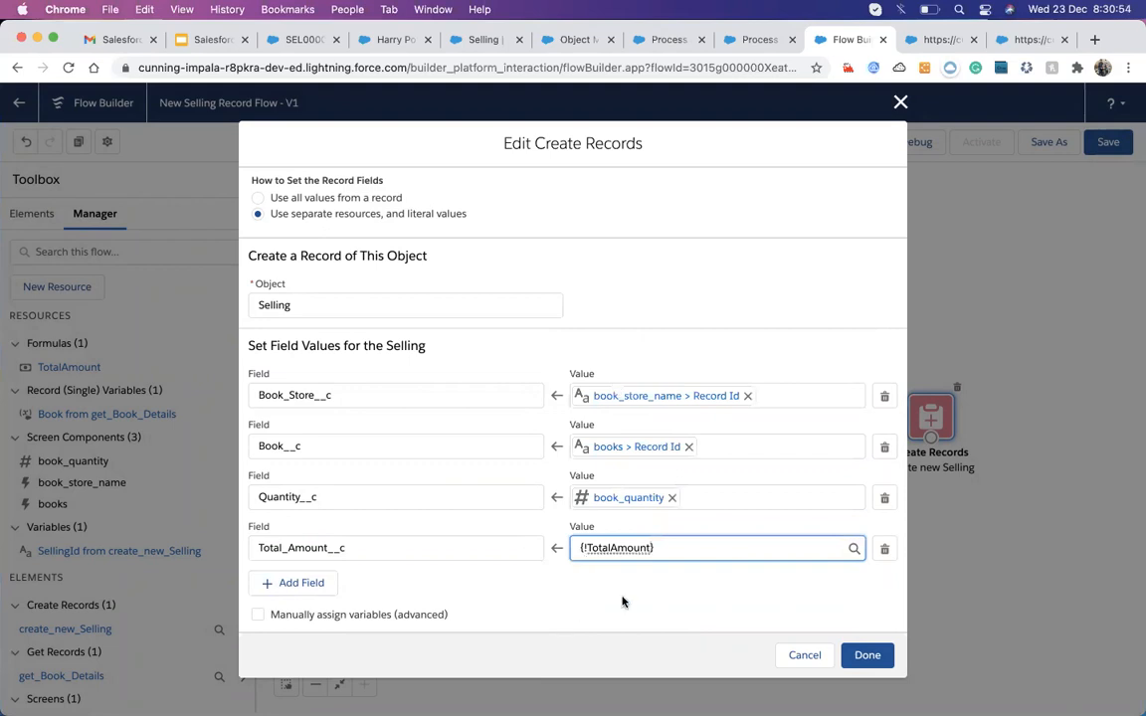
pyautogui.click(861, 656)
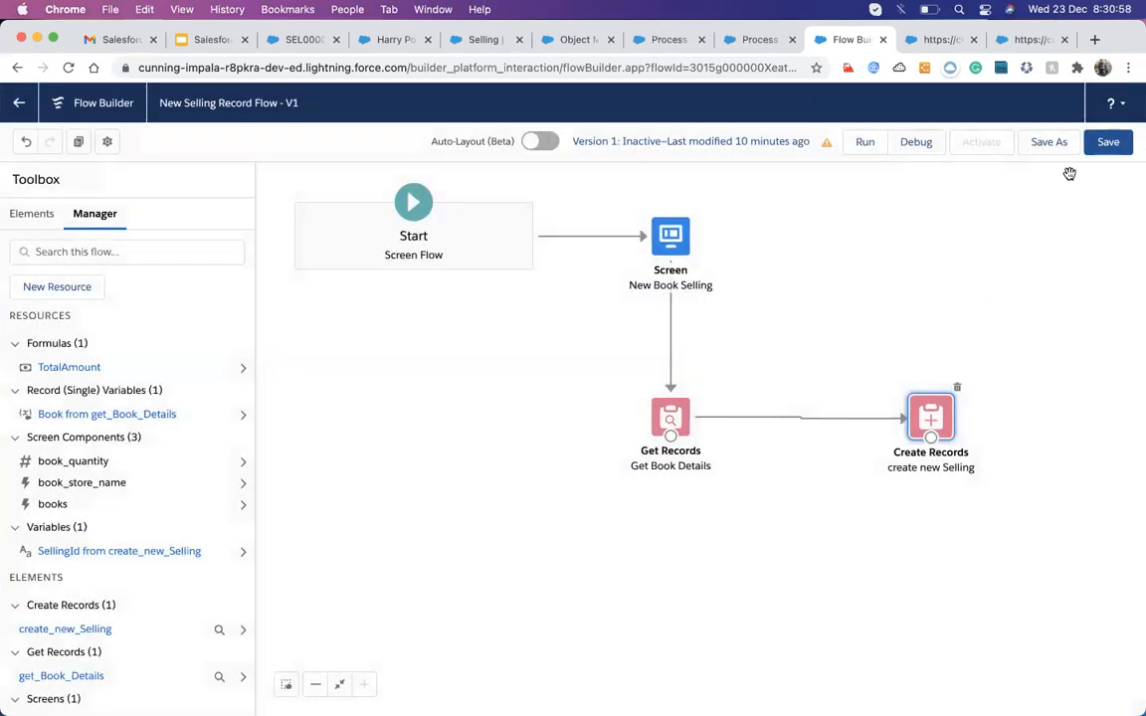
# - Save the flow and open it for debugging, closing the two older flow run pages
pyautogui.click(1104, 149)
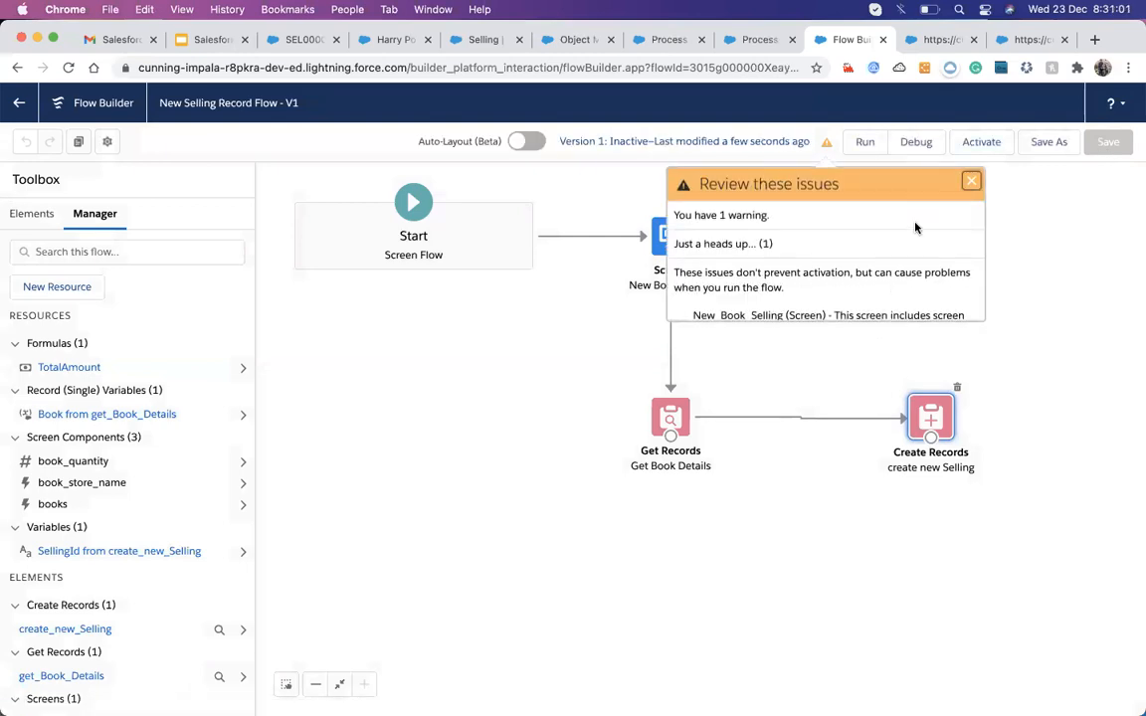
pyautogui.click(970, 181)
pyautogui.click(917, 147)
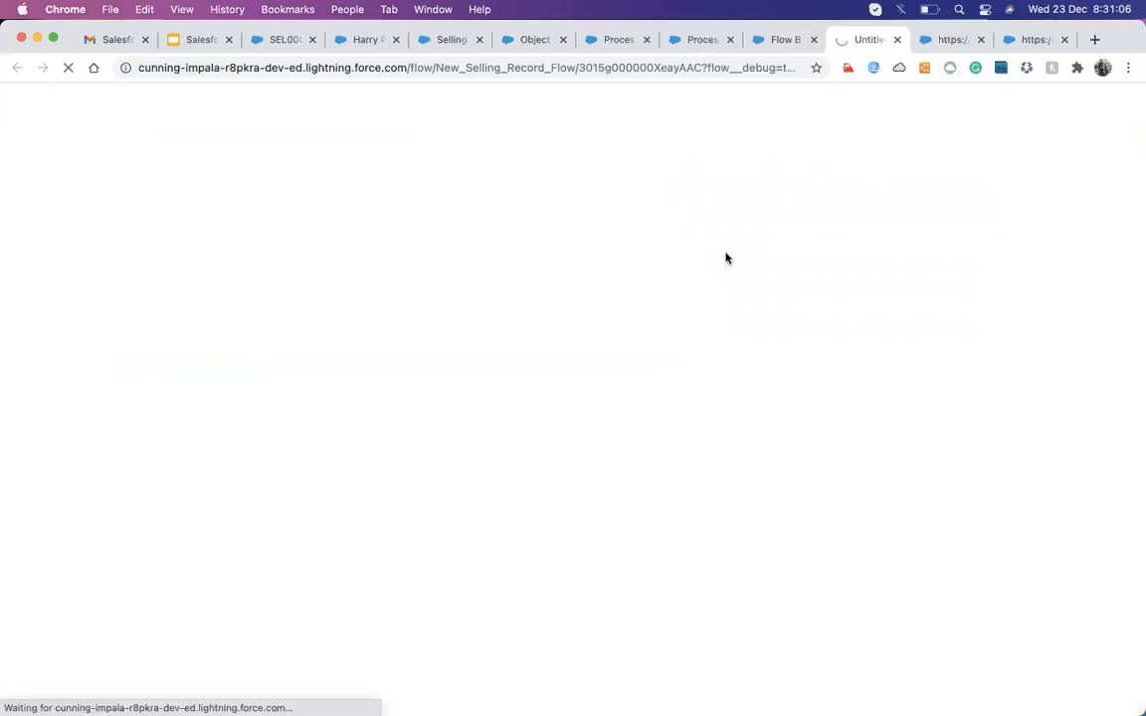
pyautogui.click(979, 39)
pyautogui.click(980, 39)
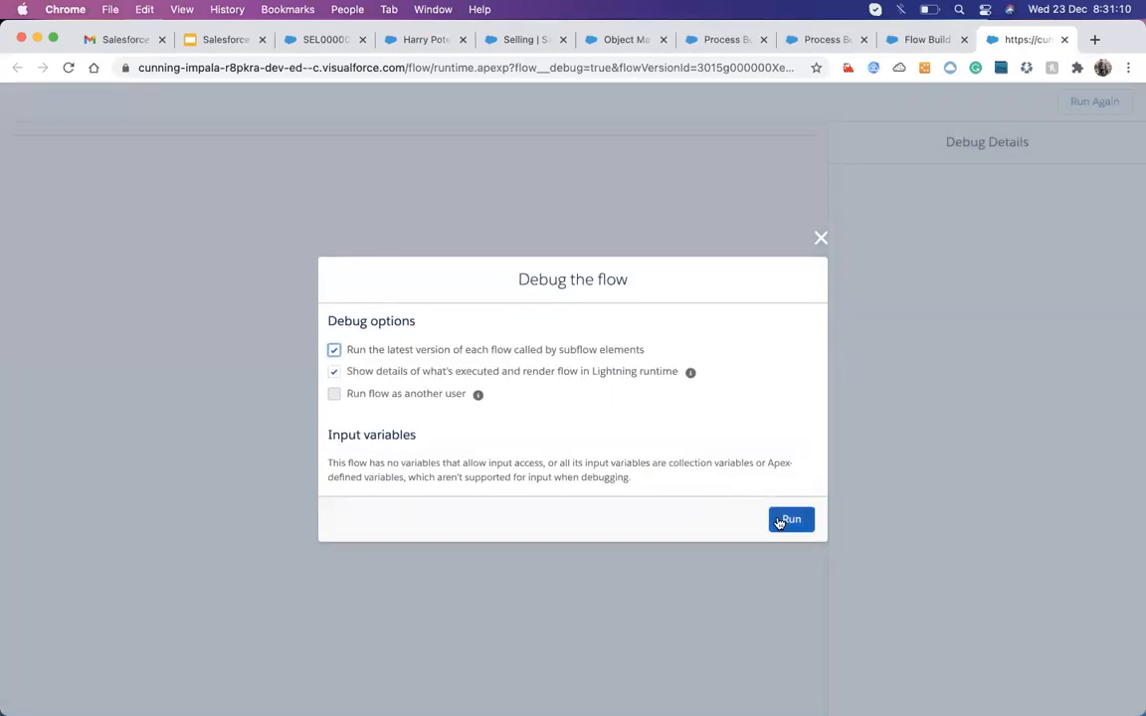
# - Debug the flow with Paul Book Store as book store, Harry Poter as book and a quantity of 31
pyautogui.click(766, 515)
pyautogui.click(183, 203)
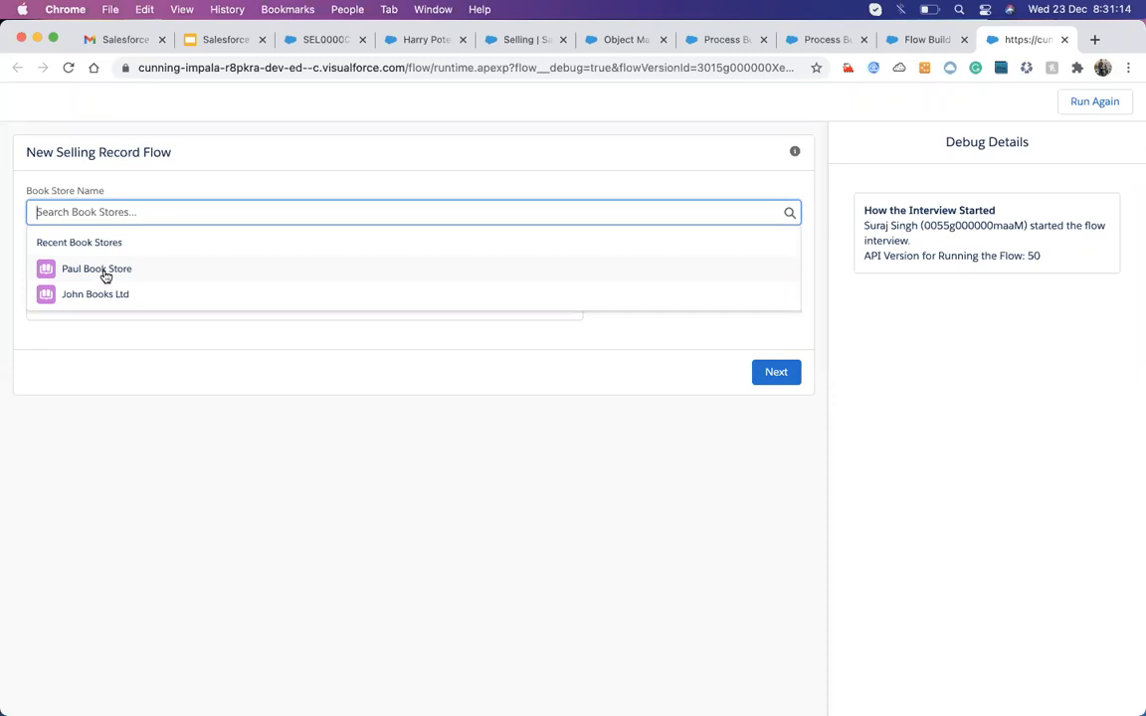
pyautogui.click(105, 279)
pyautogui.click(80, 256)
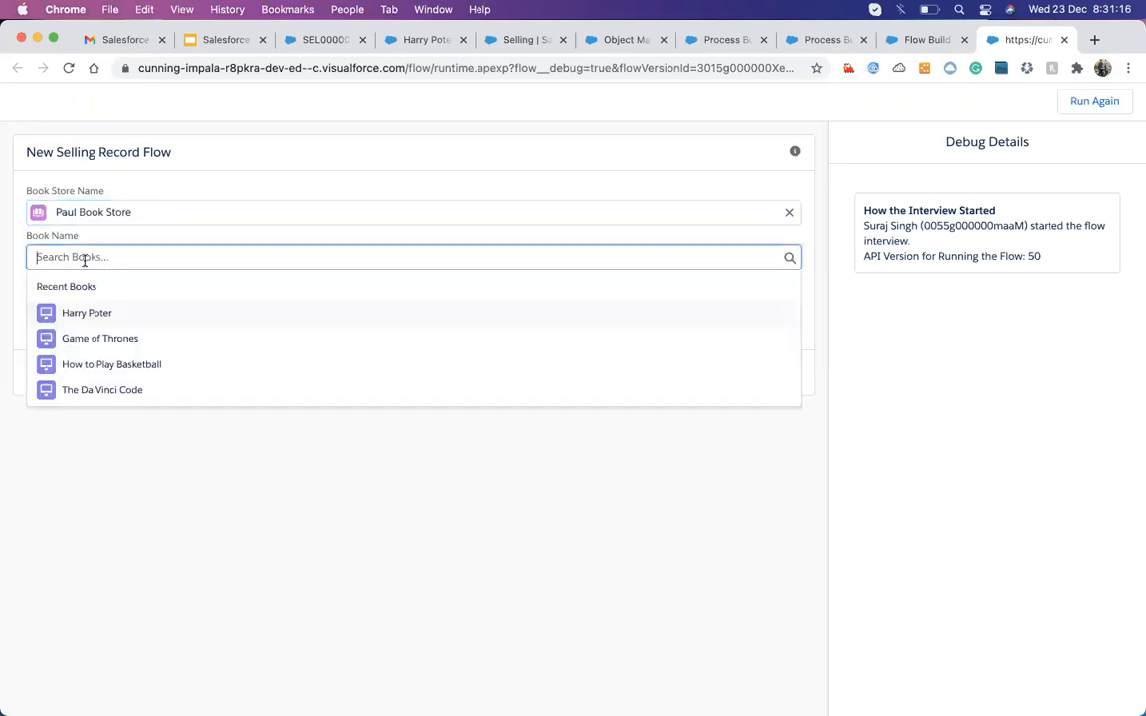
pyautogui.click(85, 312)
pyautogui.click(88, 301)
pyautogui.write('31')
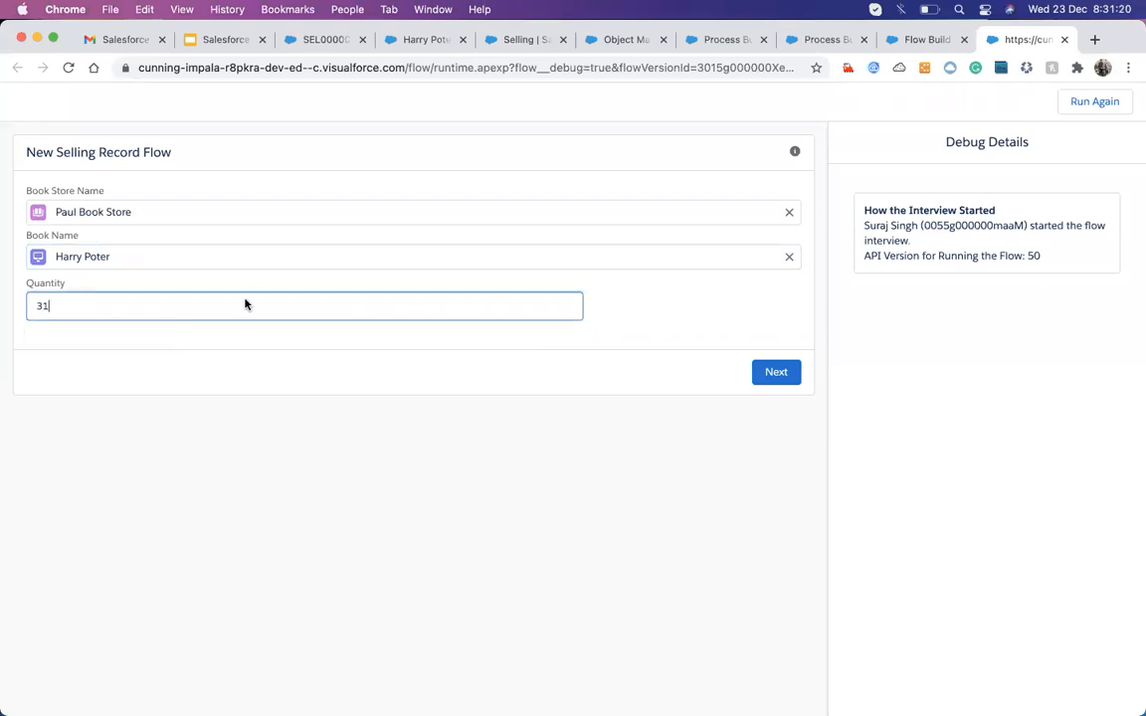
pyautogui.click(778, 368)
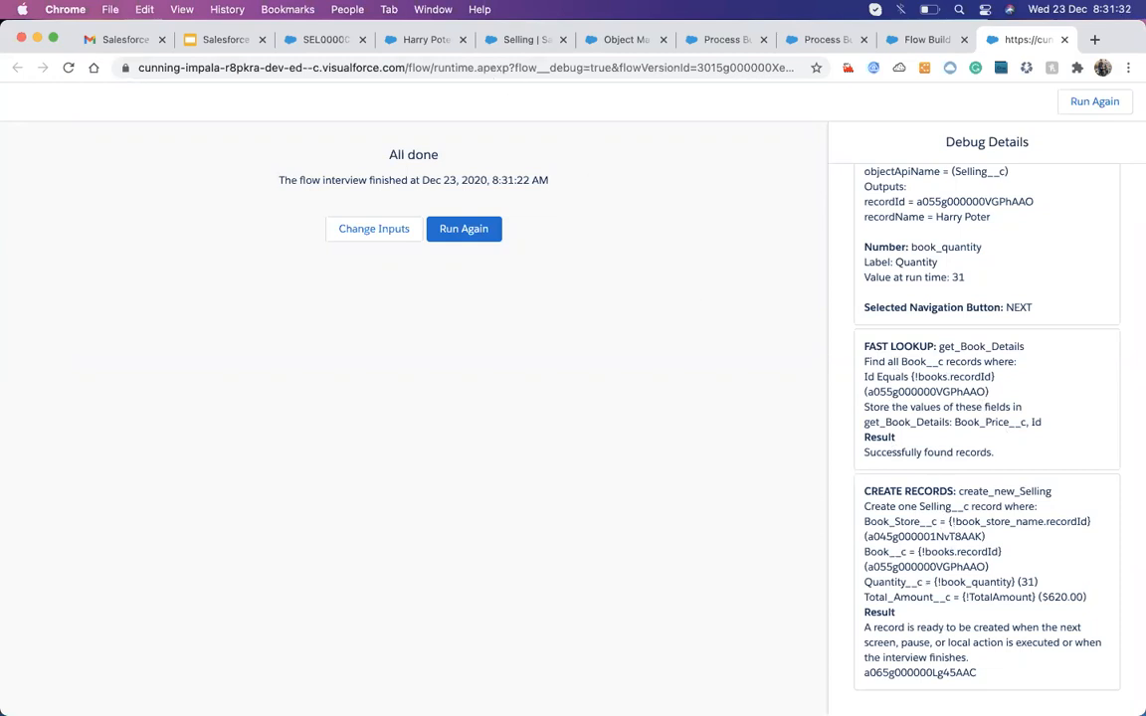
# - Check Paul Book Store's related selling records and open the last listed Harry Poter sale
pyautogui.moveTo(864, 627); pyautogui.dragTo(1047, 624)
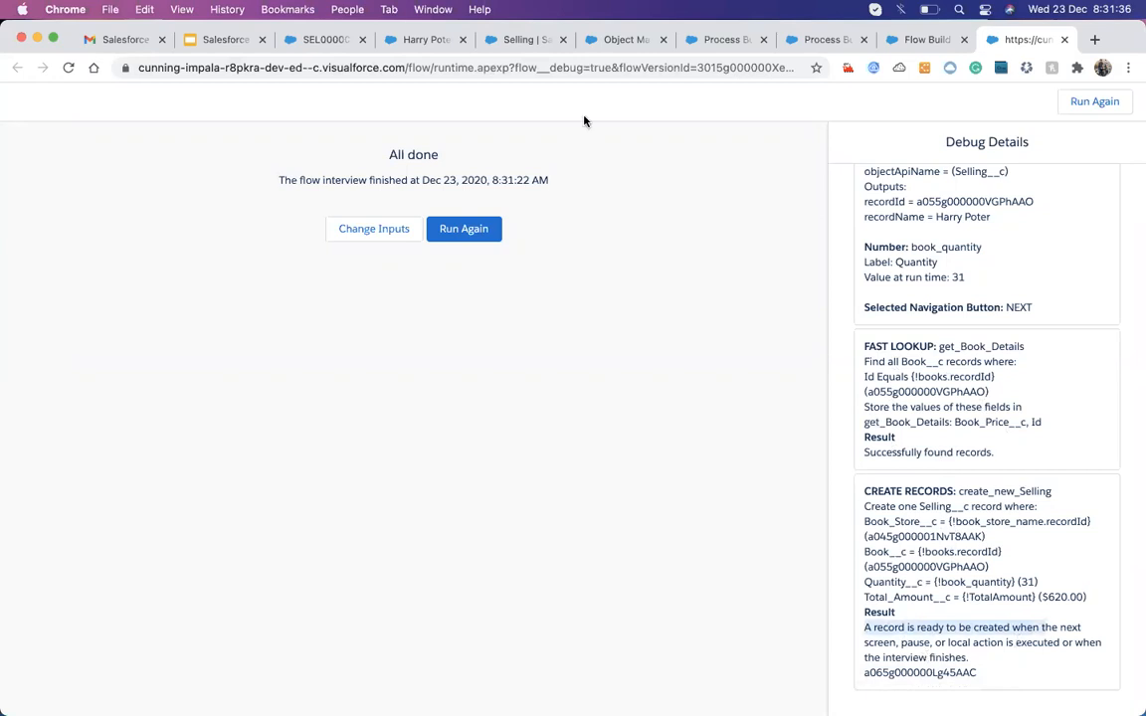
pyautogui.click(428, 40)
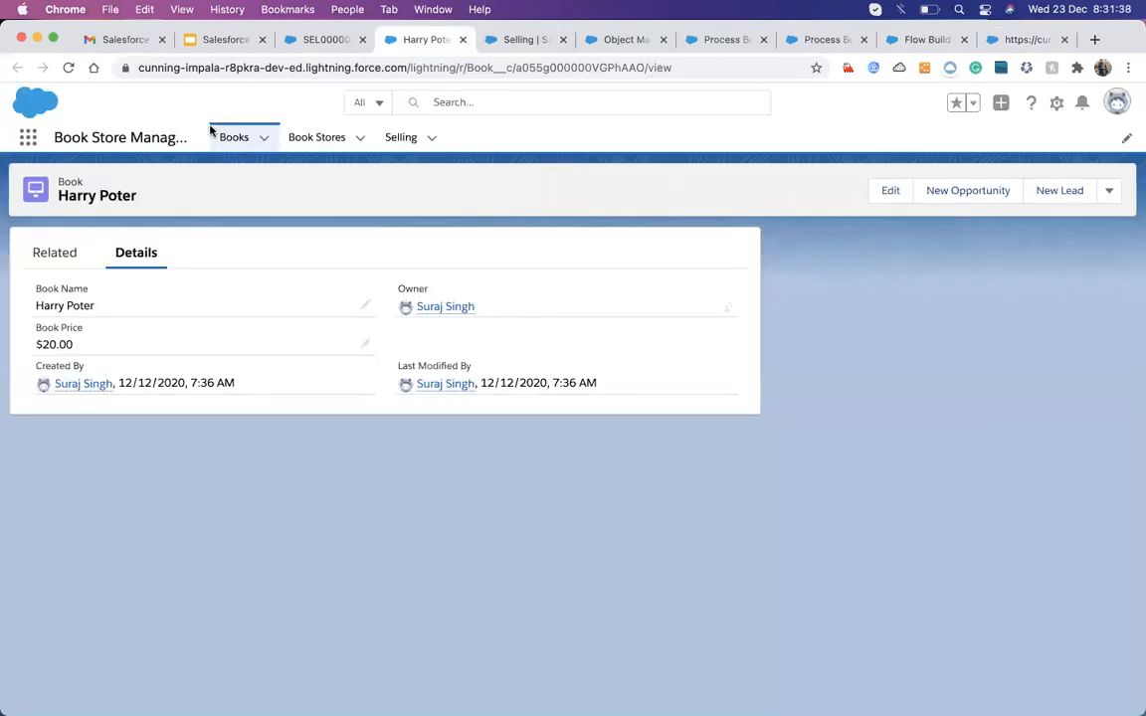
pyautogui.click(305, 139)
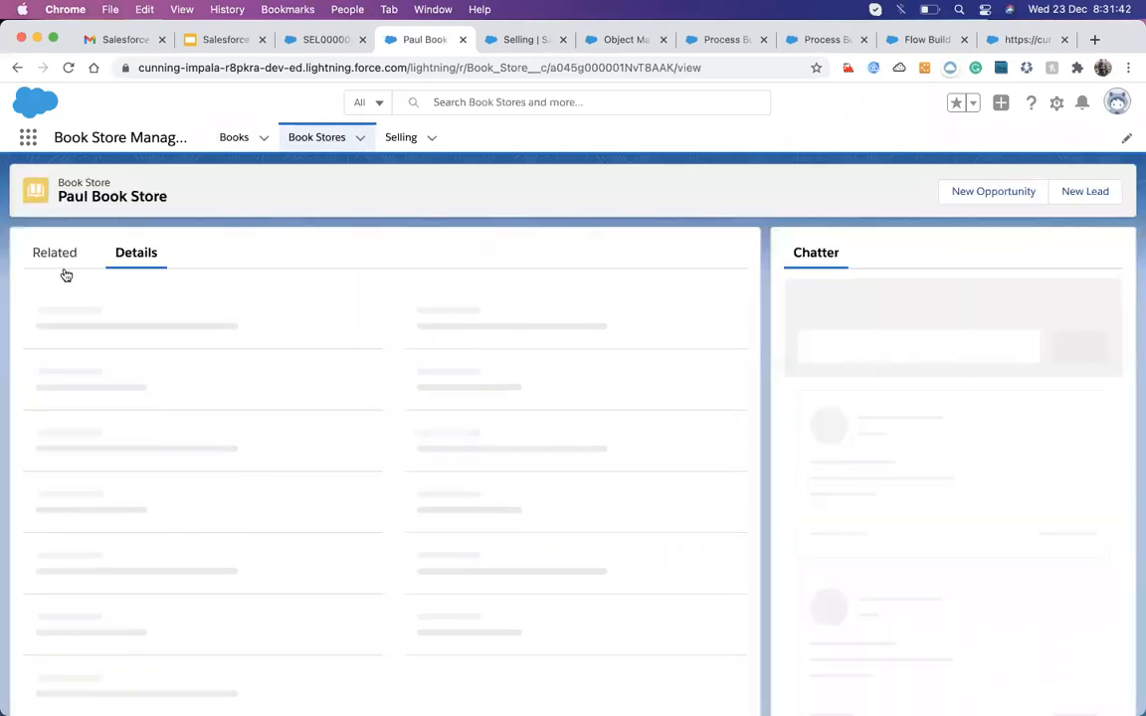
pyautogui.click(57, 261)
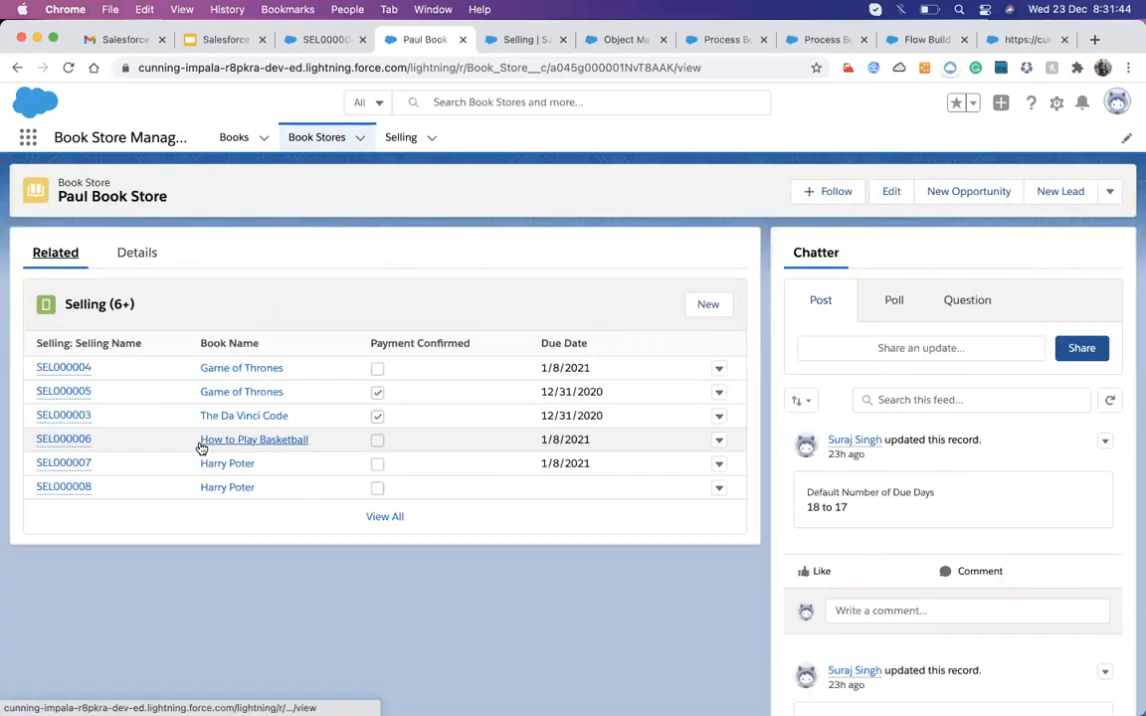
pyautogui.moveTo(60, 492)
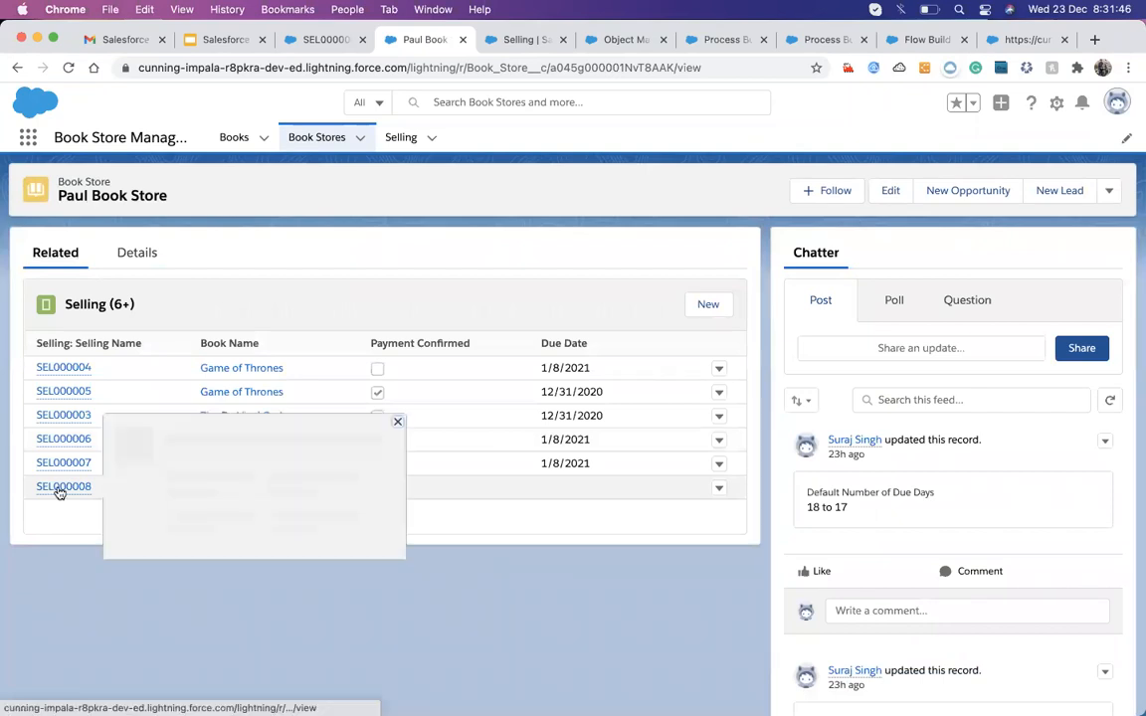
pyautogui.click(64, 487)
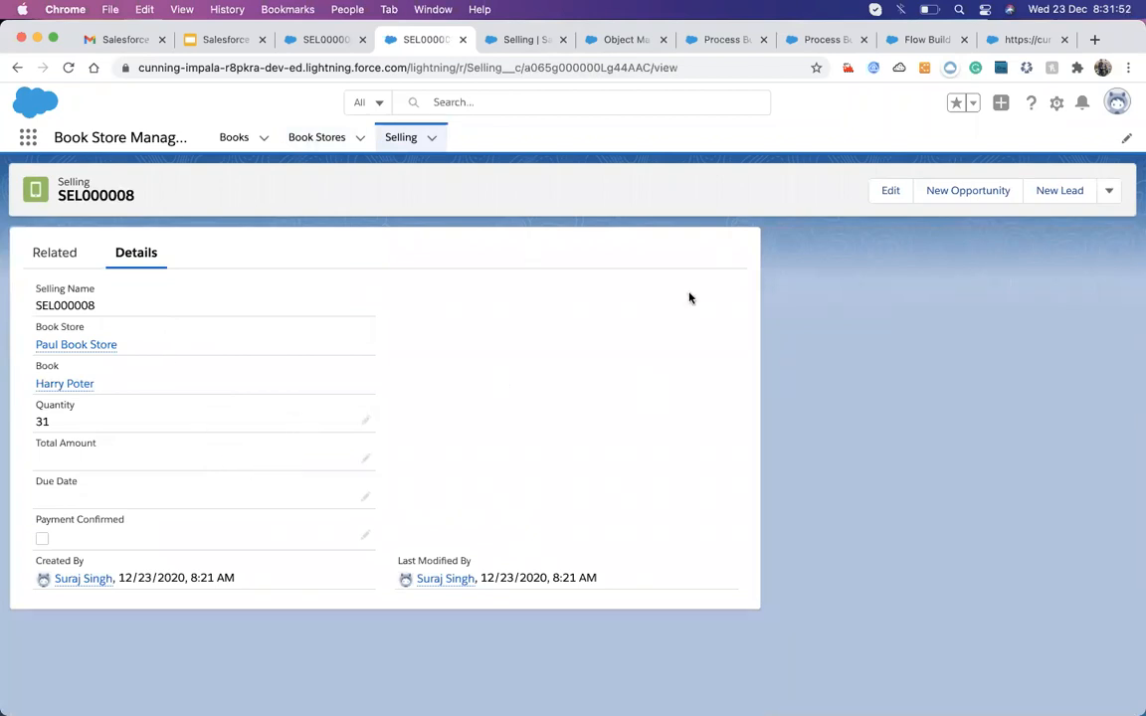
# - Review the debug details, examining the record lookup and the Total_Amount__c value assigned by create_new_Selling
pyautogui.click(1001, 45)
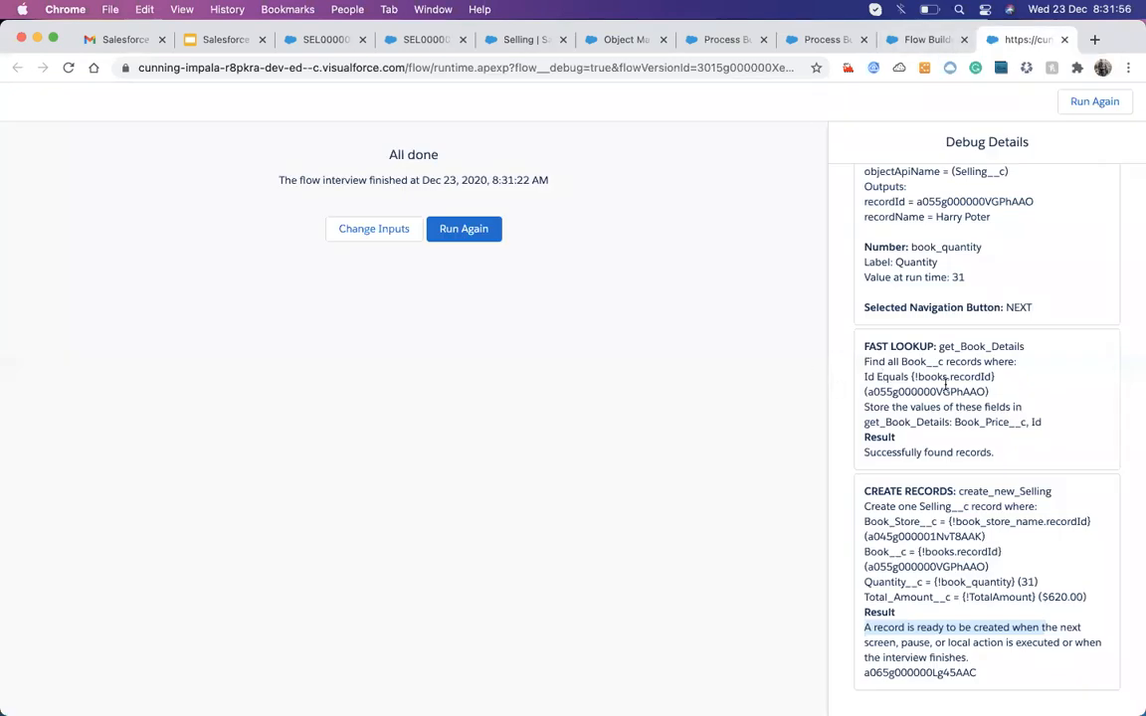
pyautogui.scroll(5, 945, 382)
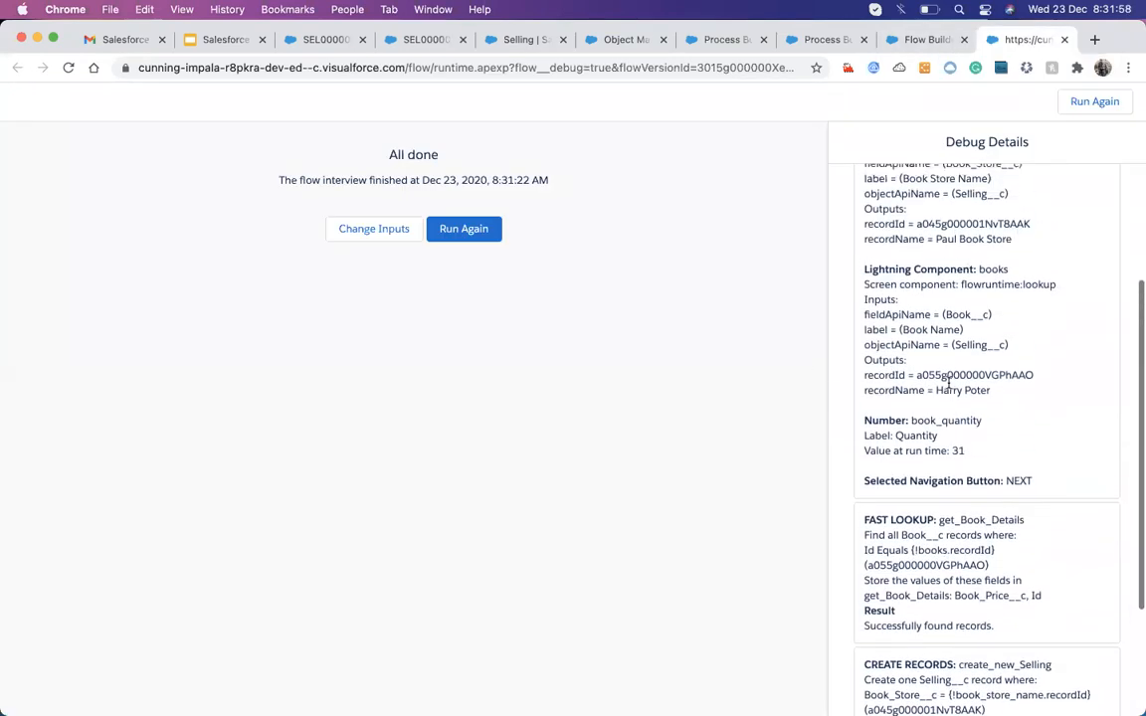
pyautogui.scroll(-3, 948, 383)
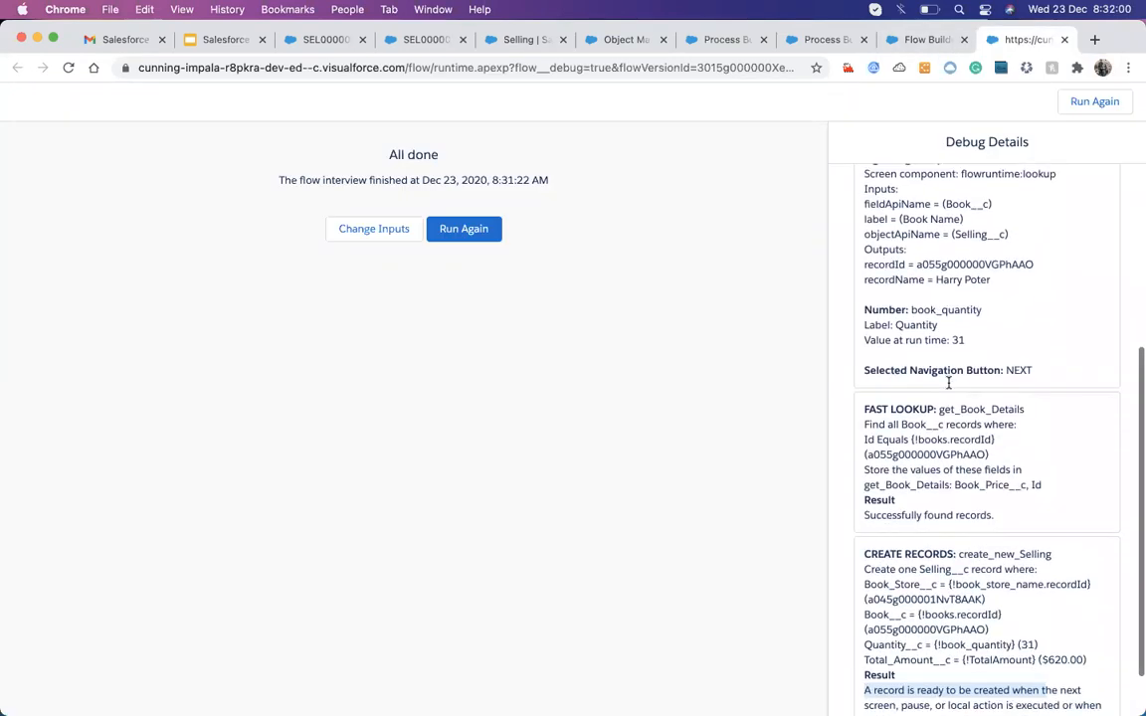
pyautogui.scroll(-2, 949, 386)
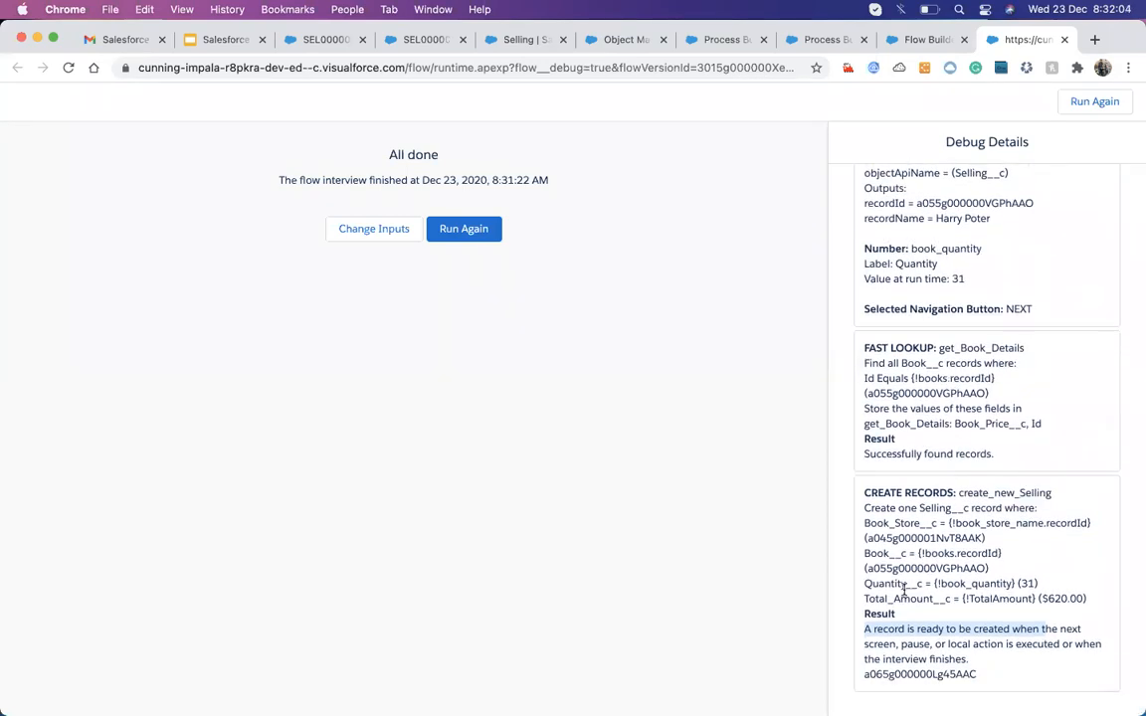
pyautogui.click(1067, 597)
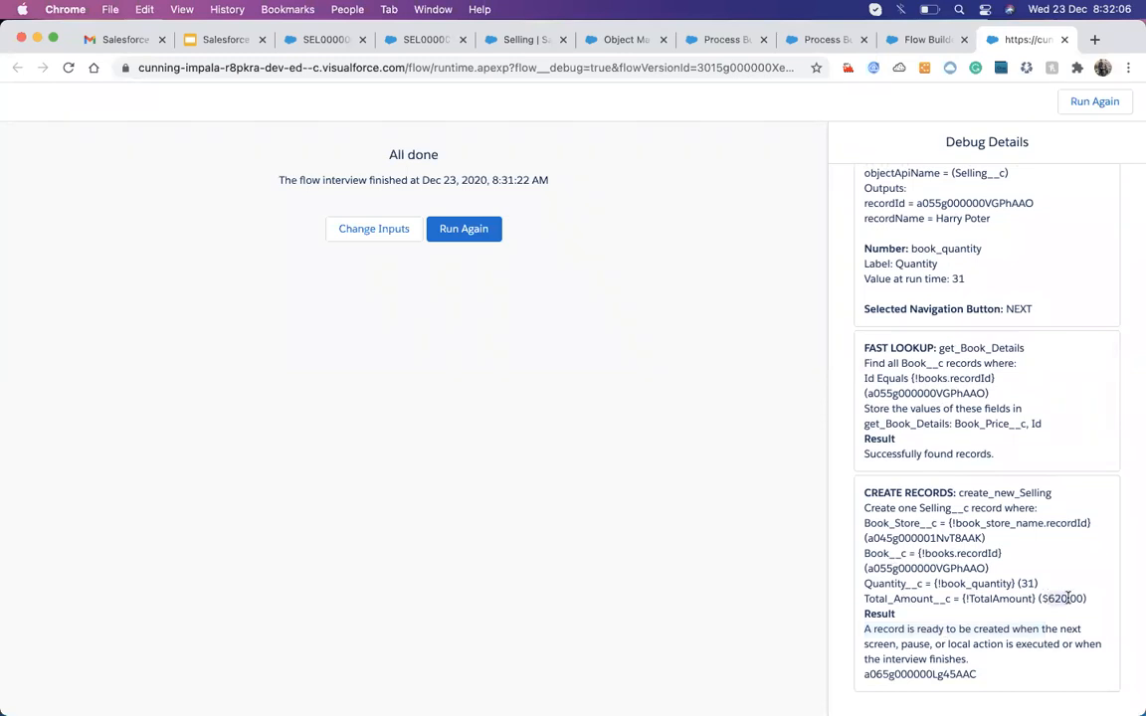
pyautogui.doubleClick(902, 599)
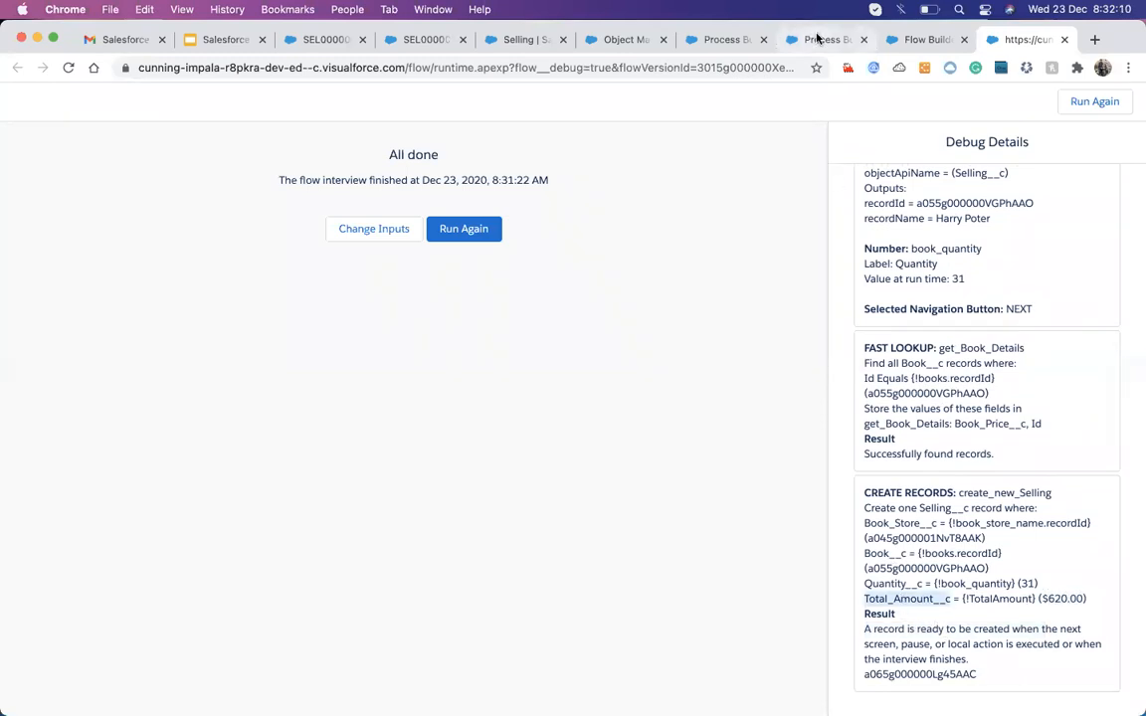
pyautogui.click(920, 40)
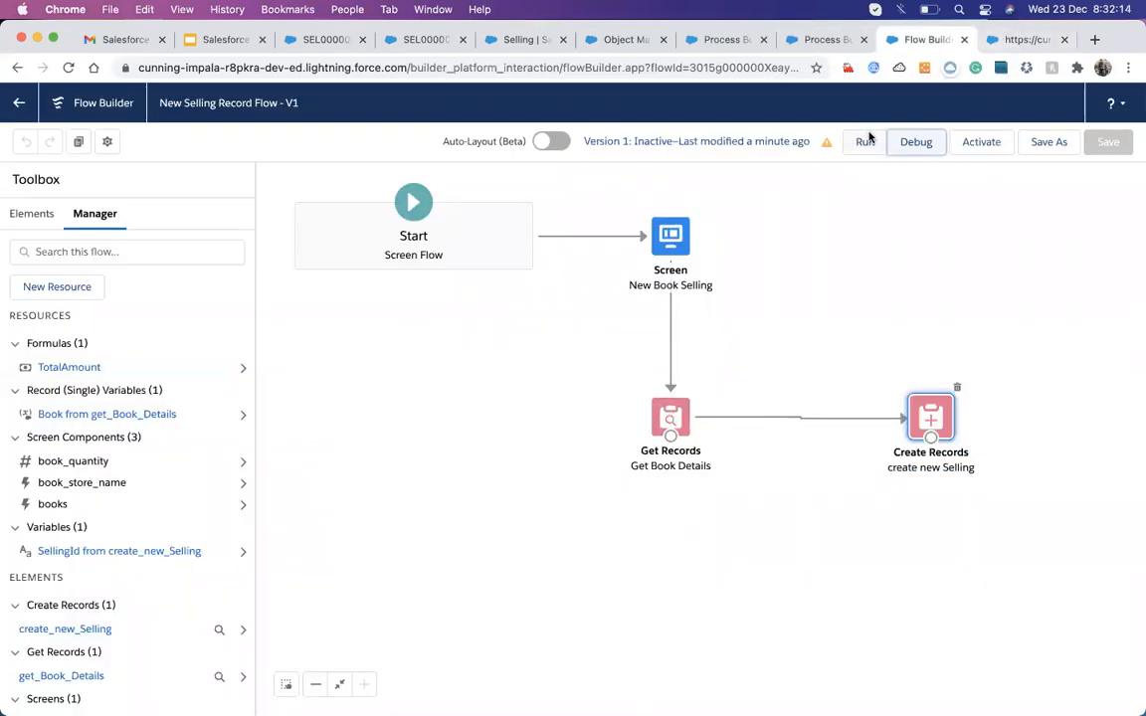
pyautogui.click(1015, 39)
pyautogui.doubleClick(993, 598)
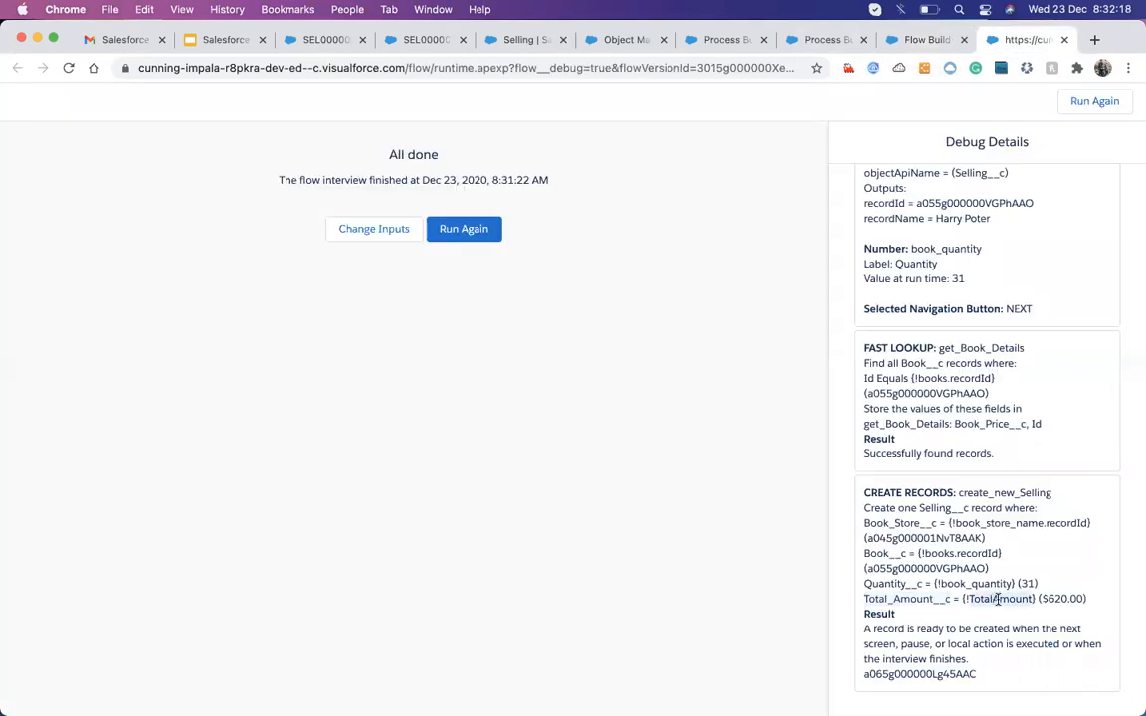
pyautogui.doubleClick(1063, 599)
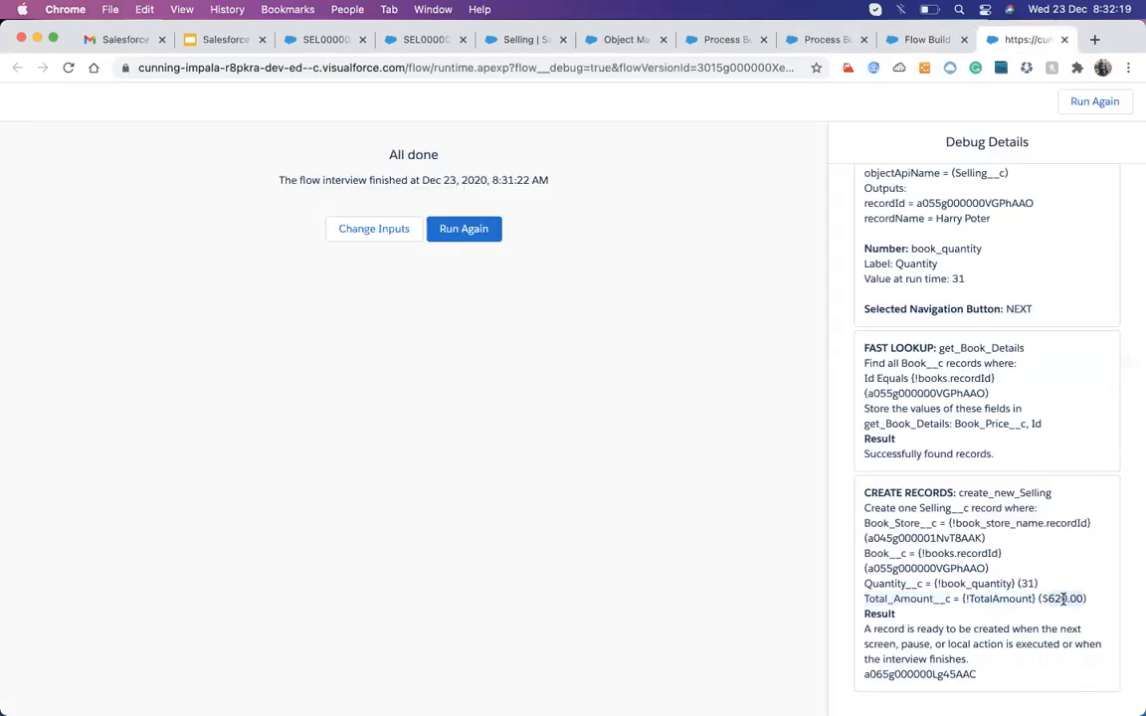
pyautogui.scroll(-1, 970, 500)
pyautogui.doubleClick(908, 493)
pyautogui.doubleClick(888, 597)
# - Recheck the open selling record's details and related information, and return to the debug results
pyautogui.click(930, 38)
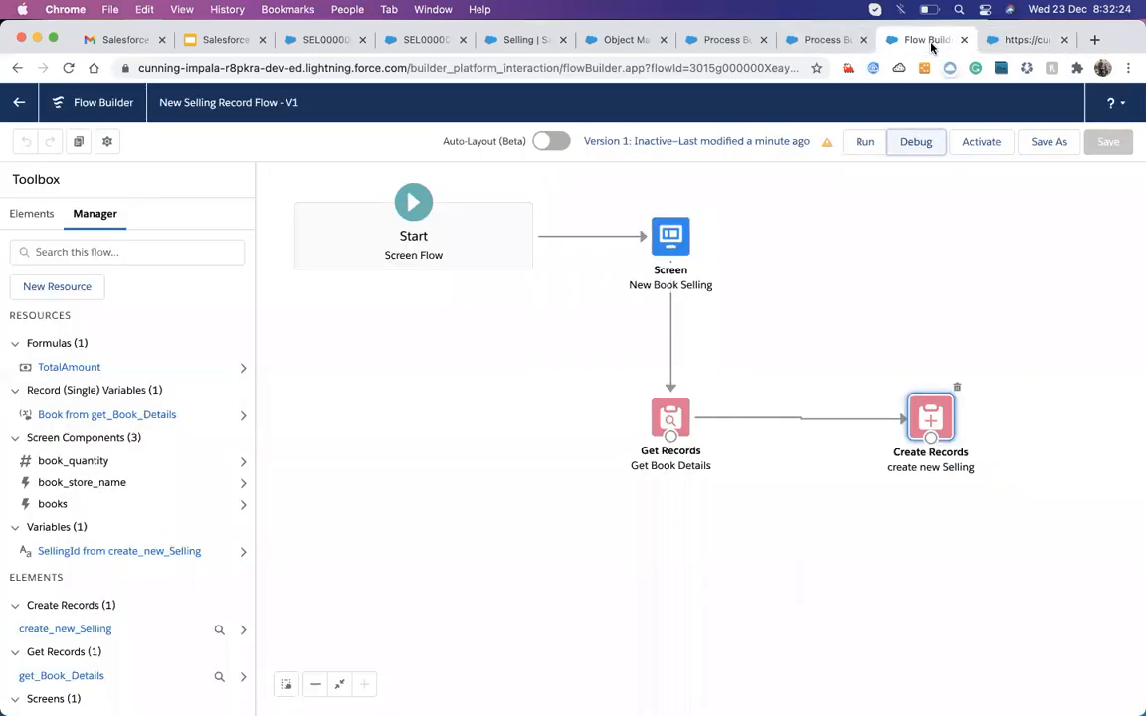
pyautogui.click(830, 38)
pyautogui.click(707, 42)
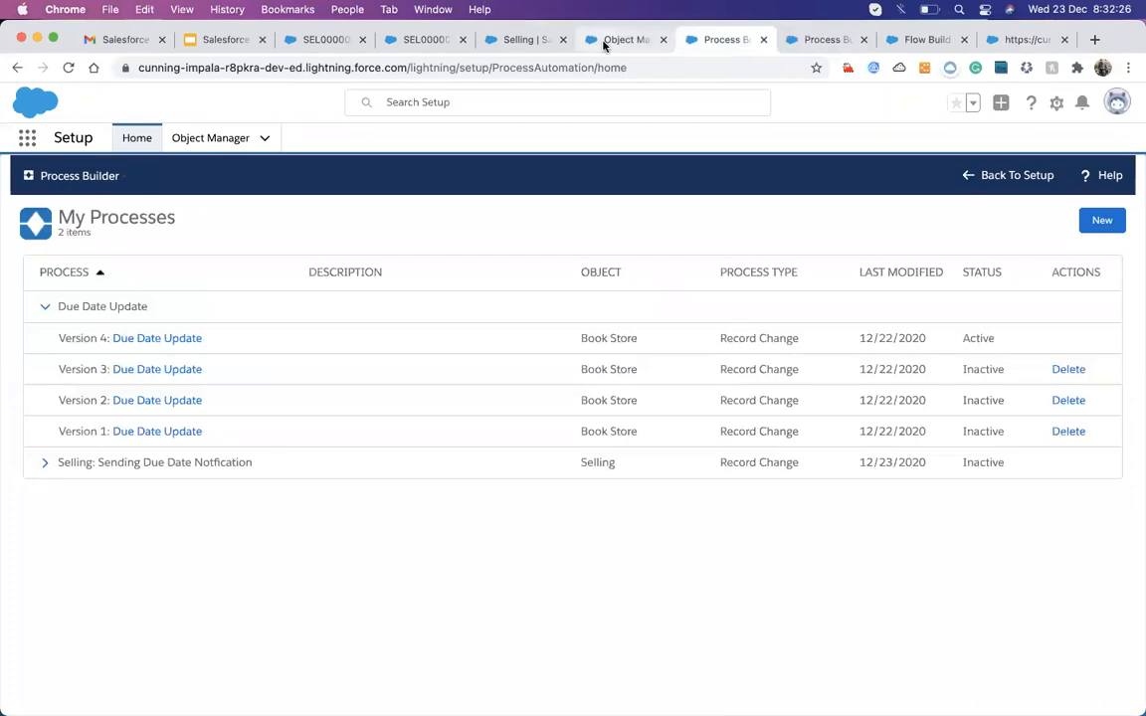
pyautogui.click(503, 39)
pyautogui.click(429, 40)
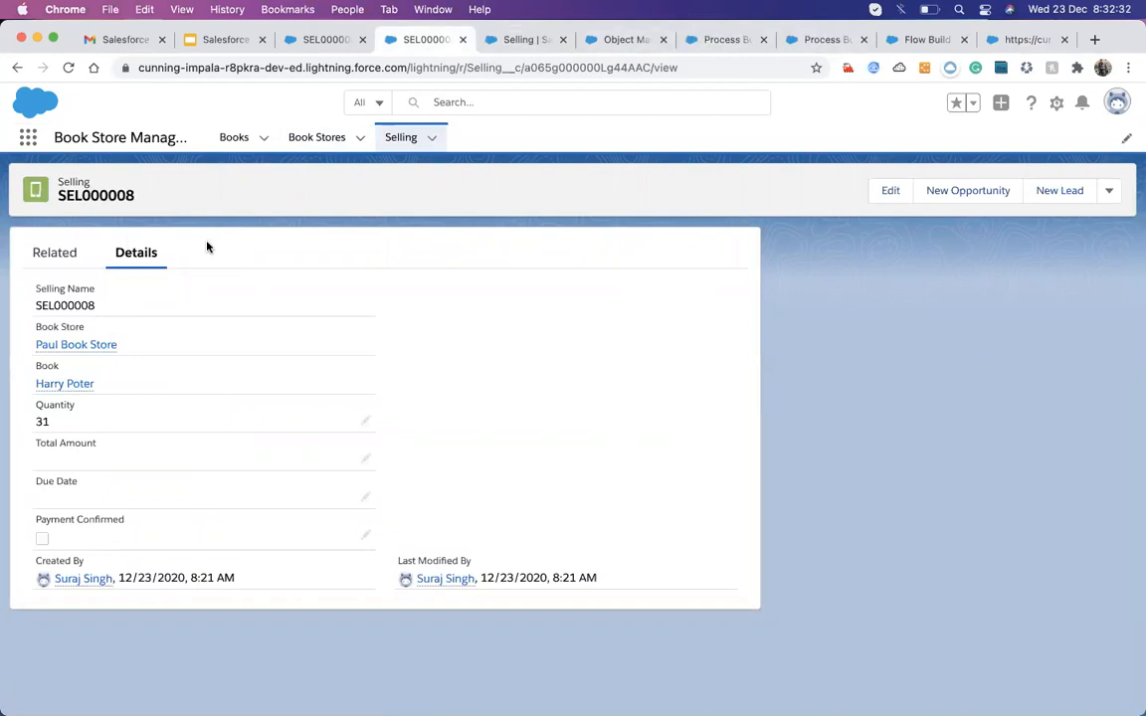
pyautogui.click(30, 261)
pyautogui.click(105, 265)
pyautogui.click(1010, 43)
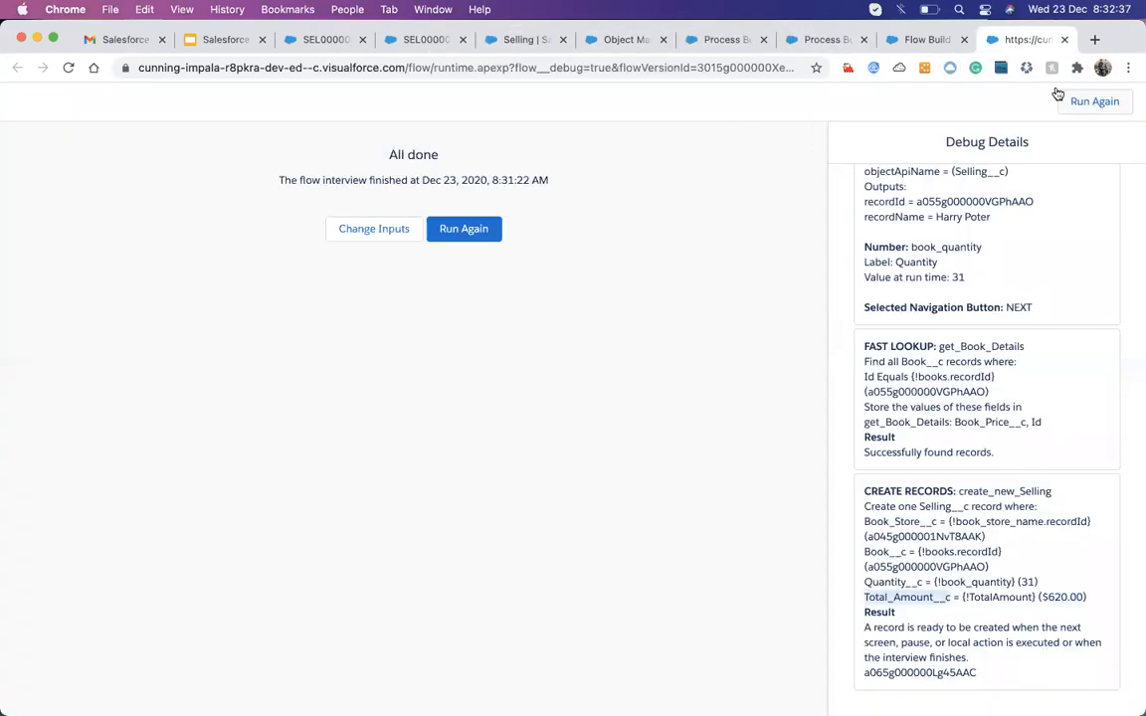
# - Review the New Selling Record Flow's warning, dismiss it and close the finished debug run
pyautogui.click(925, 39)
pyautogui.click(827, 144)
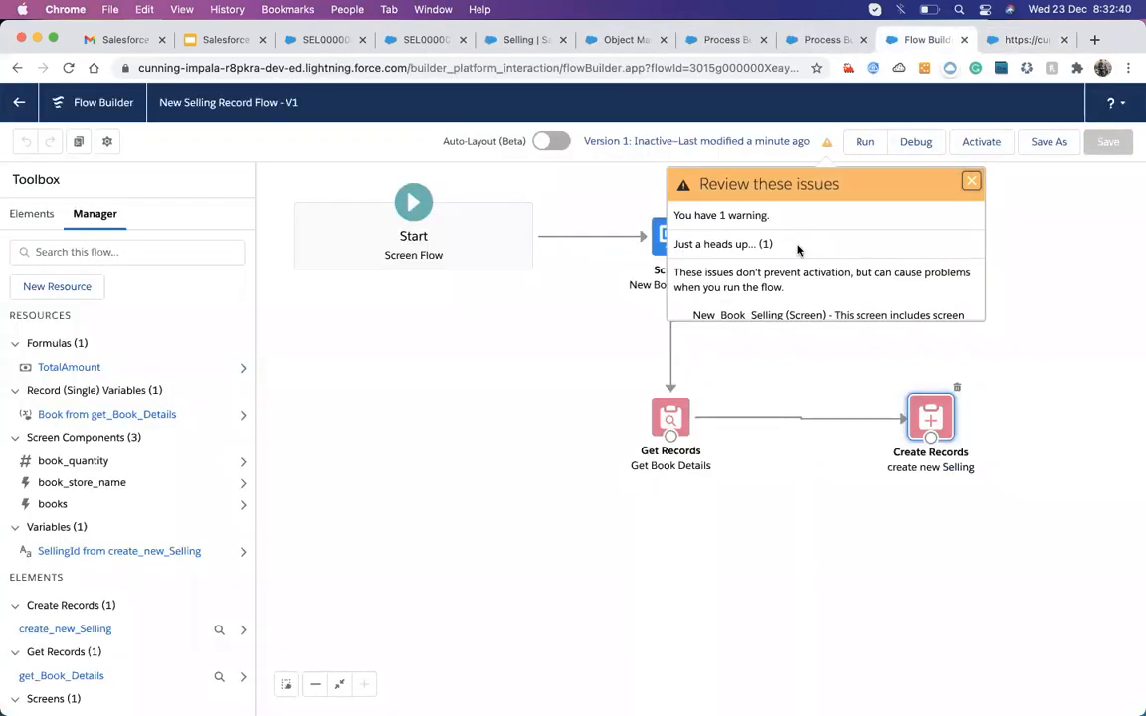
pyautogui.scroll(-1, 783, 283)
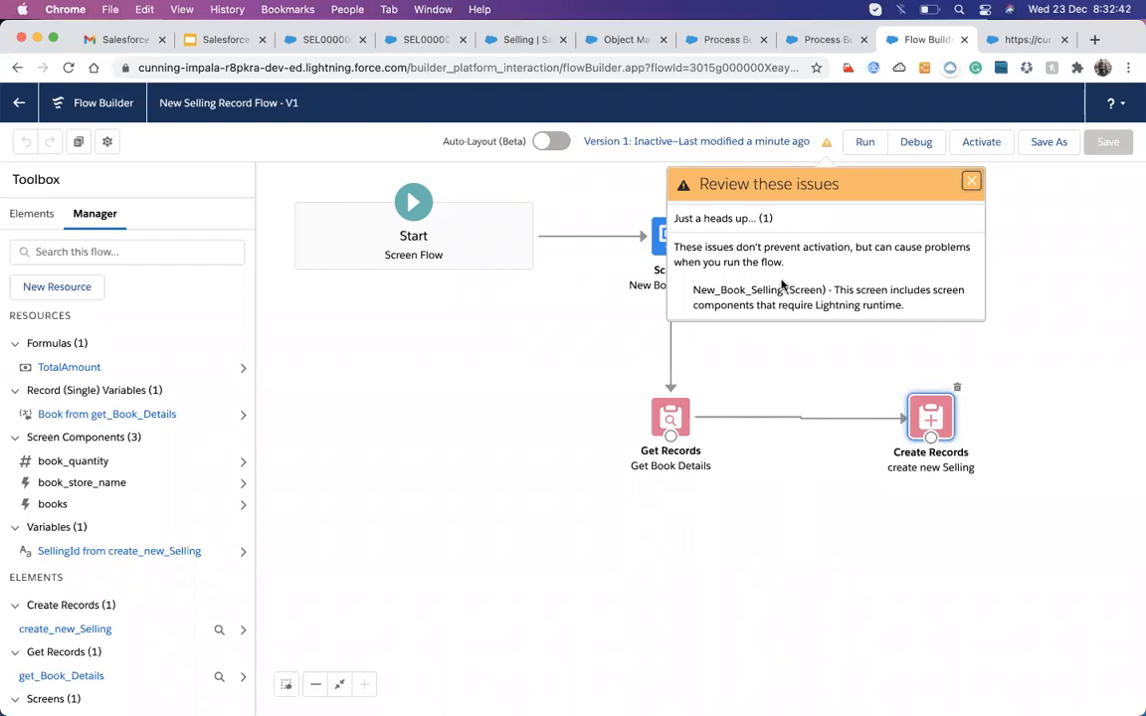
pyautogui.click(971, 185)
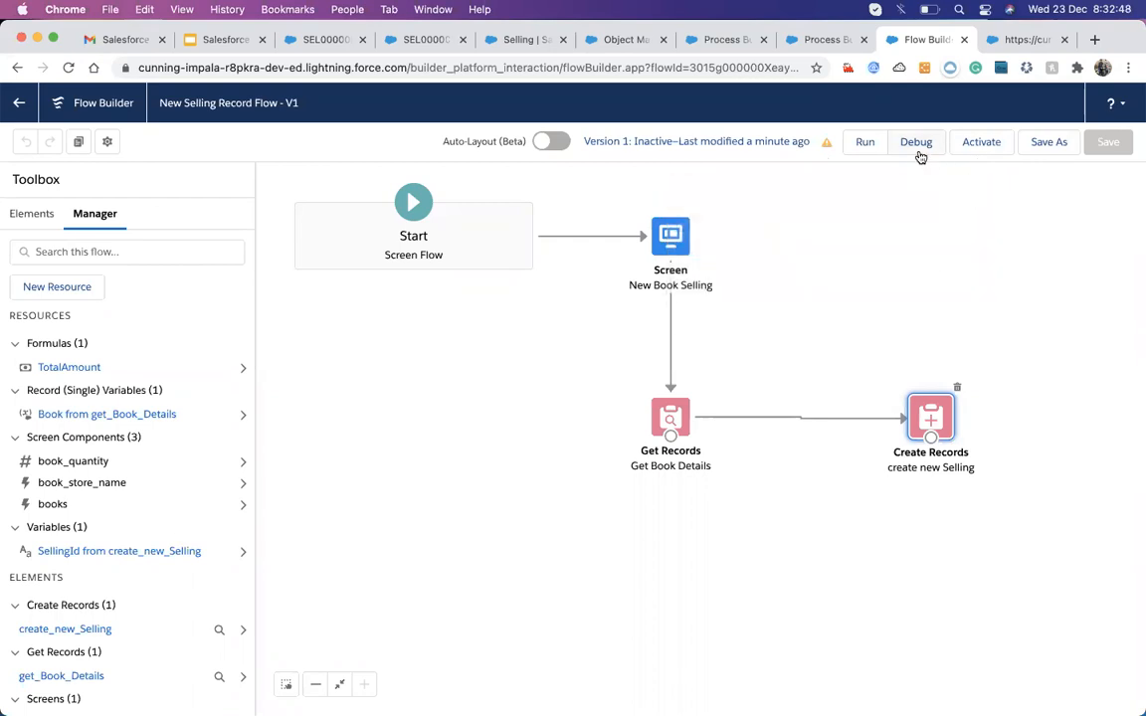
pyautogui.click(1024, 39)
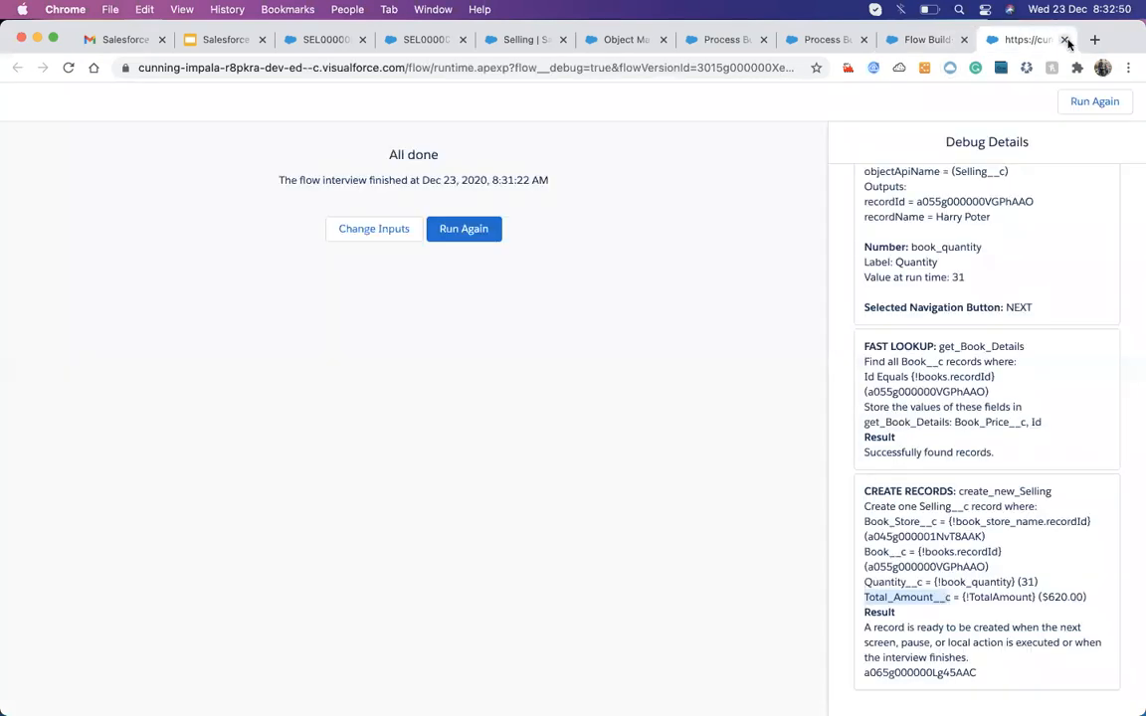
pyautogui.click(1063, 38)
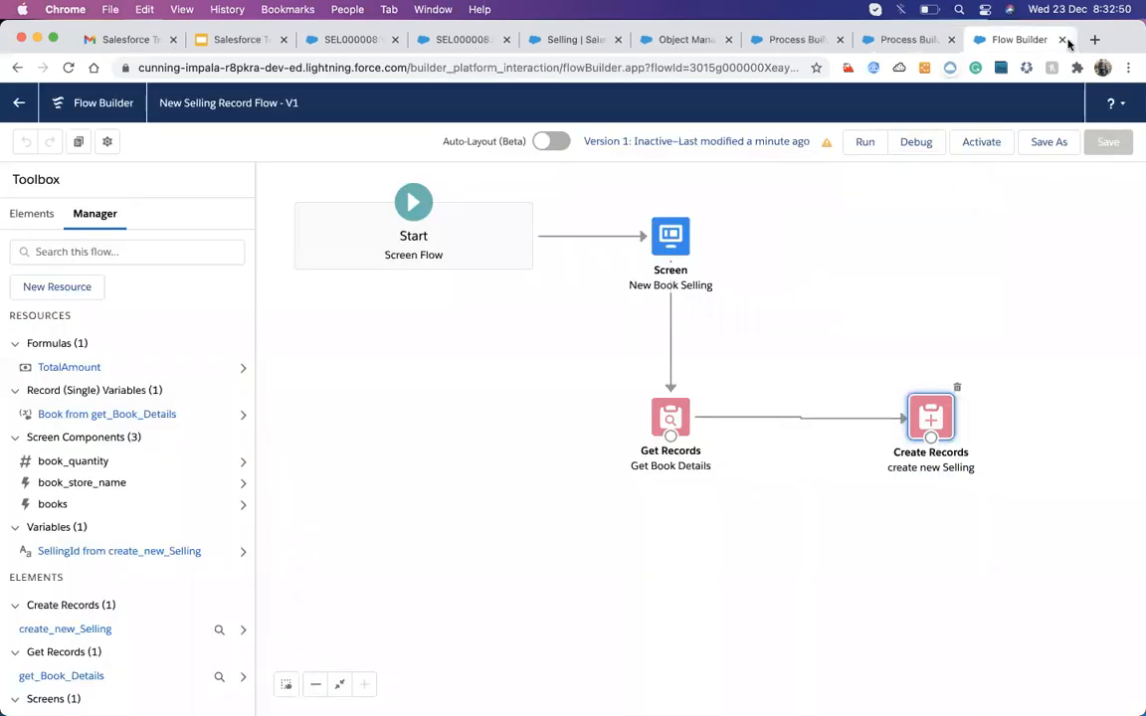
# - Show the All list of Selling records, sorted by Selling Name in descending order
pyautogui.click(466, 40)
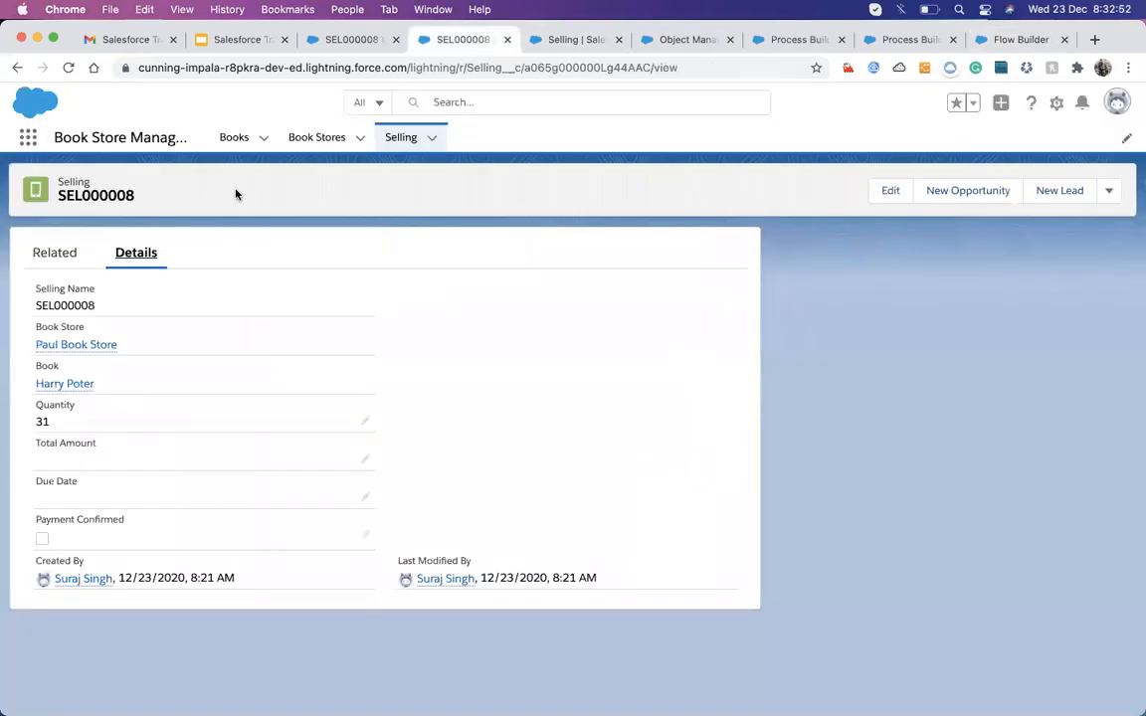
pyautogui.click(402, 139)
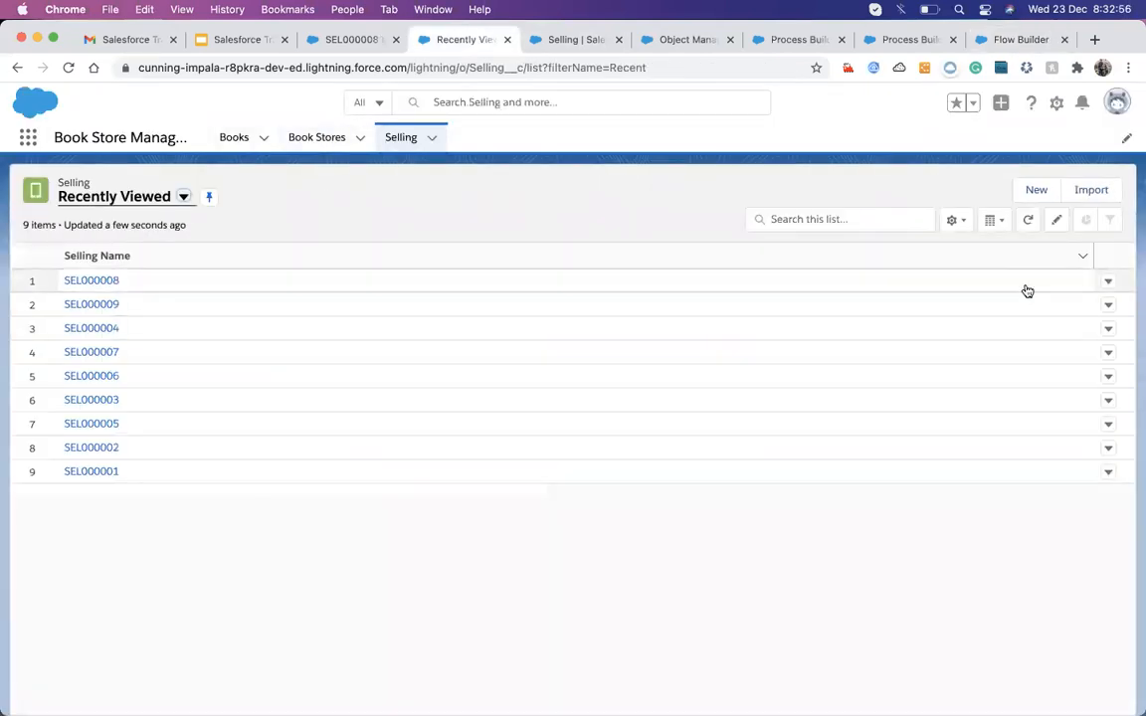
pyautogui.click(183, 197)
pyautogui.click(98, 244)
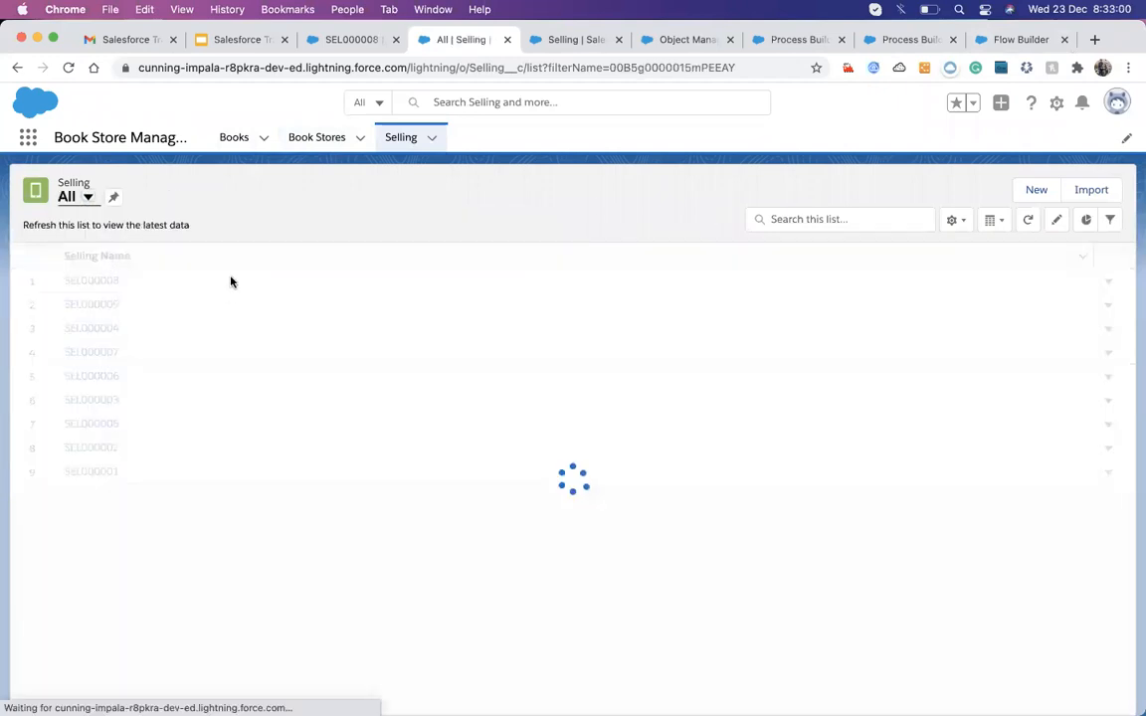
pyautogui.click(142, 255)
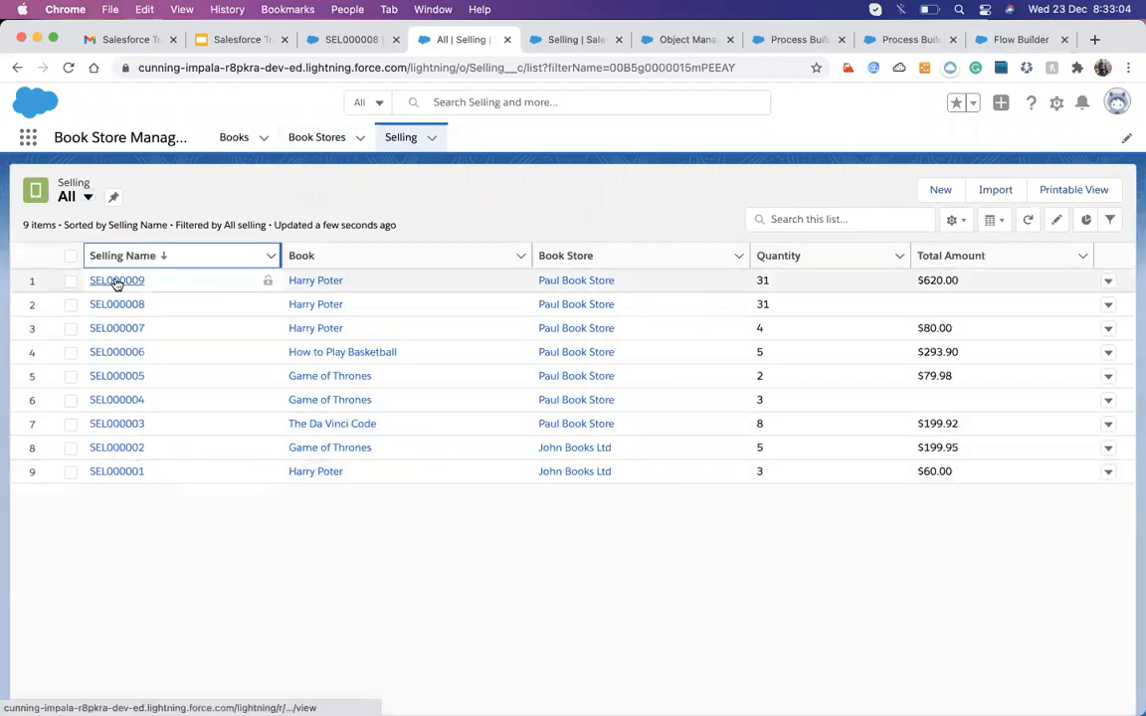
# - View all selling records related to Paul Book Store and open the newest one's details
pyautogui.click(301, 139)
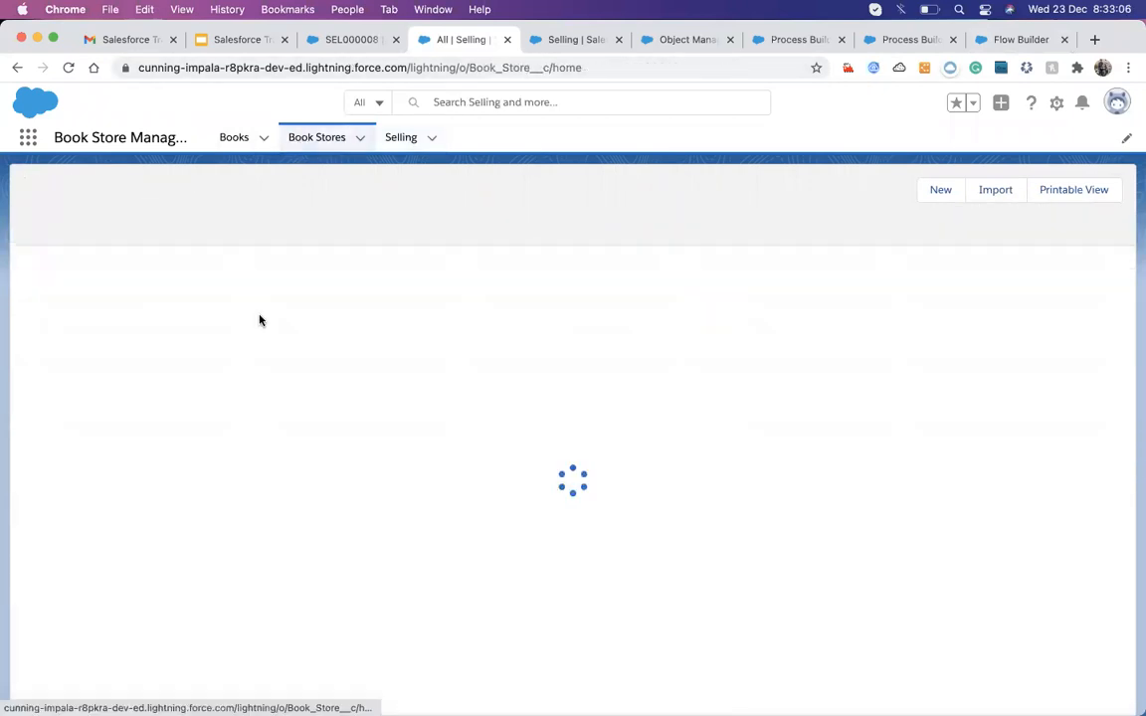
pyautogui.click(133, 282)
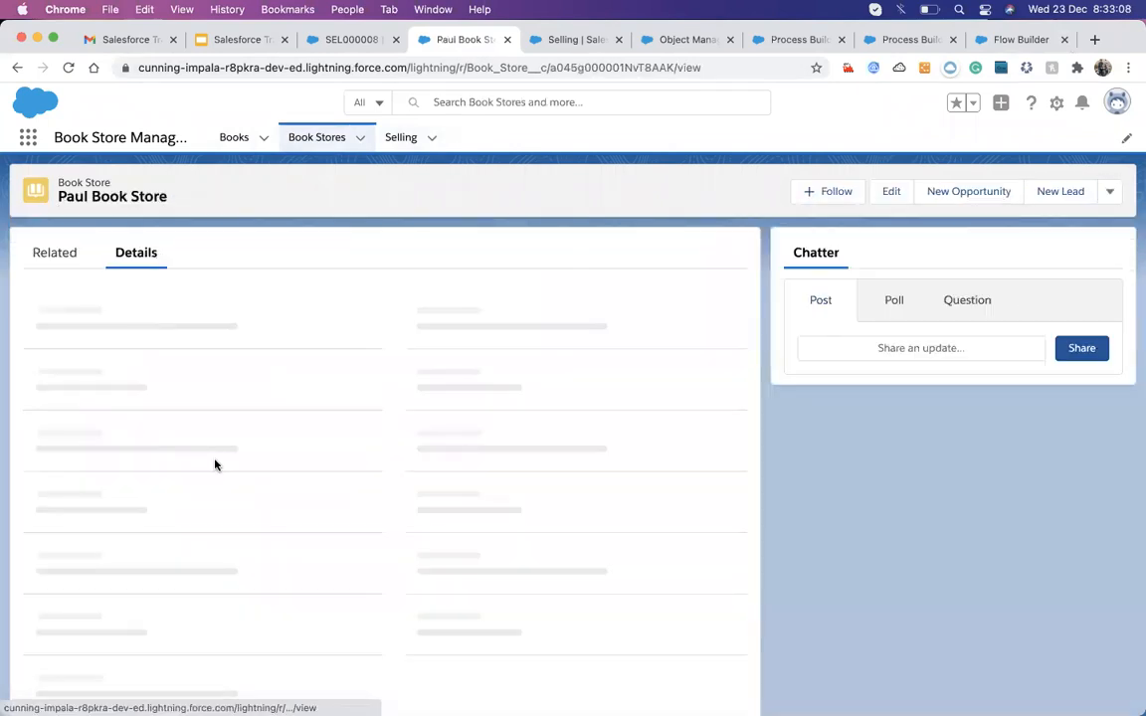
pyautogui.click(59, 257)
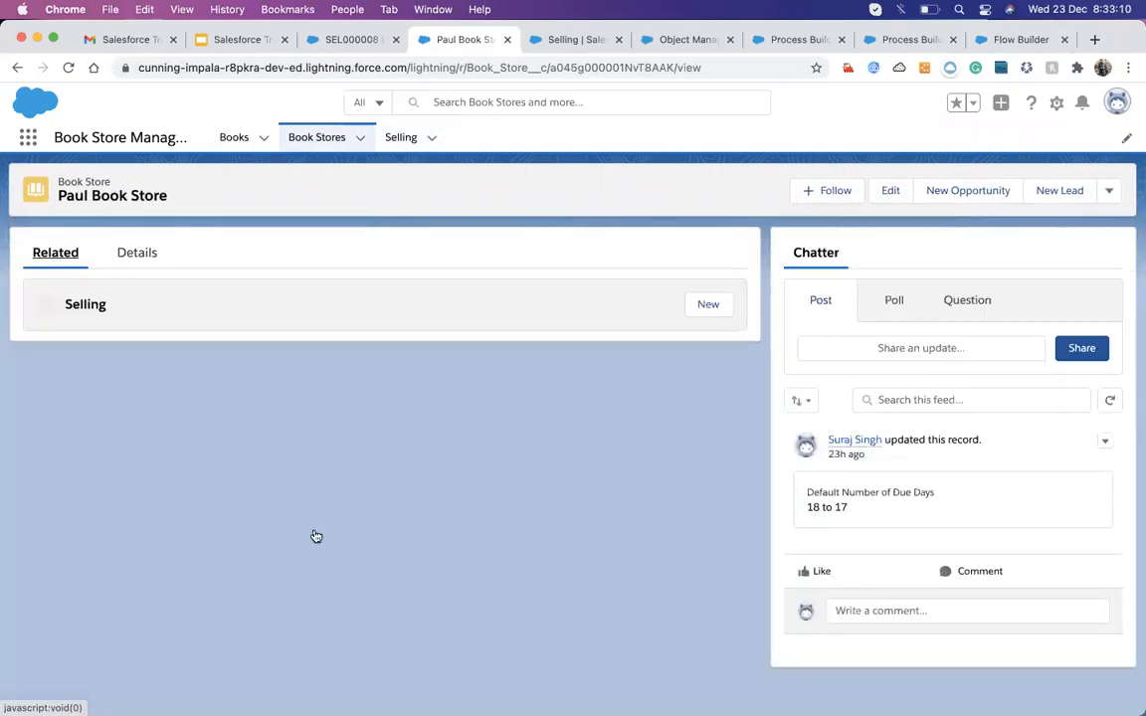
pyautogui.click(382, 517)
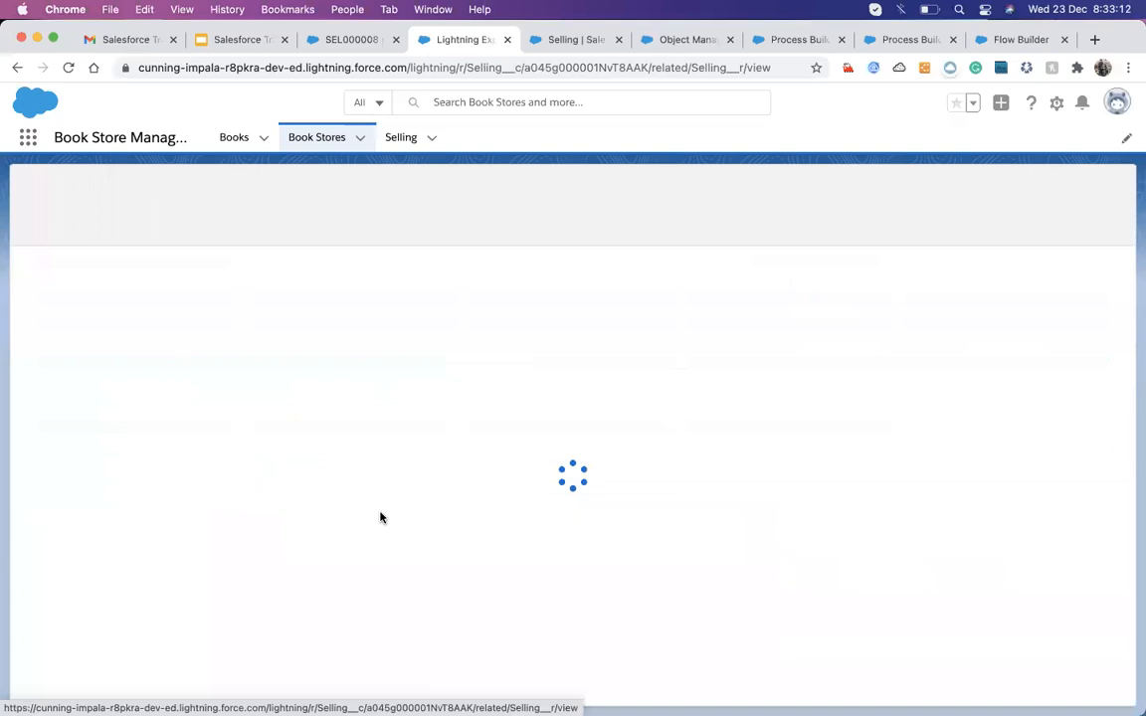
pyautogui.click(78, 426)
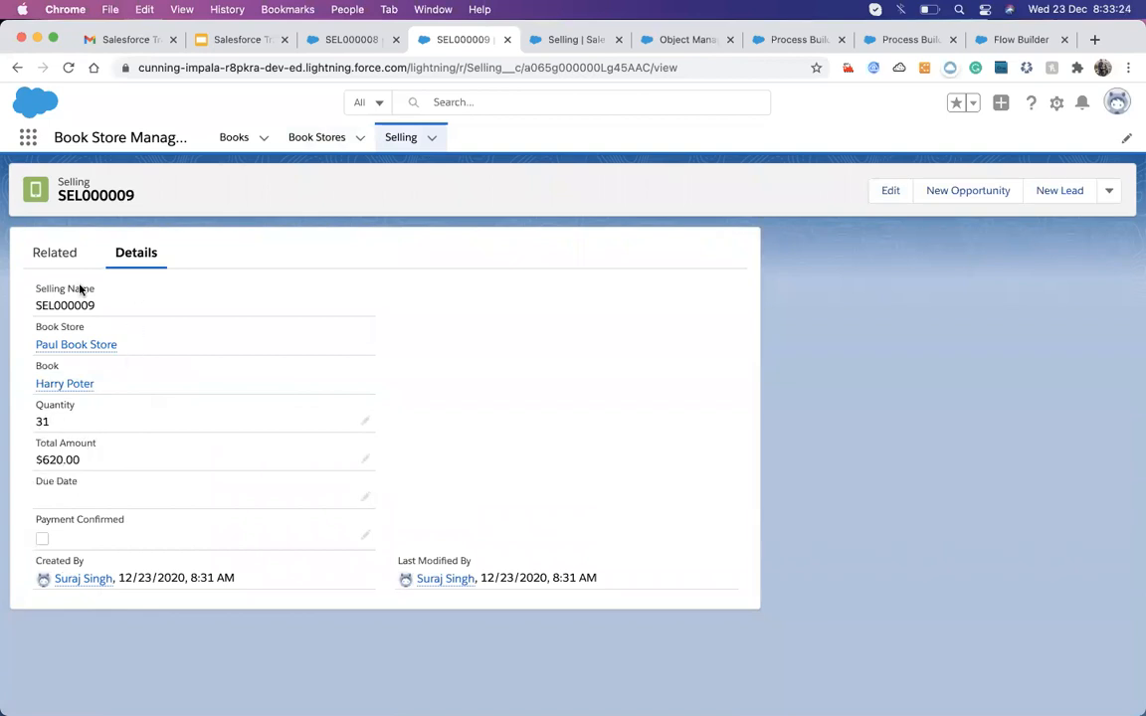
# - Return to the flow and nudge the create new Selling element into line with Get Book Details
pyautogui.click(902, 39)
pyautogui.click(1002, 40)
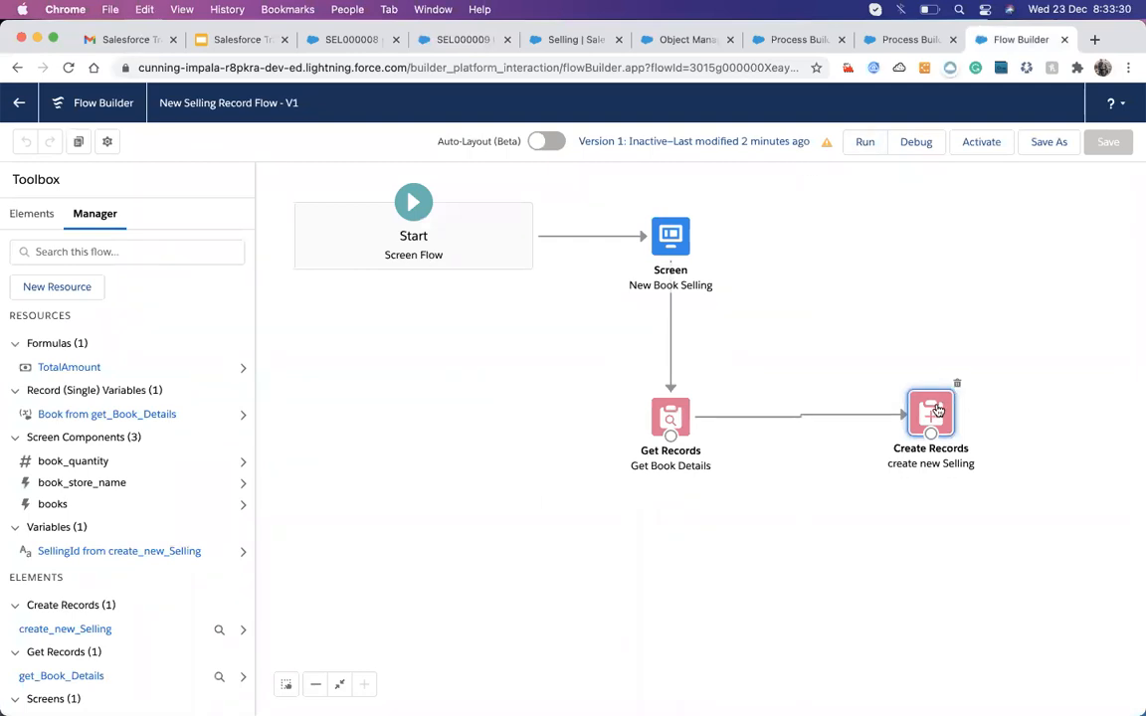
pyautogui.moveTo(936, 418); pyautogui.dragTo(936, 417)
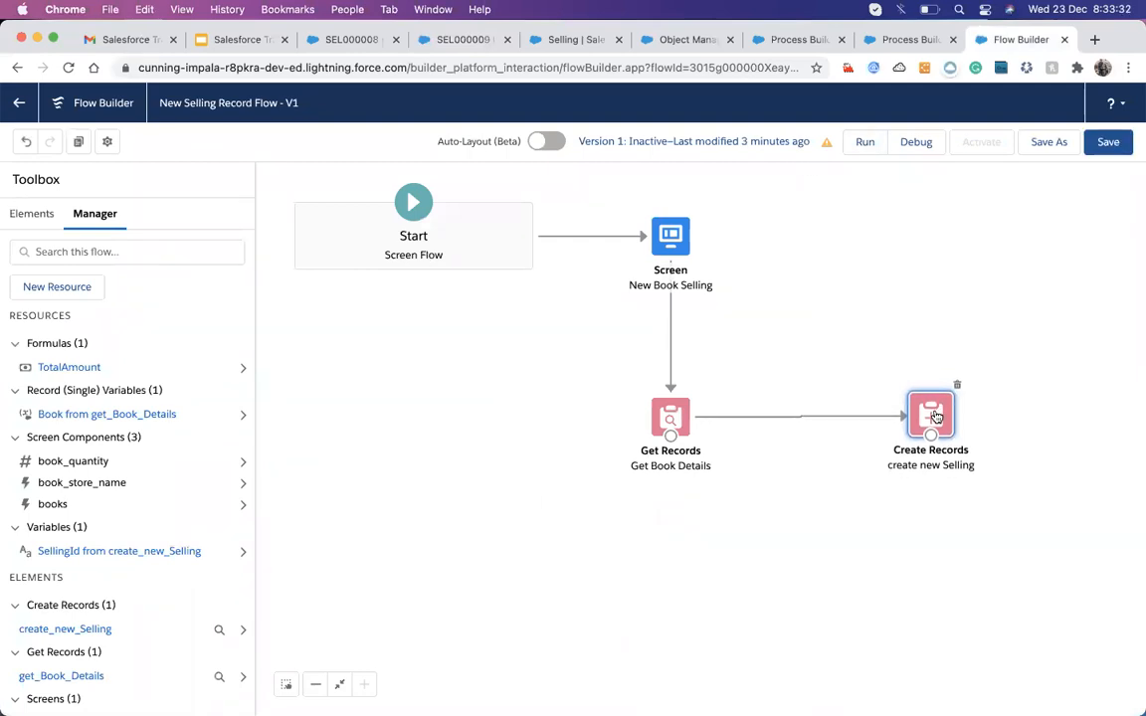
# - Open the Paul Book Store record and examine which additional record actions it offers
pyautogui.click(792, 41)
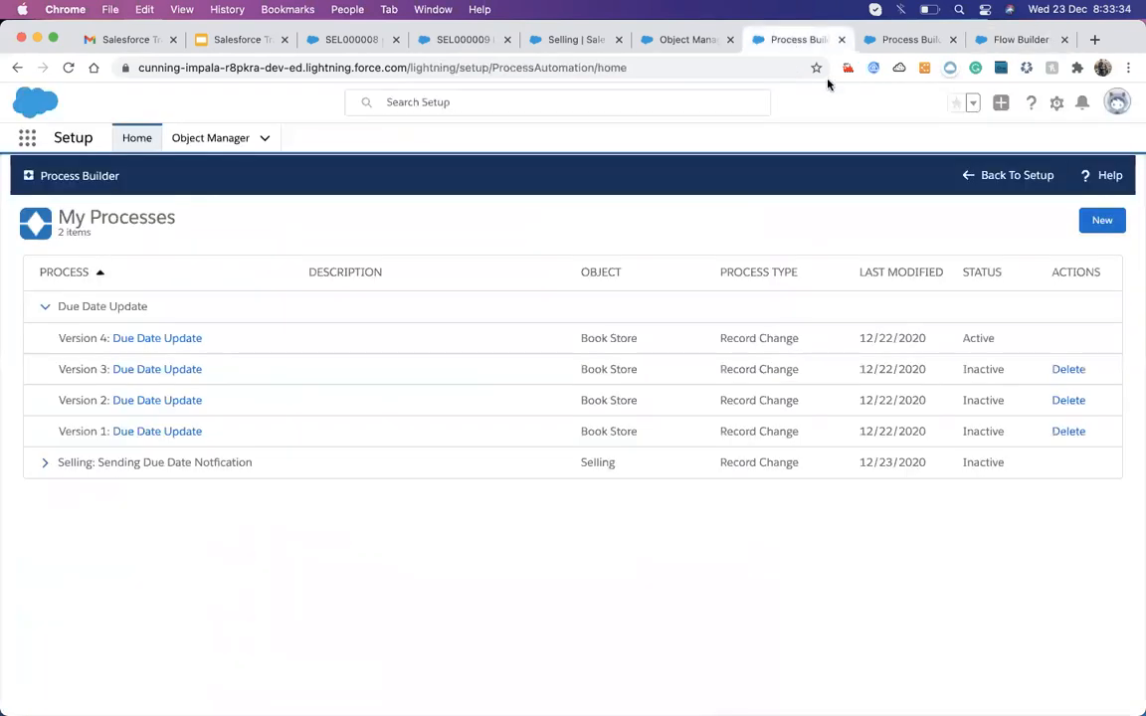
pyautogui.click(686, 41)
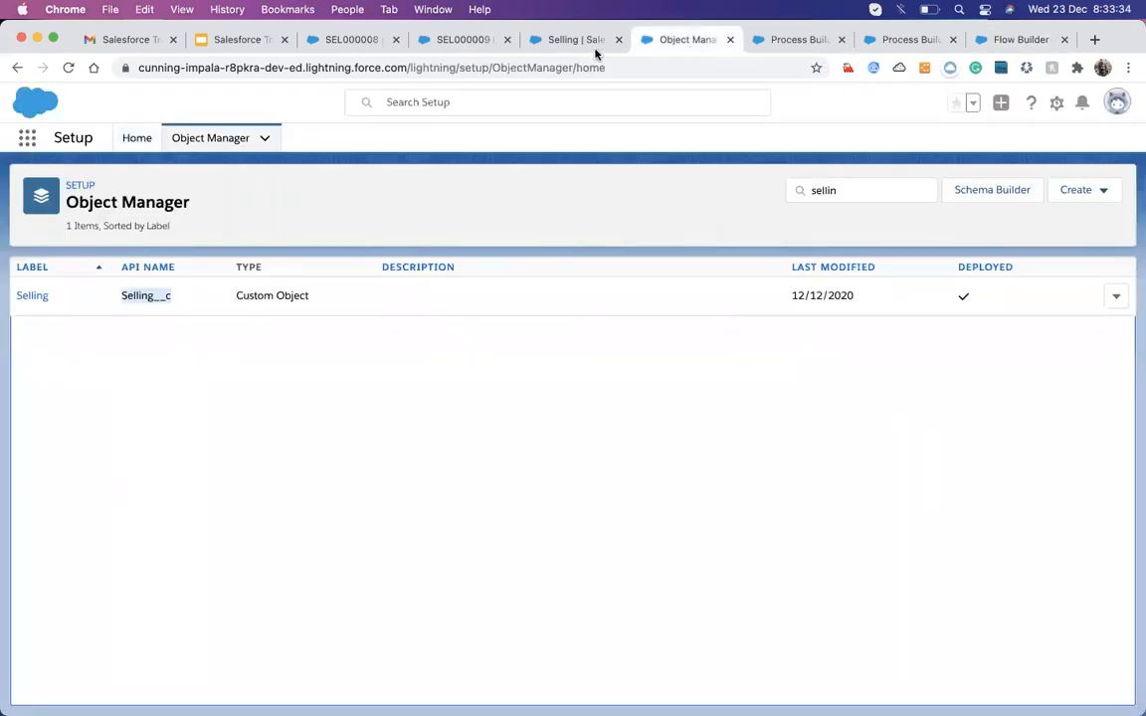
pyautogui.click(553, 42)
pyautogui.click(450, 42)
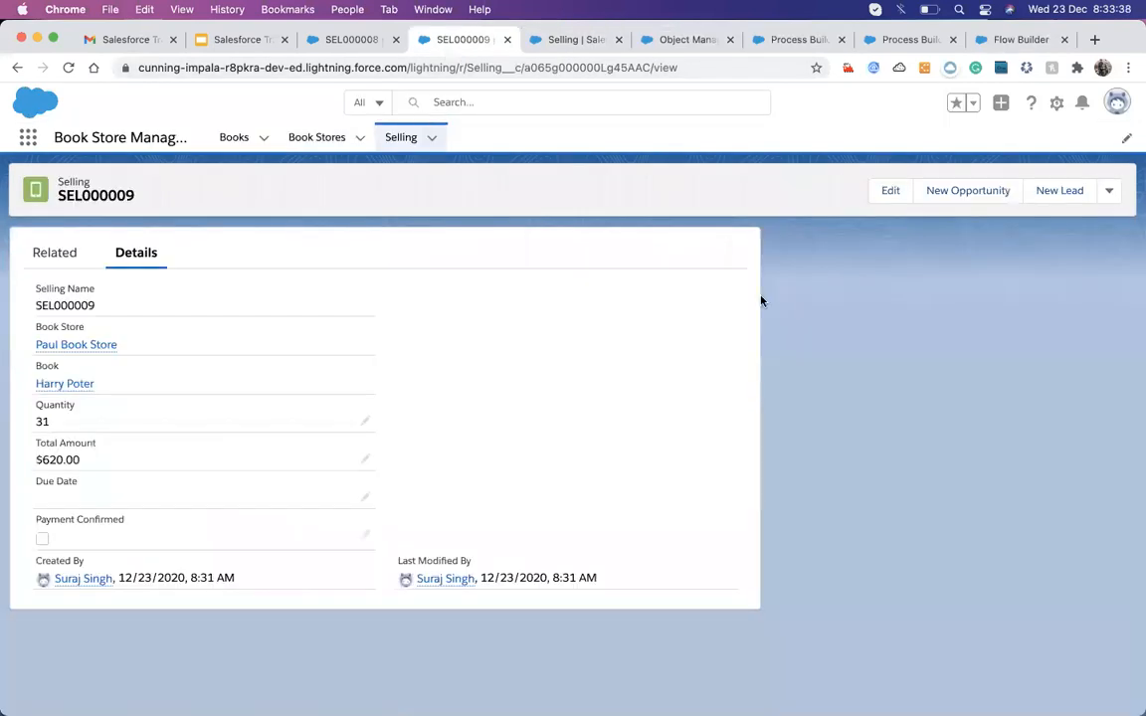
pyautogui.click(295, 141)
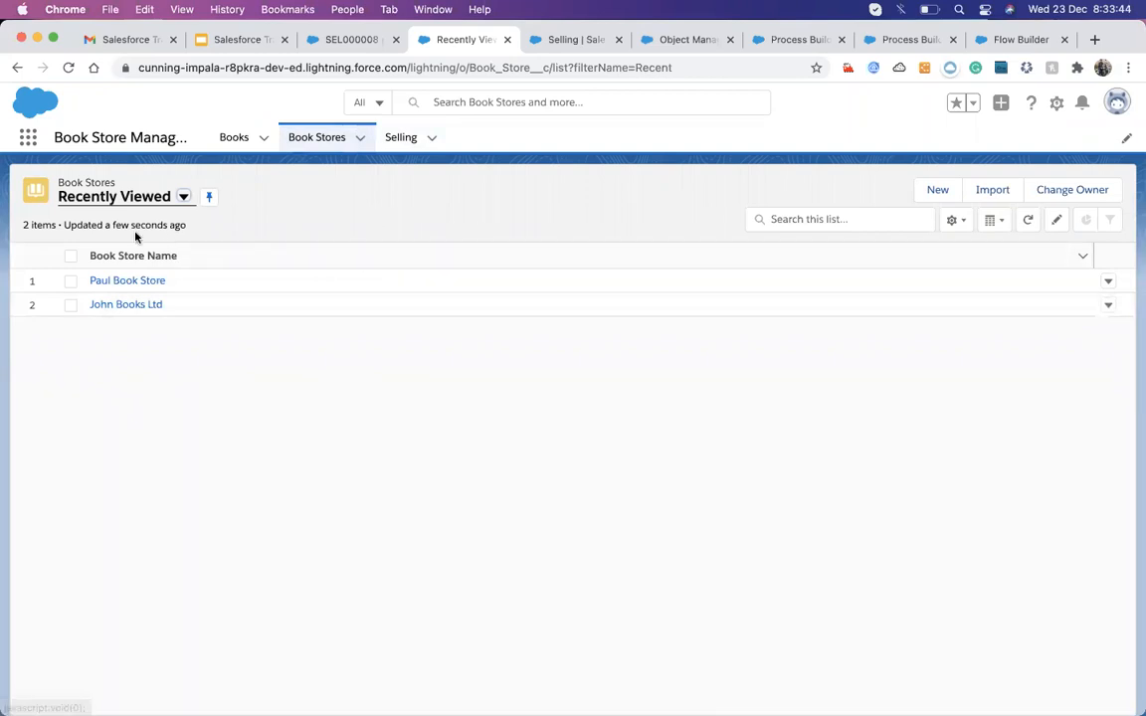
pyautogui.click(115, 281)
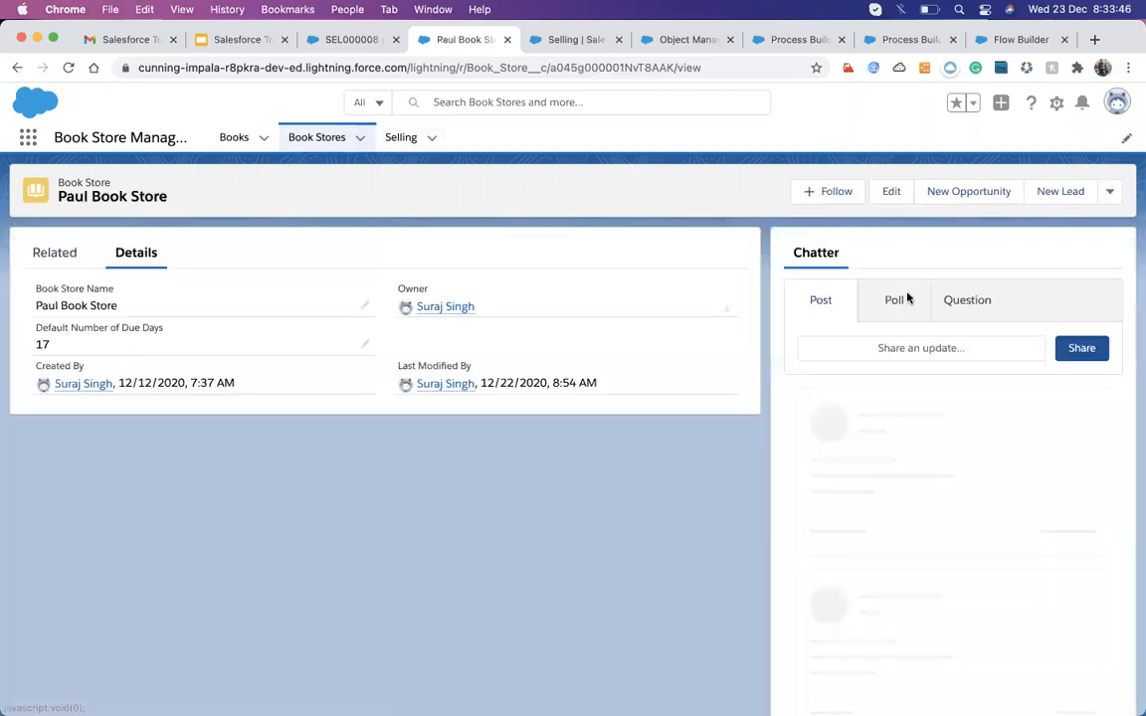
pyautogui.click(1109, 191)
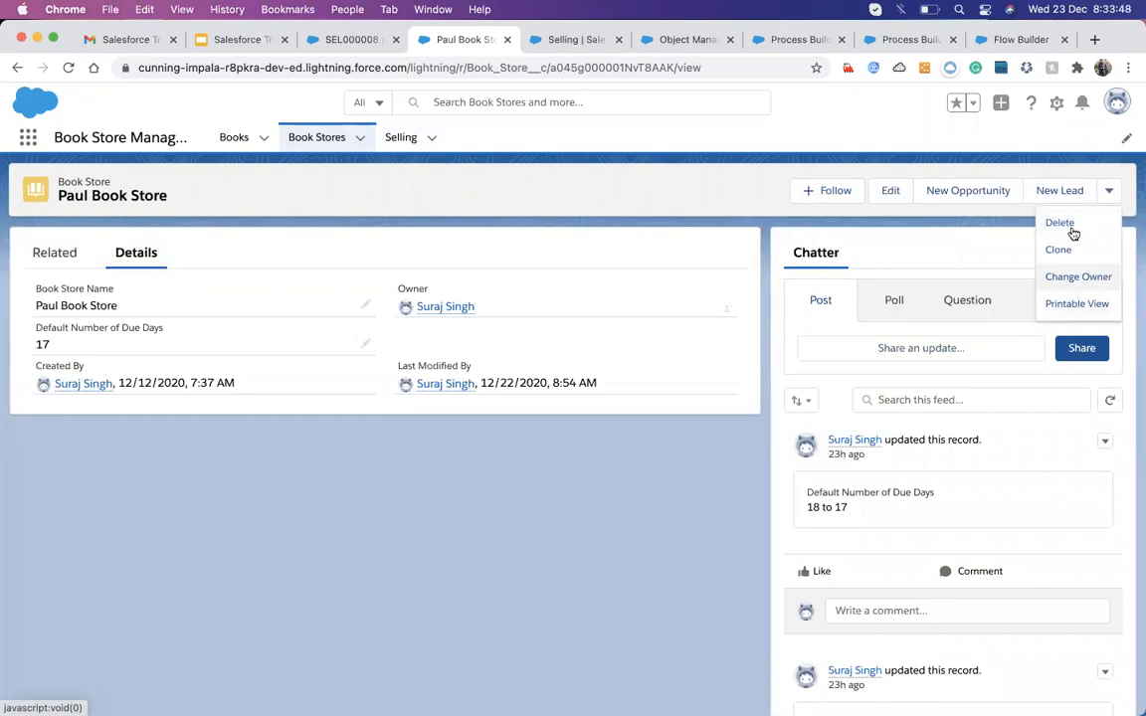
pyautogui.click(518, 209)
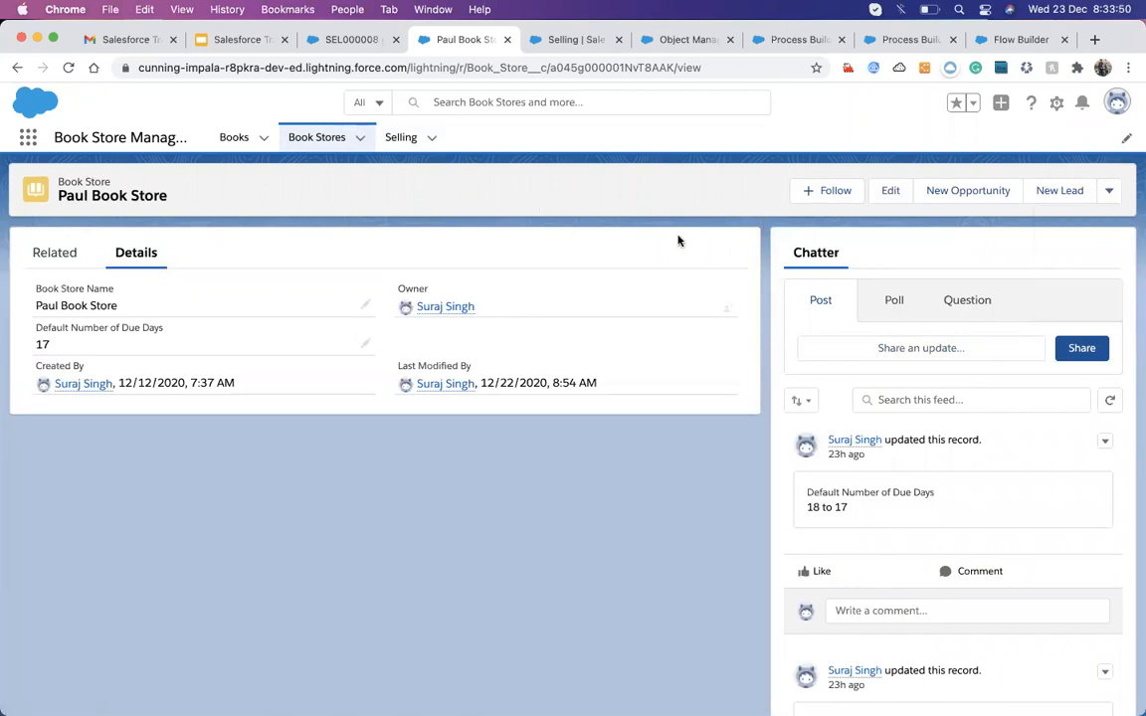
# - Save and activate version 1 of the New Selling Record Flow, and dismiss its warning
pyautogui.click(1015, 39)
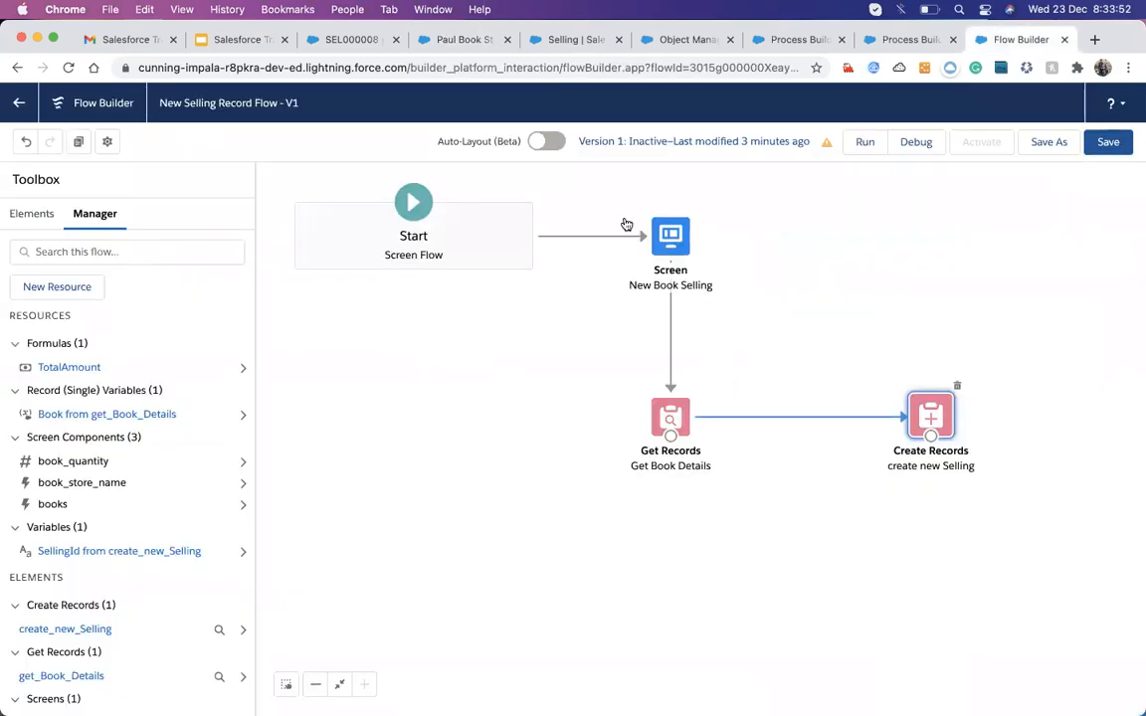
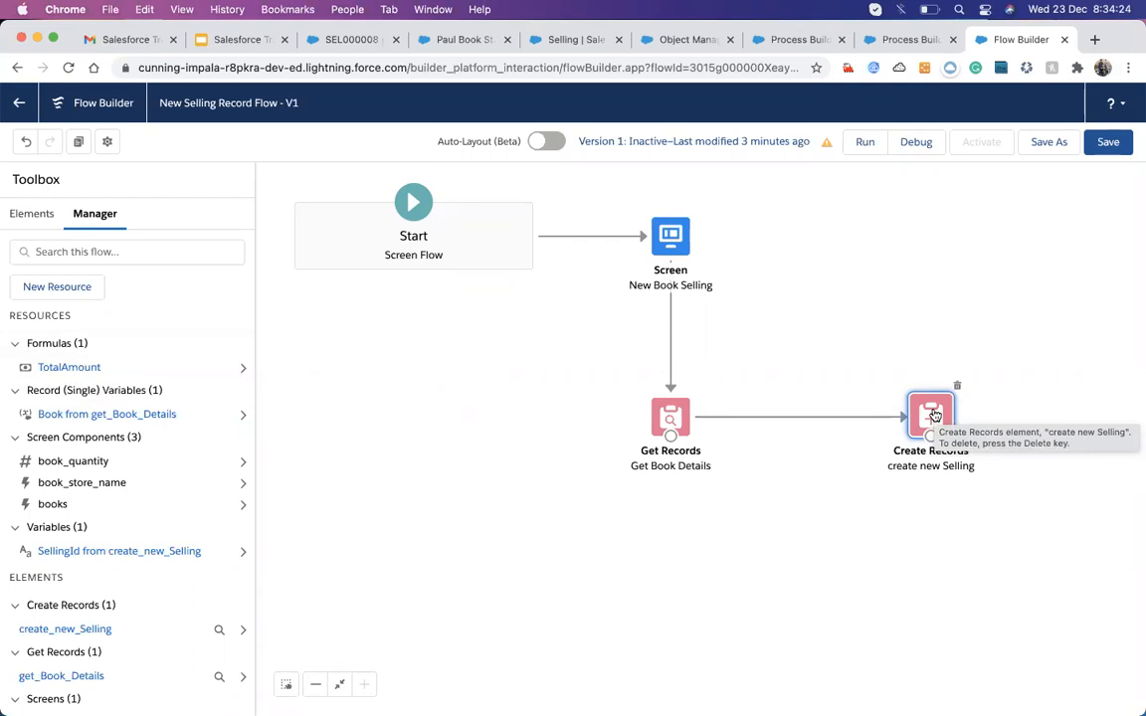
pyautogui.click(1104, 150)
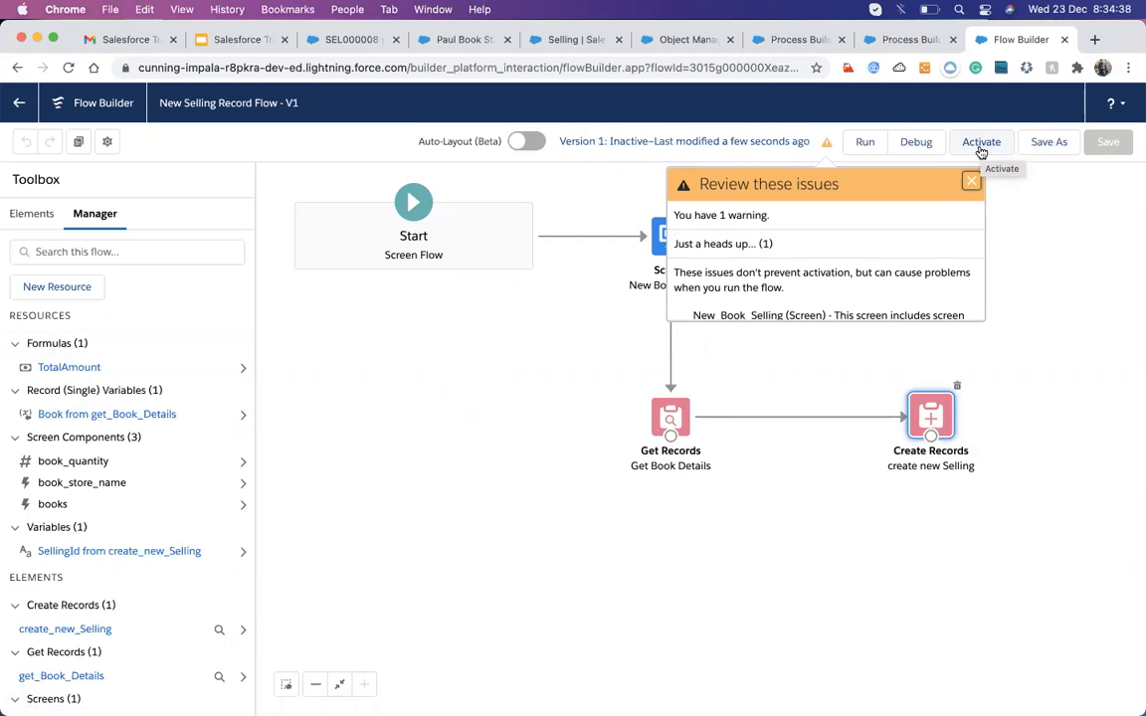
pyautogui.click(980, 143)
pyautogui.click(972, 183)
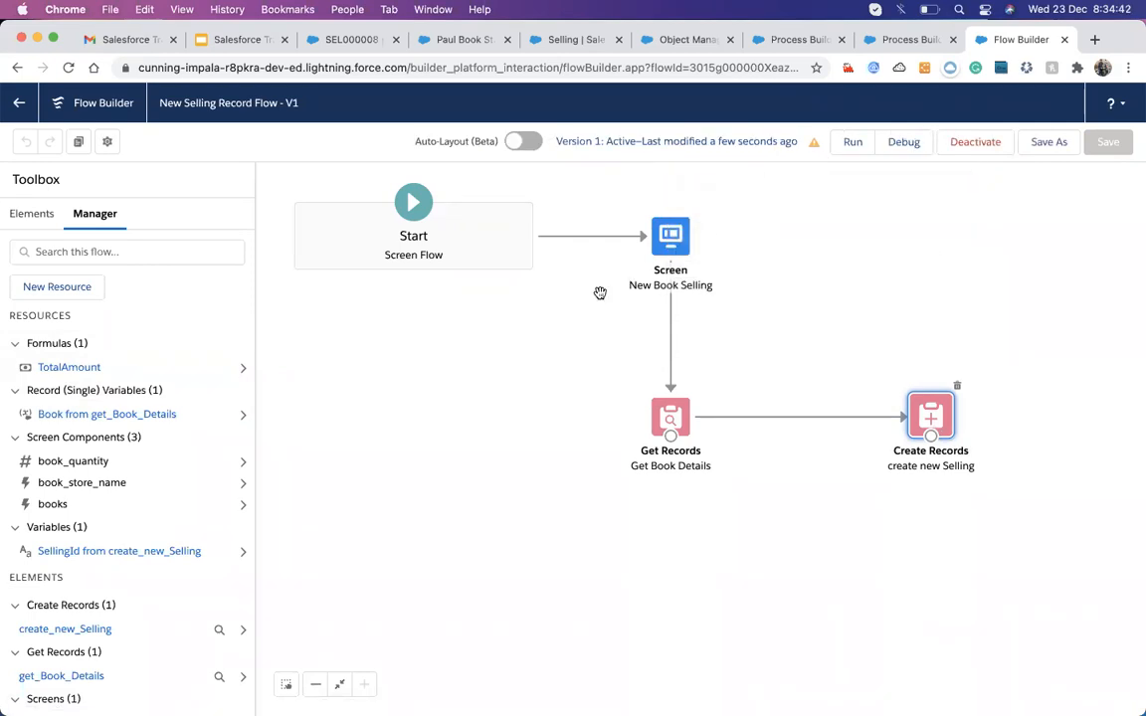
# - Open the Book Store object's setup from the Paul Book Store record
pyautogui.click(570, 52)
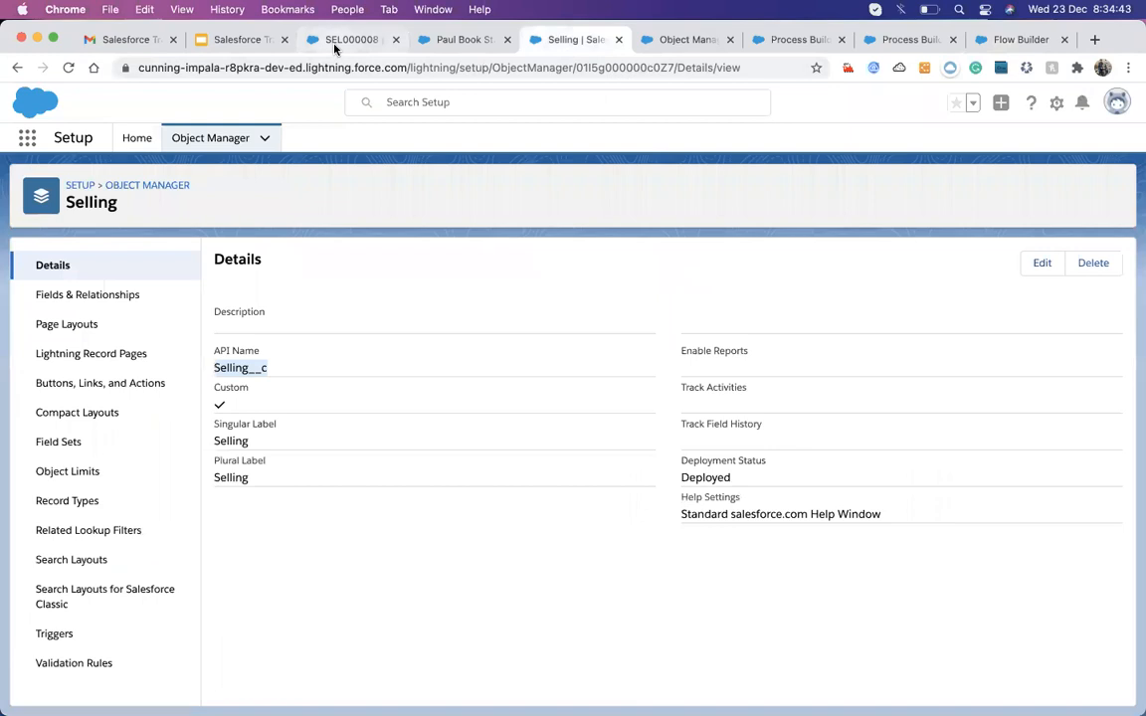
pyautogui.click(346, 39)
pyautogui.click(308, 137)
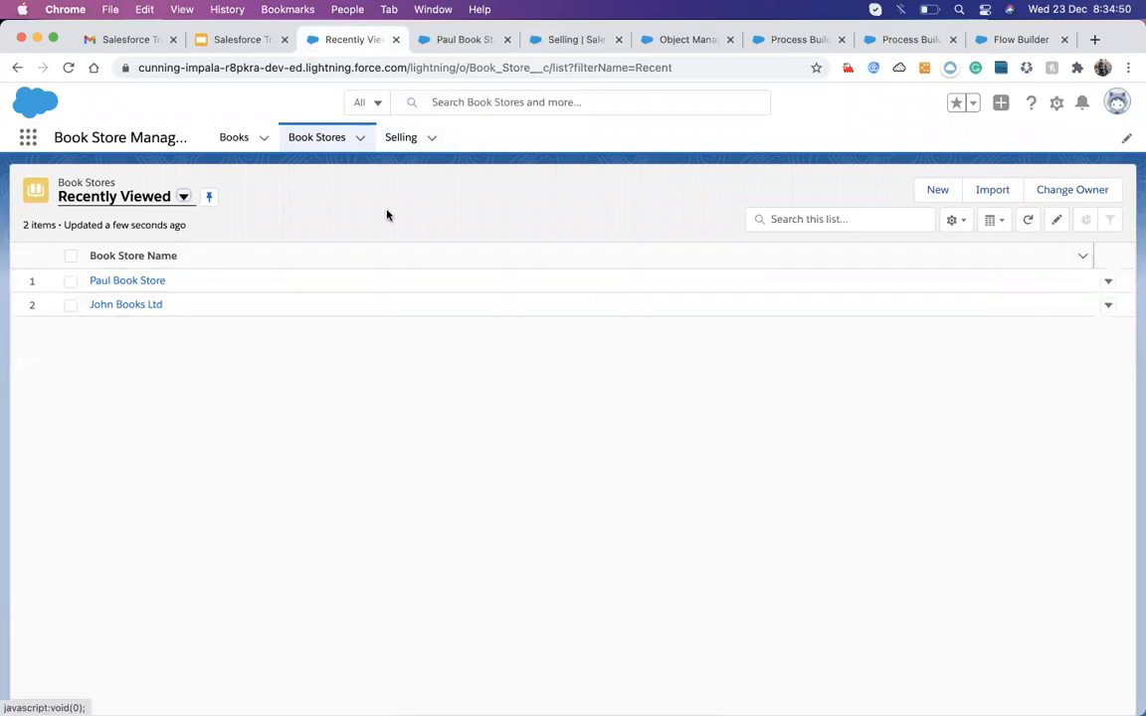
pyautogui.click(134, 281)
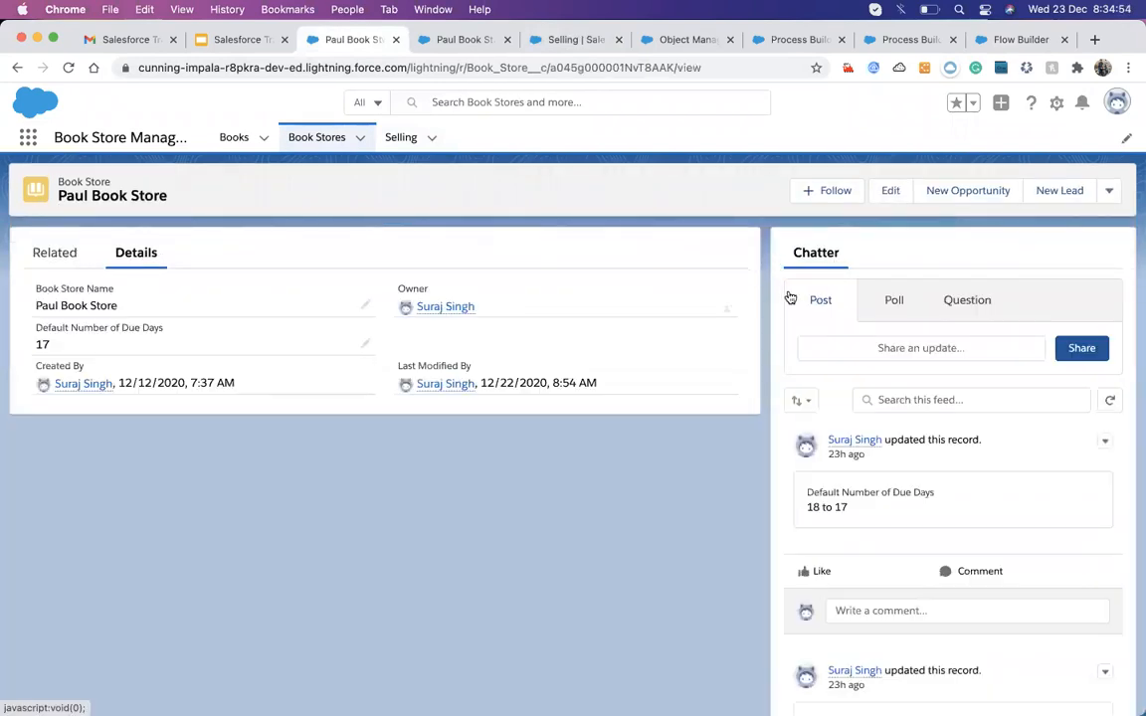
pyautogui.click(1055, 104)
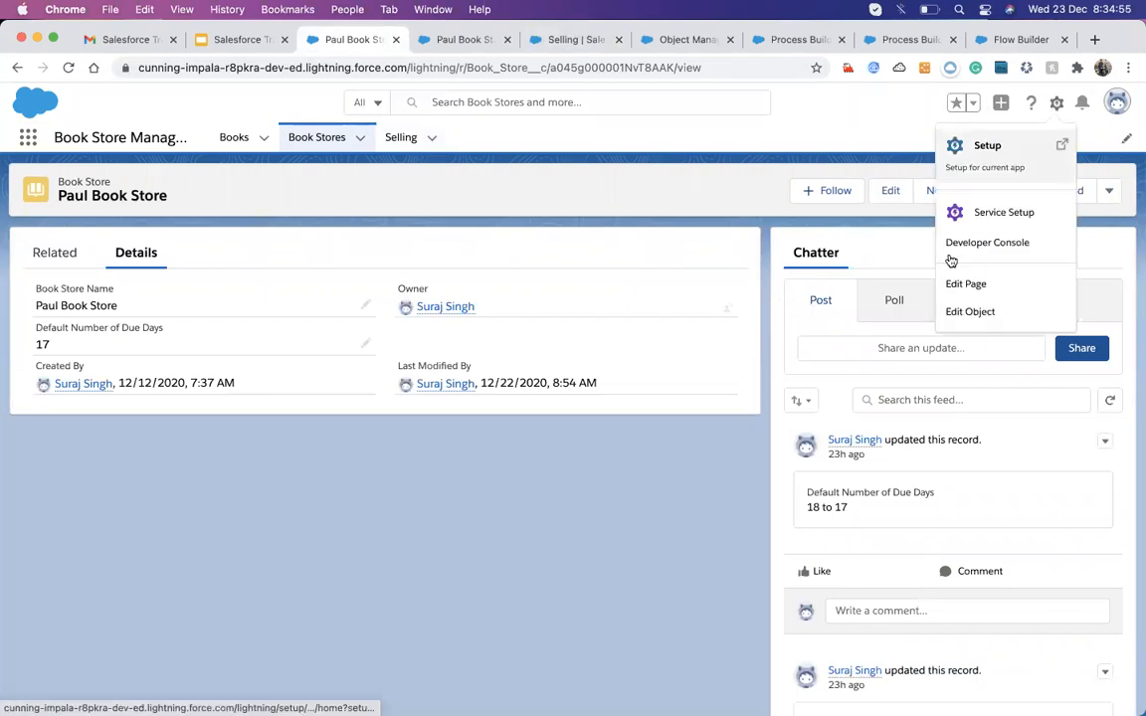
pyautogui.click(961, 314)
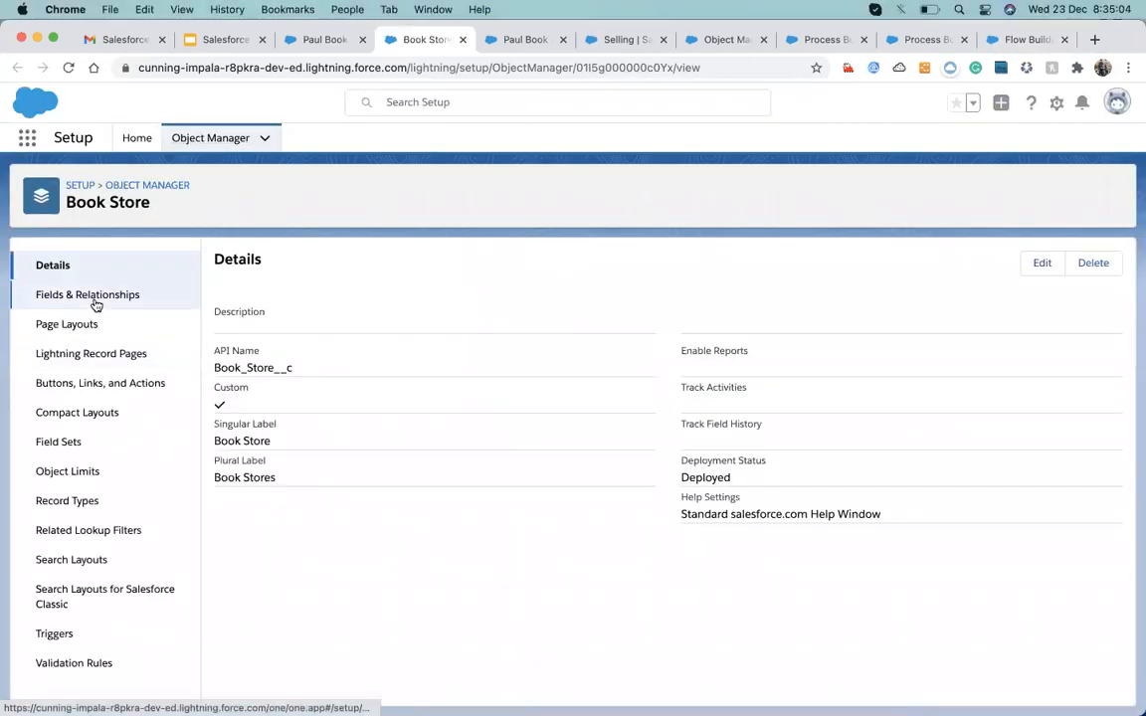
# - Start a new Book Store action of type Flow that runs the New Selling Record Flow, without a standard label type
pyautogui.click(95, 304)
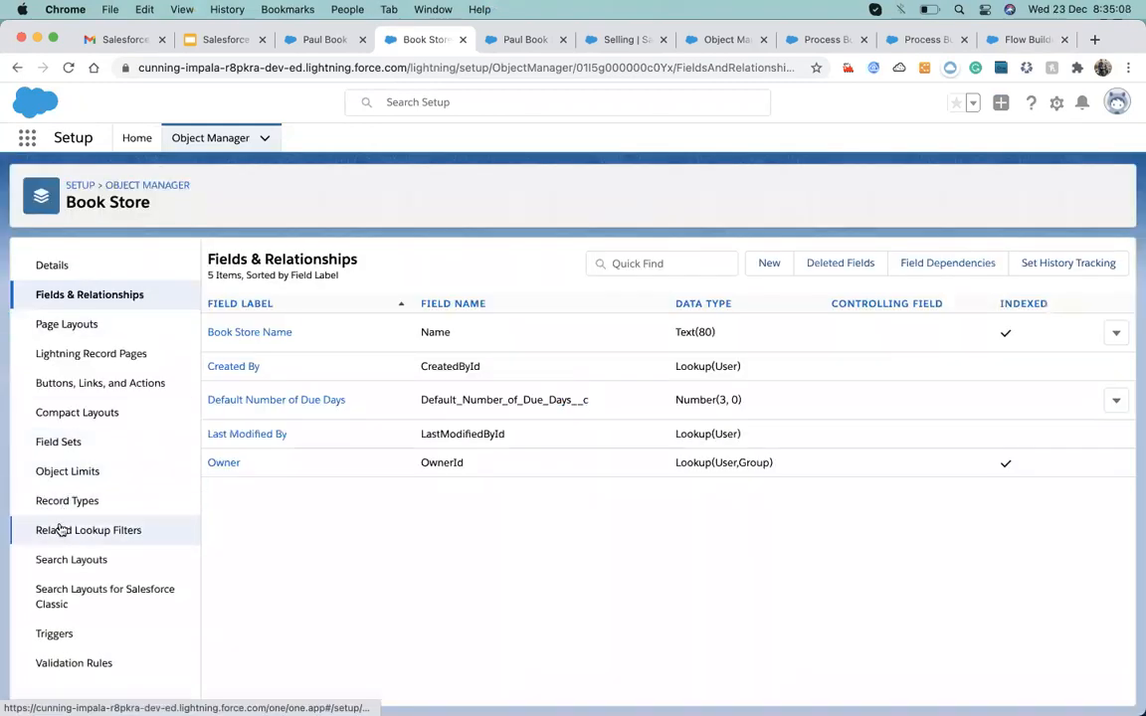
pyautogui.click(90, 386)
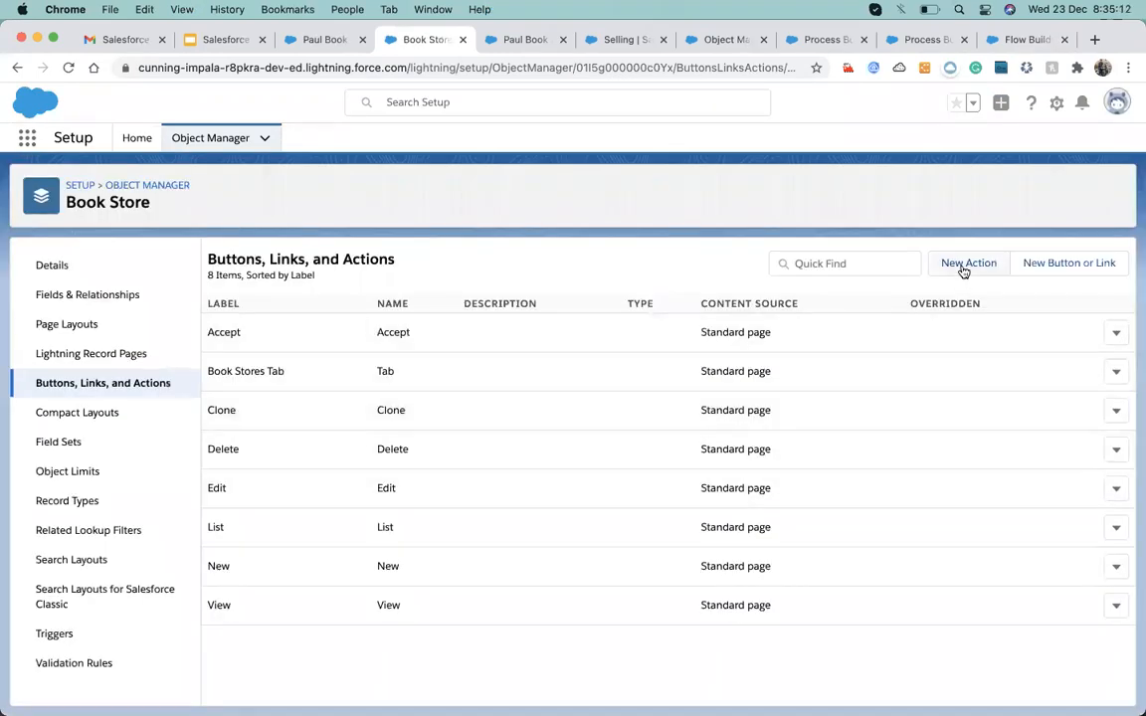
pyautogui.click(963, 264)
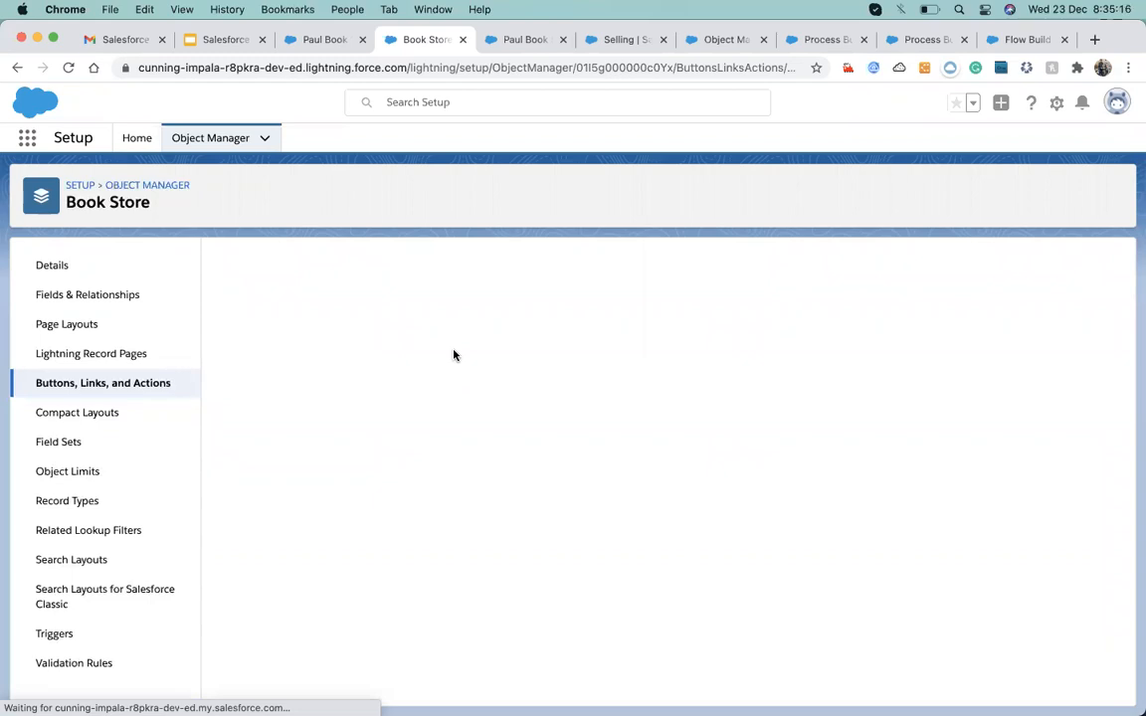
pyautogui.click(449, 355)
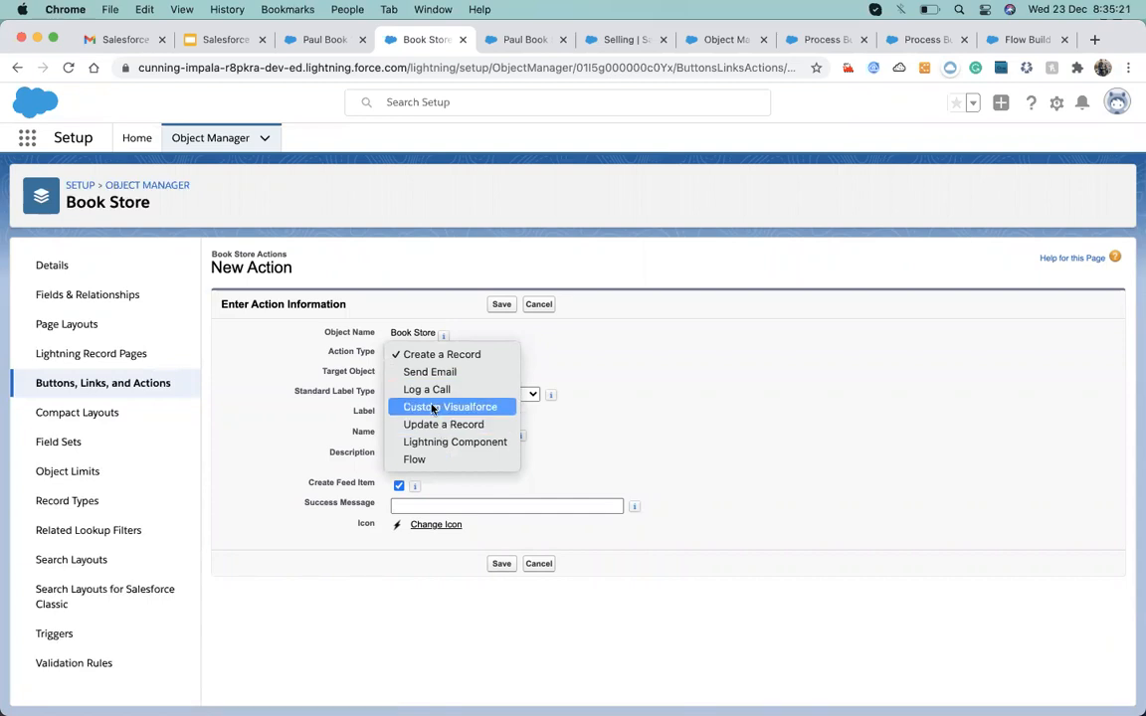
pyautogui.click(447, 459)
pyautogui.click(449, 376)
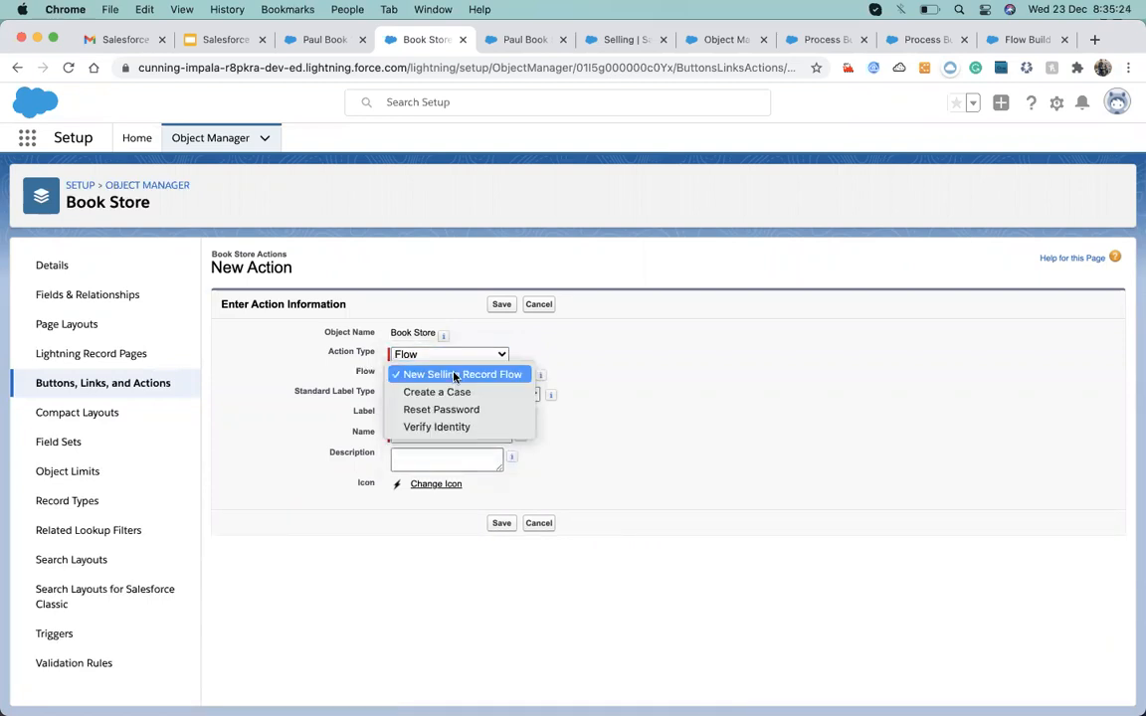
pyautogui.click(447, 375)
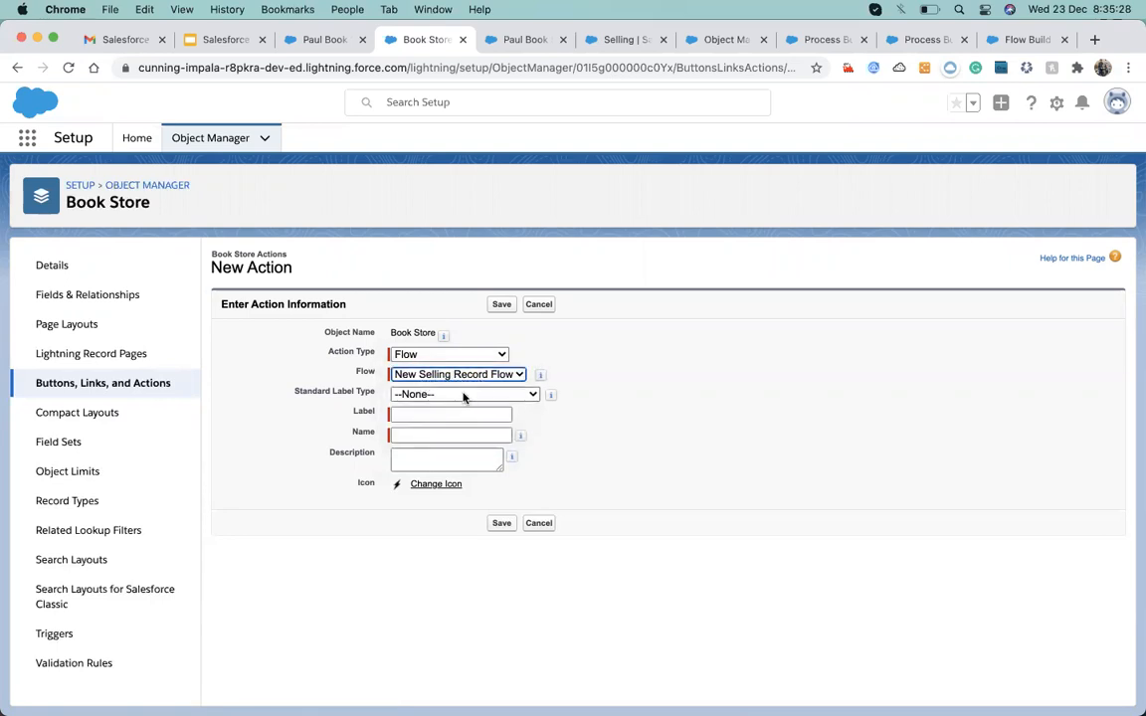
pyautogui.click(465, 394)
pyautogui.click(651, 401)
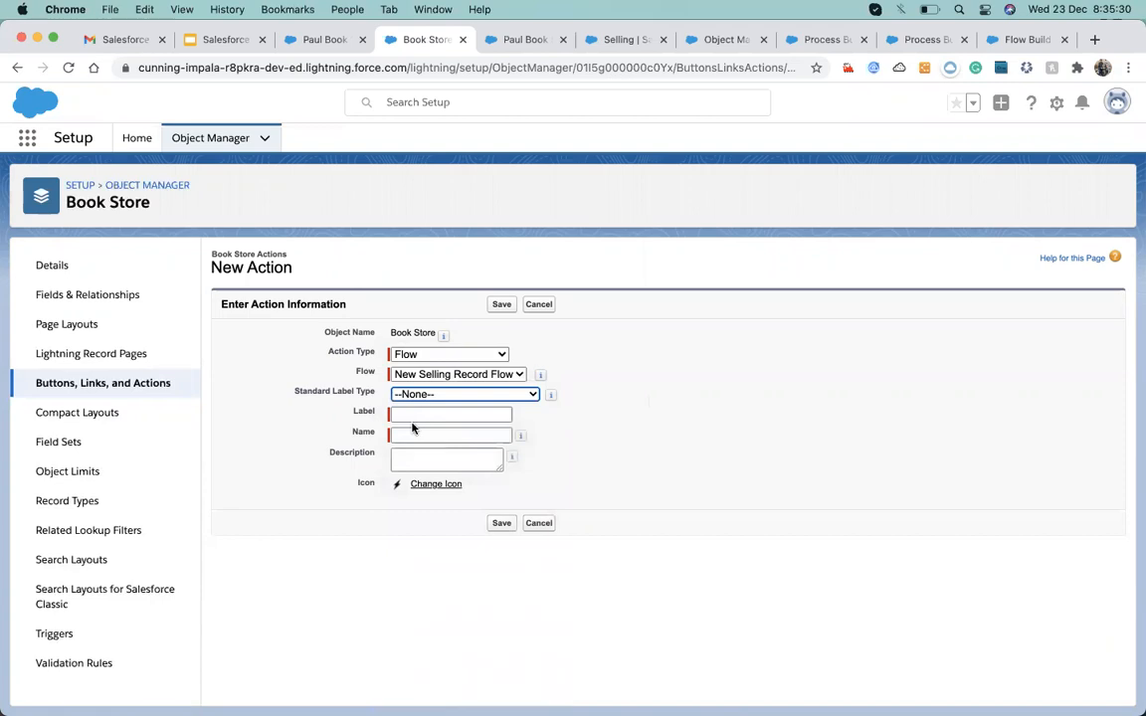
# - Label the new Book Store action Create New Selling and save it
pyautogui.click(412, 416)
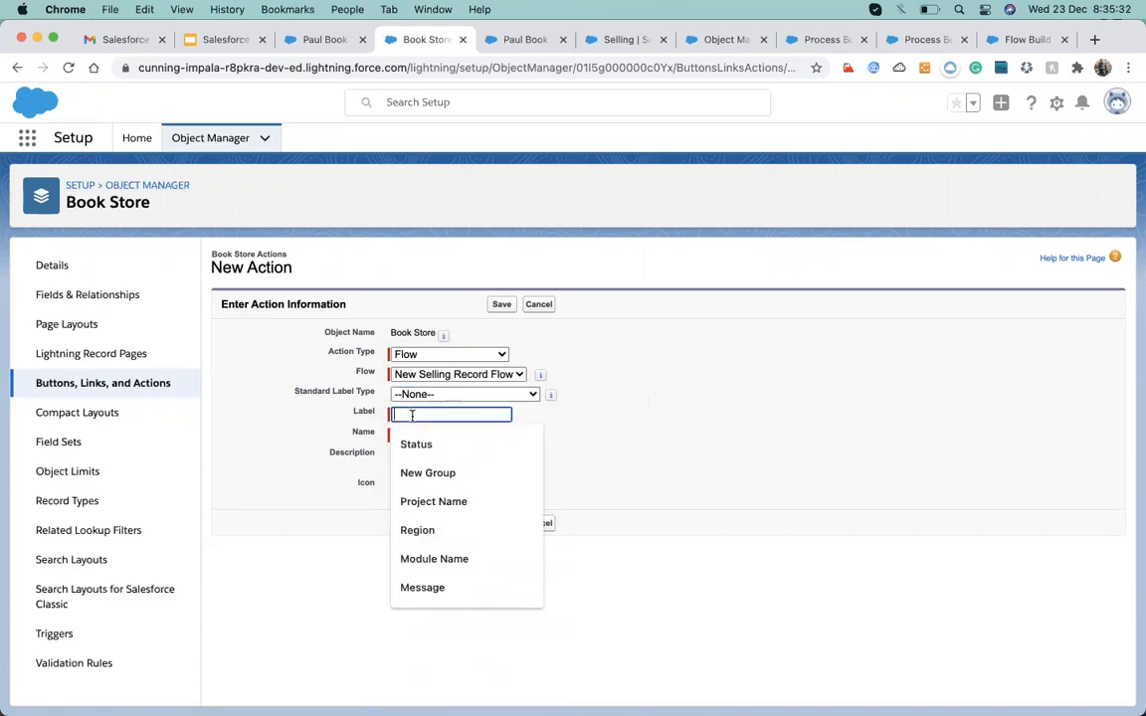
pyautogui.write('Create ')
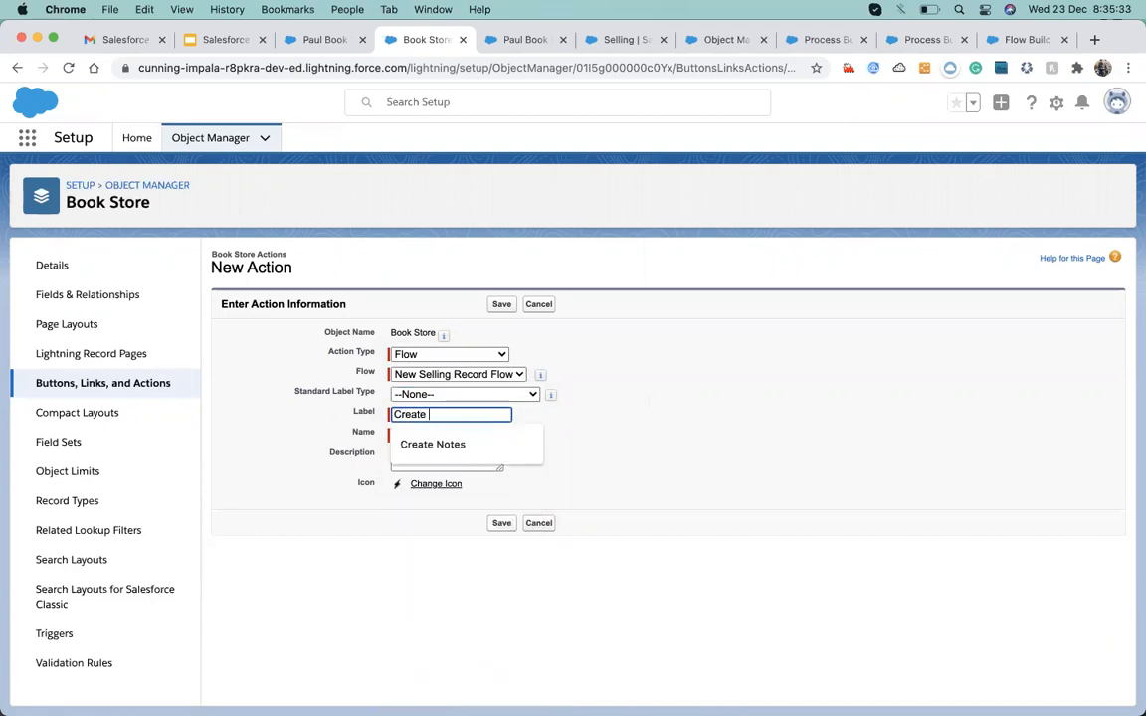
pyautogui.write('Ne')
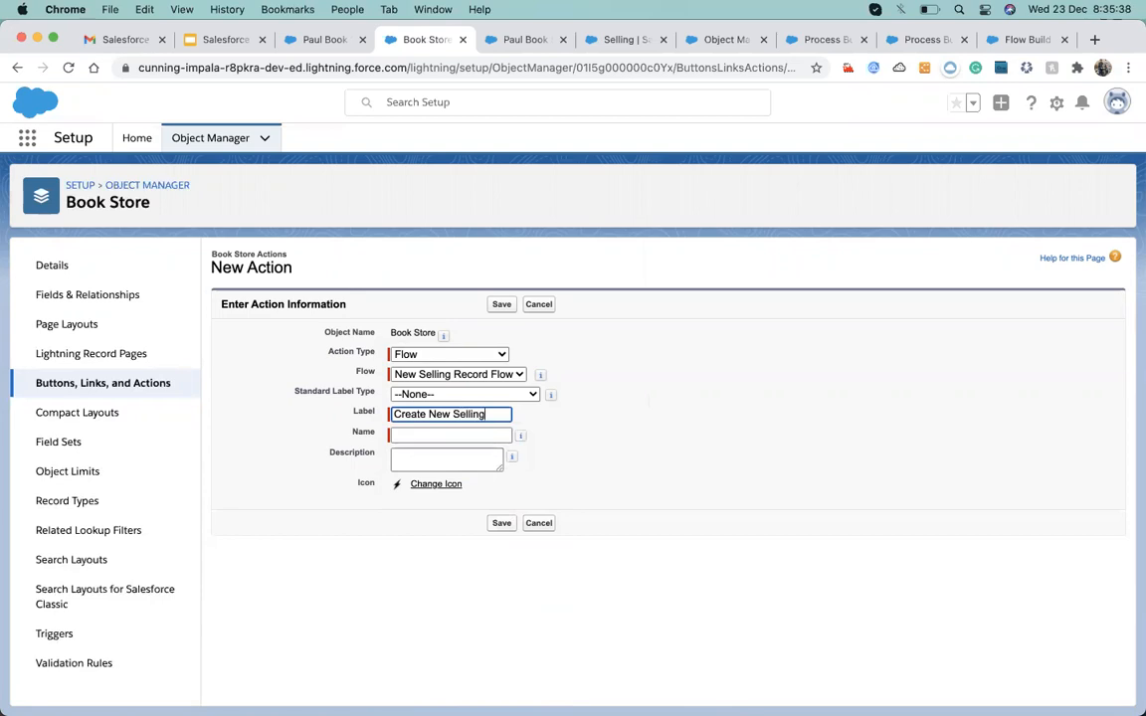
pyautogui.write('w Selling')
pyautogui.press('Tab')
pyautogui.click(501, 522)
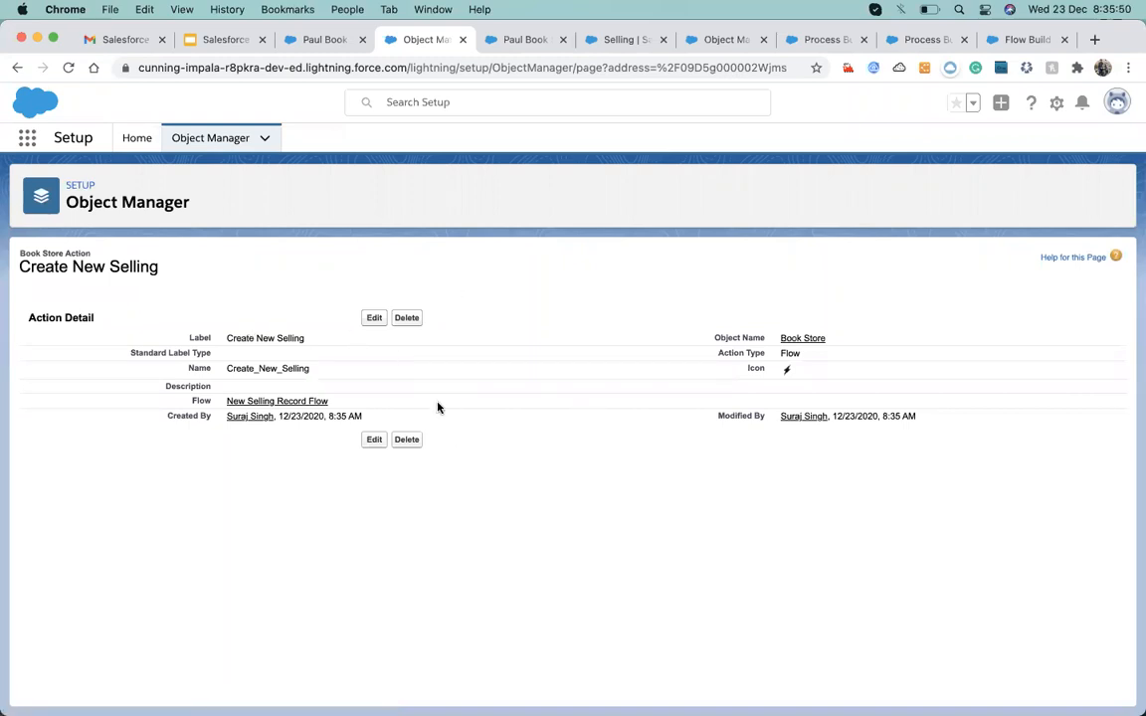
# - Find the Book Store object among all objects and open its page layout for editing
pyautogui.click(194, 138)
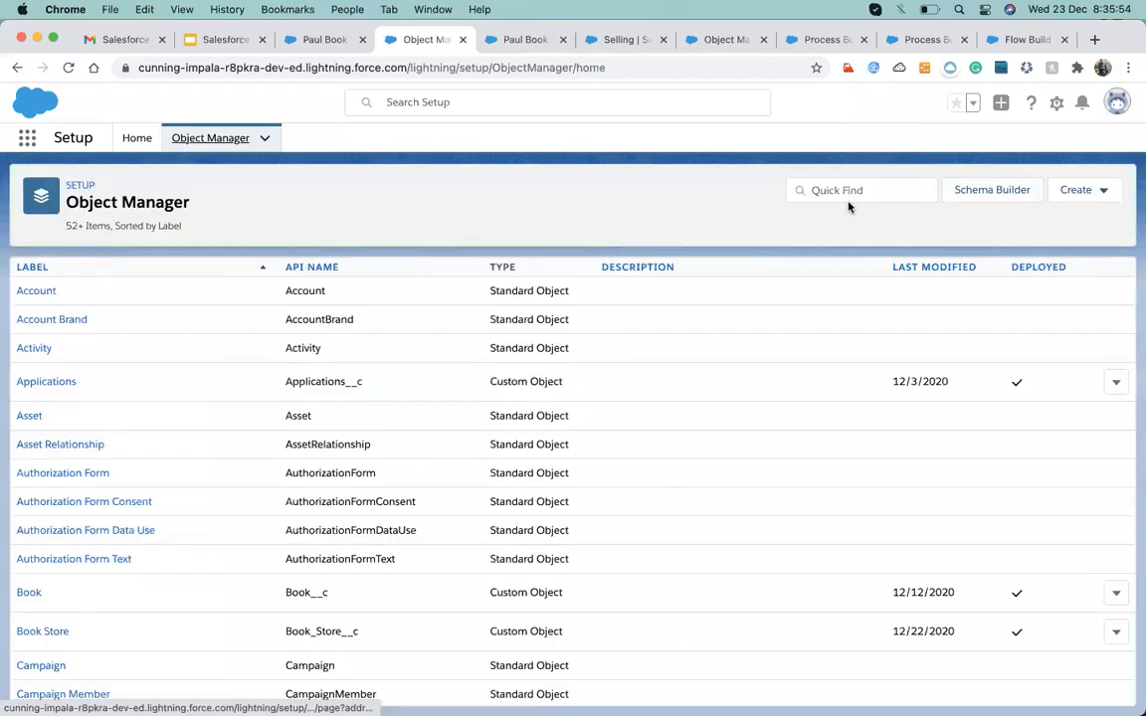
pyautogui.click(846, 193)
pyautogui.write('Sell')
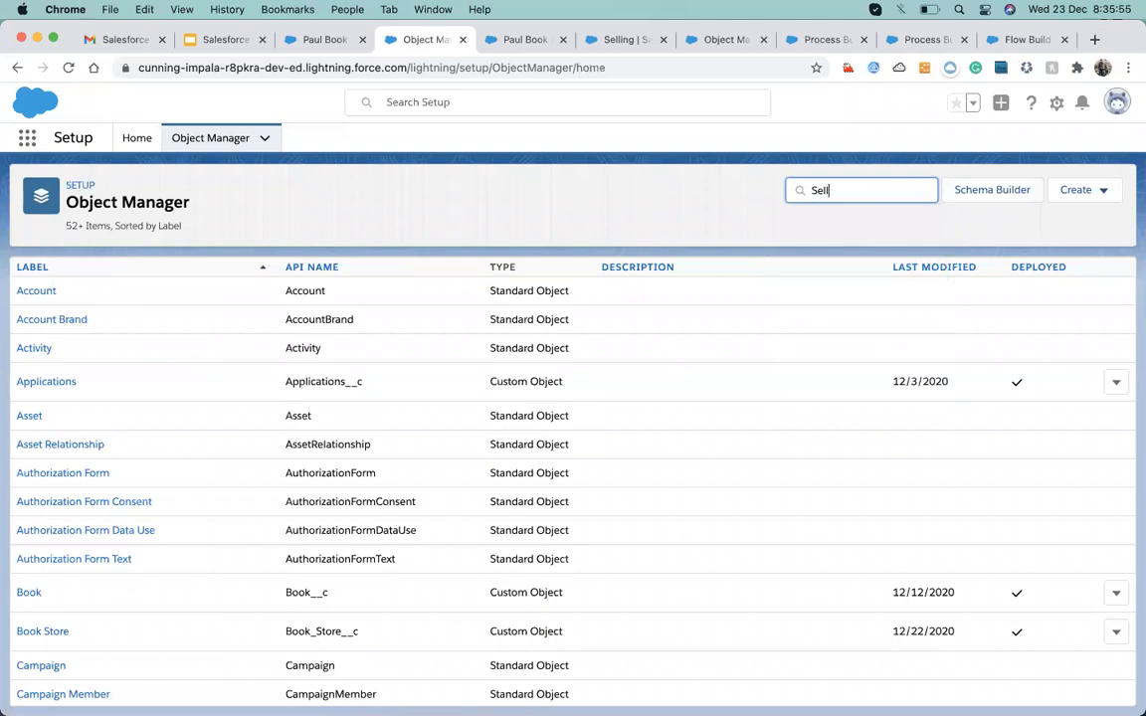
pyautogui.press('BackSpace')
pyautogui.write('Book')
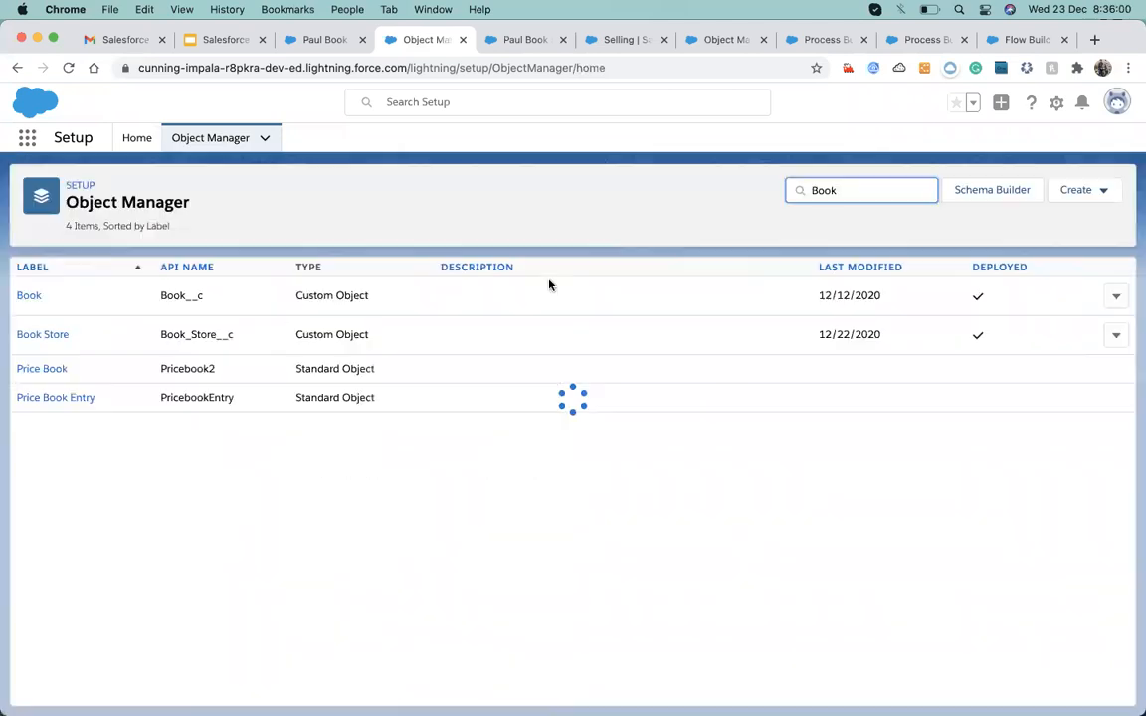
pyautogui.click(26, 338)
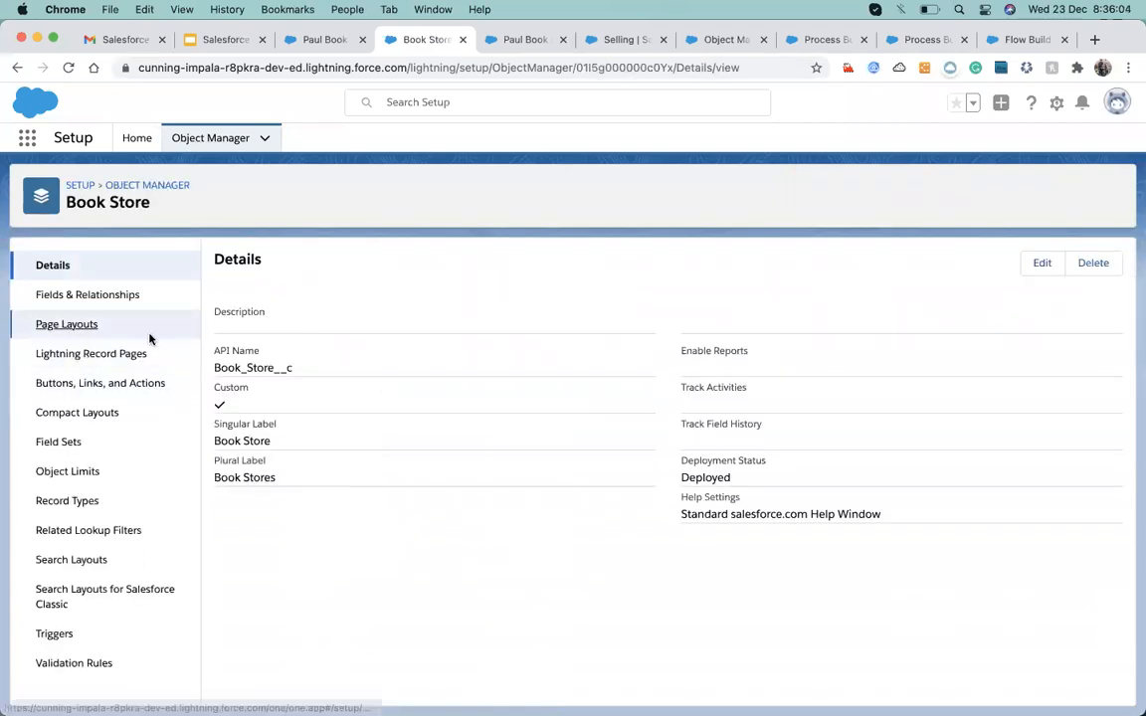
pyautogui.click(77, 328)
pyautogui.click(245, 334)
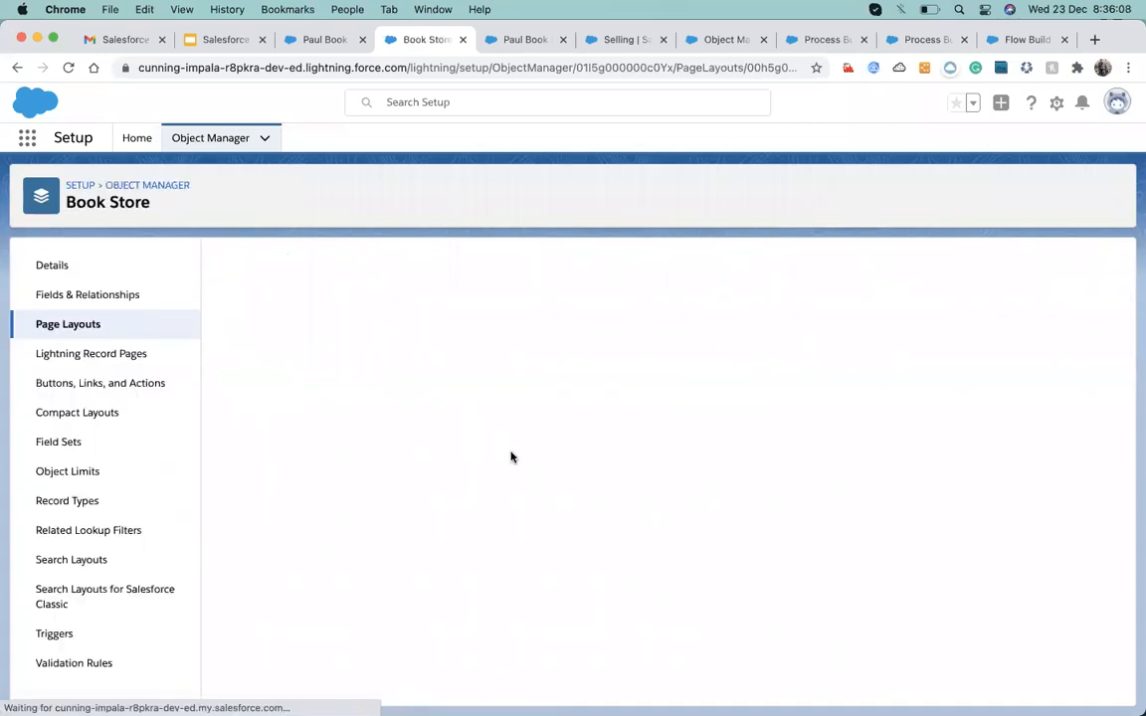
# - Override the predefined Salesforce Mobile and Lightning Experience actions, place Create New Selling first among them, and save the layout
pyautogui.scroll(-5, 510, 456)
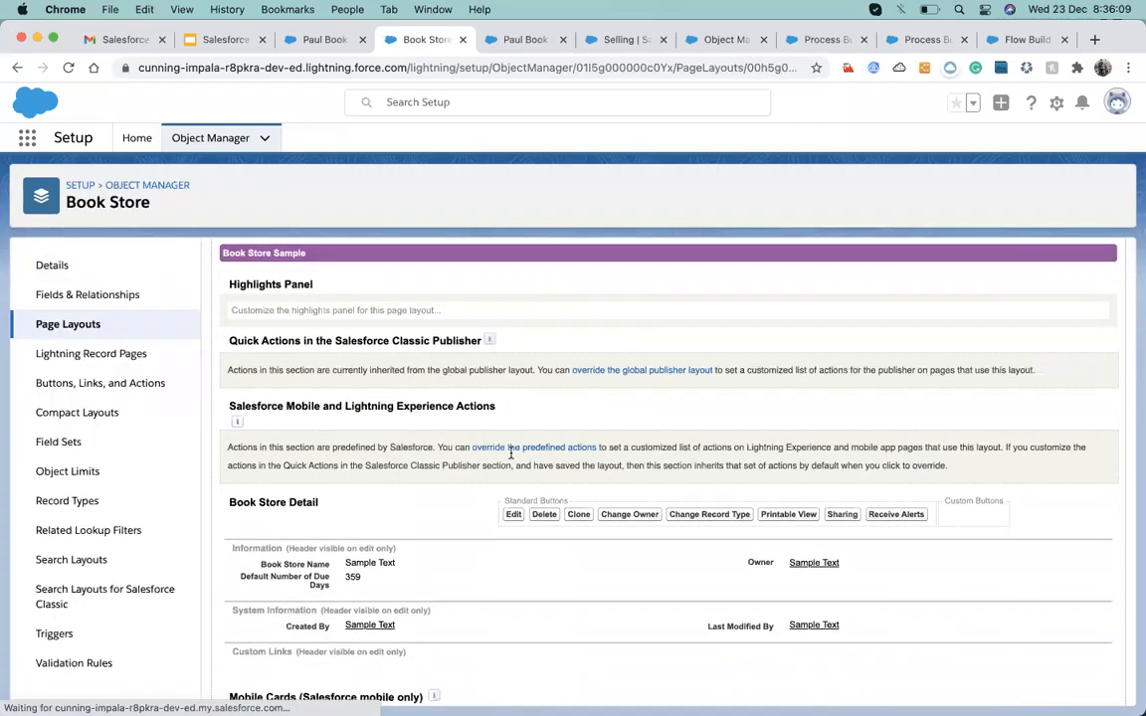
pyautogui.click(261, 307)
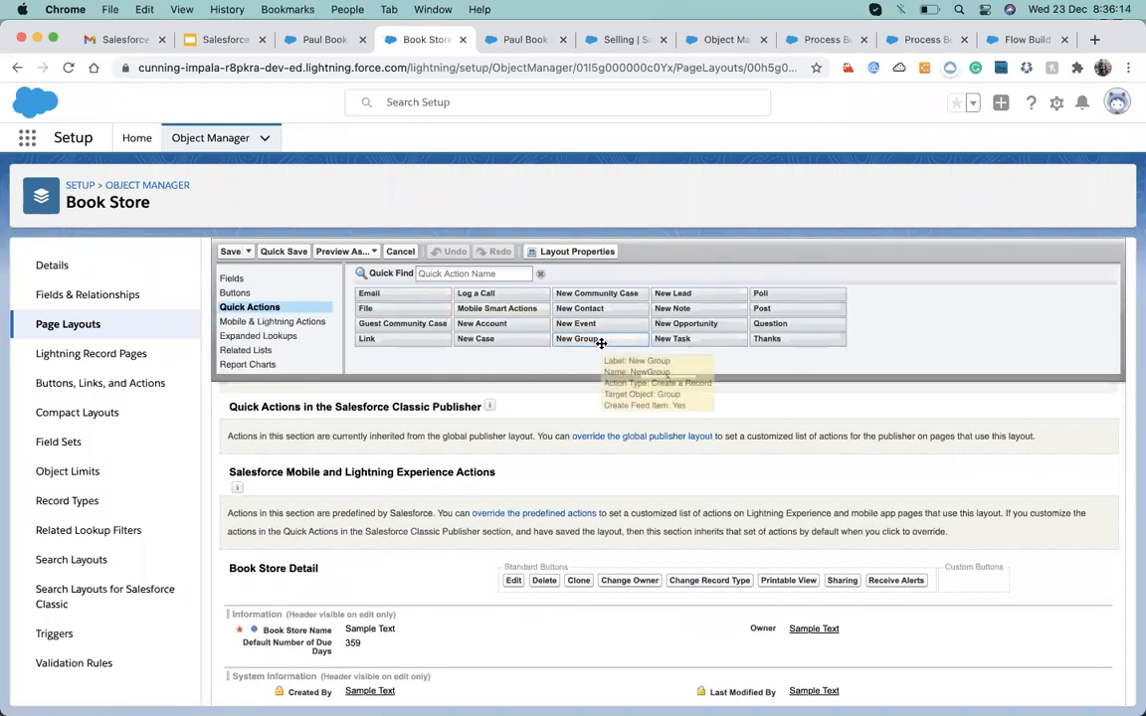
pyautogui.click(296, 325)
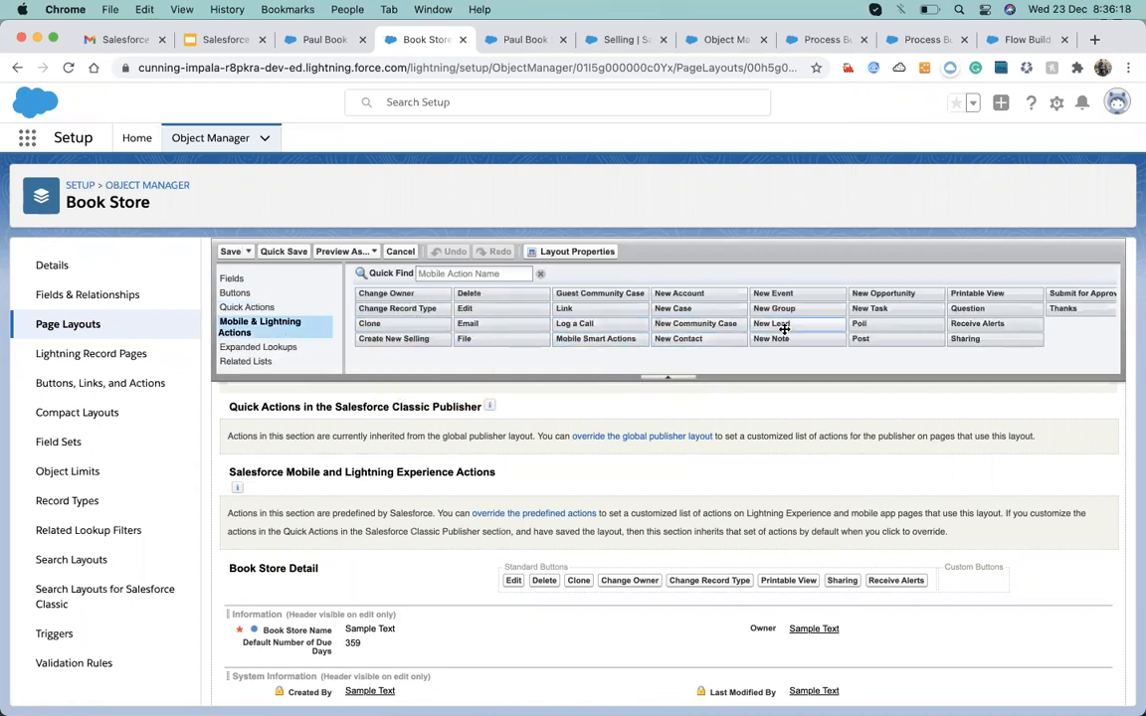
pyautogui.hscroll(2, 783, 329)
pyautogui.hscroll(-2, 784, 329)
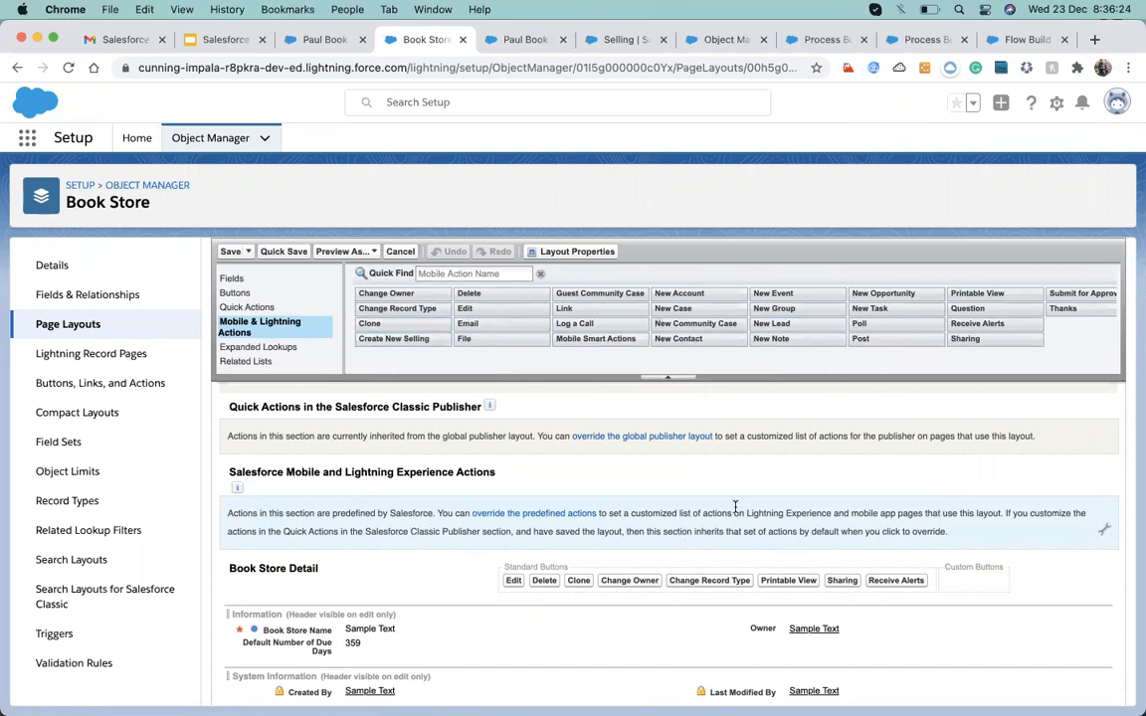
pyautogui.click(1101, 531)
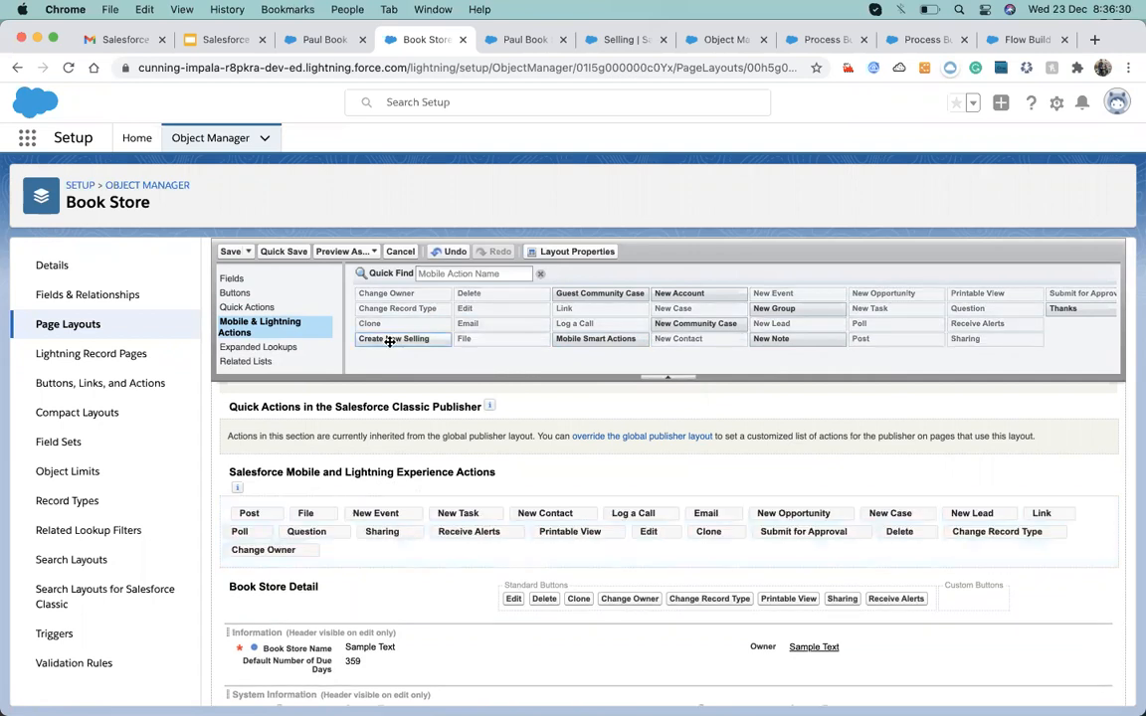
pyautogui.moveTo(376, 339); pyautogui.dragTo(255, 517)
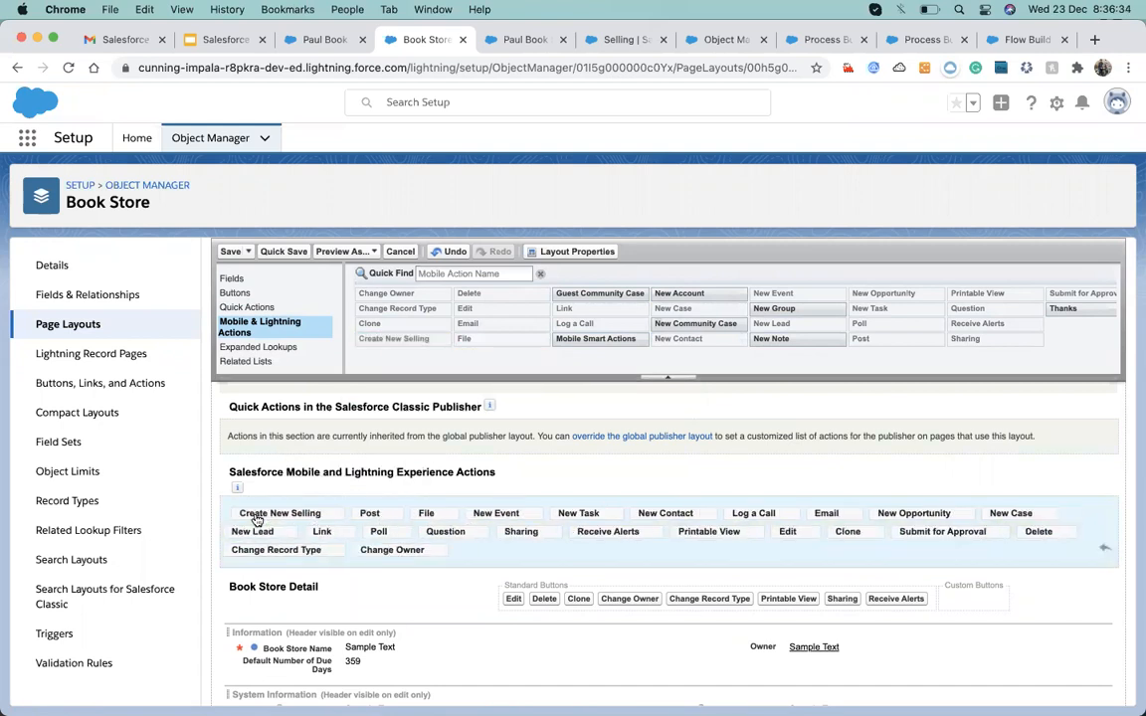
pyautogui.click(230, 254)
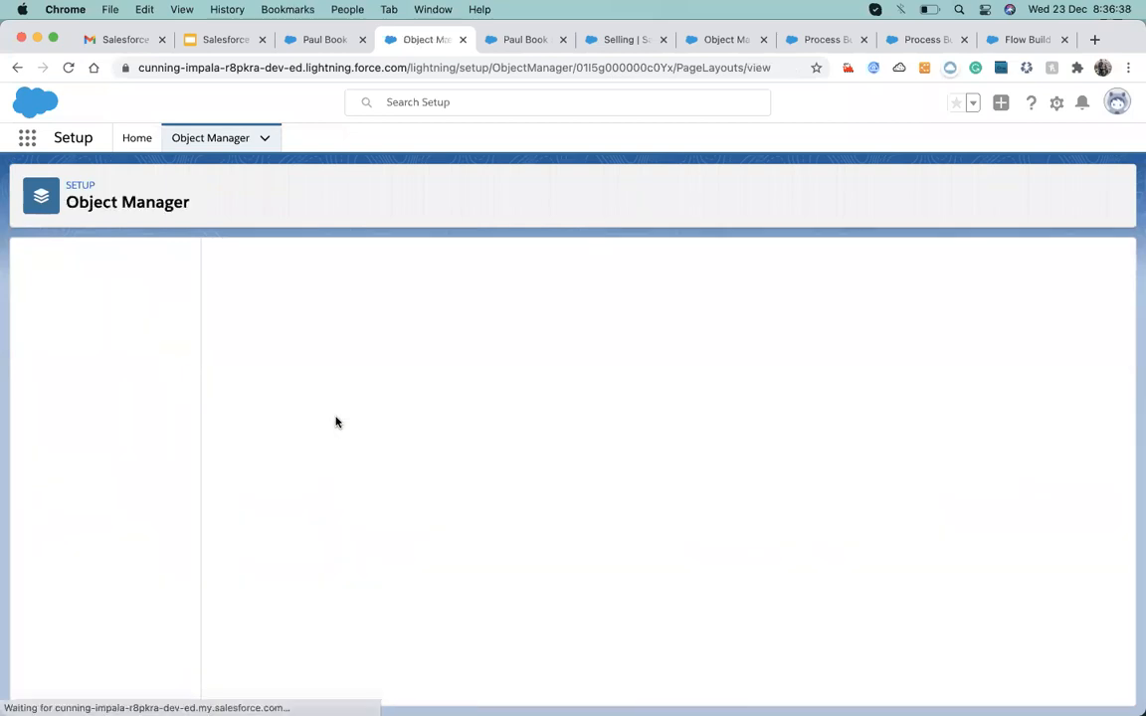
# - Reopen the Book Store Layout, compare its available Mobile & Lightning Actions with its Quick Actions, and save it again
pyautogui.click(280, 341)
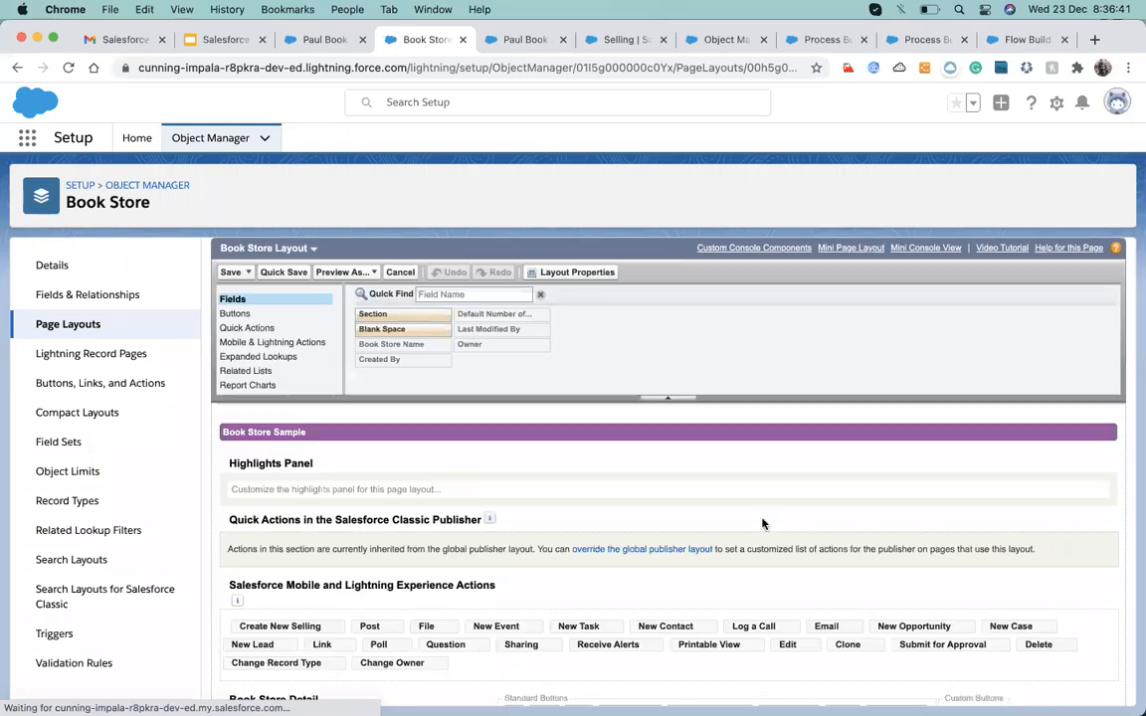
pyautogui.scroll(-2, 582, 547)
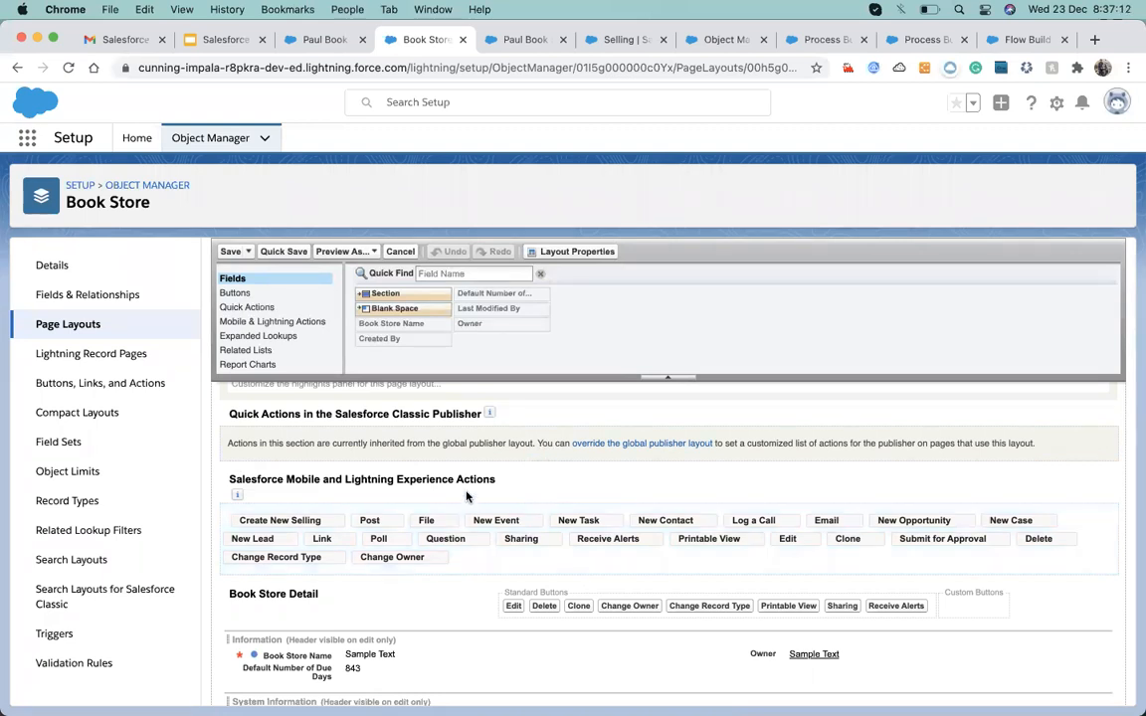
pyautogui.click(286, 324)
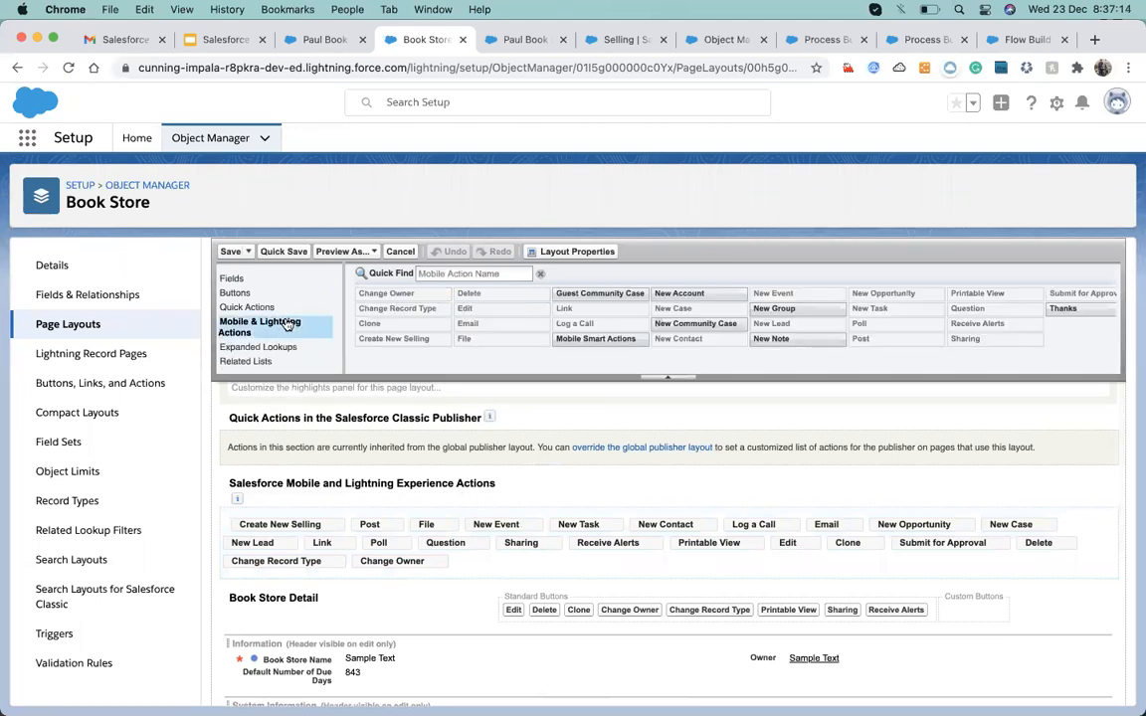
pyautogui.moveTo(460, 326)
pyautogui.click(249, 308)
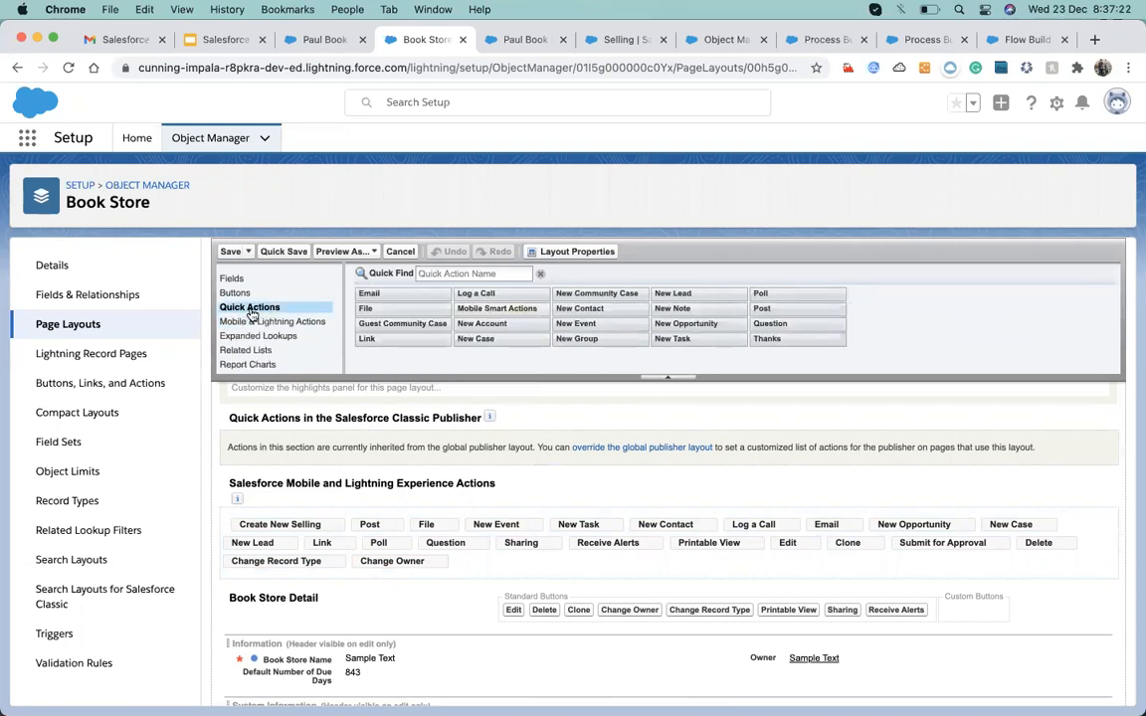
pyautogui.click(251, 324)
pyautogui.click(249, 308)
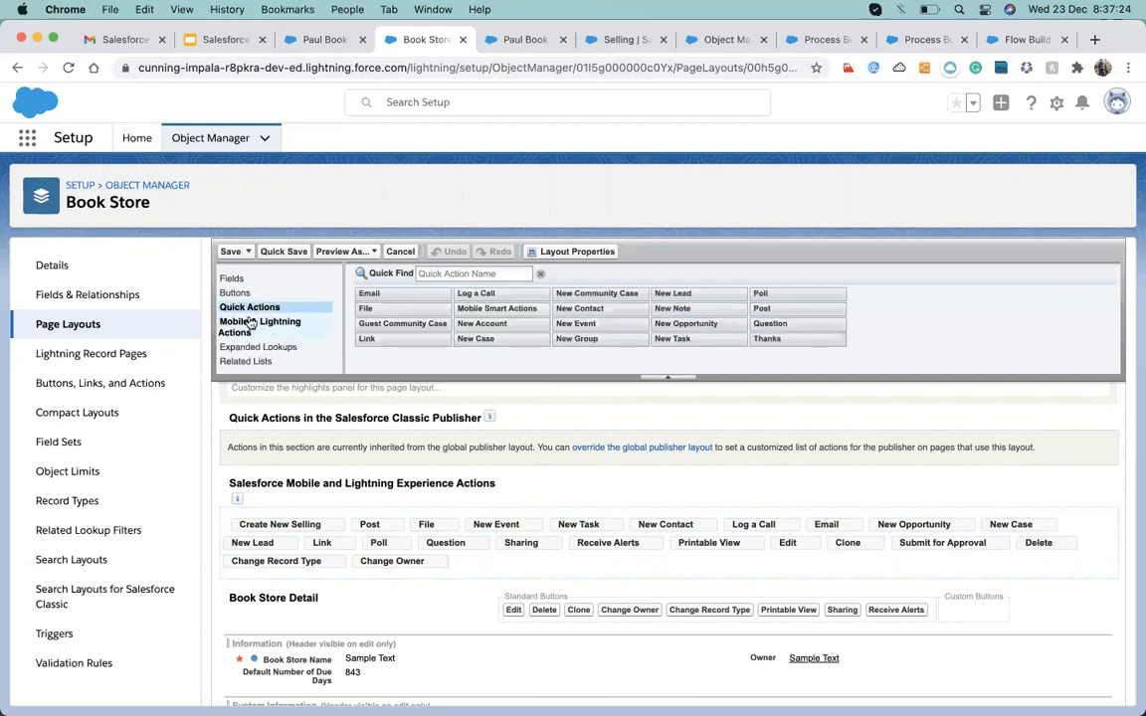
pyautogui.click(251, 324)
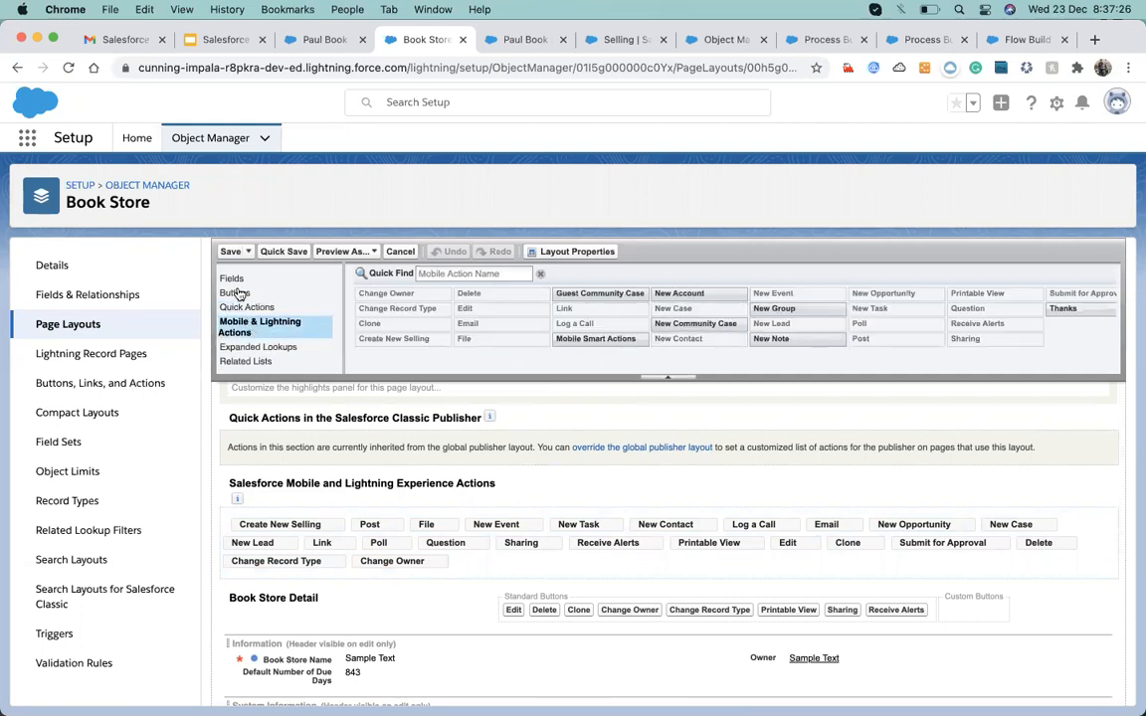
pyautogui.click(234, 252)
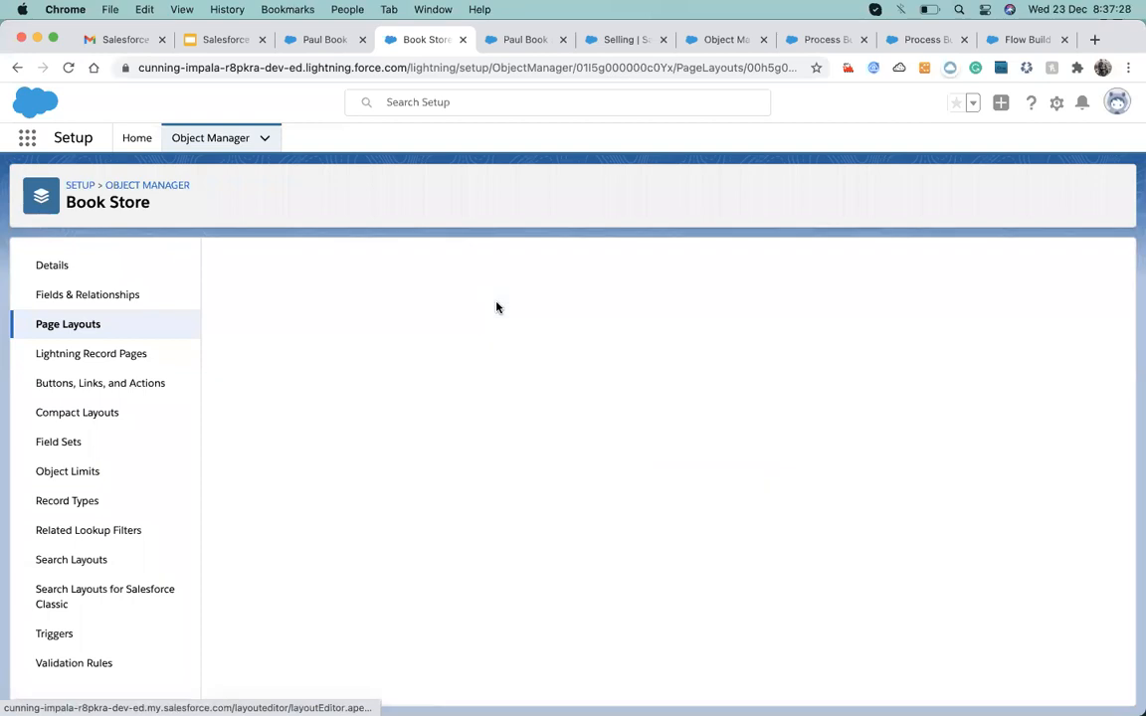
# - Launch the Create New Selling action from the reloaded Paul Book Store record and check the screen's help text
pyautogui.click(322, 40)
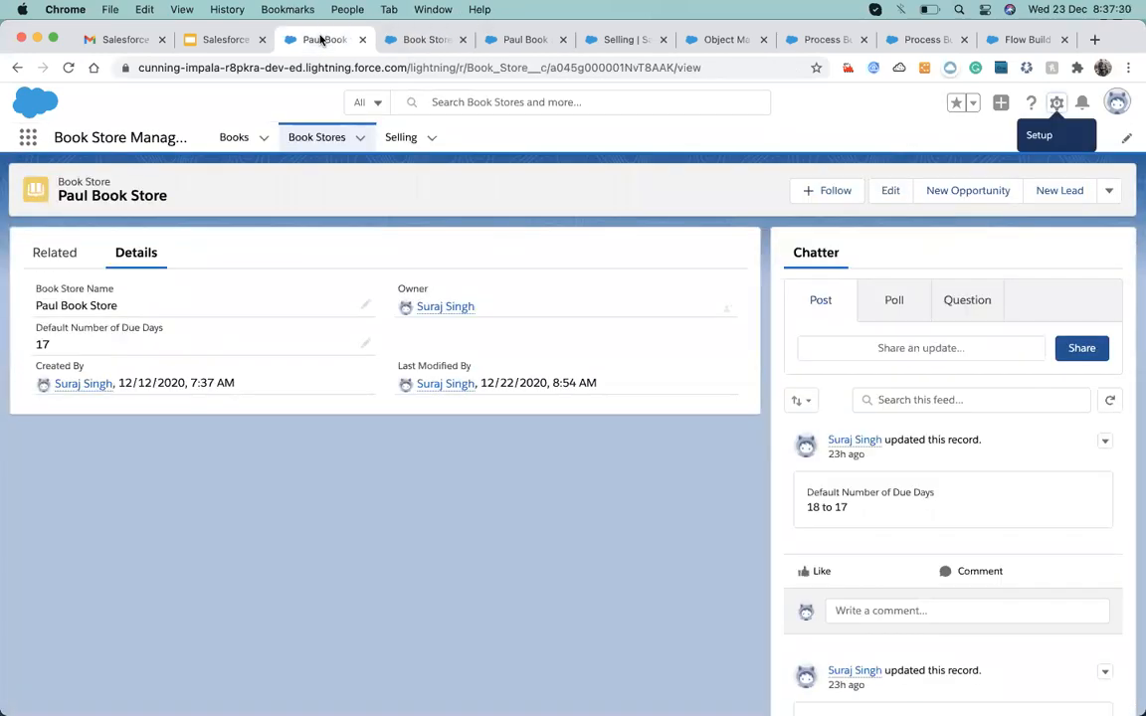
pyautogui.press('super+r')
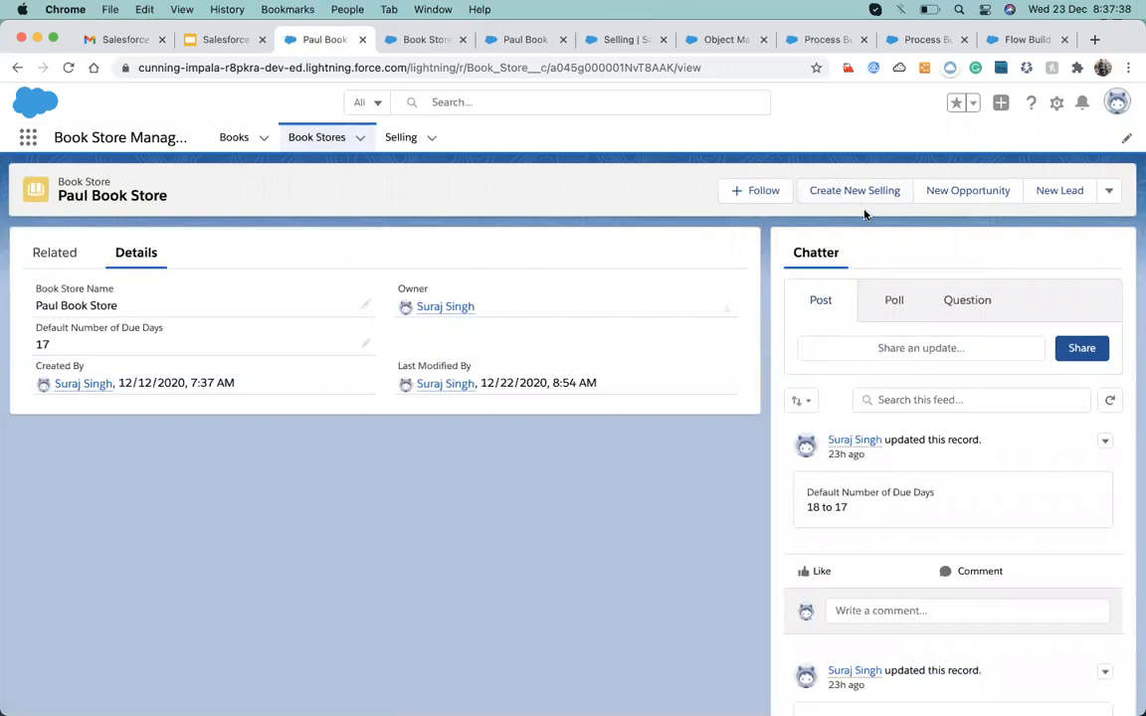
pyautogui.click(861, 195)
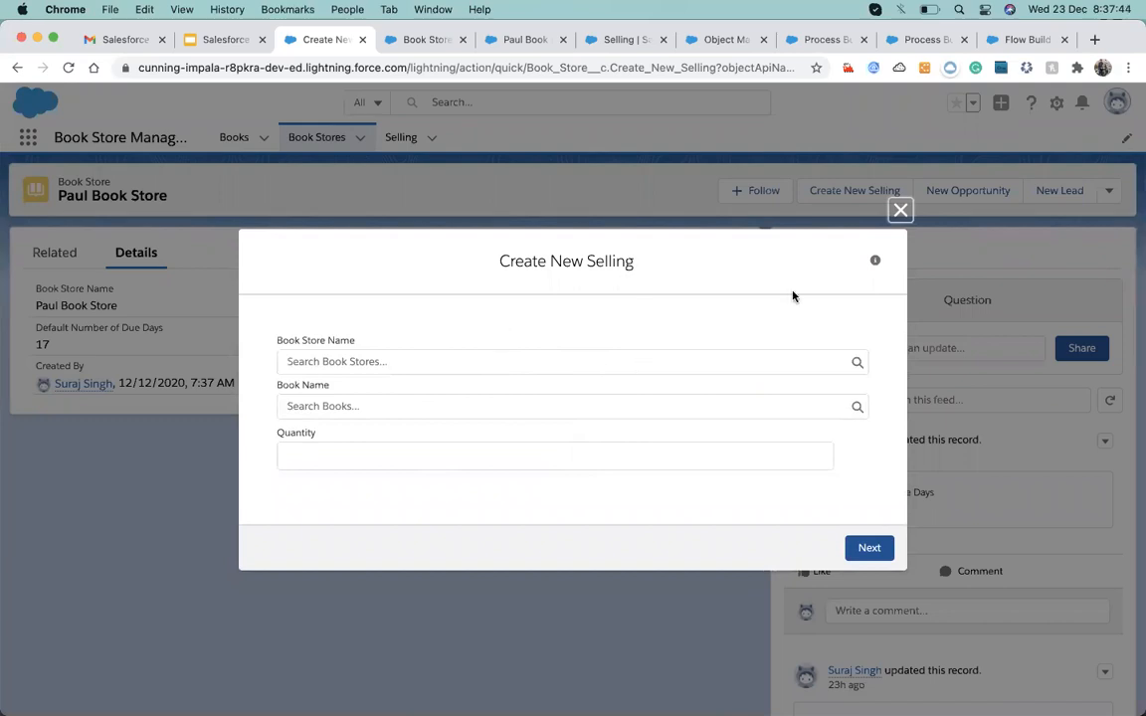
pyautogui.click(875, 261)
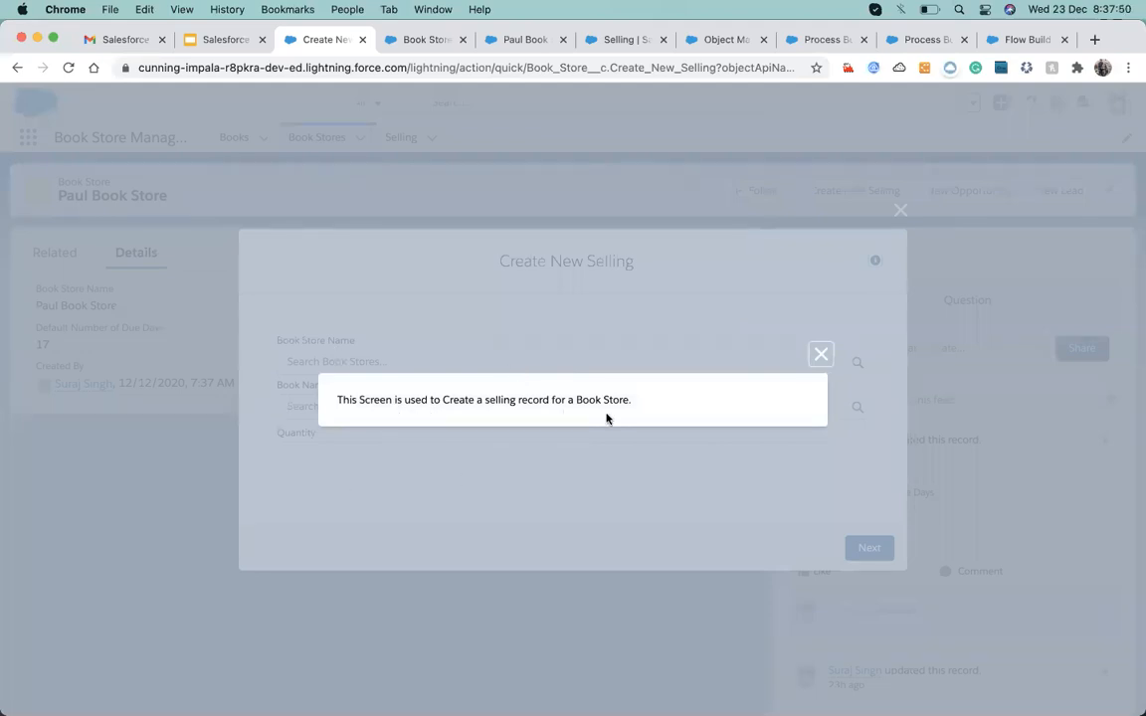
pyautogui.click(819, 355)
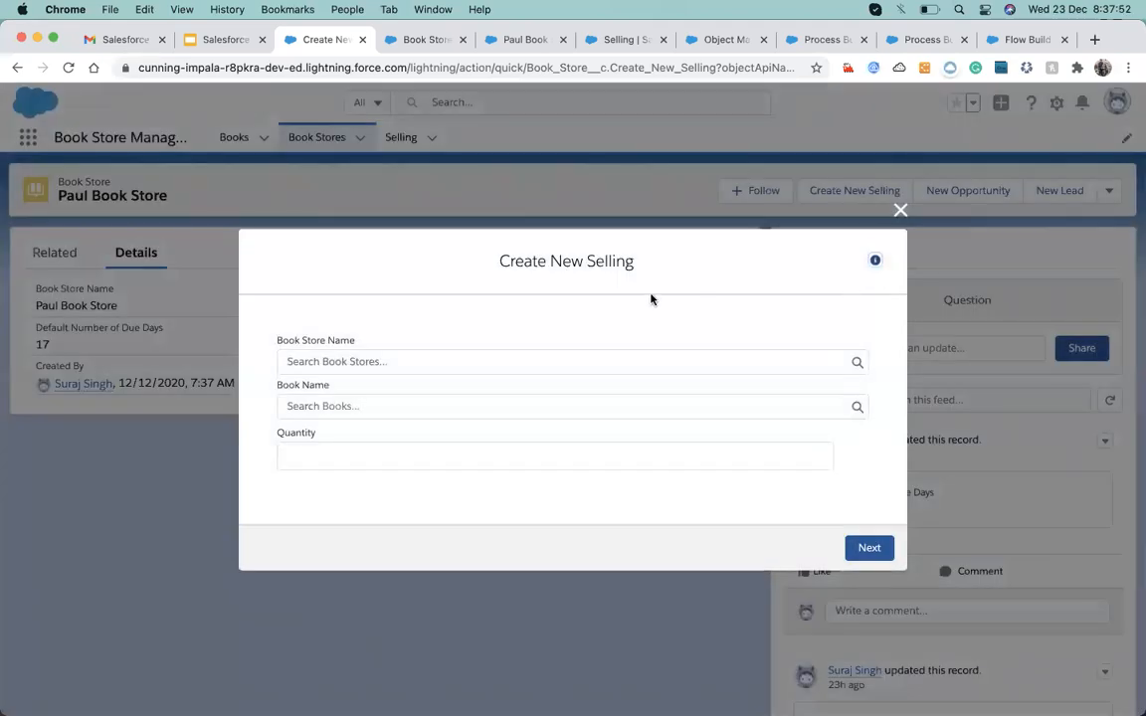
# - Submit the Create New Selling form with book store John Books Ltd, book How to Play Basketball and quantity 6
pyautogui.click(432, 361)
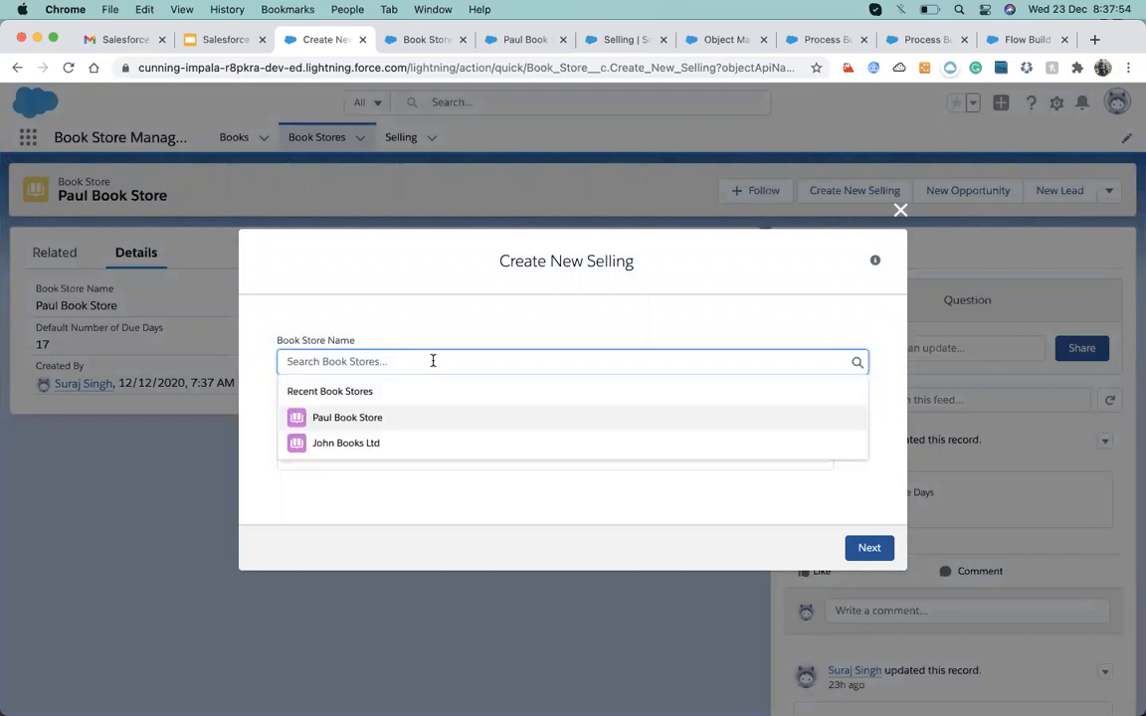
pyautogui.click(345, 444)
pyautogui.click(338, 403)
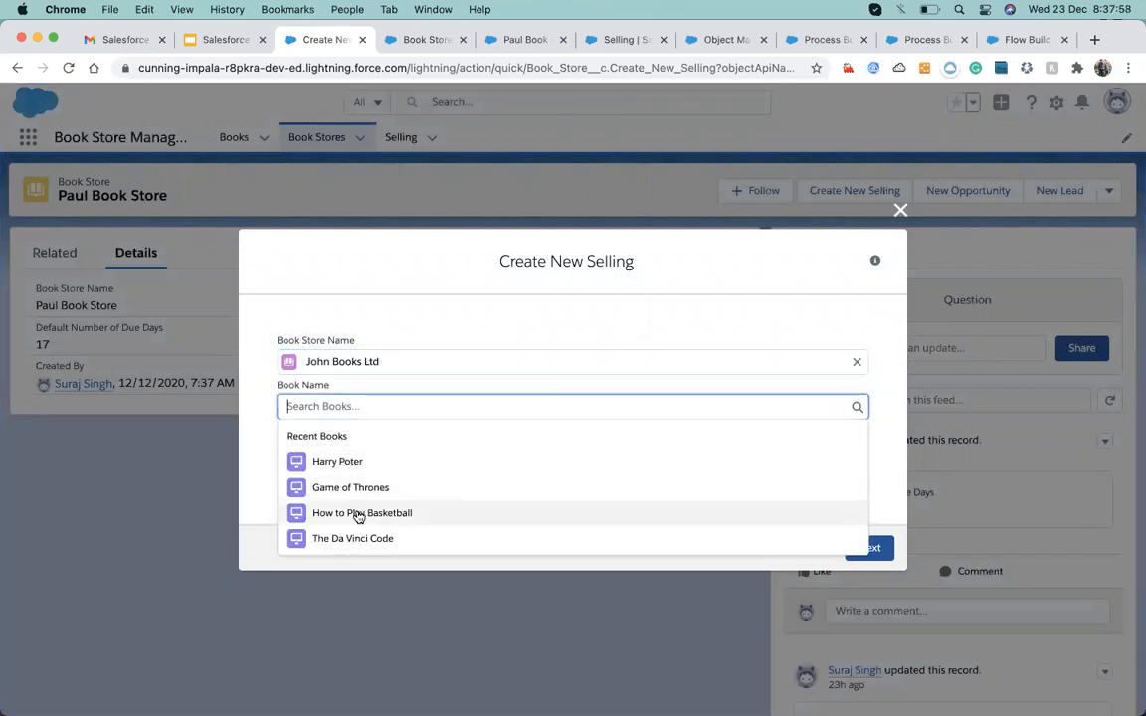
pyautogui.click(358, 515)
pyautogui.click(341, 451)
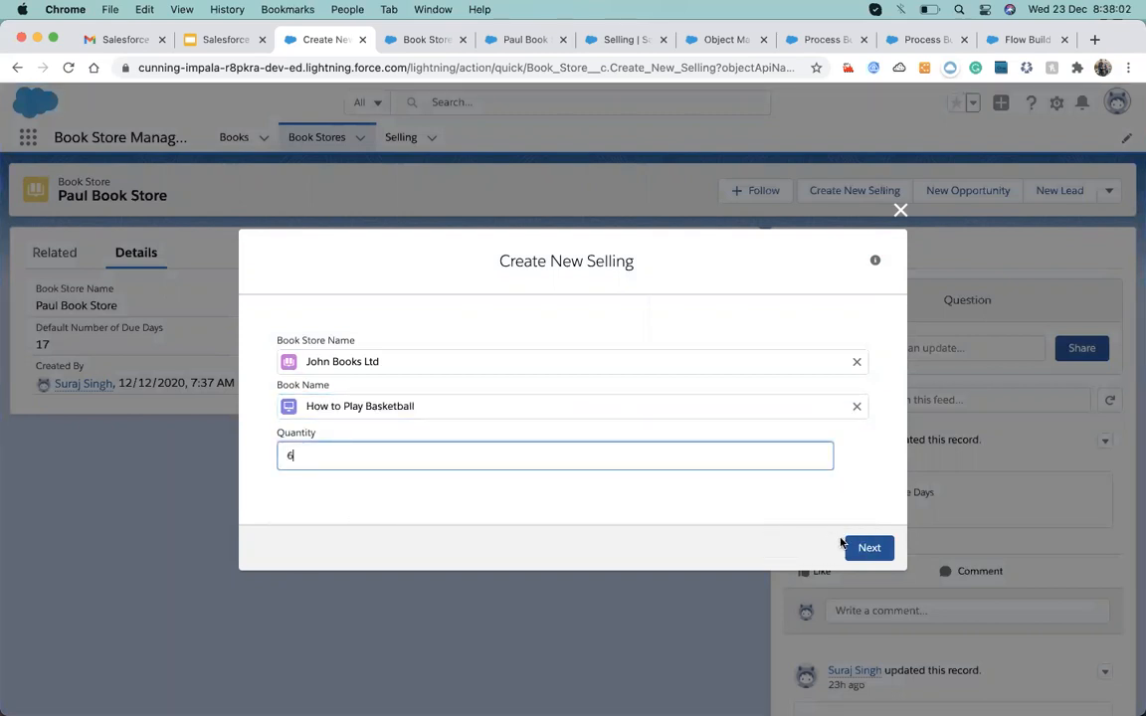
pyautogui.click(868, 546)
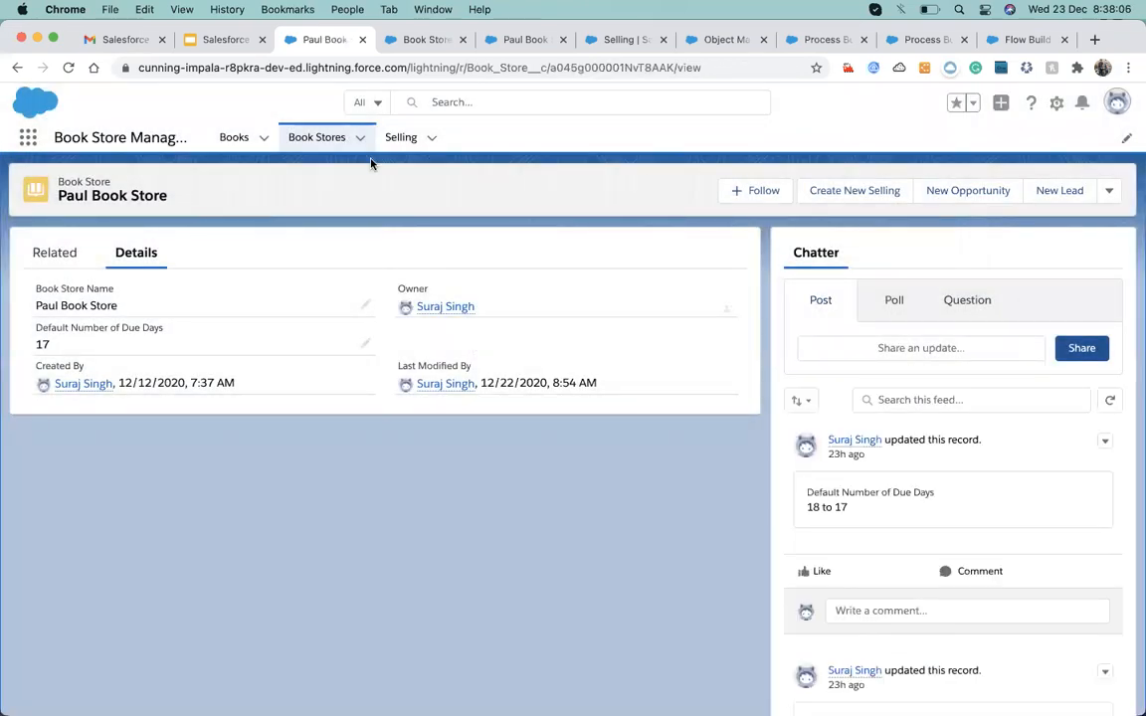
# - Open the full related Selling list of John Books Ltd and check the new How to Play Basketball selling's details
pyautogui.click(400, 139)
pyautogui.click(313, 142)
pyautogui.click(122, 306)
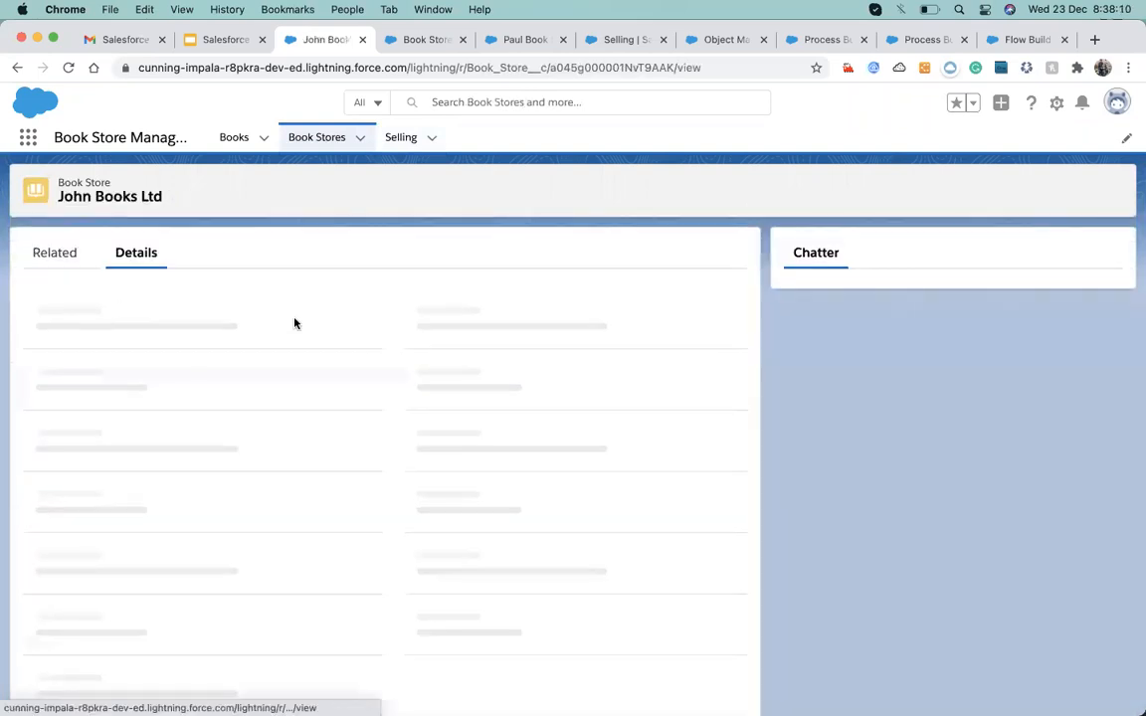
pyautogui.click(55, 256)
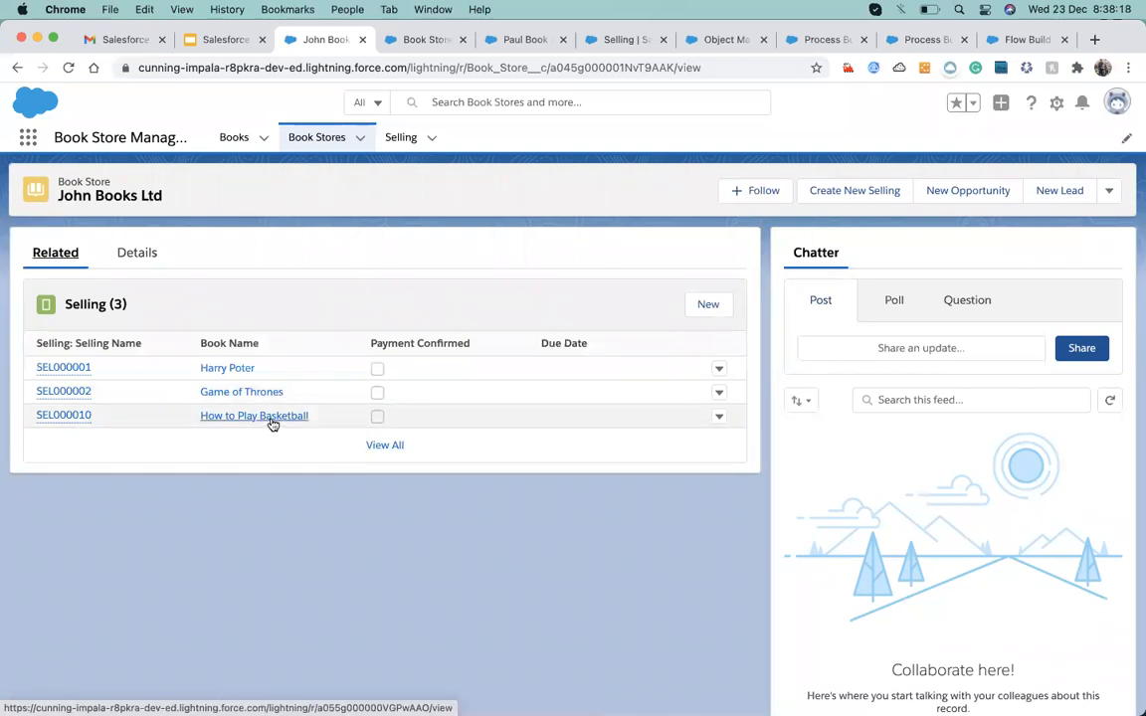
pyautogui.click(384, 445)
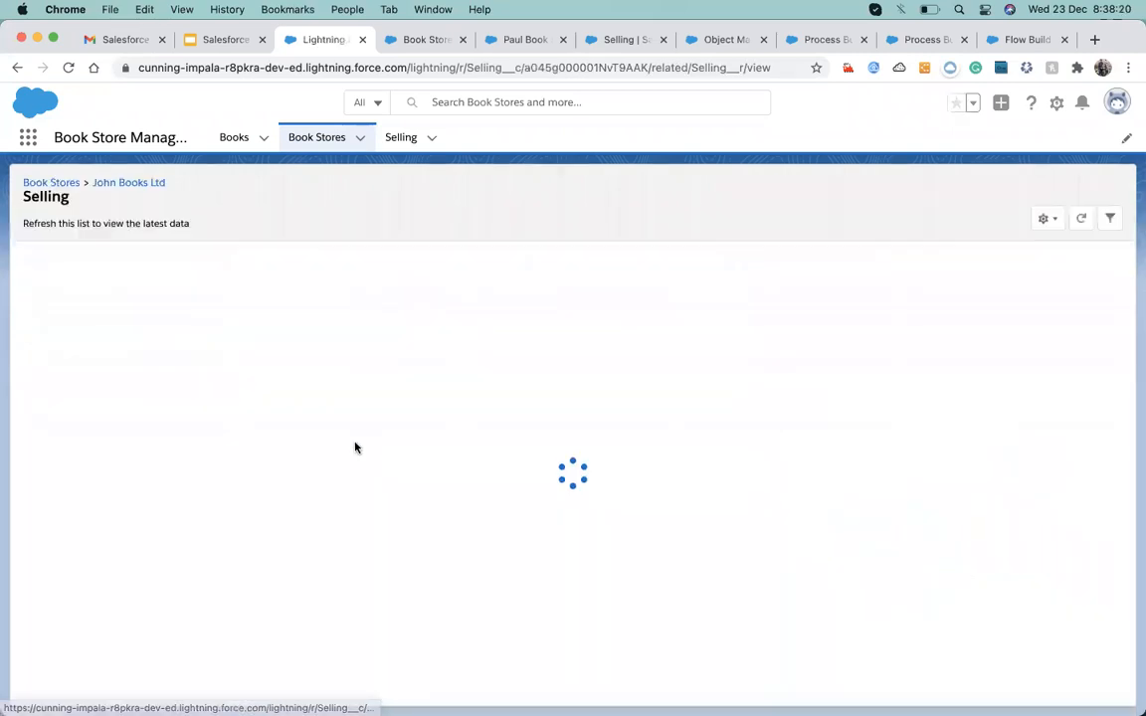
pyautogui.click(88, 328)
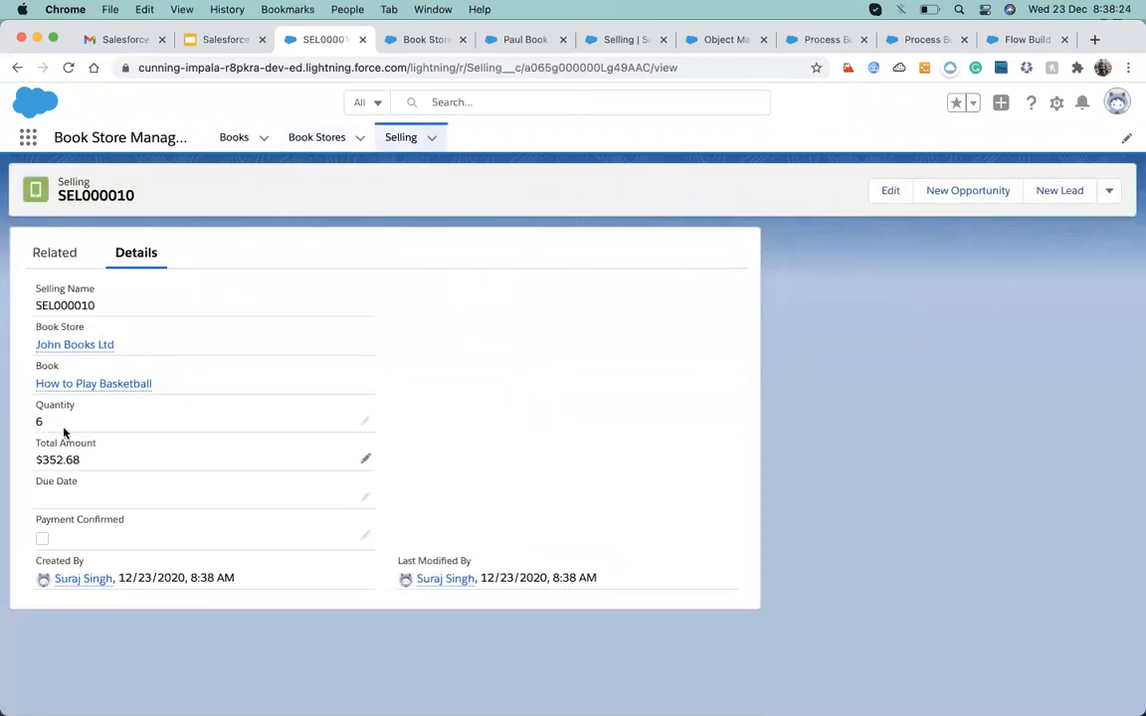
# - Launch Create New Selling from the John Books Ltd record, pick that same store in the form, and close it without submitting
pyautogui.click(315, 139)
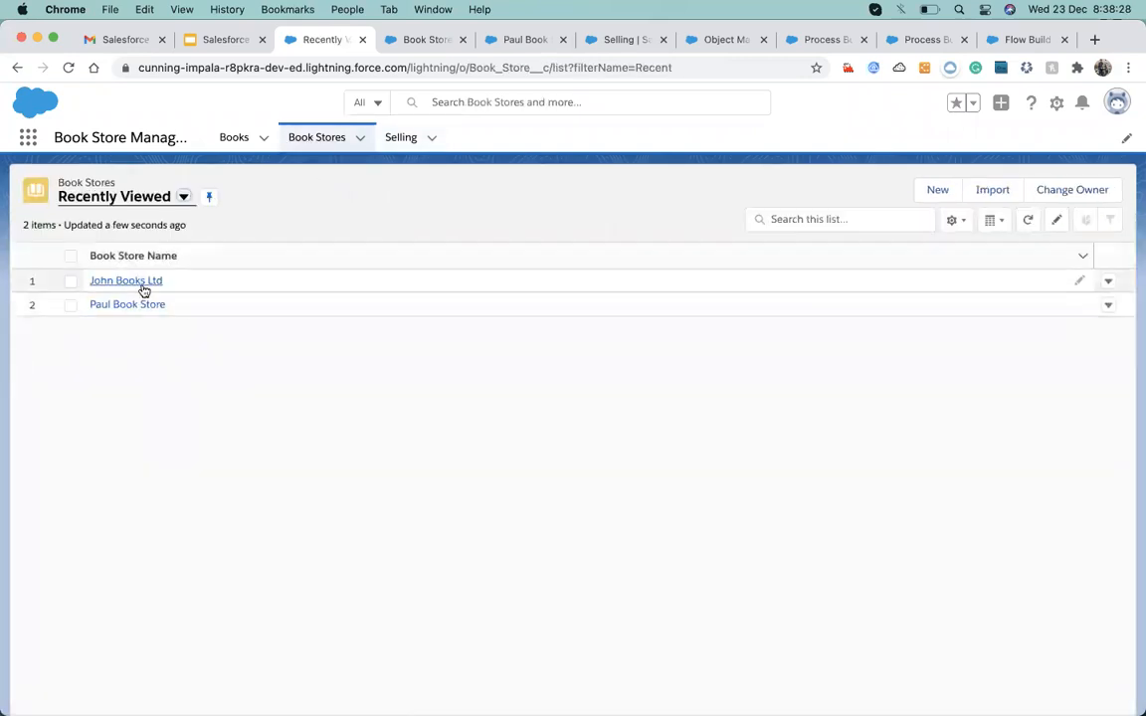
pyautogui.click(139, 283)
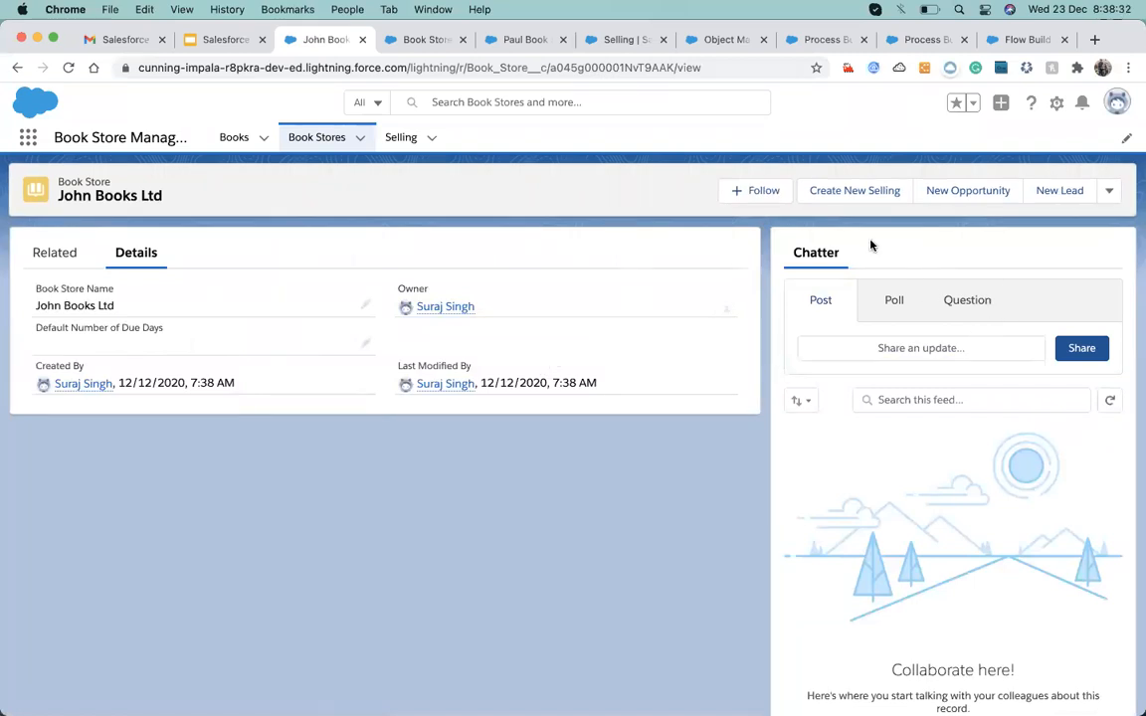
pyautogui.click(852, 193)
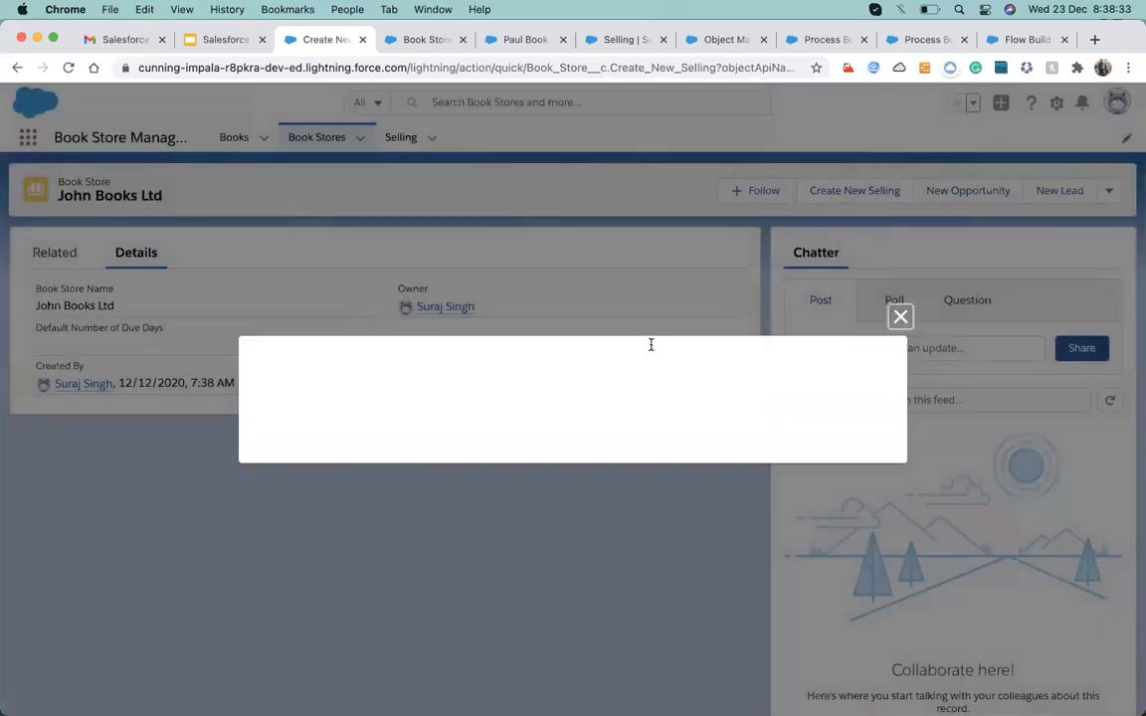
pyautogui.click(360, 360)
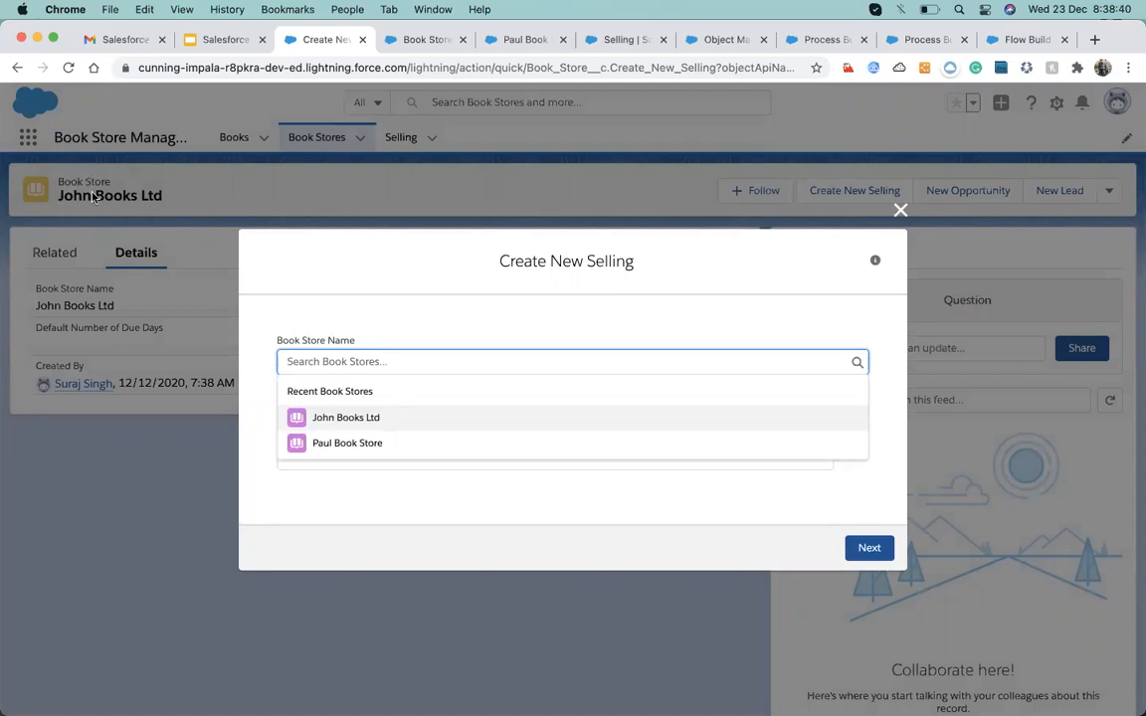
pyautogui.click(341, 421)
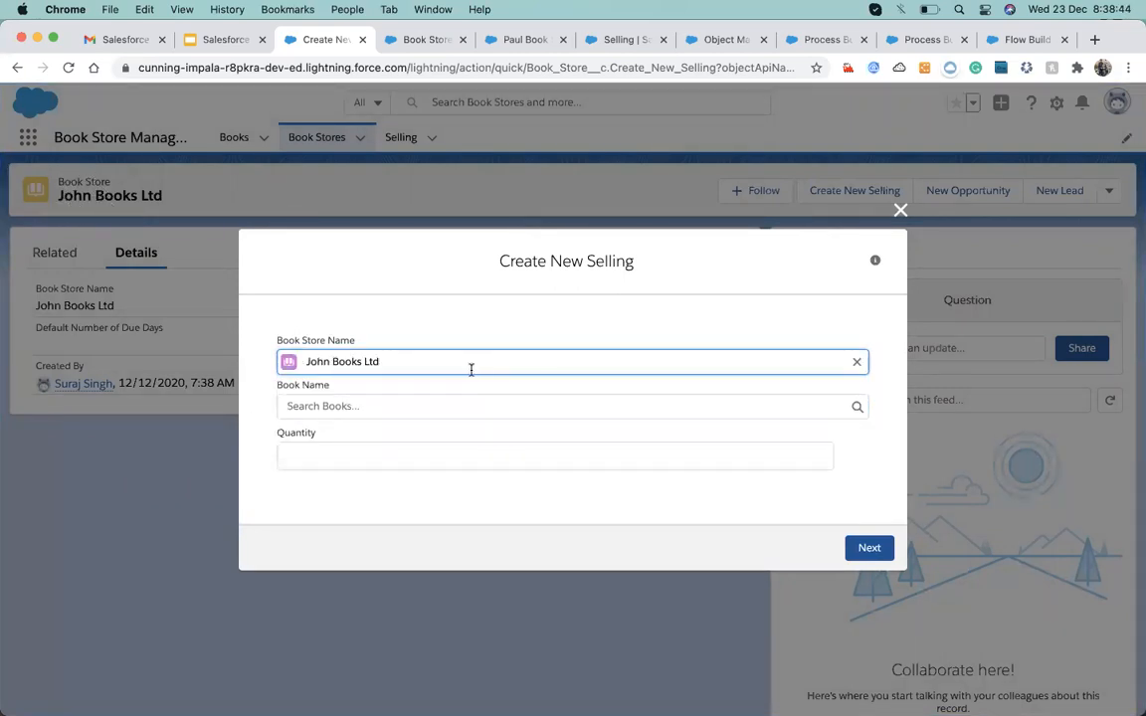
pyautogui.click(898, 210)
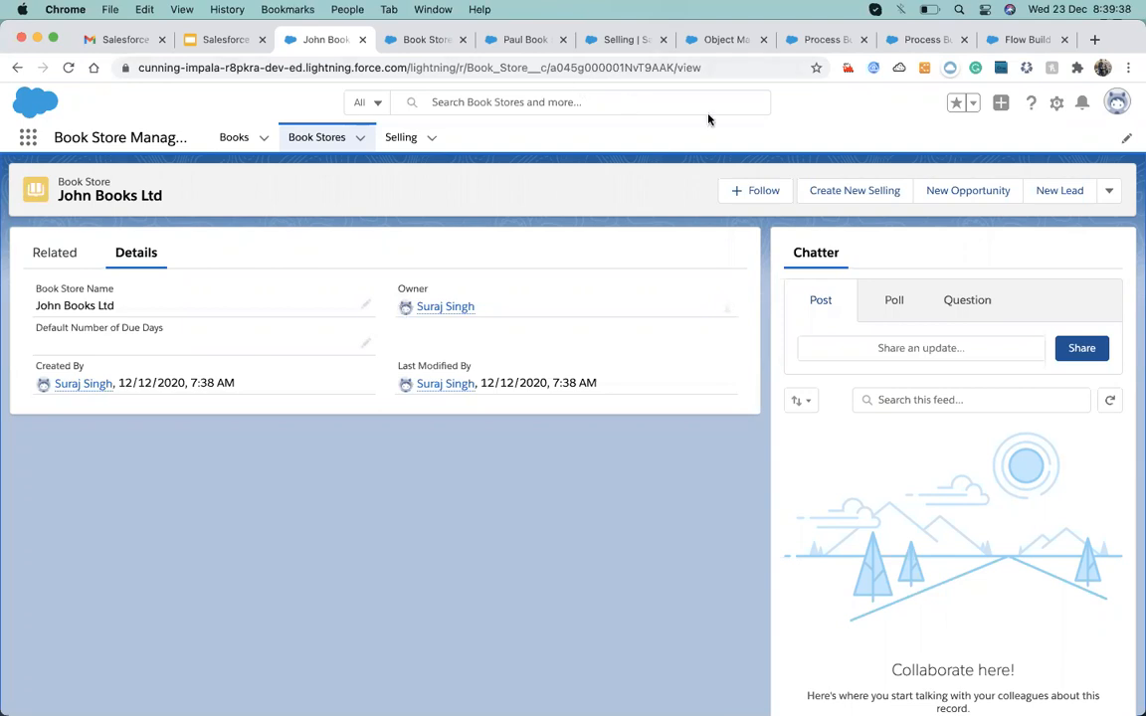
# - In the New Selling Record Flow, create a Text variable named recordId that is available for input
pyautogui.click(920, 40)
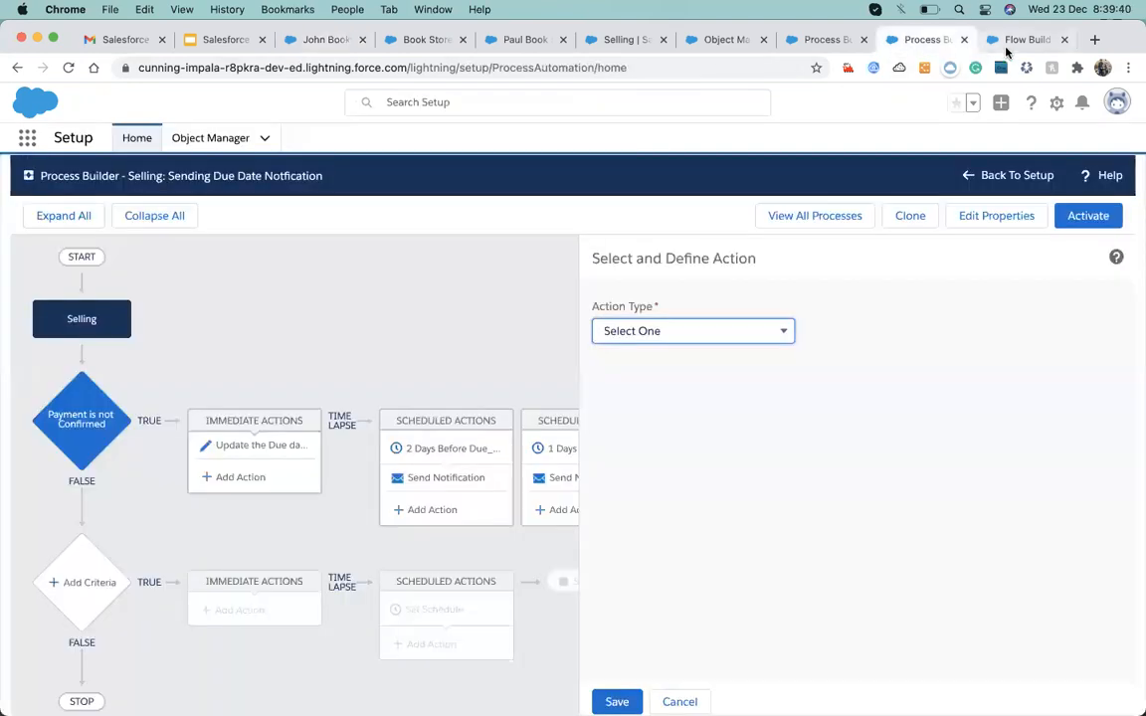
pyautogui.click(1022, 40)
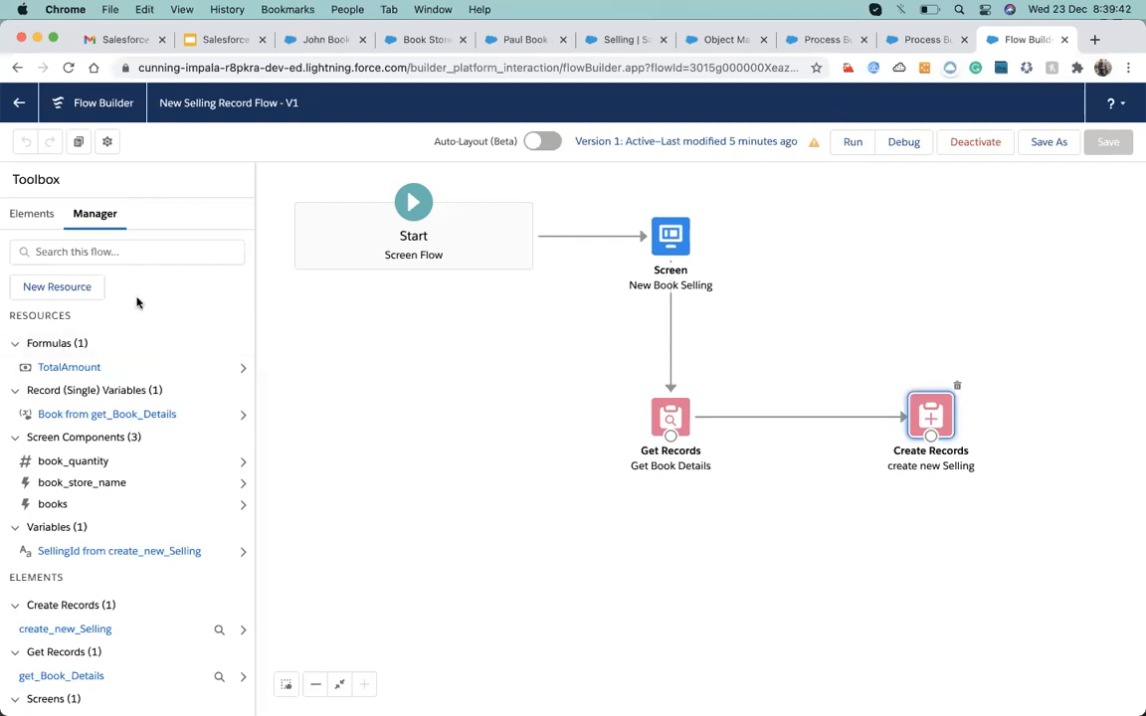
pyautogui.click(60, 287)
pyautogui.click(480, 345)
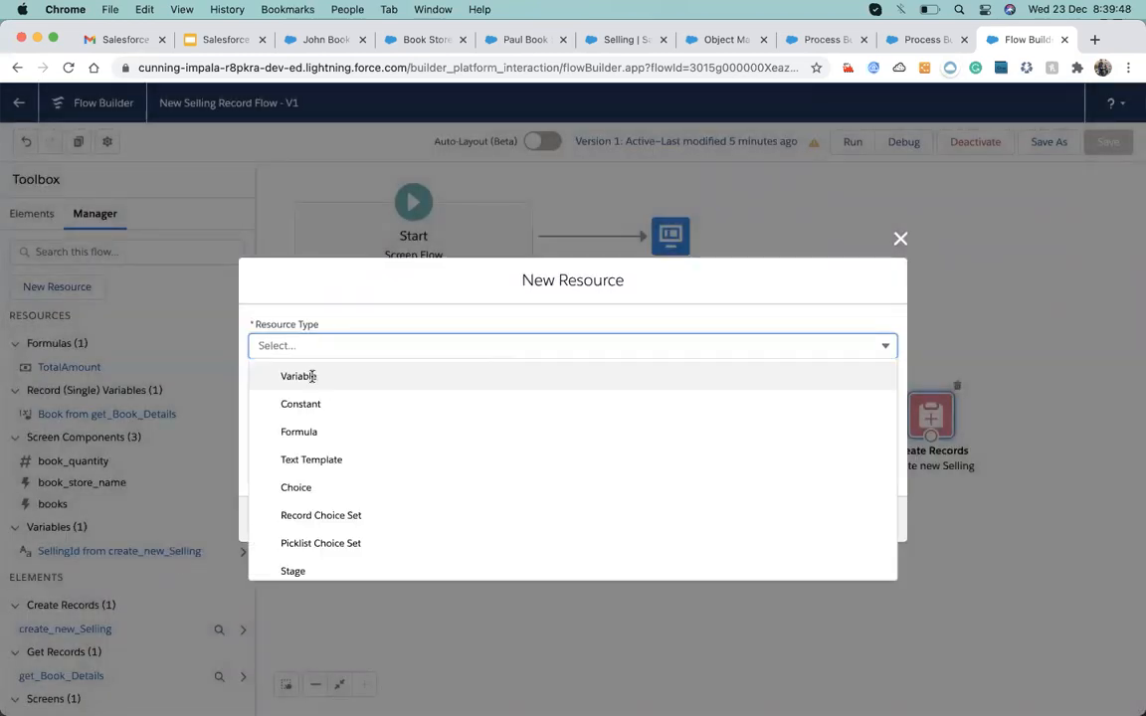
pyautogui.click(309, 378)
pyautogui.click(302, 371)
pyautogui.write('recor')
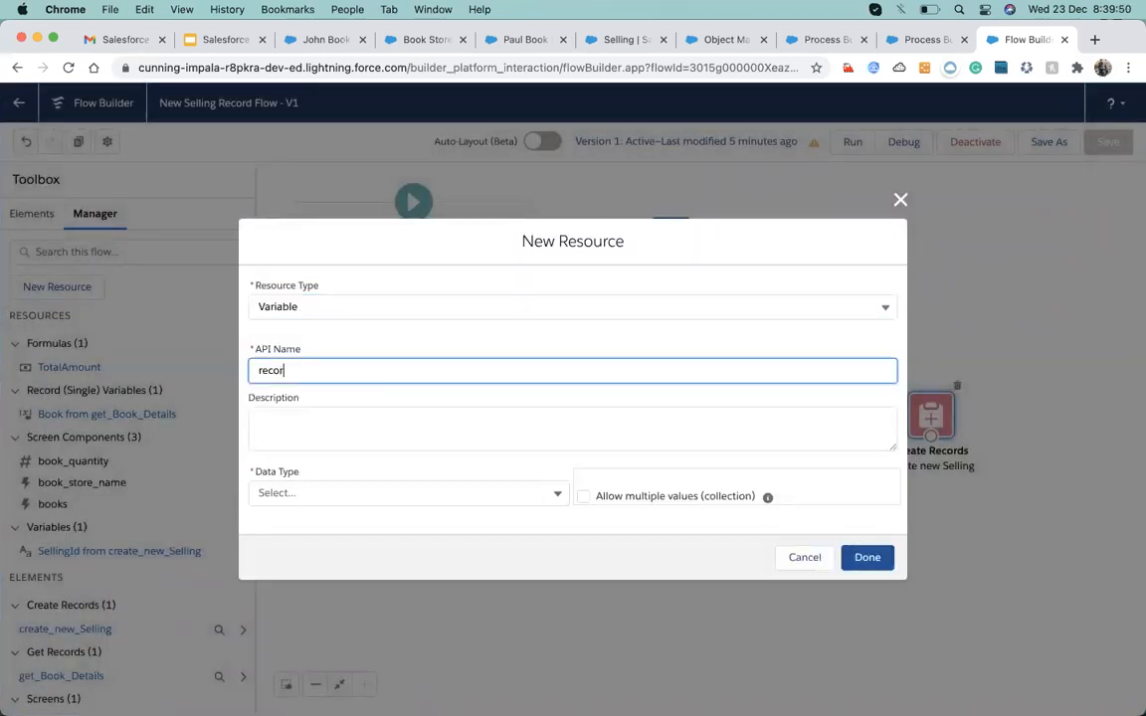
pyautogui.write('dId')
pyautogui.click(305, 493)
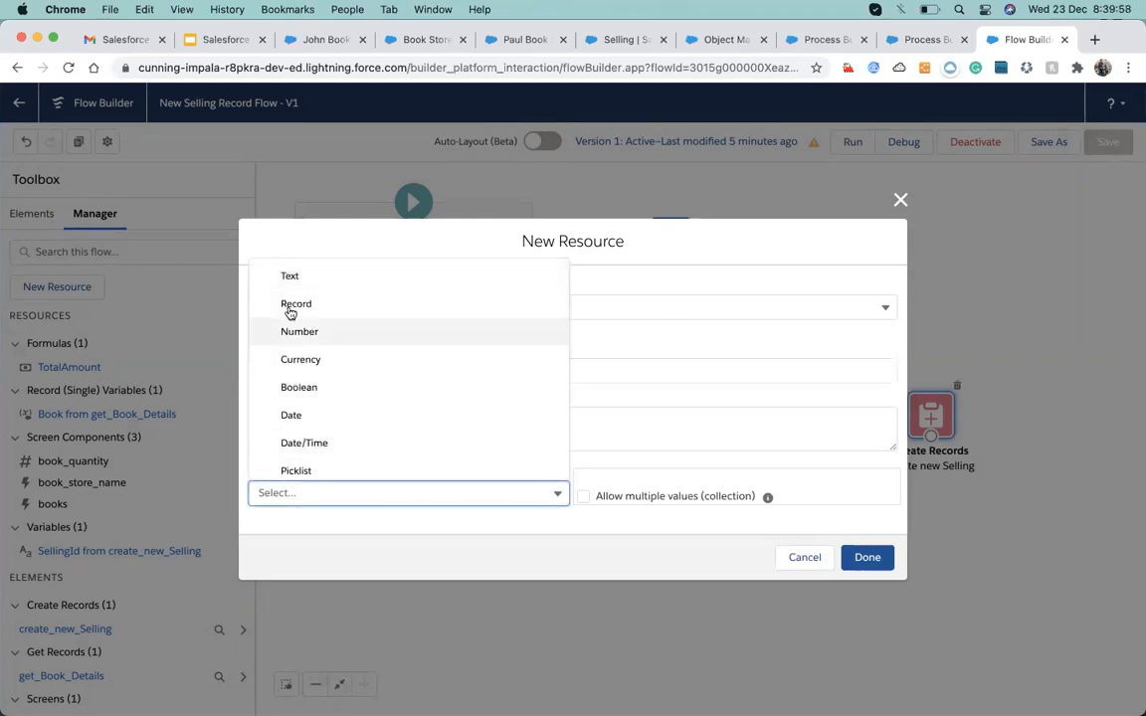
pyautogui.click(289, 275)
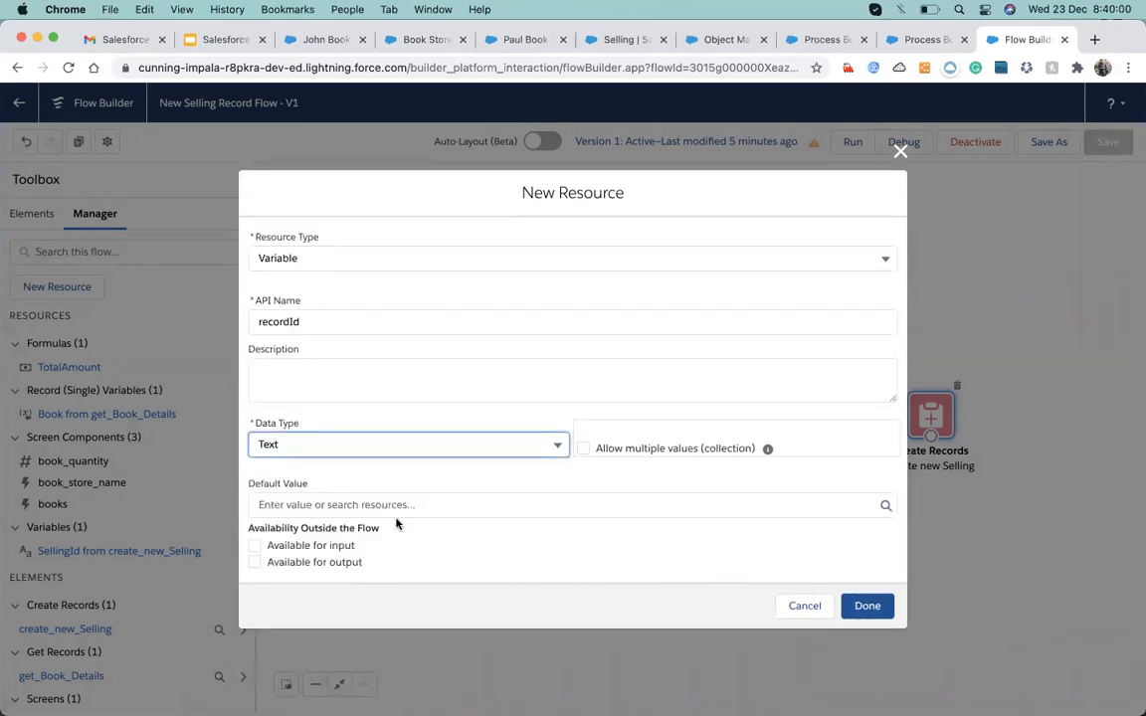
pyautogui.click(255, 546)
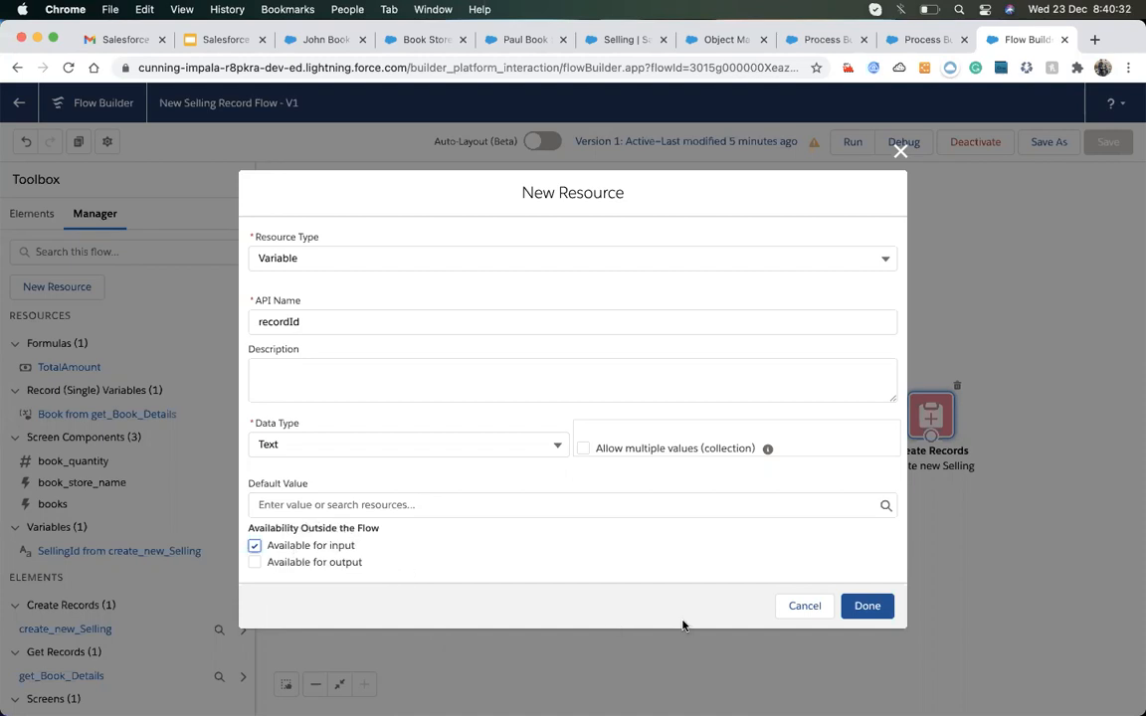
pyautogui.click(866, 608)
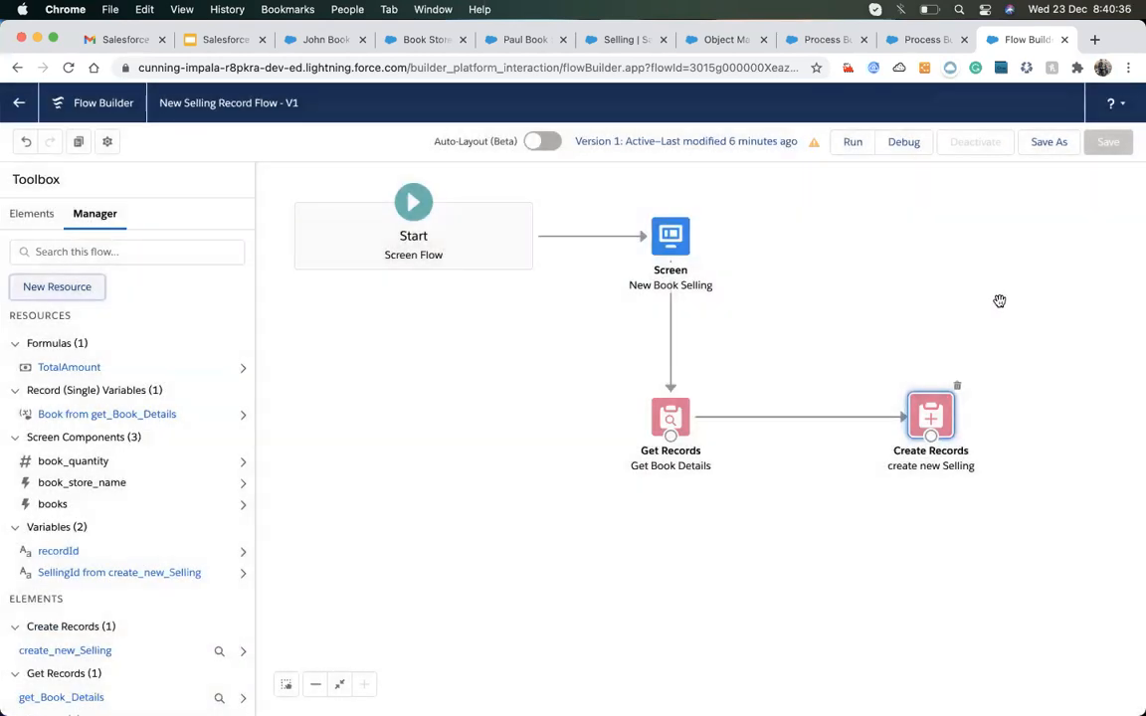
# - Save the flow as a new version and dismiss the issue review
pyautogui.click(1049, 141)
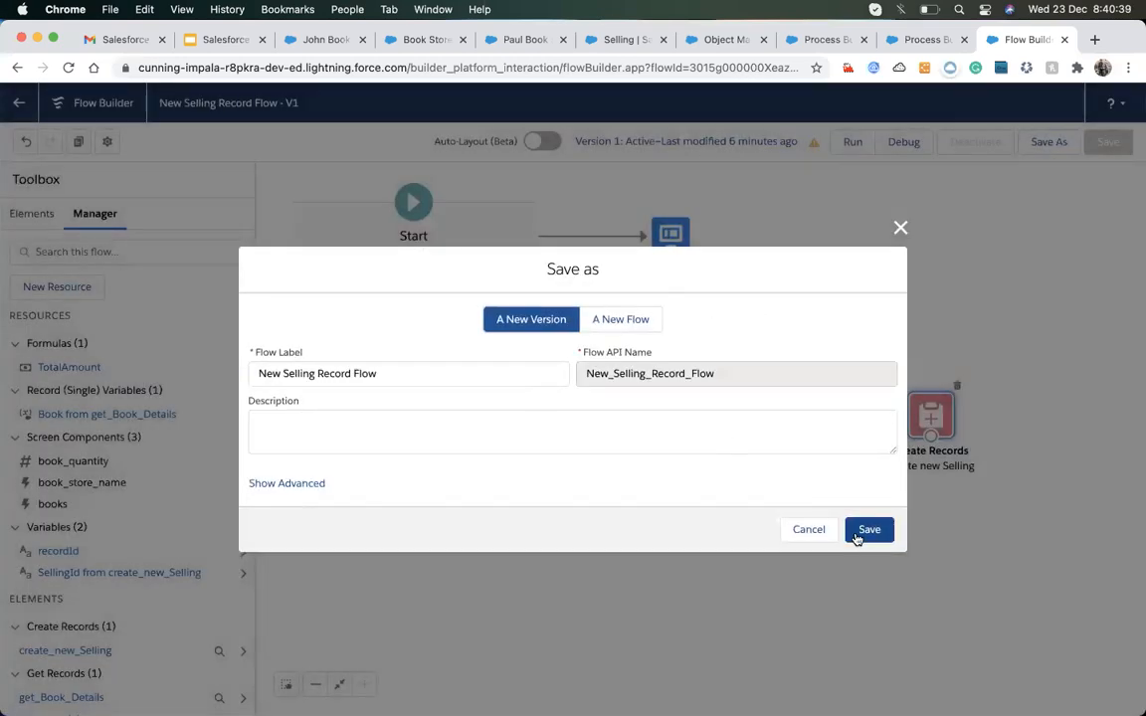
pyautogui.click(865, 531)
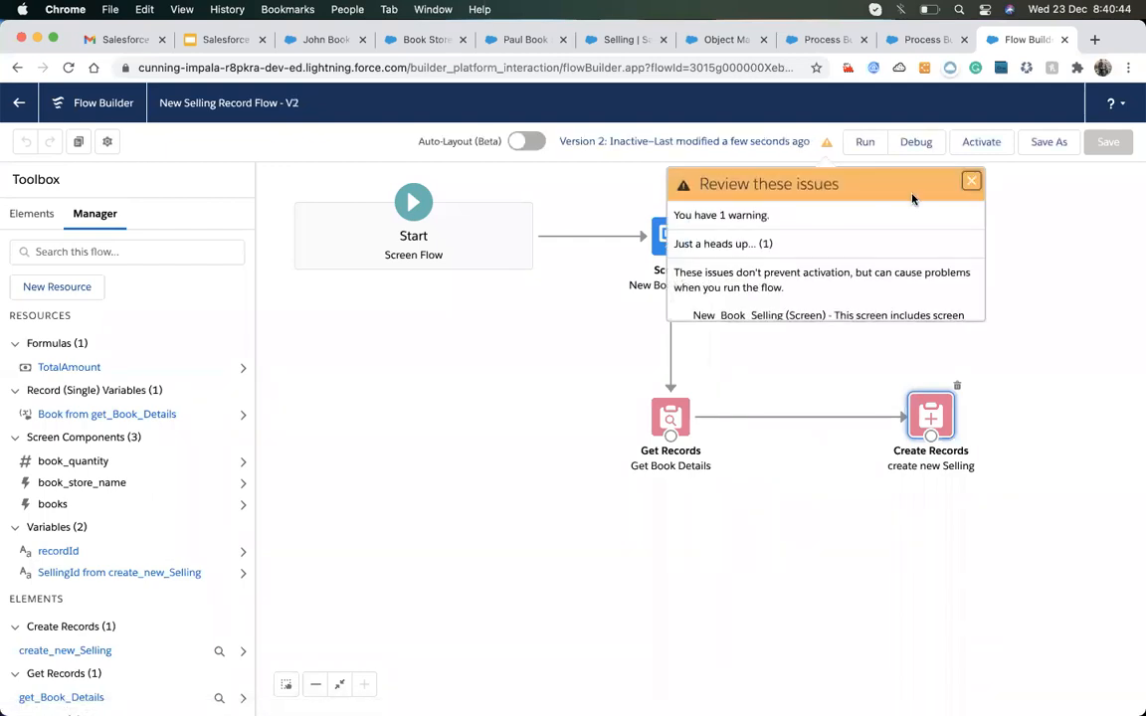
pyautogui.click(979, 179)
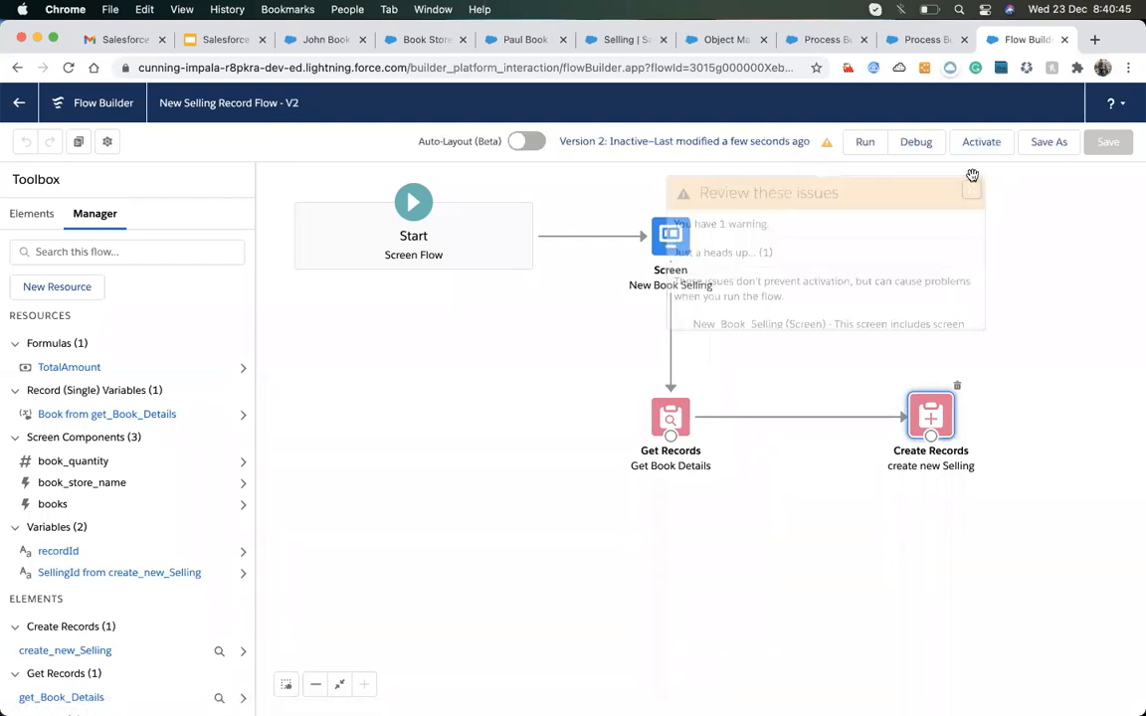
# - Set the Record Id of the New Book Selling screen's Book Store Name lookup to {!recordId} and save the flow
pyautogui.click(668, 249)
pyautogui.doubleClick(668, 248)
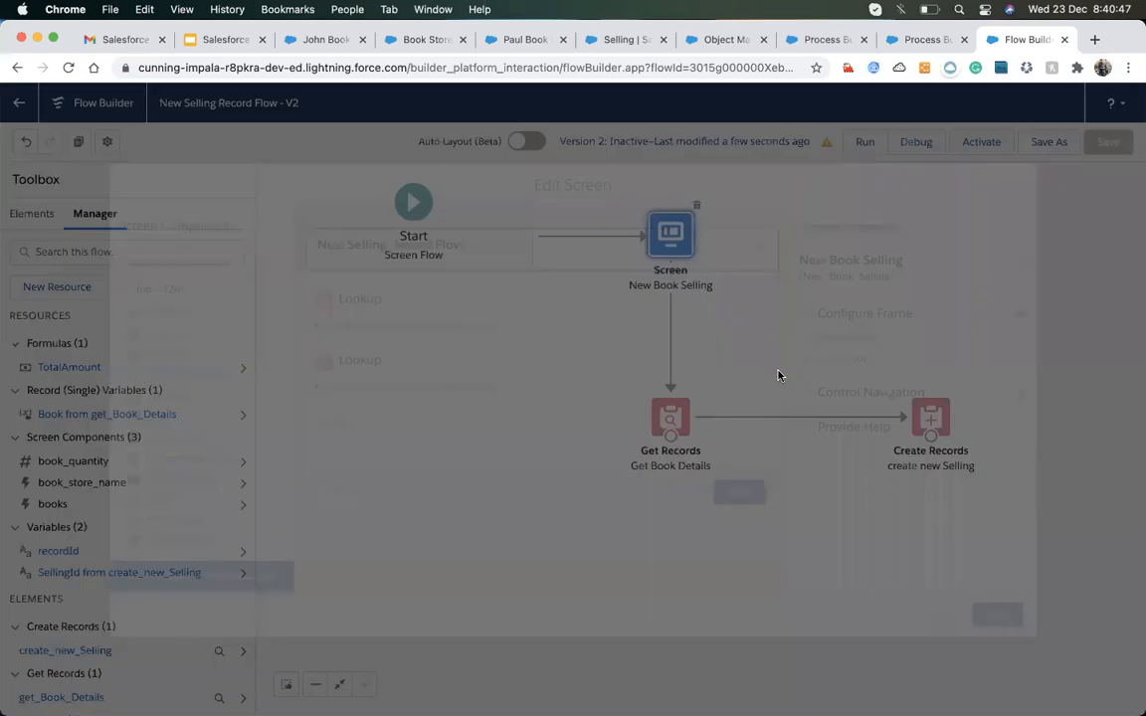
pyautogui.click(496, 301)
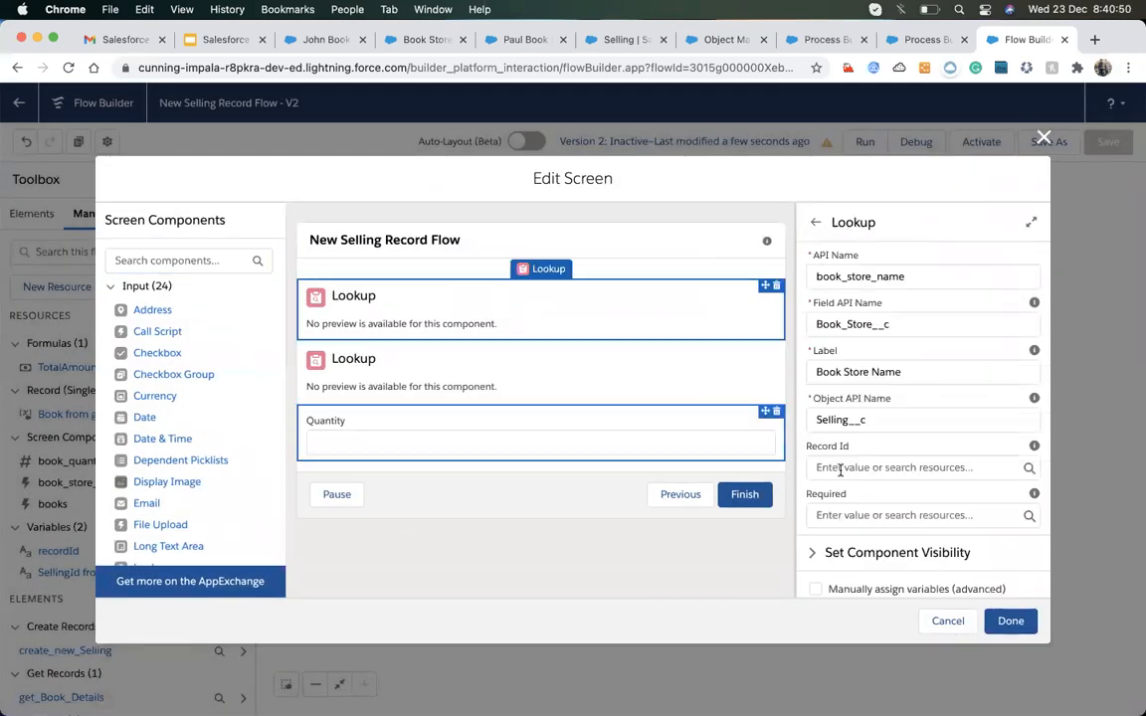
pyautogui.click(850, 472)
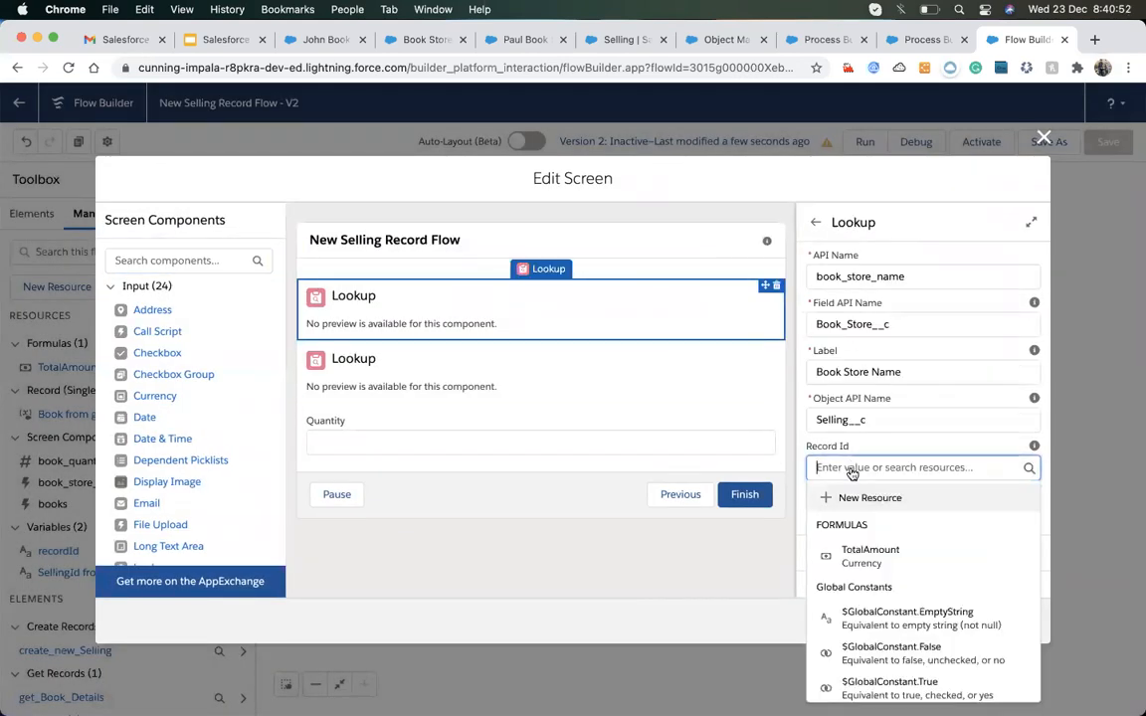
pyautogui.scroll(-1, 885, 582)
pyautogui.scroll(-6, 885, 581)
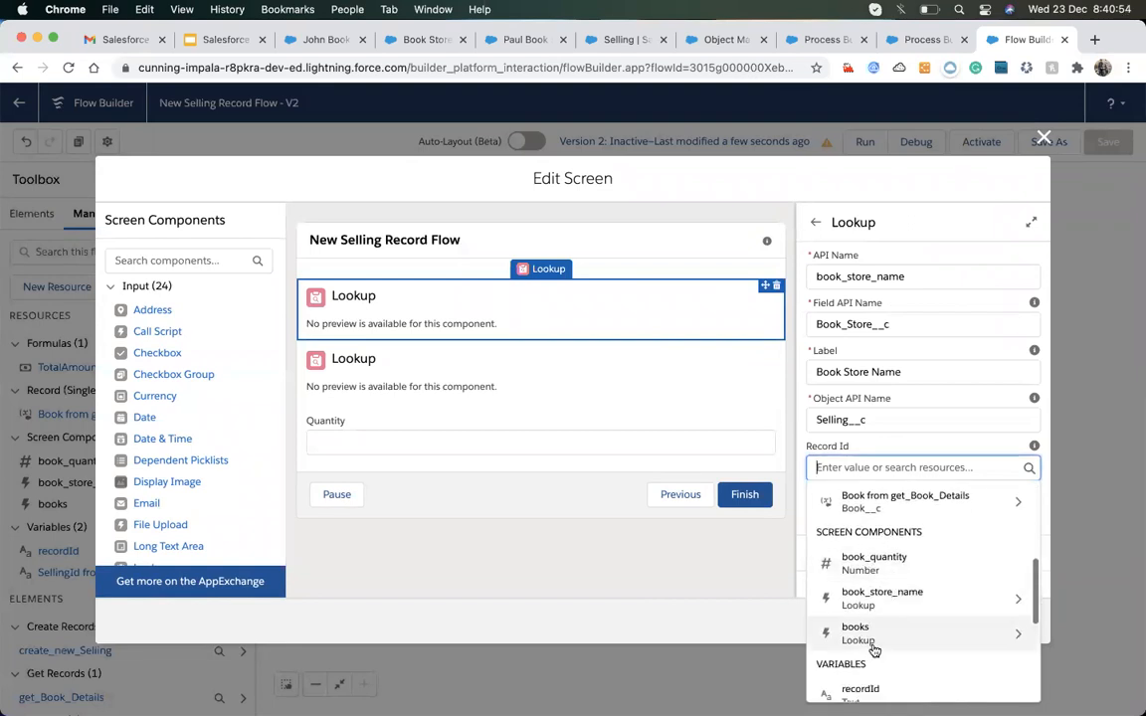
pyautogui.click(857, 600)
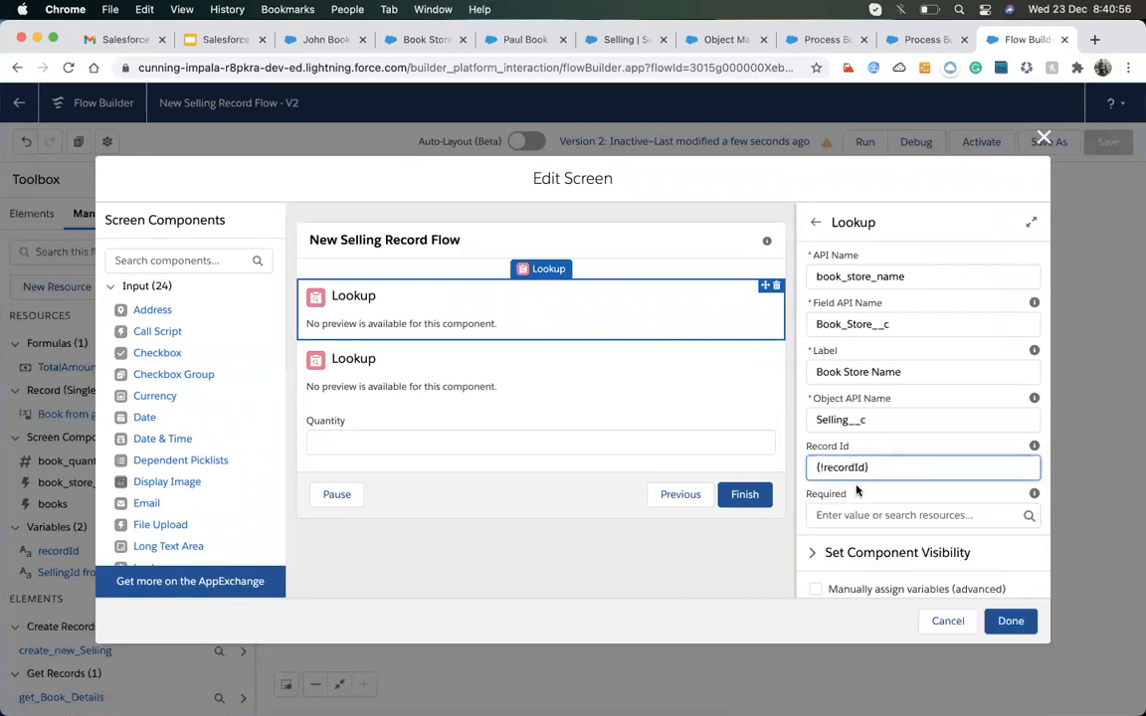
pyautogui.click(1011, 625)
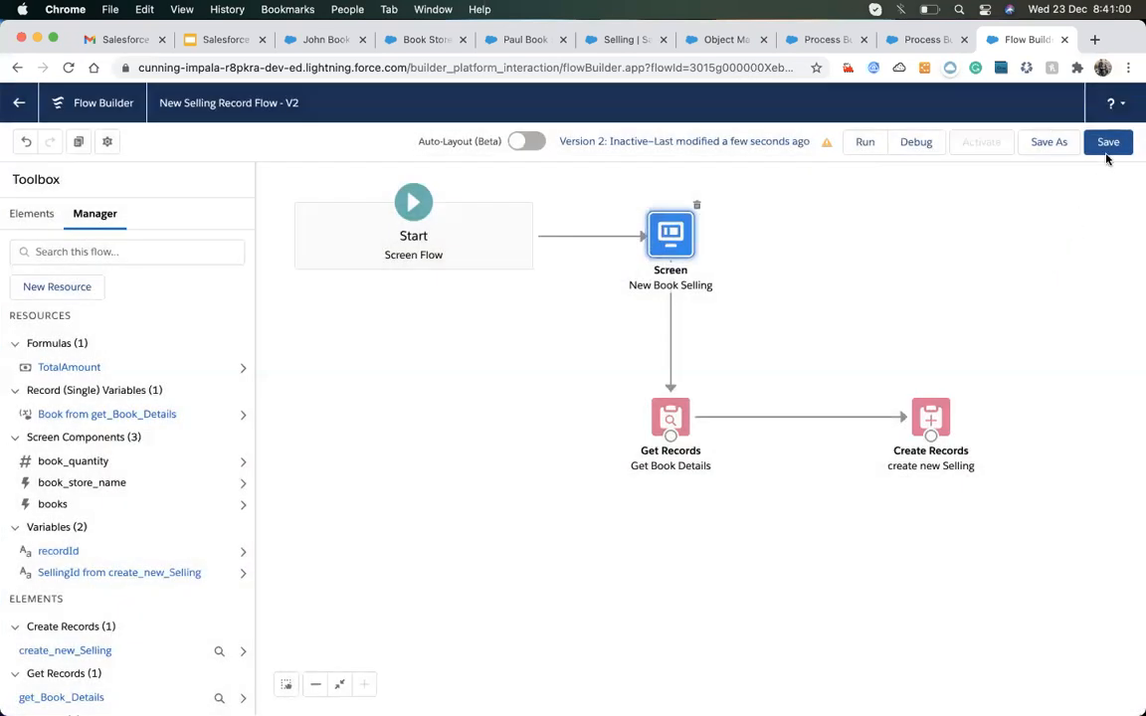
pyautogui.click(1107, 141)
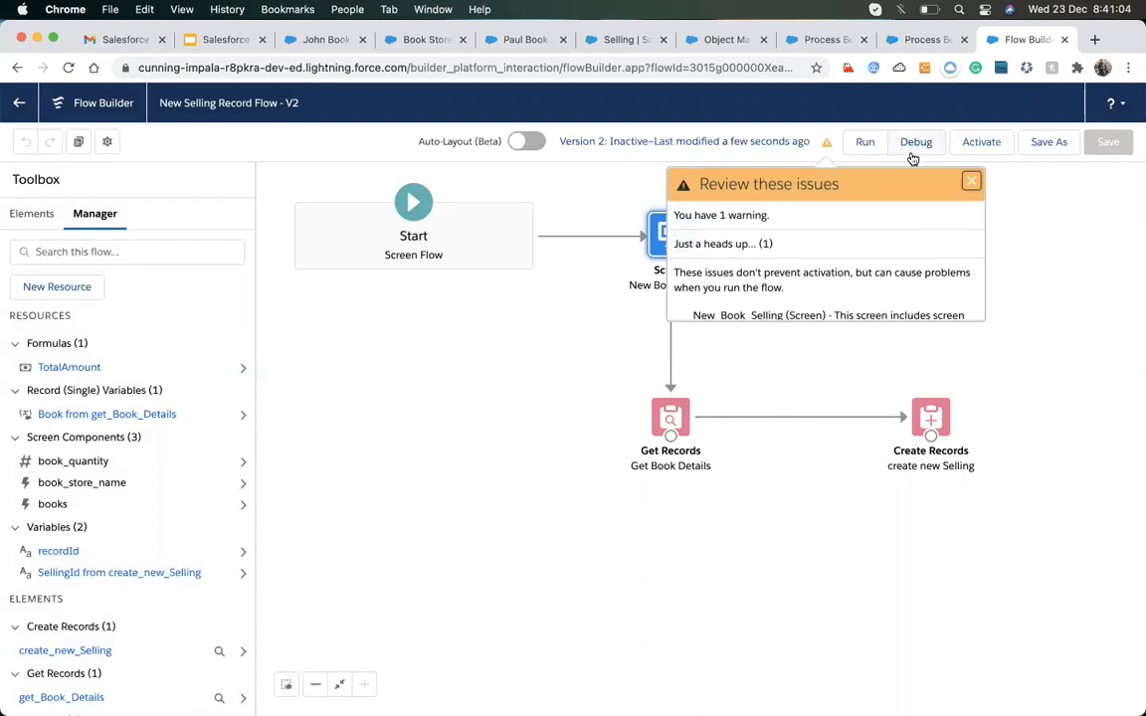
# - Debug the New Selling Record Flow with the John Books Ltd record's ID, taken from its page address, as the recordId input
pyautogui.click(911, 154)
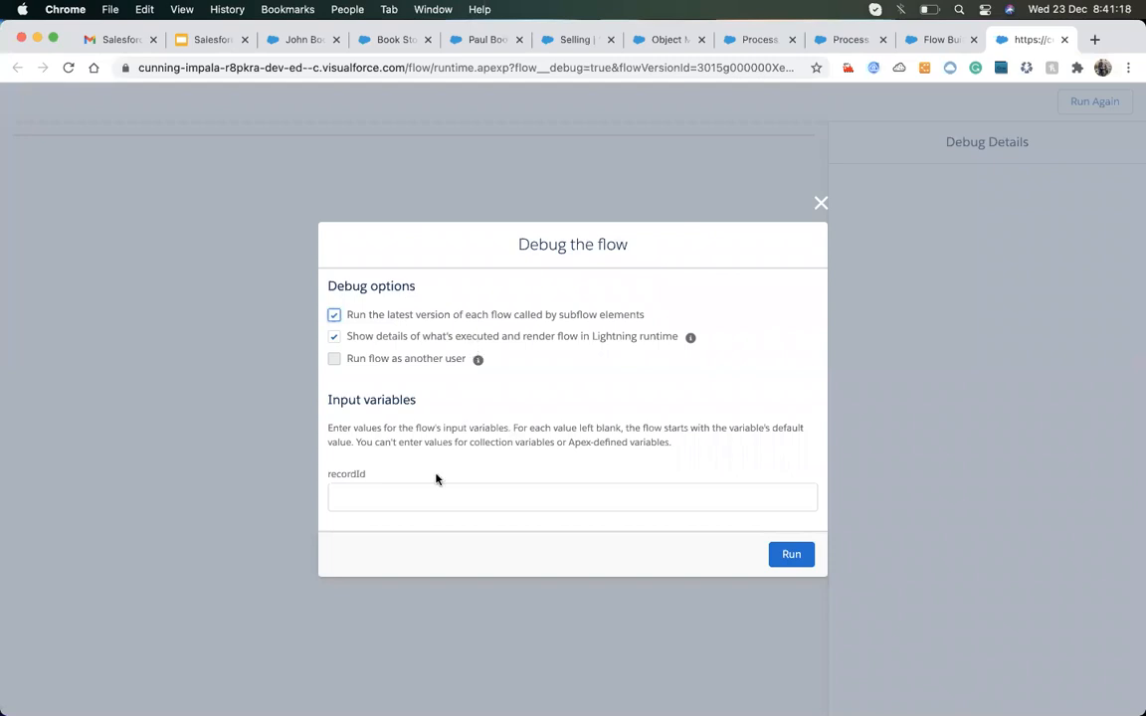
pyautogui.click(301, 38)
pyautogui.click(603, 66)
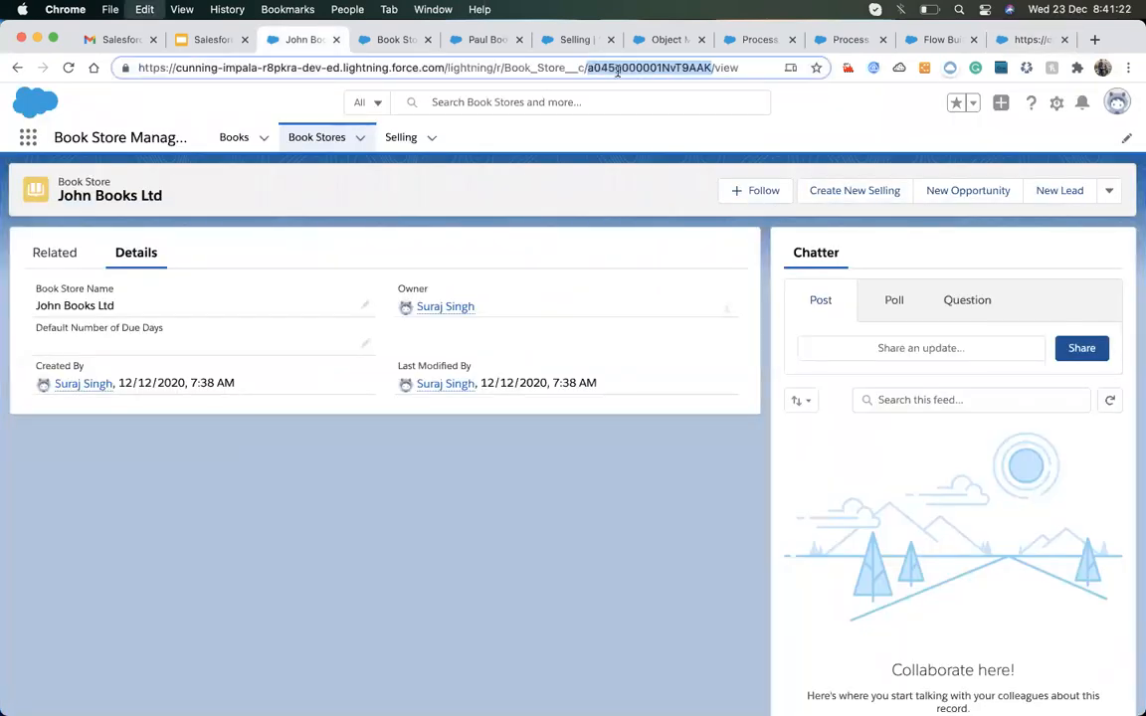
pyautogui.click(1025, 38)
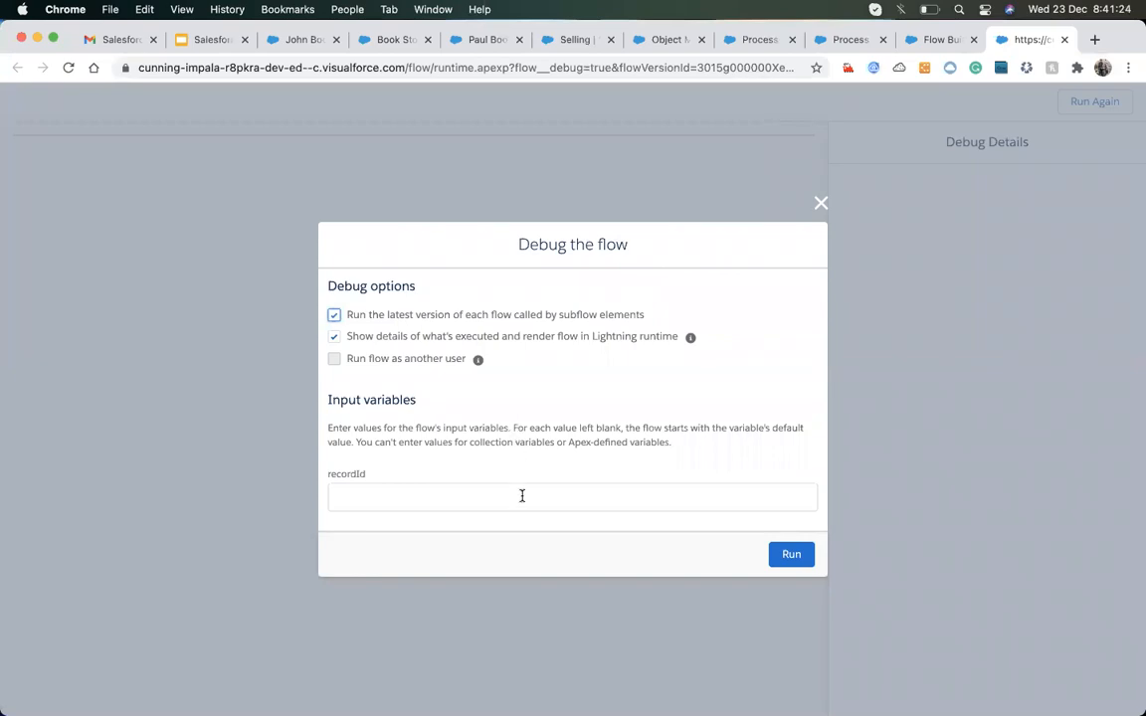
pyautogui.click(523, 496)
pyautogui.write('a0n5g000004nTHaAAM')
pyautogui.click(791, 554)
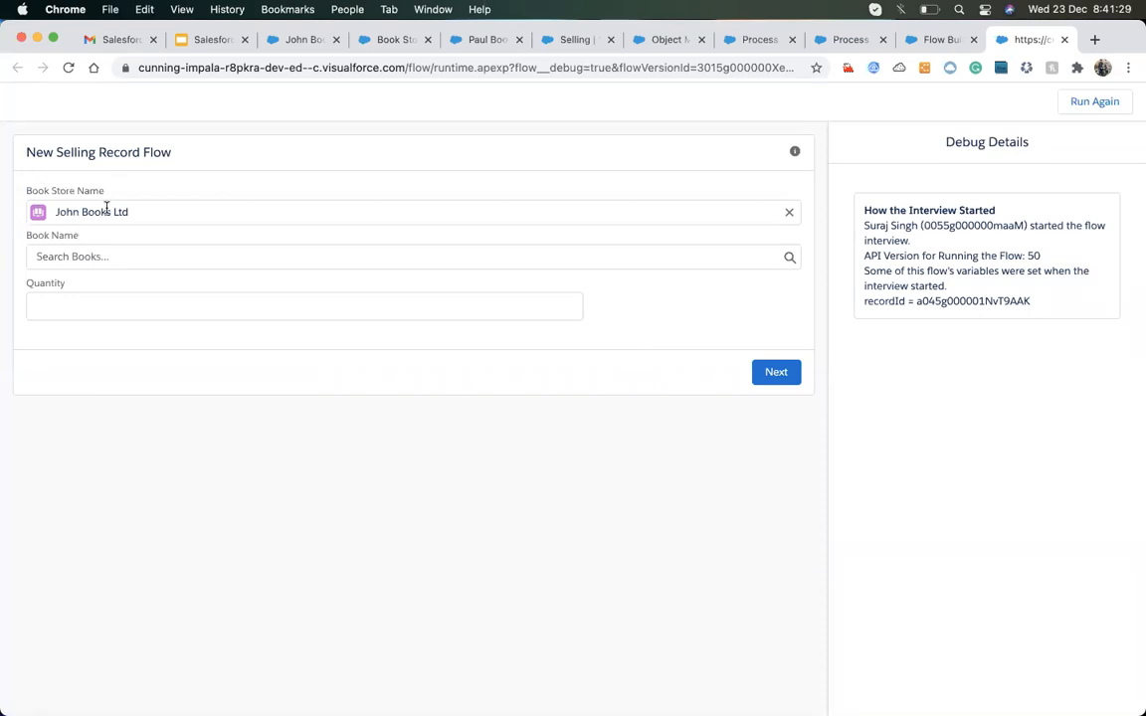
# - In the debug run, select the book Game of Thrones, enter a quantity of 12, and submit the screen
pyautogui.click(39, 256)
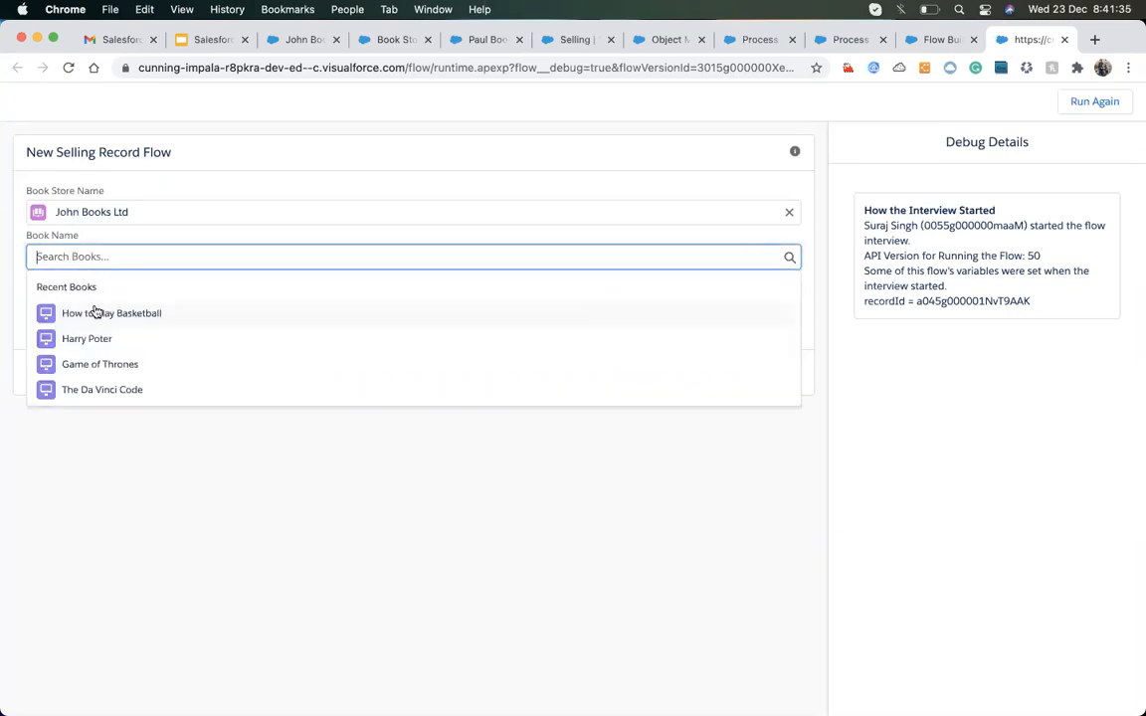
pyautogui.click(86, 367)
pyautogui.click(107, 303)
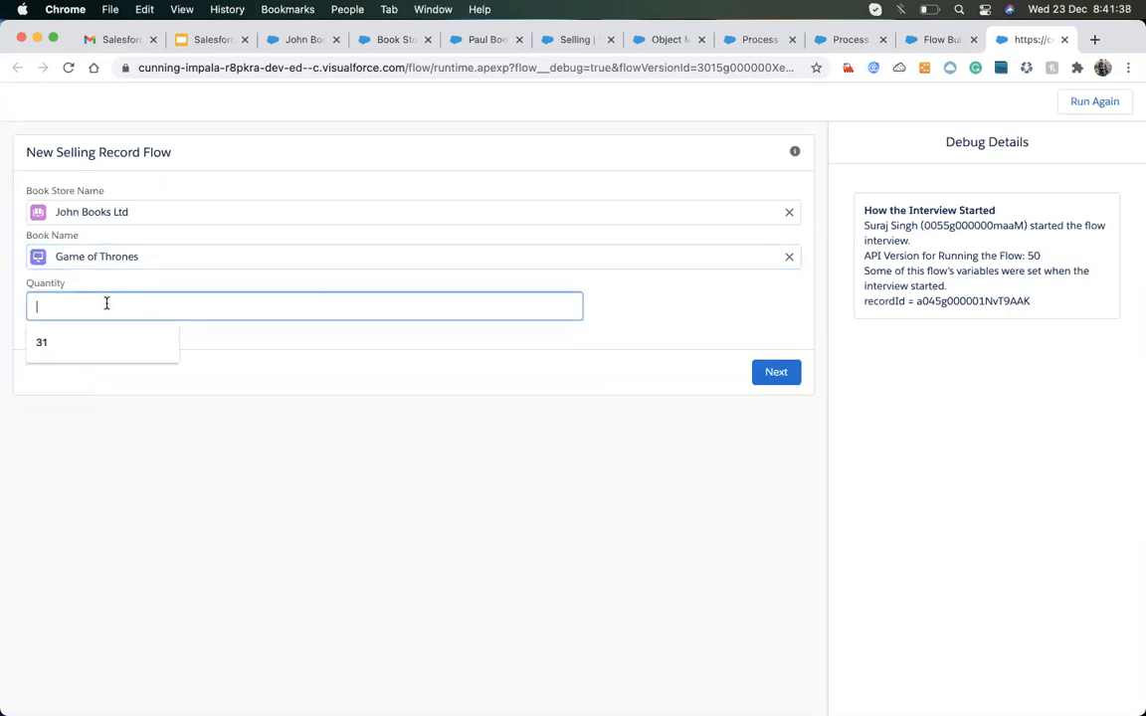
pyautogui.write('12')
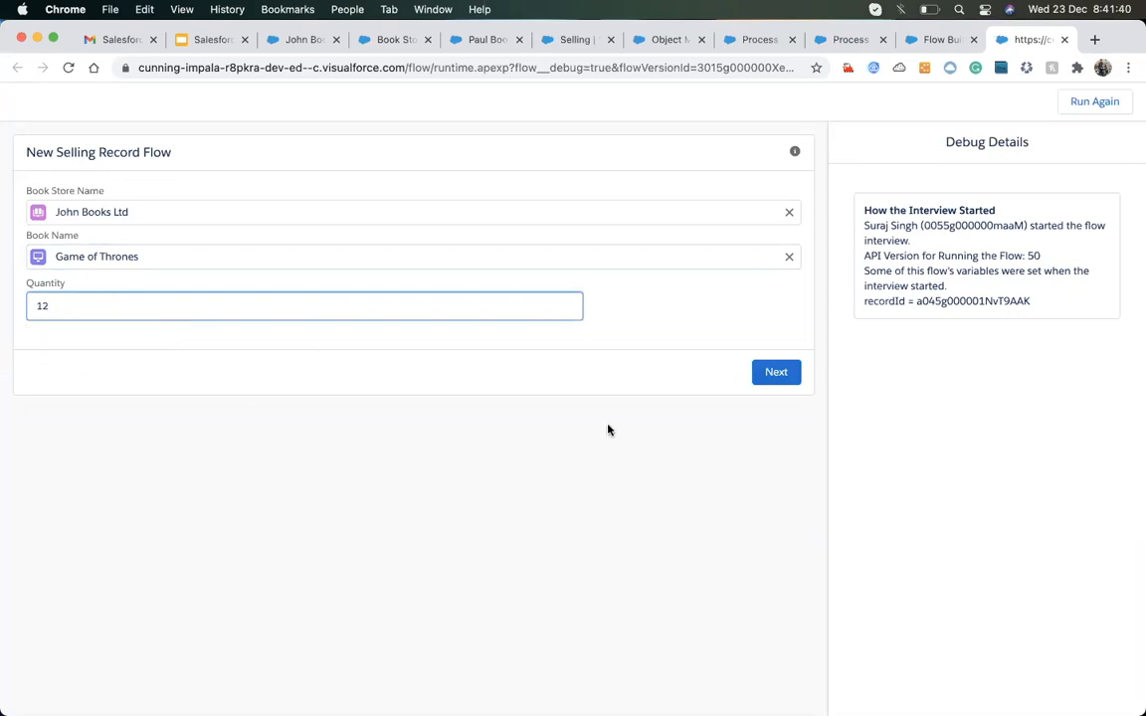
pyautogui.click(771, 371)
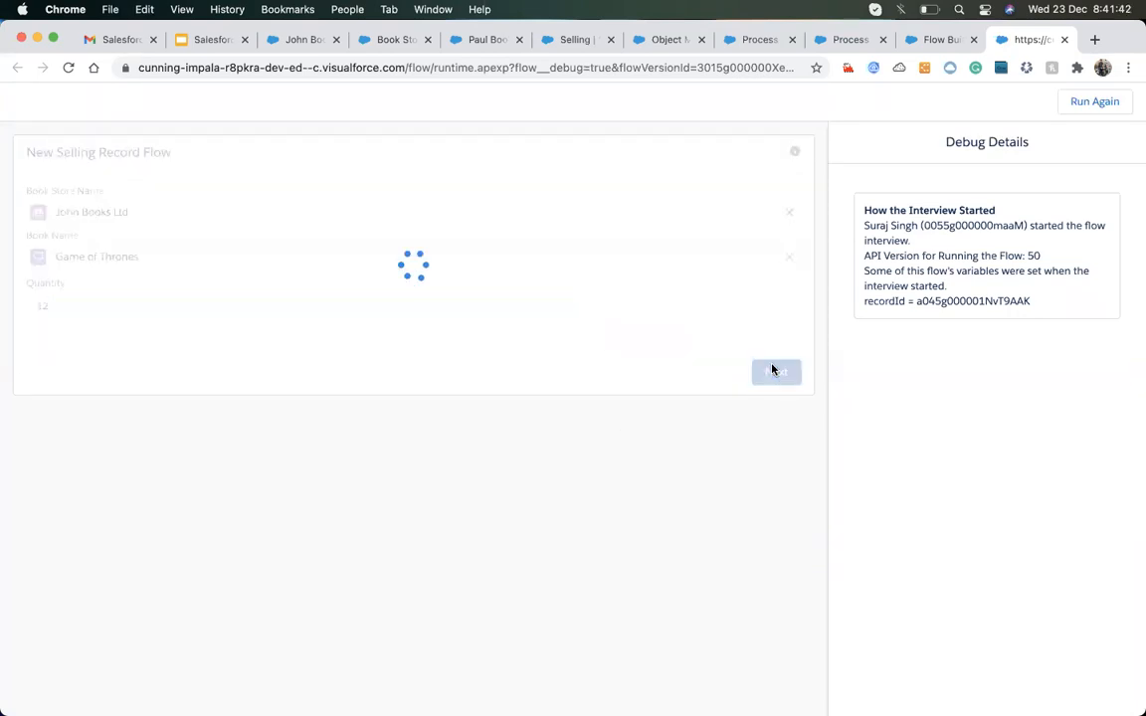
# - Open the newly created Game of Thrones selling from the John Books Ltd related records to check its details
pyautogui.click(299, 44)
pyautogui.click(75, 253)
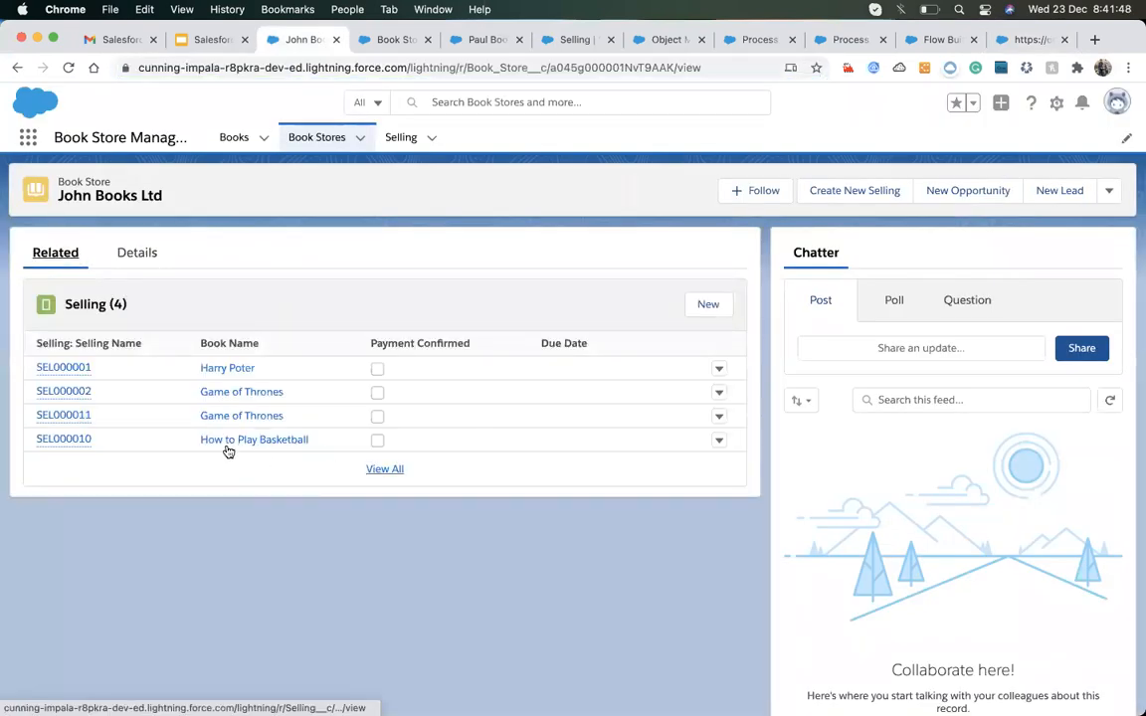
pyautogui.click(53, 417)
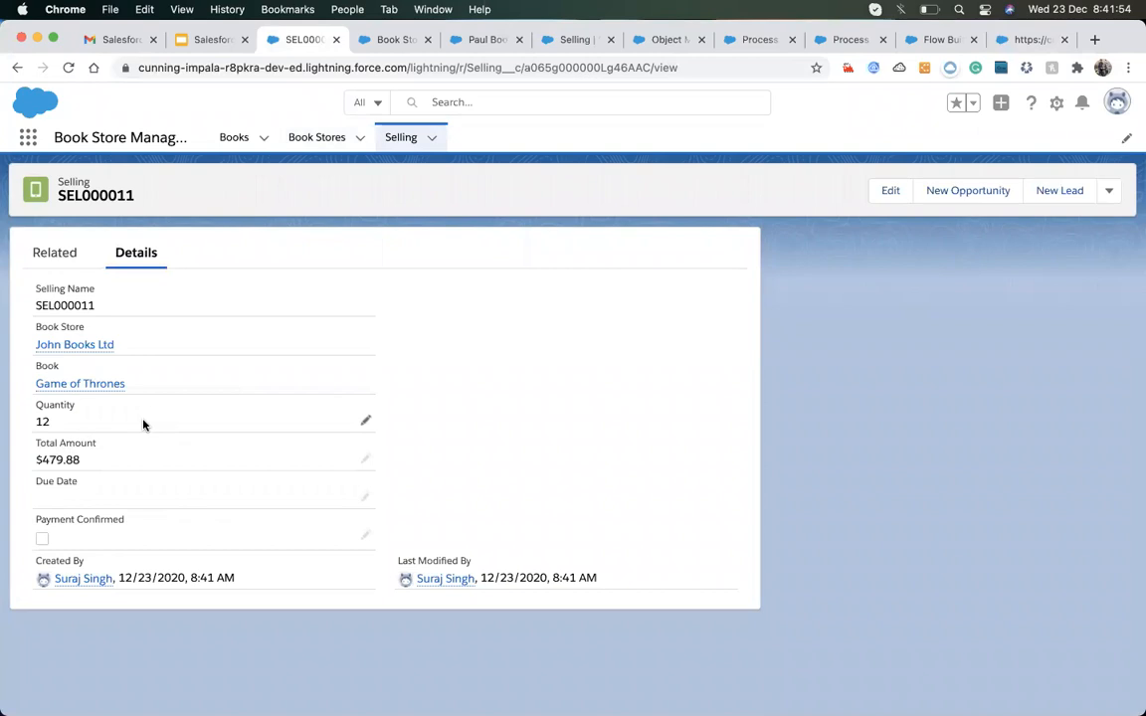
# - Return to the flow and activate version 2 of New Selling Record Flow
pyautogui.click(404, 44)
pyautogui.click(483, 40)
pyautogui.click(552, 40)
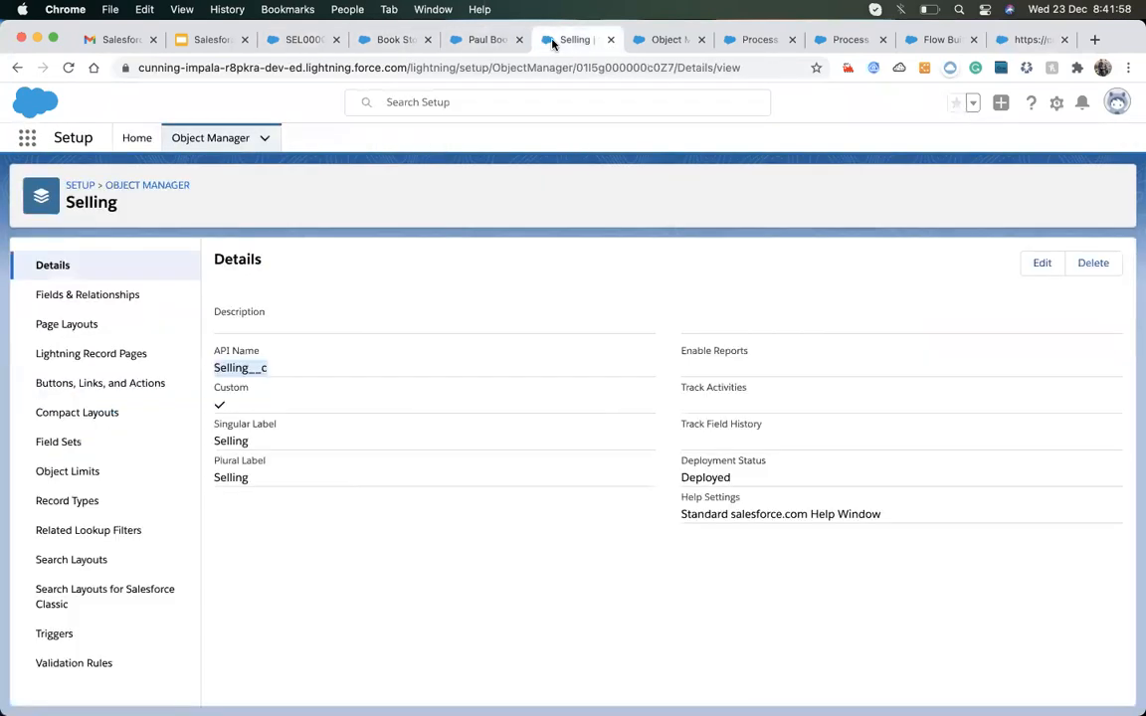
pyautogui.click(1025, 41)
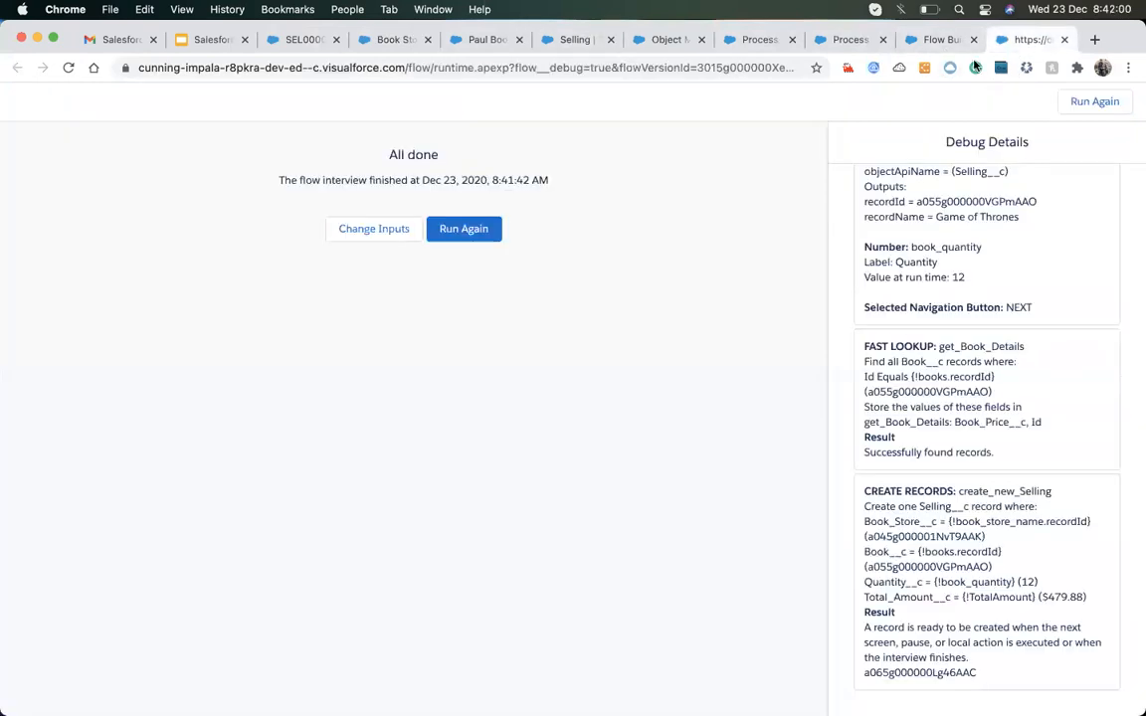
pyautogui.click(940, 40)
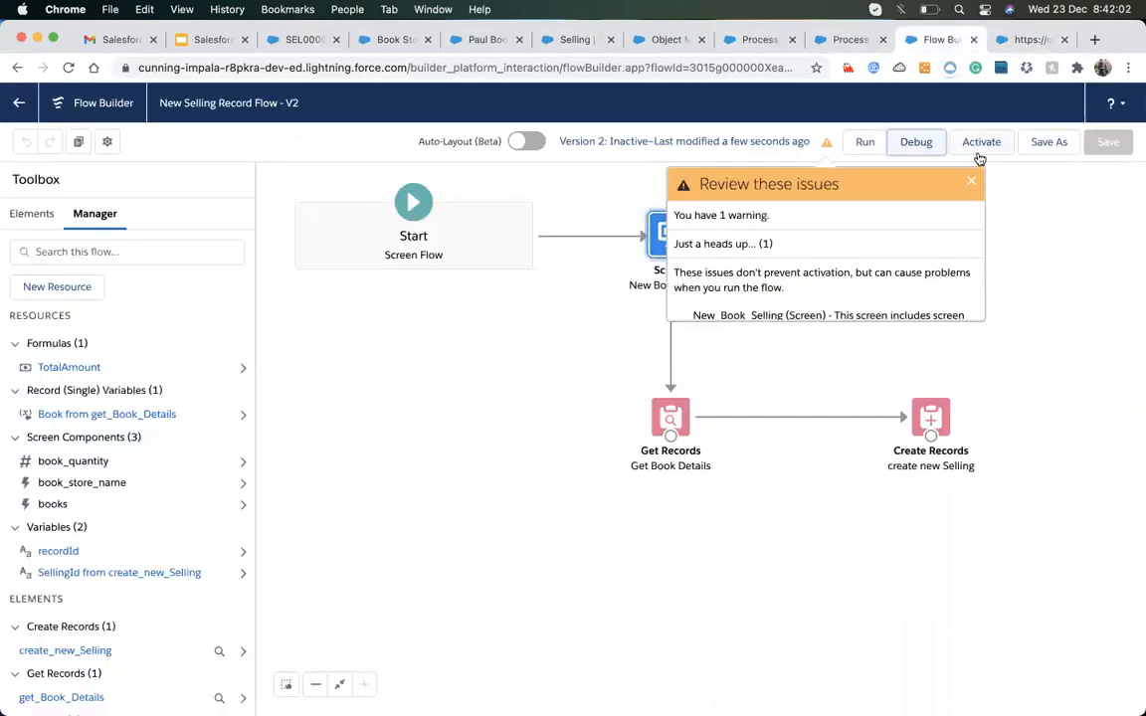
pyautogui.click(979, 147)
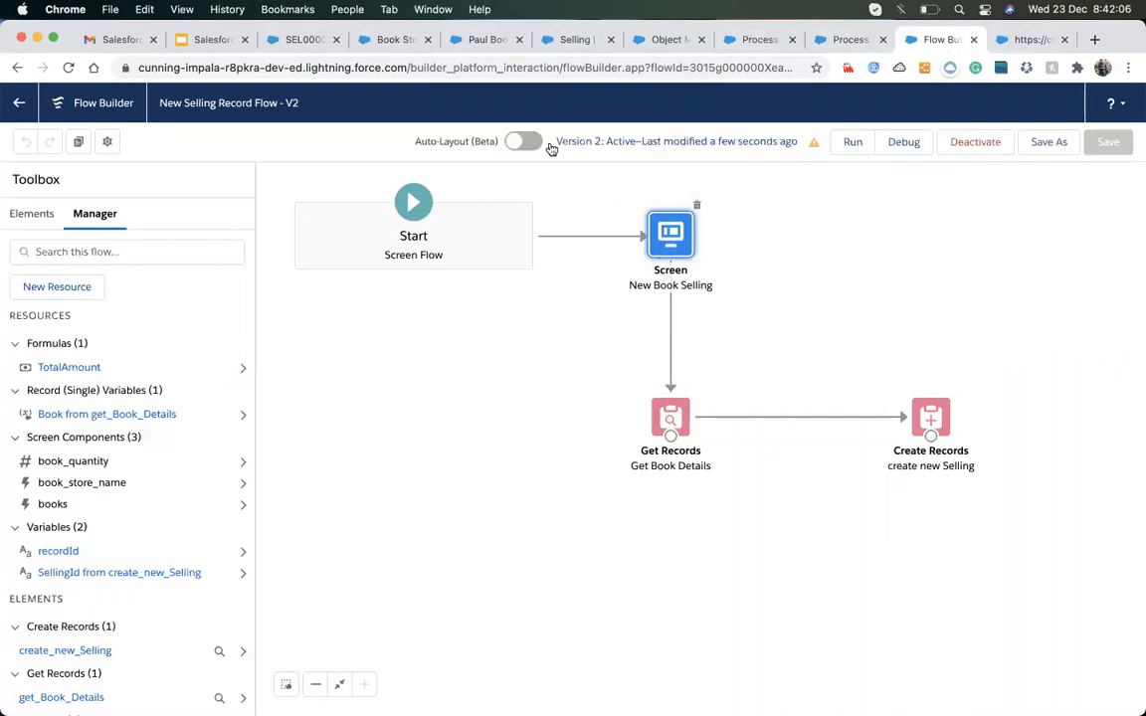
# - Launch Create New Selling from the John Books Ltd record, choose How to Play Basketball, and close the form without submitting
pyautogui.click(301, 42)
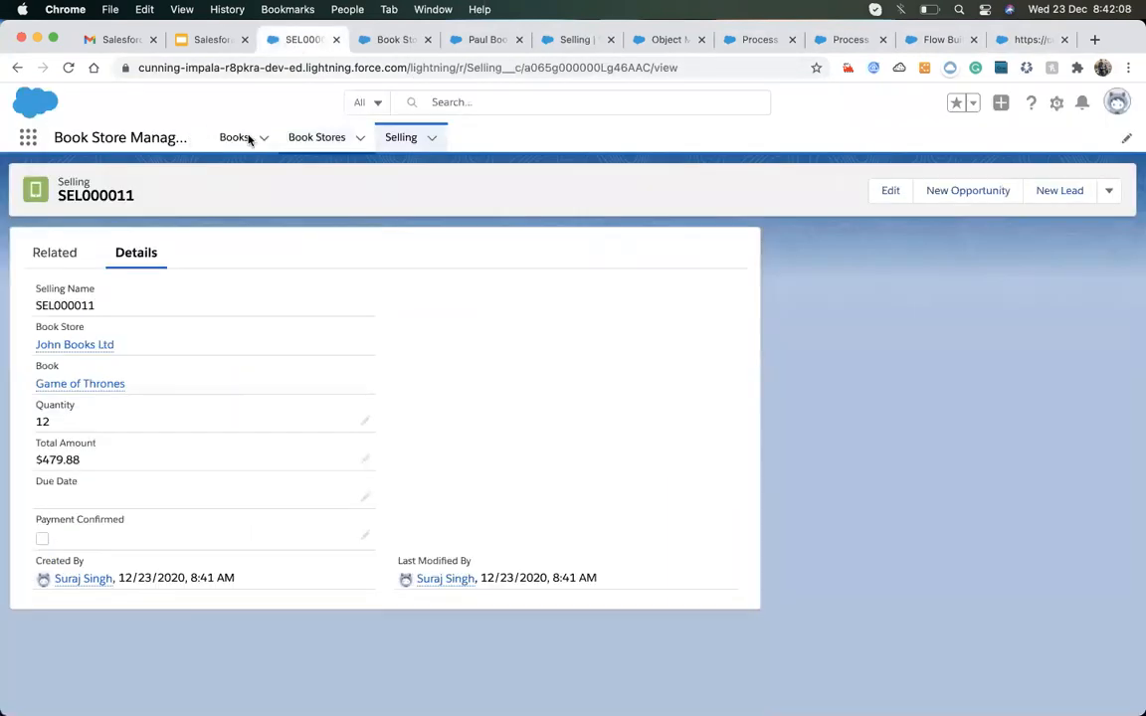
pyautogui.click(320, 141)
pyautogui.click(124, 283)
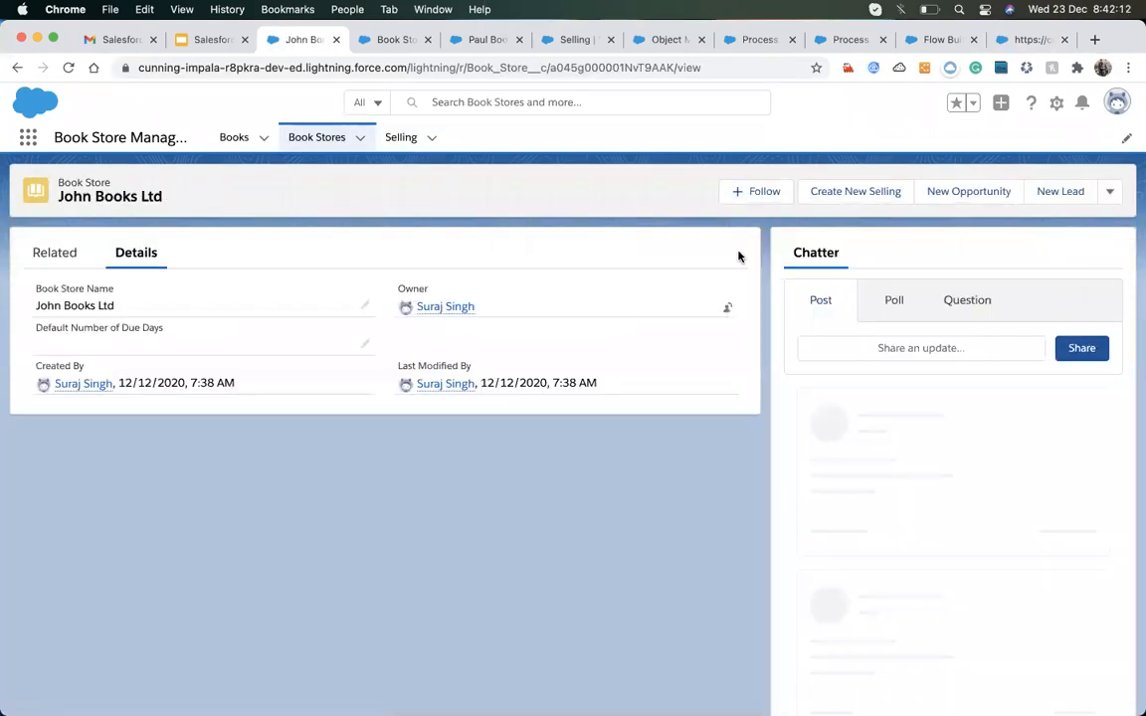
pyautogui.click(825, 191)
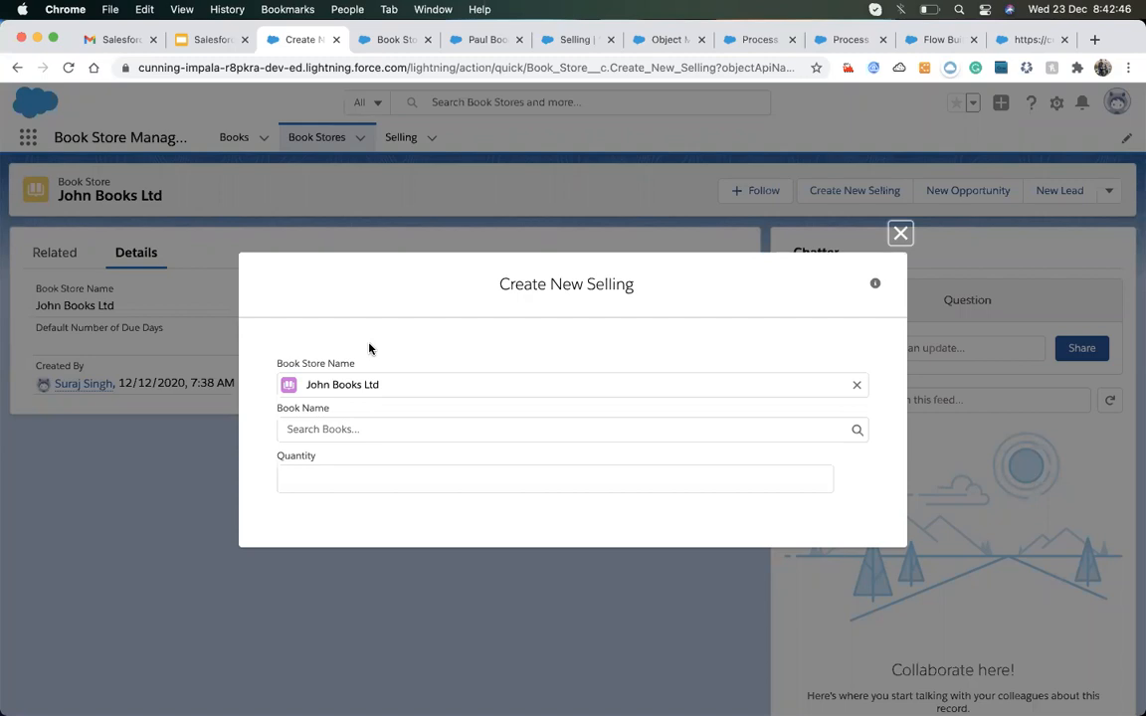
pyautogui.click(308, 431)
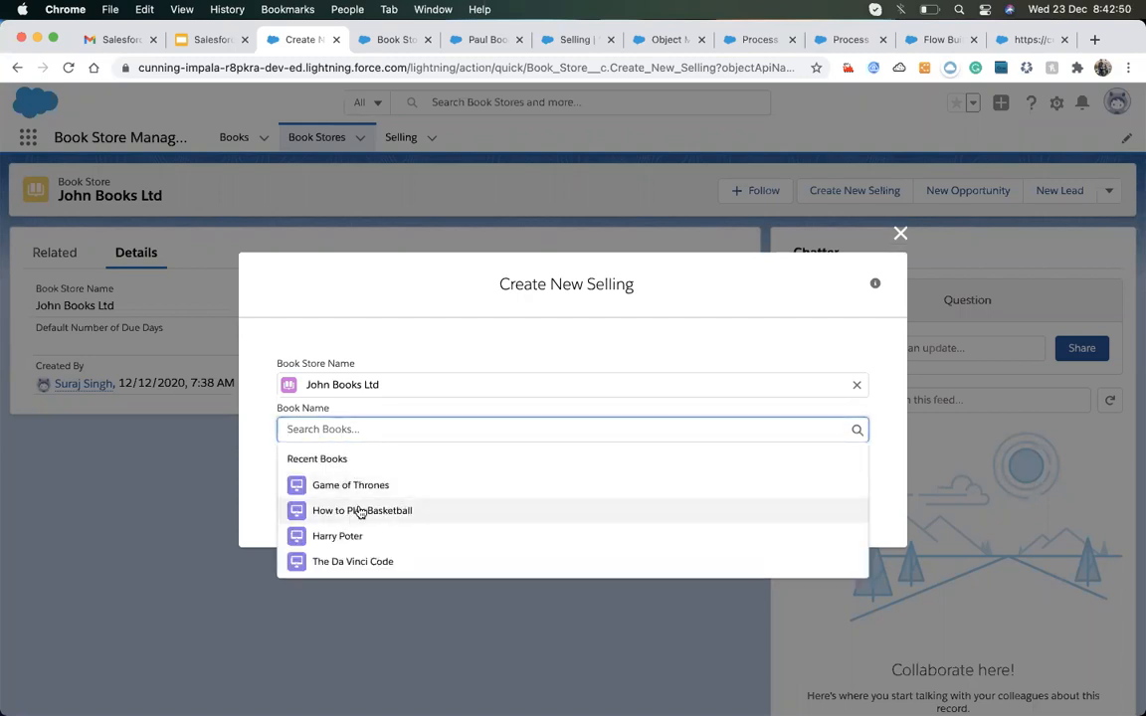
pyautogui.click(358, 510)
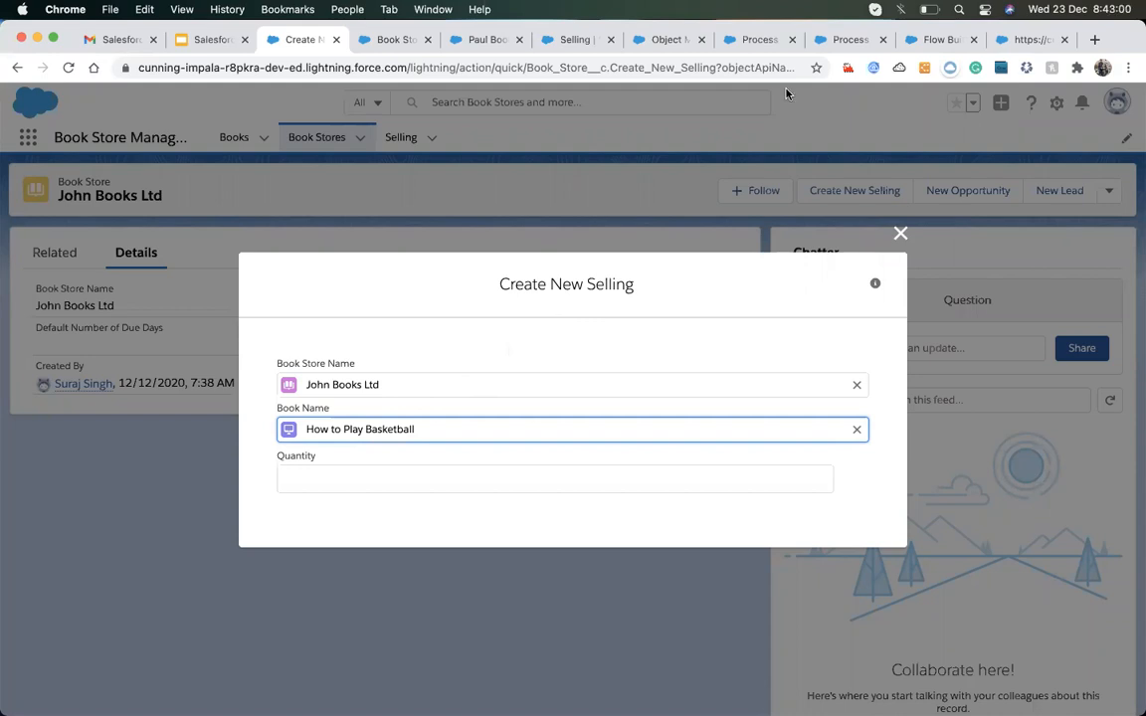
pyautogui.click(913, 40)
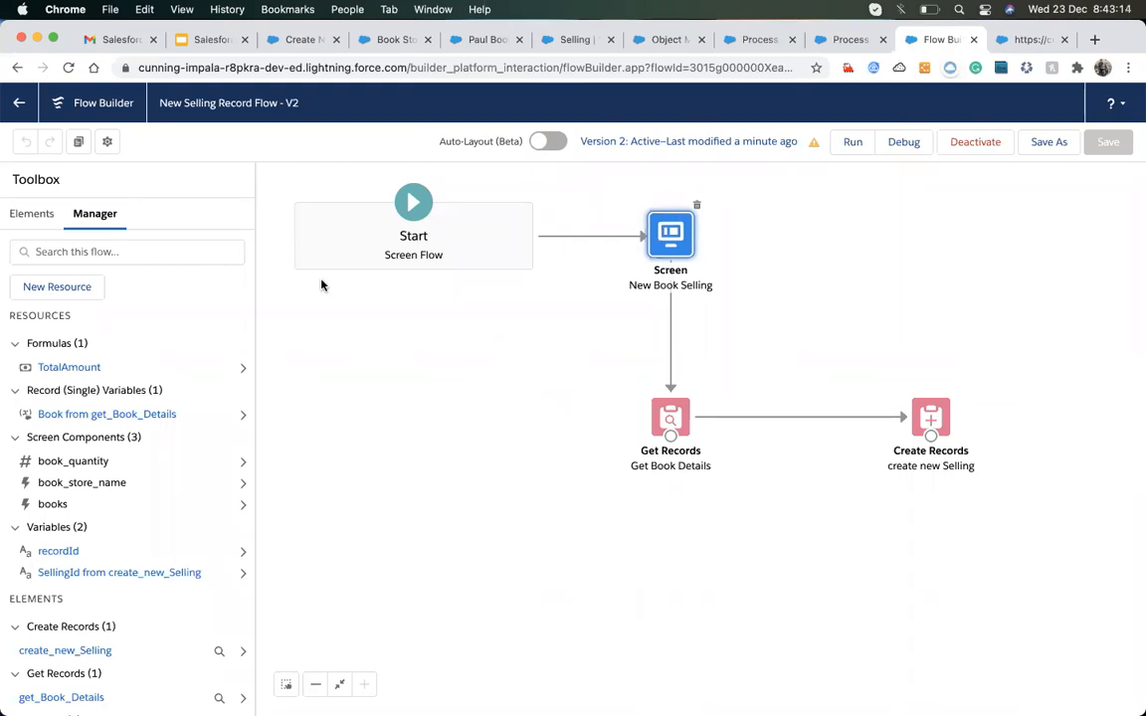
pyautogui.click(295, 40)
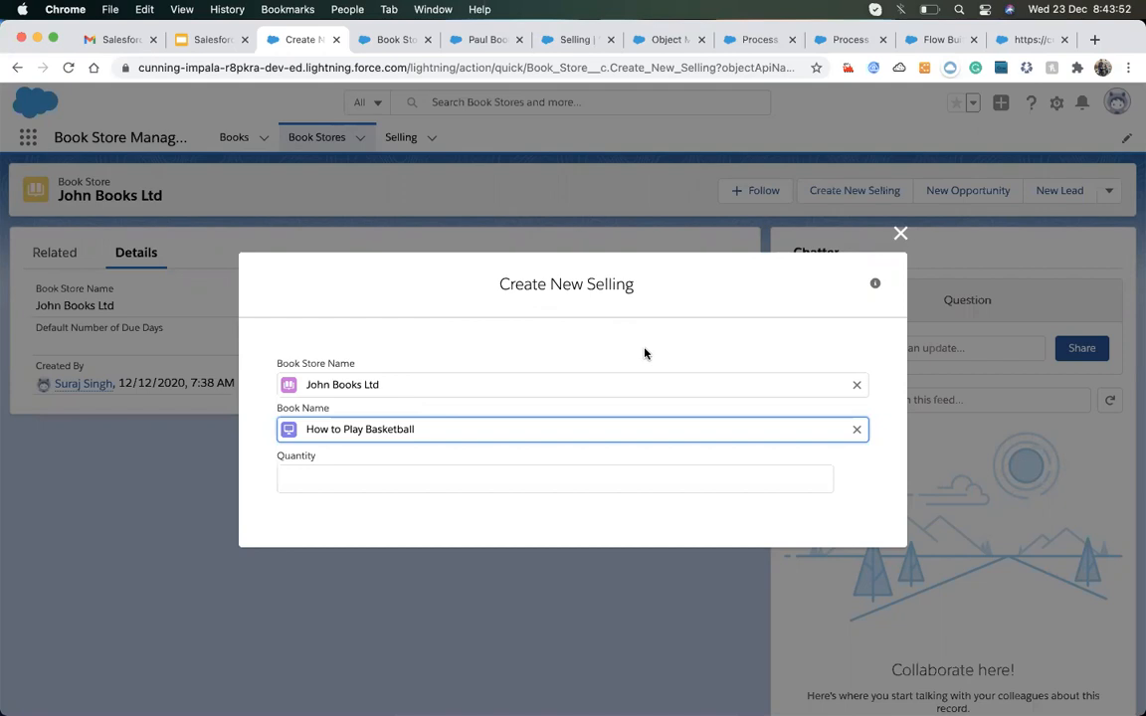
pyautogui.click(899, 236)
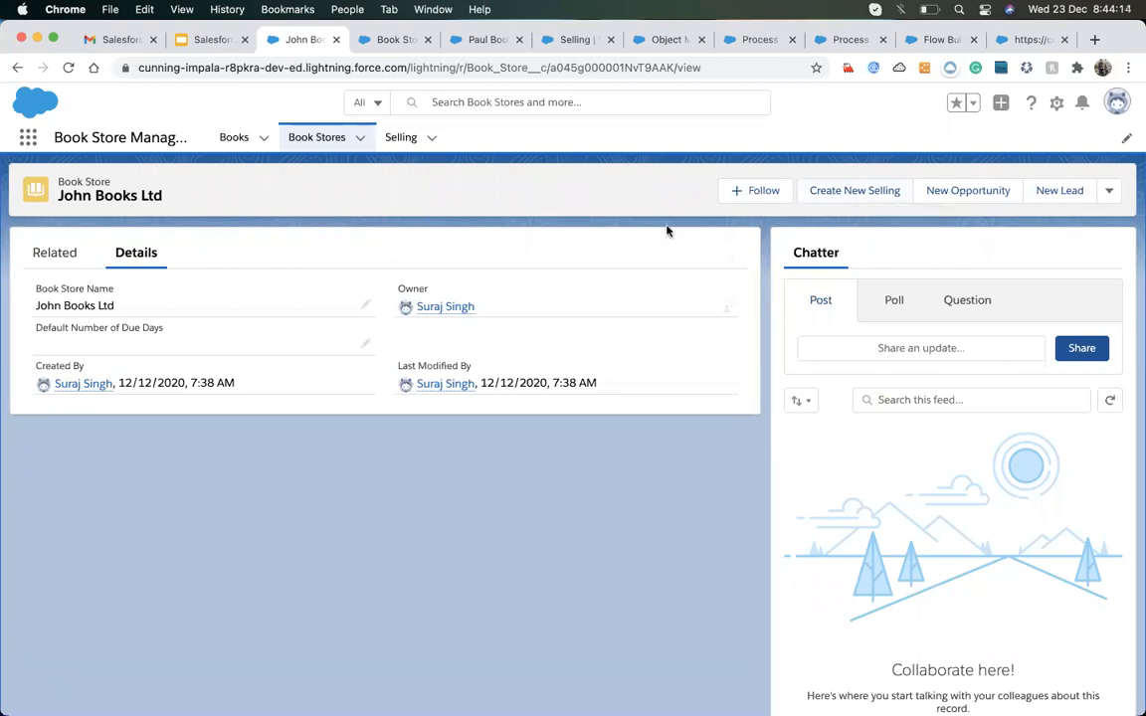
# - Return to the flow, review its elements and resources, and inspect the New Book Selling screen without editing it
pyautogui.click(914, 41)
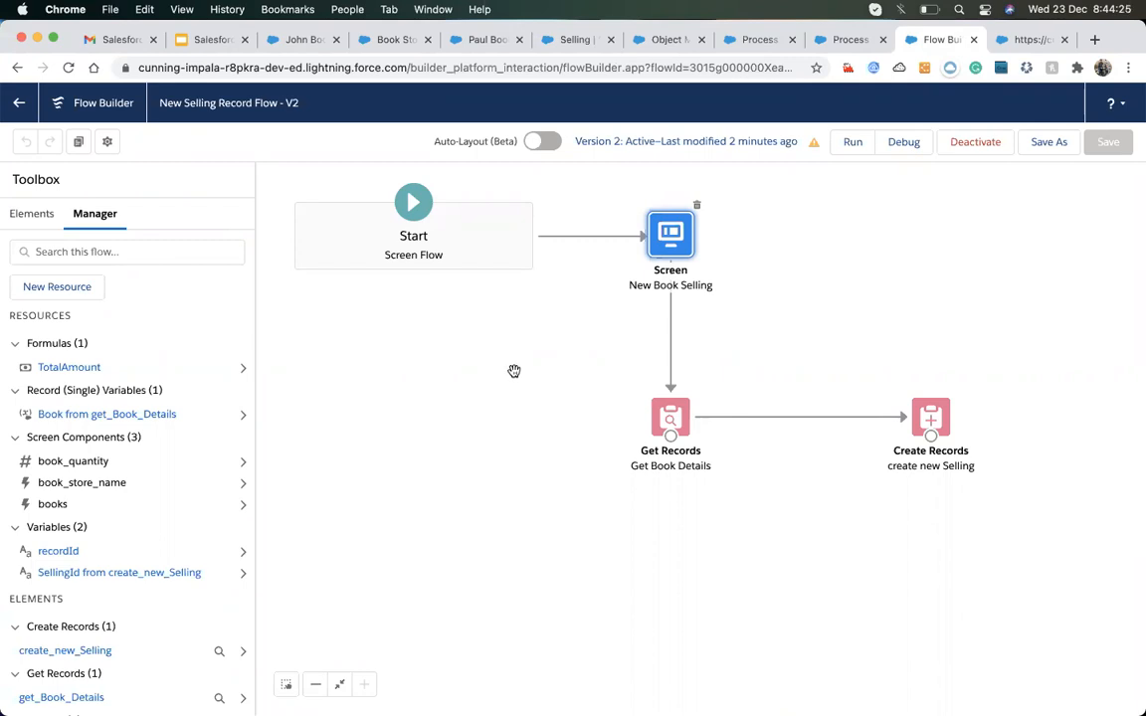
pyautogui.click(38, 213)
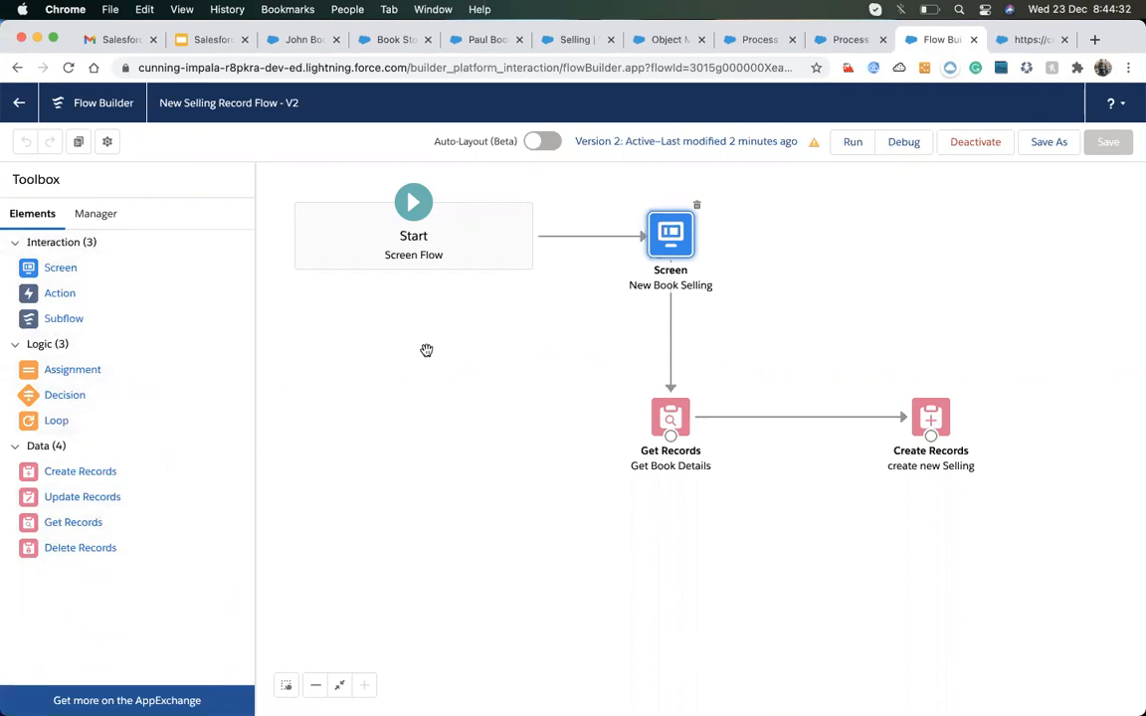
pyautogui.click(95, 215)
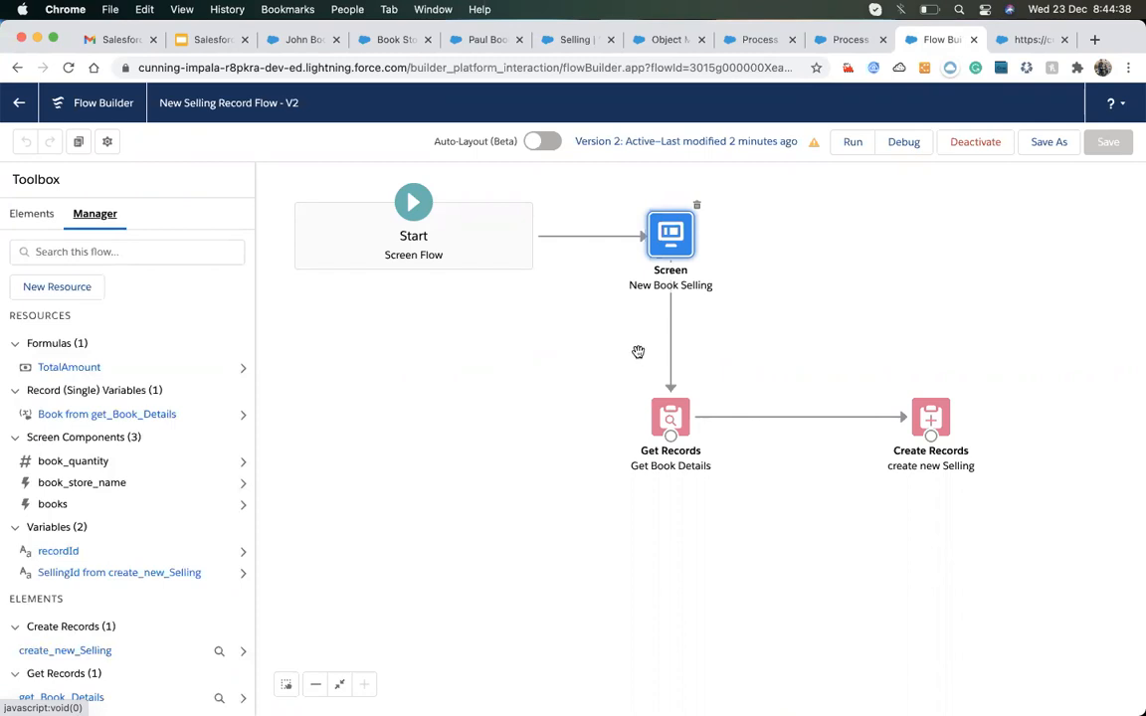
pyautogui.doubleClick(668, 248)
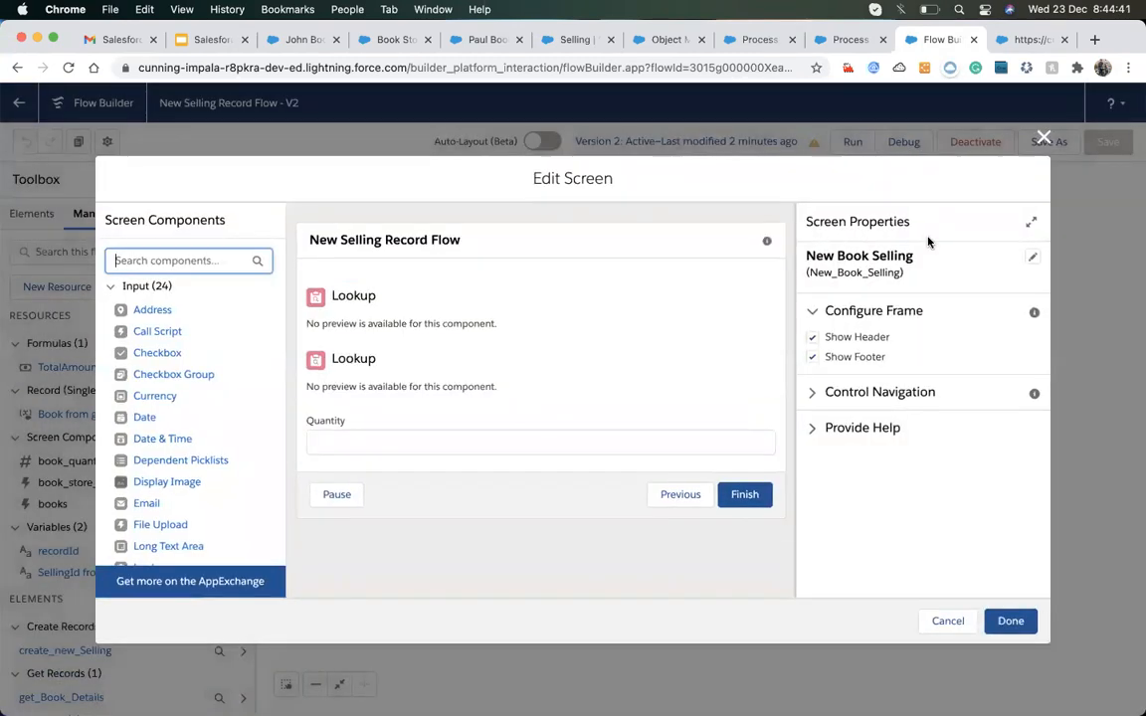
pyautogui.click(1041, 136)
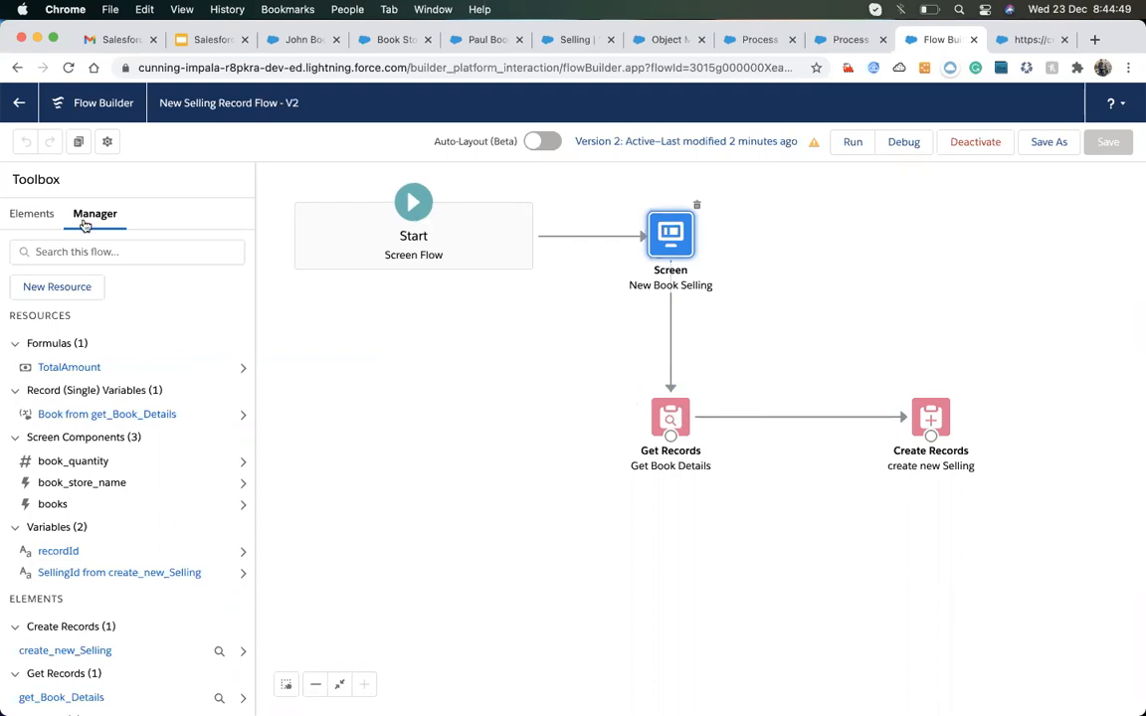
# - Add a Decision element beside the New Book Selling screen and label it Check Amount Value
pyautogui.click(29, 215)
pyautogui.moveTo(57, 397); pyautogui.dragTo(818, 223)
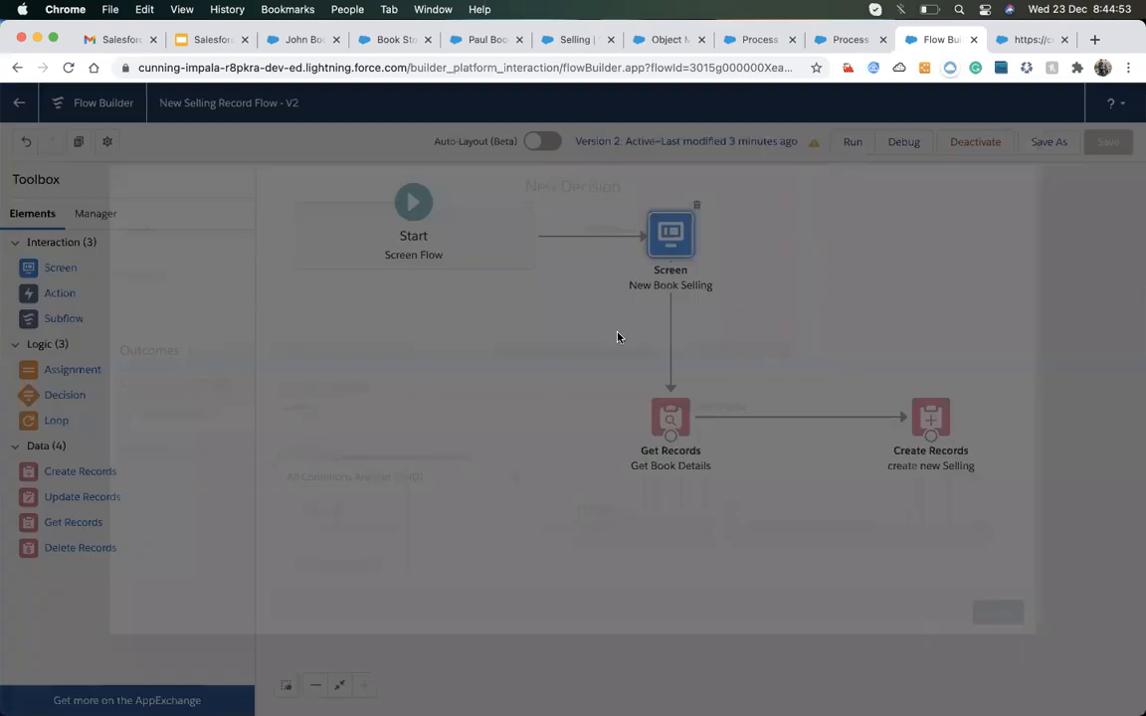
pyautogui.write('Check ')
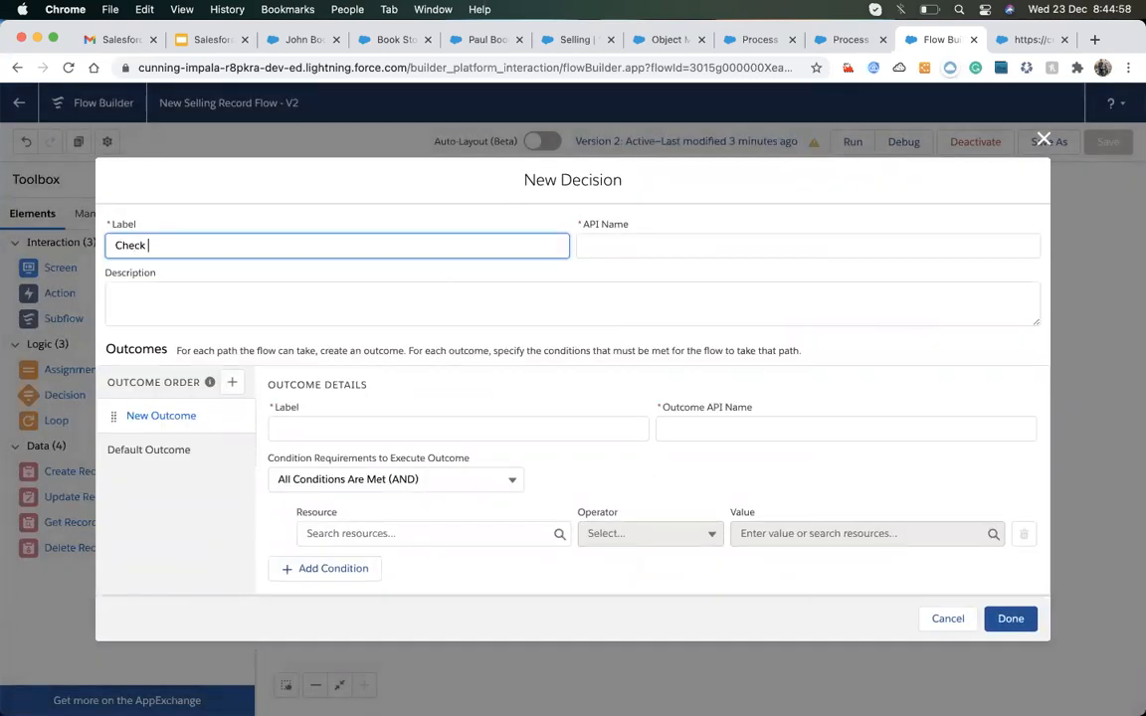
pyautogui.write('Amount Value')
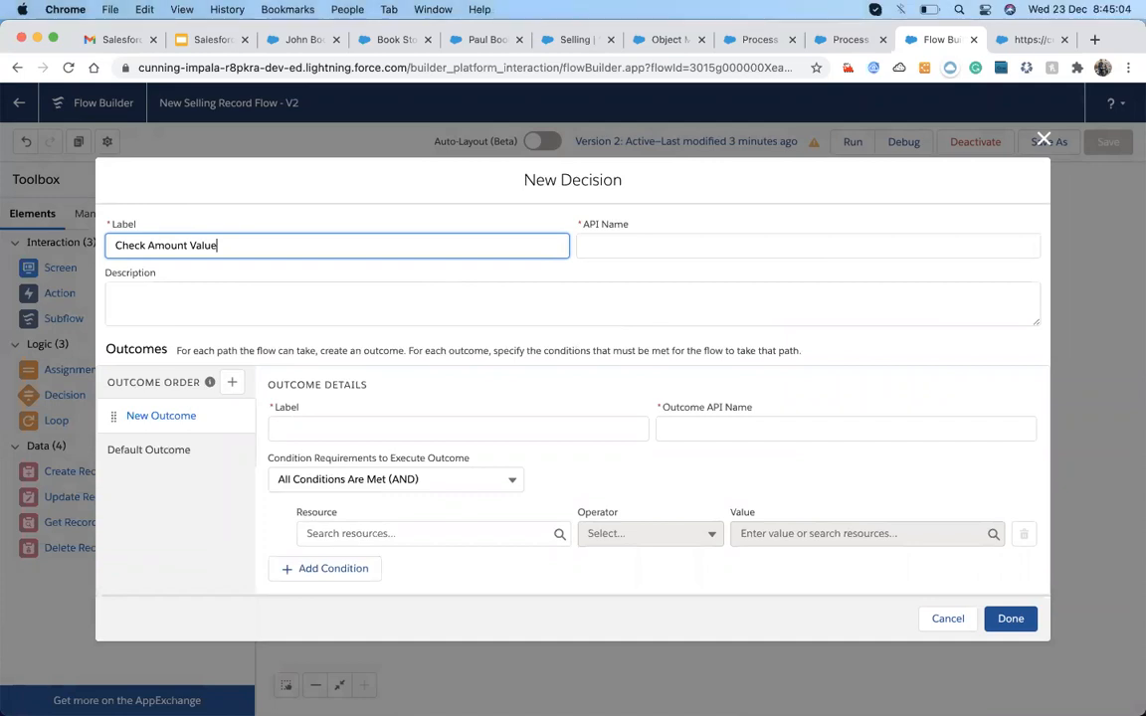
pyautogui.press('Tab')
pyautogui.click(321, 431)
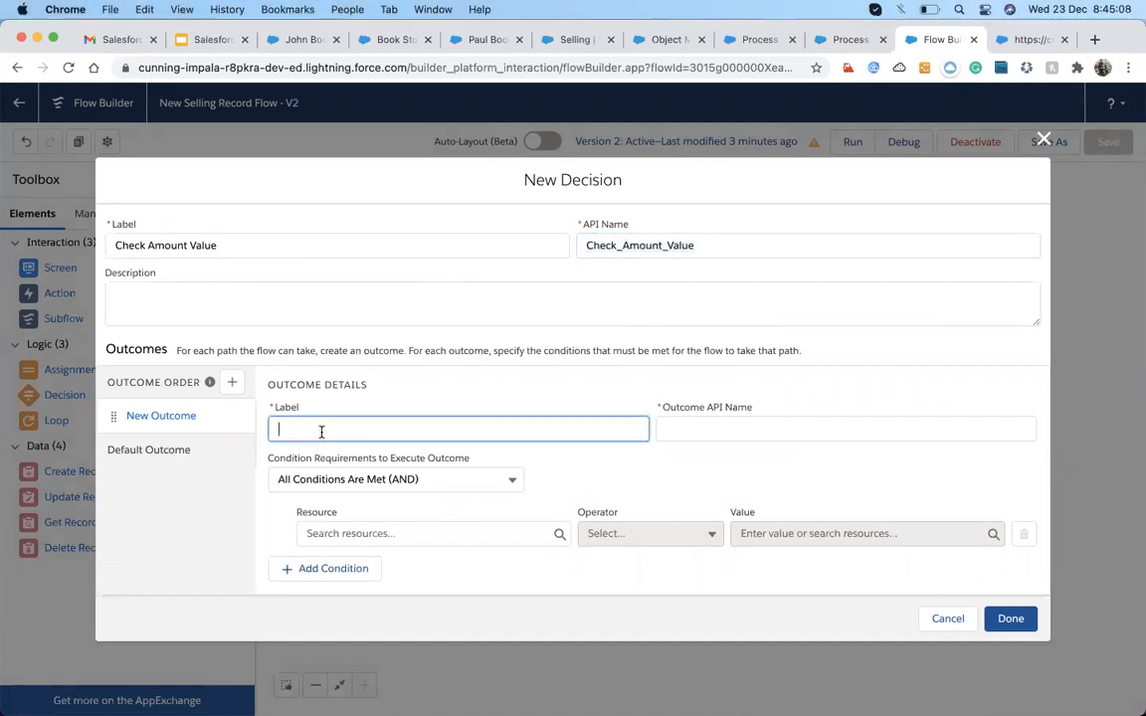
# - Relabel the new decision Check Quantity value, with the API name Check_Quantity_value
pyautogui.click(609, 245)
pyautogui.press('super+a')
pyautogui.press('BackSpace')
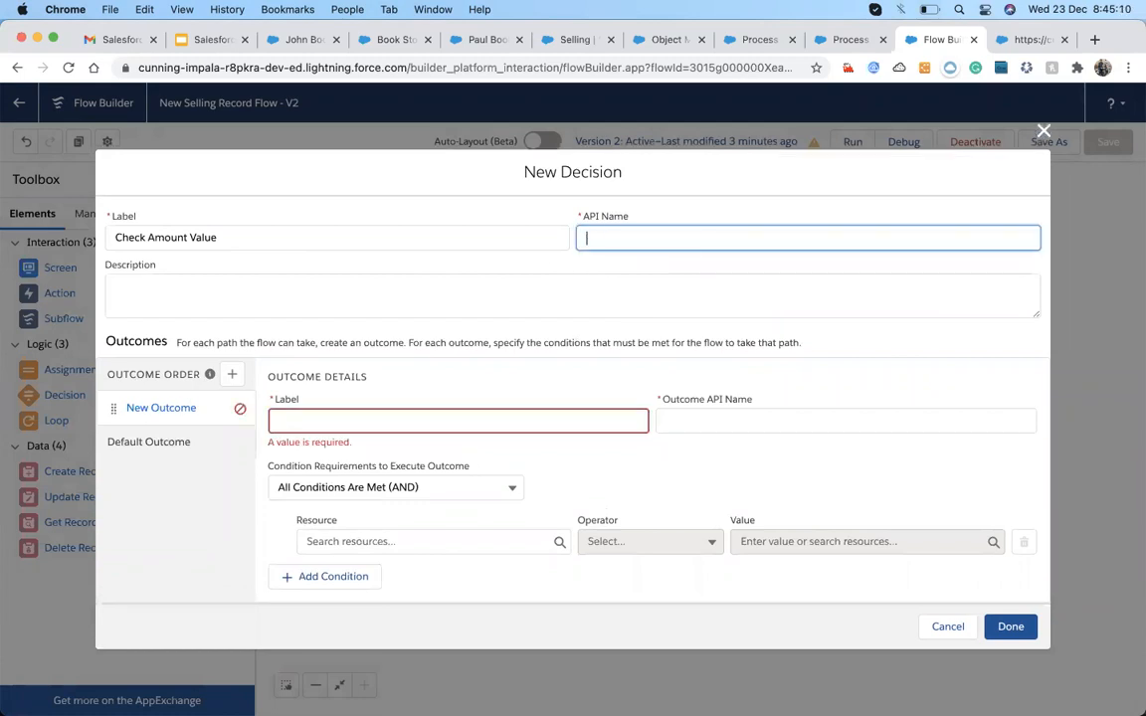
pyautogui.hotkey('shift', 'Tab')
pyautogui.press('BackSpace')
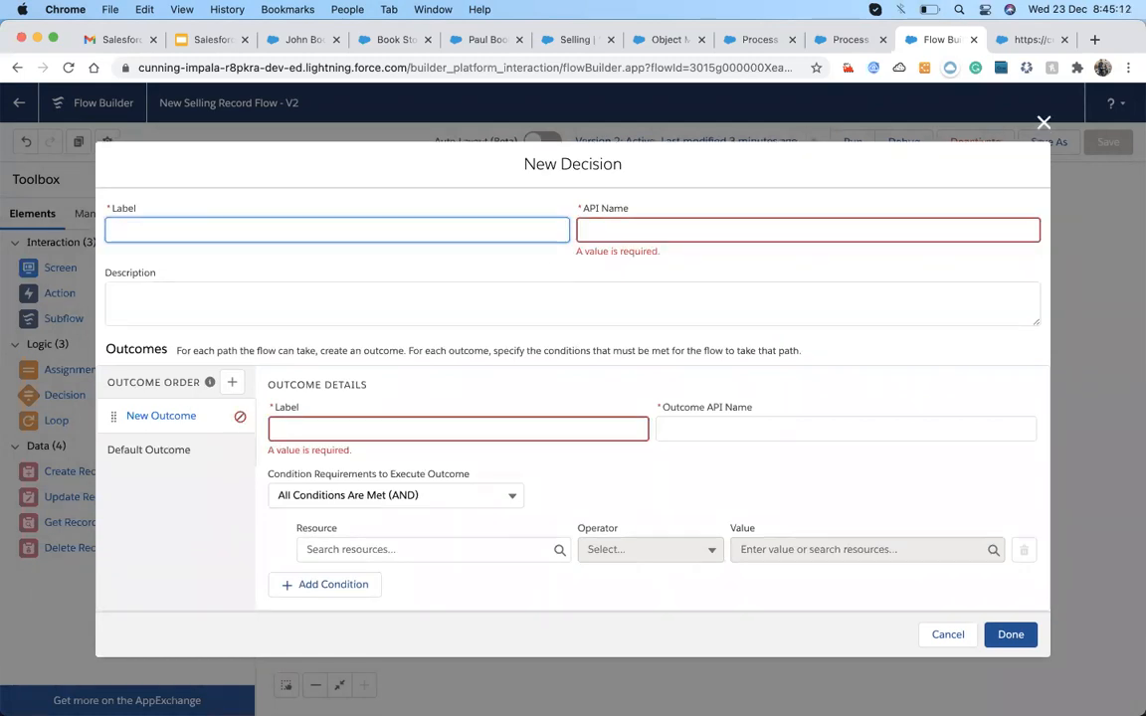
pyautogui.write('Check')
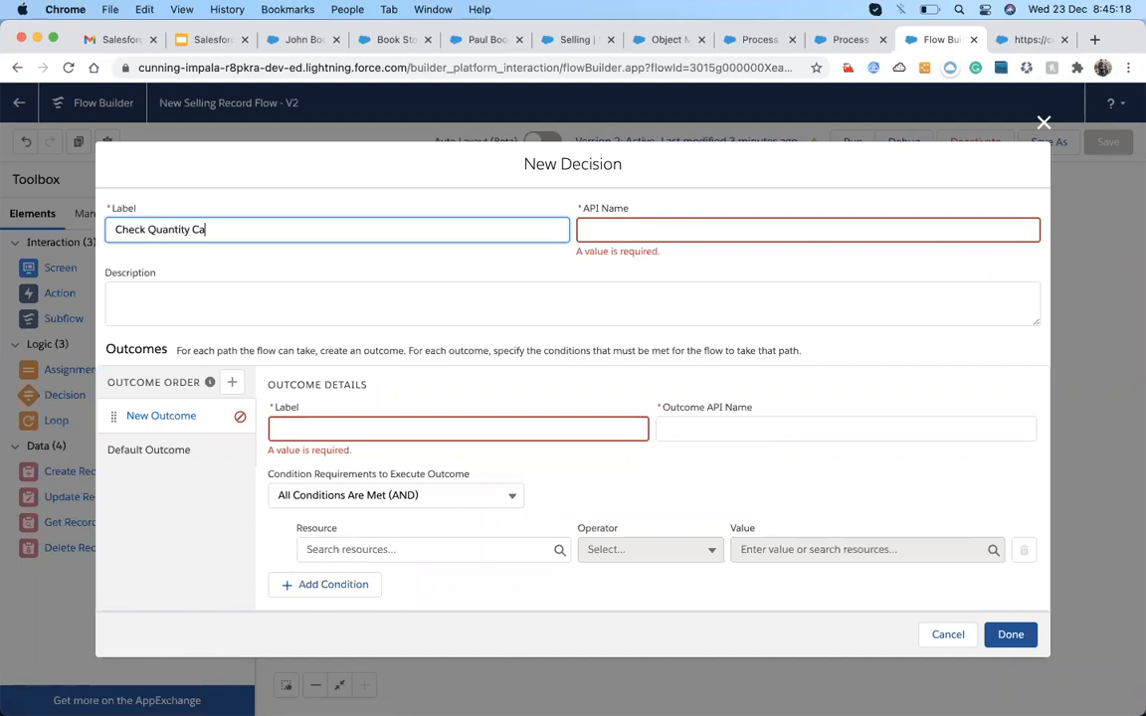
pyautogui.write('Quantity value')
pyautogui.click(614, 239)
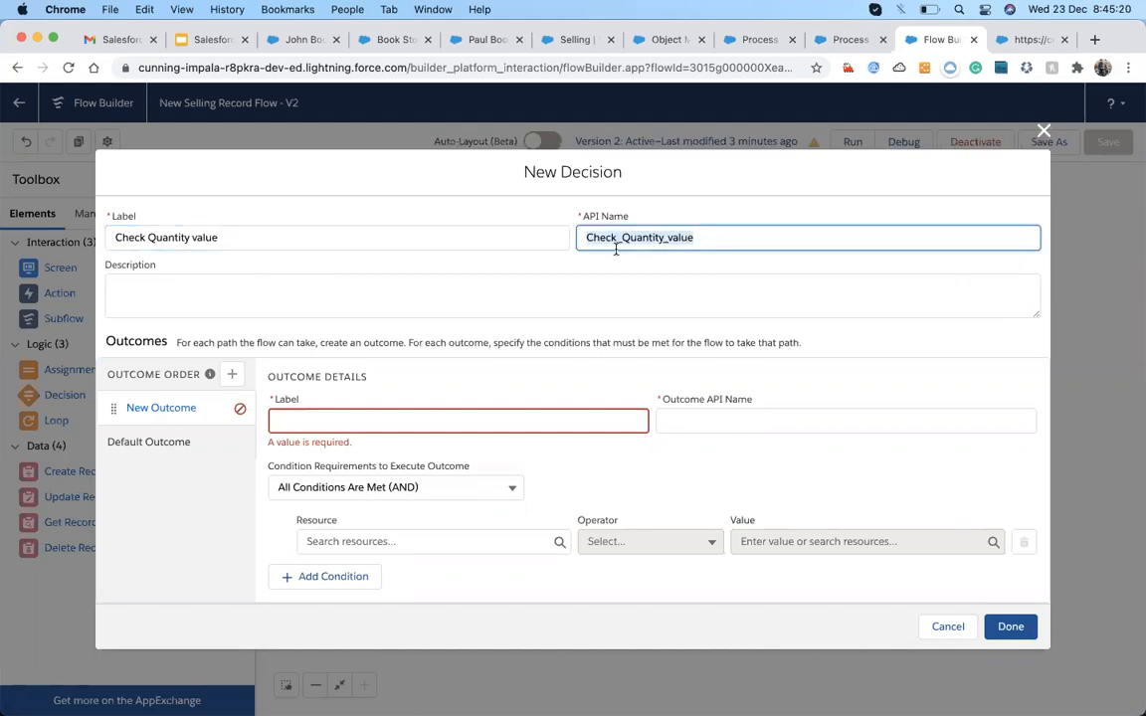
# - Label the decision's new outcome quantity greater than zero, with the API name quantity_greater_than_zero
pyautogui.click(381, 422)
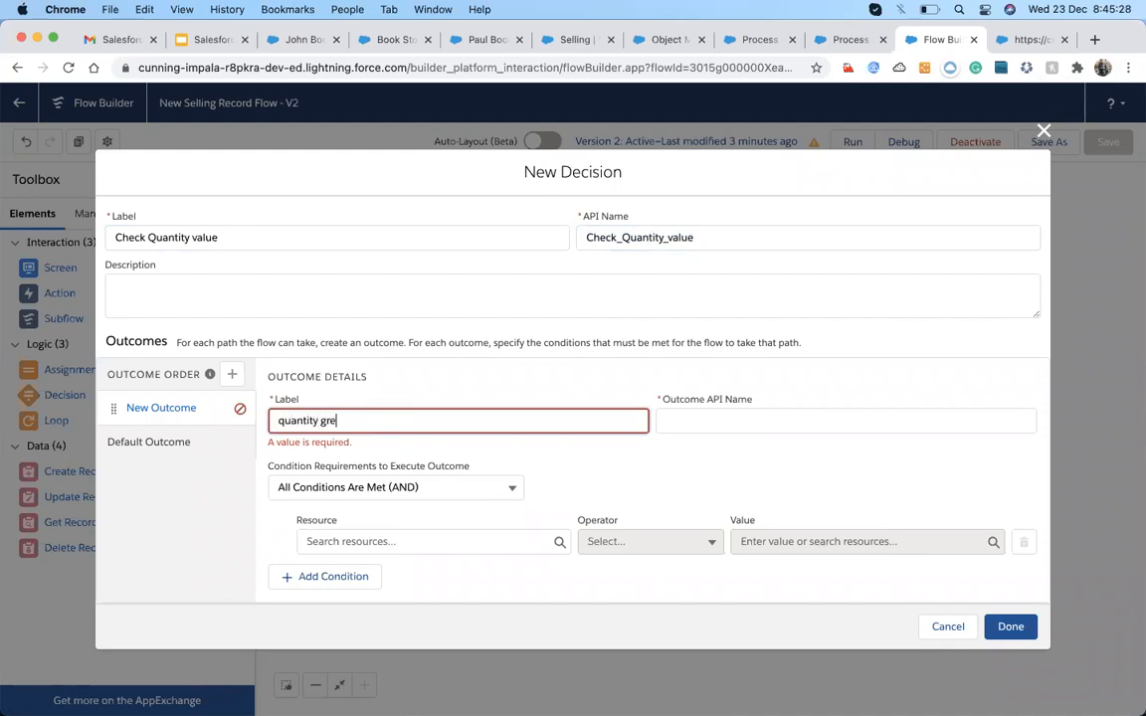
pyautogui.write('than zero')
pyautogui.press('Tab')
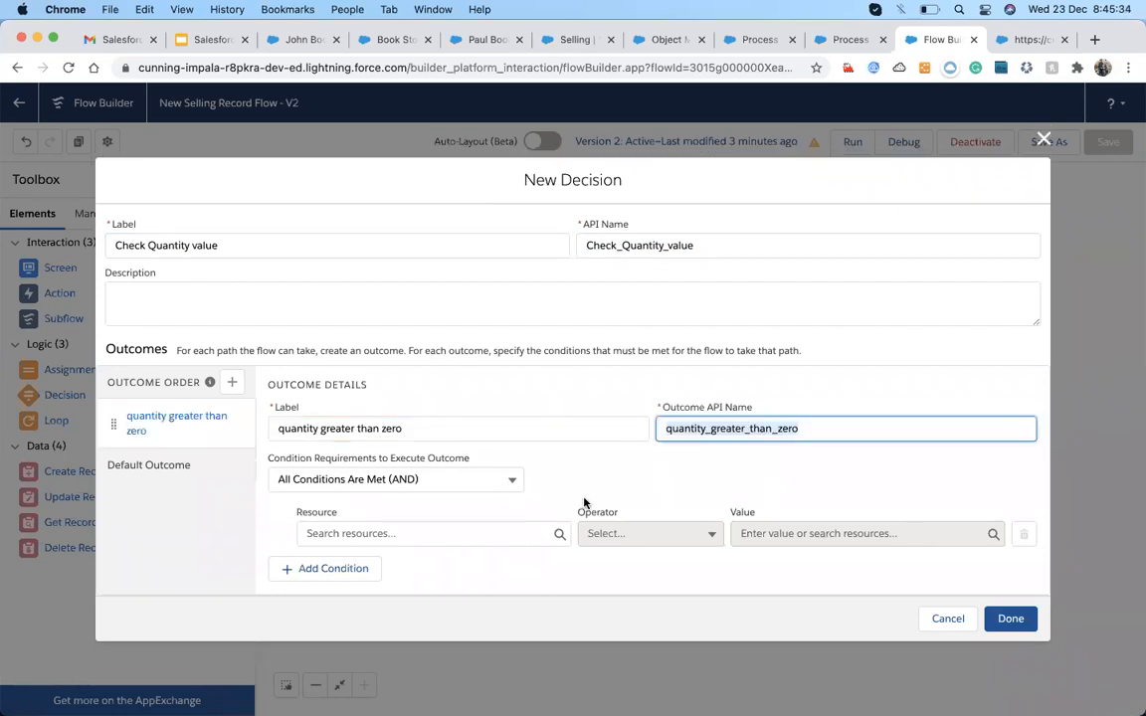
# - Set the outcome's condition to book_quantity Greater Than 0 and finish creating the decision
pyautogui.click(433, 538)
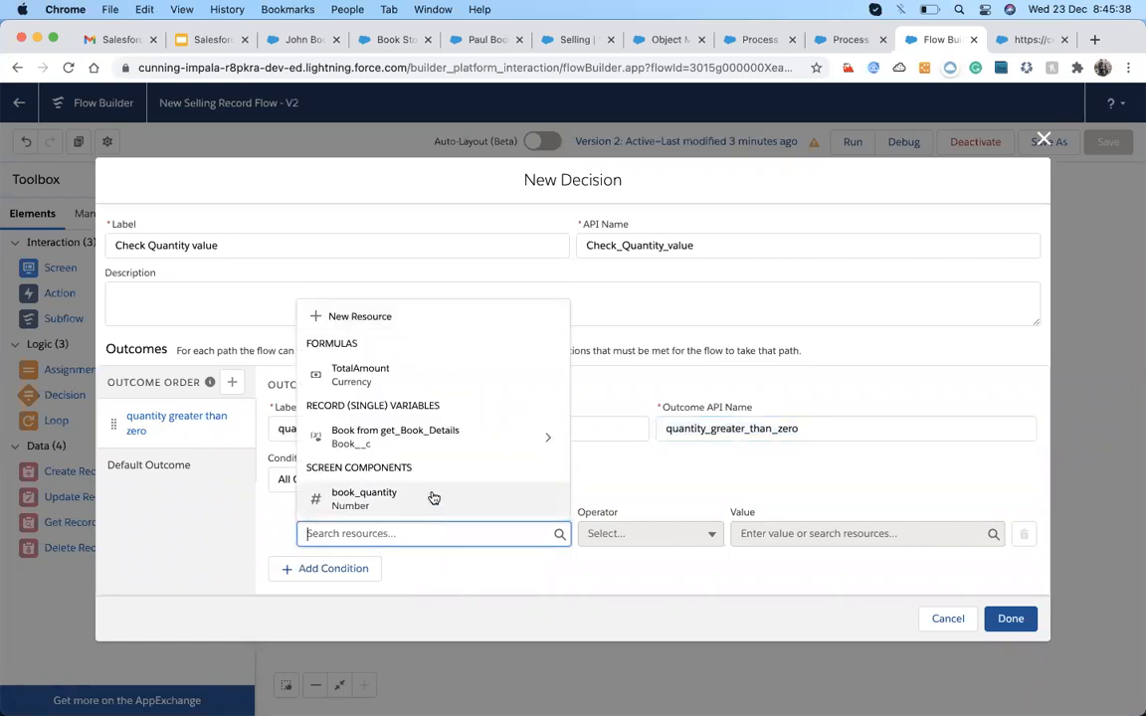
pyautogui.click(435, 498)
pyautogui.click(650, 537)
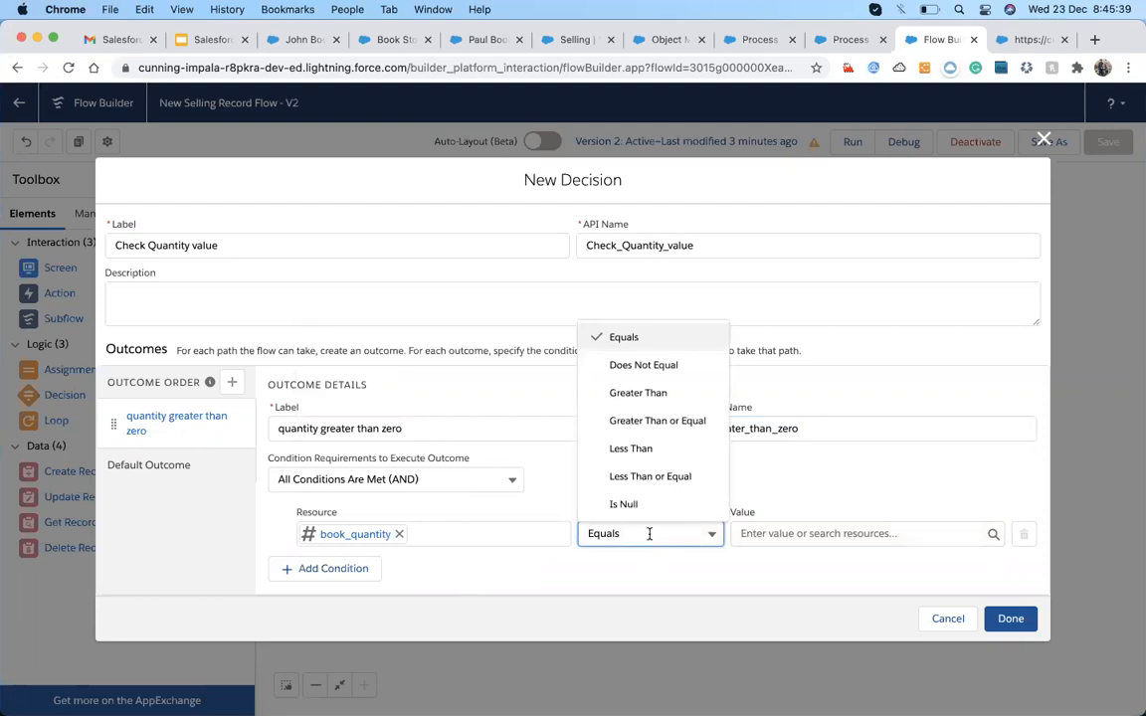
pyautogui.click(639, 394)
pyautogui.click(795, 537)
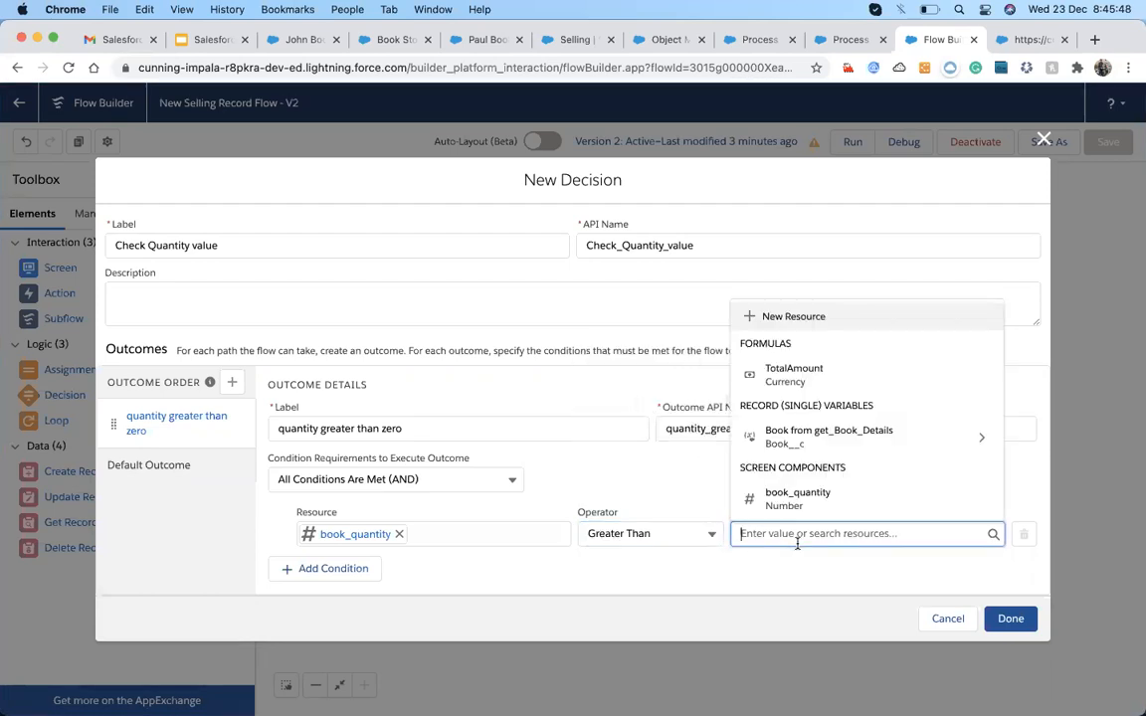
pyautogui.write('0')
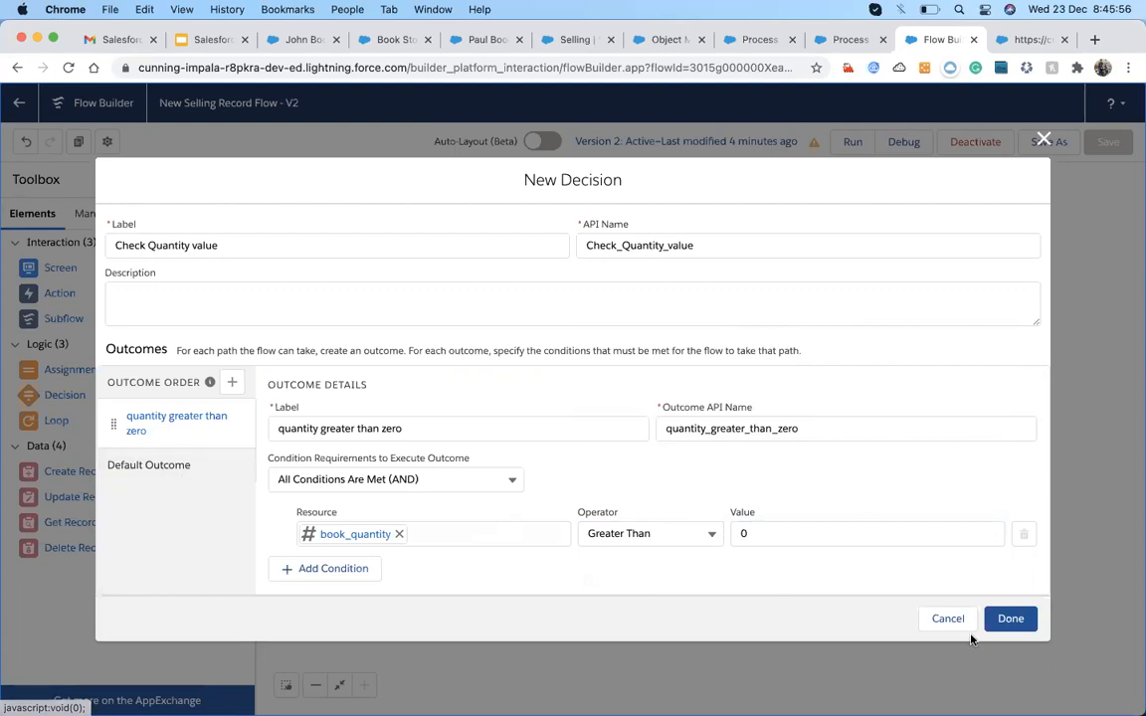
pyautogui.click(1011, 619)
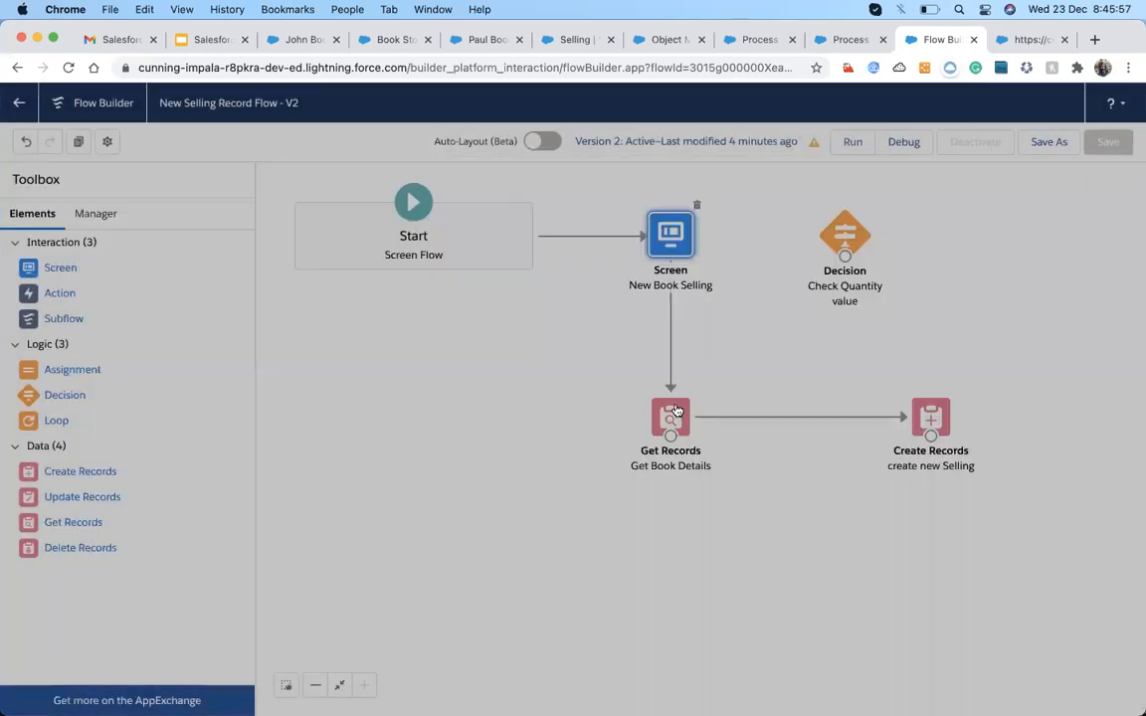
# - Replace the direct screen-to-Get Book Details connector with a path through the decision, using the quantity greater than zero outcome
pyautogui.click(667, 343)
pyautogui.press('BackSpace')
pyautogui.moveTo(669, 254); pyautogui.dragTo(675, 435)
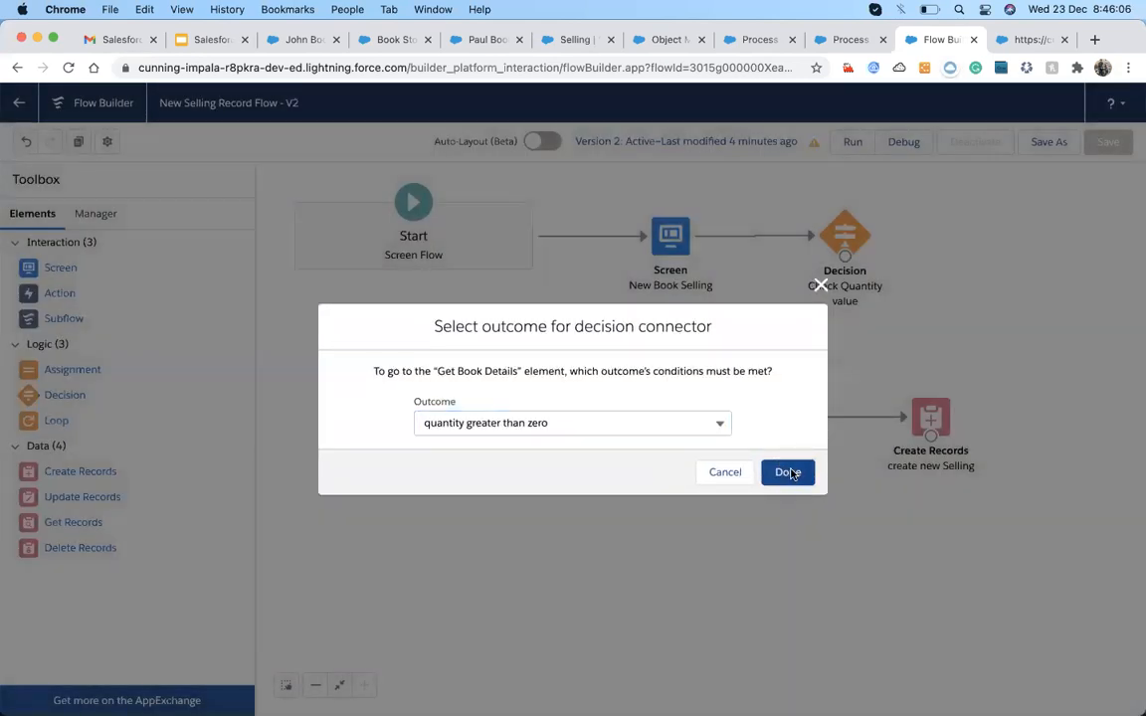
pyautogui.click(789, 473)
# - Connect the decision's default outcome back to the New Book Selling screen, and rearrange the decision and record elements for a clear layout
pyautogui.moveTo(921, 419); pyautogui.dragTo(861, 527)
pyautogui.moveTo(683, 439); pyautogui.dragTo(985, 388)
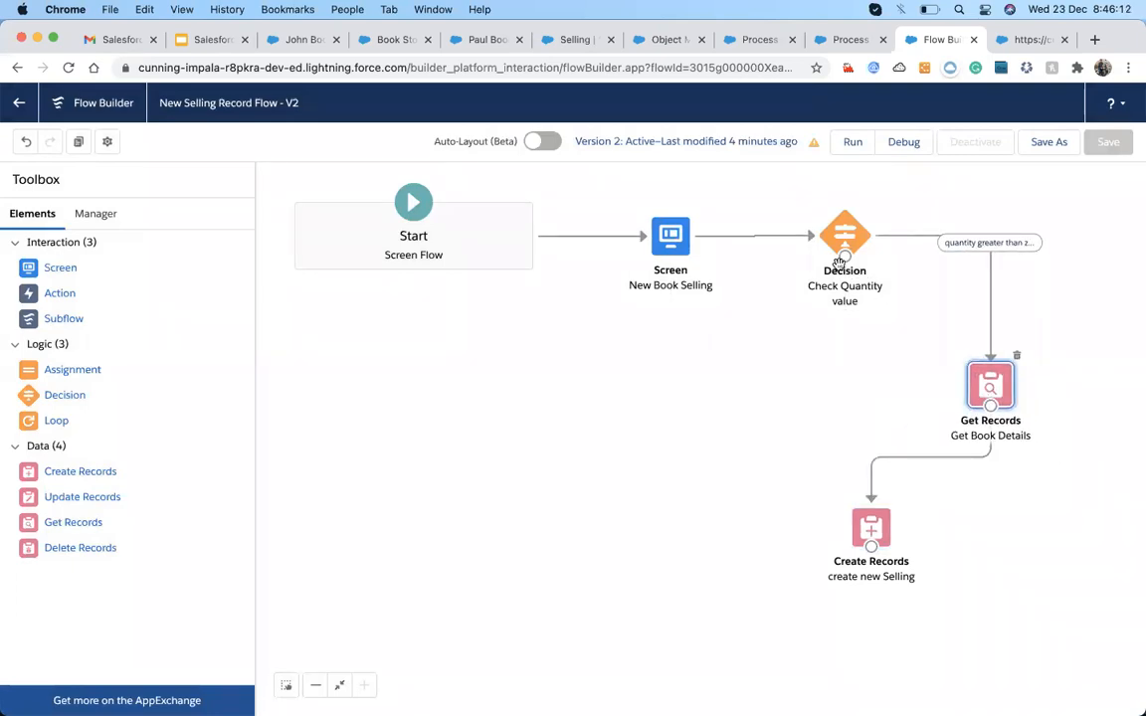
pyautogui.moveTo(678, 261); pyautogui.dragTo(678, 258)
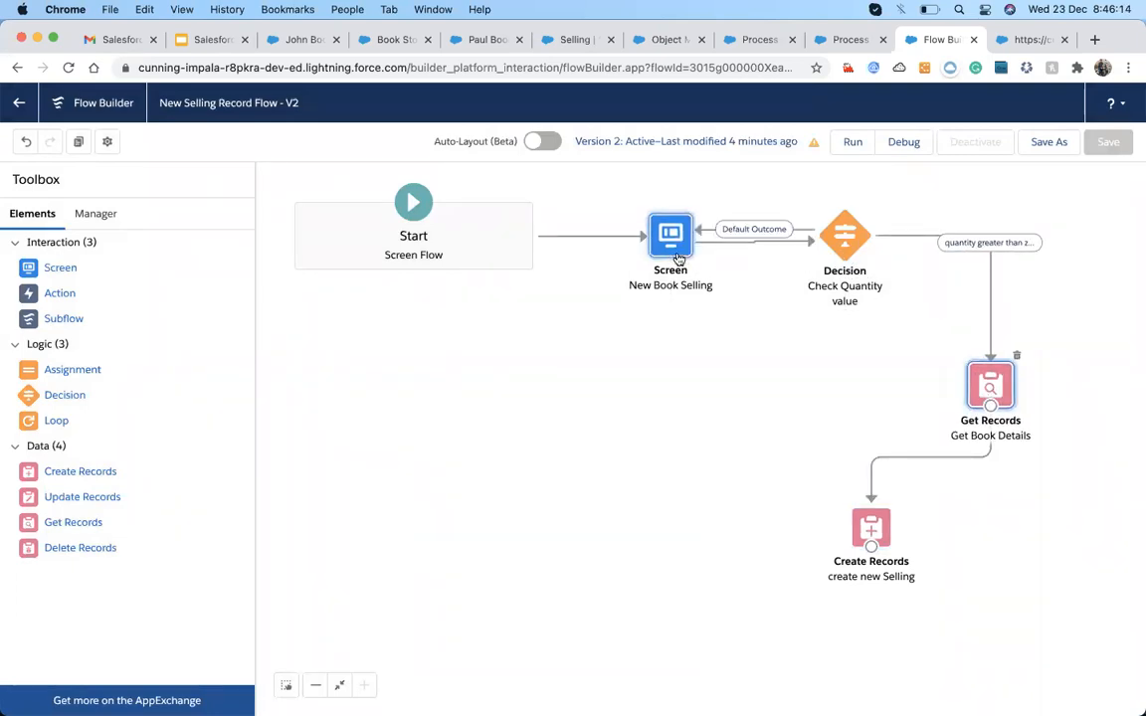
pyautogui.moveTo(848, 244); pyautogui.dragTo(860, 244)
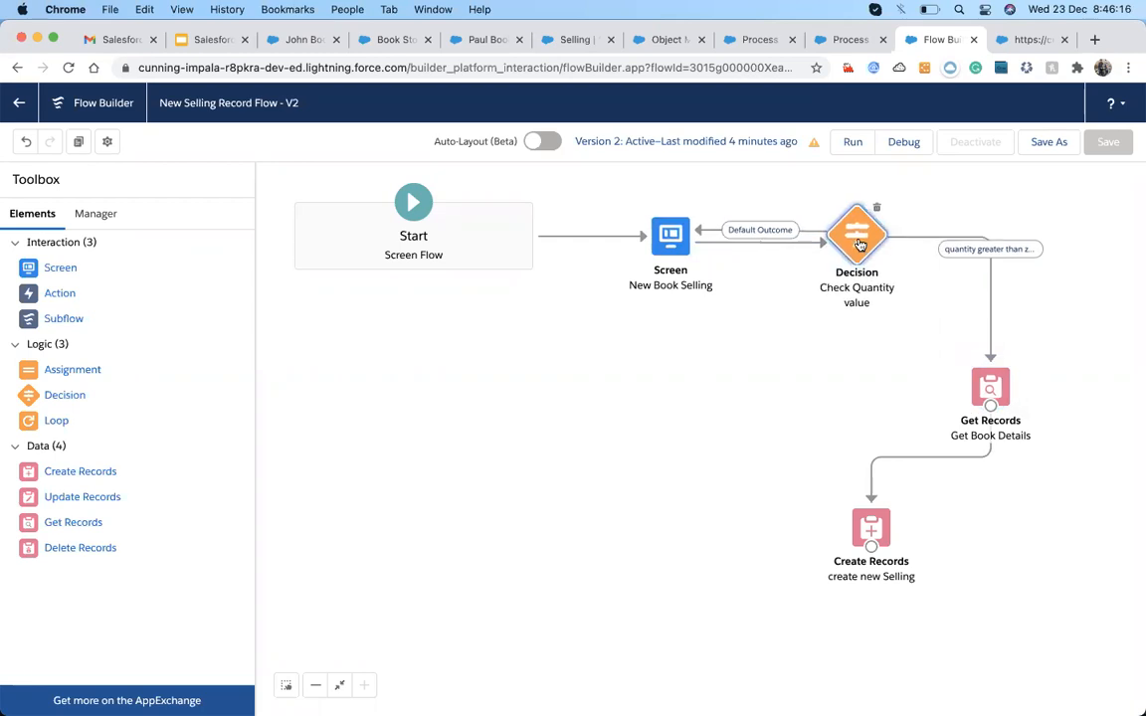
pyautogui.moveTo(989, 374); pyautogui.dragTo(1007, 410)
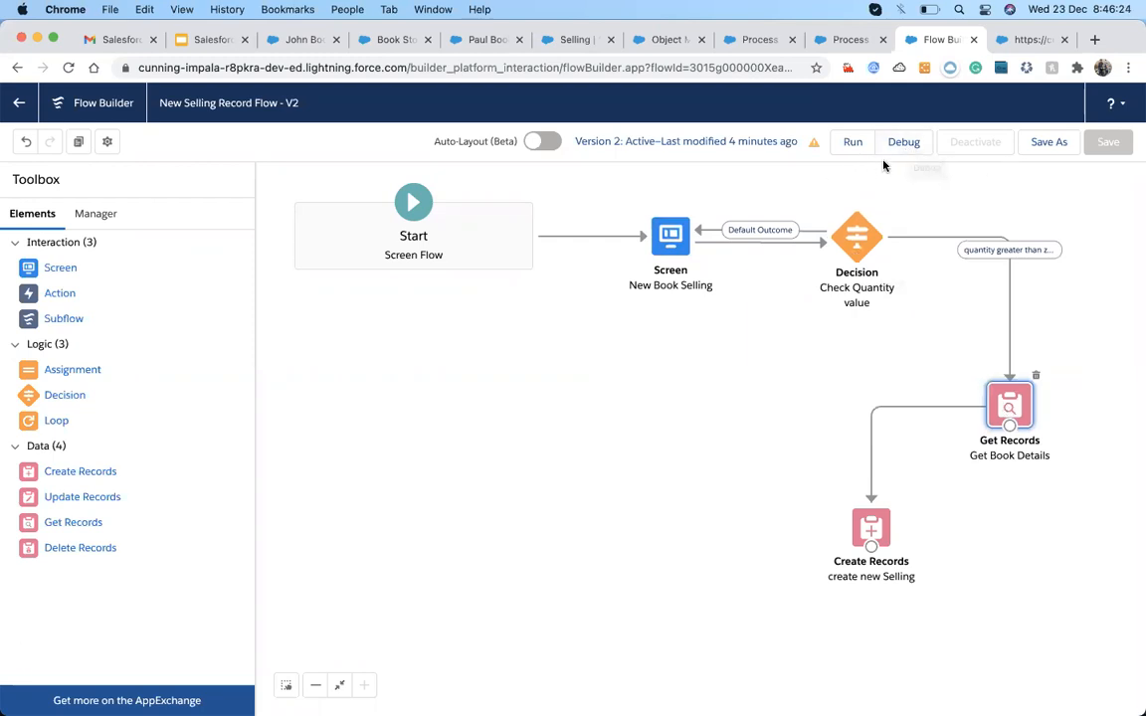
# - Save the flow as a new version under the label New Selling Record Flow and dismiss the issues notice
pyautogui.click(1047, 143)
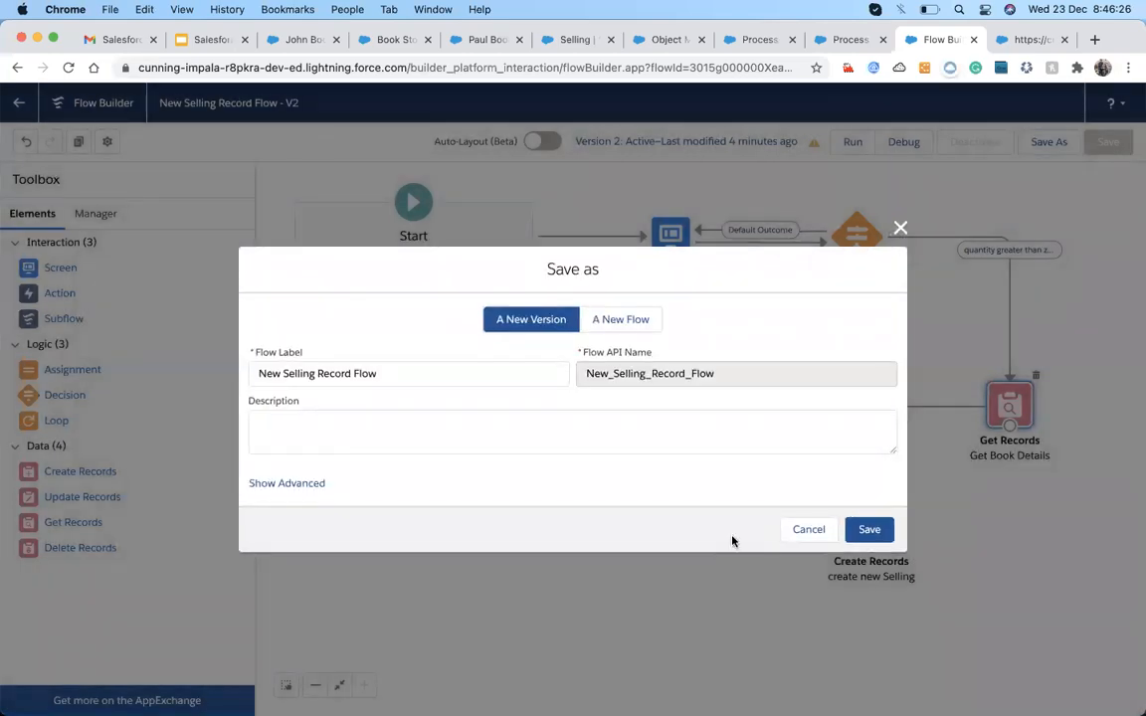
pyautogui.click(870, 530)
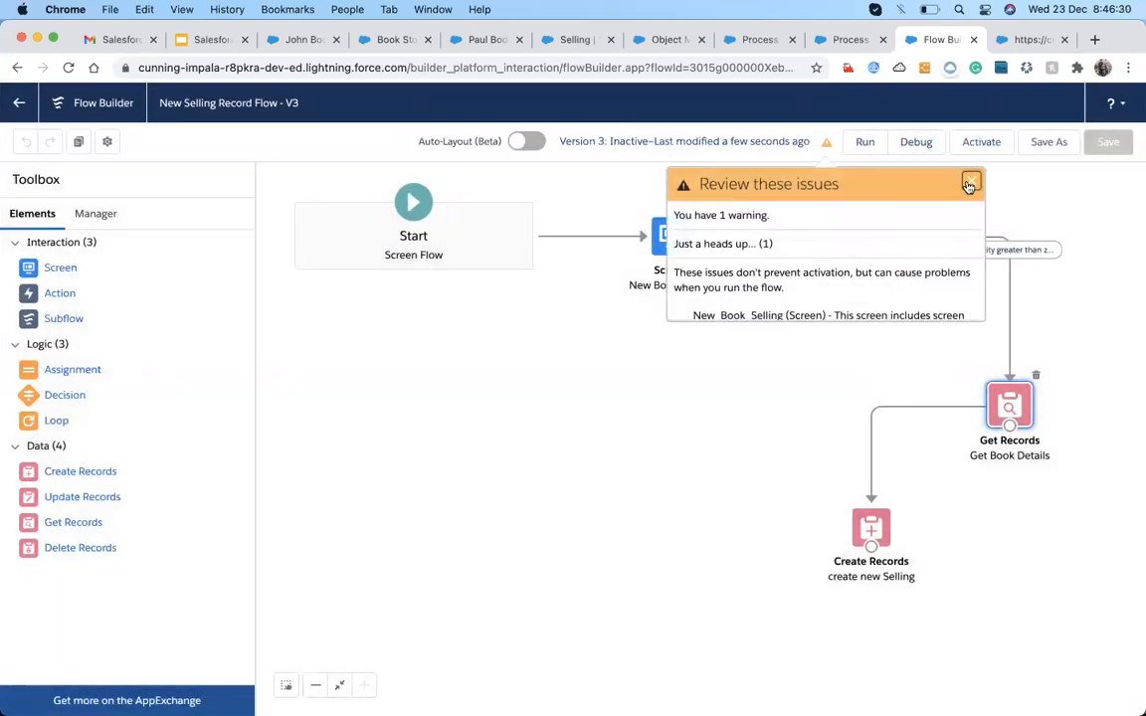
pyautogui.click(970, 182)
# - Debug the new flow version, closing the old debug page and supplying the John Books Ltd record's ID as recordId
pyautogui.click(914, 149)
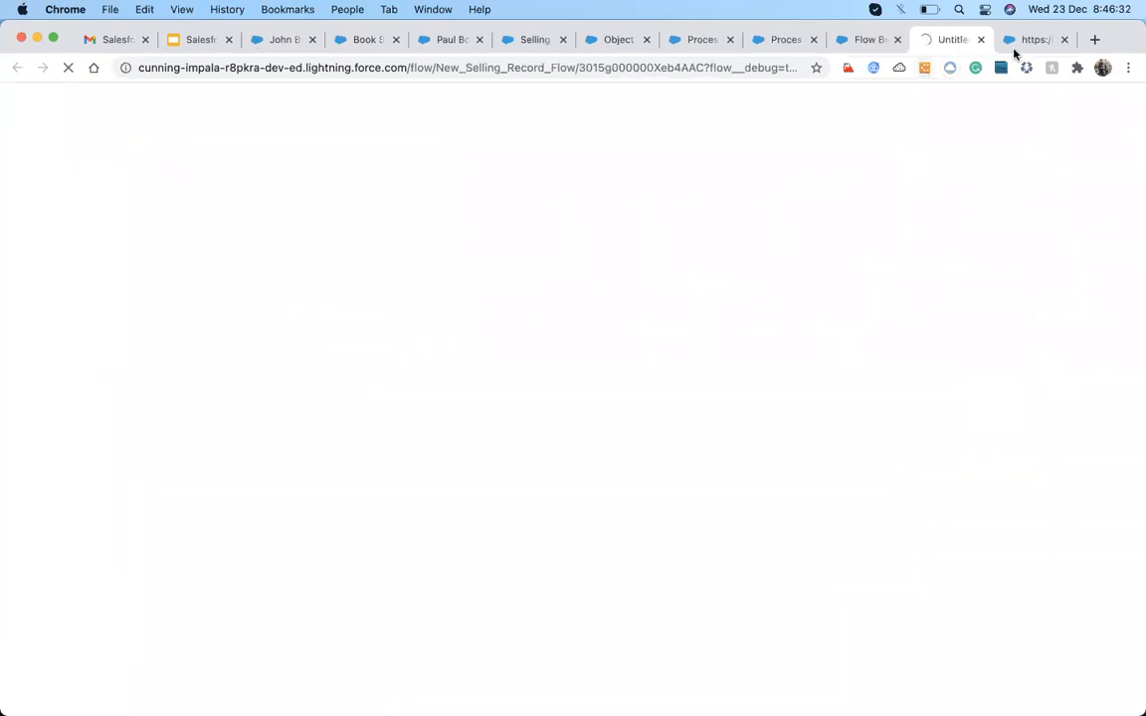
pyautogui.click(1064, 40)
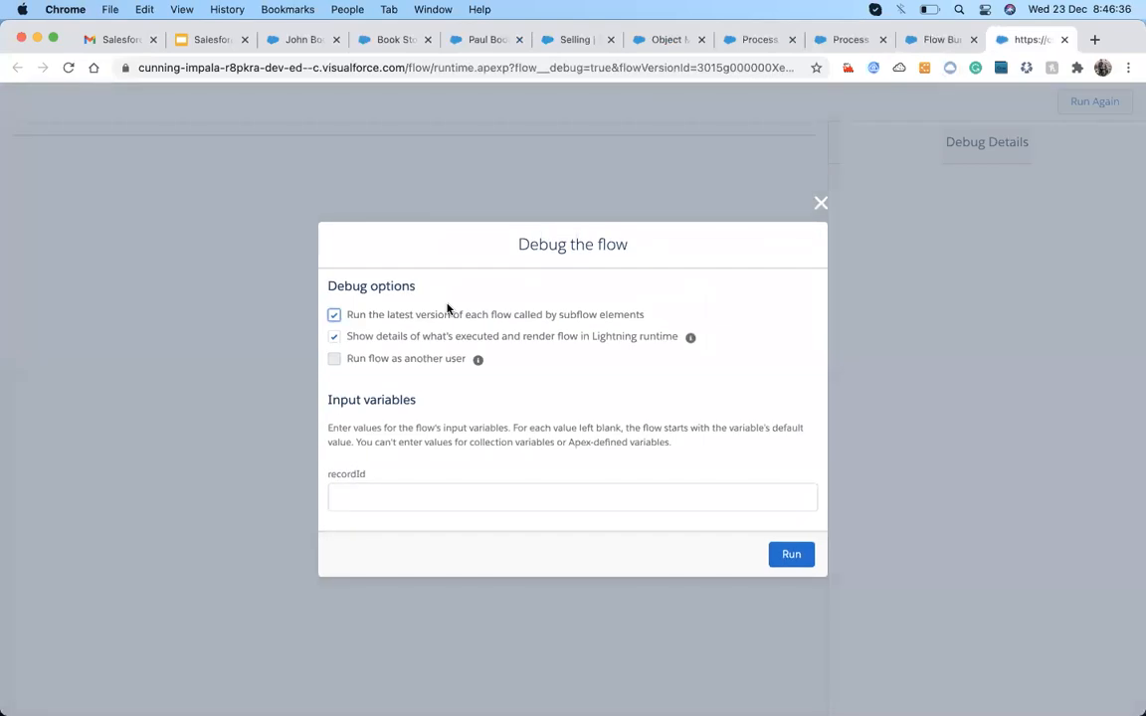
pyautogui.click(299, 40)
pyautogui.doubleClick(568, 66)
pyautogui.press('super+c')
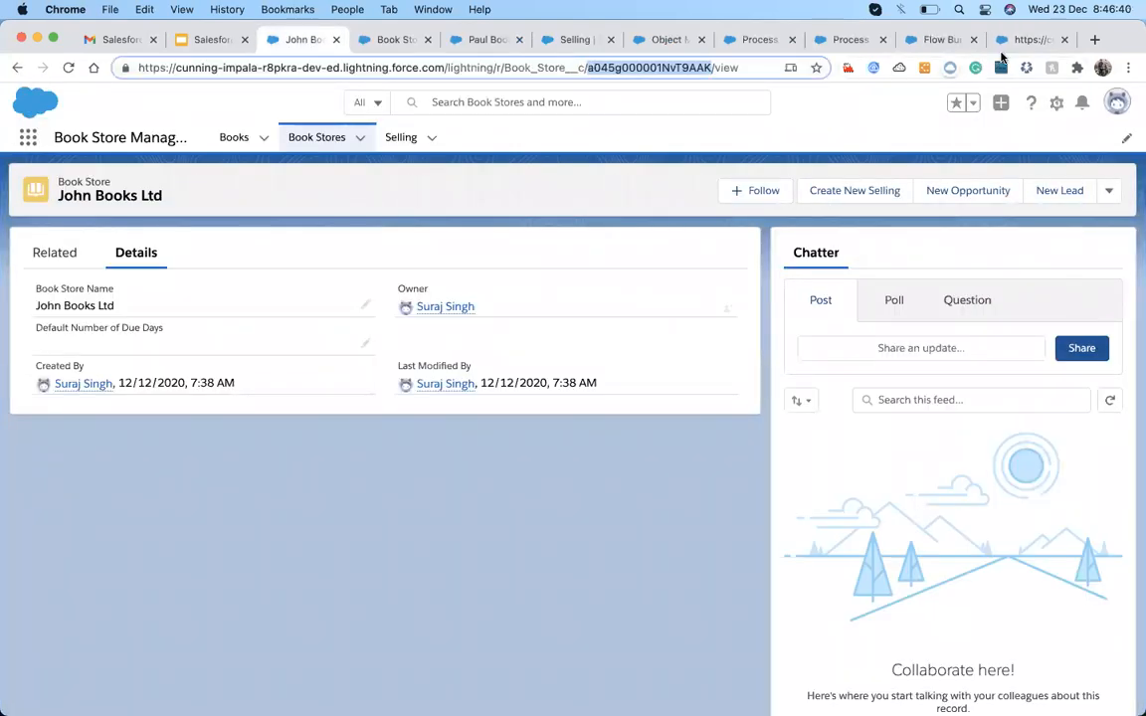
pyautogui.press('super+9')
pyautogui.click(389, 494)
pyautogui.press('super+v')
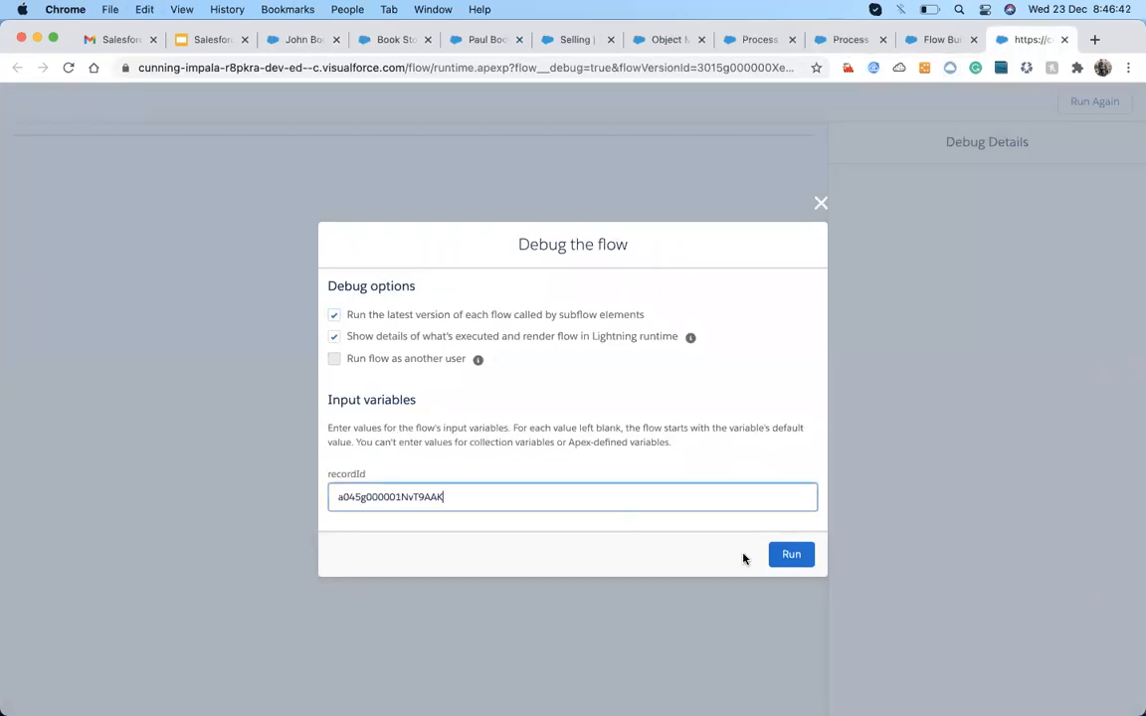
pyautogui.click(784, 555)
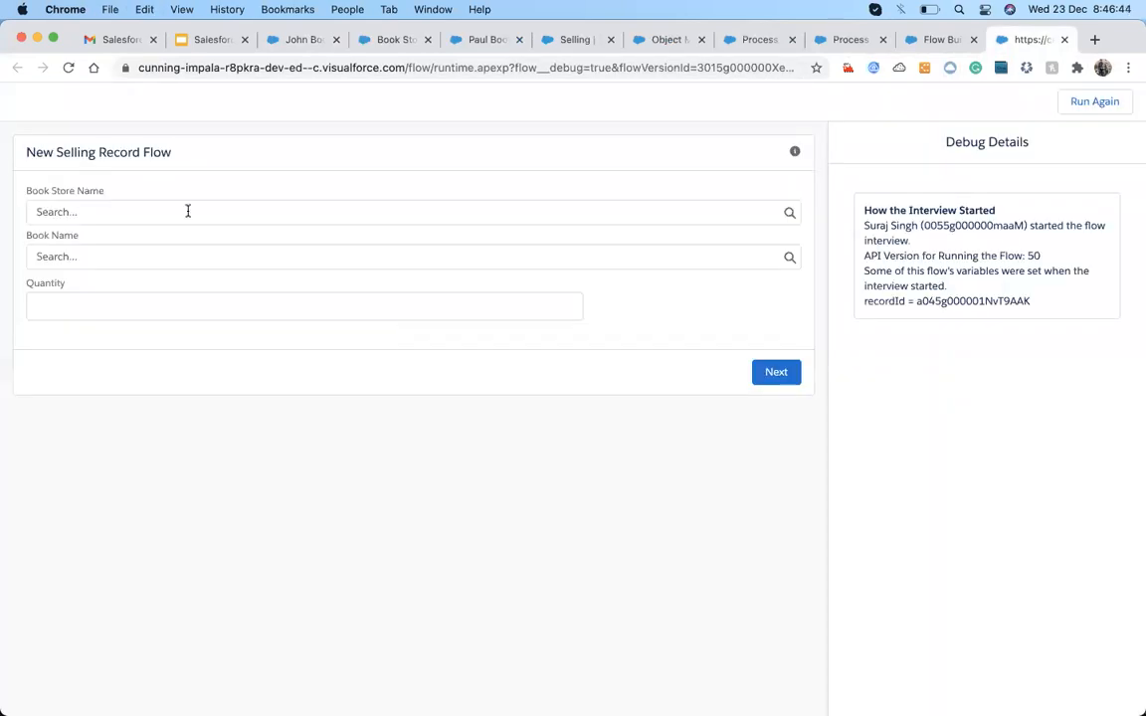
# - Submit the debug form with the book How to Play Basketball and quantity 0
pyautogui.click(102, 257)
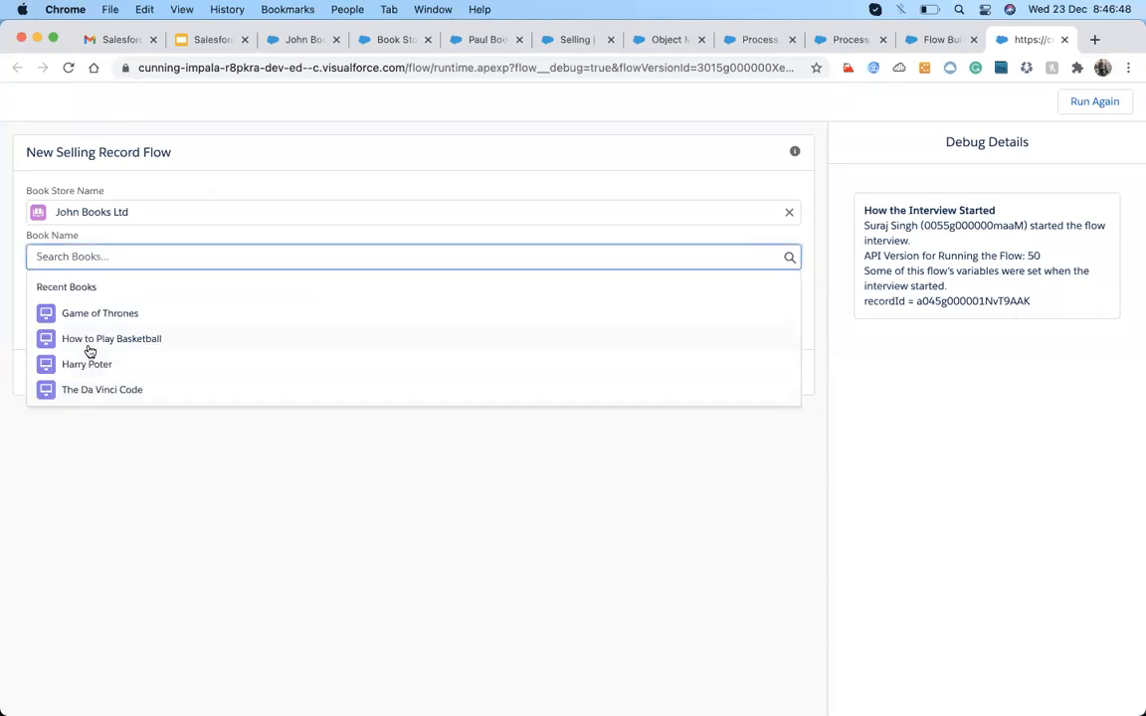
pyautogui.click(89, 340)
pyautogui.click(93, 314)
pyautogui.write('0')
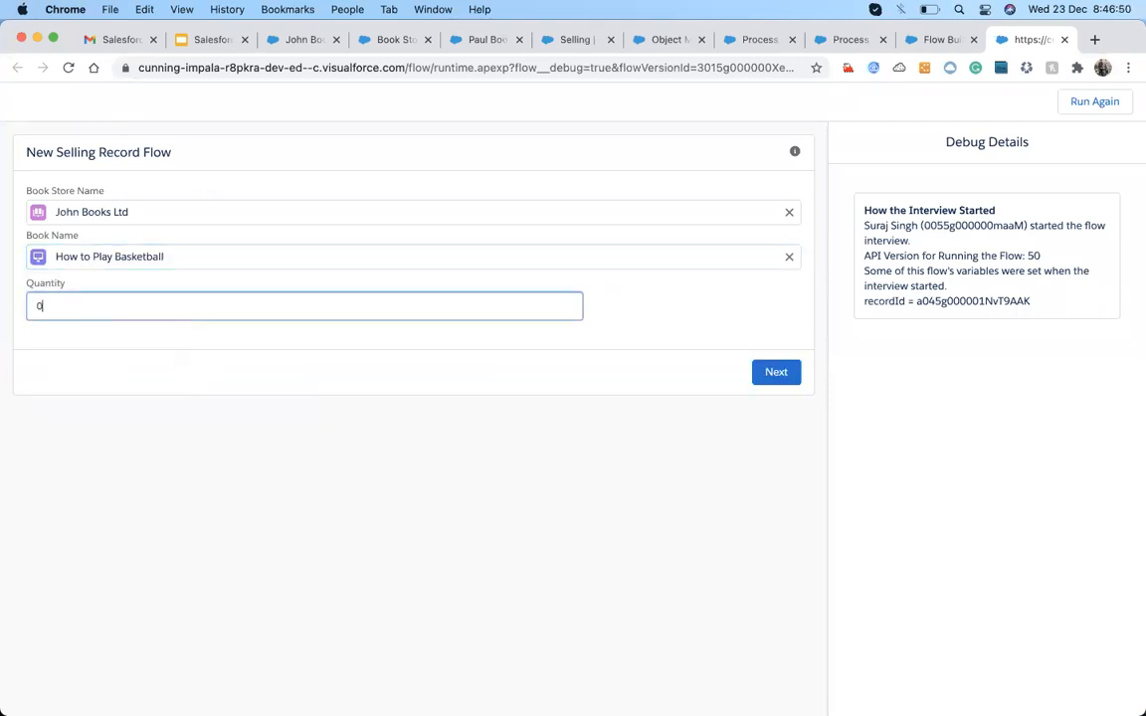
pyautogui.click(776, 374)
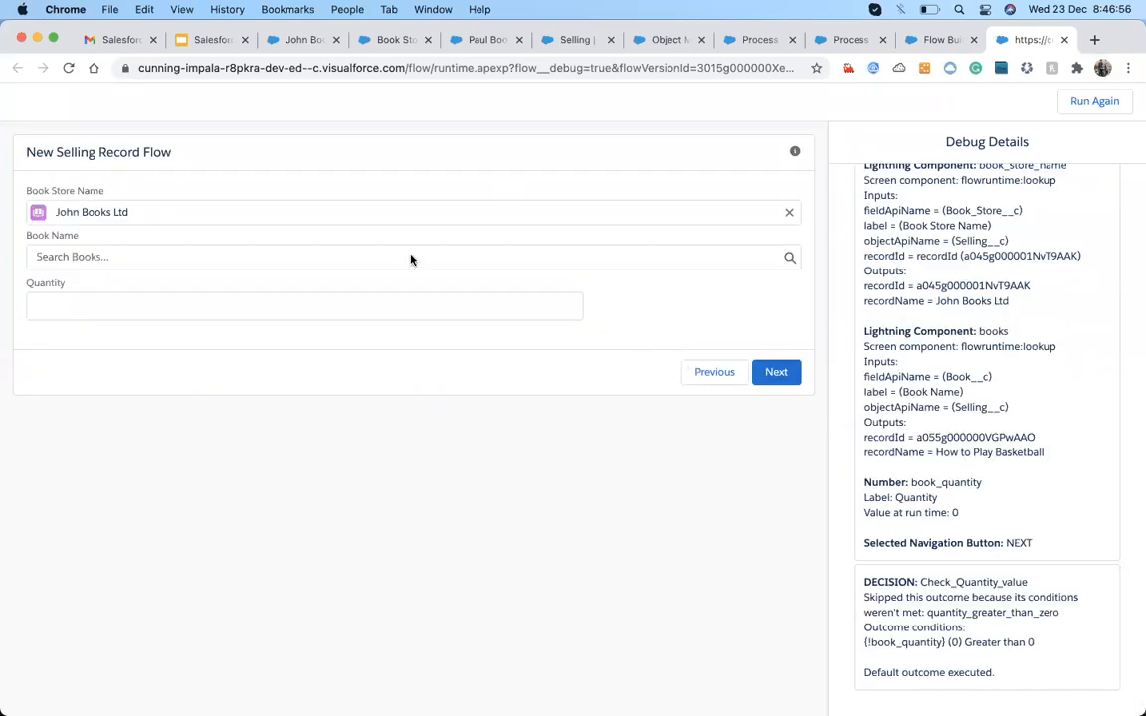
# - Test the zero-quantity path again by resubmitting the reloaded form with How to Play Basketball and quantity 0
pyautogui.click(72, 255)
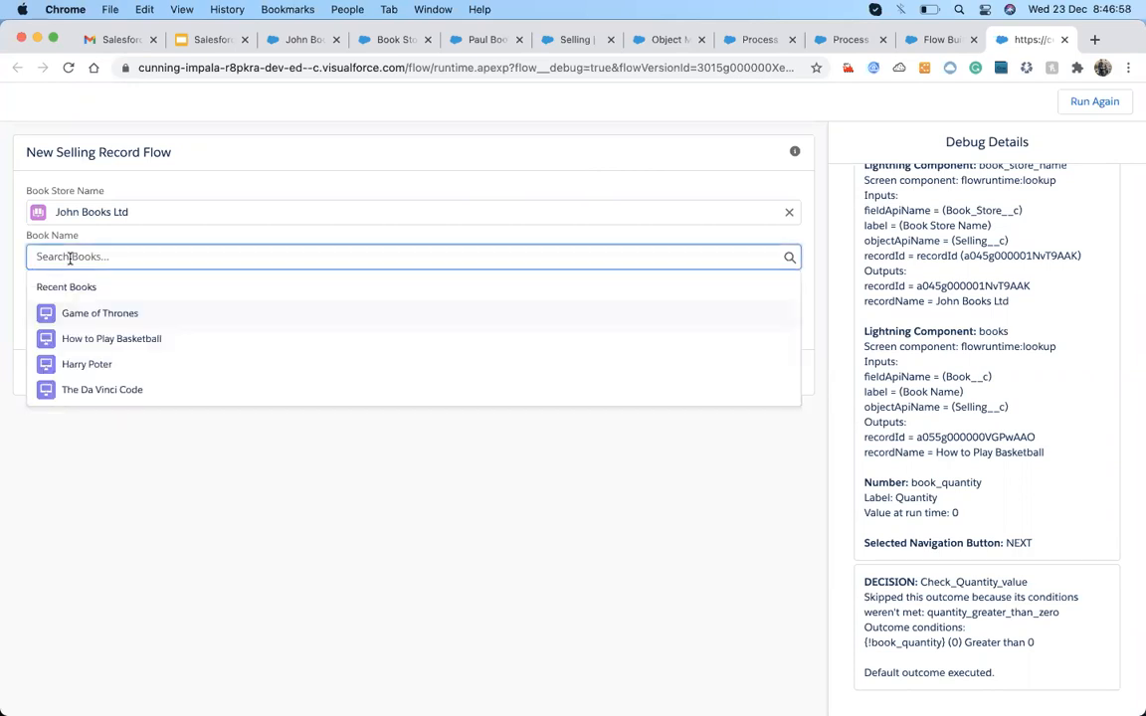
pyautogui.click(75, 337)
pyautogui.click(81, 317)
pyautogui.write('0')
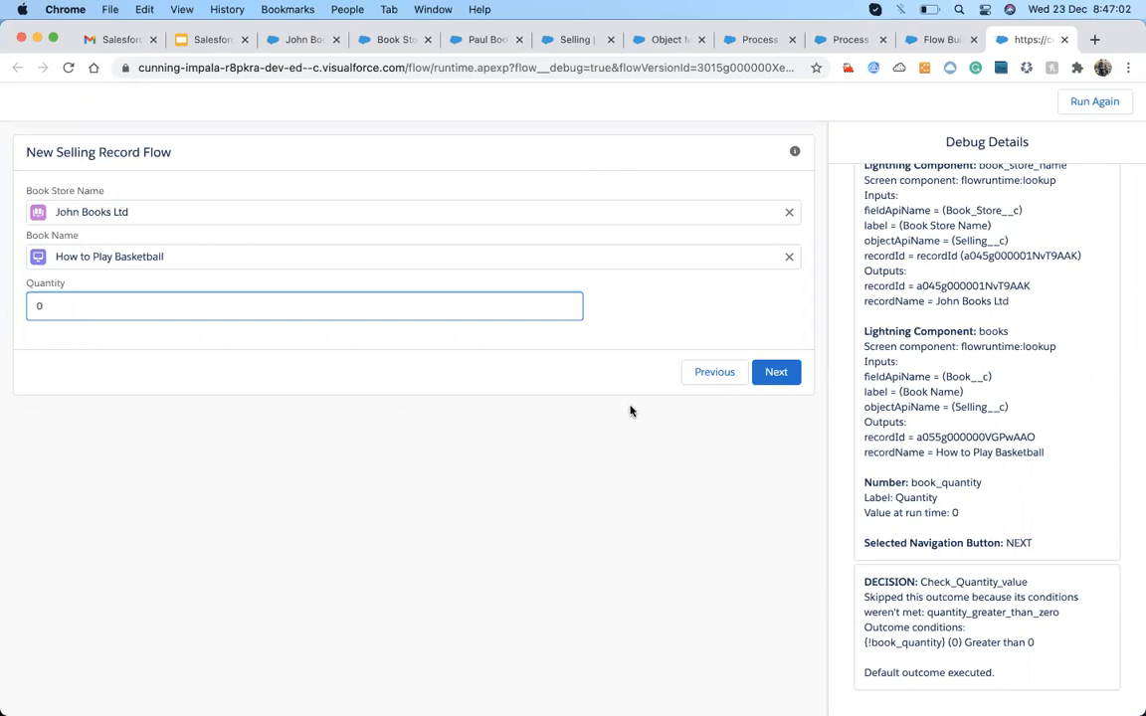
pyautogui.click(768, 379)
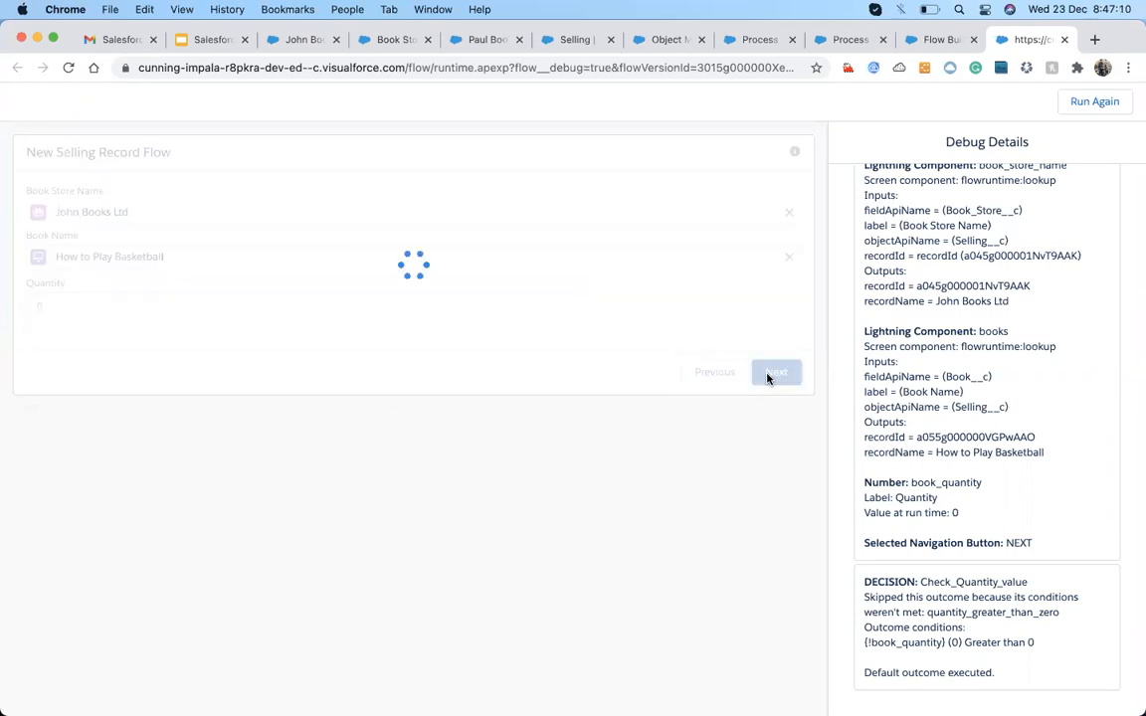
pyautogui.click(174, 258)
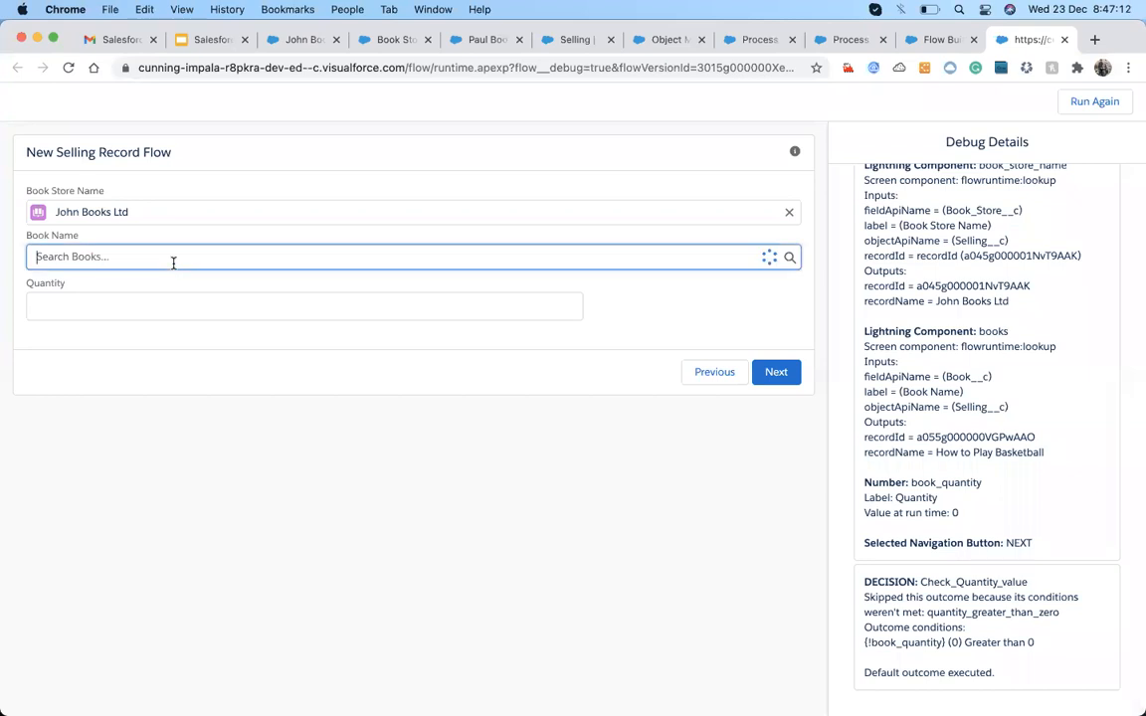
# - Return to the flow and review the Check Quantity value decision's name and outcome condition, closing it without changes
pyautogui.click(915, 44)
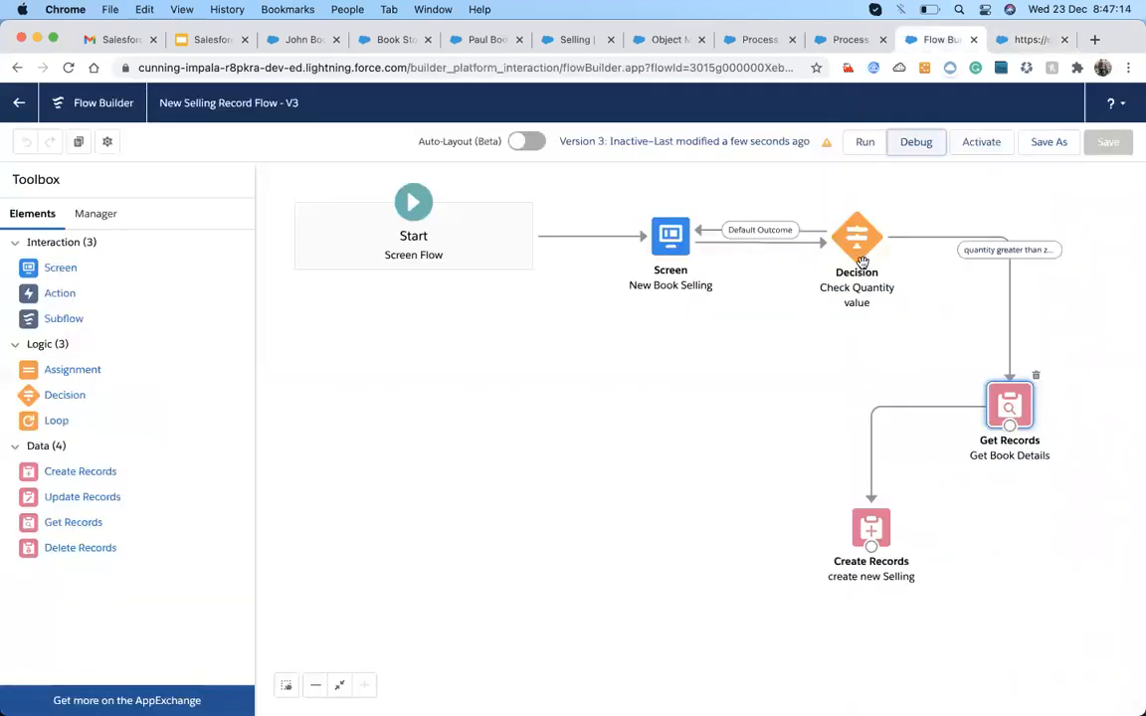
pyautogui.doubleClick(857, 248)
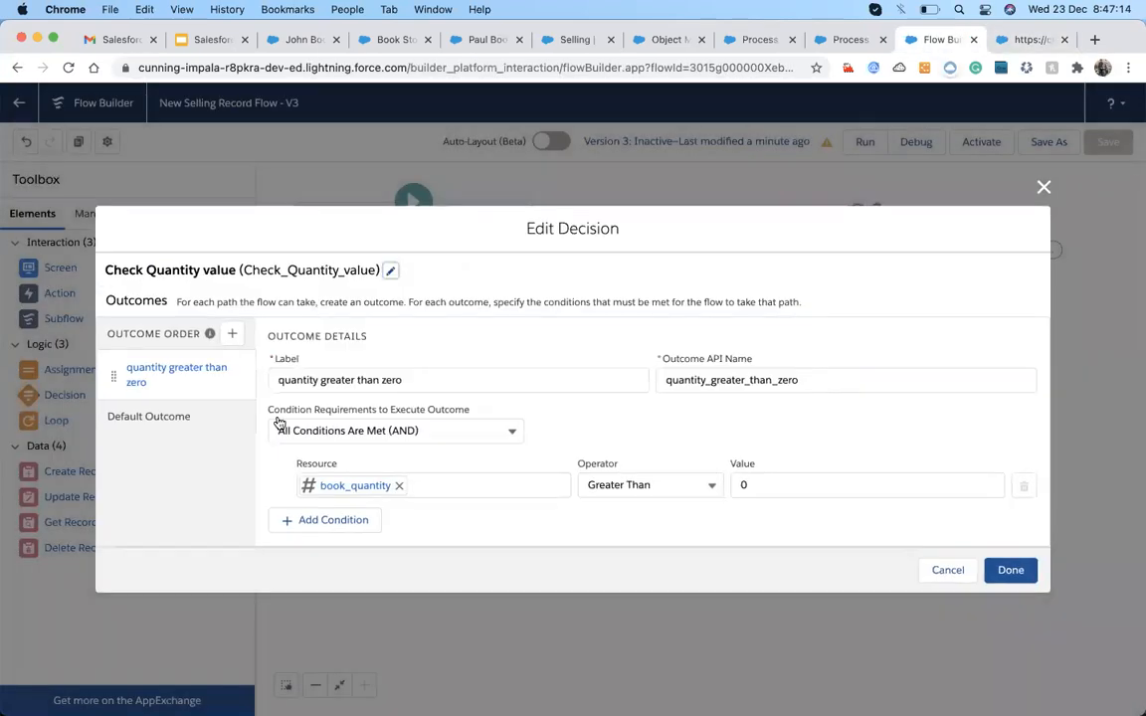
pyautogui.click(389, 271)
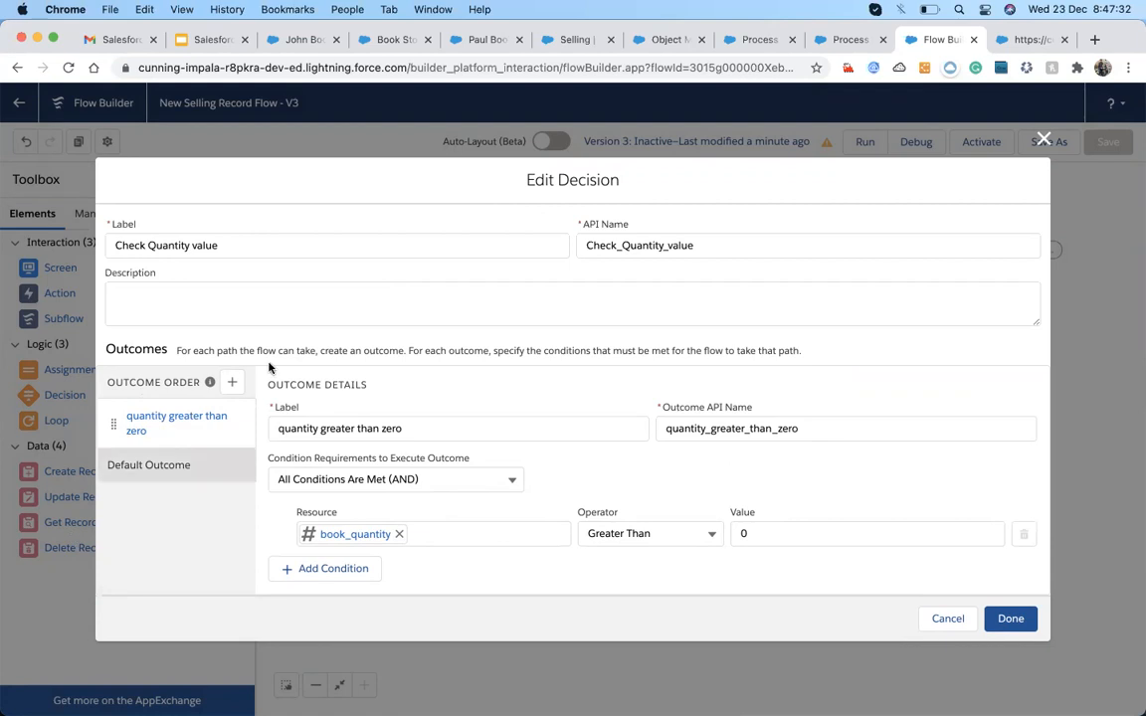
pyautogui.click(1042, 139)
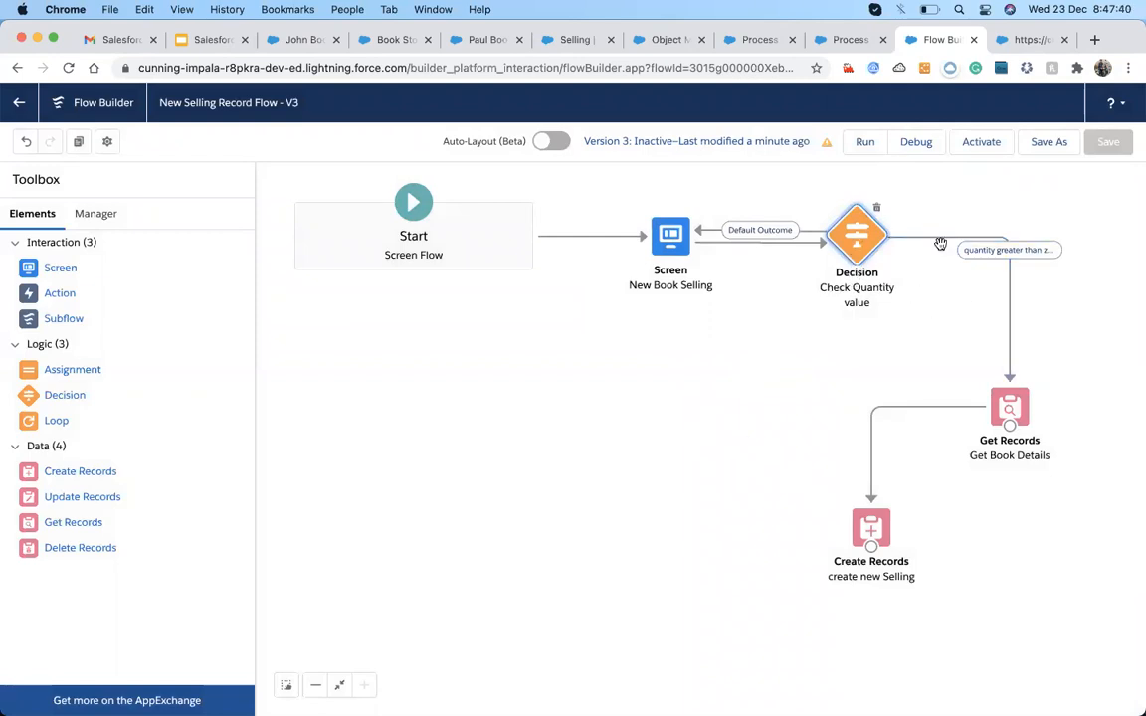
# - Reopen the Check Quantity value decision, compare its default outcome with the quantity greater than zero outcome, and close it unchanged
pyautogui.moveTo(856, 249); pyautogui.dragTo(863, 243)
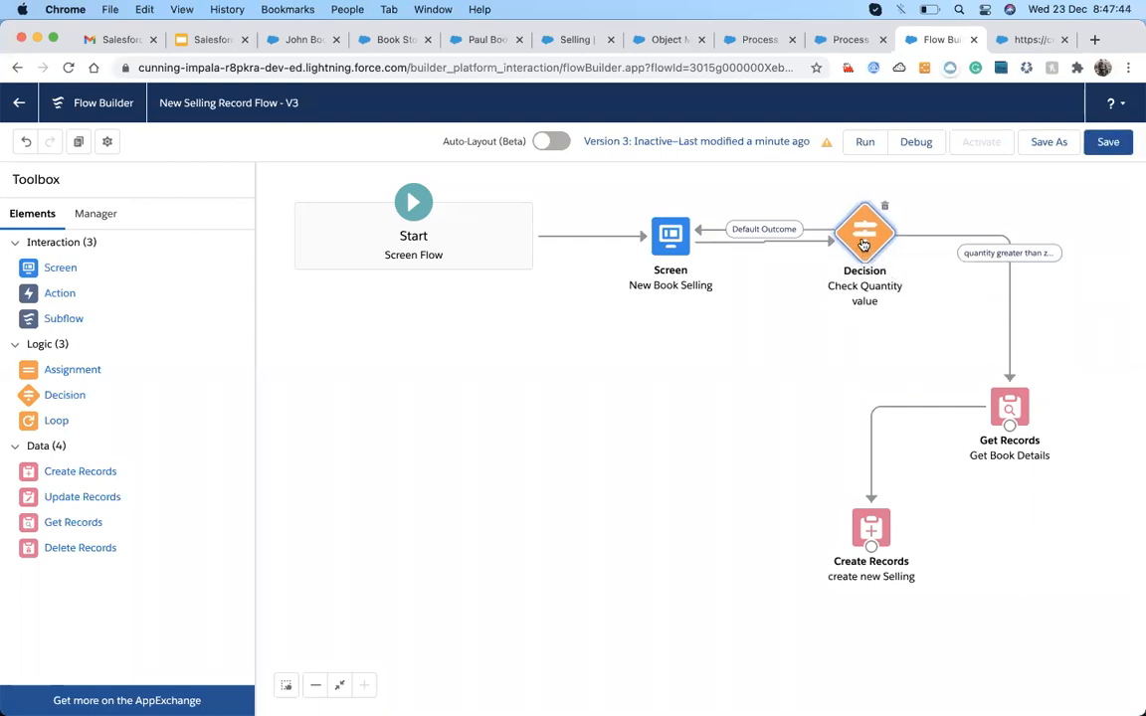
pyautogui.doubleClick(862, 243)
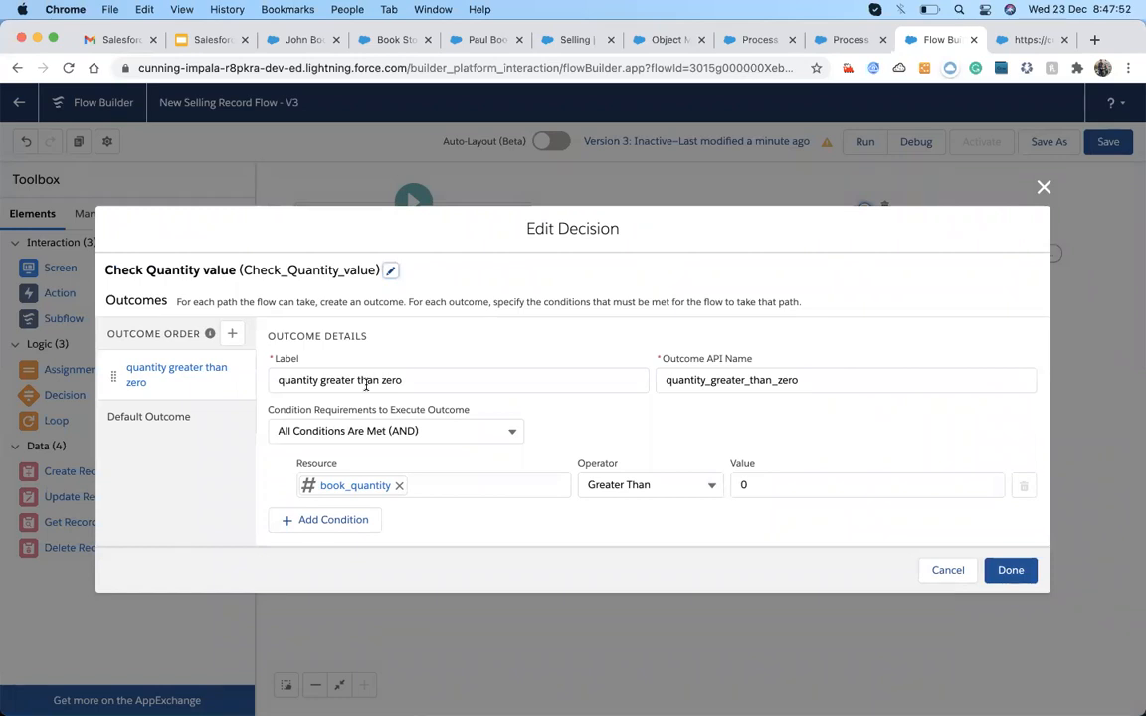
pyautogui.click(152, 422)
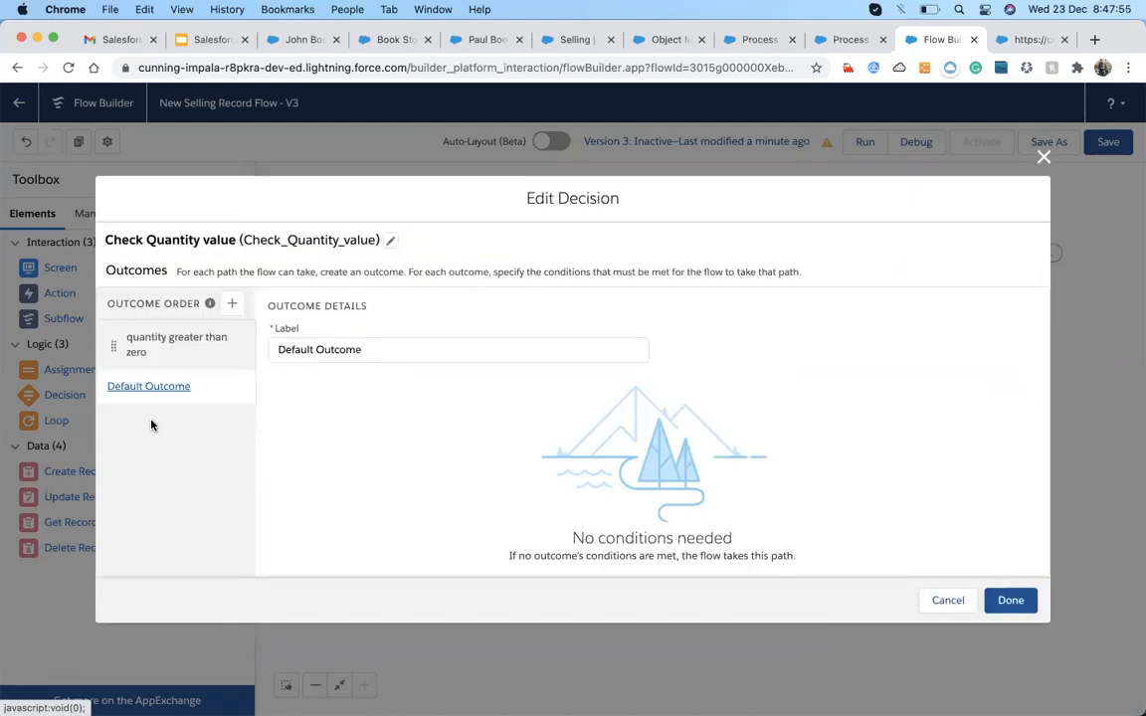
pyautogui.click(149, 338)
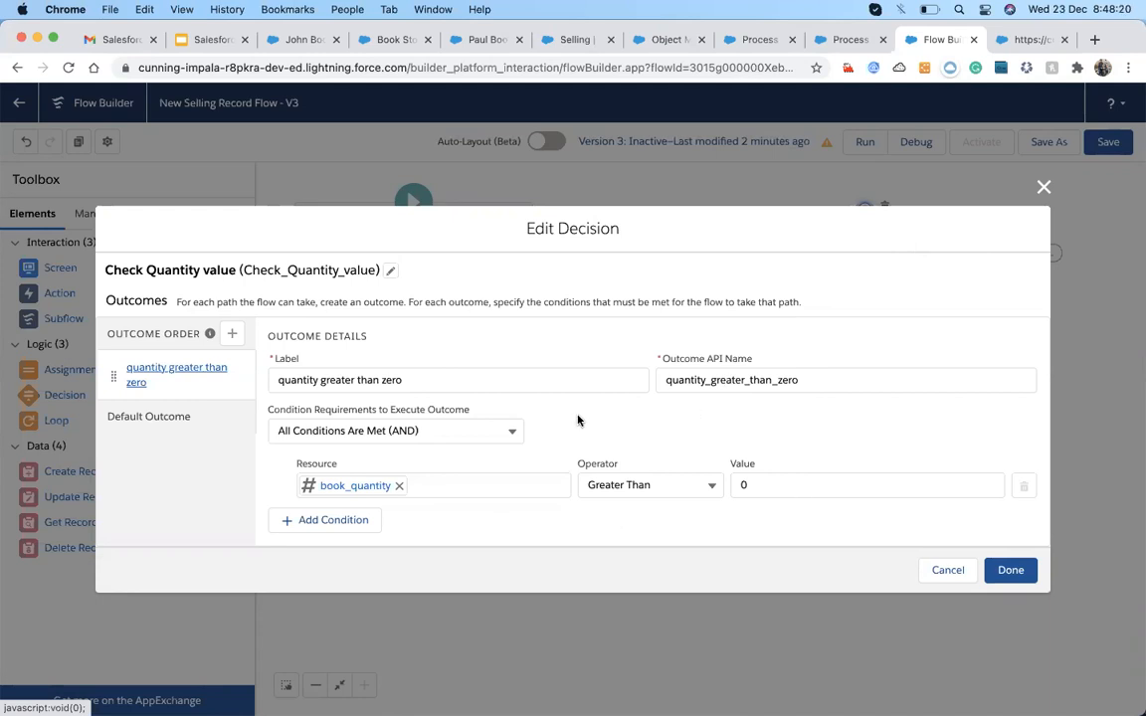
pyautogui.click(1043, 187)
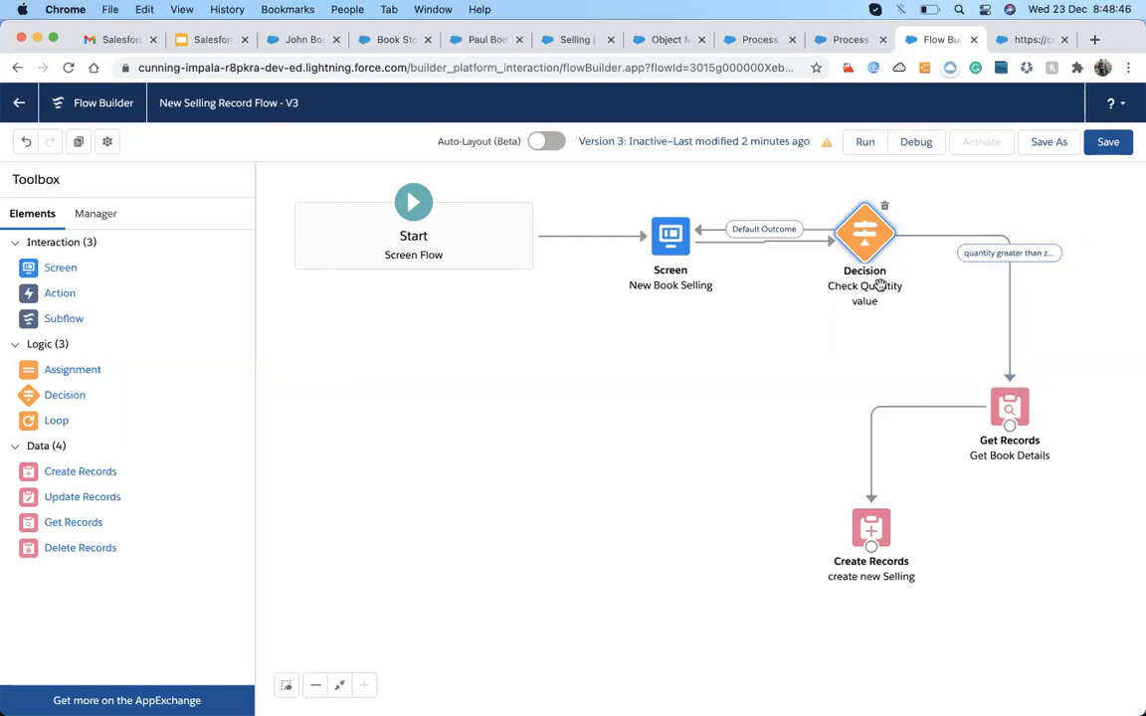
# - Review the Check Quantity value decision's outcomes without changes, select the Default Outcome connector, and move the create new Selling element closer to the decision
pyautogui.moveTo(856, 252); pyautogui.dragTo(857, 254)
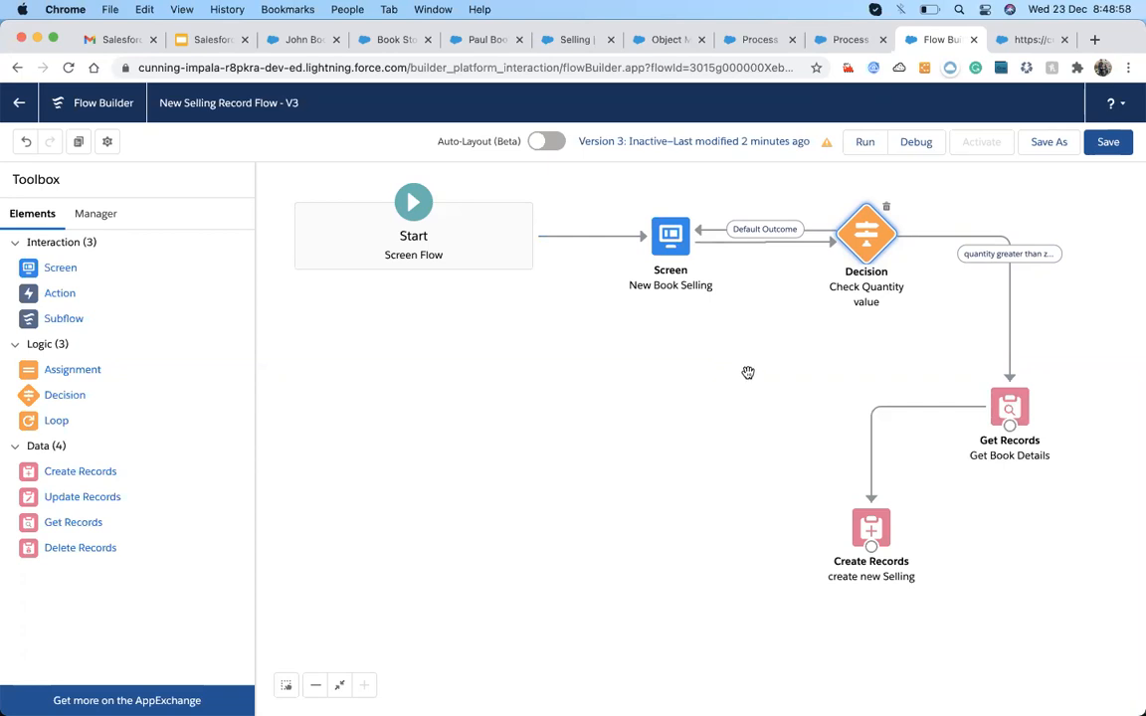
pyautogui.doubleClick(868, 237)
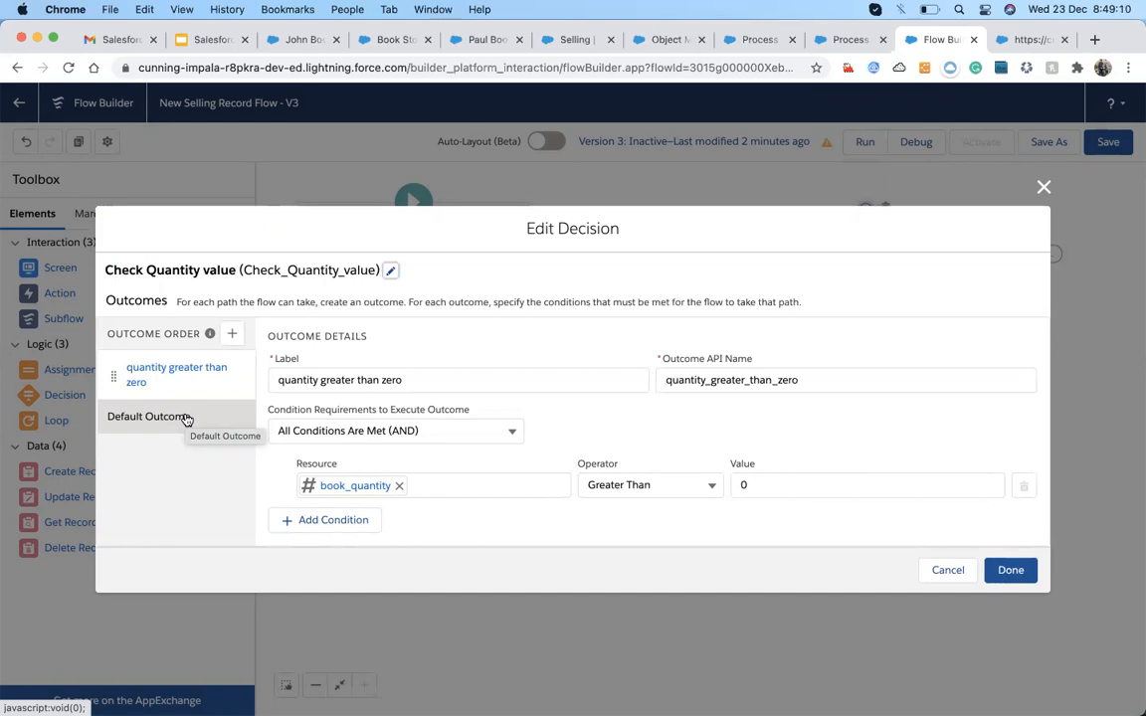
pyautogui.click(1044, 188)
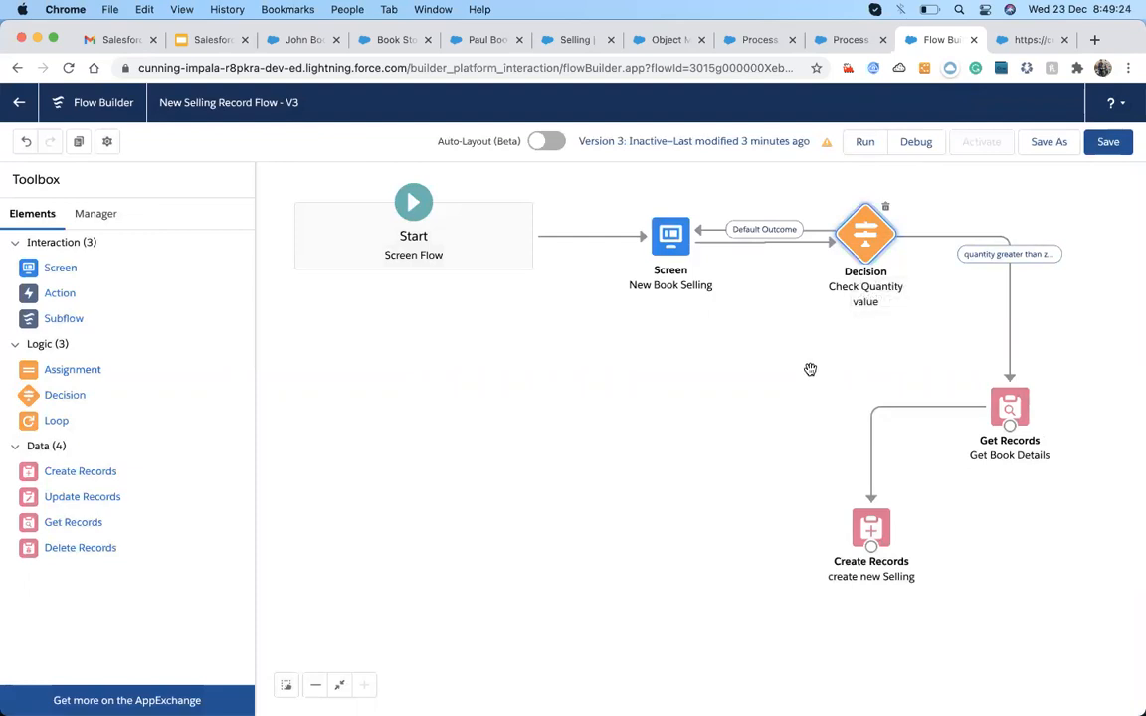
pyautogui.click(762, 232)
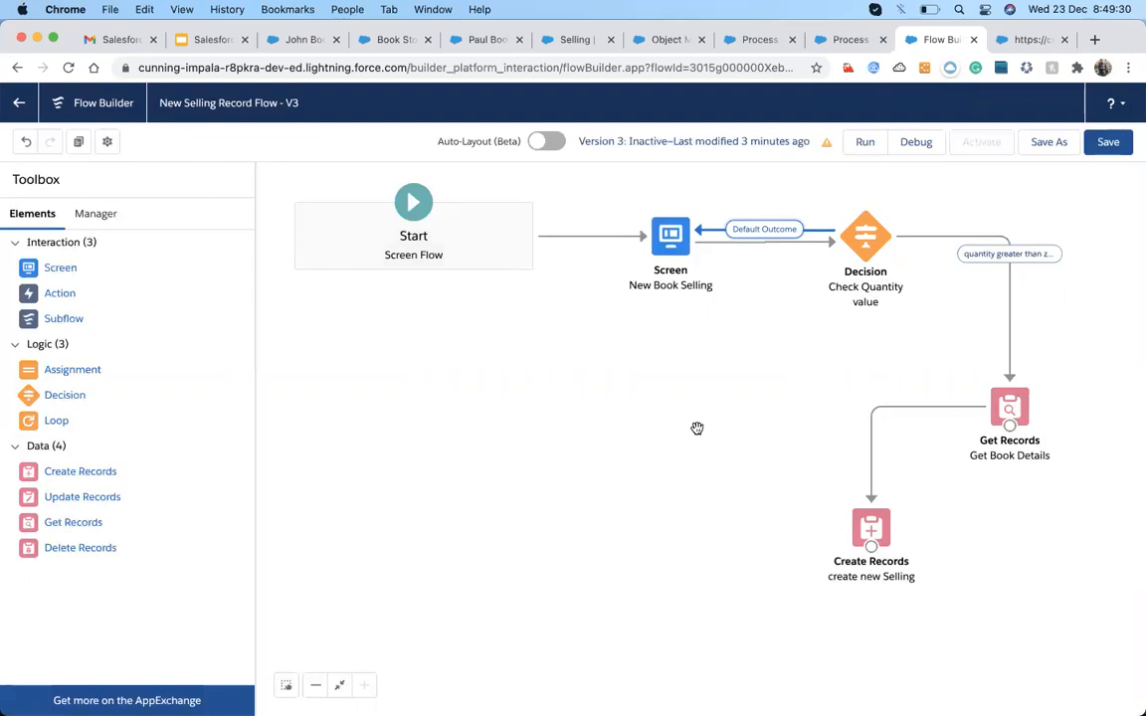
pyautogui.moveTo(867, 529); pyautogui.dragTo(806, 460)
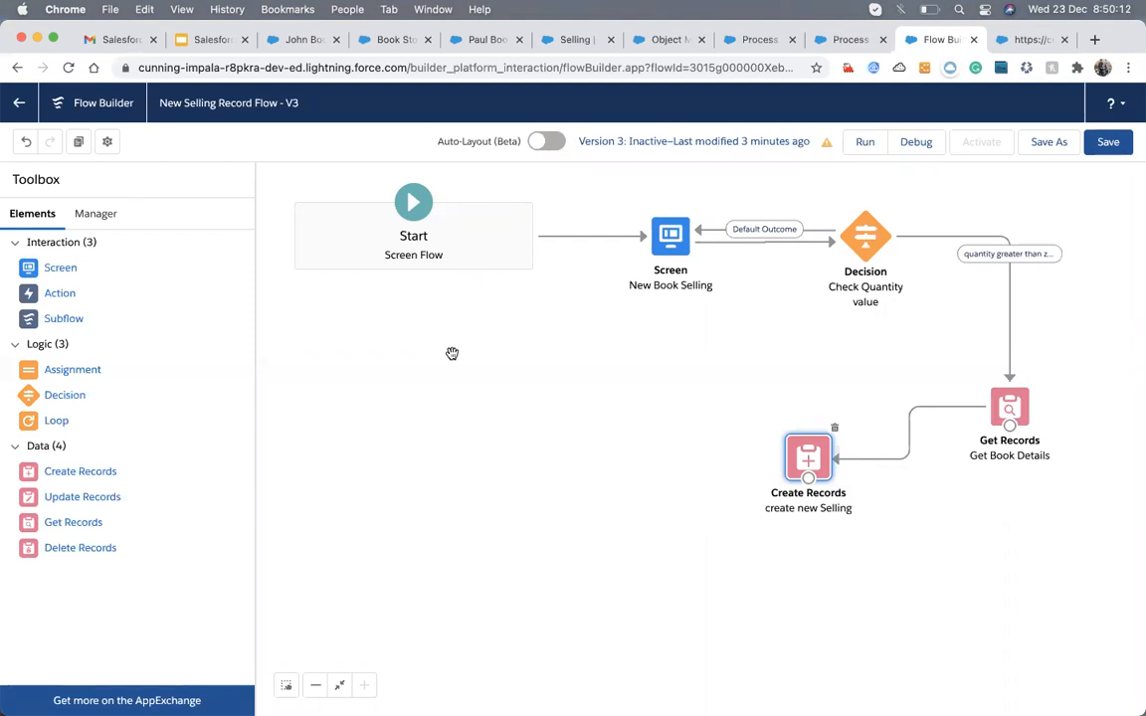
# - Go to Setup, search for flow, and open the Flows page under Process Automation
pyautogui.click(755, 43)
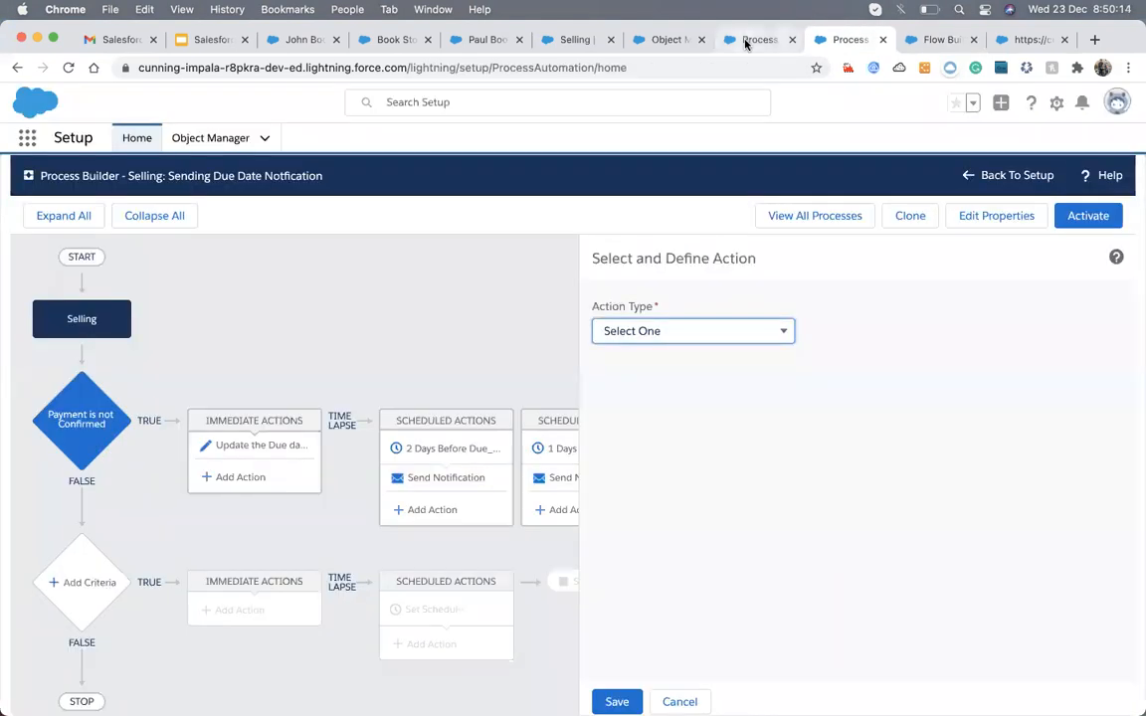
pyautogui.click(670, 40)
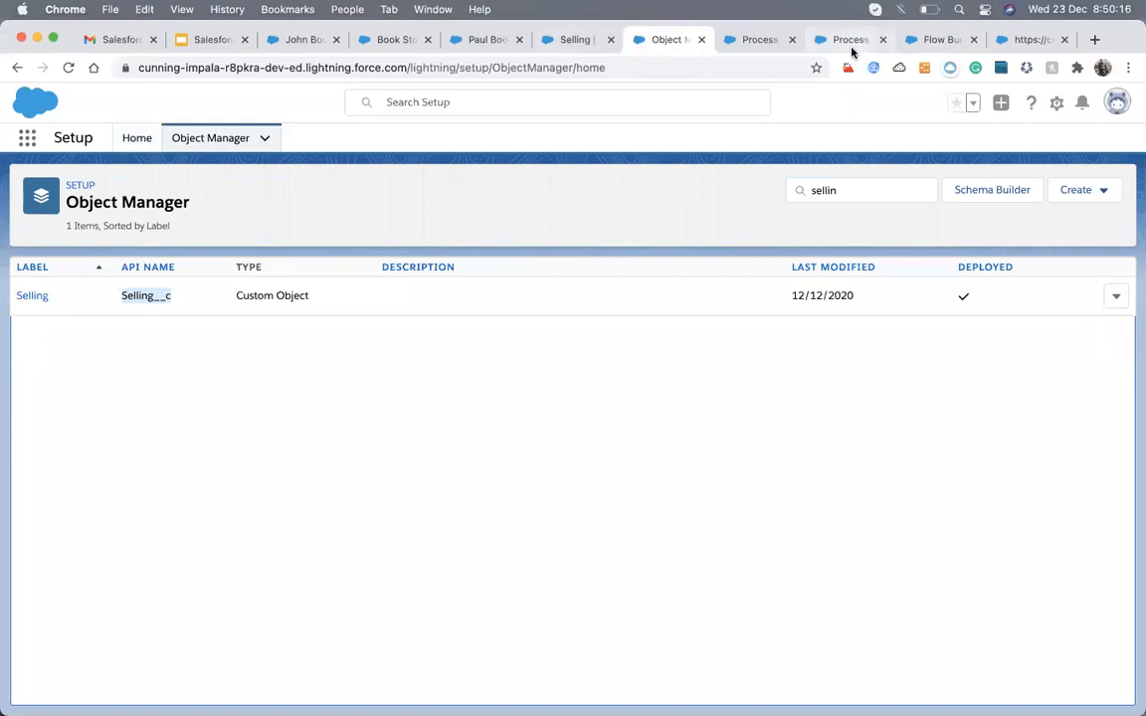
pyautogui.click(851, 39)
pyautogui.click(925, 41)
pyautogui.click(841, 40)
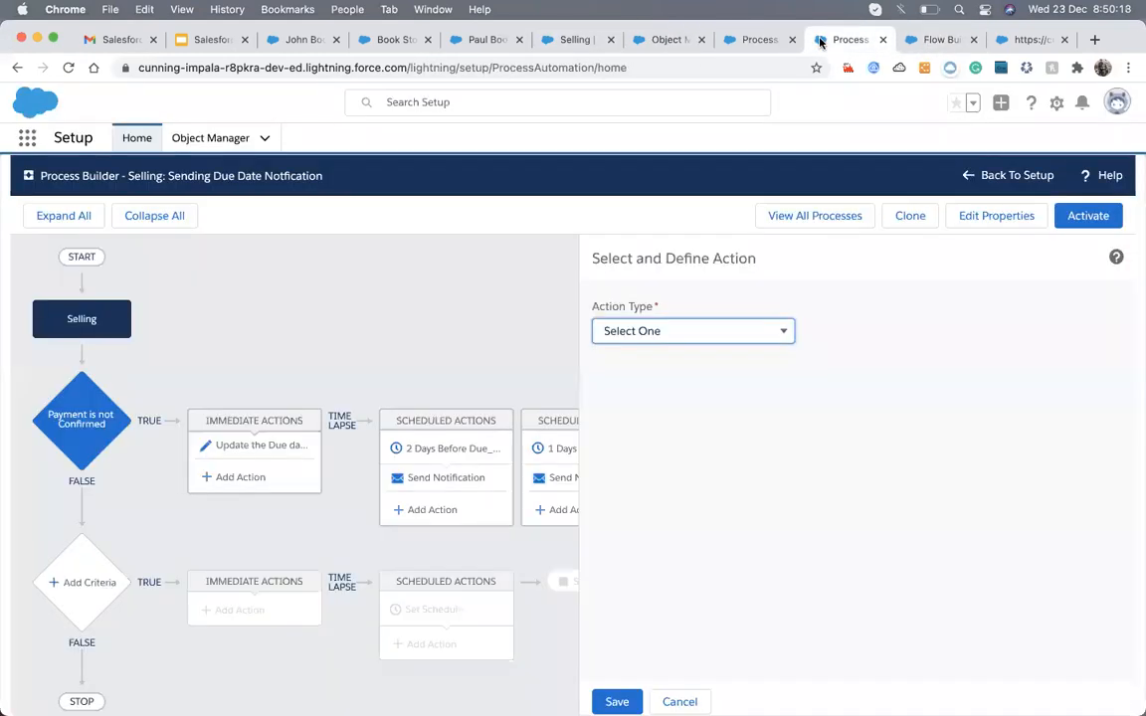
pyautogui.click(746, 40)
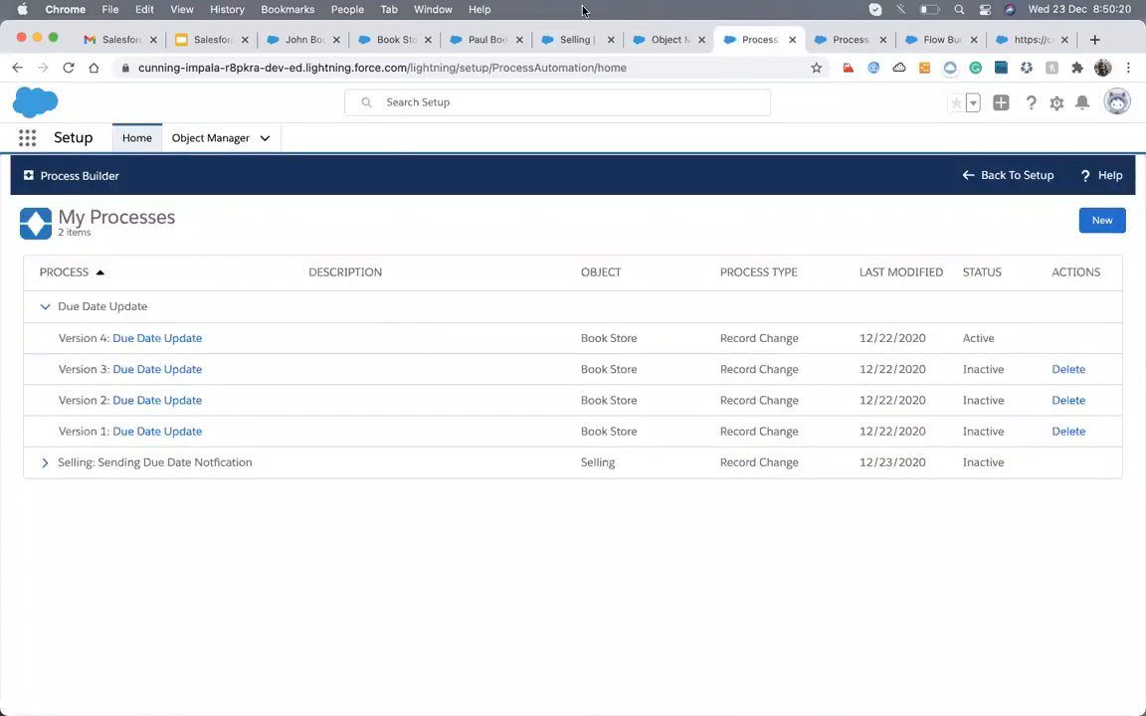
pyautogui.click(652, 40)
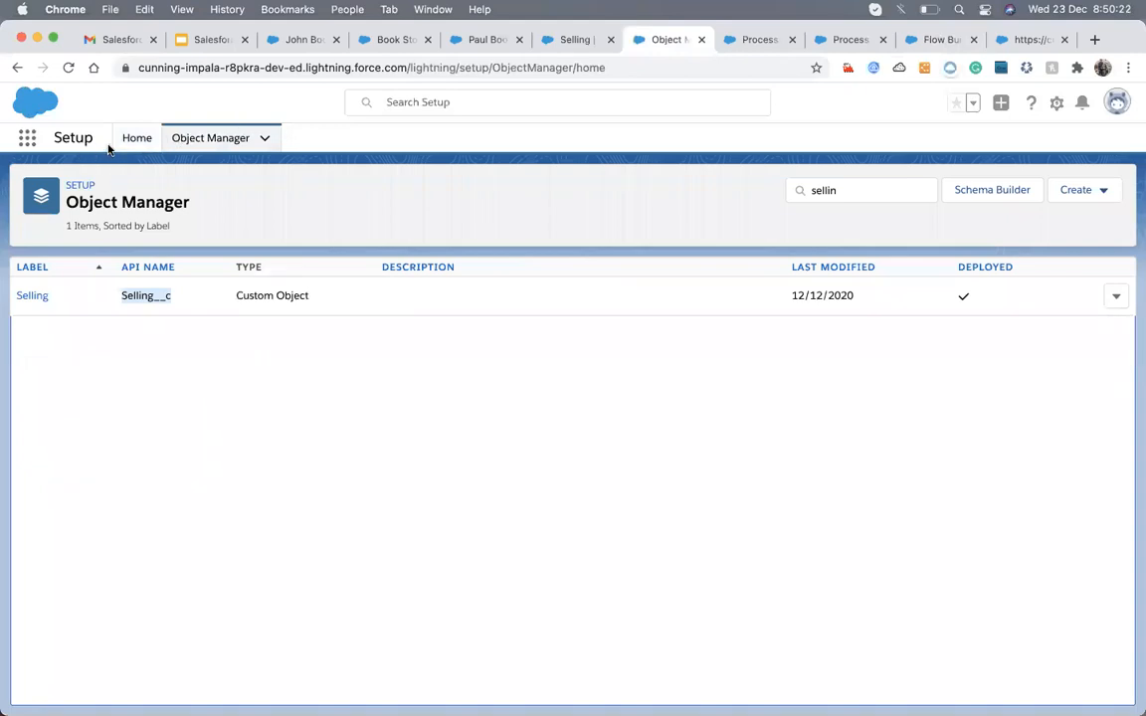
pyautogui.click(117, 144)
pyautogui.click(55, 181)
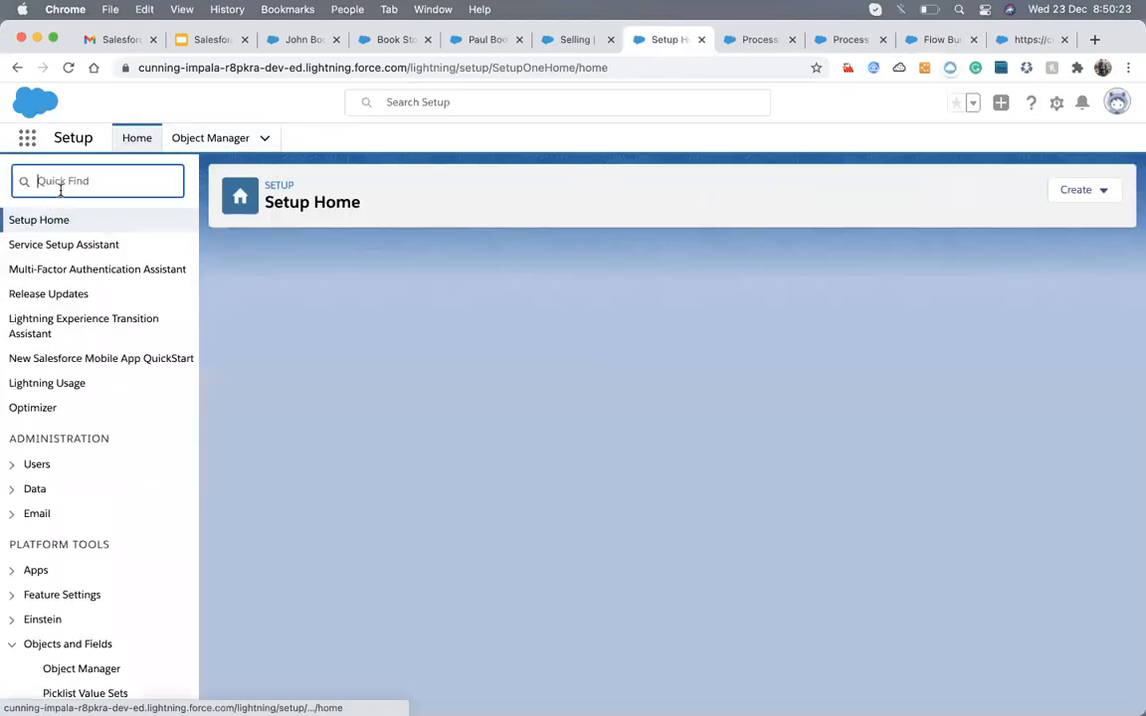
pyautogui.write('flow')
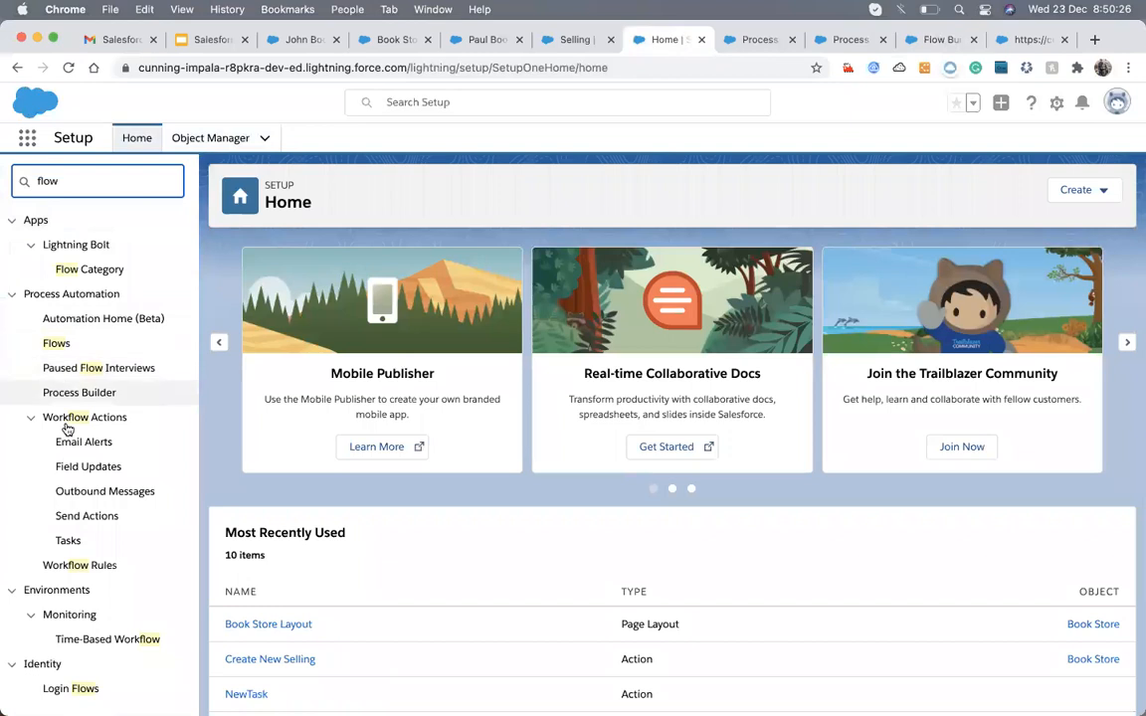
pyautogui.click(53, 343)
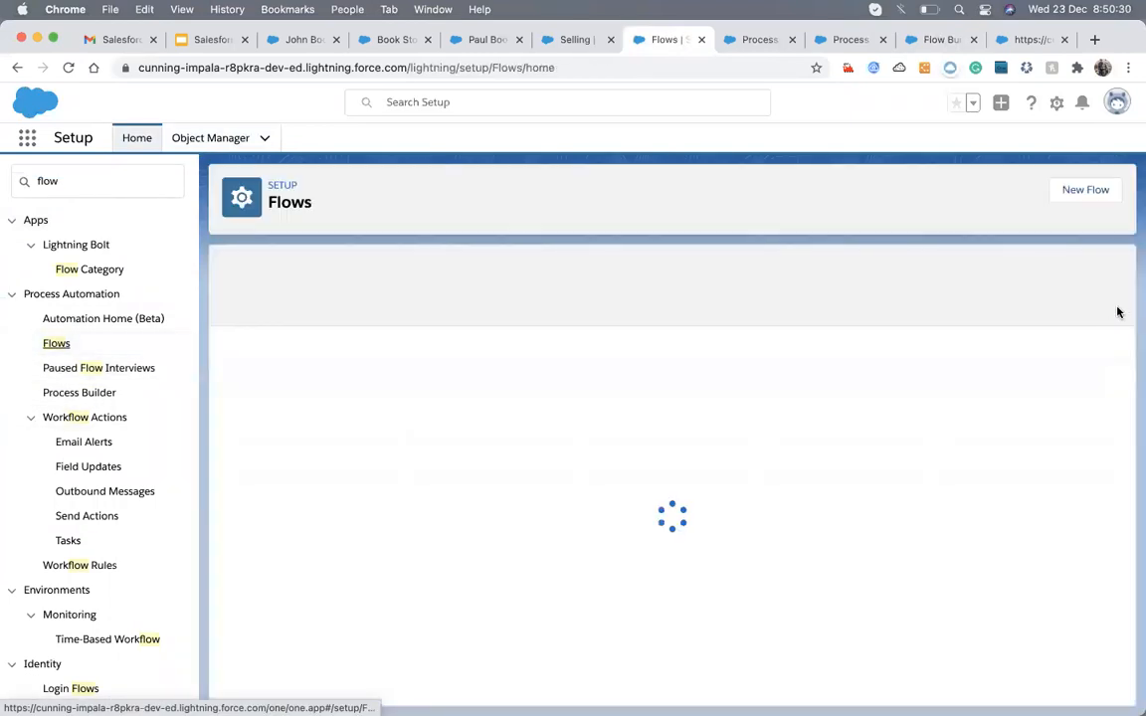
# - Start a new flow to compare the Record-Triggered Flow and Screen Flow types, and close the selection without creating anything
pyautogui.click(1082, 194)
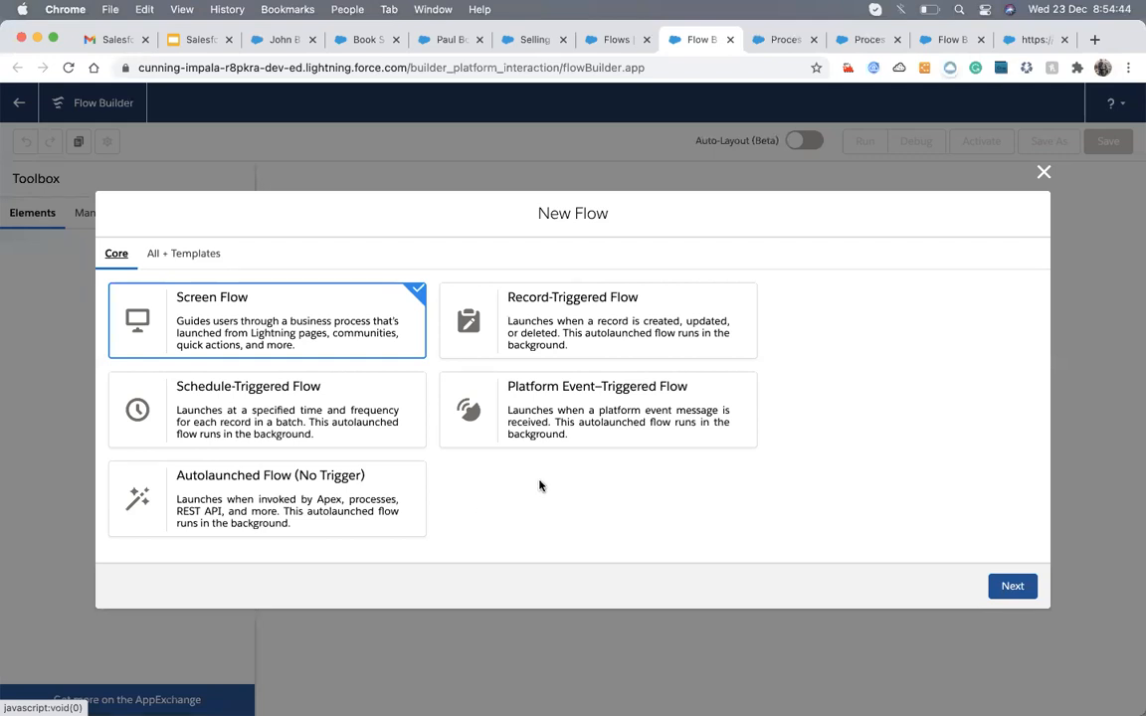
pyautogui.click(611, 345)
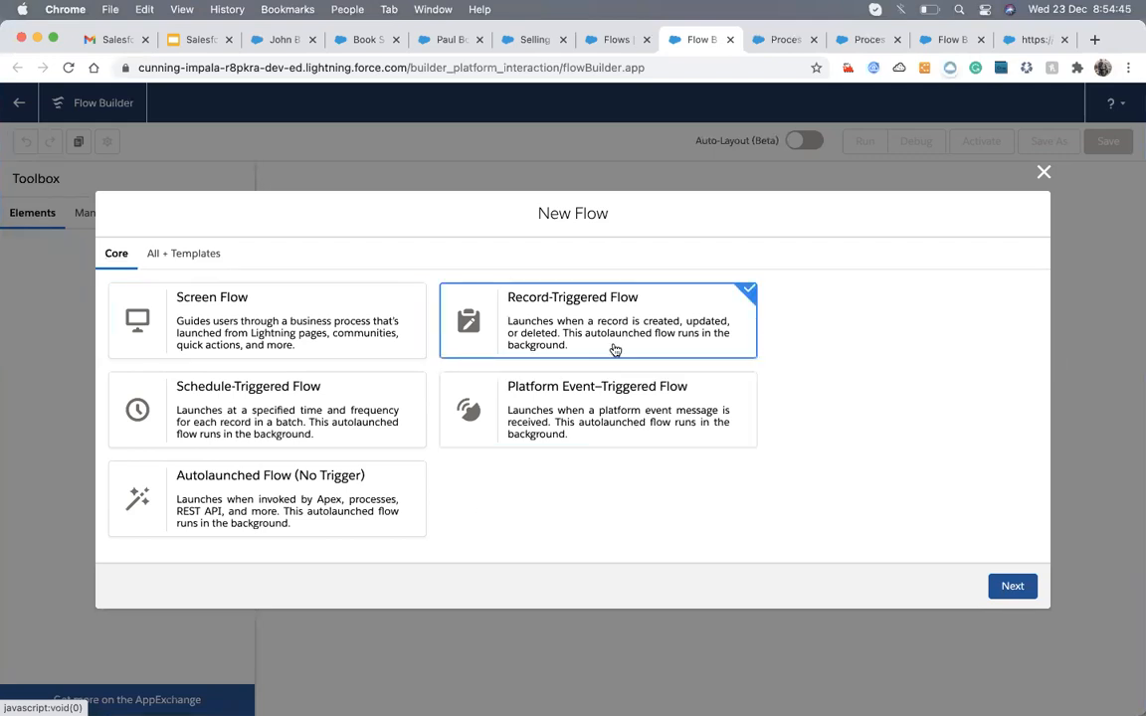
pyautogui.click(310, 344)
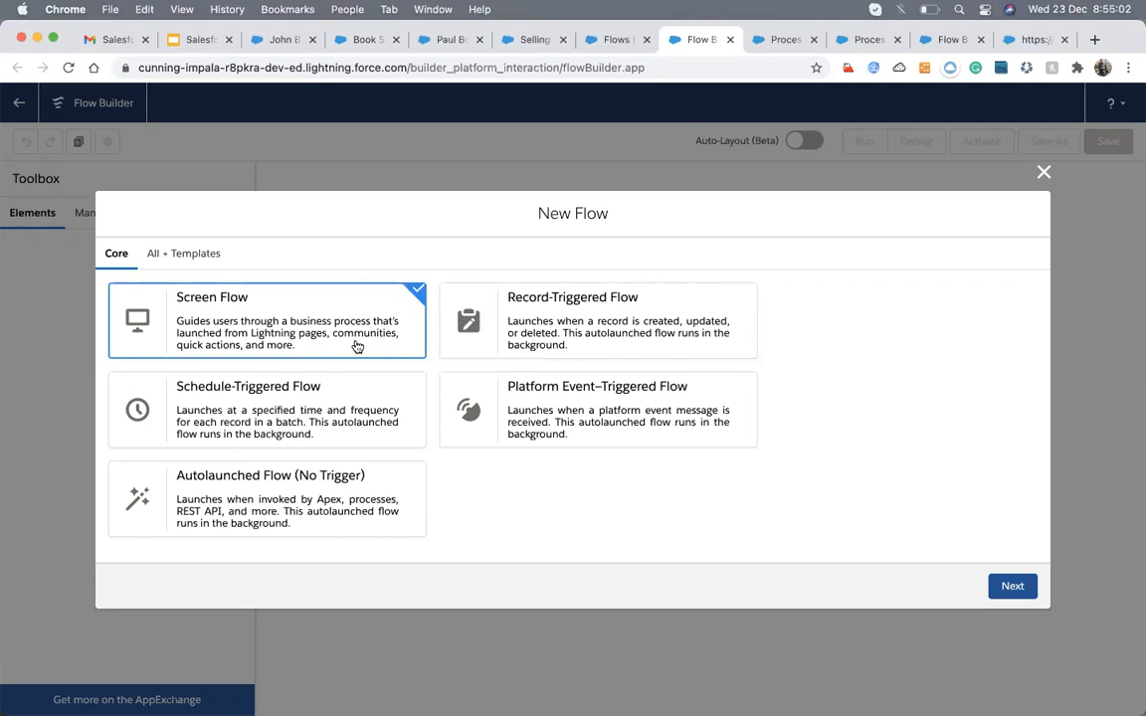
pyautogui.click(1041, 170)
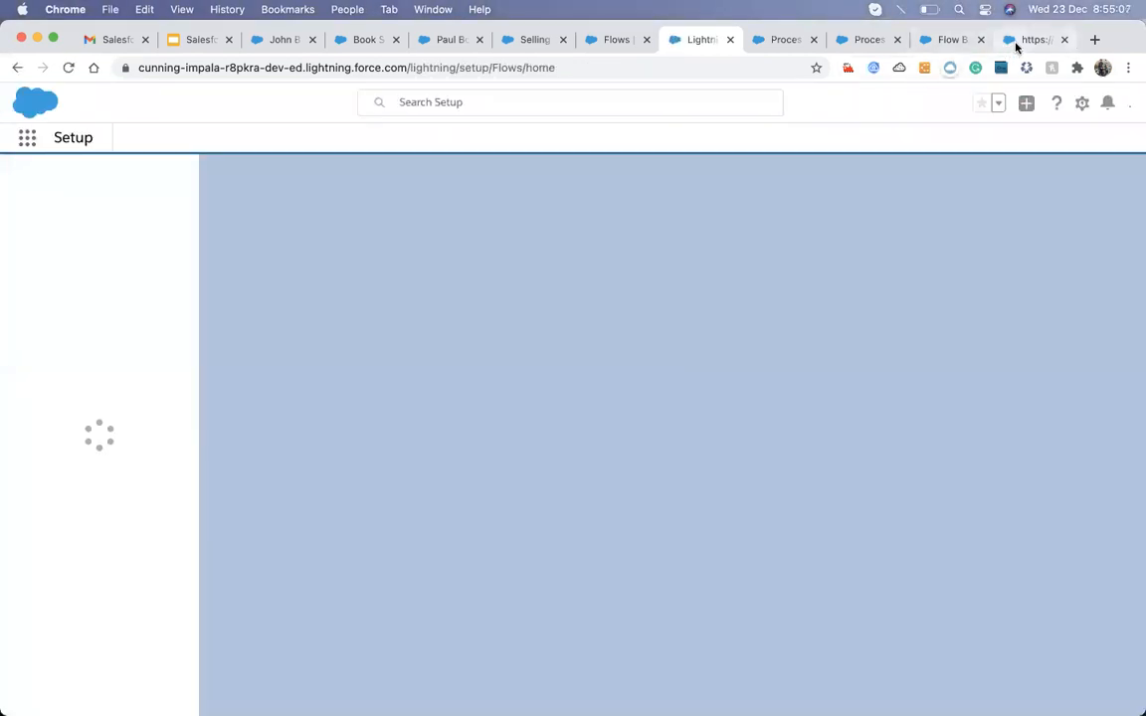
# - Return to the New Selling Record Flow and align the create new Selling element horizontally with Get Book Details
pyautogui.click(1016, 47)
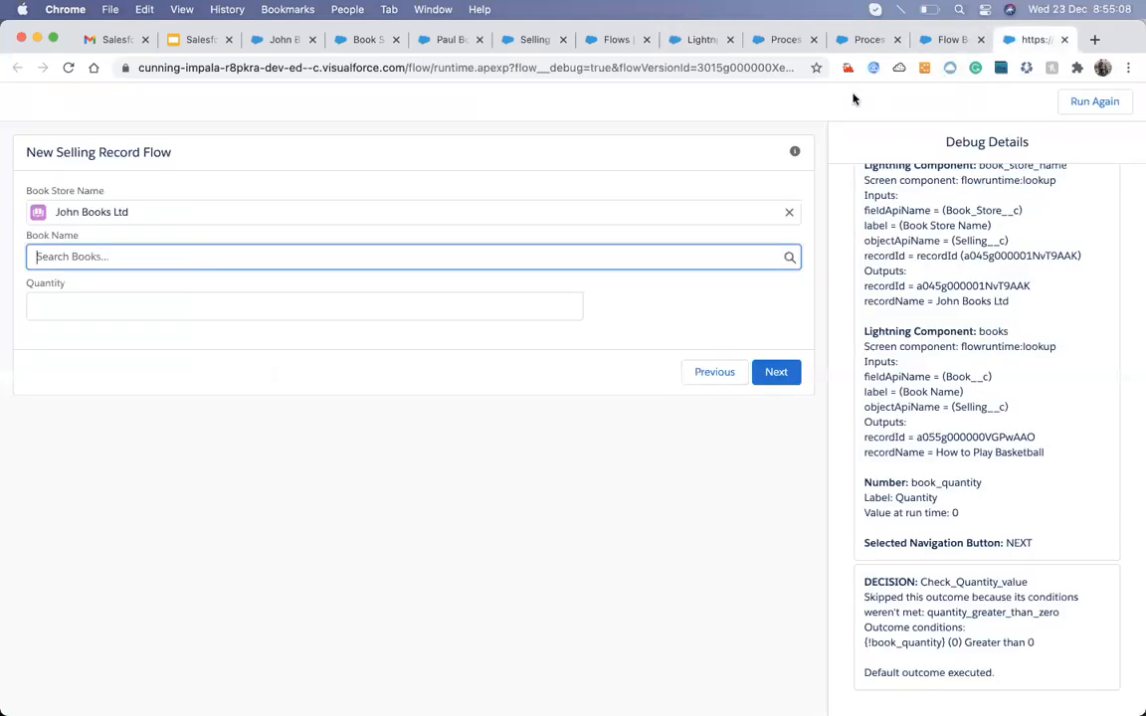
pyautogui.click(949, 39)
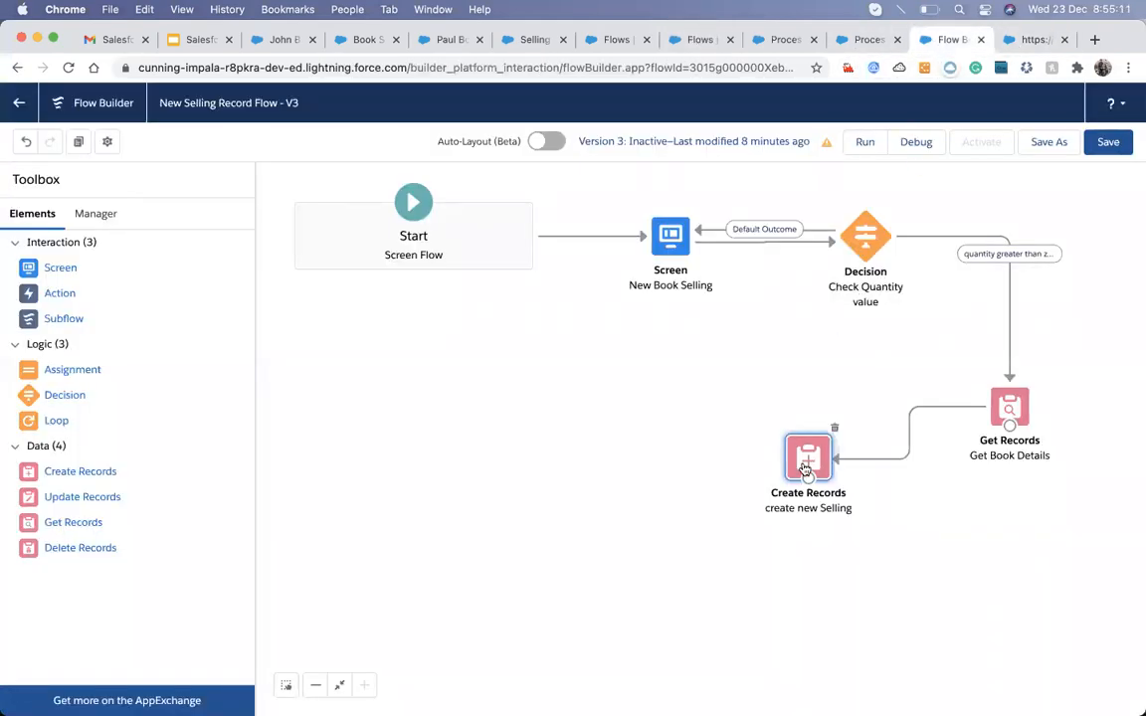
pyautogui.moveTo(805, 458); pyautogui.dragTo(799, 409)
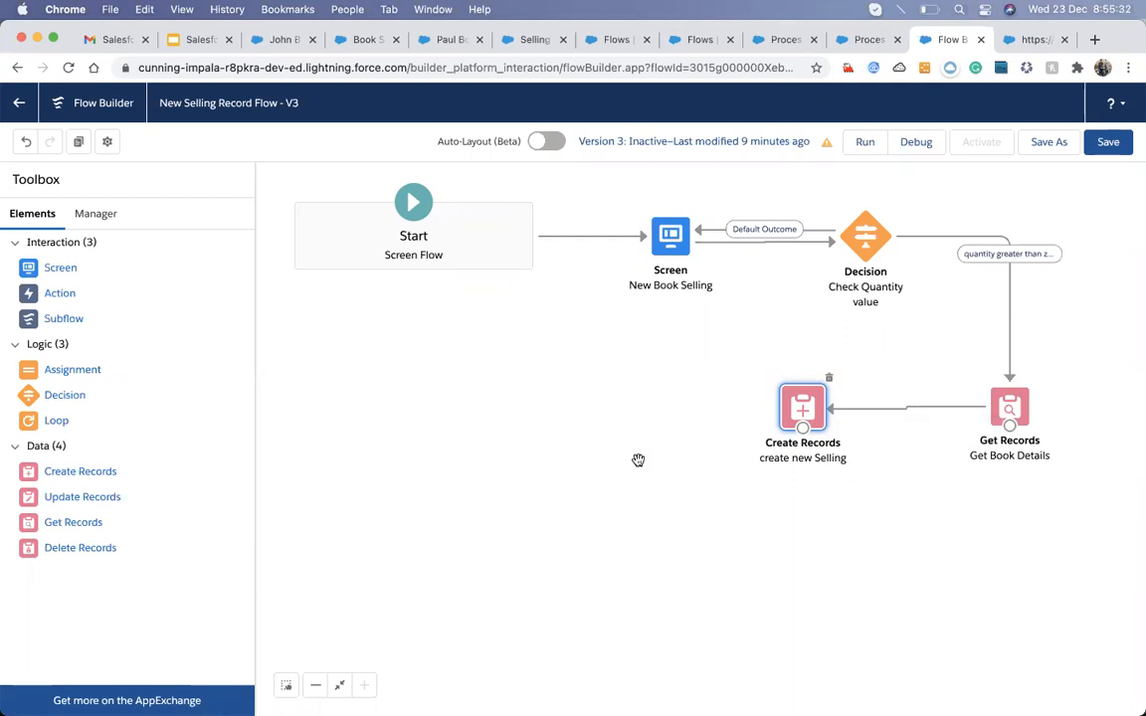
pyautogui.moveTo(802, 415); pyautogui.dragTo(802, 412)
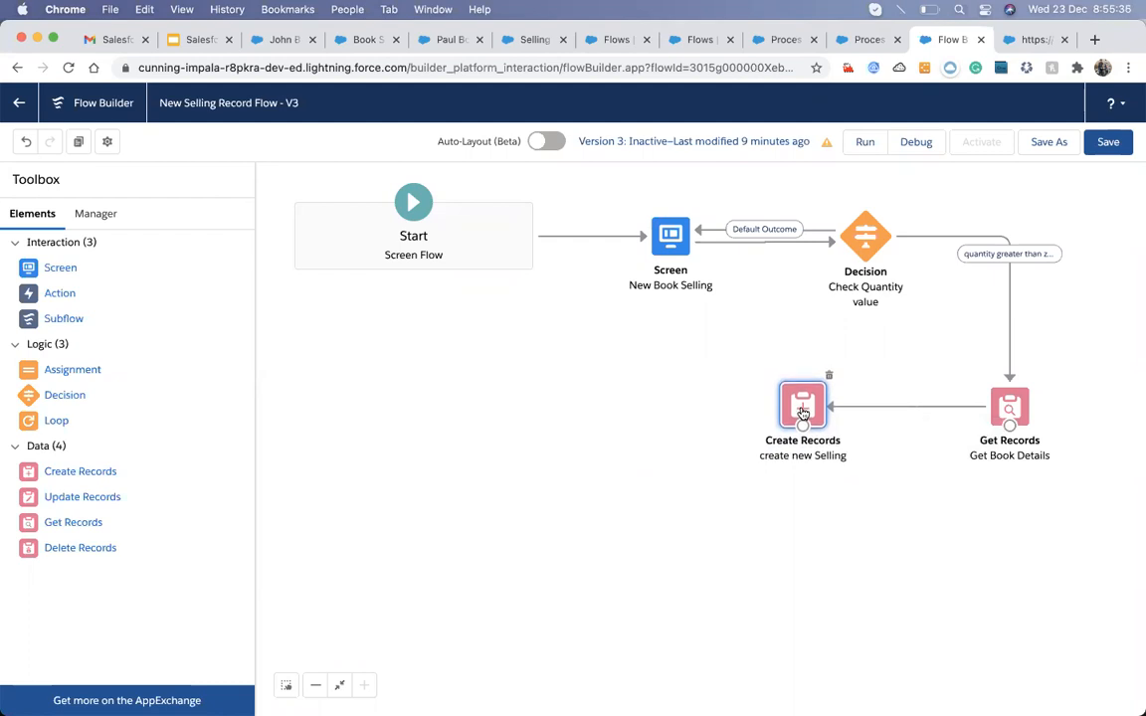
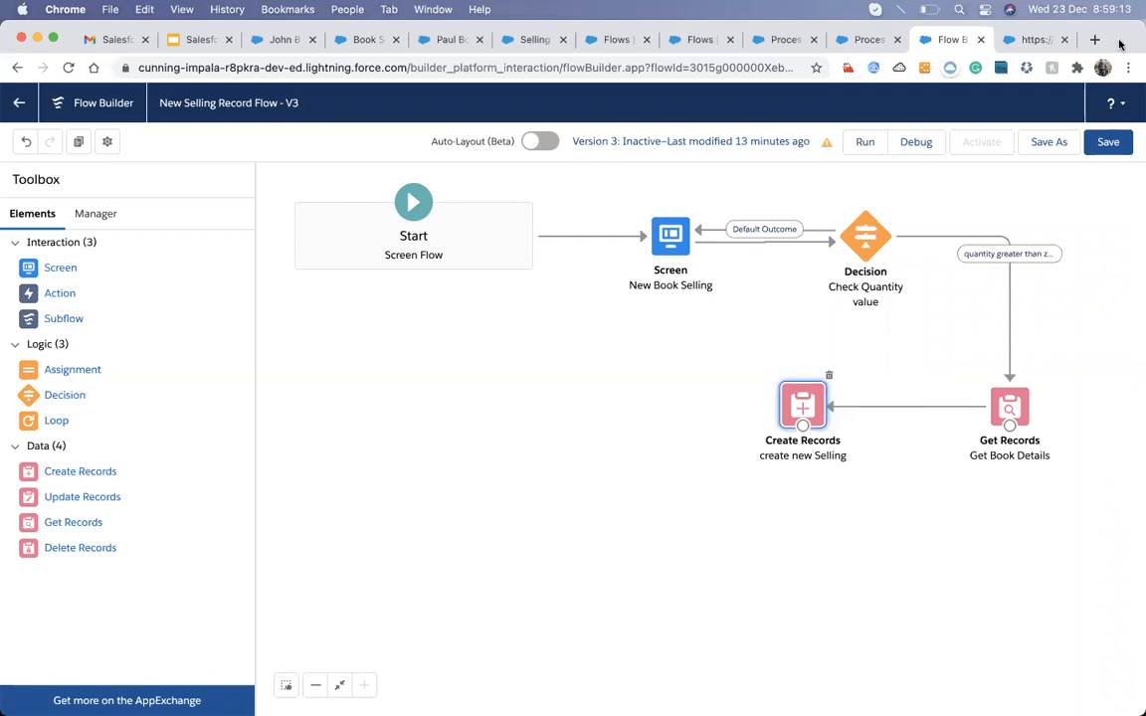
# - Search Google Images for flow in salesforce in a new browser tab
pyautogui.press('super+t')
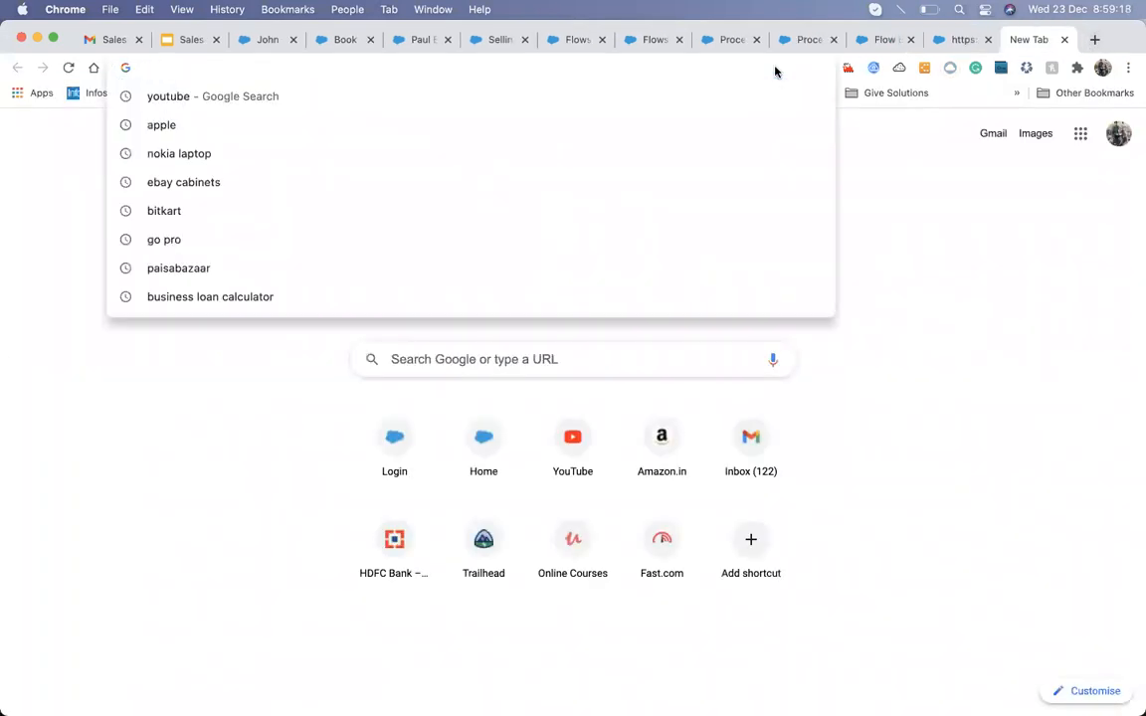
pyautogui.write('flow in')
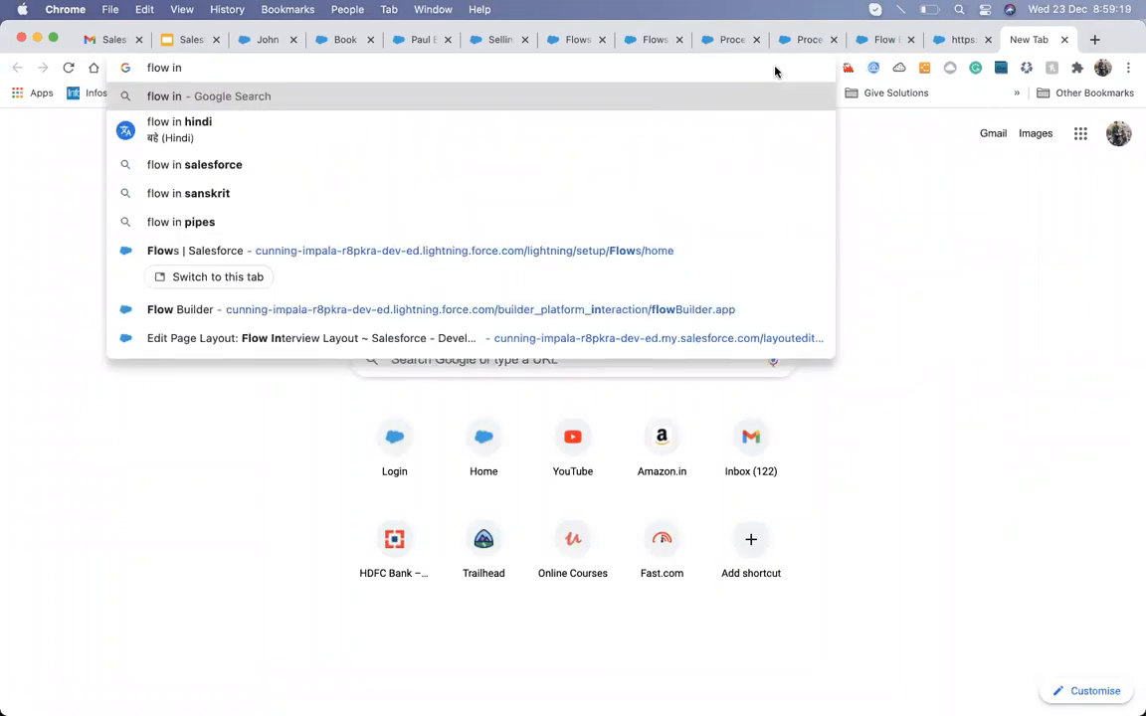
pyautogui.write(' salesforce')
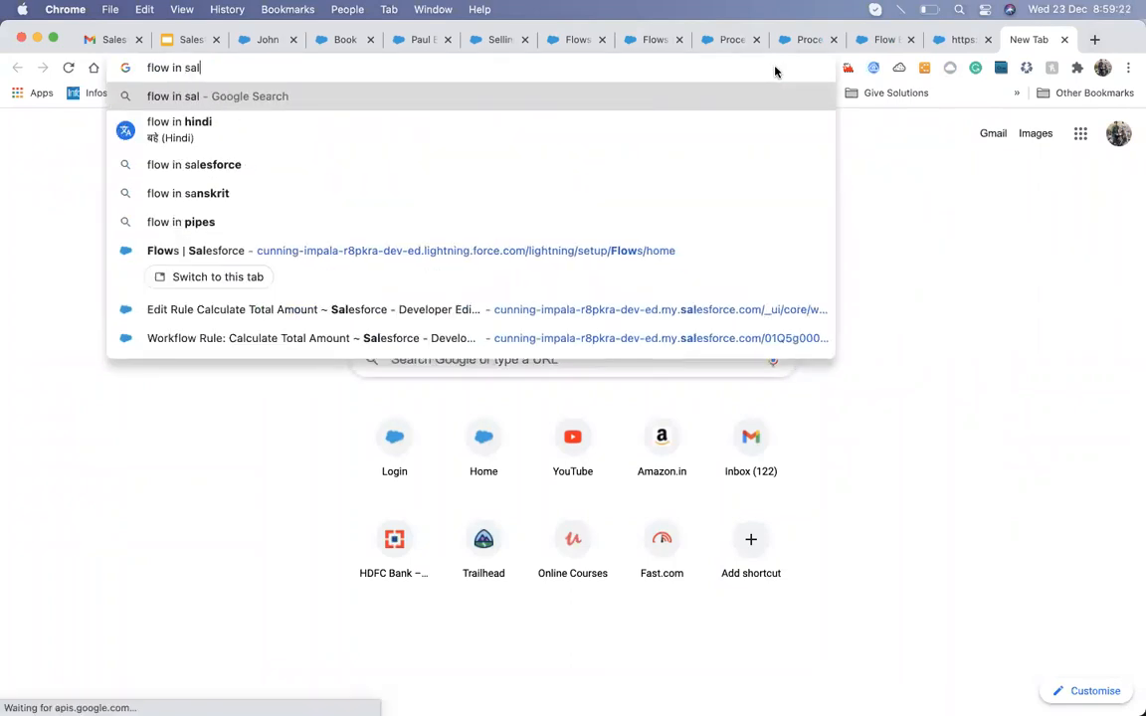
pyautogui.press('Return')
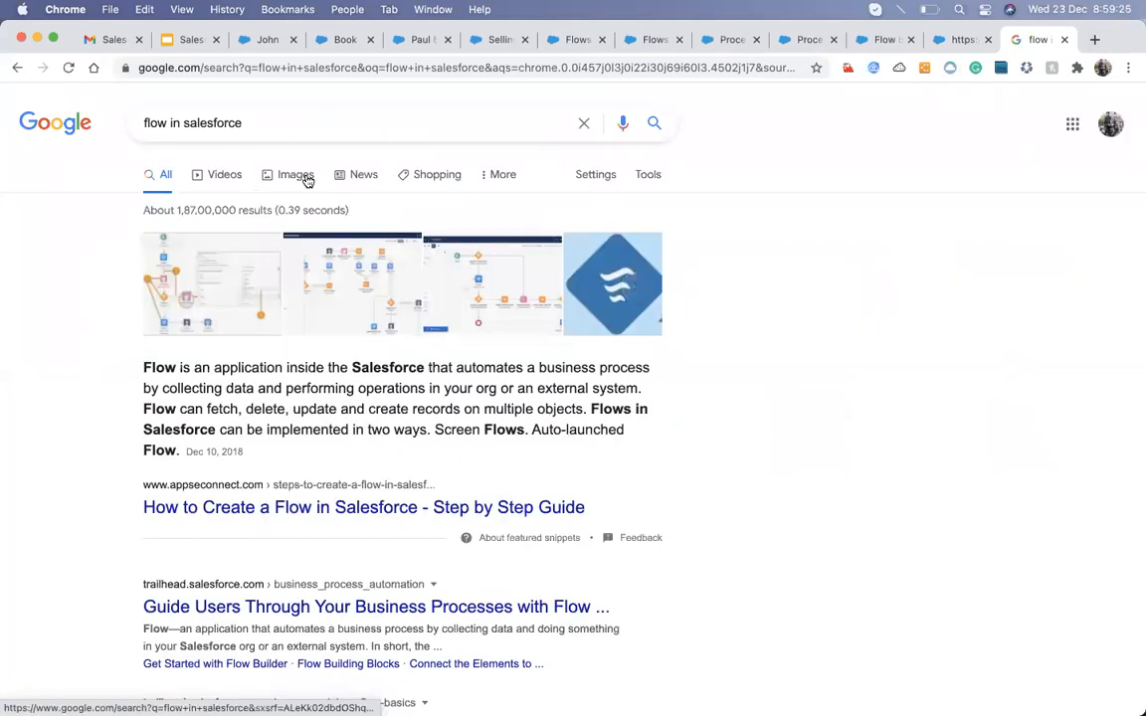
pyautogui.click(301, 177)
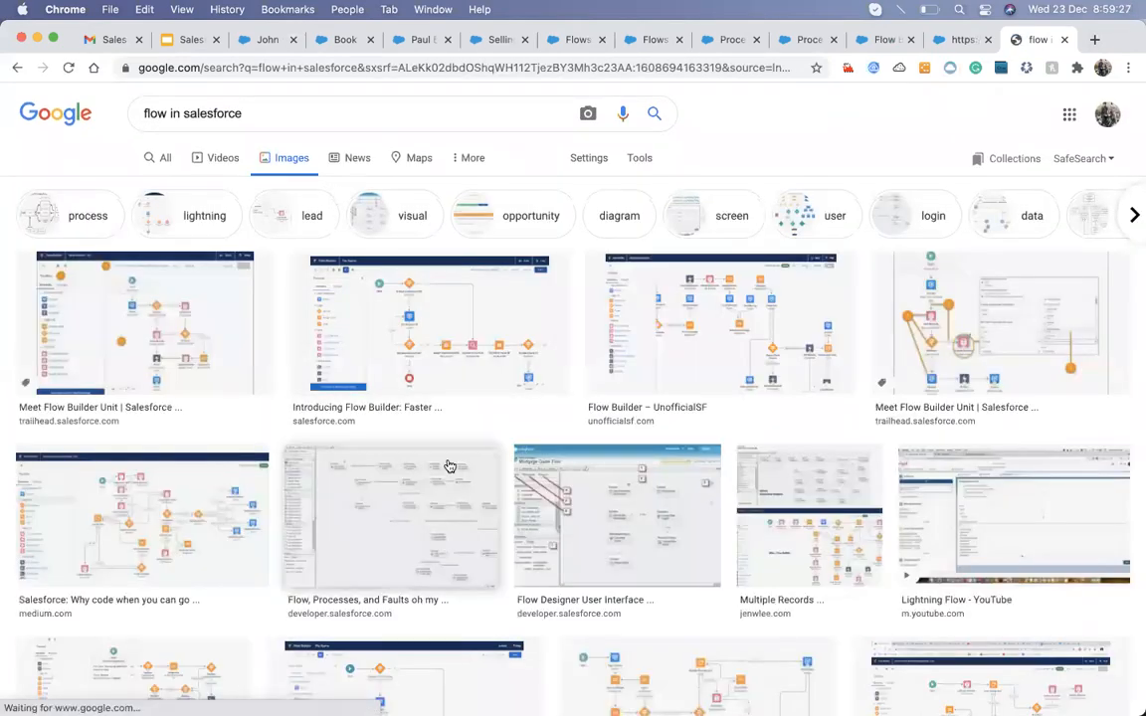
# - Preview the Cloudbyz Salesforce Flows - A How-to Guide diagram, examine it in the source article, and return to the image results
pyautogui.scroll(-5, 450, 466)
pyautogui.click(224, 477)
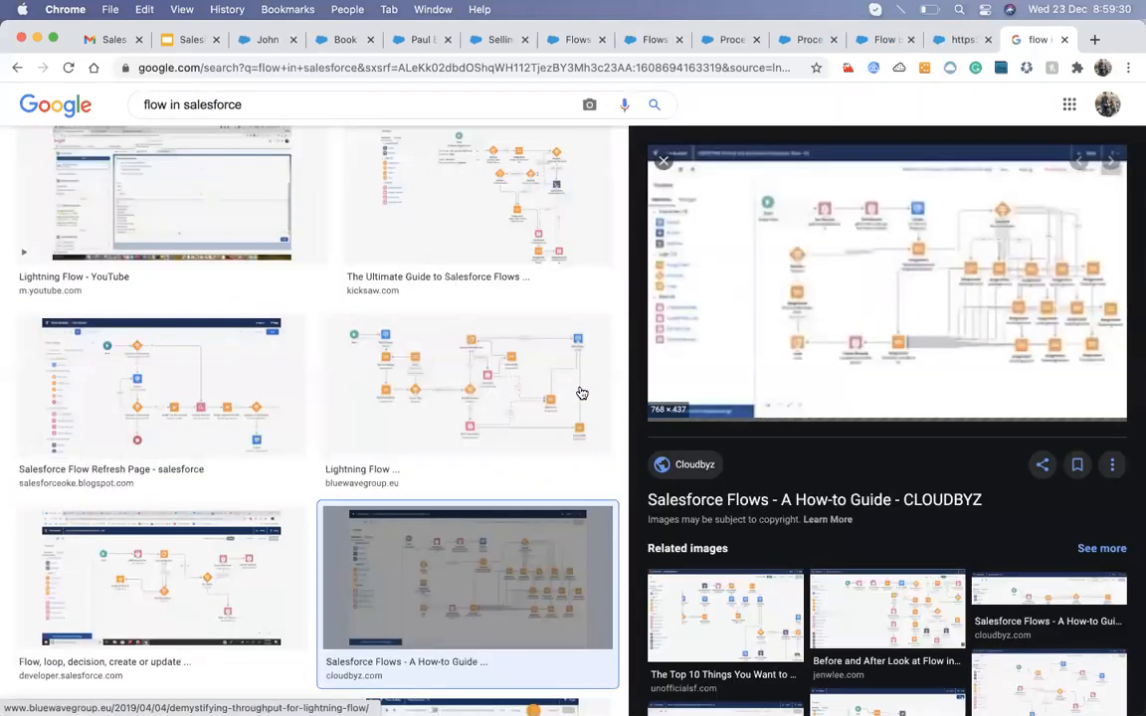
pyautogui.click(918, 330)
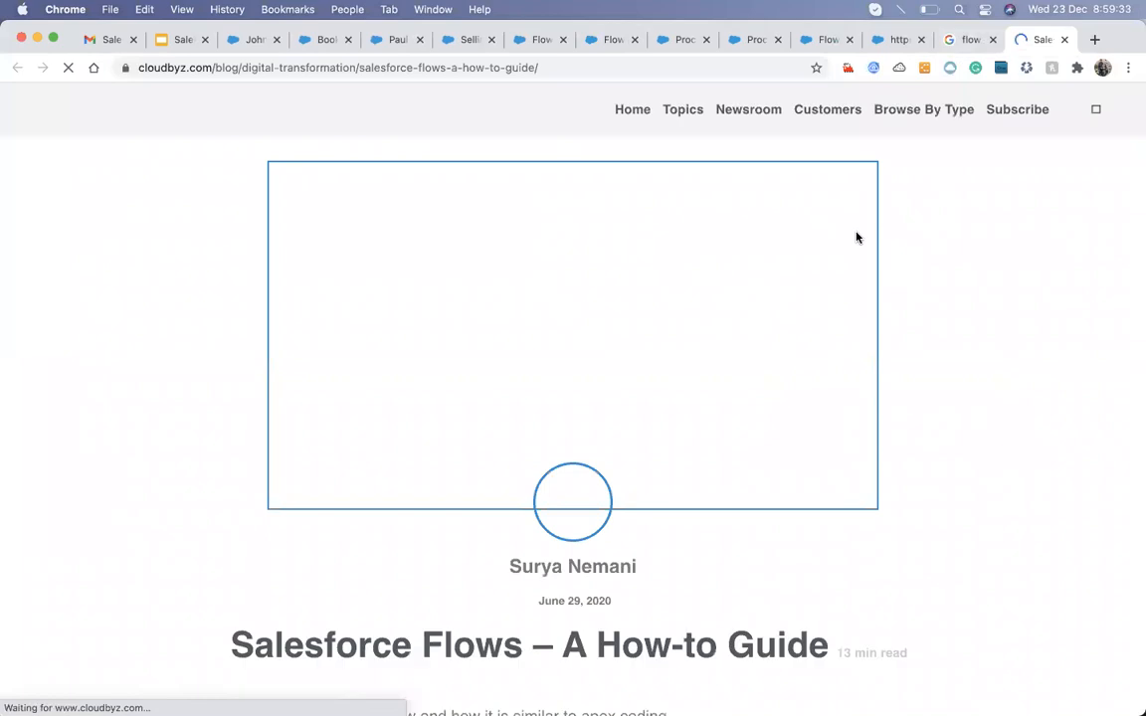
pyautogui.click(950, 39)
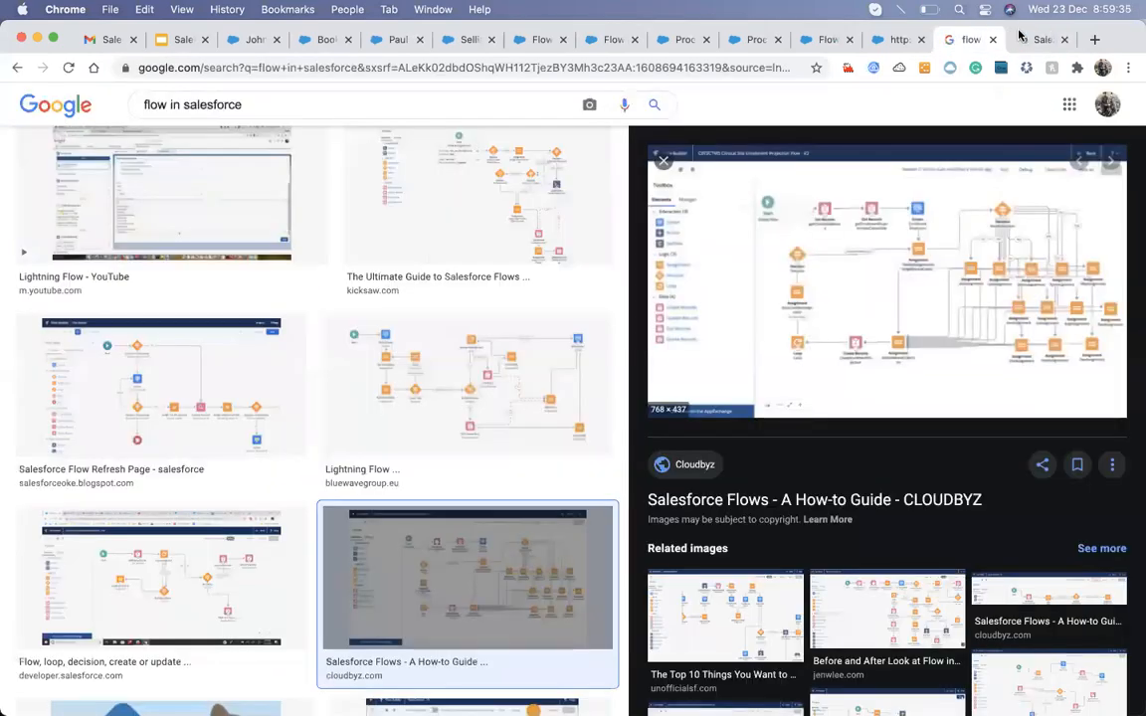
pyautogui.click(1039, 40)
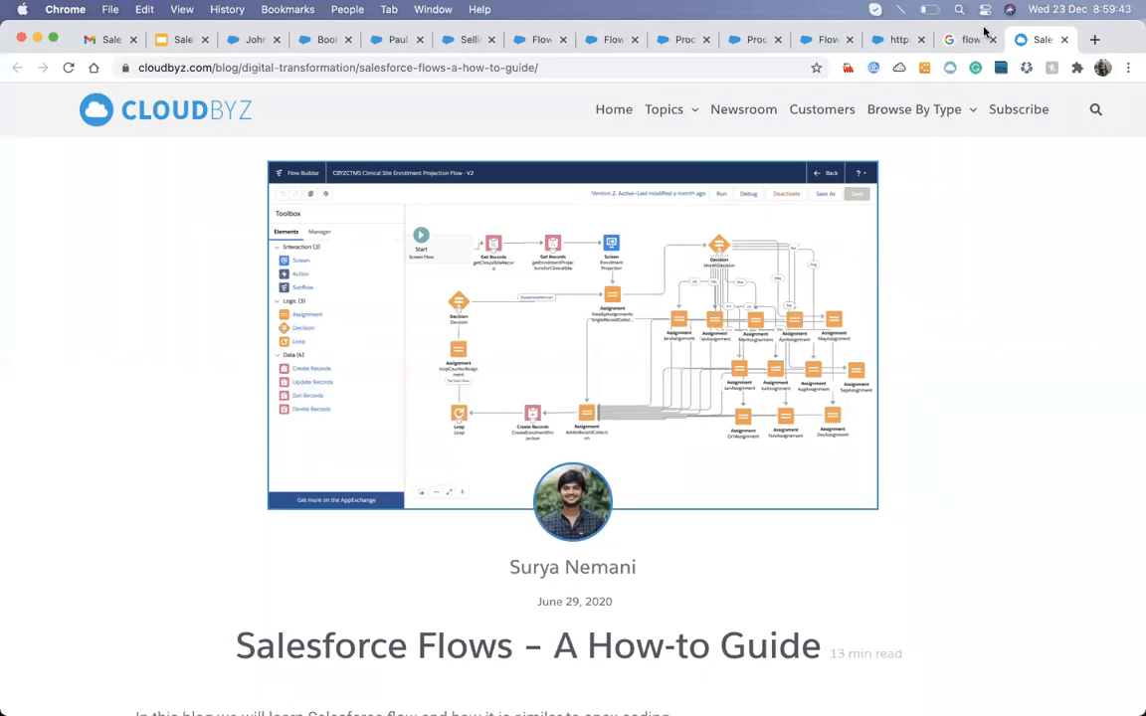
pyautogui.hotkey('ctrl', 'shift', 'Tab')
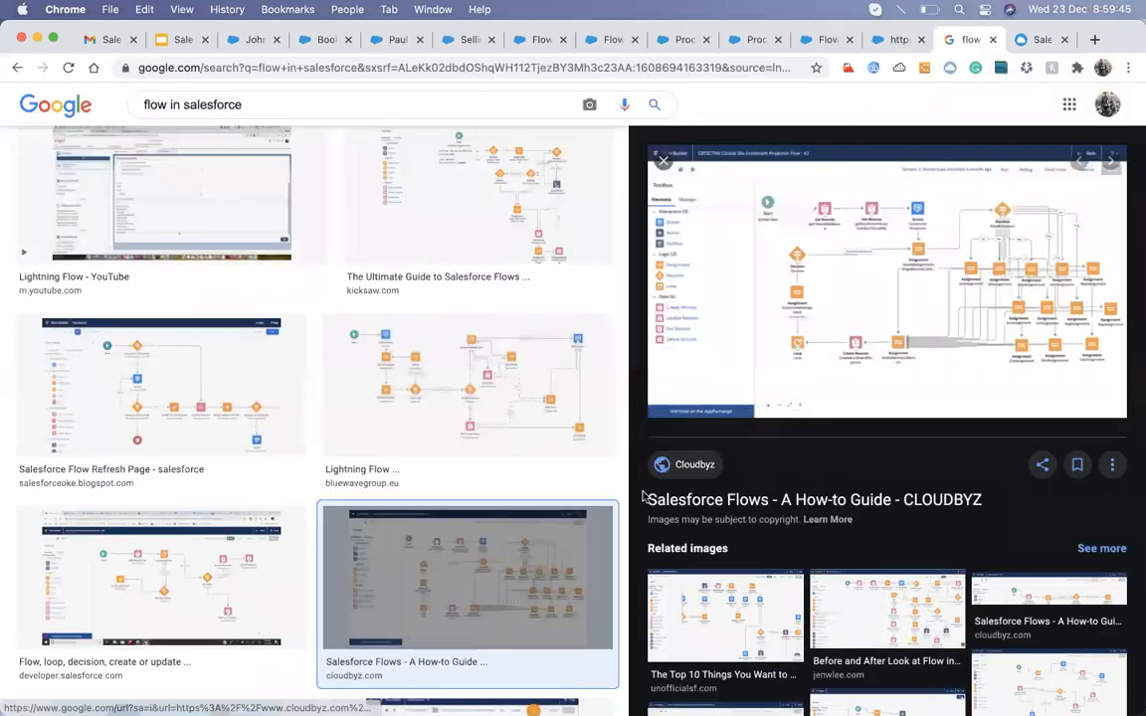
# - Browse further image results and preview the complex flow diagram from jenwlee.com
pyautogui.scroll(-10, 644, 493)
pyautogui.scroll(-9, 297, 454)
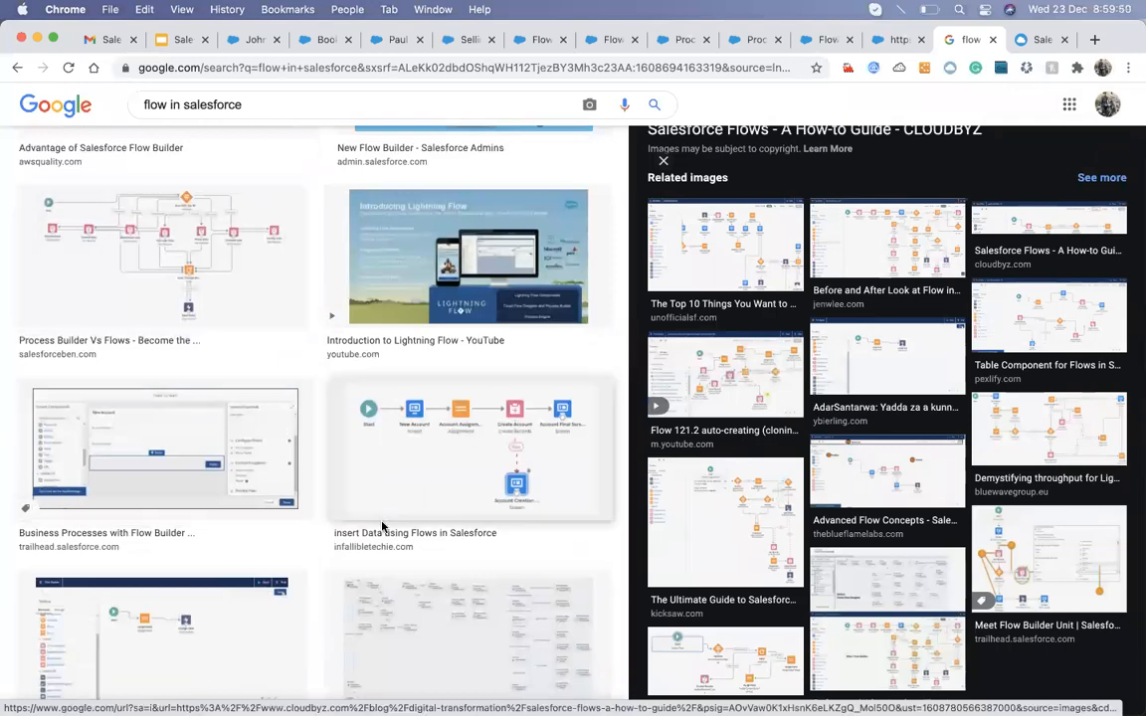
pyautogui.scroll(-3, 378, 517)
pyautogui.scroll(-8, 432, 465)
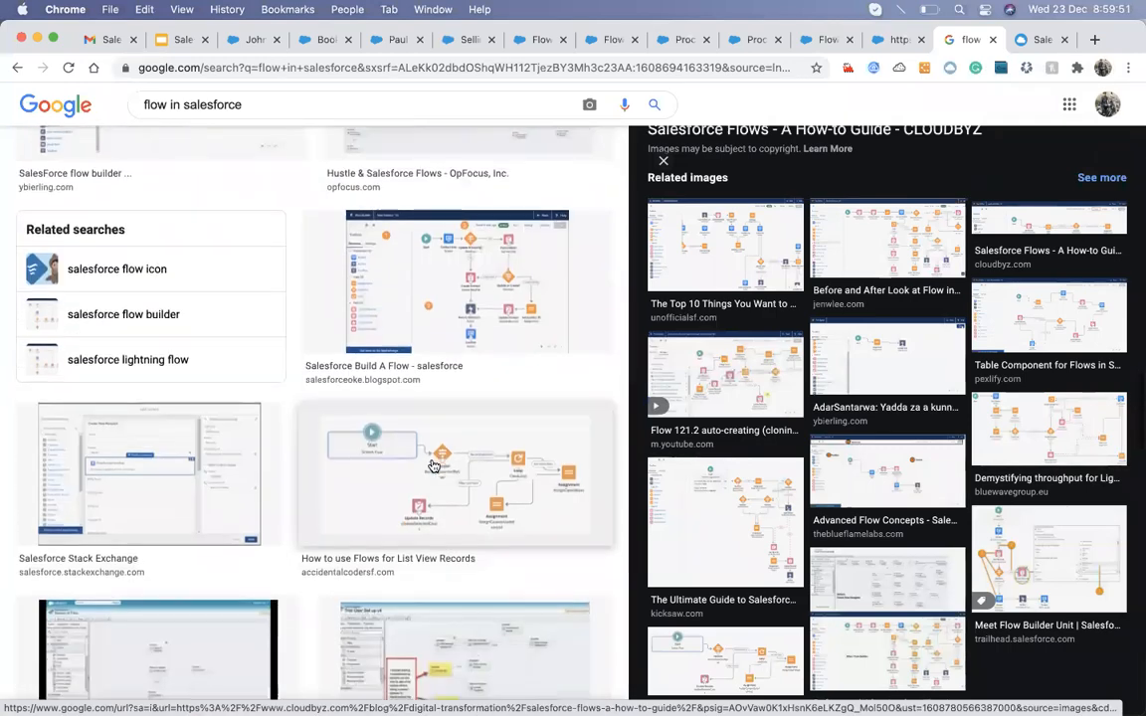
pyautogui.click(226, 399)
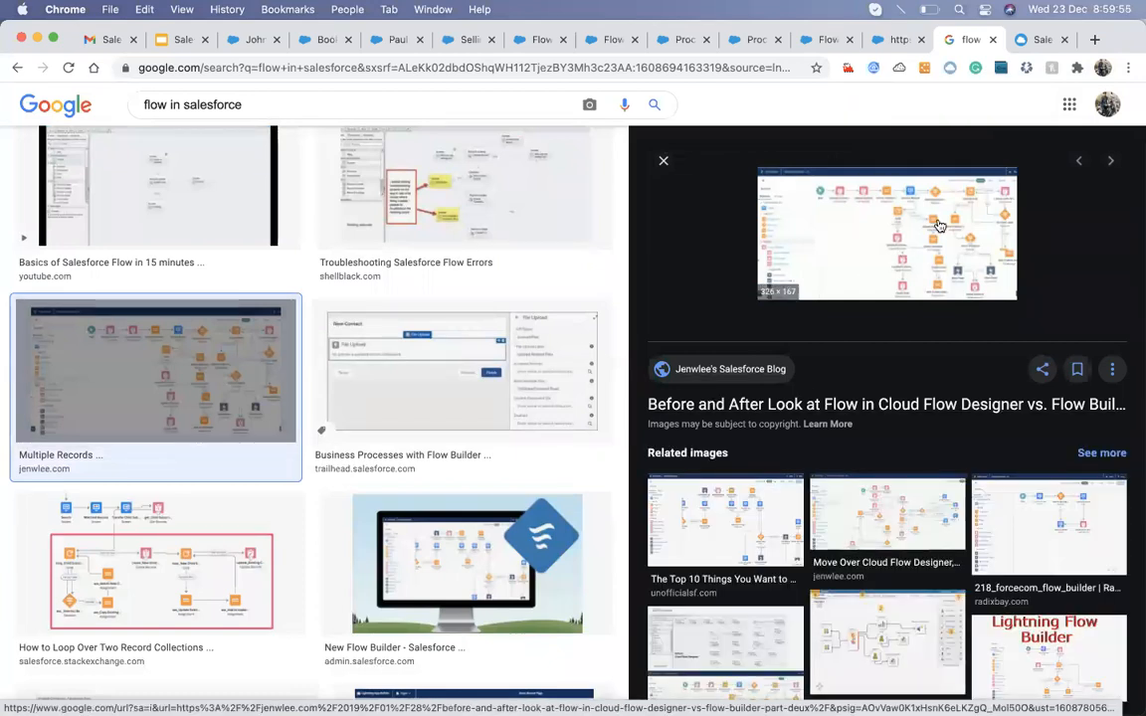
# - Preview the UnofficialSF Flow Builder diagram from the image results and its related Jenwlee's Salesforce Blog flow diagram
pyautogui.scroll(20, 543, 394)
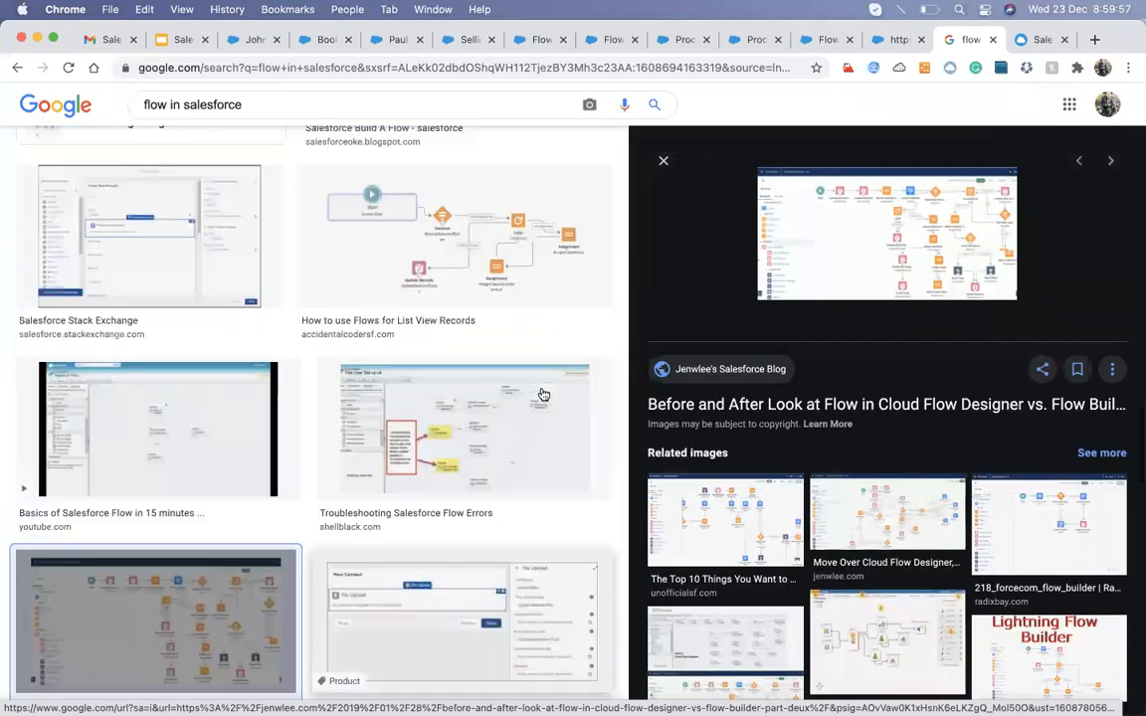
pyautogui.scroll(8, 541, 378)
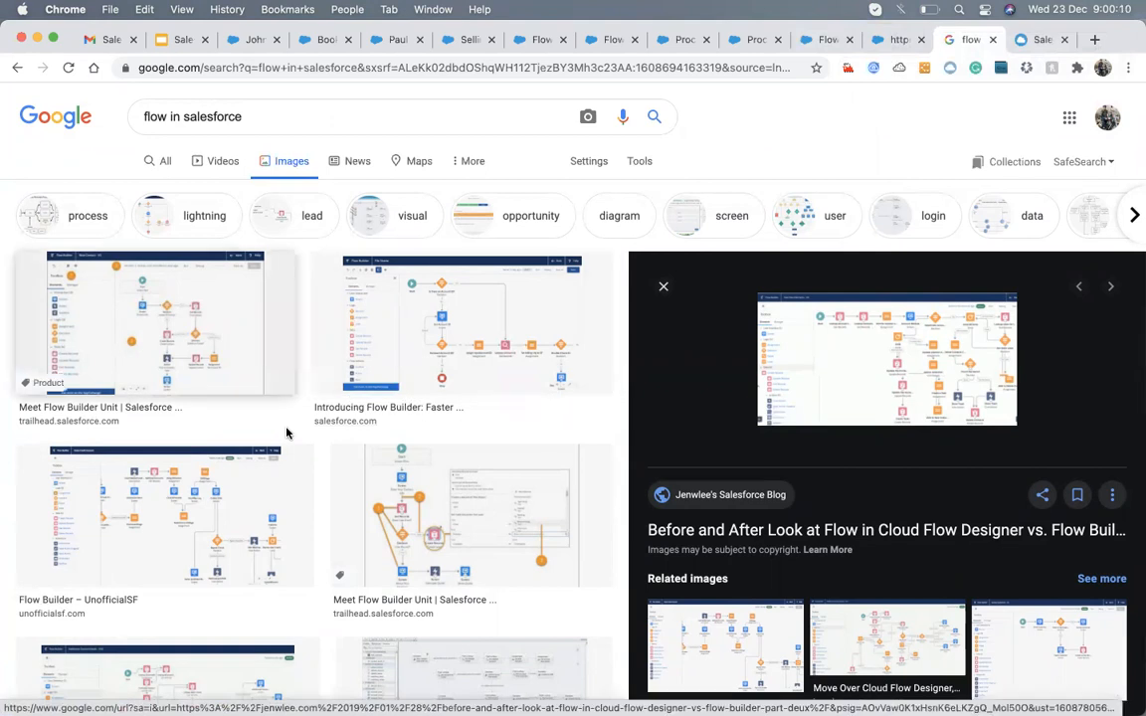
pyautogui.click(256, 473)
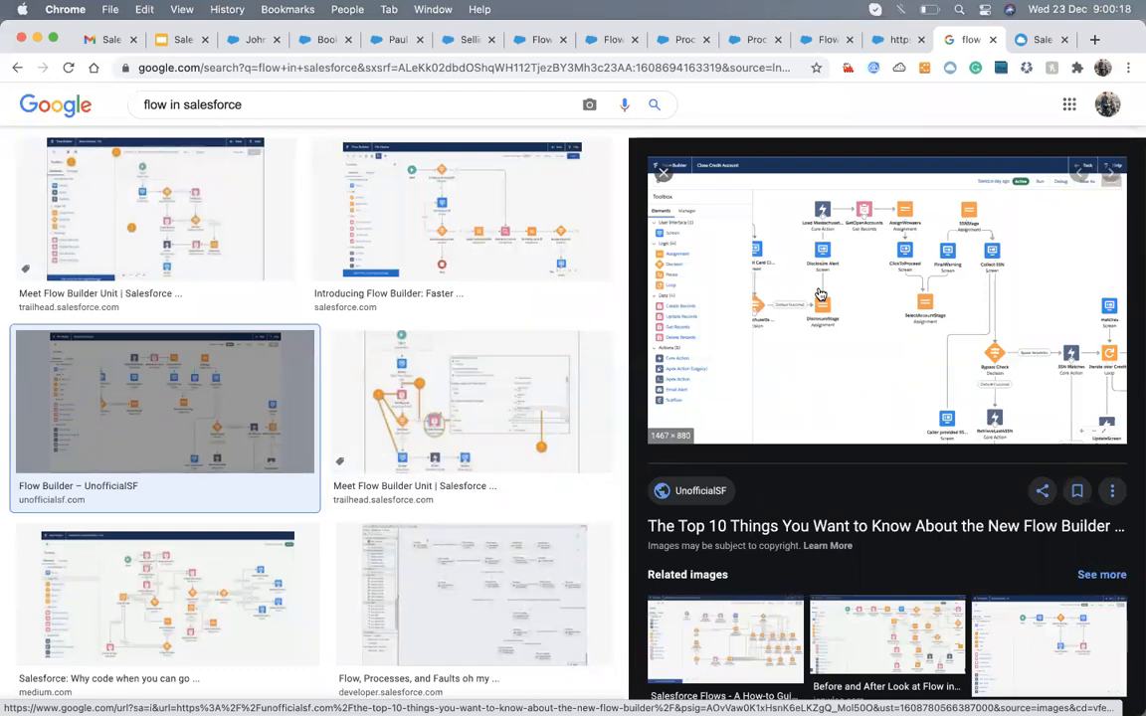
pyautogui.click(885, 621)
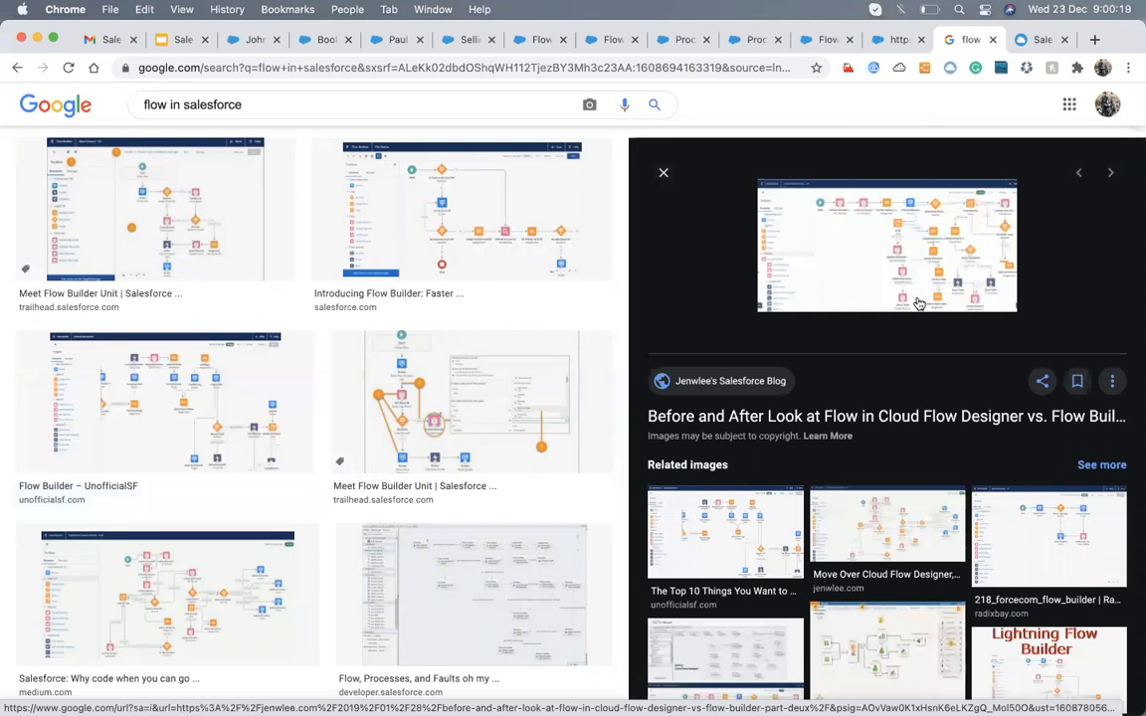
pyautogui.scroll(2, 507, 392)
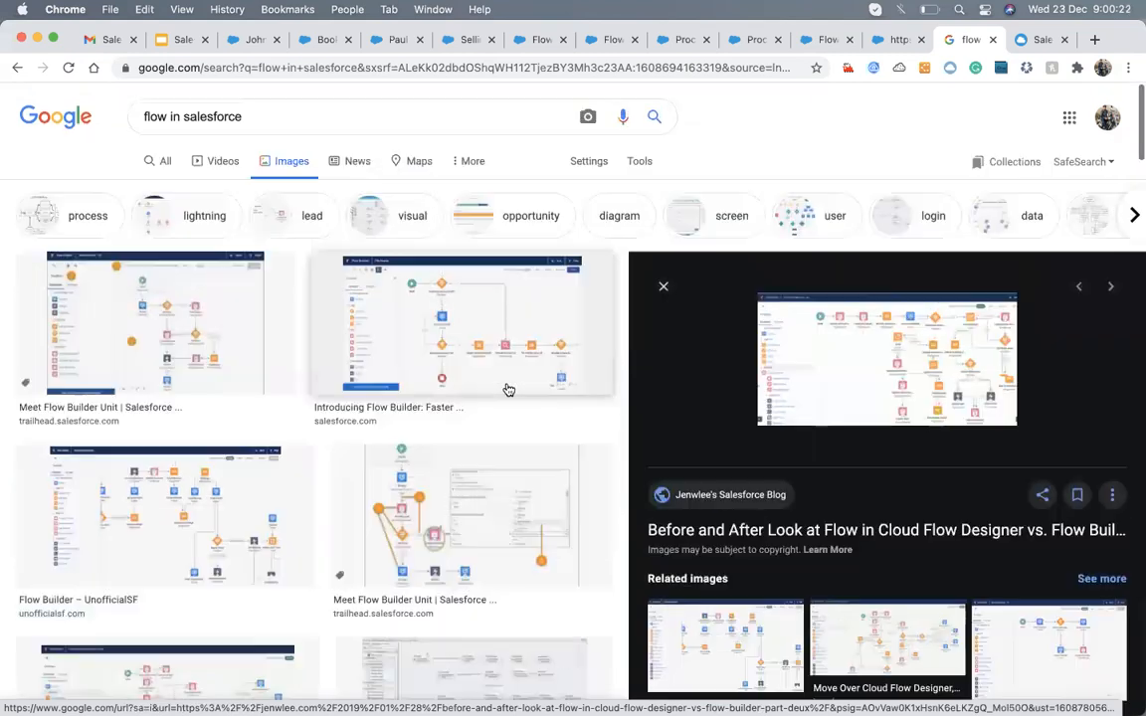
# - Narrow the image results to the user category and preview the Communities and Flow diagram from GearsCRM
pyautogui.click(794, 218)
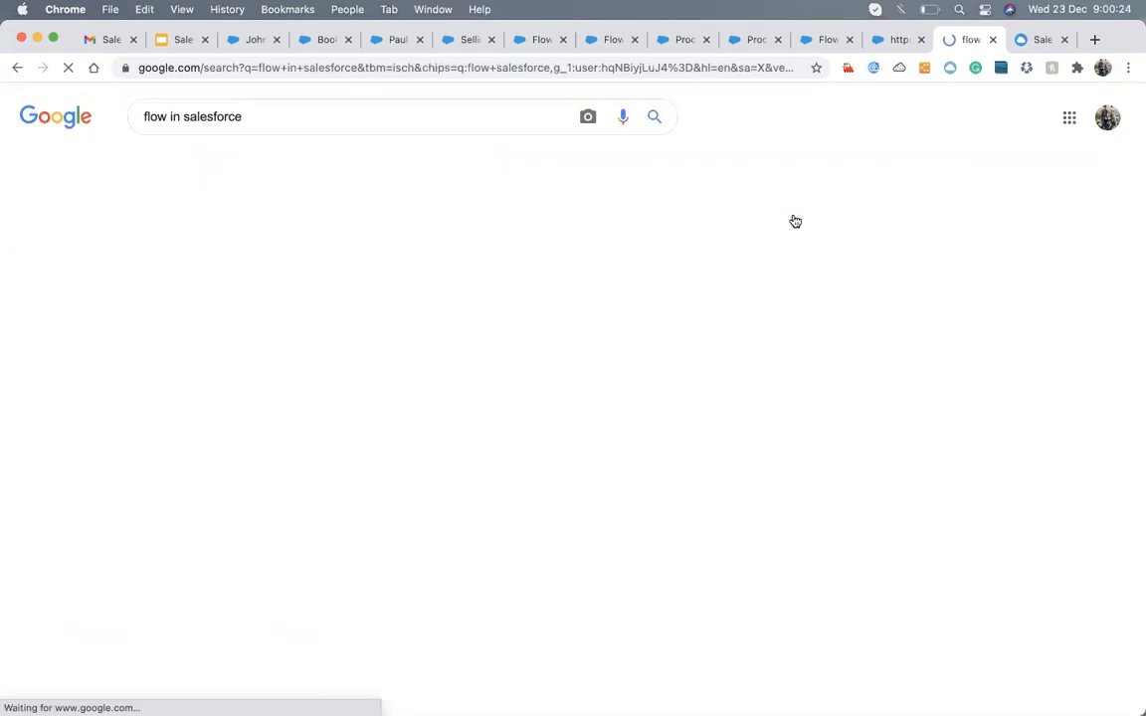
pyautogui.scroll(-1, 892, 441)
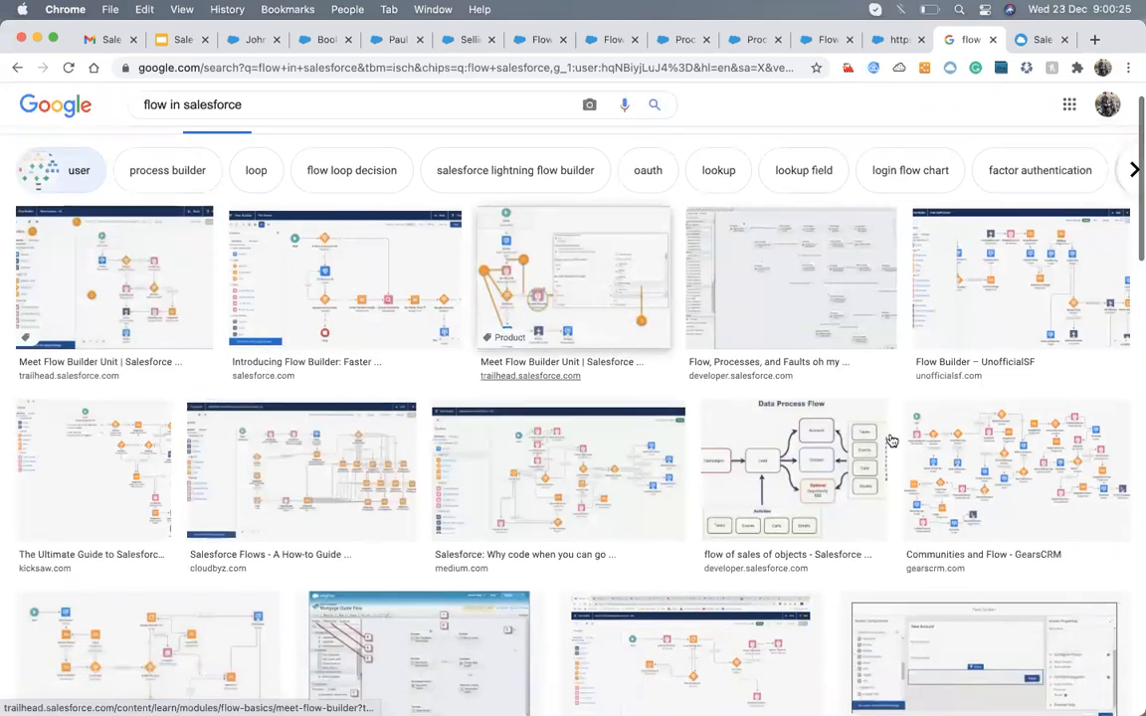
pyautogui.click(929, 405)
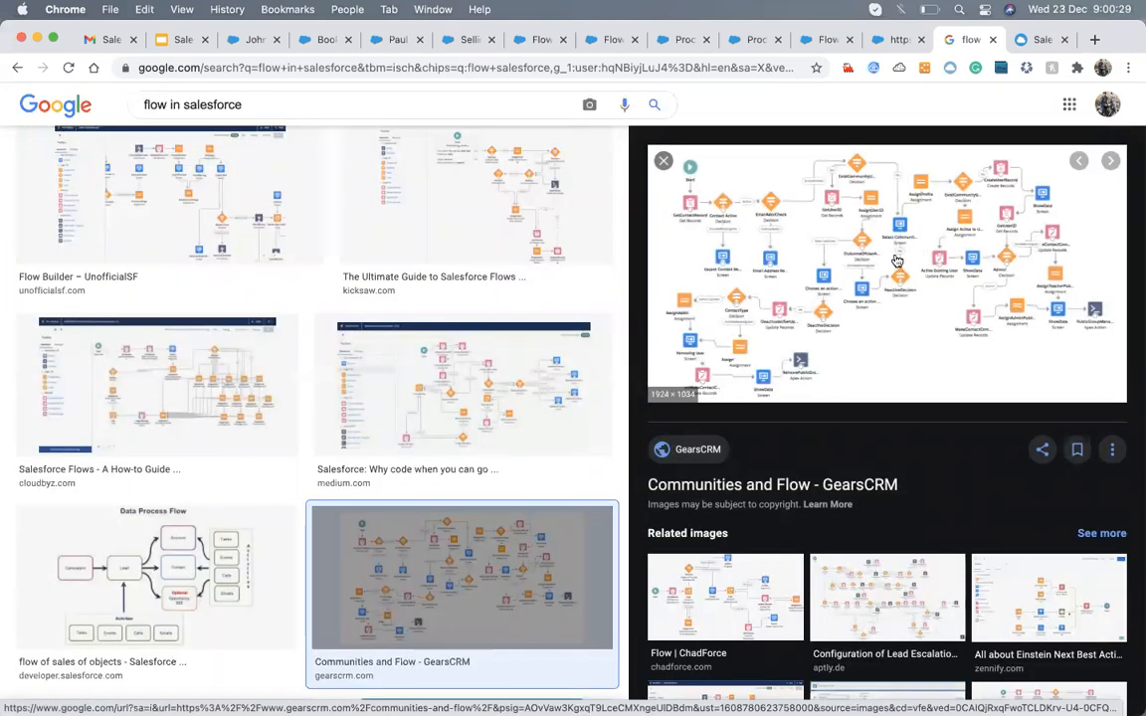
# - Open the GearsCRM Communities and Flow article, dismiss its sign-up pop-up, and view the flow example diagram at full size
pyautogui.click(804, 239)
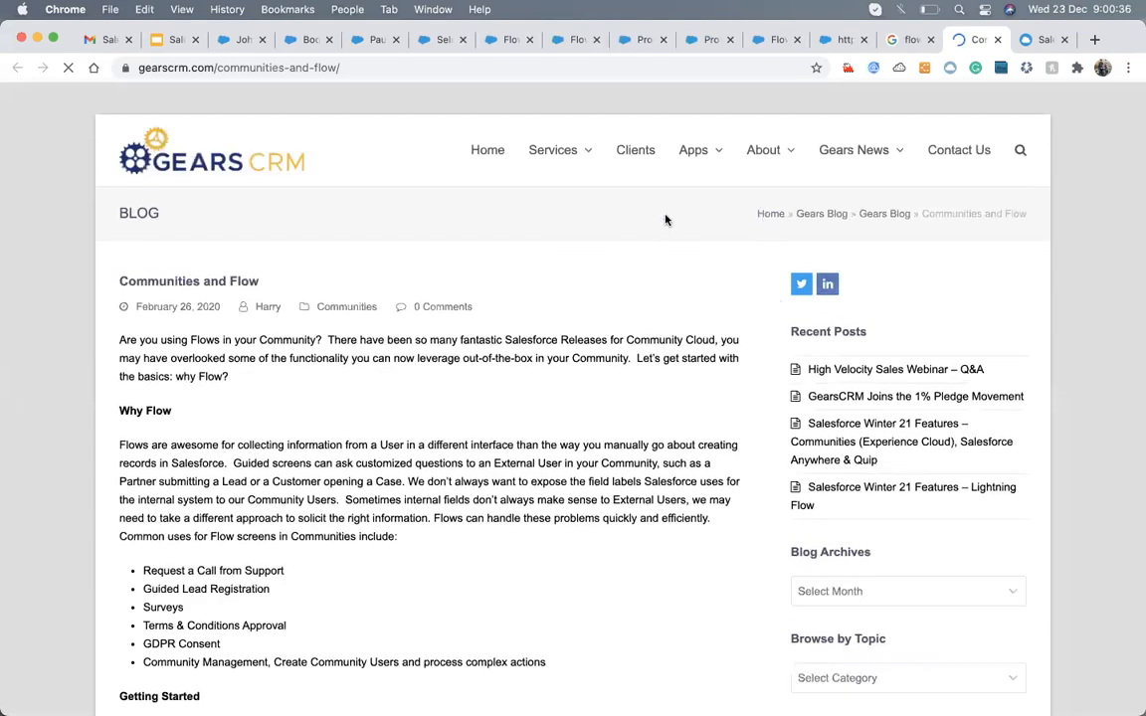
pyautogui.scroll(-5, 417, 588)
pyautogui.scroll(-8, 416, 590)
pyautogui.scroll(5, 386, 514)
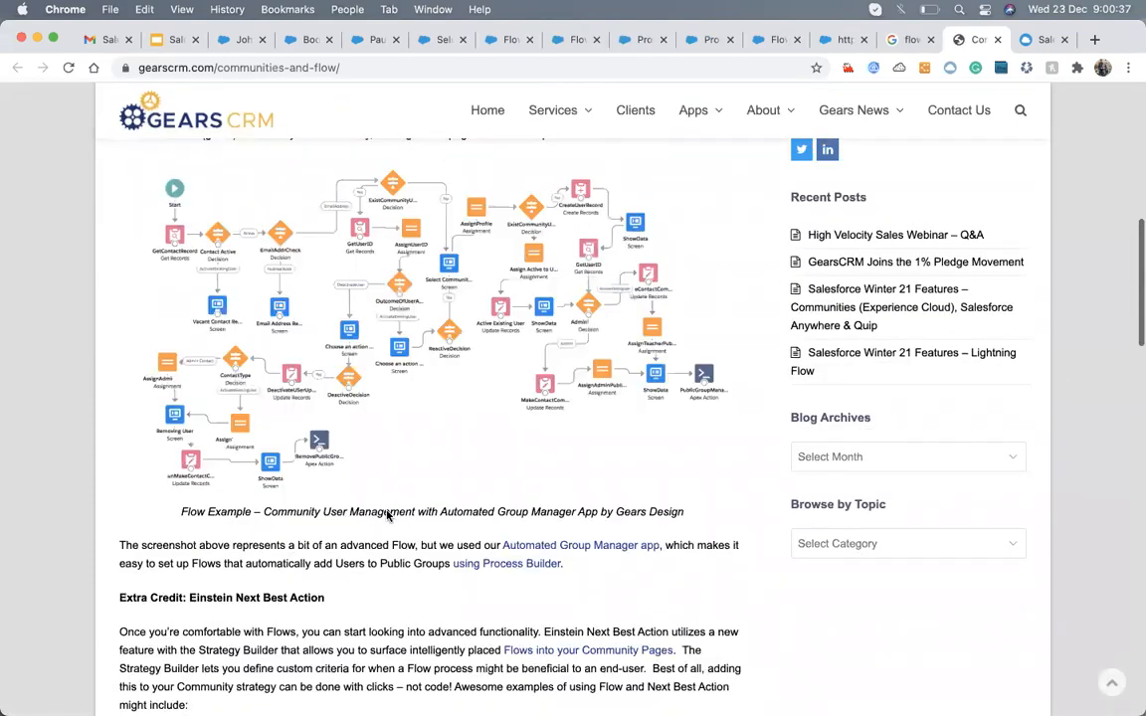
pyautogui.click(844, 248)
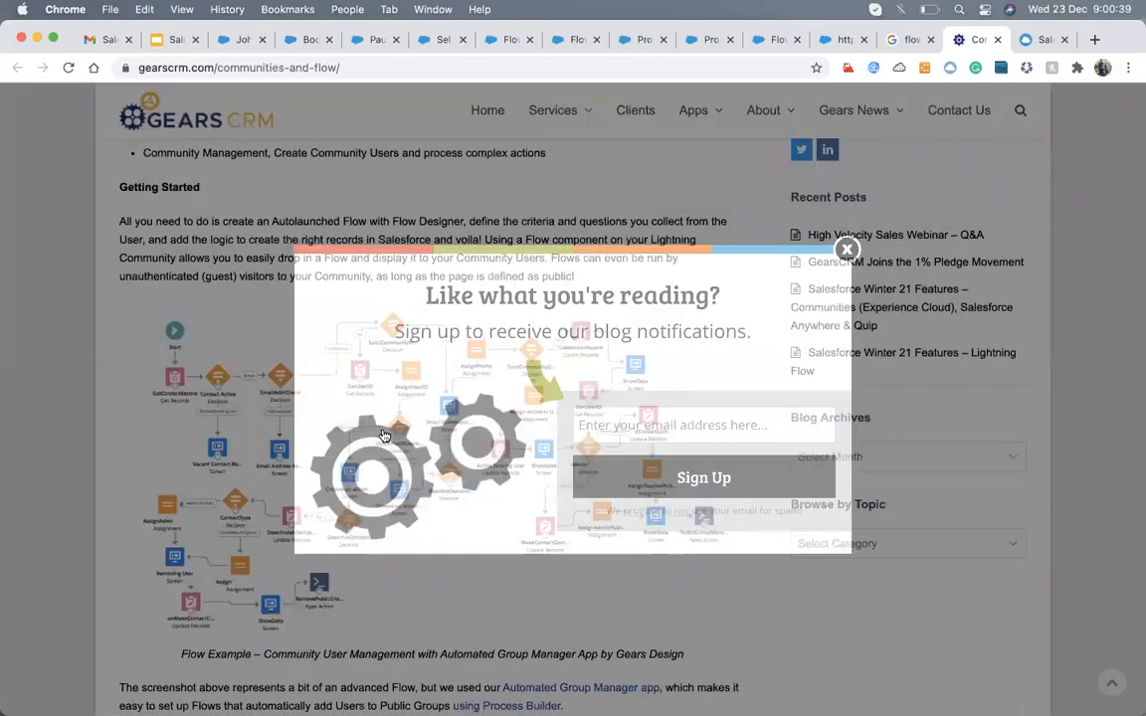
pyautogui.click(422, 408)
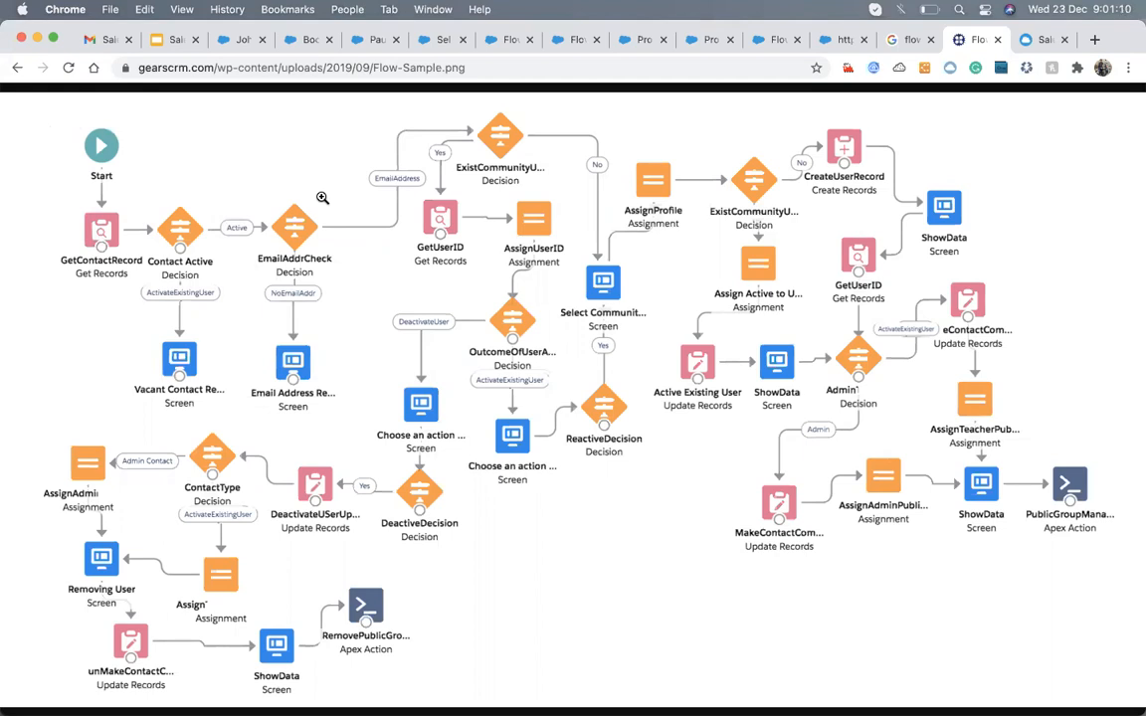
# - Return from the full-size diagram to the GearsCRM article and look over its embedded flow example
pyautogui.click(996, 47)
pyautogui.click(888, 274)
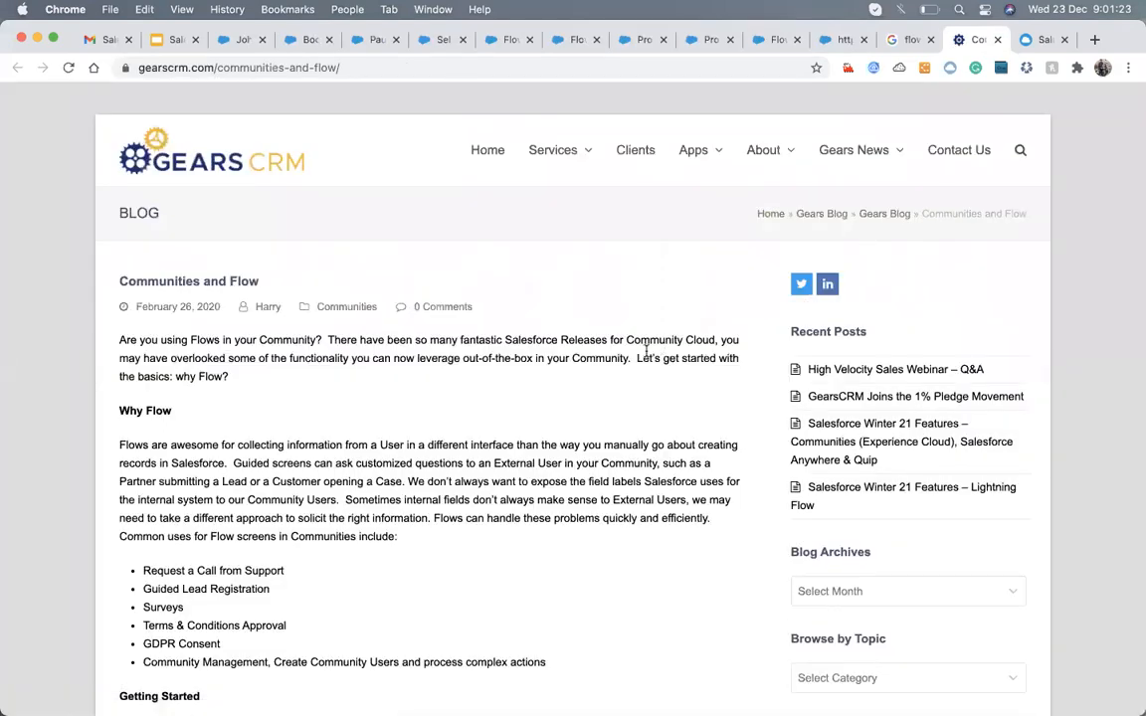
pyautogui.scroll(-2, 645, 350)
pyautogui.scroll(-10, 645, 350)
pyautogui.scroll(8, 696, 287)
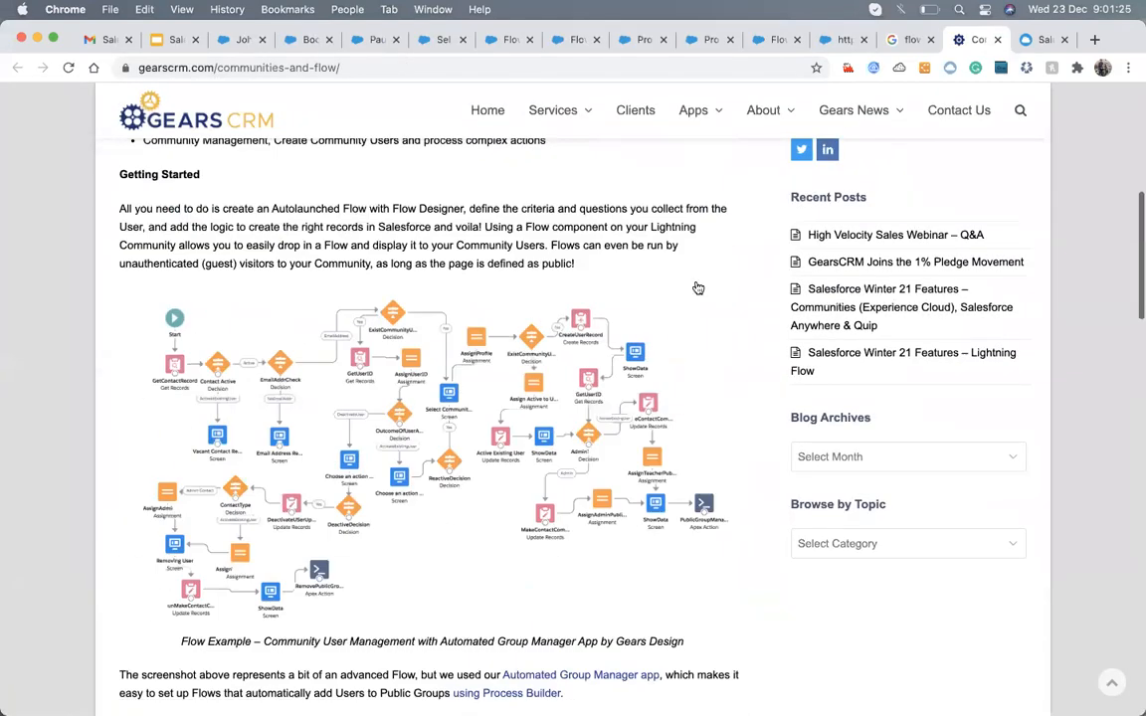
# - Go back to the Google image results and close the Communities and Flow preview
pyautogui.click(908, 41)
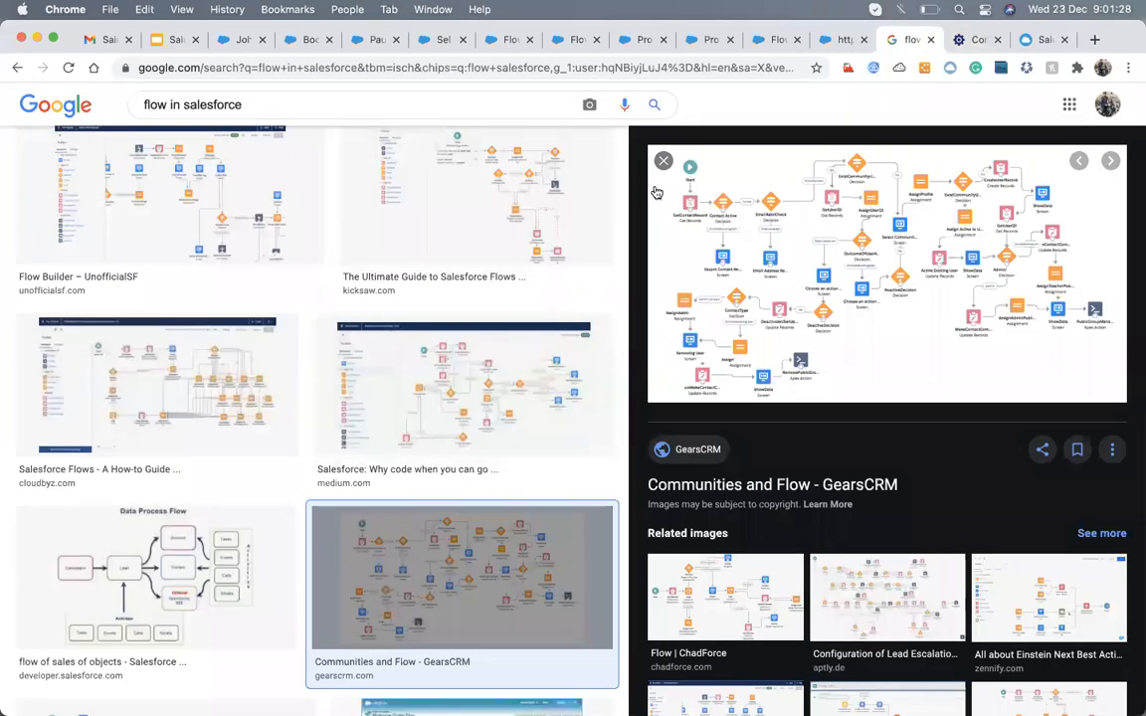
pyautogui.click(663, 164)
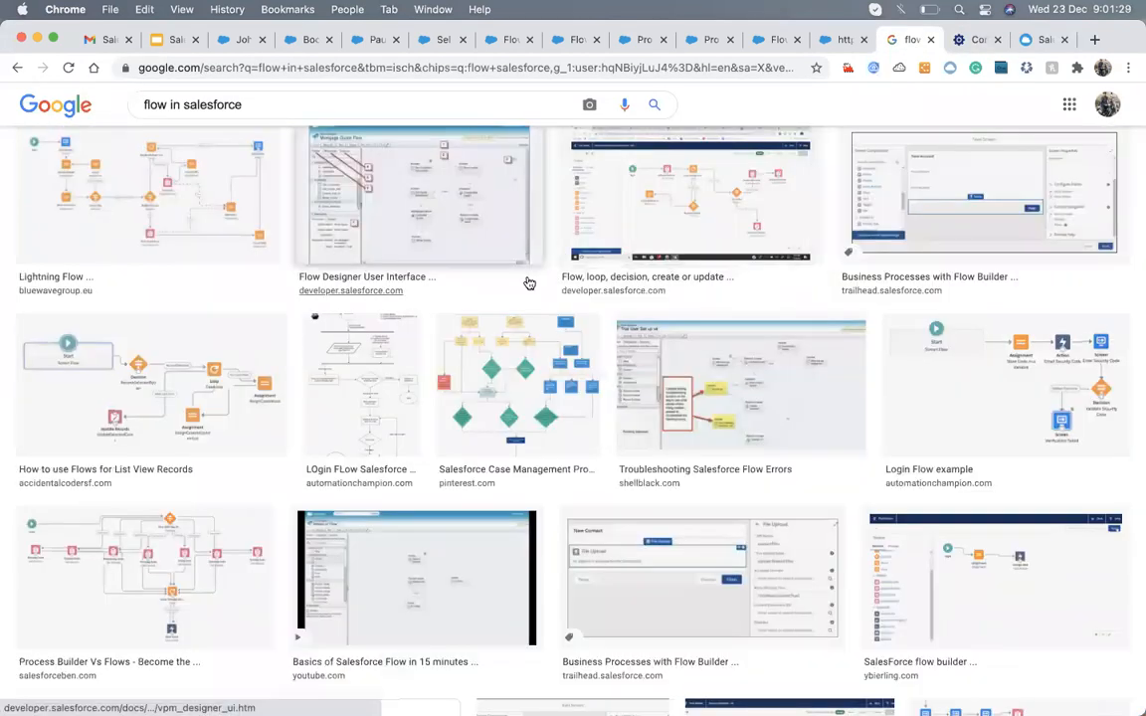
pyautogui.scroll(2, 532, 279)
# - Go back through the open Salesforce flow and Process Builder tabs and open the Flows list in Setup
pyautogui.click(840, 40)
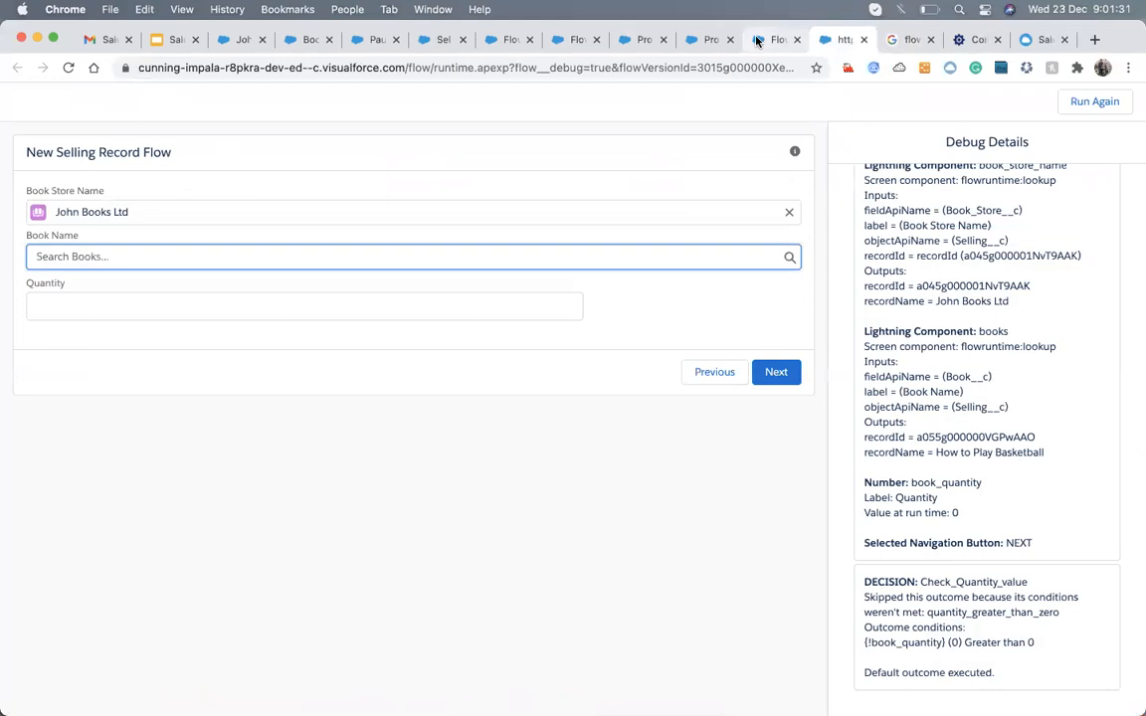
pyautogui.click(776, 40)
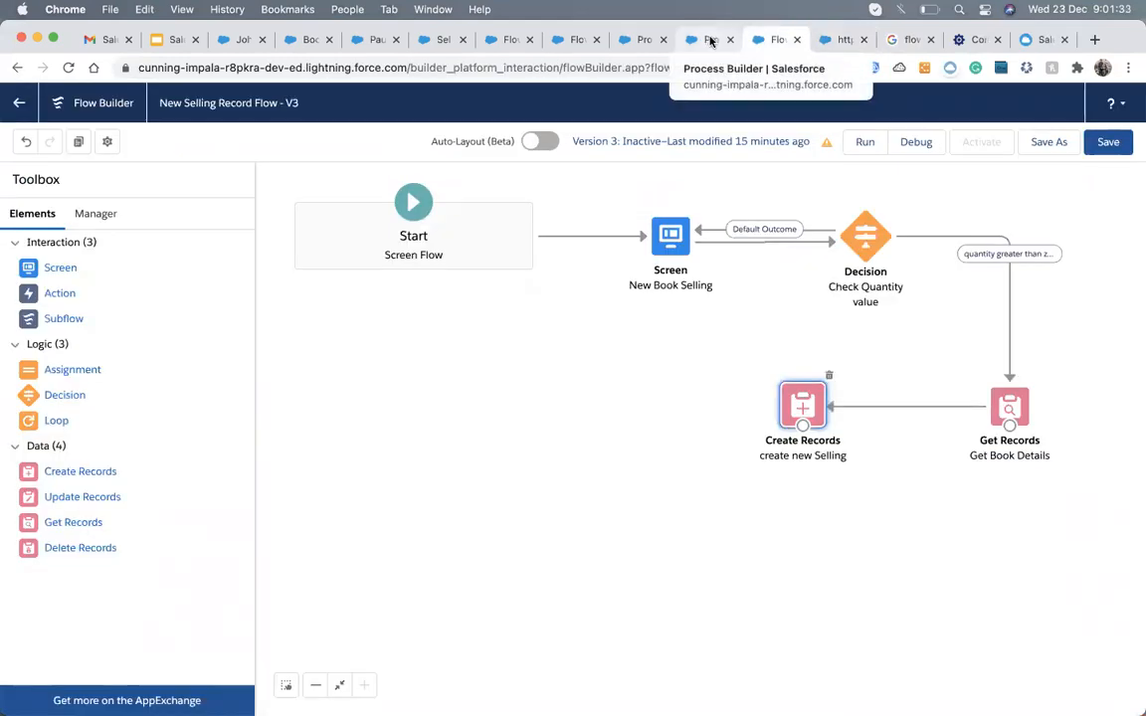
pyautogui.click(711, 41)
pyautogui.click(778, 41)
pyautogui.click(637, 41)
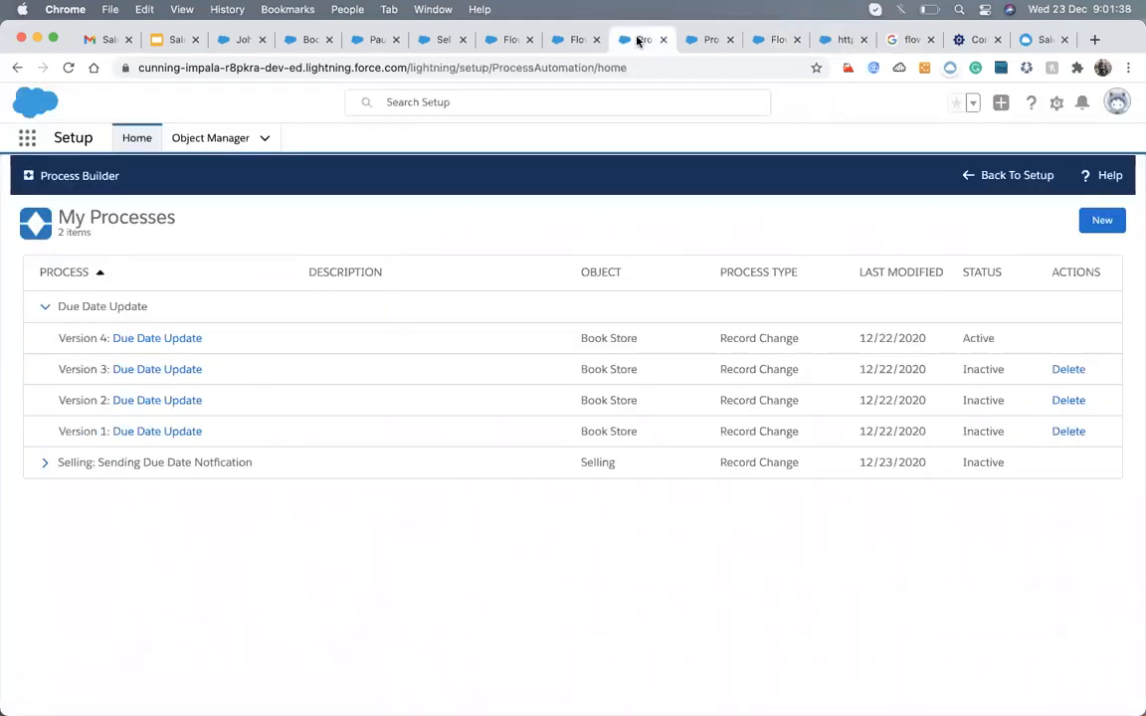
pyautogui.click(577, 40)
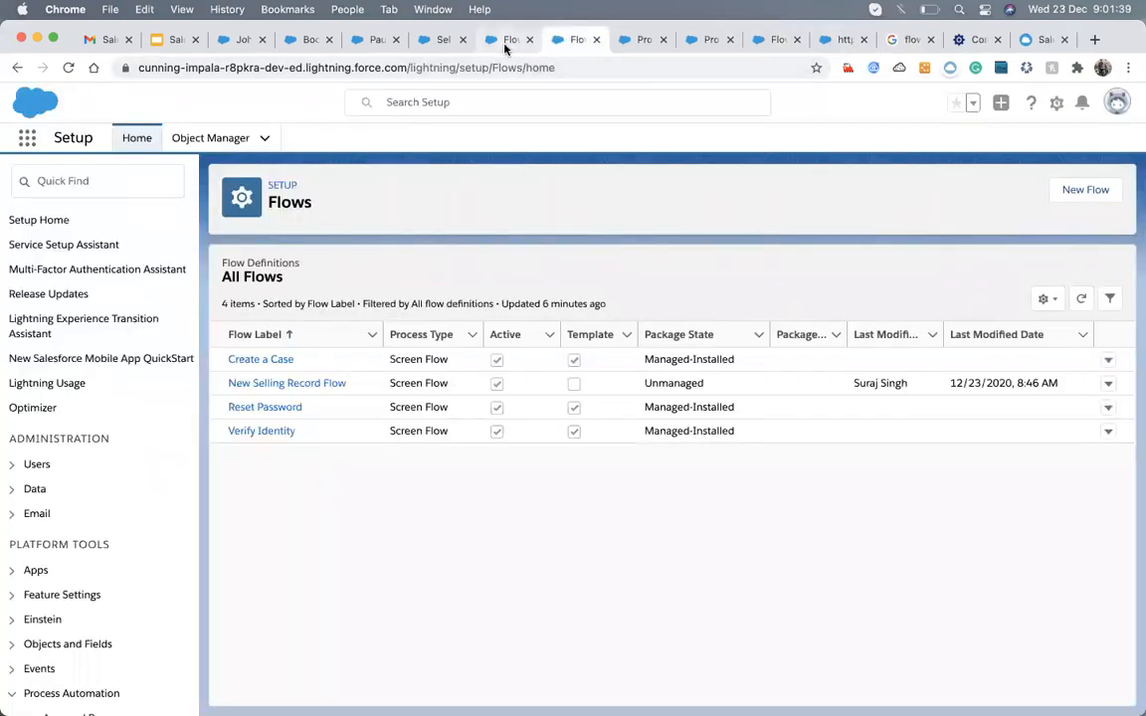
pyautogui.click(504, 44)
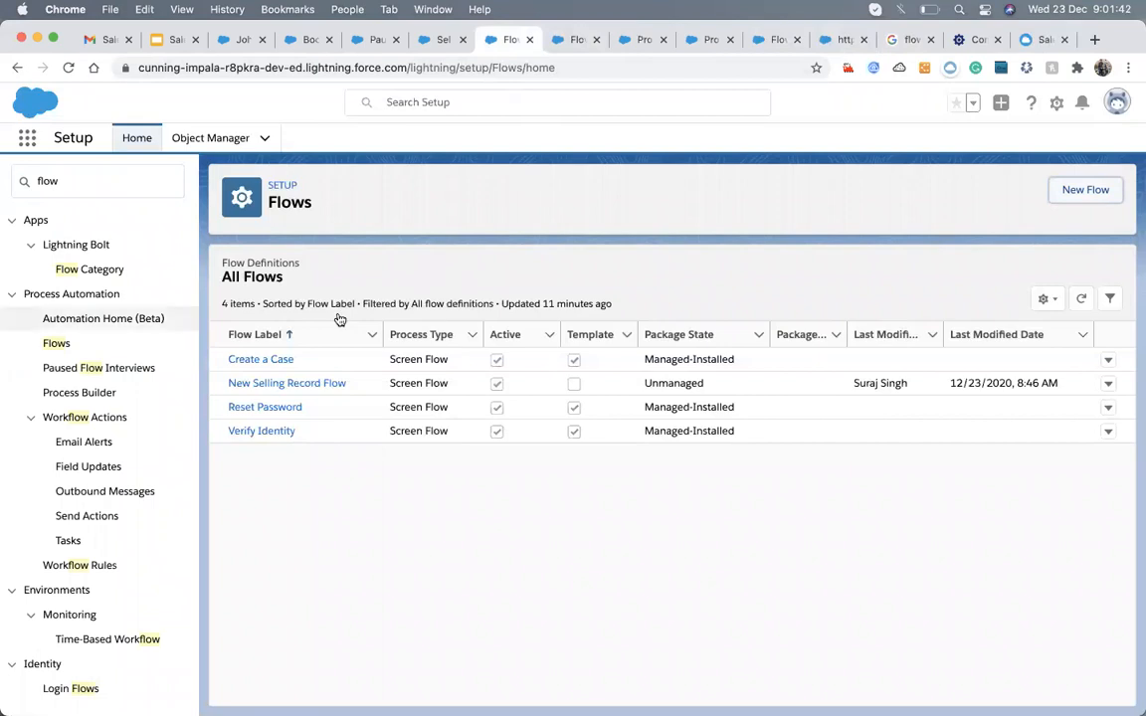
pyautogui.click(59, 343)
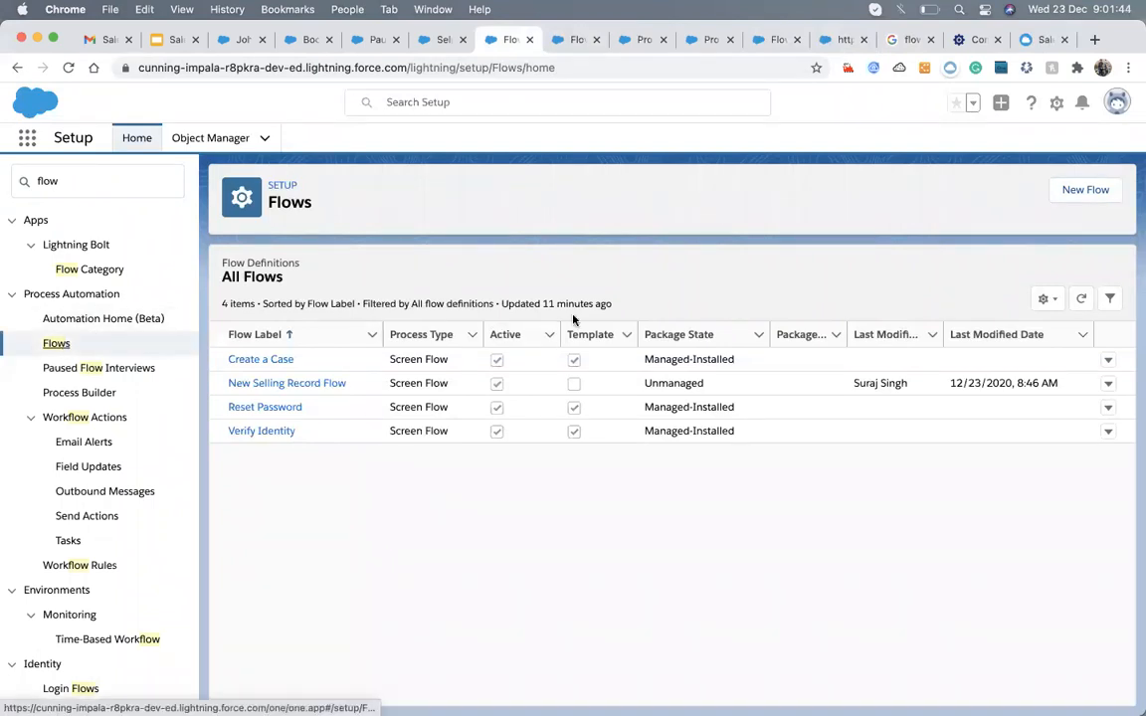
# - Start a new flow from the Flows list and show all available flow types together with the templates
pyautogui.click(1099, 191)
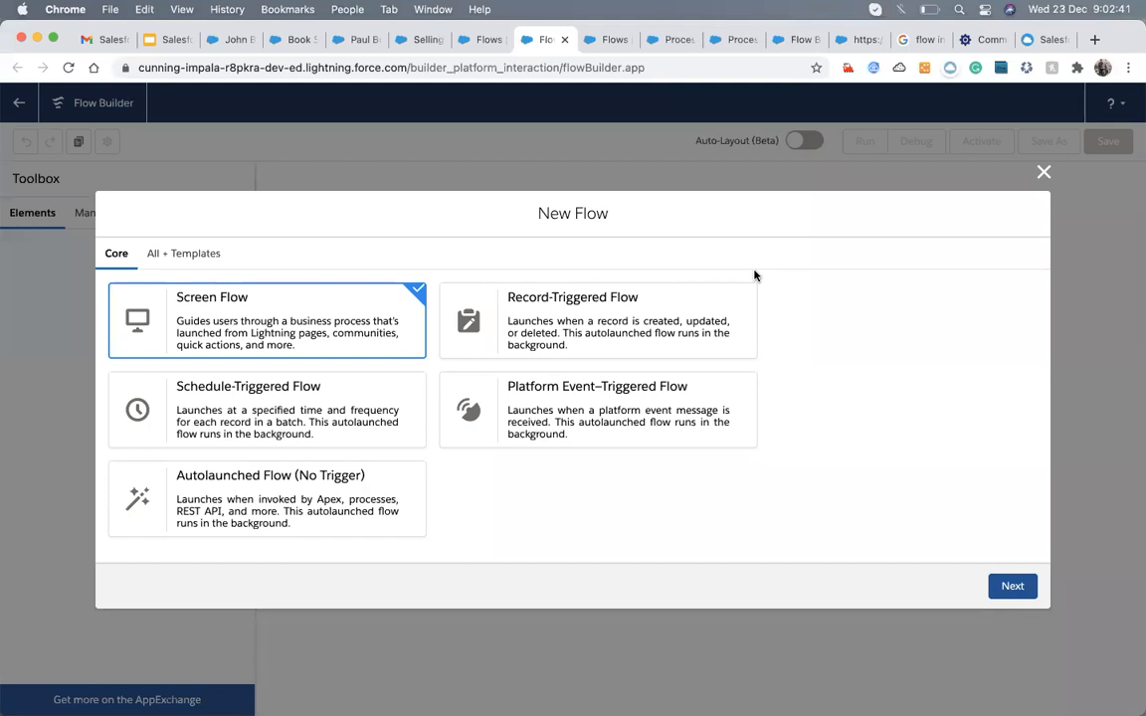
pyautogui.click(169, 252)
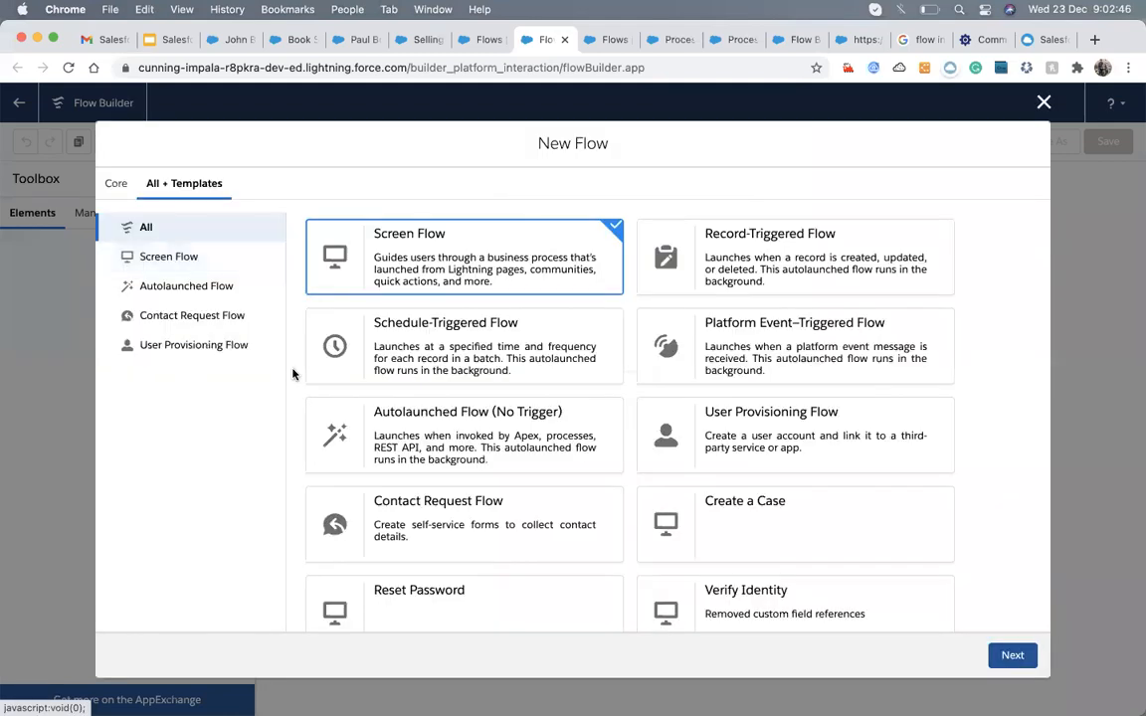
pyautogui.scroll(-2, 540, 497)
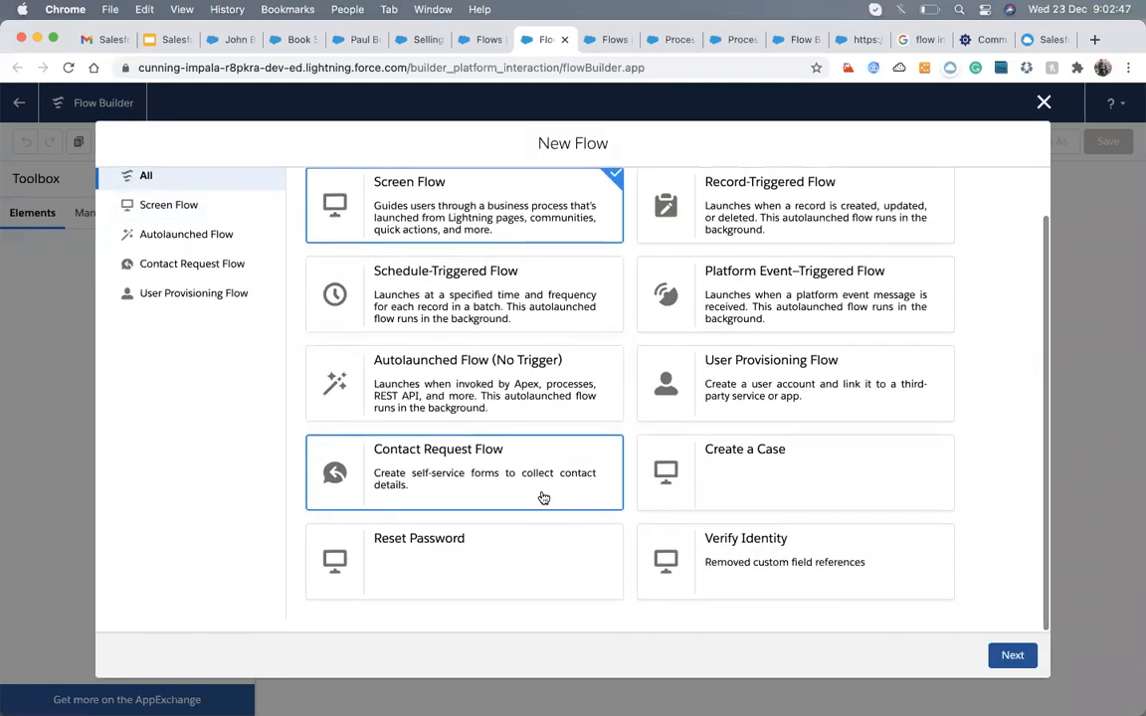
pyautogui.scroll(1, 597, 432)
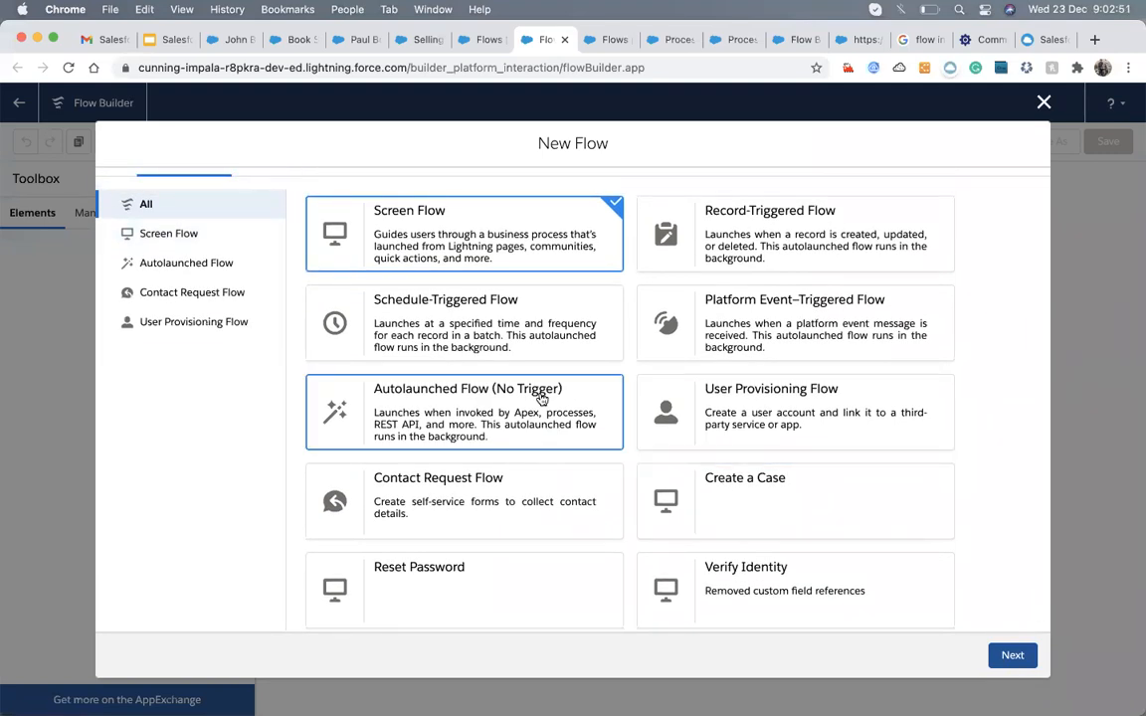
# - Examine the Screen Flow and Autolaunched Flow categories, and the full list of flow types and templates
pyautogui.click(171, 235)
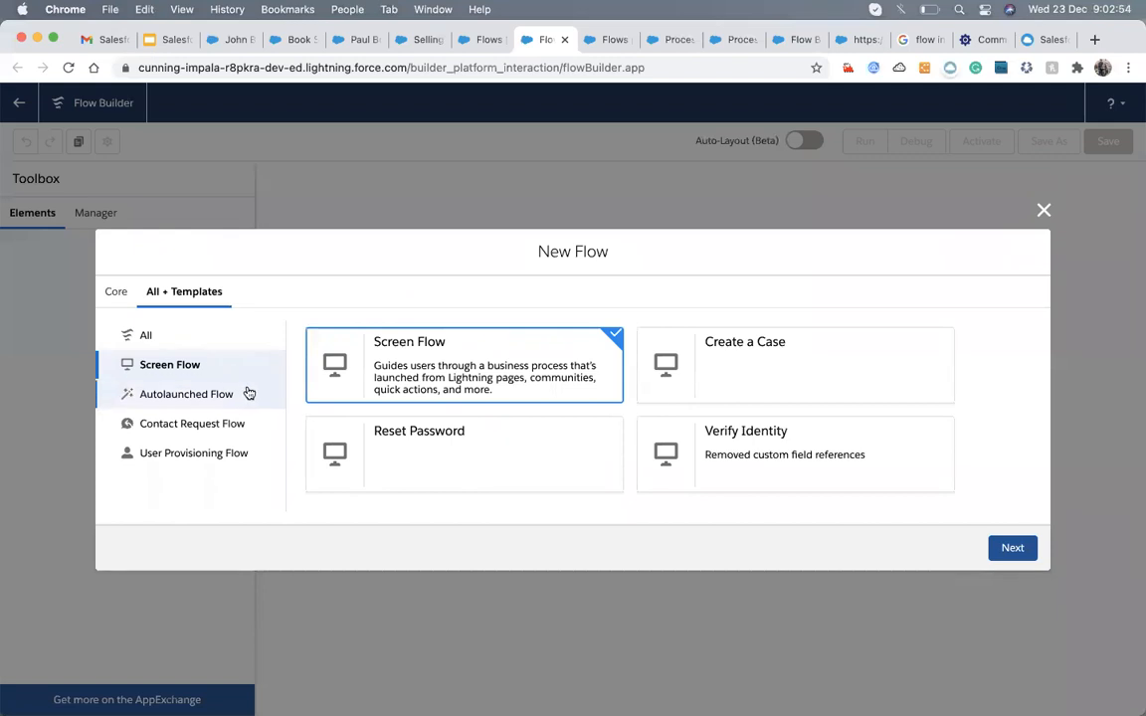
pyautogui.click(206, 394)
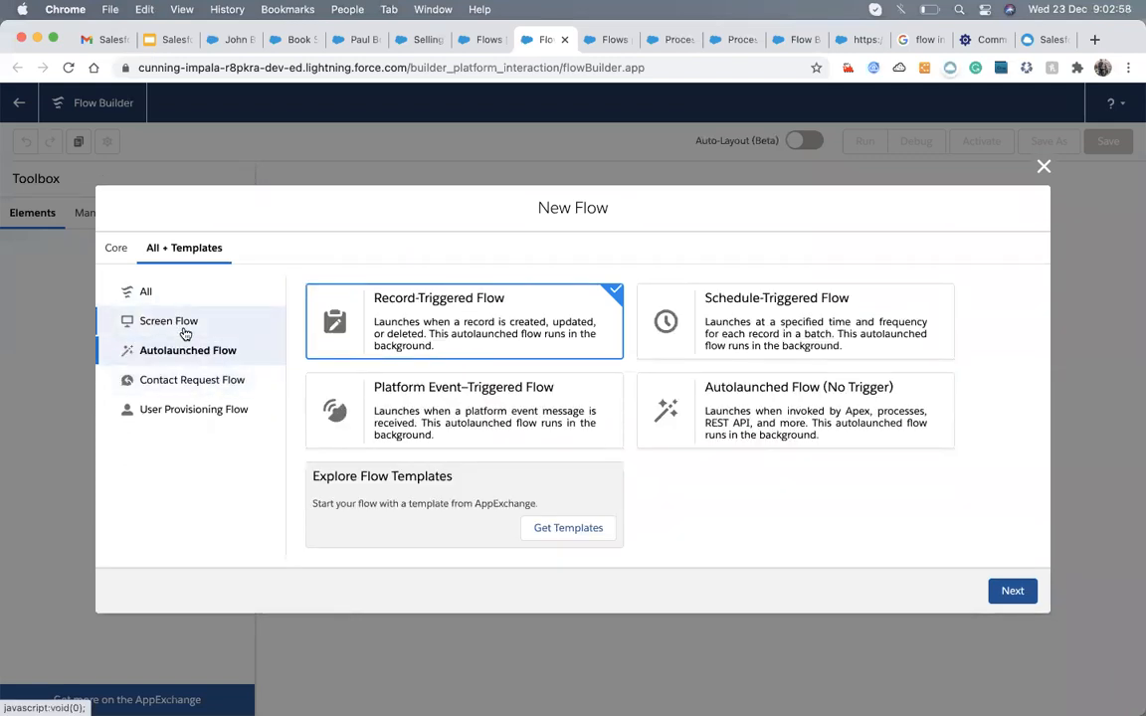
pyautogui.click(167, 324)
pyautogui.click(130, 338)
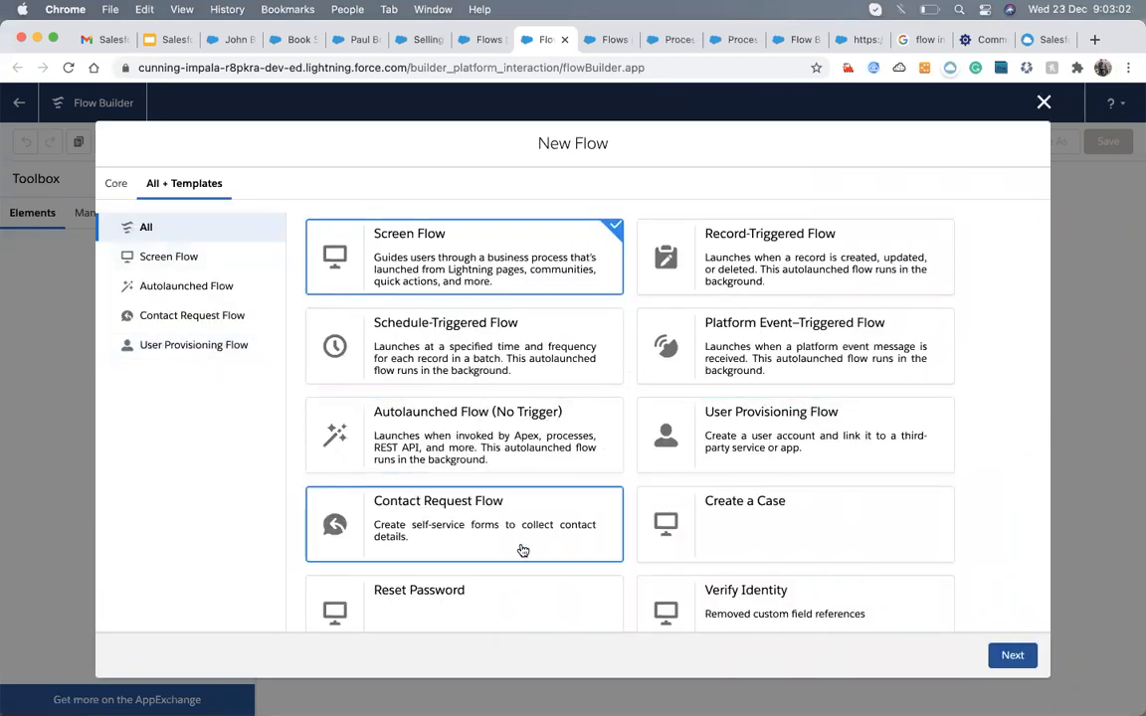
pyautogui.scroll(-2, 614, 587)
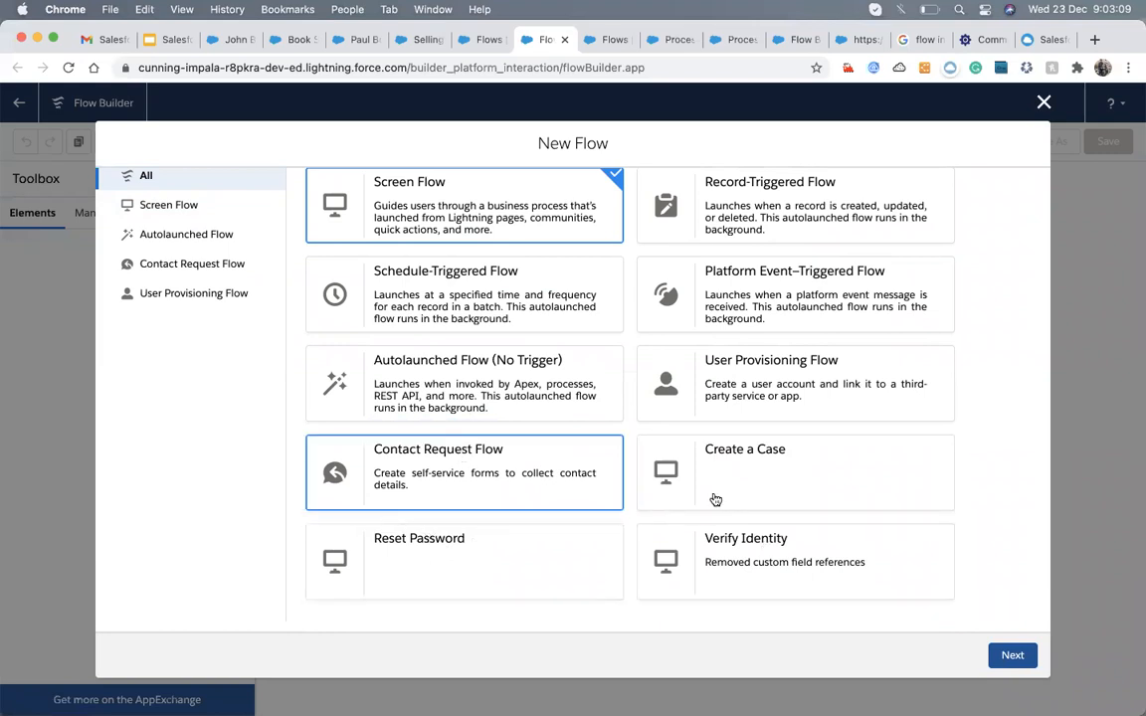
pyautogui.scroll(2, 671, 422)
pyautogui.scroll(-1, 670, 423)
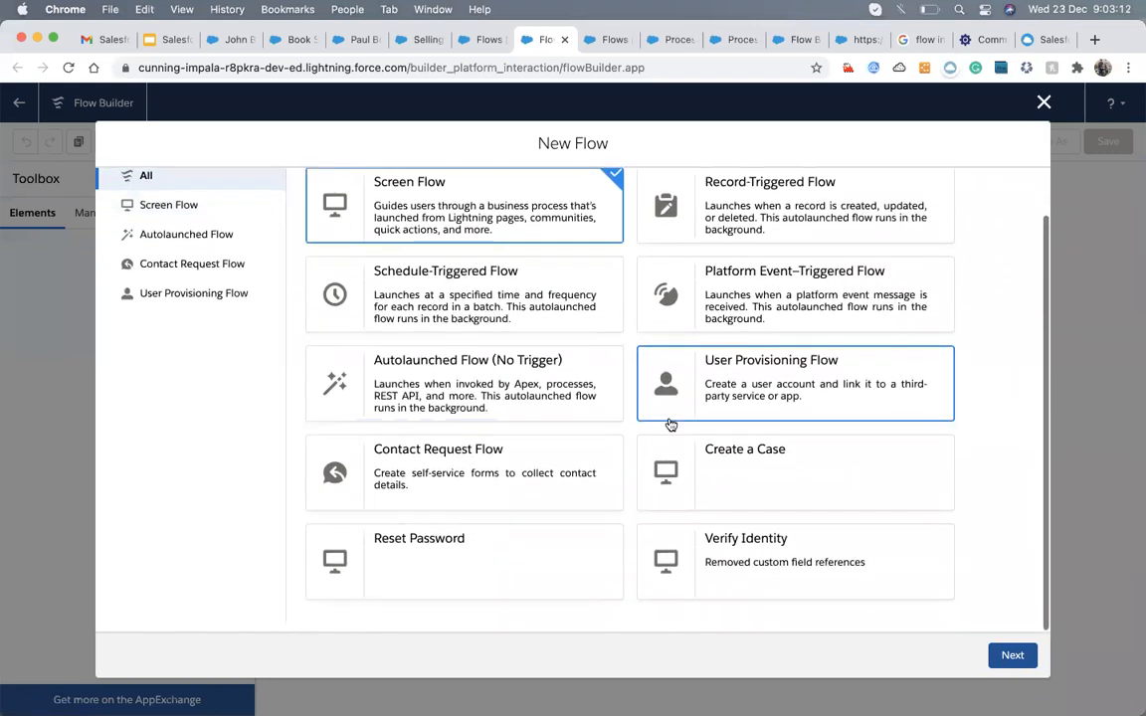
pyautogui.scroll(1, 580, 376)
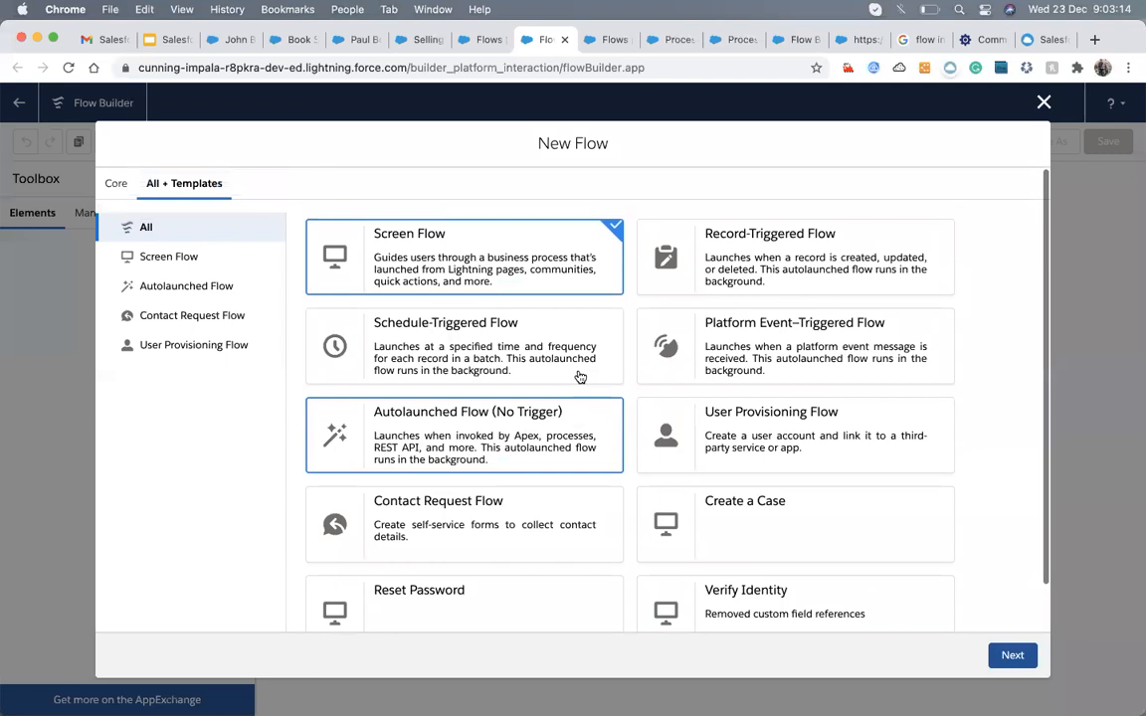
# - Create a new flow from the Create a Case template and look over its elements on the canvas
pyautogui.click(547, 538)
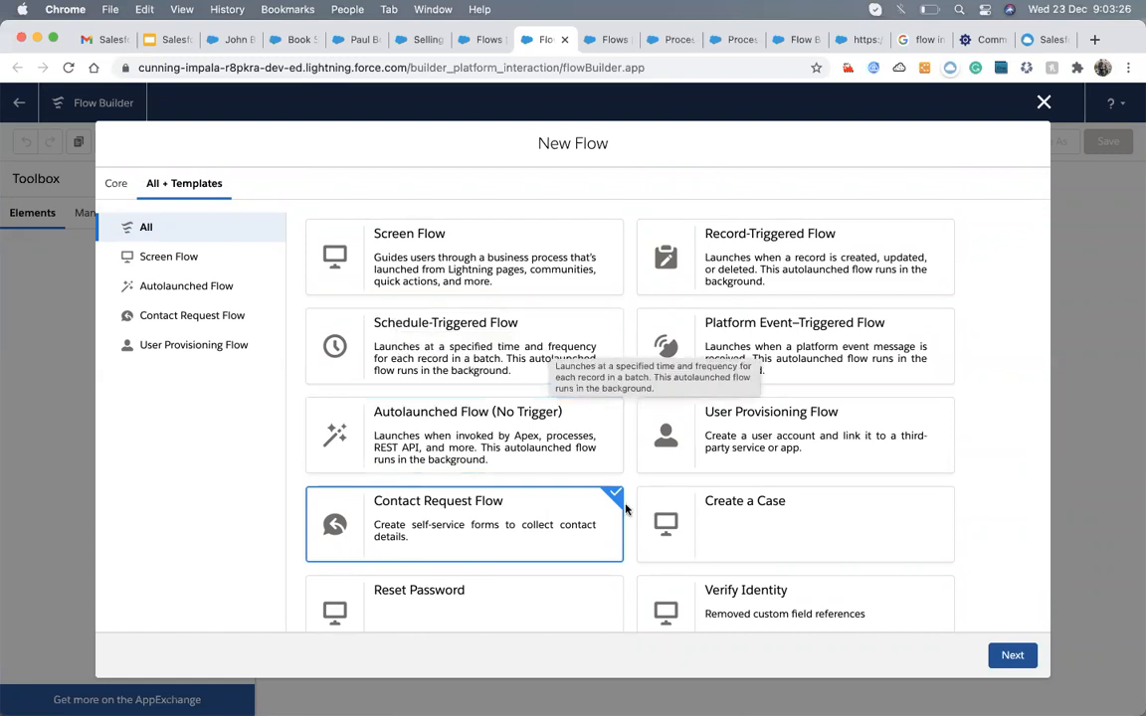
pyautogui.click(666, 525)
pyautogui.click(1007, 654)
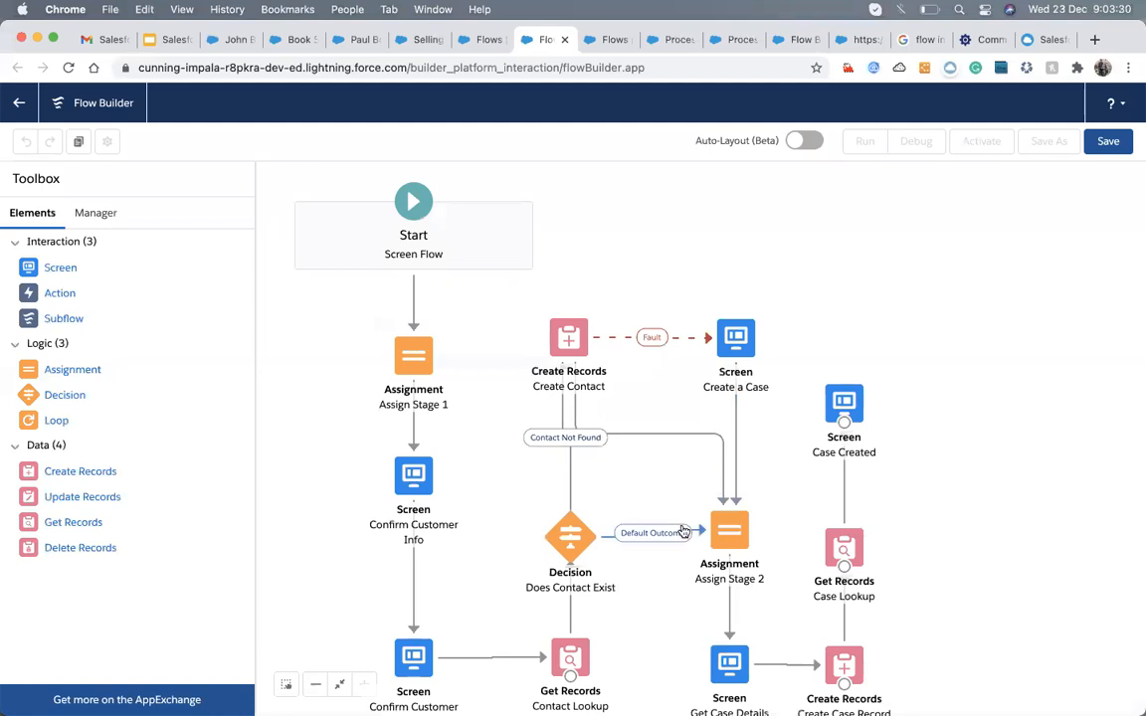
pyautogui.moveTo(970, 433); pyautogui.dragTo(995, 383)
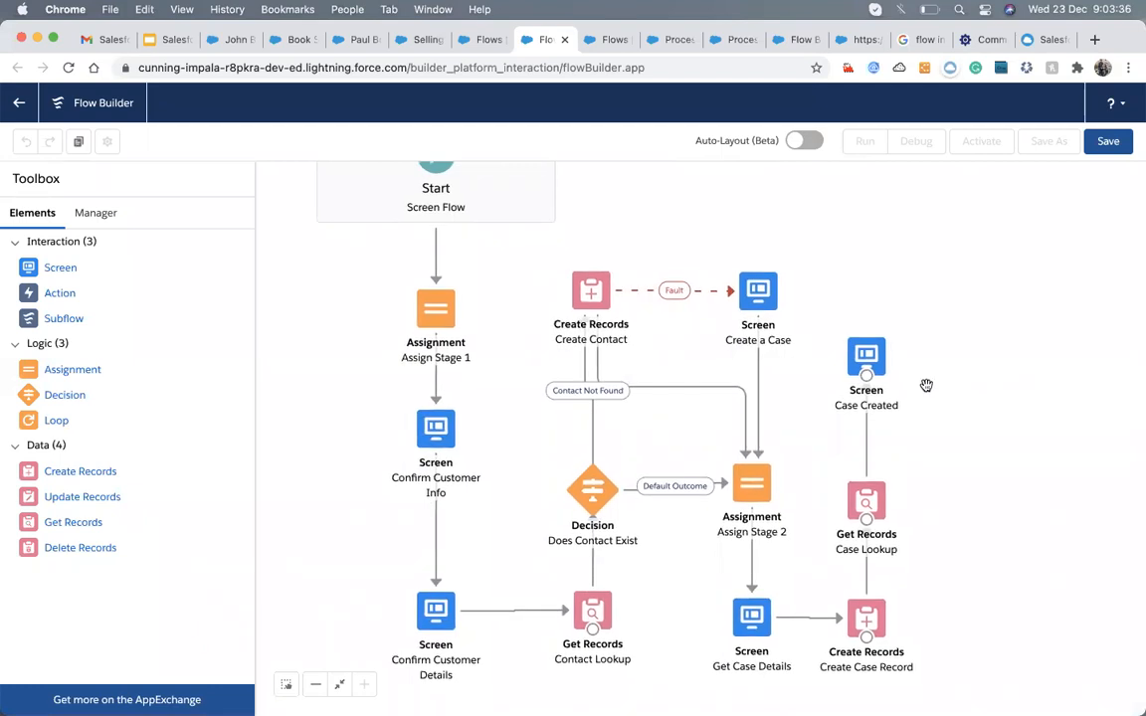
# - Leave the Create a Case template flow without saving and start another new flow from the Flows list to view its types
pyautogui.click(8, 106)
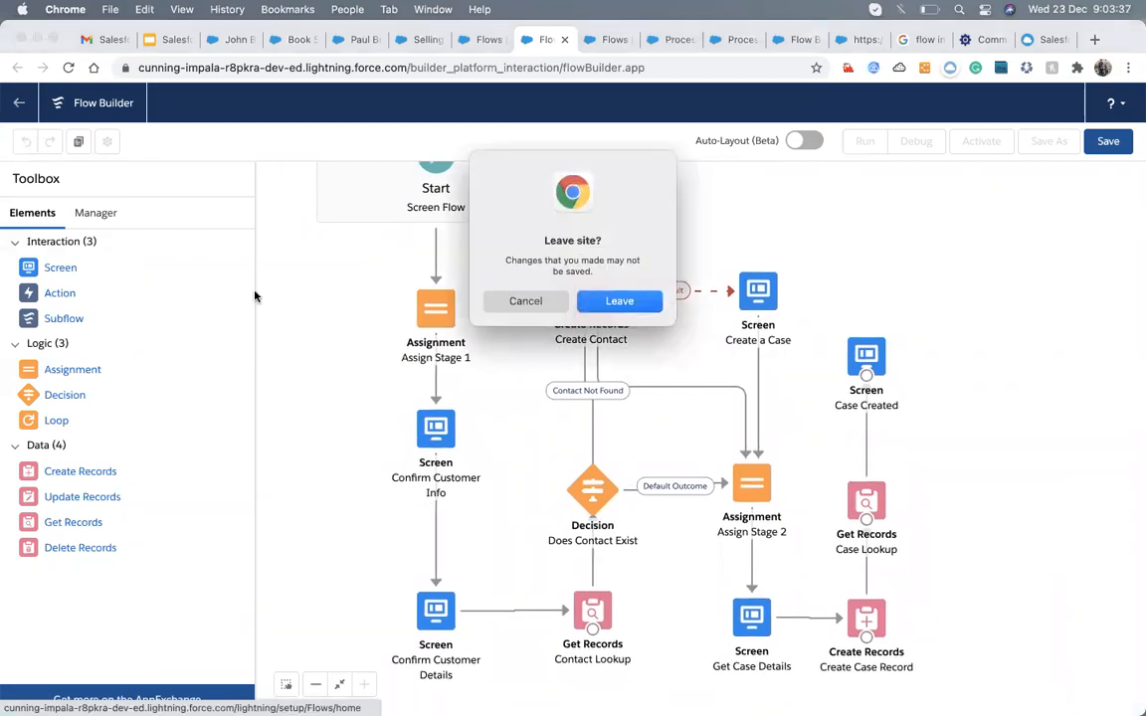
pyautogui.click(602, 303)
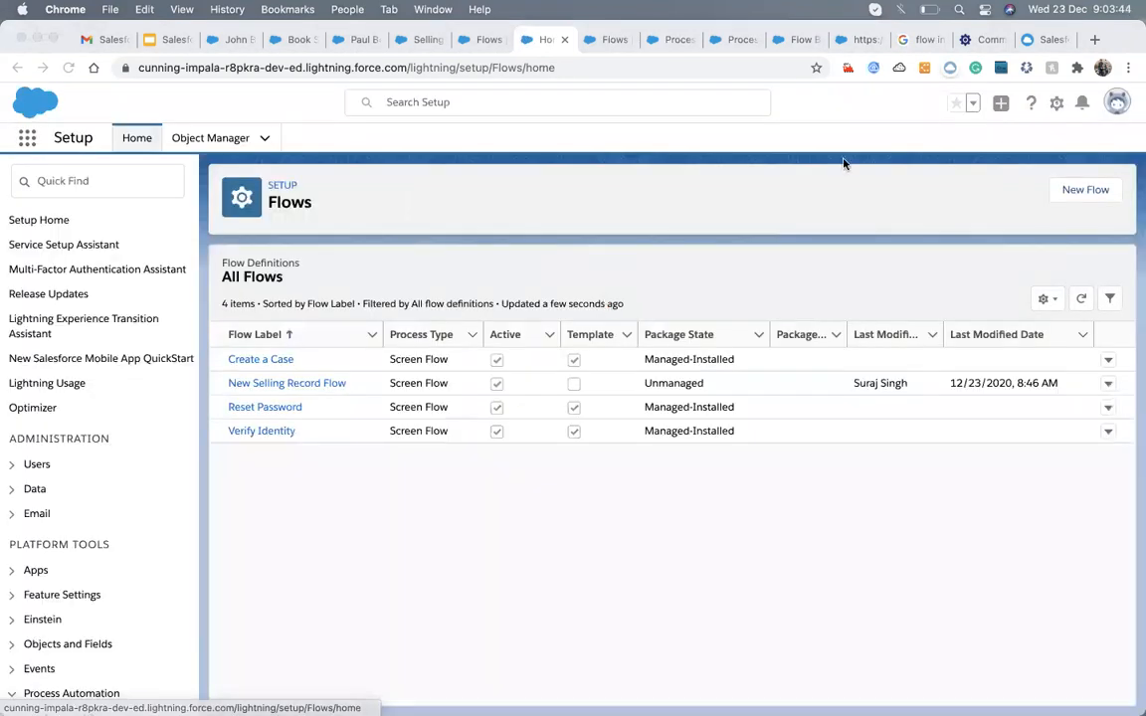
pyautogui.click(1071, 194)
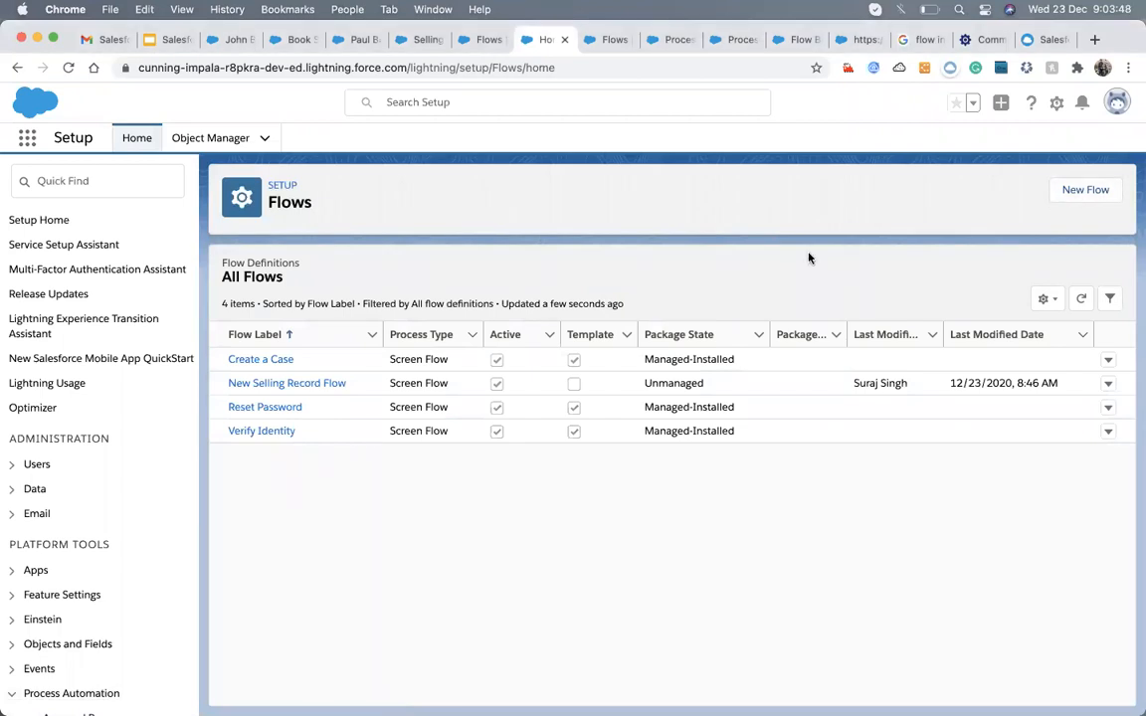
pyautogui.click(1073, 192)
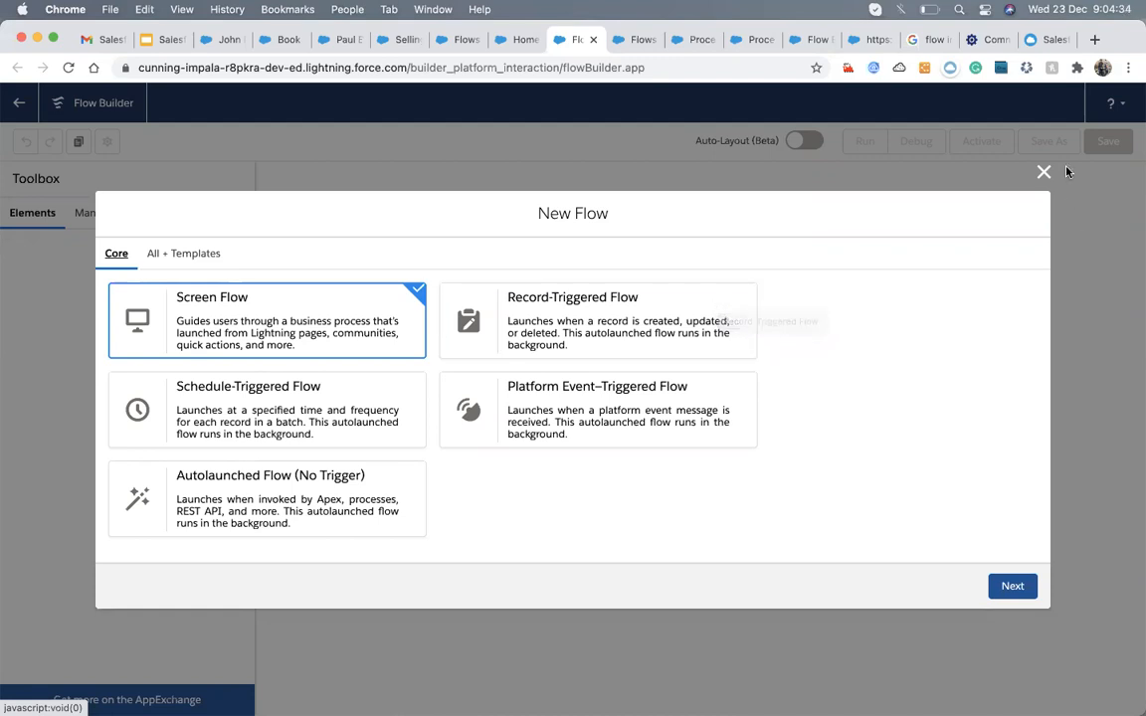
# - Close the new flow dialog and go back through the open tabs to New Selling Record Flow - V3 in Flow Builder
pyautogui.click(1041, 176)
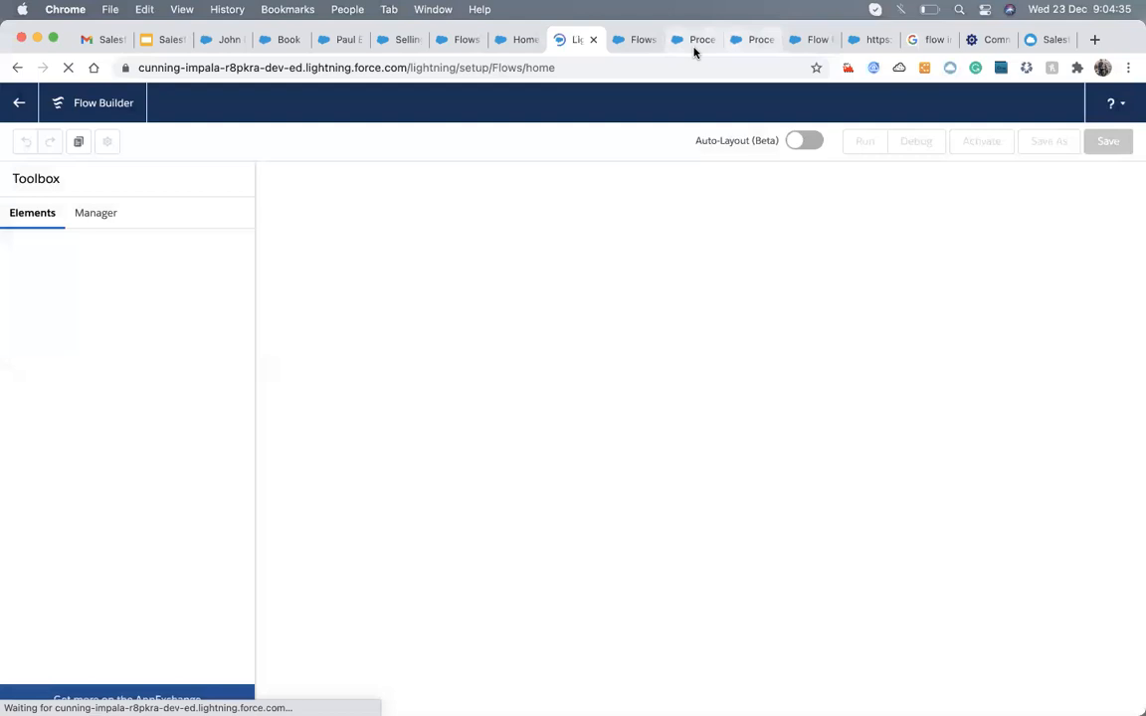
pyautogui.click(695, 40)
pyautogui.click(1043, 40)
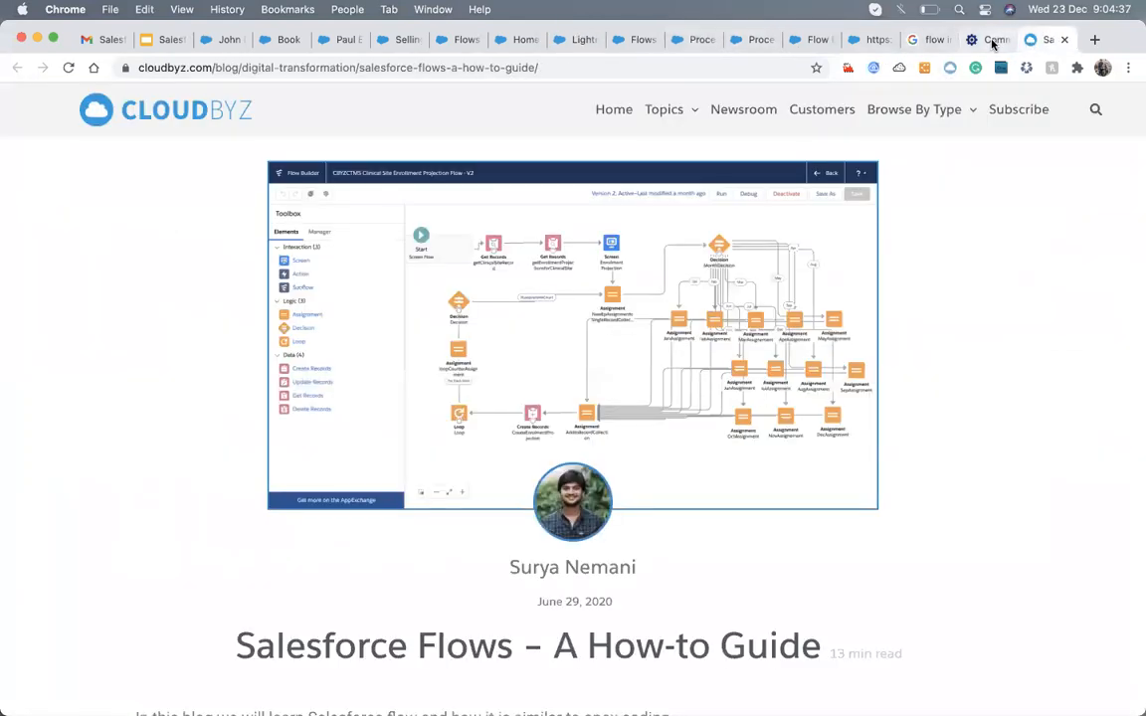
pyautogui.click(987, 40)
pyautogui.click(867, 47)
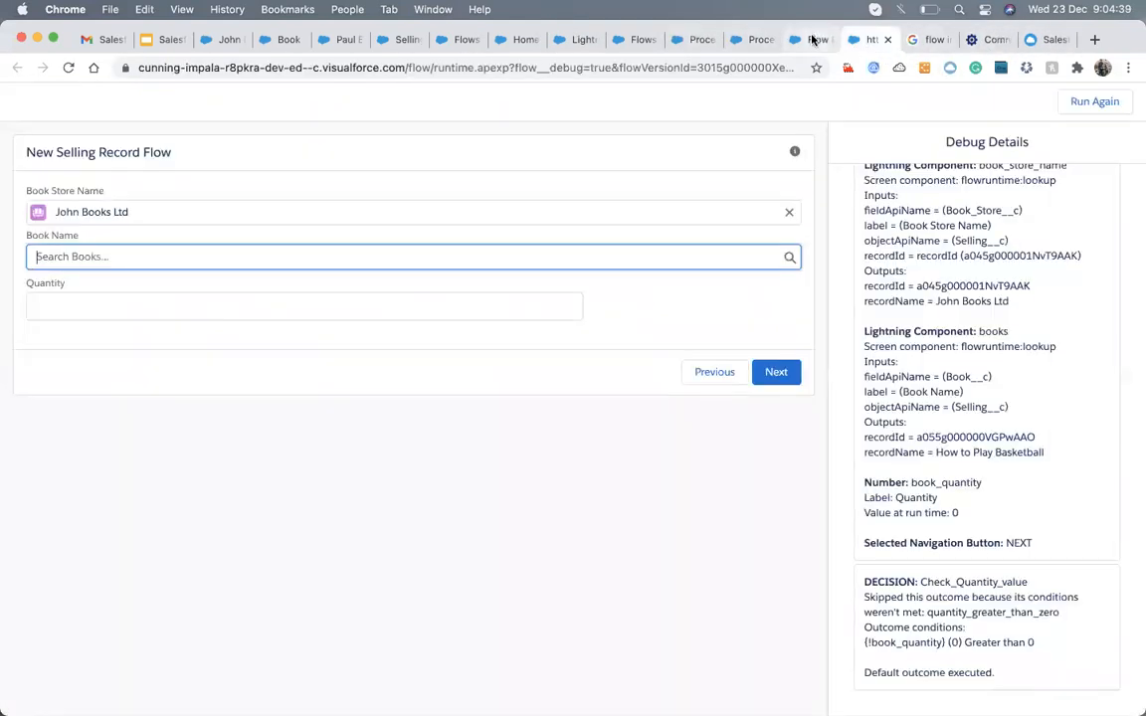
pyautogui.click(811, 39)
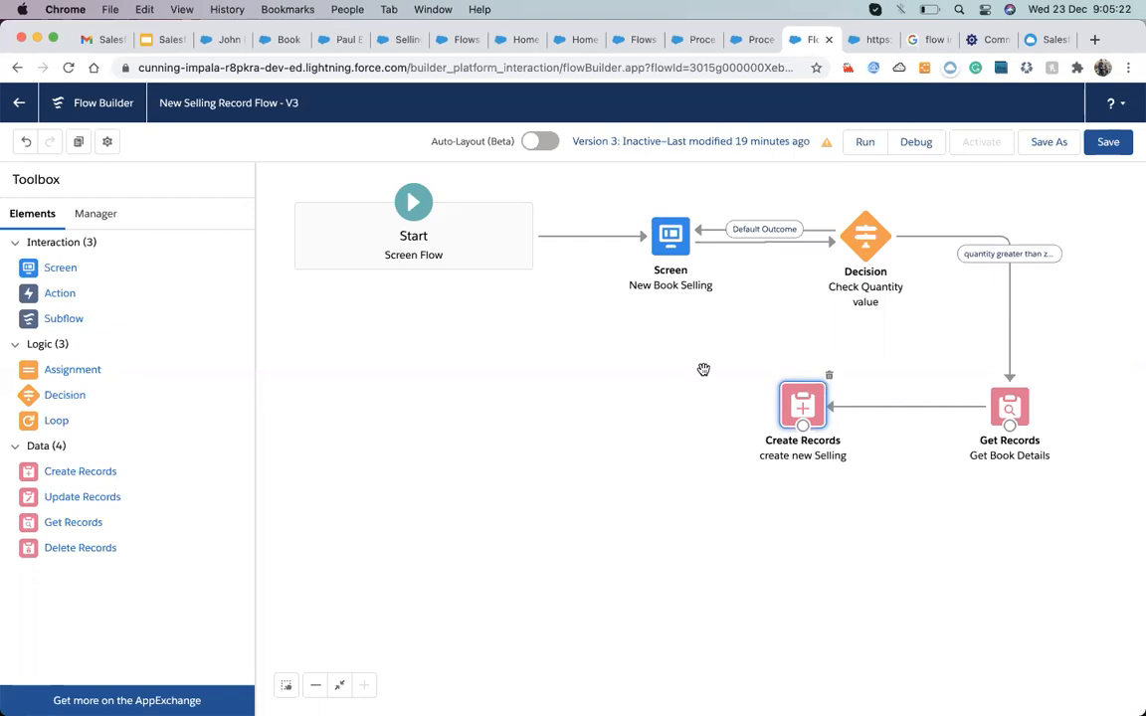
# - Examine the available categories for a new Action element, including Feed Item, Notifications and Messaging, and close it without adding an action
pyautogui.moveTo(60, 293); pyautogui.dragTo(435, 360)
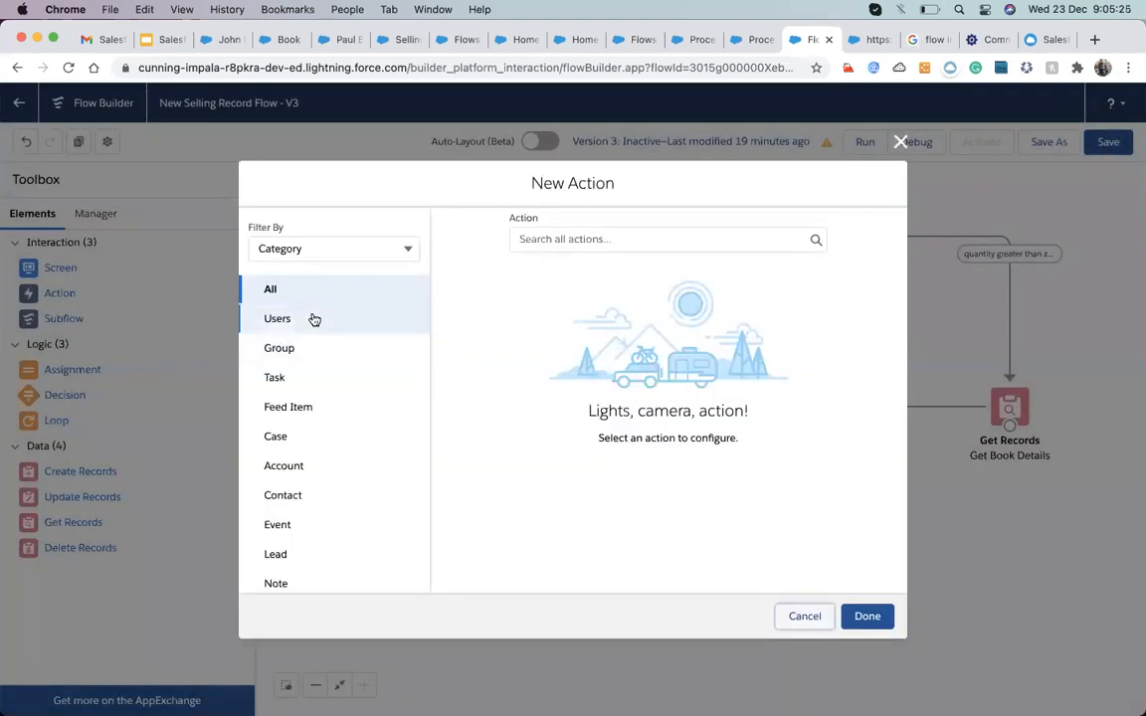
pyautogui.click(312, 321)
pyautogui.click(303, 349)
pyautogui.click(300, 407)
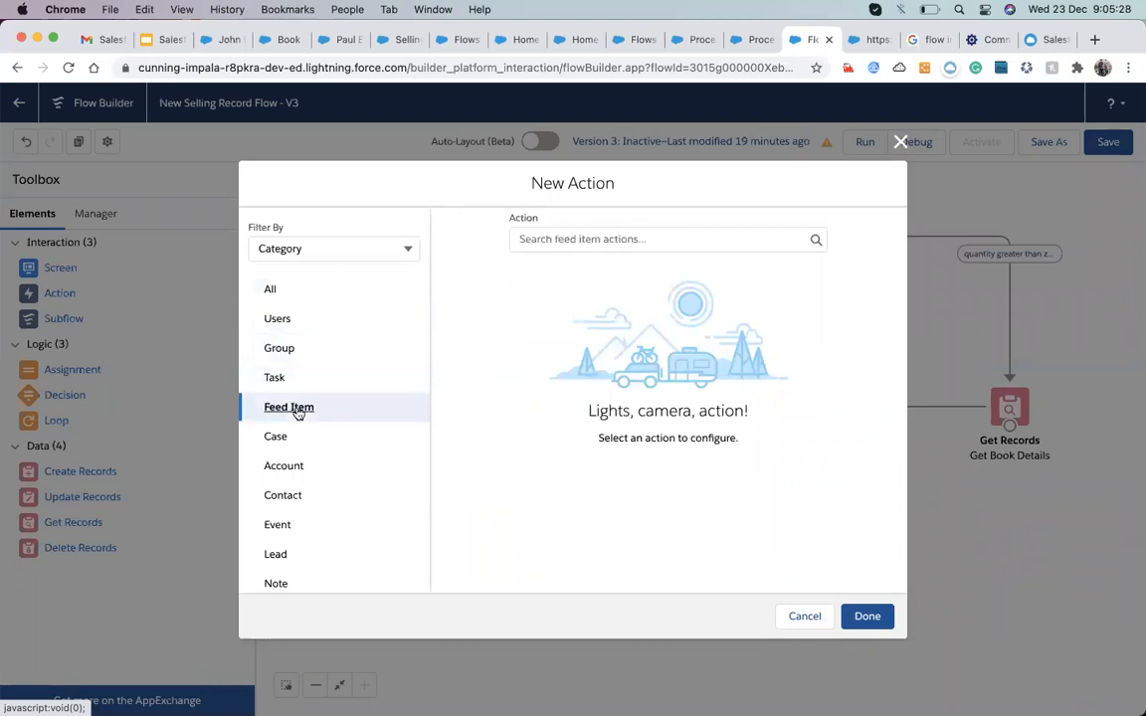
pyautogui.click(299, 496)
pyautogui.scroll(-3, 307, 529)
pyautogui.scroll(3, 308, 529)
pyautogui.scroll(-3, 308, 528)
pyautogui.click(329, 489)
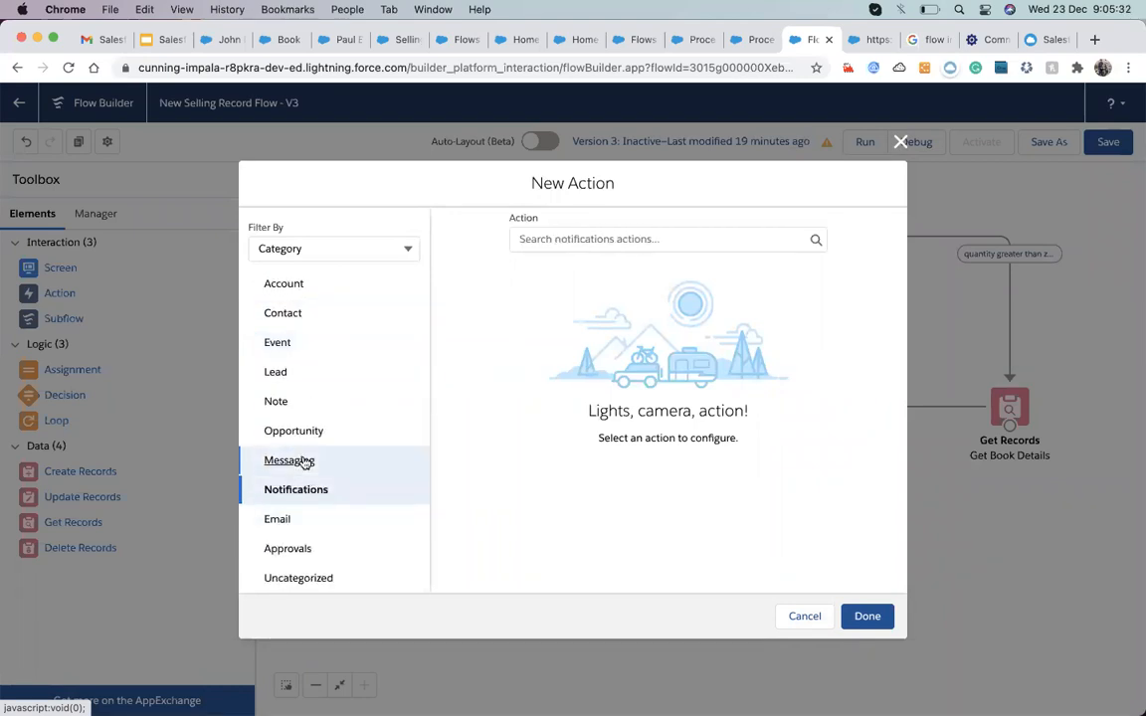
pyautogui.click(327, 461)
pyautogui.click(899, 143)
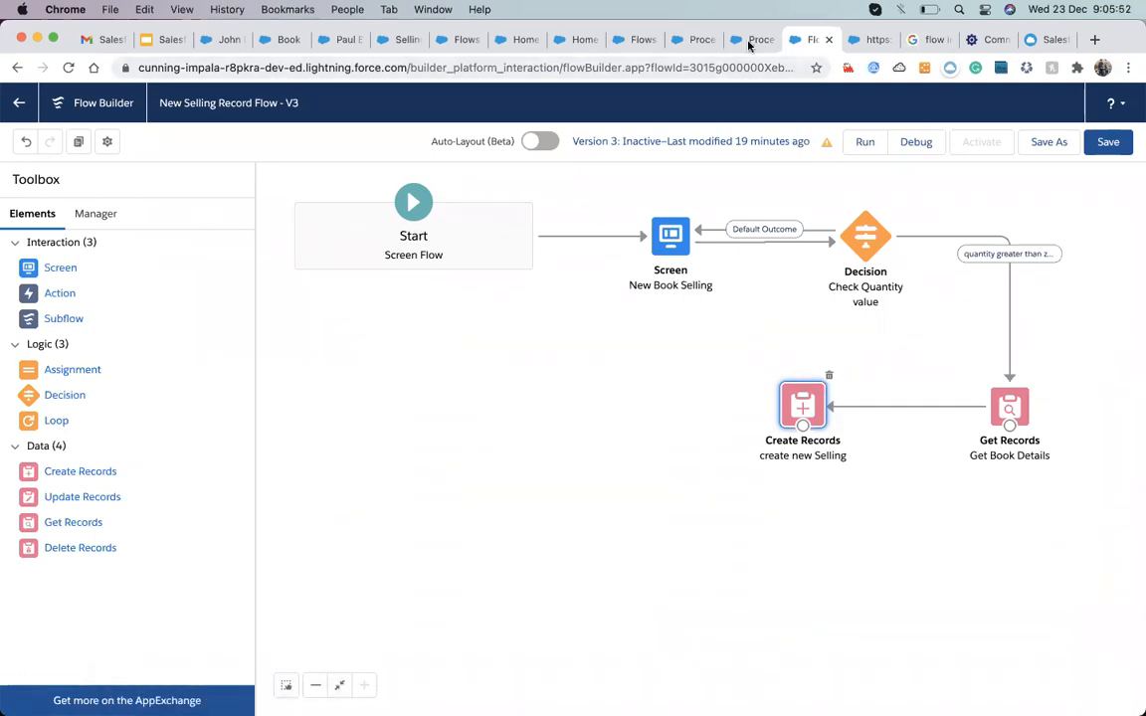
# - Start a new flow from the Flows list and compare the Screen Flow and Autolaunched Flow (No Trigger) types
pyautogui.click(676, 40)
pyautogui.click(629, 40)
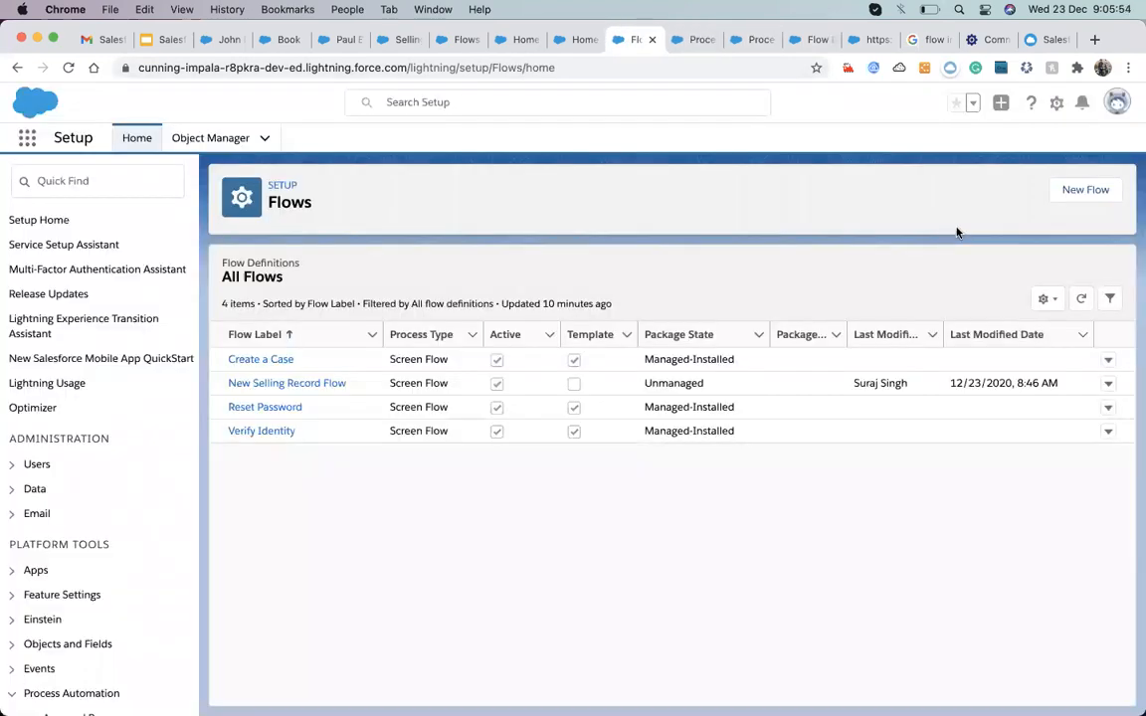
pyautogui.click(809, 351)
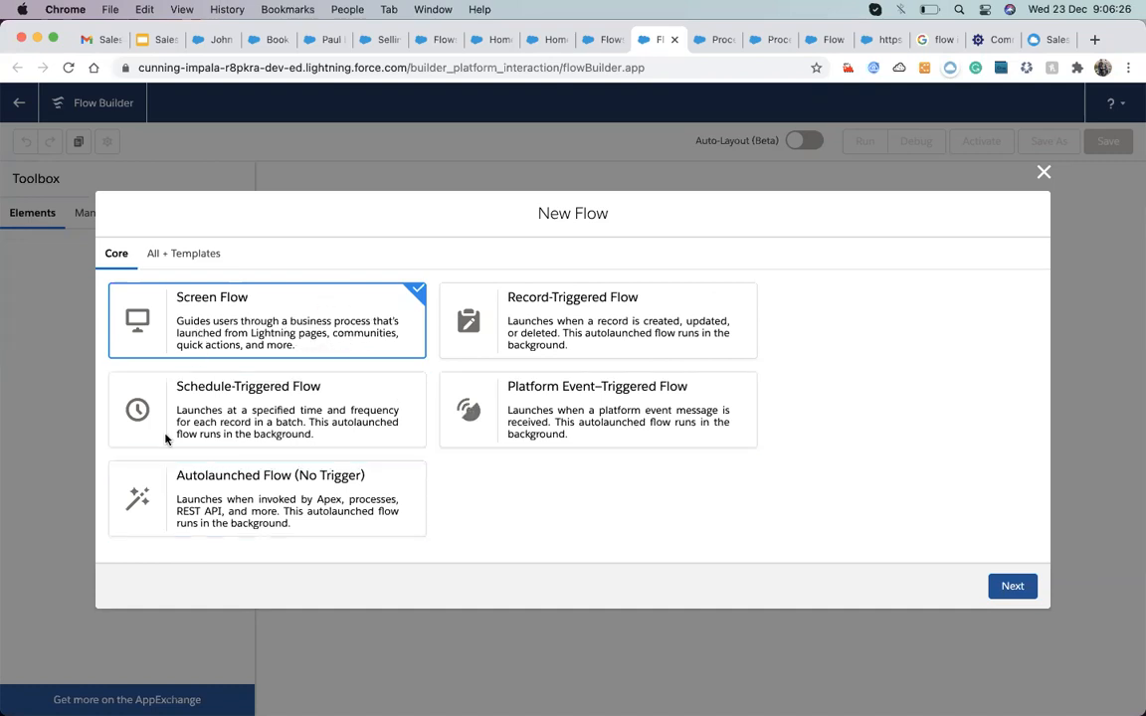
pyautogui.click(290, 510)
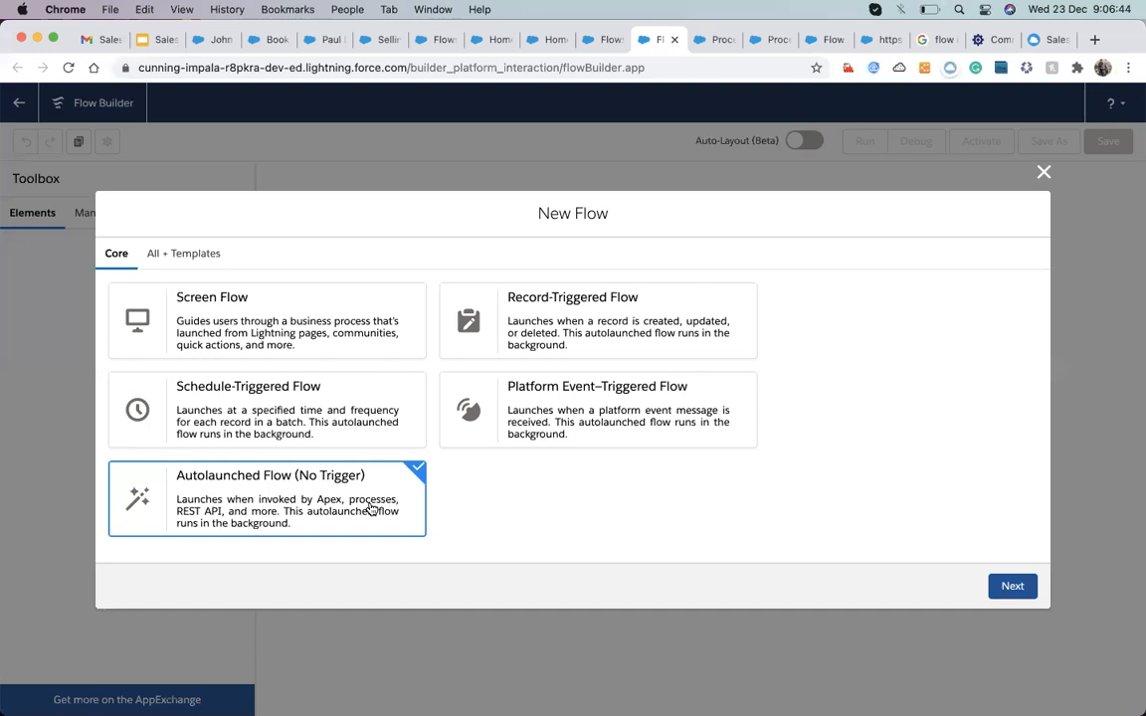
pyautogui.click(284, 328)
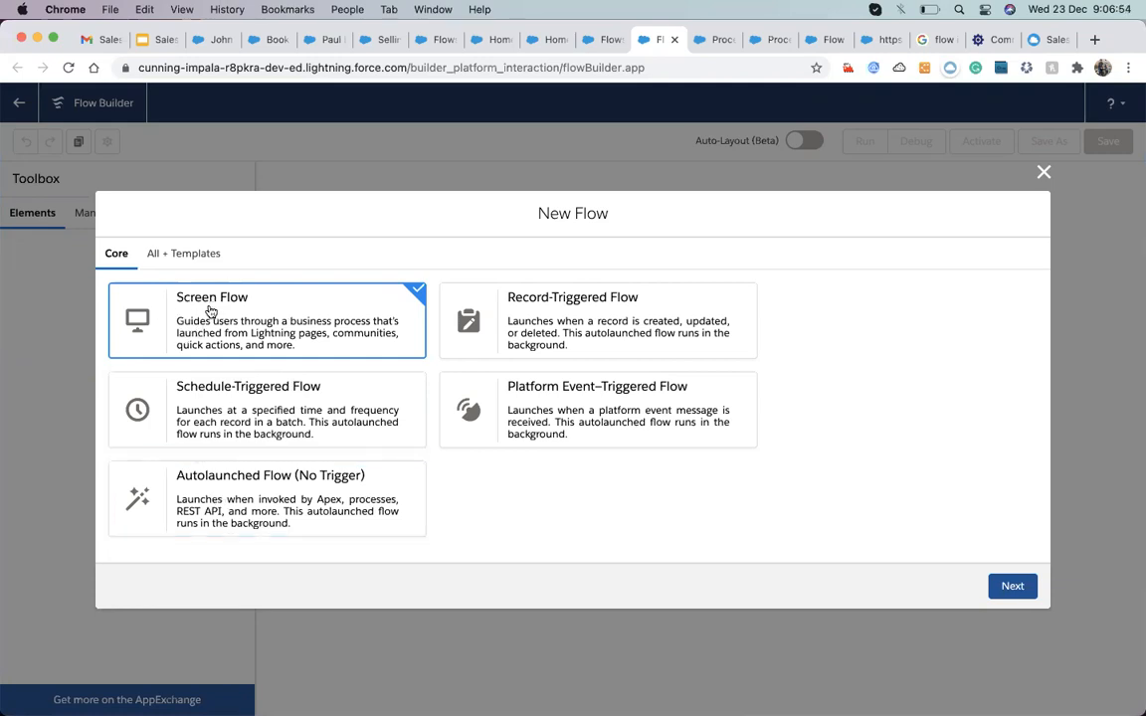
pyautogui.click(189, 524)
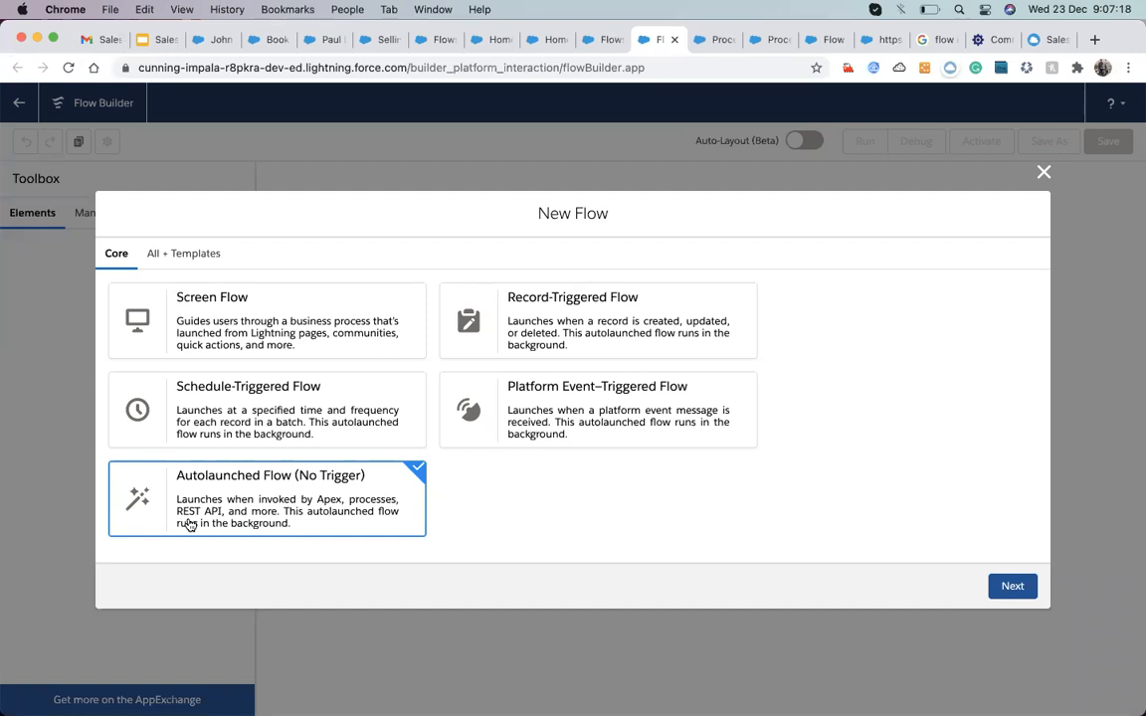
pyautogui.click(170, 262)
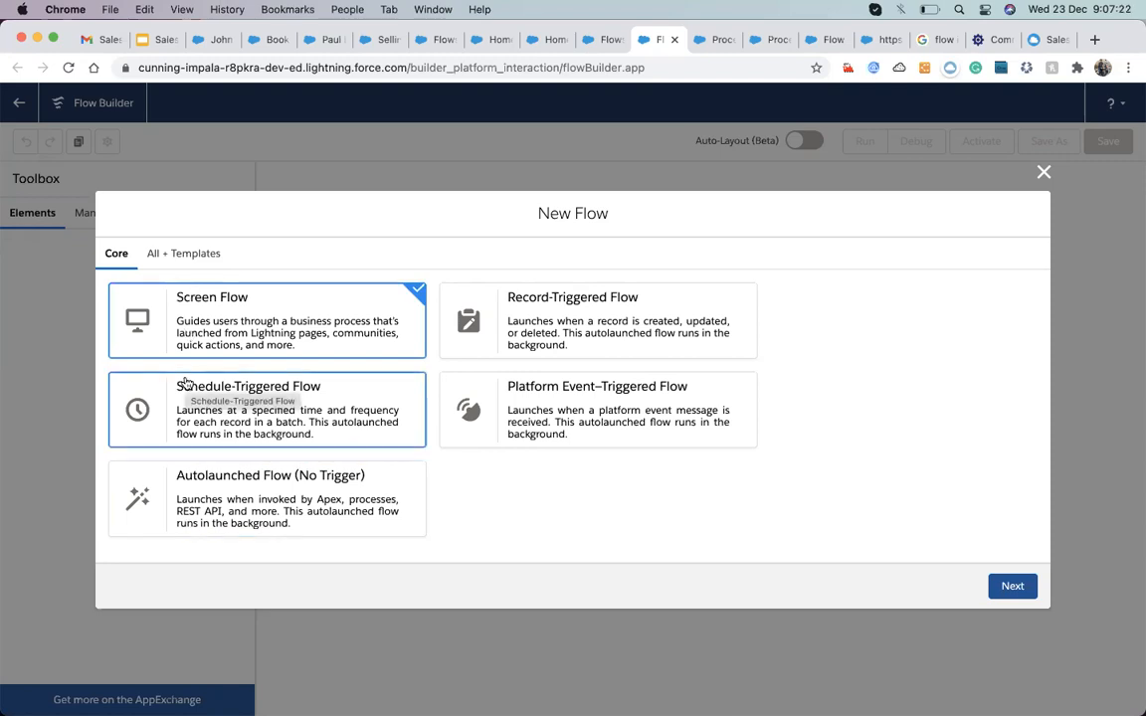
# - Return to the John Books Ltd book store record, view its Create New Selling flow and close it without creating a record
pyautogui.click(435, 40)
pyautogui.click(383, 40)
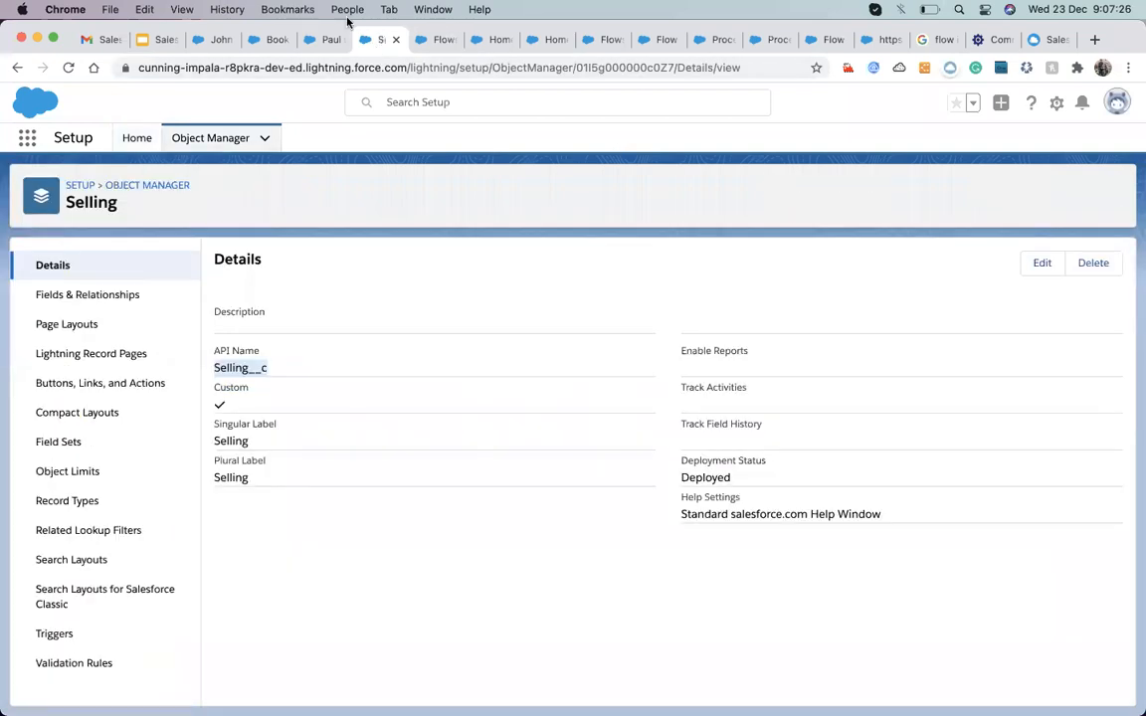
pyautogui.click(328, 40)
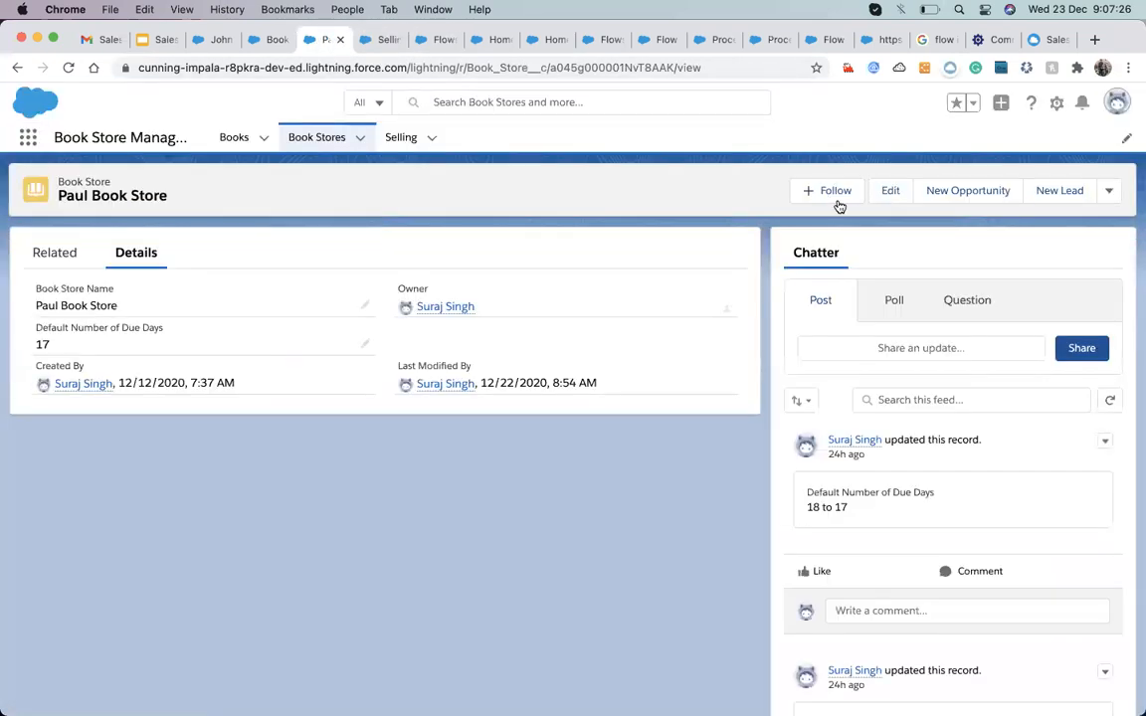
pyautogui.click(261, 40)
pyautogui.click(209, 40)
pyautogui.click(855, 191)
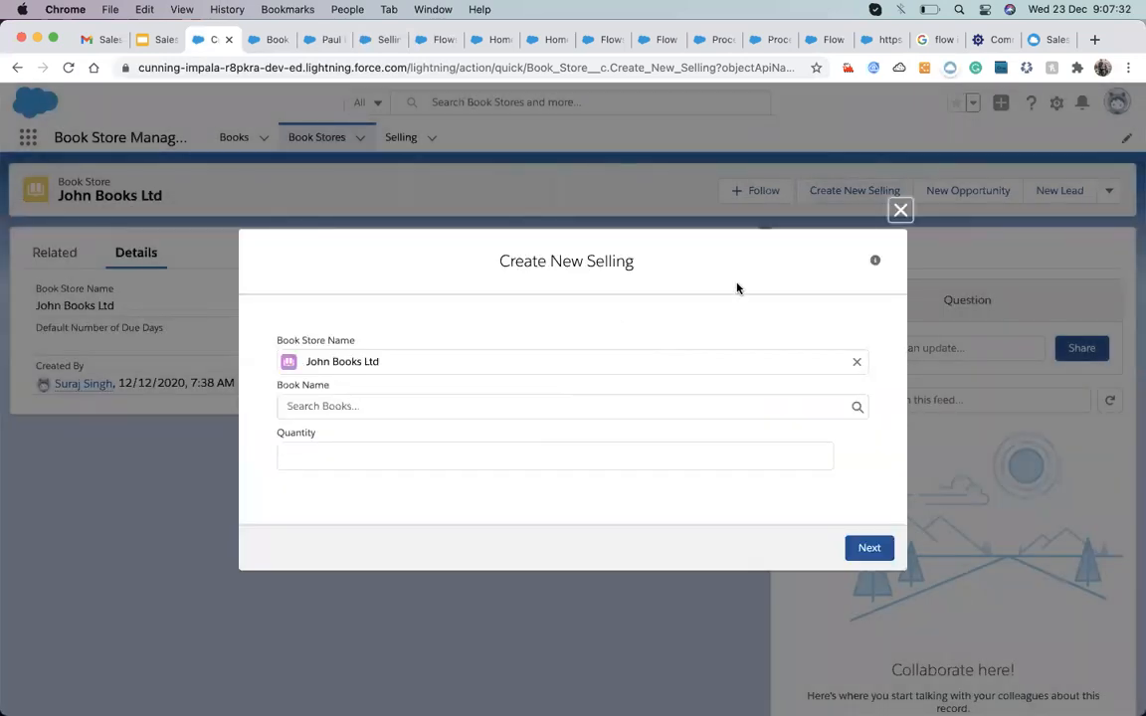
pyautogui.click(901, 213)
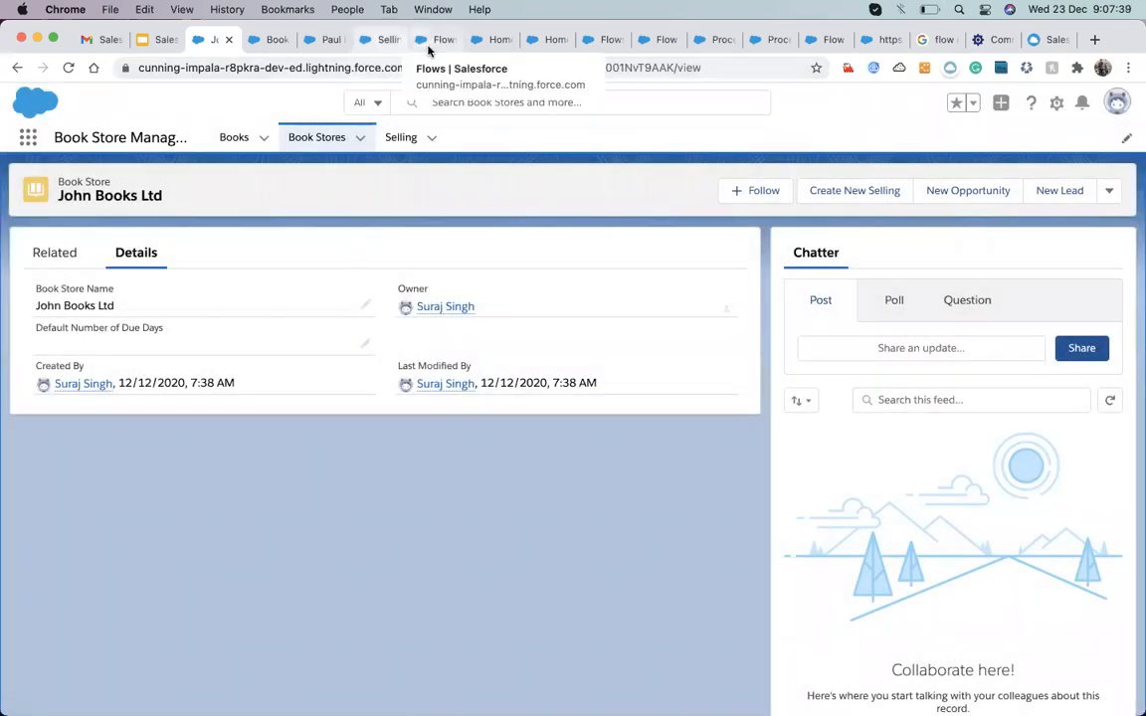
# - Go back to the unfinished new flow, close its type selection and view the My Processes list in Process Builder
pyautogui.click(439, 40)
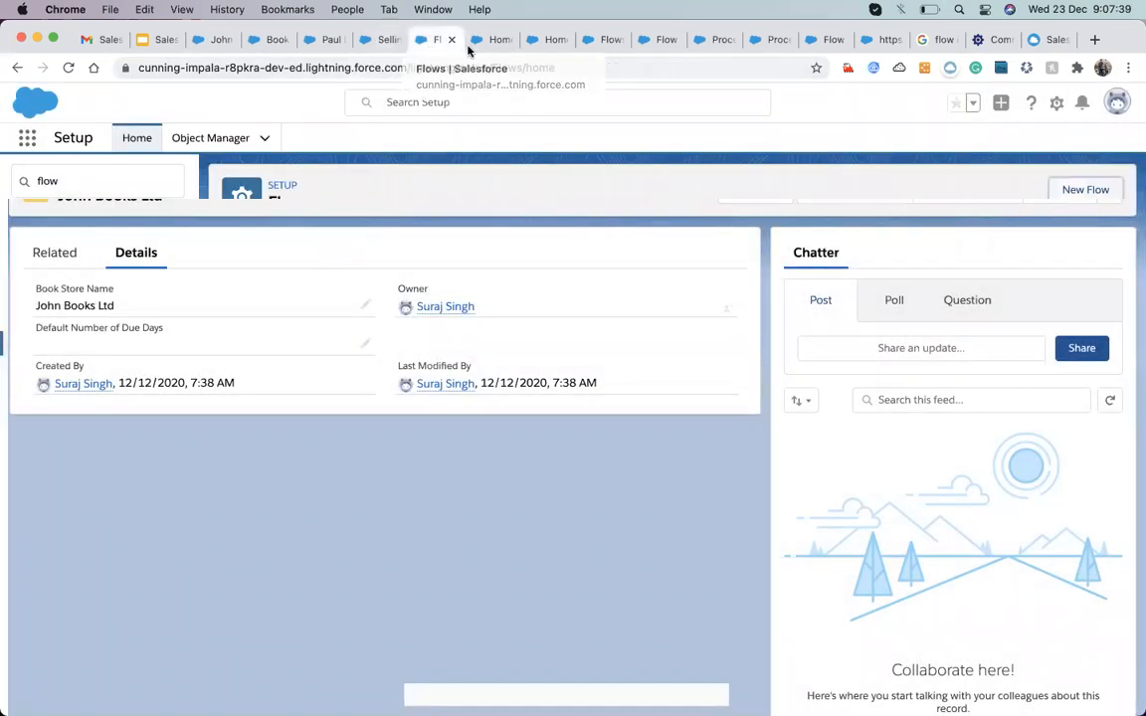
pyautogui.click(658, 40)
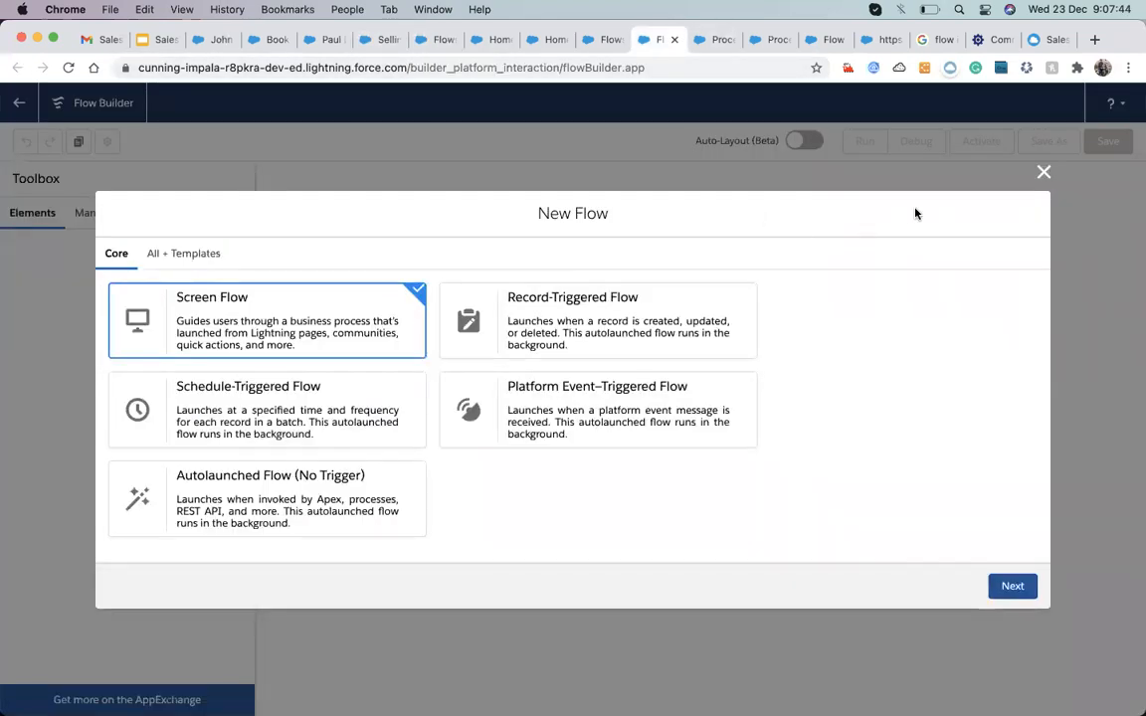
pyautogui.click(1043, 176)
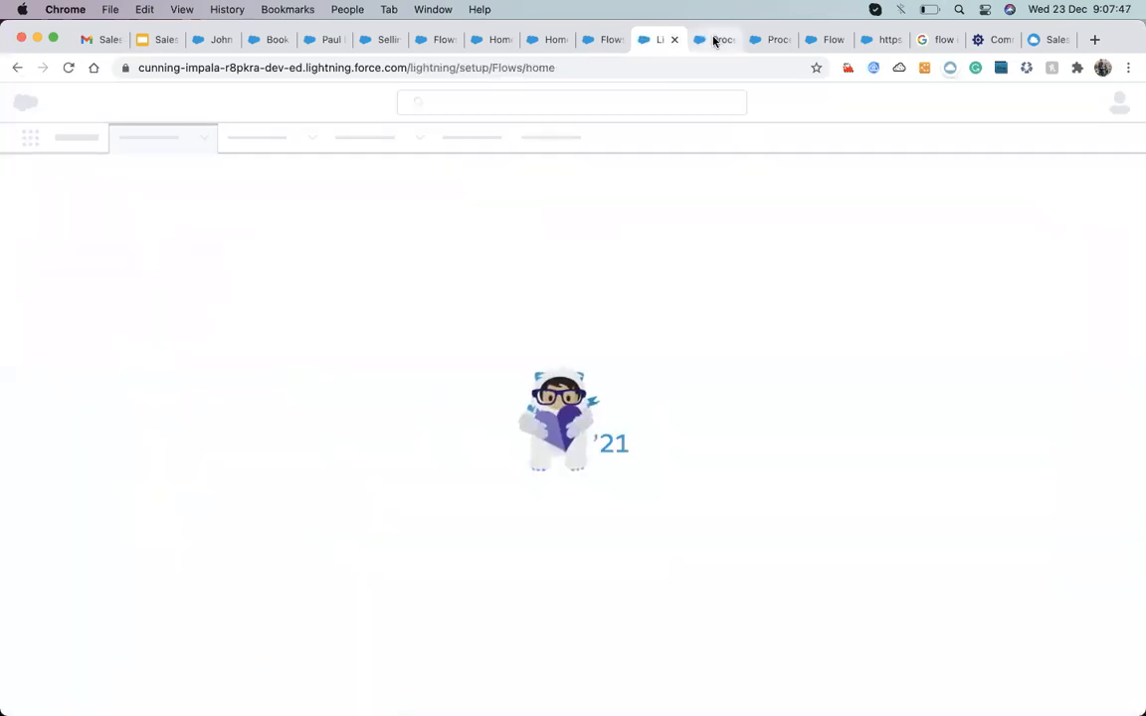
pyautogui.click(713, 40)
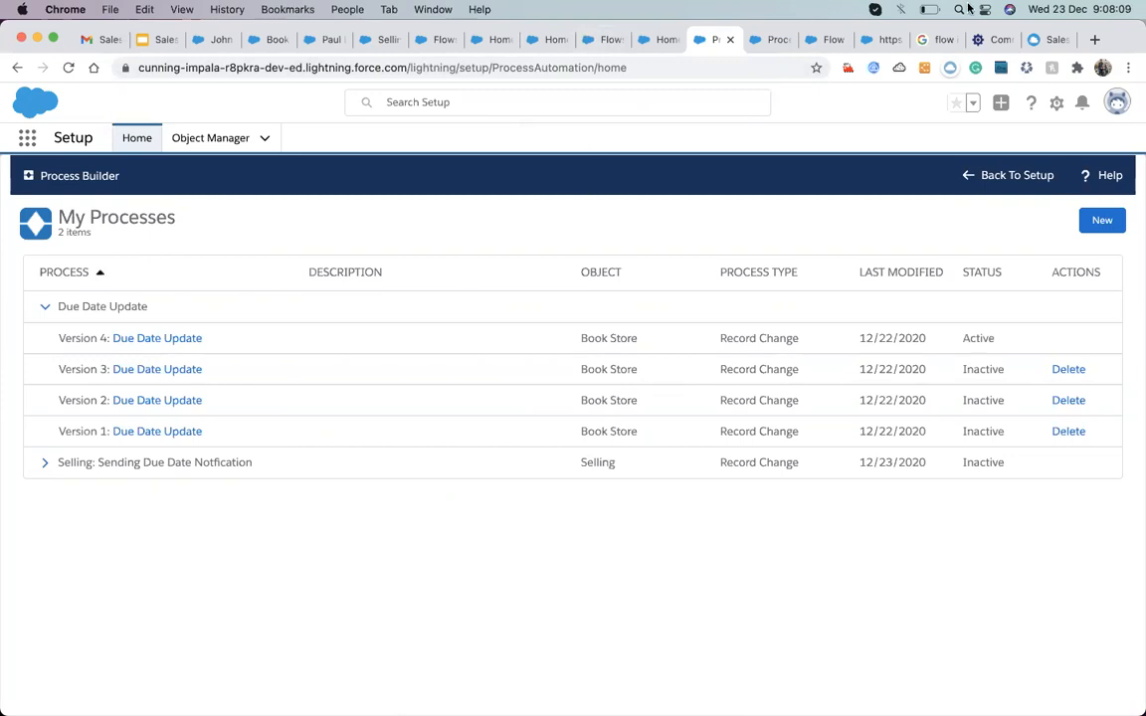
pyautogui.click(1094, 41)
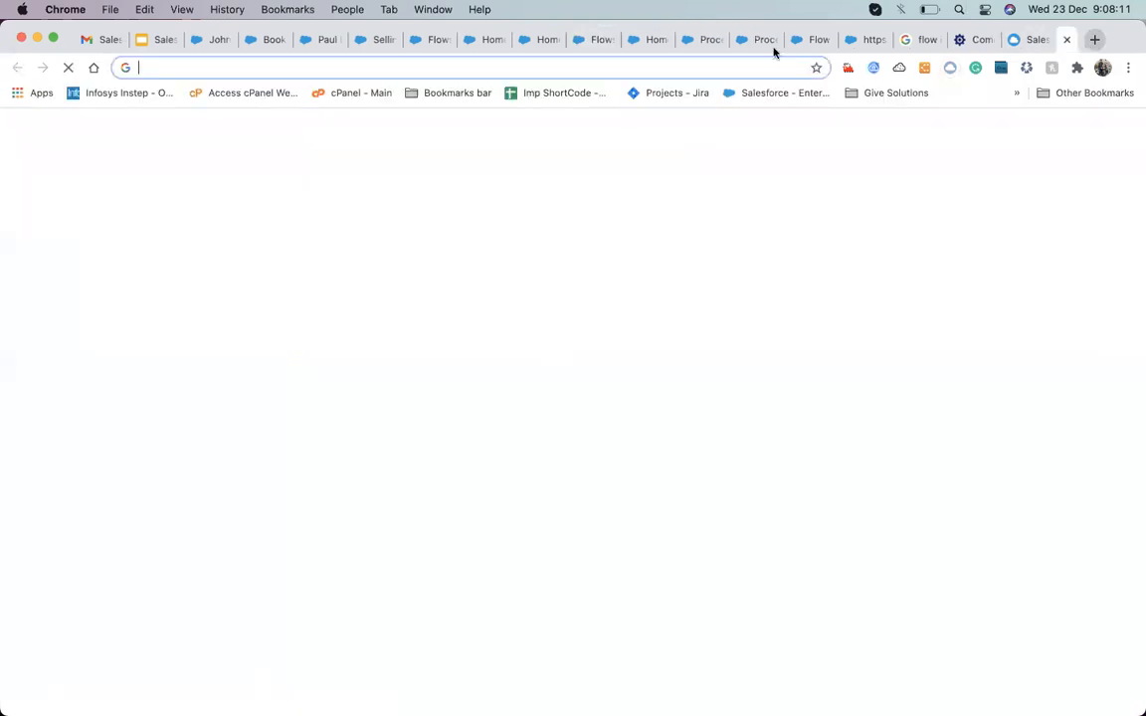
pyautogui.click(664, 67)
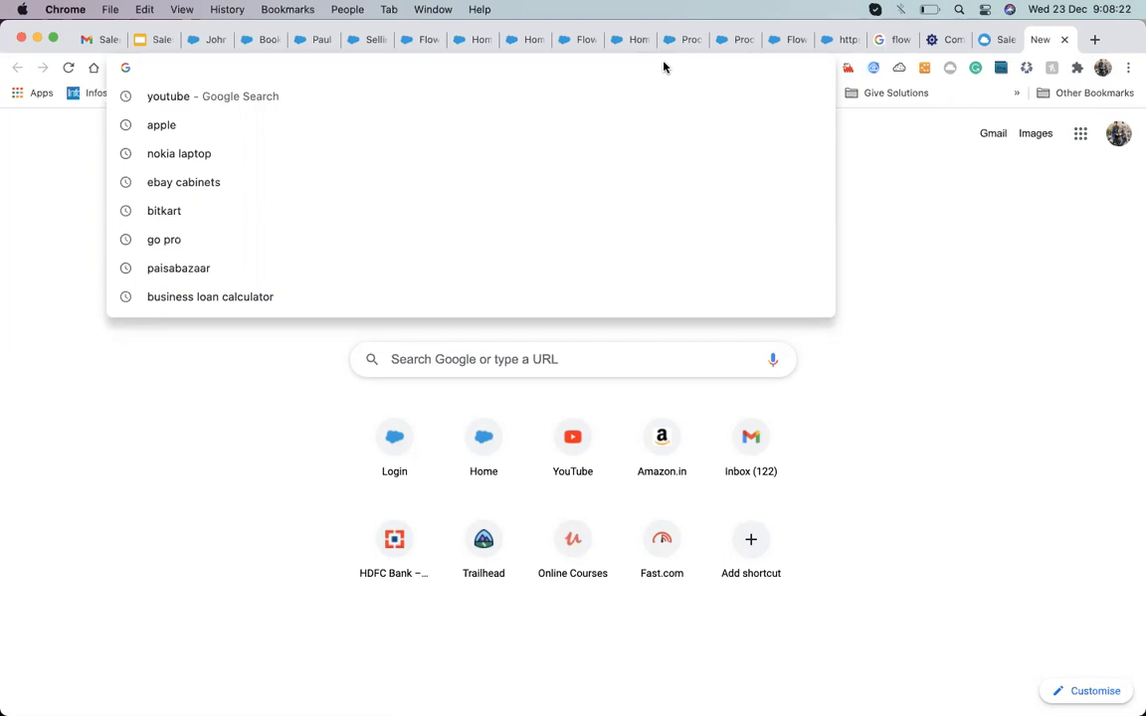
pyautogui.click(424, 39)
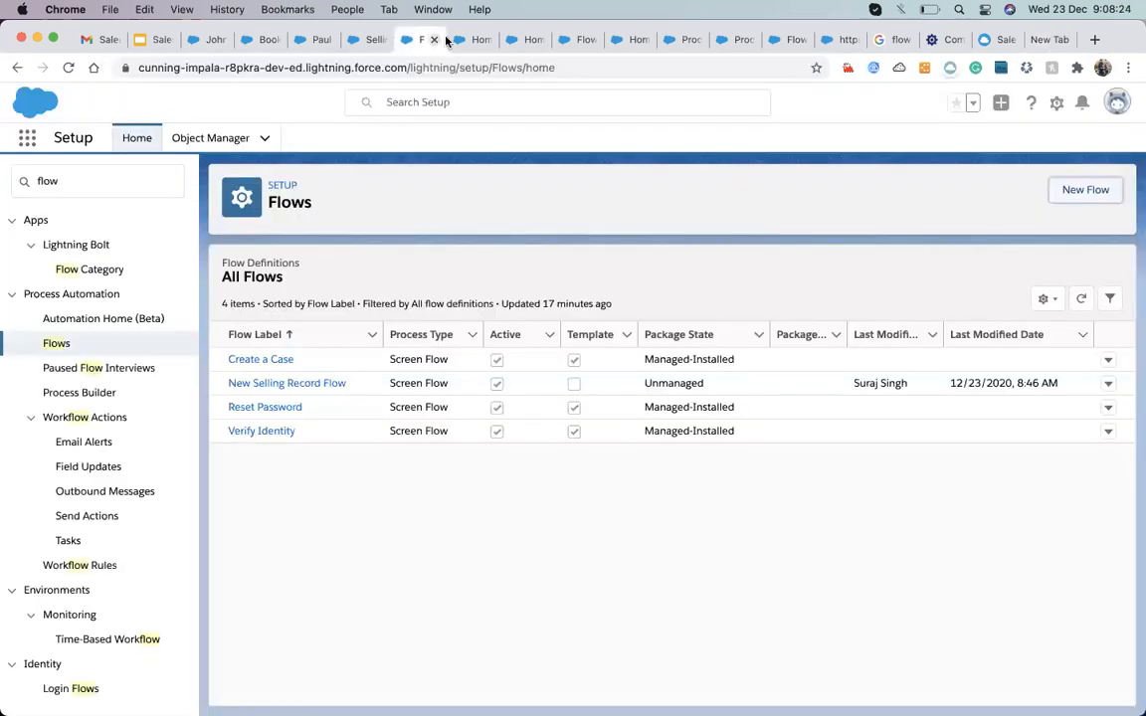
pyautogui.click(580, 39)
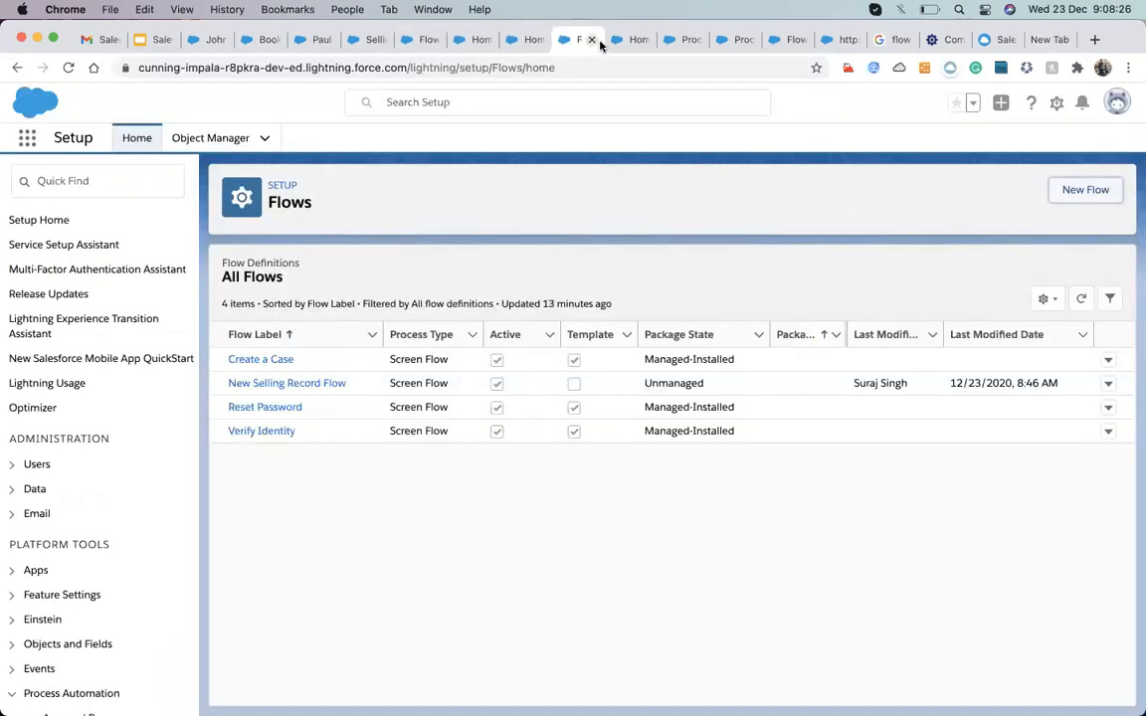
pyautogui.click(635, 46)
pyautogui.click(686, 42)
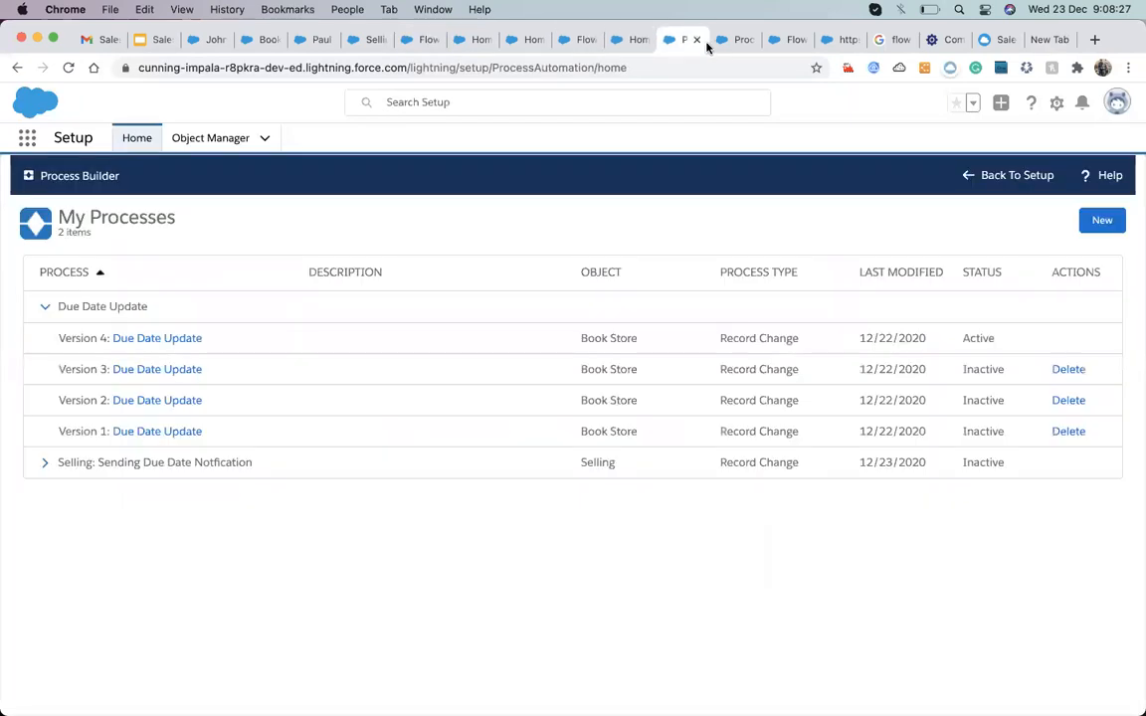
pyautogui.click(731, 45)
pyautogui.click(781, 47)
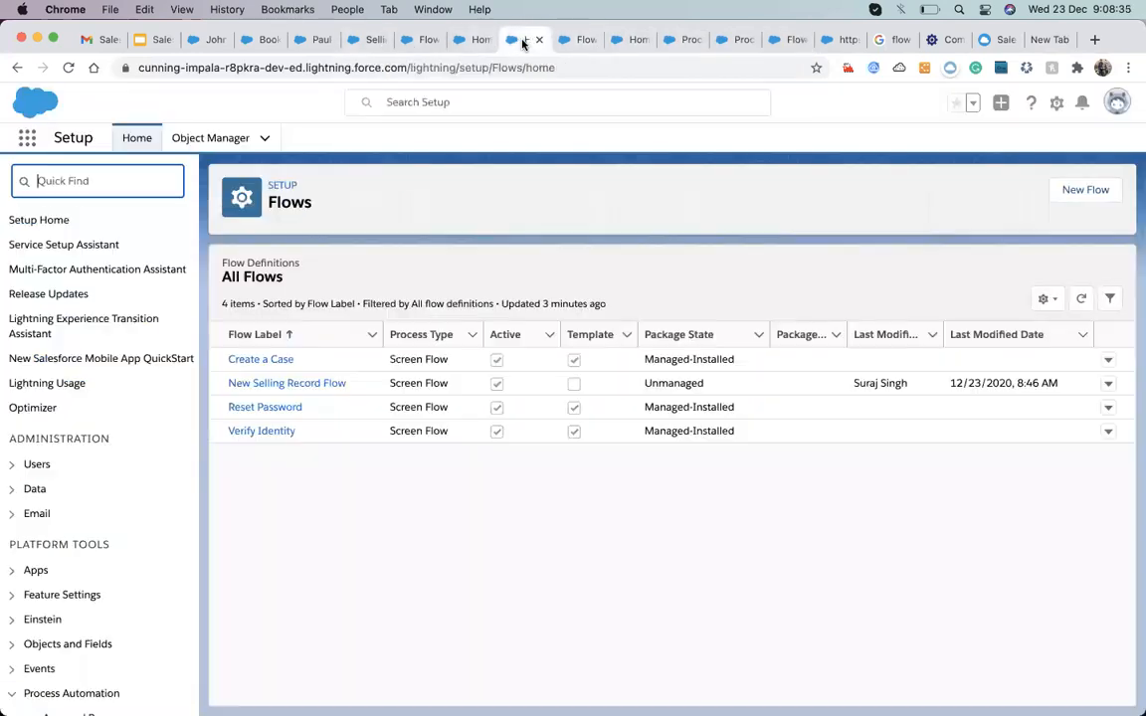
# - Start a new flow from the Flows list in Setup and select the Autolaunched Flow (No Trigger) type
pyautogui.click(525, 40)
pyautogui.click(572, 40)
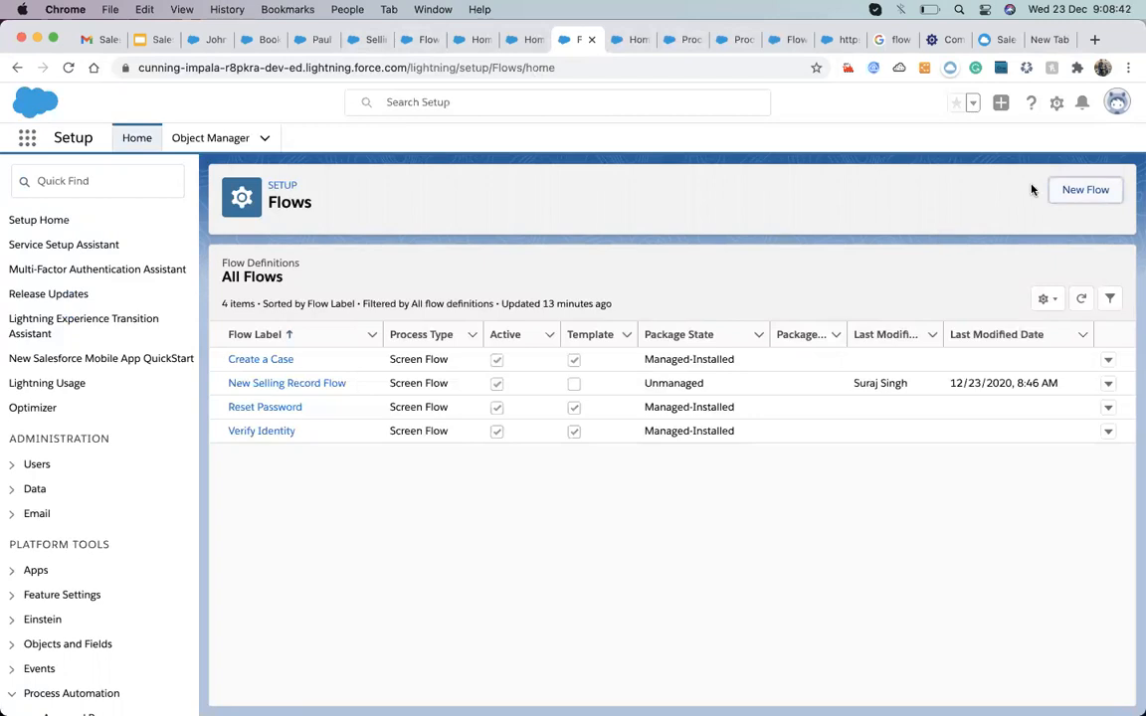
pyautogui.click(1070, 198)
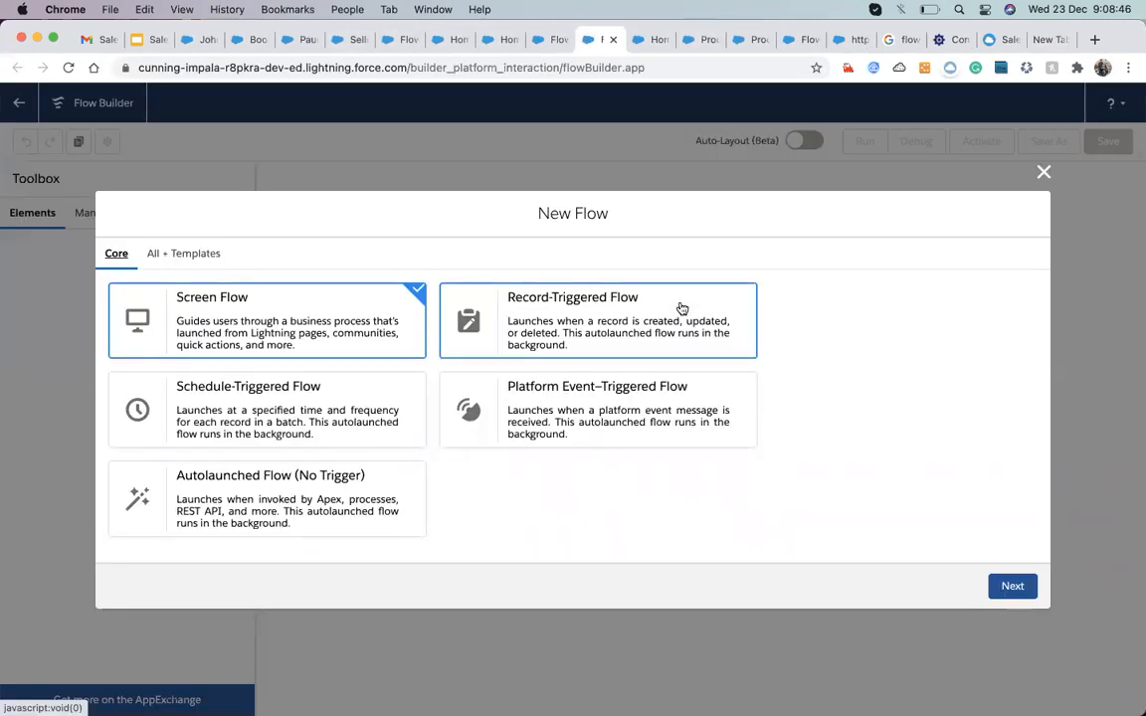
pyautogui.click(395, 502)
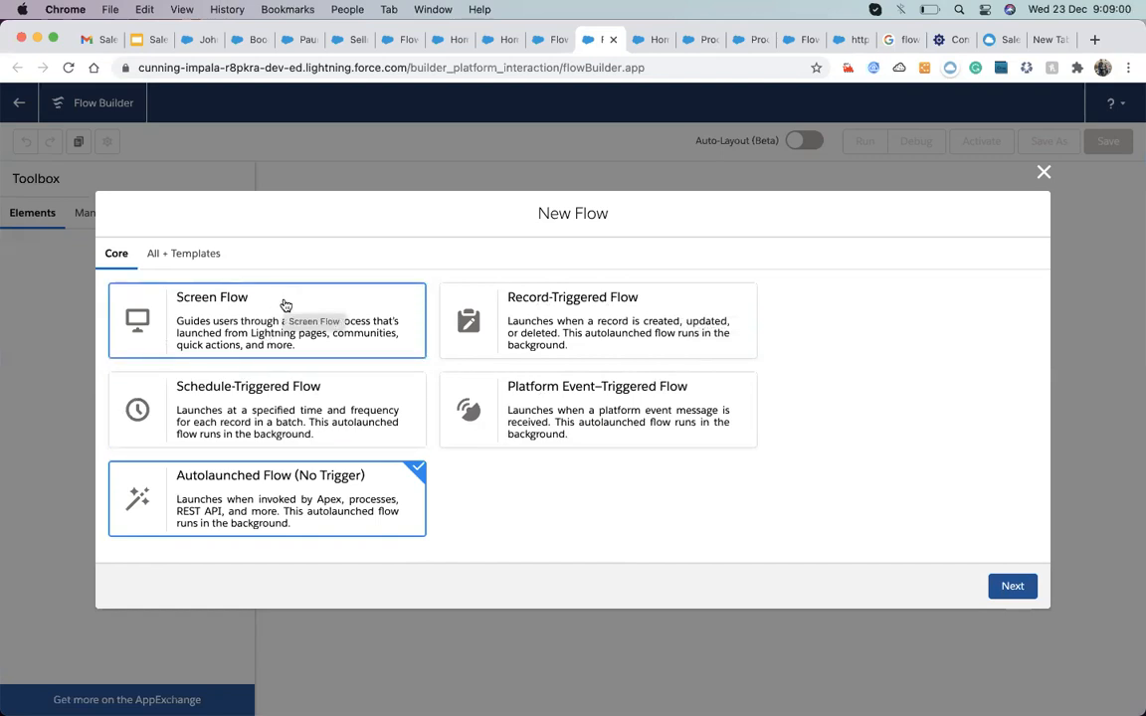
# - Compare the descriptions of the Screen Flow and Record-Triggered Flow types for the new flow
pyautogui.click(225, 312)
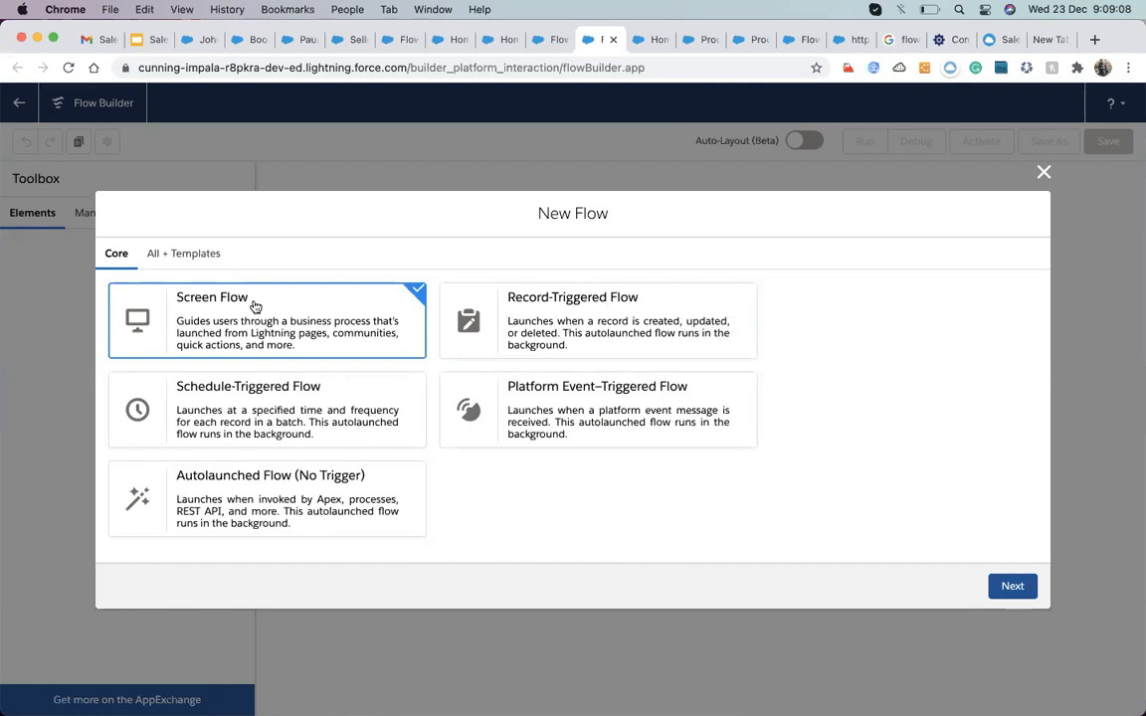
pyautogui.click(460, 348)
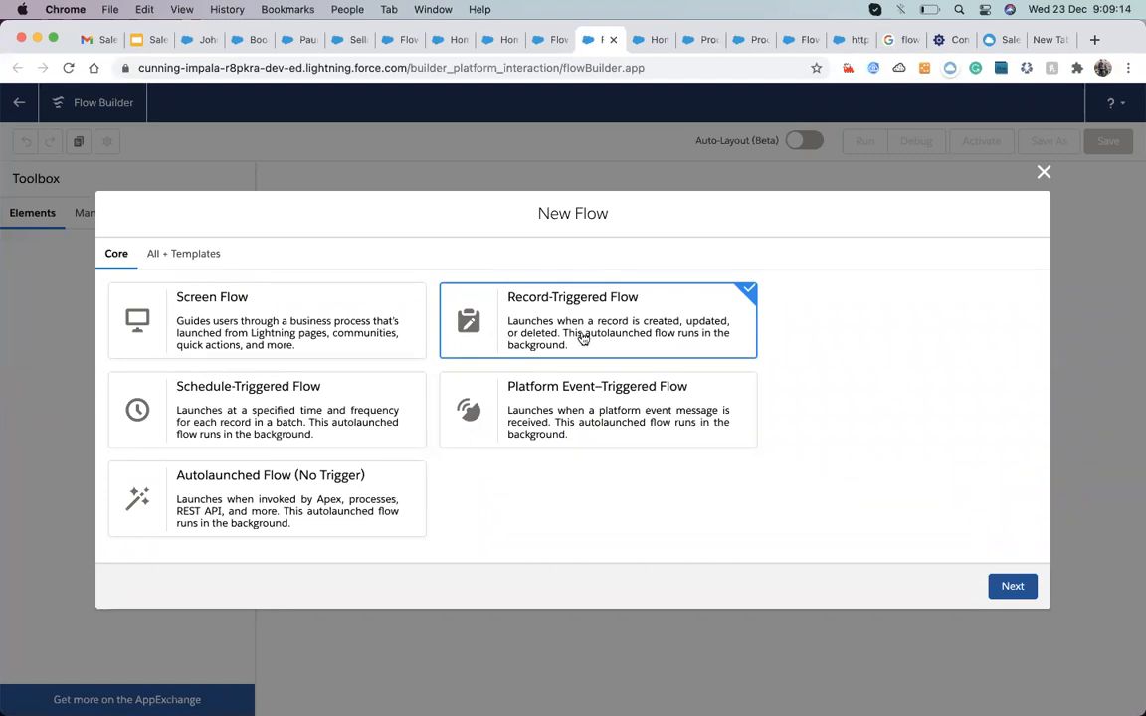
pyautogui.click(264, 314)
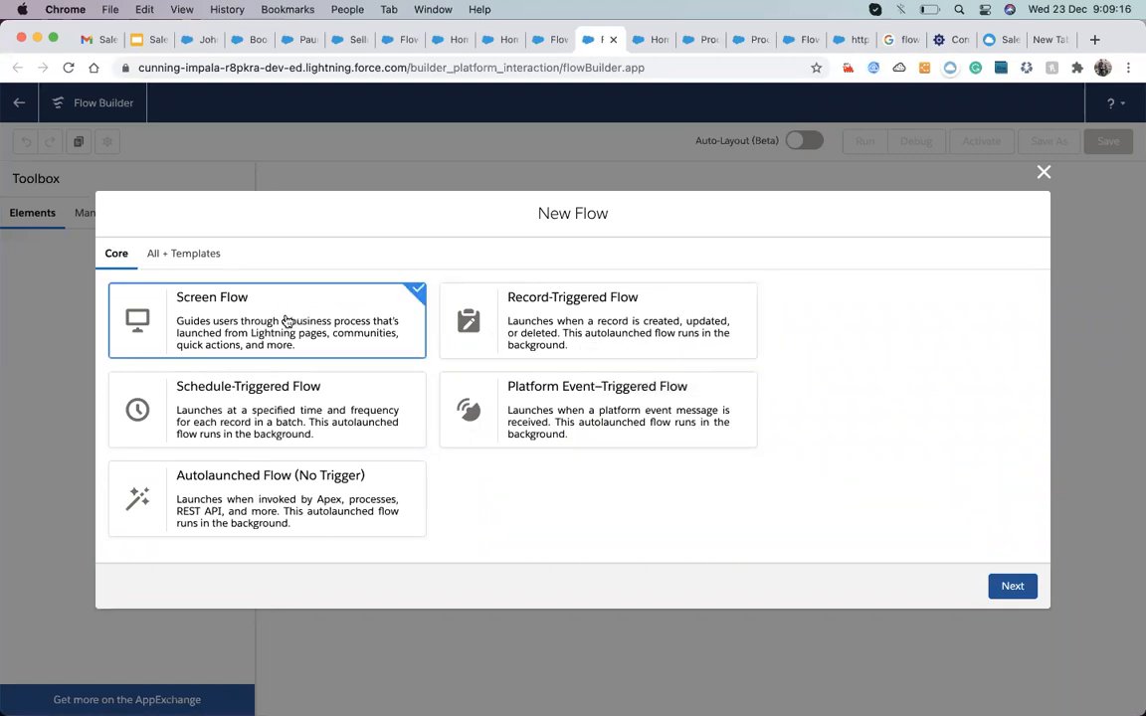
pyautogui.click(573, 336)
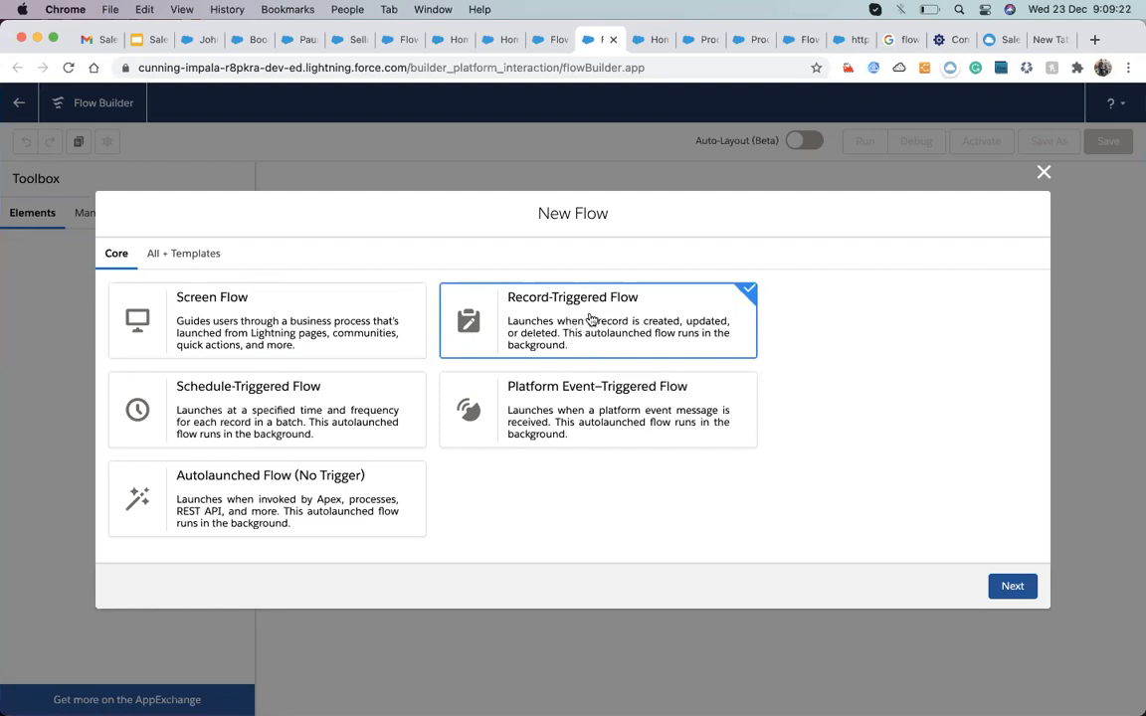
pyautogui.click(304, 319)
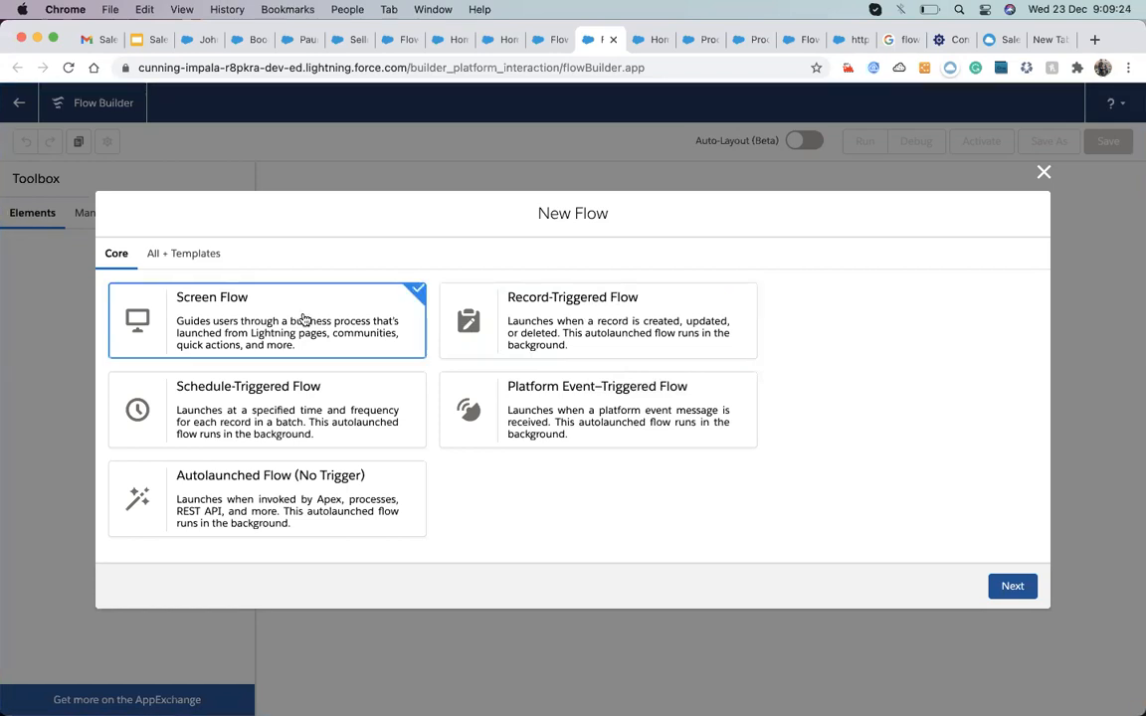
pyautogui.click(457, 316)
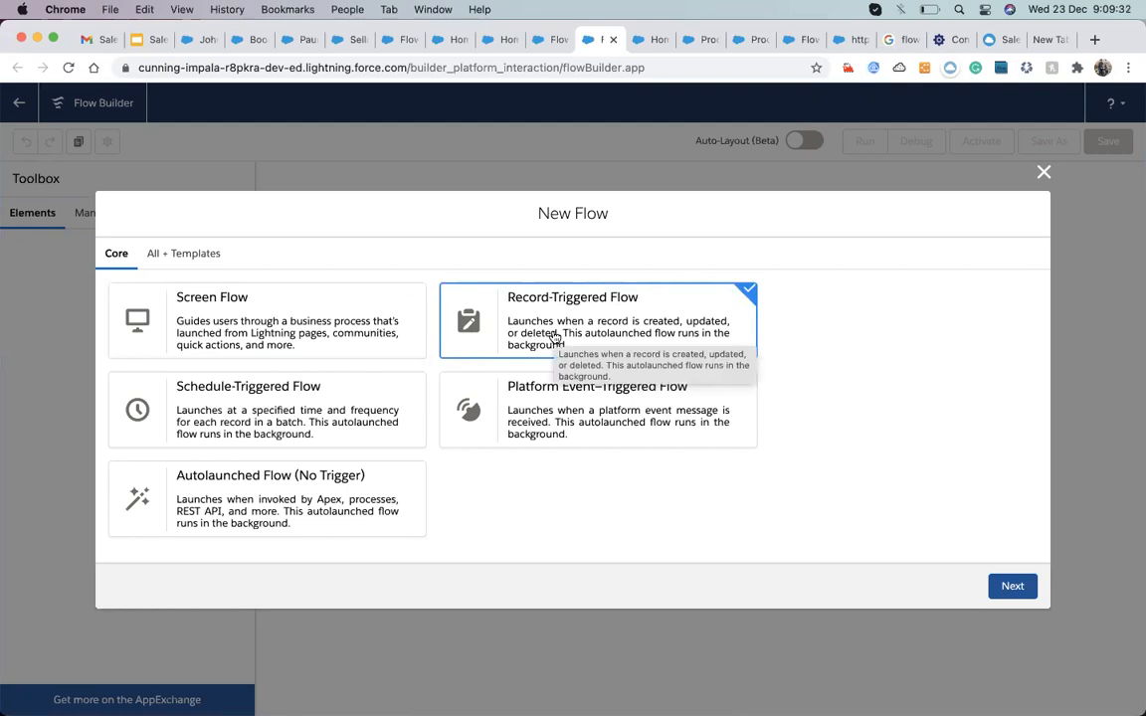
# - Examine the Schedule-Triggered, Platform Event–Triggered and Autolaunched (No Trigger) flow types and compare them with Screen Flow
pyautogui.click(324, 438)
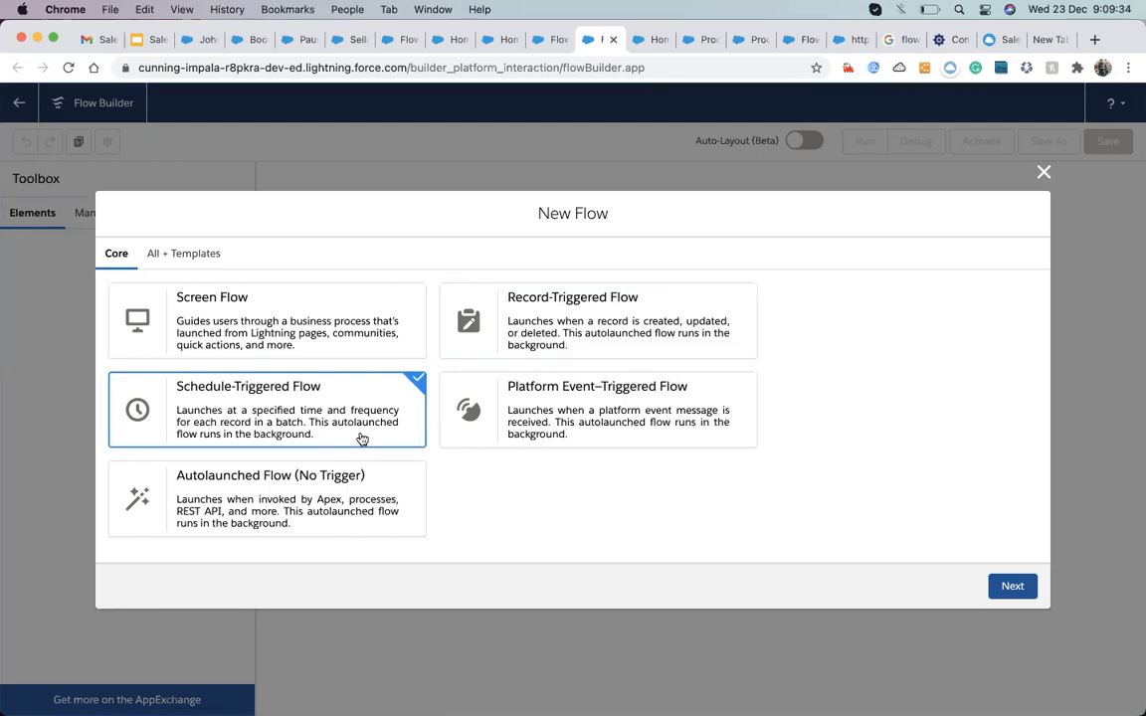
pyautogui.click(511, 425)
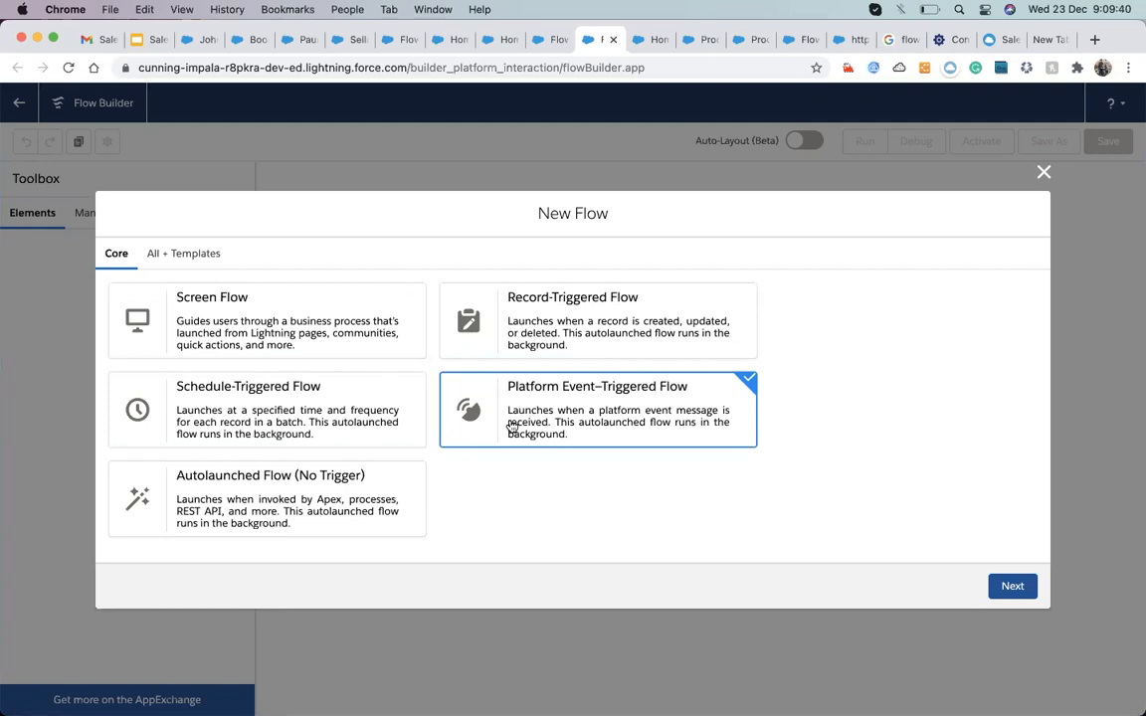
pyautogui.click(248, 460)
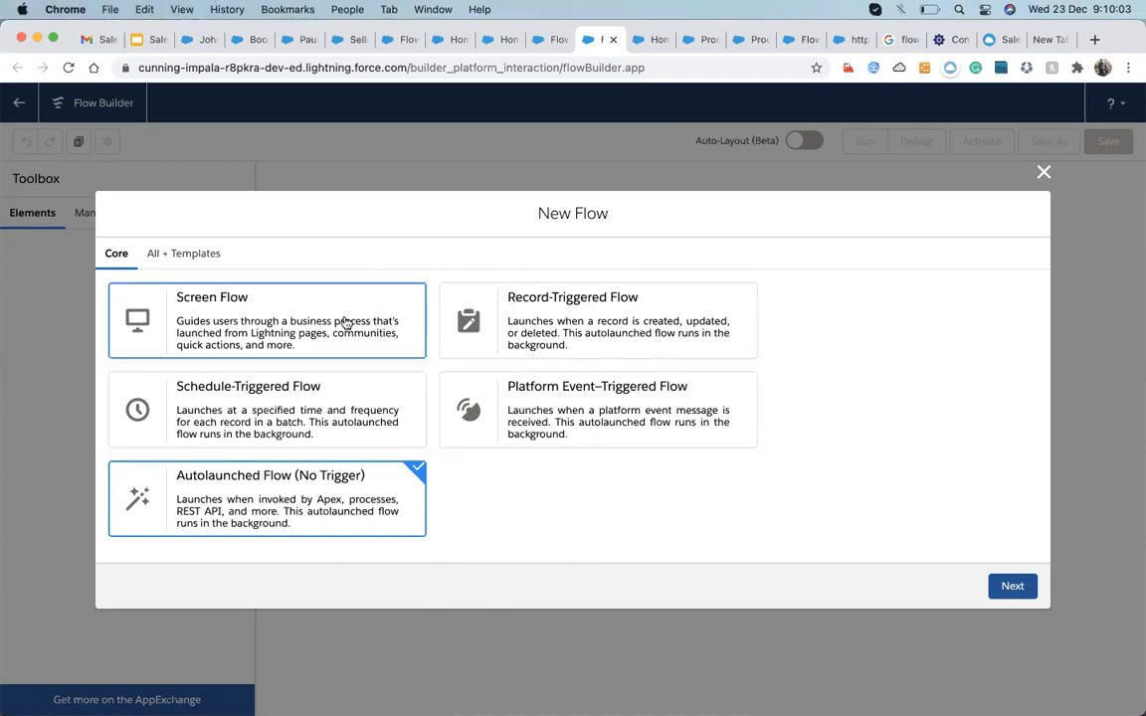
pyautogui.click(318, 349)
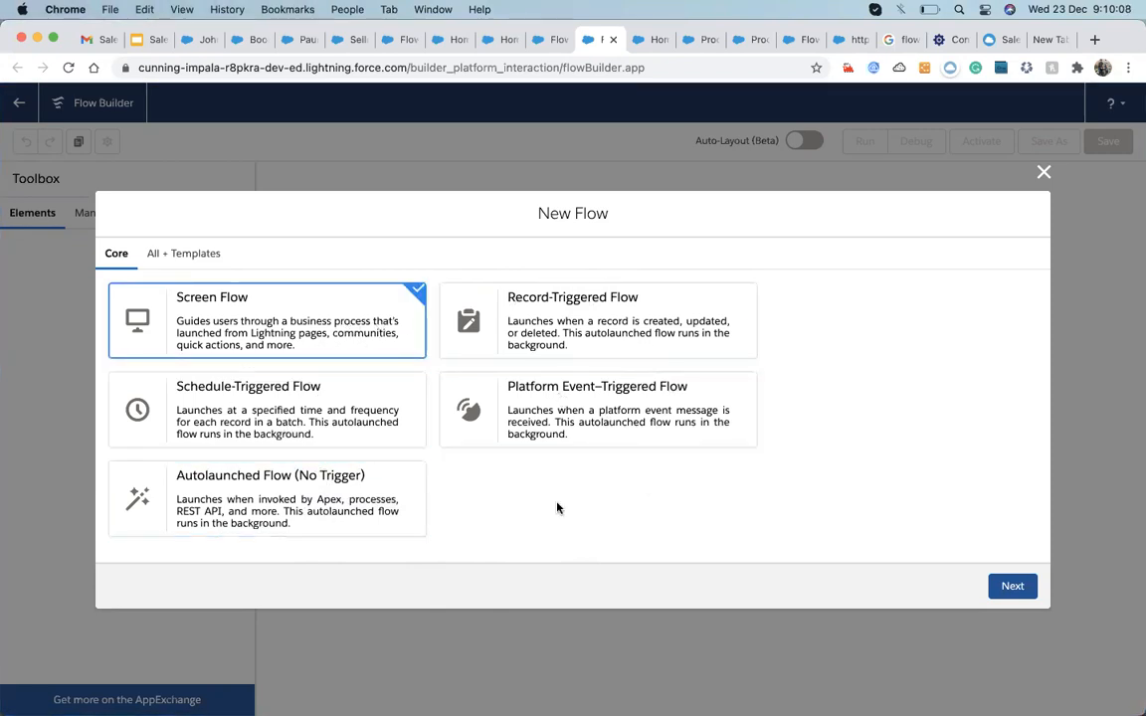
pyautogui.click(299, 510)
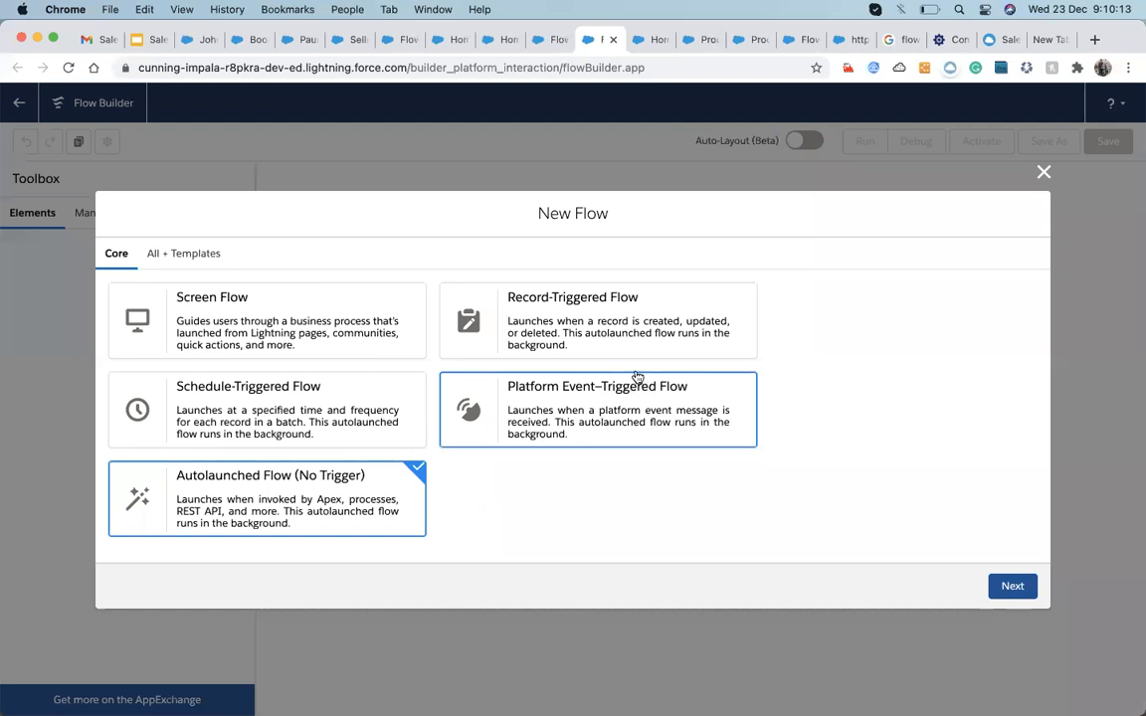
# - Review all five core flow types once more, from Record-Triggered Flow through Autolaunched Flow, ending with Screen Flow selected
pyautogui.click(563, 300)
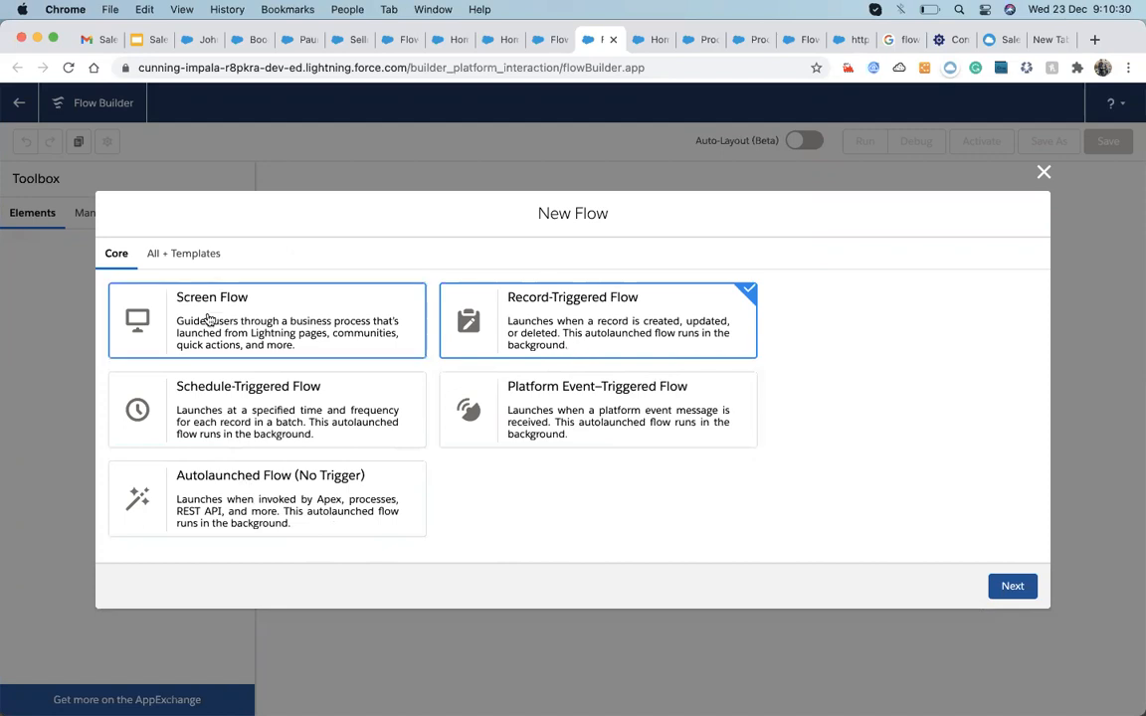
pyautogui.click(189, 287)
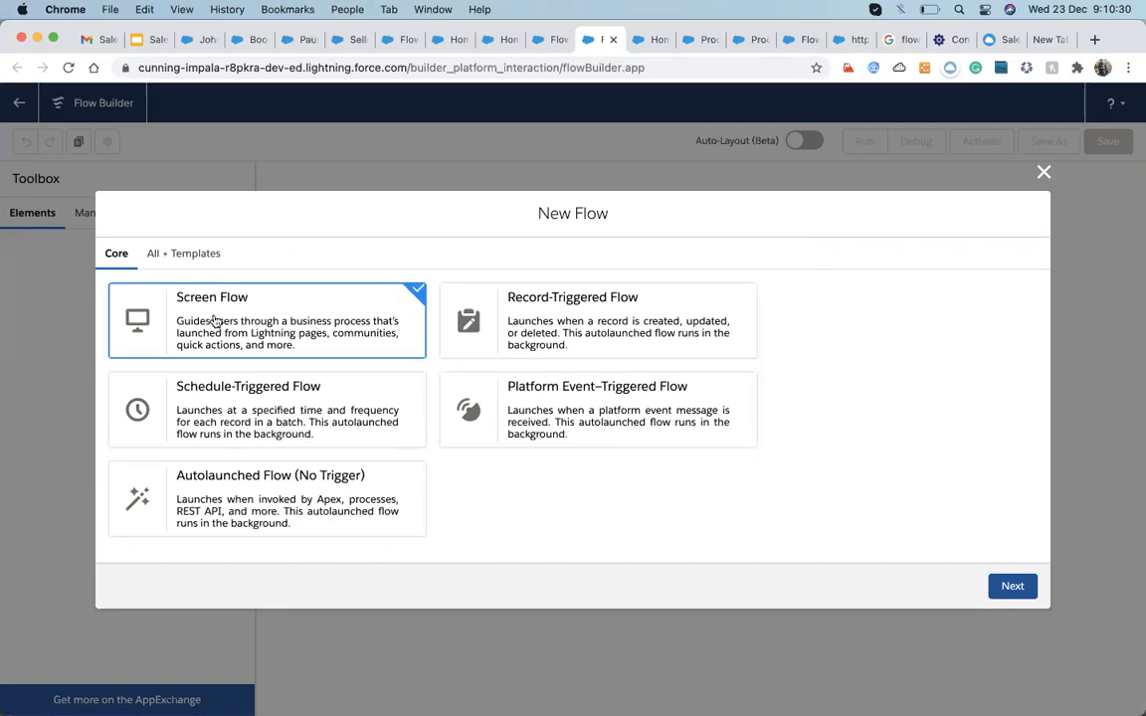
pyautogui.click(559, 347)
pyautogui.click(294, 447)
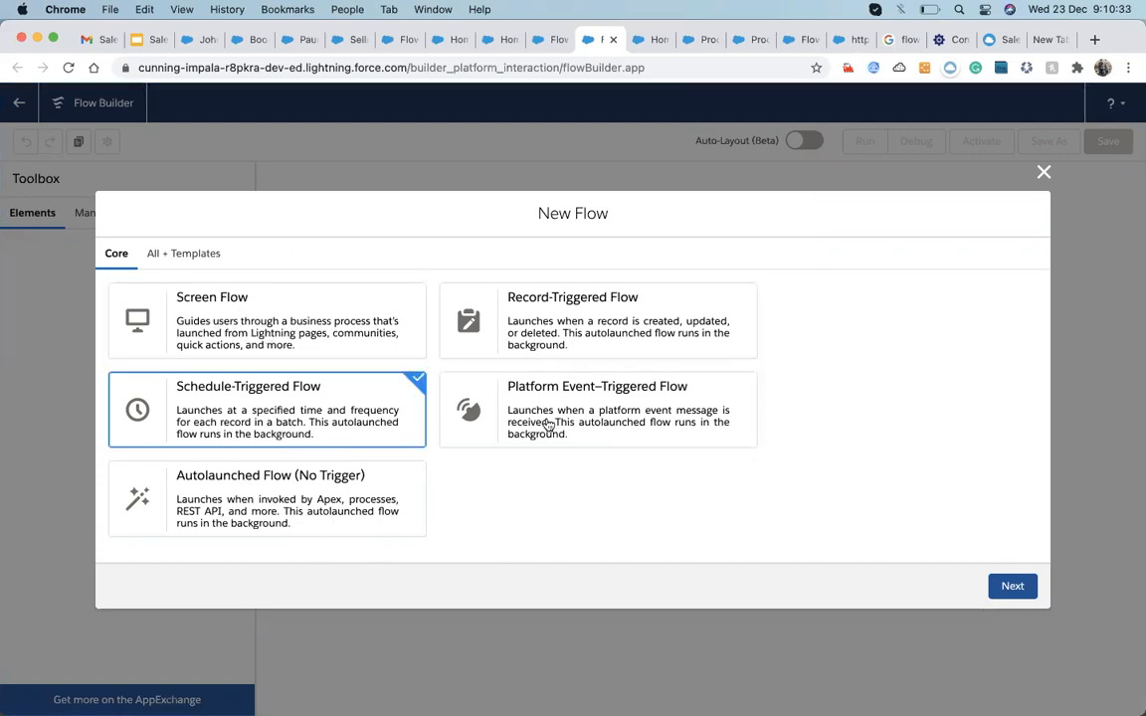
pyautogui.click(594, 422)
pyautogui.click(286, 509)
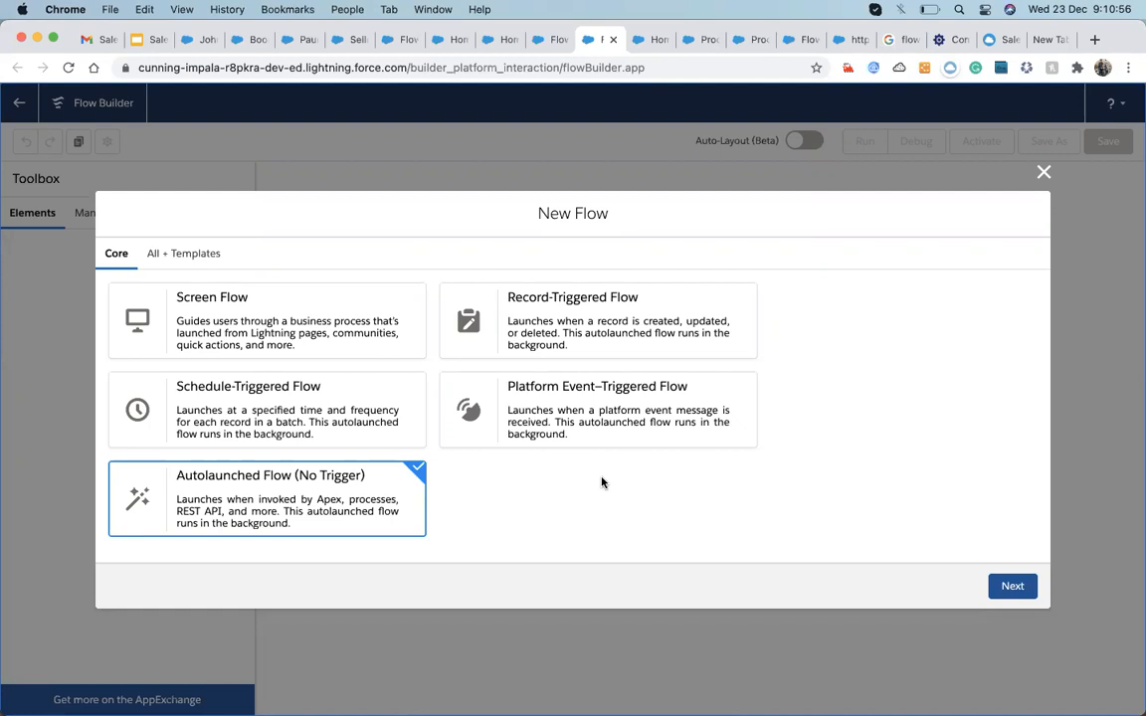
pyautogui.click(367, 350)
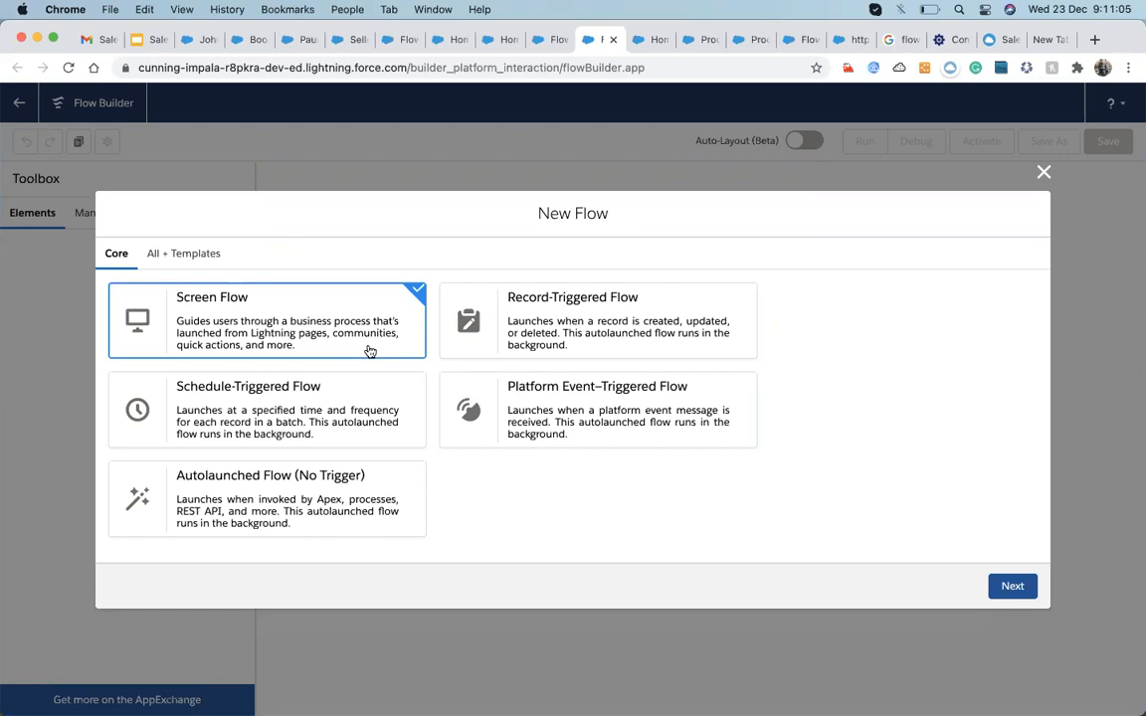
# - Abandon the new flow without choosing a type and close the leftover Flows list pages
pyautogui.click(1044, 172)
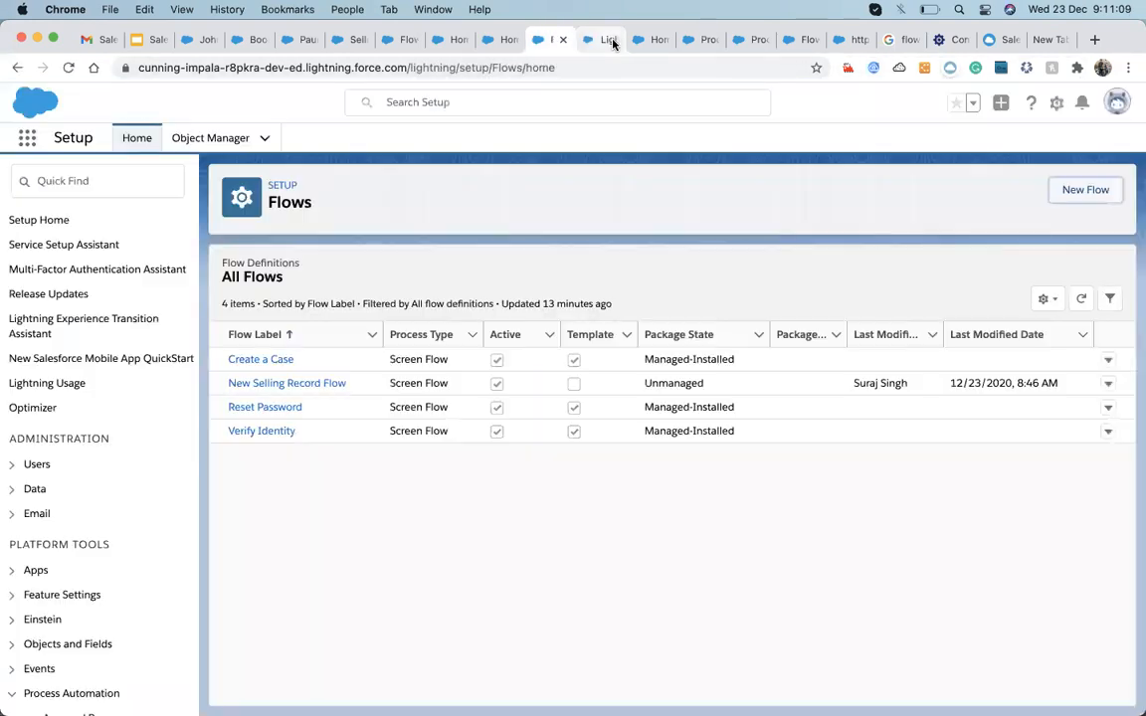
pyautogui.click(561, 42)
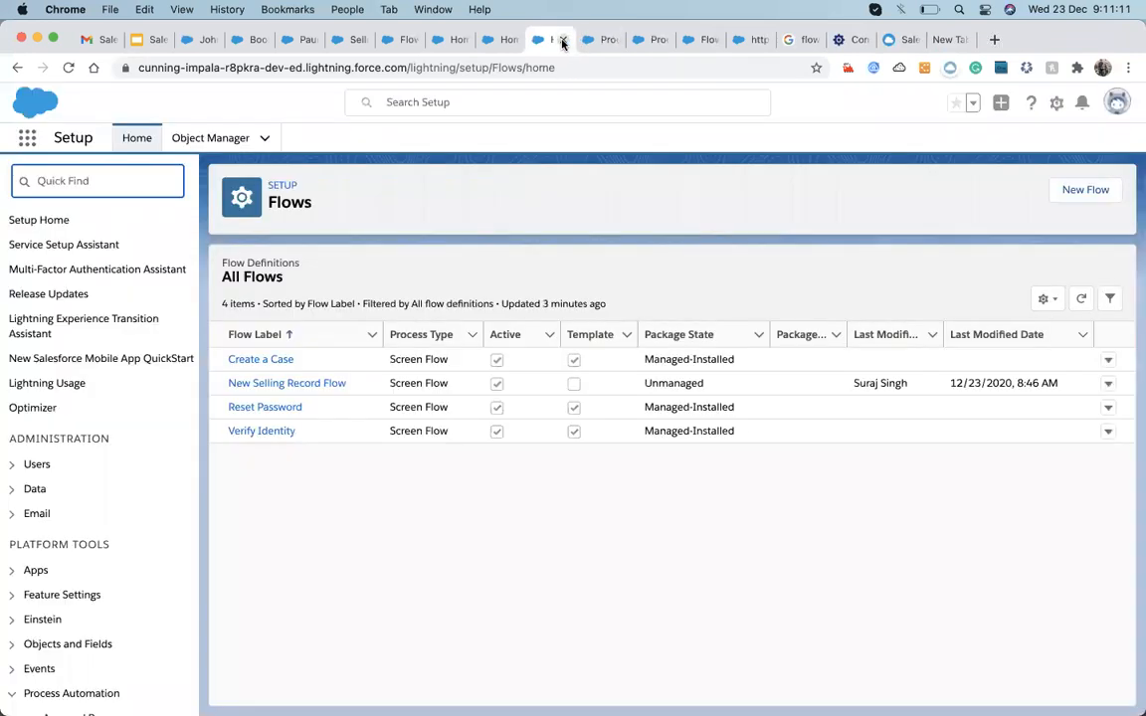
pyautogui.click(562, 42)
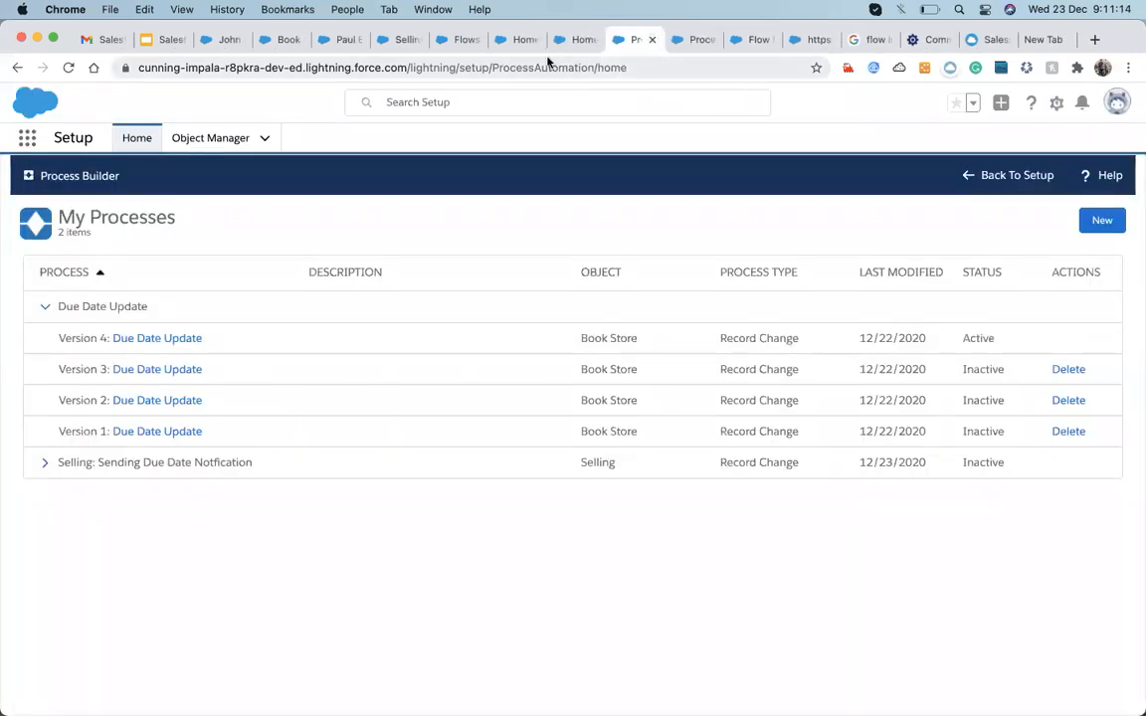
# - View the New Selling Record Flow debug run, and return to that flow's version 3 canvas in Flow Builder
pyautogui.click(811, 42)
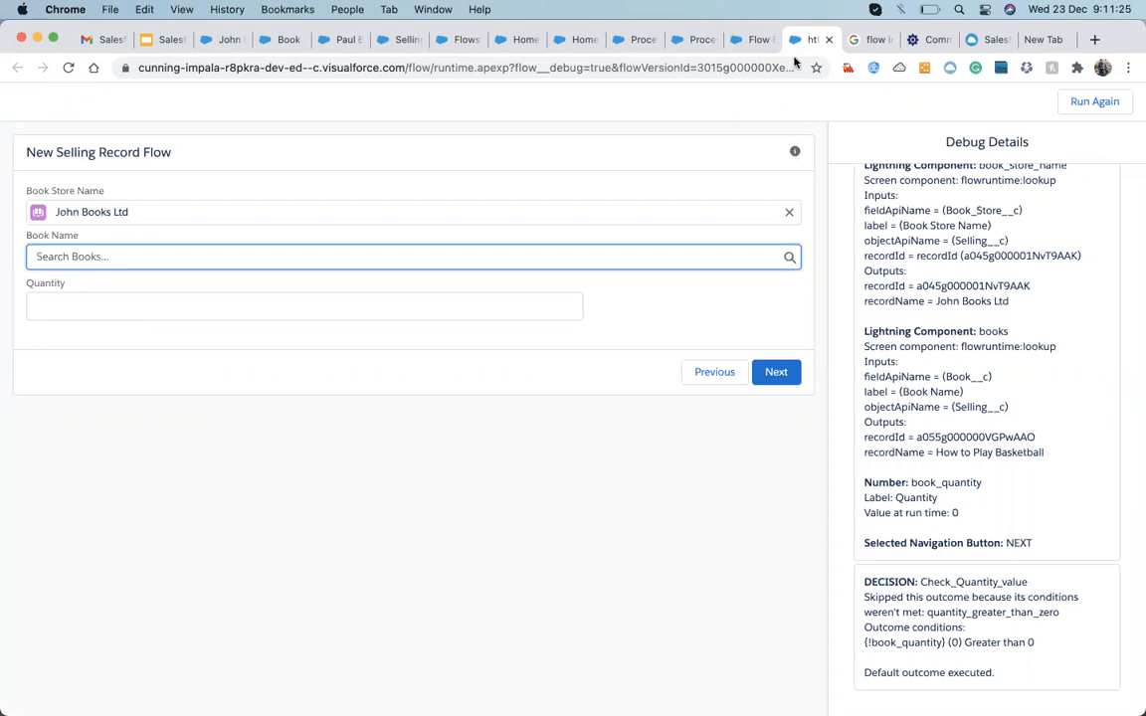
pyautogui.click(753, 40)
pyautogui.click(665, 376)
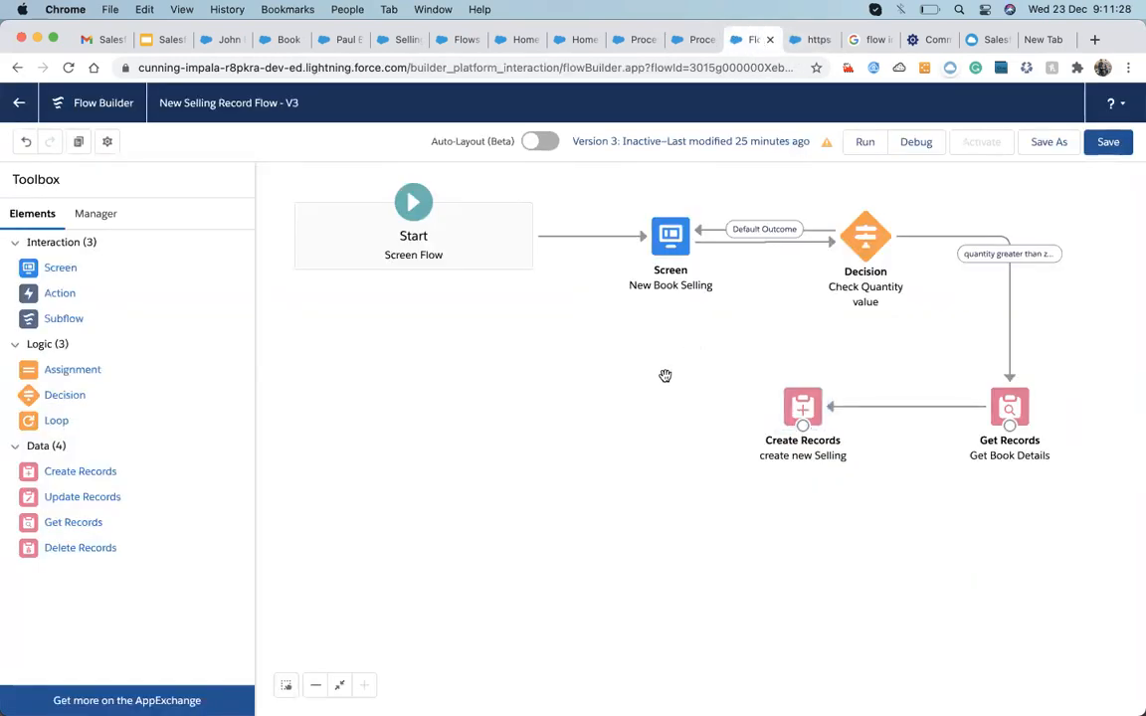